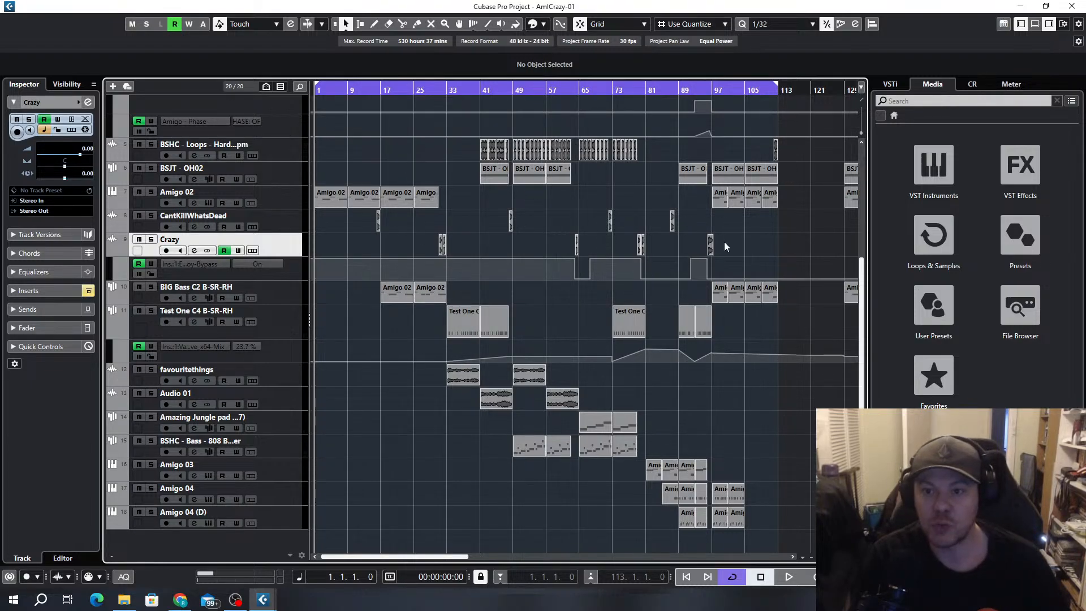
Move the start of the cycle range to just before bar 81 and play the project from there
{"action": "scroll", "coordinate": [714, 246], "scroll_direction": "up", "scroll_amount": 3, "text": "ctrl"}
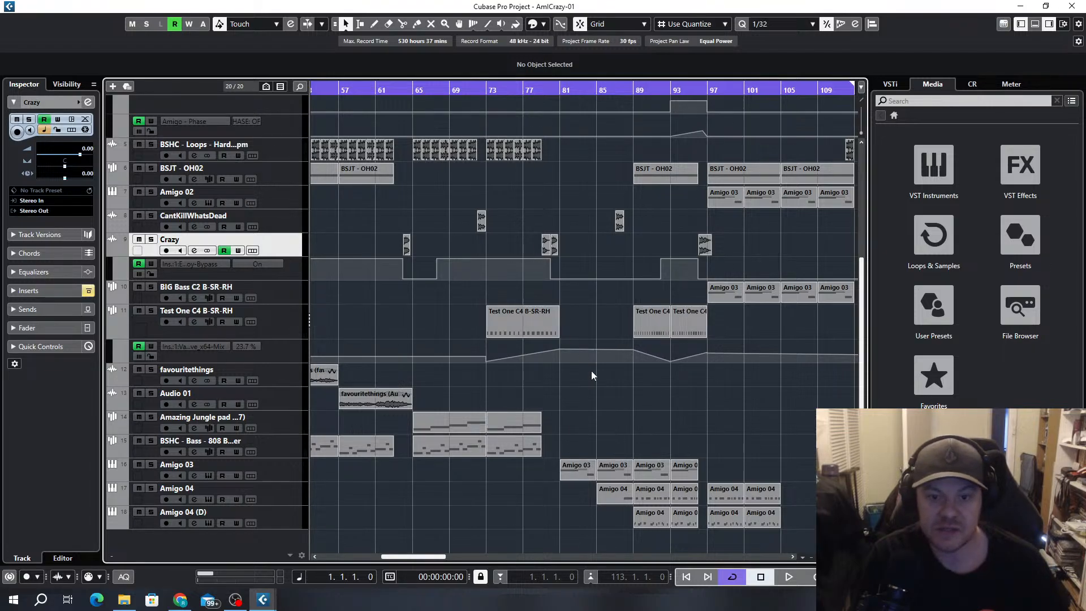
{"action": "scroll", "coordinate": [600, 339], "scroll_direction": "up", "scroll_amount": 3}
{"action": "scroll", "coordinate": [608, 301], "scroll_direction": "down", "scroll_amount": 3}
{"action": "scroll", "coordinate": [609, 217], "scroll_direction": "up", "scroll_amount": 3}
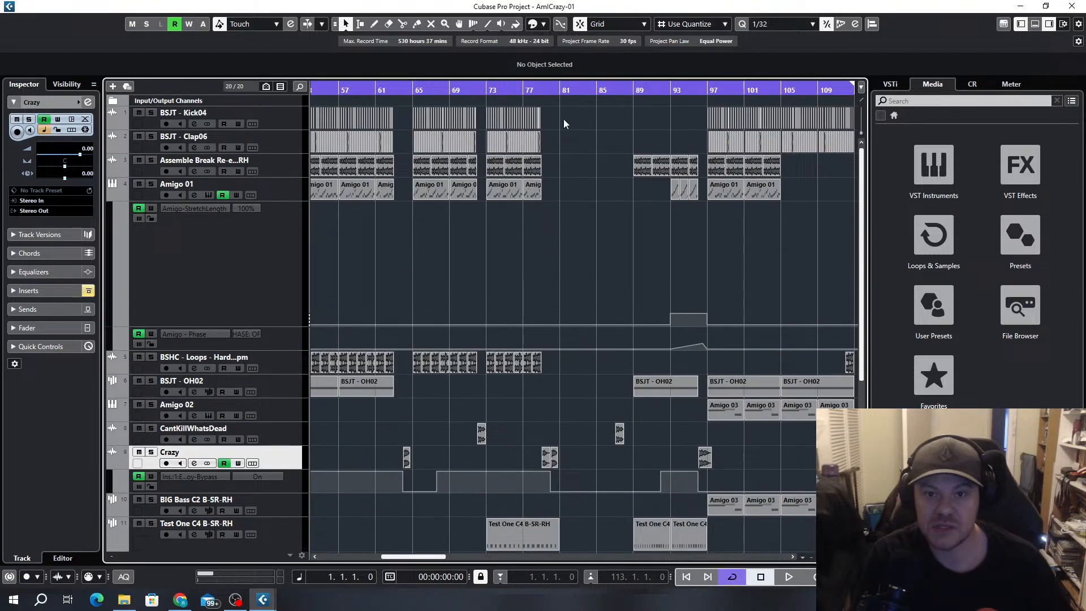
{"action": "left_click", "coordinate": [557, 91]}
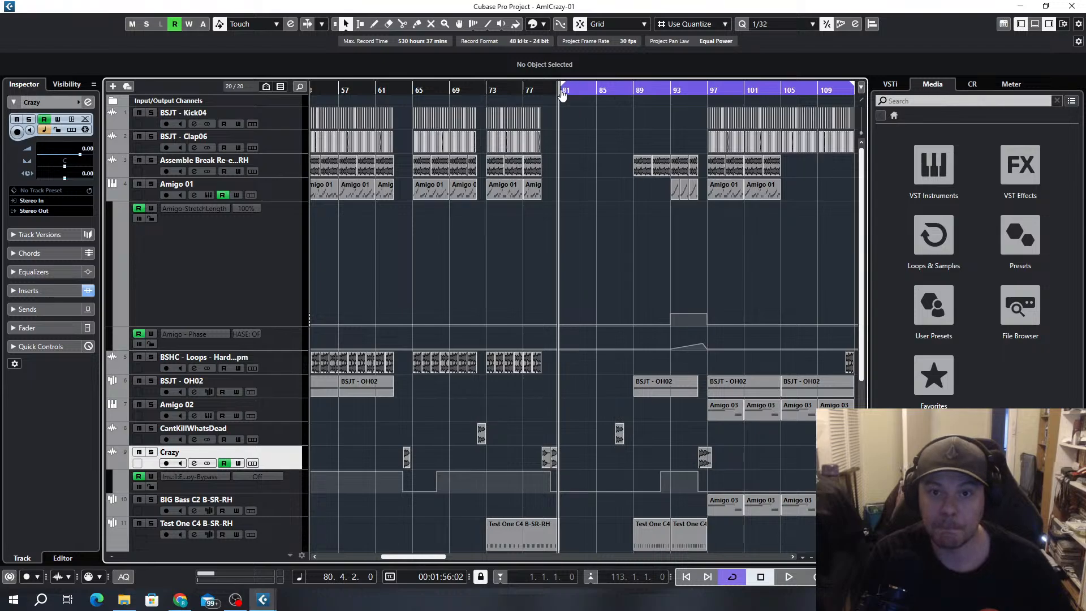
{"action": "scroll", "coordinate": [570, 113], "scroll_direction": "up", "scroll_amount": 3, "text": "ctrl"}
{"action": "key", "text": "space"}
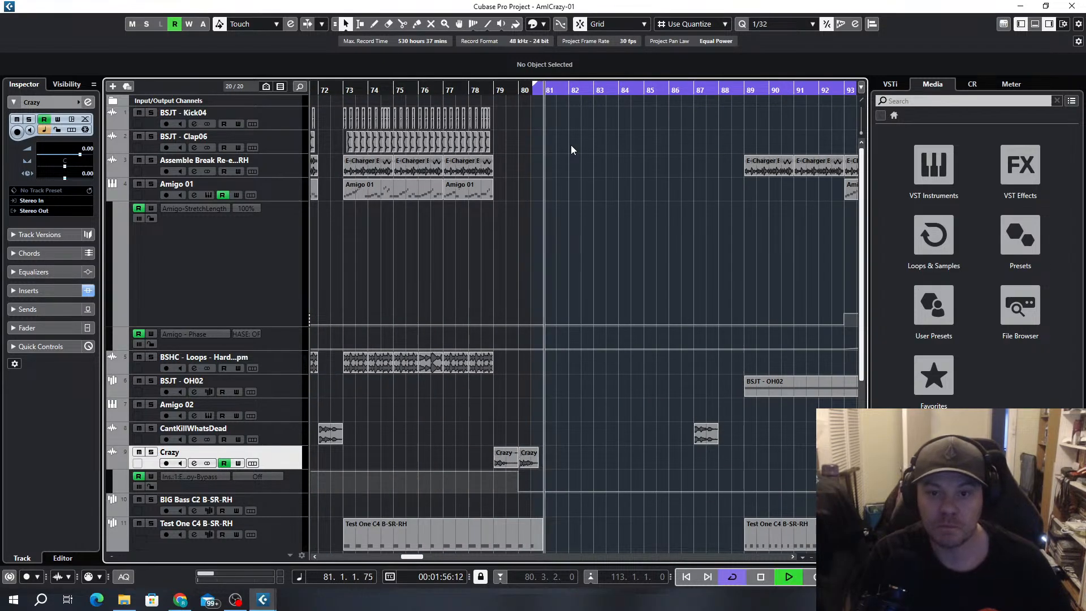
Open the Amigo samplers of the Amigo 03, Amigo 04 and Amigo 04 (D) tracks and spread out their windows
{"action": "scroll", "coordinate": [646, 219], "scroll_direction": "down", "scroll_amount": 3, "text": "ctrl"}
{"action": "scroll", "coordinate": [664, 205], "scroll_direction": "down", "scroll_amount": 4}
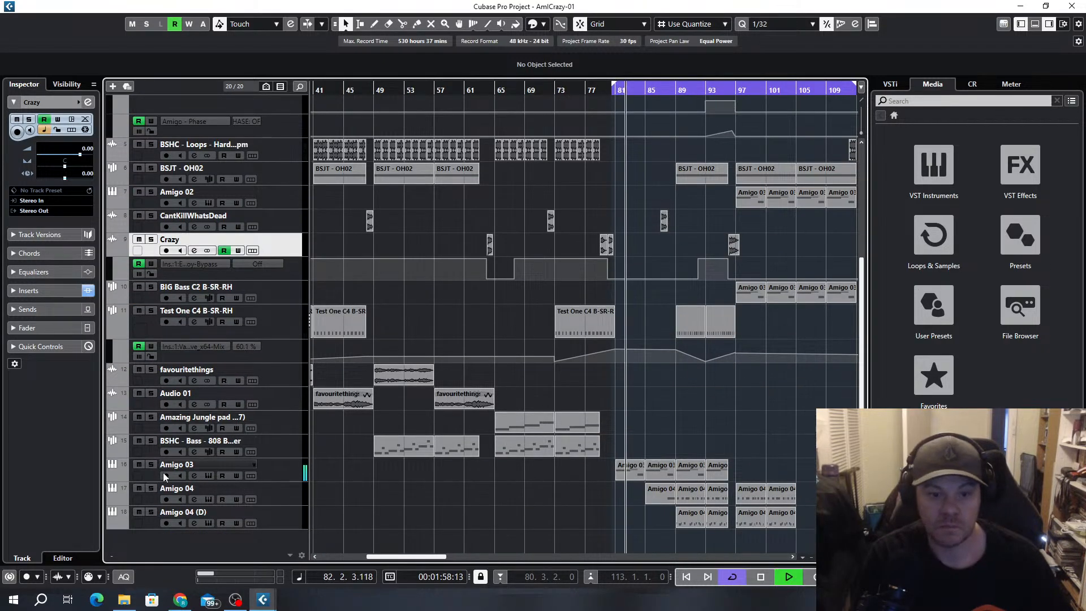
{"action": "left_click", "coordinate": [208, 475]}
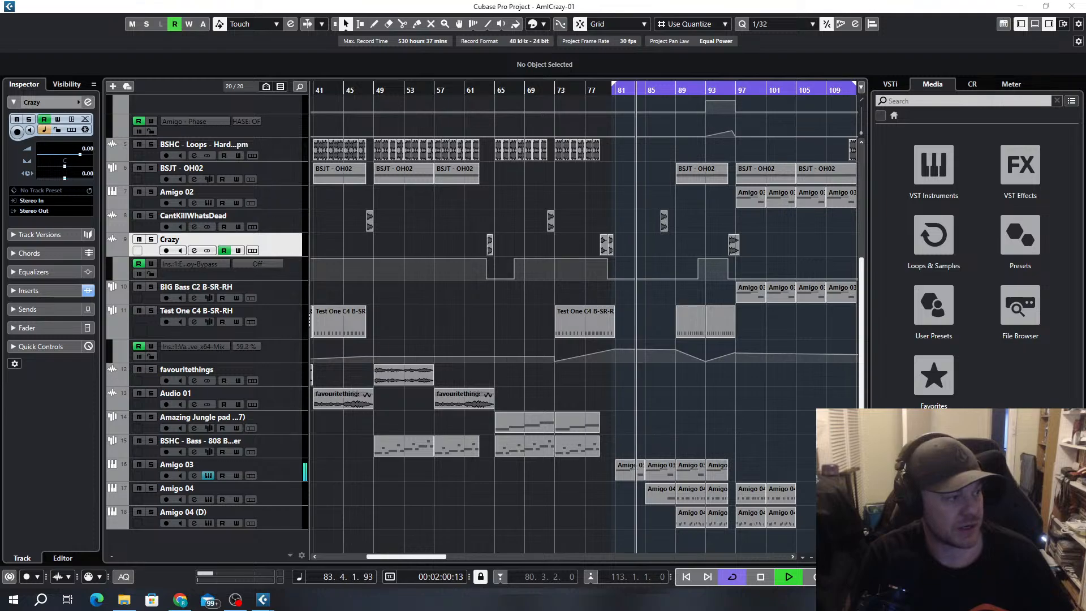
{"action": "left_click_drag", "start_coordinate": [435, 72], "coordinate": [317, 64]}
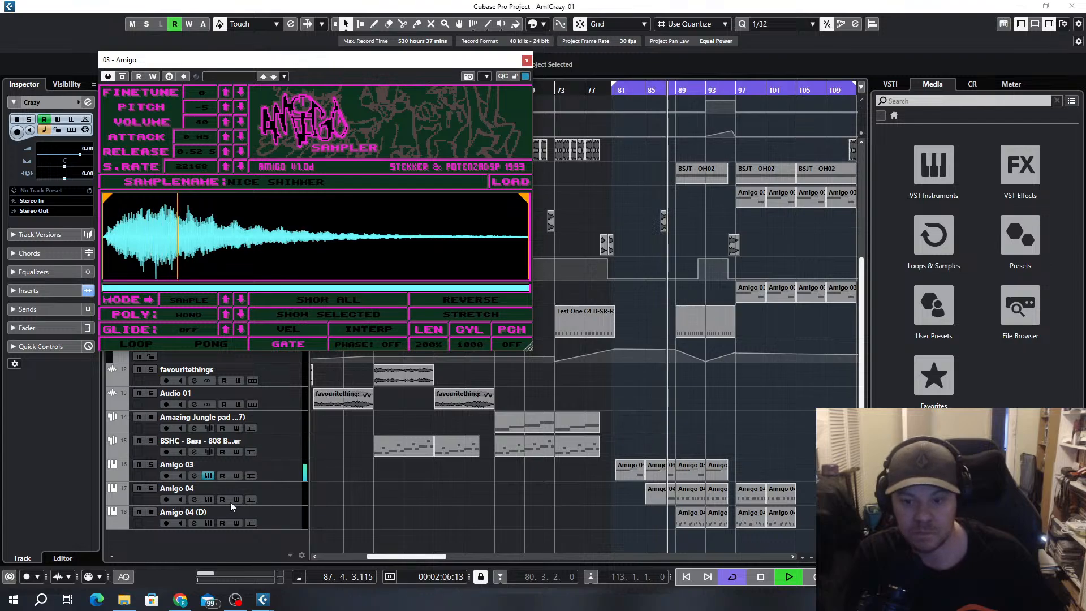
{"action": "left_click", "coordinate": [209, 500]}
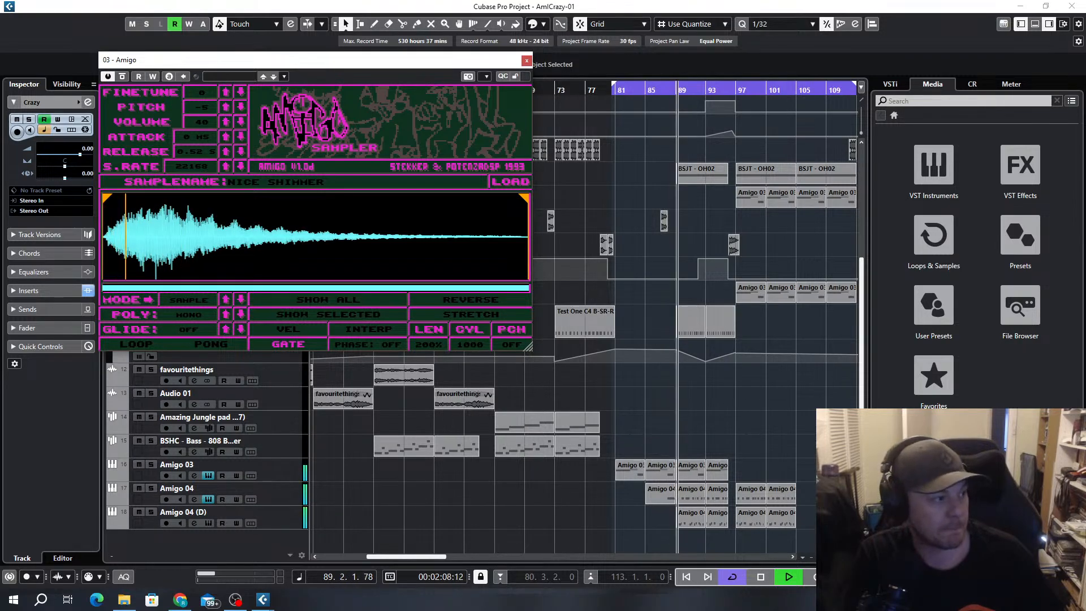
{"action": "left_click_drag", "start_coordinate": [346, 80], "coordinate": [810, 48]}
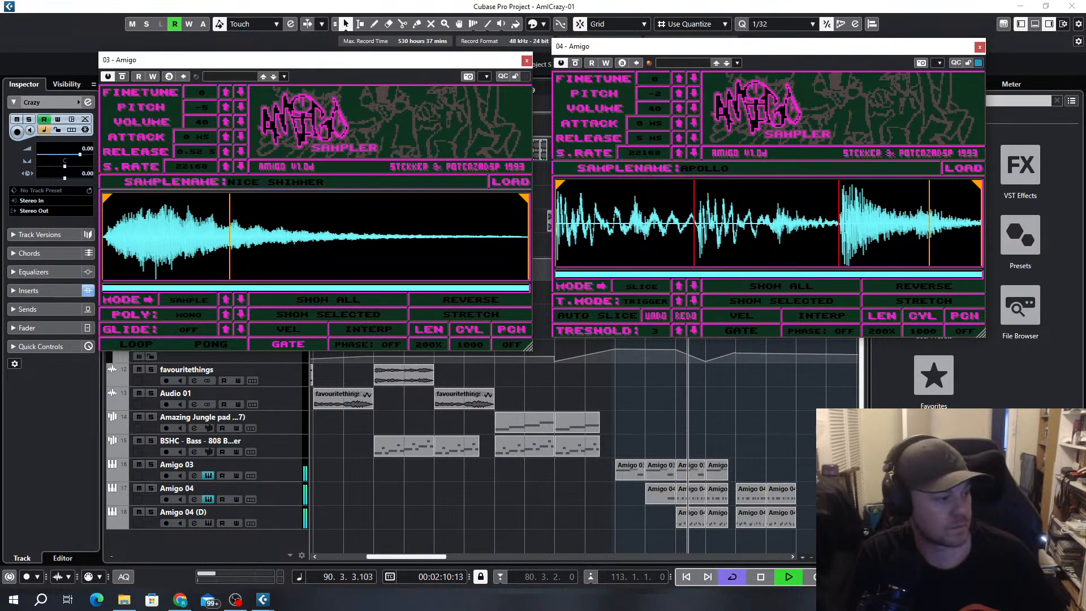
{"action": "left_click", "coordinate": [209, 523]}
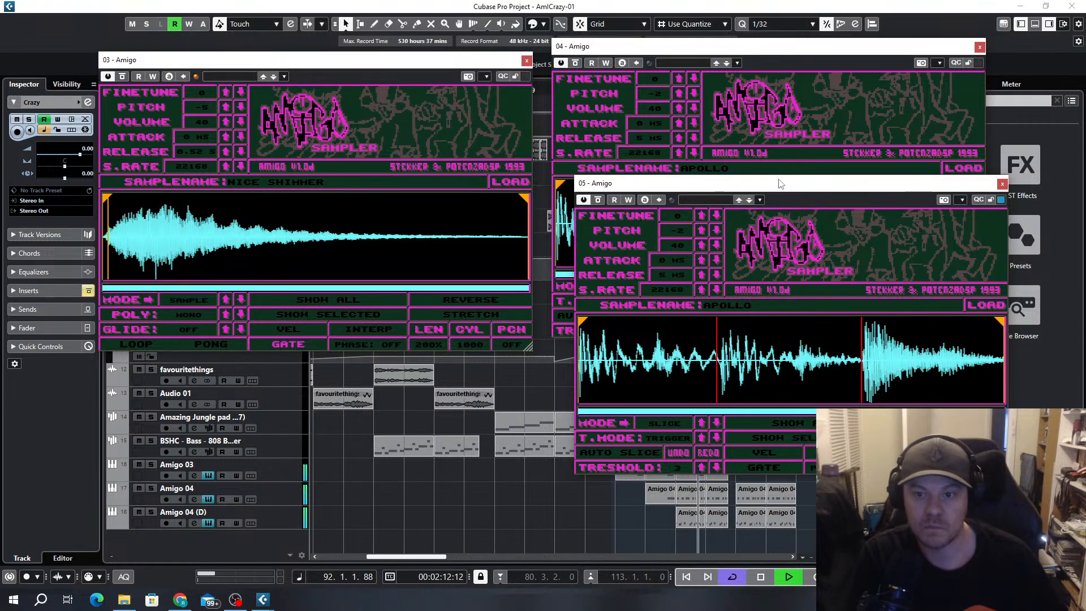
{"action": "left_click_drag", "start_coordinate": [784, 182], "coordinate": [385, 233]}
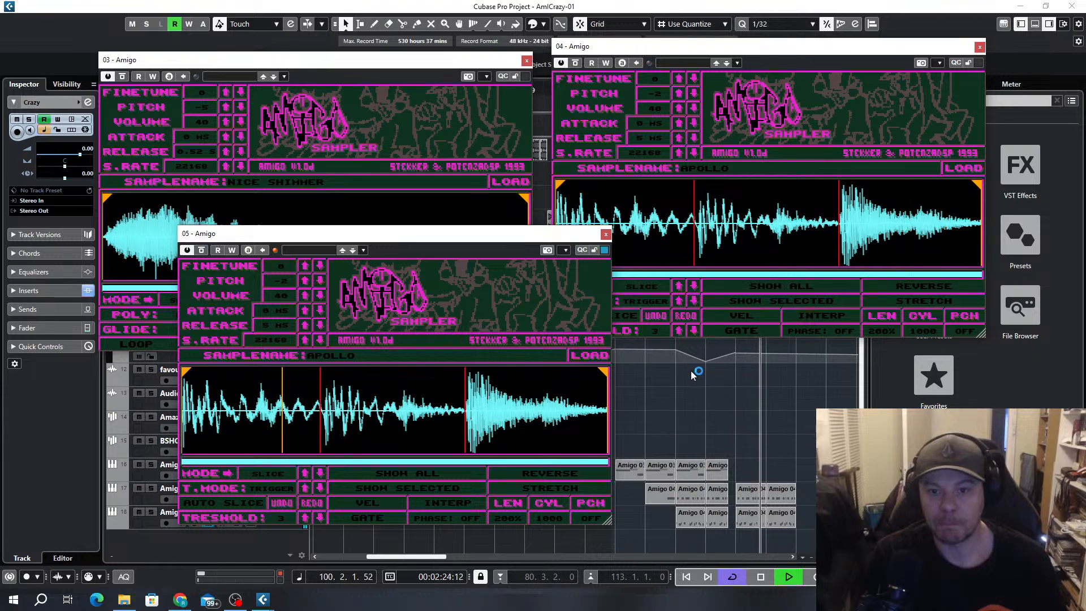
Close the three Amigo sampler windows while playback continues
{"action": "scroll", "coordinate": [725, 433], "scroll_direction": "up", "scroll_amount": 4}
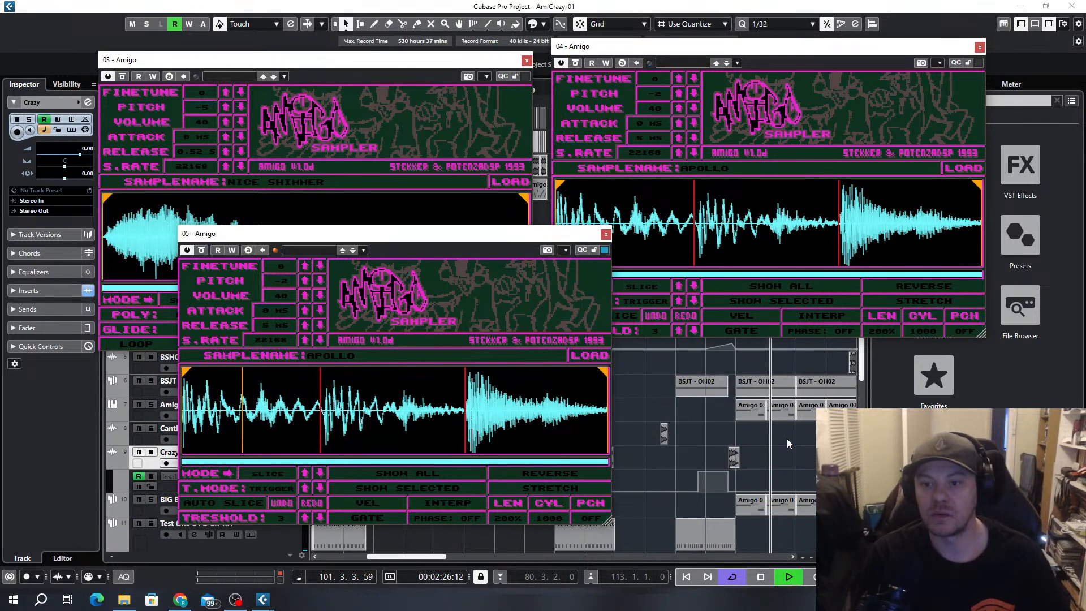
{"action": "key", "text": "g"}
{"action": "key", "text": "g"}
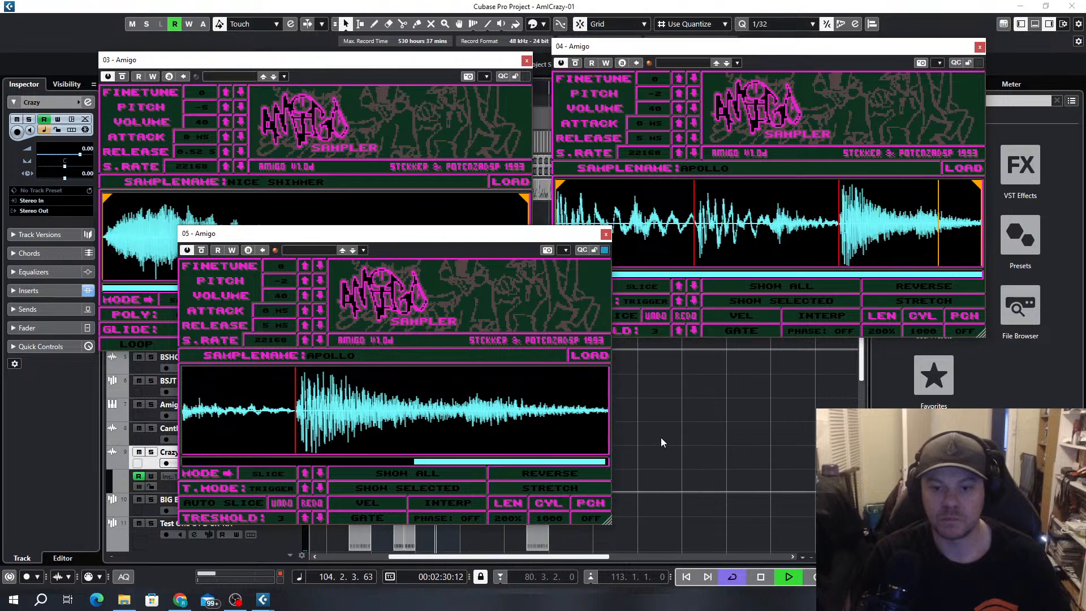
{"action": "left_click", "coordinate": [605, 233]}
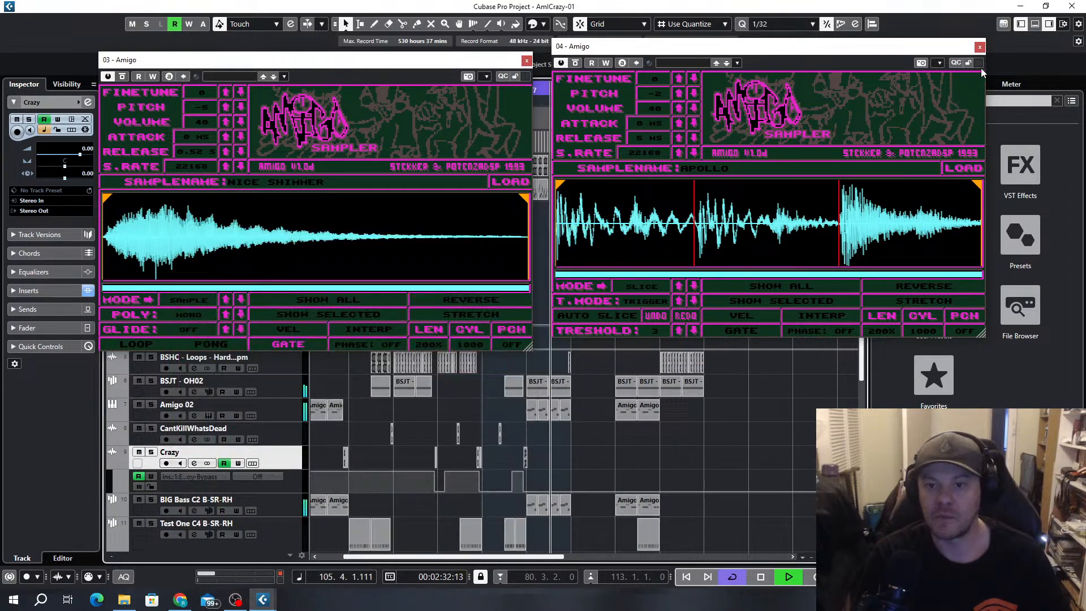
{"action": "left_click", "coordinate": [979, 46]}
{"action": "left_click", "coordinate": [526, 60]}
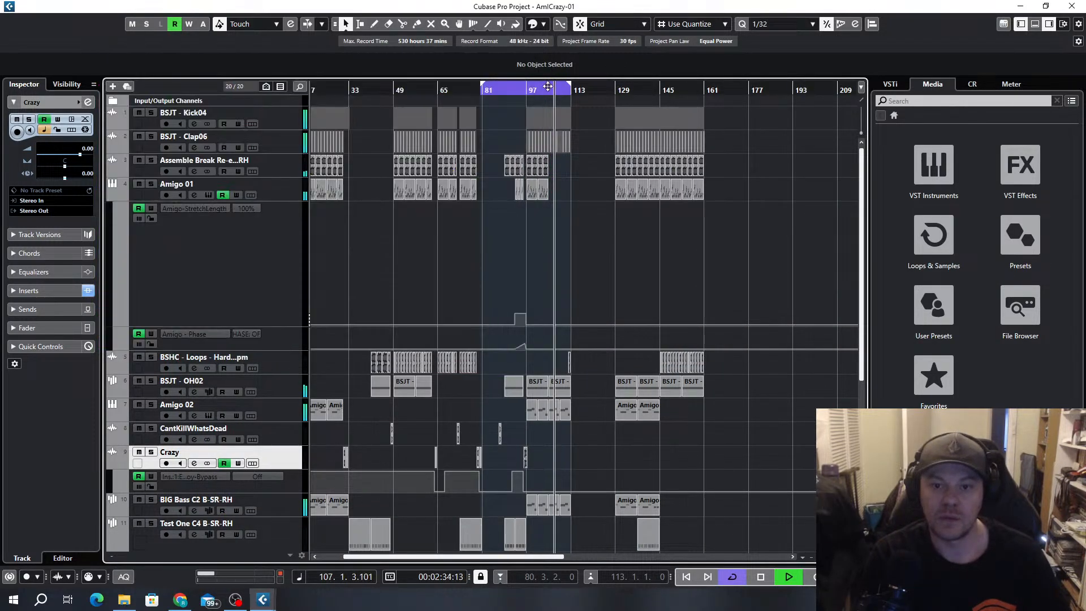
Inspect the kick and clap clips around bars 107 to 112 during playback, and stop near the end of bar 112
{"action": "key", "text": "h"}
{"action": "key", "text": "h"}
{"action": "key", "text": "h"}
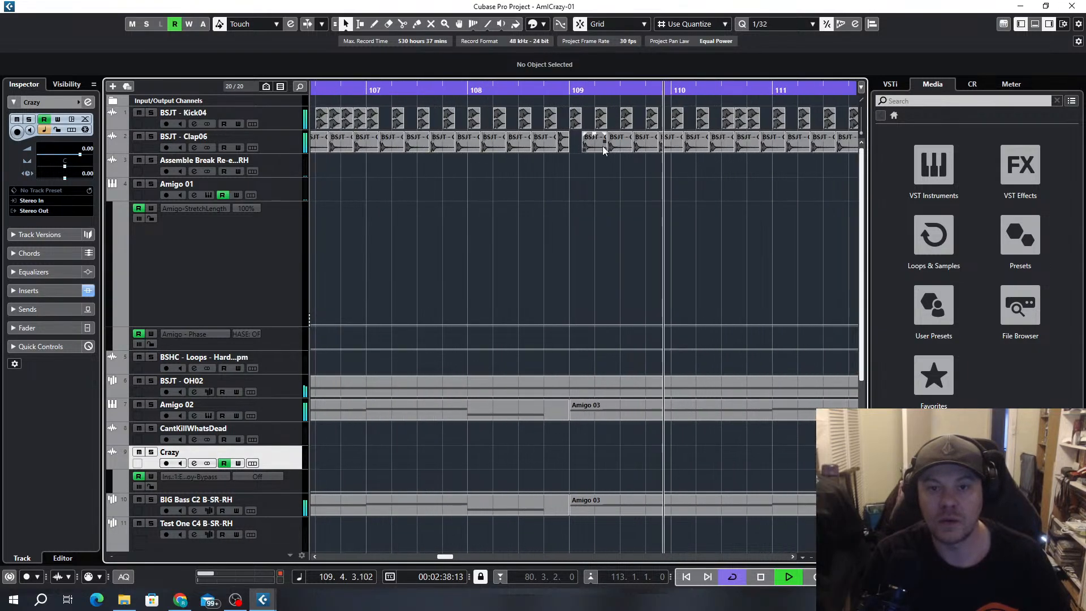
{"action": "key", "text": "g"}
{"action": "key", "text": "g"}
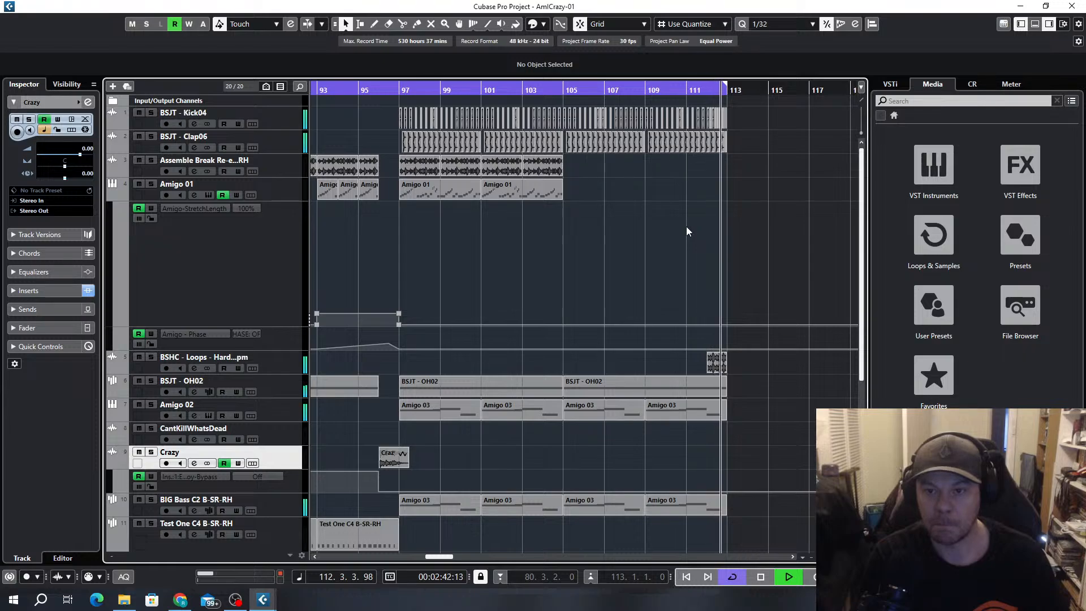
{"action": "key", "text": "space"}
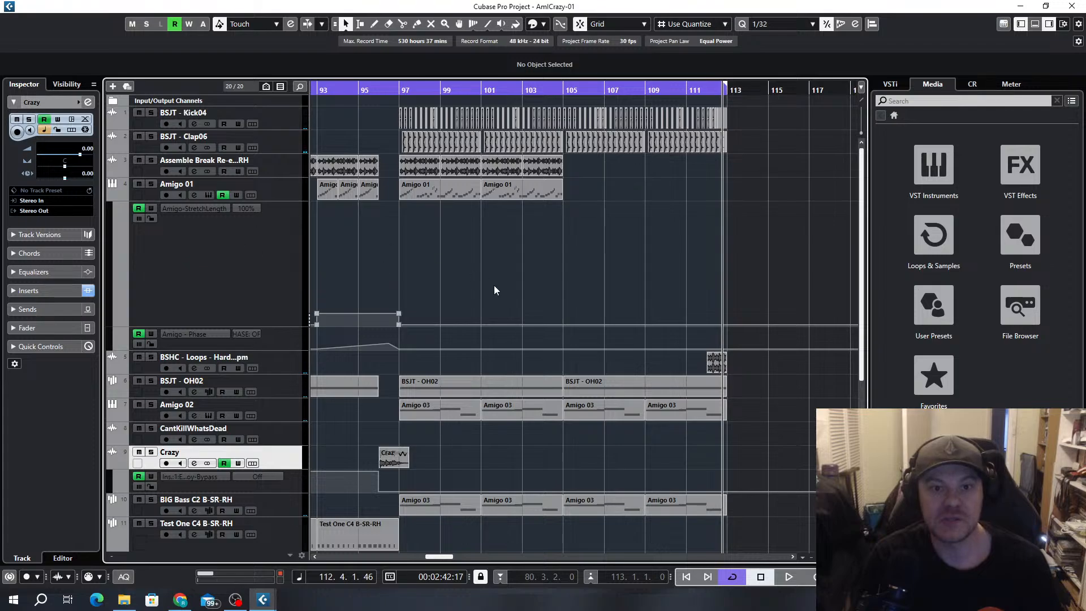
Look over the tracks between bars 81 and 112, and start playback from just before bar 33
{"action": "scroll", "coordinate": [634, 194], "scroll_direction": "down", "scroll_amount": 5}
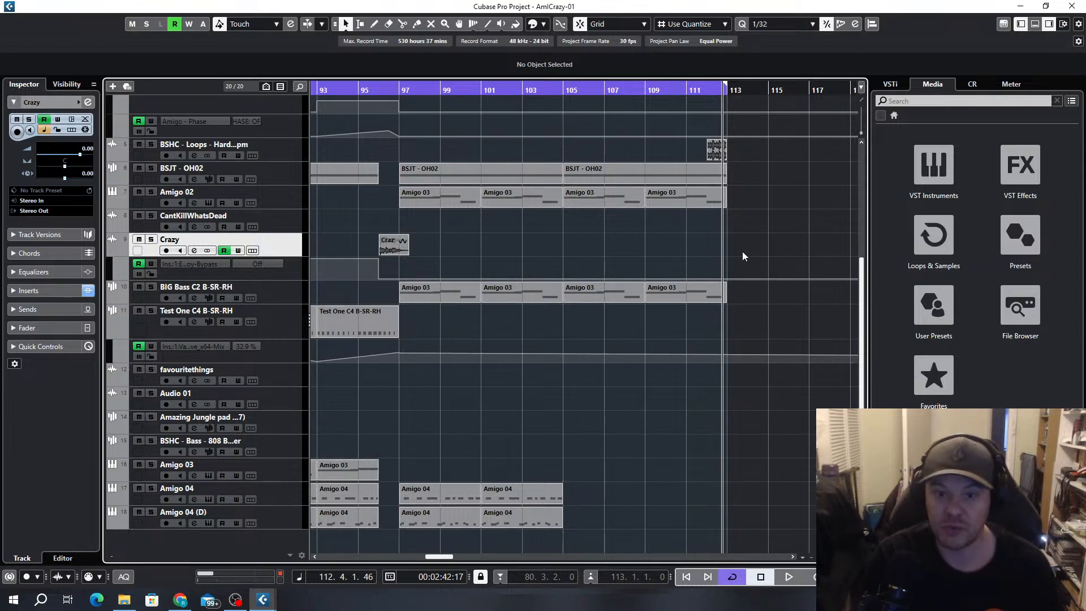
{"action": "scroll", "coordinate": [695, 269], "scroll_direction": "up", "scroll_amount": 5}
{"action": "scroll", "coordinate": [685, 266], "scroll_direction": "down", "scroll_amount": 4, "text": "ctrl"}
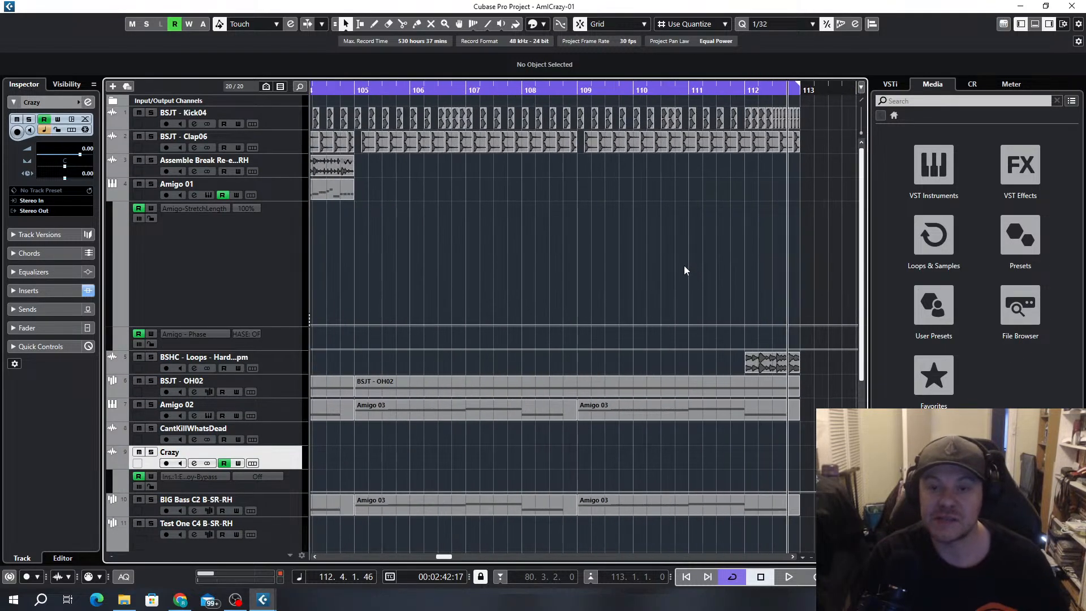
{"action": "scroll", "coordinate": [649, 221], "scroll_direction": "down", "scroll_amount": 4}
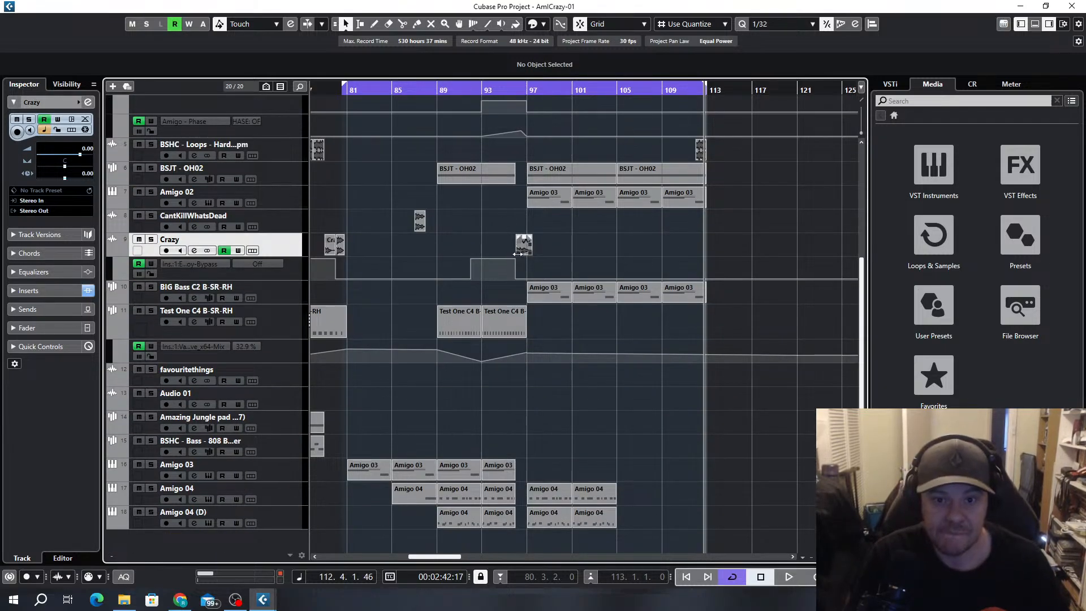
{"action": "scroll", "coordinate": [518, 253], "scroll_direction": "up", "scroll_amount": 4}
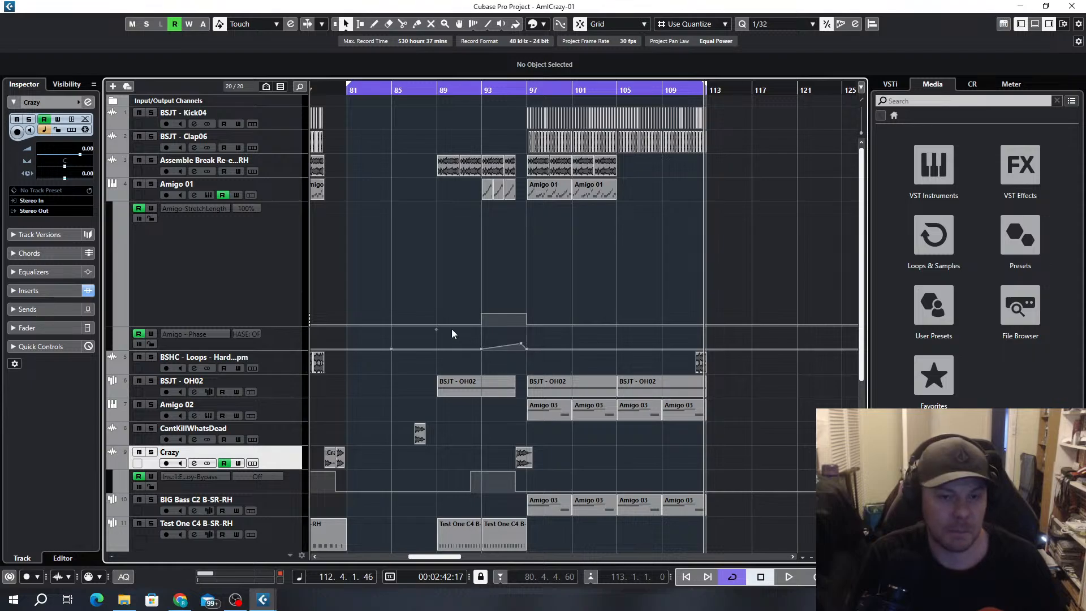
{"action": "scroll", "coordinate": [514, 367], "scroll_direction": "down", "scroll_amount": 4}
{"action": "left_click_drag", "start_coordinate": [439, 557], "coordinate": [379, 565]}
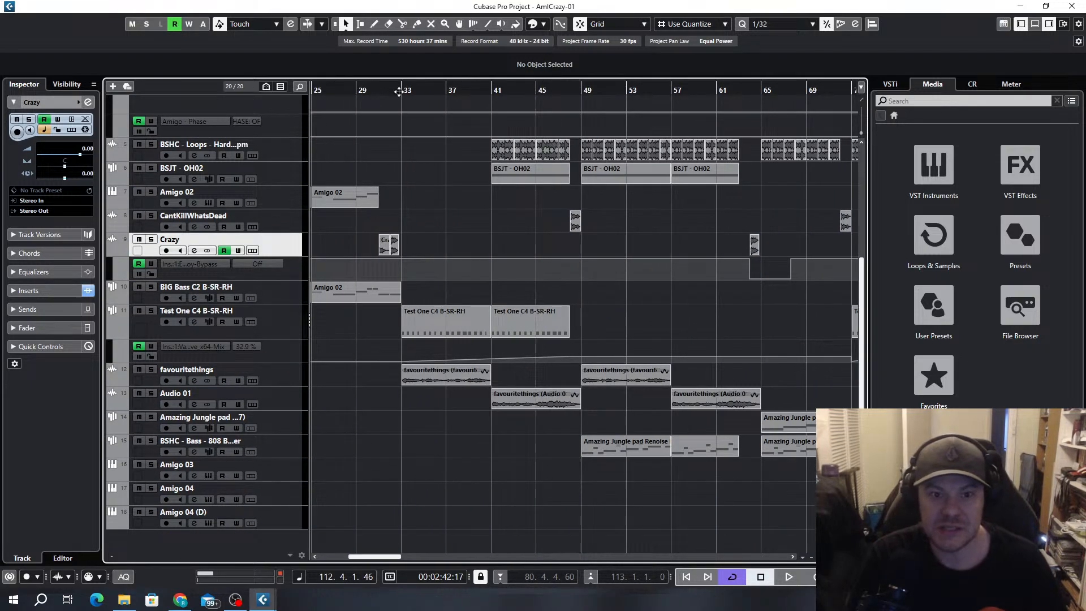
{"action": "left_click", "coordinate": [400, 93]}
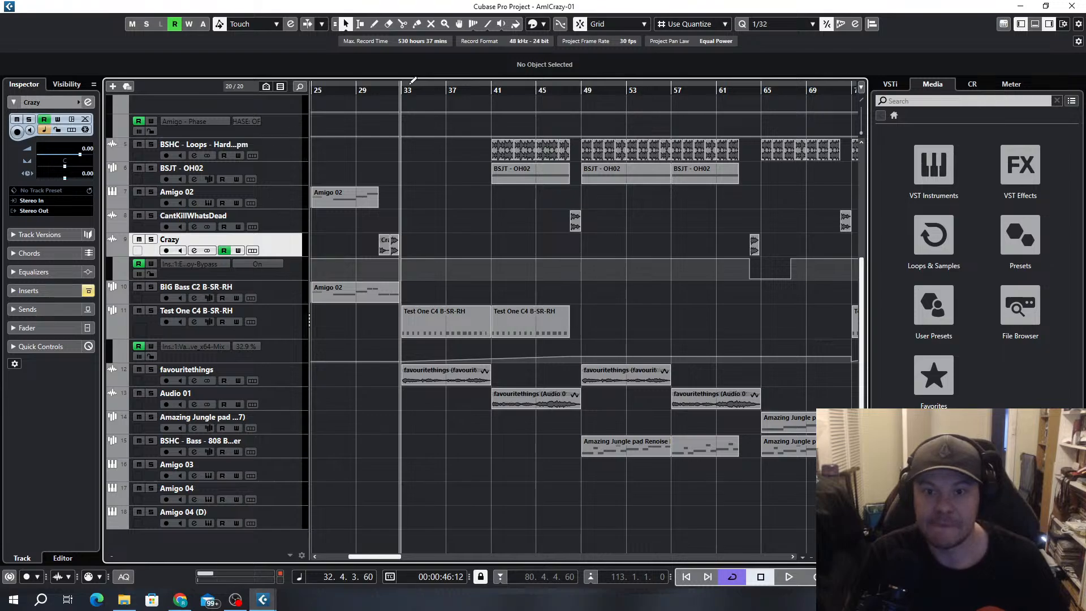
{"action": "scroll", "coordinate": [484, 280], "scroll_direction": "up", "scroll_amount": 4}
{"action": "key", "text": "space"}
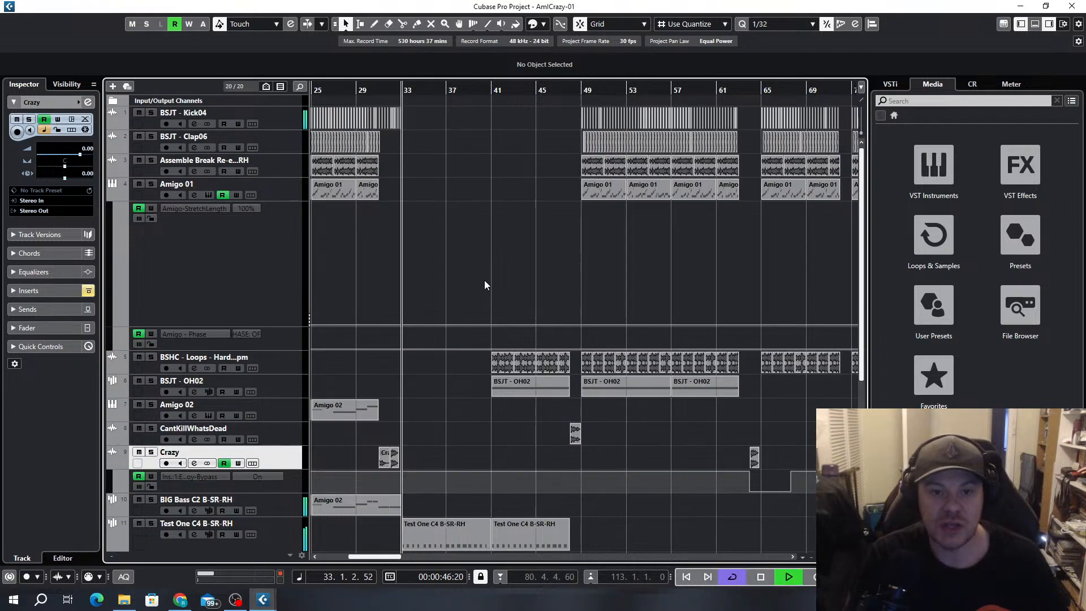
Follow the playback across all tracks from bar 41 into bar 49 and stop it there
{"action": "scroll", "coordinate": [491, 232], "scroll_direction": "down", "scroll_amount": 4}
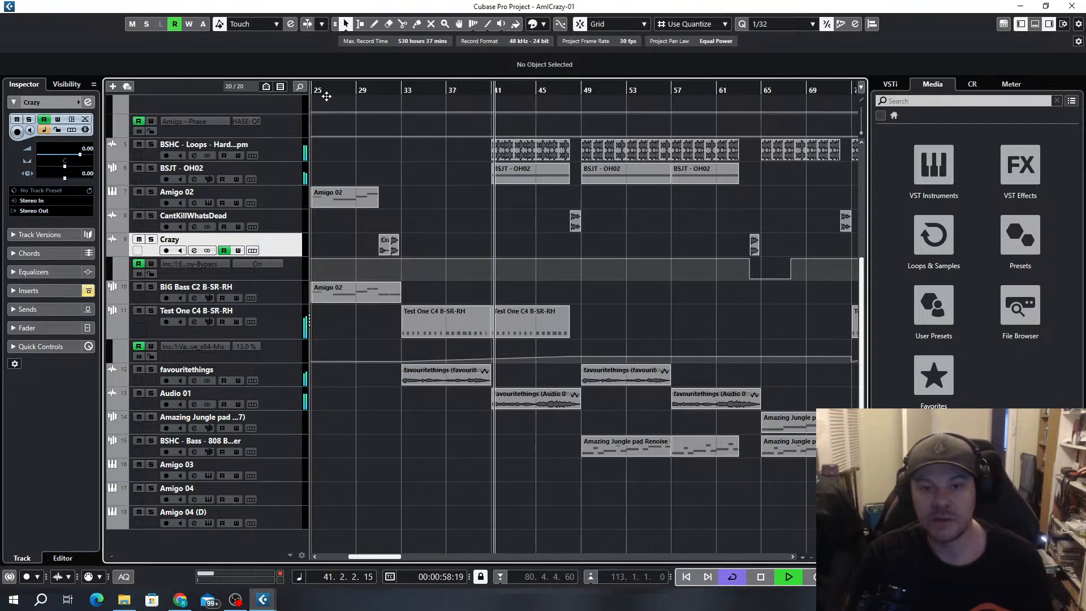
{"action": "scroll", "coordinate": [527, 162], "scroll_direction": "up", "scroll_amount": 4}
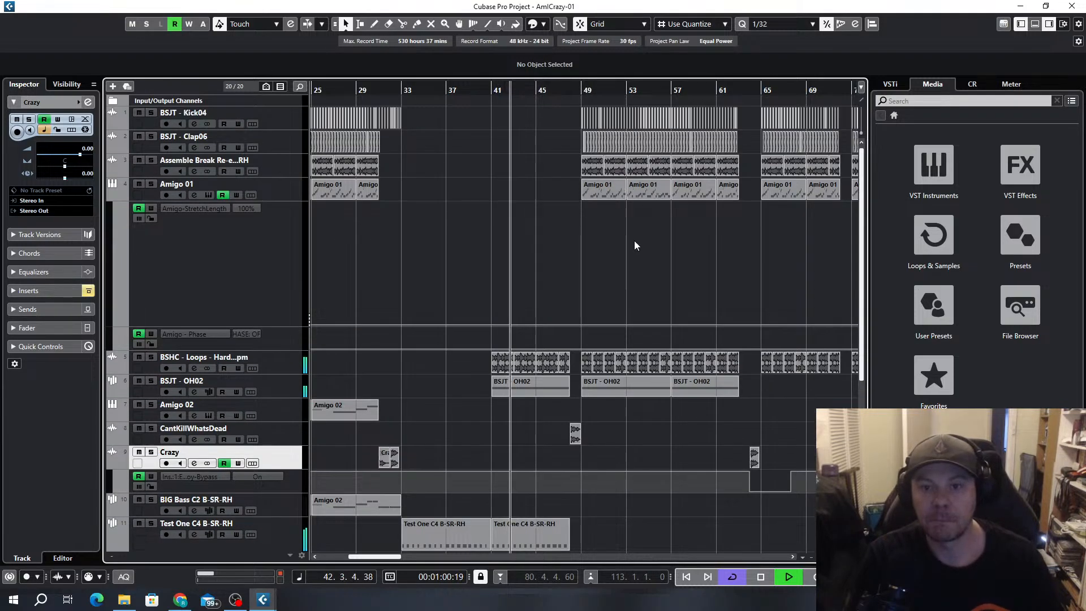
{"action": "scroll", "coordinate": [590, 288], "scroll_direction": "up", "scroll_amount": 4}
{"action": "scroll", "coordinate": [585, 227], "scroll_direction": "down", "scroll_amount": 4}
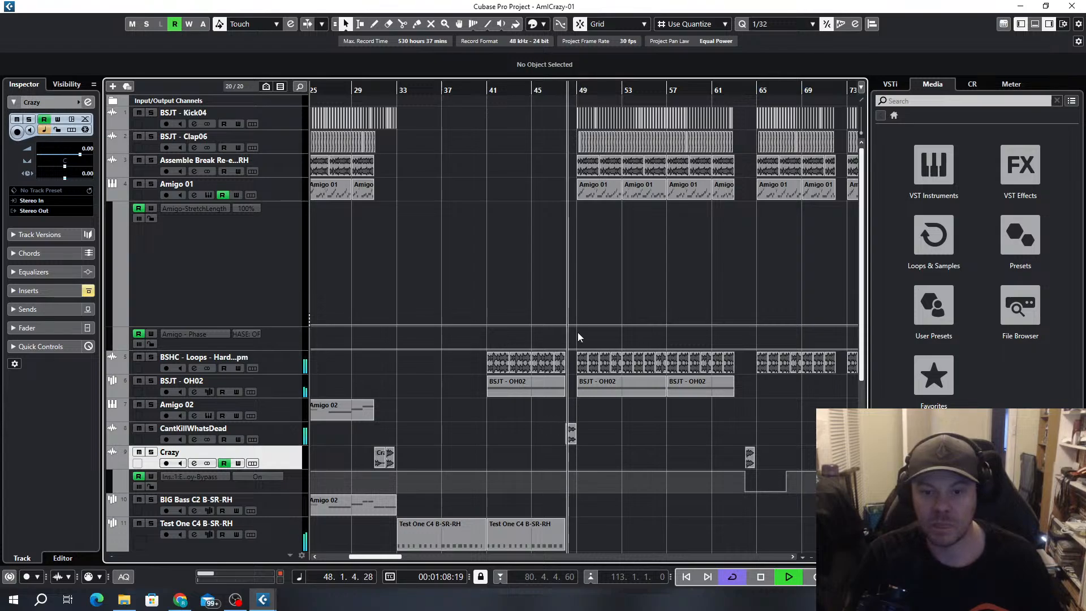
{"action": "scroll", "coordinate": [578, 332], "scroll_direction": "up", "scroll_amount": 5, "text": "ctrl"}
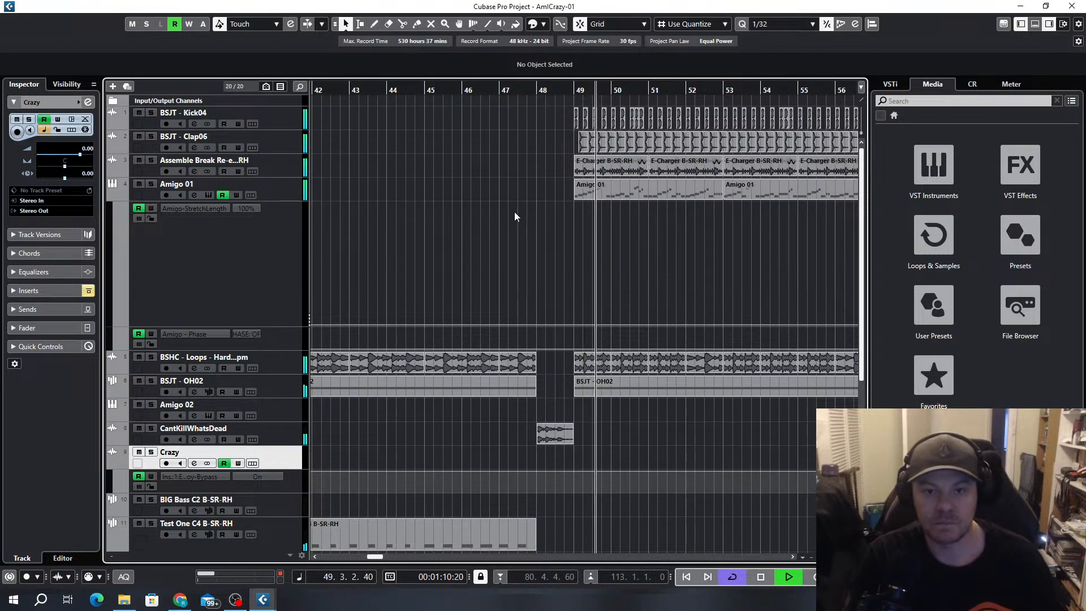
{"action": "scroll", "coordinate": [636, 233], "scroll_direction": "down", "scroll_amount": 4}
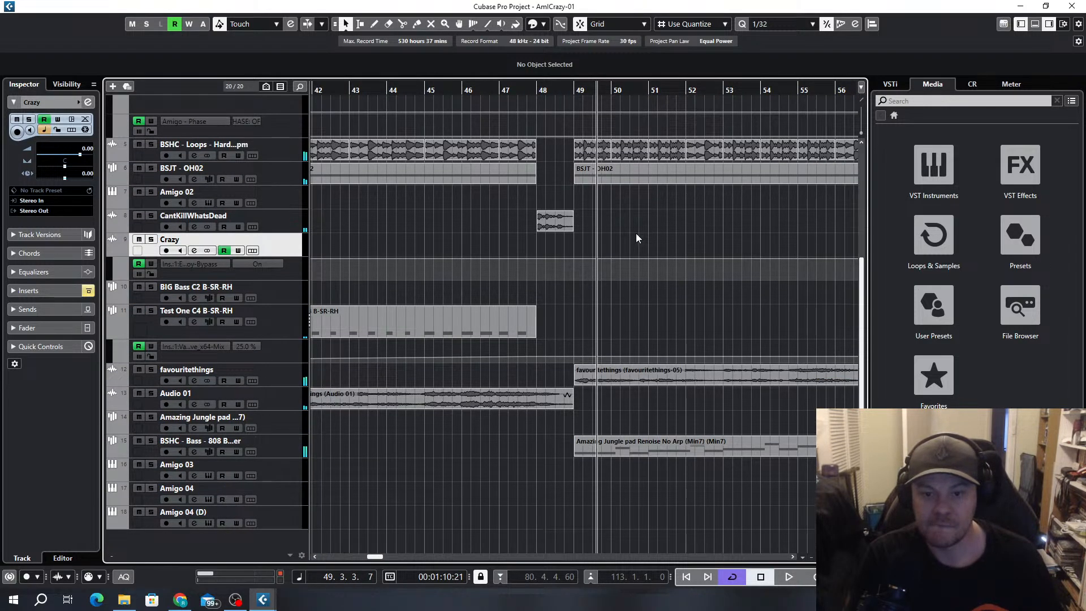
Set the quantize value to 1/1 and snap the start of the cycle range to bar 81
{"action": "scroll", "coordinate": [687, 263], "scroll_direction": "down", "scroll_amount": 5, "text": "ctrl"}
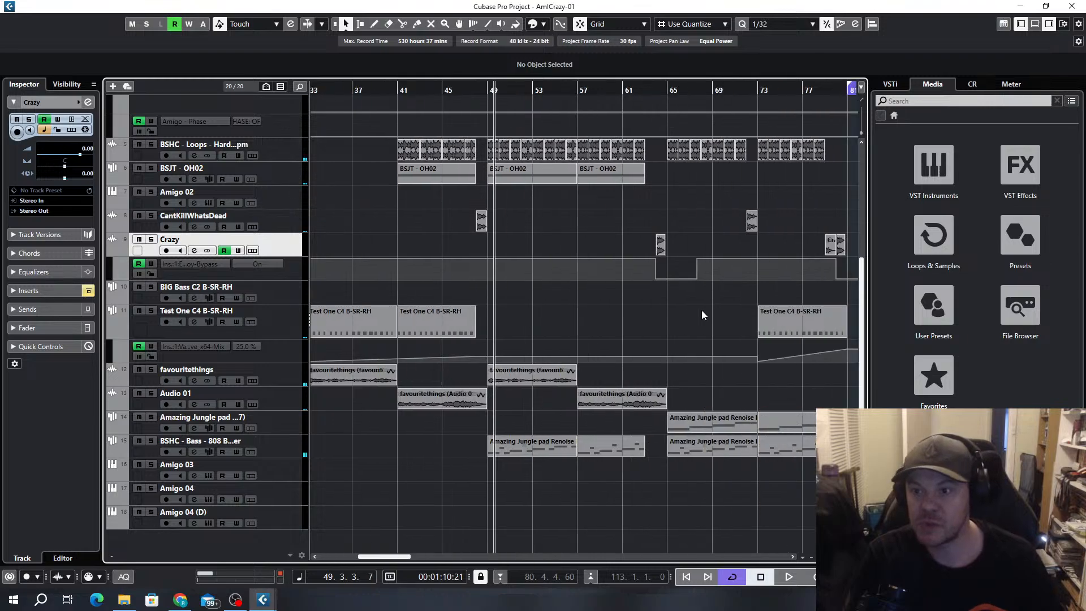
{"action": "scroll", "coordinate": [701, 310], "scroll_direction": "down", "scroll_amount": 2, "text": "ctrl"}
{"action": "scroll", "coordinate": [633, 280], "scroll_direction": "down", "scroll_amount": 2, "text": "ctrl"}
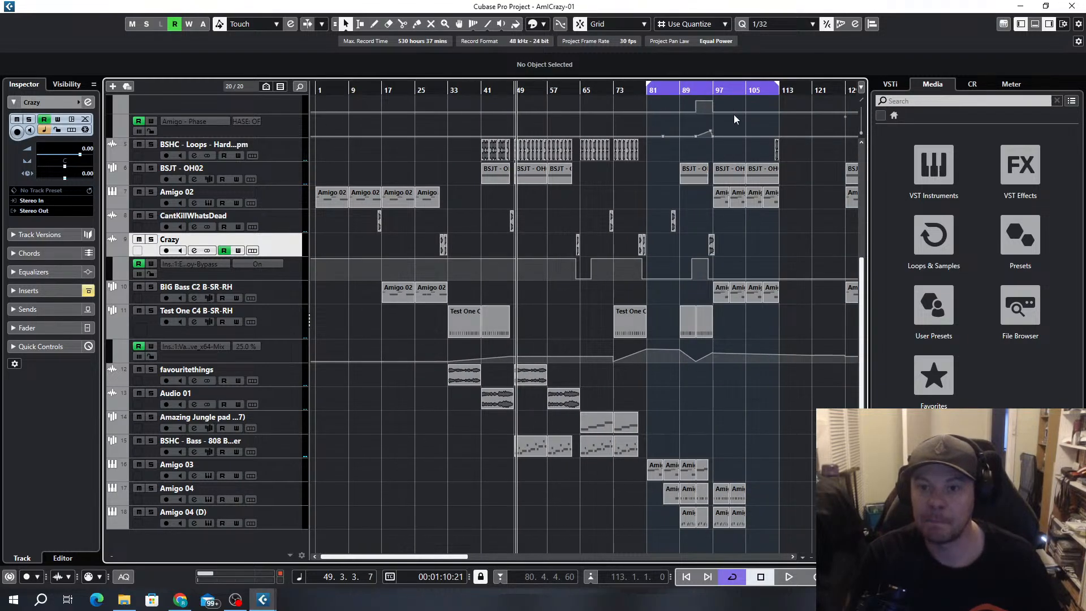
{"action": "key", "text": "alt+1"}
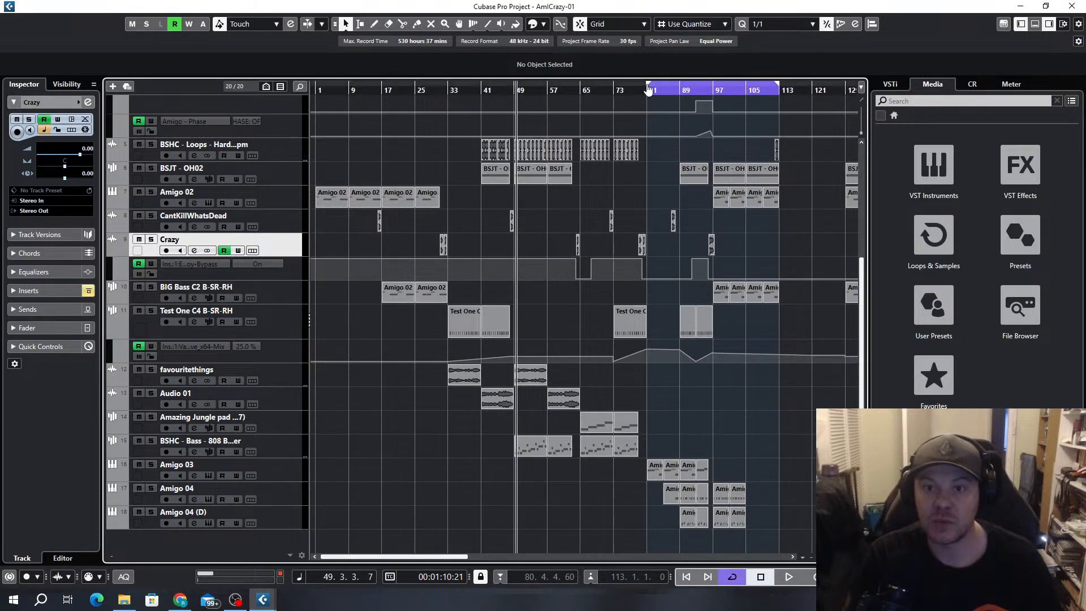
{"action": "left_click_drag", "start_coordinate": [649, 91], "coordinate": [655, 94]}
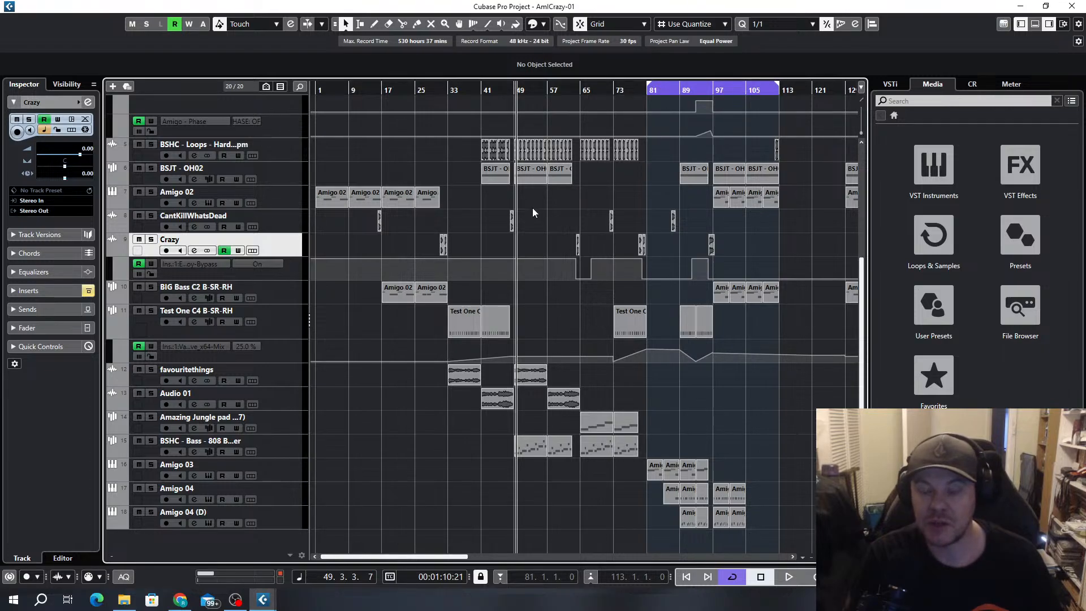
Look over all tracks of the arrangement from bar 49 through the section between bars 81 and 113
{"action": "scroll", "coordinate": [576, 224], "scroll_direction": "up", "scroll_amount": 4}
{"action": "scroll", "coordinate": [576, 224], "scroll_direction": "up", "scroll_amount": 5}
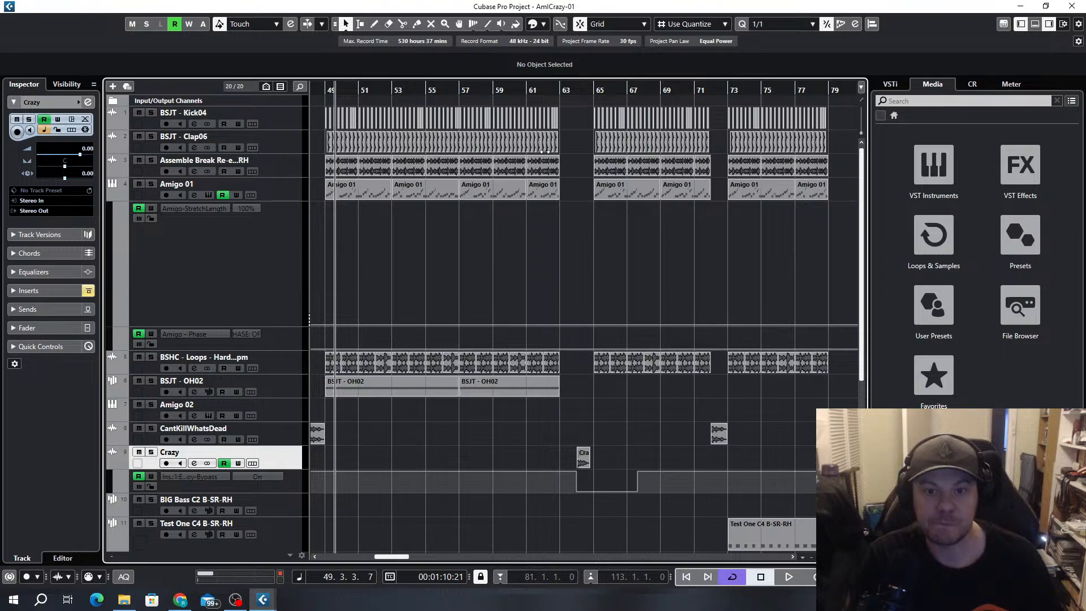
{"action": "scroll", "coordinate": [599, 252], "scroll_direction": "down", "scroll_amount": 5}
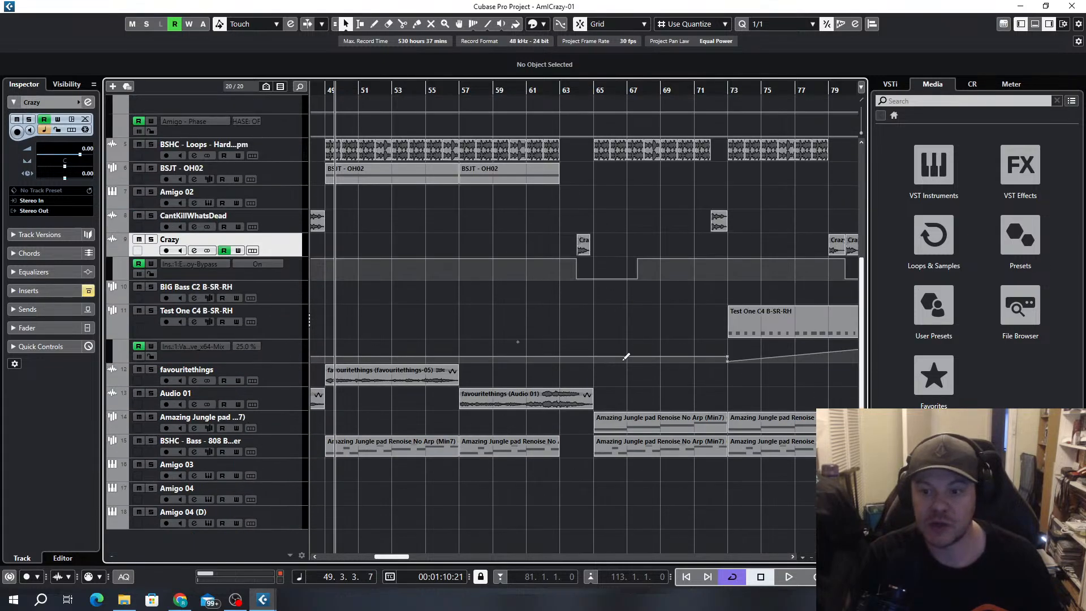
{"action": "scroll", "coordinate": [623, 362], "scroll_direction": "down", "scroll_amount": 5}
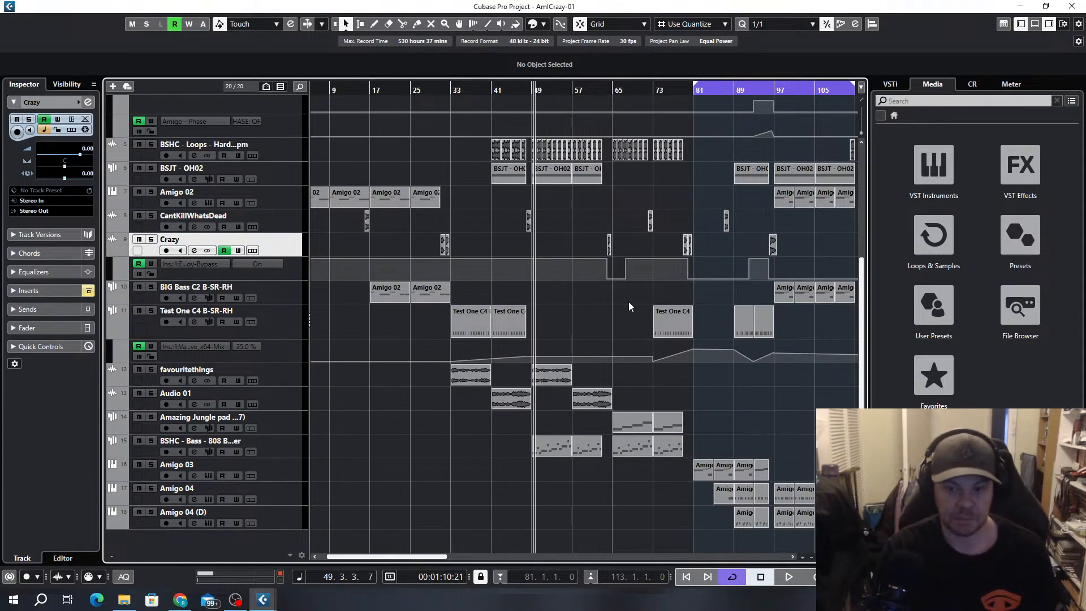
{"action": "scroll", "coordinate": [743, 512], "scroll_direction": "up", "scroll_amount": 3}
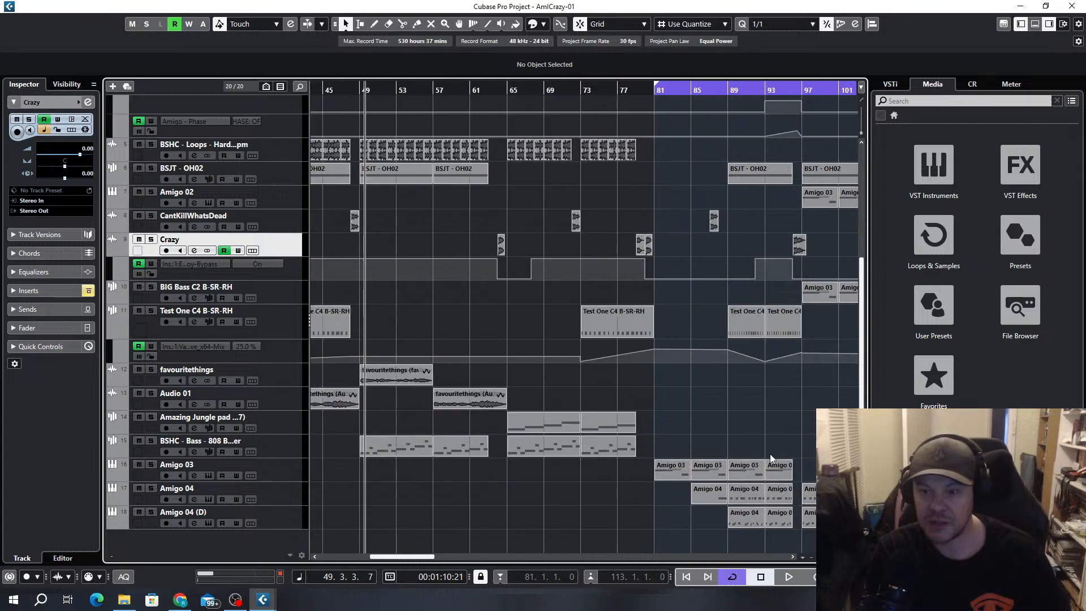
{"action": "scroll", "coordinate": [769, 455], "scroll_direction": "right", "scroll_amount": 4}
{"action": "scroll", "coordinate": [581, 310], "scroll_direction": "up", "scroll_amount": 2}
{"action": "scroll", "coordinate": [581, 309], "scroll_direction": "up", "scroll_amount": 1}
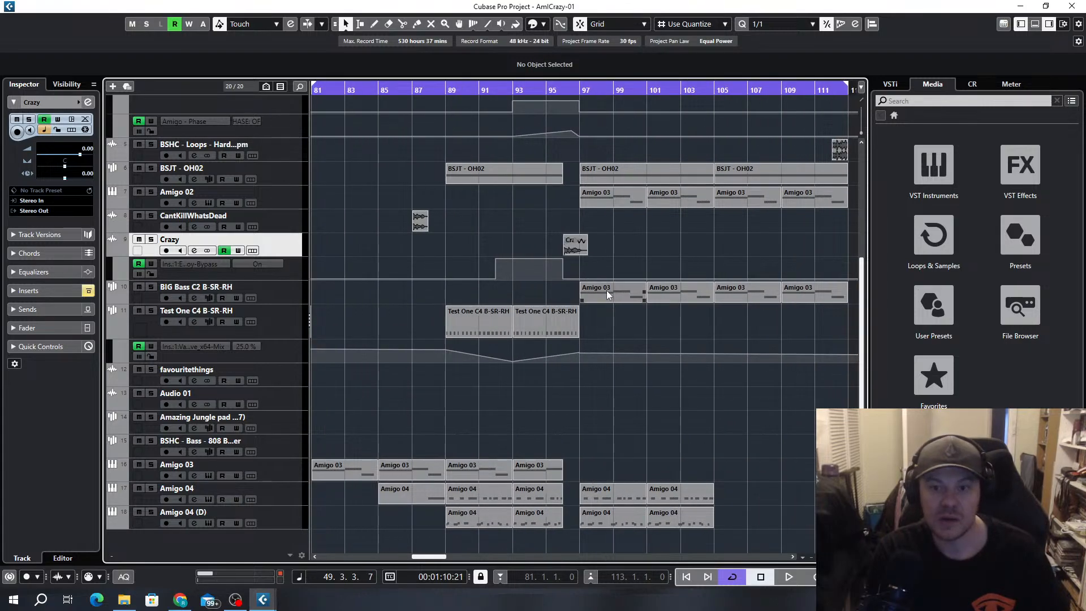
{"action": "scroll", "coordinate": [589, 191], "scroll_direction": "down", "scroll_amount": 3}
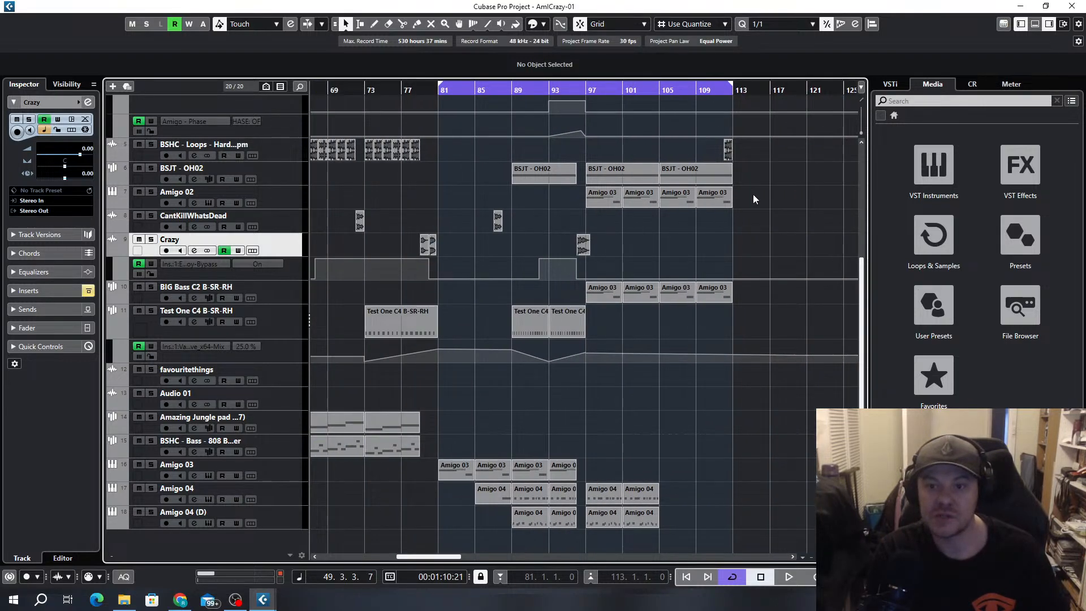
Delete the four Amigo 03 clips on the Amigo 02 track between bars 97 and 113, and play the section from bar 97
{"action": "left_click_drag", "start_coordinate": [754, 198], "coordinate": [576, 204]}
{"action": "key", "text": "Delete"}
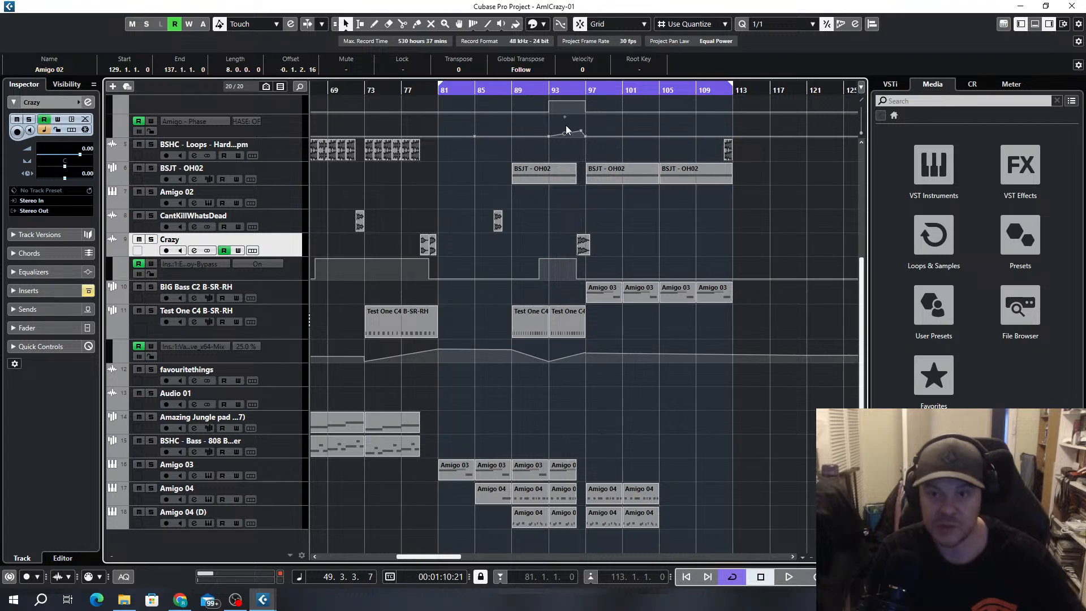
{"action": "left_click", "coordinate": [593, 97]}
{"action": "key", "text": "space"}
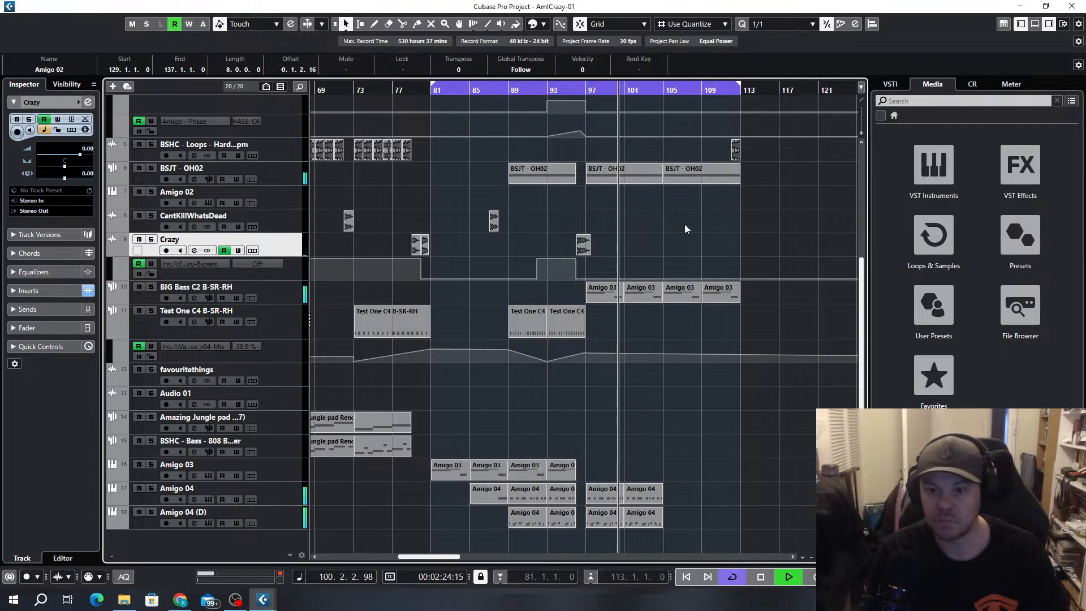
{"action": "key", "text": "space"}
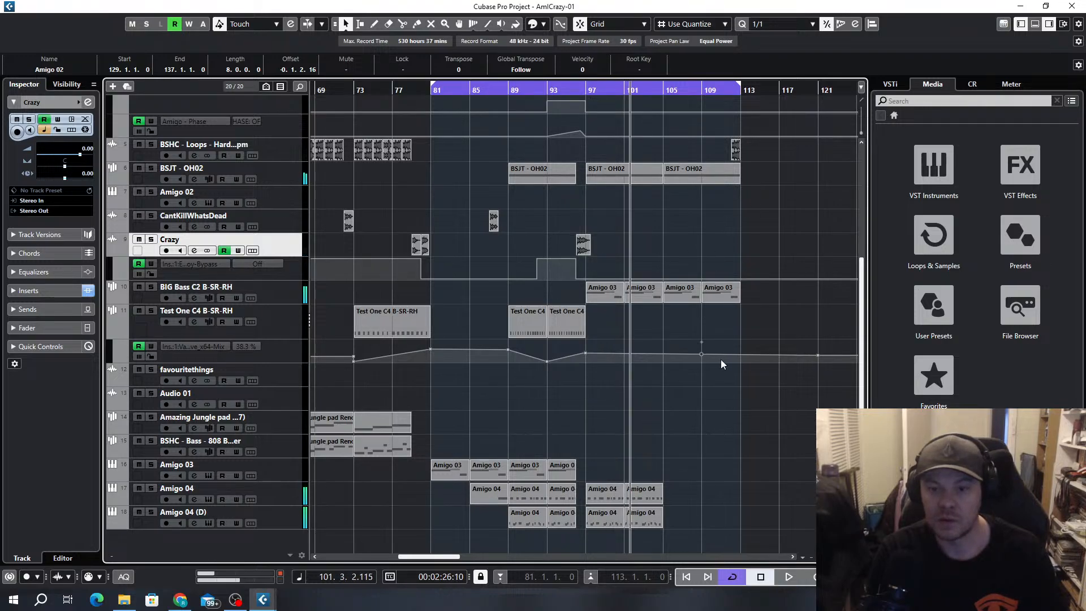
Duplicate the Amigo 04, Amigo 04 (D), Assemble Break and Amigo 01 clips of bars 97 to 105 so the copies start at bar 105
{"action": "left_click_drag", "start_coordinate": [679, 480], "coordinate": [587, 521]}
{"action": "key", "text": "ctrl+d"}
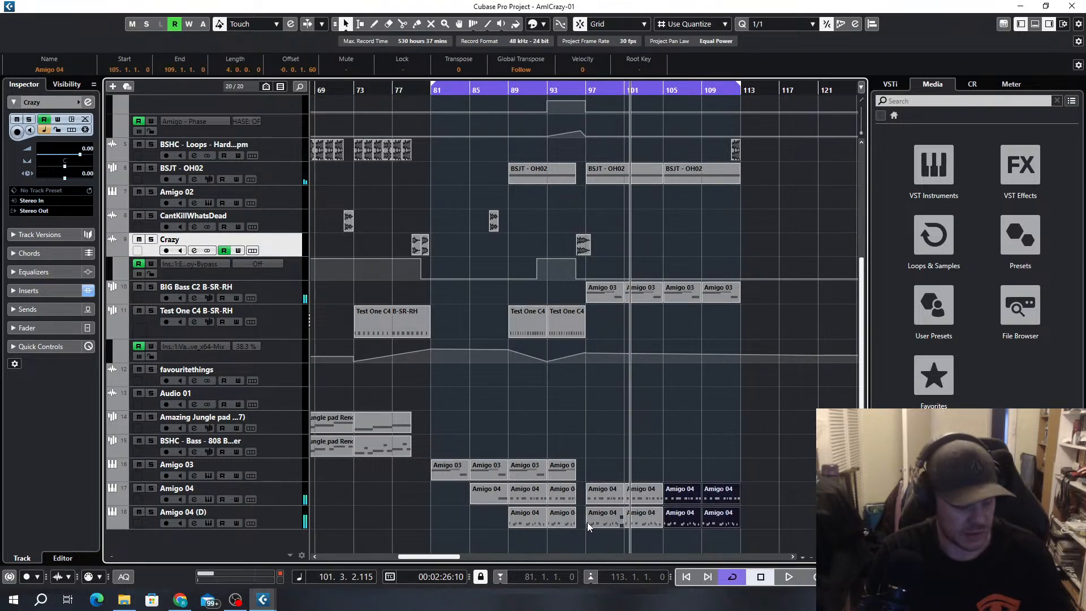
{"action": "scroll", "coordinate": [699, 239], "scroll_direction": "up", "scroll_amount": 6}
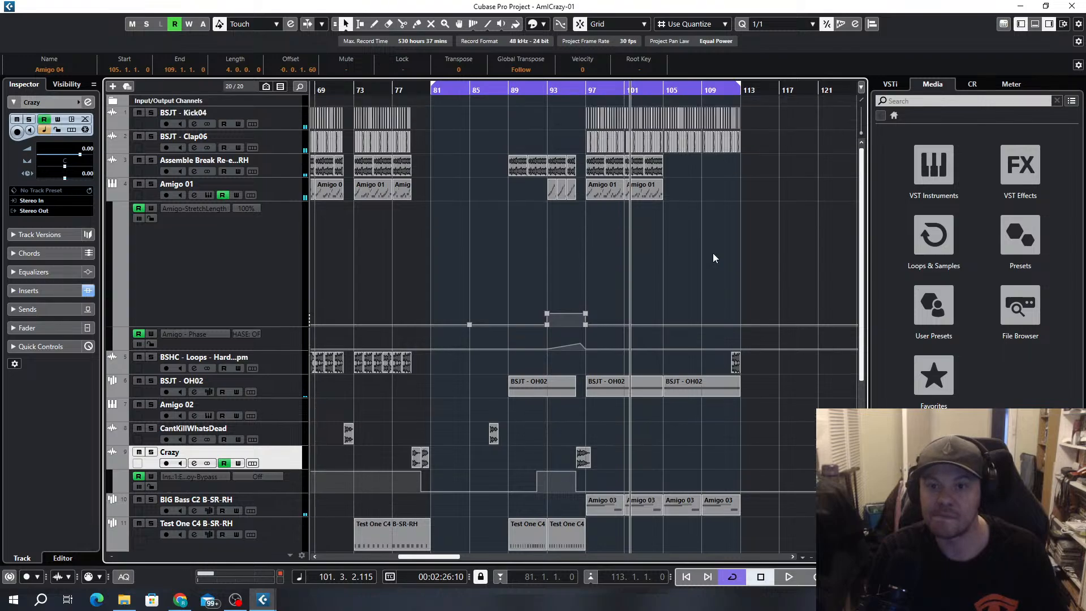
{"action": "left_click_drag", "start_coordinate": [687, 168], "coordinate": [584, 195]}
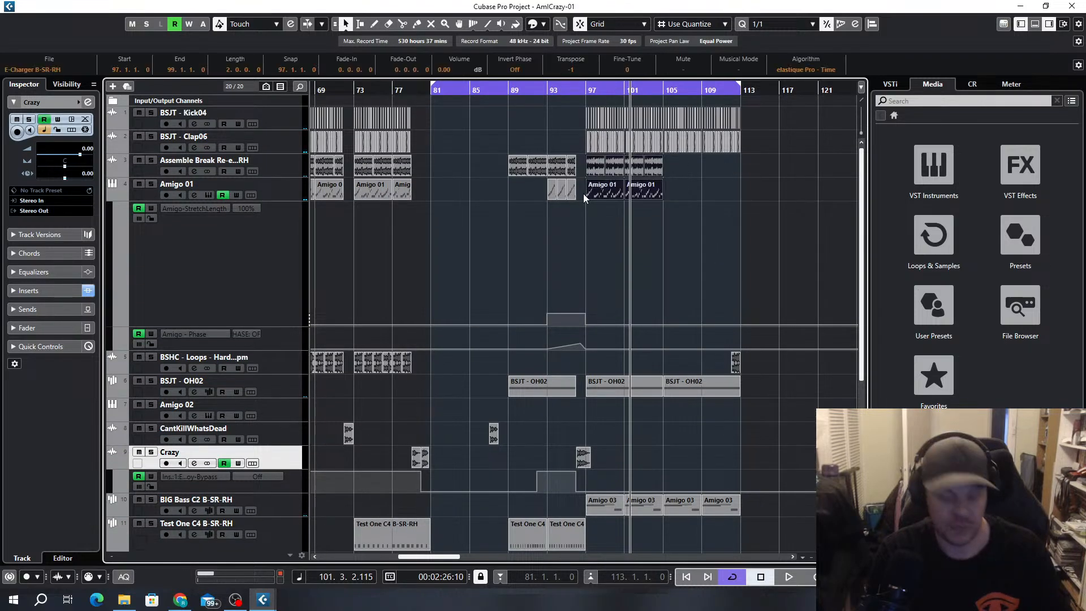
{"action": "key", "text": "ctrl+d"}
Add a Phoscyon 2 instrument track with Stereo Out below the Crazy track, and close its instrument window
{"action": "scroll", "coordinate": [728, 234], "scroll_direction": "down", "scroll_amount": 5}
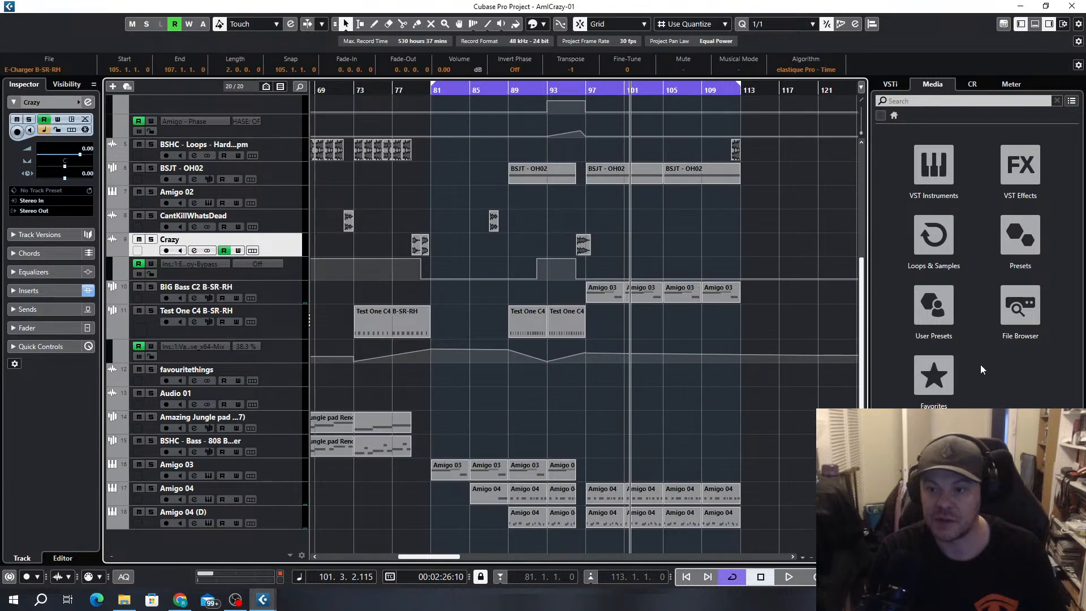
{"action": "left_click", "coordinate": [112, 86]}
{"action": "left_click", "coordinate": [502, 306]}
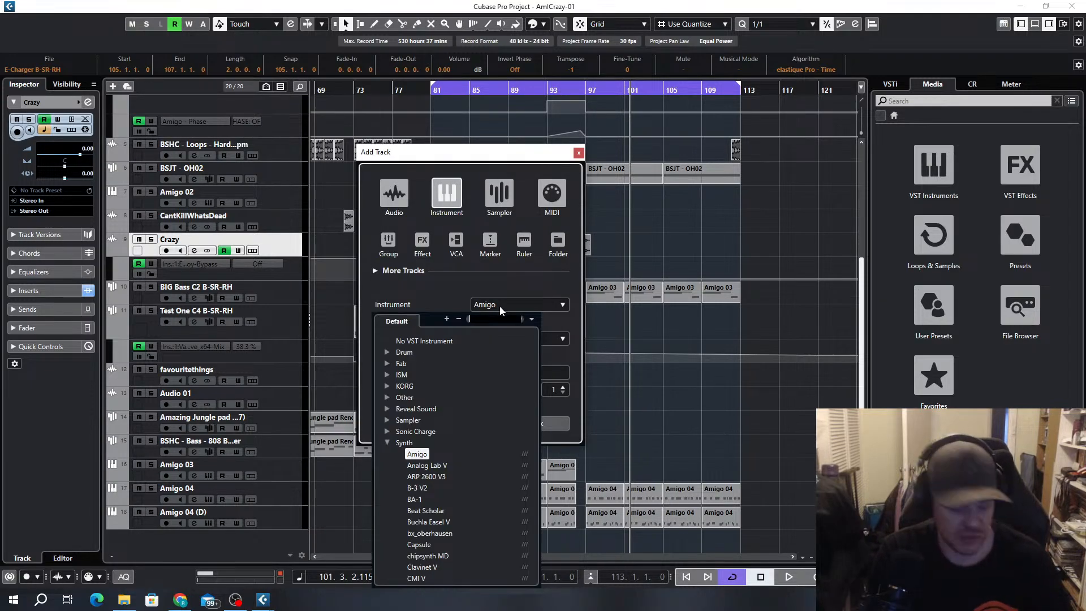
{"action": "type", "text": "pho"}
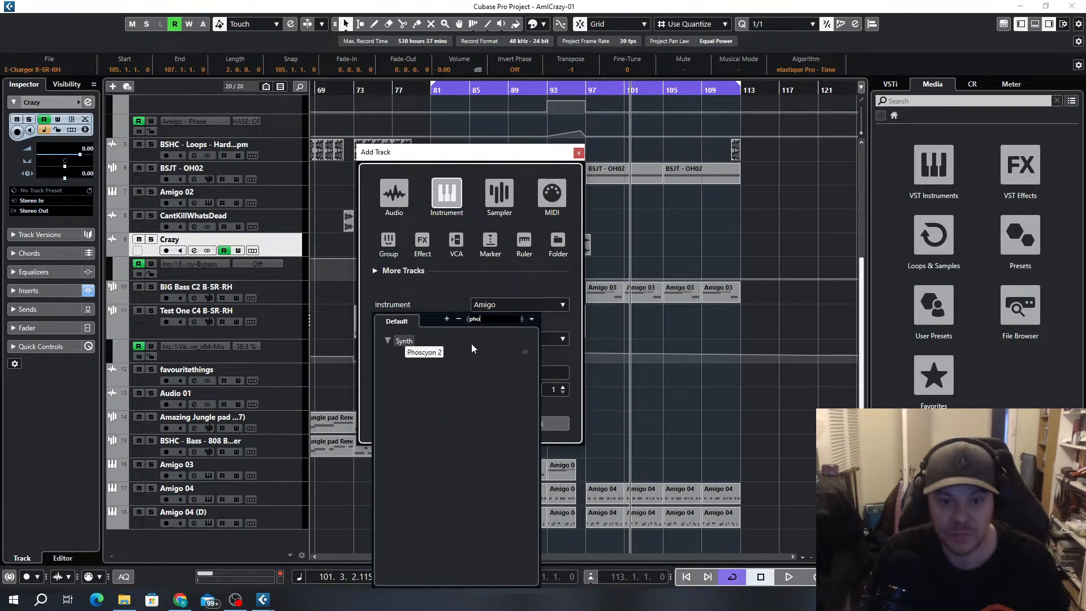
{"action": "left_click", "coordinate": [425, 353]}
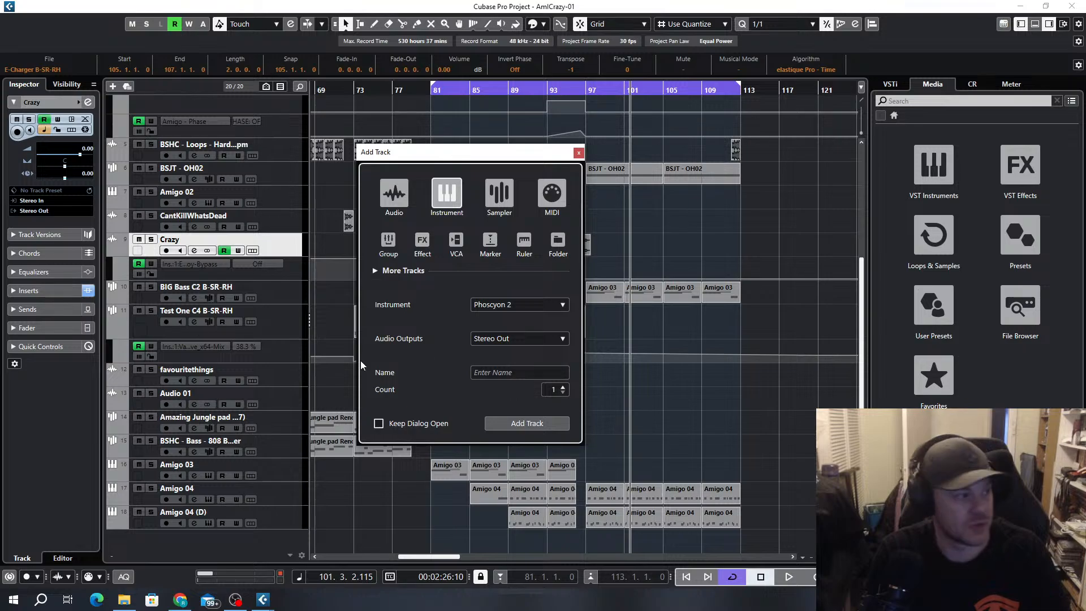
{"action": "left_click", "coordinate": [578, 153]}
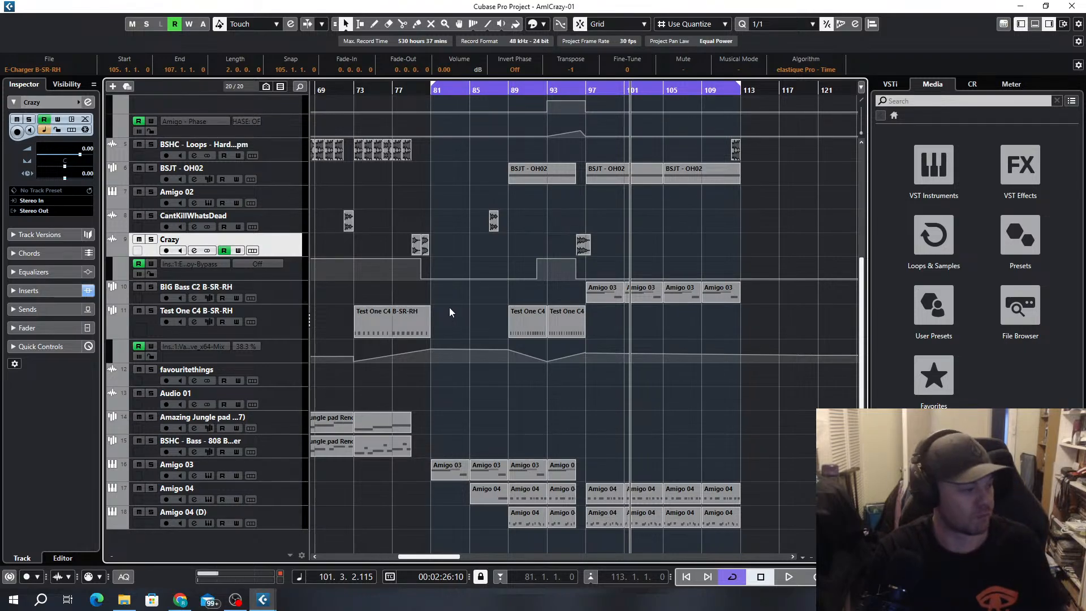
{"action": "left_click", "coordinate": [112, 86]}
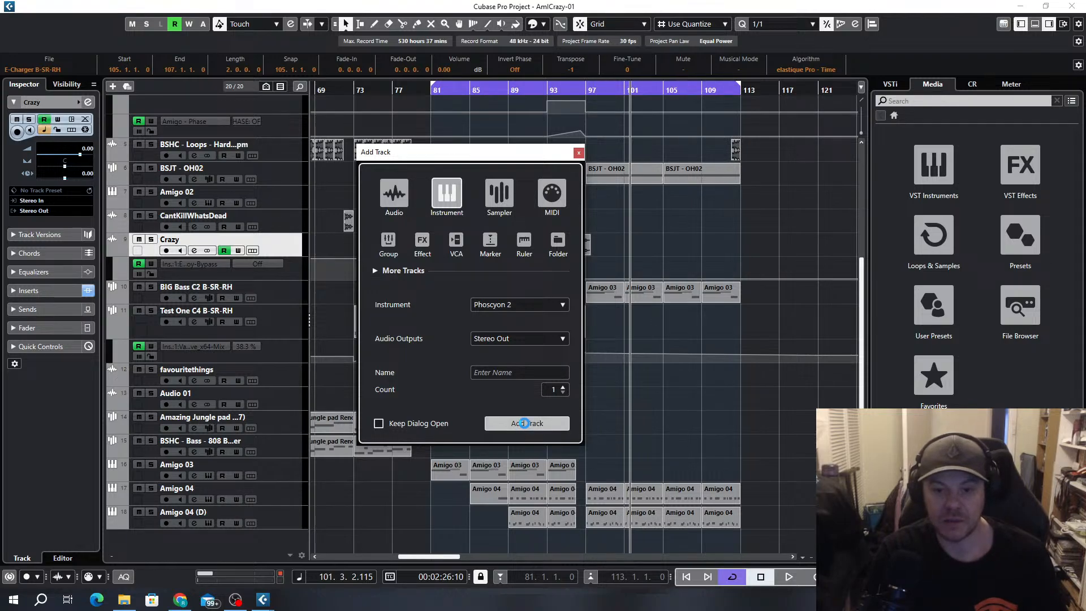
{"action": "left_click", "coordinate": [525, 424]}
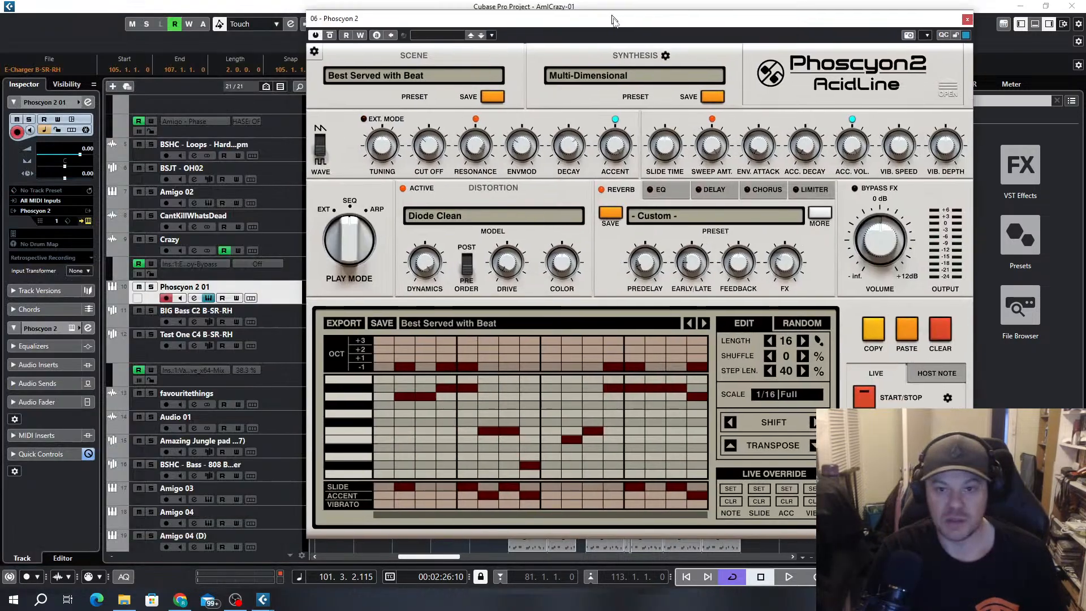
{"action": "left_click_drag", "start_coordinate": [617, 13], "coordinate": [555, 33]}
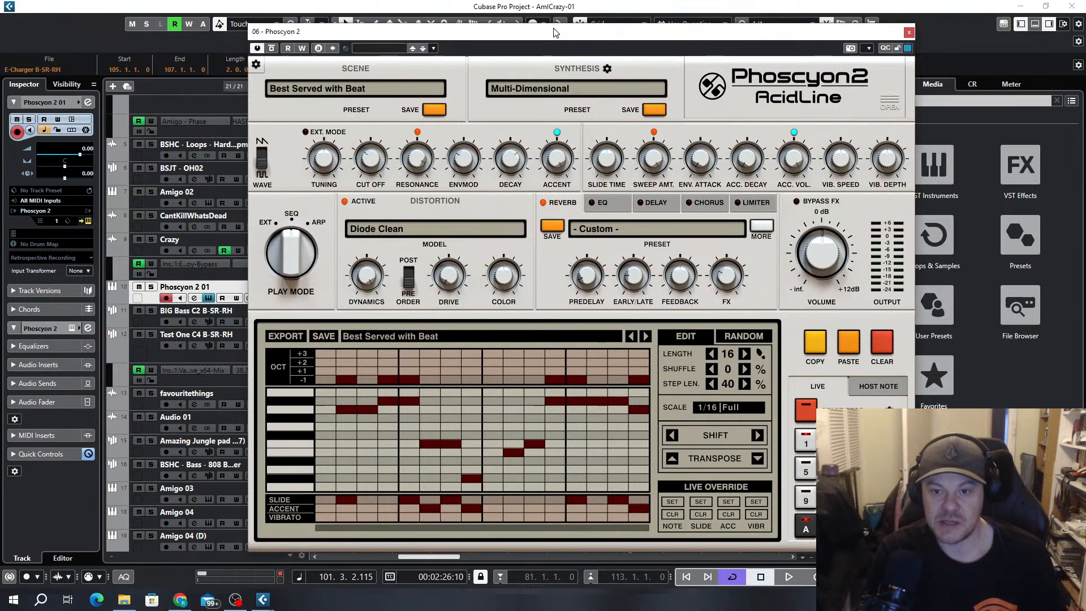
{"action": "left_click", "coordinate": [909, 32]}
Set the cycle range to the BSJT - OH02 clips between bars 97 and 113, and move the playhead to bar 97
{"action": "left_click_drag", "start_coordinate": [769, 170], "coordinate": [600, 188]}
{"action": "key", "text": "p"}
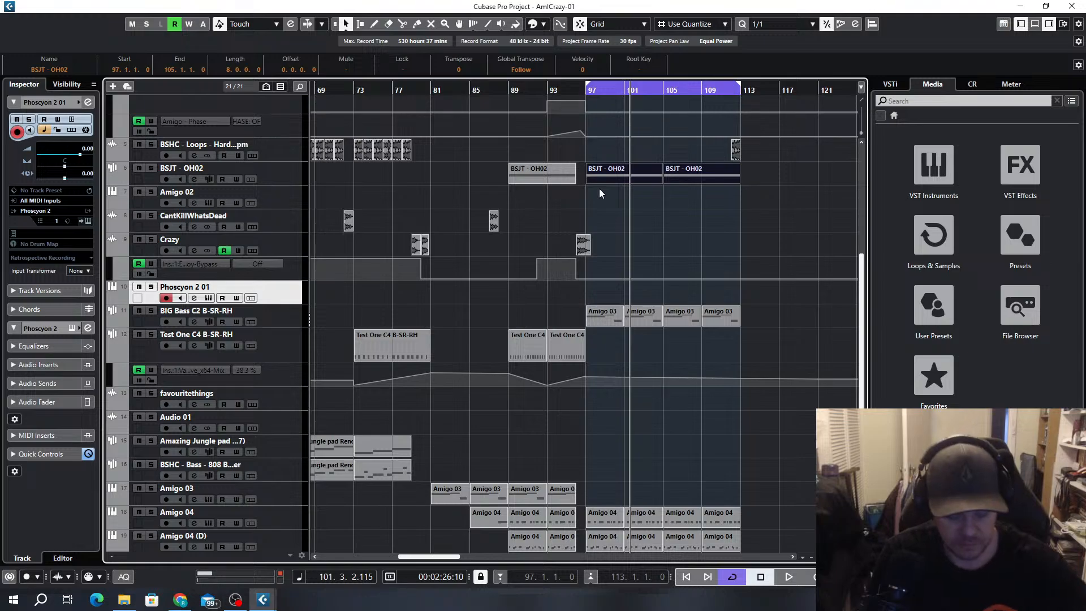
{"action": "key", "text": "l"}
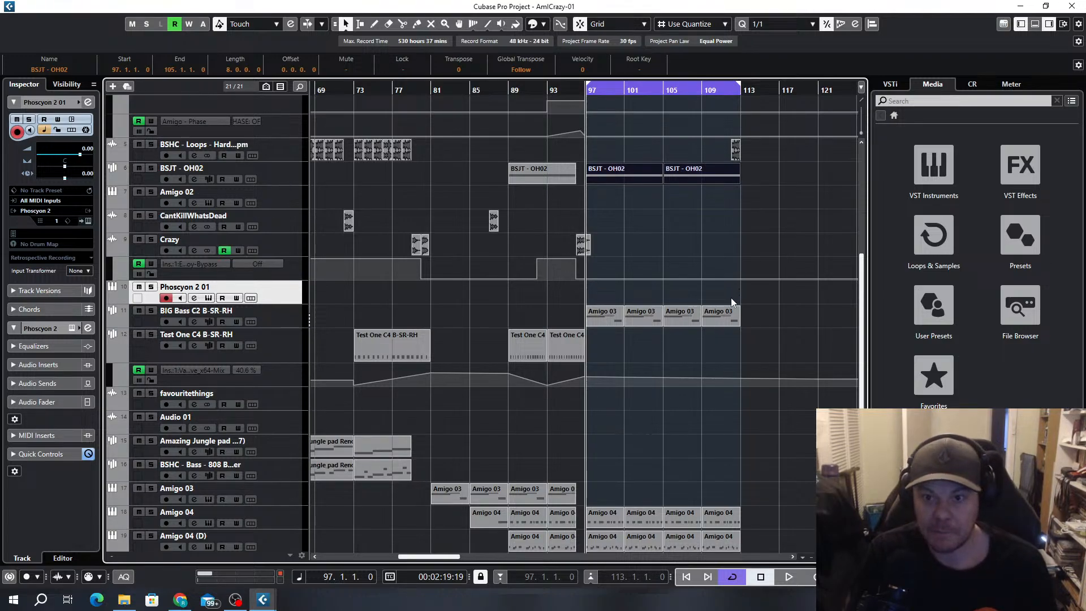
{"action": "scroll", "coordinate": [727, 246], "scroll_direction": "up", "scroll_amount": 5}
{"action": "scroll", "coordinate": [703, 222], "scroll_direction": "down", "scroll_amount": 5}
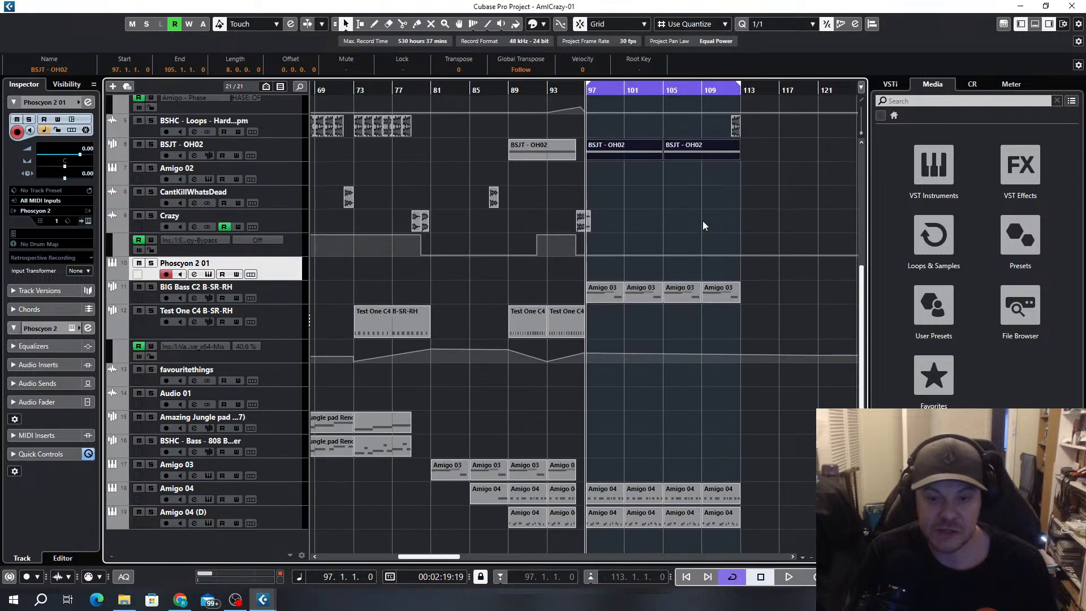
Open the Phoscyon 2 instrument, play the cycle section and tweak the synth's cutoff
{"action": "left_click", "coordinate": [208, 274]}
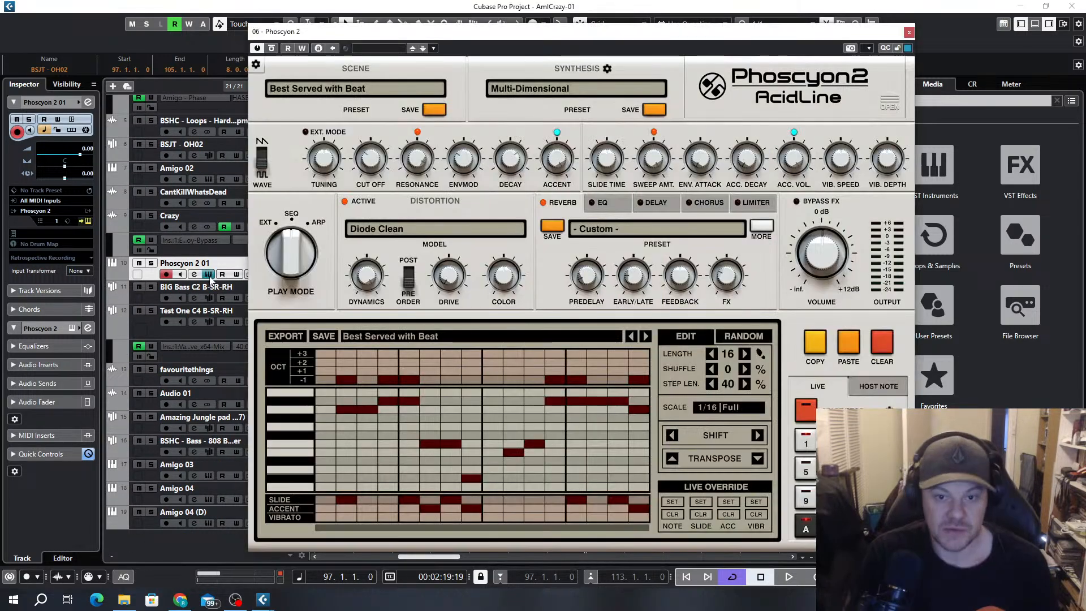
{"action": "key", "text": "space"}
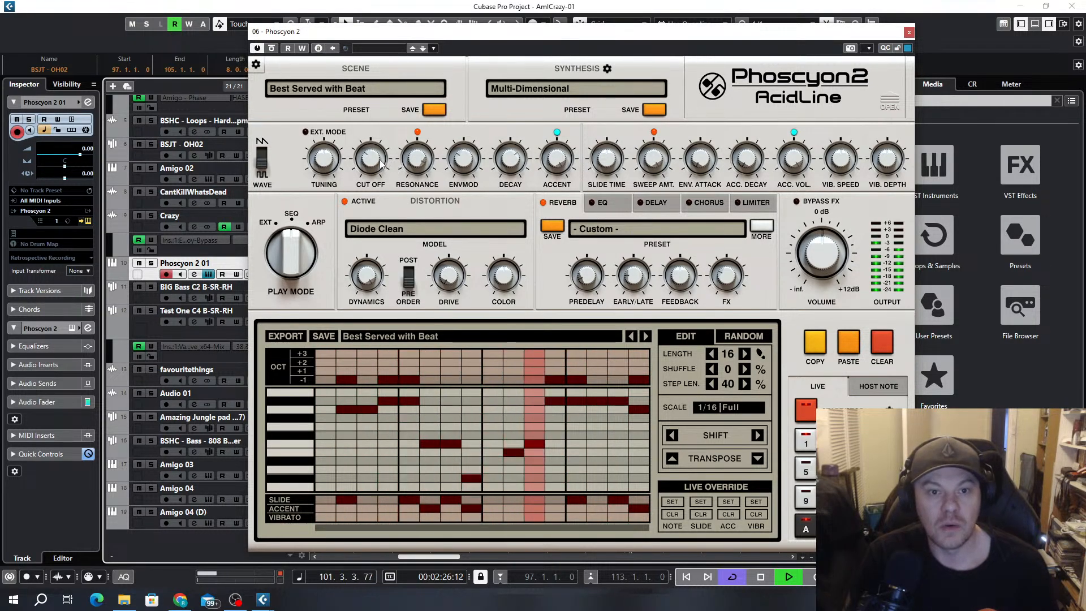
{"action": "left_click_drag", "start_coordinate": [367, 155], "coordinate": [358, 132]}
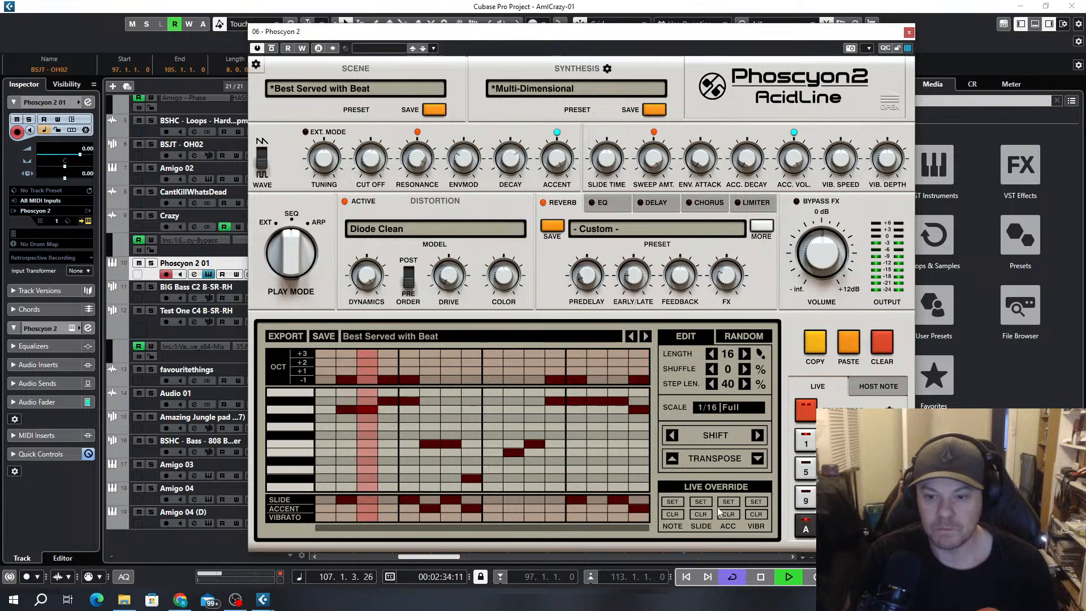
Transpose the Phoscyon 2 sequence down ten semitones during playback and adjust the cutoff again
{"action": "left_click", "coordinate": [758, 458]}
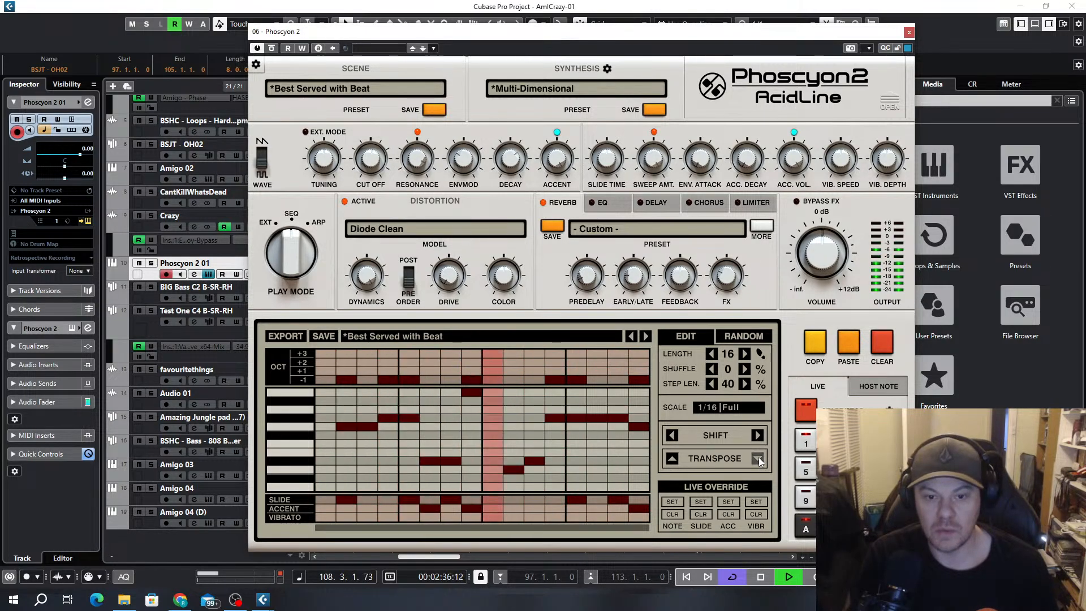
{"action": "left_click", "coordinate": [758, 458]}
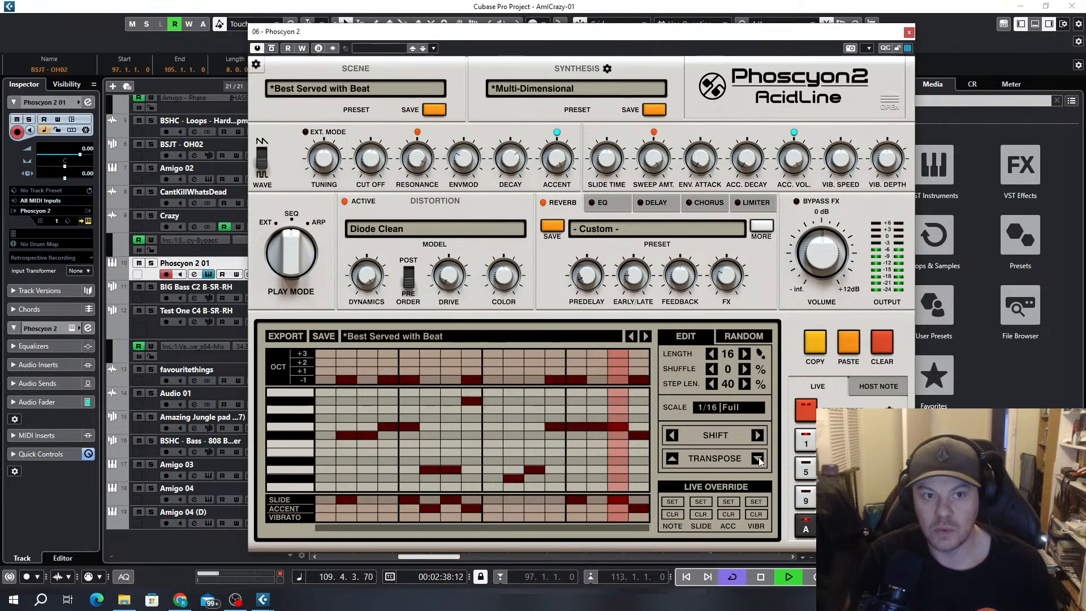
{"action": "left_click", "coordinate": [758, 458]}
{"action": "left_click", "coordinate": [759, 459]}
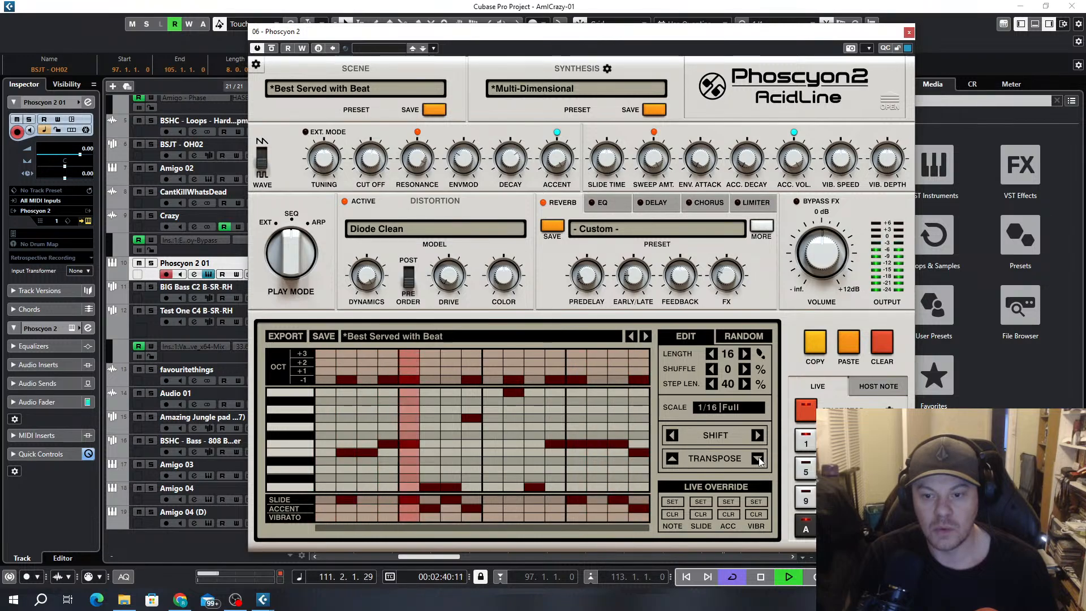
{"action": "left_click", "coordinate": [758, 458]}
{"action": "left_click", "coordinate": [758, 458]}
{"action": "left_click", "coordinate": [759, 458]}
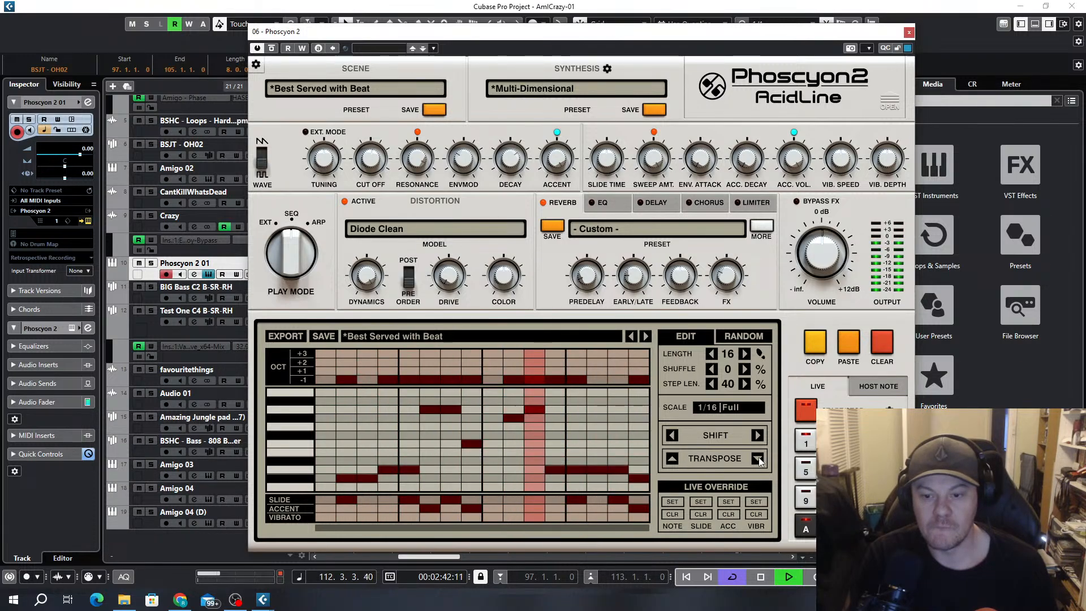
{"action": "left_click", "coordinate": [758, 459]}
{"action": "left_click", "coordinate": [759, 459]}
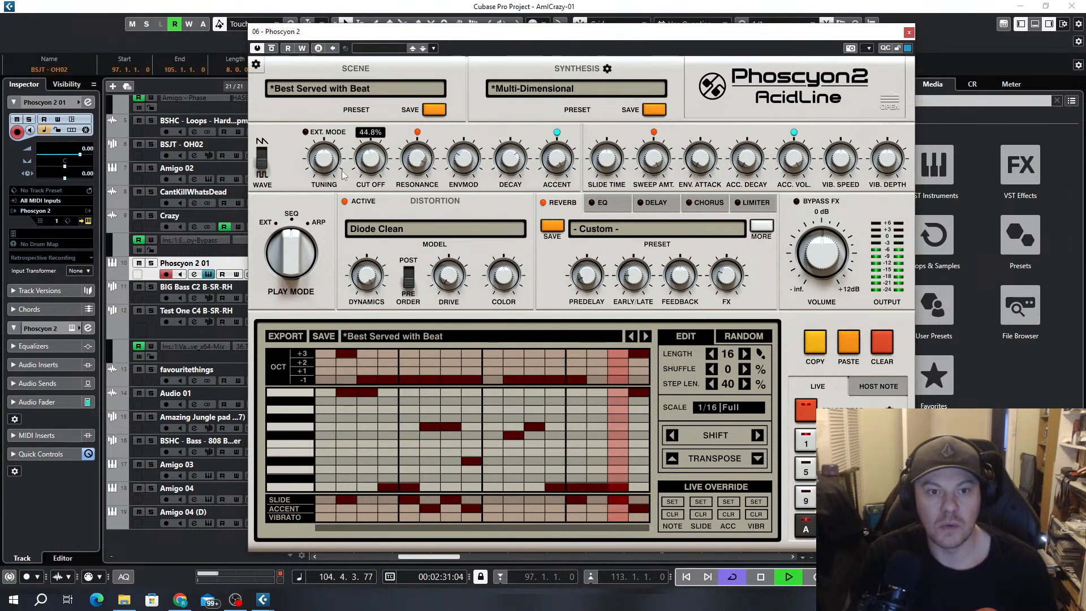
{"action": "left_click_drag", "start_coordinate": [341, 137], "coordinate": [351, 113]}
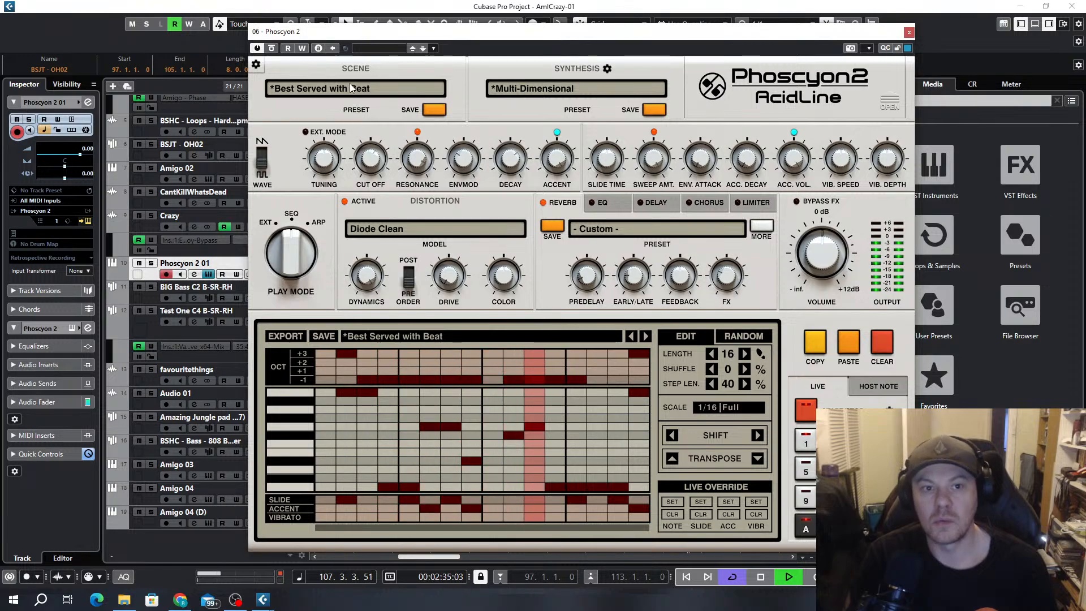
Load the Double Helix scene preset in Phoscyon 2 and advance through the presets to Eastern Sunset
{"action": "left_click", "coordinate": [351, 90]}
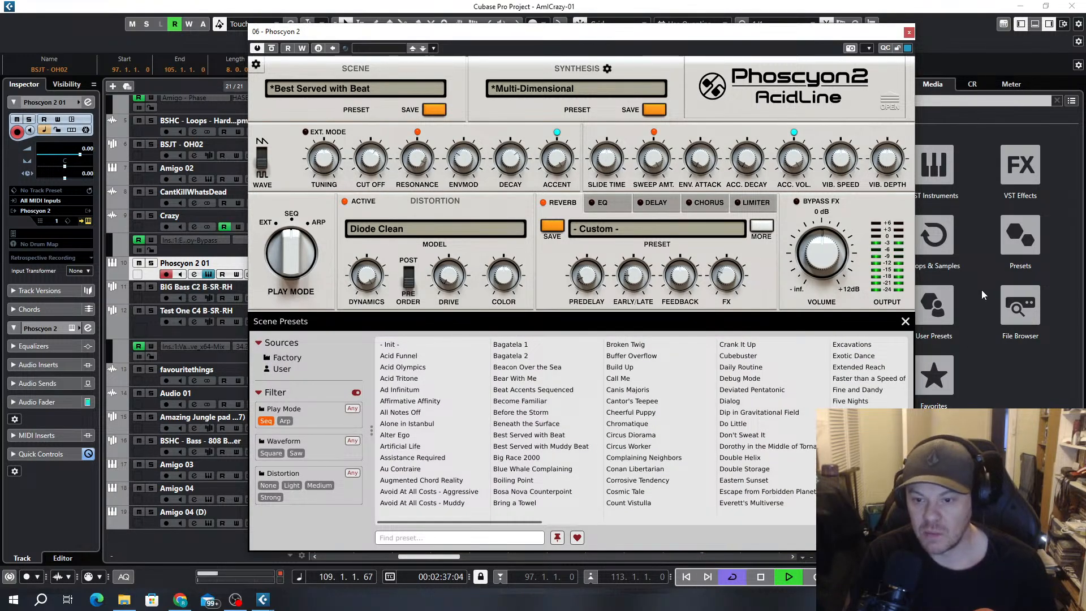
{"action": "double_click", "coordinate": [737, 457]}
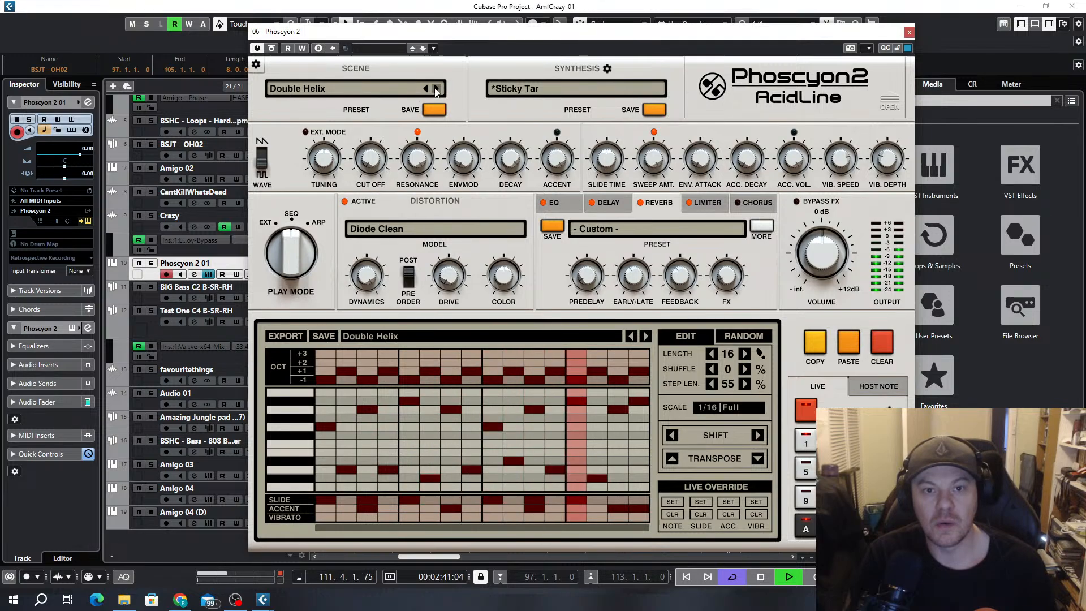
{"action": "left_click", "coordinate": [436, 89]}
{"action": "left_click", "coordinate": [437, 88]}
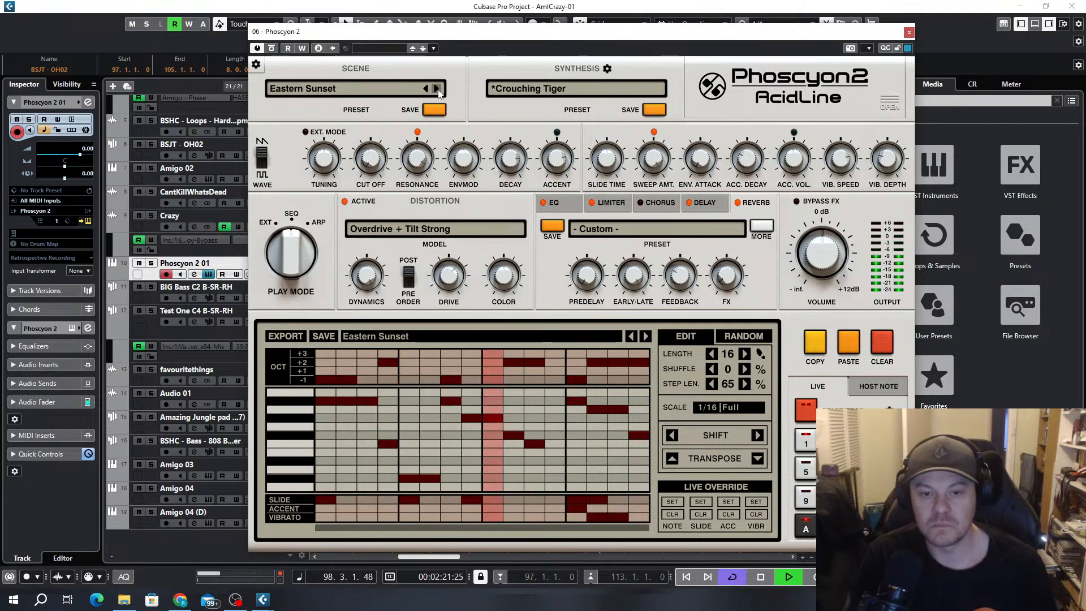
Advance through the Phoscyon 2 scene presets during playback from Eastern Sunset to Five Nights
{"action": "left_click", "coordinate": [438, 88]}
{"action": "left_click", "coordinate": [437, 89]}
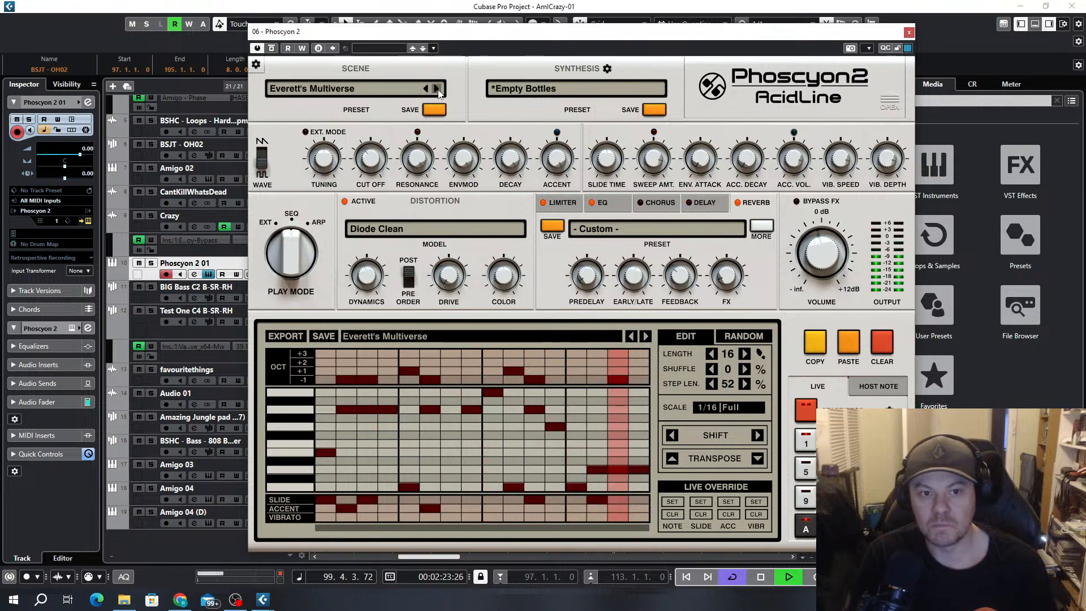
{"action": "left_click", "coordinate": [438, 89]}
{"action": "left_click", "coordinate": [437, 89]}
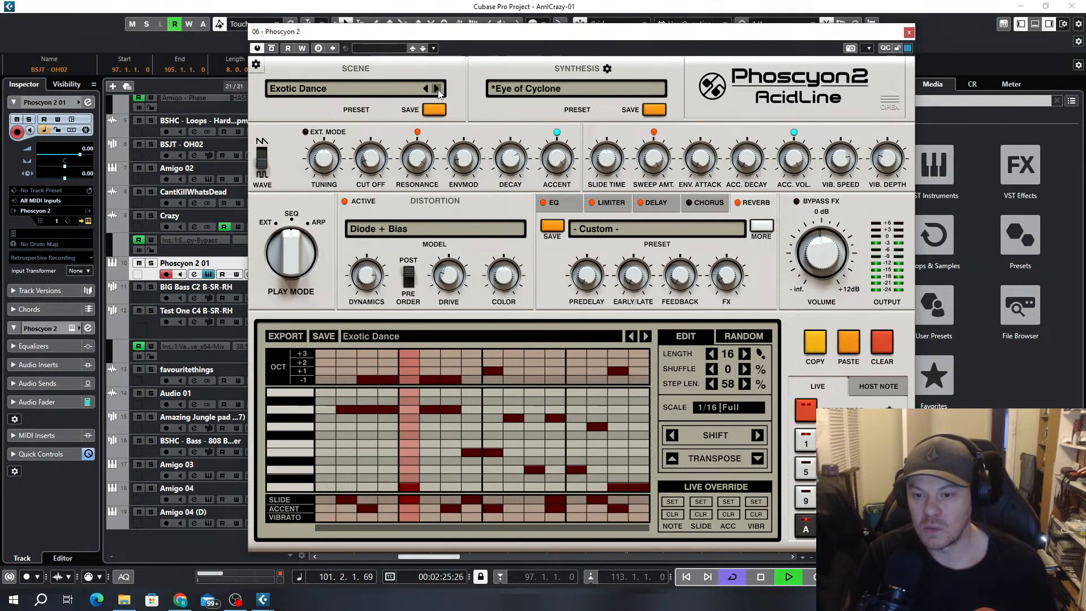
{"action": "left_click", "coordinate": [438, 89]}
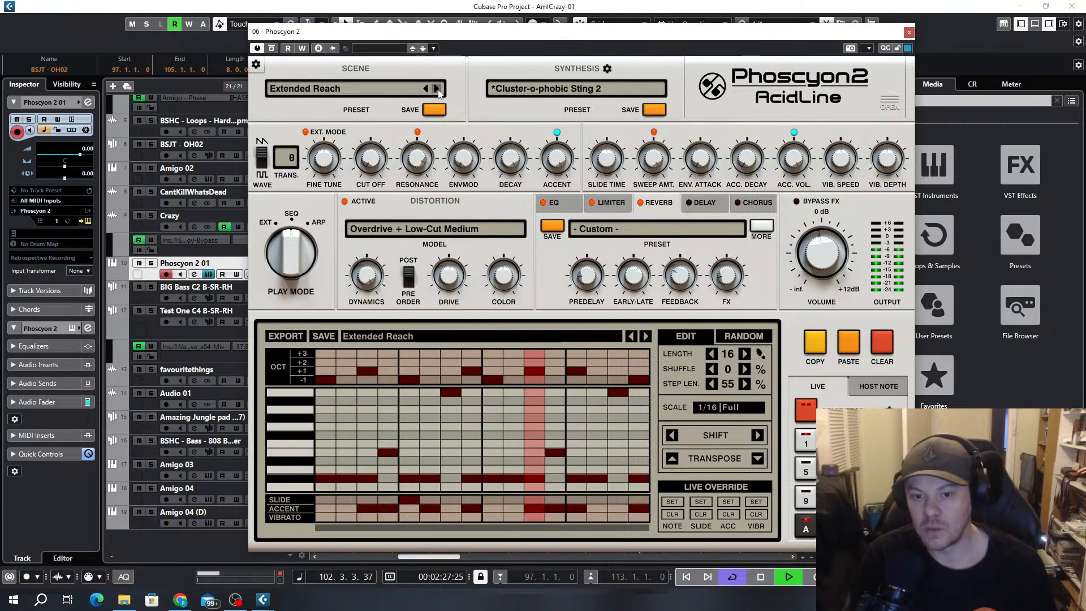
{"action": "left_click", "coordinate": [437, 89]}
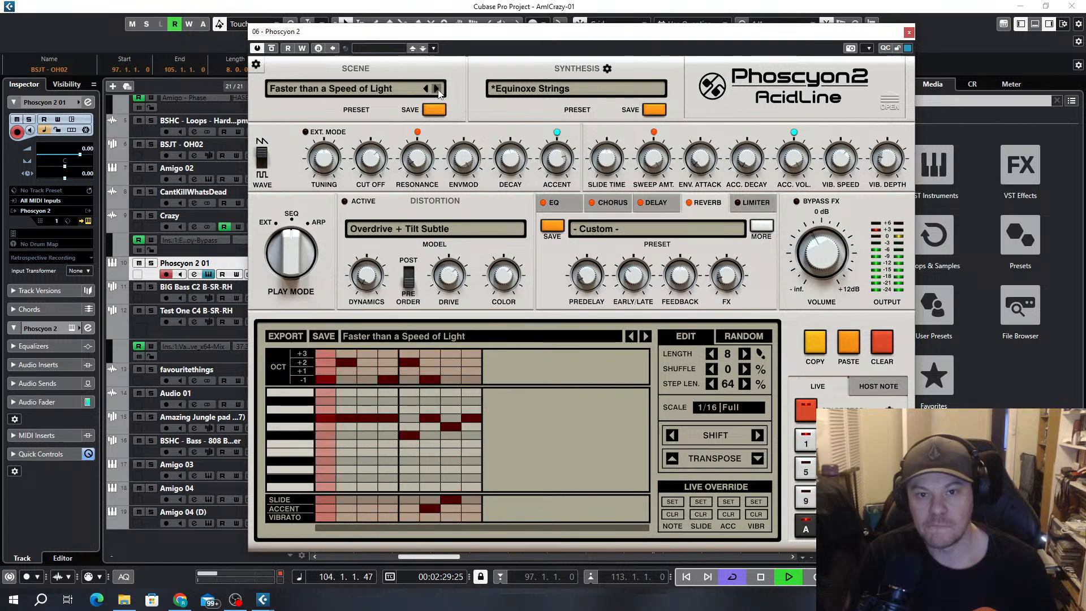
{"action": "left_click", "coordinate": [437, 89]}
{"action": "left_click", "coordinate": [438, 89]}
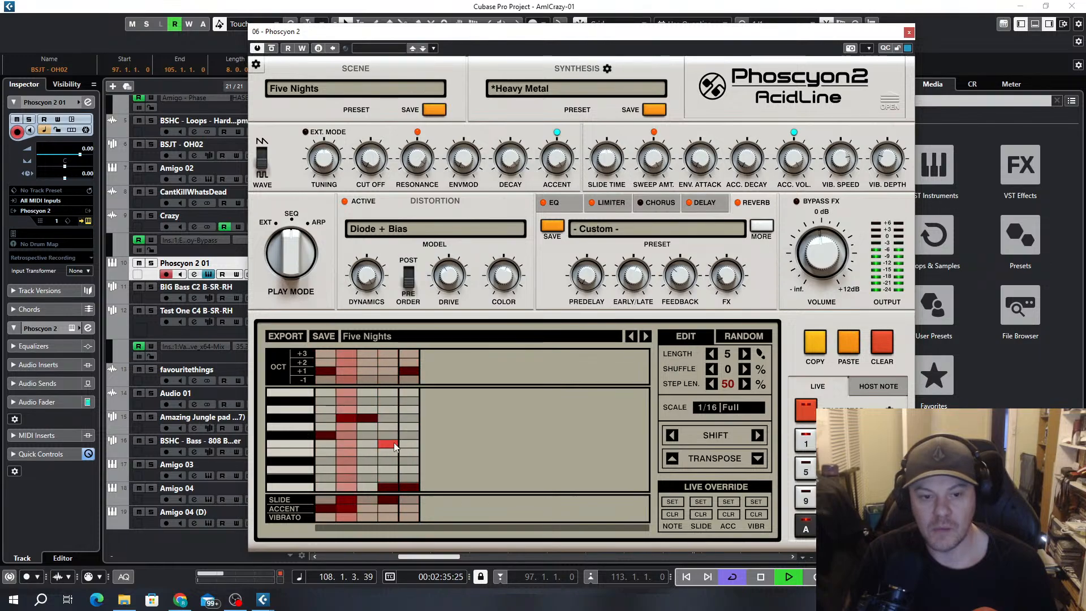
Raise the notes on steps 4 and 5 of the Five Nights pattern and shift the pattern four steps to the right
{"action": "left_click", "coordinate": [387, 409]}
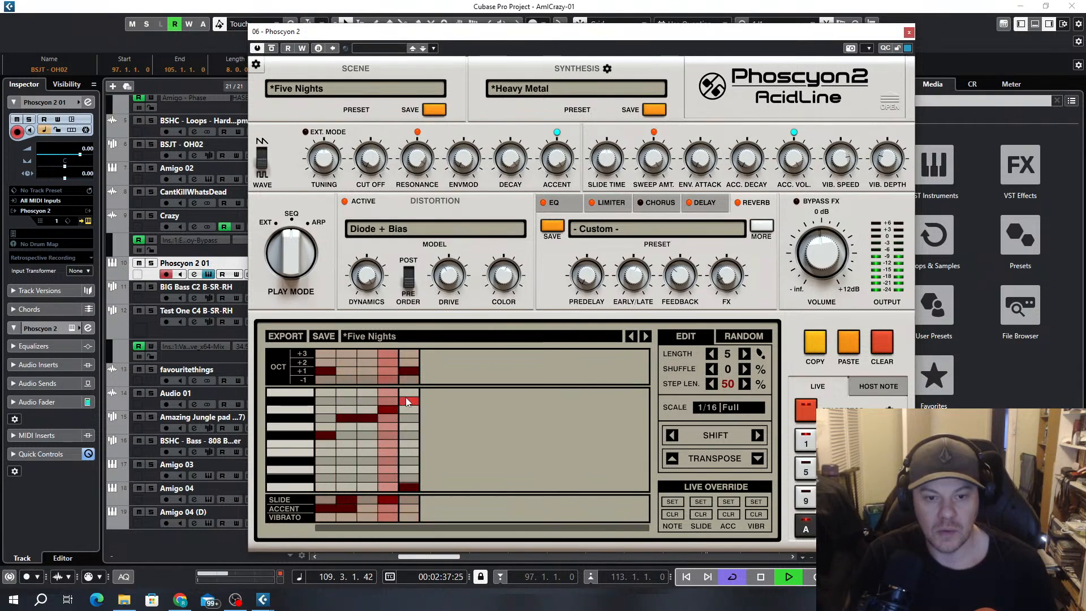
{"action": "left_click", "coordinate": [409, 394]}
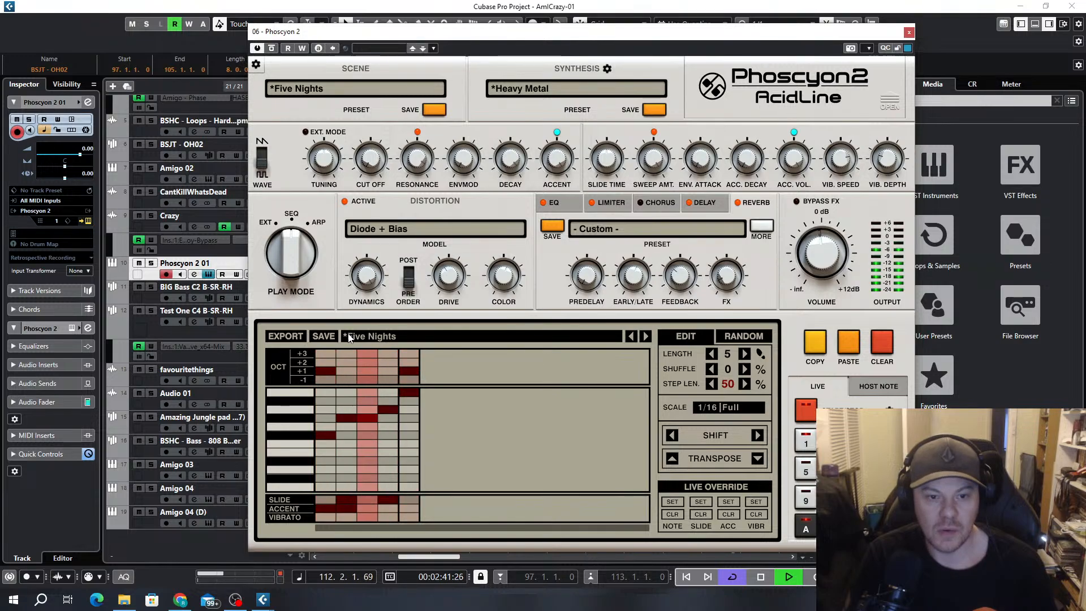
{"action": "left_click", "coordinate": [757, 441]}
{"action": "left_click", "coordinate": [758, 440]}
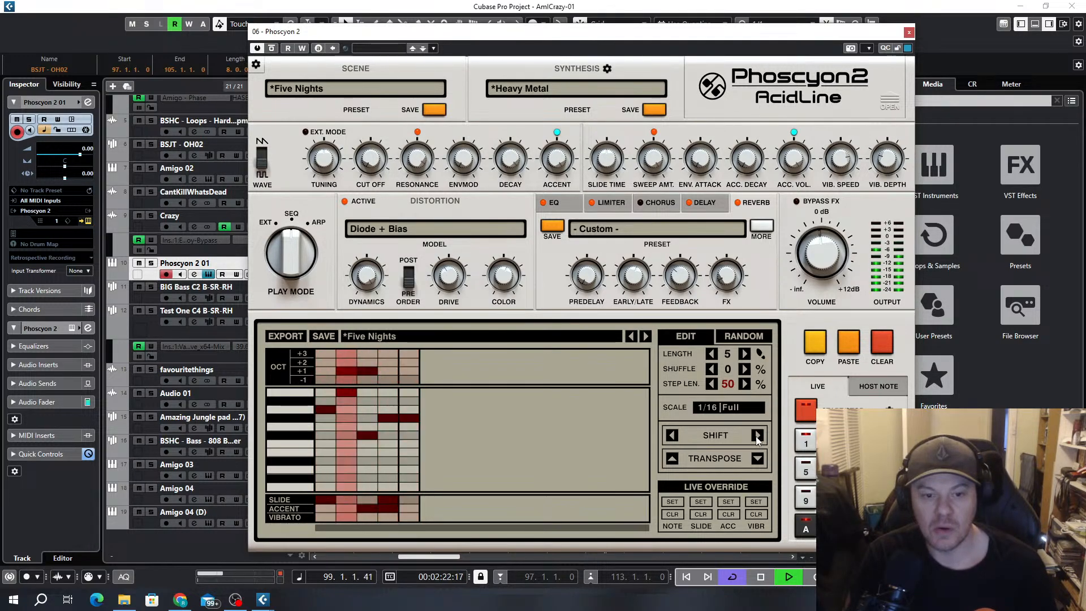
{"action": "left_click", "coordinate": [758, 441]}
{"action": "left_click", "coordinate": [758, 441]}
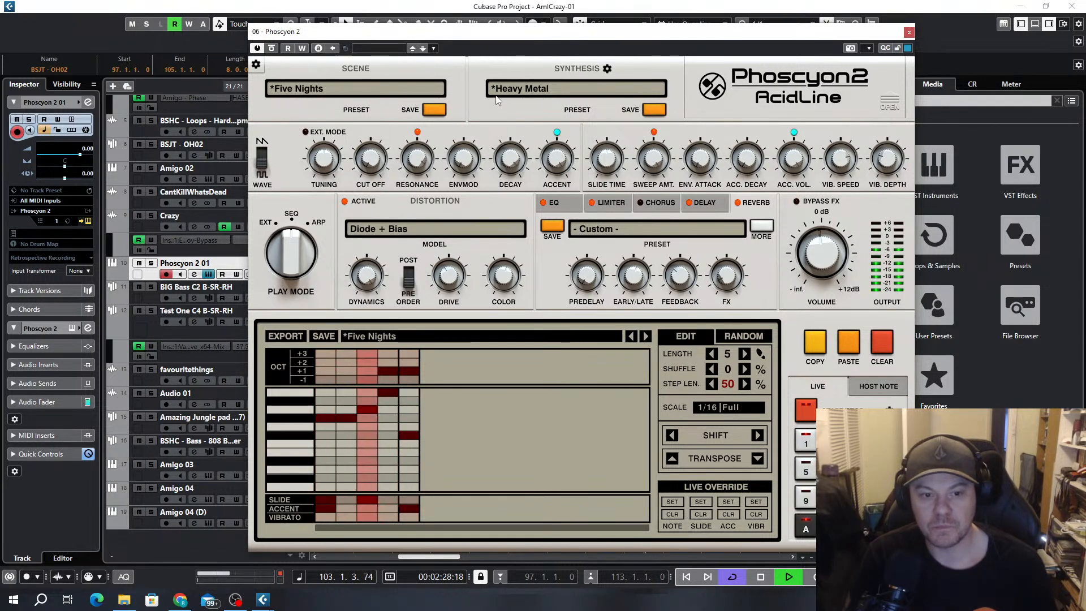
{"action": "left_click", "coordinate": [324, 517]}
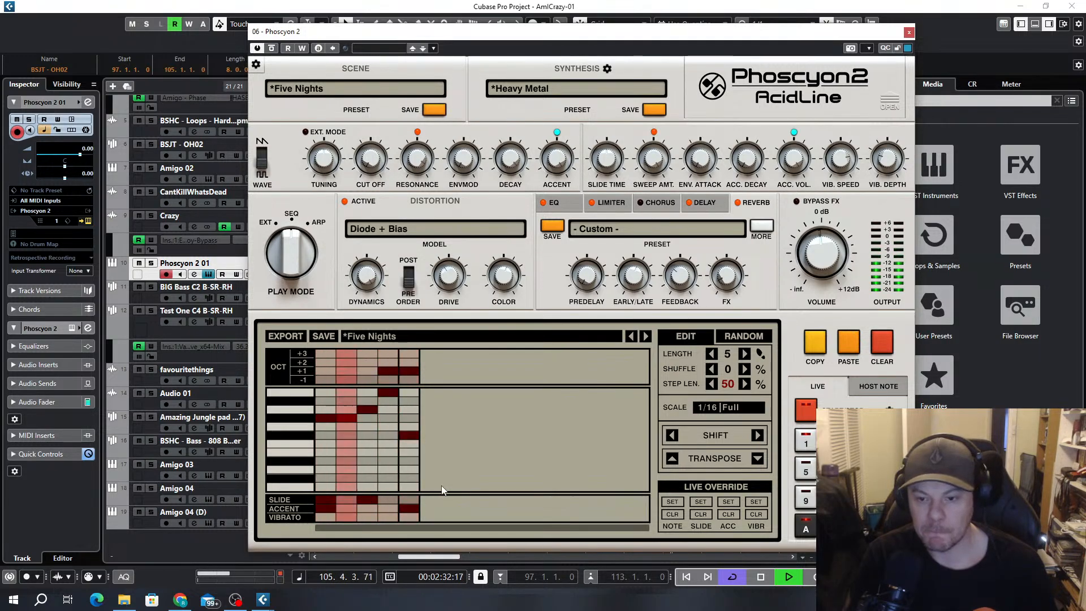
Load the Scale - Blues Heptatonic preset in the pattern randomizer
{"action": "left_click", "coordinate": [748, 338]}
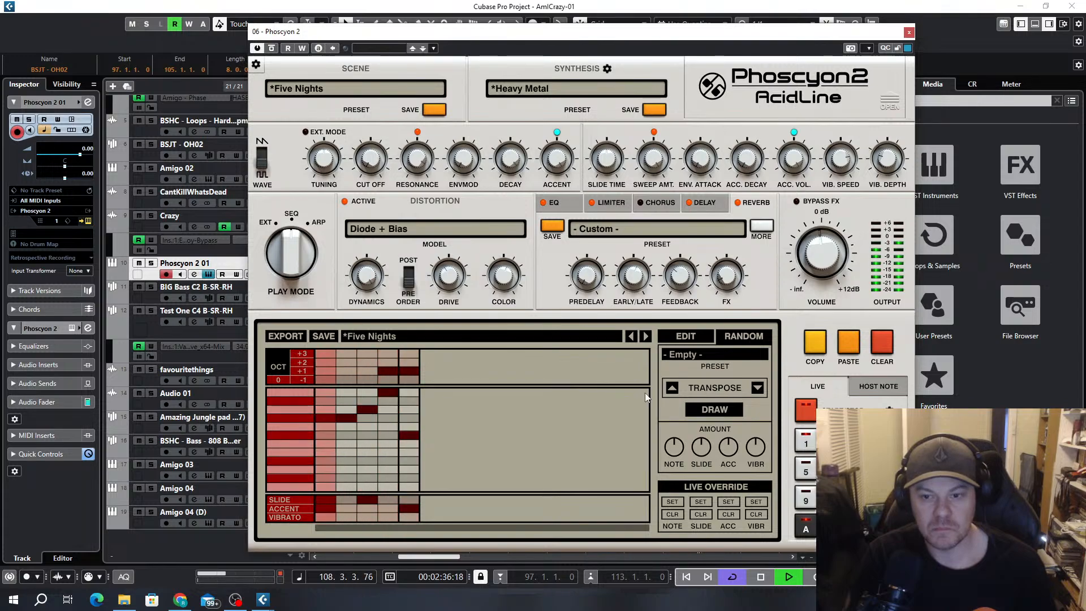
{"action": "left_click", "coordinate": [715, 354]}
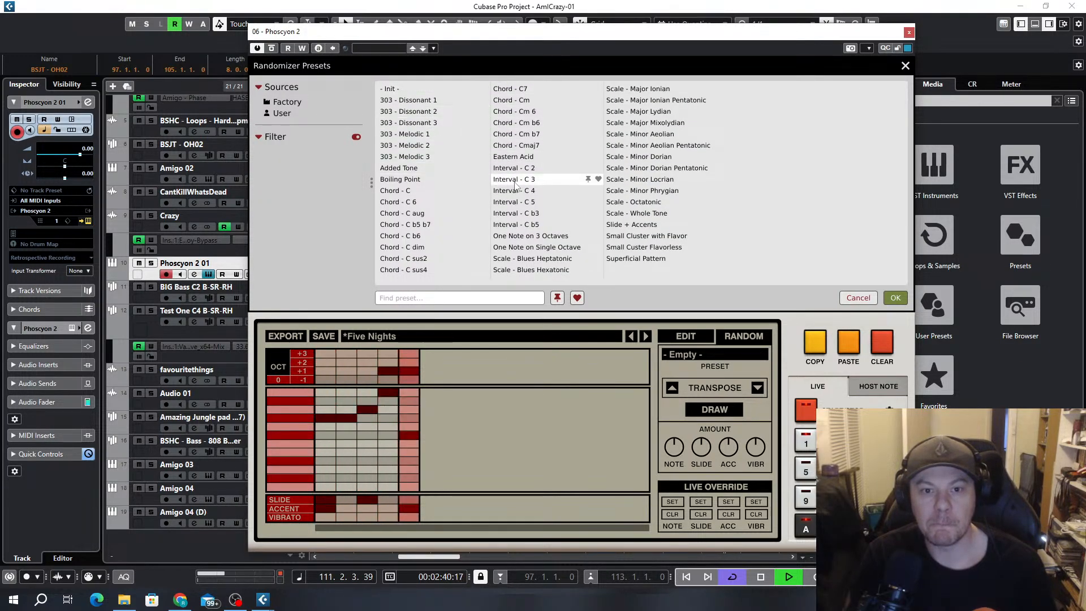
{"action": "left_click", "coordinate": [532, 259]}
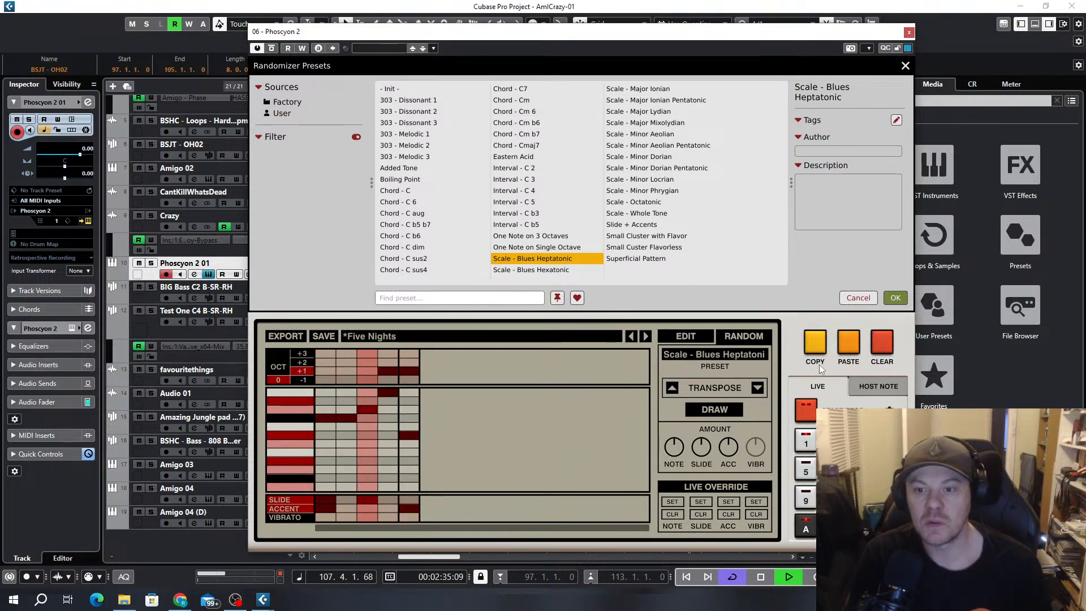
{"action": "left_click", "coordinate": [904, 66]}
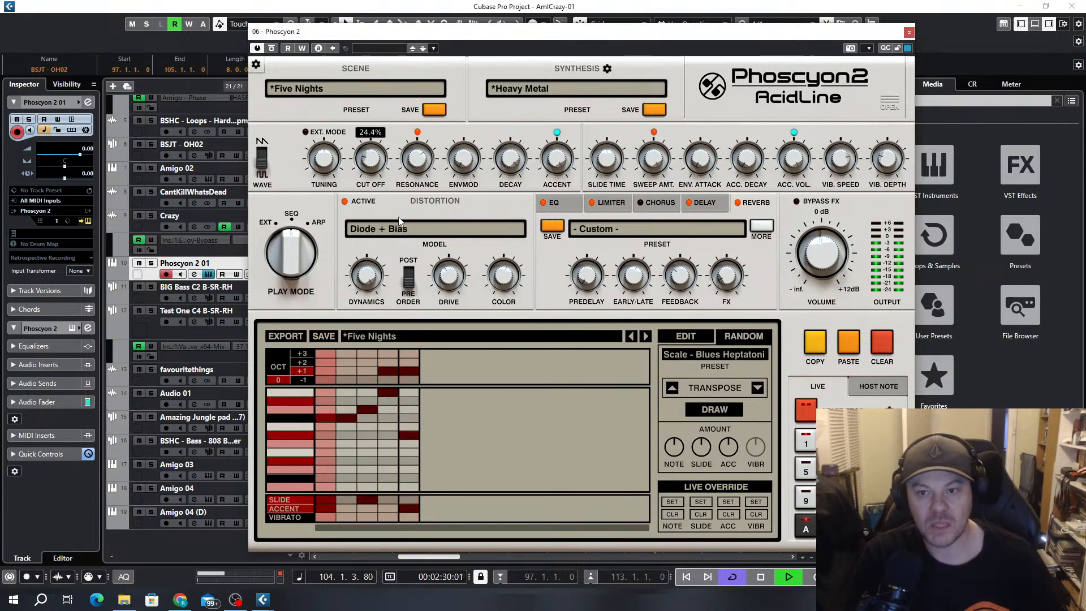
Browse the scene presets with playback stopped and advance the scene to Floor Sweeper
{"action": "left_click", "coordinate": [367, 85]}
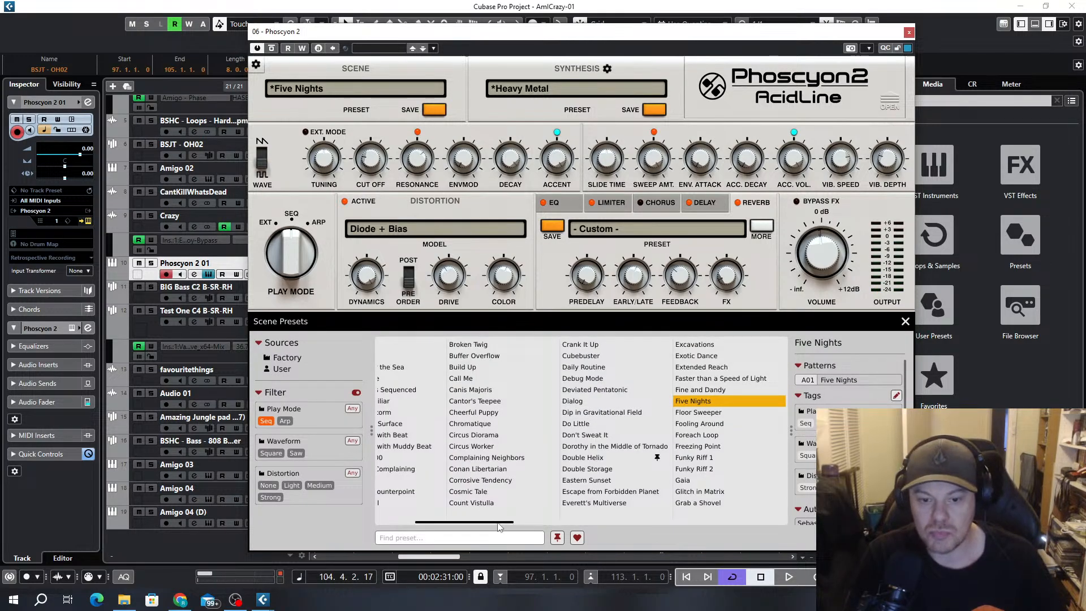
{"action": "left_click_drag", "start_coordinate": [500, 527], "coordinate": [436, 519]}
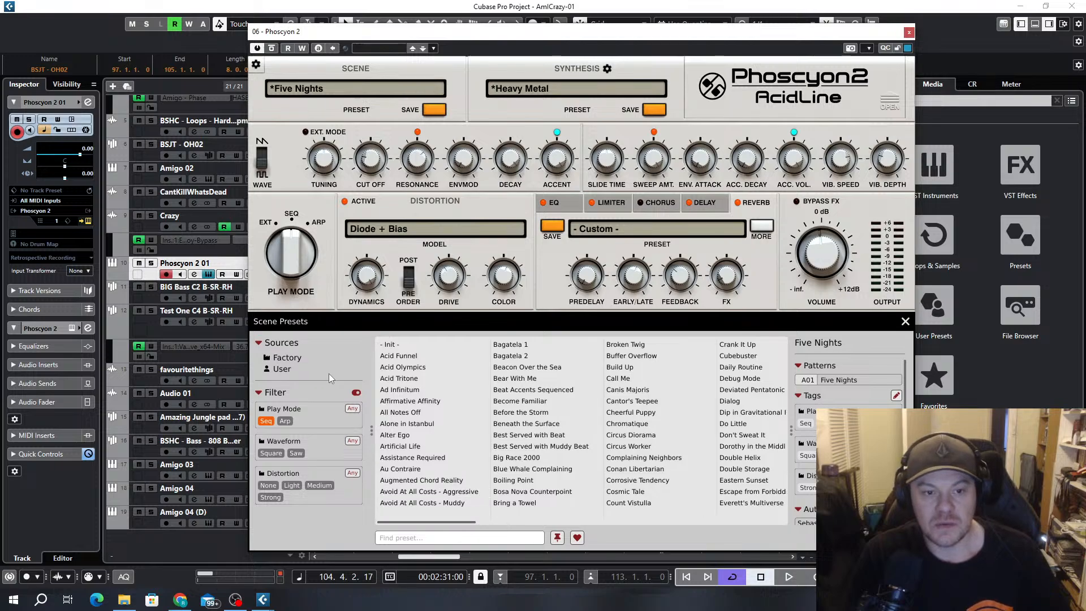
{"action": "left_click", "coordinate": [905, 322]}
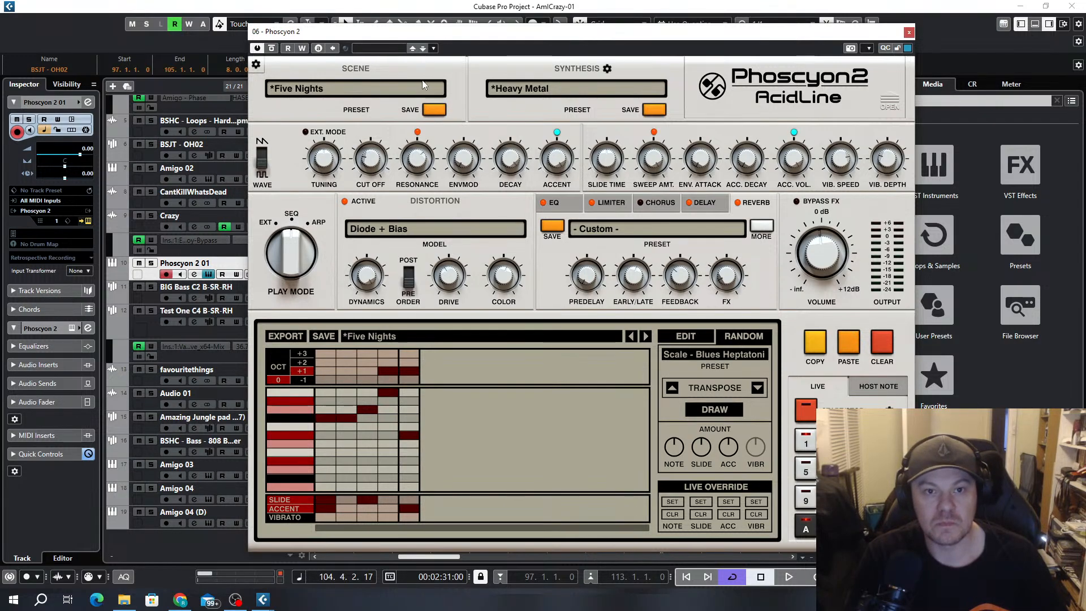
{"action": "left_click", "coordinate": [437, 89]}
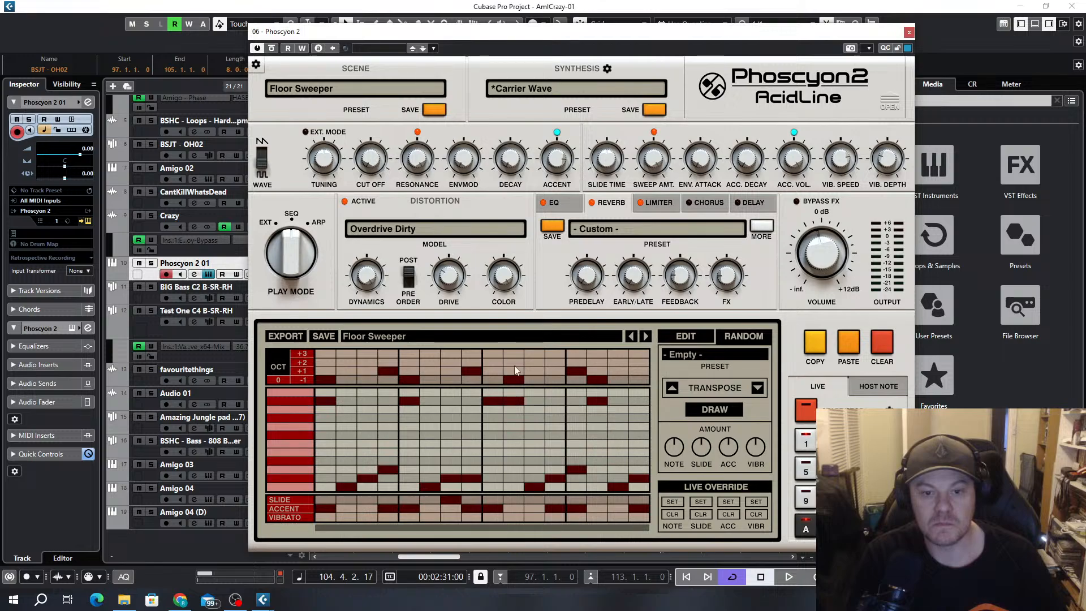
Load the Init randomizer preset for the Floor Sweeper pattern and replace it with Chord - C
{"action": "left_click", "coordinate": [729, 363]}
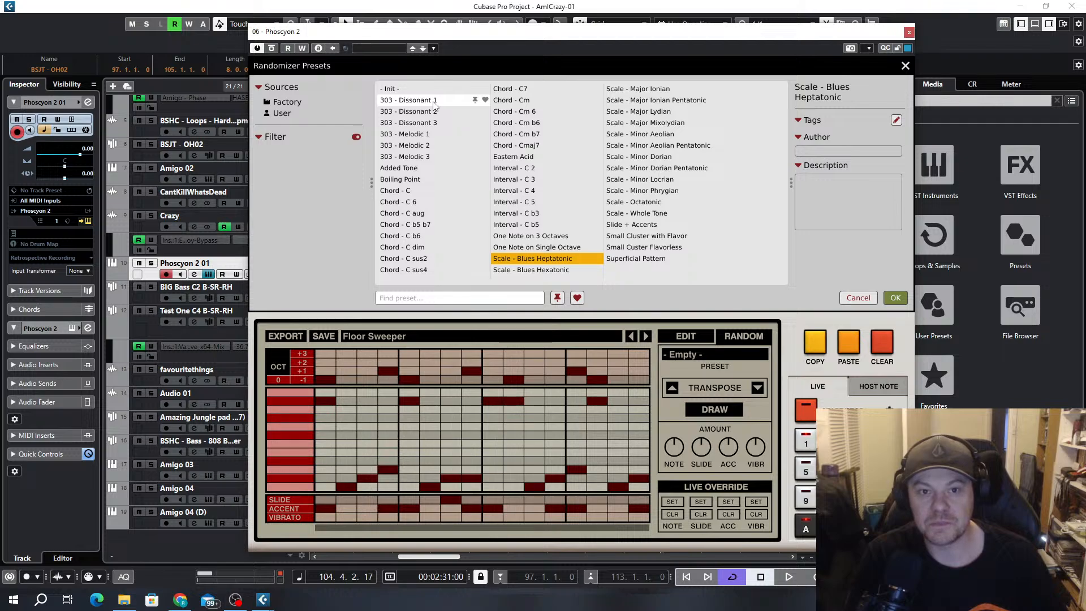
{"action": "left_click", "coordinate": [406, 90]}
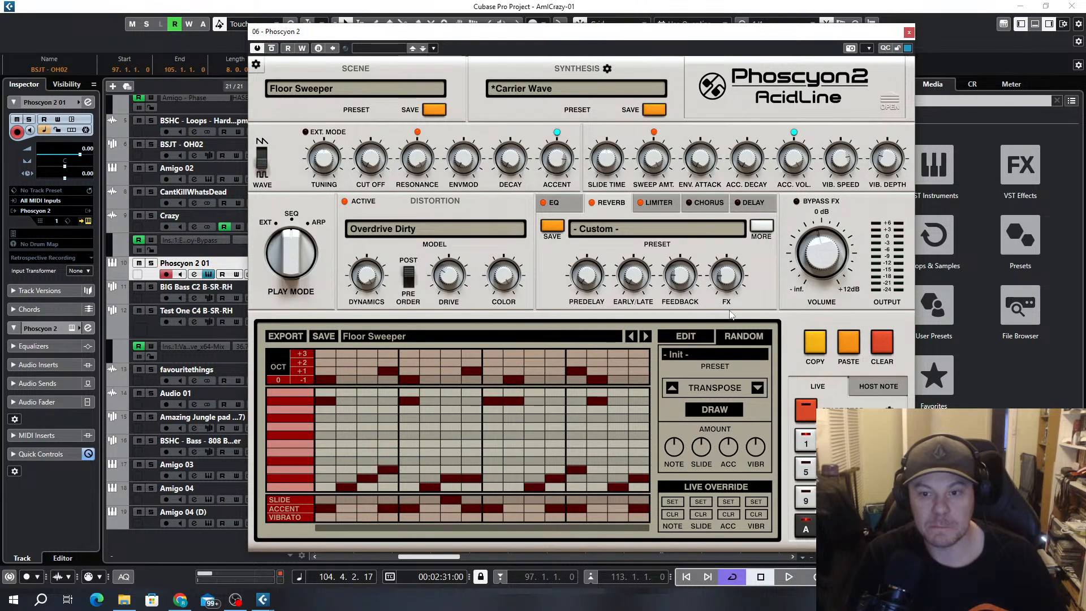
{"action": "left_click", "coordinate": [722, 359]}
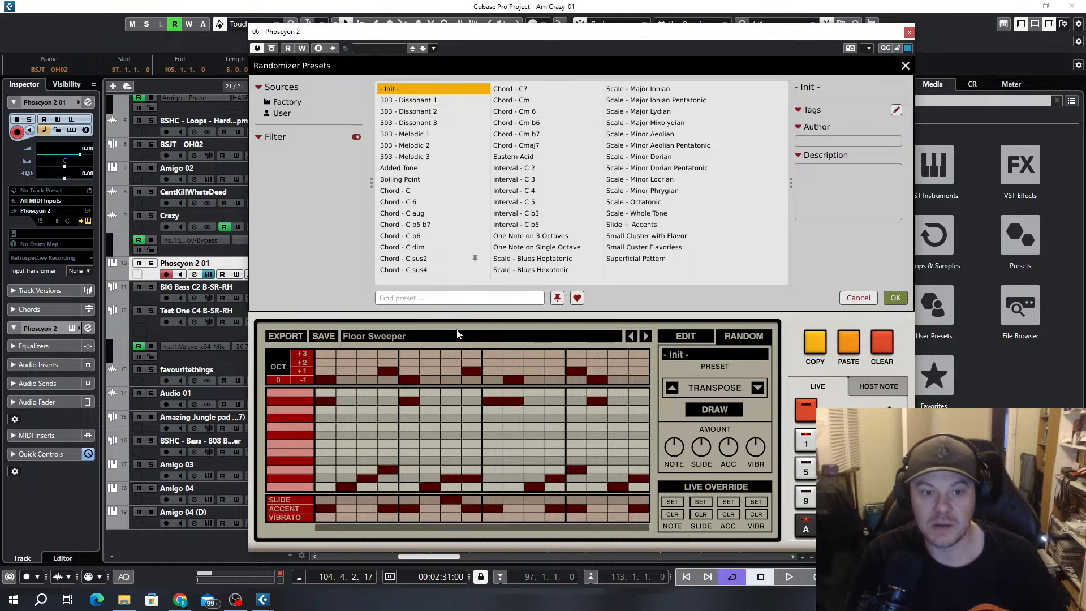
{"action": "double_click", "coordinate": [413, 191]}
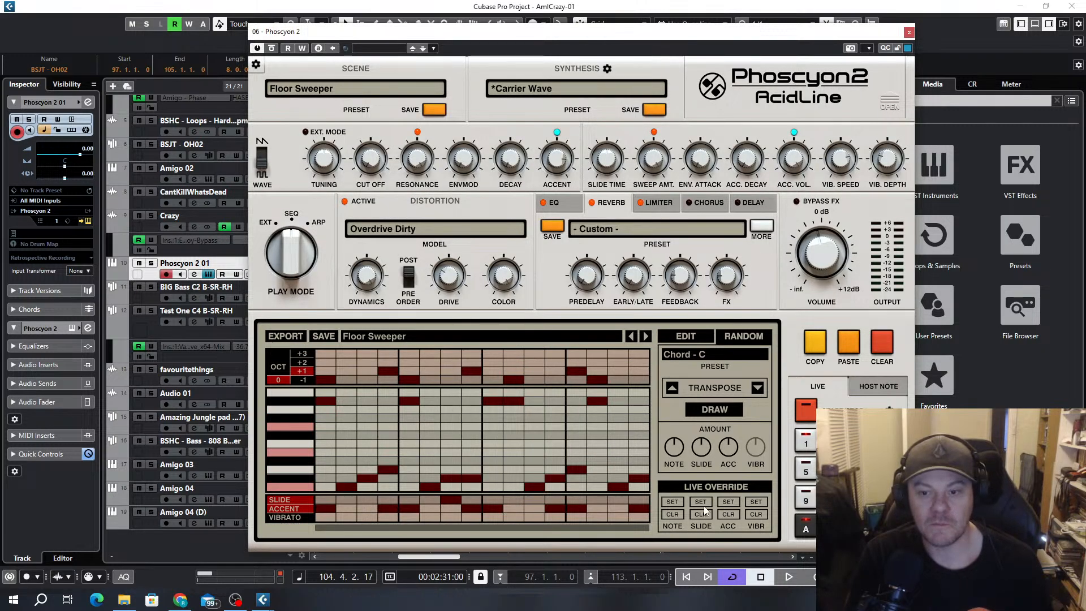
Play the cycle section and add accents and slides to the Floor Sweeper pattern, including slides on steps 12 and 15
{"action": "key", "text": "space"}
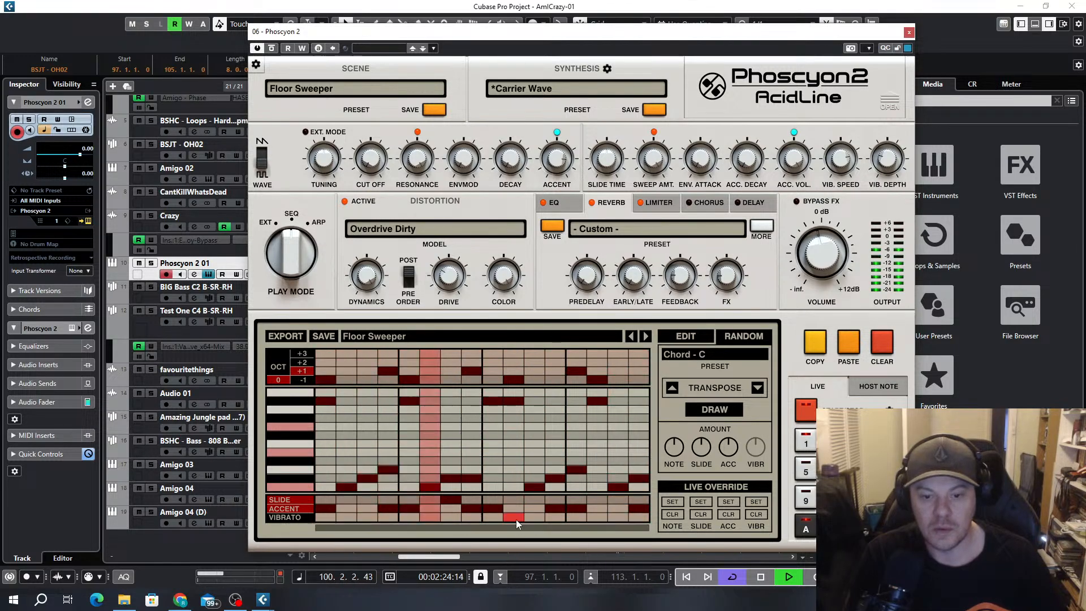
{"action": "left_click", "coordinate": [532, 509]}
{"action": "left_click", "coordinate": [556, 501]}
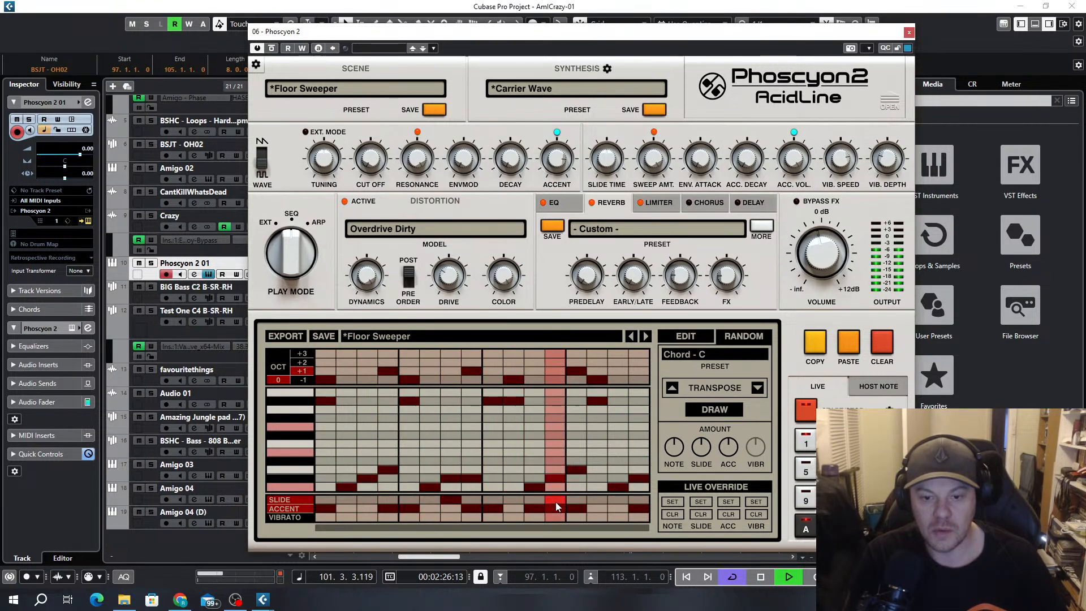
{"action": "left_click", "coordinate": [556, 509]}
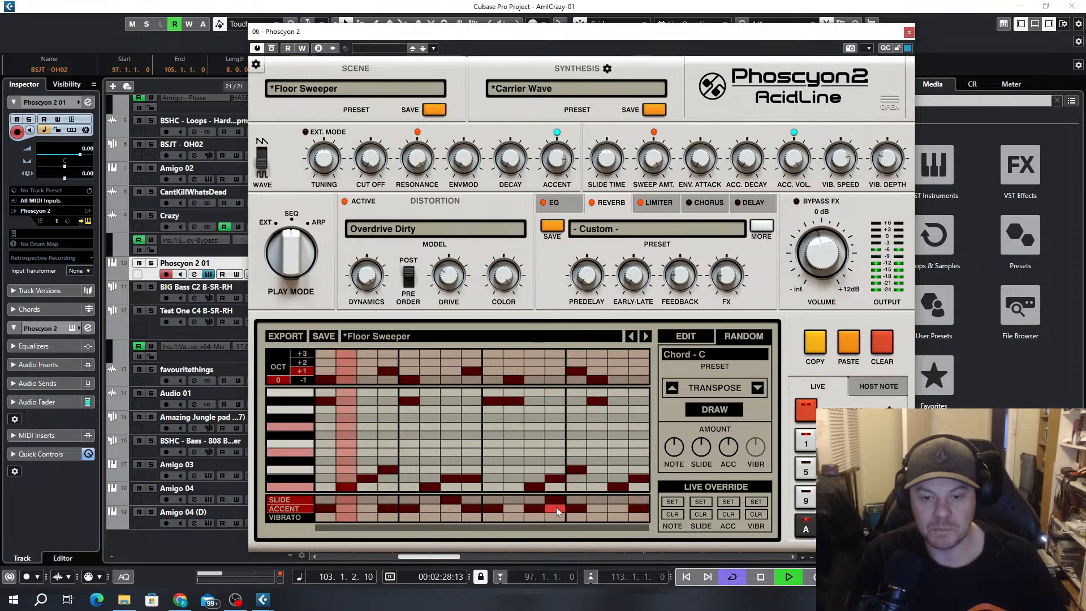
{"action": "left_click", "coordinate": [617, 501]}
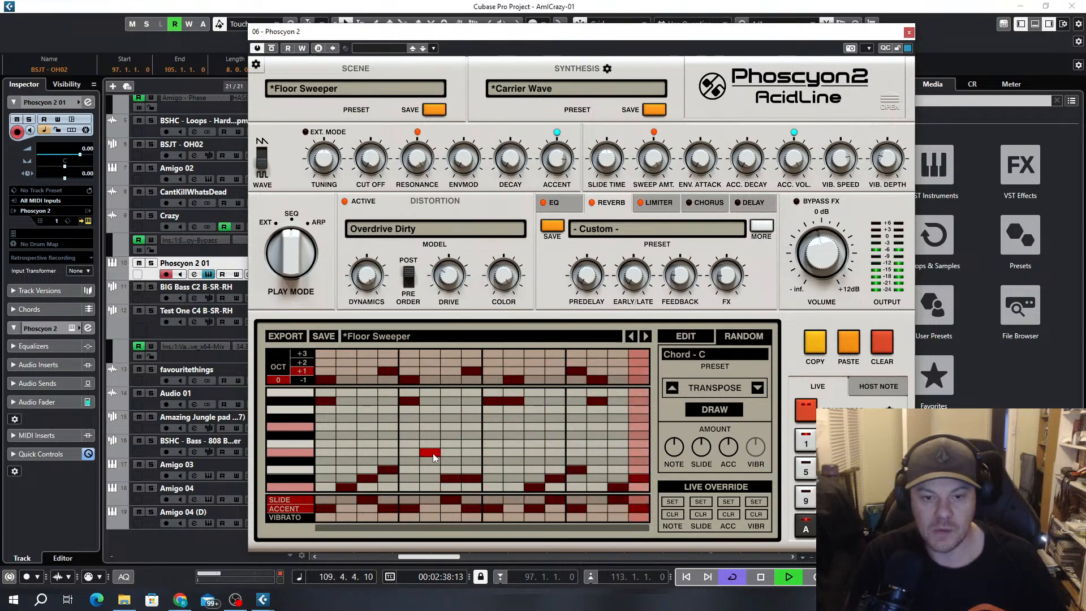
{"action": "left_click", "coordinate": [434, 486]}
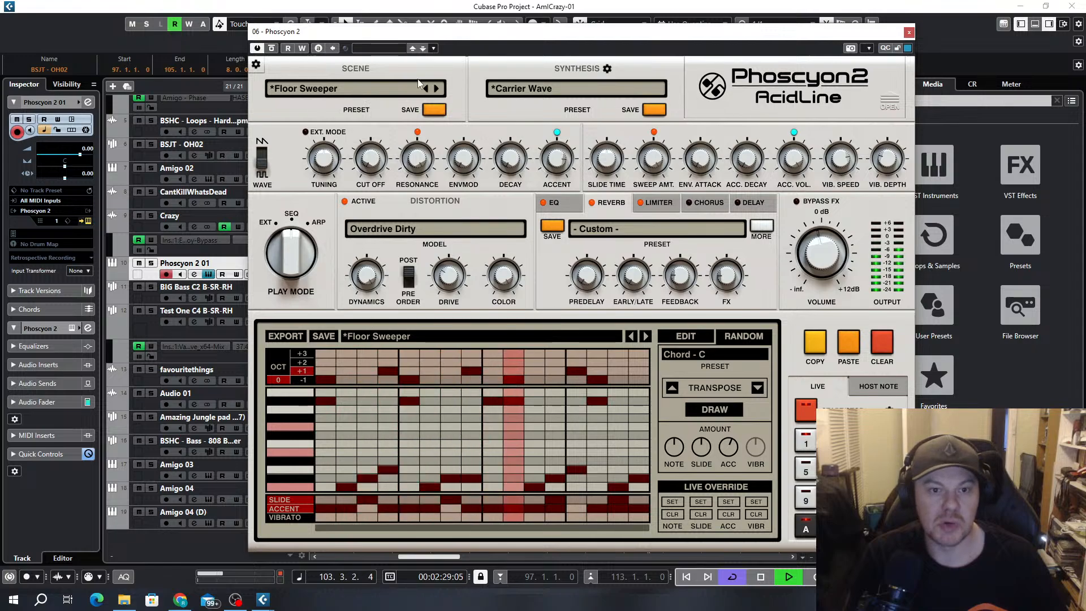
Advance through the scene presets during playback from Floor Sweeper to Glitch in Matrix
{"action": "left_click", "coordinate": [438, 89]}
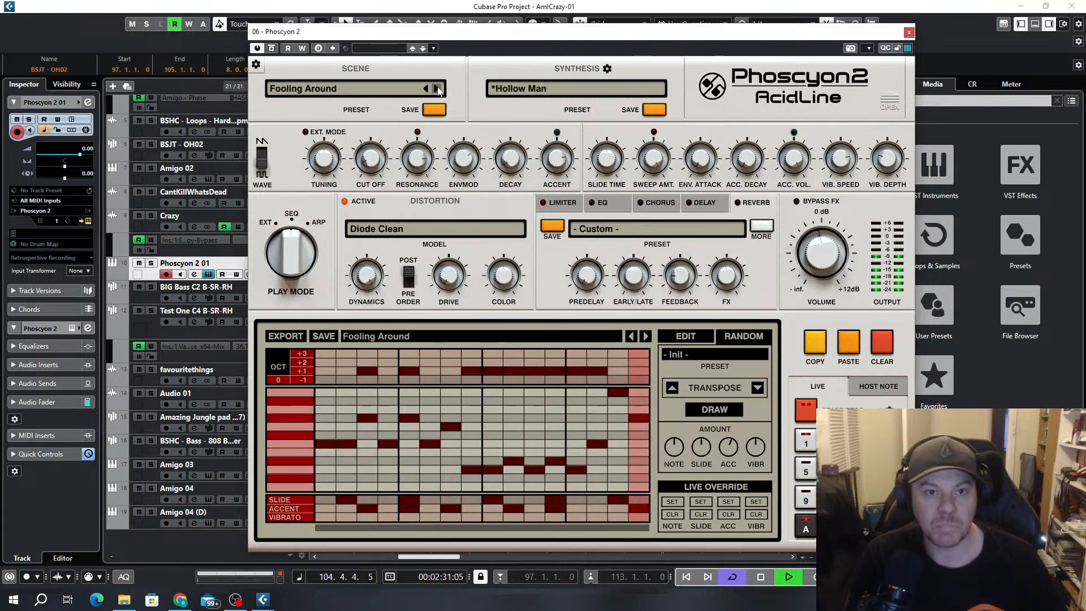
{"action": "left_click", "coordinate": [437, 89]}
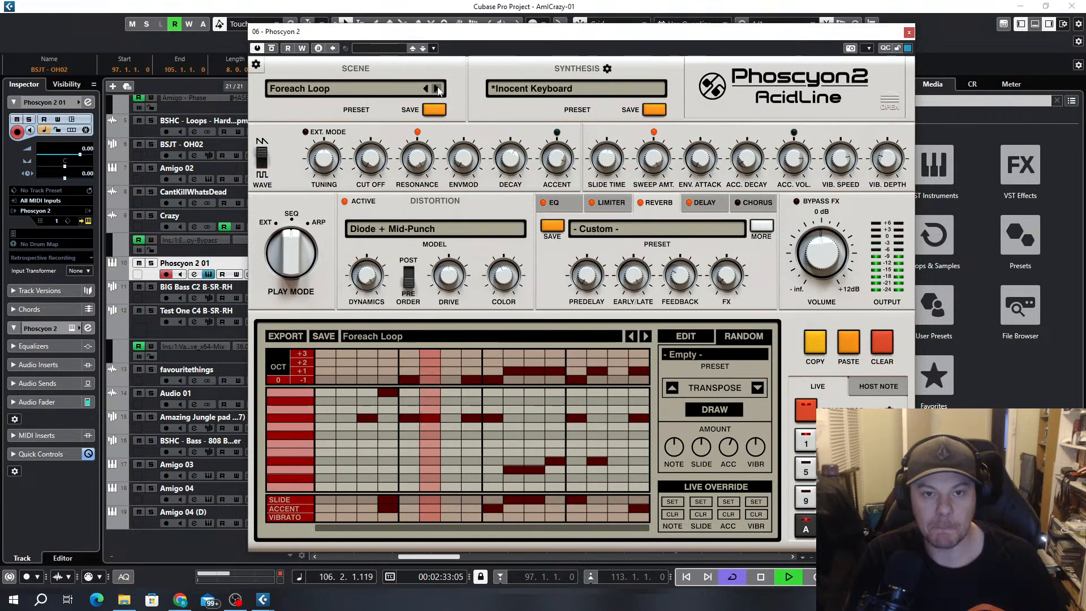
{"action": "left_click", "coordinate": [437, 89]}
{"action": "left_click", "coordinate": [437, 89]}
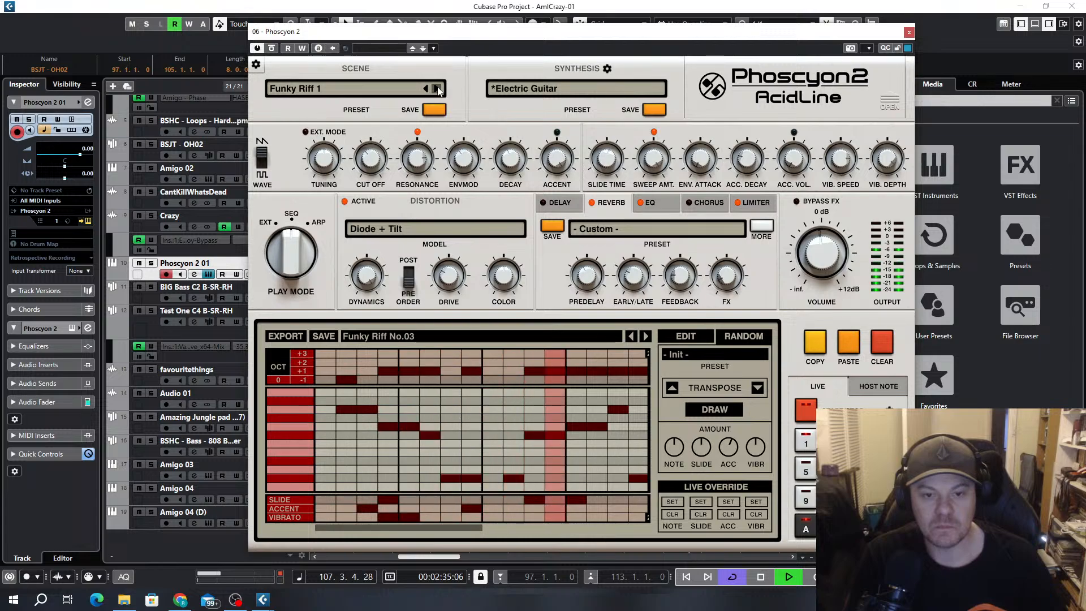
{"action": "left_click", "coordinate": [438, 89]}
{"action": "left_click", "coordinate": [438, 89]}
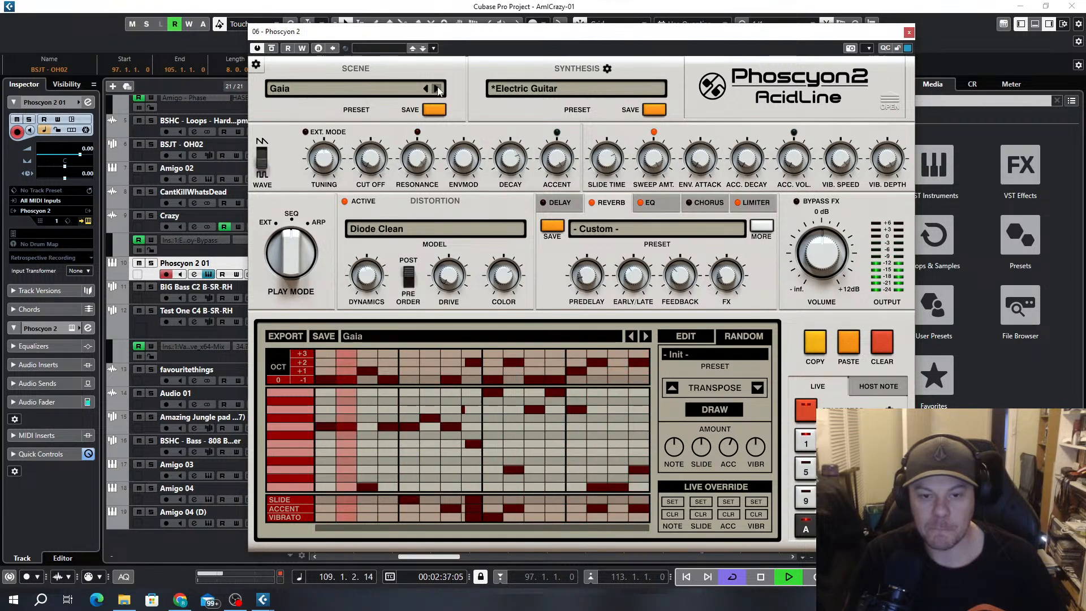
{"action": "left_click", "coordinate": [437, 89]}
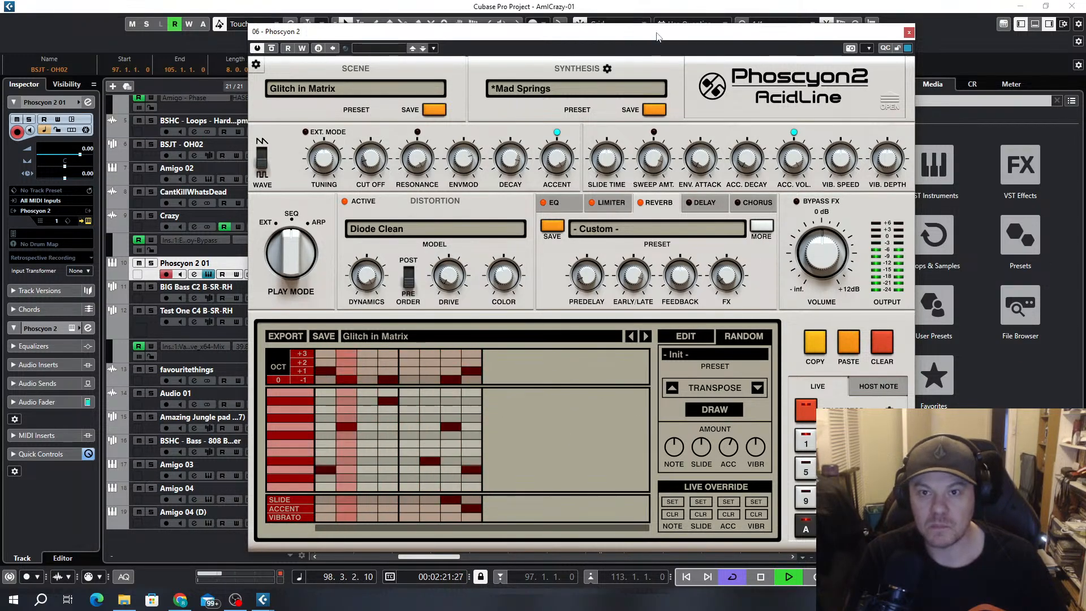
Stop playback and export the Glitch in Matrix pattern as a clip onto the Phoscyon 2 01 track at bar 97
{"action": "left_click_drag", "start_coordinate": [625, 35], "coordinate": [0, 42]}
{"action": "key", "text": "space"}
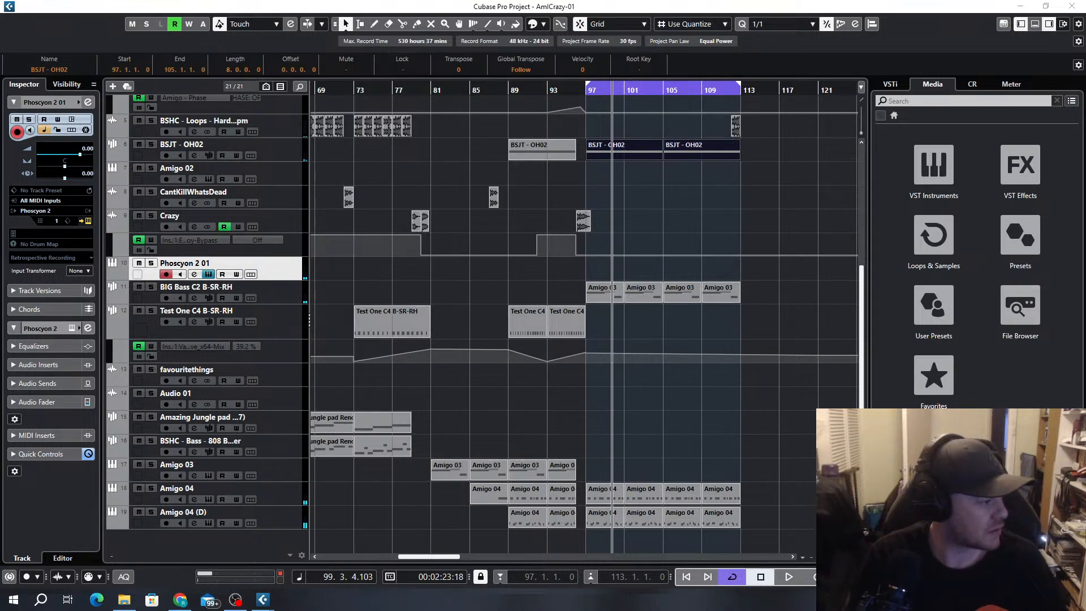
{"action": "left_click_drag", "start_coordinate": [294, 390], "coordinate": [592, 272]}
{"action": "scroll", "coordinate": [616, 283], "scroll_direction": "up", "scroll_amount": 4}
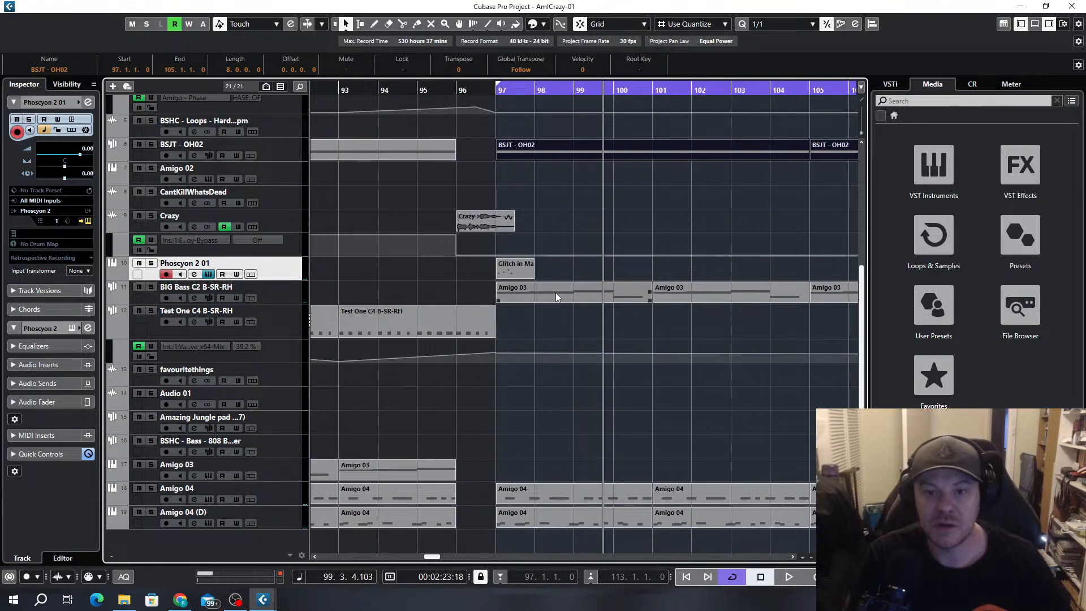
{"action": "left_click", "coordinate": [546, 298]}
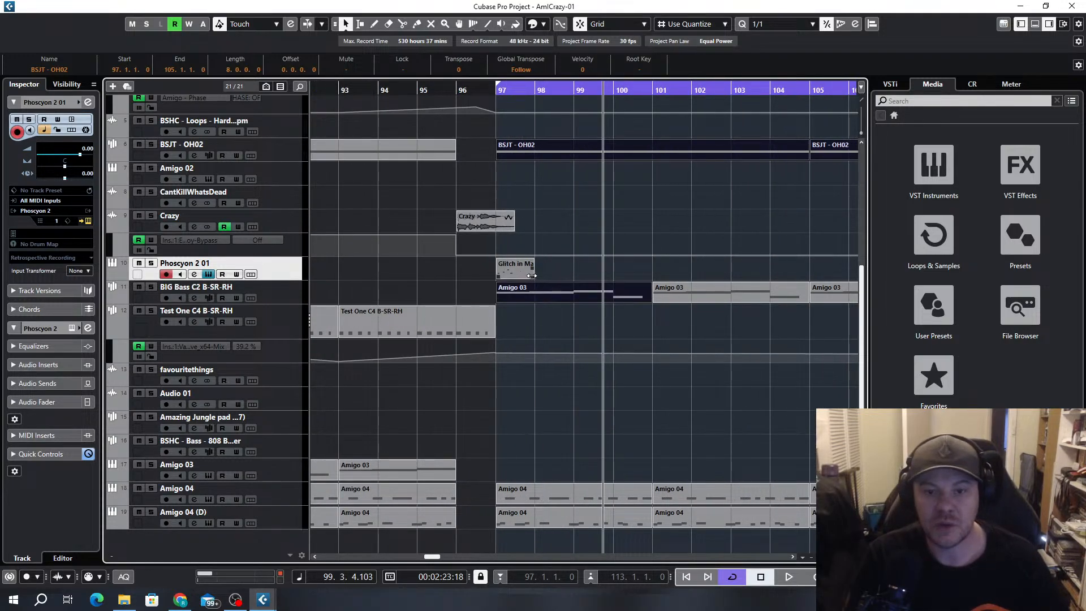
Extend the Glitch in Matrix clip to bar 101 and open it together with the first Amigo 03 clip in the Key Editor
{"action": "left_click_drag", "start_coordinate": [533, 277], "coordinate": [652, 276]}
{"action": "left_click", "coordinate": [596, 293], "text": "shift"}
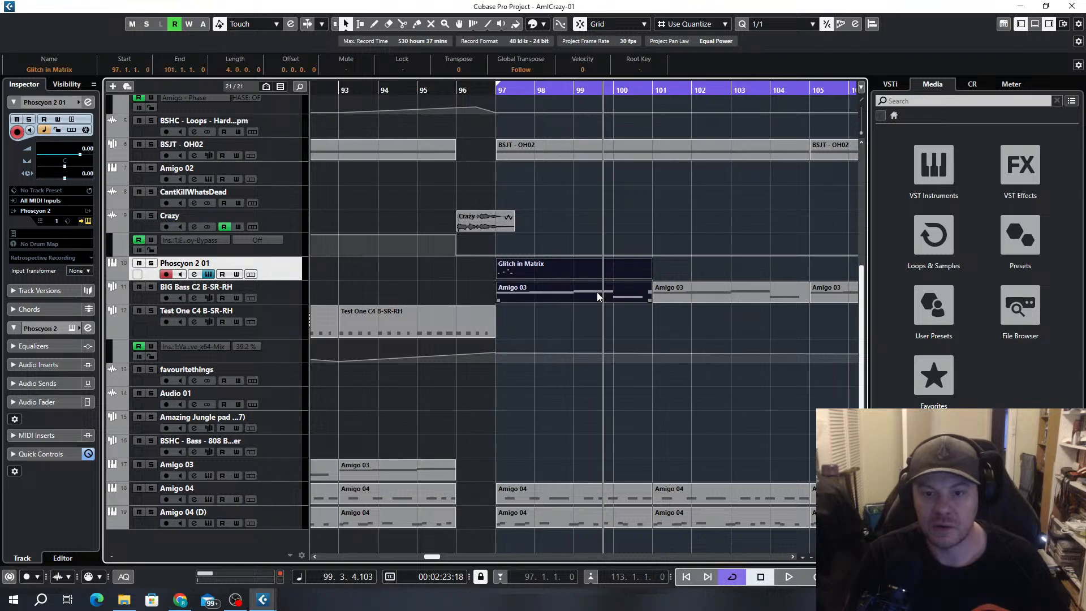
{"action": "double_click", "coordinate": [537, 294]}
{"action": "scroll", "coordinate": [288, 330], "scroll_direction": "up", "scroll_amount": 3}
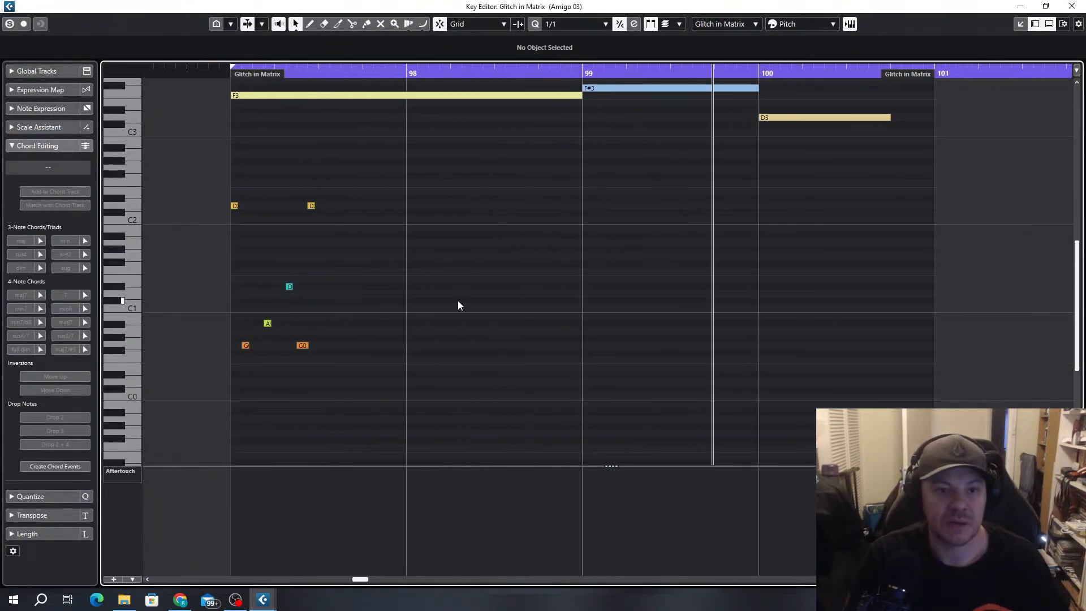
Transpose all the Glitch in Matrix pattern notes in bar 97 up three semitones, putting the first note on F2
{"action": "scroll", "coordinate": [458, 300], "scroll_direction": "left", "scroll_amount": 3}
{"action": "scroll", "coordinate": [533, 320], "scroll_direction": "up", "scroll_amount": 3}
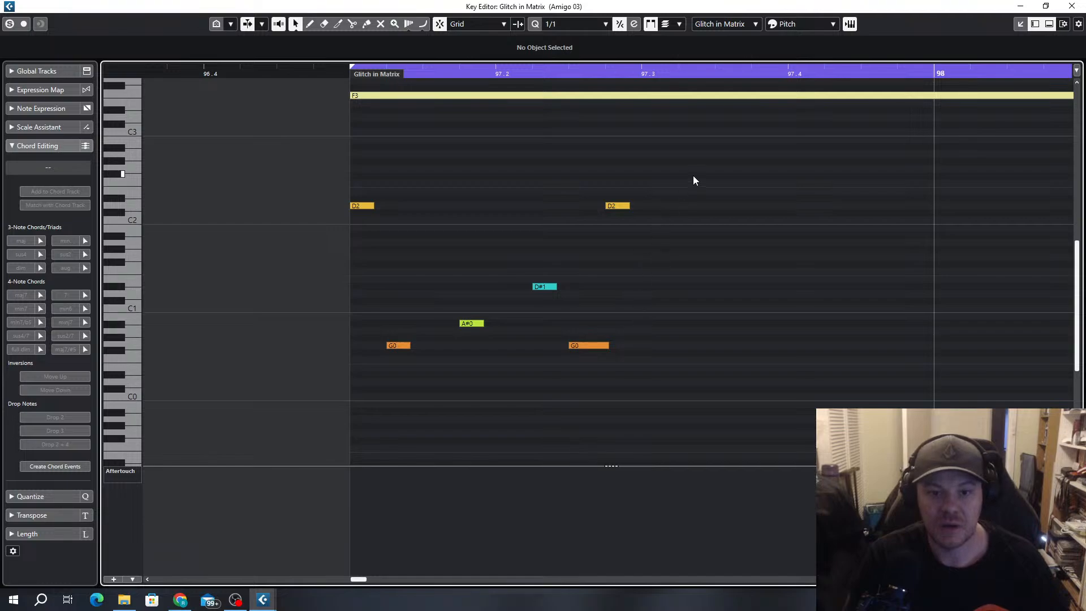
{"action": "left_click_drag", "start_coordinate": [693, 169], "coordinate": [354, 375]}
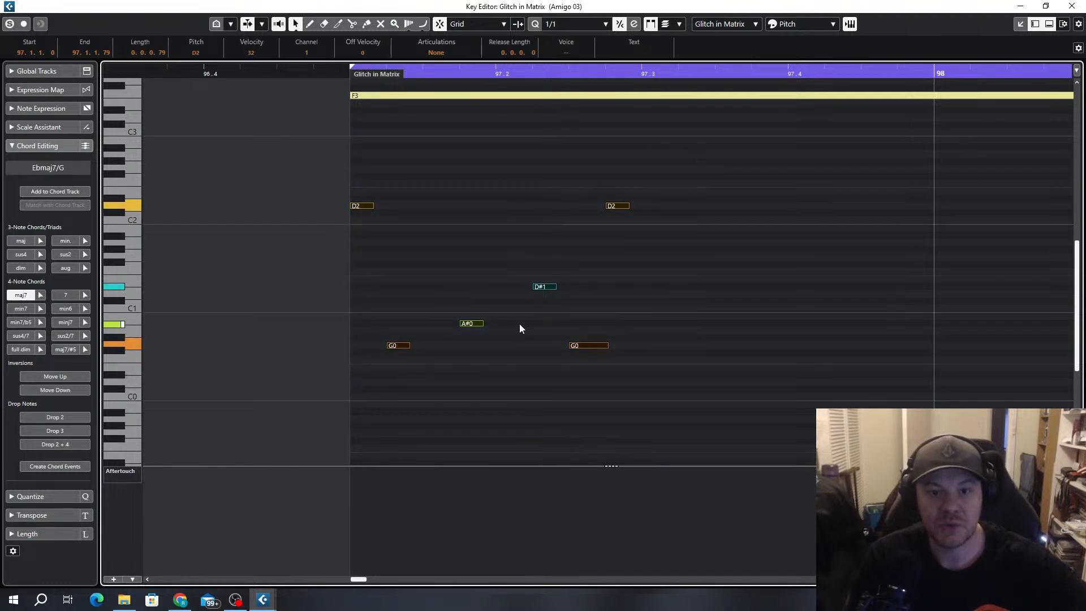
{"action": "key", "text": "Up"}
{"action": "key", "text": "Up"}
{"action": "key", "text": "Up"}
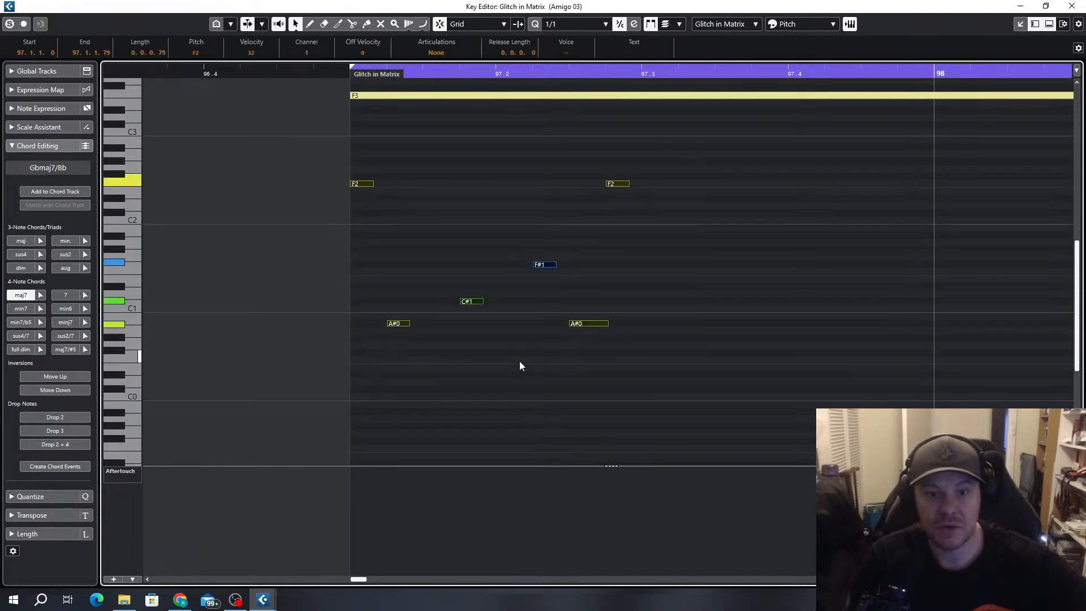
Set quantize to 1/2, repeat the half-bar Glitch in Matrix pattern through bars 97 and 98, and play it back
{"action": "scroll", "coordinate": [633, 202], "scroll_direction": "down", "scroll_amount": 5}
{"action": "scroll", "coordinate": [621, 283], "scroll_direction": "right", "scroll_amount": 3}
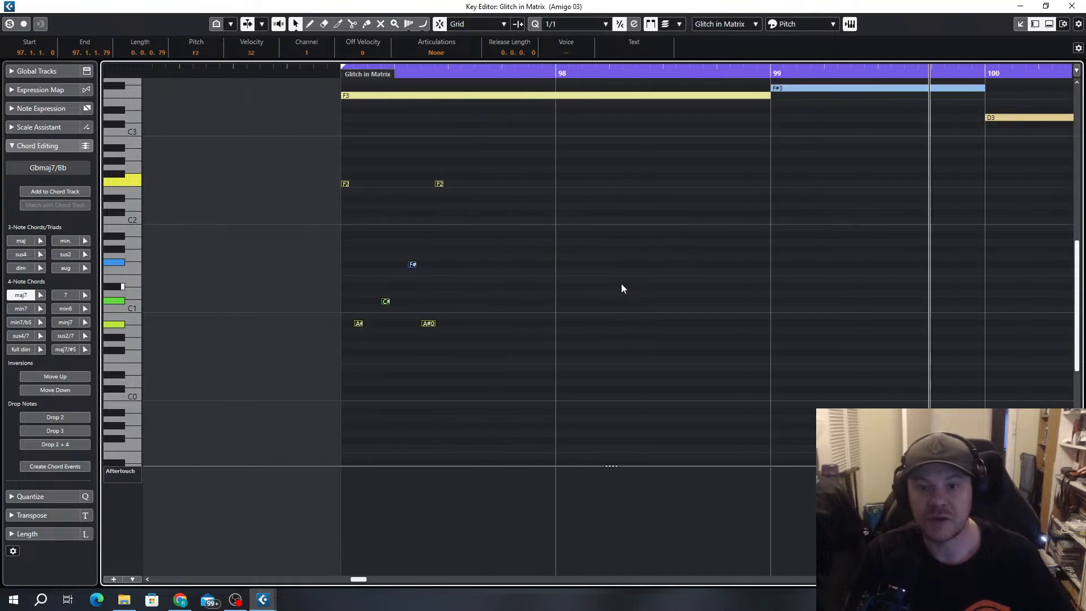
{"action": "scroll", "coordinate": [529, 286], "scroll_direction": "up", "scroll_amount": 3}
{"action": "scroll", "coordinate": [620, 291], "scroll_direction": "down", "scroll_amount": 3}
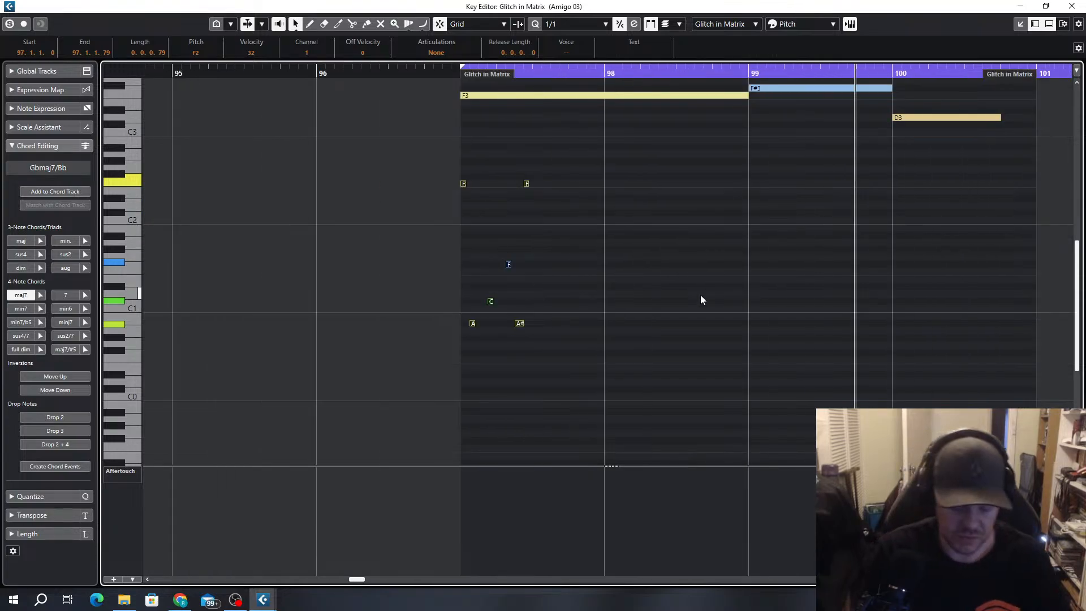
{"action": "key", "text": "KP_1"}
{"action": "key", "text": "alt+5"}
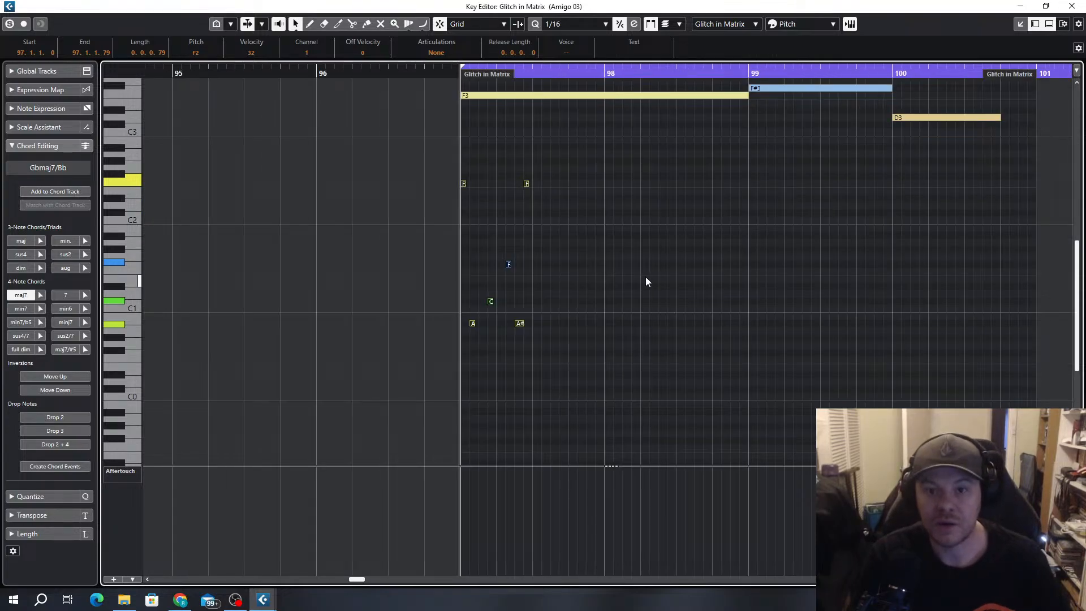
{"action": "left_click_drag", "start_coordinate": [585, 151], "coordinate": [465, 334]}
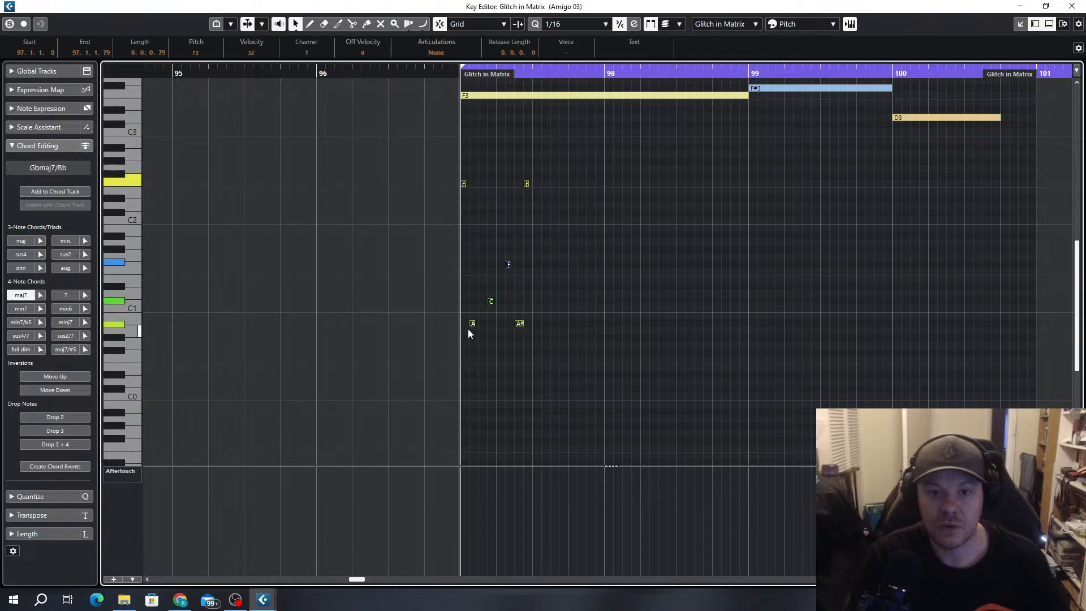
{"action": "key", "text": "alt+1"}
{"action": "key", "text": "alt+2"}
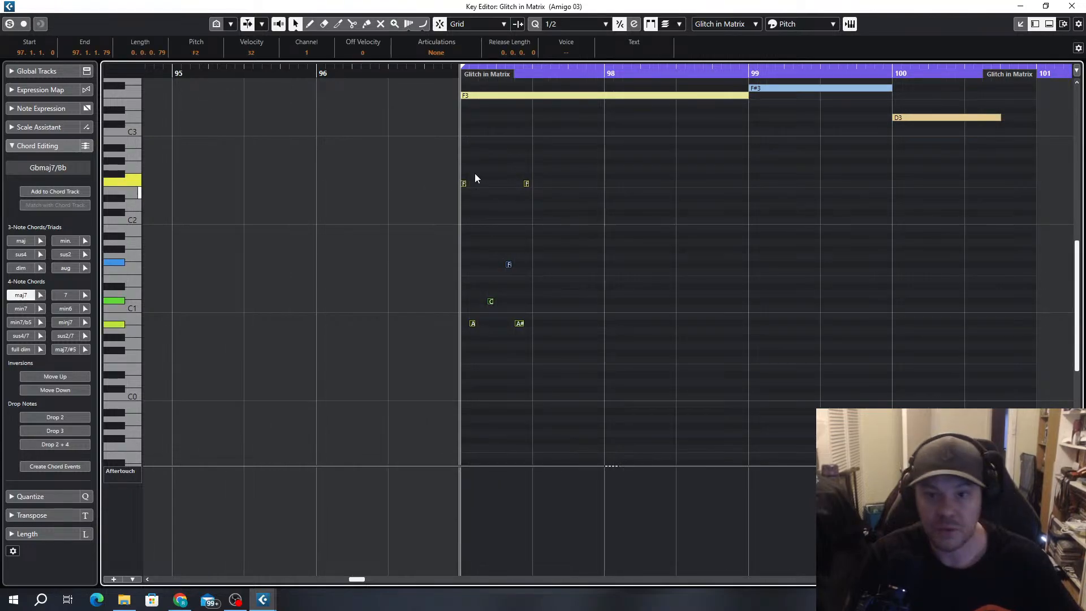
{"action": "left_click_drag", "start_coordinate": [466, 184], "coordinate": [683, 187]}
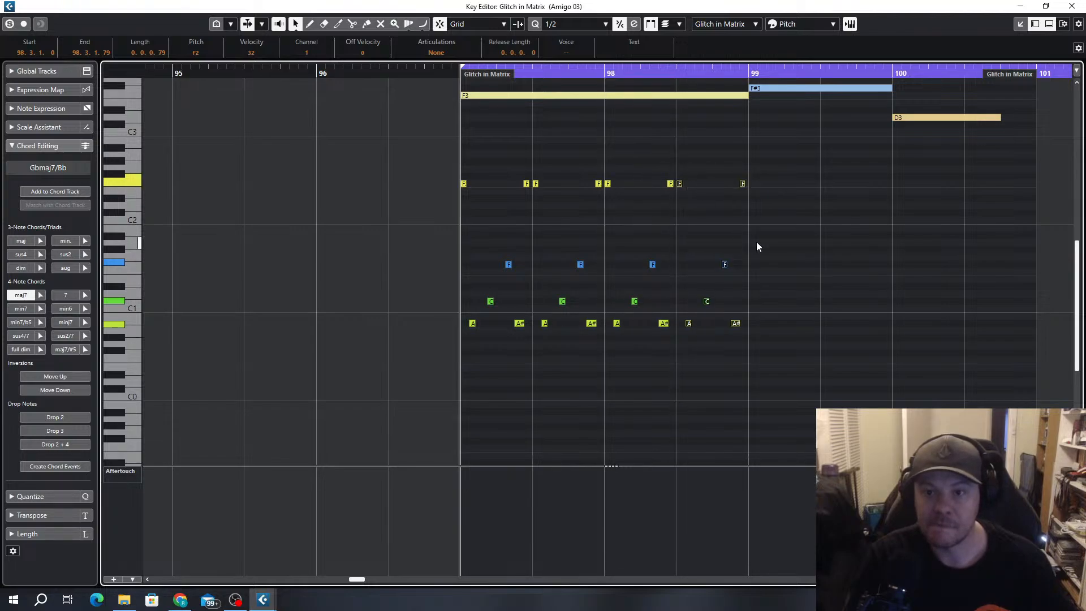
{"action": "key", "text": "space"}
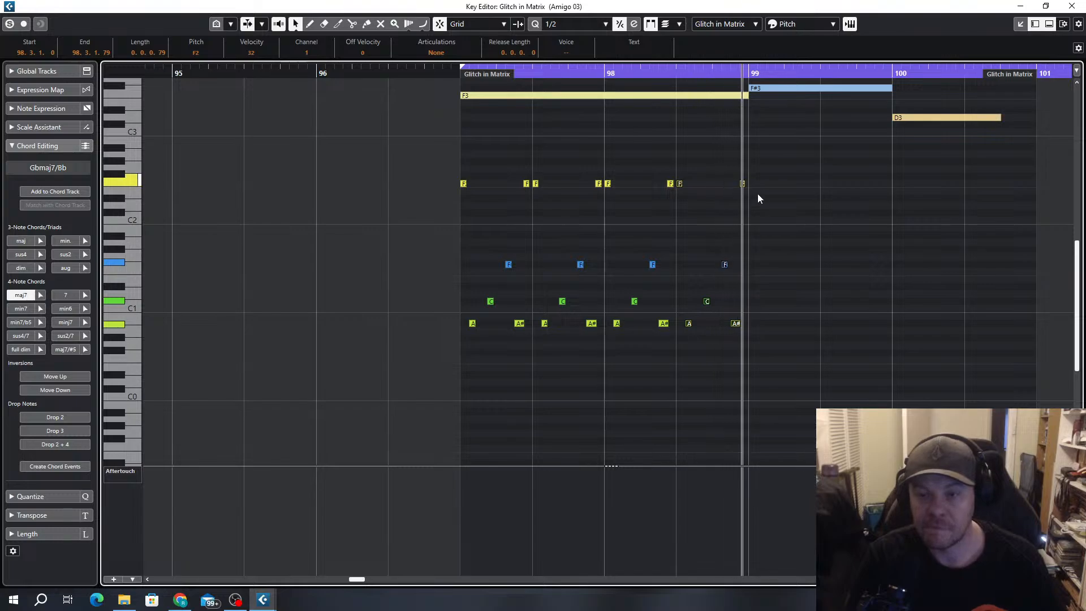
Copy the pattern notes of bar 98 to bar 99, transpose them up one semitone, and listen to the result
{"action": "left_click", "coordinate": [772, 180]}
{"action": "left_click_drag", "start_coordinate": [783, 169], "coordinate": [610, 331]}
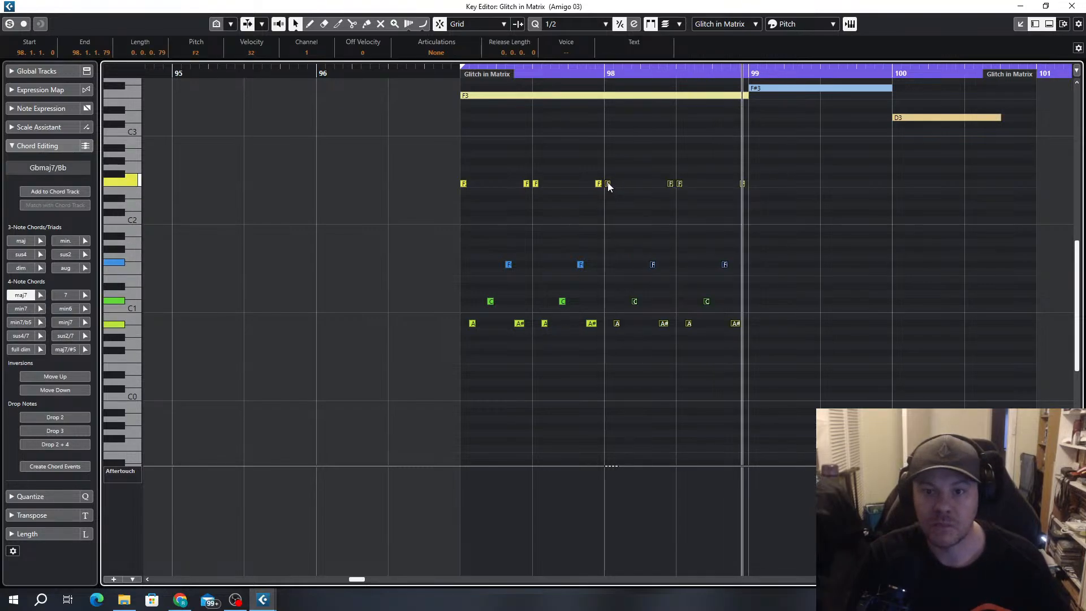
{"action": "left_click_drag", "start_coordinate": [610, 182], "coordinate": [752, 185]}
{"action": "key", "text": "Up"}
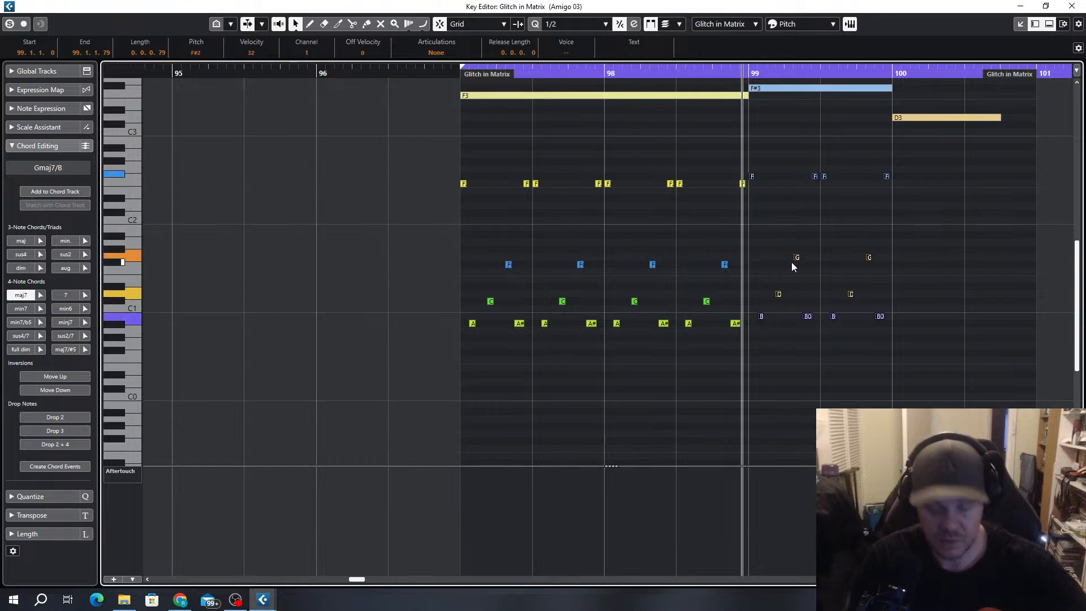
{"action": "key", "text": "space"}
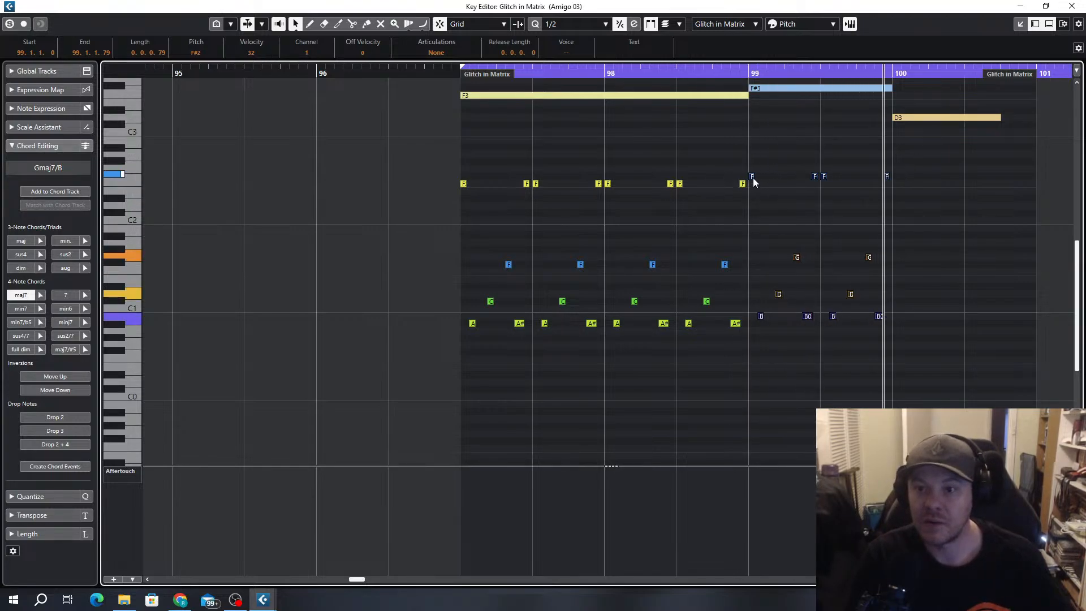
Copy the bar 99 pattern notes to bar 100, transposed down four semitones to start on D2
{"action": "left_click_drag", "start_coordinate": [754, 182], "coordinate": [905, 209]}
{"action": "scroll", "coordinate": [897, 297], "scroll_direction": "down", "scroll_amount": 3}
{"action": "scroll", "coordinate": [896, 305], "scroll_direction": "right", "scroll_amount": 3}
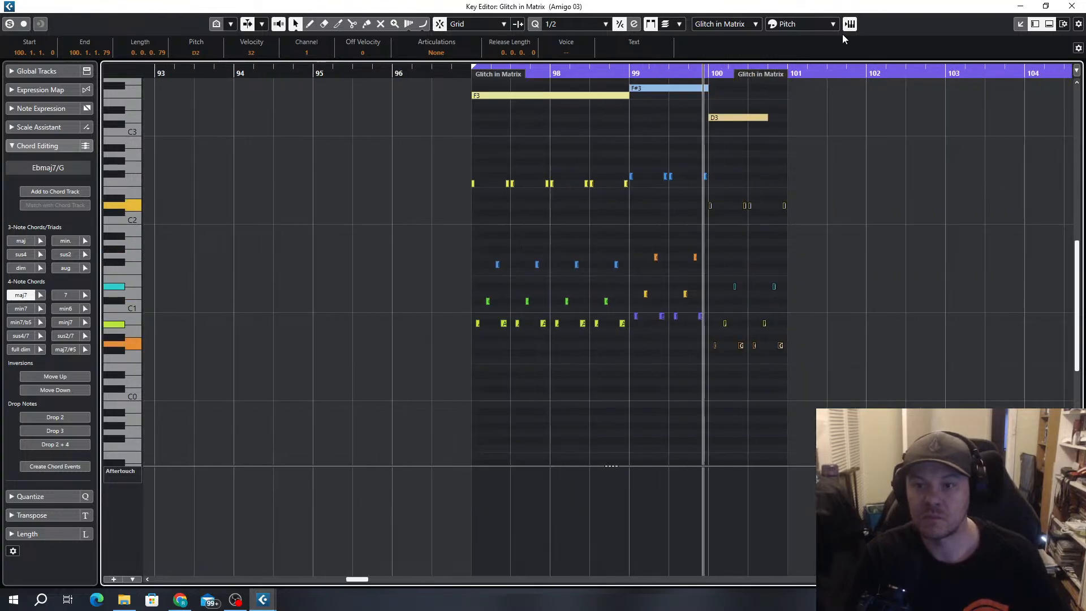
Play the acid line against the Amigo 03 bass notes from bar 97 and close the Key Editor
{"action": "left_click", "coordinate": [448, 73]}
{"action": "key", "text": "space"}
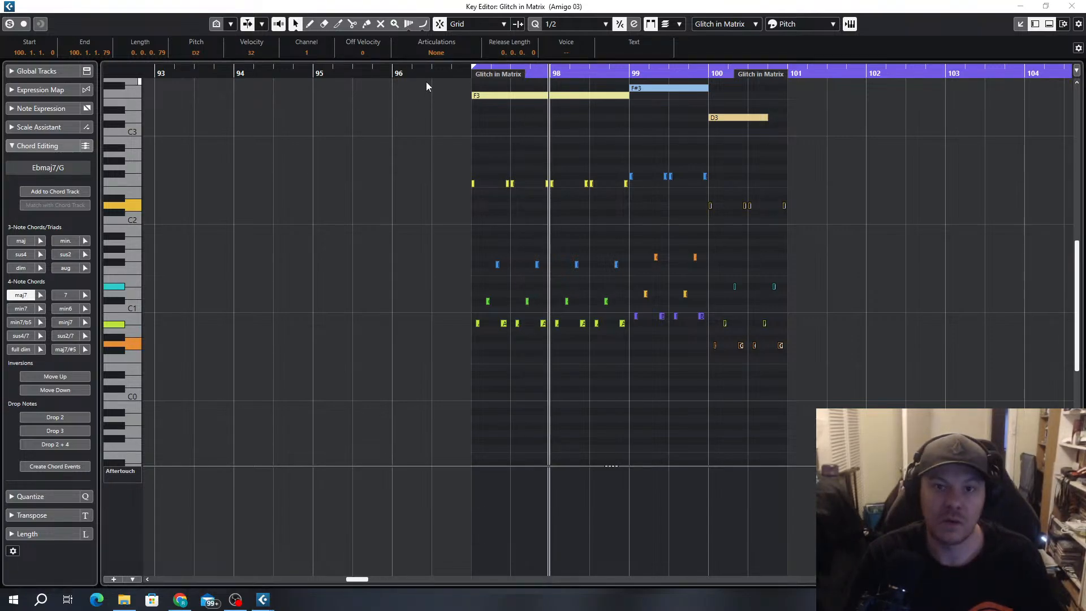
{"action": "left_click", "coordinate": [443, 69]}
{"action": "key", "text": "space"}
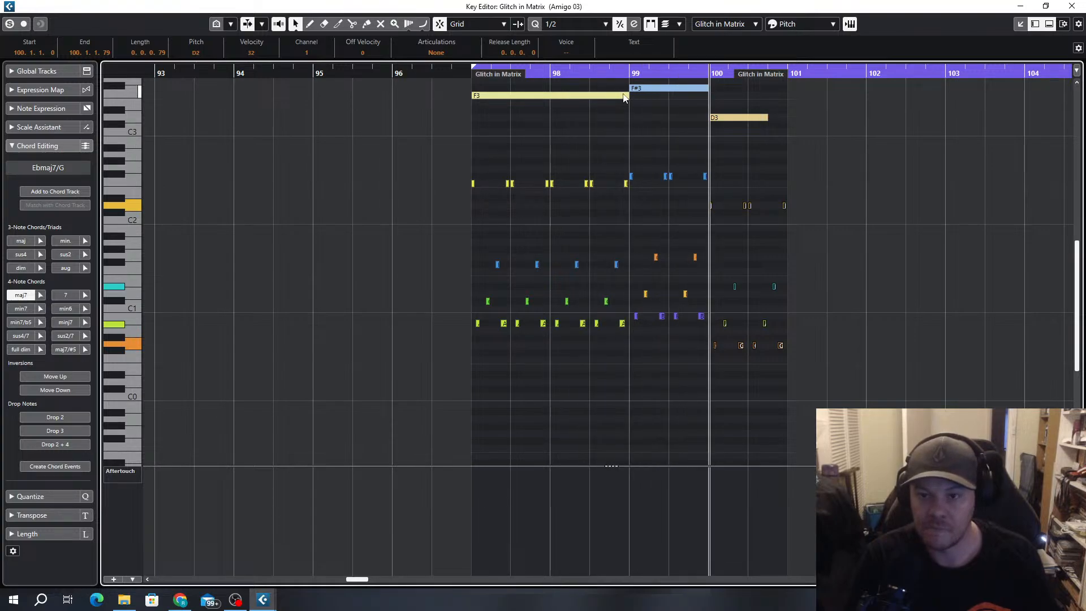
{"action": "key", "text": "space"}
{"action": "left_click", "coordinate": [1072, 6]}
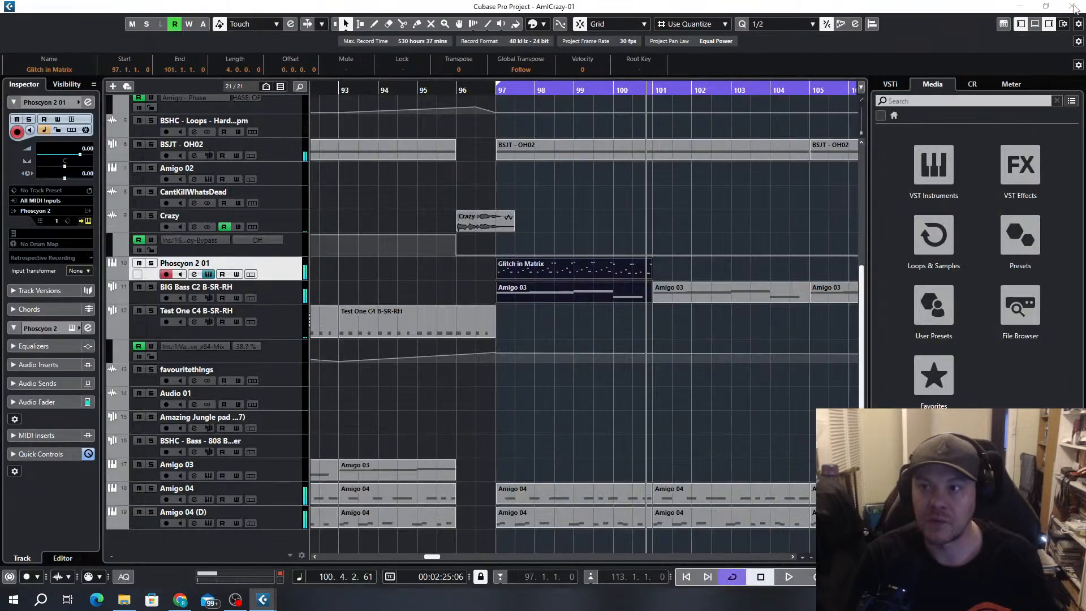
Duplicate the four-bar Glitch in Matrix clip three times to fill the Phoscyon 2 01 track up to bar 113
{"action": "left_click", "coordinate": [599, 272]}
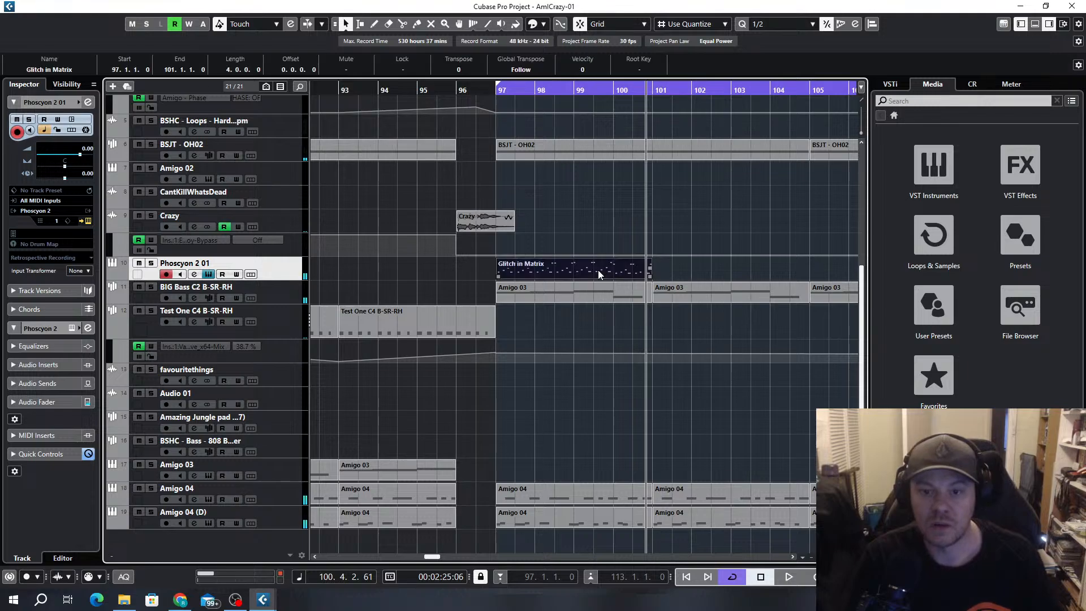
{"action": "key", "text": "ctrl+d"}
{"action": "key", "text": "ctrl+d"}
{"action": "key", "text": "ctrl+d"}
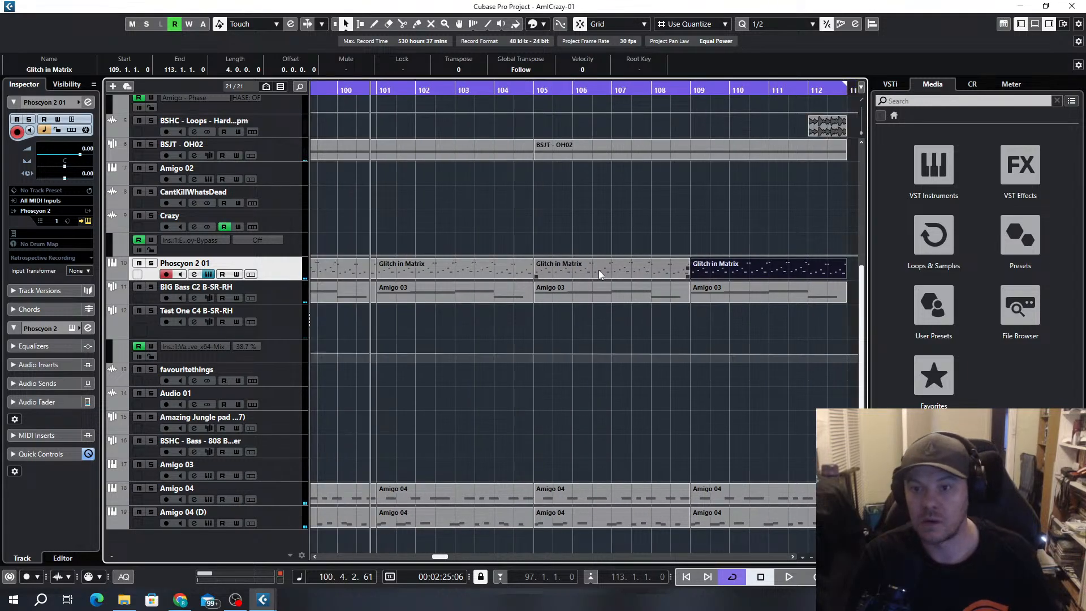
Record Phoscyon 2 automation from bar 97, sweeping the cutoff up and down and dipping and raising the resonance, and close the plug-in window
{"action": "scroll", "coordinate": [601, 275], "scroll_direction": "down", "scroll_amount": 3}
{"action": "left_click_drag", "start_coordinate": [362, 2], "coordinate": [373, 104]}
{"action": "key", "text": "space"}
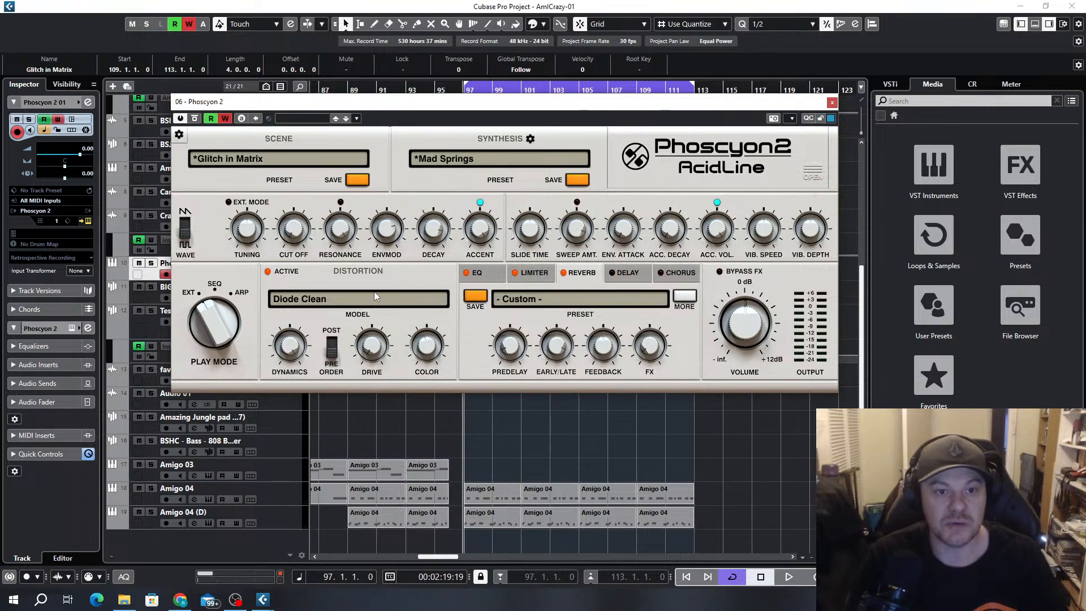
{"action": "key", "text": "space"}
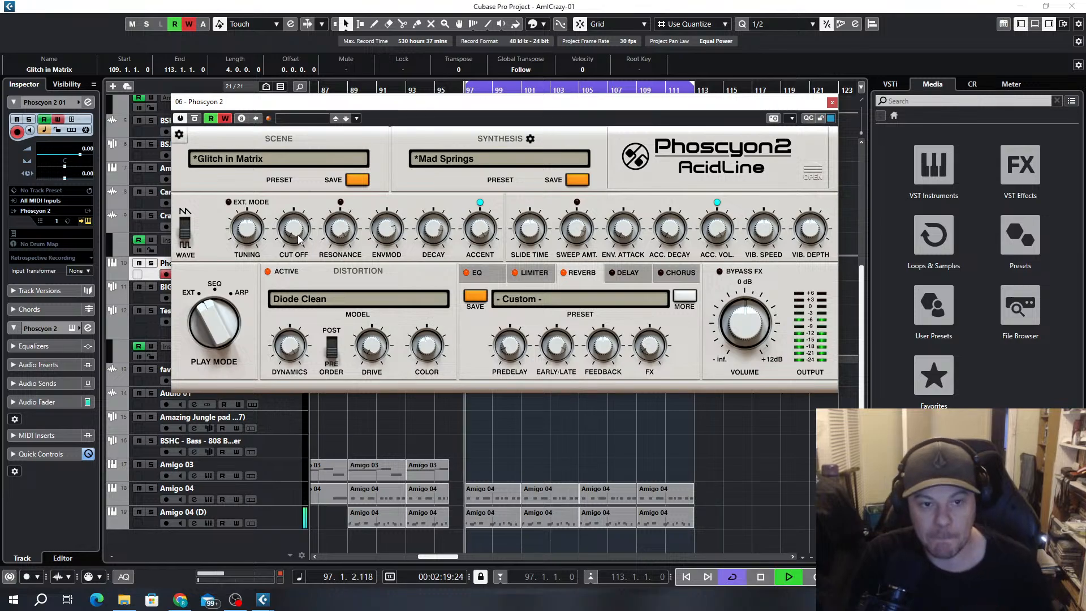
{"action": "left_click_drag", "start_coordinate": [292, 218], "coordinate": [292, 191]}
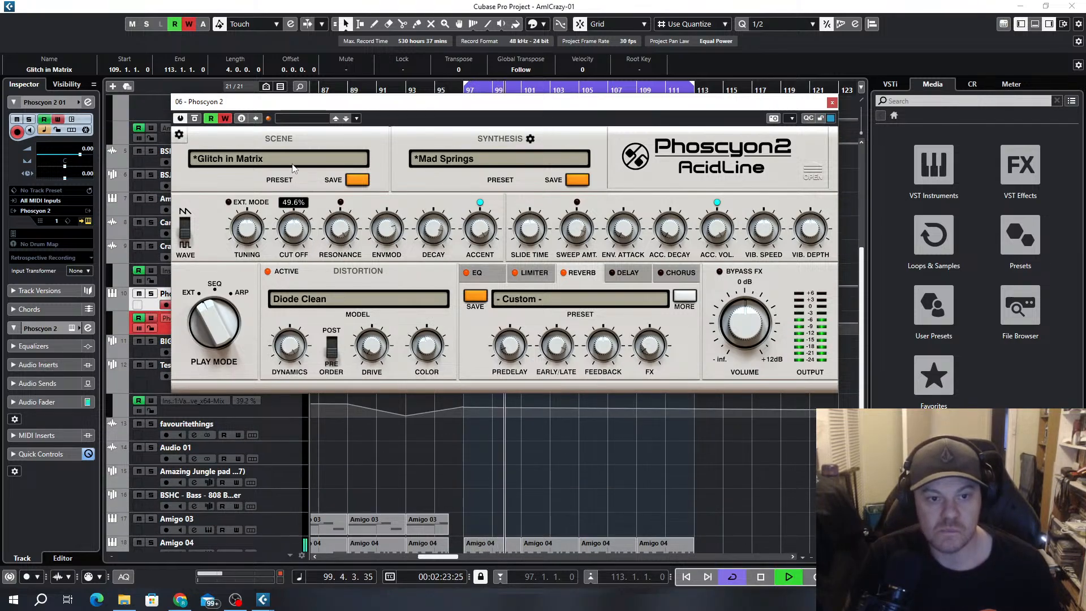
{"action": "left_click_drag", "start_coordinate": [294, 131], "coordinate": [344, 256]}
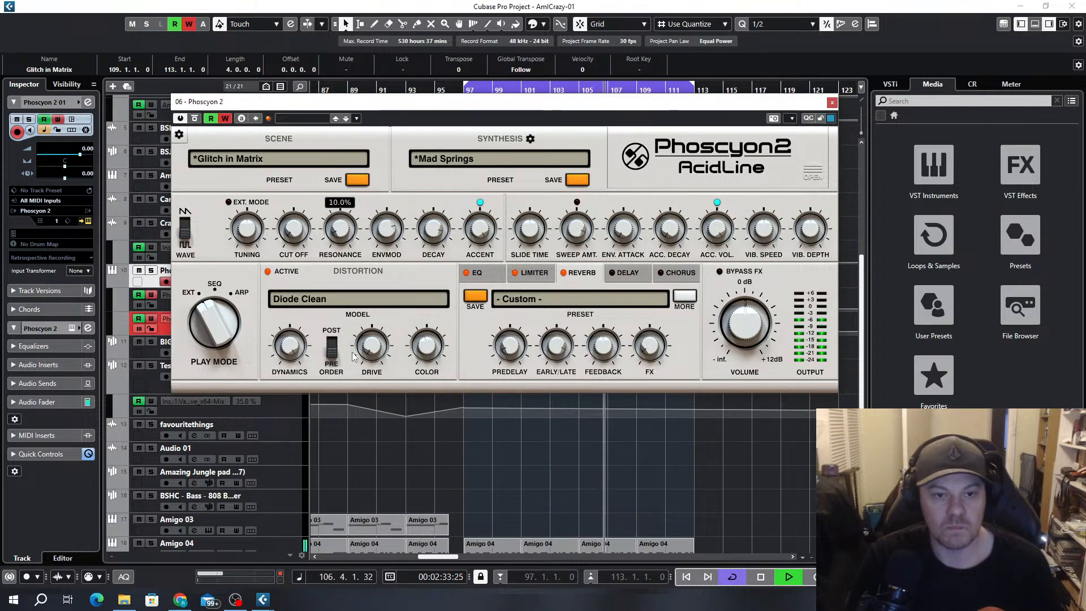
{"action": "left_click_drag", "start_coordinate": [357, 369], "coordinate": [347, 303]}
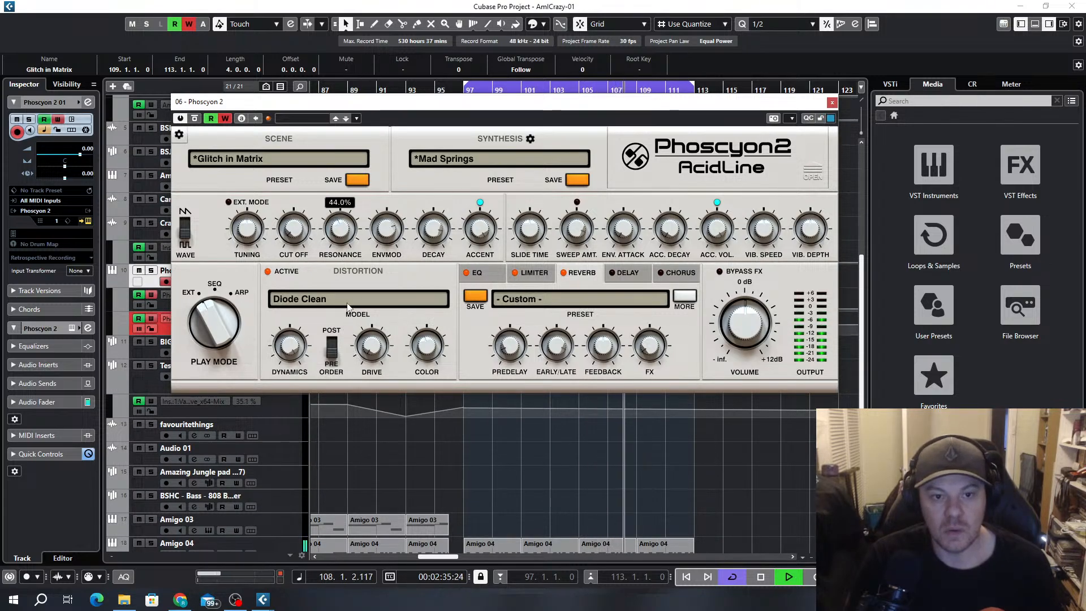
{"action": "left_click_drag", "start_coordinate": [350, 258], "coordinate": [350, 235]}
{"action": "key", "text": "space"}
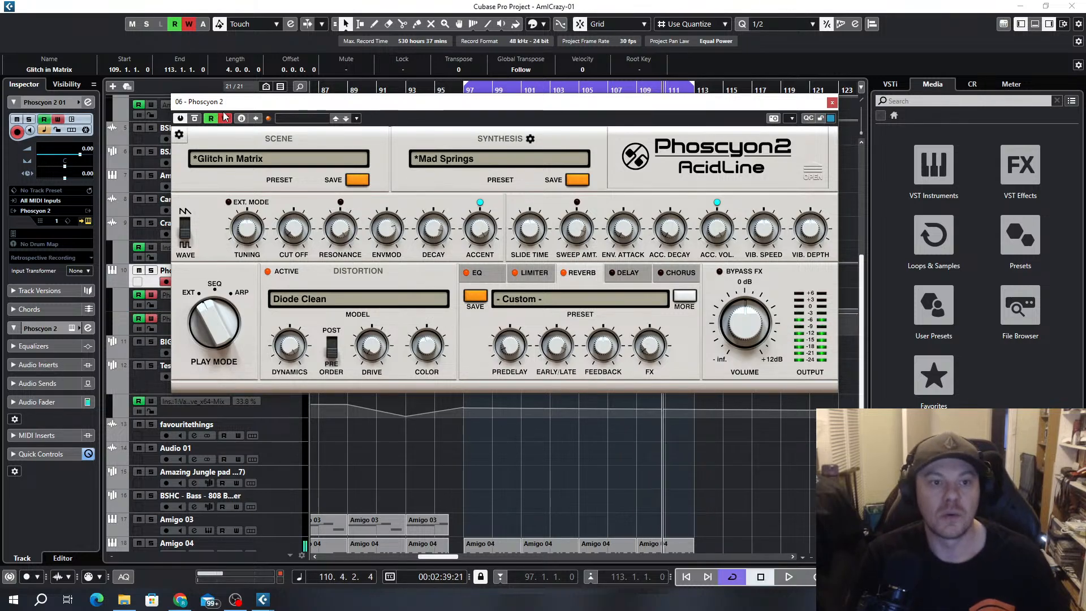
{"action": "left_click", "coordinate": [832, 103]}
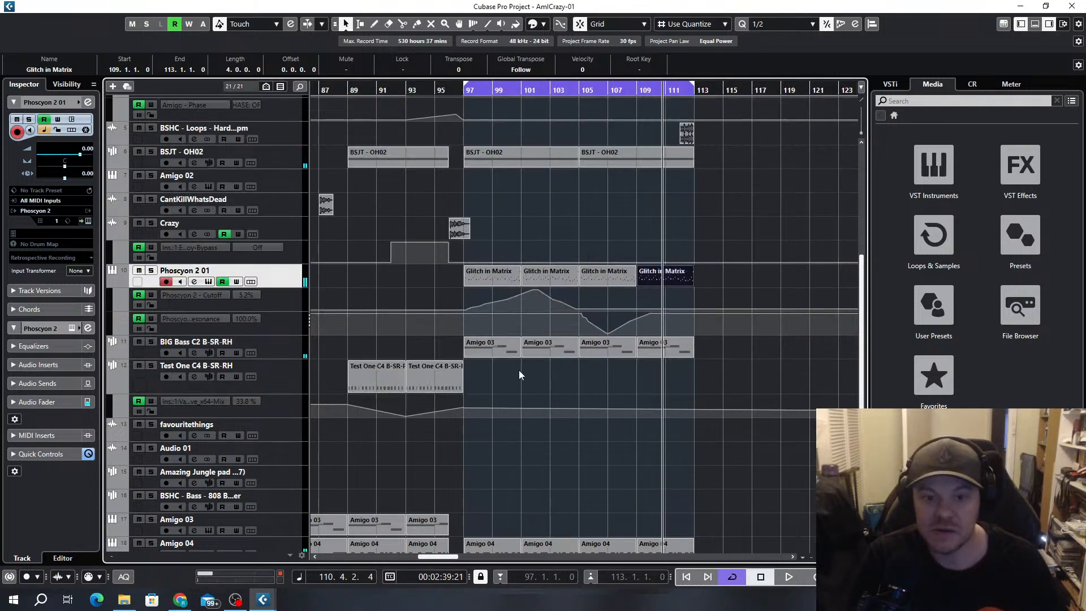
Delete the rising cutoff automation points, move the cutoff peak to bar 97, and start the resonance curve at its minimum there
{"action": "scroll", "coordinate": [560, 325], "scroll_direction": "up", "scroll_amount": 3}
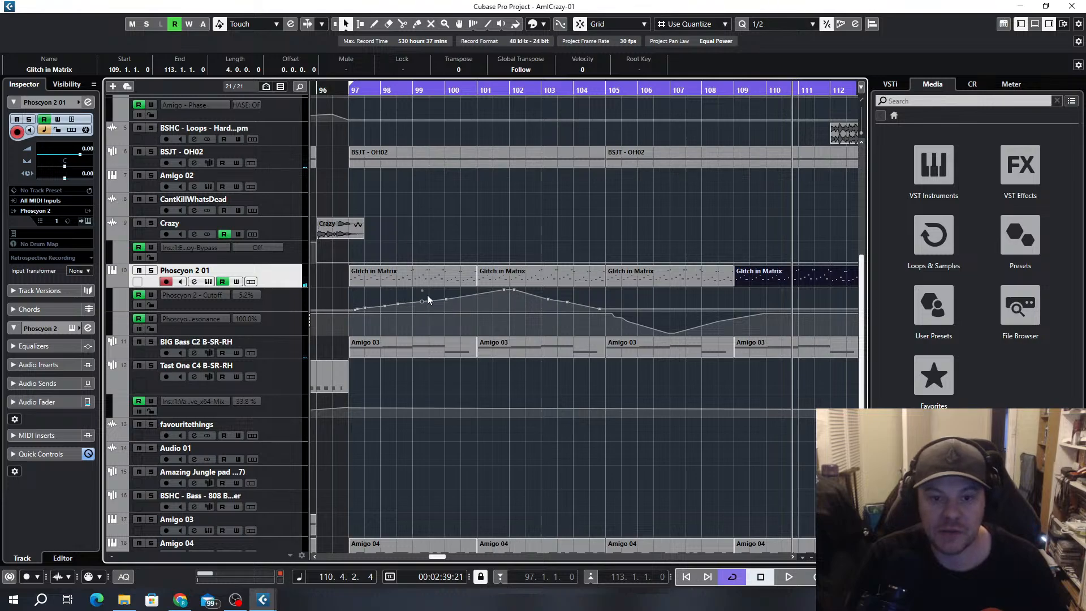
{"action": "left_click", "coordinate": [358, 308]}
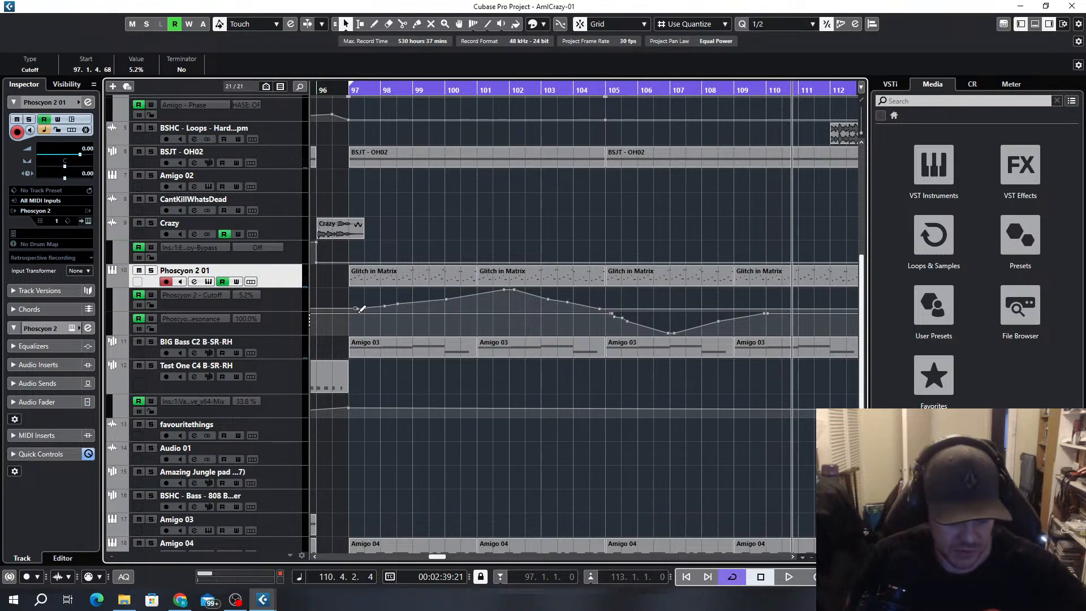
{"action": "key", "text": "Delete"}
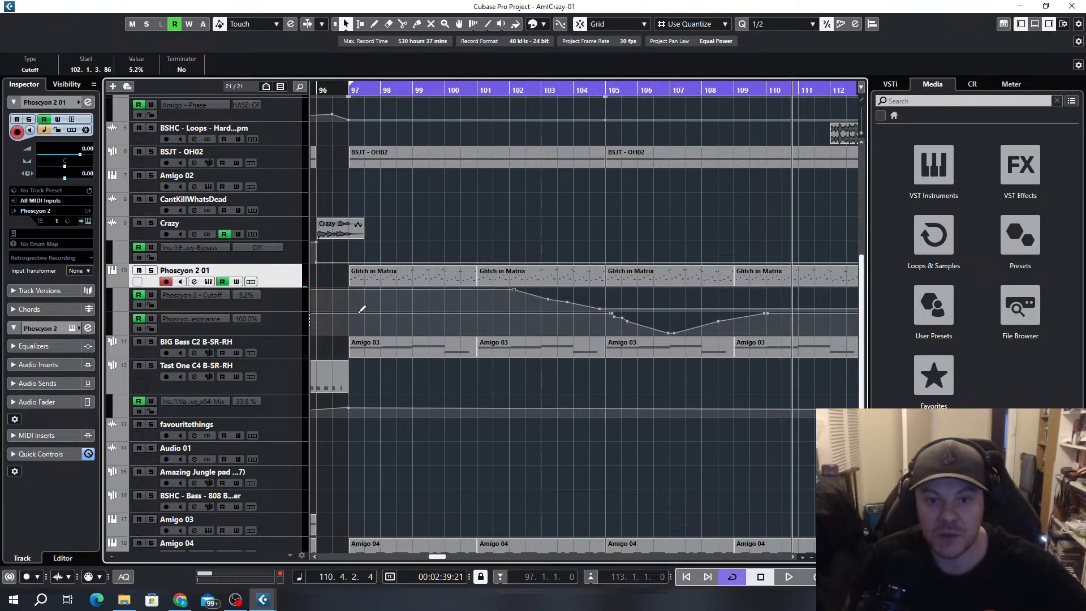
{"action": "left_click_drag", "start_coordinate": [518, 291], "coordinate": [349, 286]}
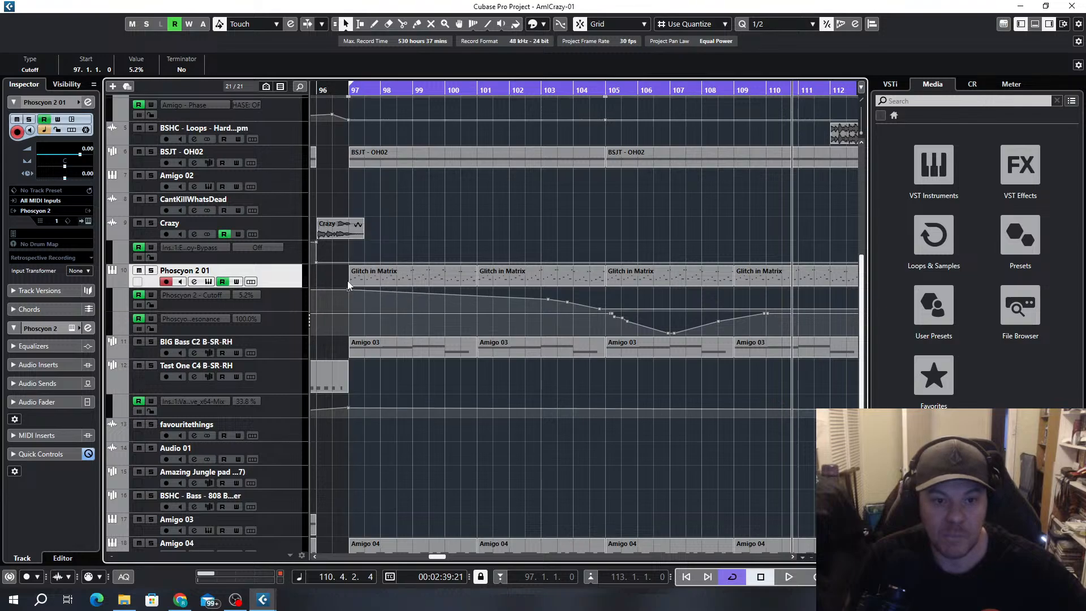
{"action": "left_click_drag", "start_coordinate": [611, 315], "coordinate": [353, 340]}
Delete the Phoscyon 2 cutoff automation points from bar 103 onward and bring the cutoff down to 0.0% at bar 105
{"action": "left_click", "coordinate": [549, 301]}
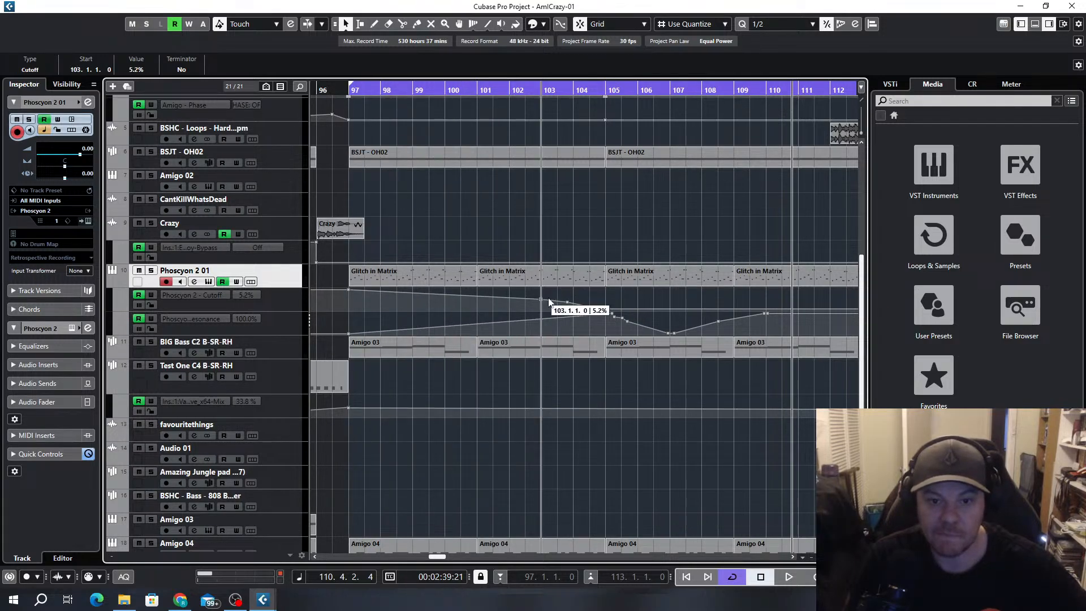
{"action": "key", "text": "Delete"}
{"action": "key", "text": "Delete"}
{"action": "key", "text": "Delete"}
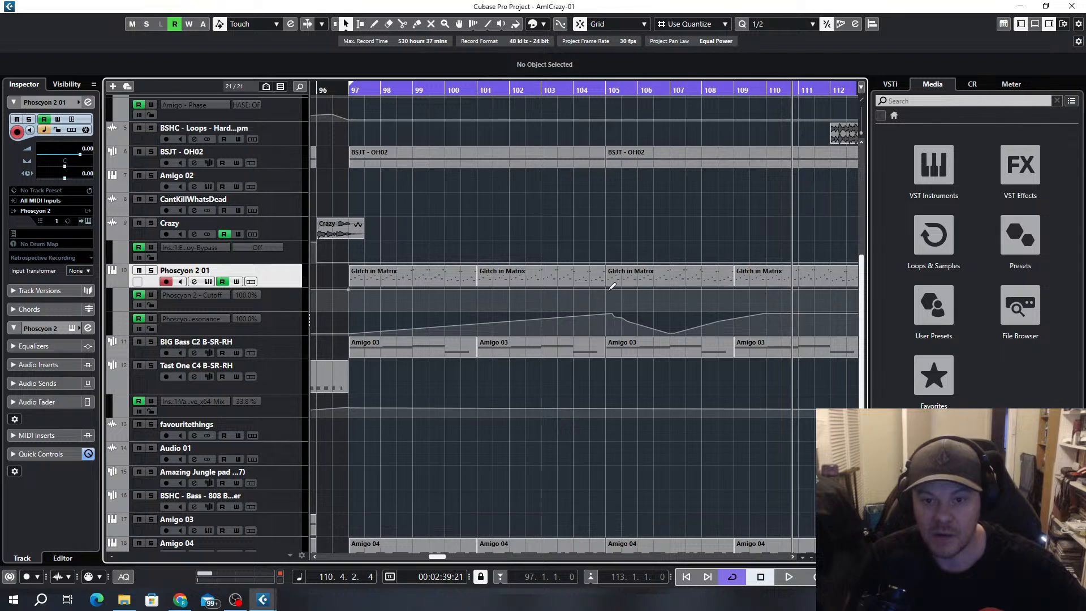
{"action": "left_click_drag", "start_coordinate": [613, 286], "coordinate": [615, 325]}
Place the resonance peak of 100.0% at bar 105 and delete the resonance points that dip and rise after it
{"action": "left_click", "coordinate": [614, 320]}
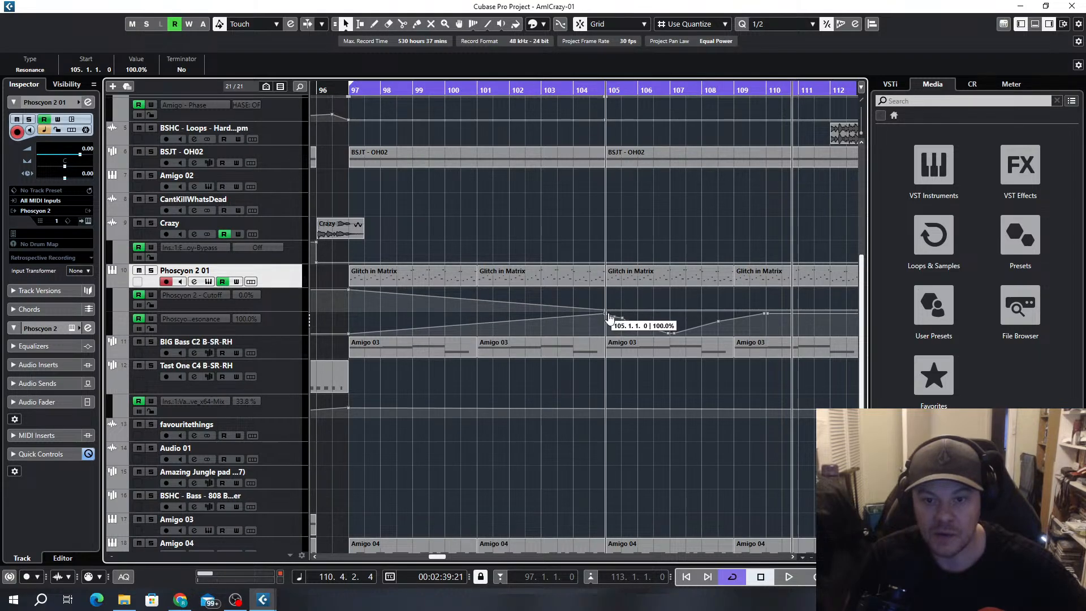
{"action": "left_click", "coordinate": [615, 321]}
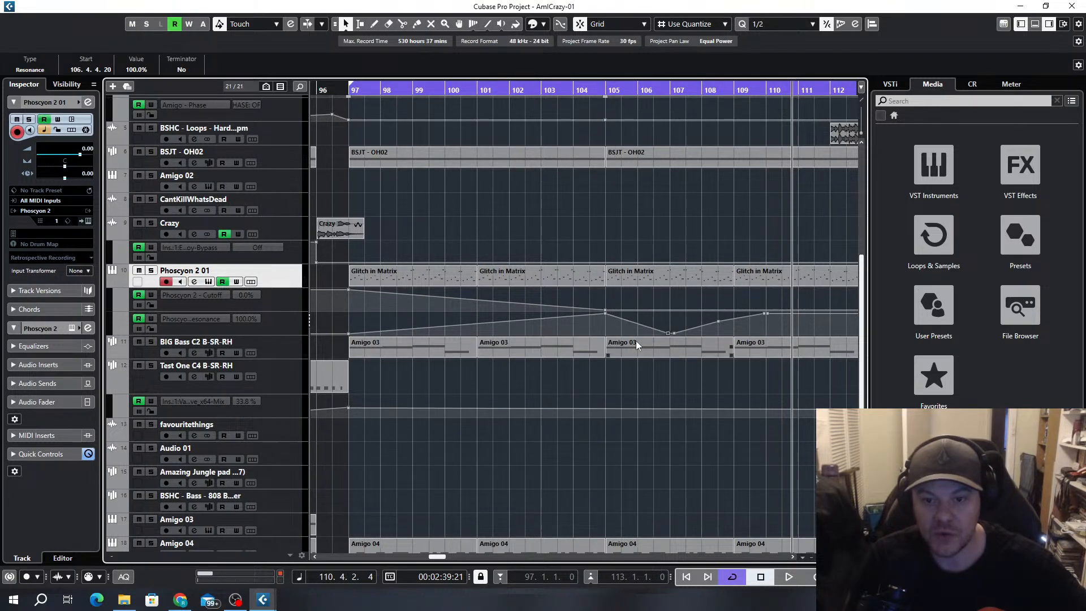
{"action": "key", "text": "Delete"}
{"action": "key", "text": "Delete"}
{"action": "key", "text": "Delete"}
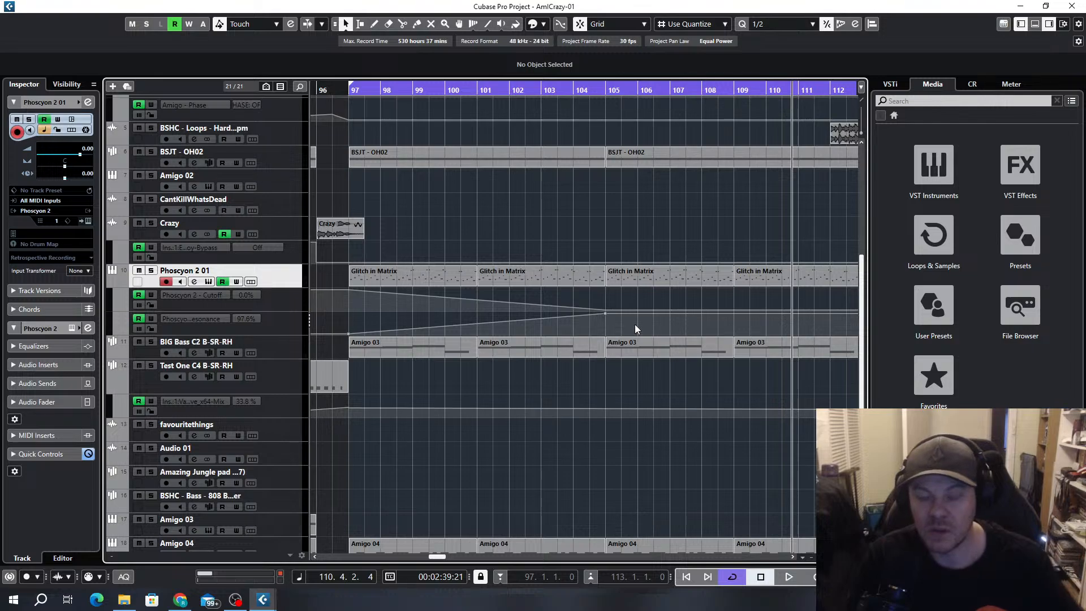
Play from just before bar 97 with Phoscyon 2 01 and BIG Bass C2 soloed, and clear the solos
{"action": "scroll", "coordinate": [636, 331], "scroll_direction": "down", "scroll_amount": 3}
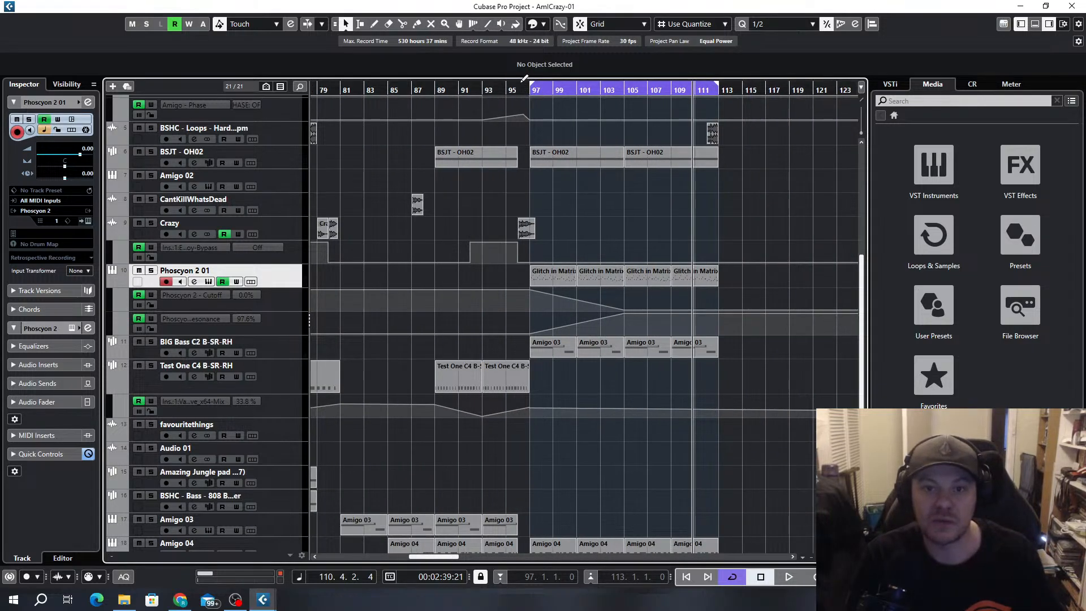
{"action": "left_click", "coordinate": [522, 90]}
{"action": "left_click", "coordinate": [151, 271]}
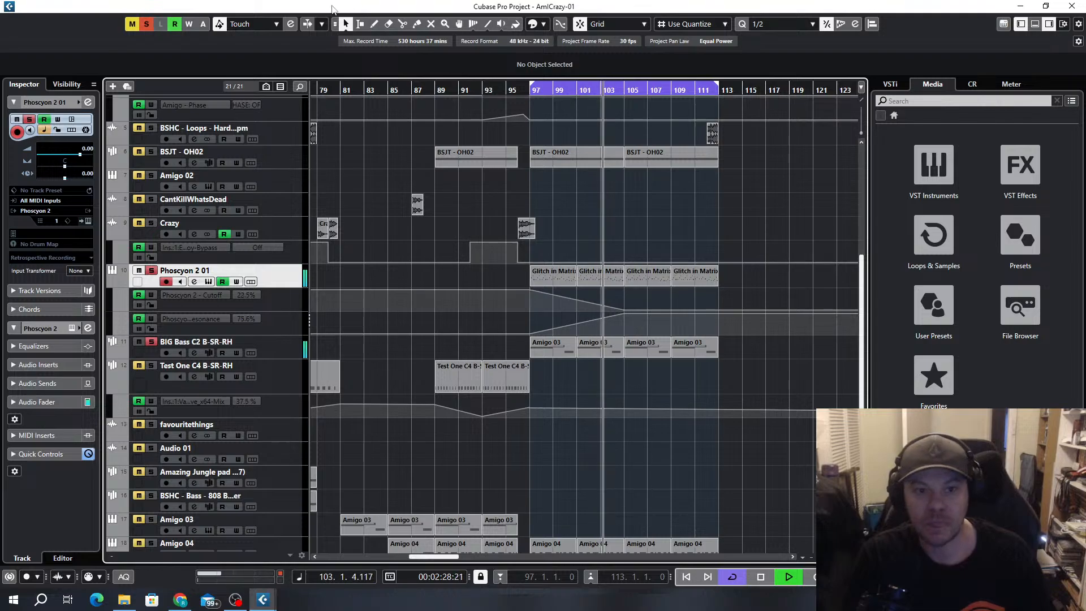
{"action": "left_click", "coordinate": [146, 25]}
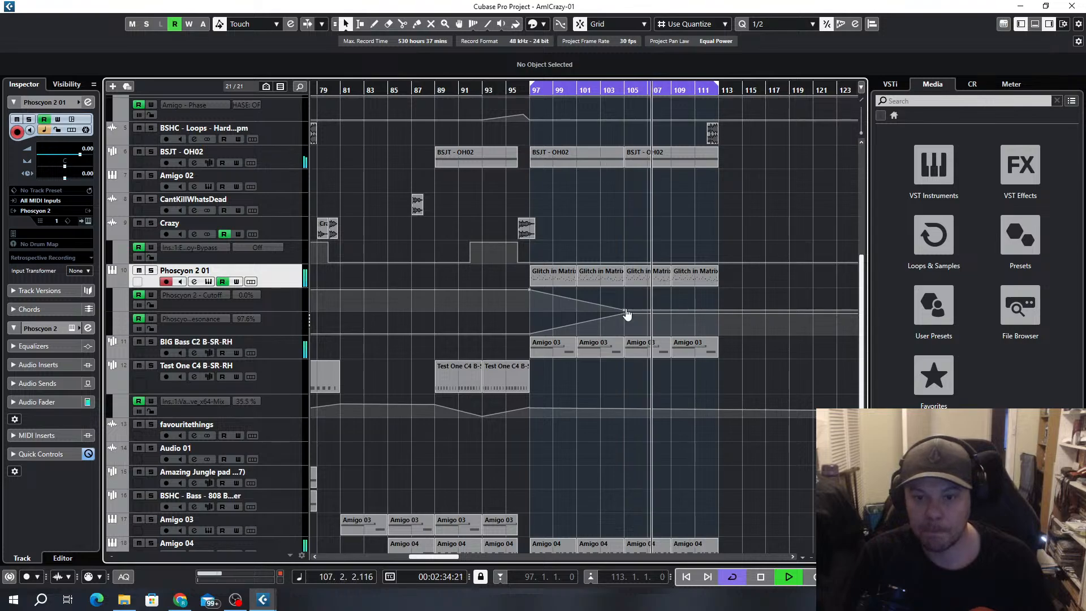
Extend the cutoff's fall to bar 113 and raise its end point to 45.7%, with the Phoscyon 2 window opened and moved aside
{"action": "left_click_drag", "start_coordinate": [625, 311], "coordinate": [719, 311]}
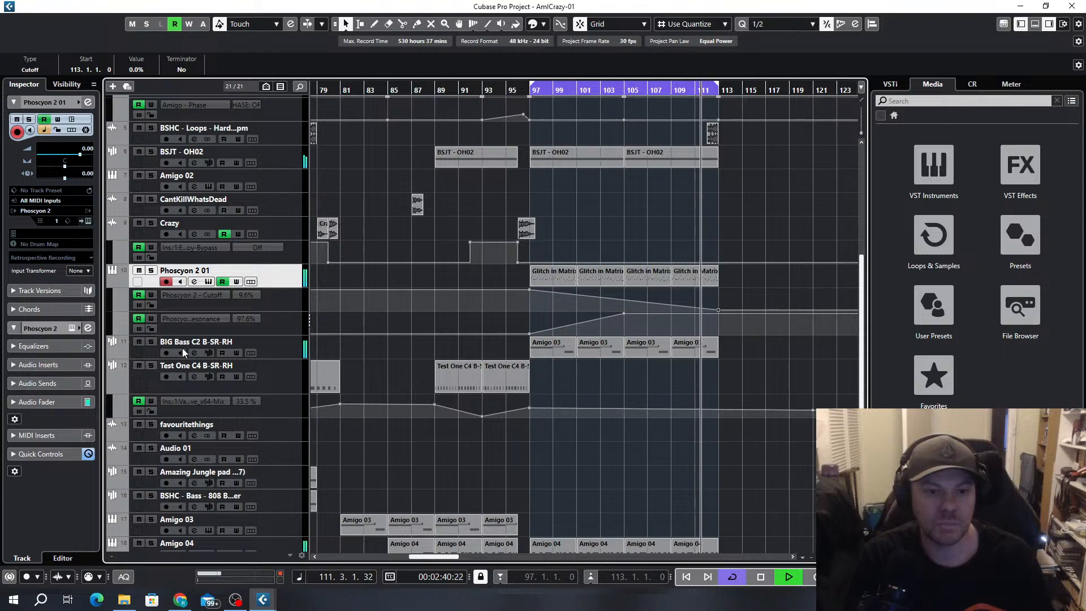
{"action": "left_click", "coordinate": [209, 282]}
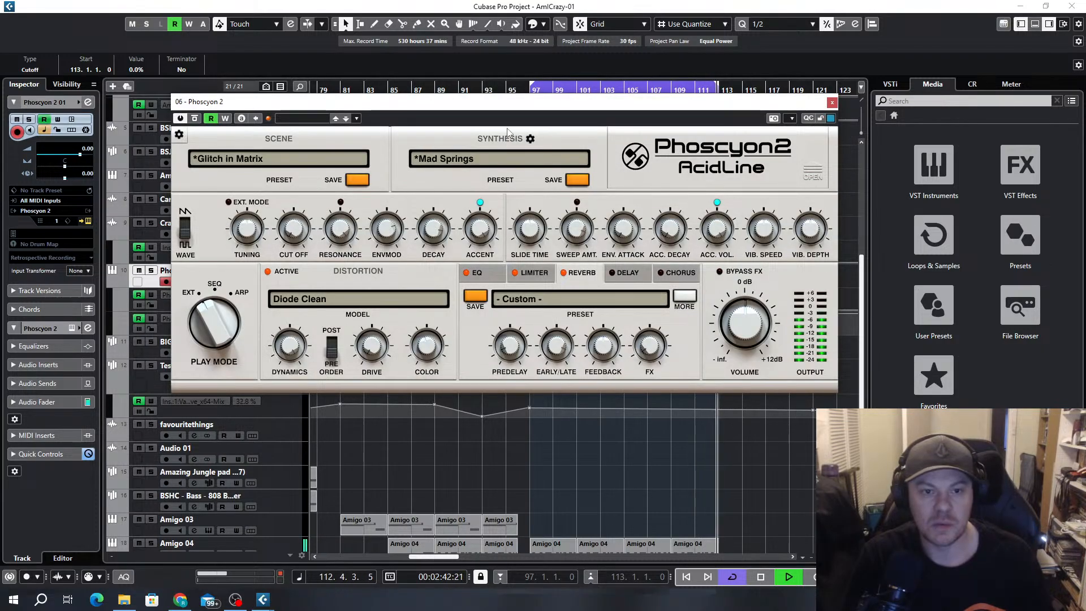
{"action": "left_click_drag", "start_coordinate": [476, 108], "coordinate": [391, 93]}
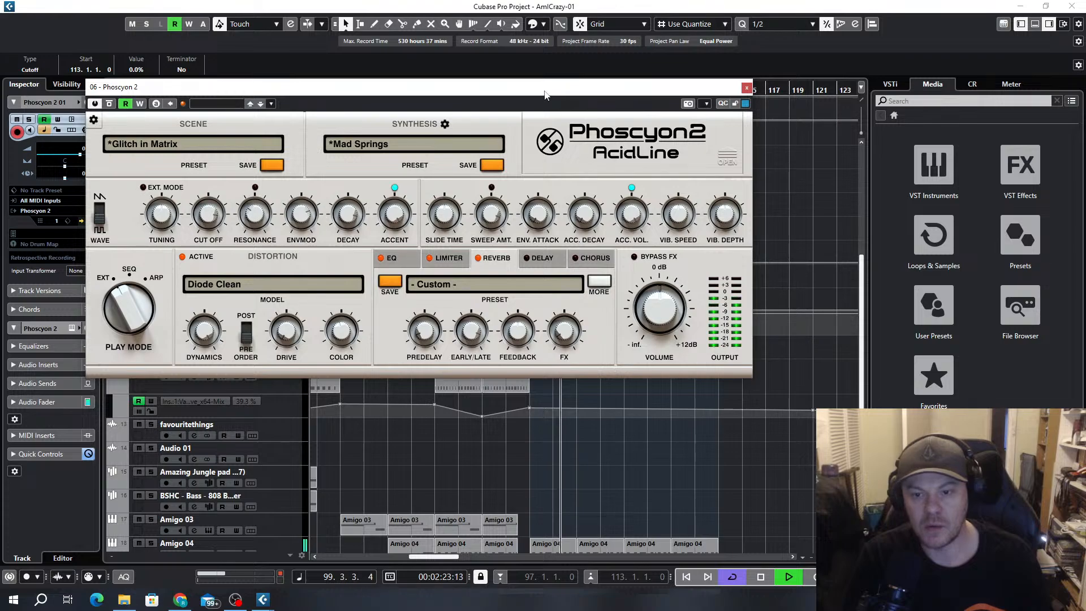
{"action": "left_click_drag", "start_coordinate": [516, 87], "coordinate": [0, 62]}
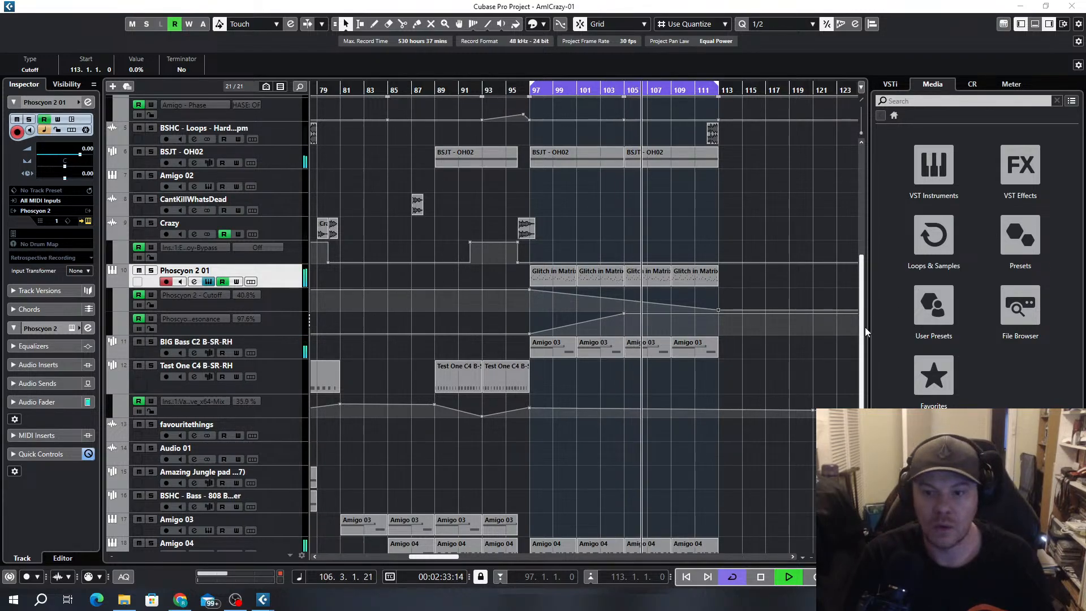
{"action": "left_click_drag", "start_coordinate": [718, 311], "coordinate": [719, 307]}
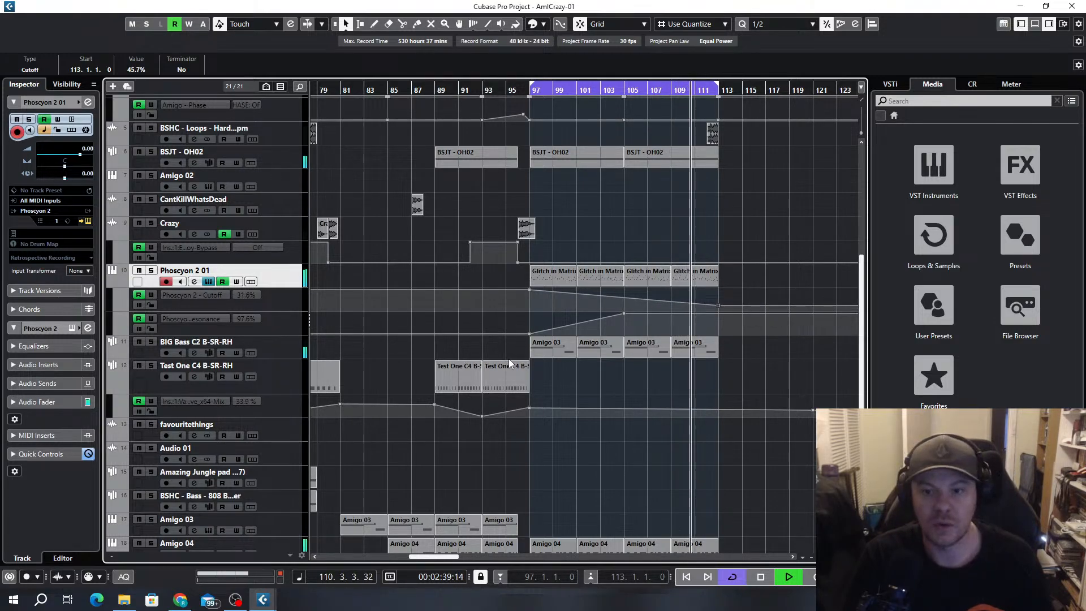
Copy the one-bar BSHC - Loops clip from bar 112 to bar 104
{"action": "scroll", "coordinate": [614, 320], "scroll_direction": "down", "scroll_amount": 5}
{"action": "scroll", "coordinate": [622, 292], "scroll_direction": "up", "scroll_amount": 5}
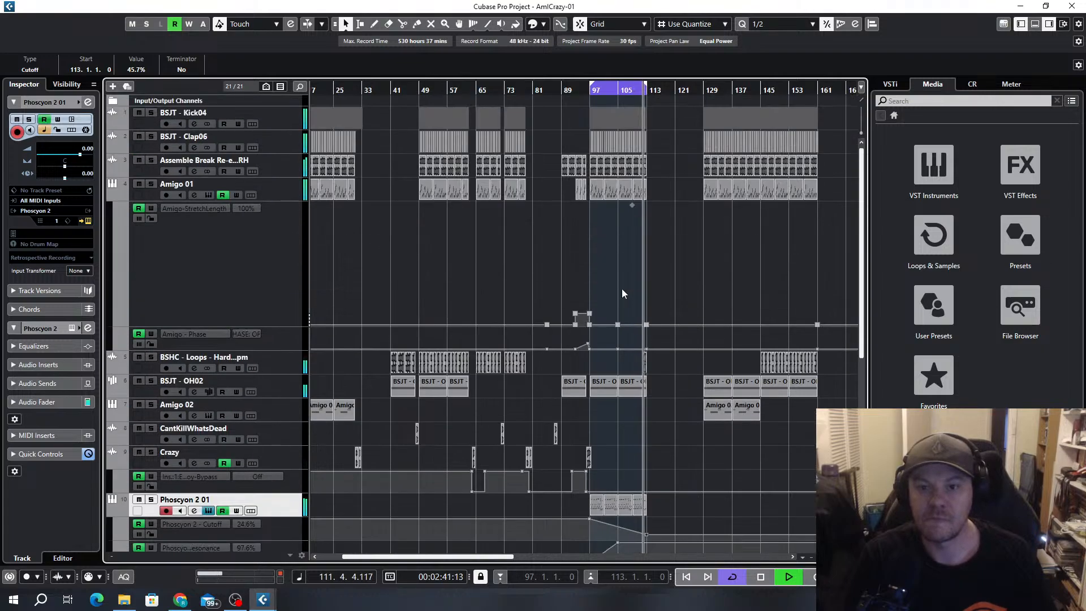
{"action": "scroll", "coordinate": [638, 352], "scroll_direction": "up", "scroll_amount": 6}
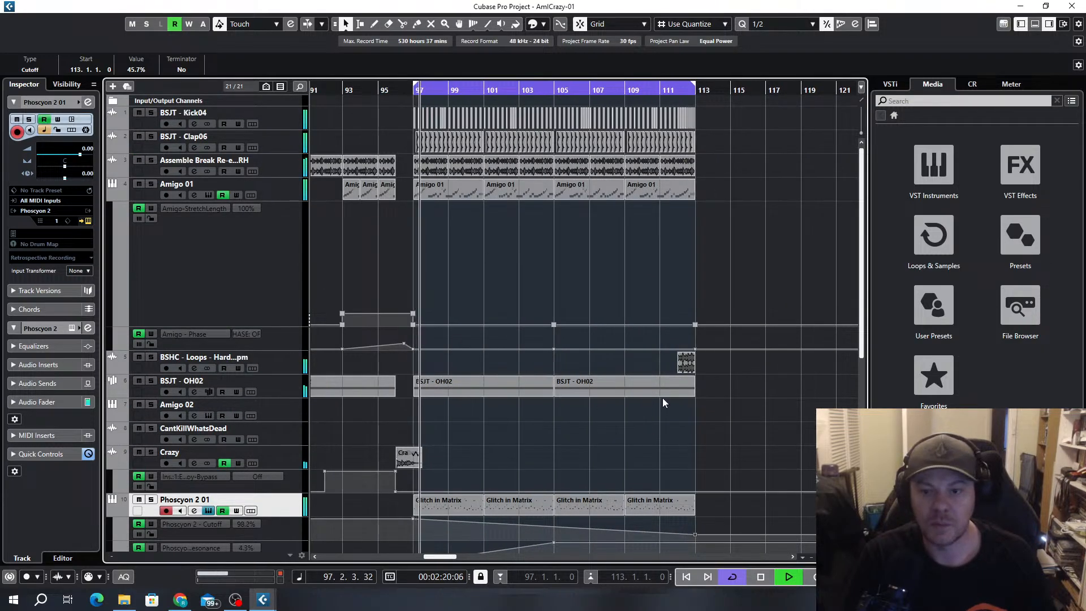
{"action": "left_click_drag", "start_coordinate": [685, 363], "coordinate": [540, 359]}
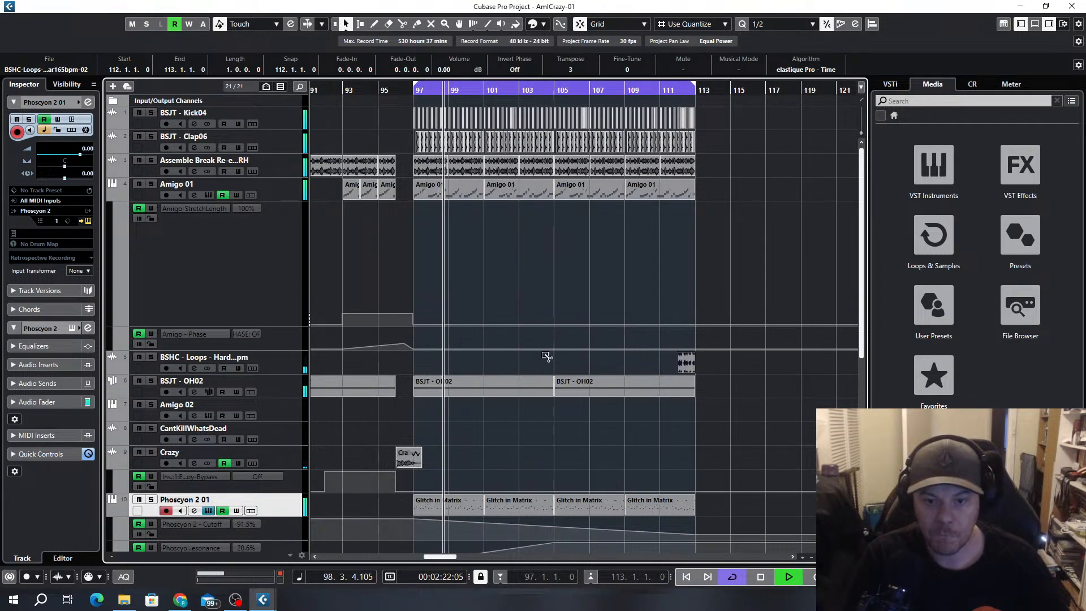
Trim the Amigo 01 and Assemble Break clips to end at bar 104, and delete that bar's kicks and claps after the first hit
{"action": "scroll", "coordinate": [546, 391], "scroll_direction": "up", "scroll_amount": 3}
{"action": "left_click_drag", "start_coordinate": [573, 198], "coordinate": [517, 198]}
{"action": "left_click_drag", "start_coordinate": [573, 174], "coordinate": [527, 107]}
{"action": "left_click", "coordinate": [571, 168]}
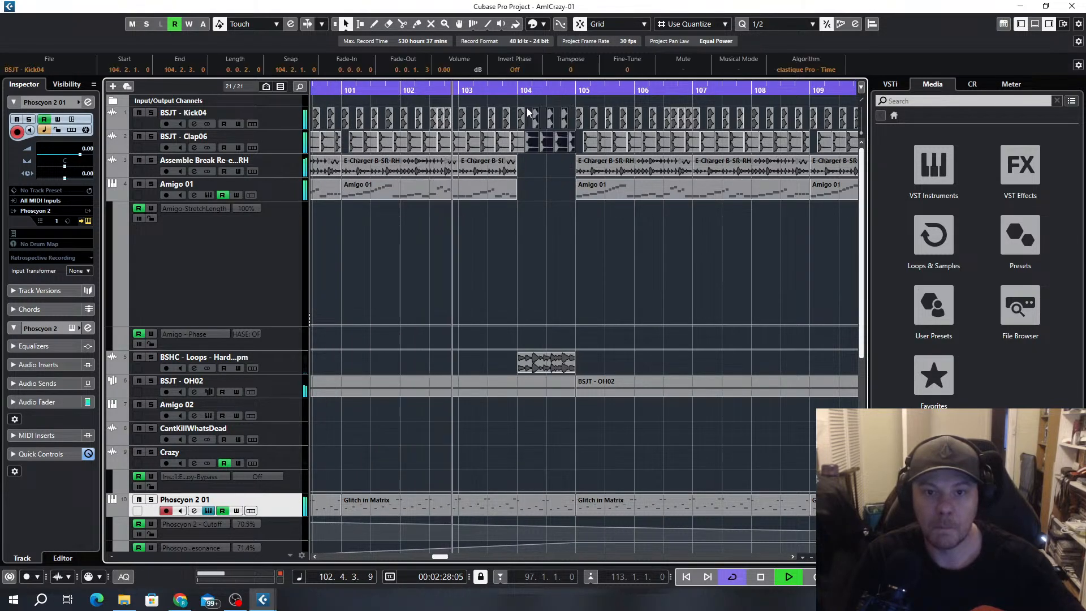
{"action": "key", "text": "Delete"}
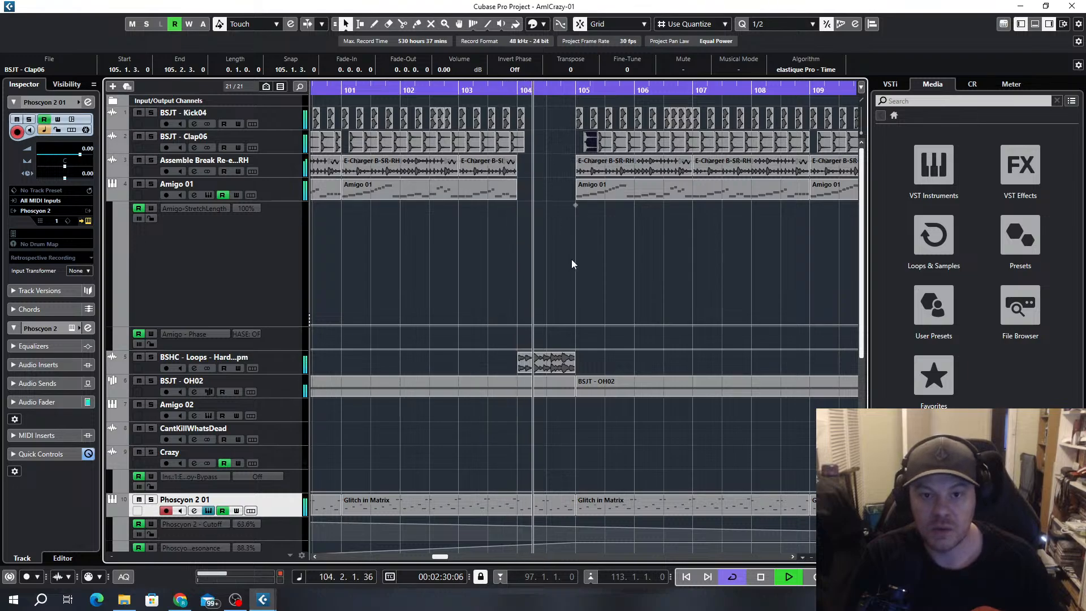
Duplicate the BSJT - Kick04 clip at the start of bar 104 repeatedly until the kicks fill the bar up to bar 105
{"action": "left_click", "coordinate": [523, 120]}
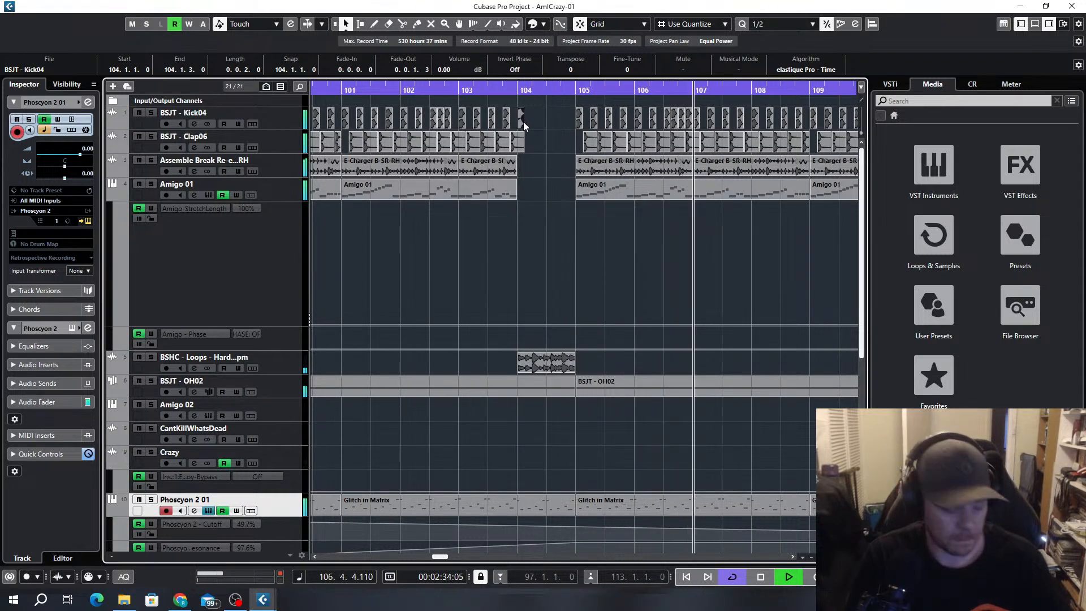
{"action": "key", "text": "ctrl+d"}
{"action": "key", "text": "ctrl+d"}
{"action": "key", "text": "ctrl+d"}
{"action": "key", "text": "ctrl+d"}
{"action": "key", "text": "ctrl+d"}
{"action": "key", "text": "ctrl+d"}
{"action": "key", "text": "ctrl+d"}
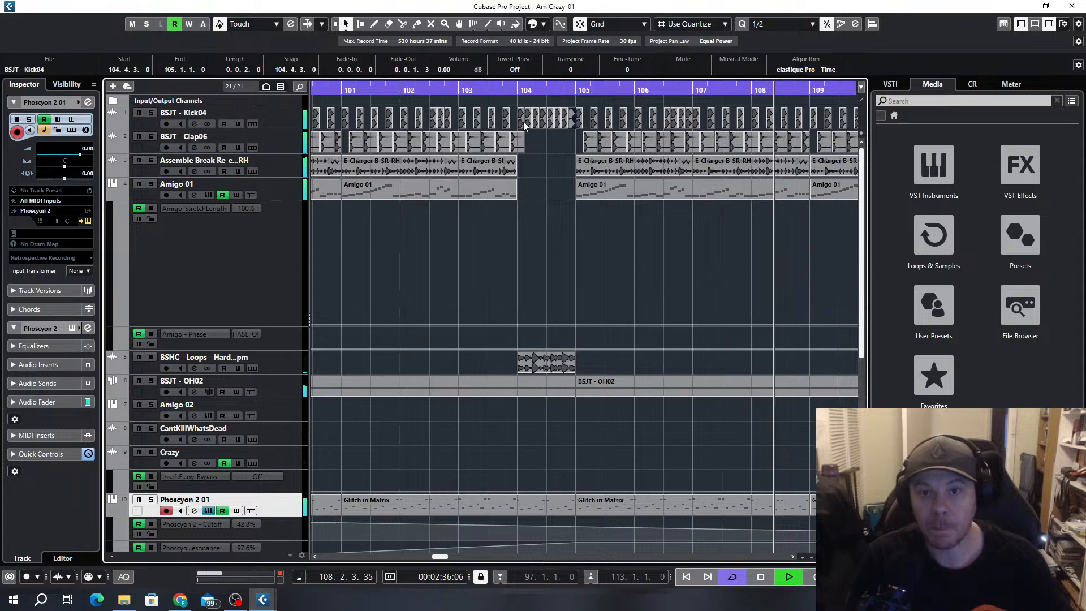
Try bouncing the kicks of bar 104 into a single clip with a long fade-in over most of its length
{"action": "scroll", "coordinate": [555, 201], "scroll_direction": "up", "scroll_amount": 2}
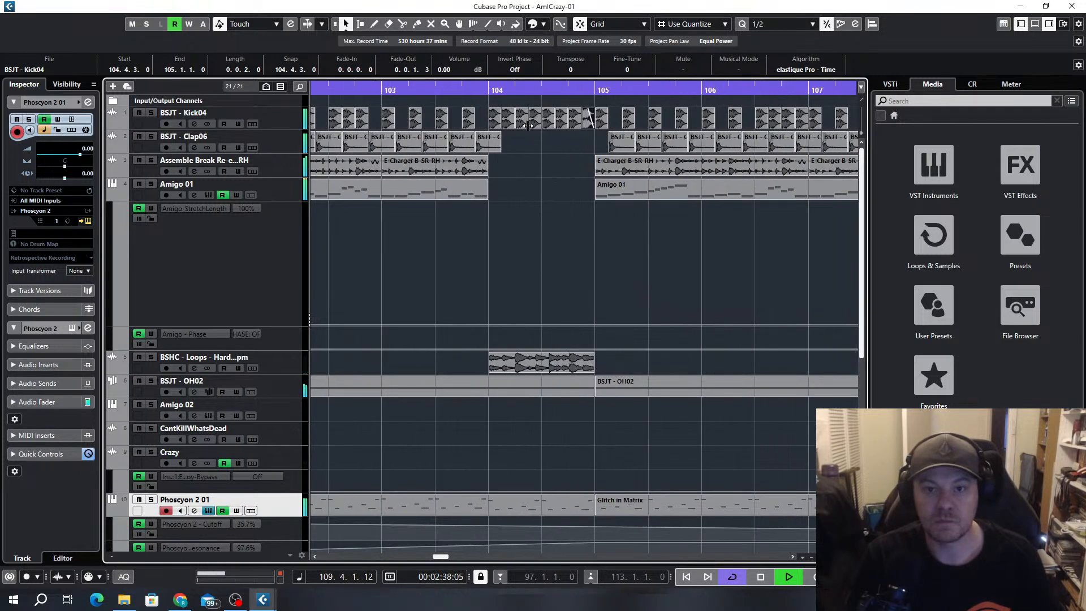
{"action": "left_click_drag", "start_coordinate": [500, 99], "coordinate": [593, 131]}
{"action": "key", "text": "ctrl+b"}
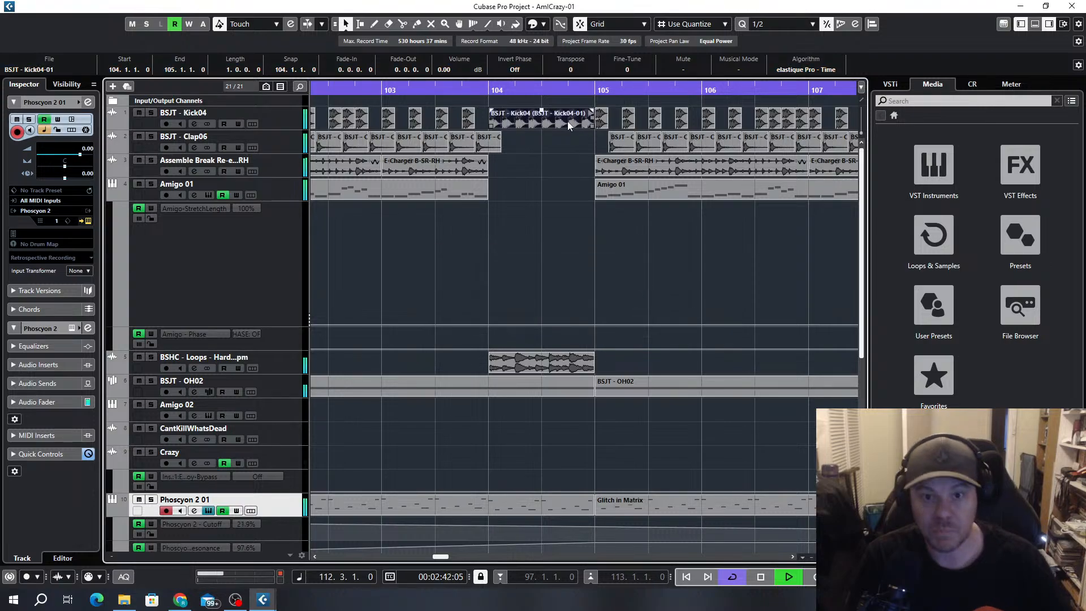
{"action": "left_click_drag", "start_coordinate": [487, 110], "coordinate": [565, 108]}
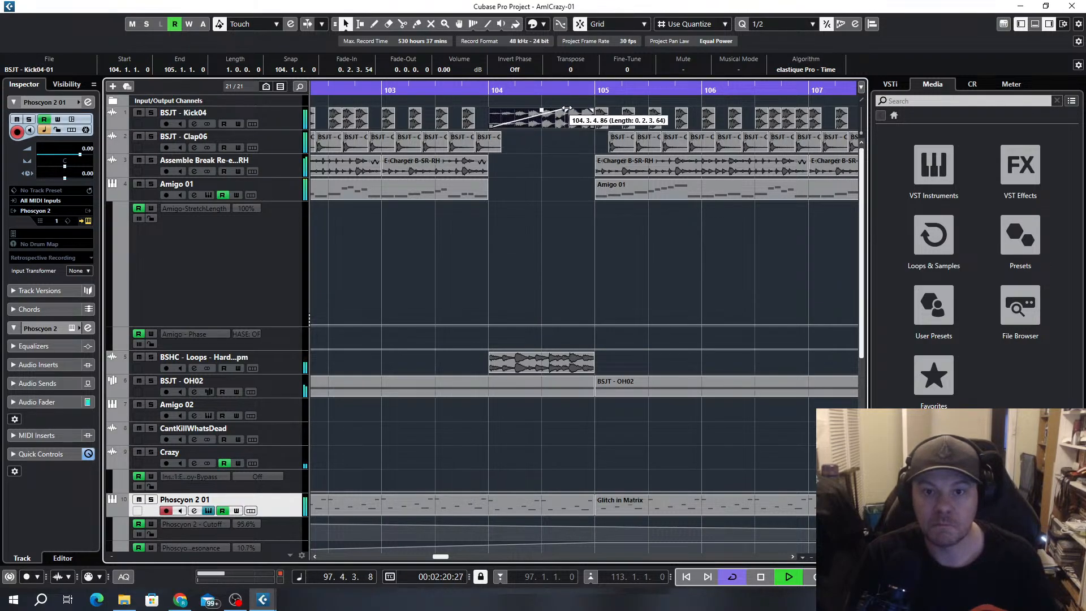
{"action": "left_click_drag", "start_coordinate": [449, 89], "coordinate": [538, 129]}
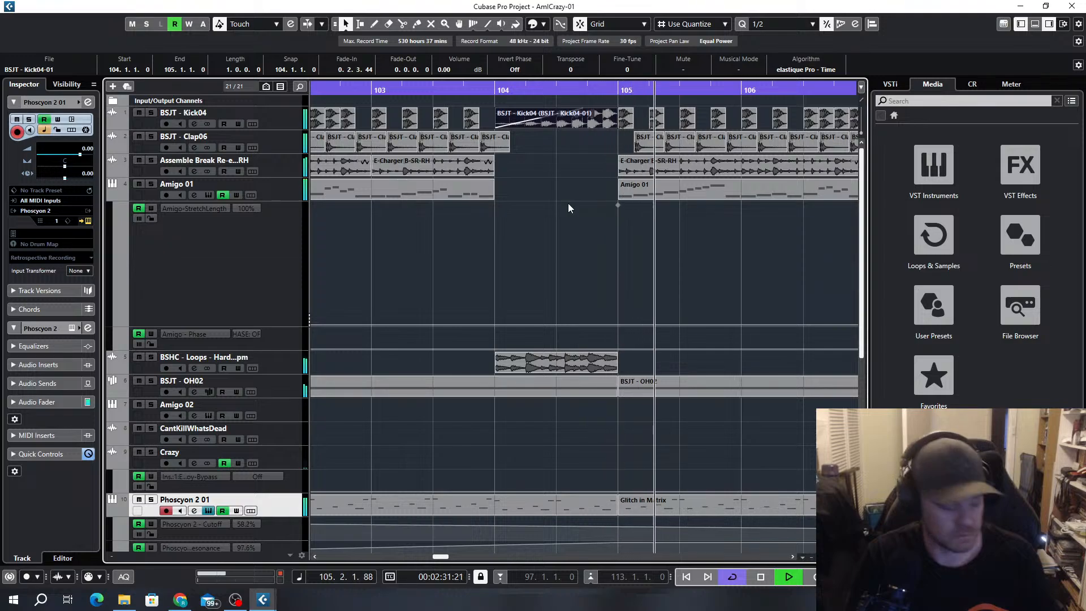
Undo the fade-in and bounce of the bar 104 kicks and play the passage from just before bar 103
{"action": "key", "text": "ctrl+z"}
{"action": "key", "text": "ctrl+z"}
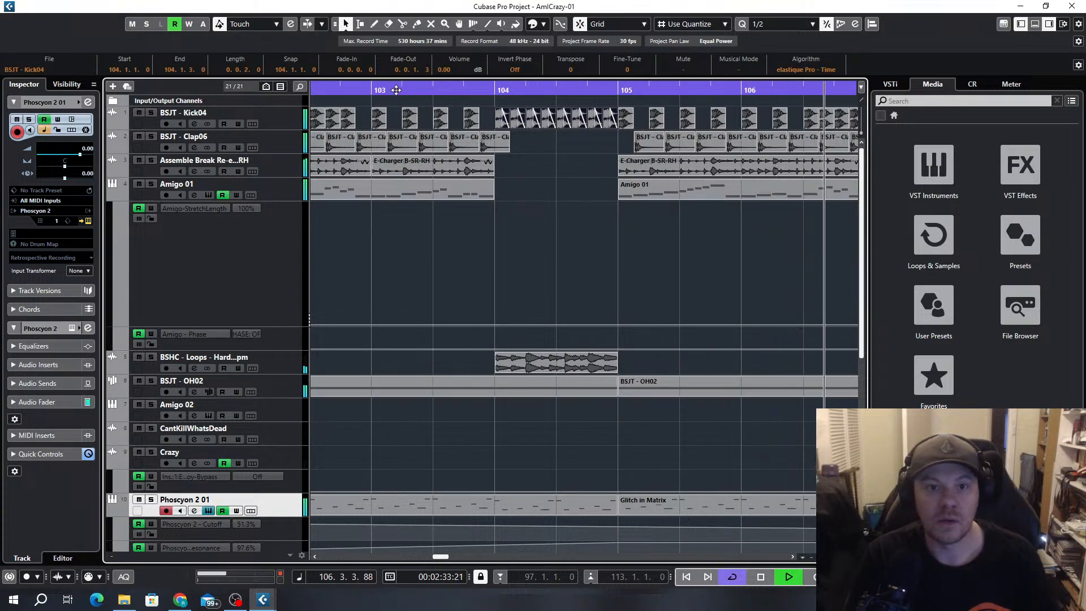
{"action": "left_click", "coordinate": [346, 89]}
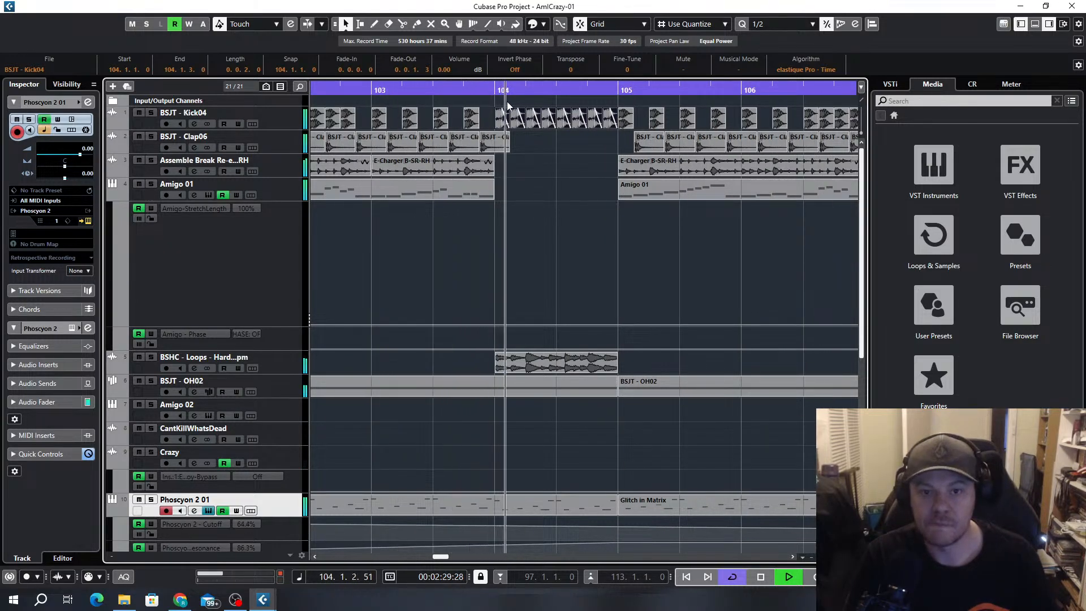
{"action": "key", "text": "space"}
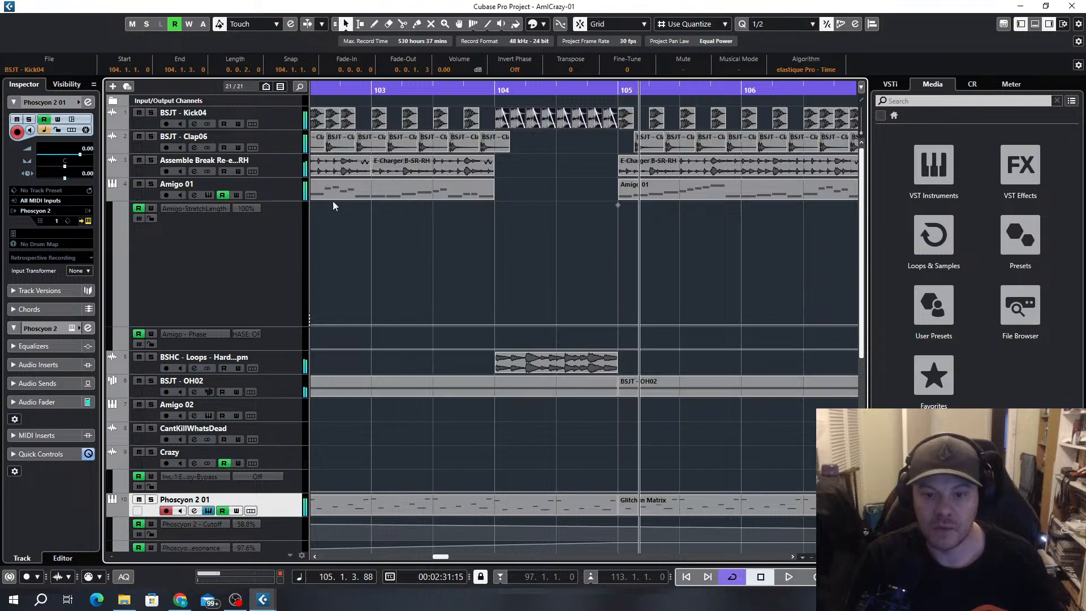
Time-stretch the BSHC - Loops clip at bar 104 to half a bar, duplicate it up to bar 105 and play from bar 103
{"action": "left_click", "coordinate": [346, 25]}
{"action": "left_click", "coordinate": [396, 63]}
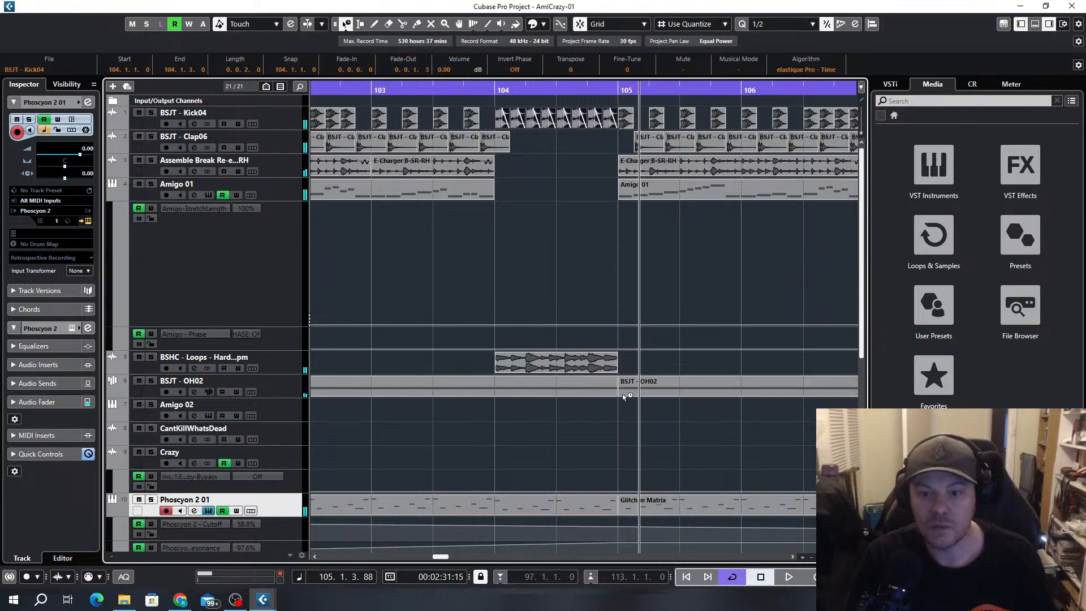
{"action": "left_click_drag", "start_coordinate": [615, 372], "coordinate": [555, 372]}
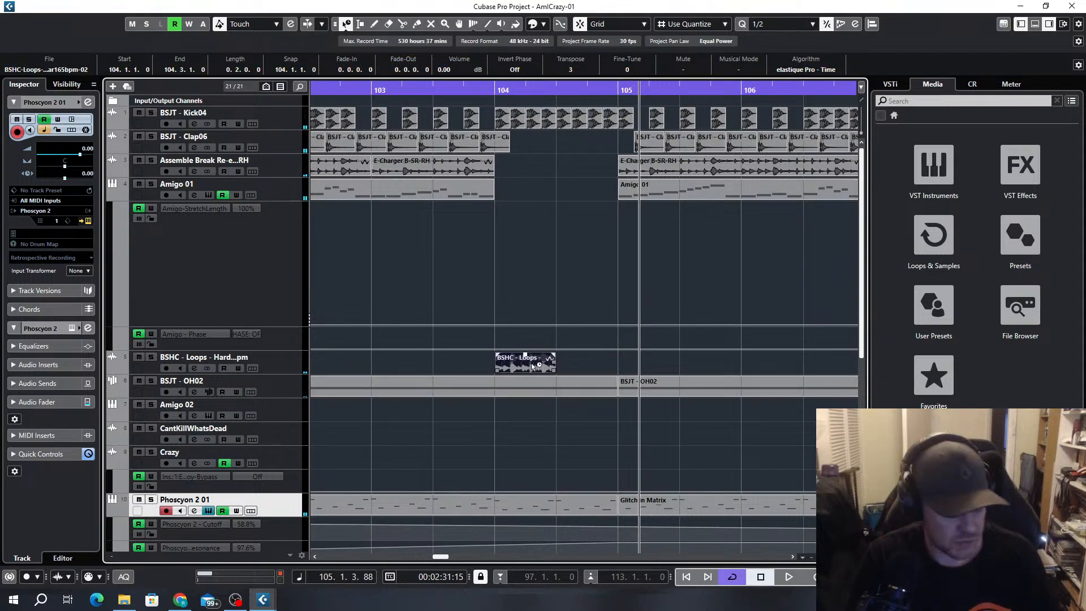
{"action": "key", "text": "ctrl+d"}
{"action": "left_click", "coordinate": [370, 89]}
{"action": "key", "text": "space"}
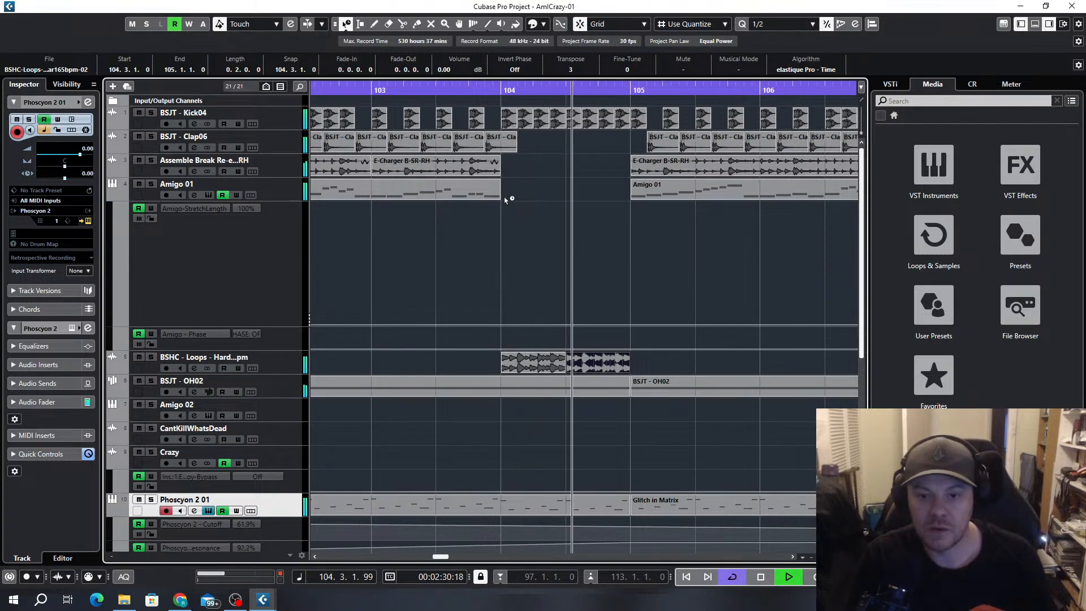
Delete both stretched BSHC - Loops clips in bar 104
{"action": "scroll", "coordinate": [609, 416], "scroll_direction": "down", "scroll_amount": 4}
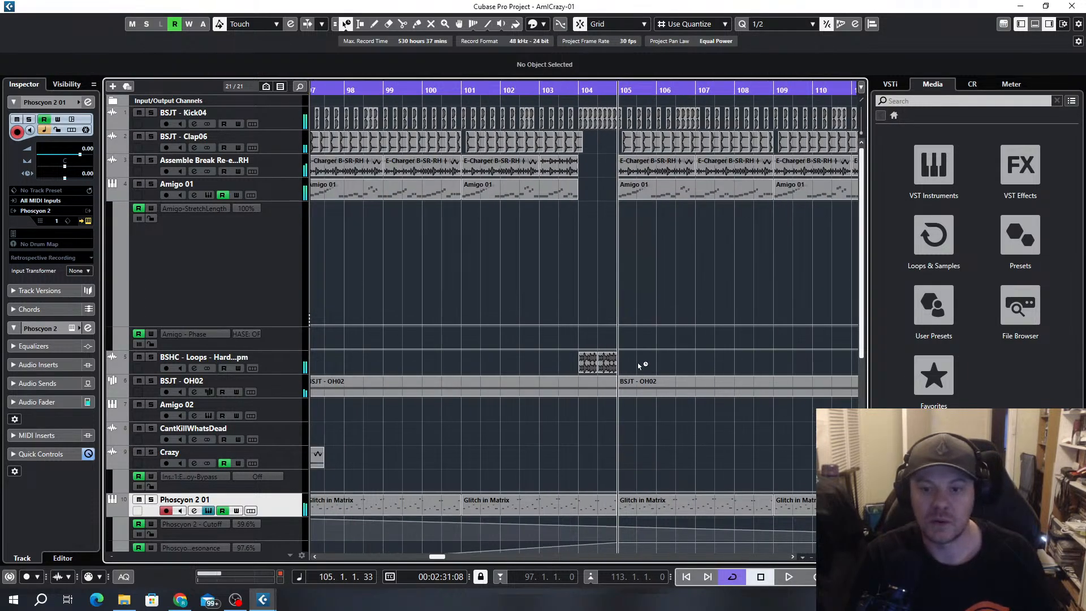
{"action": "left_click_drag", "start_coordinate": [643, 364], "coordinate": [565, 361]}
{"action": "key", "text": "Delete"}
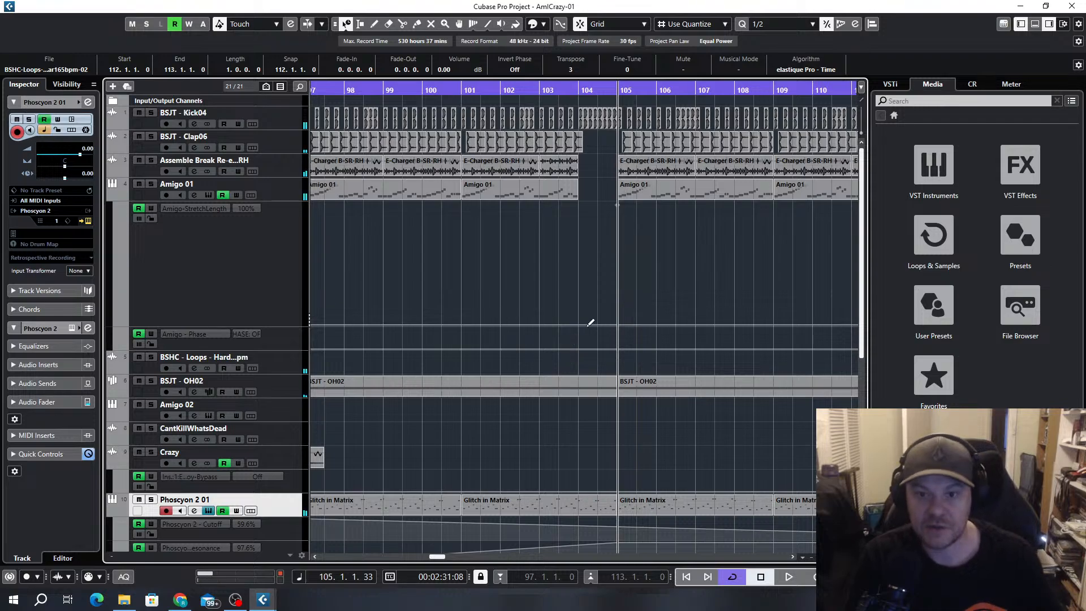
Extend the Amigo 01 clip back to bar 105 using normal sizing and open its notes in the Key Editor
{"action": "scroll", "coordinate": [590, 322], "scroll_direction": "up", "scroll_amount": 3}
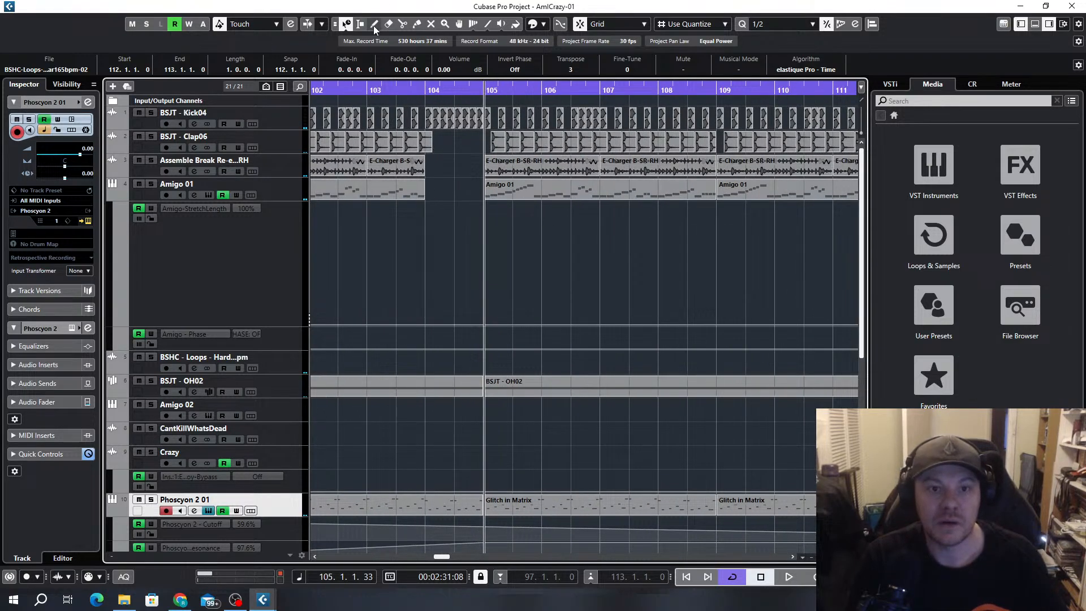
{"action": "left_click", "coordinate": [346, 25]}
{"action": "left_click_drag", "start_coordinate": [422, 197], "coordinate": [484, 198]}
{"action": "double_click", "coordinate": [429, 192]}
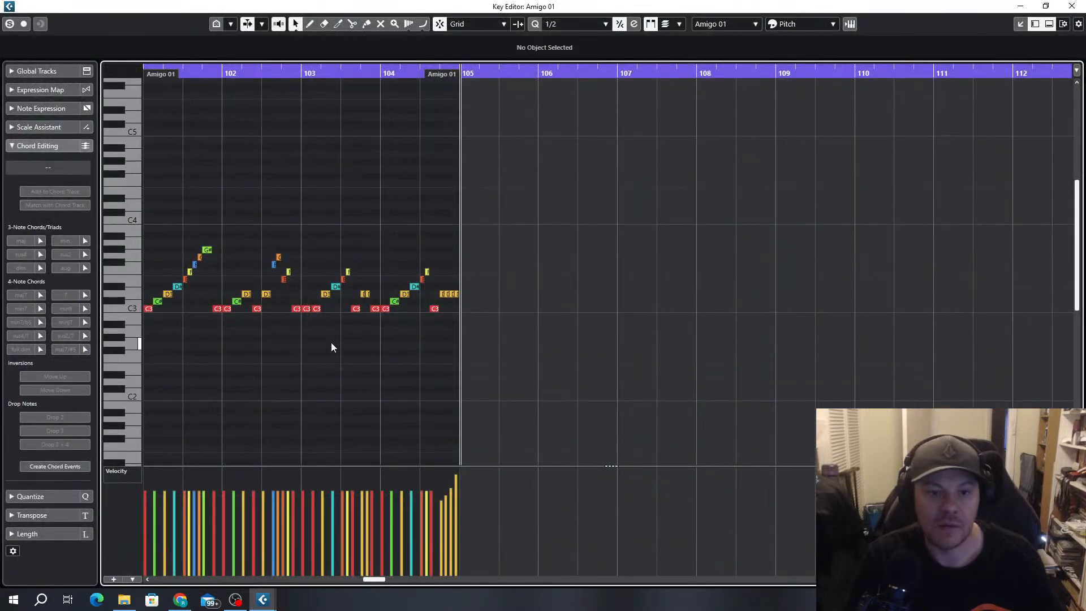
{"action": "scroll", "coordinate": [336, 338], "scroll_direction": "up", "scroll_amount": 3}
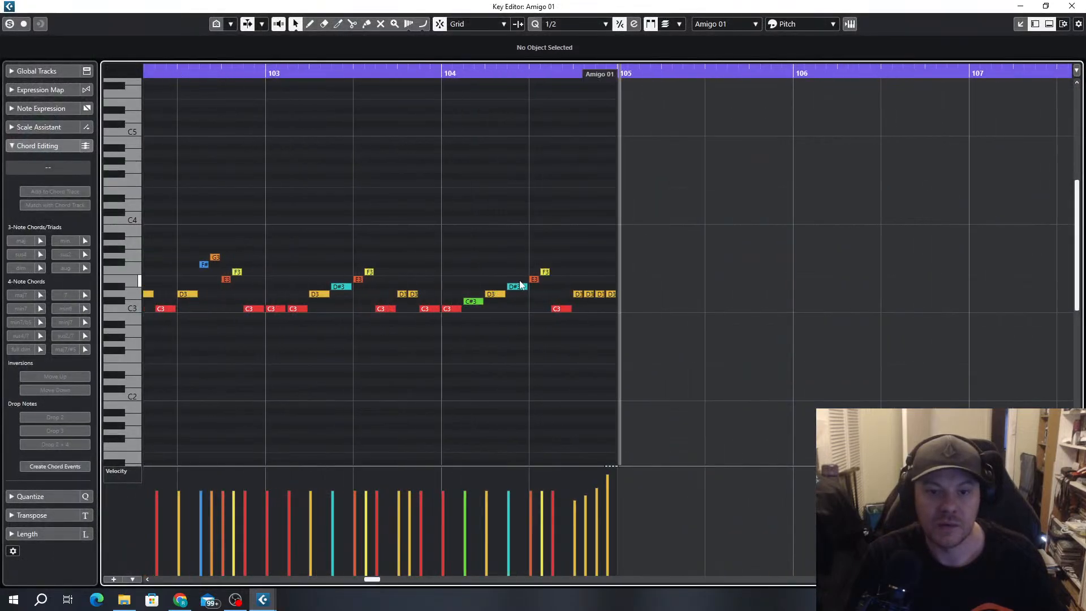
Replace the C3 and C#3 notes at the start of bar 104 with two copied D3 notes on a 1/16 grid
{"action": "left_click", "coordinate": [453, 308]}
{"action": "scroll", "coordinate": [469, 317], "scroll_direction": "up", "scroll_amount": 3}
{"action": "left_click", "coordinate": [486, 303]}
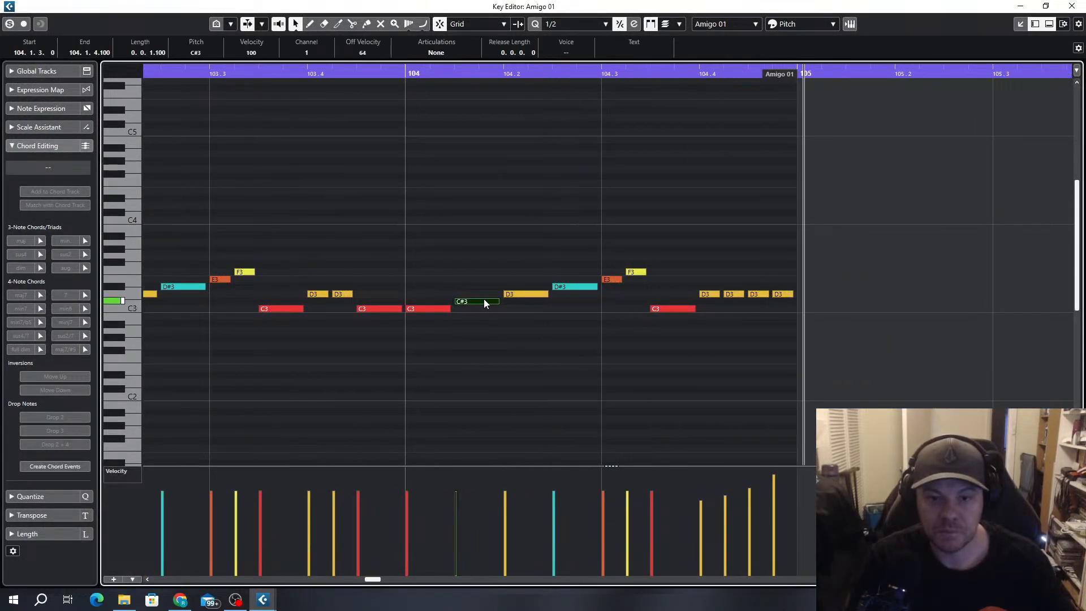
{"action": "left_click", "coordinate": [521, 293]}
{"action": "key", "text": "alt+5"}
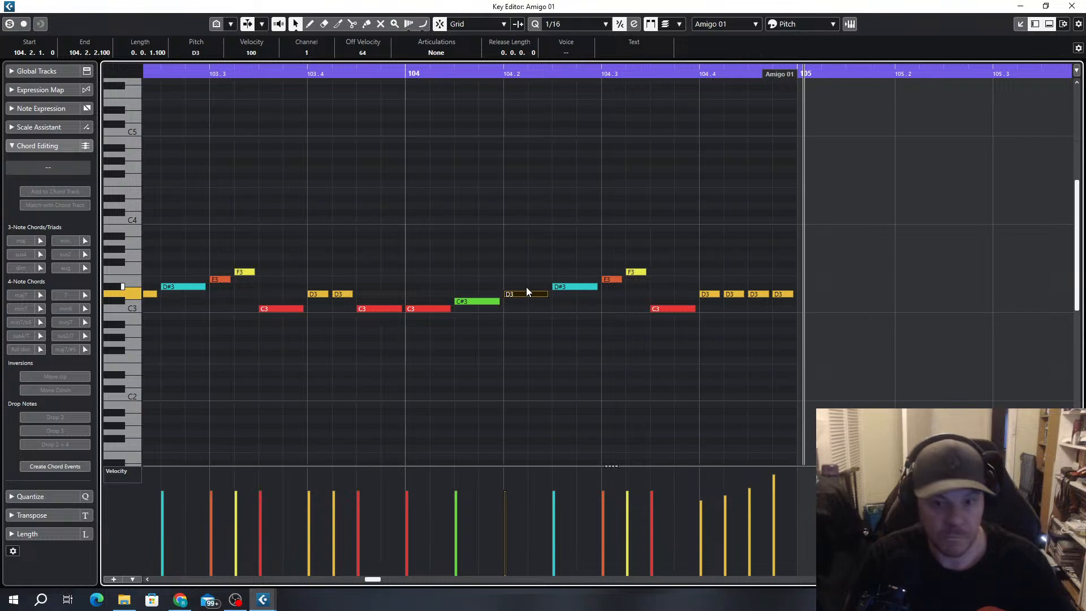
{"action": "left_click_drag", "start_coordinate": [484, 291], "coordinate": [436, 323]}
{"action": "key", "text": "Delete"}
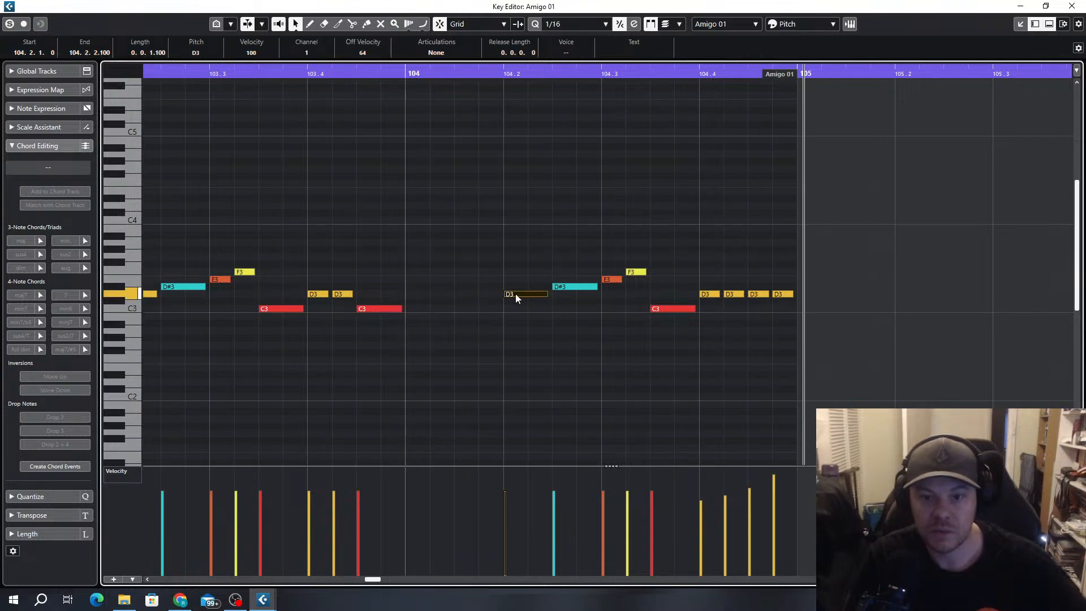
{"action": "left_click_drag", "start_coordinate": [515, 294], "coordinate": [468, 295]}
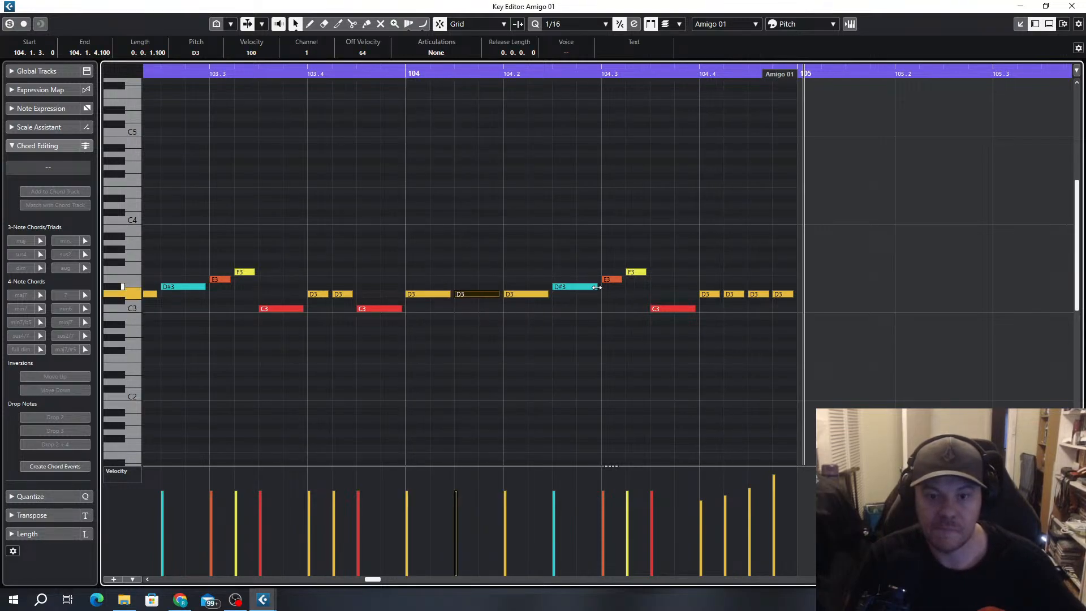
Replace the D#3, E3, F3 and C3 notes between 104.2.3 and 104.4 with three copied D3 notes and play the result
{"action": "left_click_drag", "start_coordinate": [572, 248], "coordinate": [683, 335]}
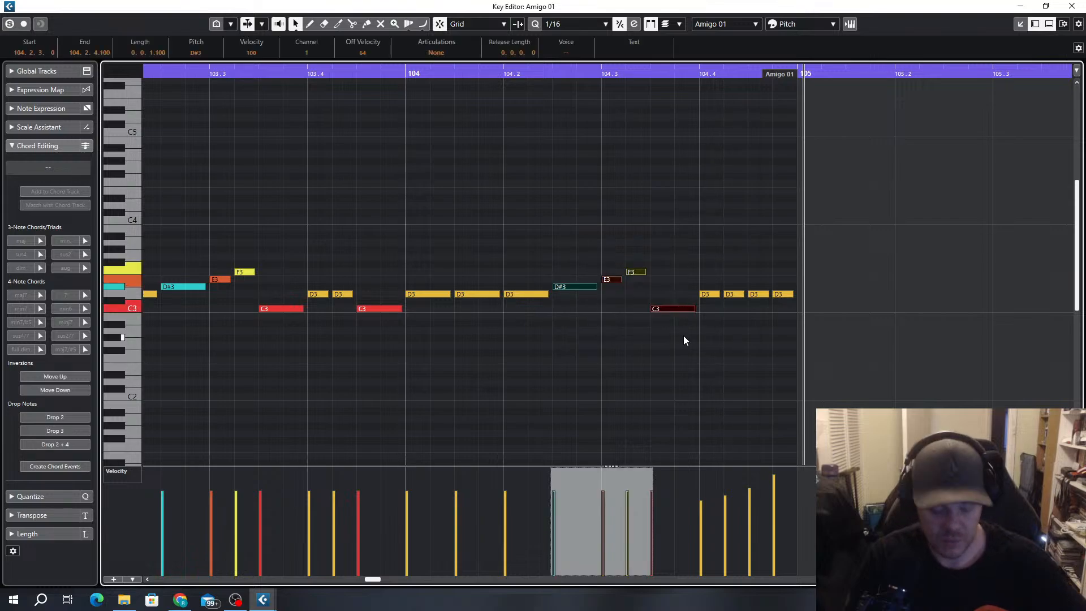
{"action": "key", "text": "Delete"}
{"action": "left_click_drag", "start_coordinate": [595, 264], "coordinate": [566, 290]}
{"action": "key", "text": "Down"}
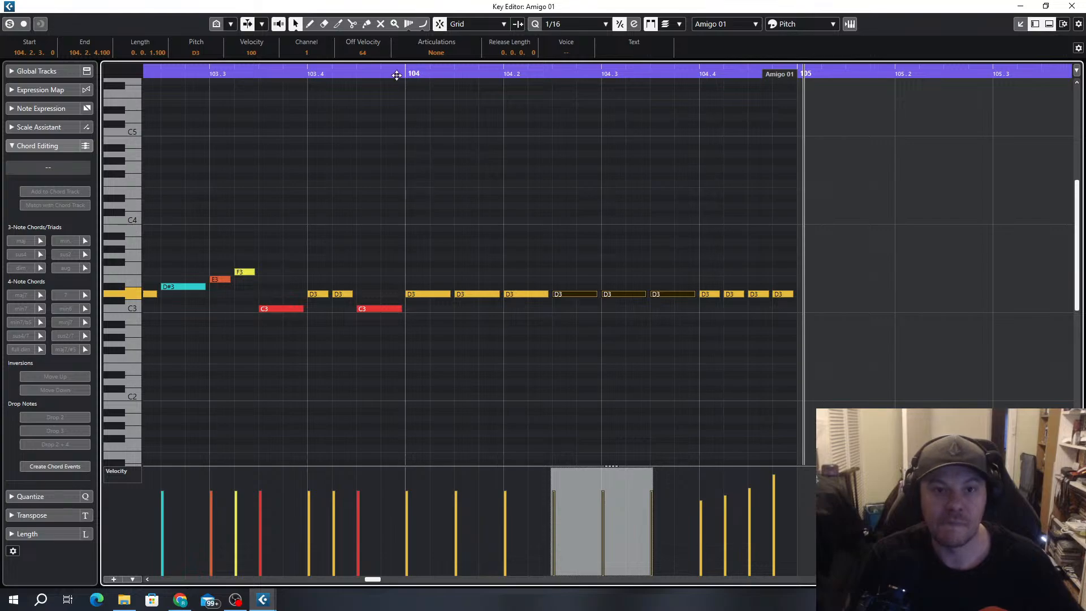
{"action": "left_click_drag", "start_coordinate": [397, 75], "coordinate": [406, 80]}
{"action": "key", "text": "space"}
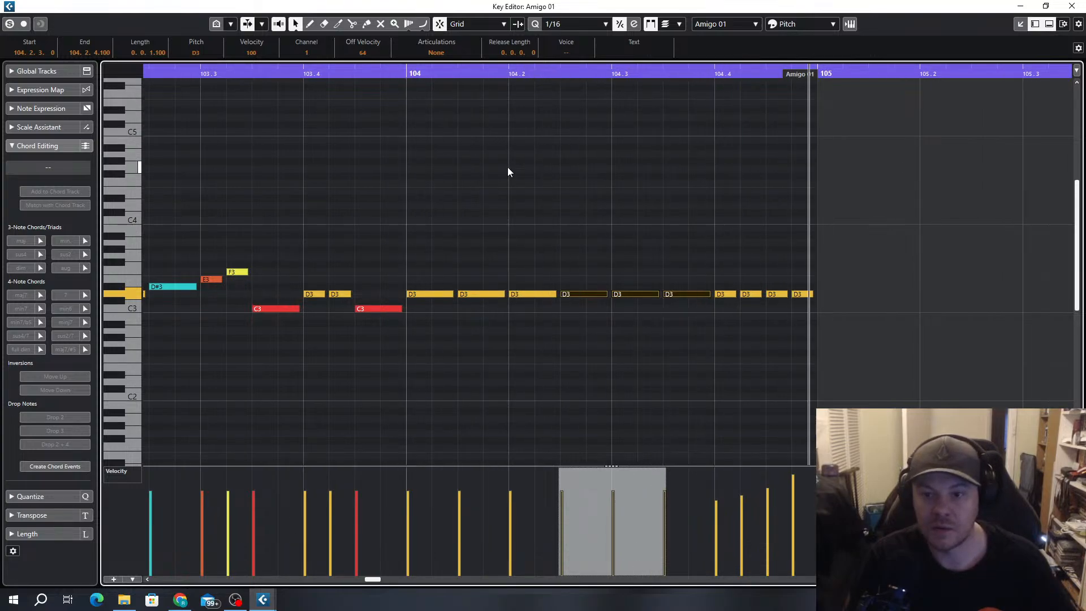
Return to the arrangement and record Amigo 01 pitch automation rising to +24 through bar 104 while playing from 103.4.3
{"action": "left_click", "coordinate": [1081, 3]}
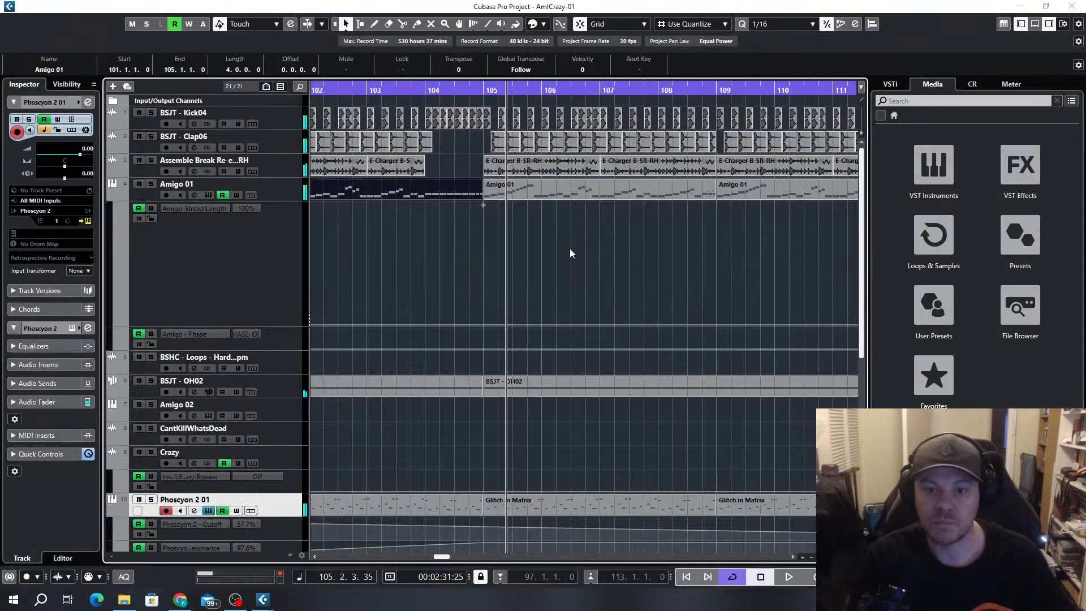
{"action": "left_click", "coordinate": [417, 86]}
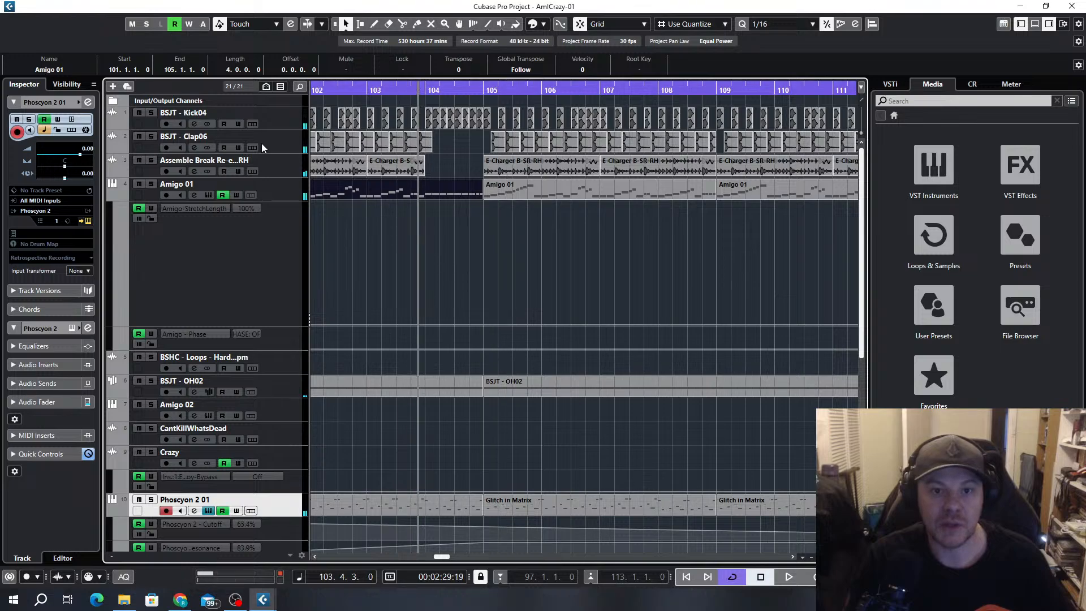
{"action": "left_click", "coordinate": [209, 194]}
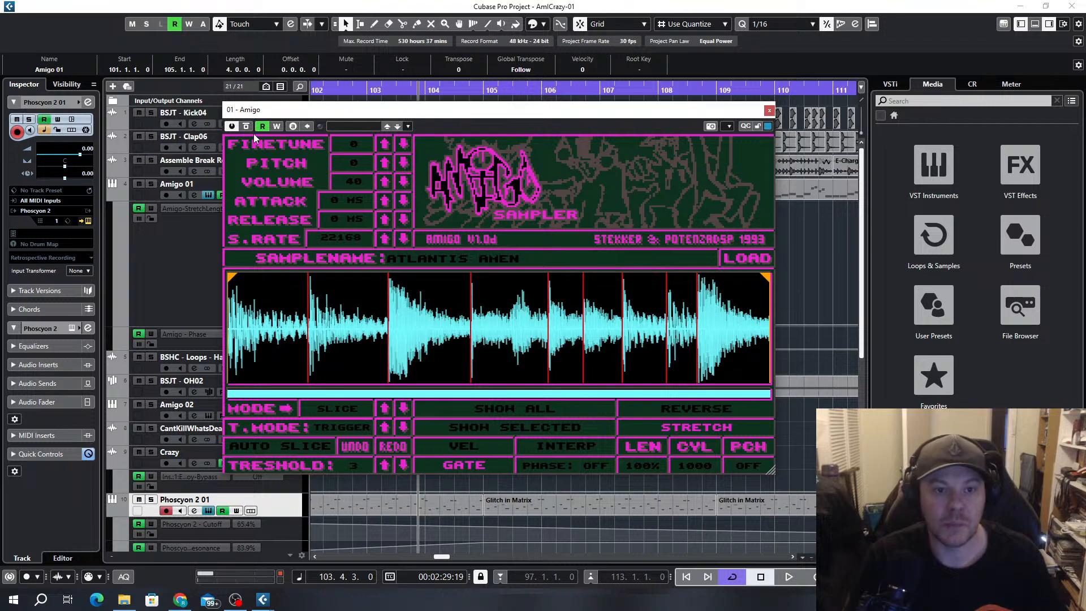
{"action": "left_click", "coordinate": [277, 127]}
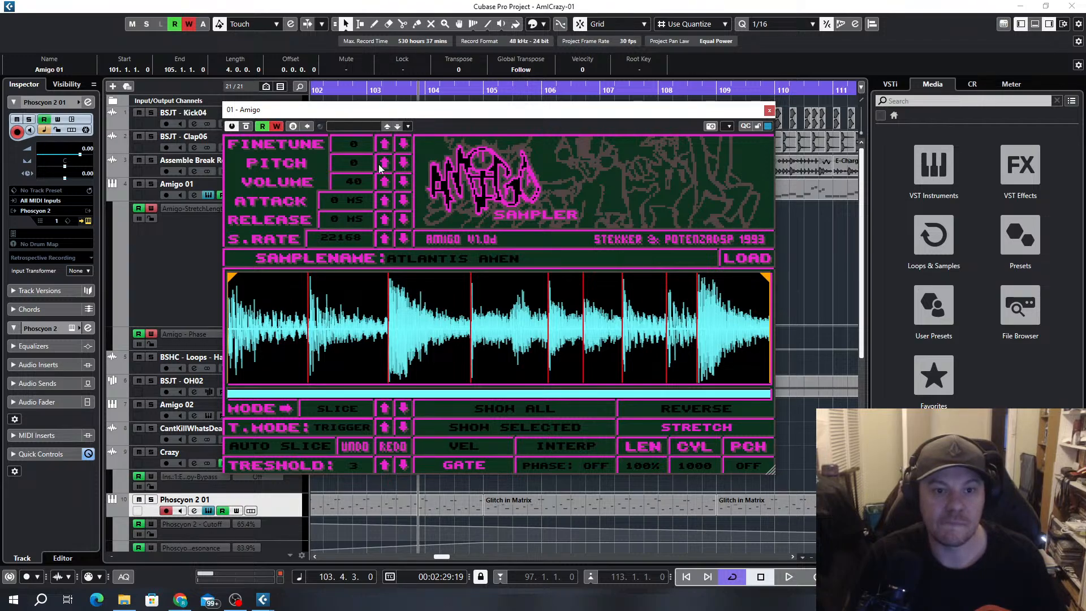
{"action": "key", "text": "space"}
{"action": "left_click_drag", "start_coordinate": [361, 161], "coordinate": [356, 100]}
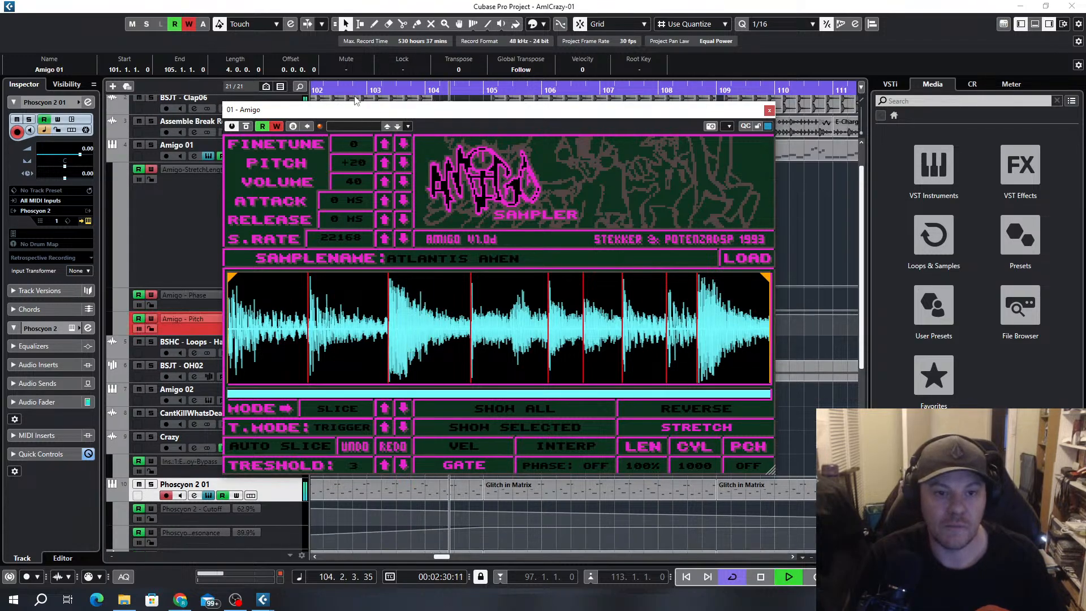
{"action": "key", "text": "space"}
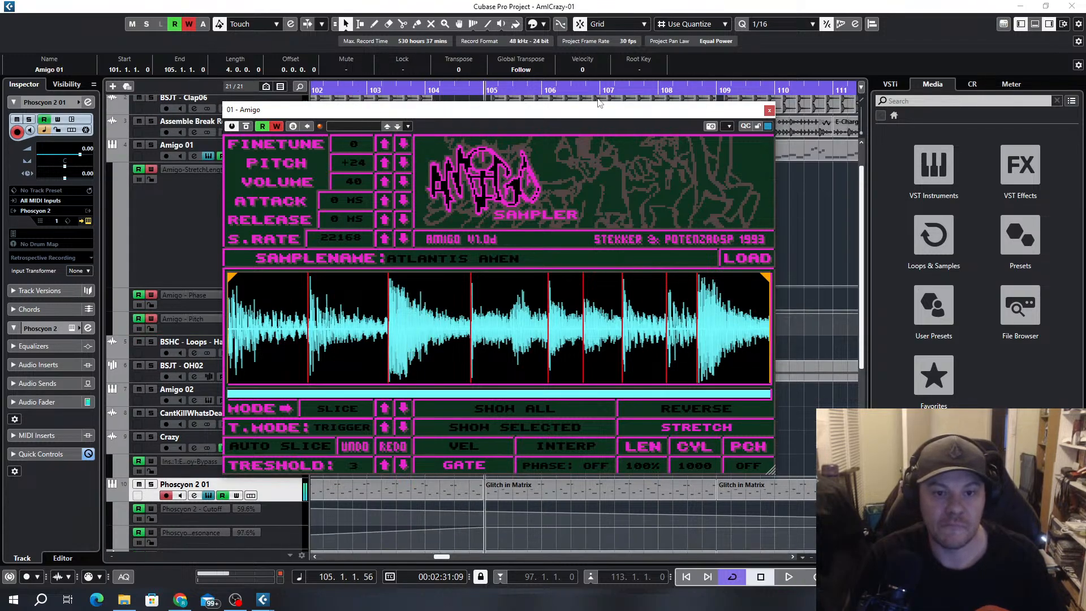
{"action": "left_click", "coordinate": [770, 110]}
{"action": "scroll", "coordinate": [413, 277], "scroll_direction": "up", "scroll_amount": 2}
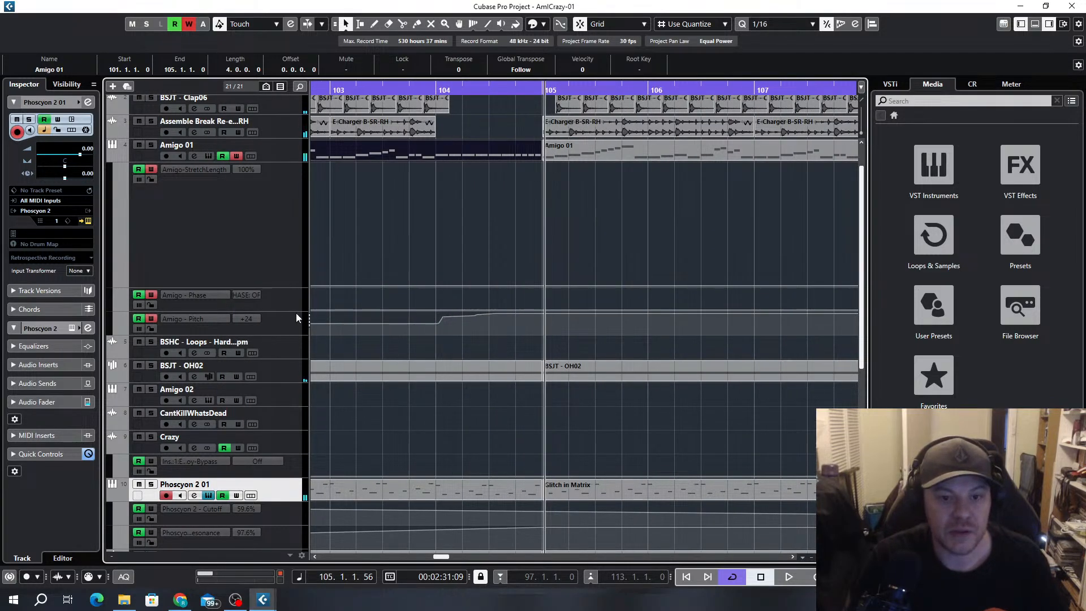
Turn off automation writing for Amigo 01 and delete the recorded pitch points in bar 104
{"action": "left_click", "coordinate": [438, 325]}
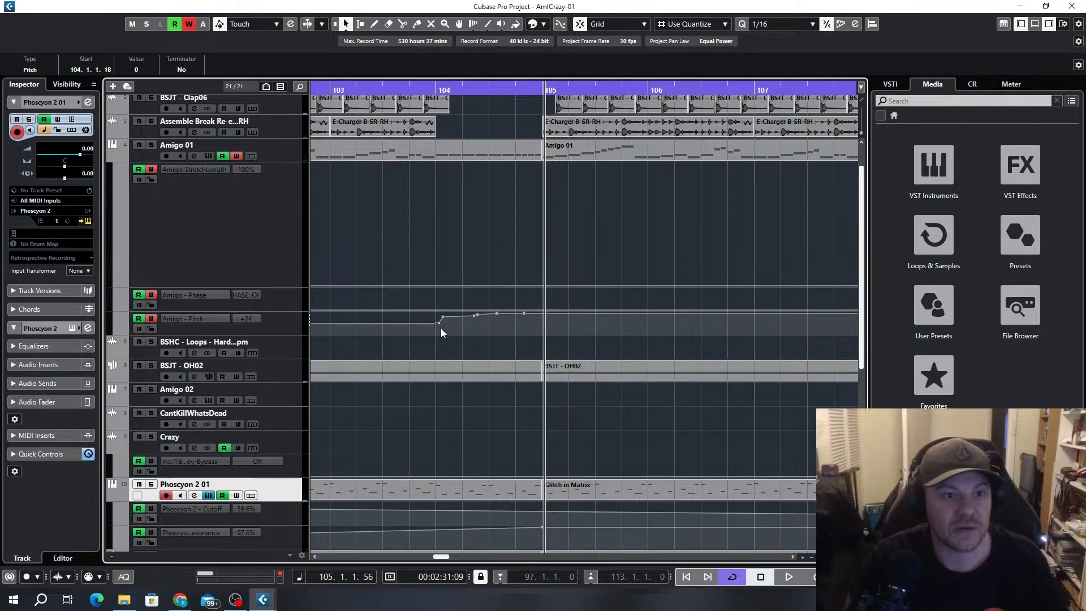
{"action": "scroll", "coordinate": [441, 331], "scroll_direction": "up", "scroll_amount": 2}
{"action": "left_click", "coordinate": [369, 89]}
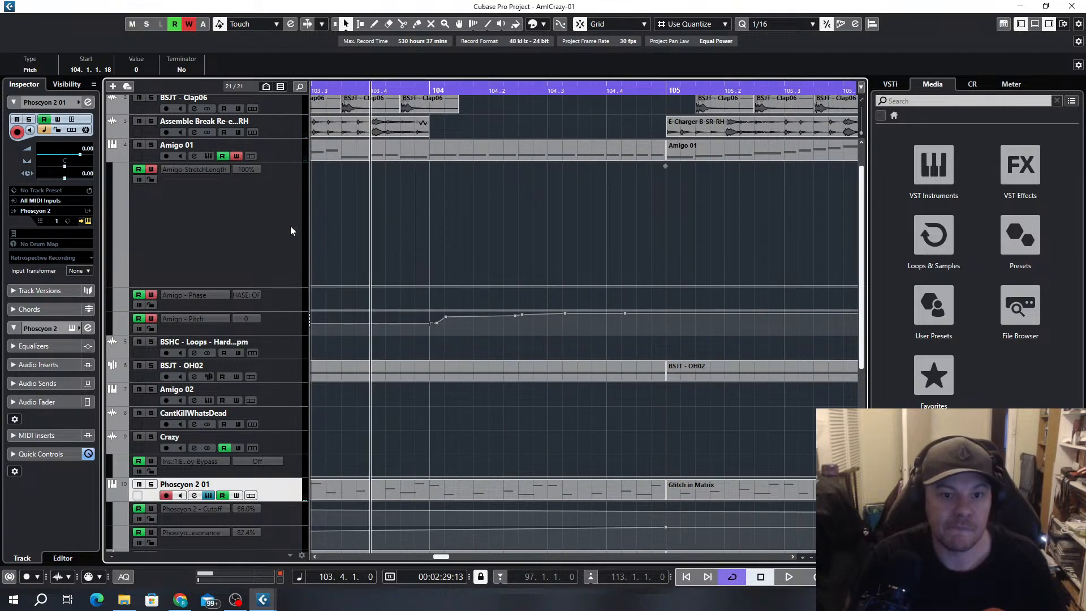
{"action": "left_click", "coordinate": [236, 155]}
{"action": "left_click", "coordinate": [210, 156]}
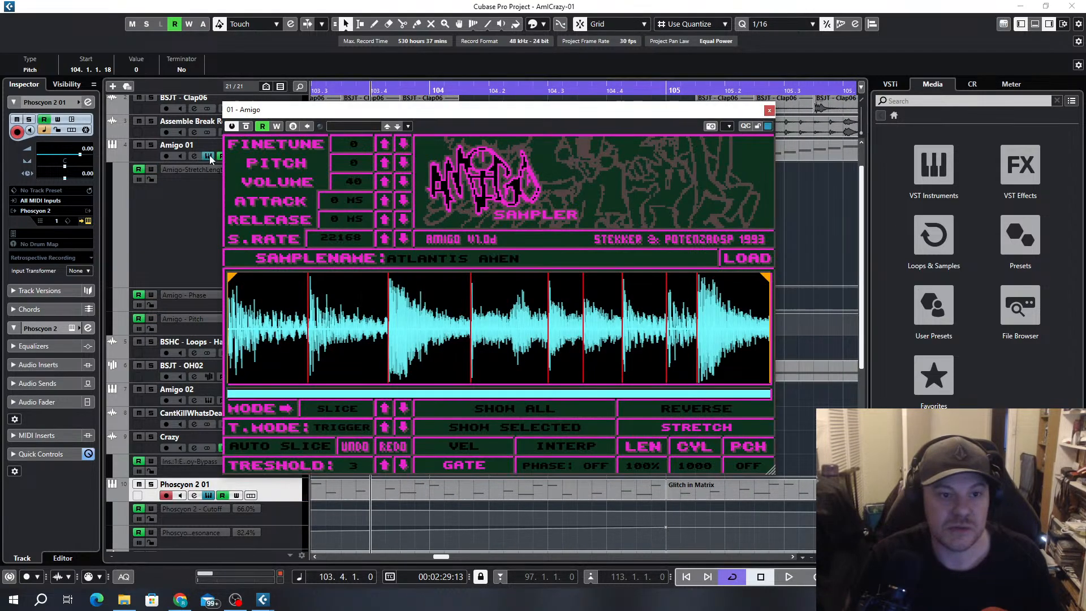
{"action": "left_click", "coordinate": [769, 111]}
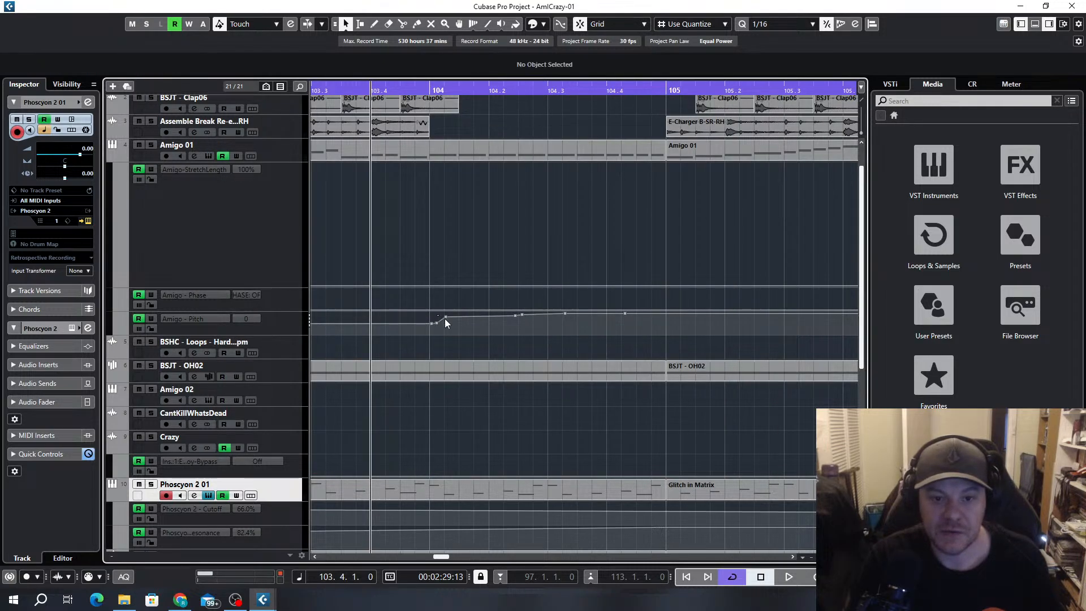
{"action": "left_click_drag", "start_coordinate": [637, 327], "coordinate": [639, 327]}
{"action": "key", "text": "Delete"}
{"action": "key", "text": "Delete"}
{"action": "key", "text": "Delete"}
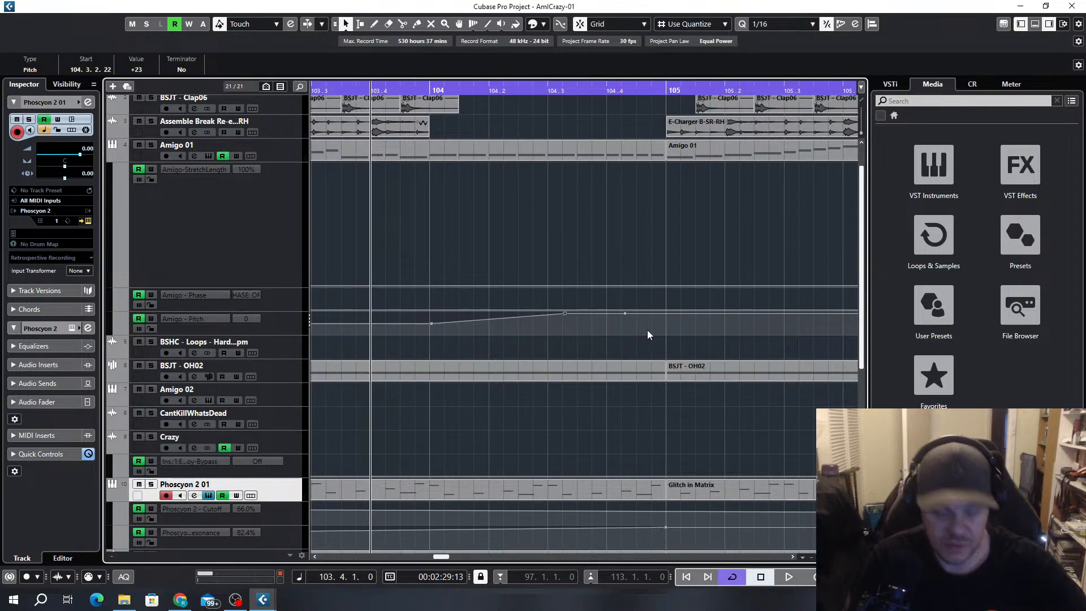
Draw Amigo 01 pitch automation from 0 at bar 104 to +6 at 104.4, dropping to 0 at bar 105, and play it
{"action": "left_click", "coordinate": [432, 325]}
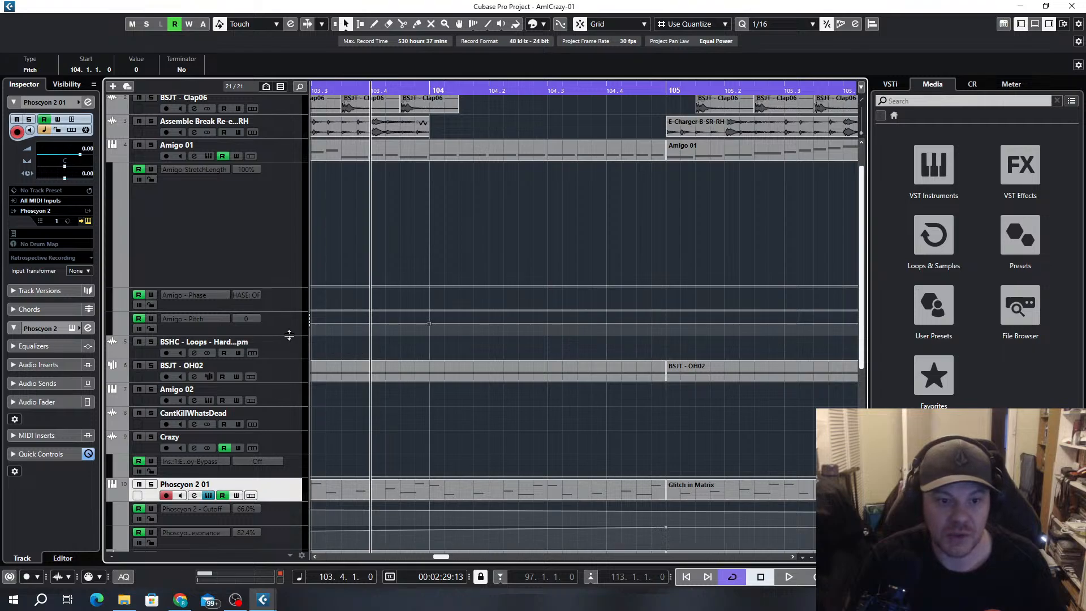
{"action": "left_click_drag", "start_coordinate": [289, 335], "coordinate": [289, 493]}
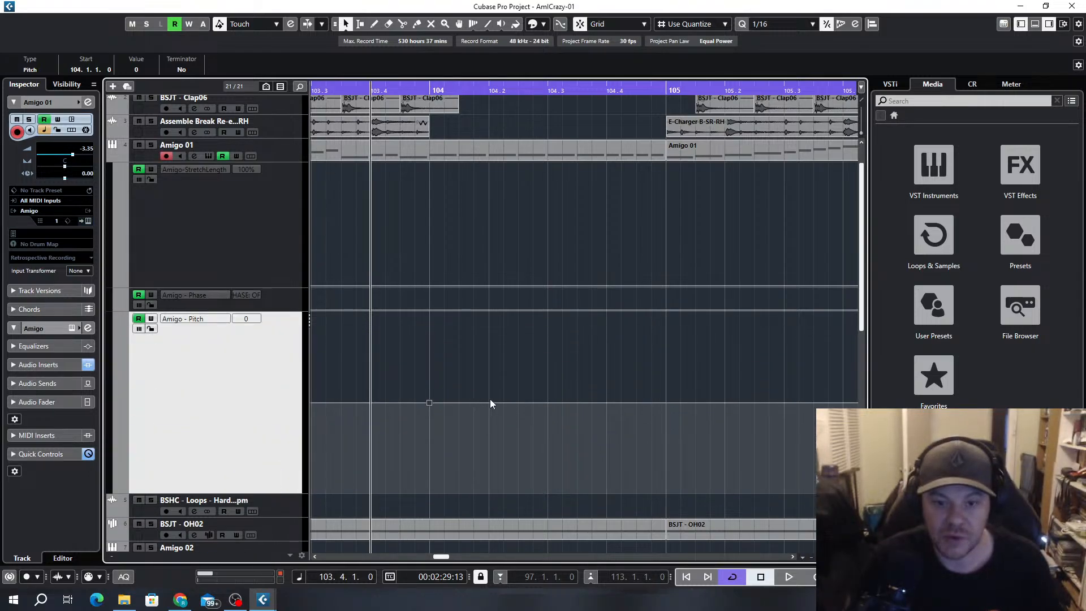
{"action": "left_click_drag", "start_coordinate": [490, 399], "coordinate": [605, 385]}
{"action": "key", "text": "space"}
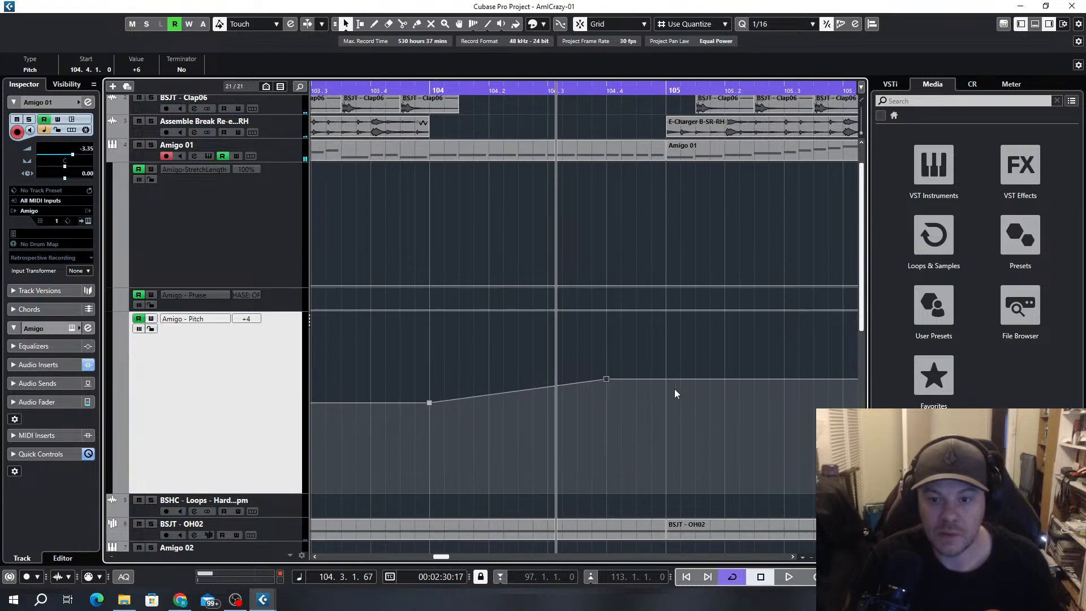
{"action": "left_click_drag", "start_coordinate": [678, 380], "coordinate": [669, 399]}
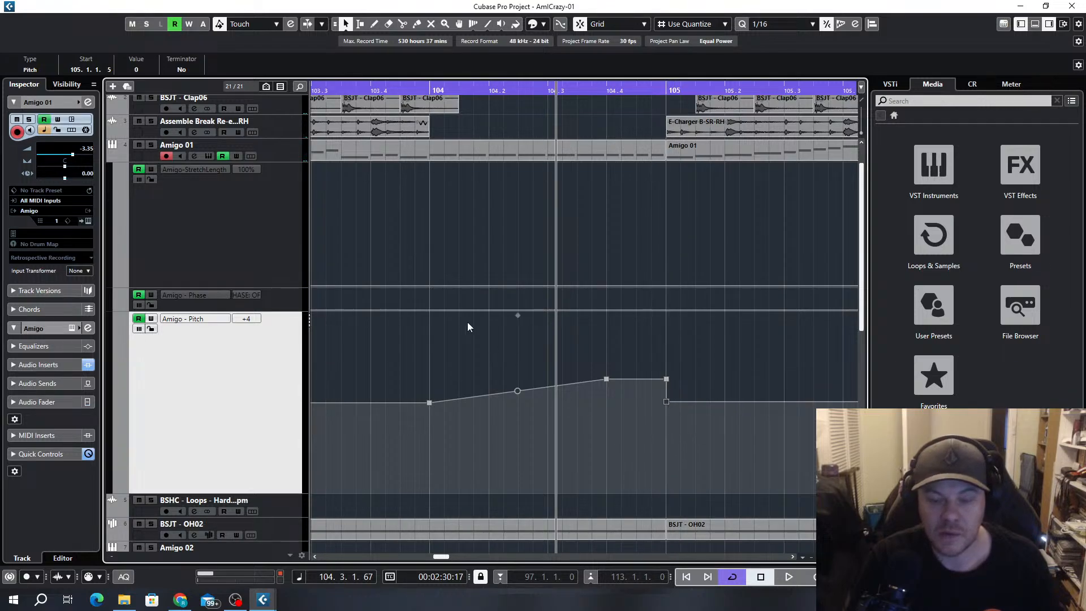
{"action": "key", "text": "space"}
{"action": "key", "text": "space"}
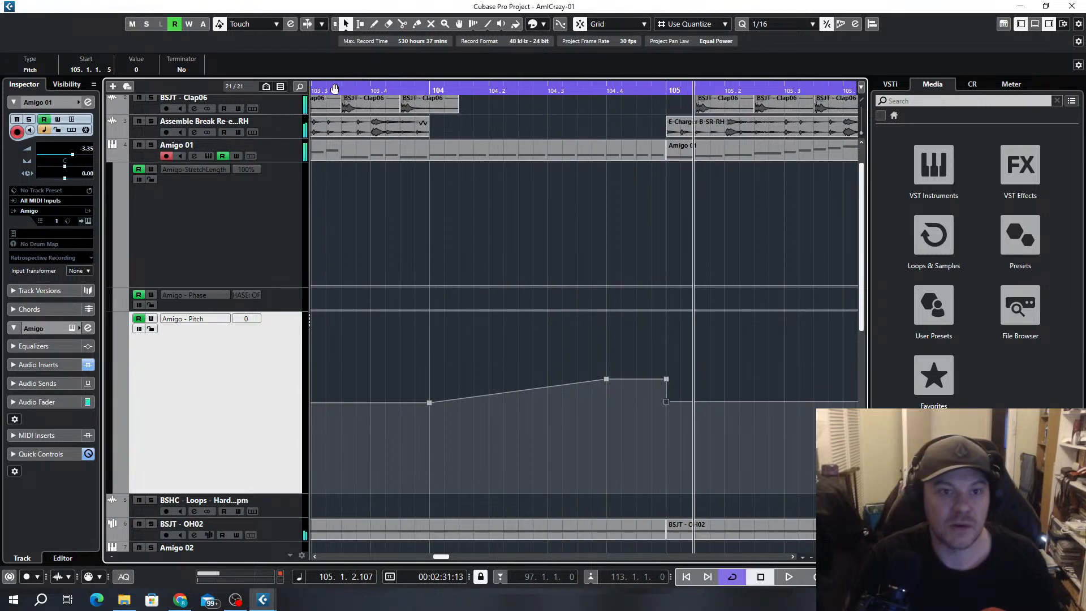
{"action": "left_click", "coordinate": [335, 89]}
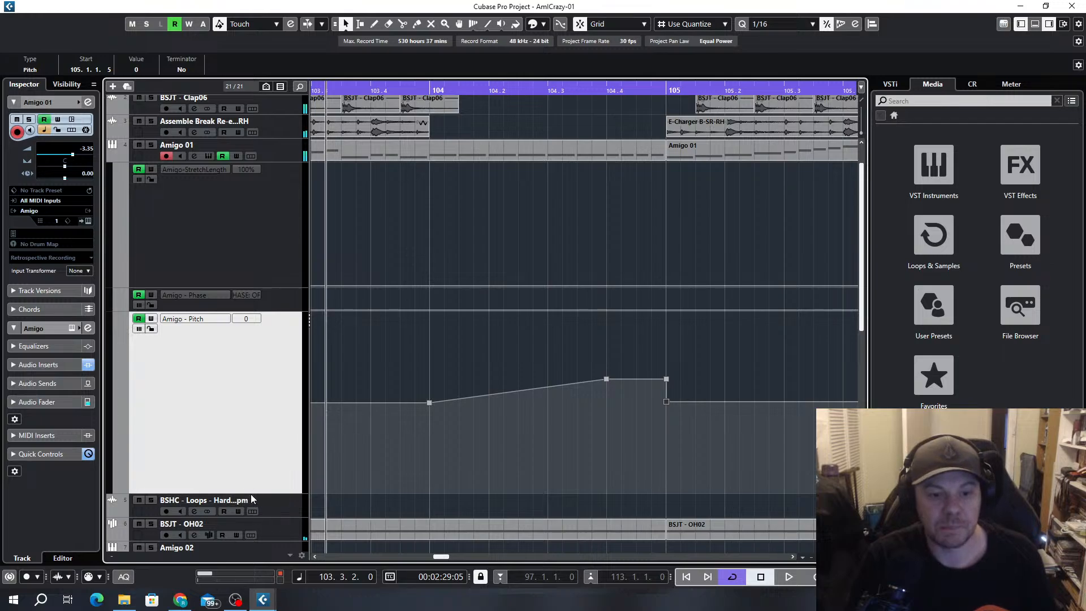
Reduce the heights of the Amigo - Pitch and Amigo-StretchLength automation lanes
{"action": "left_click_drag", "start_coordinate": [250, 494], "coordinate": [243, 335]}
{"action": "scroll", "coordinate": [711, 246], "scroll_direction": "down", "scroll_amount": 5, "text": "ctrl"}
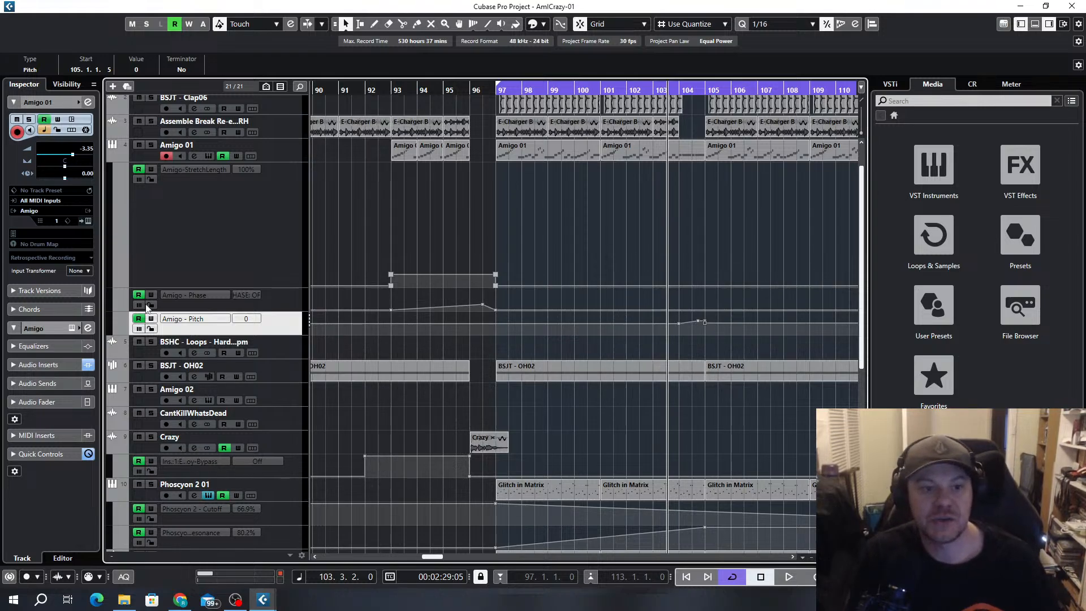
{"action": "left_click_drag", "start_coordinate": [268, 288], "coordinate": [256, 186]}
{"action": "scroll", "coordinate": [692, 191], "scroll_direction": "up", "scroll_amount": 1}
{"action": "scroll", "coordinate": [692, 193], "scroll_direction": "down", "scroll_amount": 2}
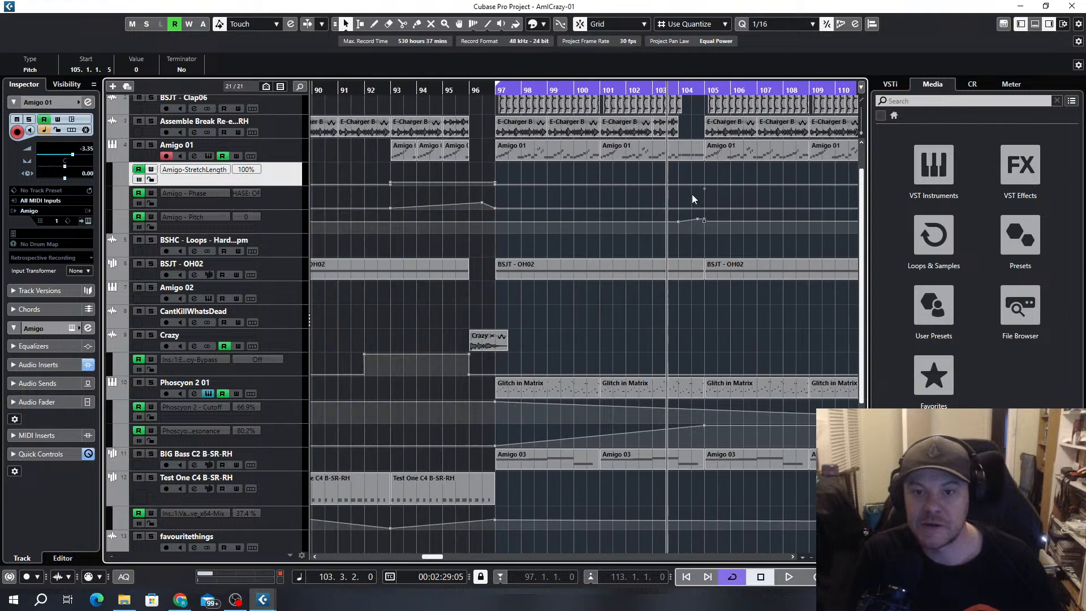
{"action": "scroll", "coordinate": [691, 172], "scroll_direction": "up", "scroll_amount": 1}
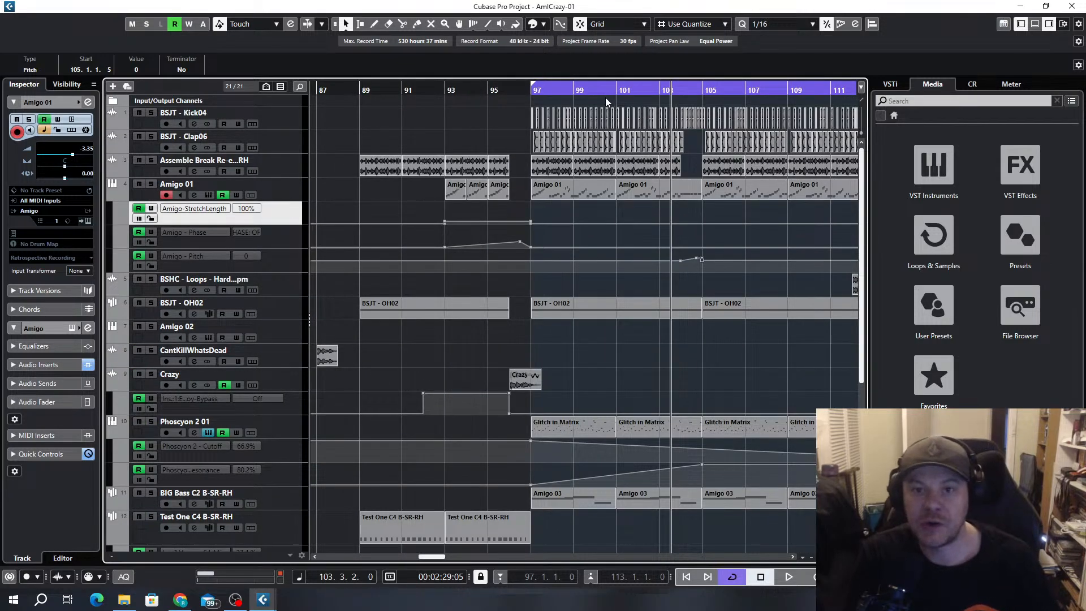
Play from bar 97 and shorten the BIG Bass track's Amigo 03 clip at bar 101 to end at bar 104
{"action": "key", "text": "space"}
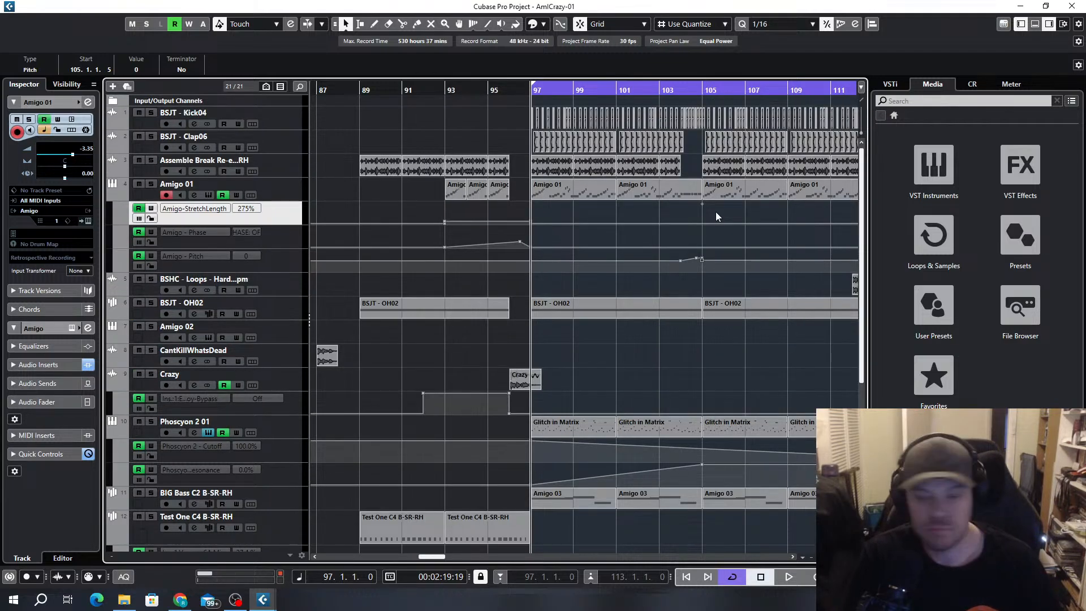
{"action": "key", "text": "space"}
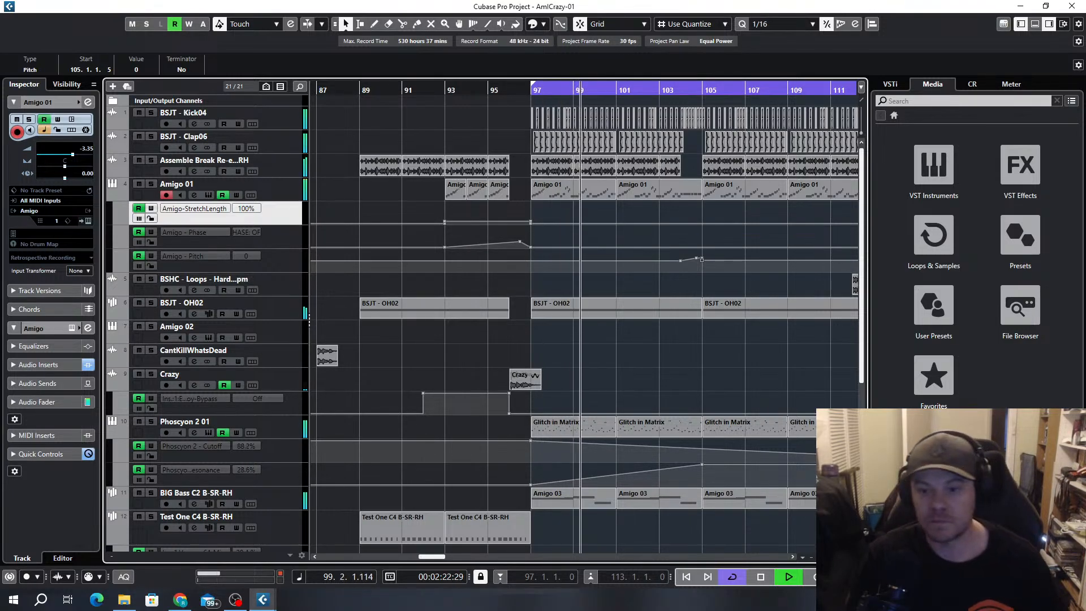
{"action": "scroll", "coordinate": [706, 298], "scroll_direction": "up", "scroll_amount": 4}
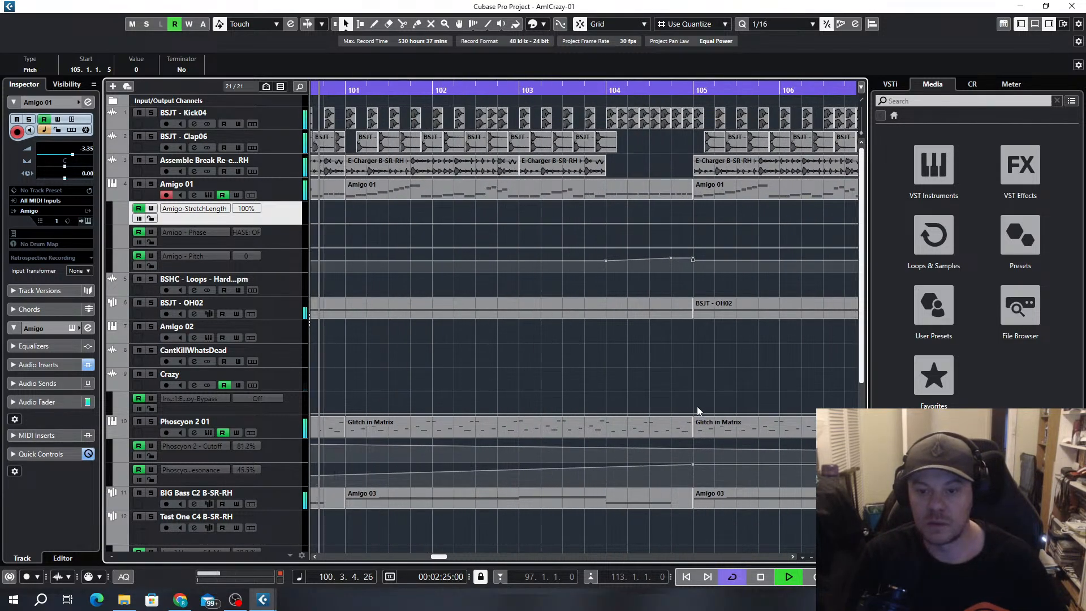
{"action": "left_click_drag", "start_coordinate": [692, 501], "coordinate": [605, 502]}
{"action": "scroll", "coordinate": [633, 487], "scroll_direction": "down", "scroll_amount": 4}
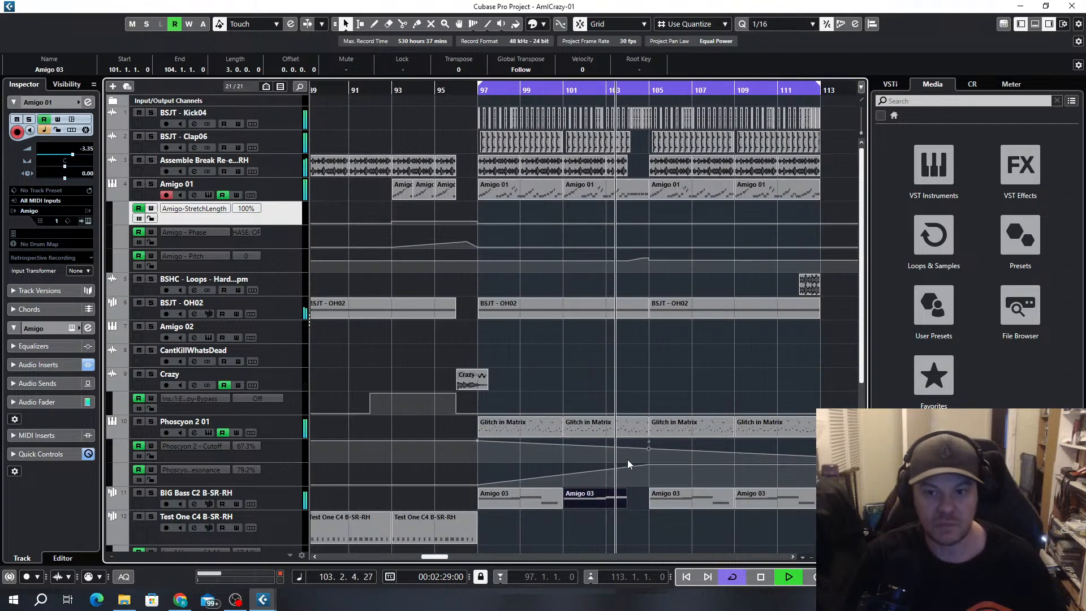
Shorten the BSJT - OH02 clip that starts at bar 97 to end at bar 104
{"action": "scroll", "coordinate": [650, 348], "scroll_direction": "up", "scroll_amount": 4}
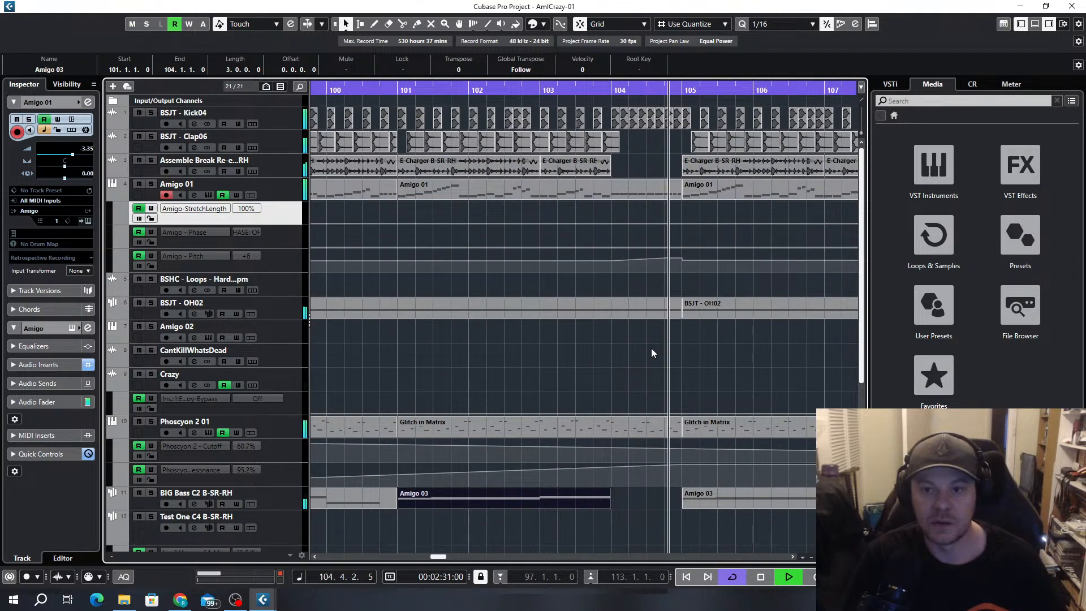
{"action": "left_click", "coordinate": [657, 313]}
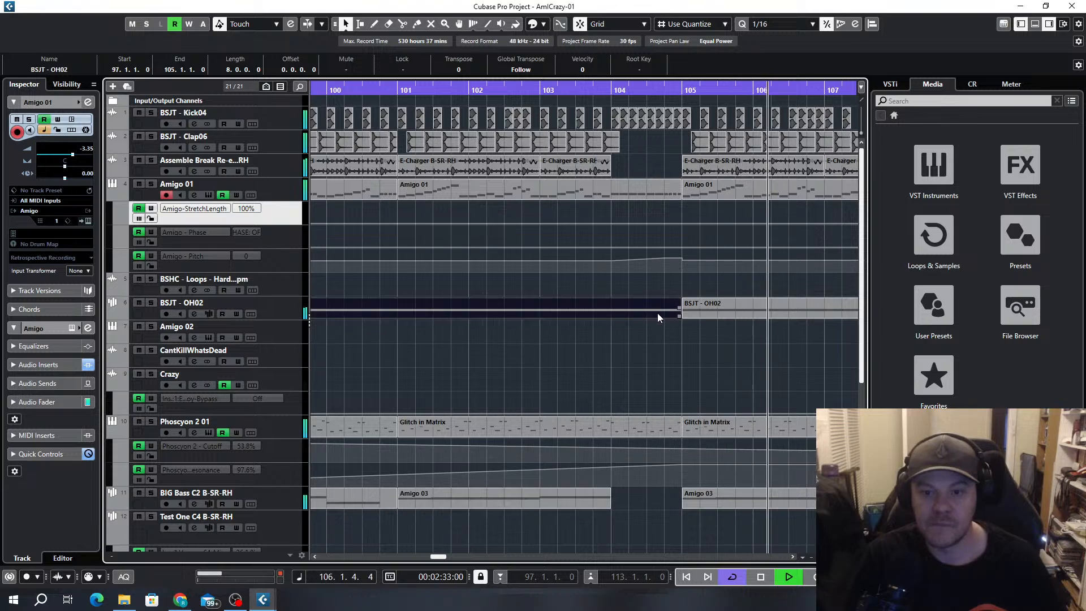
{"action": "left_click_drag", "start_coordinate": [679, 310], "coordinate": [609, 311]}
{"action": "scroll", "coordinate": [639, 355], "scroll_direction": "down", "scroll_amount": 5}
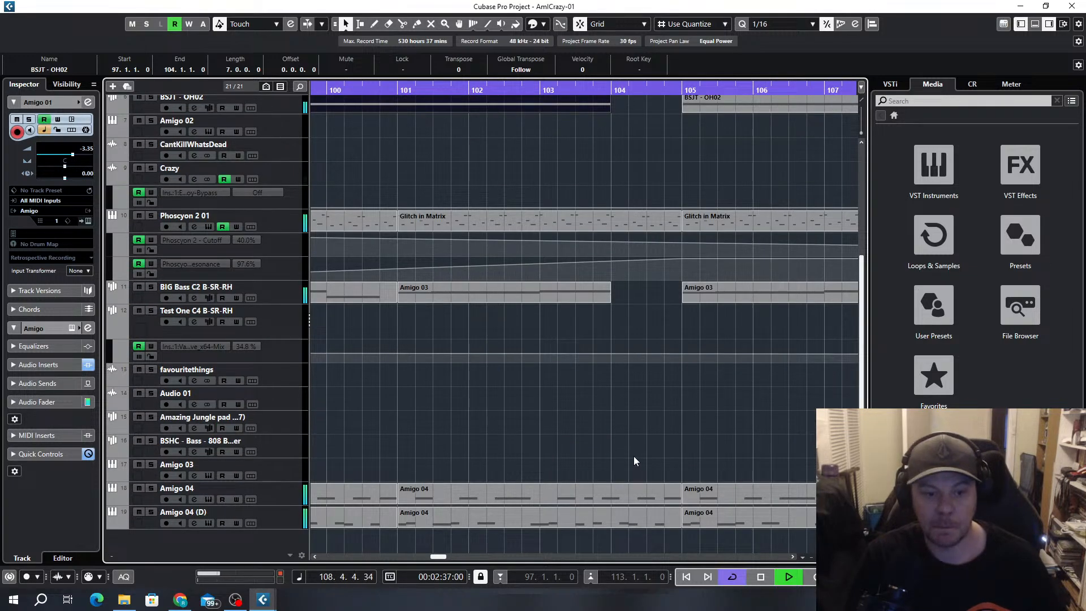
Shorten the Amigo 04 and Amigo 04 (D) clips that start at bar 101 to end at bar 104
{"action": "left_click_drag", "start_coordinate": [633, 456], "coordinate": [611, 525]}
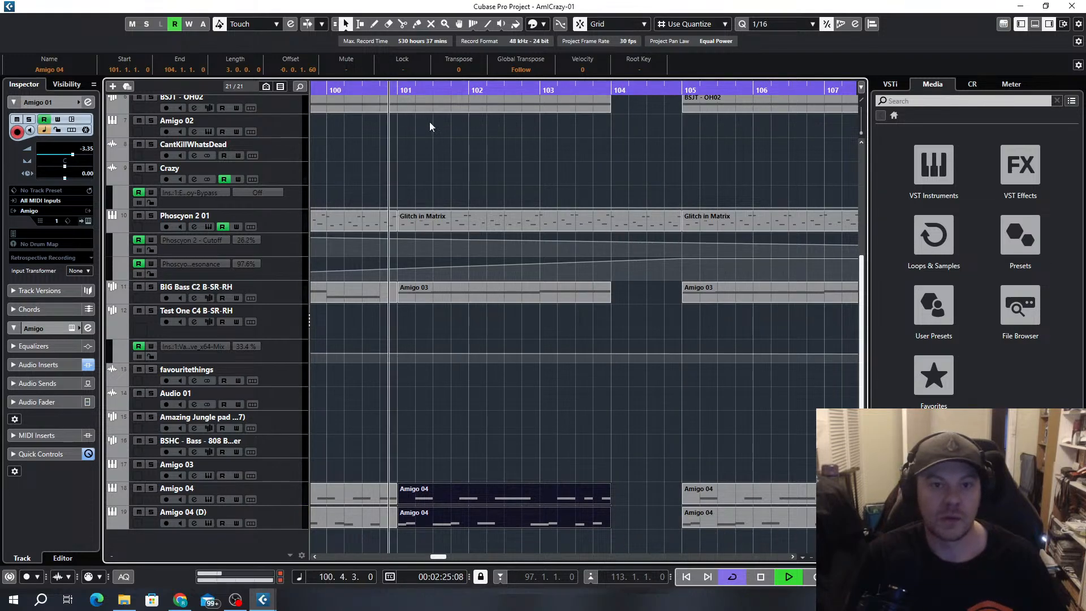
{"action": "scroll", "coordinate": [594, 385], "scroll_direction": "down", "scroll_amount": 3, "text": "ctrl"}
{"action": "scroll", "coordinate": [614, 399], "scroll_direction": "up", "scroll_amount": 4}
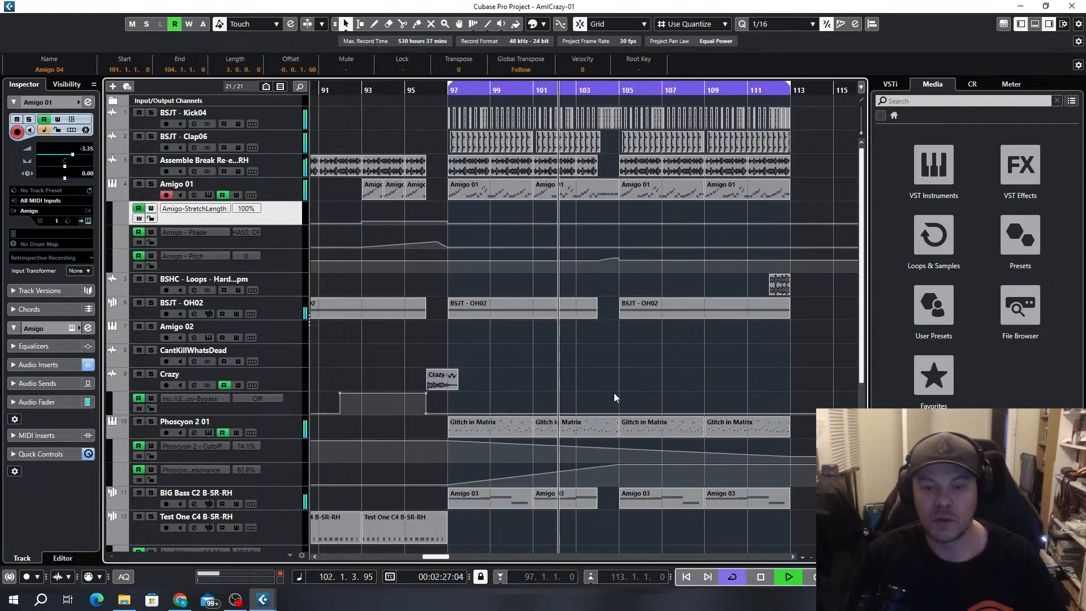
Split the Amigo 01 track's clip at bar 104 and return to the selection tool
{"action": "scroll", "coordinate": [612, 353], "scroll_direction": "up", "scroll_amount": 3, "text": "ctrl"}
{"action": "scroll", "coordinate": [603, 365], "scroll_direction": "up", "scroll_amount": 2, "text": "ctrl"}
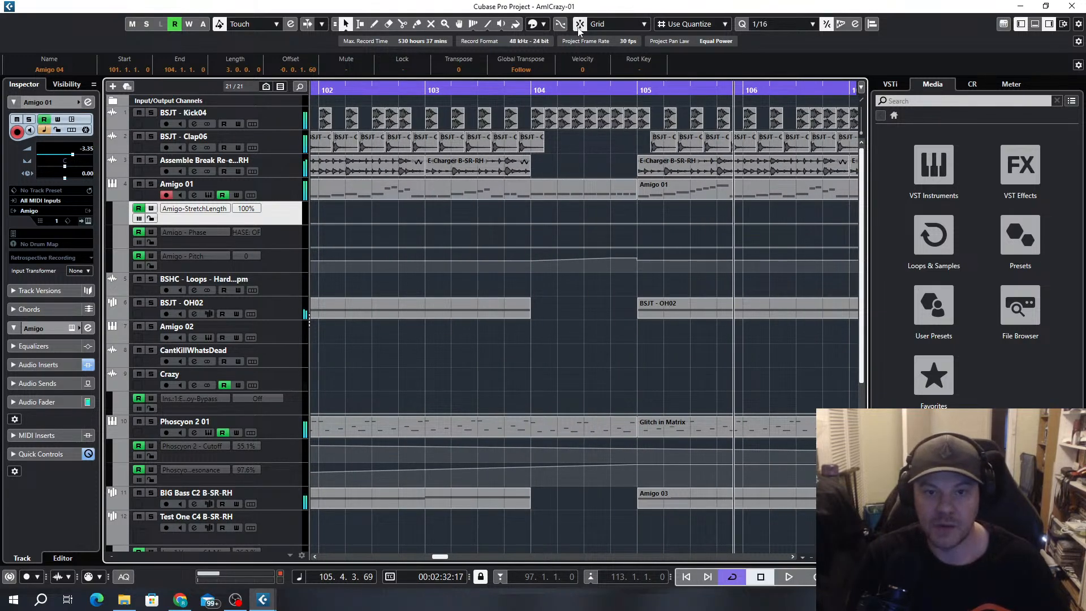
{"action": "left_click", "coordinate": [530, 193]}
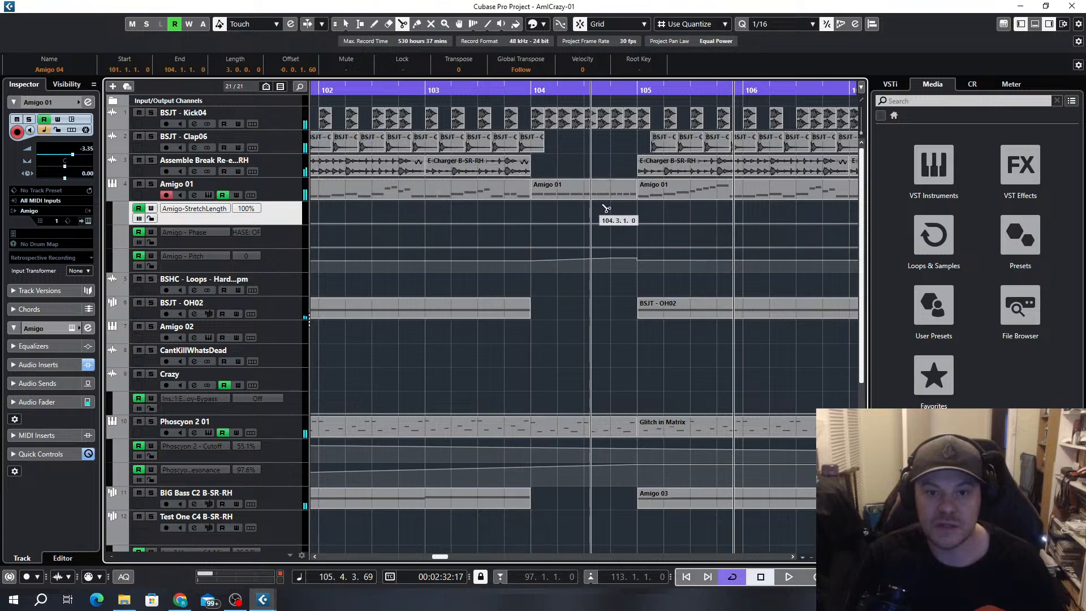
{"action": "left_click", "coordinate": [346, 24]}
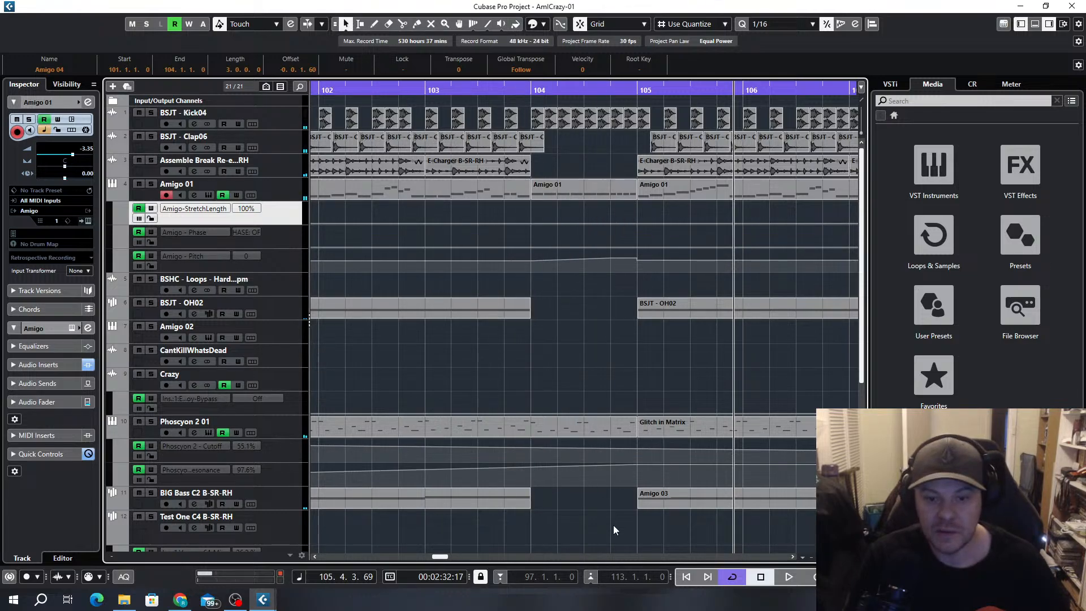
Copy the one-bar Amigo 01 clip at bar 104 onto the Amigo 04 track at the same position
{"action": "scroll", "coordinate": [598, 415], "scroll_direction": "down", "scroll_amount": 3, "text": "ctrl"}
{"action": "scroll", "coordinate": [592, 364], "scroll_direction": "down", "scroll_amount": 5}
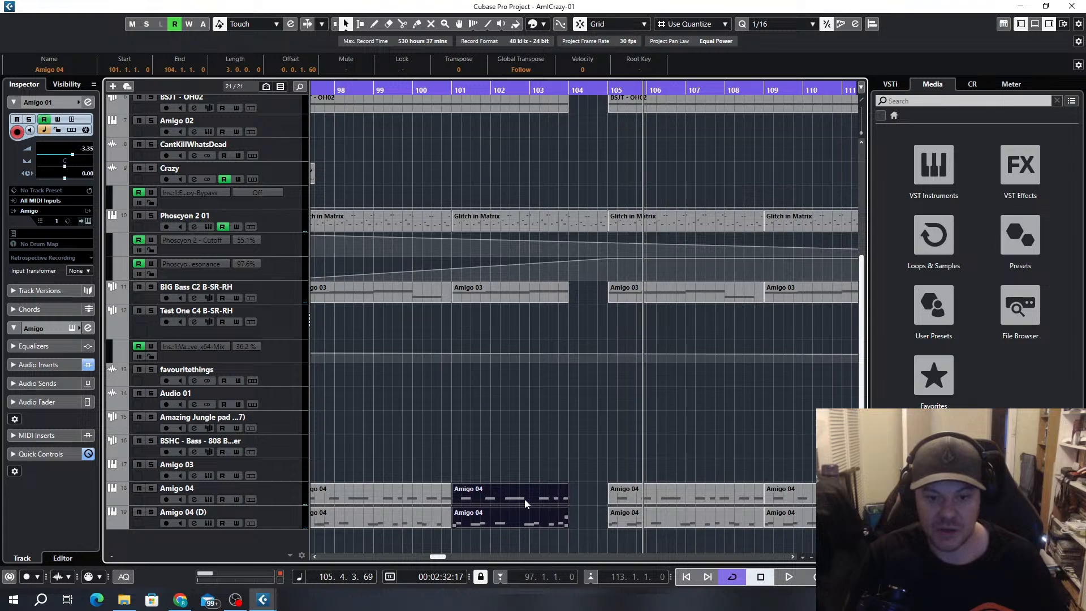
{"action": "scroll", "coordinate": [584, 196], "scroll_direction": "up", "scroll_amount": 5}
{"action": "left_click_drag", "start_coordinate": [586, 191], "coordinate": [585, 498]}
Open the copied bar 104 clip's notes and try transposing them all down to C3, then back up to D3
{"action": "double_click", "coordinate": [586, 498]}
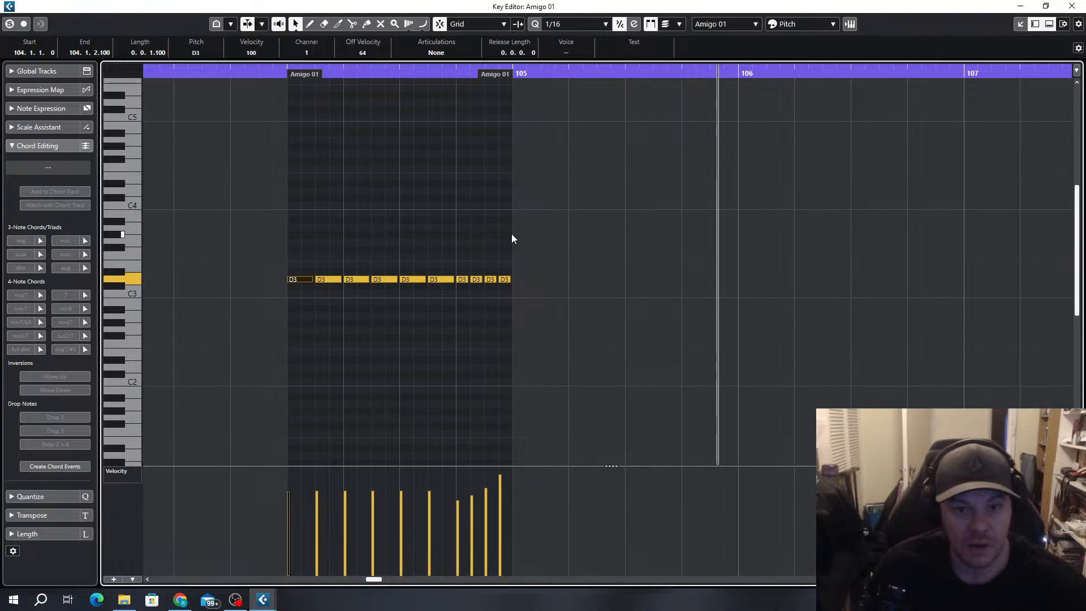
{"action": "left_click_drag", "start_coordinate": [517, 257], "coordinate": [297, 296]}
{"action": "key", "text": "Down"}
{"action": "key", "text": "Down"}
{"action": "key", "text": "Down"}
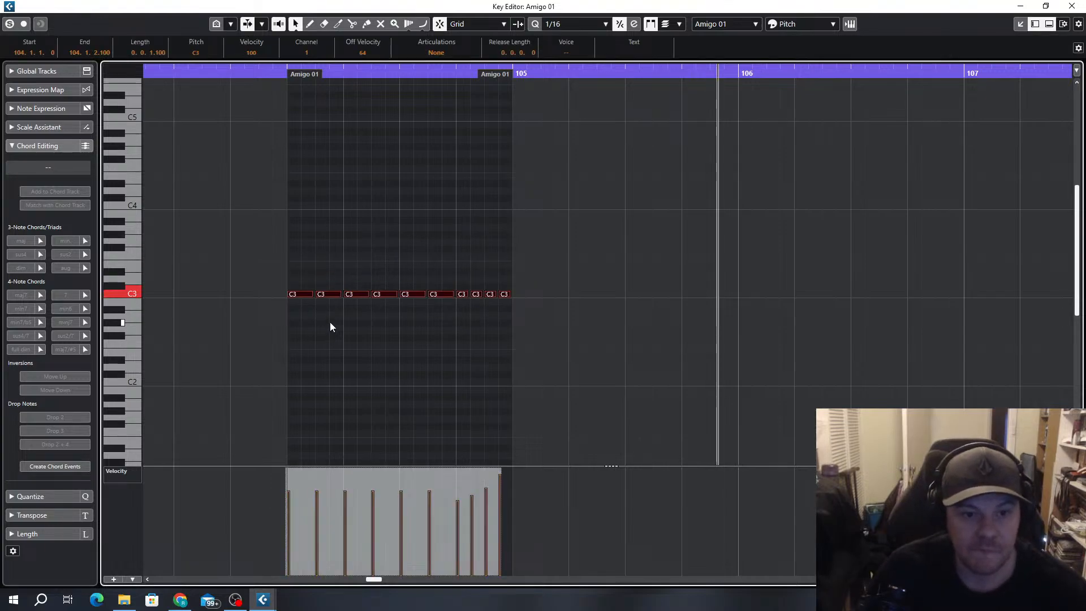
{"action": "key", "text": "Up"}
{"action": "key", "text": "Up"}
{"action": "key", "text": "Up"}
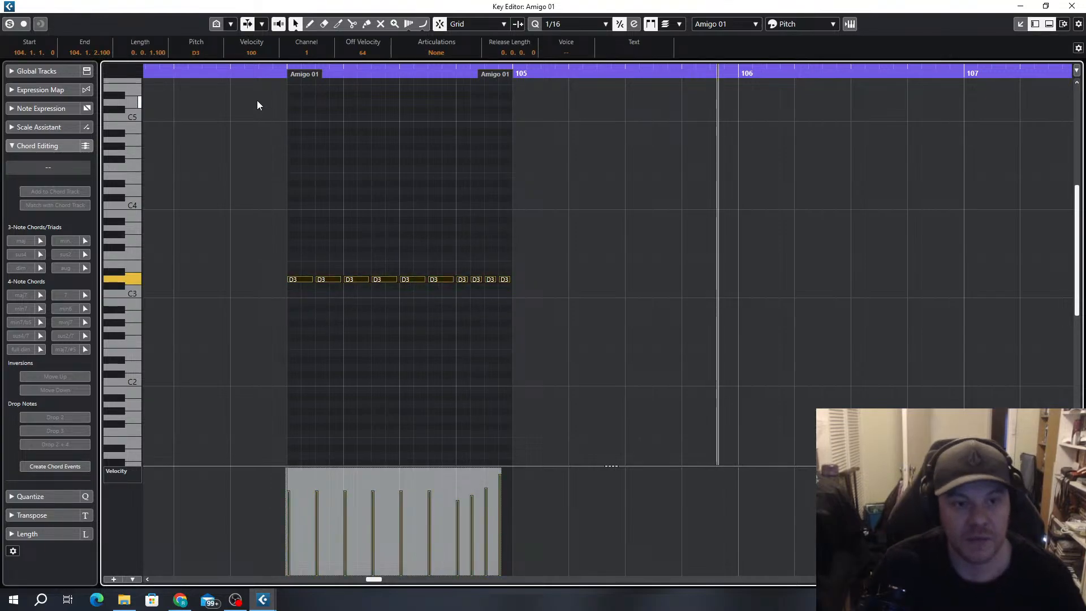
Play the copied D3 notes from just before bar 104 and close the note editor
{"action": "left_click", "coordinate": [217, 72]}
{"action": "key", "text": "space"}
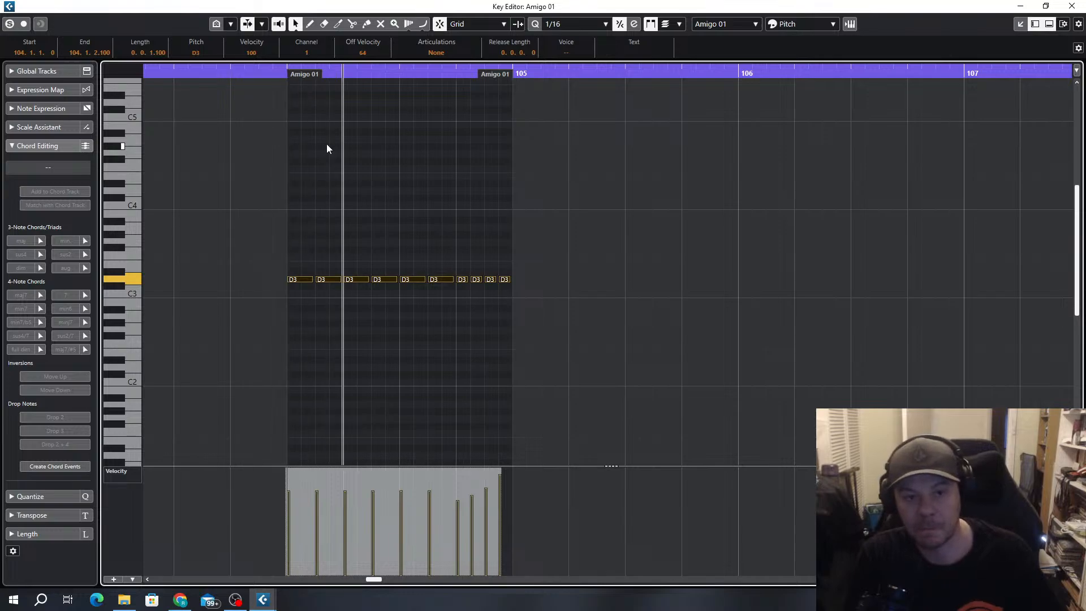
{"action": "left_click", "coordinate": [1072, 6]}
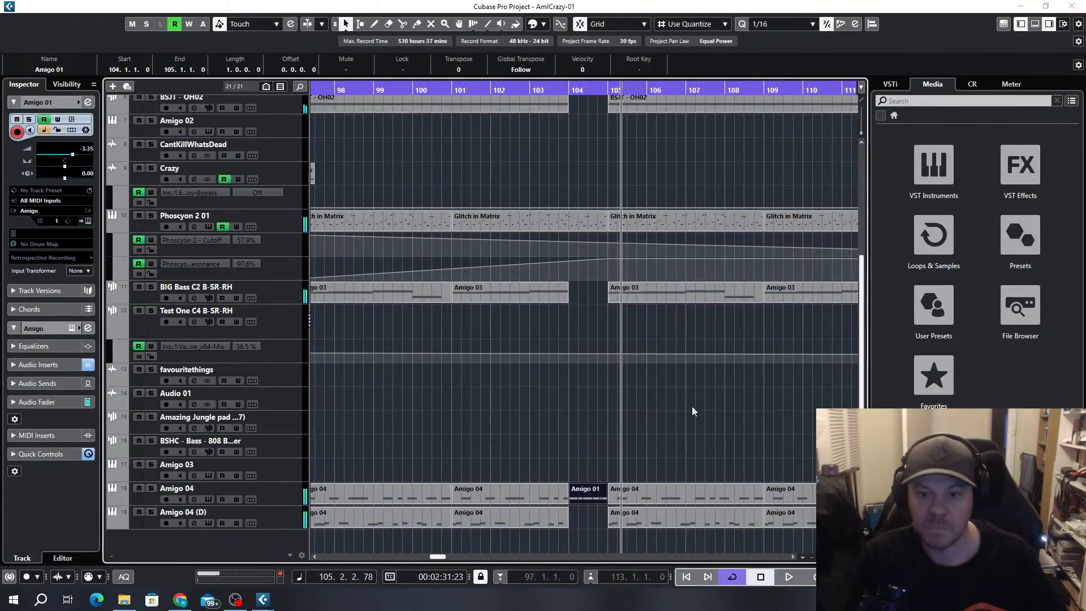
Open the Amigo 04 track's Amigo sampler, enable automation writing and record a pitch rise to +6 while playing through bar 104
{"action": "left_click", "coordinate": [210, 498]}
{"action": "left_click_drag", "start_coordinate": [806, 49], "coordinate": [343, 91]}
{"action": "left_click", "coordinate": [557, 92]}
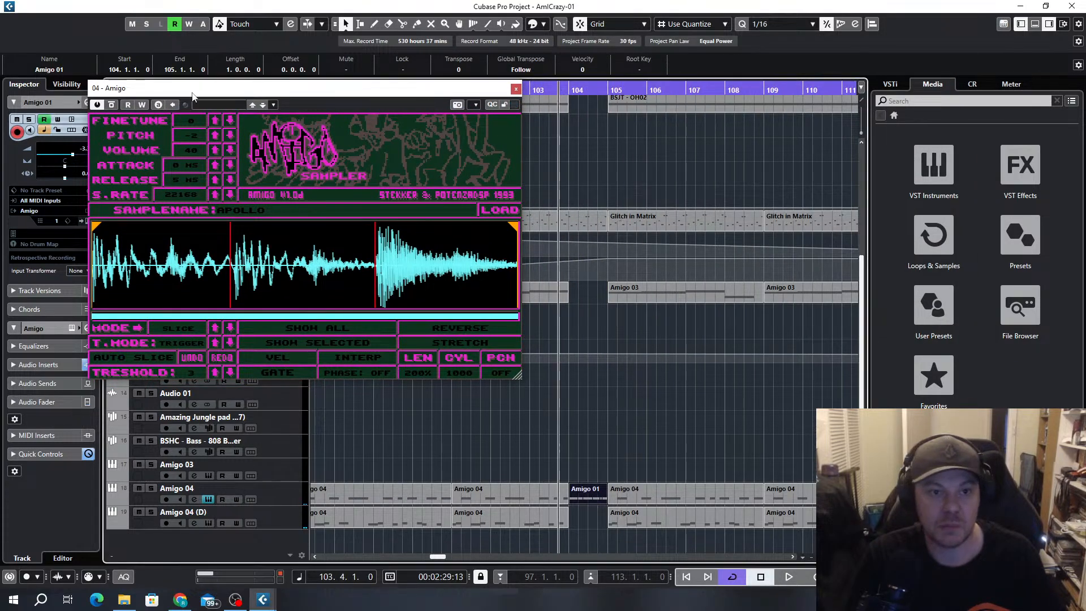
{"action": "left_click", "coordinate": [142, 105]}
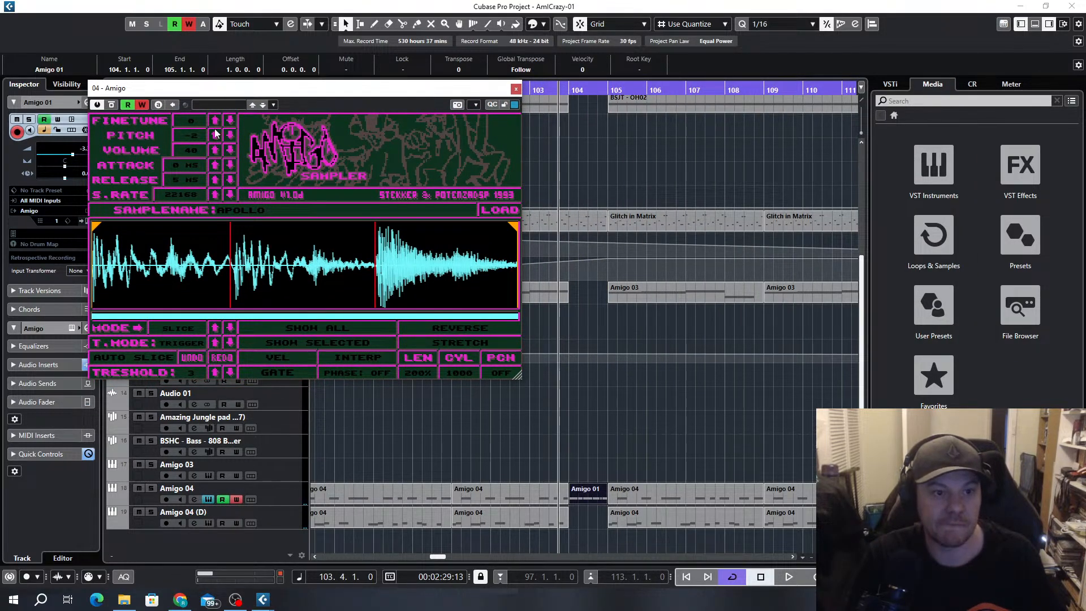
{"action": "key", "text": "space"}
{"action": "left_click_drag", "start_coordinate": [195, 135], "coordinate": [483, 181]}
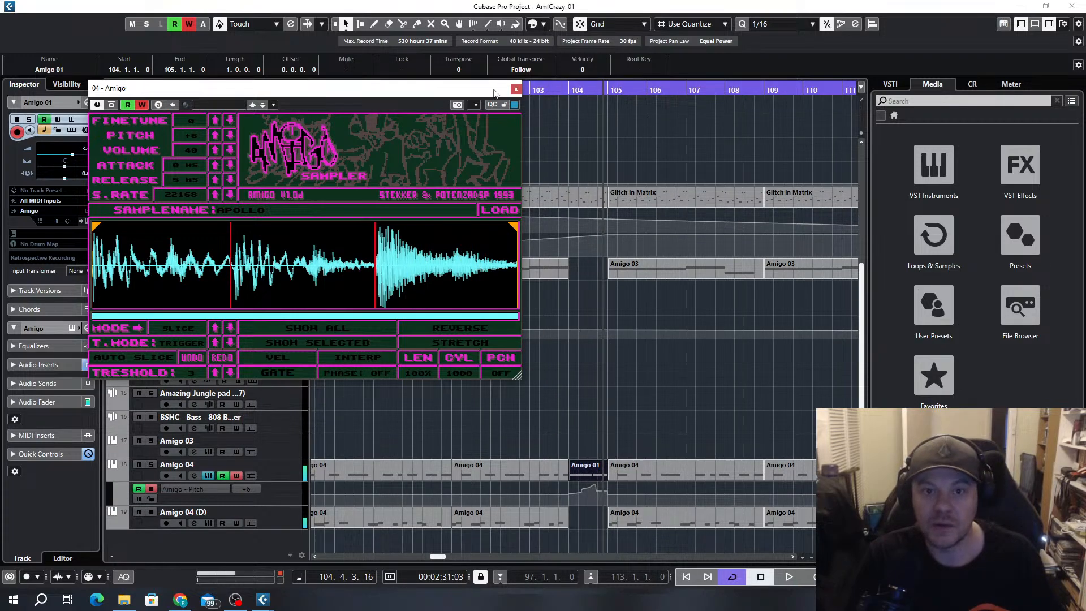
Close the sampler and delete the recorded Amigo 04 pitch automation points that follow the start of bar 104
{"action": "left_click", "coordinate": [516, 89]}
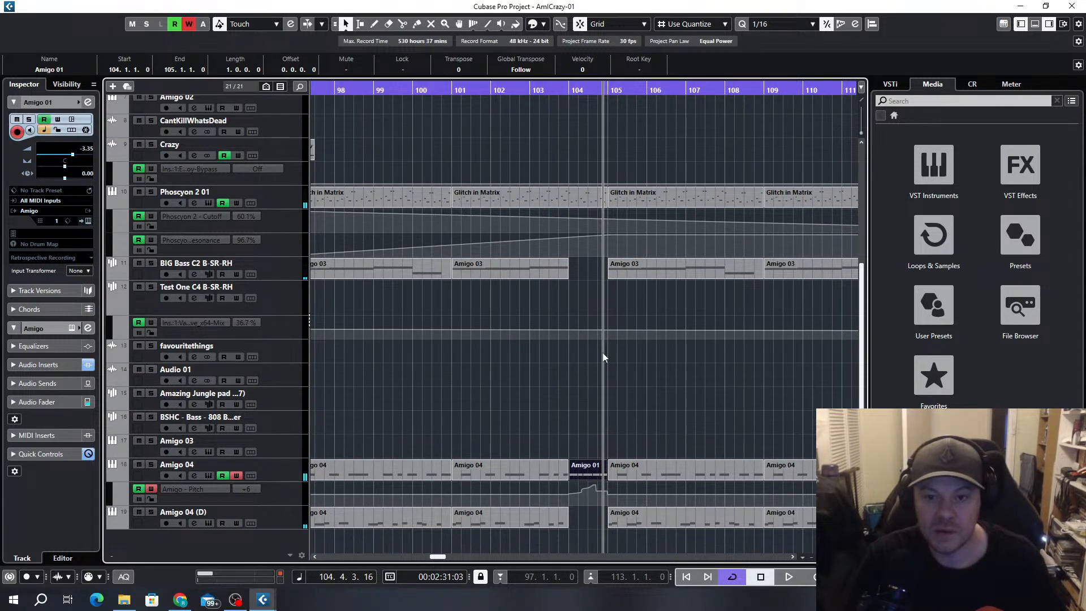
{"action": "left_click_drag", "start_coordinate": [603, 352], "coordinate": [490, 498]}
{"action": "key", "text": "Delete"}
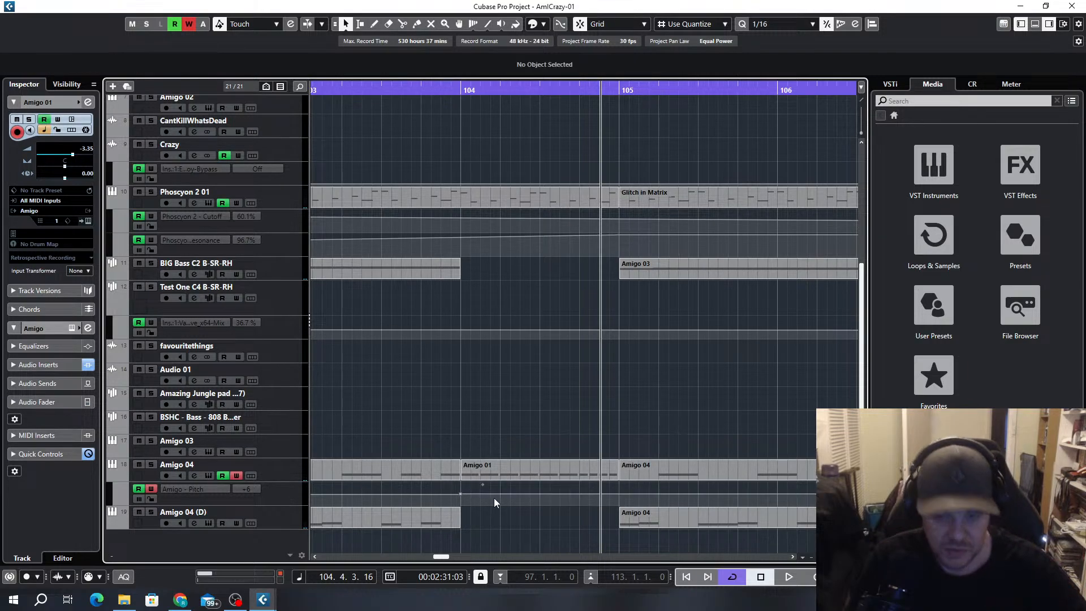
Set the Amigo 04 pitch automation point at bar 104 to -2
{"action": "left_click", "coordinate": [460, 496]}
{"action": "left_click_drag", "start_coordinate": [460, 494], "coordinate": [461, 502]}
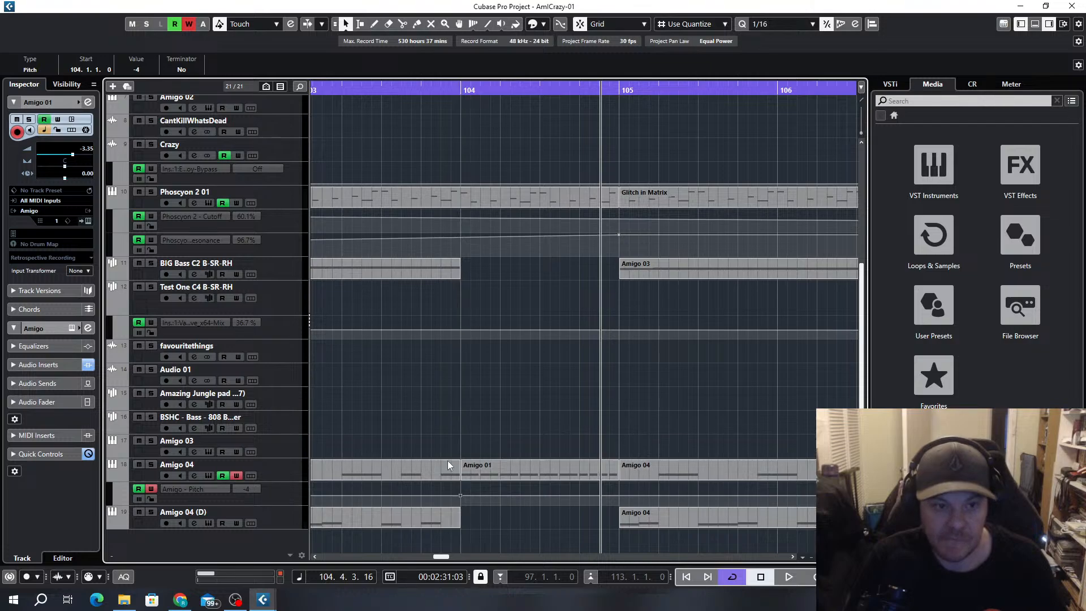
{"action": "left_click", "coordinate": [136, 70]}
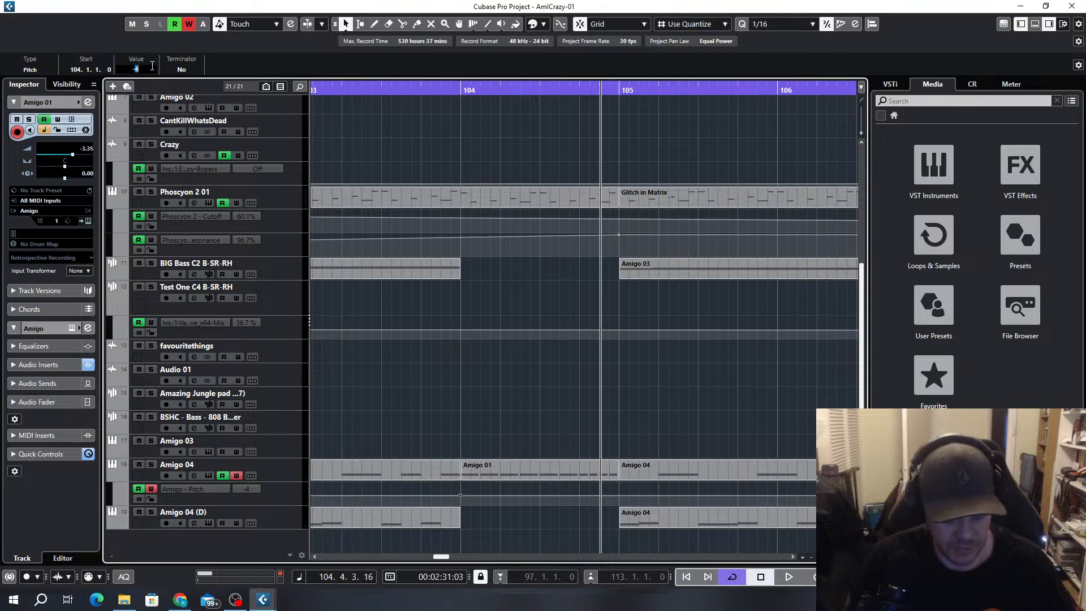
{"action": "type", "text": "-2"}
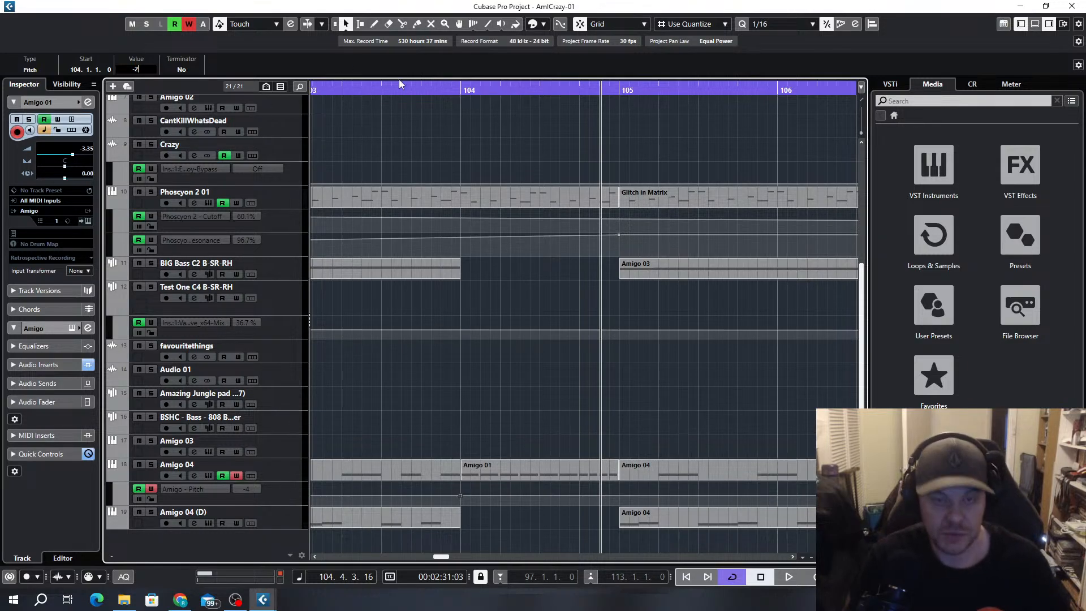
Disable automation writing on the Amigo 04 track and play the fill from just before bar 104
{"action": "left_click", "coordinate": [428, 89]}
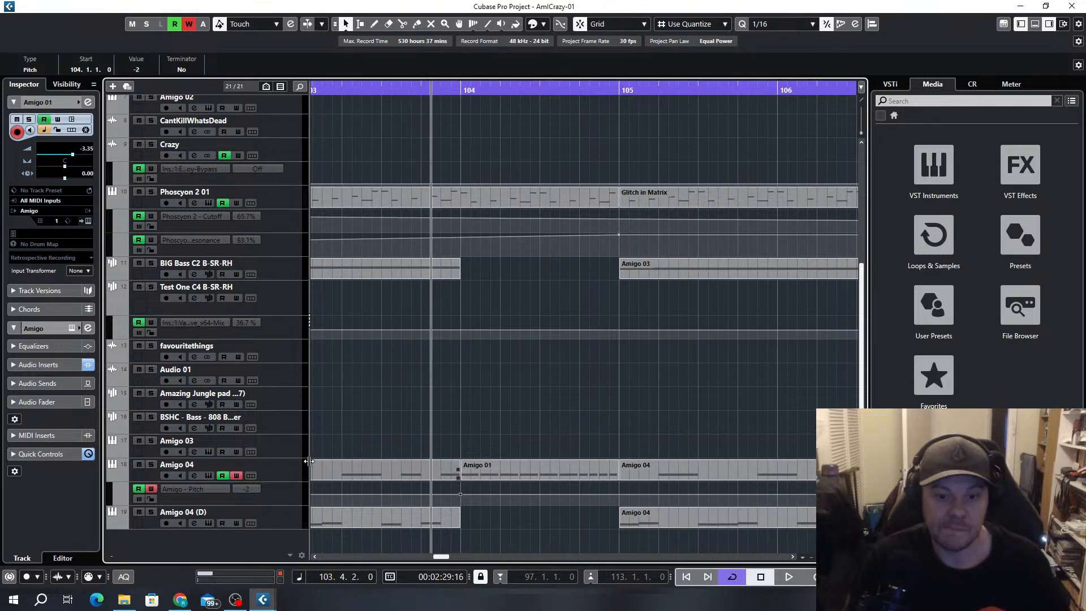
{"action": "left_click", "coordinate": [235, 475]}
{"action": "key", "text": "space"}
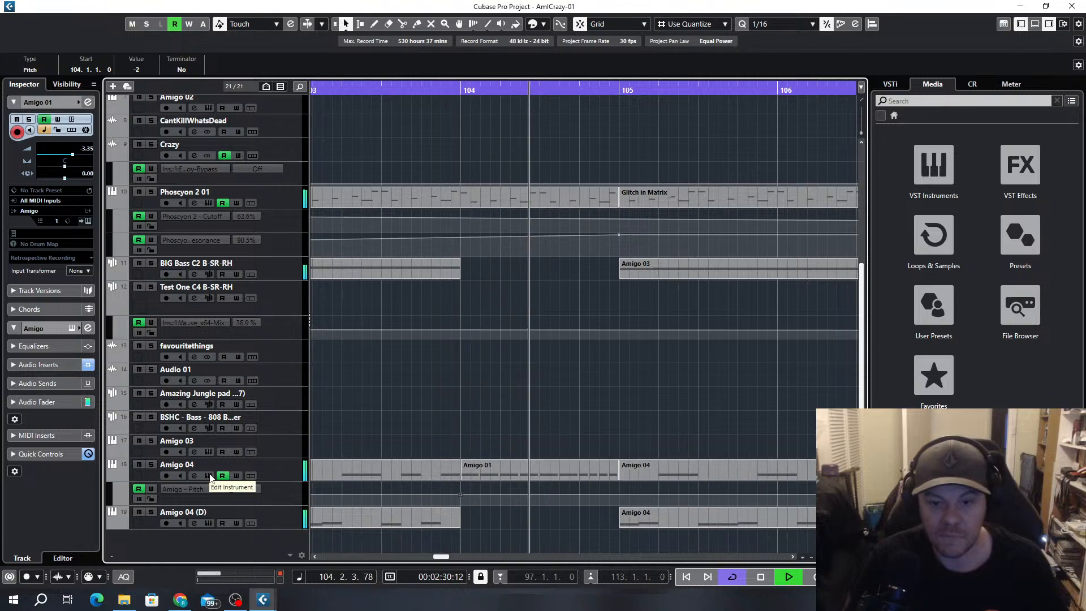
{"action": "key", "text": "space"}
Enlarge the Amigo 04 pitch lane, draw a ramp rising from -2 at bar 104 and dropping back to -2 at bar 105, and play it
{"action": "scroll", "coordinate": [262, 471], "scroll_direction": "up", "scroll_amount": 3}
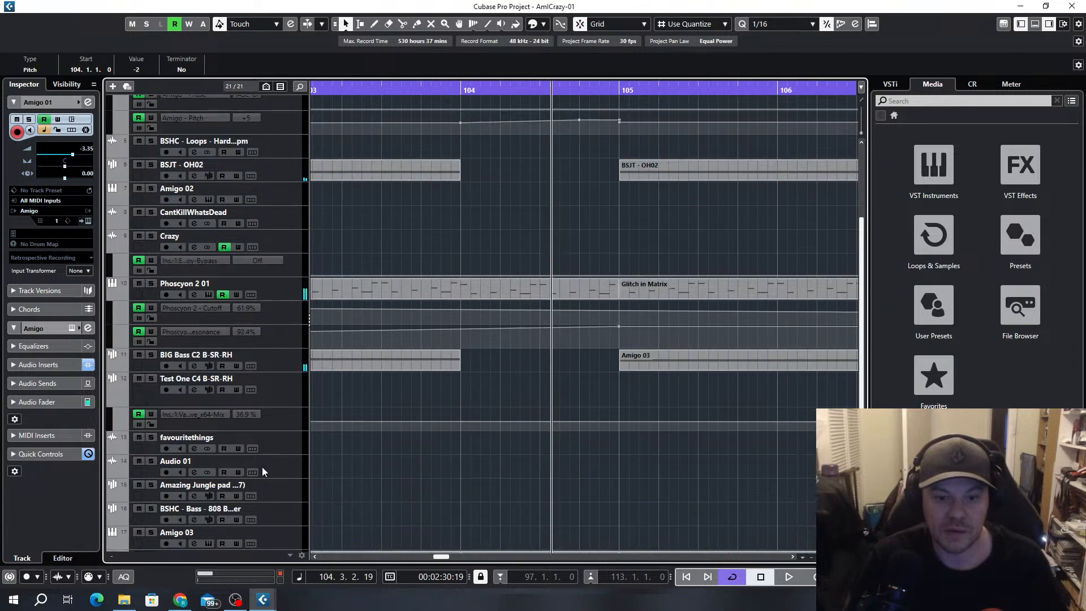
{"action": "scroll", "coordinate": [494, 321], "scroll_direction": "down", "scroll_amount": 3}
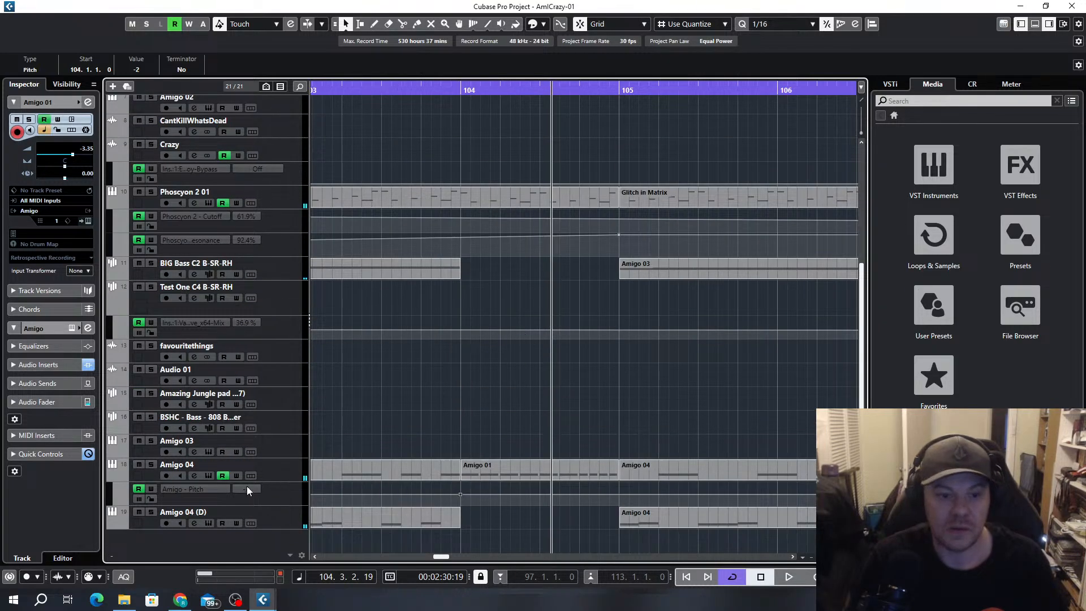
{"action": "mouse_move", "coordinate": [254, 472]}
{"action": "left_mouse_down"}
{"action": "mouse_move", "coordinate": [278, 261]}
{"action": "mouse_move", "coordinate": [273, 315]}
{"action": "mouse_move", "coordinate": [294, 485]}
{"action": "mouse_move", "coordinate": [586, 441]}
{"action": "mouse_move", "coordinate": [562, 420]}
{"action": "mouse_move", "coordinate": [621, 402]}
{"action": "mouse_move", "coordinate": [619, 433]}
{"action": "left_mouse_up"}
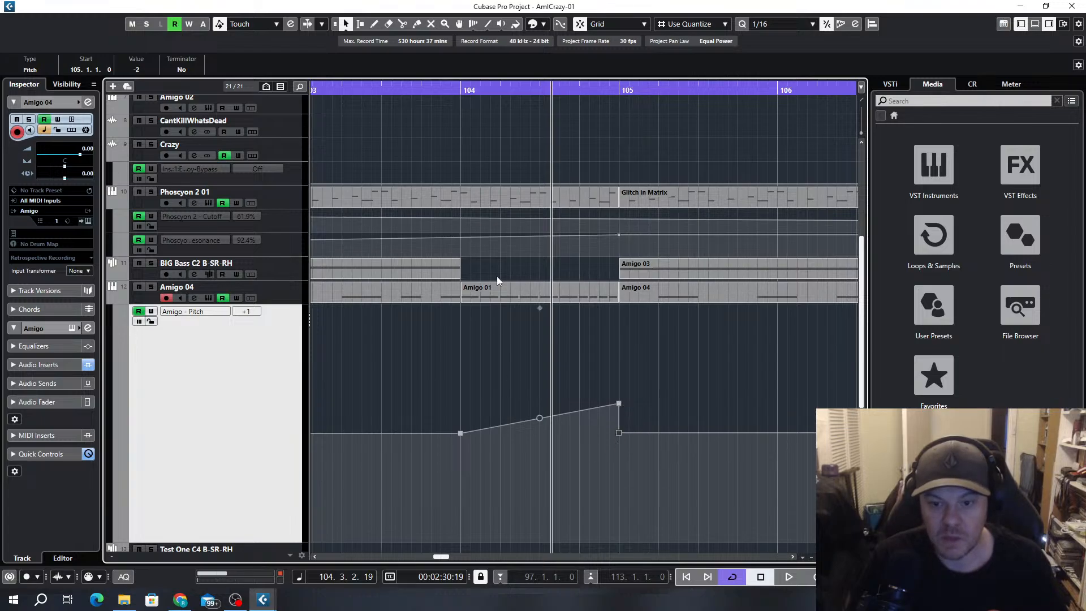
{"action": "left_click", "coordinate": [413, 90]}
{"action": "key", "text": "space"}
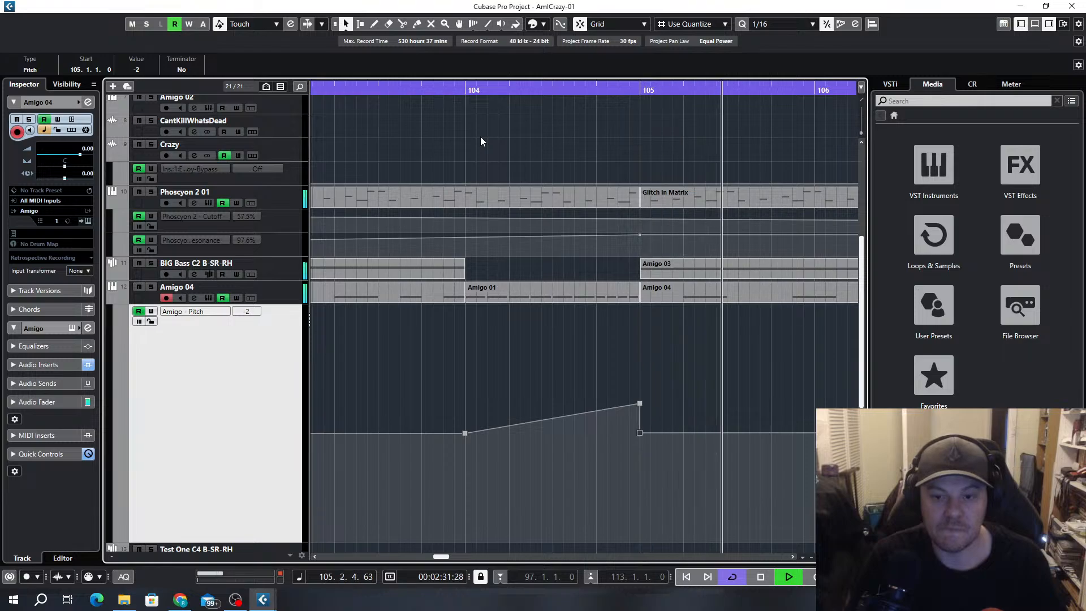
{"action": "key", "text": "space"}
Reduce the height of the Amigo 04 pitch lane and move the Amigo 04 track between Amigo 03 and Amigo 04 (D)
{"action": "scroll", "coordinate": [289, 355], "scroll_direction": "down", "scroll_amount": 5}
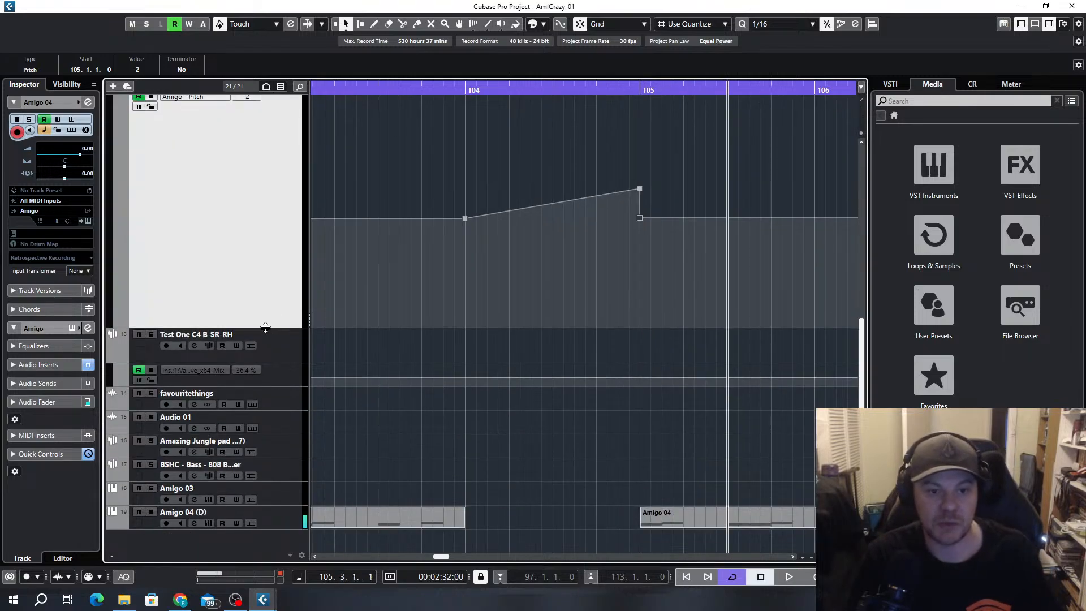
{"action": "left_click_drag", "start_coordinate": [266, 327], "coordinate": [262, 111]}
{"action": "scroll", "coordinate": [437, 275], "scroll_direction": "up", "scroll_amount": 10}
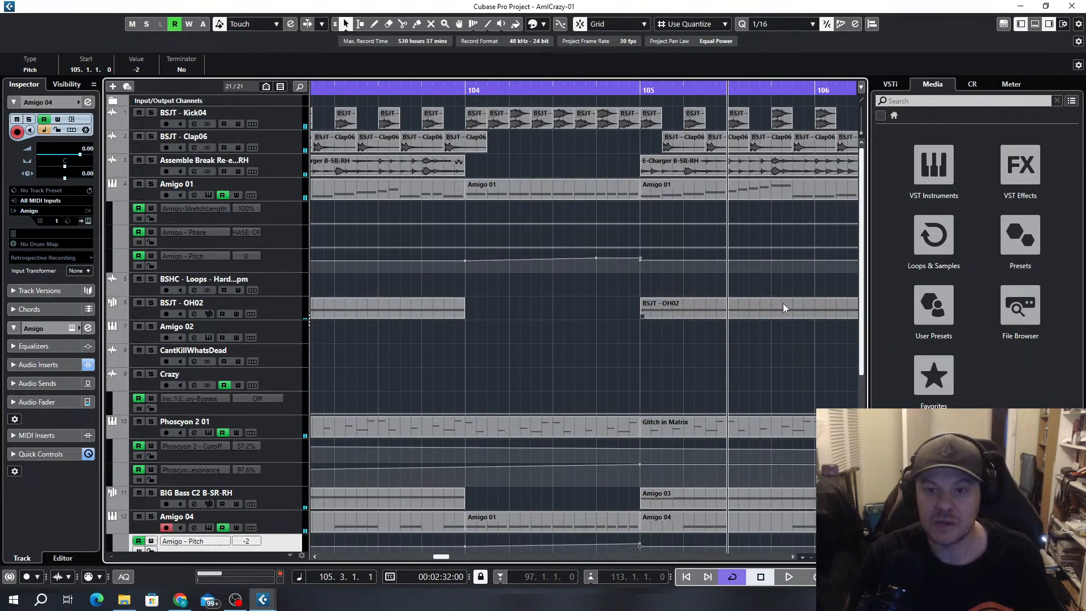
{"action": "scroll", "coordinate": [783, 303], "scroll_direction": "down", "scroll_amount": 5}
{"action": "scroll", "coordinate": [558, 322], "scroll_direction": "down", "scroll_amount": 5}
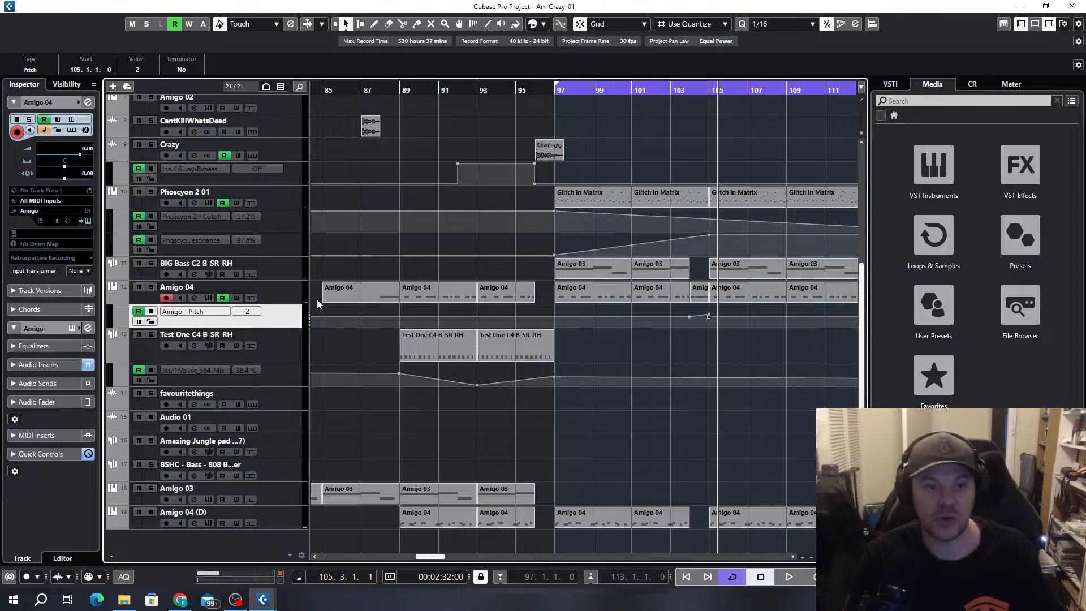
{"action": "left_click_drag", "start_coordinate": [280, 290], "coordinate": [266, 493]}
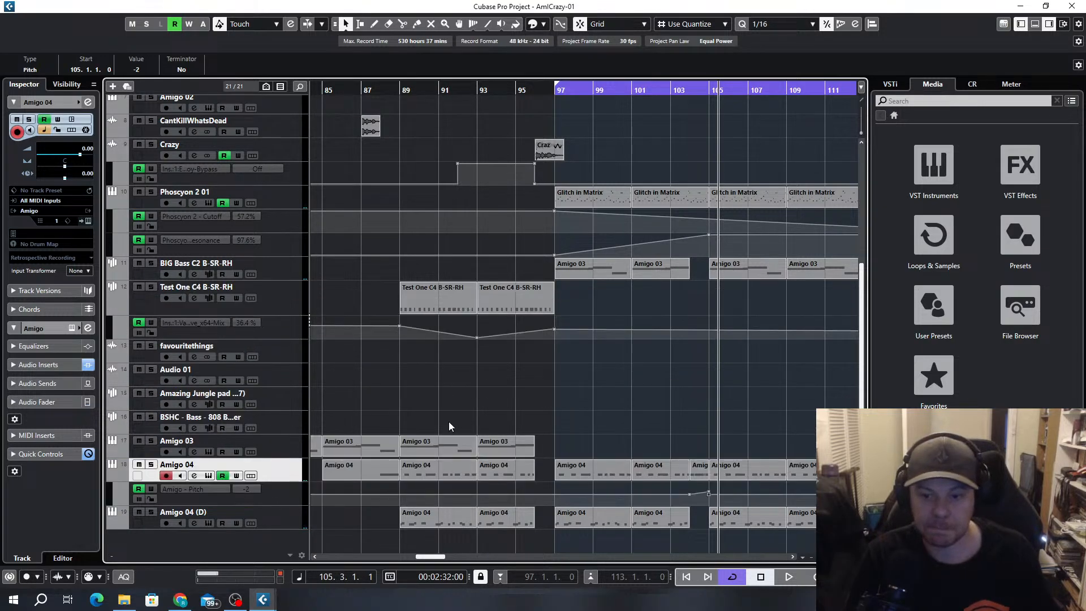
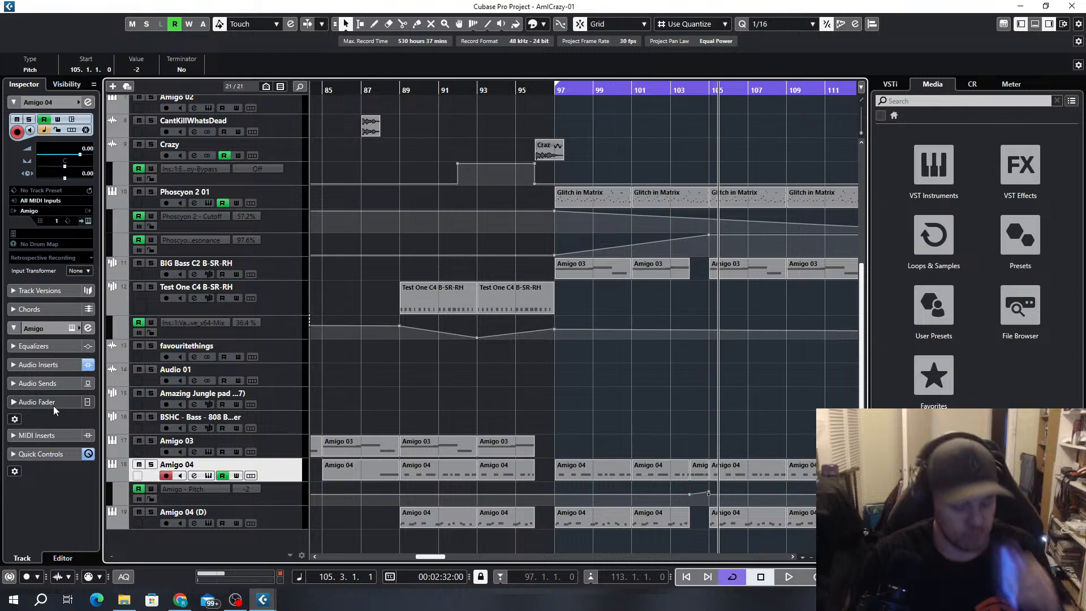
Duplicate the four Glitch in Matrix parts on the Phoscyon 2 01 track, bars 97 to 113, directly after themselves from bar 113
{"action": "scroll", "coordinate": [725, 368], "scroll_direction": "down", "scroll_amount": 3}
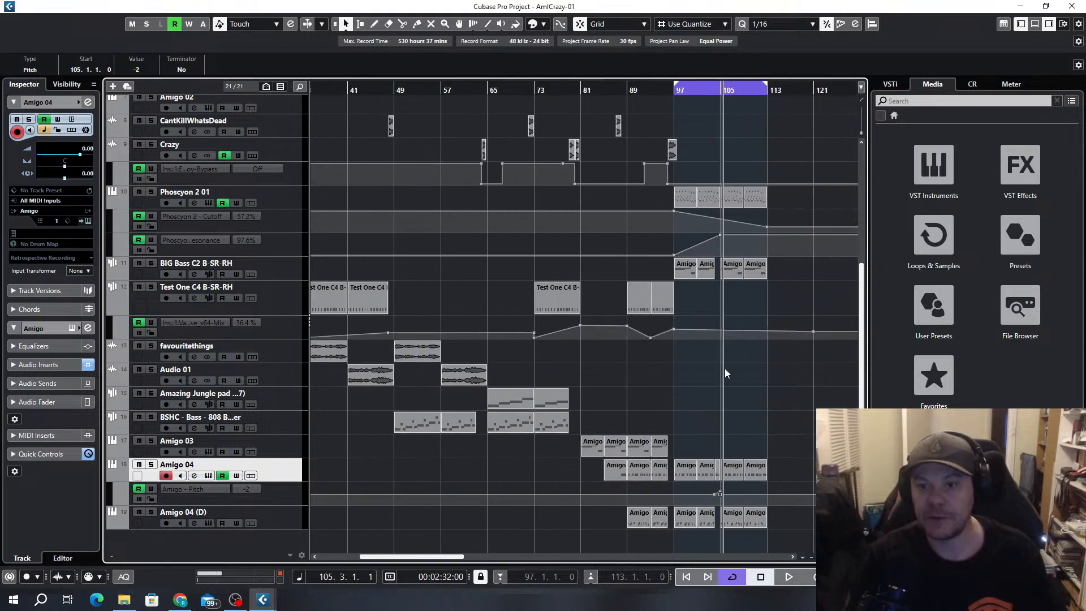
{"action": "scroll", "coordinate": [725, 369], "scroll_direction": "right", "scroll_amount": 4}
{"action": "scroll", "coordinate": [576, 271], "scroll_direction": "up", "scroll_amount": 5}
{"action": "left_click_drag", "start_coordinate": [562, 422], "coordinate": [422, 438]}
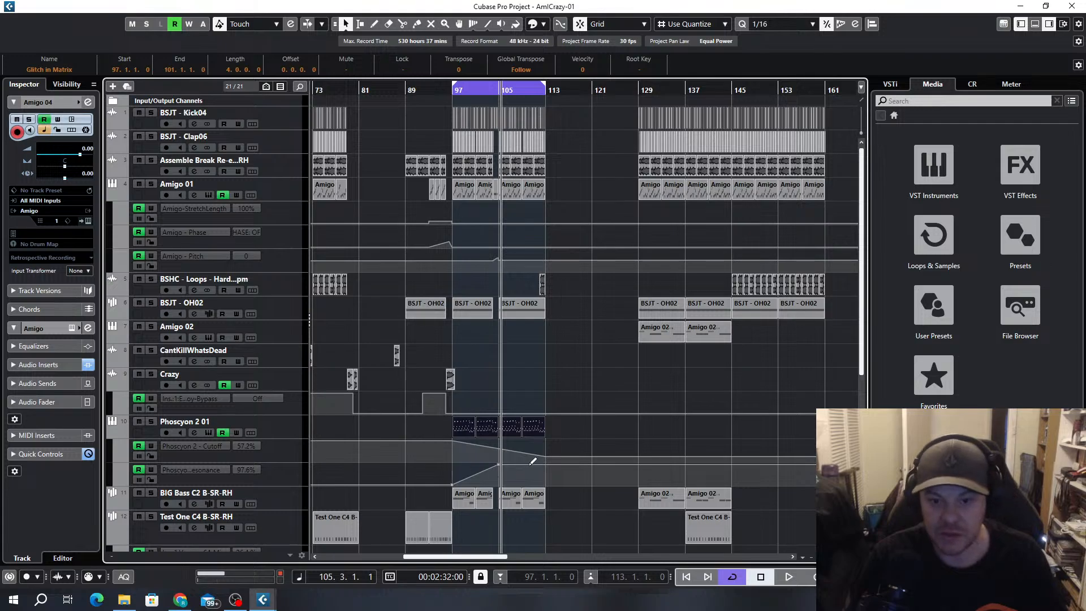
{"action": "key", "text": "ctrl+d"}
{"action": "scroll", "coordinate": [549, 459], "scroll_direction": "up", "scroll_amount": 4}
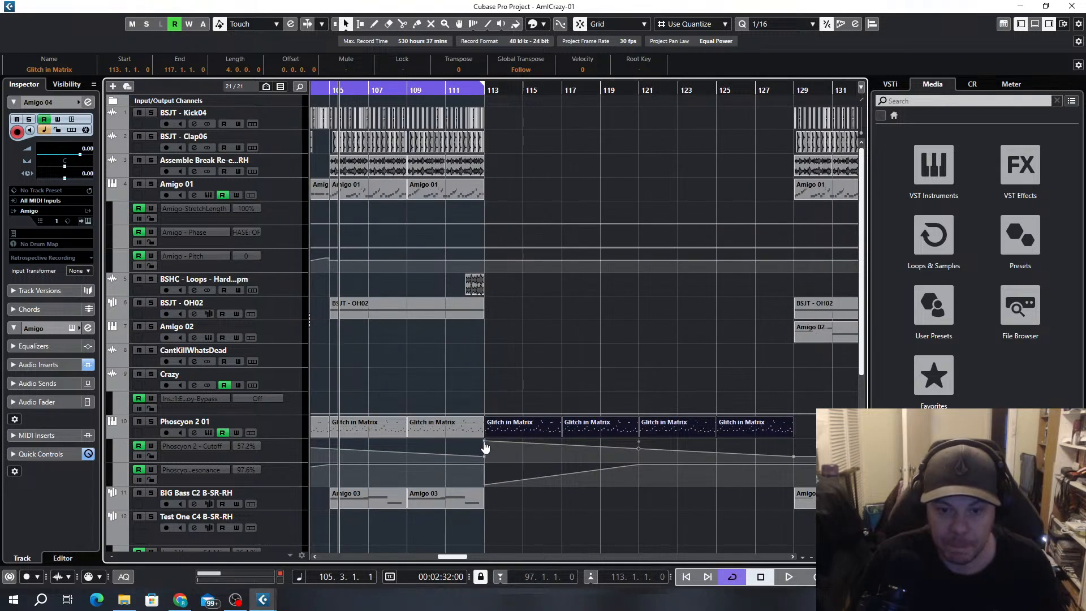
Delete the copied Phoscyon cutoff automation points after bar 113 and make the cutoff rise to a peak at bar 117 and fall to bar 129
{"action": "left_click", "coordinate": [484, 442]}
{"action": "key", "text": "Delete"}
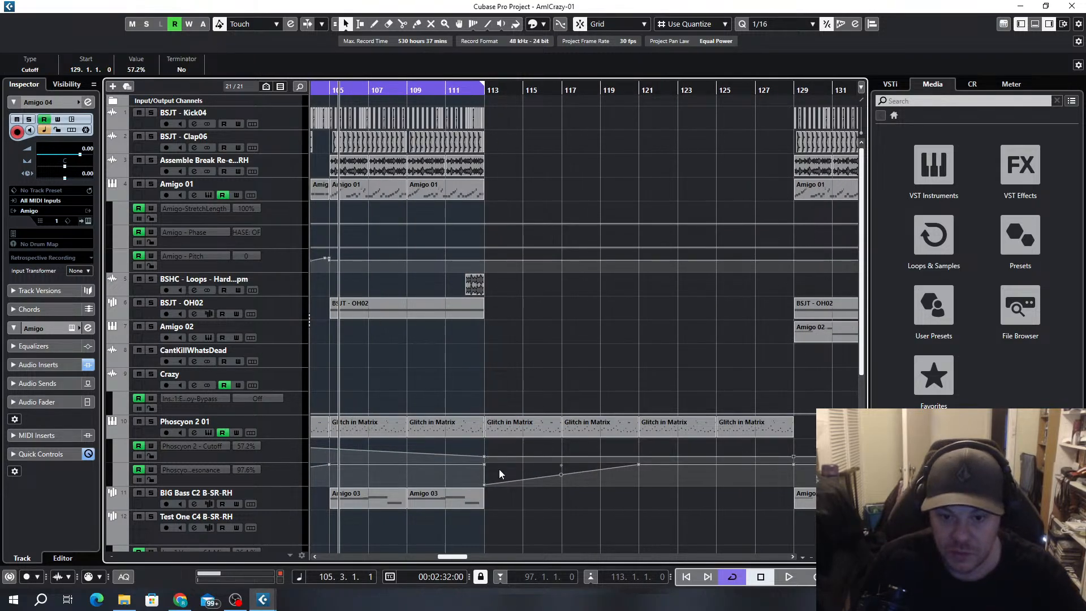
{"action": "left_click_drag", "start_coordinate": [529, 456], "coordinate": [562, 441]}
Replace the copied Phoscyon resonance ramp after bar 113 with a fall to 82.5% just before bar 117
{"action": "left_click_drag", "start_coordinate": [638, 469], "coordinate": [555, 520]}
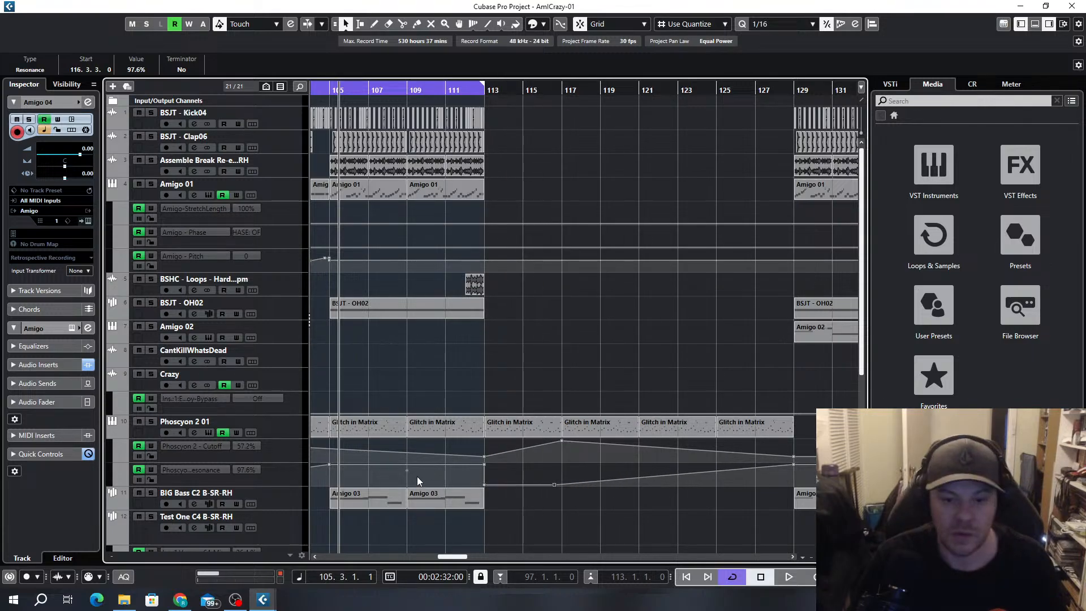
{"action": "left_click", "coordinate": [207, 432]}
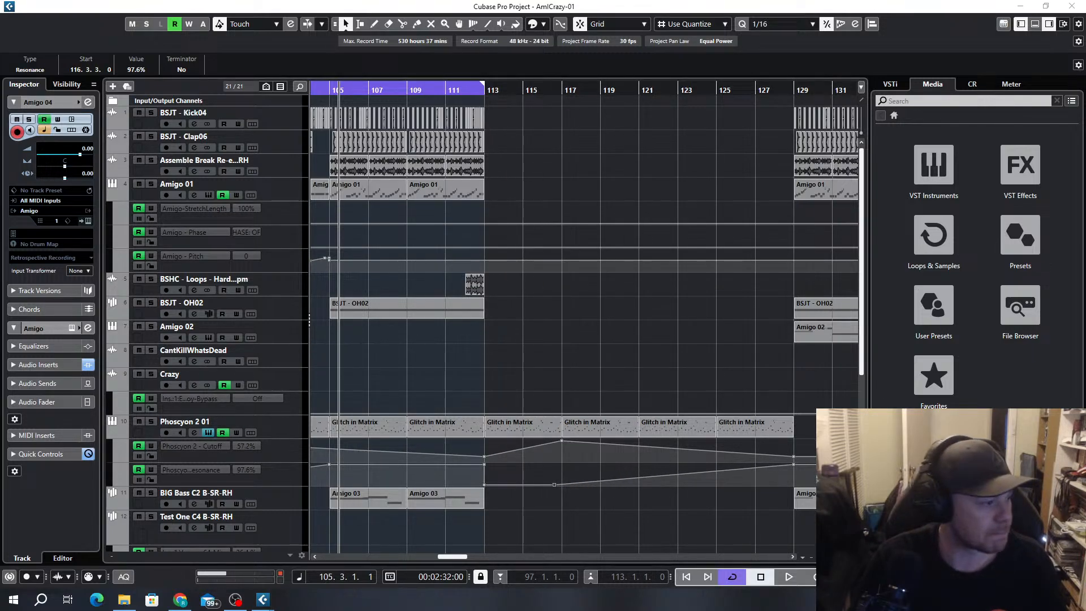
{"action": "left_click_drag", "start_coordinate": [507, 90], "coordinate": [509, 93]}
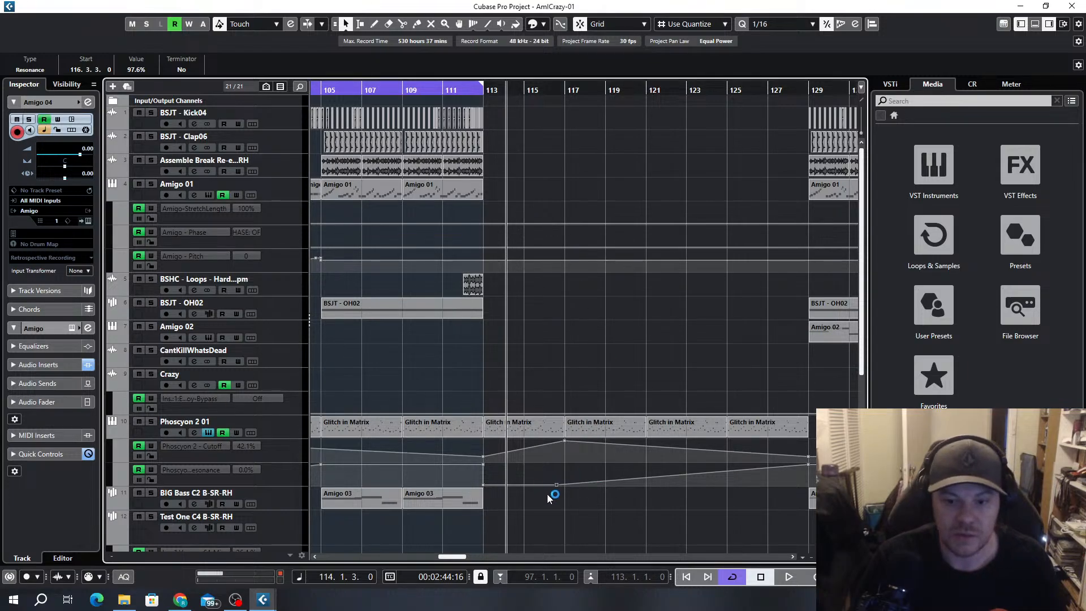
{"action": "key", "text": "Delete"}
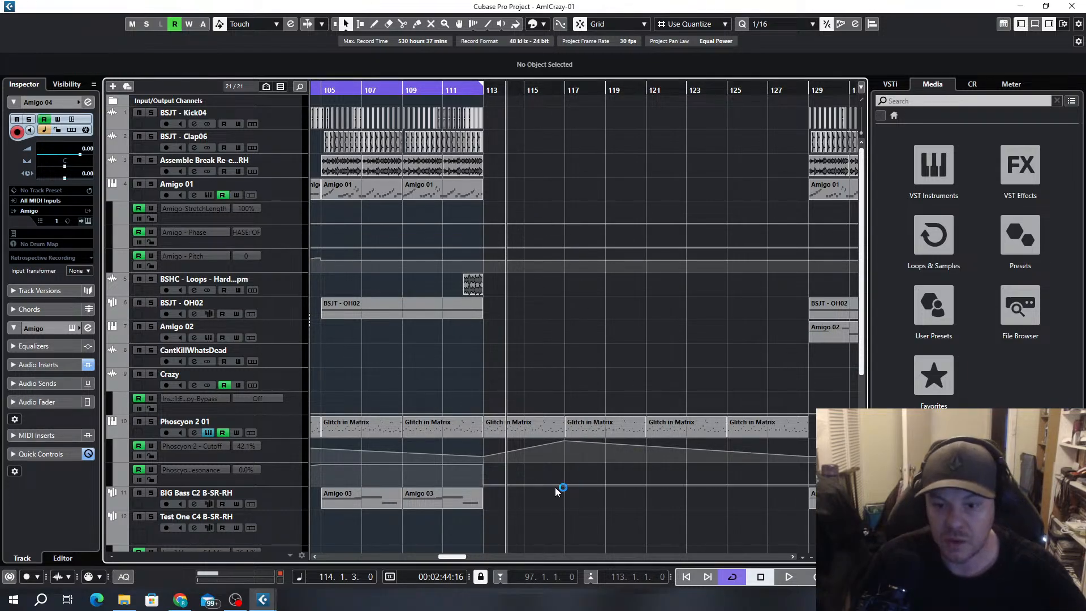
{"action": "left_click_drag", "start_coordinate": [492, 479], "coordinate": [565, 480]}
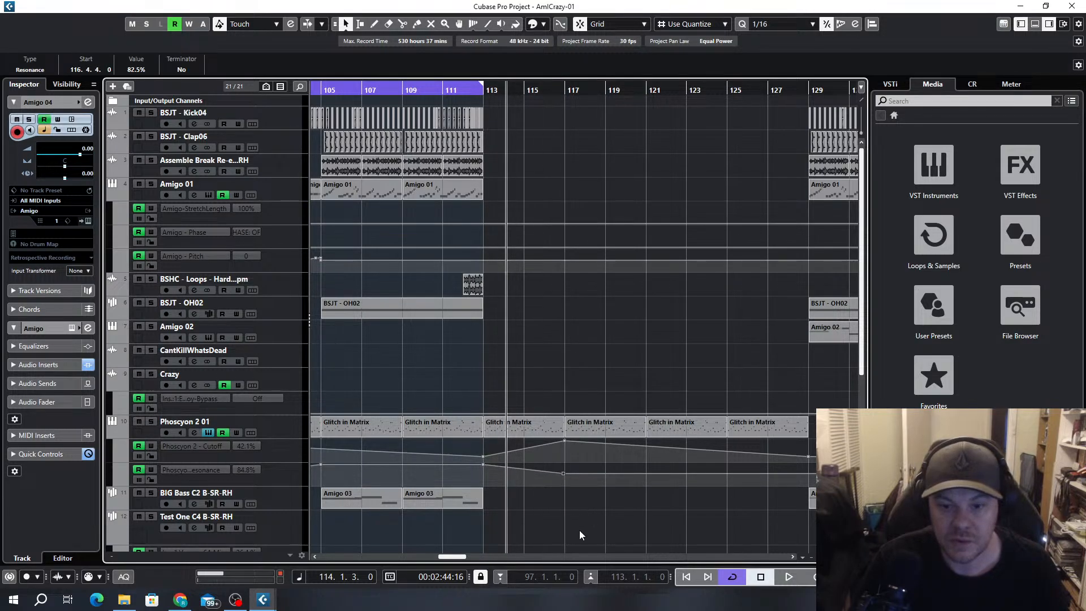
Play the acid line from bar 114 and move the 82.5% resonance point exactly onto bar 117
{"action": "key", "text": "space"}
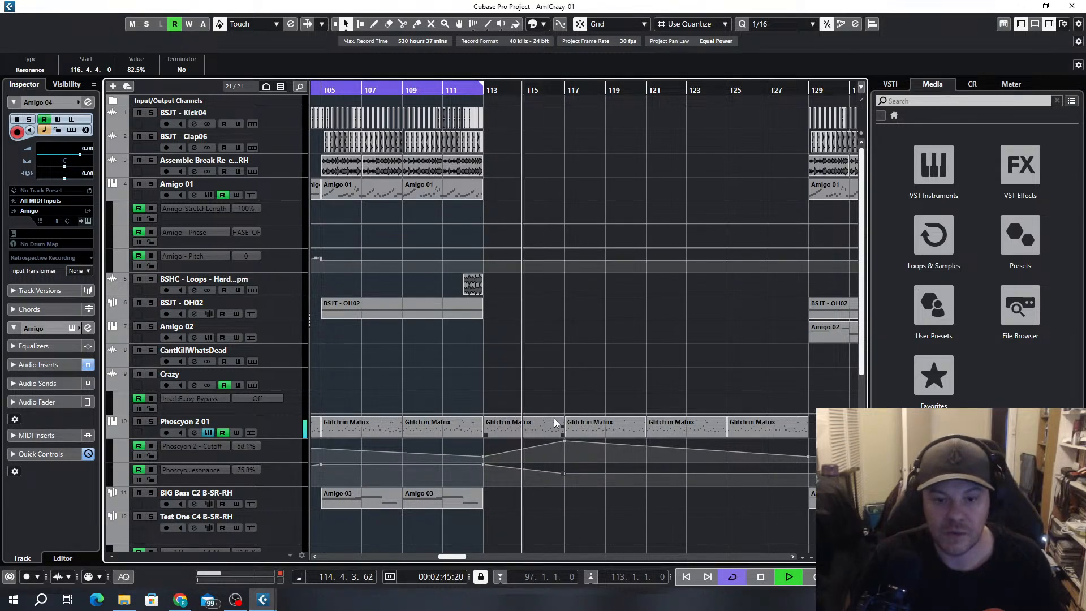
{"action": "left_click_drag", "start_coordinate": [563, 475], "coordinate": [565, 474]}
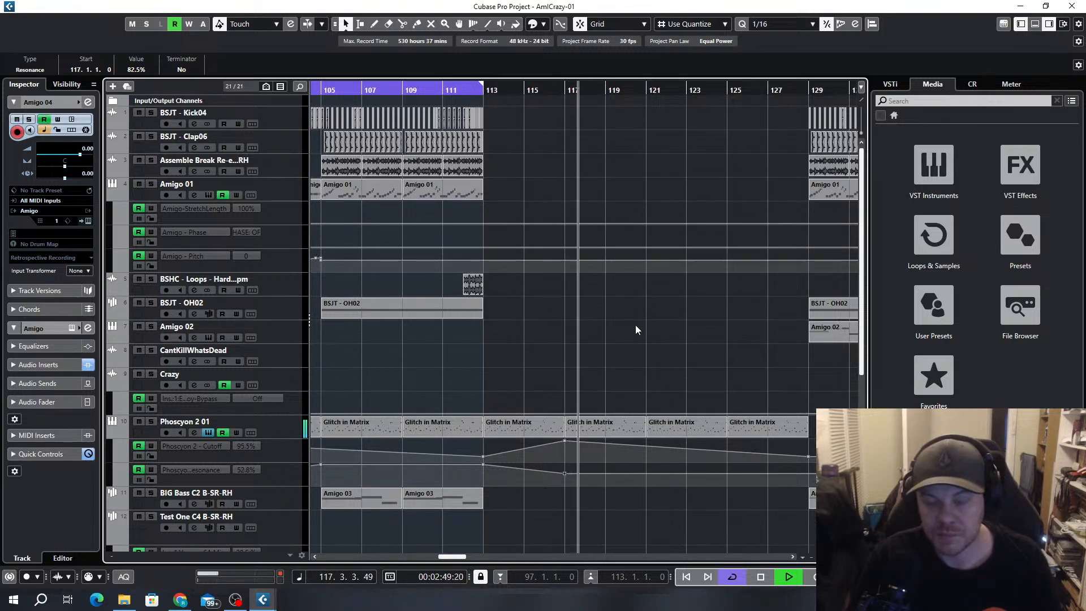
{"action": "scroll", "coordinate": [655, 347], "scroll_direction": "down", "scroll_amount": 4}
{"action": "scroll", "coordinate": [669, 229], "scroll_direction": "down", "scroll_amount": 2}
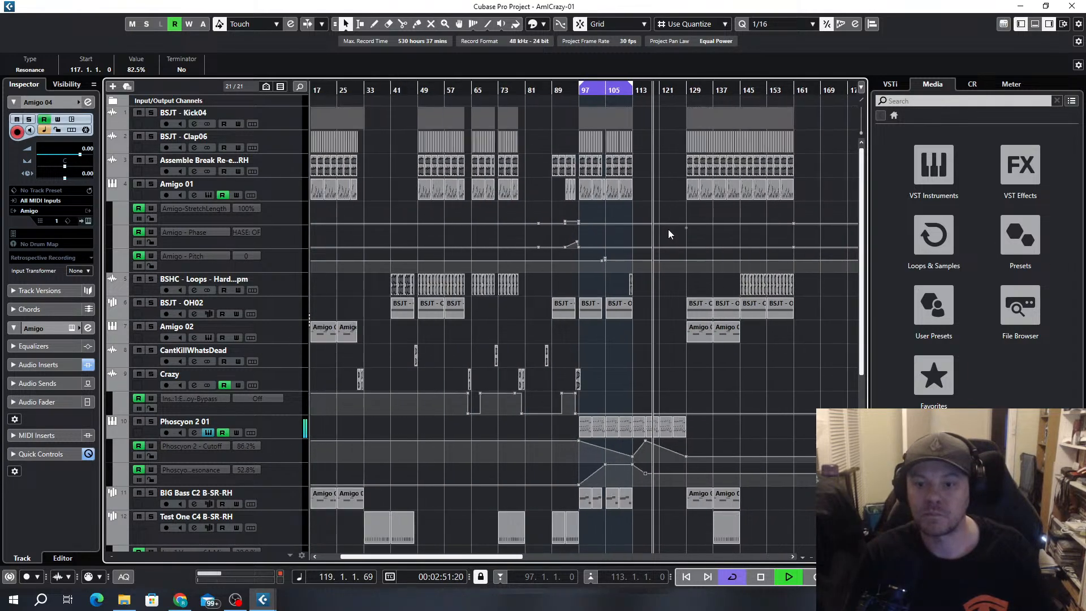
{"action": "key", "text": "space"}
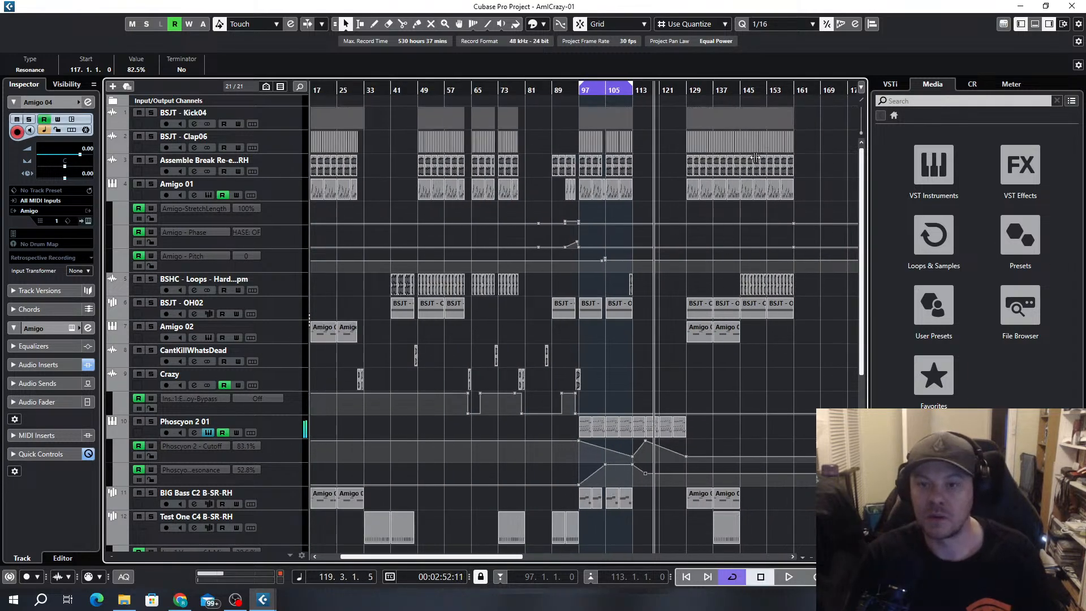
Select all the parts from bar 129 onward, set the grid quantize to 1/1, and move them to start at bar 169
{"action": "left_click", "coordinate": [801, 119]}
{"action": "left_click_drag", "start_coordinate": [822, 120], "coordinate": [667, 145]}
{"action": "scroll", "coordinate": [675, 148], "scroll_direction": "up", "scroll_amount": 4}
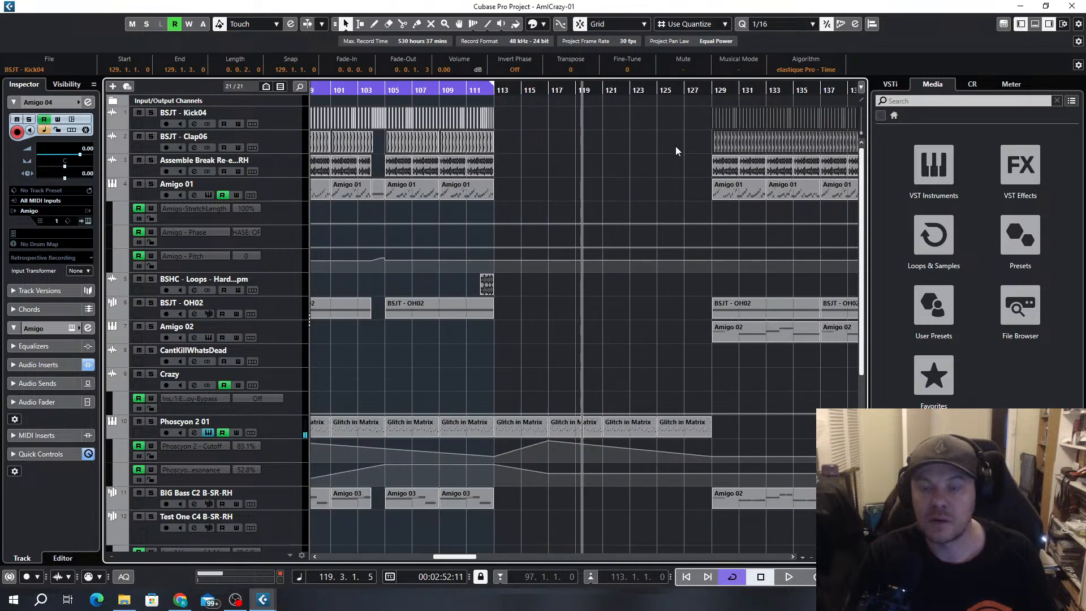
{"action": "scroll", "coordinate": [676, 145], "scroll_direction": "down", "scroll_amount": 4}
{"action": "left_click_drag", "start_coordinate": [684, 96], "coordinate": [816, 196]}
{"action": "scroll", "coordinate": [822, 206], "scroll_direction": "up", "scroll_amount": 5}
{"action": "scroll", "coordinate": [823, 206], "scroll_direction": "up", "scroll_amount": 2}
{"action": "key", "text": "alt+1"}
{"action": "scroll", "coordinate": [776, 256], "scroll_direction": "down", "scroll_amount": 7}
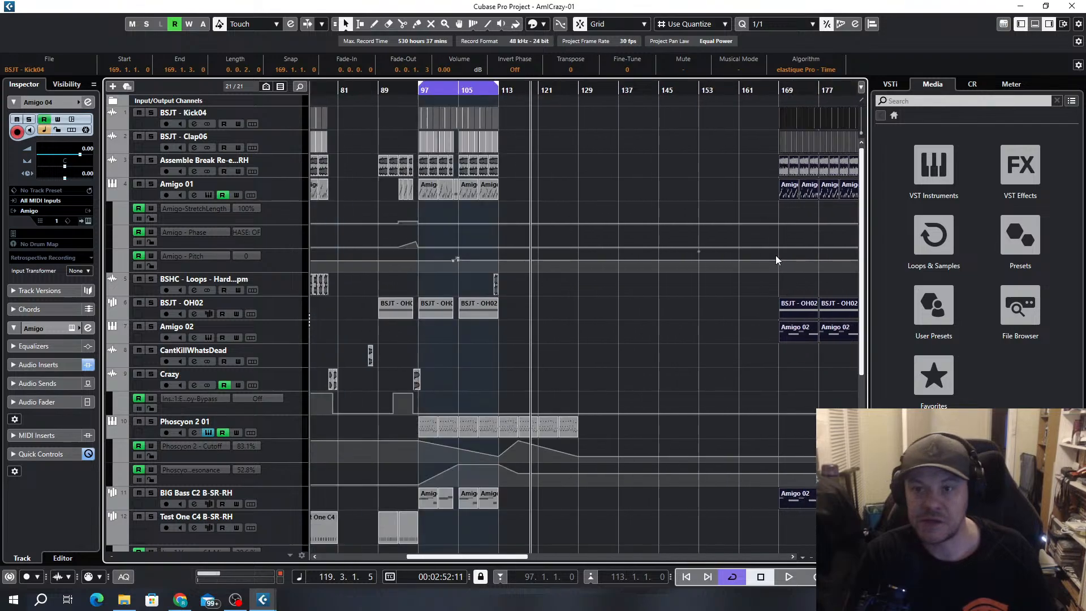
Duplicate the kick, clap and Assemble Break parts of bars 105 to 113 twice to fill bars 113 to 129
{"action": "scroll", "coordinate": [556, 200], "scroll_direction": "left", "scroll_amount": 3}
{"action": "scroll", "coordinate": [555, 200], "scroll_direction": "down", "scroll_amount": 3}
{"action": "scroll", "coordinate": [603, 182], "scroll_direction": "up", "scroll_amount": 3}
{"action": "scroll", "coordinate": [602, 181], "scroll_direction": "up", "scroll_amount": 3}
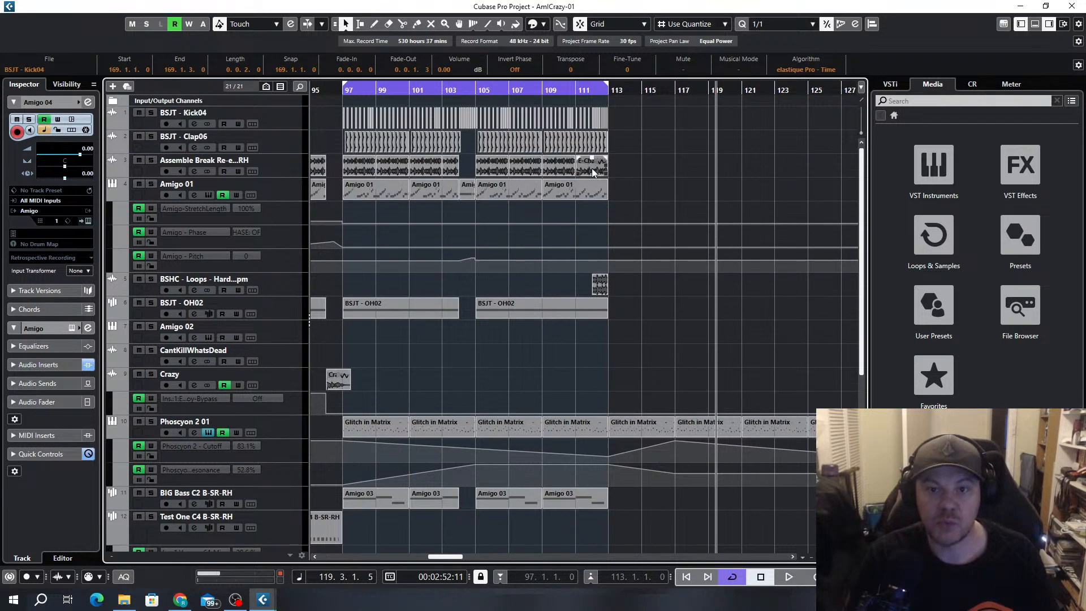
{"action": "left_click_drag", "start_coordinate": [658, 108], "coordinate": [479, 172]}
{"action": "scroll", "coordinate": [480, 178], "scroll_direction": "down", "scroll_amount": 2}
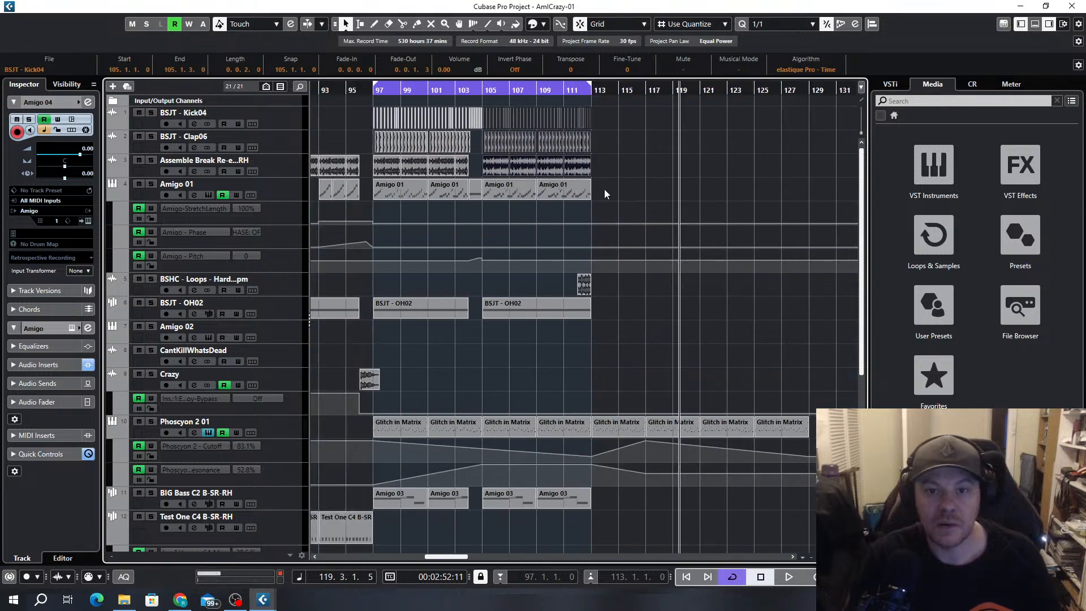
{"action": "key", "text": "ctrl+d"}
{"action": "key", "text": "ctrl+d"}
Play the extended drums and set the cycle range to bars 113 to 129 around the Assemble Break parts
{"action": "key", "text": "space"}
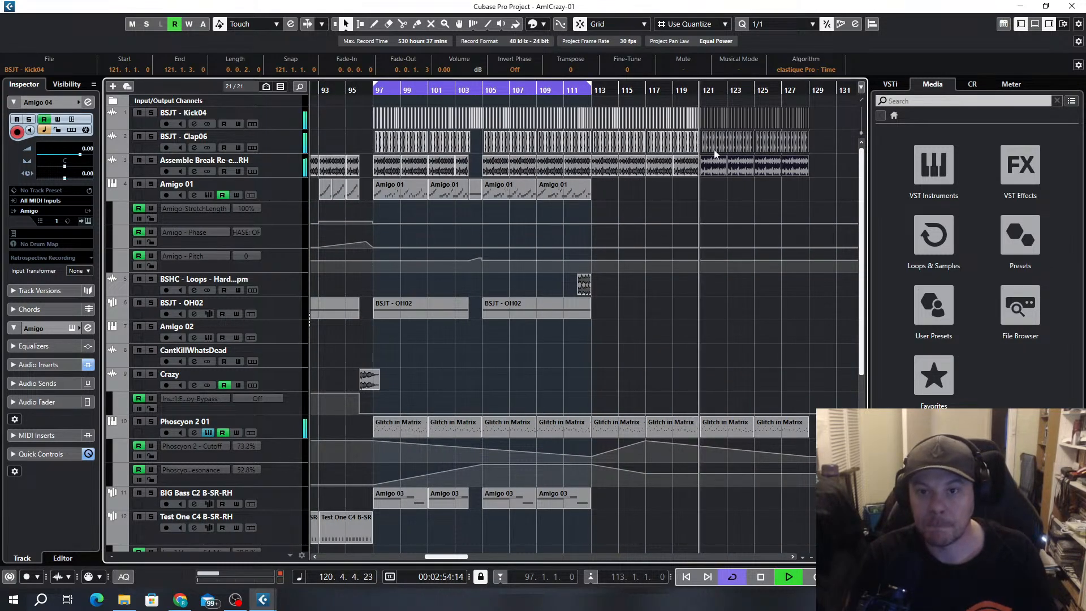
{"action": "left_click_drag", "start_coordinate": [826, 164], "coordinate": [598, 171]}
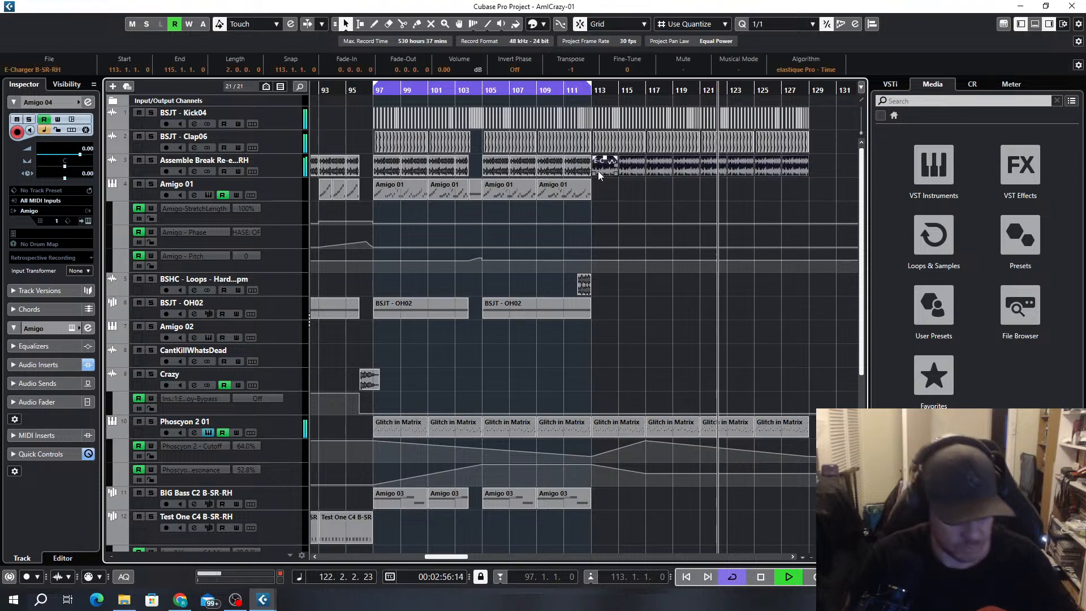
{"action": "key", "text": "p"}
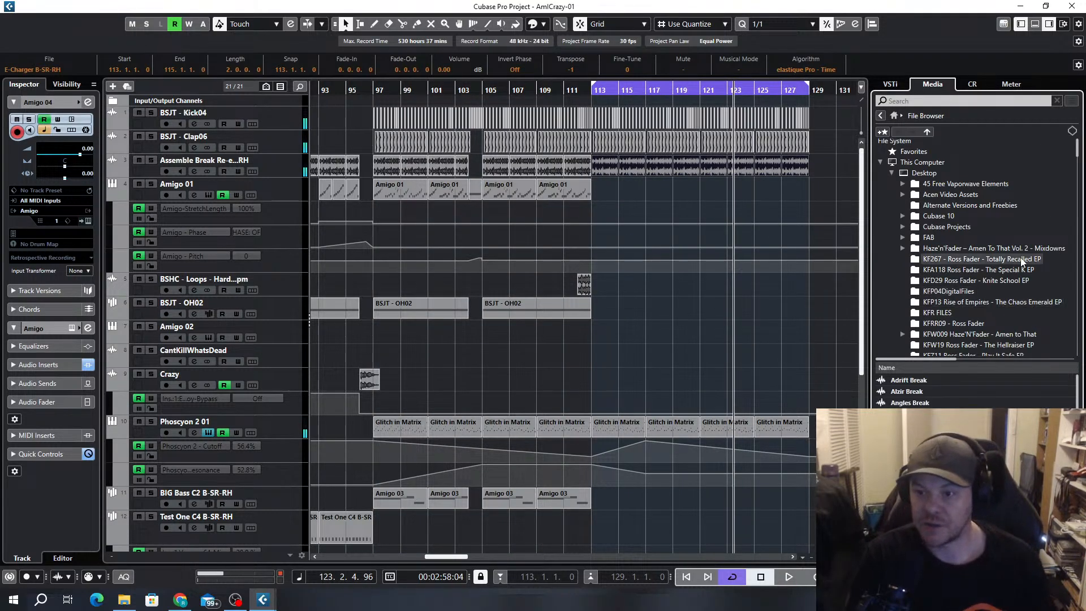
Browse the sample folders to the 4-4 Loops in the Drums folder of the Billy Daniel Bunter & Sanxion pack
{"action": "left_click", "coordinate": [996, 229]}
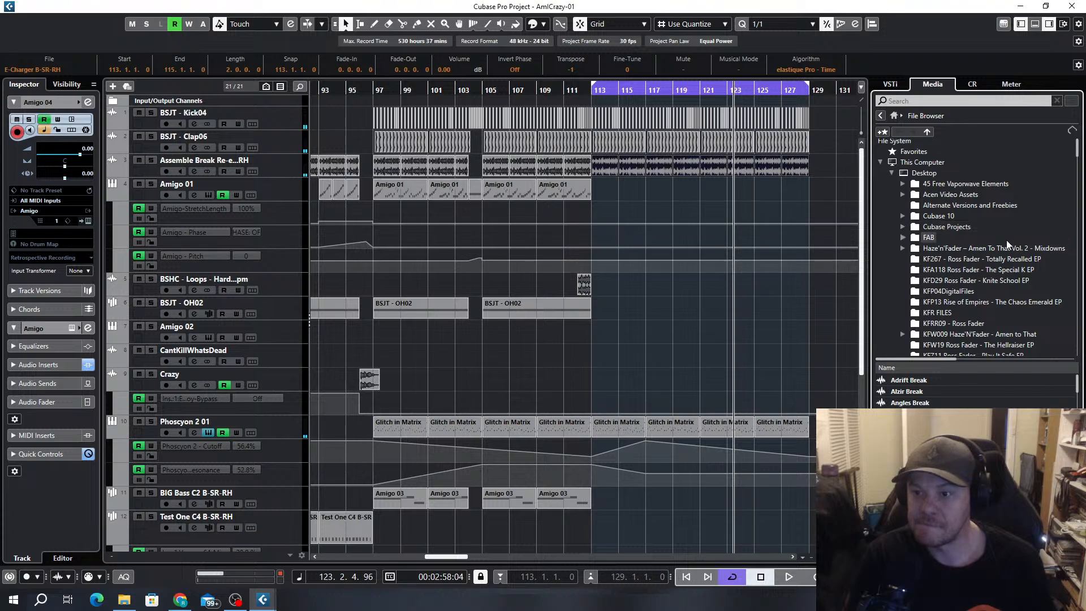
{"action": "left_click_drag", "start_coordinate": [1077, 151], "coordinate": [1077, 192]}
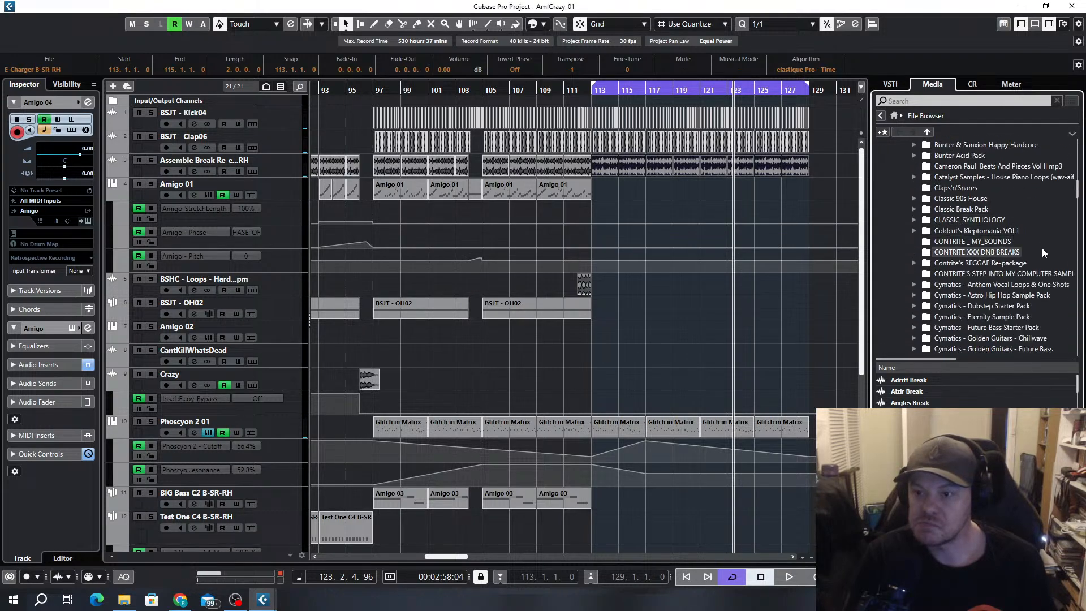
{"action": "scroll", "coordinate": [1040, 244], "scroll_direction": "up", "scroll_amount": 5}
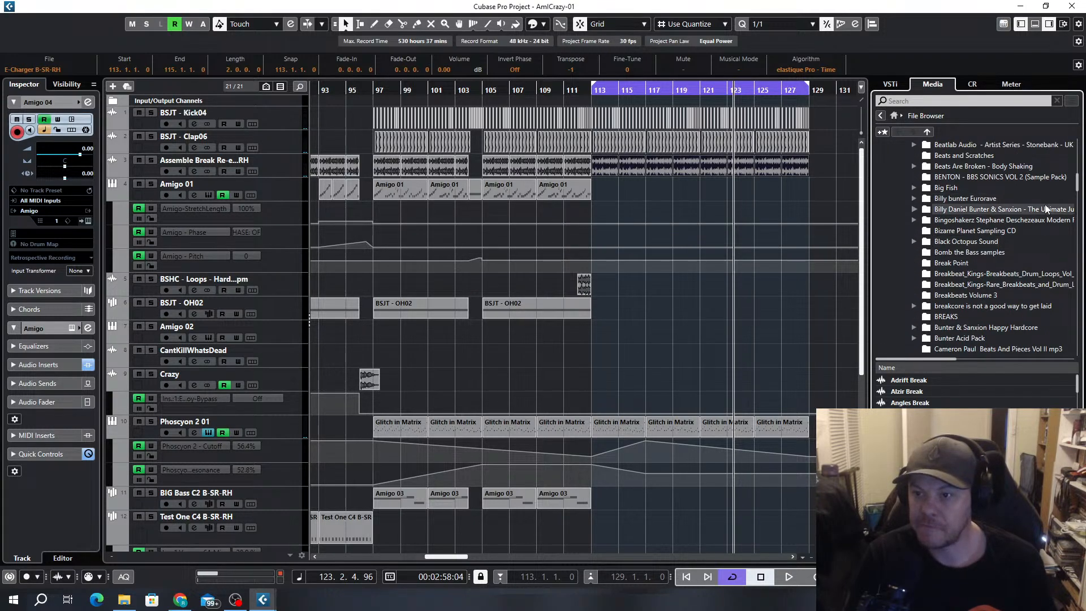
{"action": "left_click", "coordinate": [996, 209]}
{"action": "double_click", "coordinate": [902, 384]}
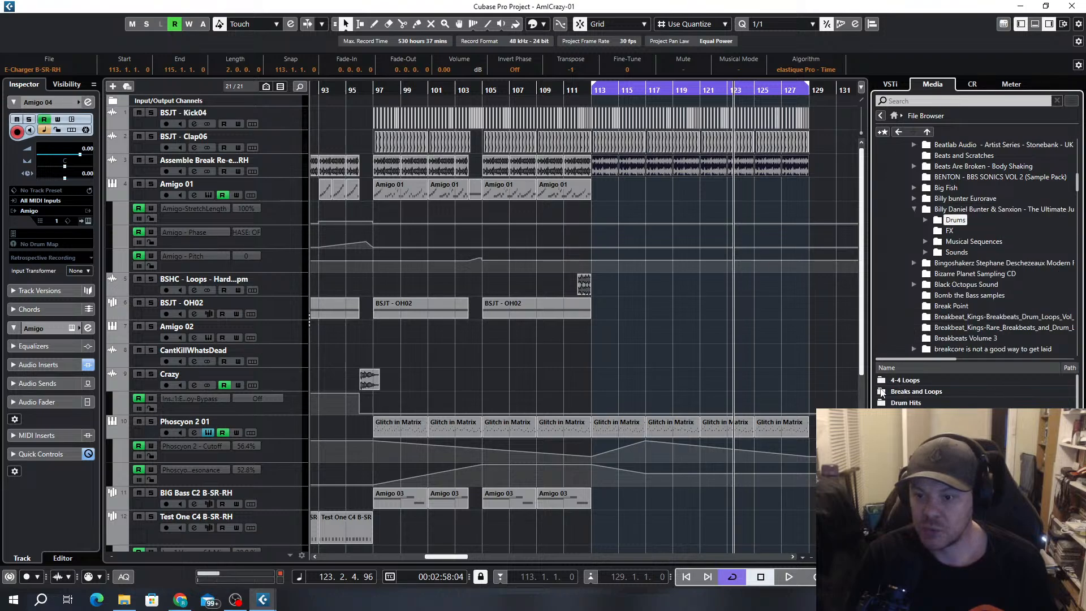
{"action": "double_click", "coordinate": [905, 380]}
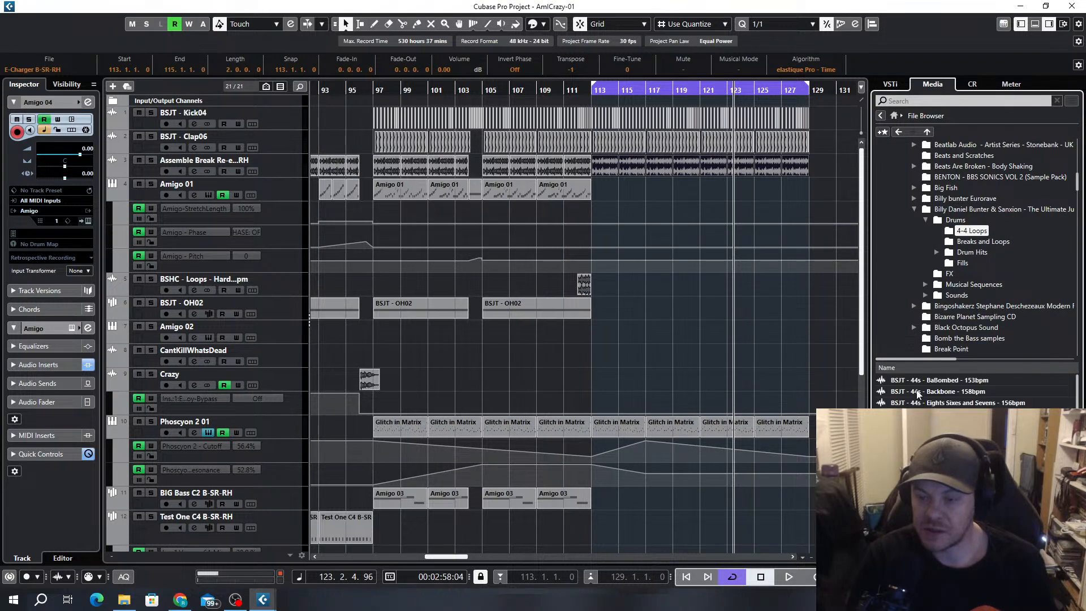
Audition the first 4-4 loops and place "BSJT - 44s - Eights Sixes and Sevens - 156bpm" at bar 113 on a new track above Amigo 01
{"action": "left_click", "coordinate": [945, 383]}
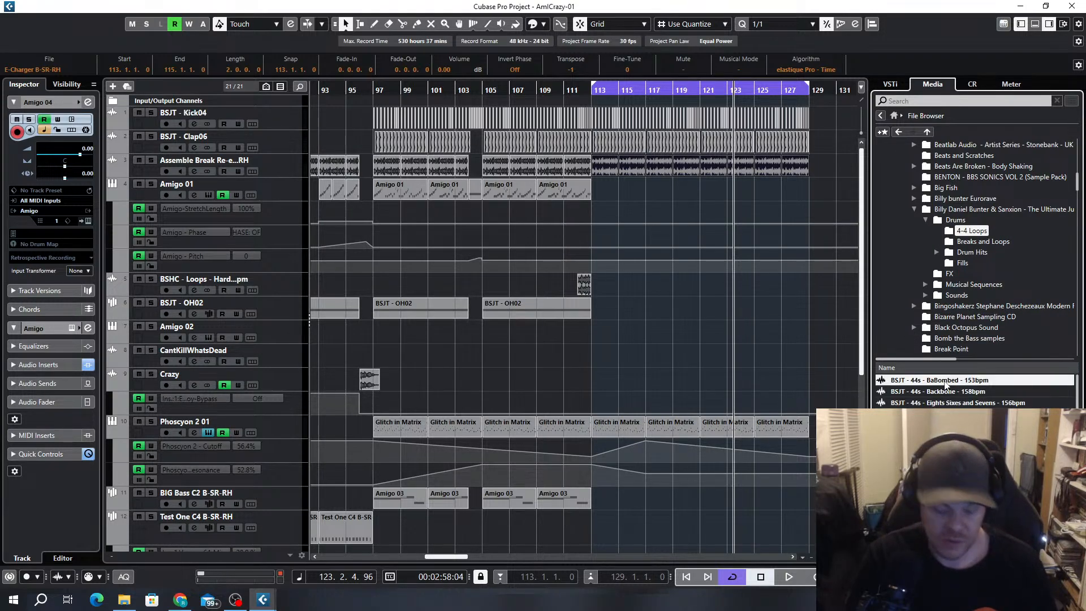
{"action": "key", "text": "Down"}
{"action": "key", "text": "Down"}
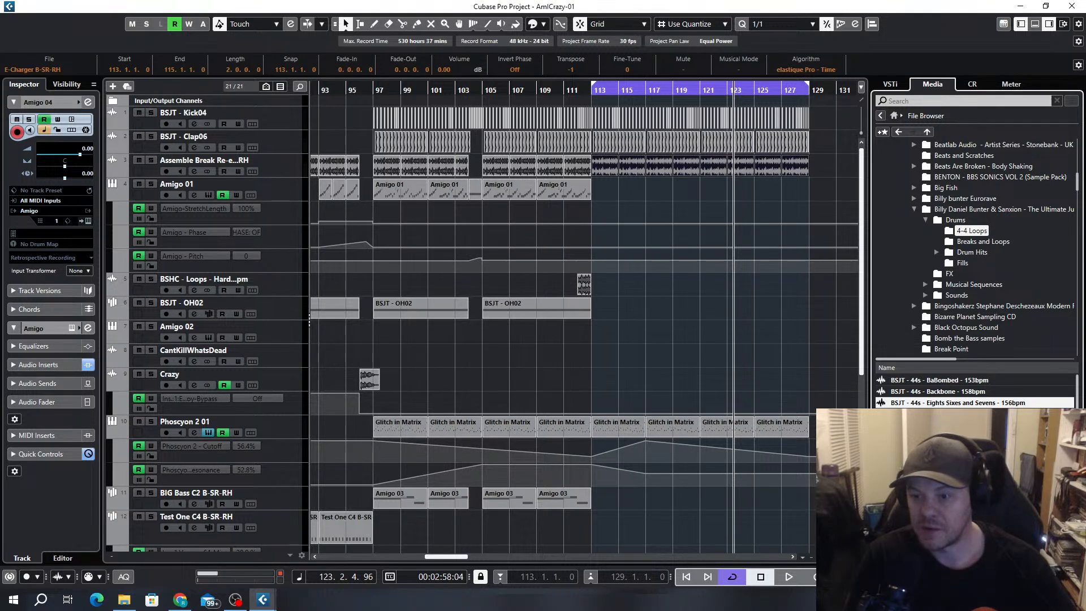
{"action": "left_click_drag", "start_coordinate": [943, 400], "coordinate": [197, 185]}
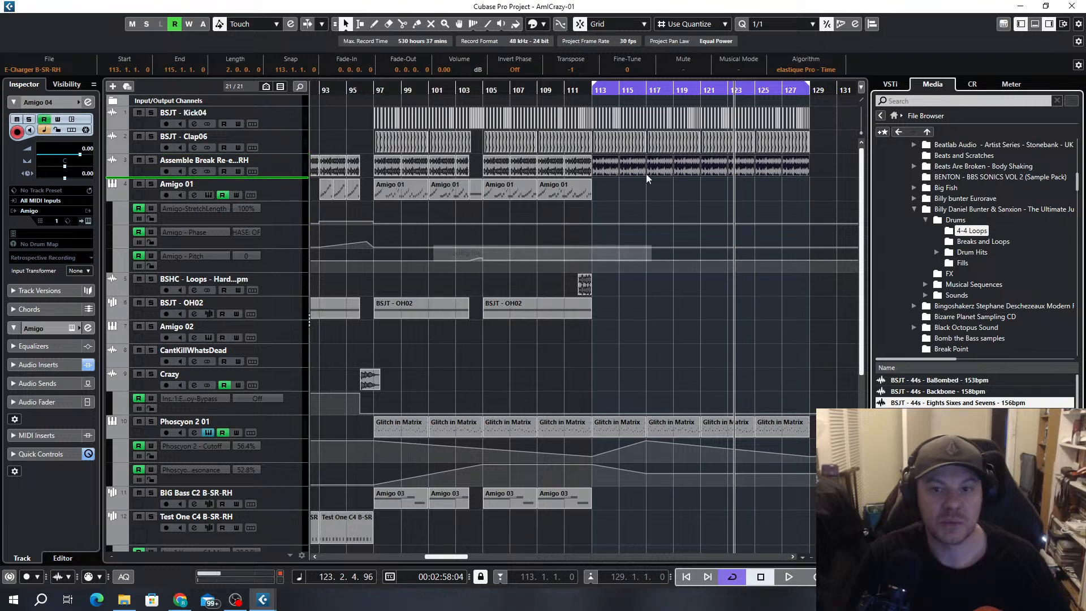
{"action": "left_click_drag", "start_coordinate": [762, 192], "coordinate": [630, 191]}
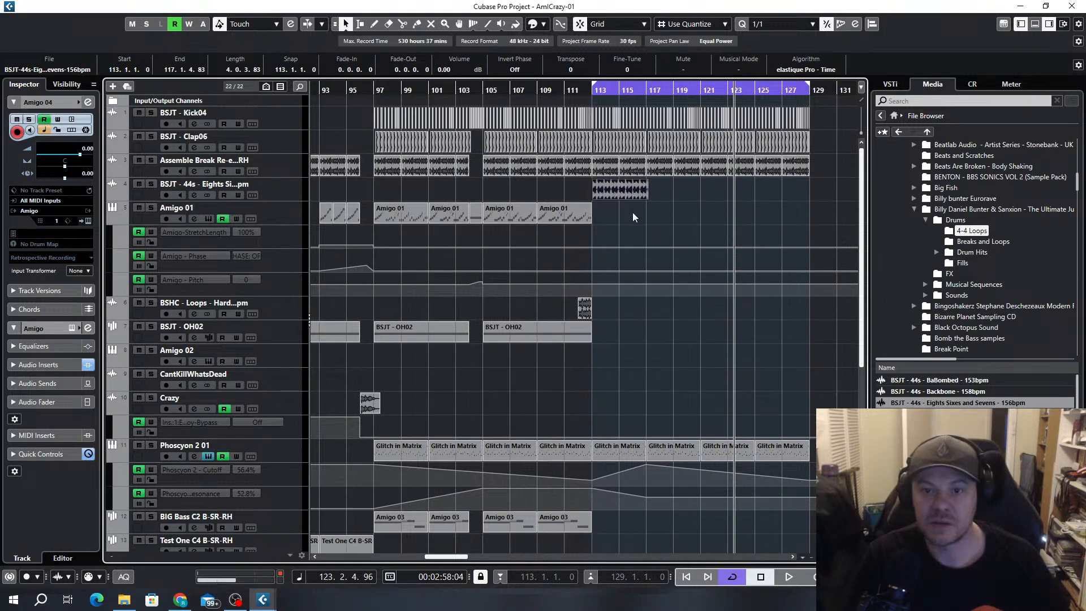
Switch sizing to Sizing Applies Time Stretch and stretch the Eights Sixes and Sevens loop to exactly four bars, ending at bar 117
{"action": "scroll", "coordinate": [645, 210], "scroll_direction": "up", "scroll_amount": 5}
{"action": "left_click", "coordinate": [345, 24]}
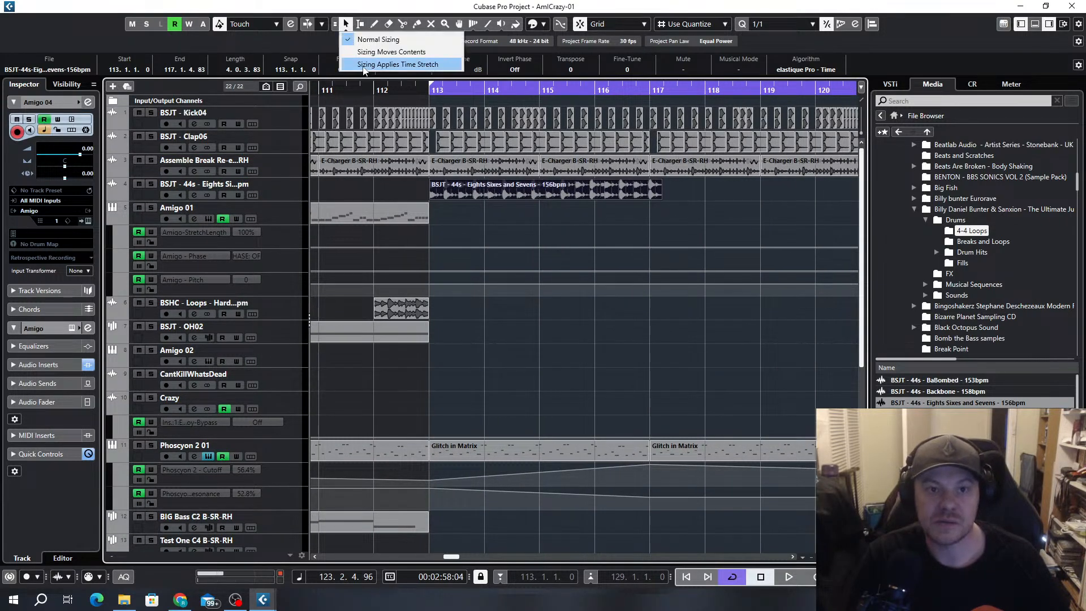
{"action": "left_click", "coordinate": [390, 64]}
{"action": "left_click_drag", "start_coordinate": [658, 197], "coordinate": [642, 219]}
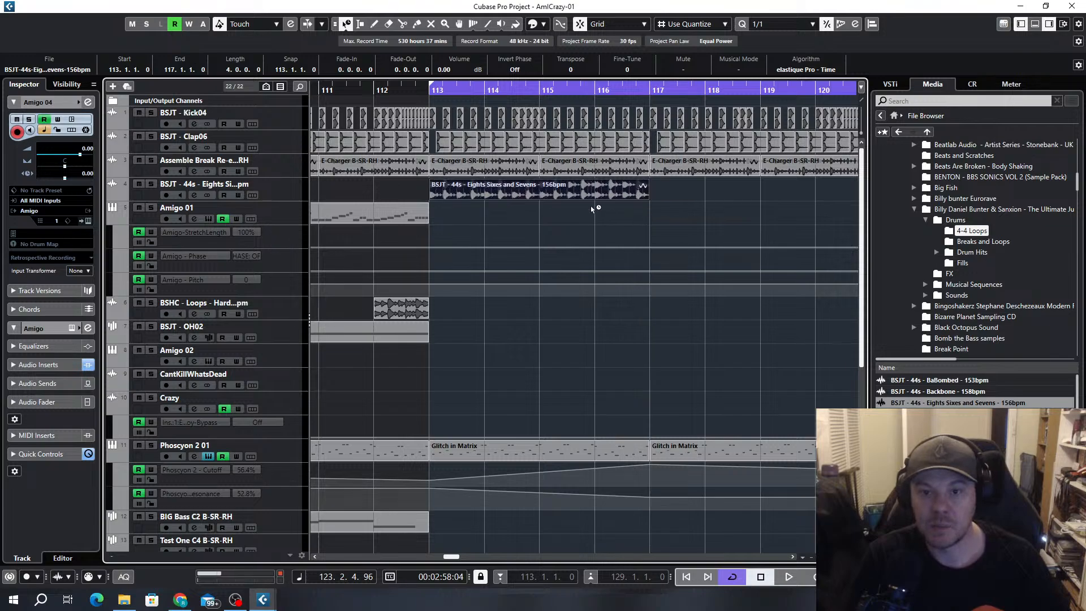
Duplicate the four-bar Eights Sixes and Sevens loop three times so it fills bars 113 to 129
{"action": "scroll", "coordinate": [593, 209], "scroll_direction": "down", "scroll_amount": 5}
{"action": "key", "text": "ctrl+d"}
{"action": "key", "text": "ctrl+d"}
{"action": "key", "text": "ctrl+d"}
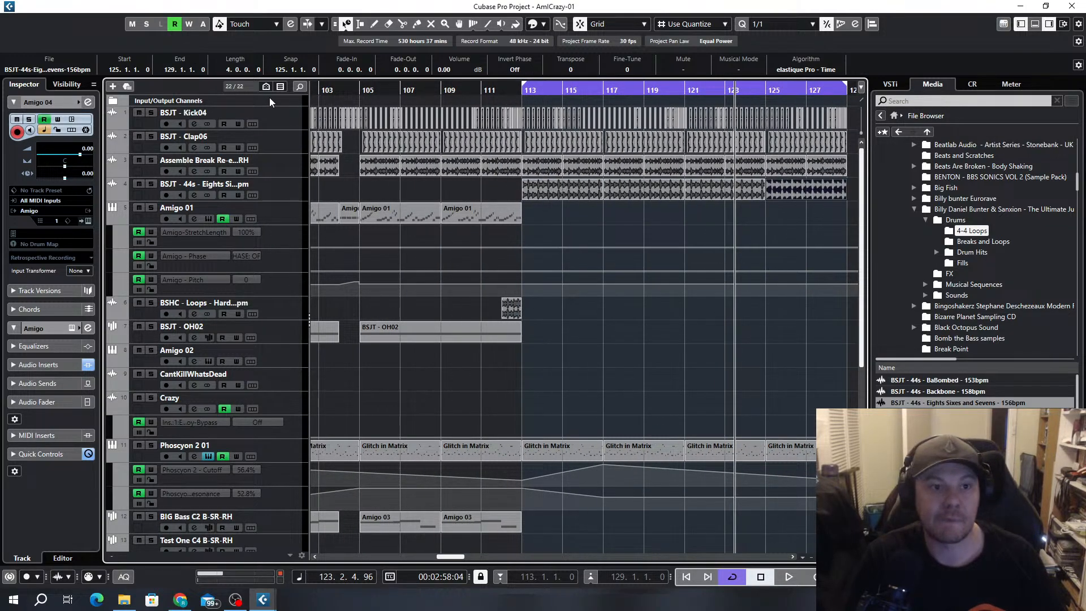
Play the new section from bar 113 to hear the added loop with the drums and acid line
{"action": "key", "text": "KP_1"}
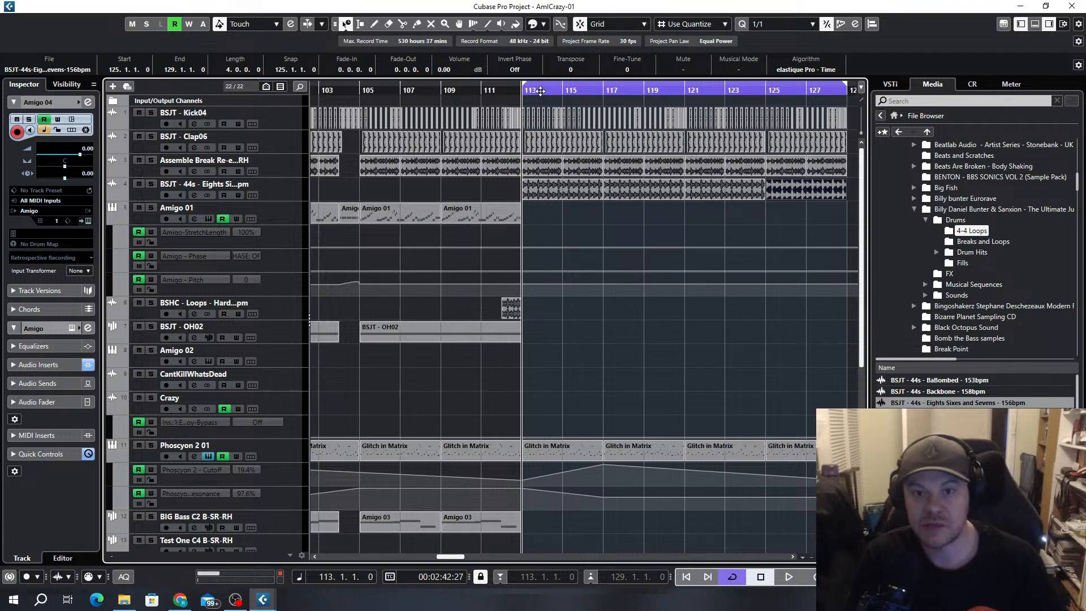
{"action": "key", "text": "space"}
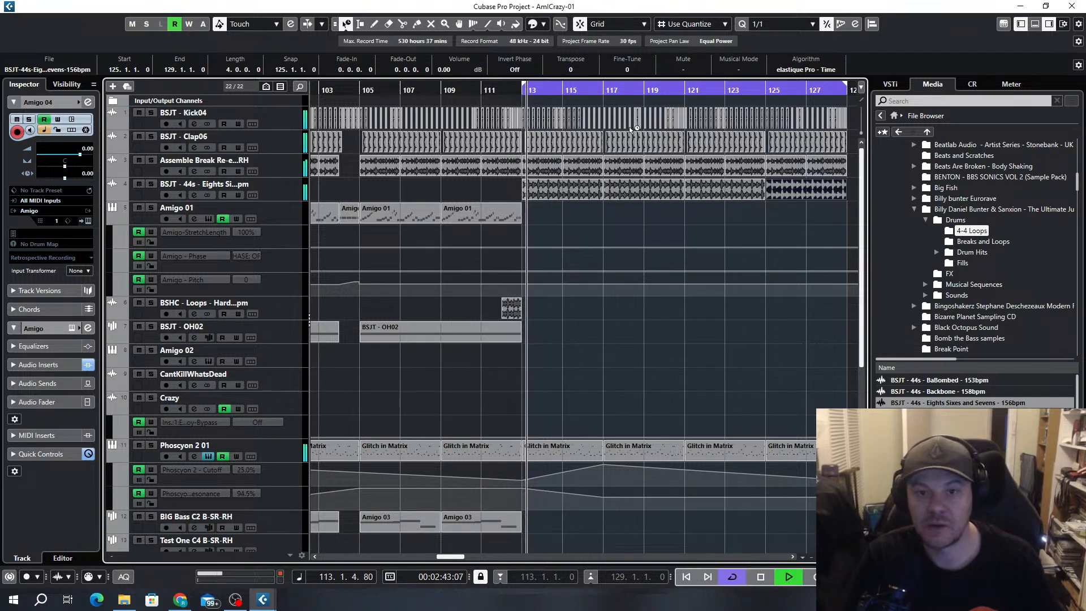
{"action": "scroll", "coordinate": [745, 138], "scroll_direction": "down", "scroll_amount": 1}
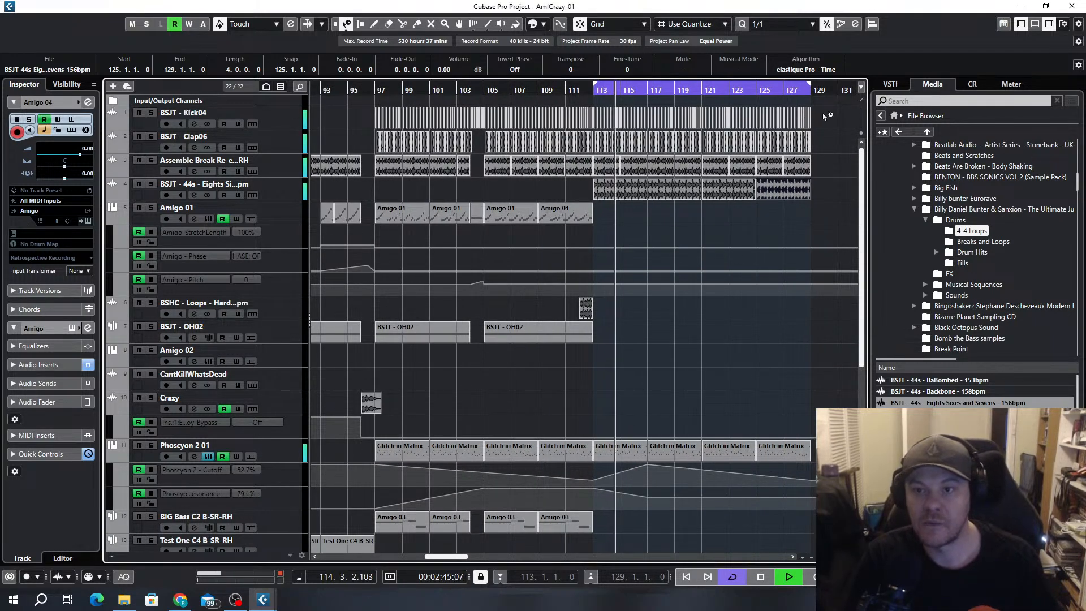
Try removing the Kick04 events from bar 113 to bar 129, and undo the deletion
{"action": "left_click_drag", "start_coordinate": [825, 116], "coordinate": [600, 121]}
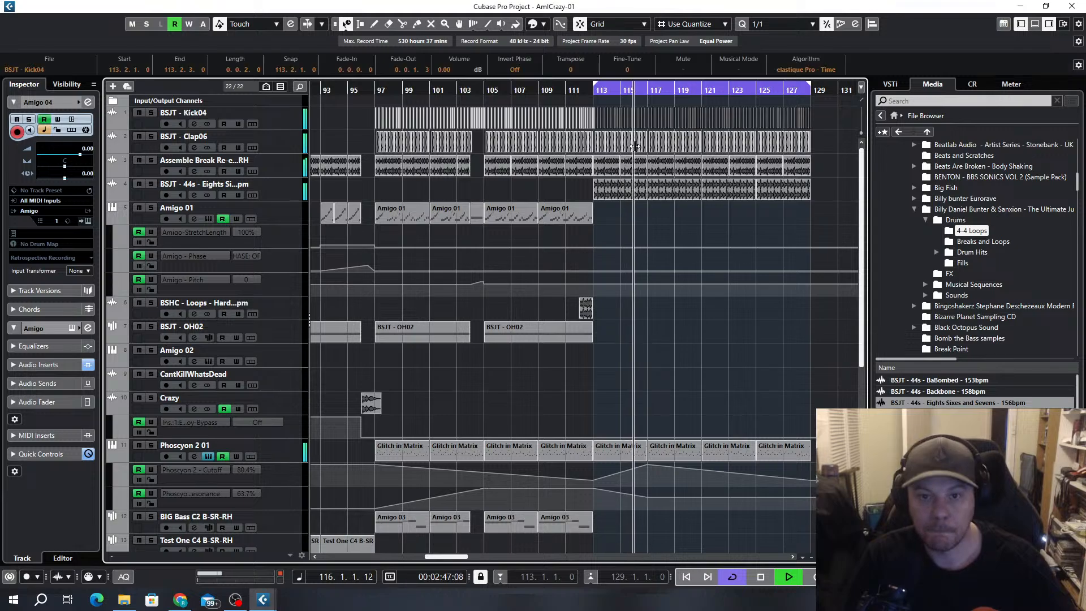
{"action": "key", "text": "Delete"}
{"action": "scroll", "coordinate": [596, 122], "scroll_direction": "up", "scroll_amount": 5}
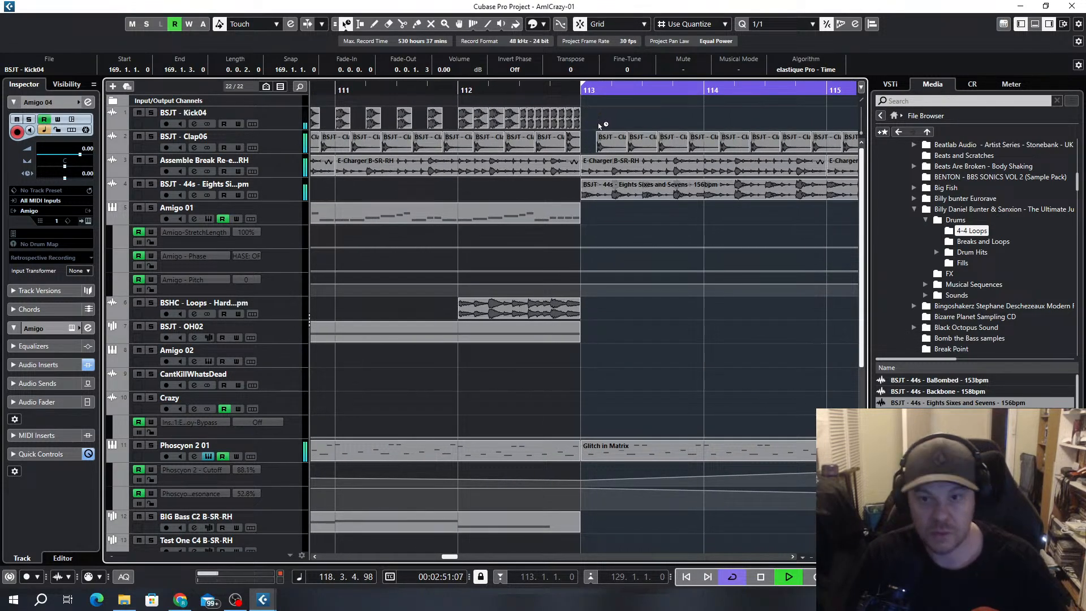
{"action": "scroll", "coordinate": [642, 152], "scroll_direction": "down", "scroll_amount": 6}
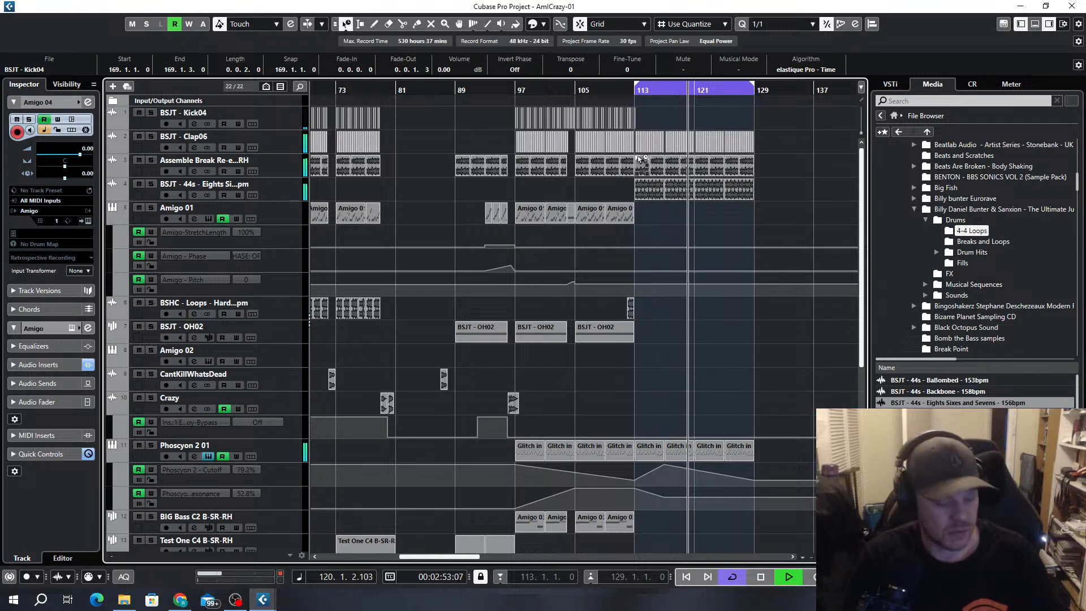
{"action": "key", "text": "ctrl+z"}
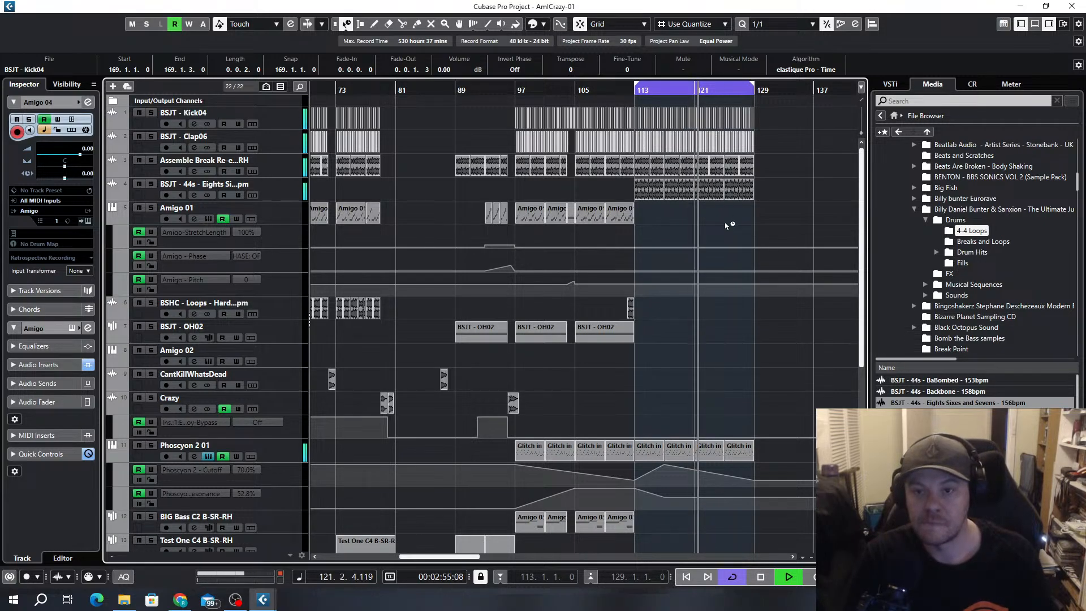
Switch the object selection tool from time-stretch sizing back to Normal Sizing
{"action": "scroll", "coordinate": [730, 225], "scroll_direction": "down", "scroll_amount": 2}
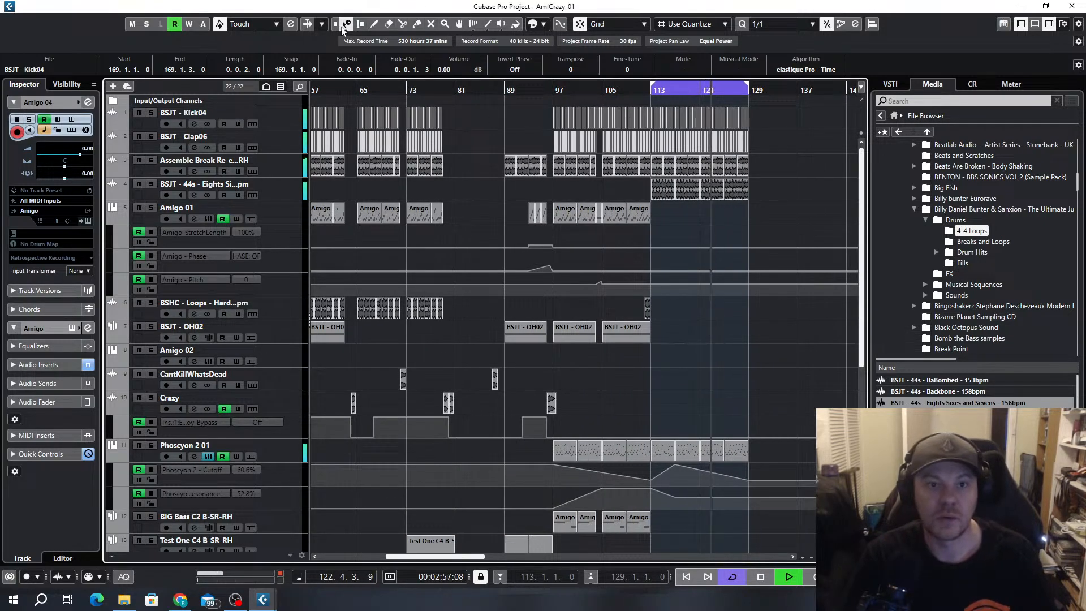
{"action": "left_click", "coordinate": [343, 27]}
{"action": "left_click", "coordinate": [391, 35]}
Try a copy of the eight-bar Amazing Jungle part at bar 113 on the BSHC 808 bass track, duplicated to bar 129, and delete both parts
{"action": "scroll", "coordinate": [687, 297], "scroll_direction": "down", "scroll_amount": 5}
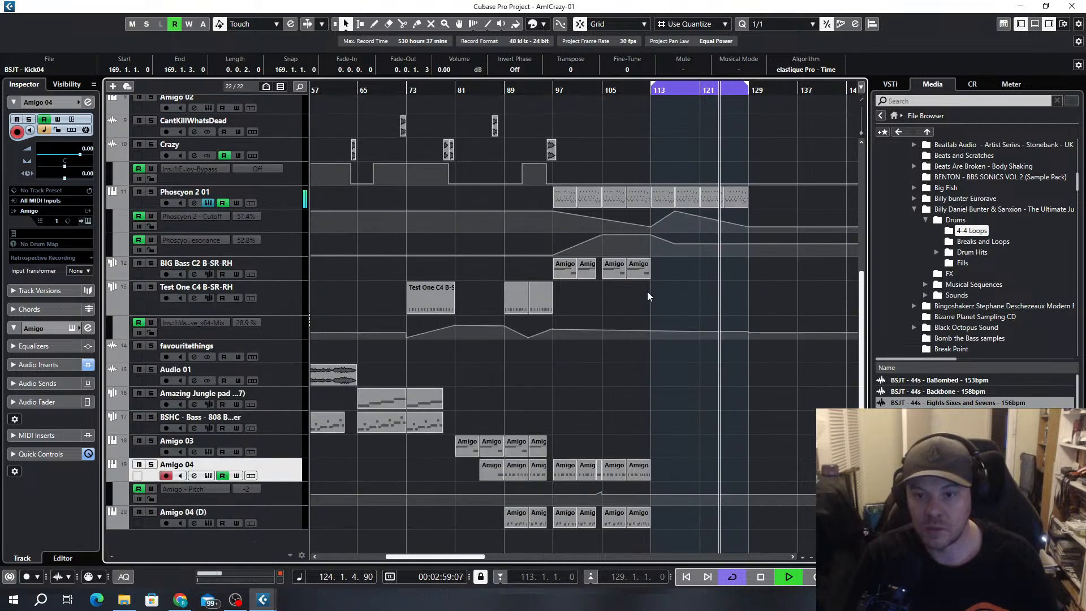
{"action": "scroll", "coordinate": [775, 268], "scroll_direction": "up", "scroll_amount": 5}
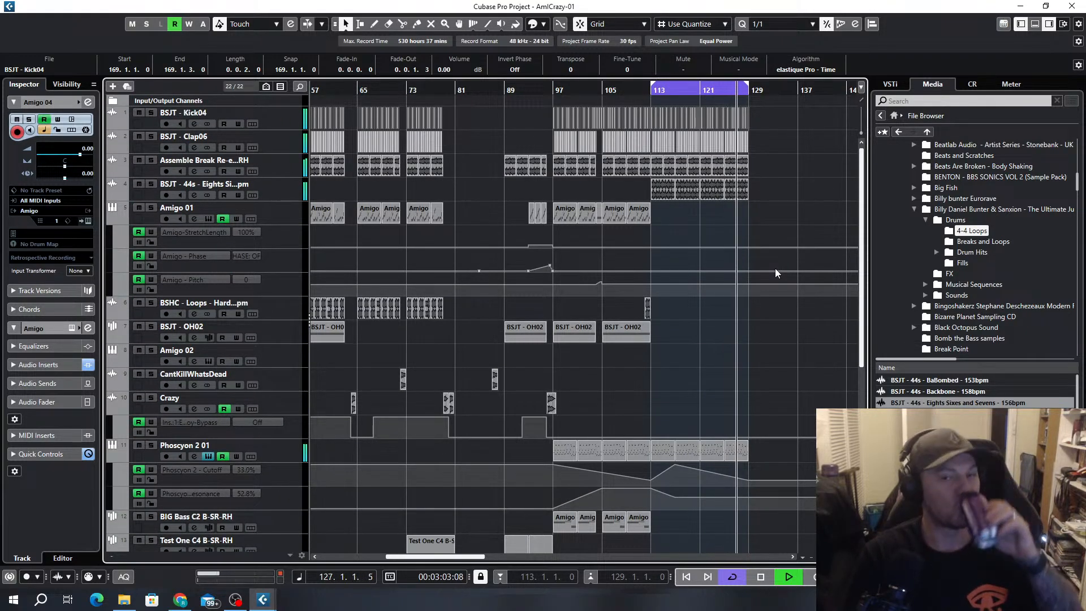
{"action": "scroll", "coordinate": [729, 294], "scroll_direction": "down", "scroll_amount": 5}
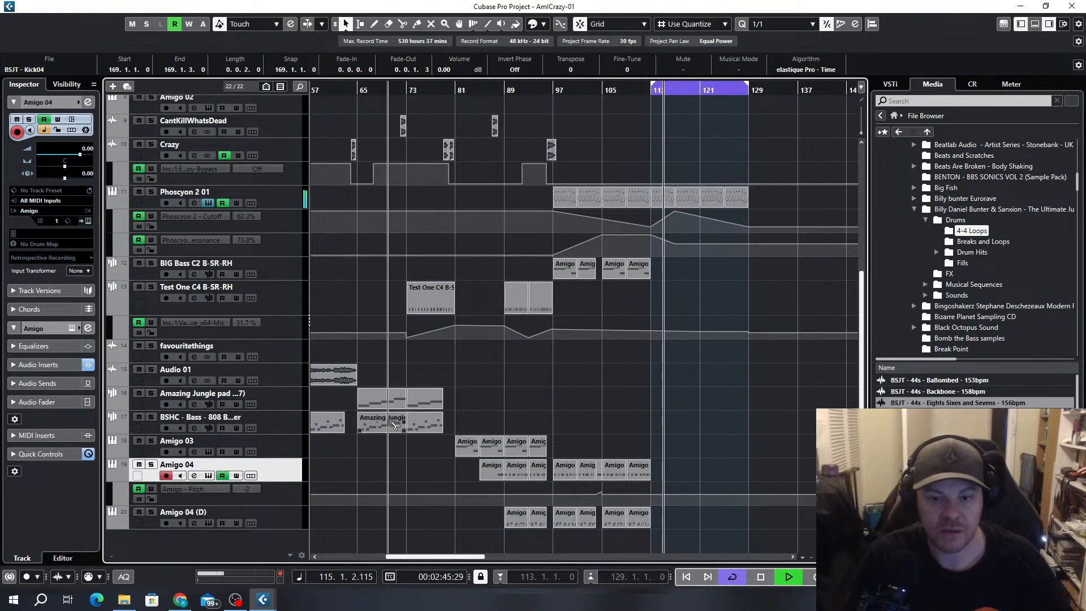
{"action": "left_click_drag", "start_coordinate": [394, 424], "coordinate": [681, 421]}
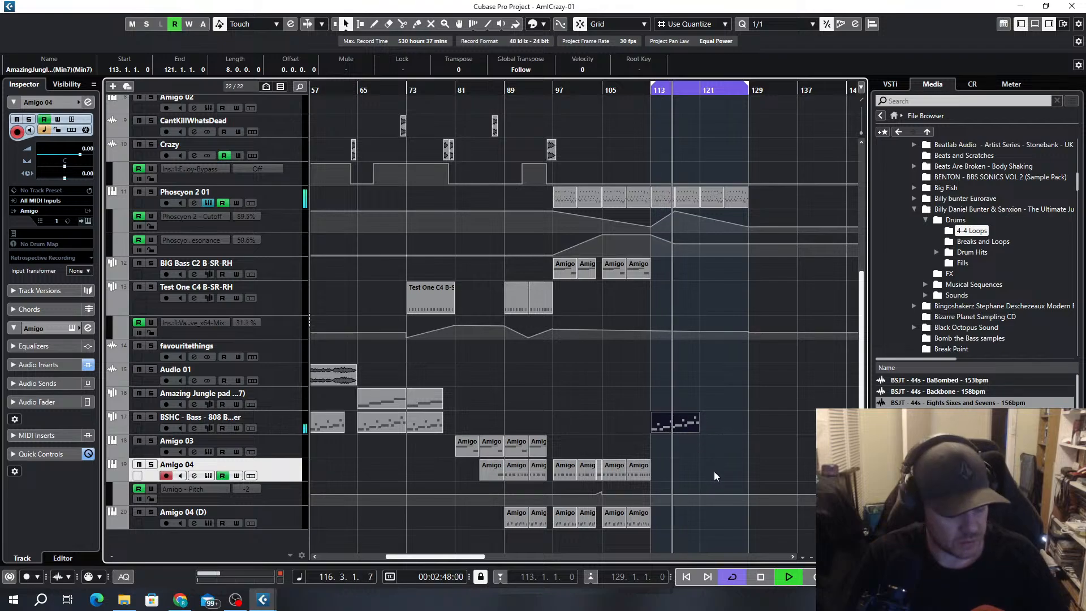
{"action": "key", "text": "ctrl+d"}
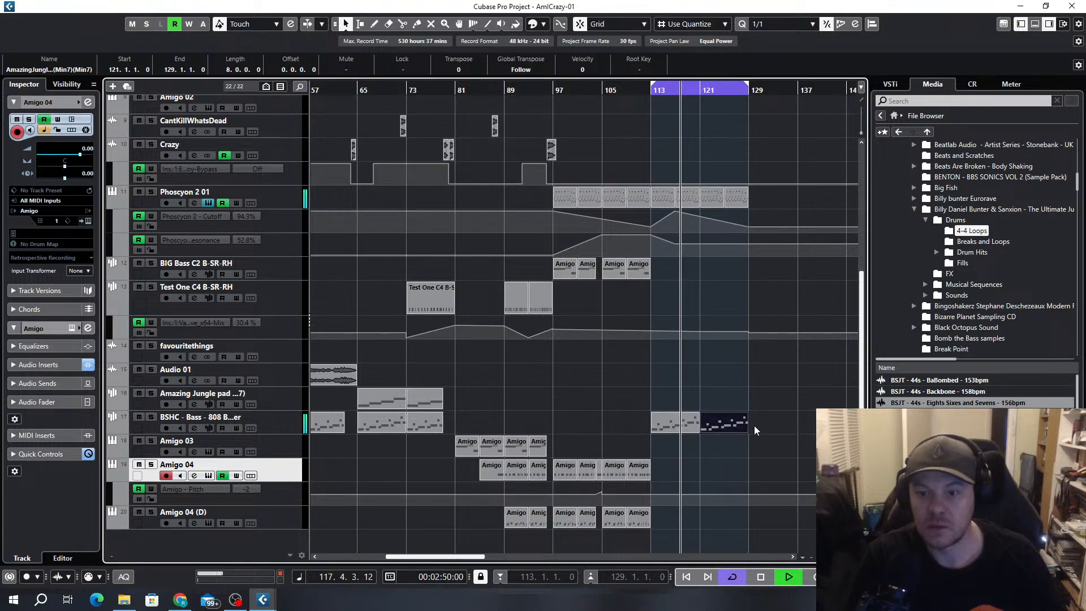
{"action": "left_click_drag", "start_coordinate": [755, 425], "coordinate": [626, 430]}
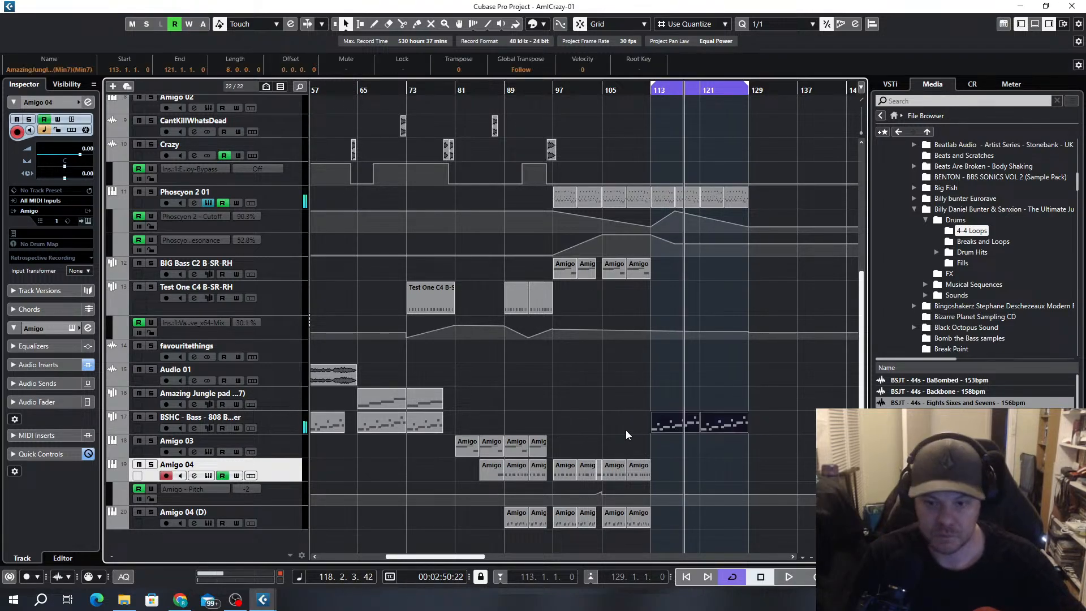
{"action": "key", "text": "Delete"}
Copy the four Glitch in Matrix parts at bars 113 to 129 onto the BSHC 808 bass track and open the first in the Key Editor
{"action": "left_click_drag", "start_coordinate": [781, 196], "coordinate": [660, 425]}
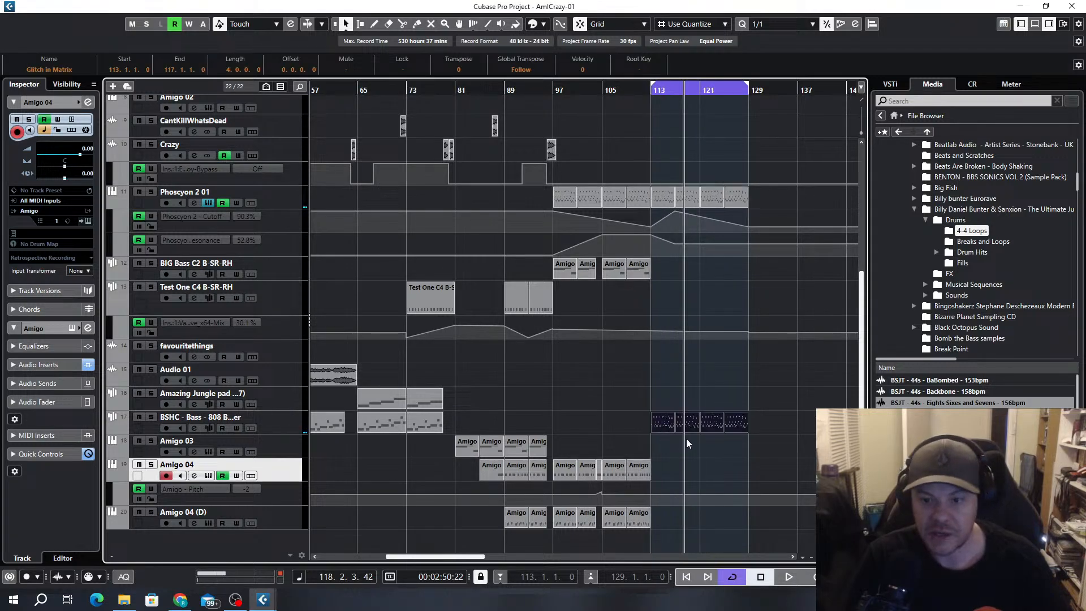
{"action": "left_click", "coordinate": [765, 426]}
{"action": "double_click", "coordinate": [657, 426]}
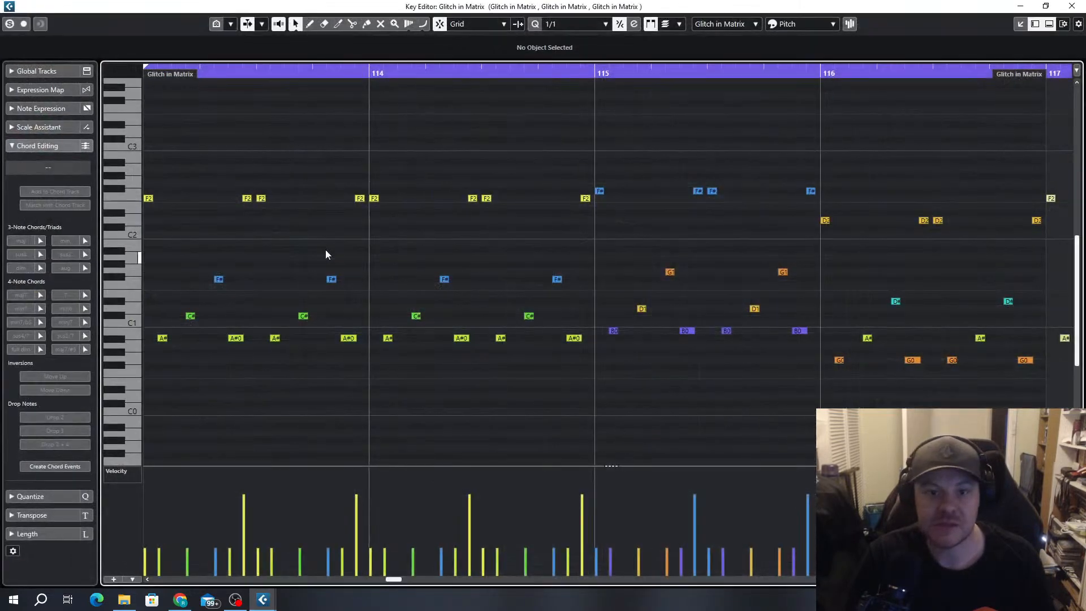
Play the copied Glitch in Matrix notes from bar 113 and examine the note pattern across the four parts
{"action": "scroll", "coordinate": [558, 358], "scroll_direction": "up", "scroll_amount": 3}
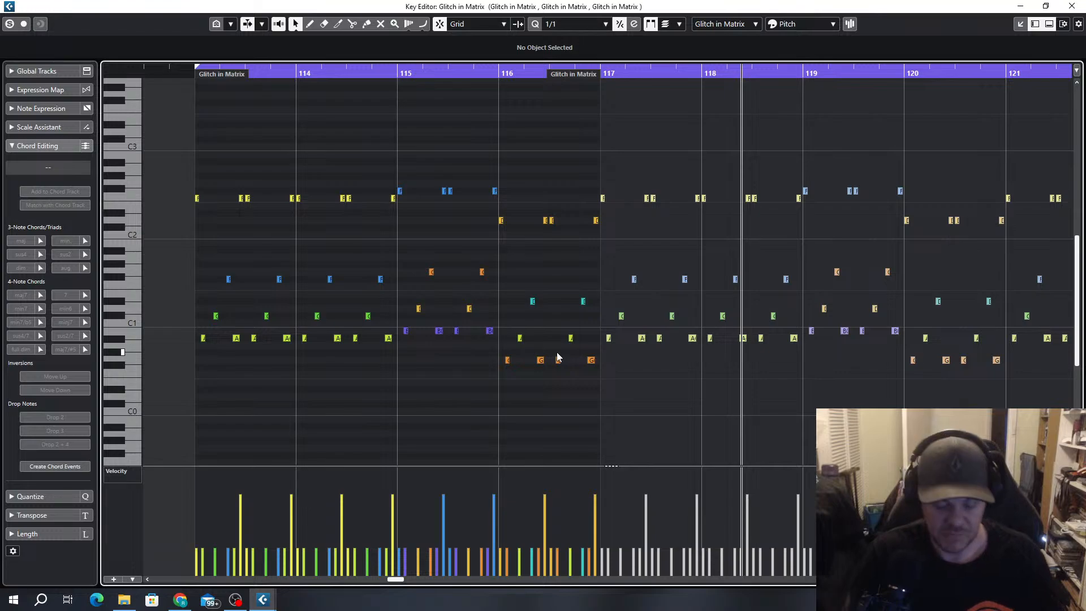
{"action": "key", "text": "space"}
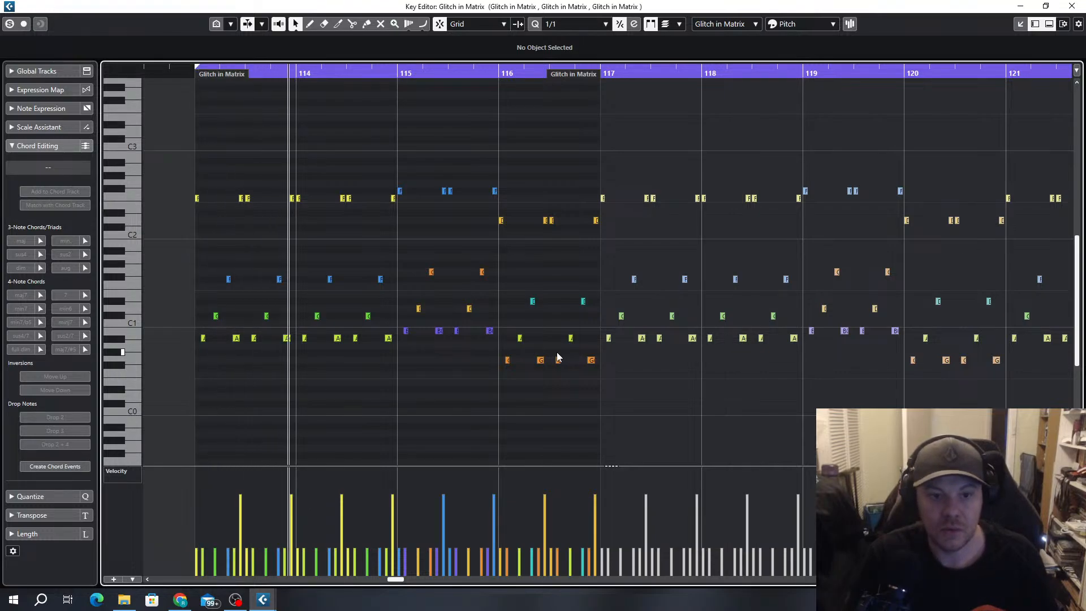
{"action": "scroll", "coordinate": [383, 233], "scroll_direction": "down", "scroll_amount": 3}
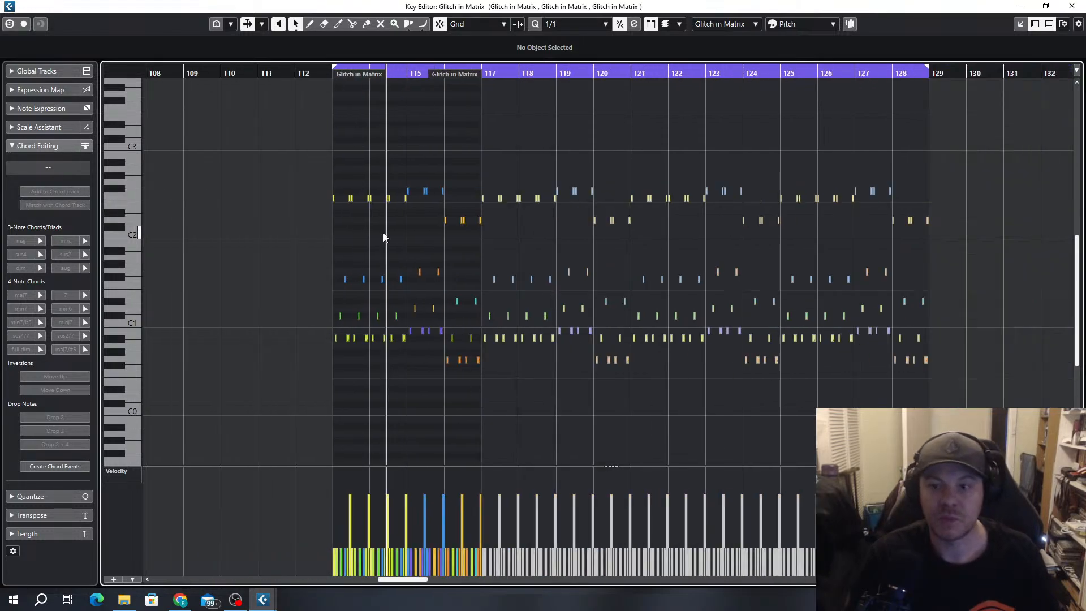
{"action": "scroll", "coordinate": [329, 205], "scroll_direction": "up", "scroll_amount": 4}
{"action": "scroll", "coordinate": [481, 224], "scroll_direction": "up", "scroll_amount": 2}
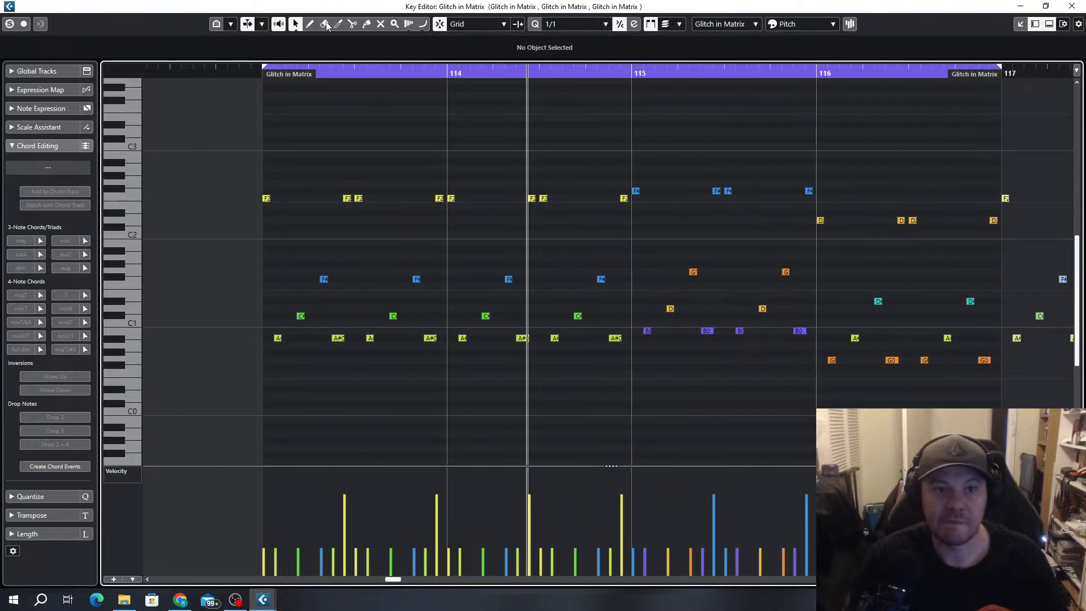
Mute all notes of the first Glitch in Matrix part, from bar 113 to bar 117
{"action": "left_click", "coordinate": [380, 24]}
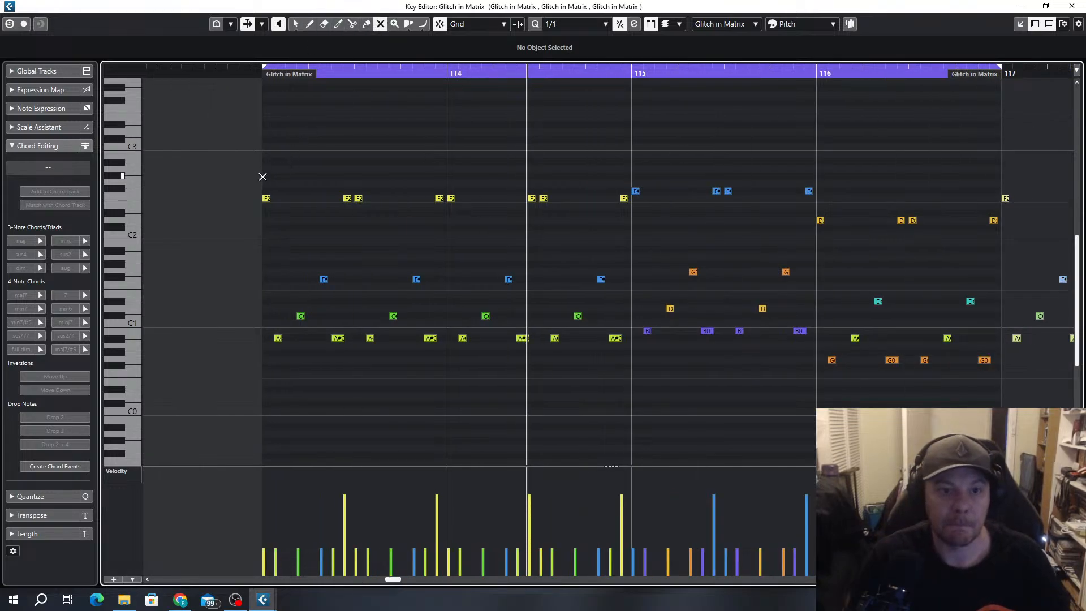
{"action": "left_click_drag", "start_coordinate": [263, 177], "coordinate": [1002, 390]}
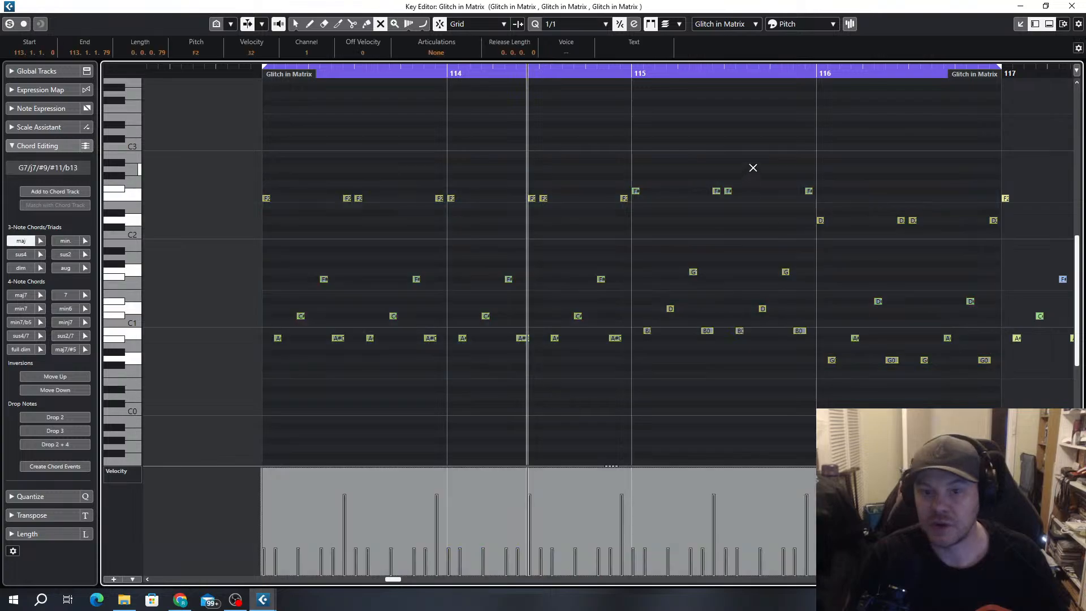
{"action": "left_click", "coordinate": [764, 159]}
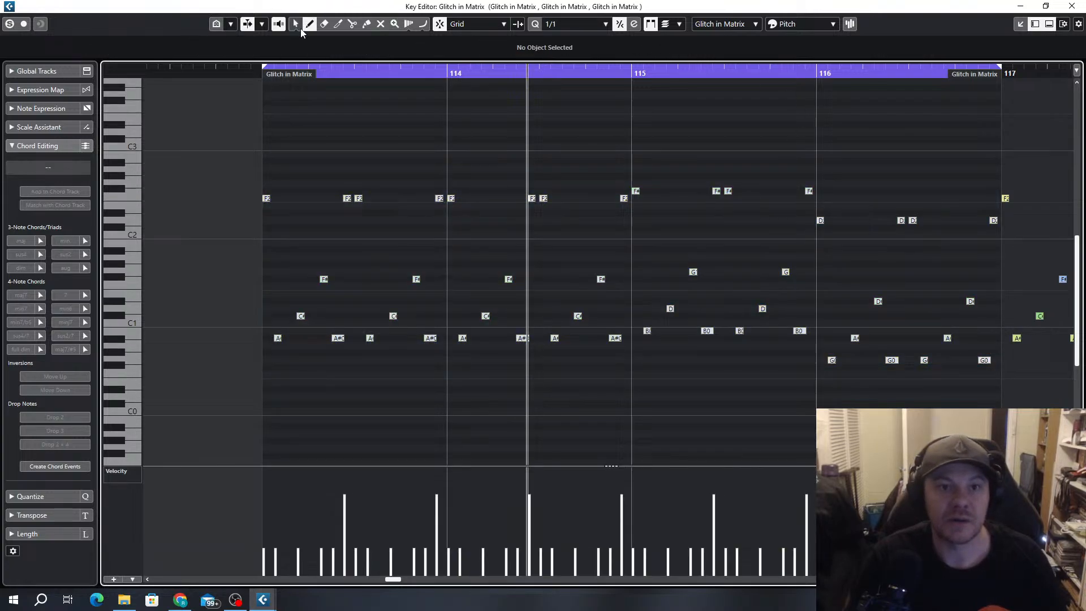
Lengthen and unmute the first F2 note at bar 113, set the quantize grid to 1/16, and size the note to 0.1.2.0
{"action": "left_click", "coordinate": [270, 196]}
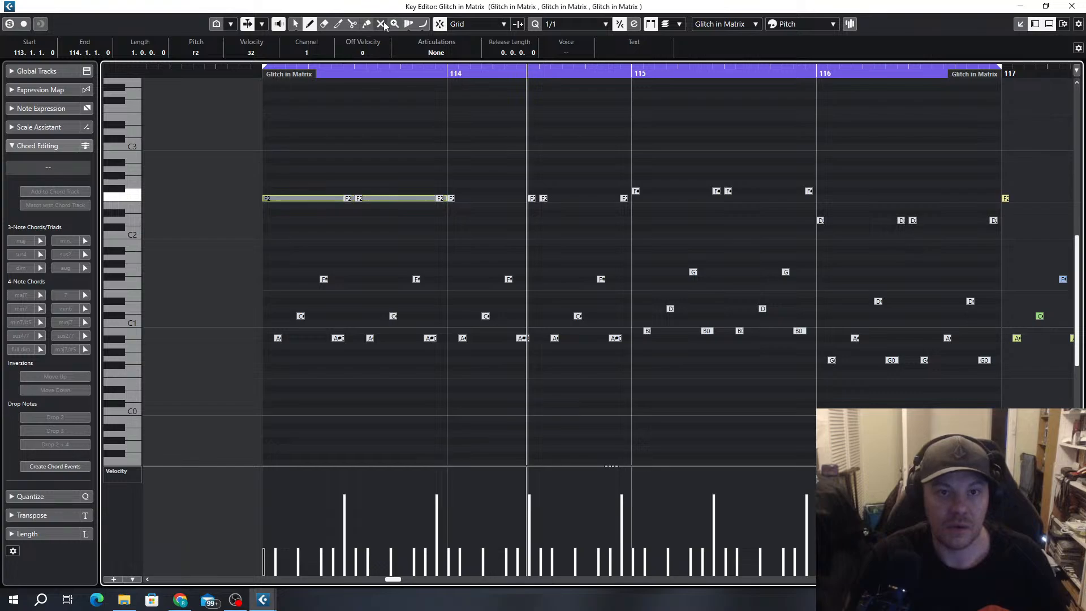
{"action": "left_click", "coordinate": [369, 199]}
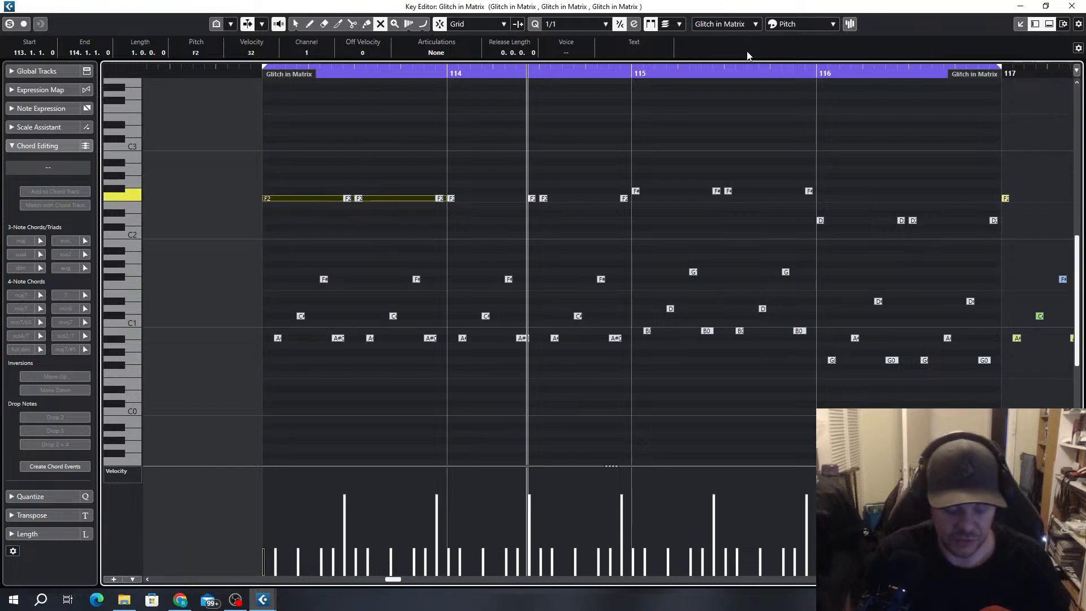
{"action": "key", "text": "alt+5"}
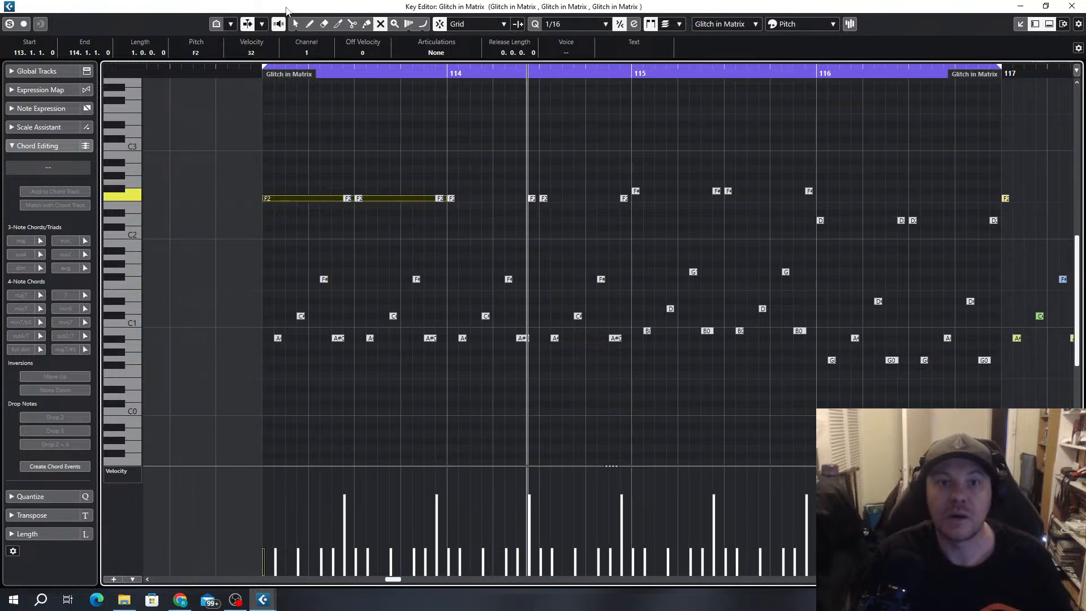
{"action": "left_click_drag", "start_coordinate": [445, 199], "coordinate": [332, 199]}
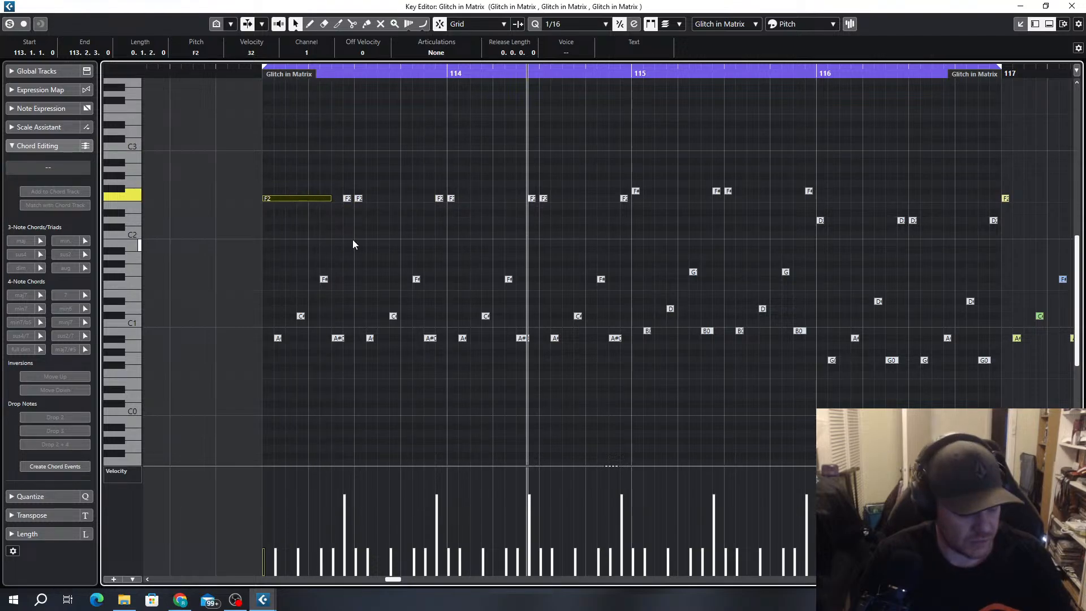
Duplicate the F2 note twice in succession, ending at 114.1.3, and play the part from bar 113
{"action": "key", "text": "alt+d"}
{"action": "key", "text": "alt+d"}
{"action": "key", "text": "KP_1"}
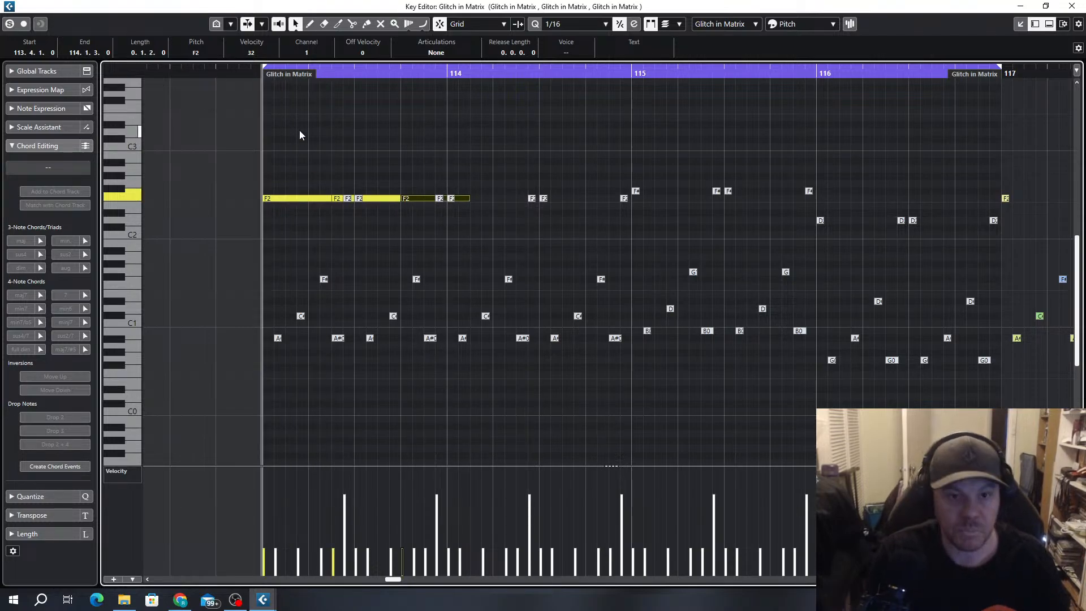
{"action": "key", "text": "space"}
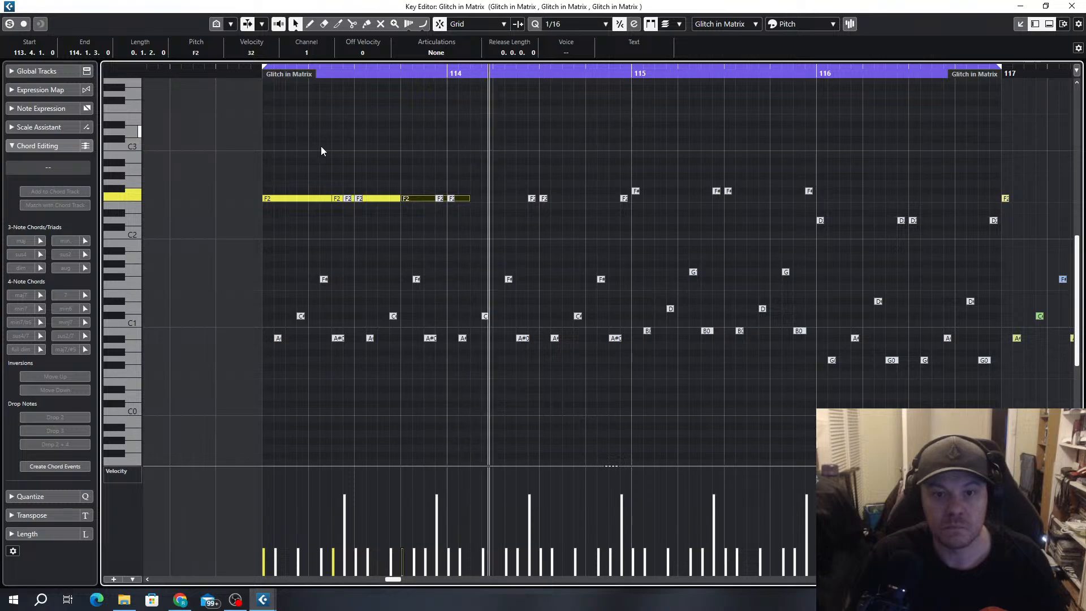
Draw a new bass note from 114.2.1 to 114.3.3 and move its pitch down to C#2
{"action": "scroll", "coordinate": [467, 242], "scroll_direction": "up", "scroll_amount": 2}
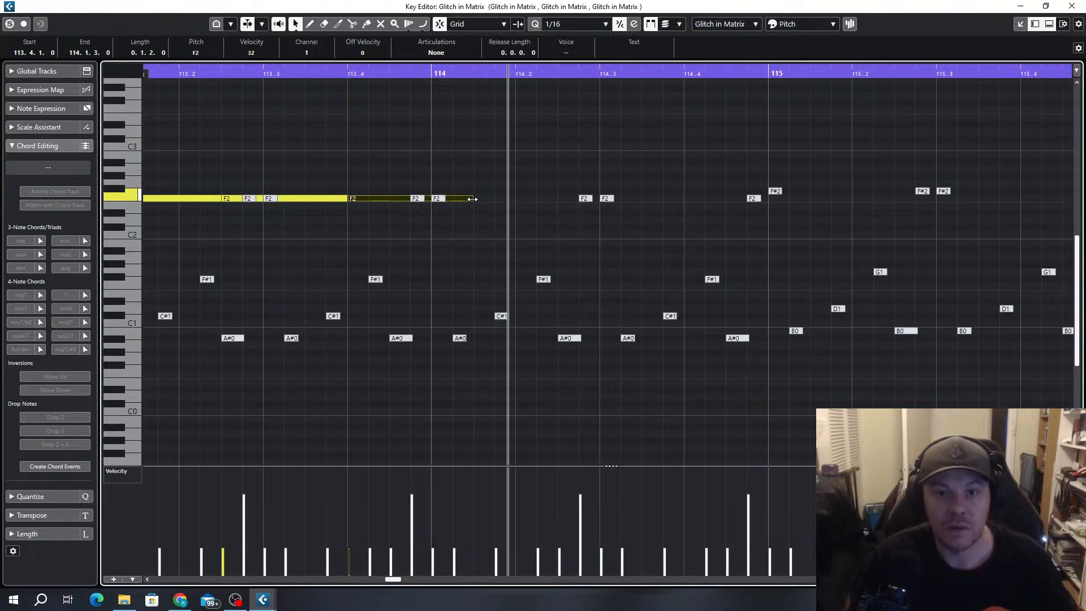
{"action": "mouse_move", "coordinate": [469, 199]}
{"action": "left_mouse_down"}
{"action": "mouse_move", "coordinate": [494, 199]}
{"action": "mouse_move", "coordinate": [474, 200]}
{"action": "left_mouse_up"}
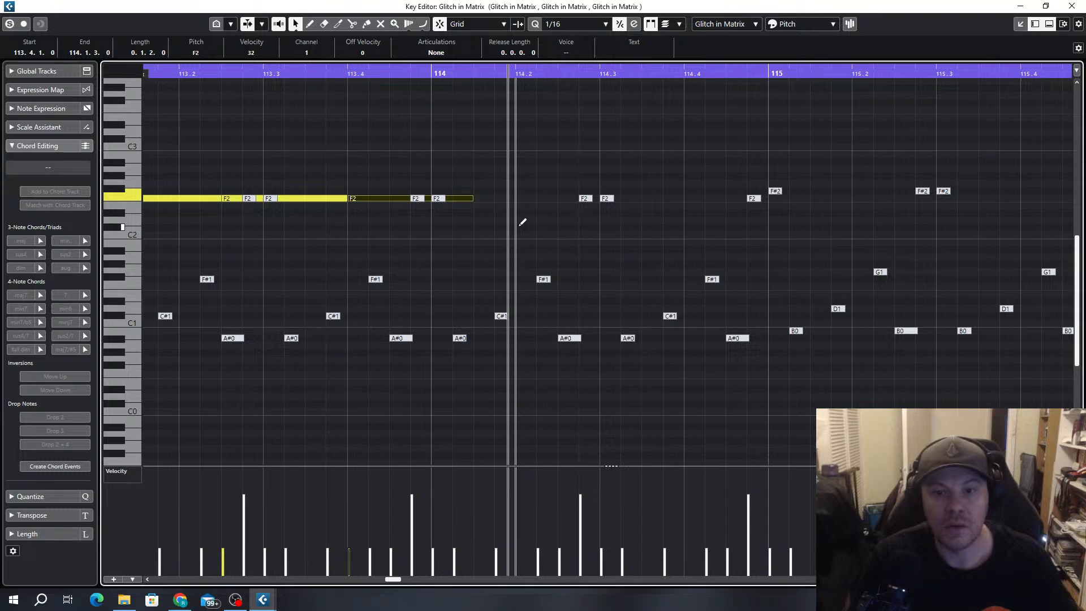
{"action": "left_click_drag", "start_coordinate": [518, 184], "coordinate": [636, 187]}
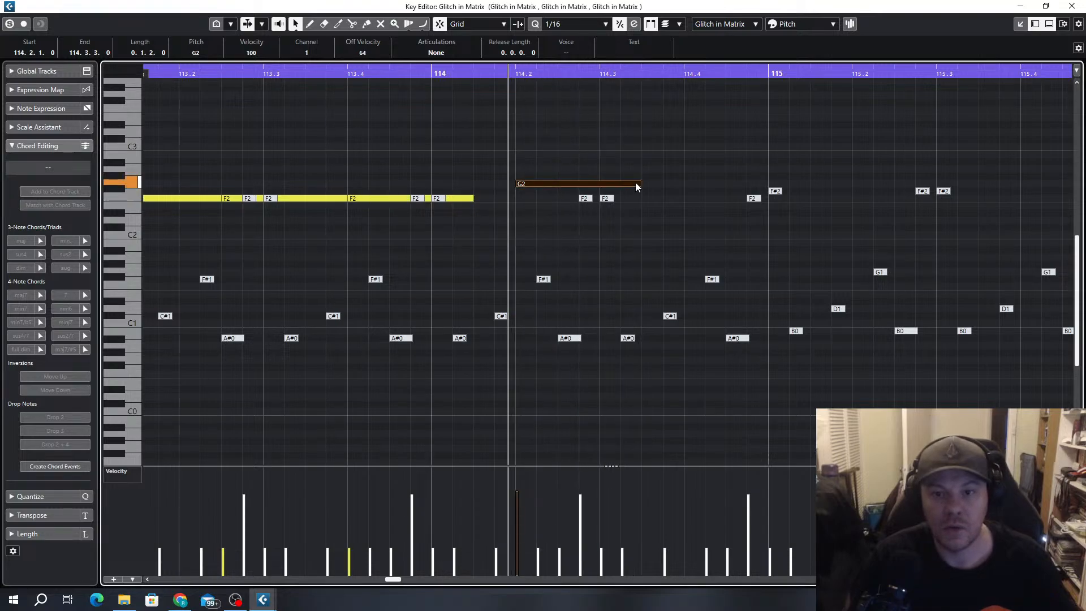
{"action": "key", "text": "Down"}
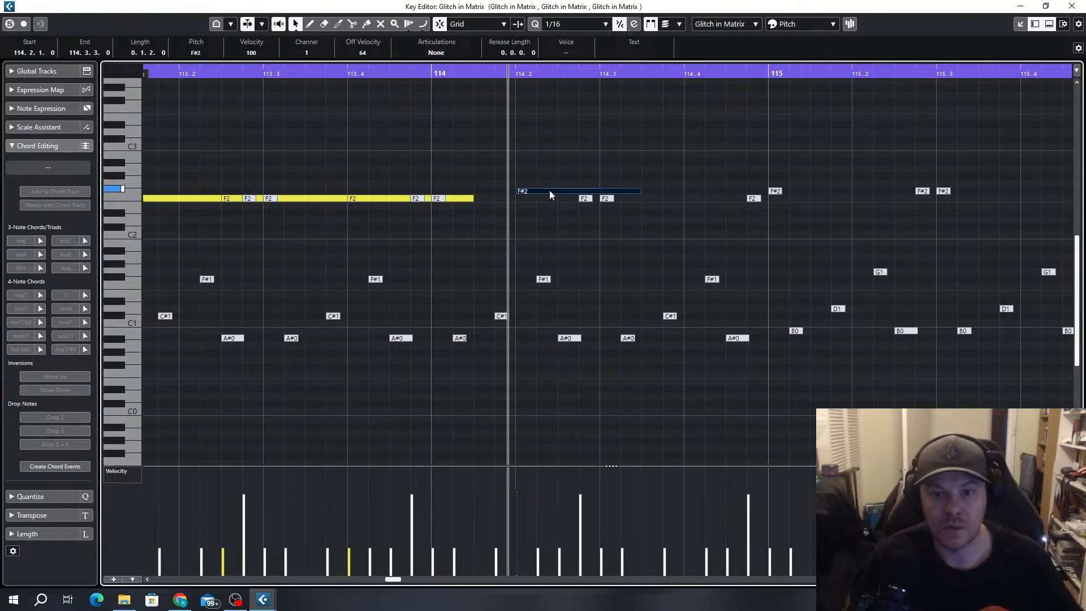
{"action": "key", "text": "Down"}
{"action": "key", "text": "Down"}
{"action": "key", "text": "Down"}
{"action": "key", "text": "Down"}
{"action": "key", "text": "Down"}
{"action": "key", "text": "Down"}
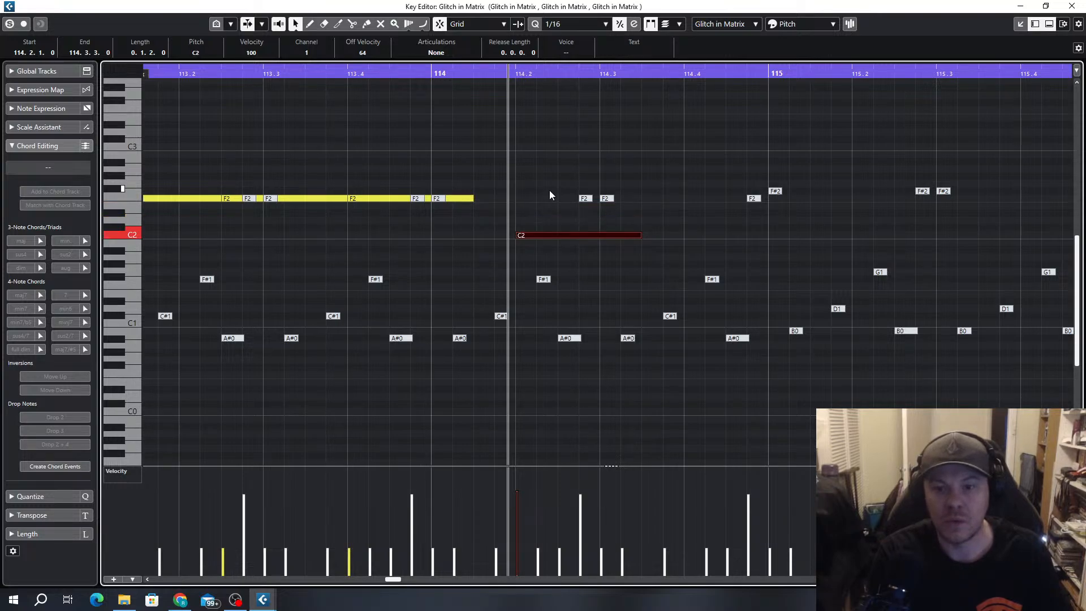
{"action": "key", "text": "Down"}
{"action": "key", "text": "Up"}
{"action": "key", "text": "Up"}
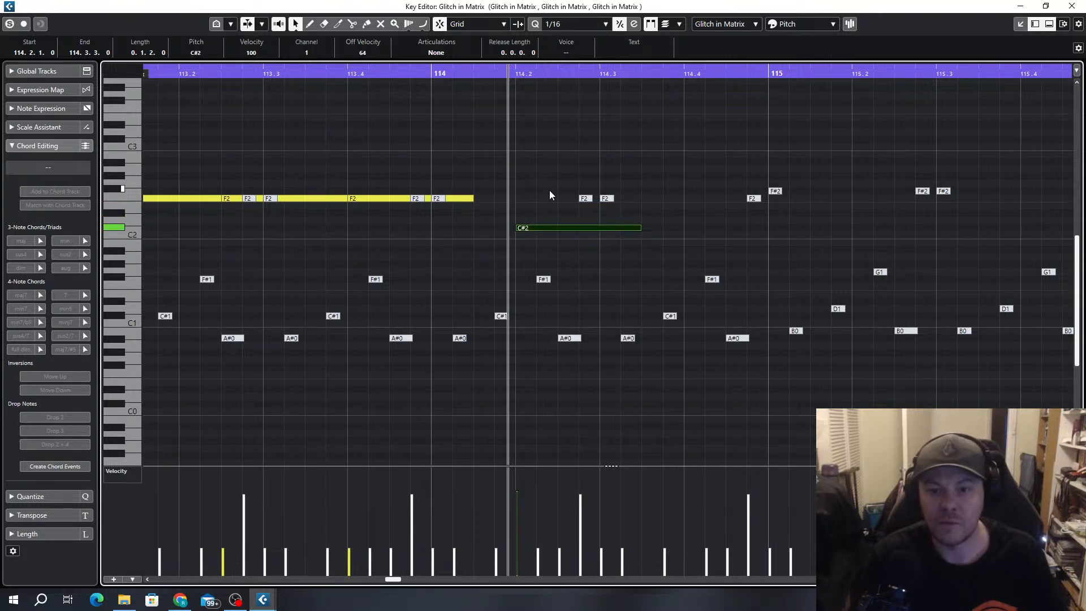
Duplicate the C#2 note twice in succession so the copies reach 115.2.3
{"action": "key", "text": "g"}
{"action": "key", "text": "g"}
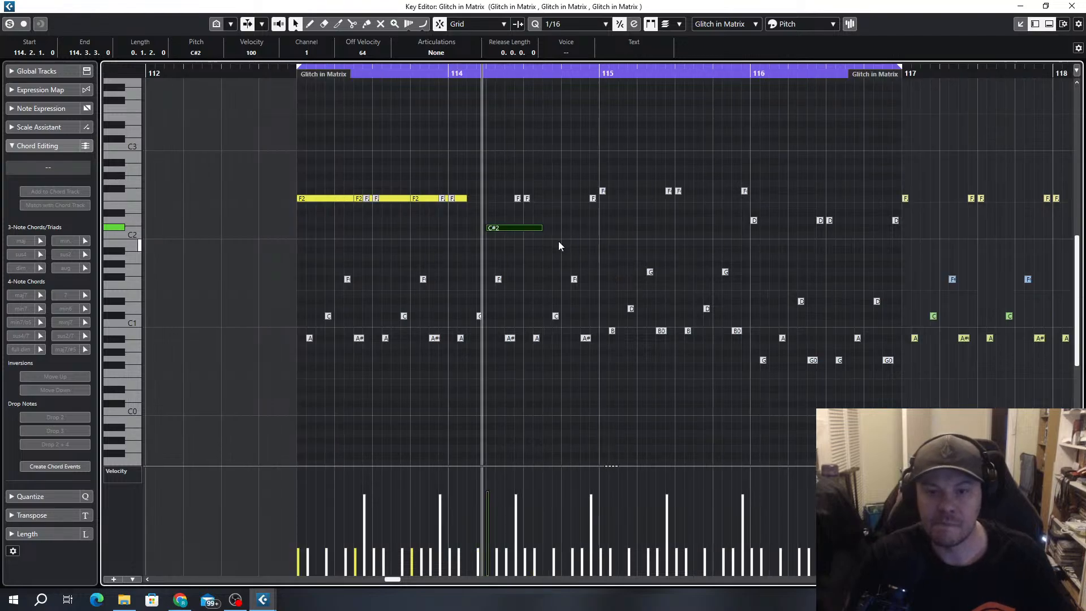
{"action": "key", "text": "alt+d"}
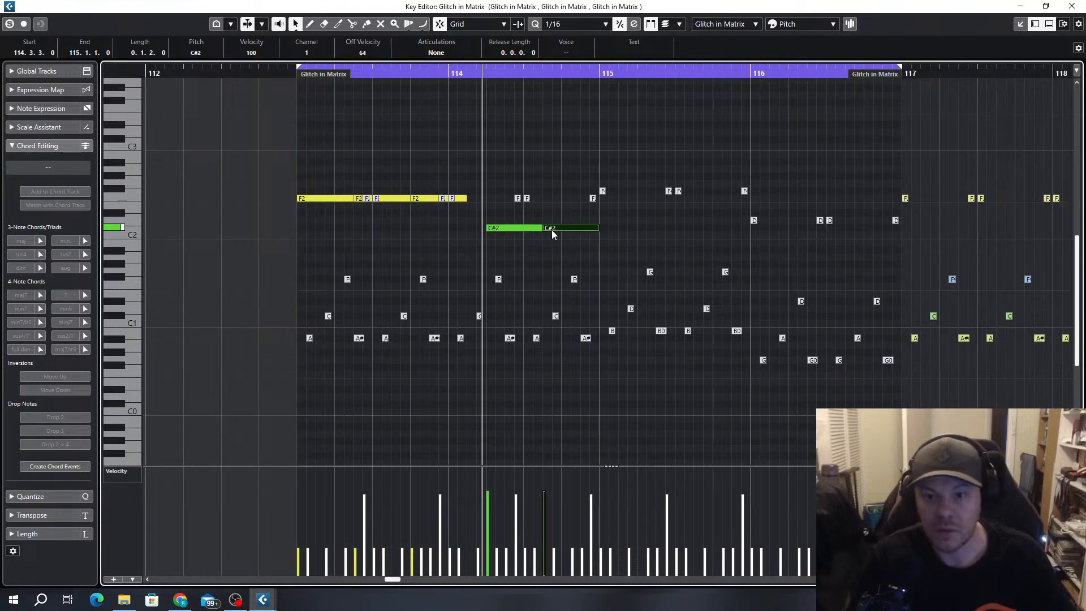
{"action": "key", "text": "alt+d"}
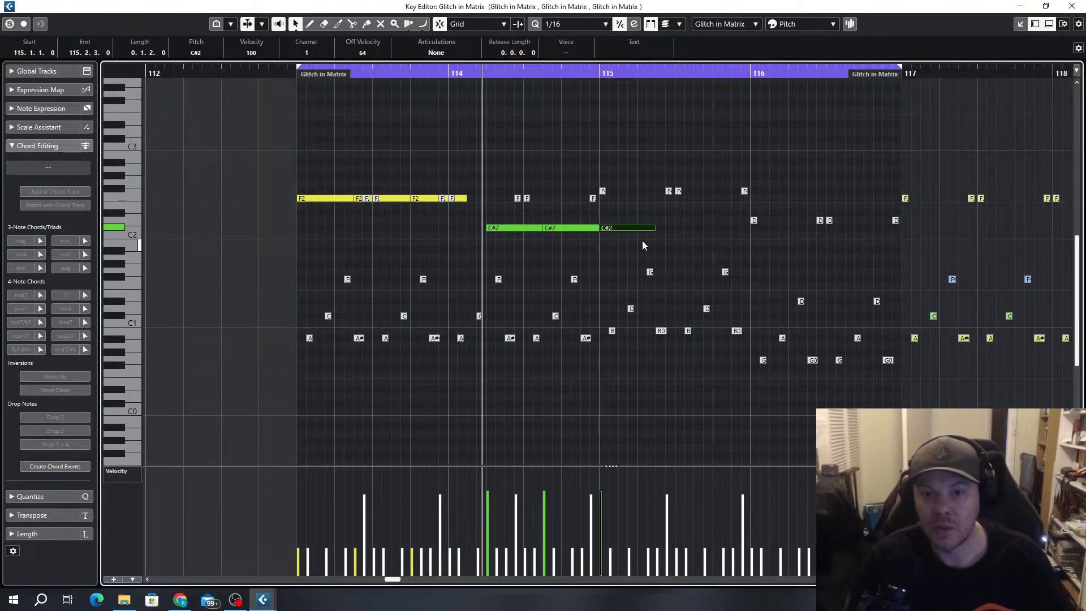
Lower the note at 115.1.1 to B1 and duplicate it once so the copy ends at 115.4.1
{"action": "key", "text": "Down"}
{"action": "key", "text": "Down"}
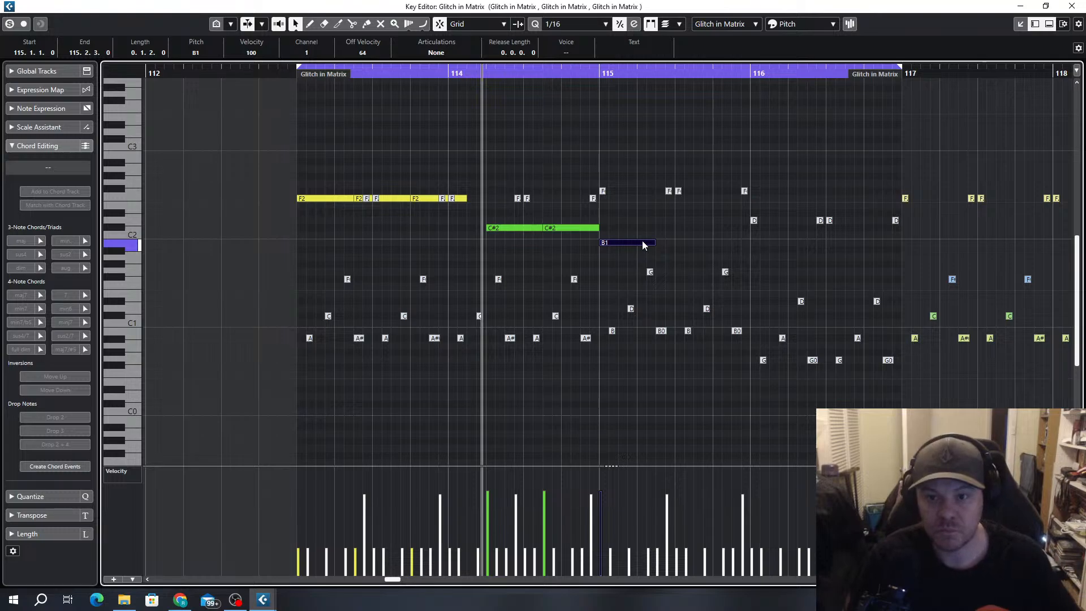
{"action": "key", "text": "alt+d"}
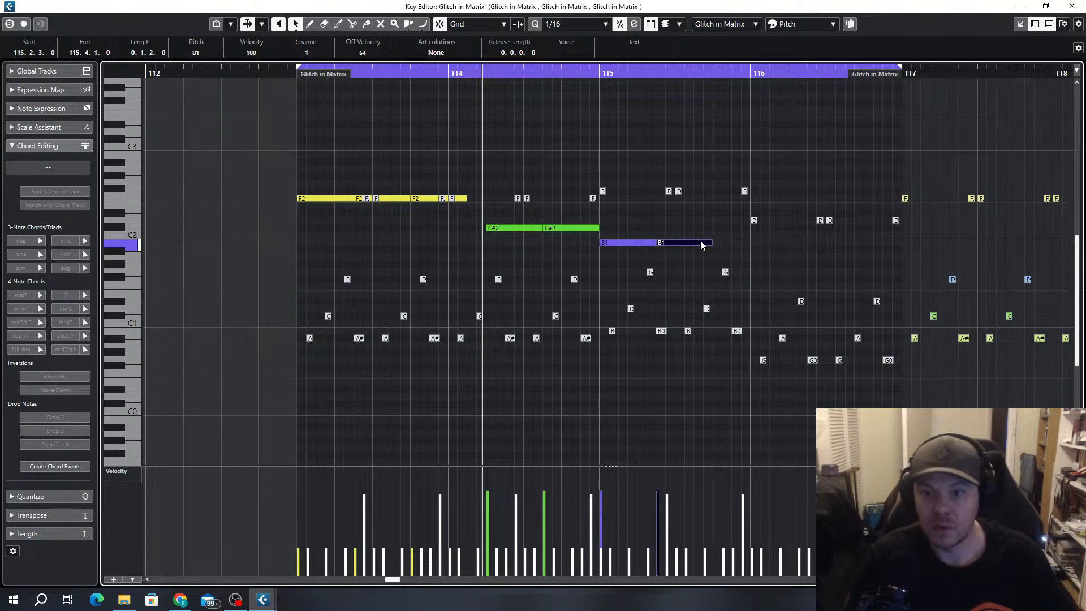
Duplicate the B1 note again, raise the copy at 115.4.1 an octave to B2, and shorten it to 0.1.0.0
{"action": "key", "text": "alt+d"}
{"action": "key", "text": "shift+Up"}
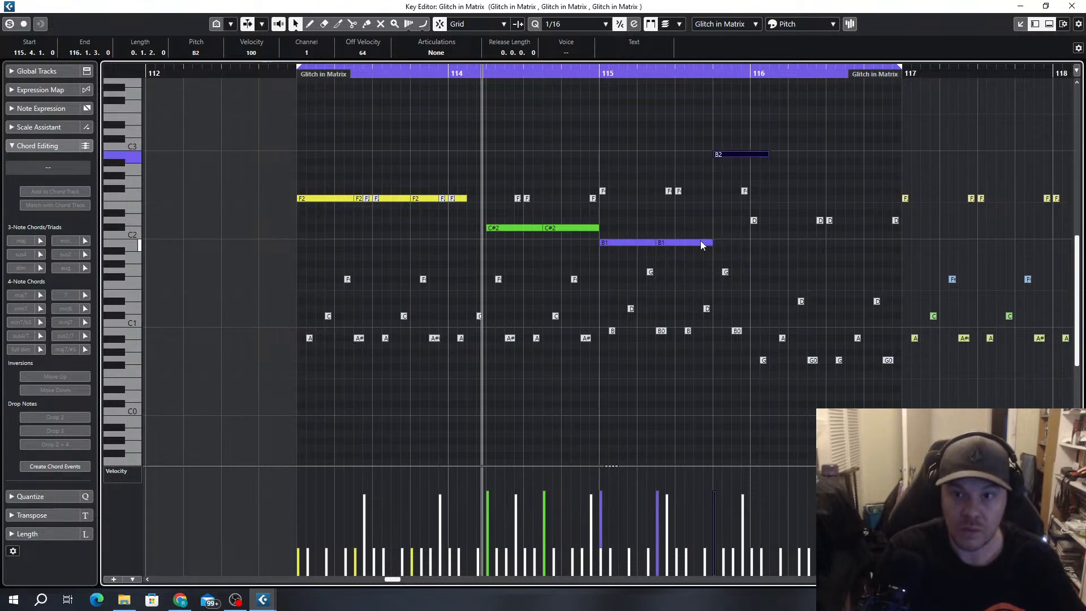
{"action": "left_click_drag", "start_coordinate": [768, 155], "coordinate": [751, 155]}
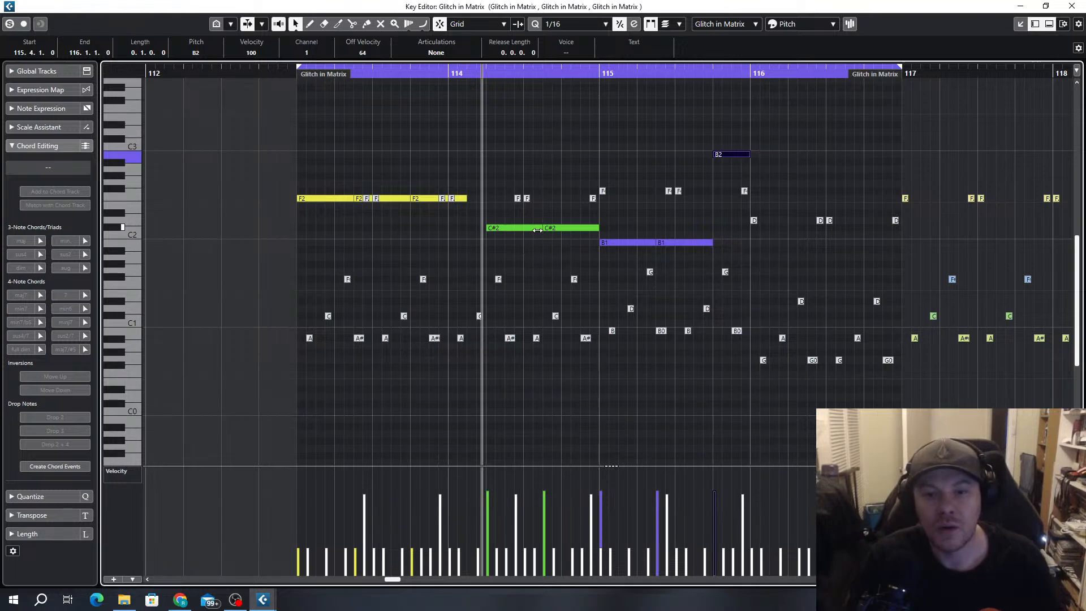
Transpose the two B1 notes in bar 115 up to D2
{"action": "scroll", "coordinate": [681, 276], "scroll_direction": "up", "scroll_amount": 2}
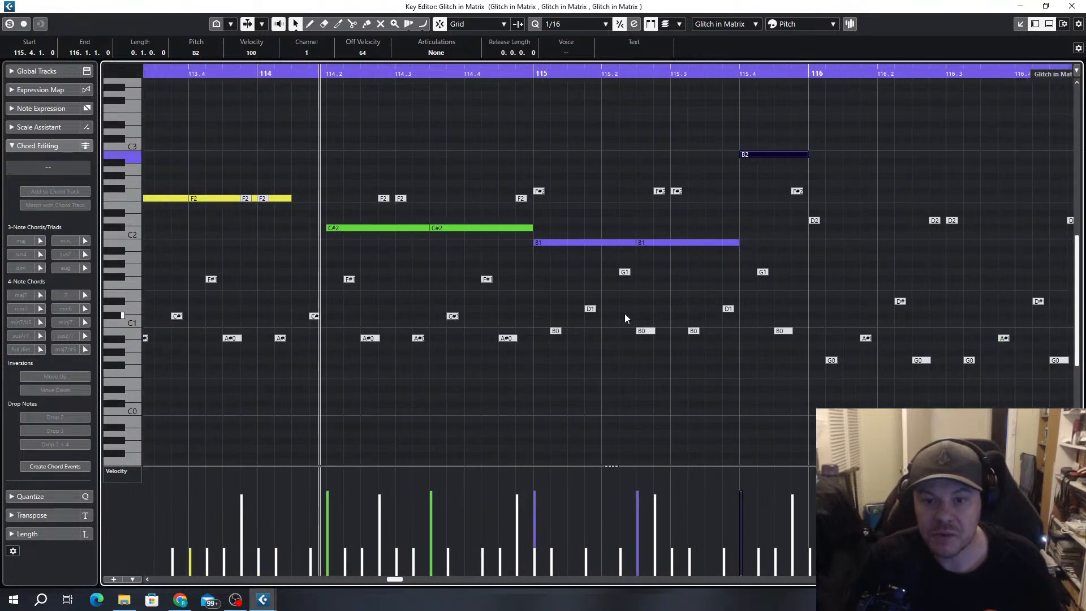
{"action": "left_click_drag", "start_coordinate": [707, 227], "coordinate": [610, 249]}
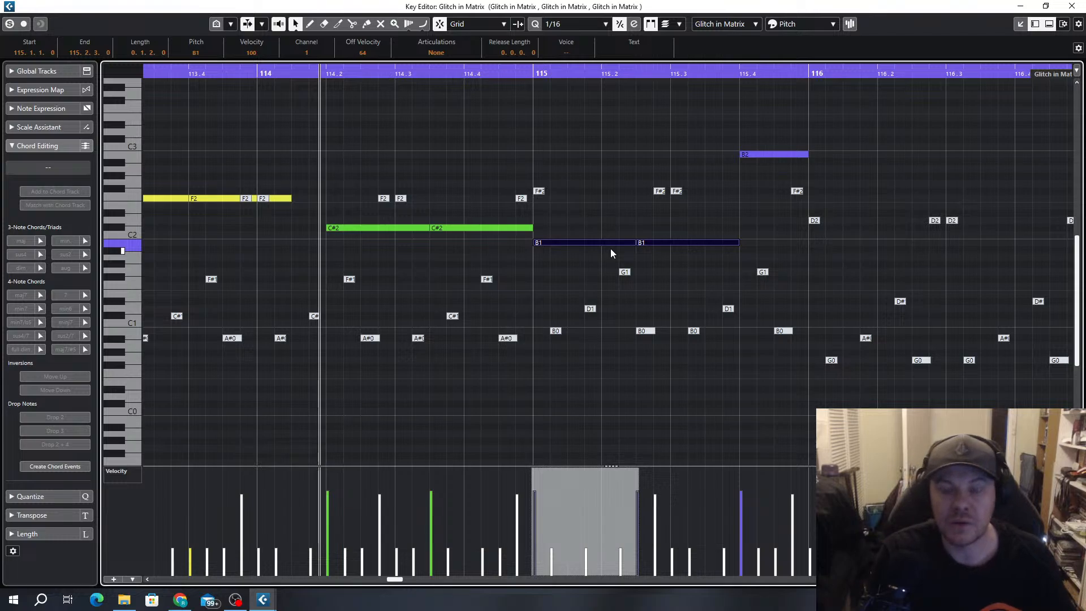
{"action": "key", "text": "Up"}
{"action": "key", "text": "Up"}
{"action": "key", "text": "Up"}
{"action": "key", "text": "Up"}
{"action": "key", "text": "Down"}
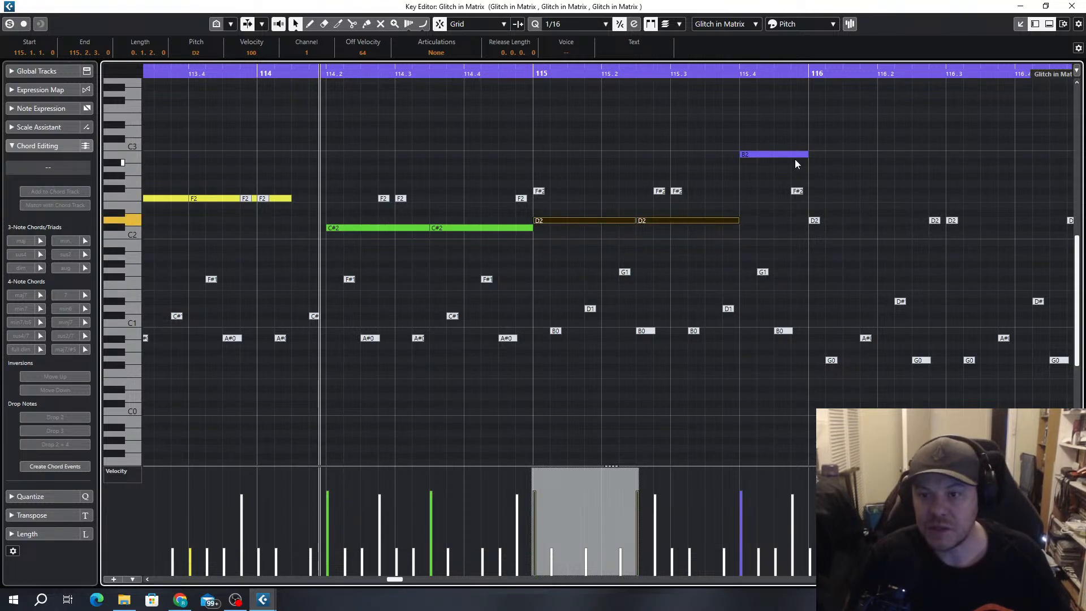
Try the note at 115.4.1 on C3, return it to B2, and play the part from bar 113
{"action": "left_click", "coordinate": [780, 154]}
{"action": "left_click", "coordinate": [780, 154]}
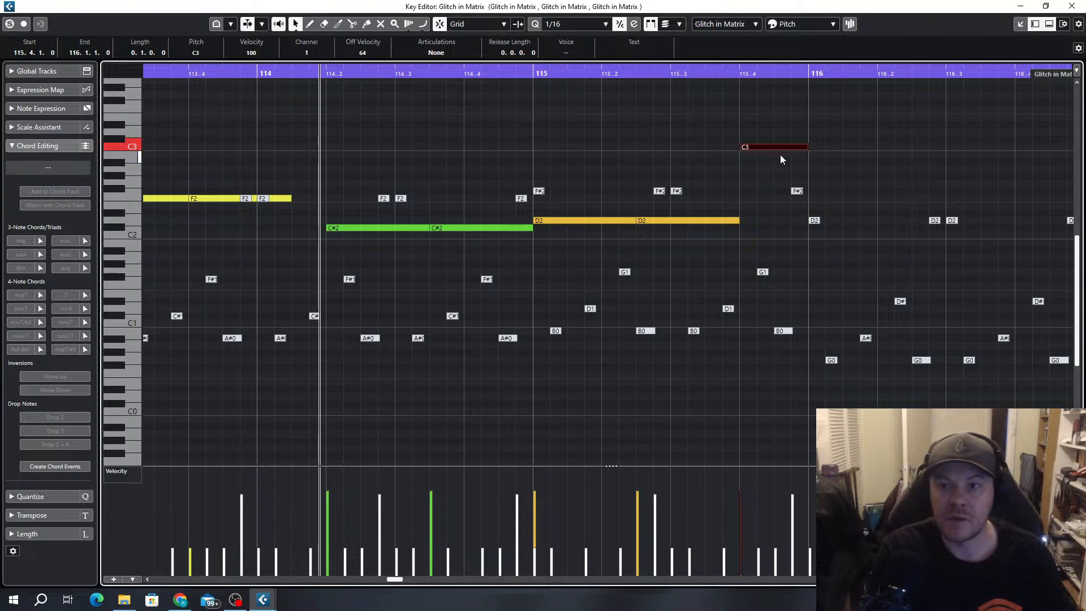
{"action": "scroll", "coordinate": [782, 160], "scroll_direction": "down", "scroll_amount": 3}
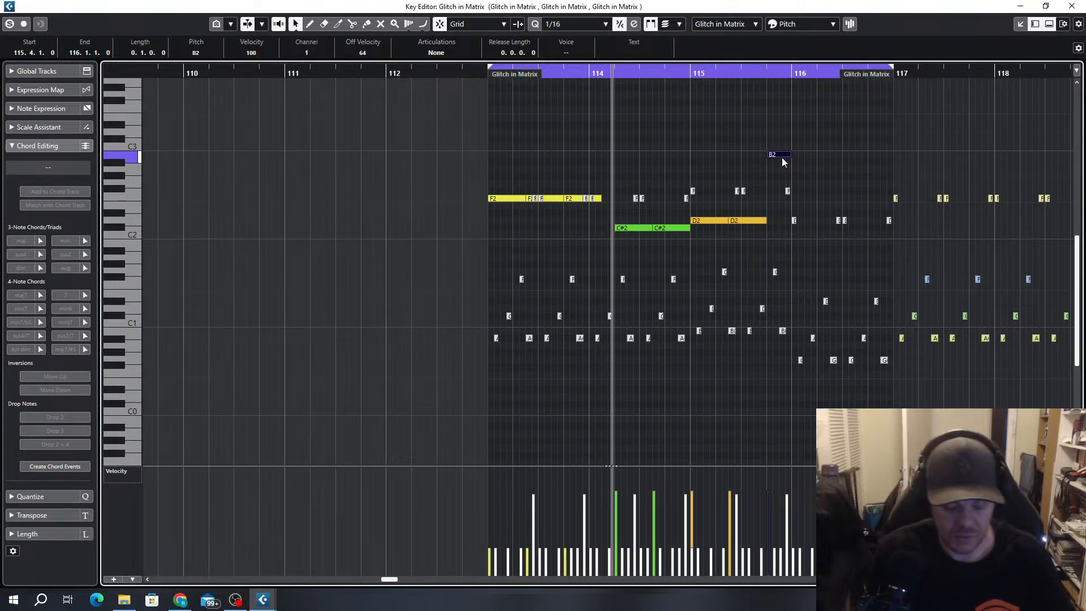
{"action": "key", "text": "KP_1"}
{"action": "key", "text": "space"}
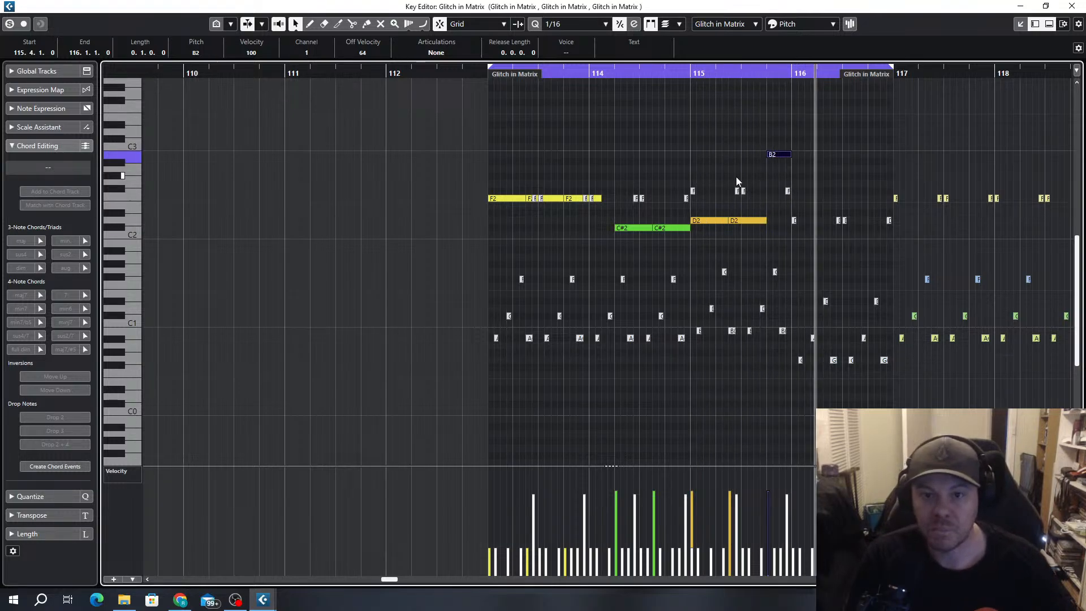
Clear the F2 notes after the first one, duplicate the first F2 twice up to 114.1.3, and play from bar 113
{"action": "mouse_move", "coordinate": [618, 183]}
{"action": "left_mouse_down"}
{"action": "mouse_move", "coordinate": [498, 210]}
{"action": "mouse_move", "coordinate": [502, 198]}
{"action": "mouse_move", "coordinate": [558, 198]}
{"action": "mouse_move", "coordinate": [525, 198]}
{"action": "left_mouse_up"}
{"action": "key", "text": "Delete"}
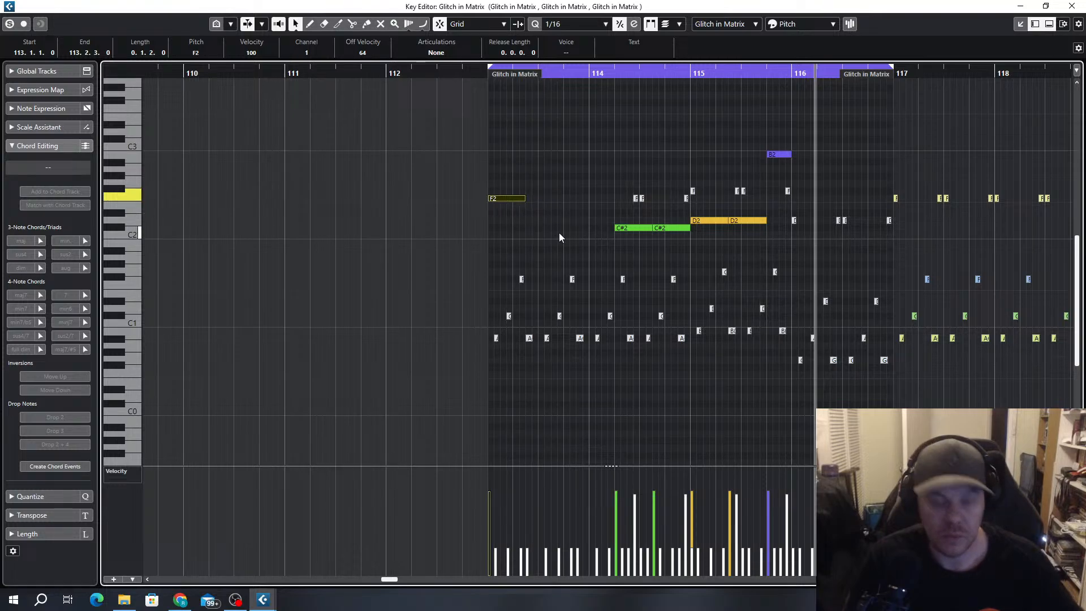
{"action": "key", "text": "alt+d"}
{"action": "key", "text": "alt+d"}
{"action": "key", "text": "KP_1"}
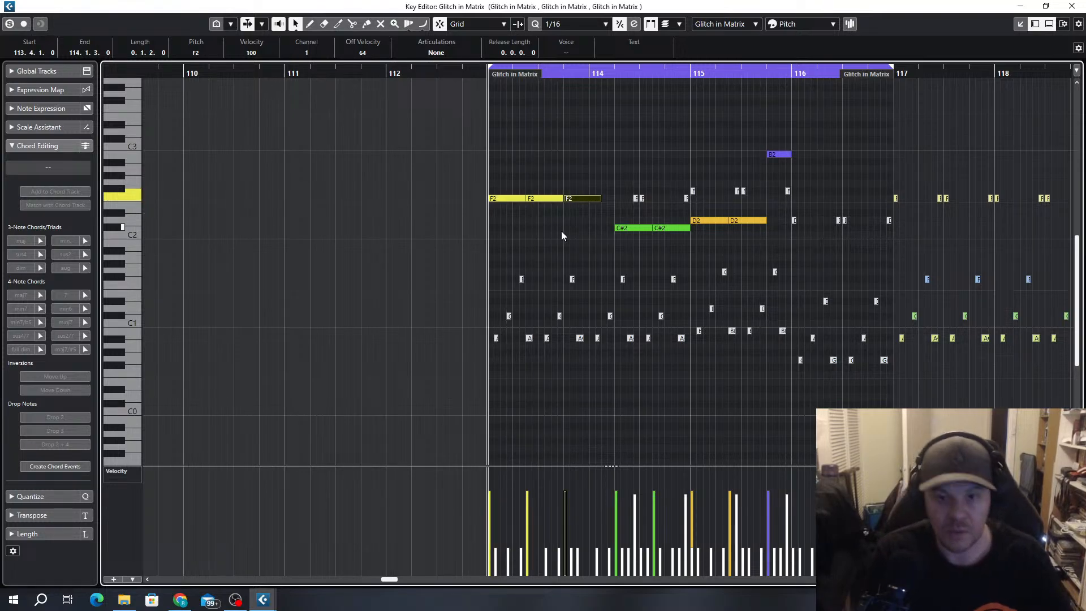
{"action": "key", "text": "space"}
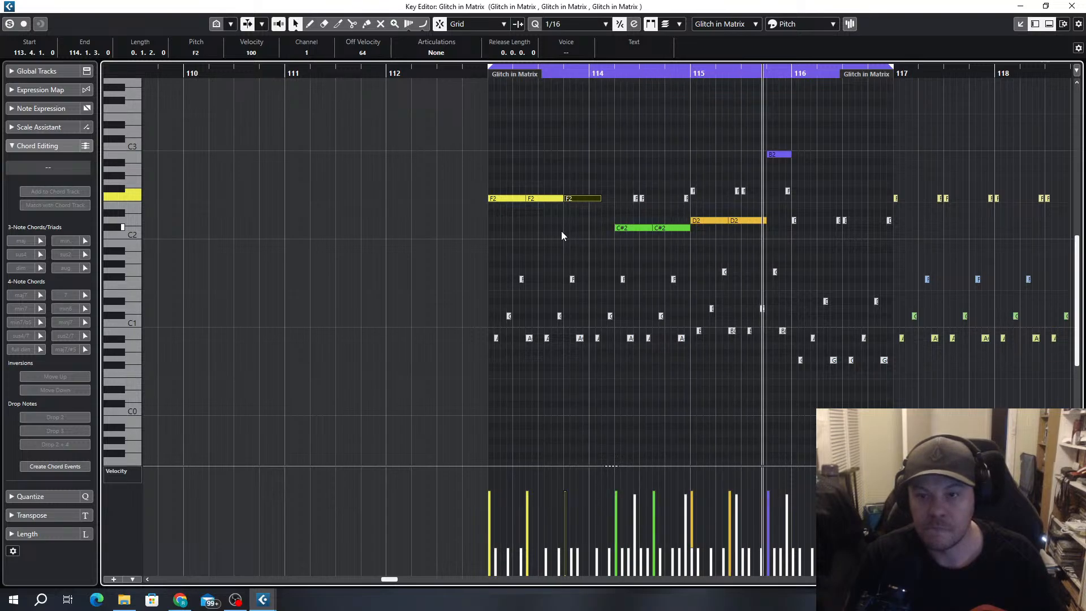
{"action": "key", "text": "space"}
Copy the B2 note into bar 116 as a D2 at 116.1.1 and a D#2 at 116.2.1
{"action": "scroll", "coordinate": [833, 164], "scroll_direction": "up", "scroll_amount": 4}
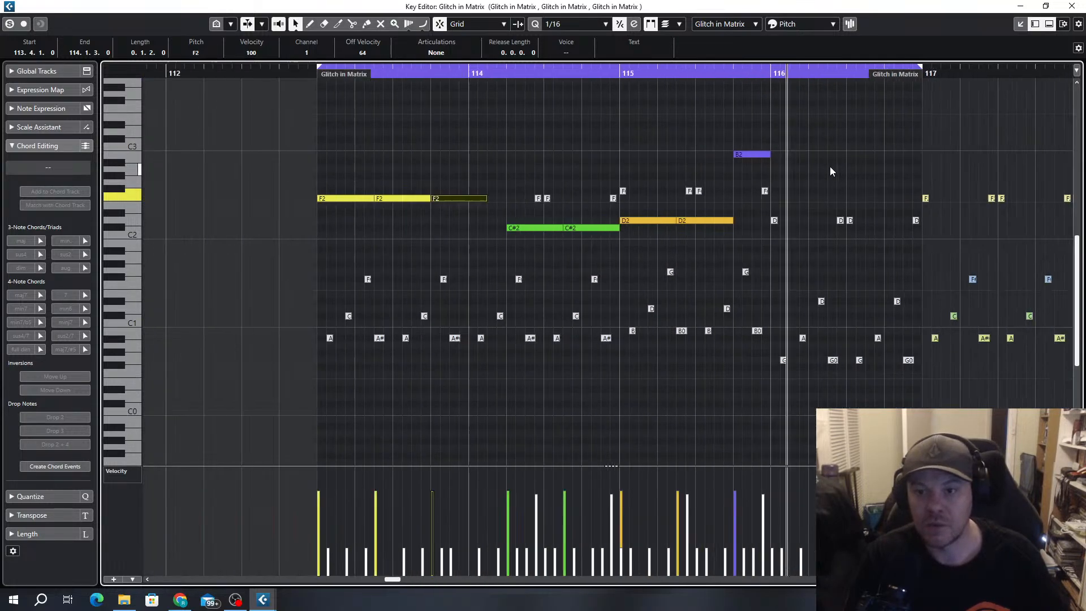
{"action": "scroll", "coordinate": [815, 176], "scroll_direction": "up", "scroll_amount": 3}
{"action": "left_click", "coordinate": [709, 154]}
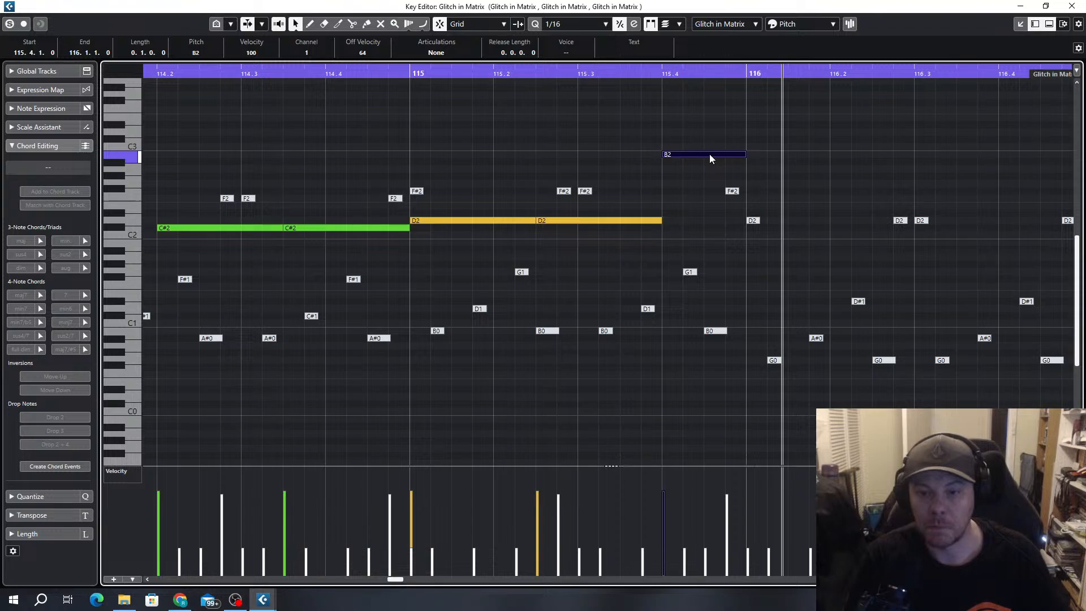
{"action": "left_click_drag", "start_coordinate": [710, 154], "coordinate": [894, 311]}
{"action": "key", "text": "shift+Up"}
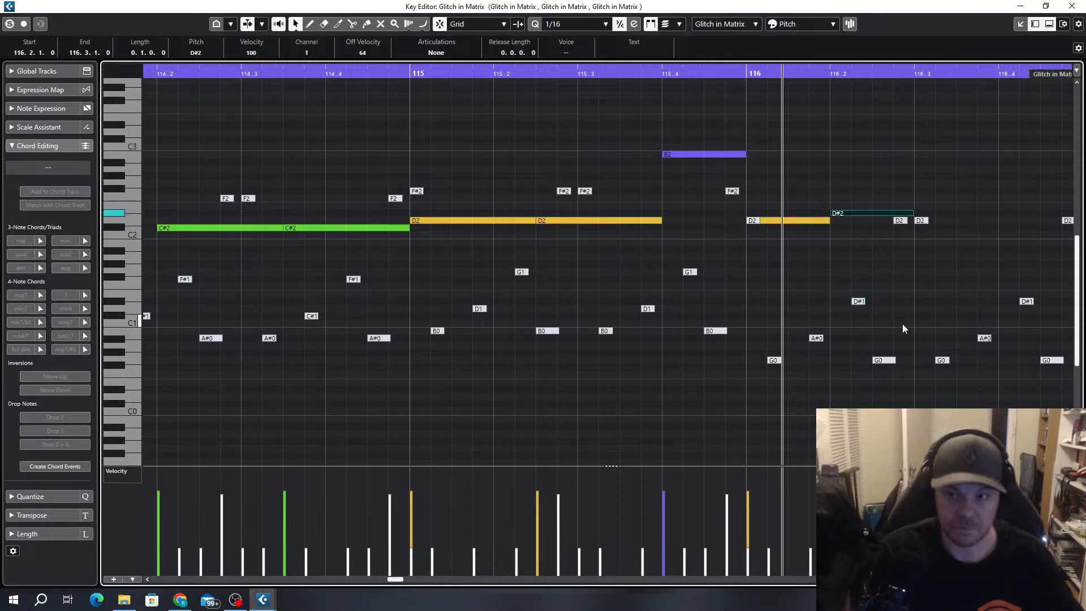
Copy the D#2 note to 116.3.1 as a D2 and play the bassline
{"action": "scroll", "coordinate": [902, 324], "scroll_direction": "down", "scroll_amount": 3}
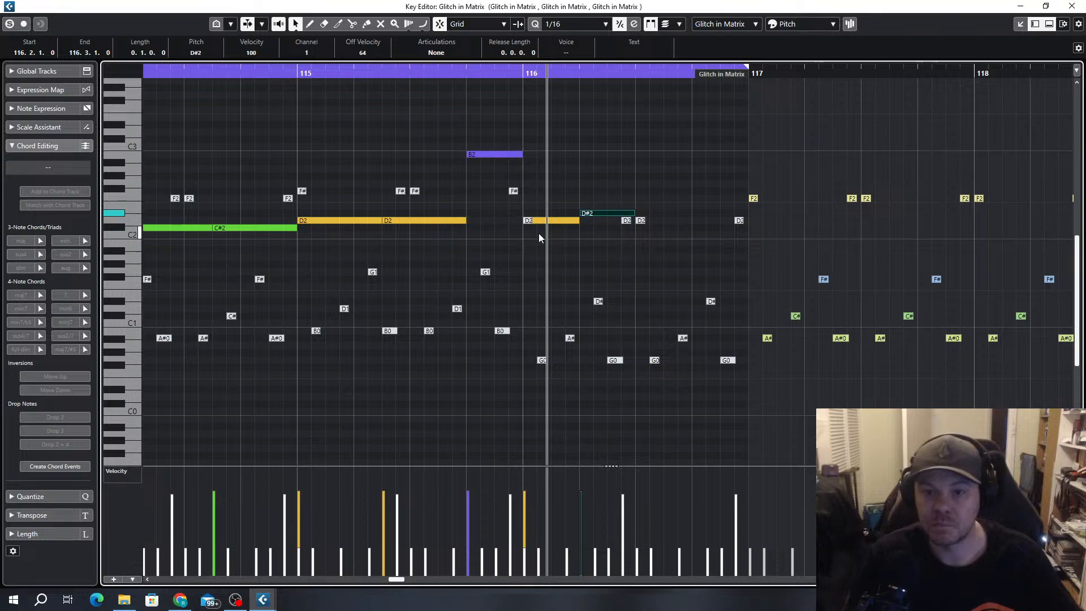
{"action": "left_click_drag", "start_coordinate": [606, 214], "coordinate": [661, 226]}
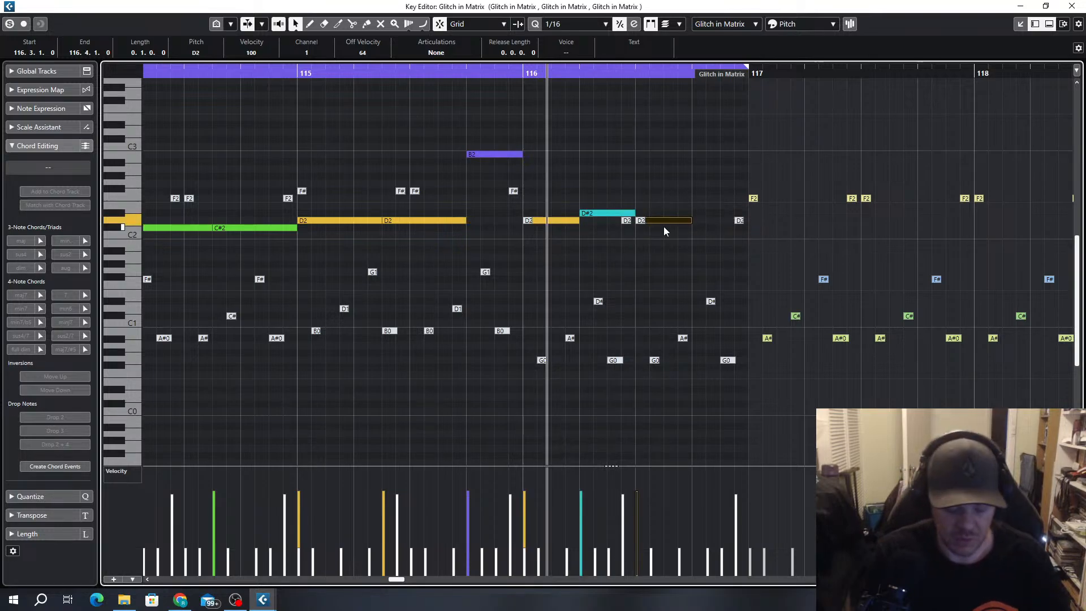
{"action": "key", "text": "space"}
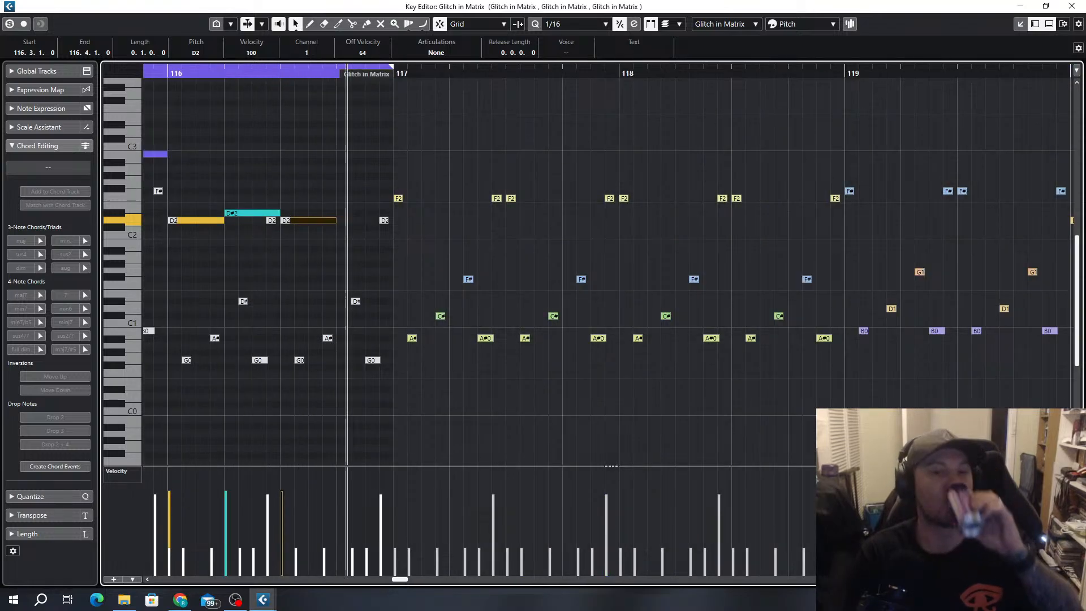
Close the Key Editor and delete the Glitch in Matrix parts from bar 113 to 129 on the 808 bass track
{"action": "left_click", "coordinate": [1072, 7]}
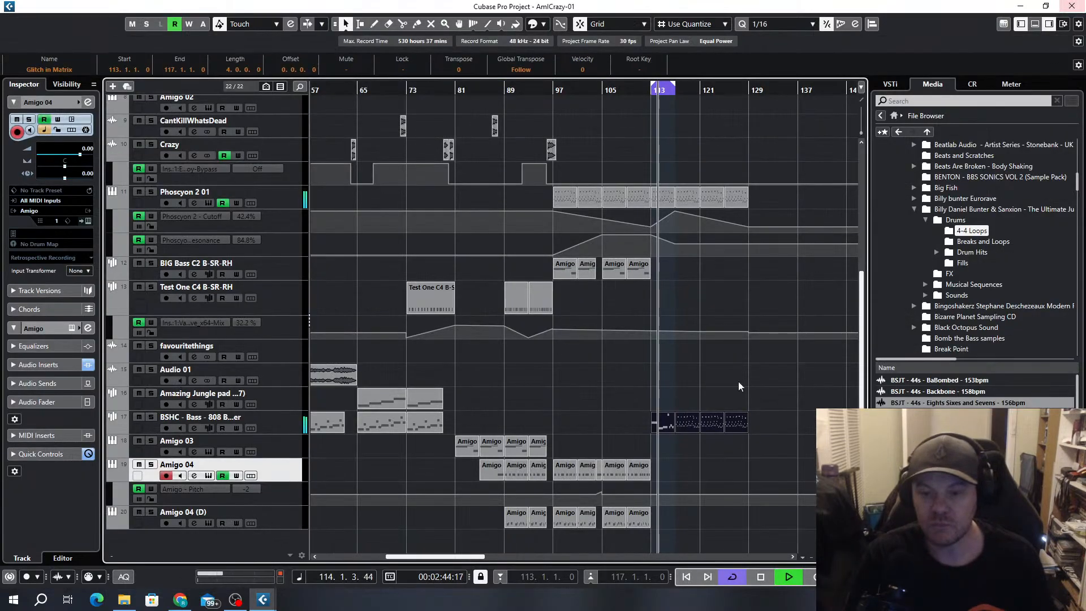
{"action": "left_click_drag", "start_coordinate": [770, 398], "coordinate": [649, 426]}
{"action": "key", "text": "Delete"}
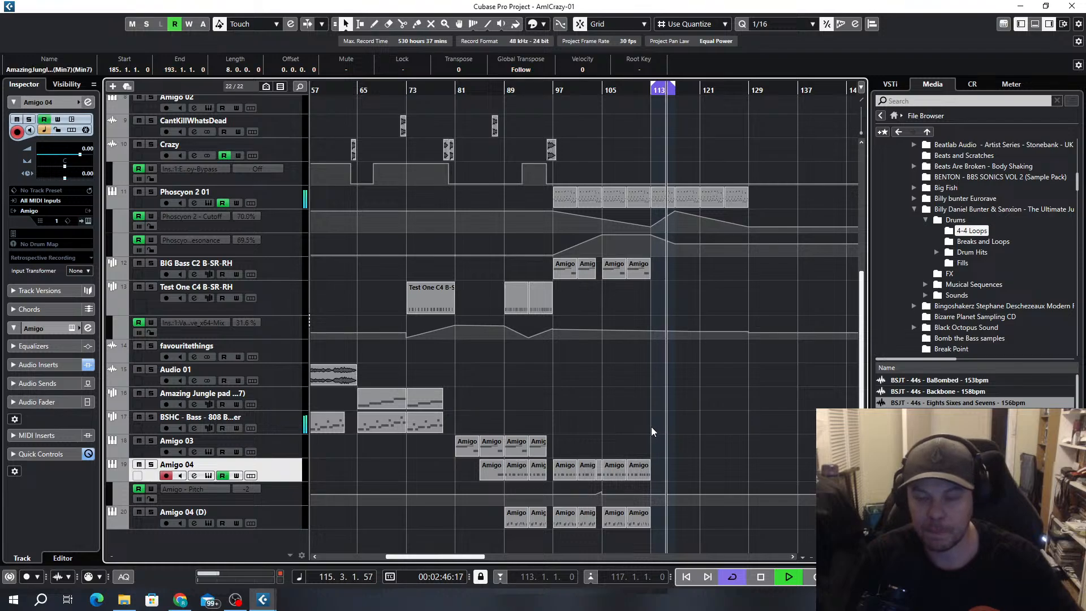
Stop playback and collapse the Billy Daniel Bunter & Sanxion folder in the file browser
{"action": "scroll", "coordinate": [652, 430], "scroll_direction": "up", "scroll_amount": 8}
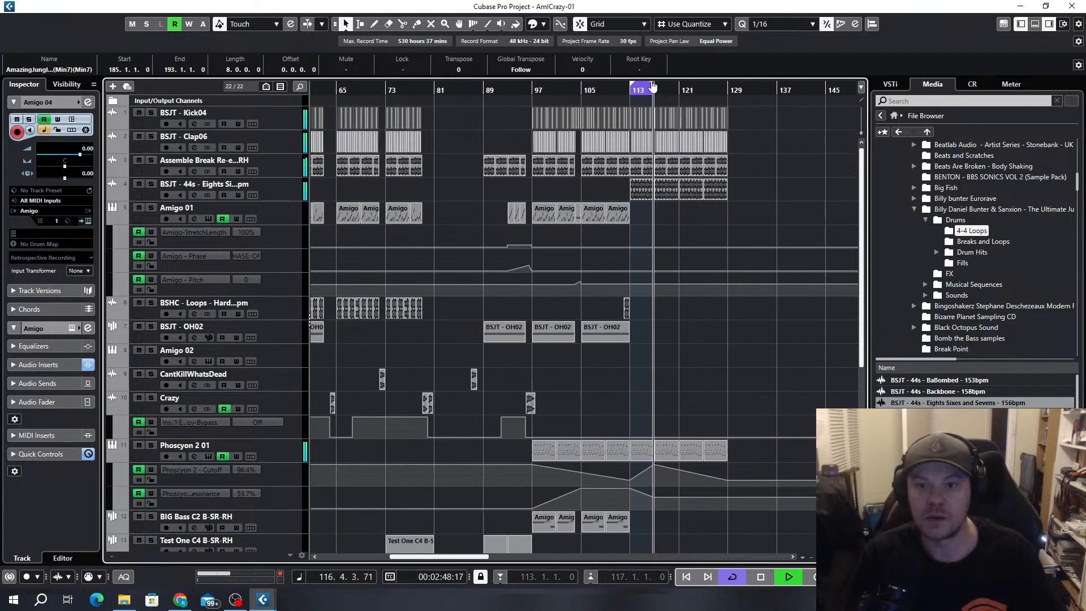
{"action": "key", "text": "space"}
{"action": "scroll", "coordinate": [651, 302], "scroll_direction": "down", "scroll_amount": 5}
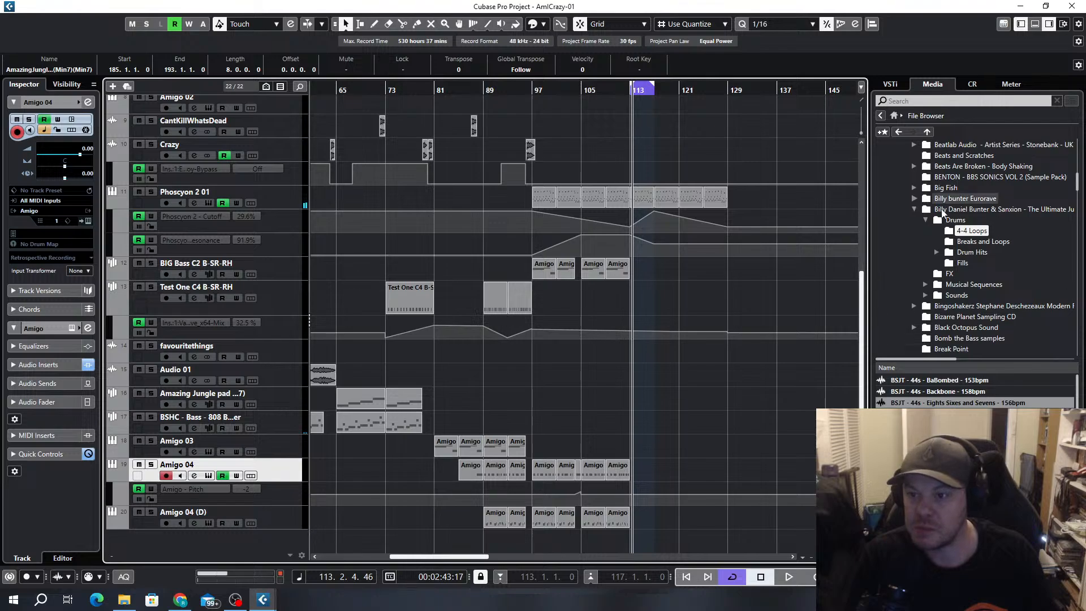
{"action": "left_click", "coordinate": [915, 209]}
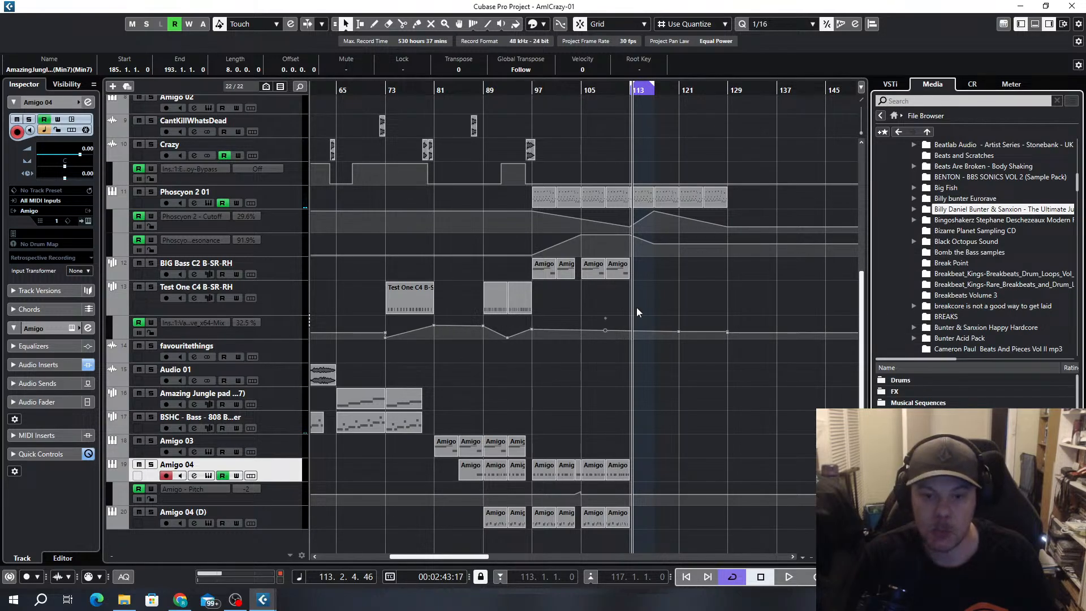
Duplicate the Amigo 03 part at bar 109 on the BIG Bass track to bar 113 and play it
{"action": "scroll", "coordinate": [571, 490], "scroll_direction": "up", "scroll_amount": 5}
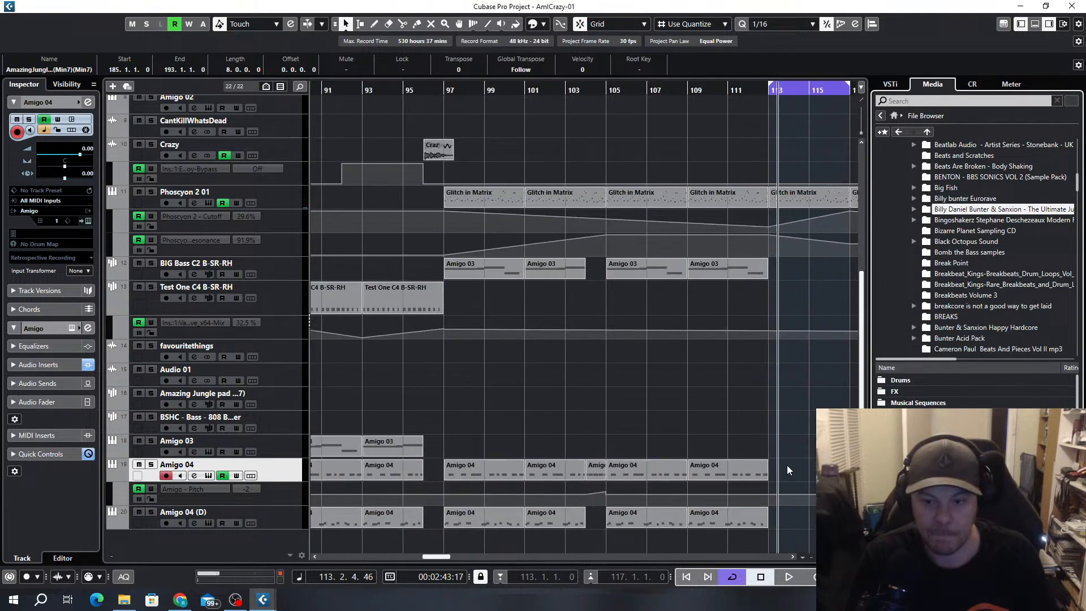
{"action": "left_click", "coordinate": [723, 471]}
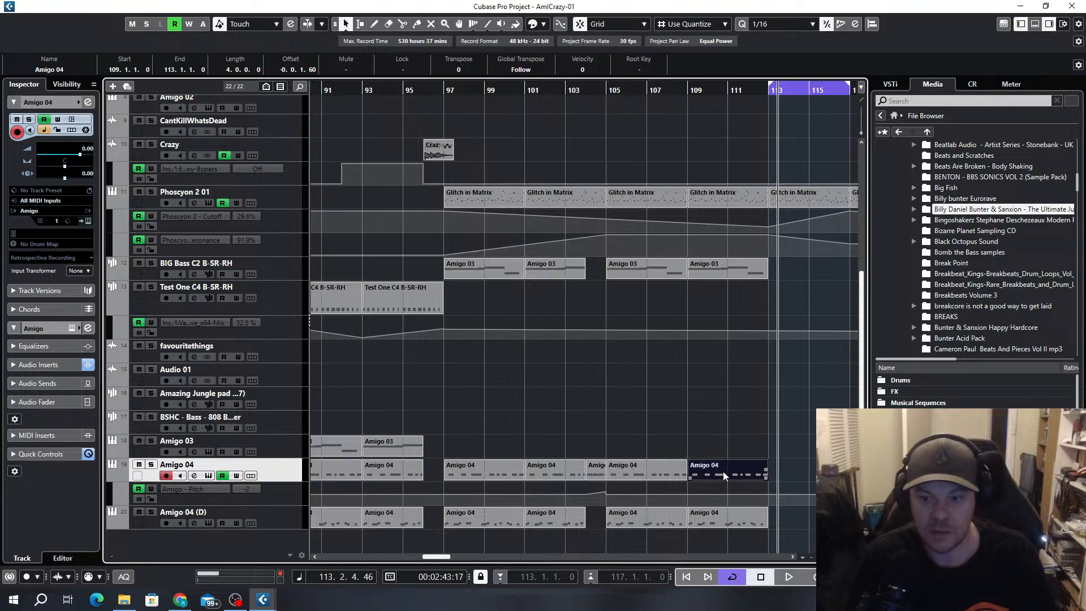
{"action": "scroll", "coordinate": [723, 470], "scroll_direction": "right", "scroll_amount": 3}
{"action": "left_click", "coordinate": [511, 270]}
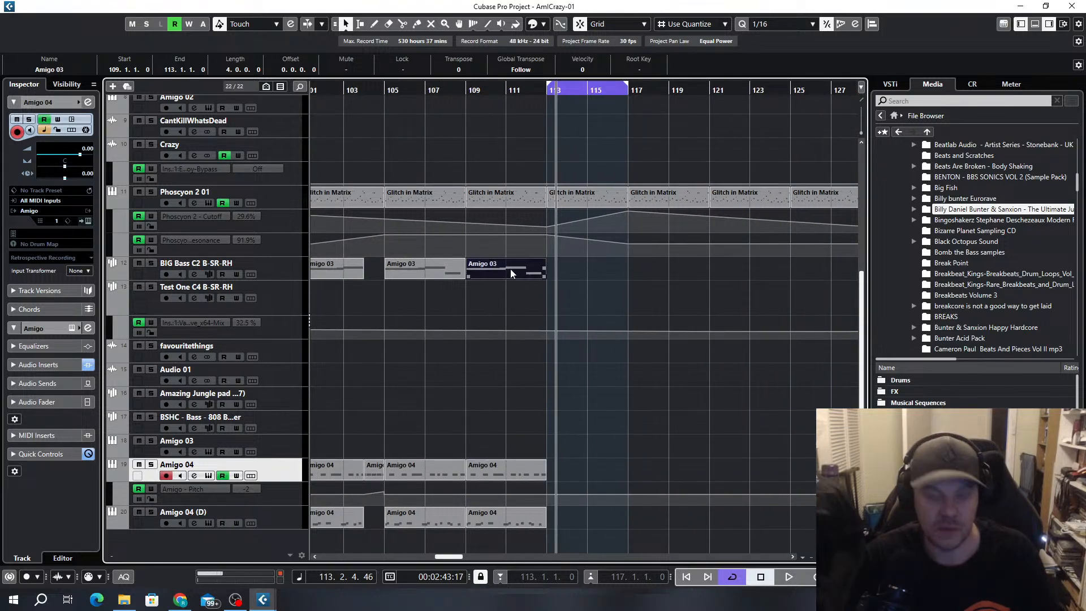
{"action": "key", "text": "ctrl+d"}
{"action": "key", "text": "space"}
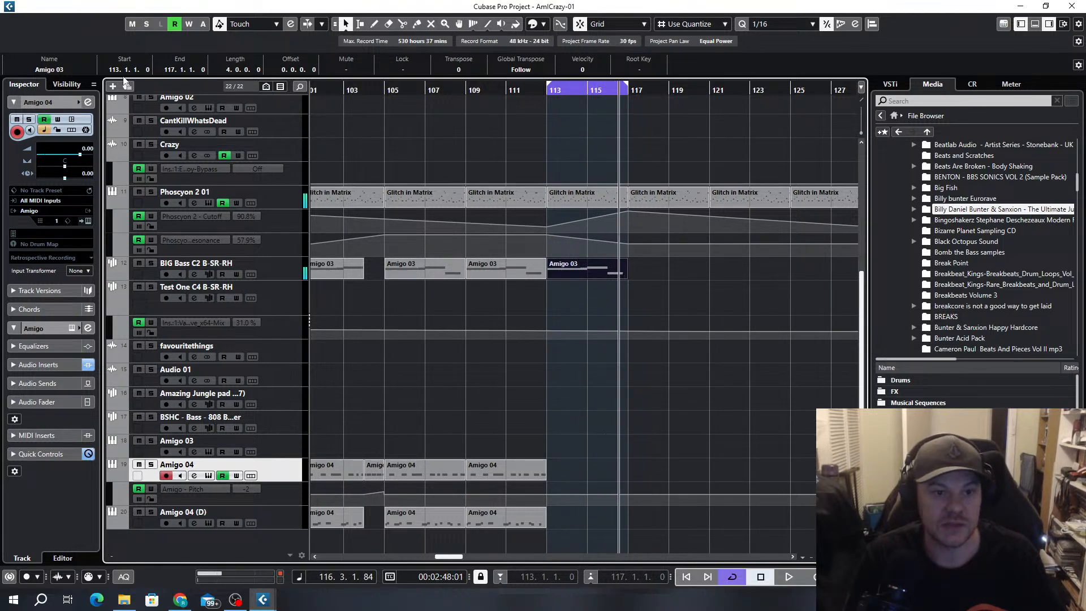
Add one Pigments instrument track routed to Stereo Out
{"action": "left_click", "coordinate": [113, 87]}
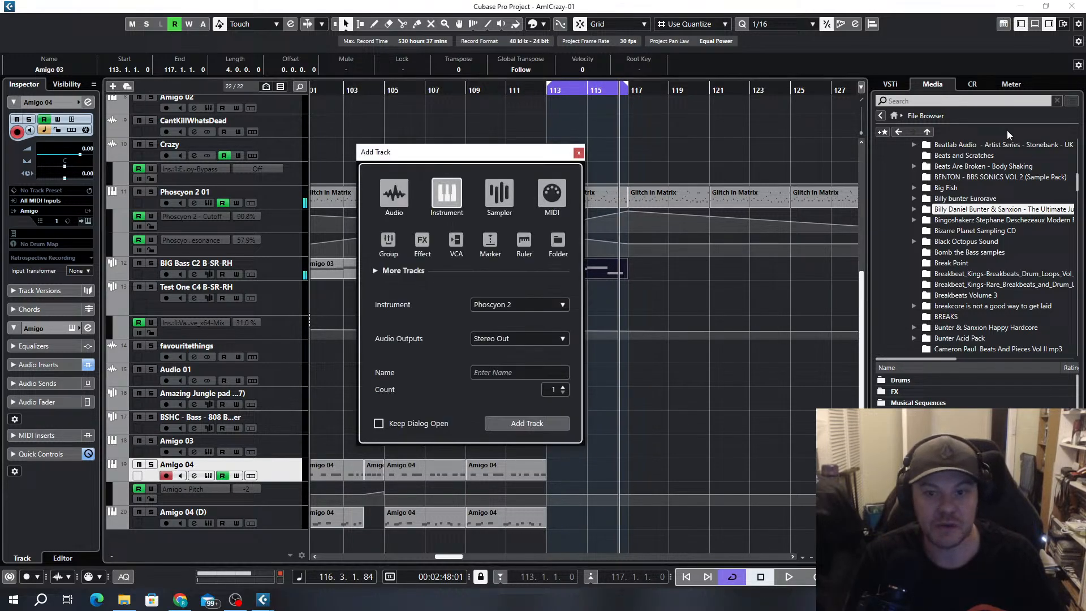
{"action": "left_click", "coordinate": [488, 306]}
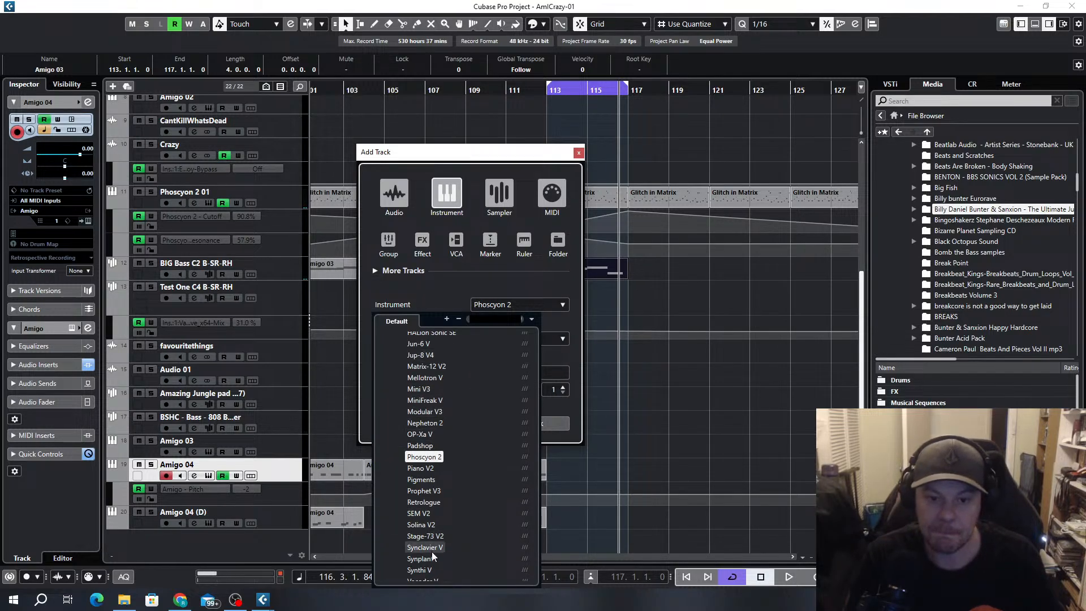
{"action": "left_click", "coordinate": [421, 481]}
{"action": "left_click", "coordinate": [506, 423]}
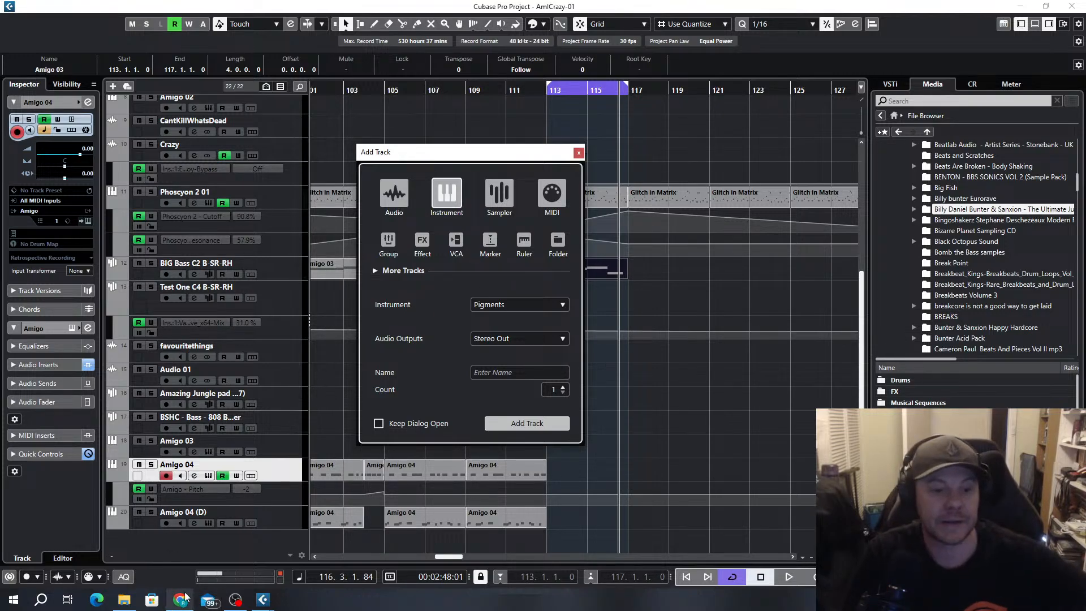
{"action": "mouse_move", "coordinate": [188, 601]}
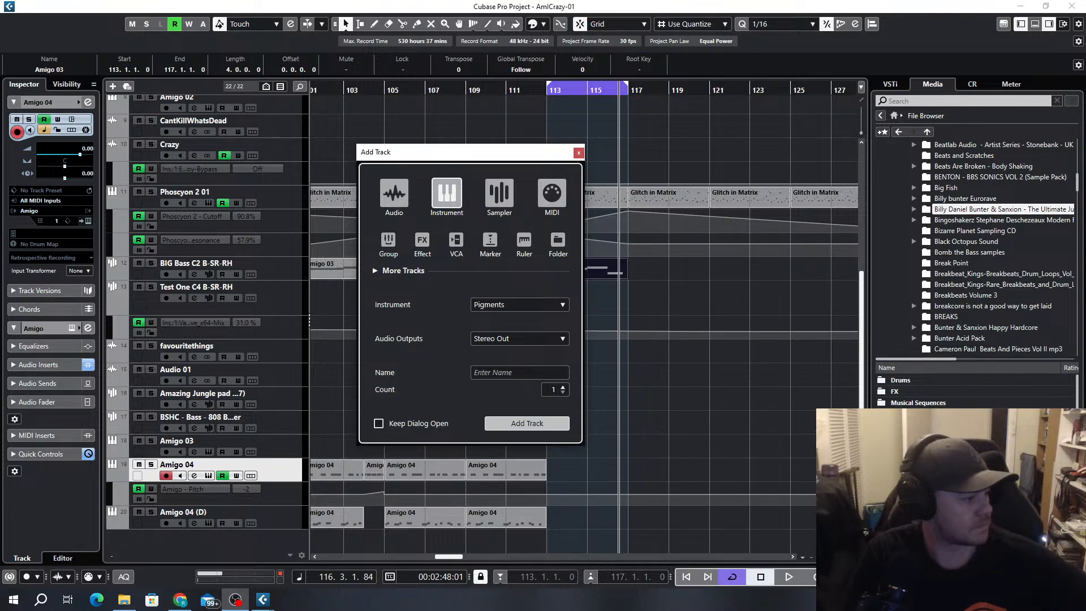
{"action": "key", "text": "Return"}
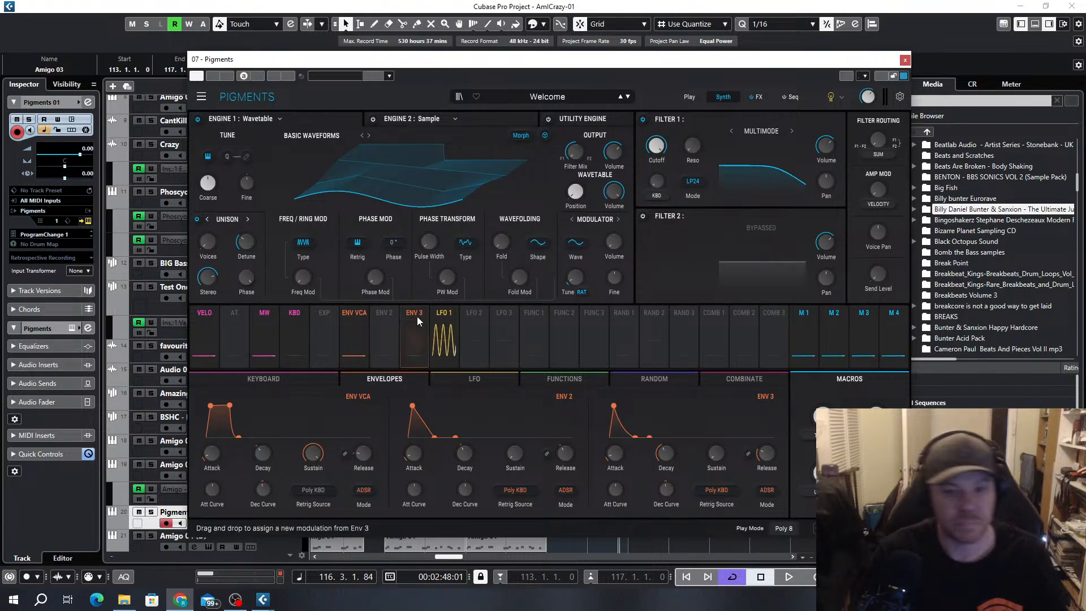
Load the Advanced Reese preset from the Bass category in Pigments
{"action": "left_click", "coordinate": [530, 98]}
{"action": "mouse_move", "coordinate": [475, 146]}
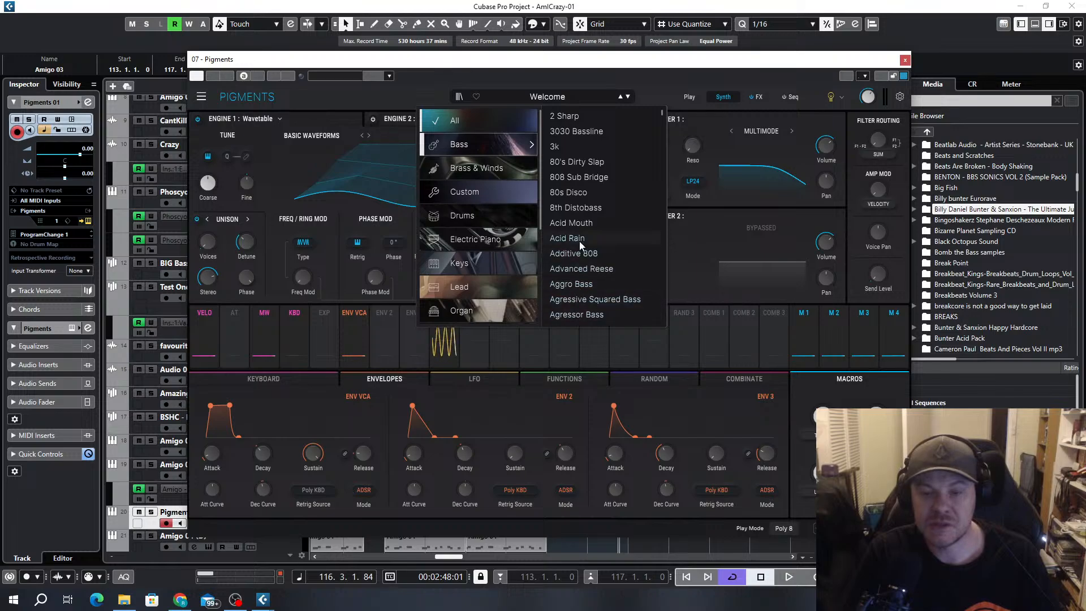
{"action": "left_click", "coordinate": [569, 270]}
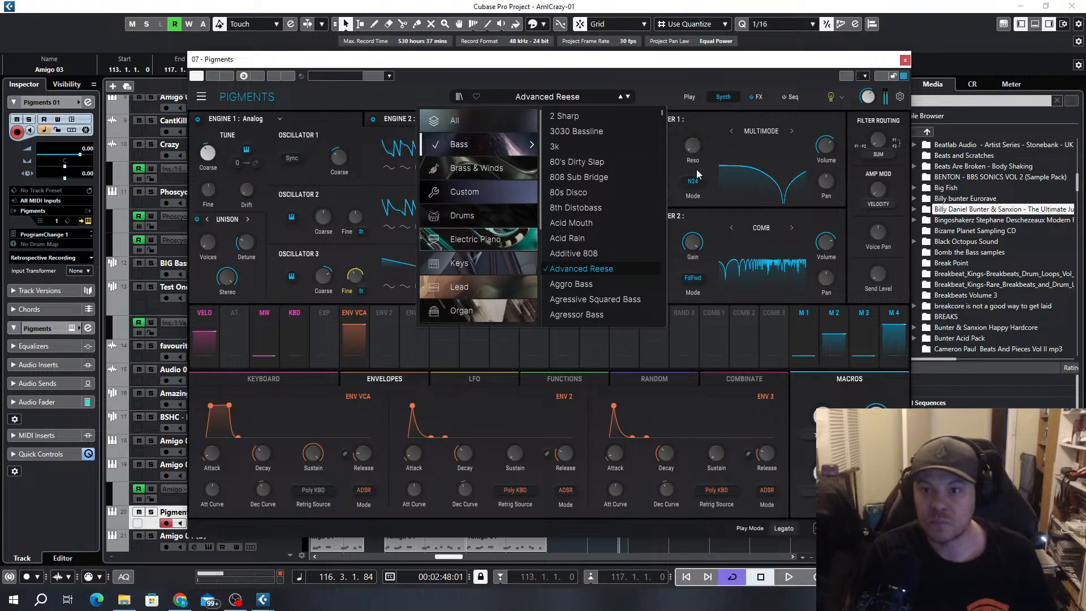
Lengthen the F3 note to 115.2.1.0 and the F#3 note to 116.2.1.0 in the Amigo 03 part at bar 113
{"action": "left_click", "coordinate": [906, 60]}
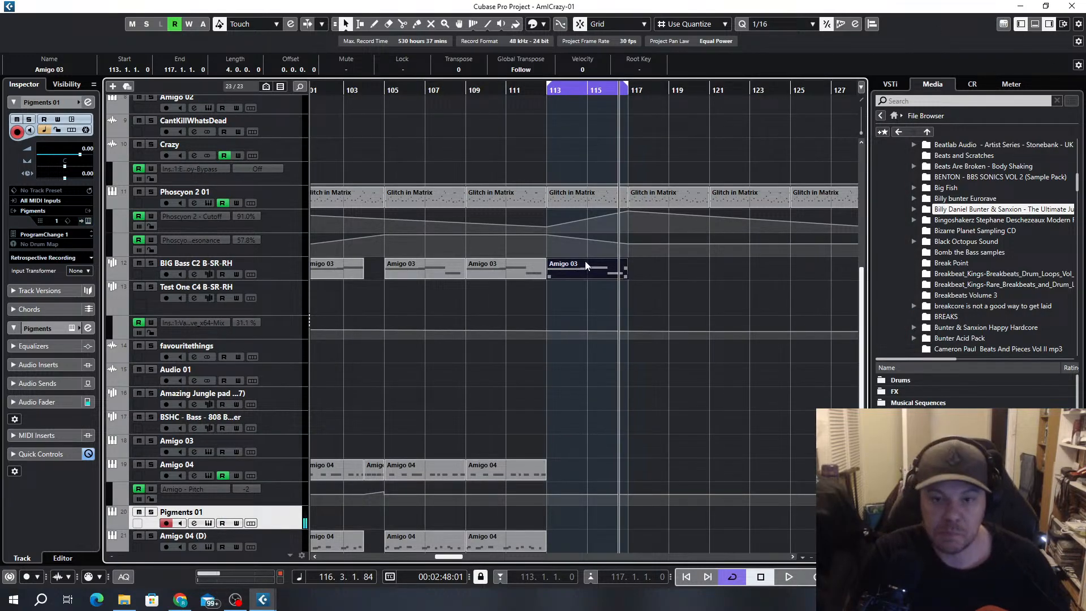
{"action": "double_click", "coordinate": [572, 274]}
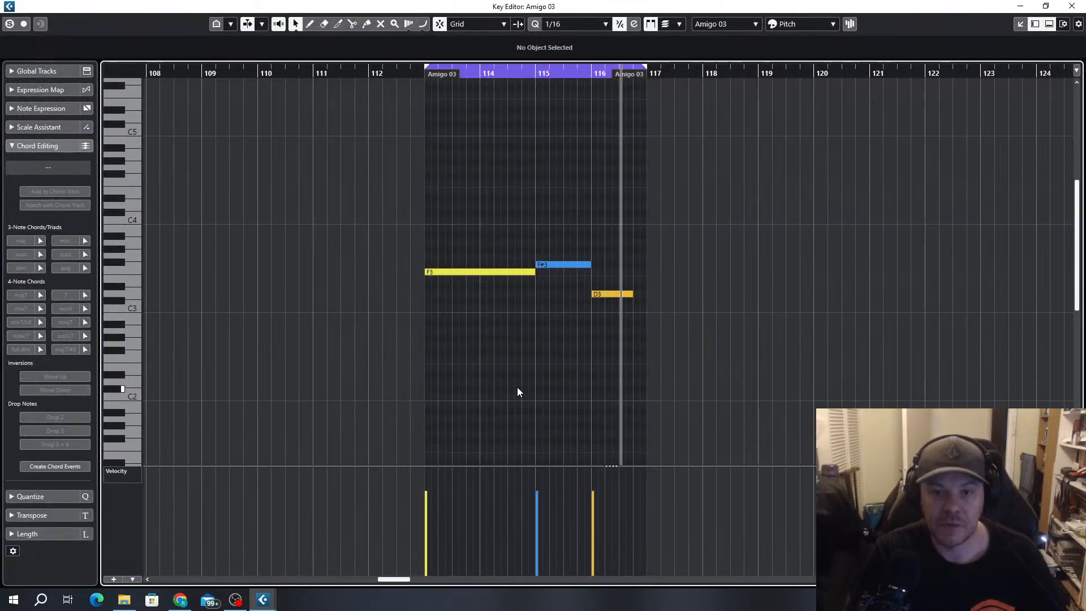
{"action": "key", "text": "KP_1"}
{"action": "scroll", "coordinate": [550, 263], "scroll_direction": "up", "scroll_amount": 3}
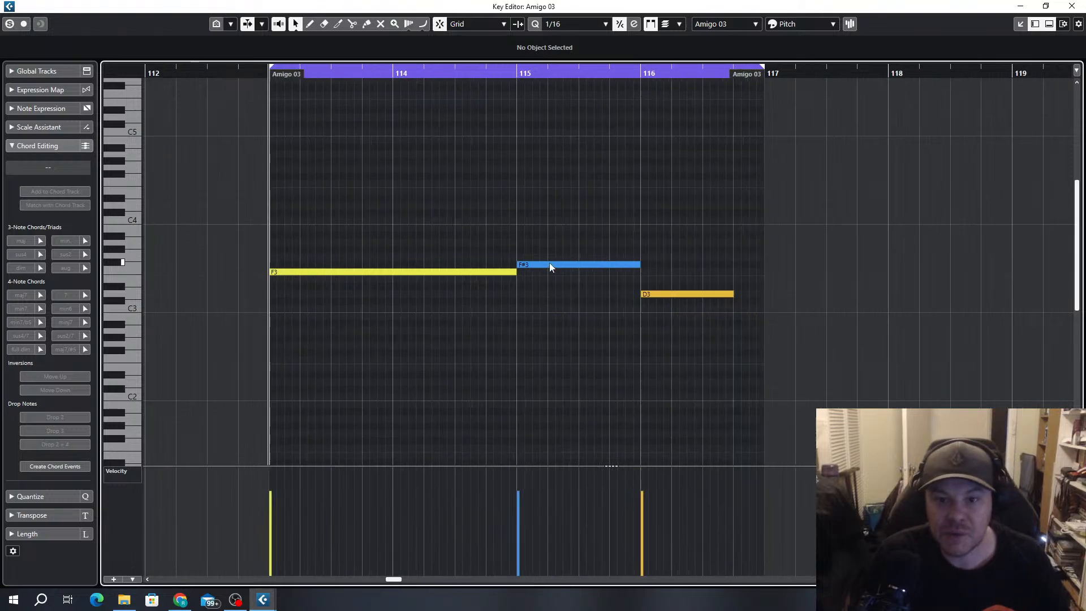
{"action": "left_click_drag", "start_coordinate": [518, 269], "coordinate": [547, 271]}
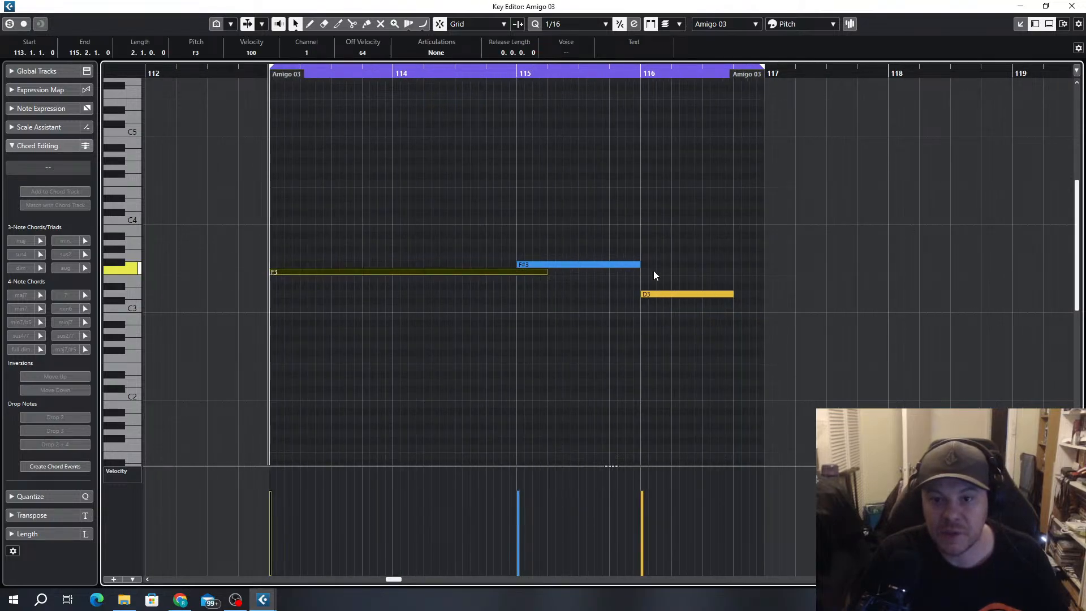
{"action": "left_click", "coordinate": [634, 265]}
{"action": "left_click_drag", "start_coordinate": [635, 265], "coordinate": [672, 266]}
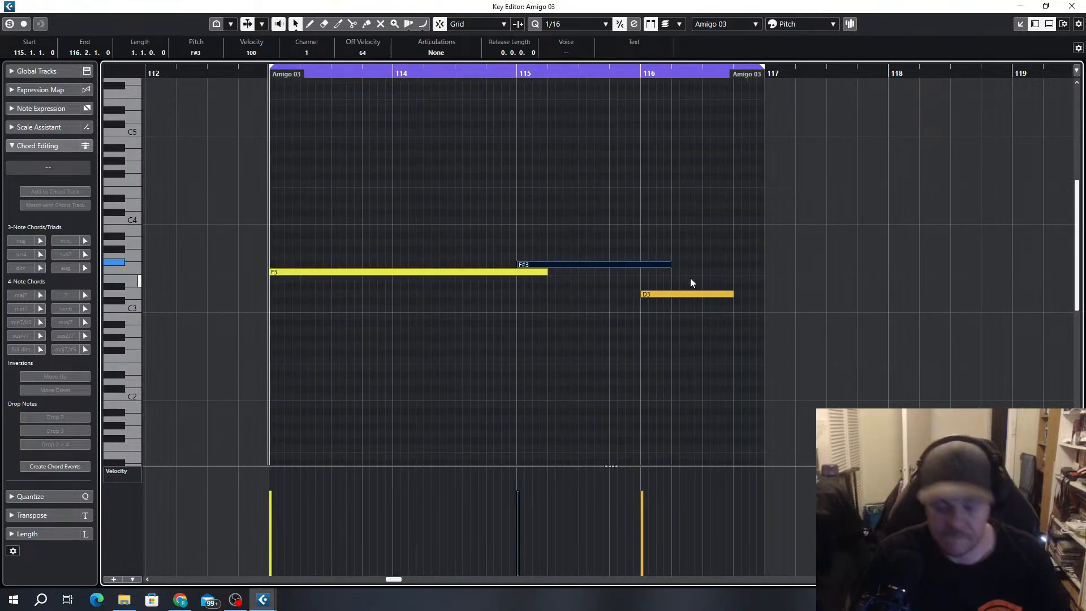
{"action": "key", "text": "Escape"}
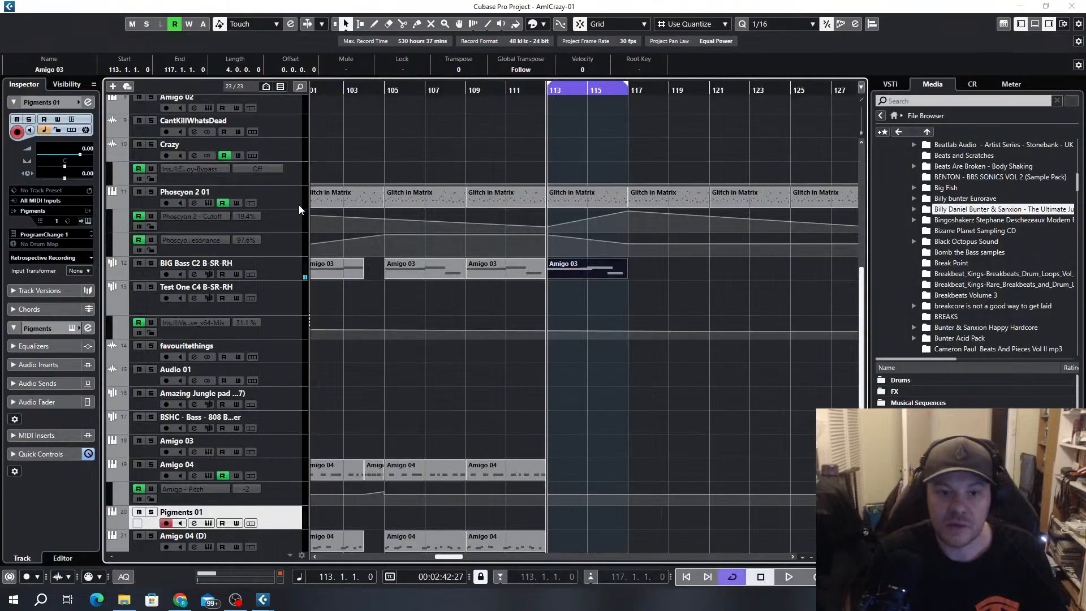
Place the Pigments 01 track directly below BIG Bass, then move the Amigo 03 part at bar 113 onto it and play it
{"action": "left_click_drag", "start_coordinate": [266, 517], "coordinate": [291, 286]}
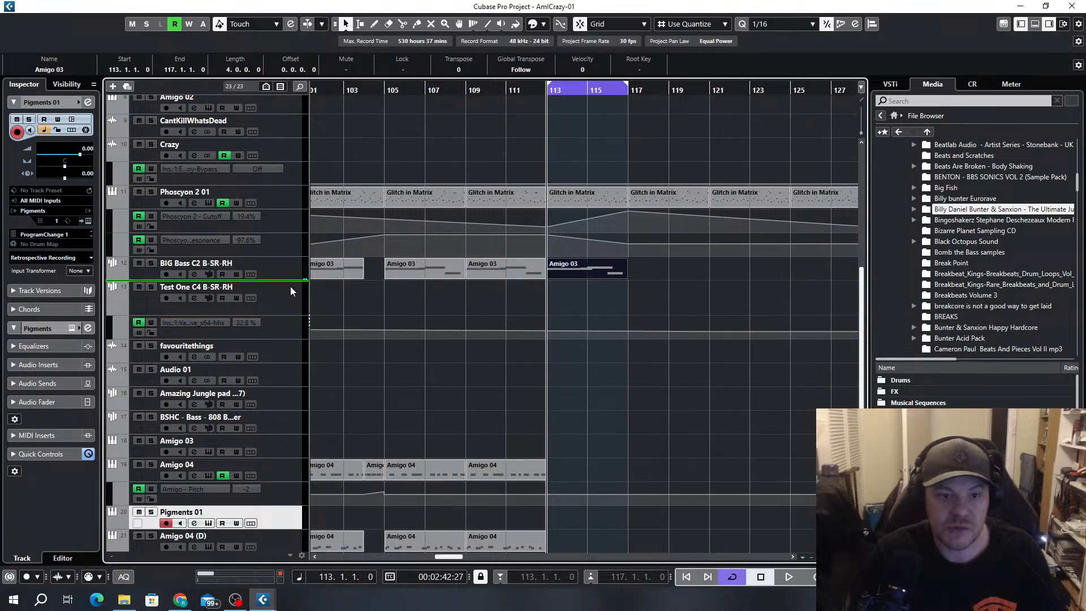
{"action": "left_click_drag", "start_coordinate": [576, 277], "coordinate": [583, 296]}
{"action": "key", "text": "h"}
{"action": "key", "text": "h"}
{"action": "key", "text": "alt+1"}
{"action": "key", "text": "space"}
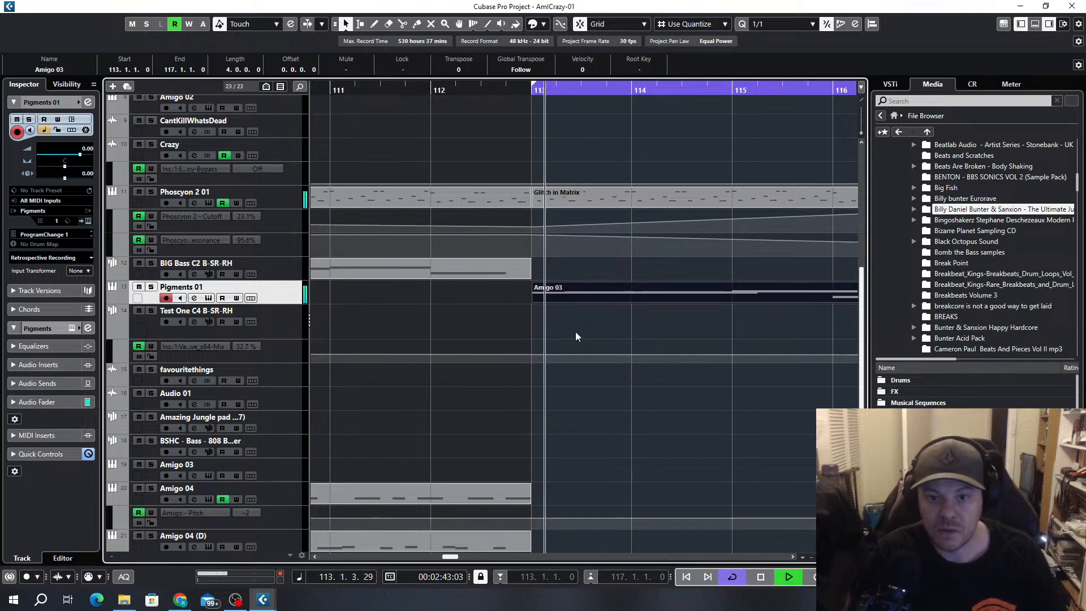
{"action": "scroll", "coordinate": [678, 310], "scroll_direction": "down", "scroll_amount": 3}
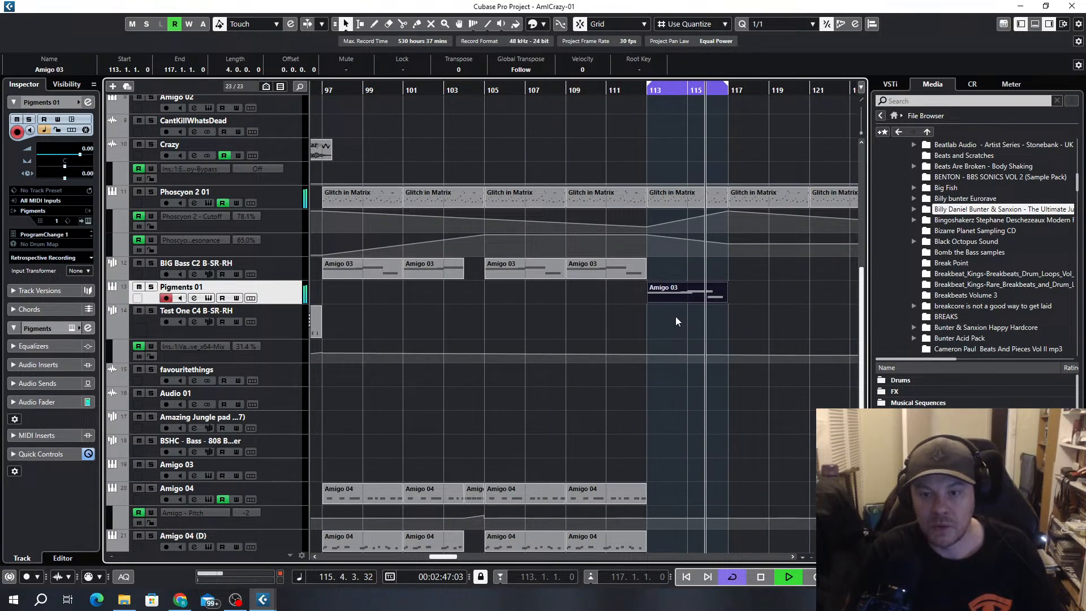
Transpose all notes of the Amigo 03 part on Pigments 01 down one octave and stop playback
{"action": "double_click", "coordinate": [677, 294]}
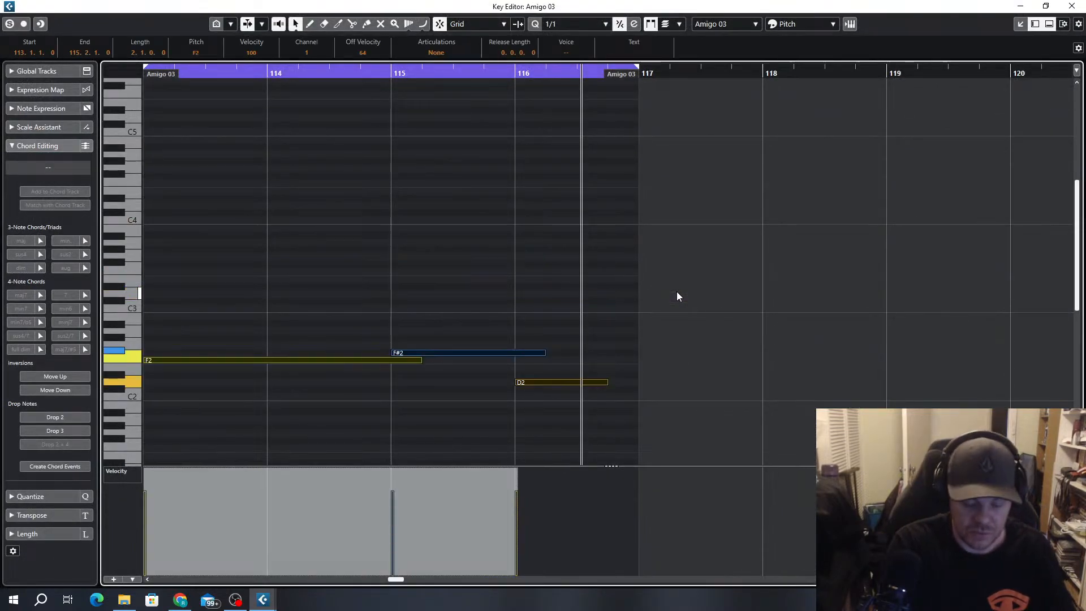
{"action": "key", "text": "KP_1"}
{"action": "key", "text": "space"}
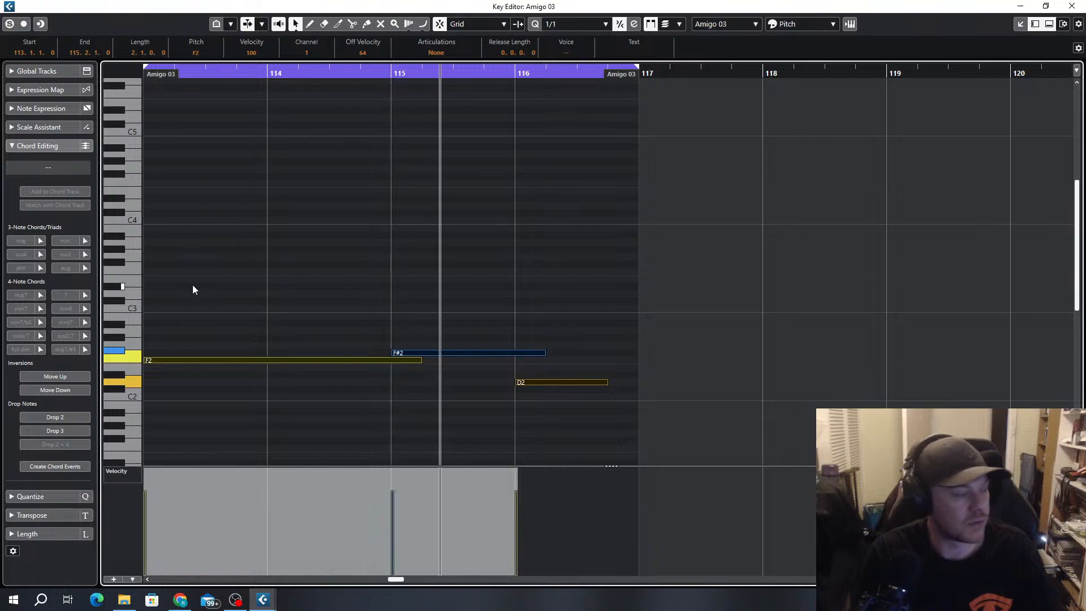
Shorten the F2 note to end at bar 115 and the F#2 note to end at bar 116, and close the Key Editor
{"action": "left_click", "coordinate": [378, 389]}
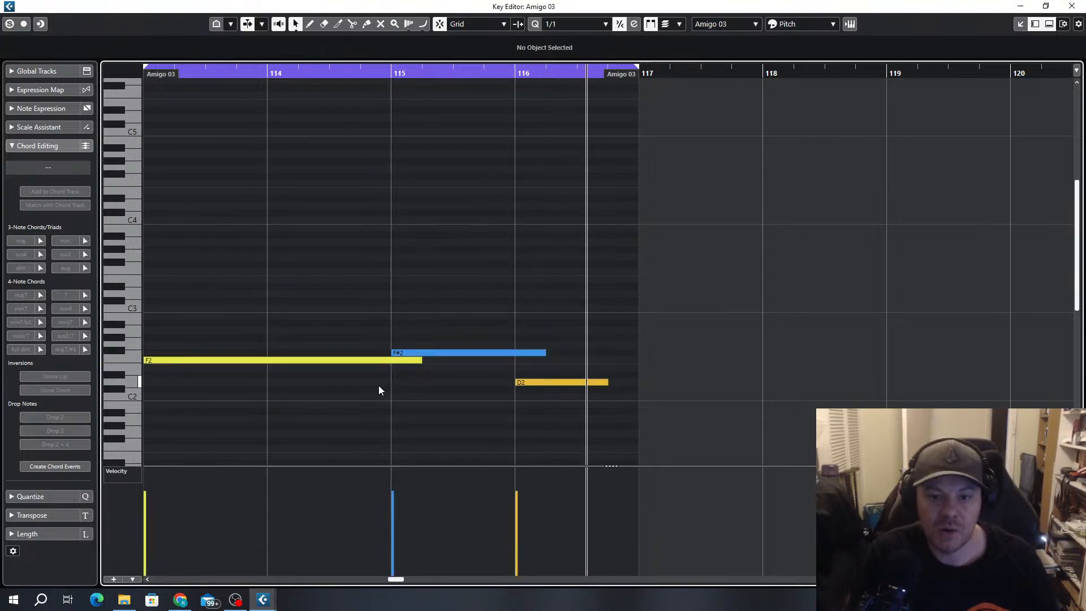
{"action": "left_click_drag", "start_coordinate": [420, 361], "coordinate": [426, 368]}
{"action": "left_click_drag", "start_coordinate": [548, 350], "coordinate": [548, 350]}
{"action": "left_click", "coordinate": [1072, 6]}
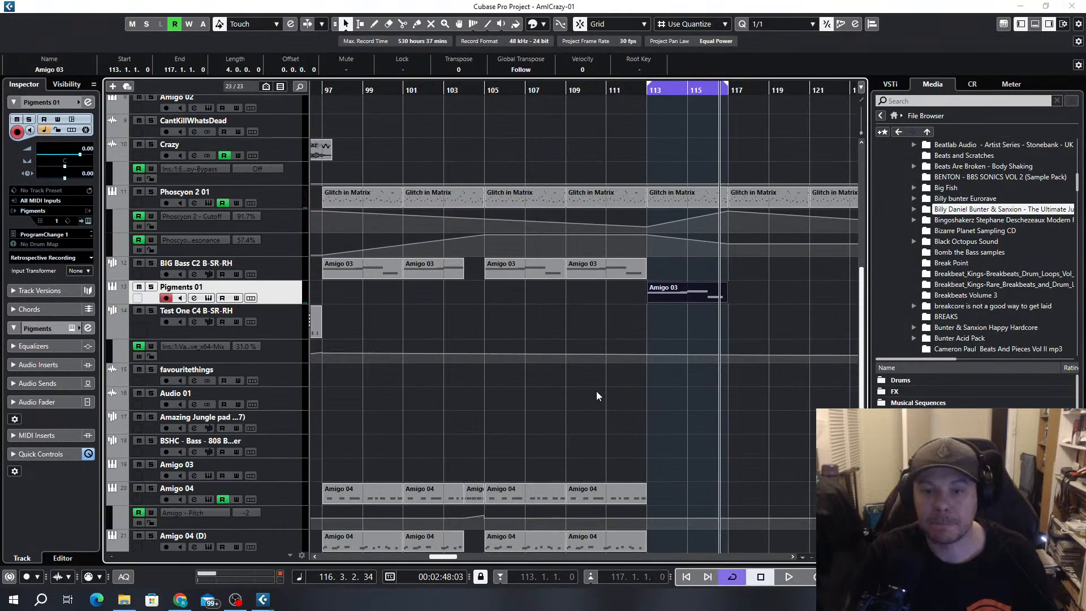
Reopen Pigments and audition the bass presets Agressive Squared Bass, Agressor Bass, Artificial Reese and Athom Blast
{"action": "left_click", "coordinate": [209, 298]}
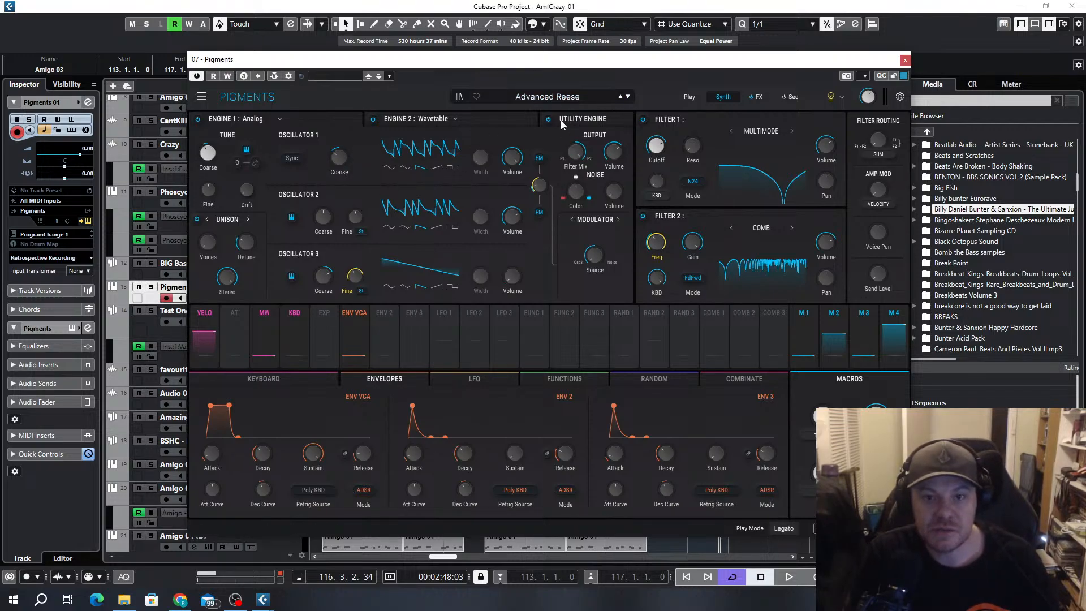
{"action": "left_click", "coordinate": [583, 97]}
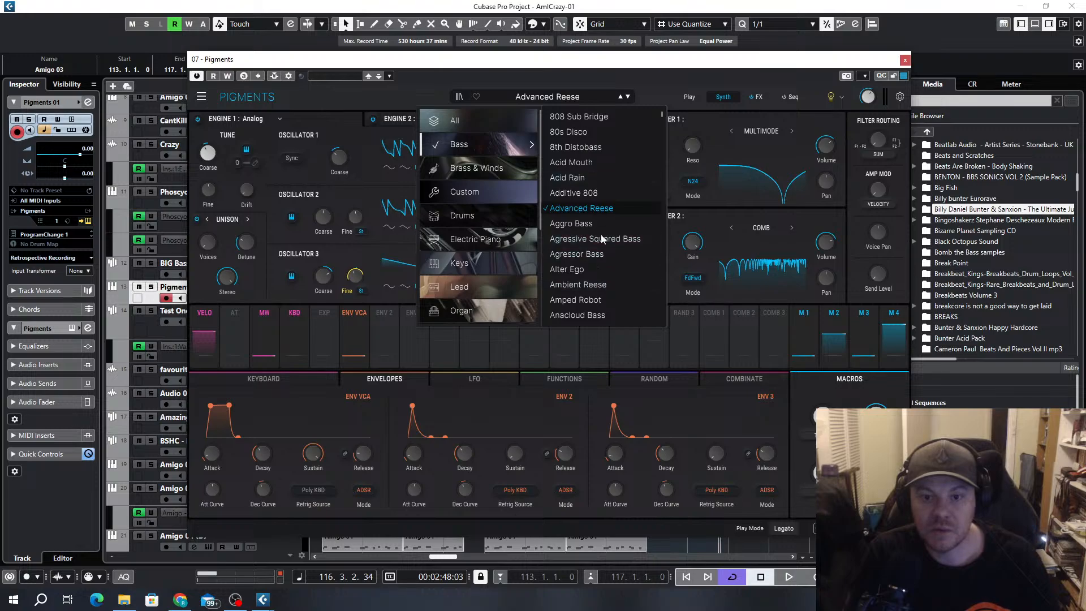
{"action": "left_click", "coordinate": [474, 146]}
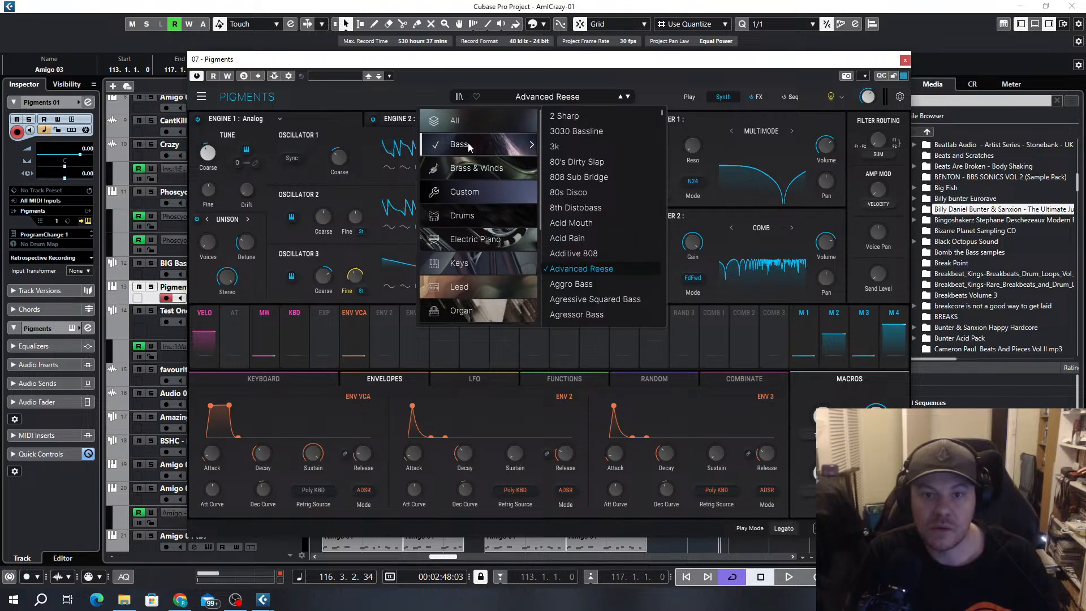
{"action": "left_click", "coordinate": [468, 148]}
{"action": "left_click", "coordinate": [200, 98]}
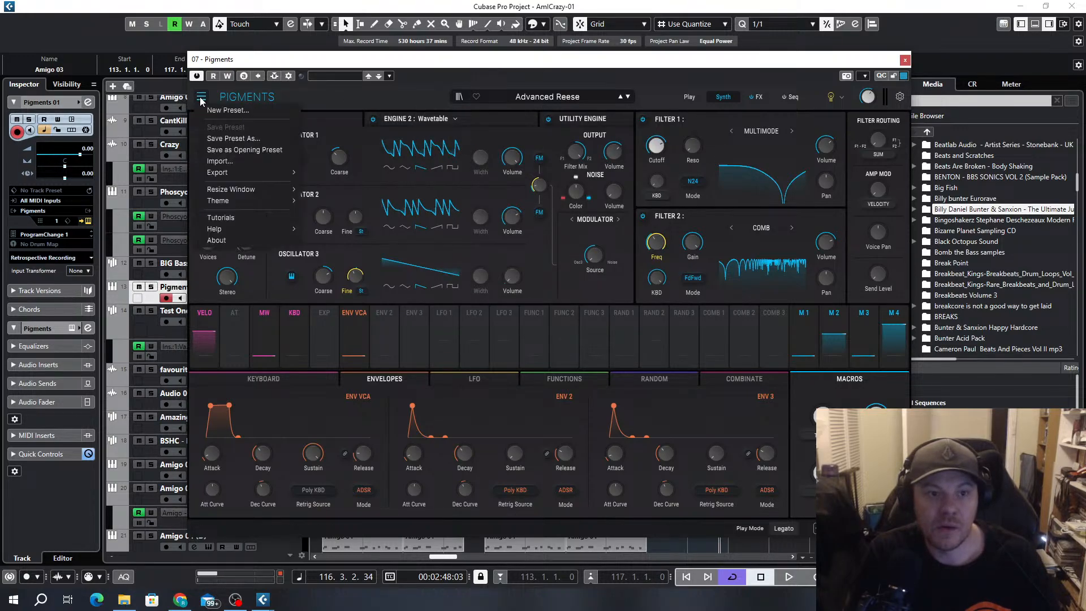
{"action": "left_click", "coordinate": [381, 96]}
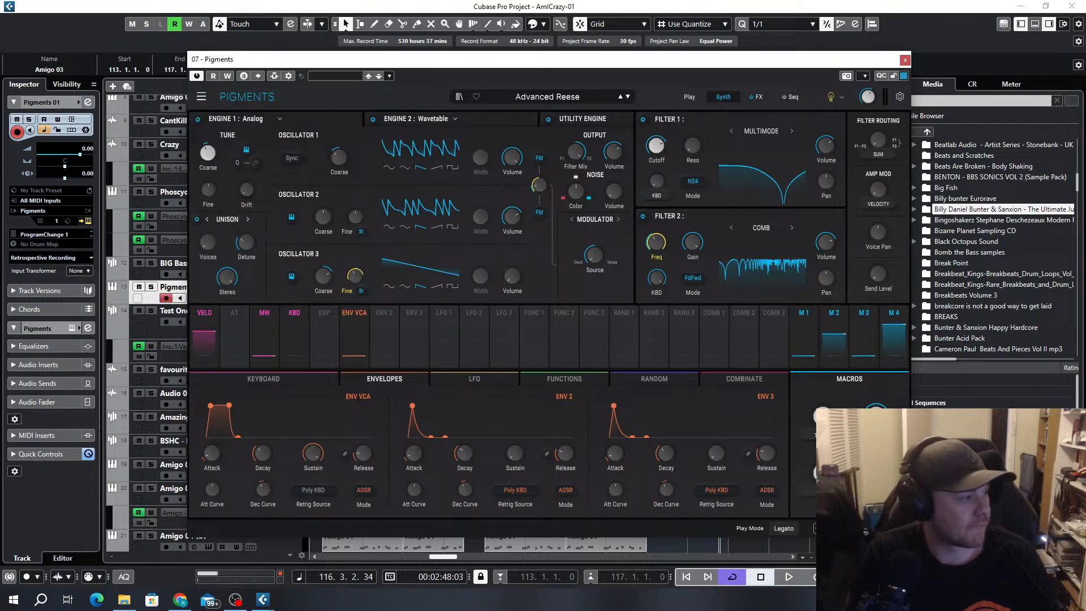
{"action": "left_click", "coordinate": [563, 97]}
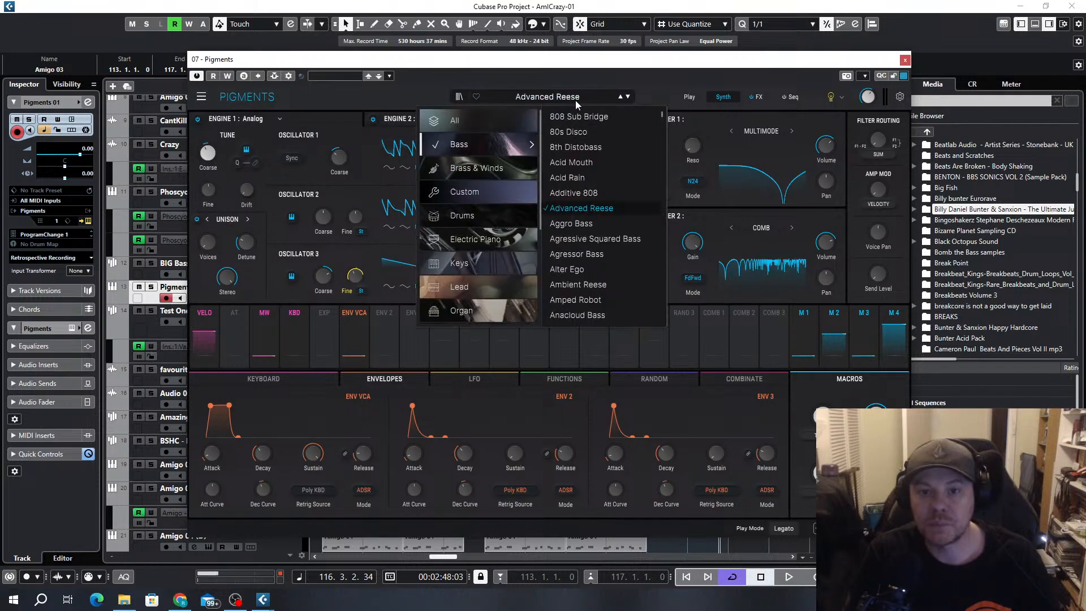
{"action": "left_click", "coordinate": [590, 239]}
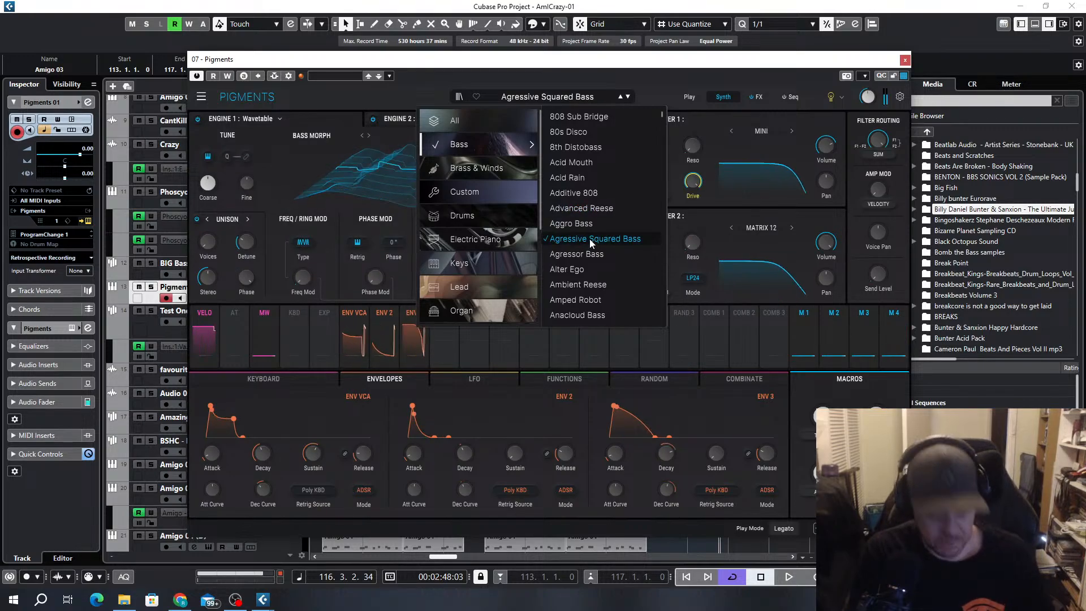
{"action": "left_click", "coordinate": [583, 254]}
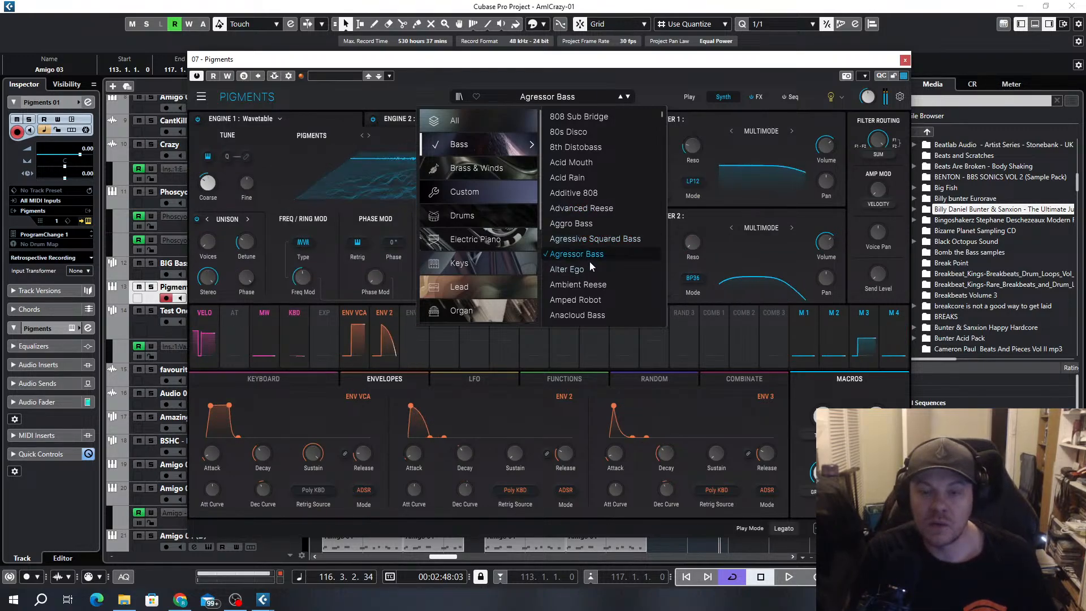
{"action": "scroll", "coordinate": [593, 243], "scroll_direction": "down", "scroll_amount": 4}
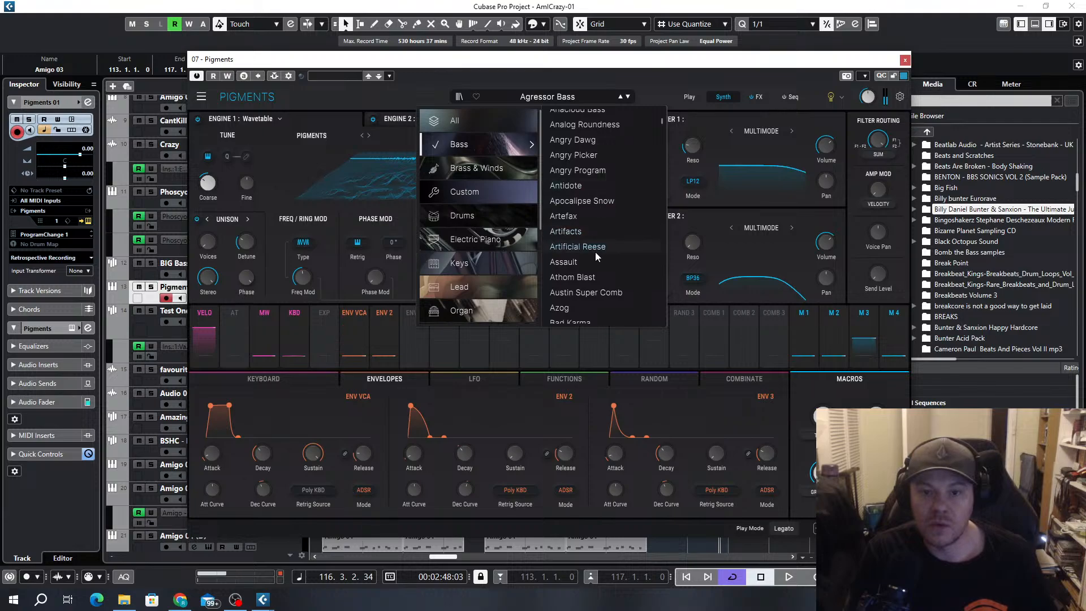
{"action": "left_click", "coordinate": [597, 247]}
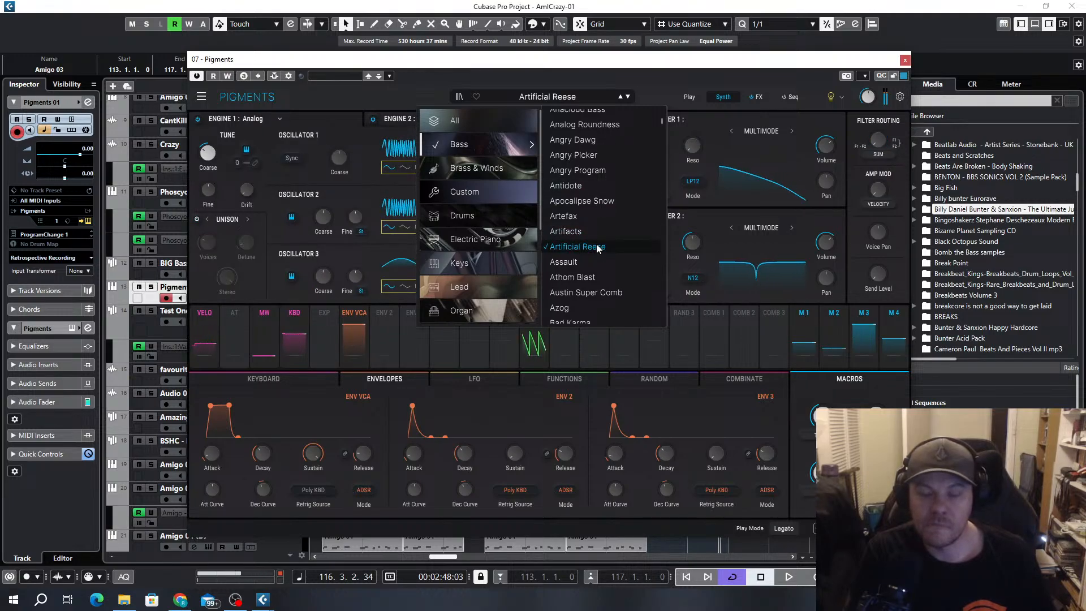
{"action": "left_click", "coordinate": [588, 277]}
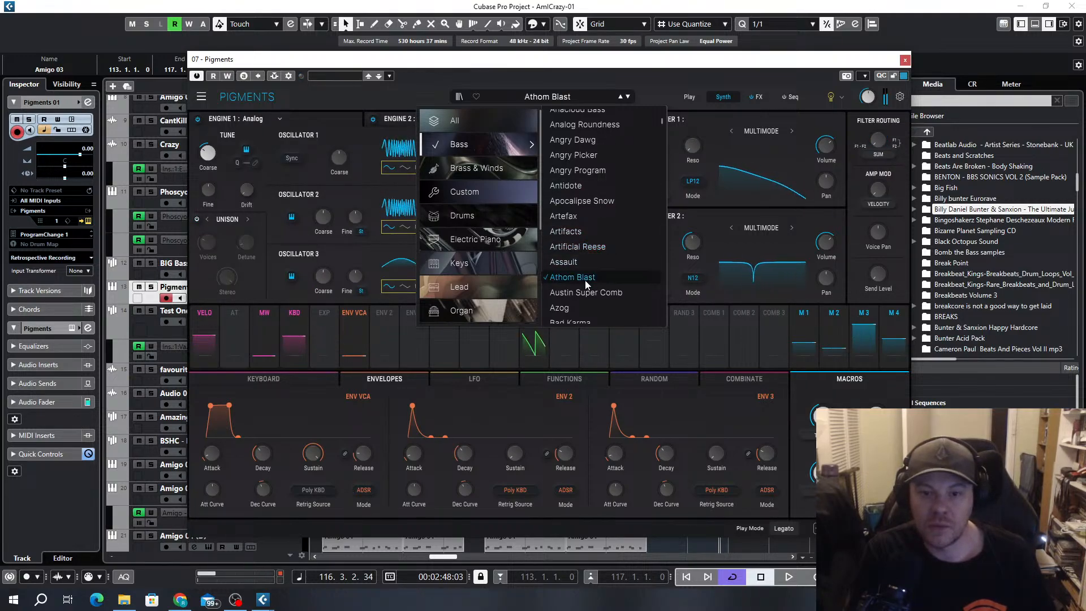
Compare the Bass Grit and Bass Da Rave presets, keep Bass Grit, and play the loop from bar 113
{"action": "scroll", "coordinate": [592, 252], "scroll_direction": "down", "scroll_amount": 5}
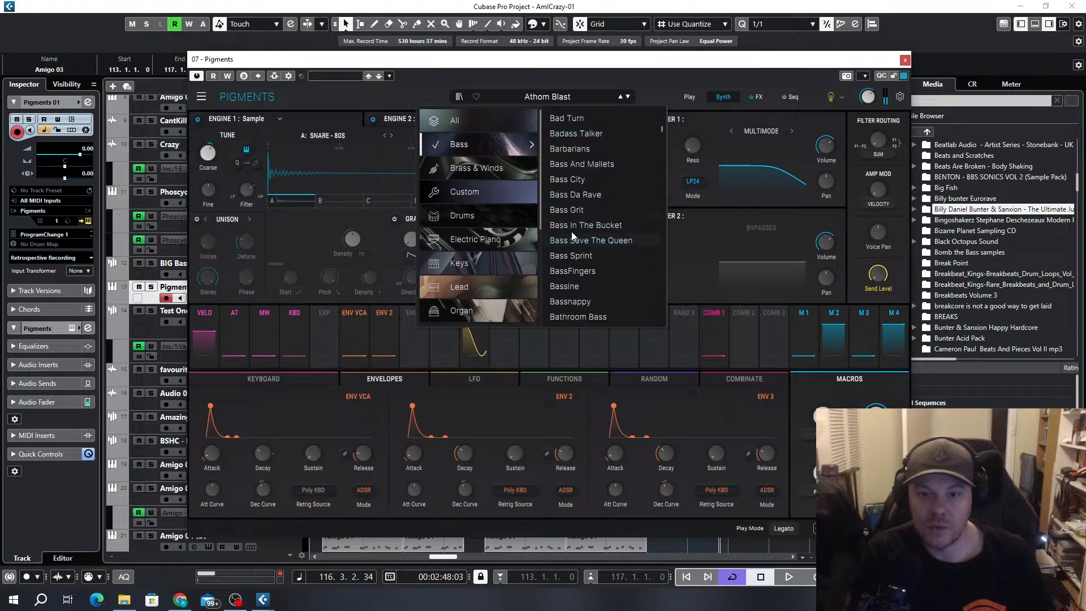
{"action": "left_click", "coordinate": [593, 209]}
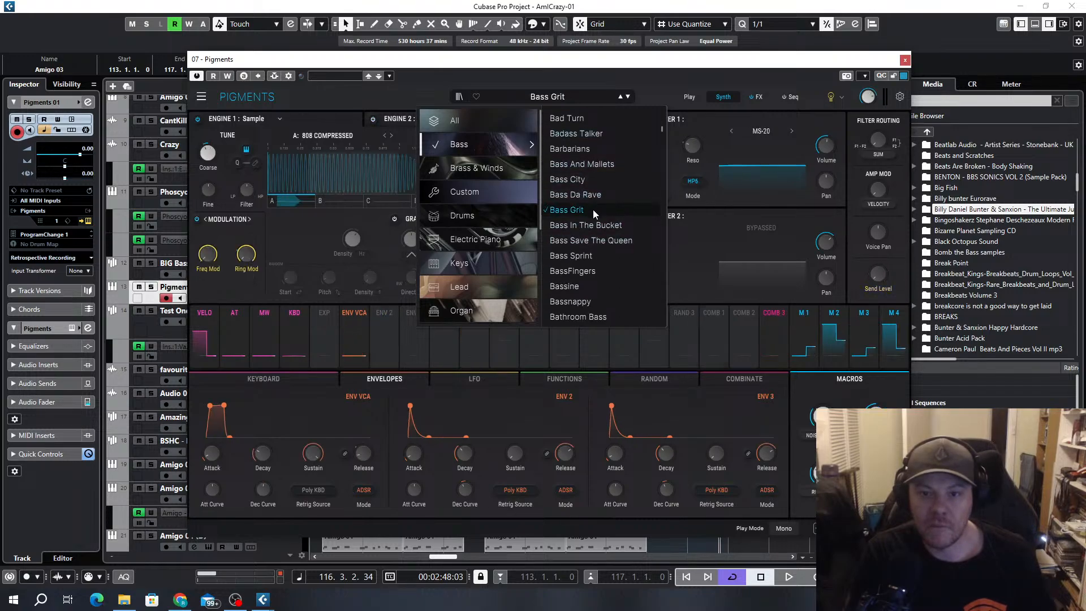
{"action": "left_click", "coordinate": [594, 195]}
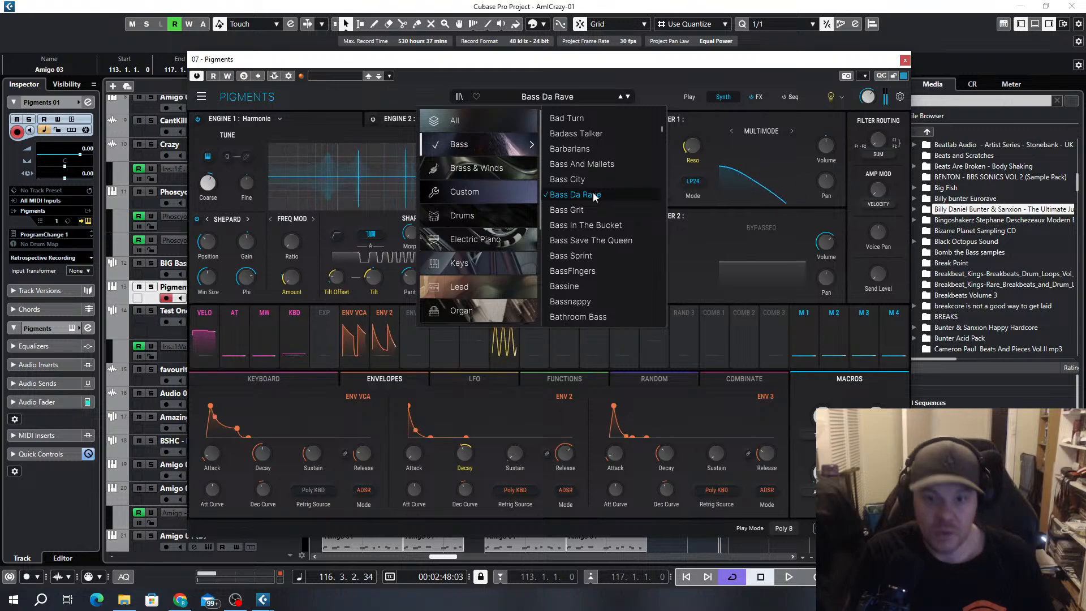
{"action": "left_click", "coordinate": [568, 208]}
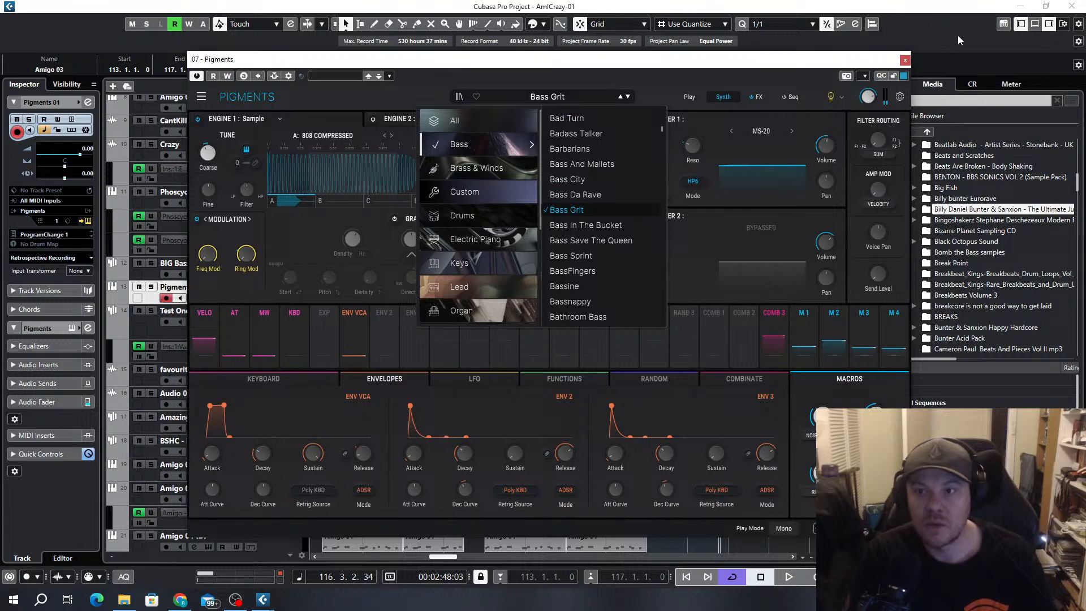
{"action": "left_click", "coordinate": [905, 61]}
{"action": "key", "text": "space"}
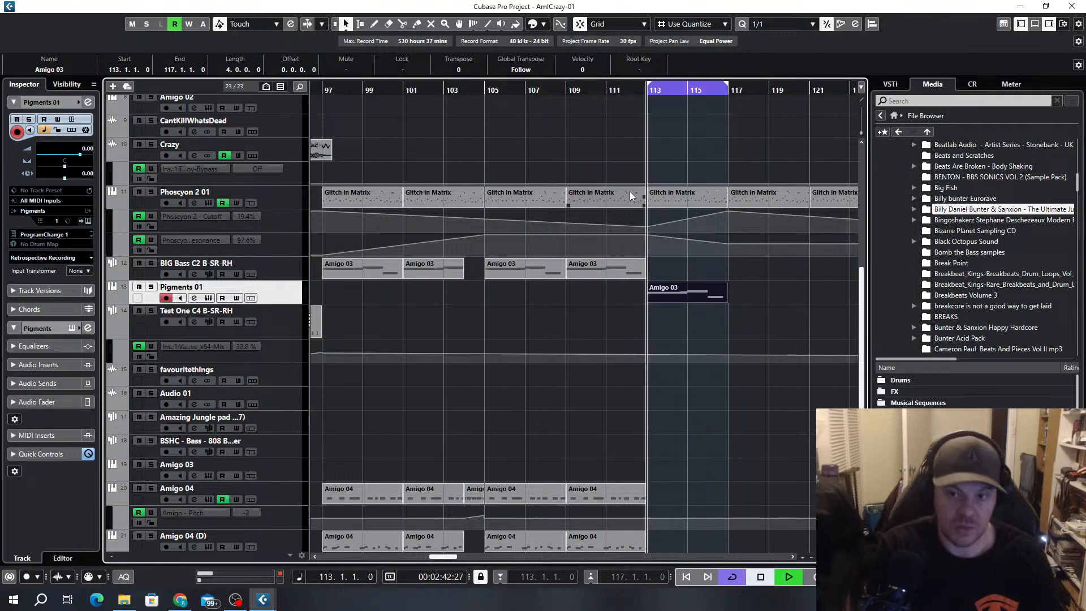
Transpose all notes of the Amigo 03 part on Pigments 01 up one octave
{"action": "double_click", "coordinate": [666, 295]}
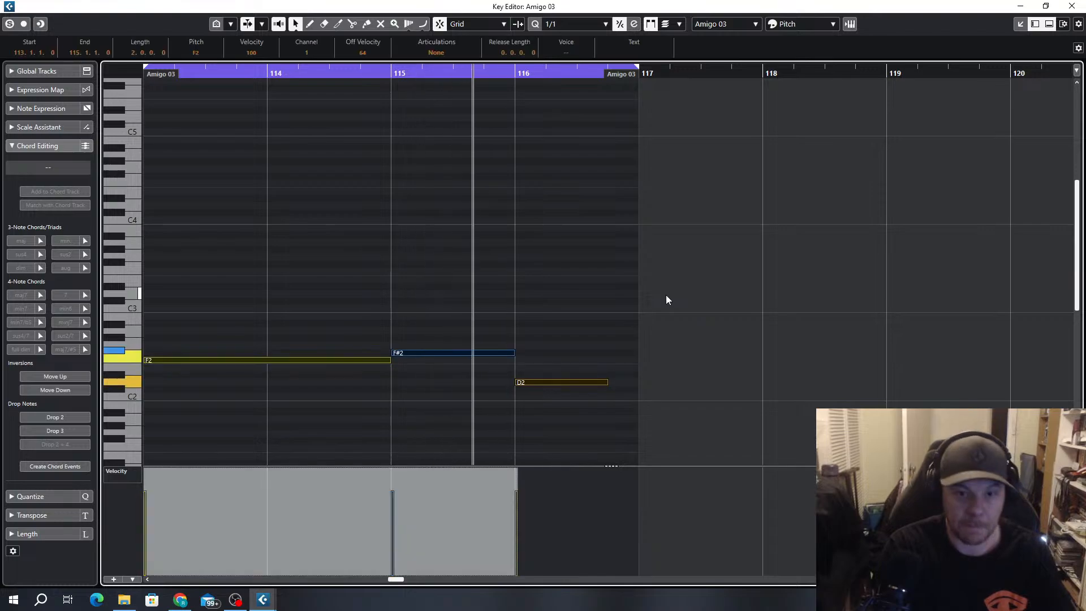
{"action": "key", "text": "shift+Up"}
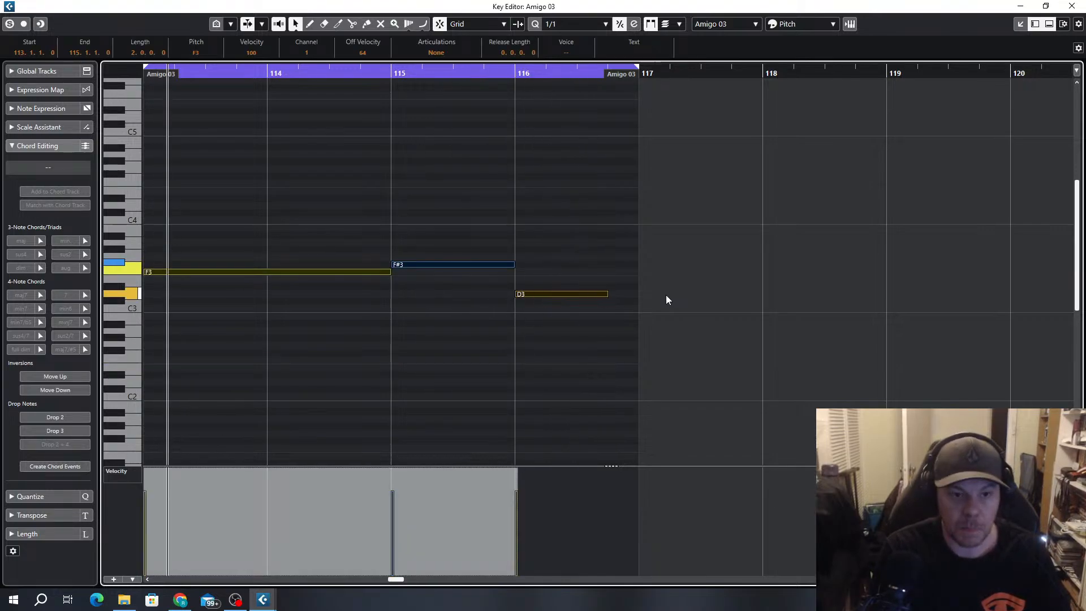
{"action": "left_click", "coordinate": [1071, 6]}
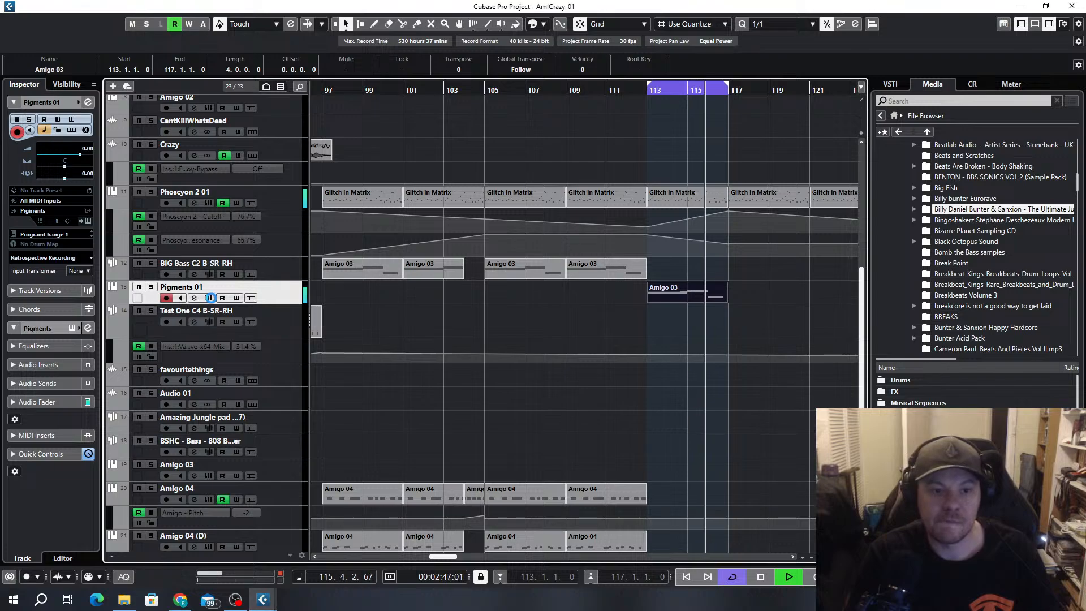
Audition the following Pigments presets during playback, from Bass In The Bucket through Bass Save The Queen to Bass Sprint
{"action": "left_click", "coordinate": [208, 299]}
{"action": "left_click", "coordinate": [628, 97]}
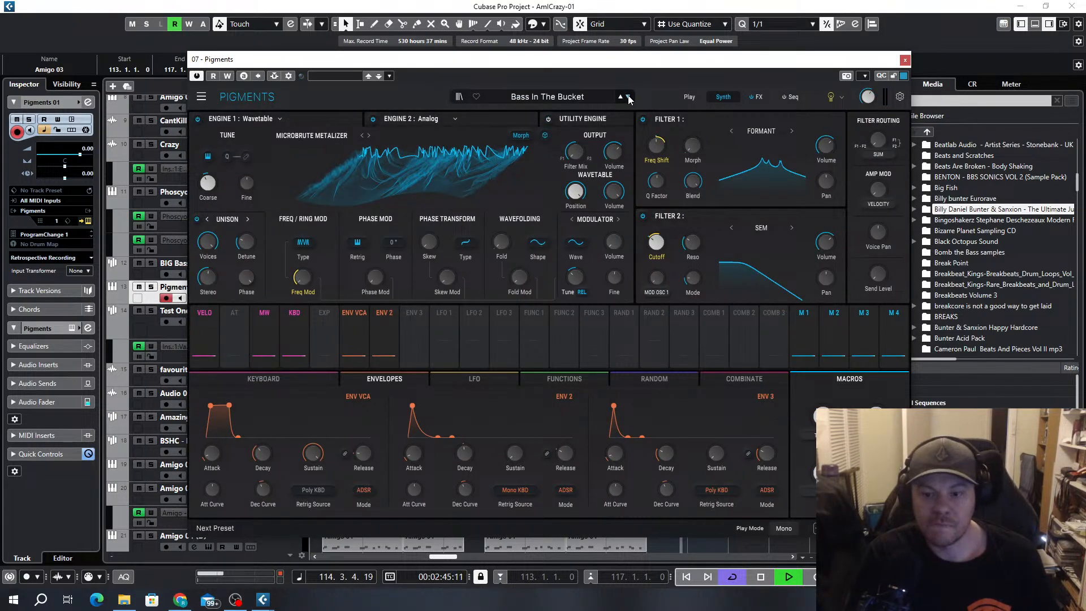
{"action": "left_click", "coordinate": [628, 96]}
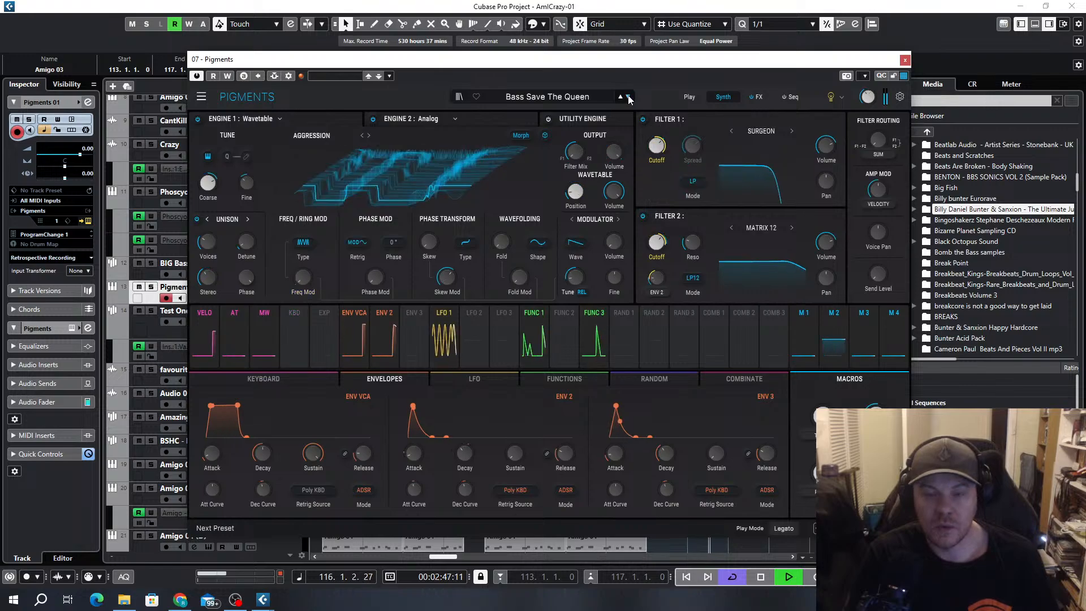
{"action": "left_click", "coordinate": [628, 97]}
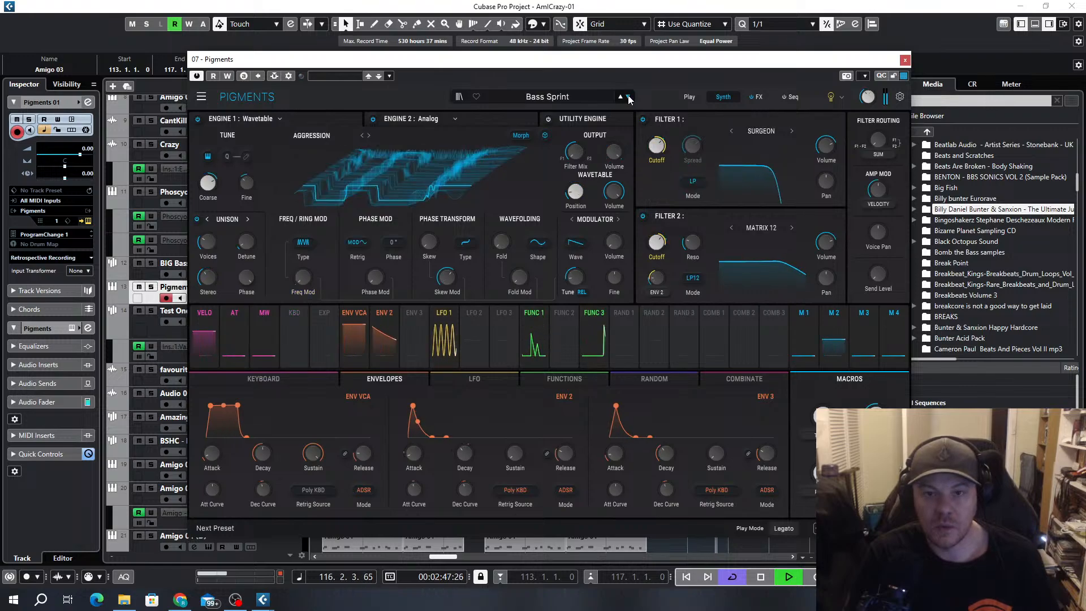
Audition the Pigments bass presets Booger Bass 808 and Chiptune Rave Sweep while the loop plays
{"action": "left_click", "coordinate": [559, 103]}
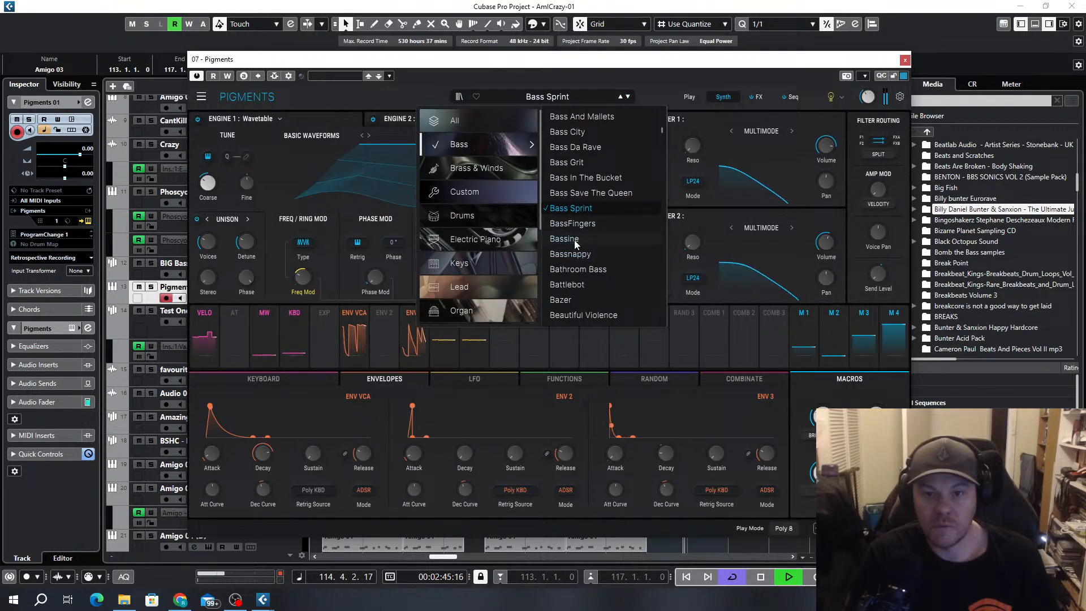
{"action": "scroll", "coordinate": [593, 280], "scroll_direction": "down", "scroll_amount": 2}
{"action": "scroll", "coordinate": [600, 259], "scroll_direction": "down", "scroll_amount": 4}
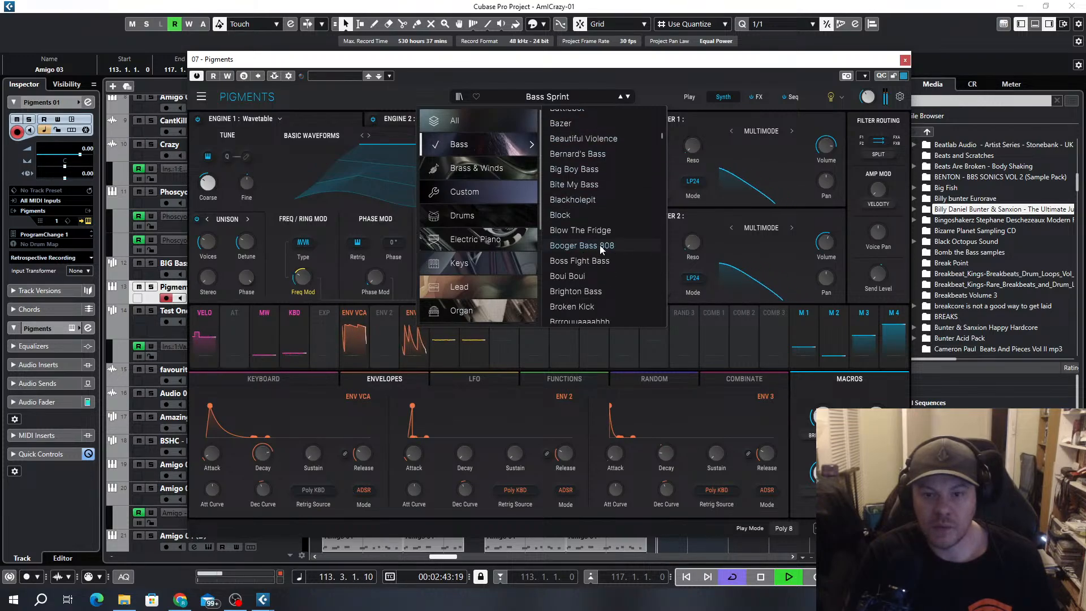
{"action": "left_click", "coordinate": [599, 246]}
{"action": "left_click", "coordinate": [560, 100]}
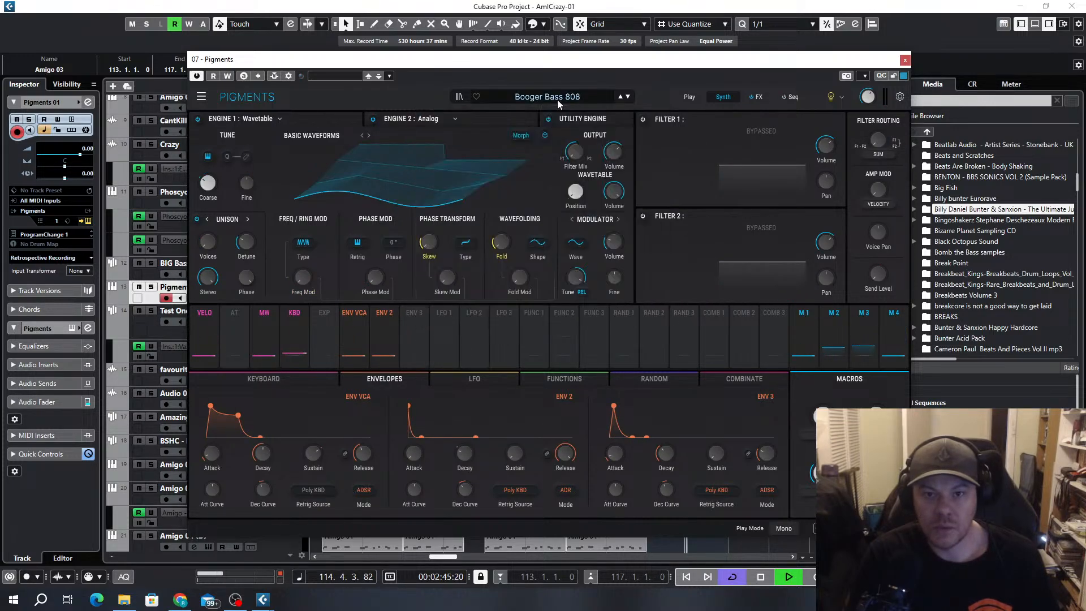
{"action": "left_click", "coordinate": [558, 100]}
{"action": "scroll", "coordinate": [618, 229], "scroll_direction": "down", "scroll_amount": 3}
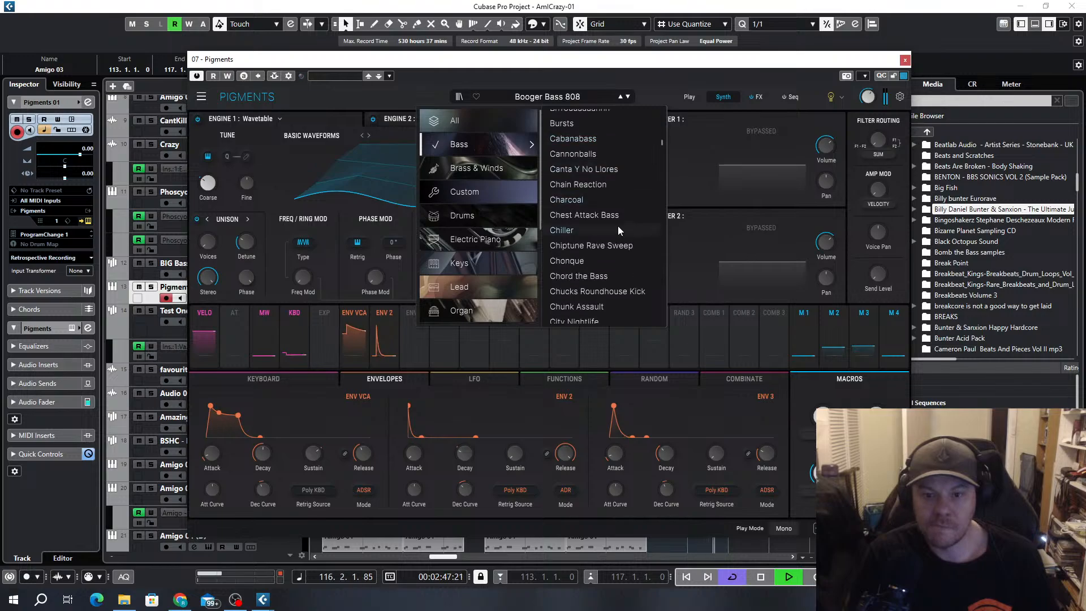
{"action": "left_click", "coordinate": [578, 246]}
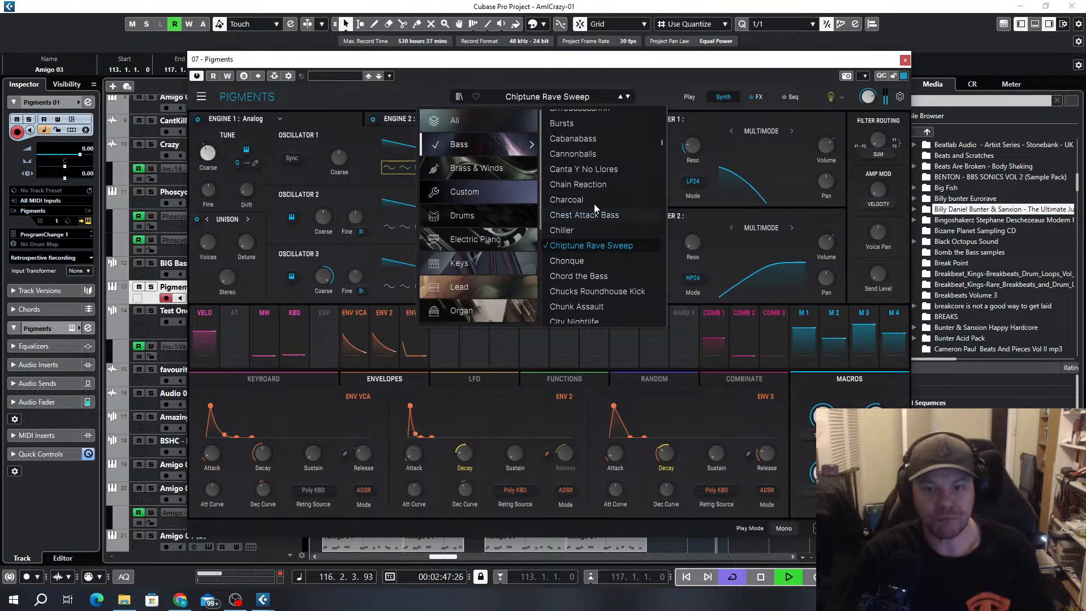
Reload the bass preset list from its start and audition 3030 Bassline and Firestarter against the loop
{"action": "scroll", "coordinate": [597, 204], "scroll_direction": "down", "scroll_amount": 5}
{"action": "left_click", "coordinate": [496, 148]}
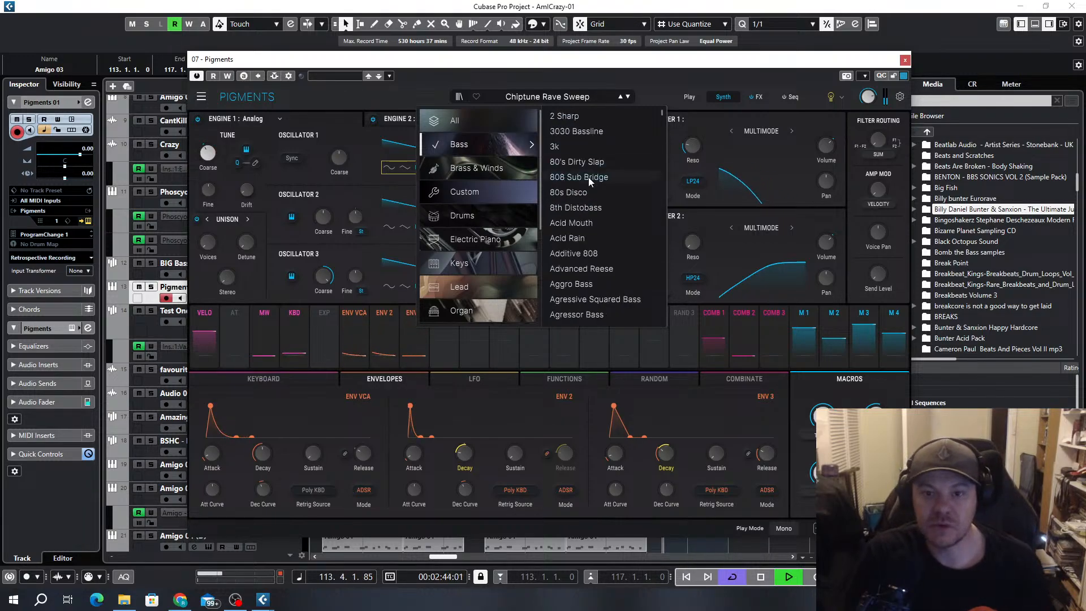
{"action": "left_click", "coordinate": [567, 133]}
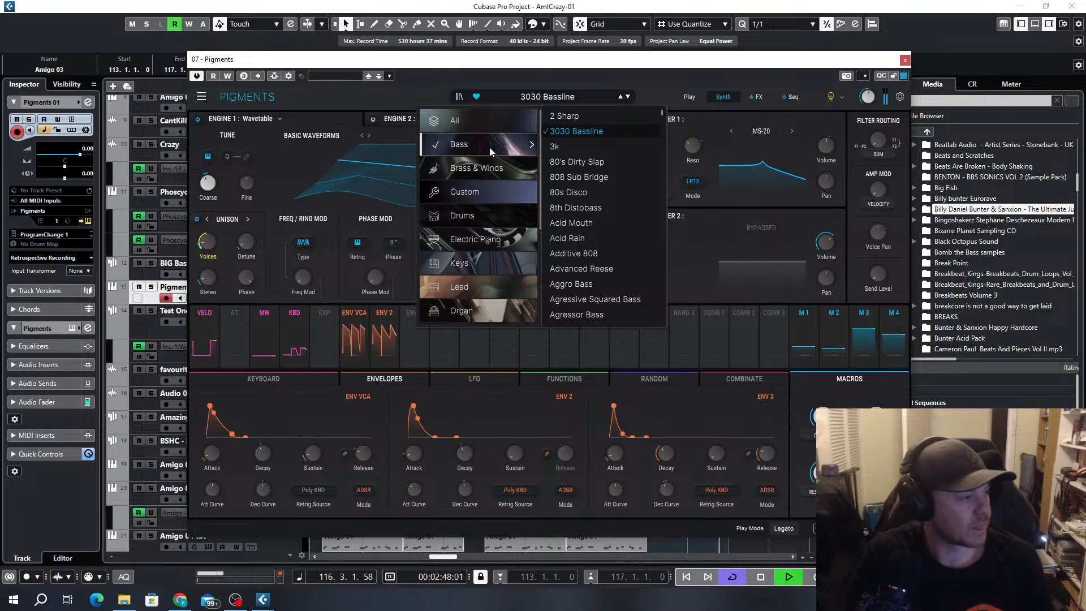
{"action": "scroll", "coordinate": [609, 218], "scroll_direction": "down", "scroll_amount": 20}
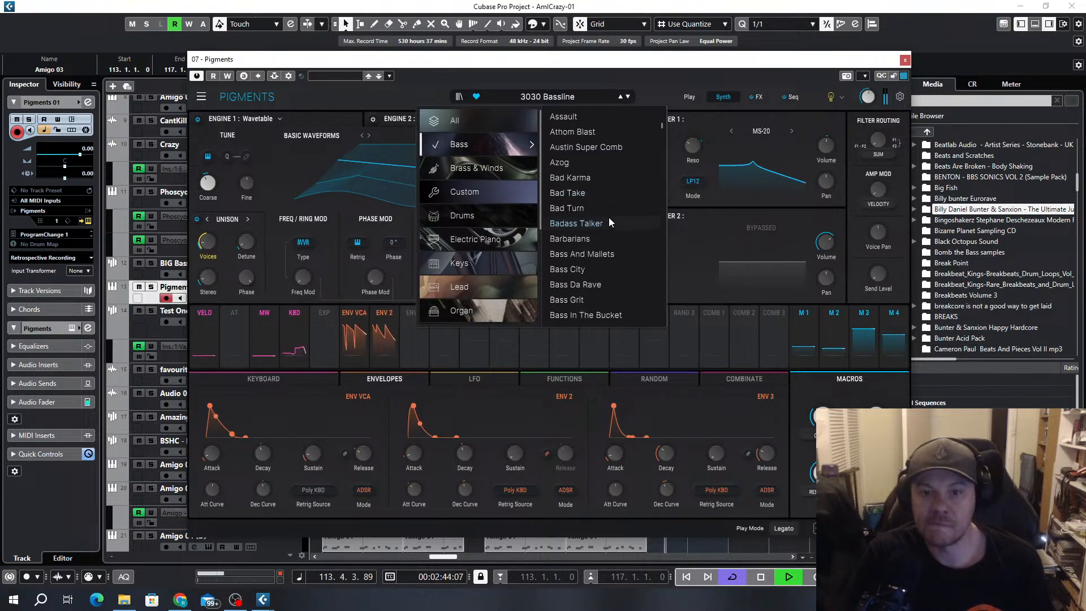
{"action": "scroll", "coordinate": [612, 219], "scroll_direction": "down", "scroll_amount": 20}
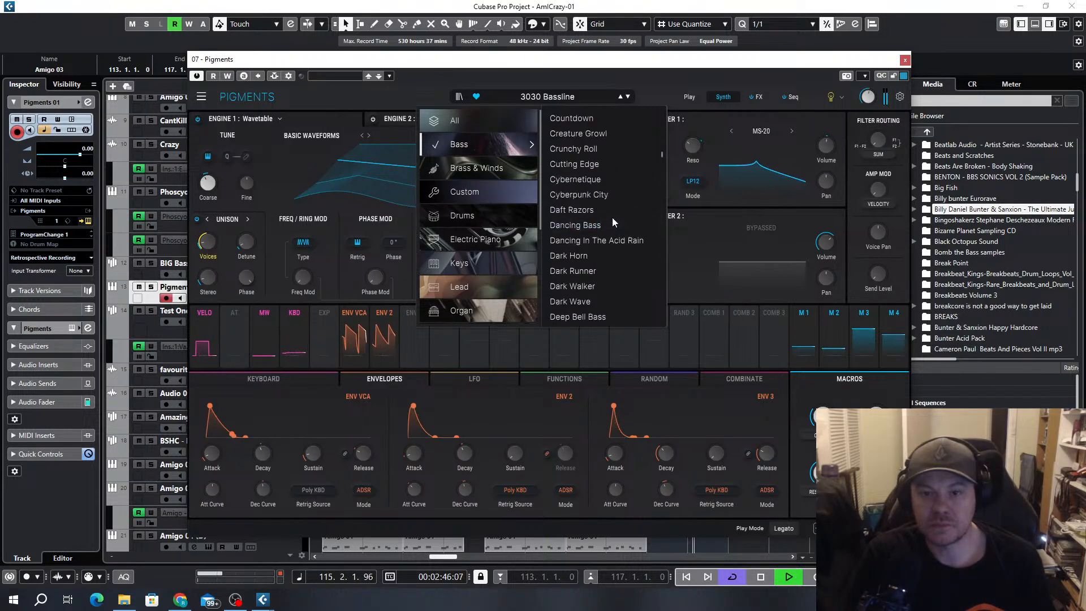
{"action": "scroll", "coordinate": [612, 220], "scroll_direction": "down", "scroll_amount": 20}
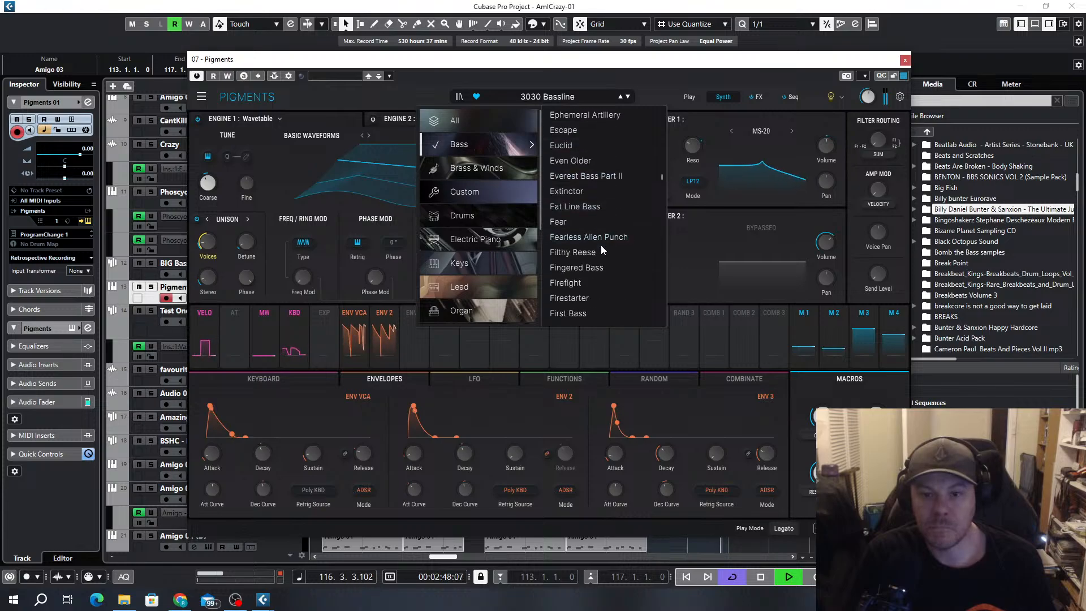
{"action": "scroll", "coordinate": [598, 233], "scroll_direction": "up", "scroll_amount": 2}
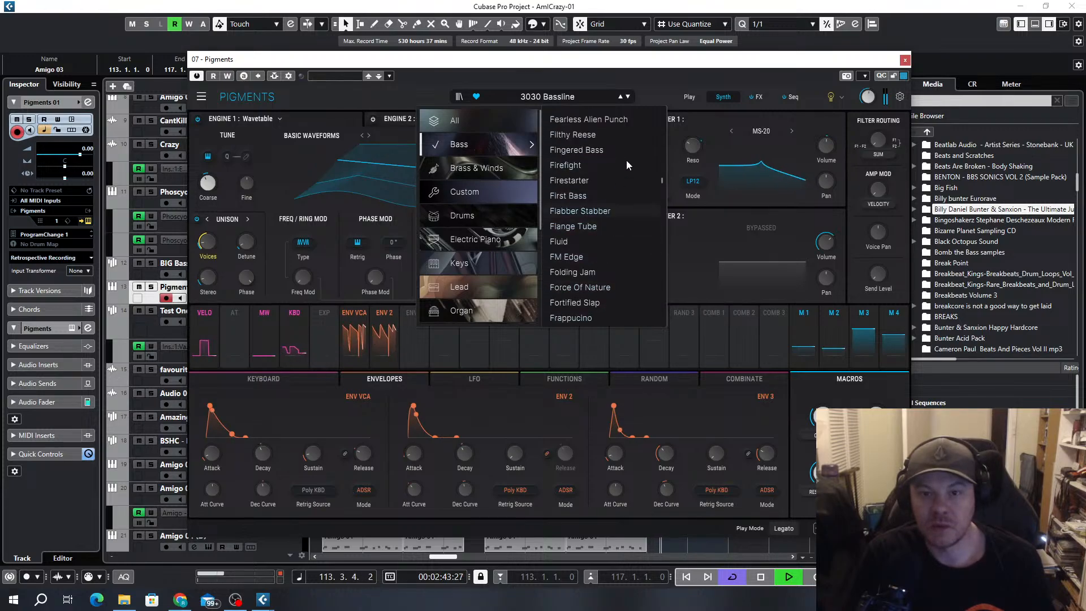
{"action": "left_click", "coordinate": [583, 182]}
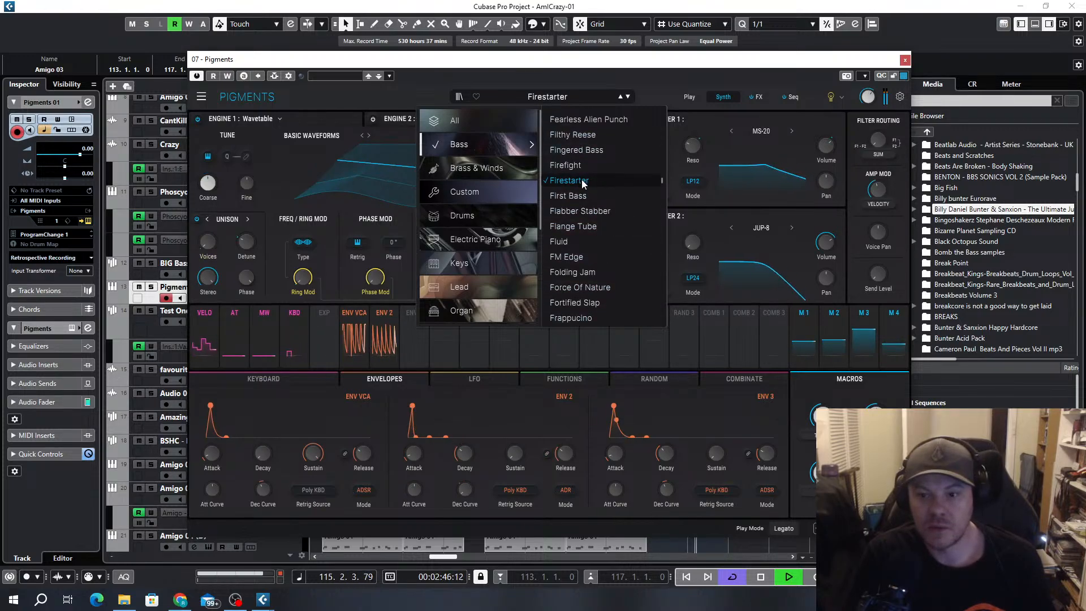
Audition the bass presets Hoover Damn, House Bass Stab and Hooverino during playback
{"action": "scroll", "coordinate": [603, 238], "scroll_direction": "down", "scroll_amount": 7}
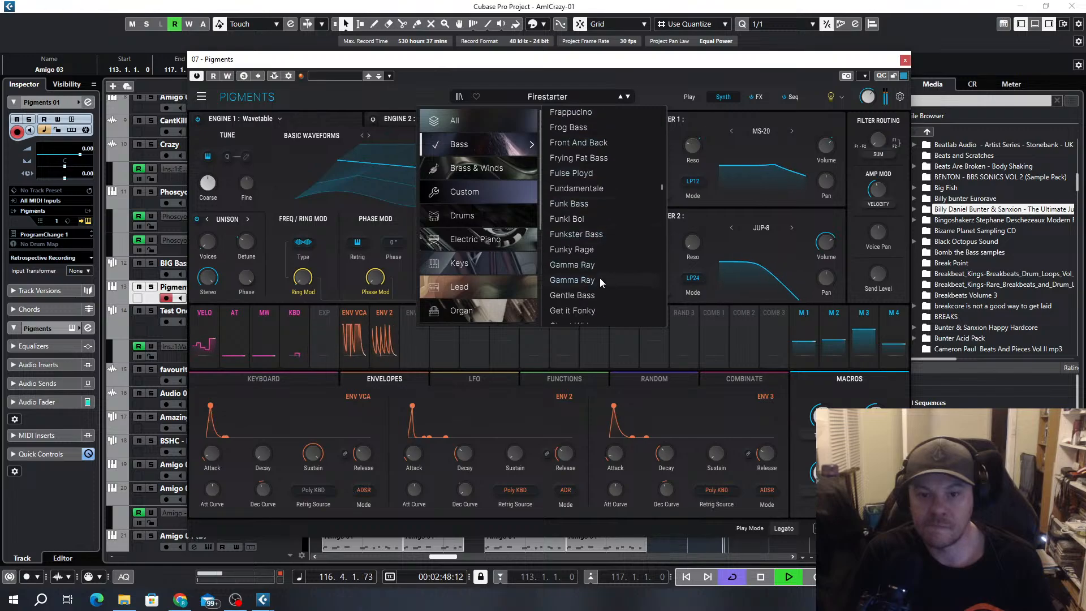
{"action": "scroll", "coordinate": [600, 261], "scroll_direction": "down", "scroll_amount": 2}
{"action": "scroll", "coordinate": [594, 268], "scroll_direction": "down", "scroll_amount": 12}
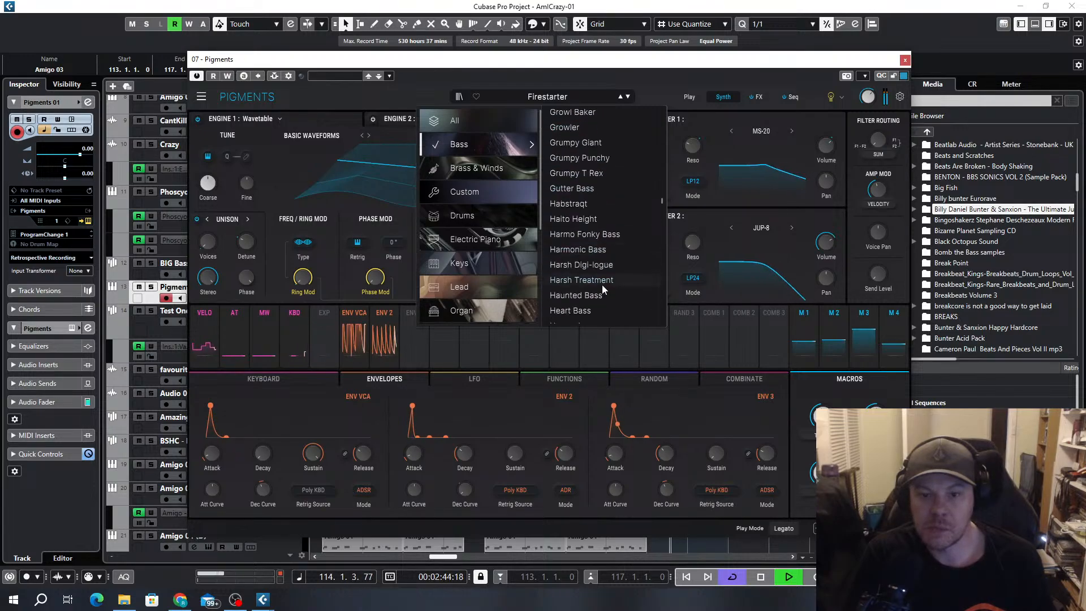
{"action": "scroll", "coordinate": [598, 289], "scroll_direction": "down", "scroll_amount": 3}
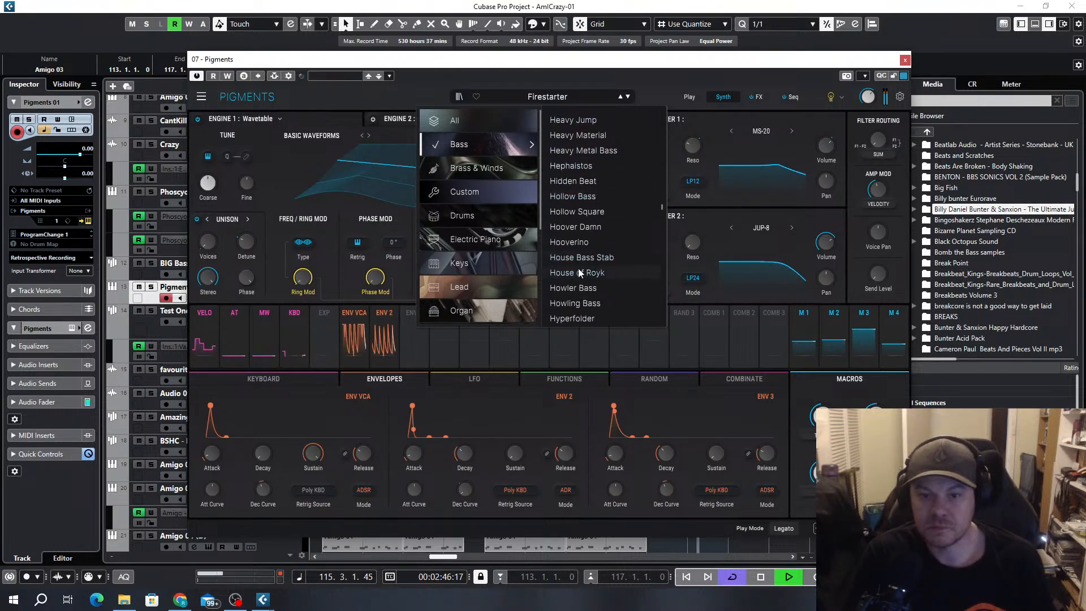
{"action": "left_click", "coordinate": [586, 232]}
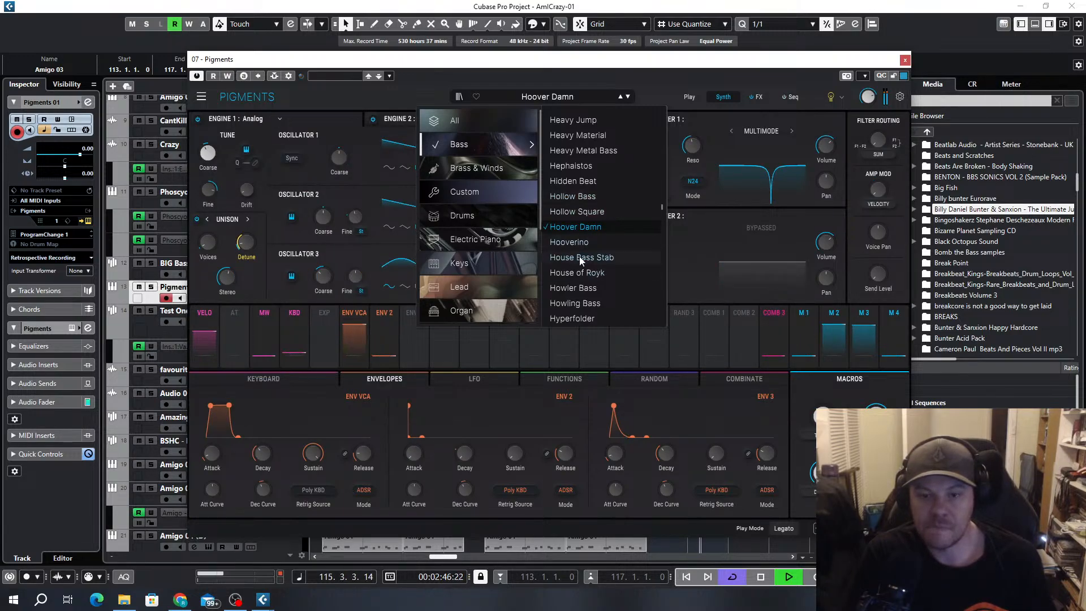
{"action": "left_click", "coordinate": [602, 257]}
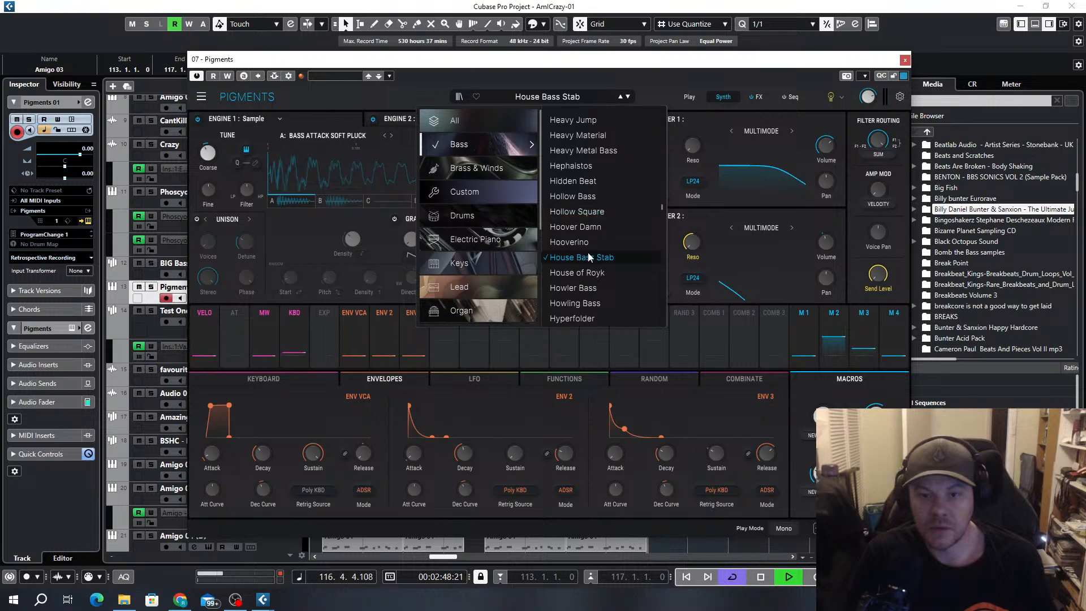
{"action": "left_click", "coordinate": [582, 242]}
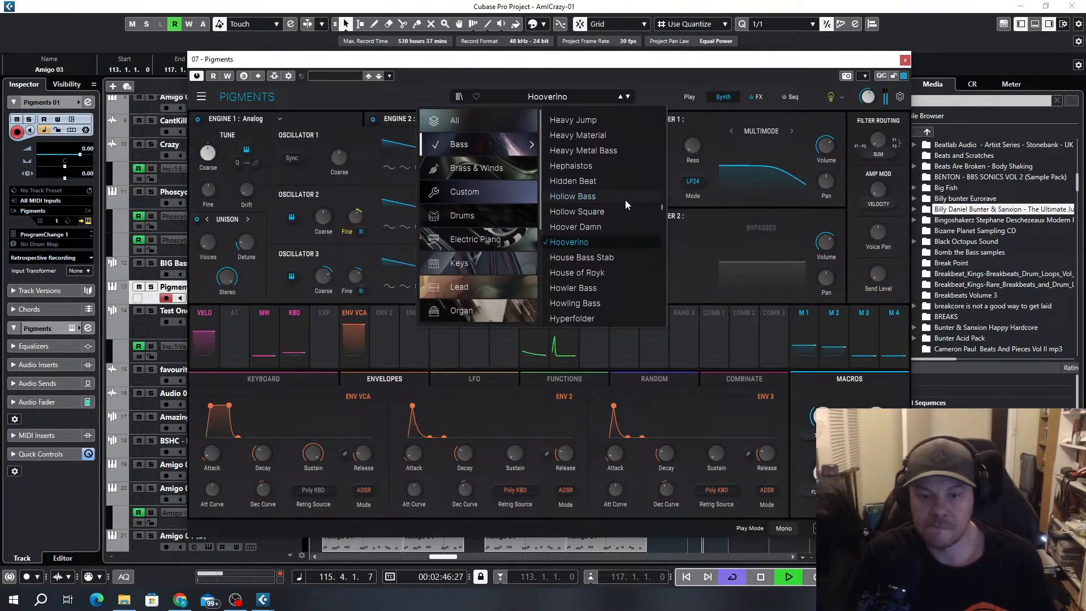
Audition the bass presets Neurometal and Neuro Reese on the Amigo 03 bassline
{"action": "scroll", "coordinate": [626, 204], "scroll_direction": "down", "scroll_amount": 7}
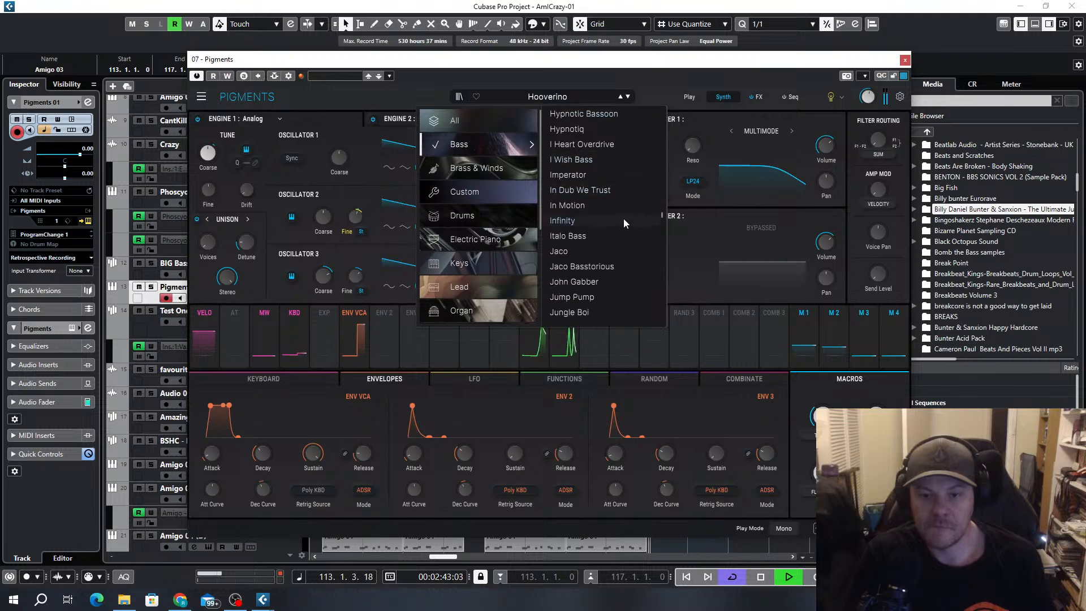
{"action": "scroll", "coordinate": [622, 223], "scroll_direction": "down", "scroll_amount": 8}
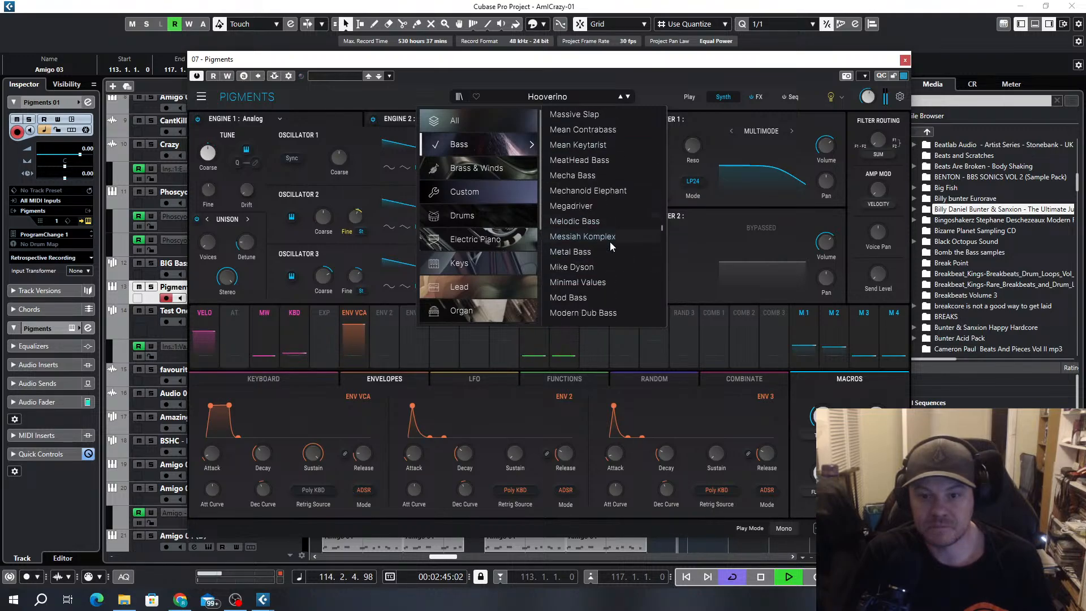
{"action": "scroll", "coordinate": [610, 245], "scroll_direction": "down", "scroll_amount": 5}
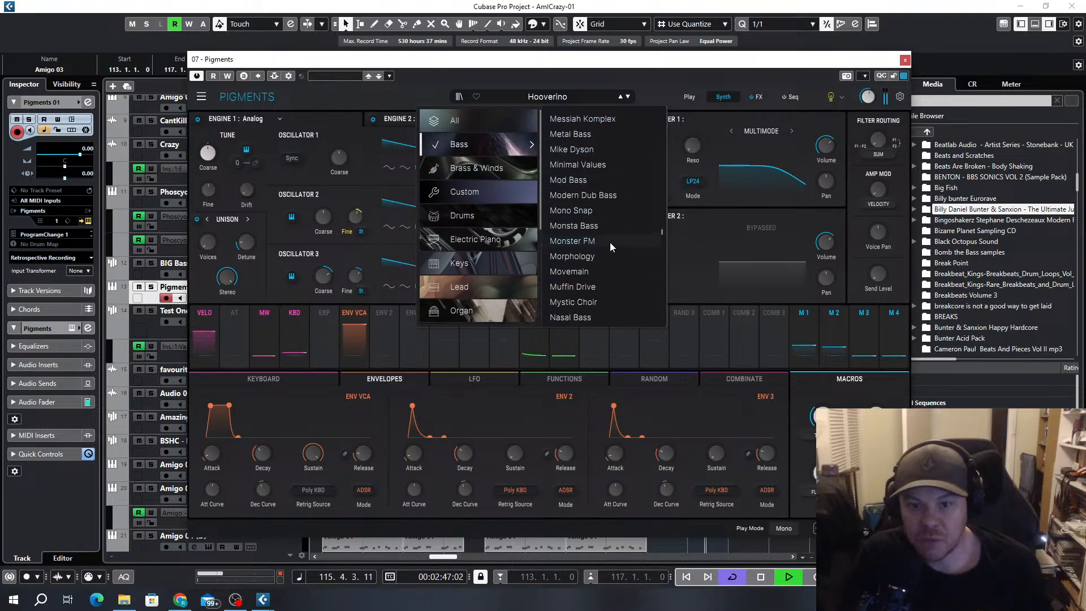
{"action": "scroll", "coordinate": [610, 247], "scroll_direction": "down", "scroll_amount": 2}
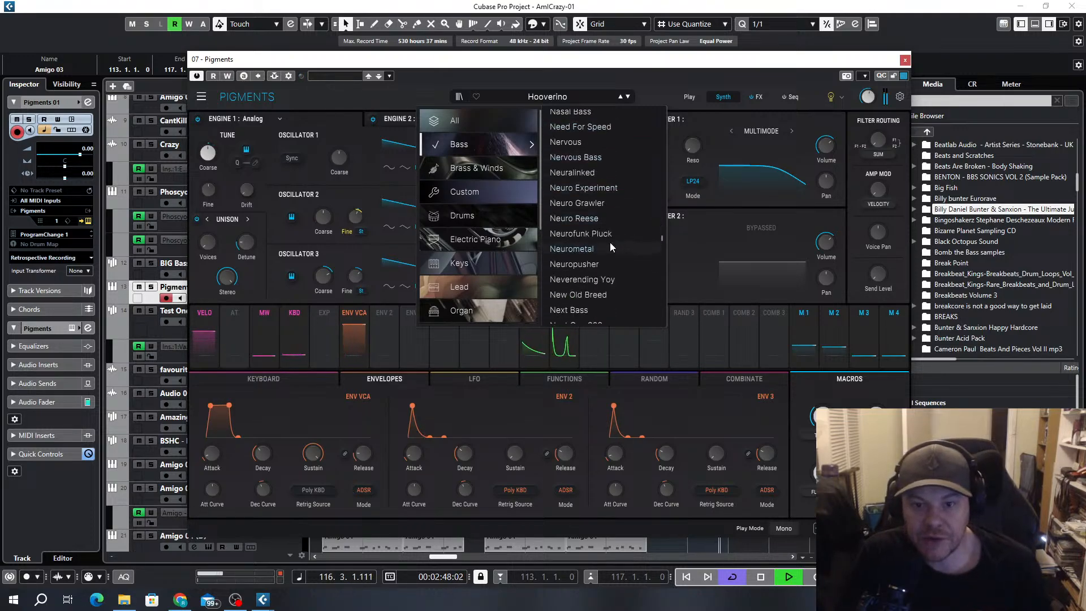
{"action": "left_click", "coordinate": [582, 249]}
{"action": "left_click", "coordinate": [562, 218]}
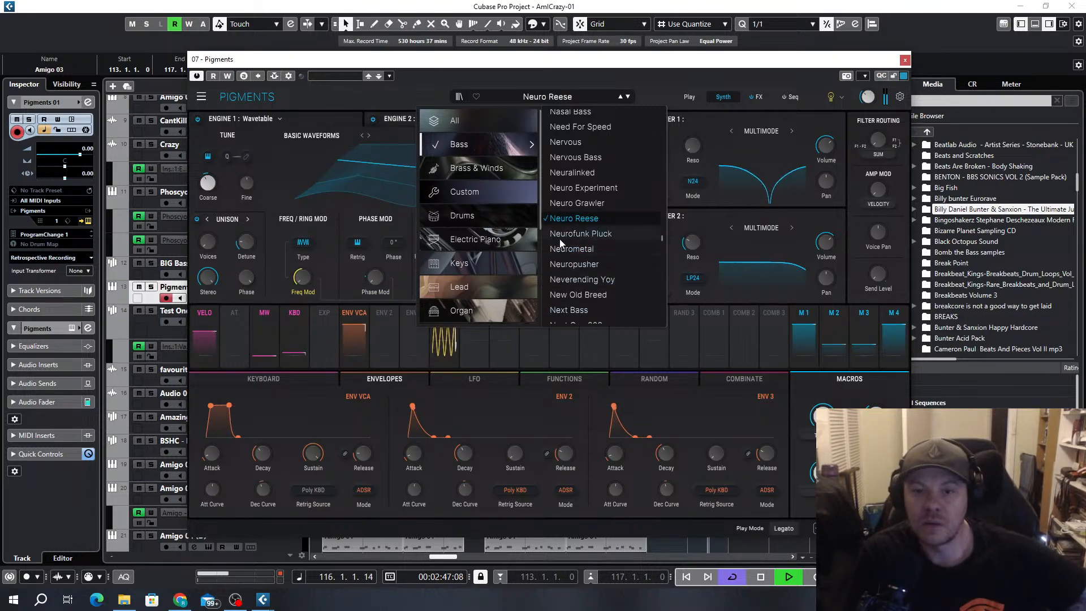
Compare the bass presets OG Dubstep Sub, Pacmania and Power House Bass during playback
{"action": "scroll", "coordinate": [610, 257], "scroll_direction": "down", "scroll_amount": 5}
{"action": "scroll", "coordinate": [610, 257], "scroll_direction": "down", "scroll_amount": 2}
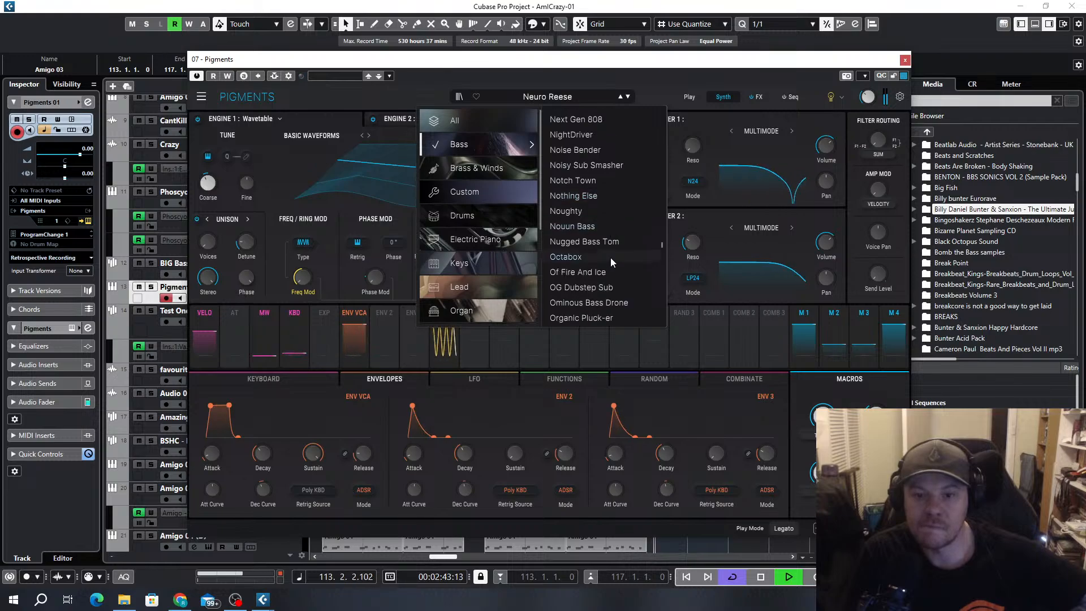
{"action": "scroll", "coordinate": [620, 206], "scroll_direction": "down", "scroll_amount": 2}
{"action": "left_click", "coordinate": [573, 228]}
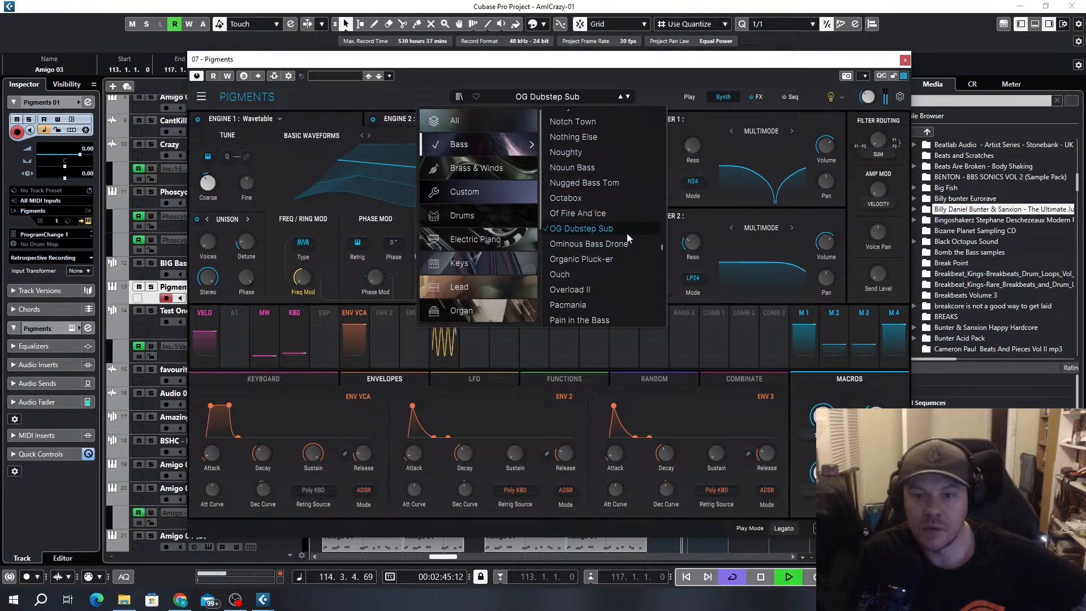
{"action": "scroll", "coordinate": [596, 246], "scroll_direction": "down", "scroll_amount": 2}
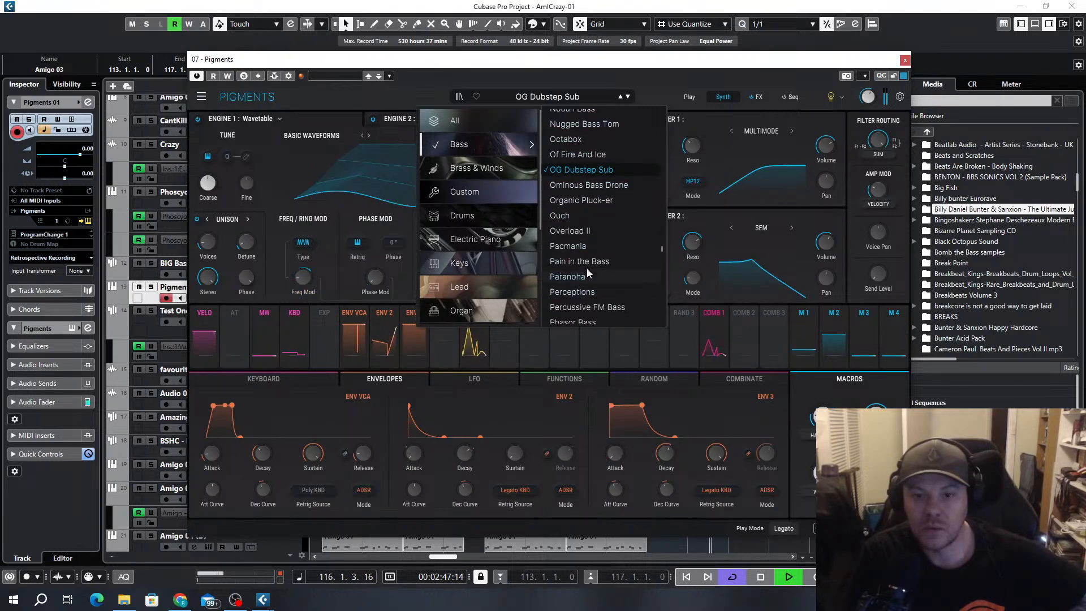
{"action": "left_click", "coordinate": [612, 248]}
{"action": "scroll", "coordinate": [616, 210], "scroll_direction": "down", "scroll_amount": 4}
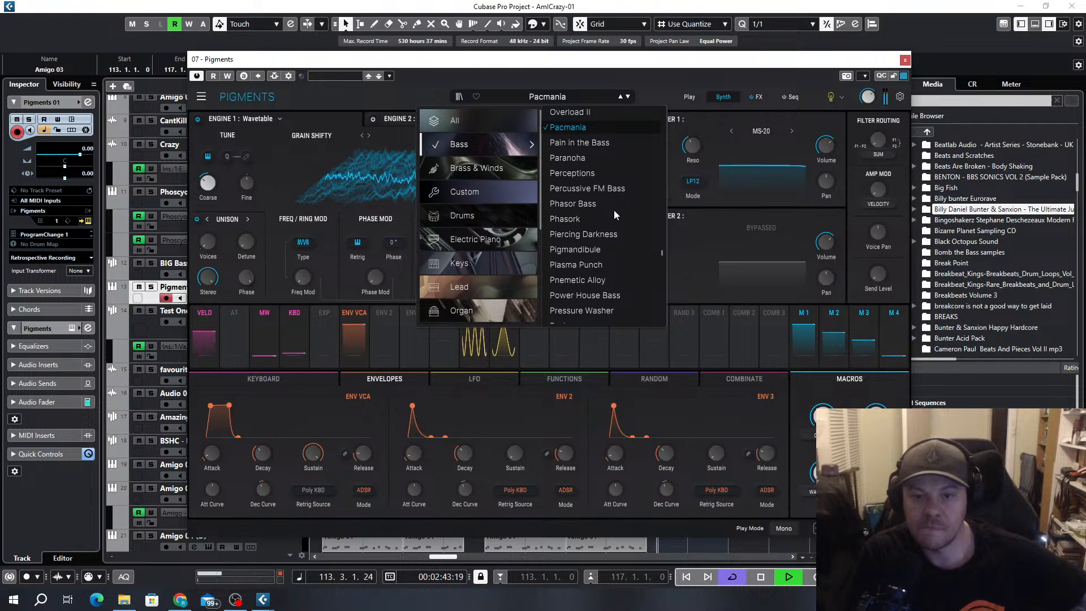
{"action": "scroll", "coordinate": [613, 210], "scroll_direction": "down", "scroll_amount": 2}
{"action": "left_click", "coordinate": [587, 238]}
Load the Simple Sub Bass preset in Pigments for the Amigo 03 bassline
{"action": "scroll", "coordinate": [606, 257], "scroll_direction": "down", "scroll_amount": 6}
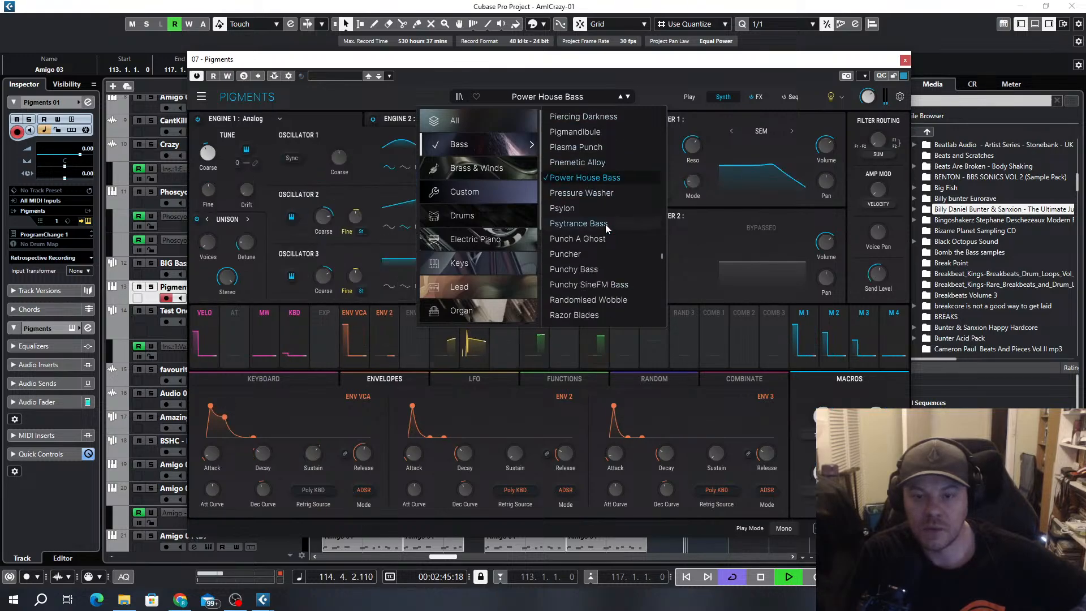
{"action": "scroll", "coordinate": [603, 250], "scroll_direction": "down", "scroll_amount": 8}
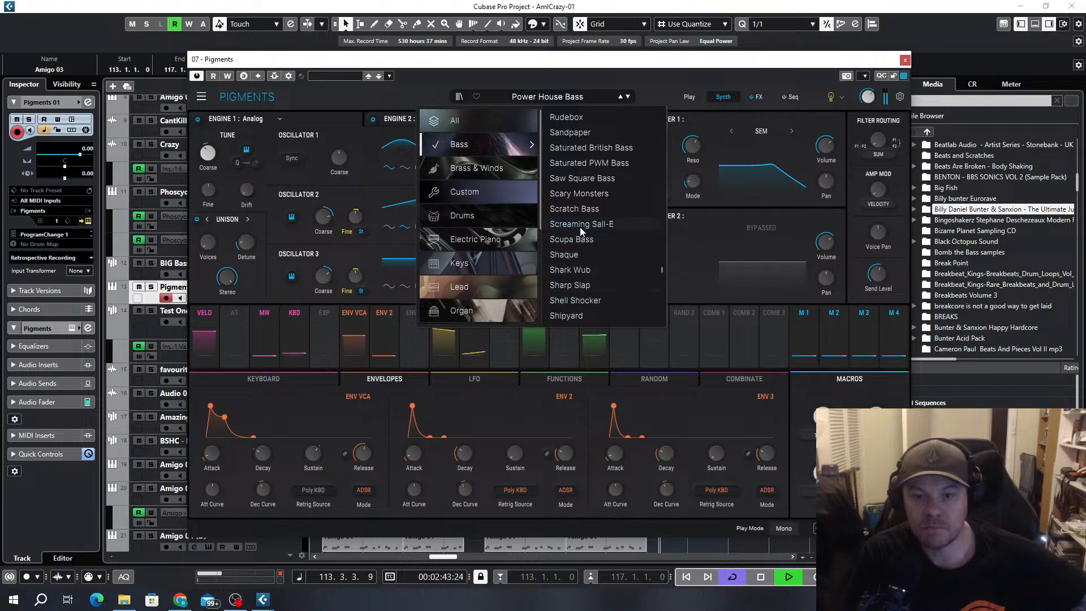
{"action": "scroll", "coordinate": [603, 239], "scroll_direction": "down", "scroll_amount": 7}
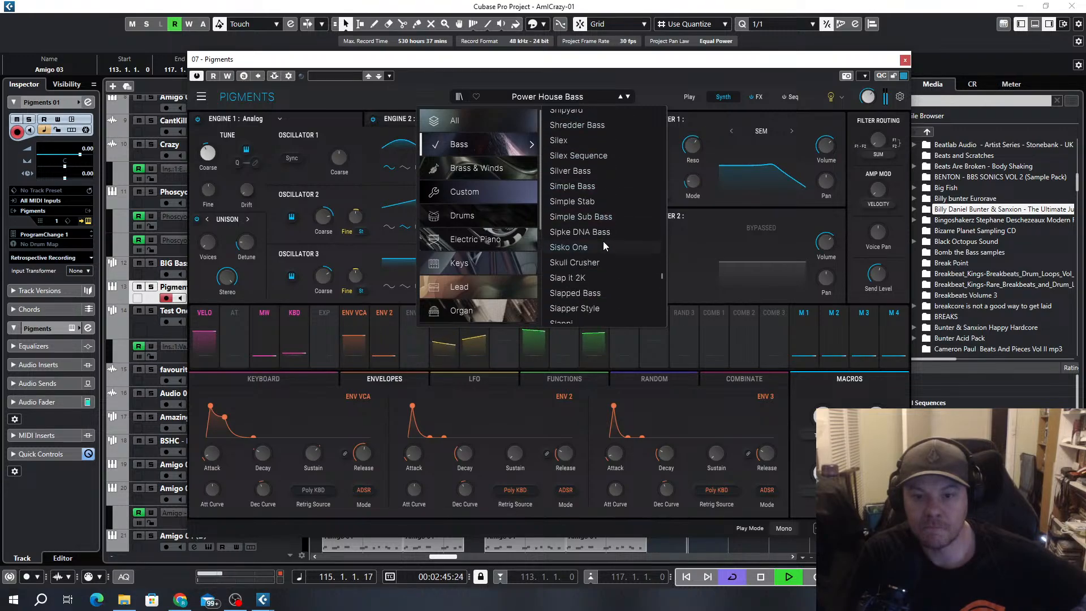
{"action": "left_click", "coordinate": [582, 219]}
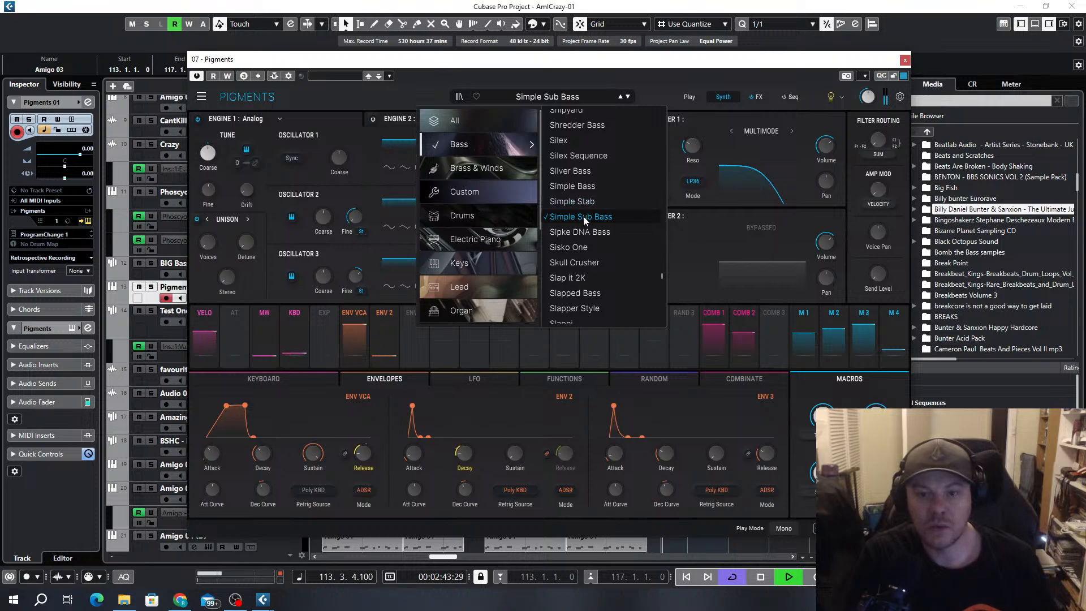
Browse the remaining bass presets in Pigments and load Theme From Q for the Amigo 03 bassline
{"action": "scroll", "coordinate": [599, 255], "scroll_direction": "down", "scroll_amount": 10}
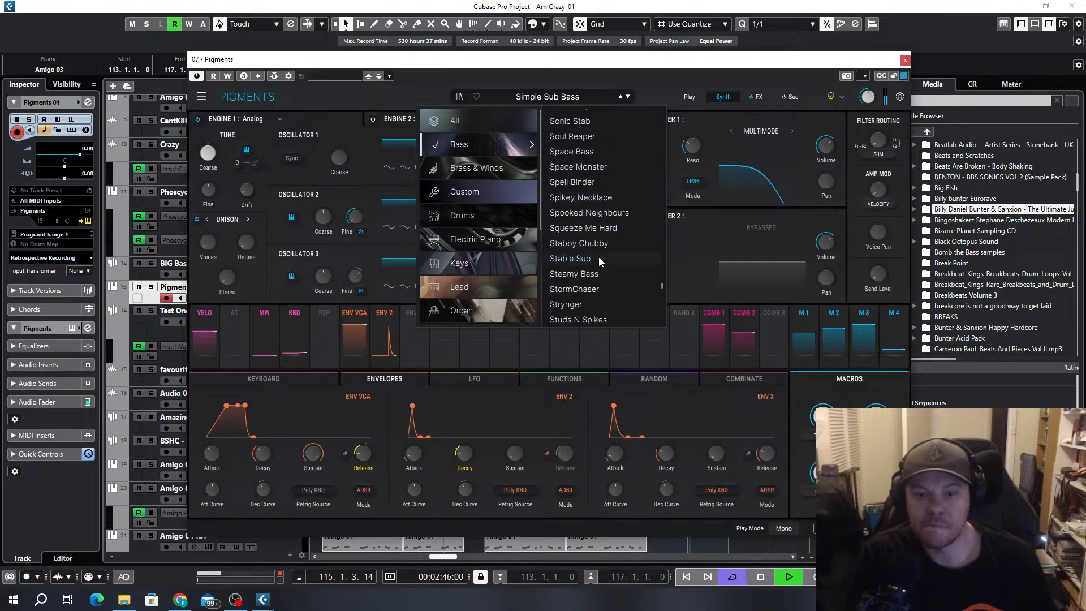
{"action": "scroll", "coordinate": [599, 257], "scroll_direction": "down", "scroll_amount": 20}
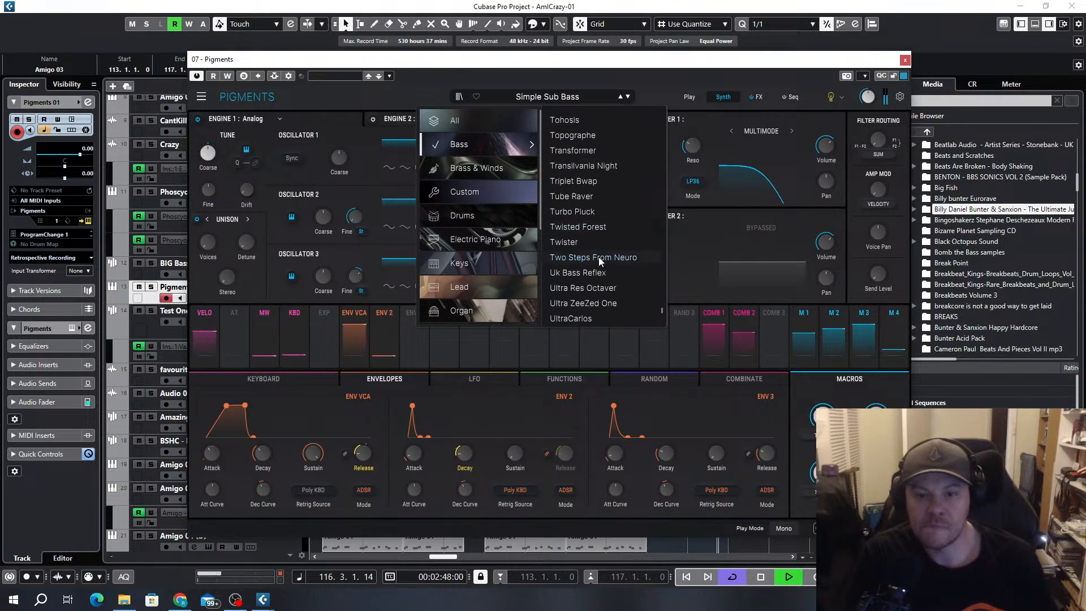
{"action": "scroll", "coordinate": [601, 261], "scroll_direction": "down", "scroll_amount": 8}
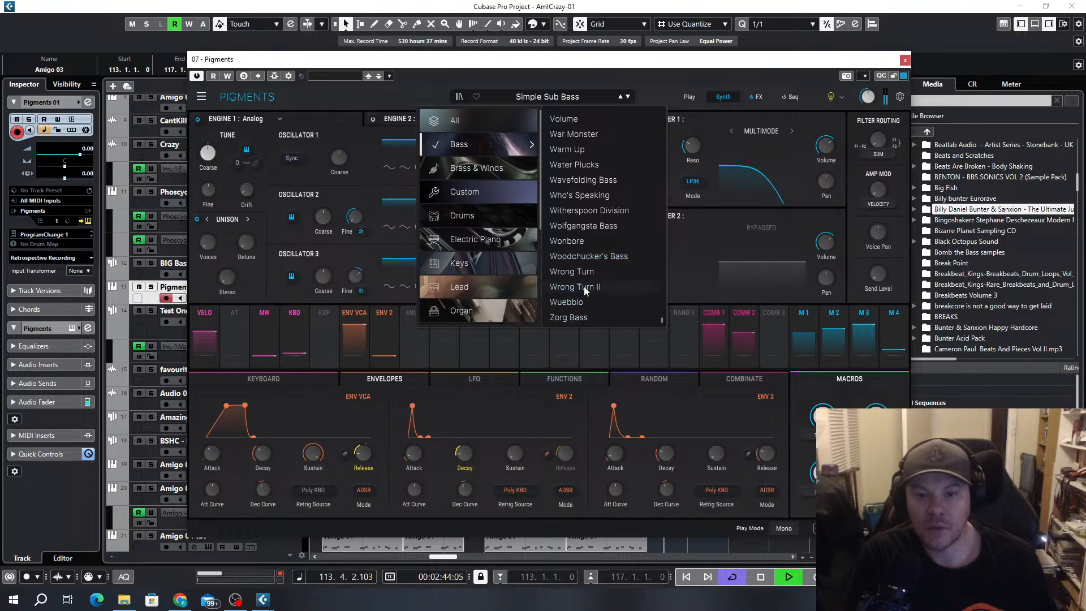
{"action": "scroll", "coordinate": [606, 197], "scroll_direction": "up", "scroll_amount": 2}
{"action": "scroll", "coordinate": [606, 197], "scroll_direction": "up", "scroll_amount": 2}
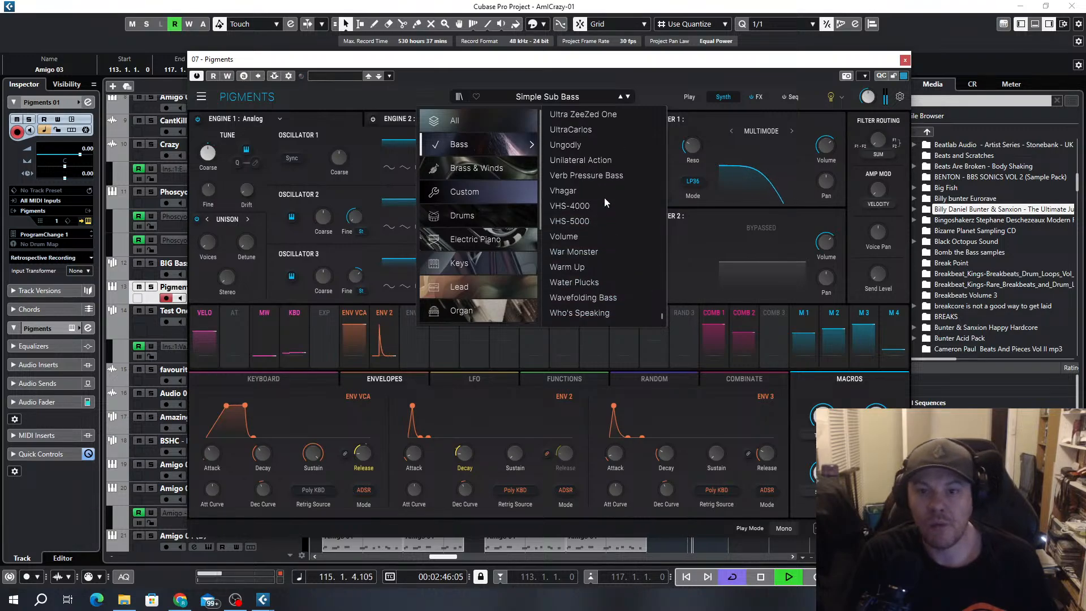
{"action": "scroll", "coordinate": [608, 212], "scroll_direction": "up", "scroll_amount": 5}
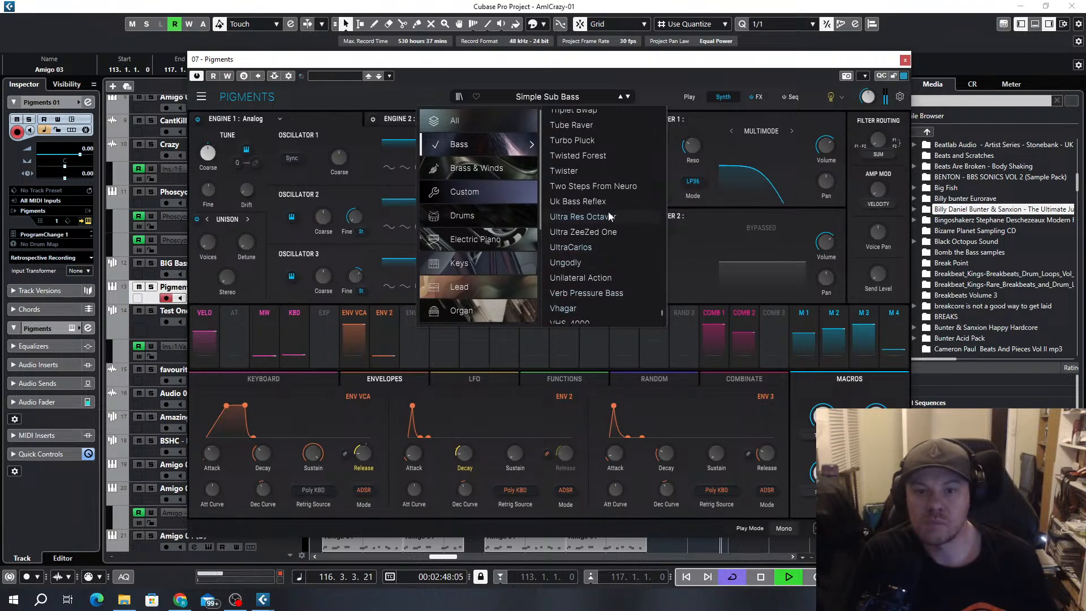
{"action": "scroll", "coordinate": [609, 213], "scroll_direction": "up", "scroll_amount": 4}
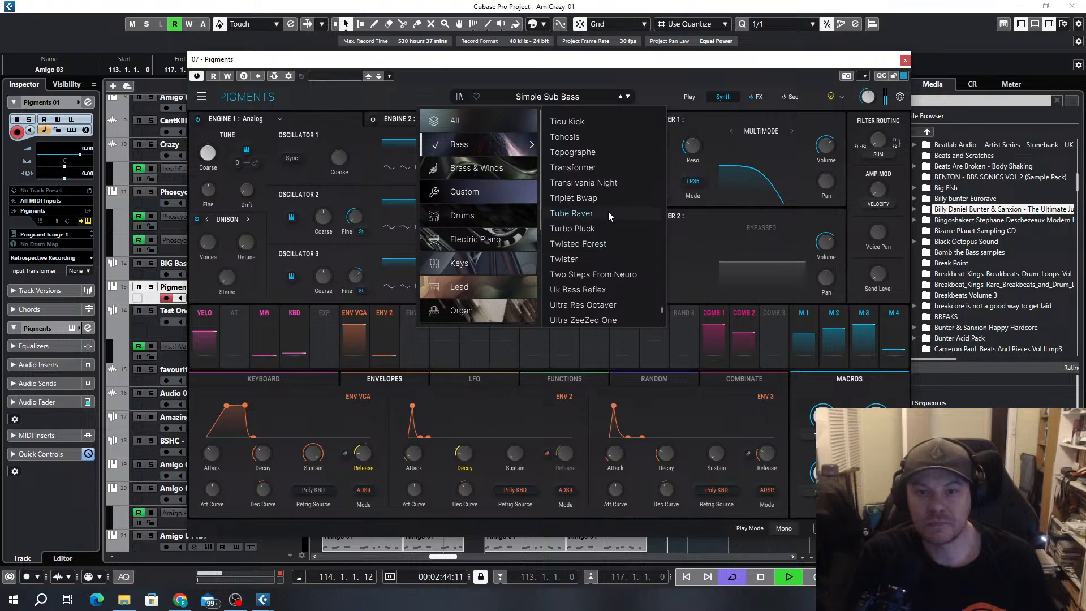
{"action": "scroll", "coordinate": [609, 212], "scroll_direction": "up", "scroll_amount": 2}
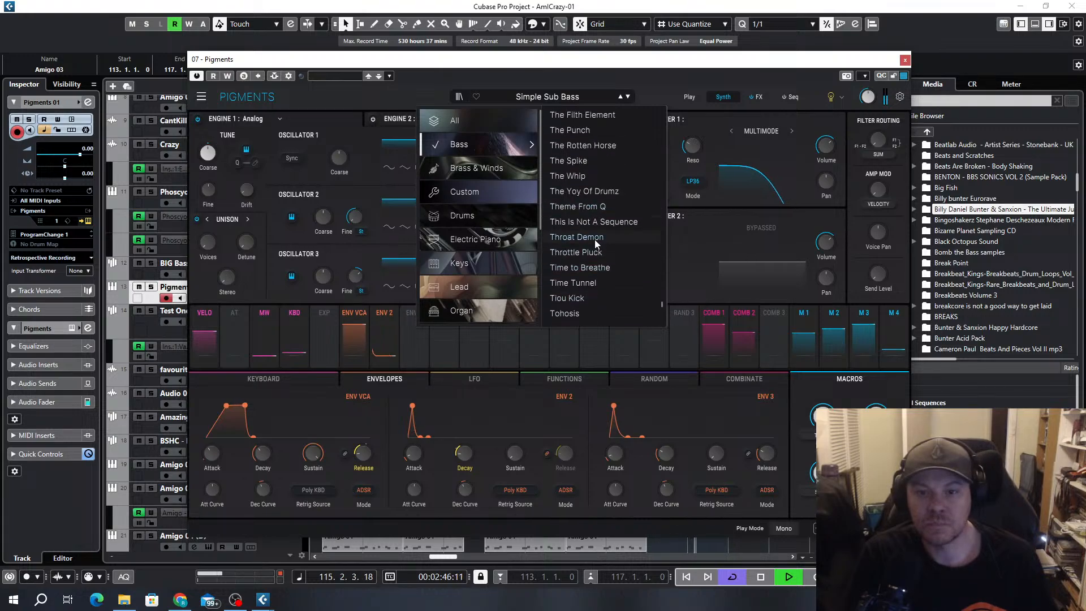
{"action": "left_click", "coordinate": [579, 207]}
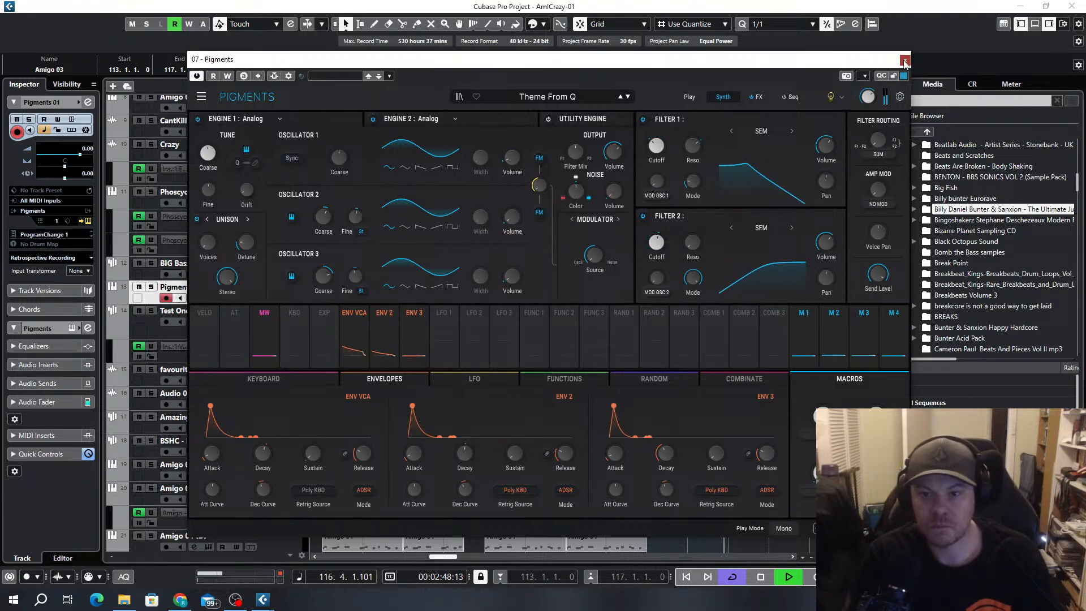
Close the Pigments editor and remove the Pigments 01 track from the project
{"action": "left_click", "coordinate": [905, 60]}
{"action": "scroll", "coordinate": [709, 297], "scroll_direction": "down", "scroll_amount": 3}
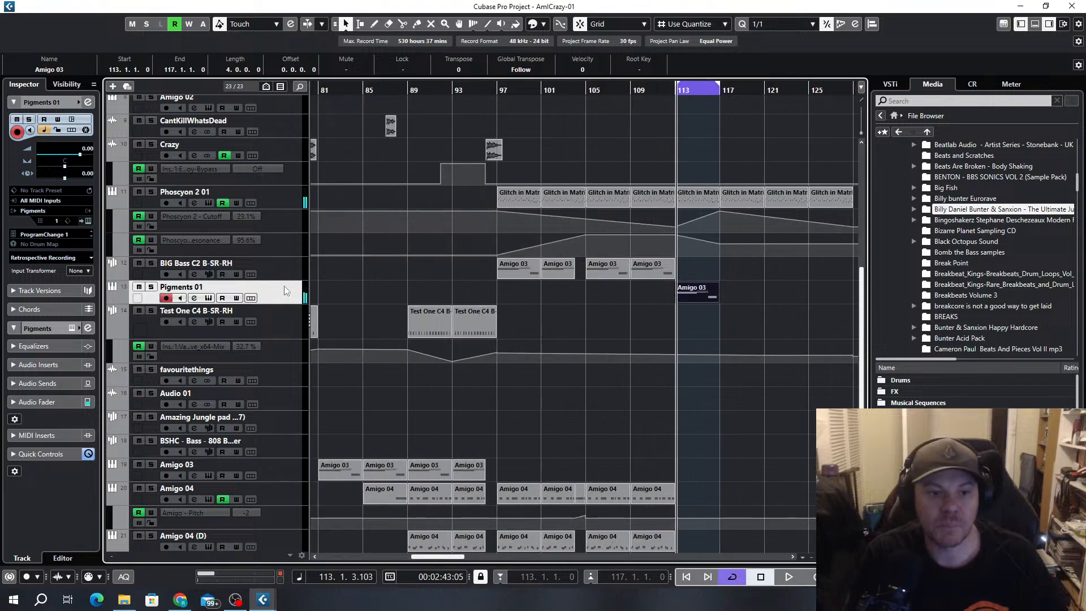
{"action": "right_click", "coordinate": [282, 288]}
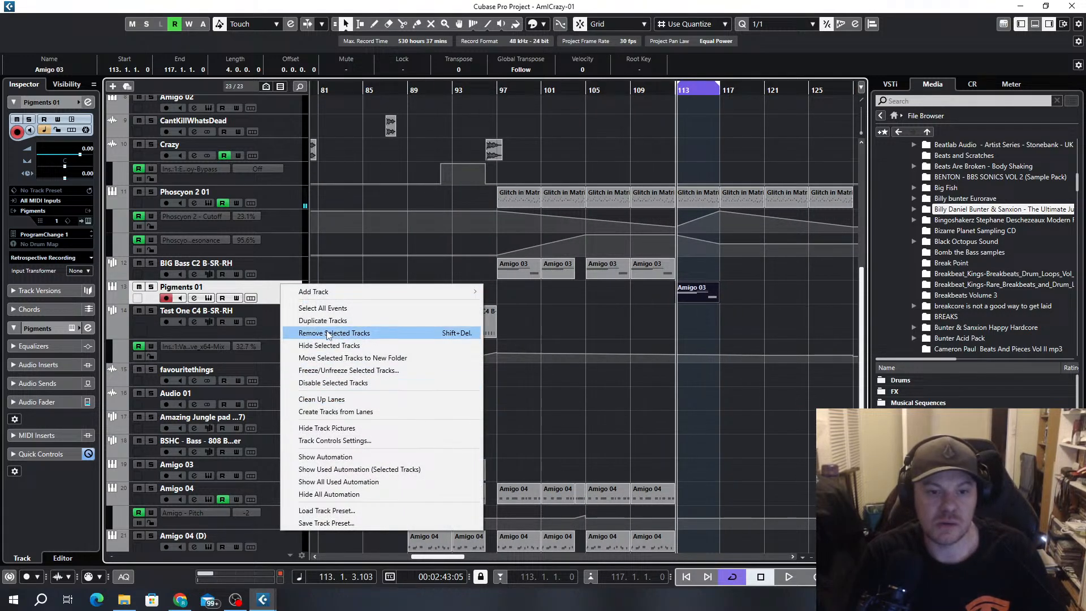
{"action": "left_click", "coordinate": [327, 335]}
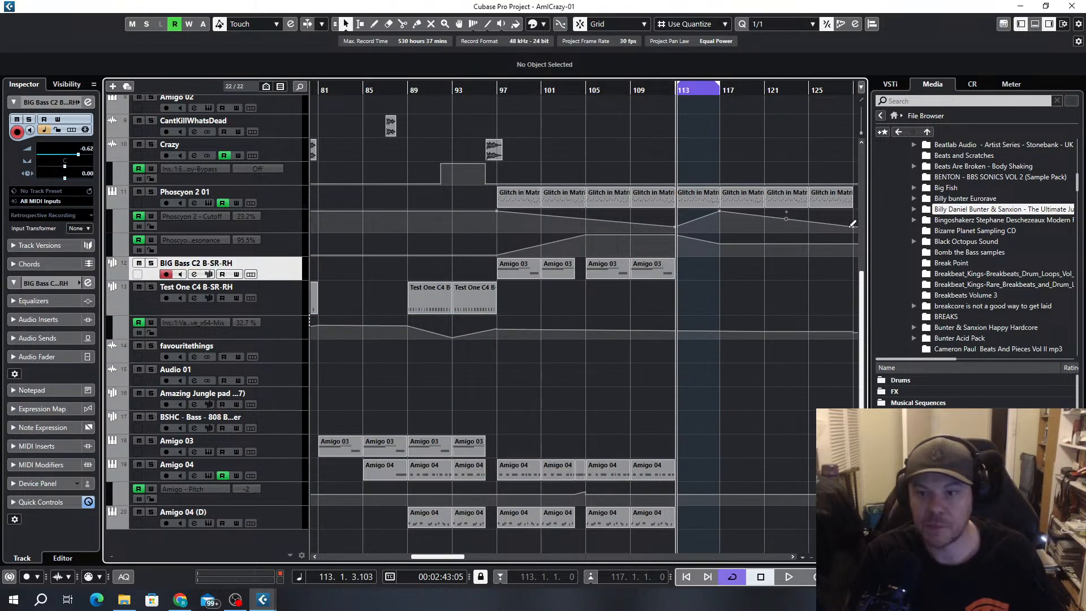
Extend the cycle range from bar 113 to bar 129
{"action": "scroll", "coordinate": [733, 274], "scroll_direction": "up", "scroll_amount": 3}
{"action": "scroll", "coordinate": [583, 266], "scroll_direction": "down", "scroll_amount": 2}
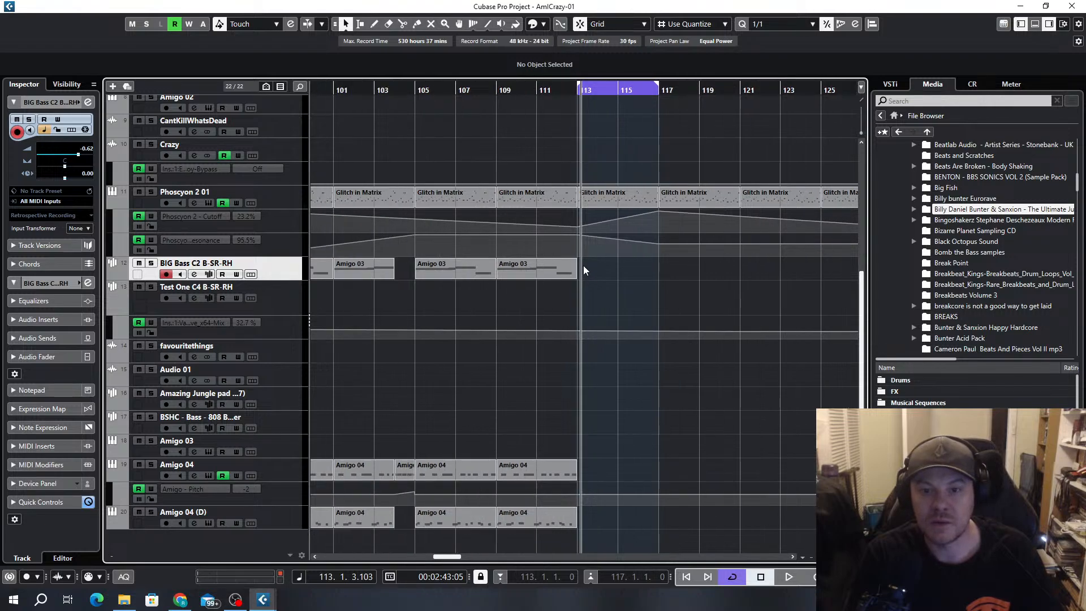
{"action": "scroll", "coordinate": [711, 145], "scroll_direction": "down", "scroll_amount": 5}
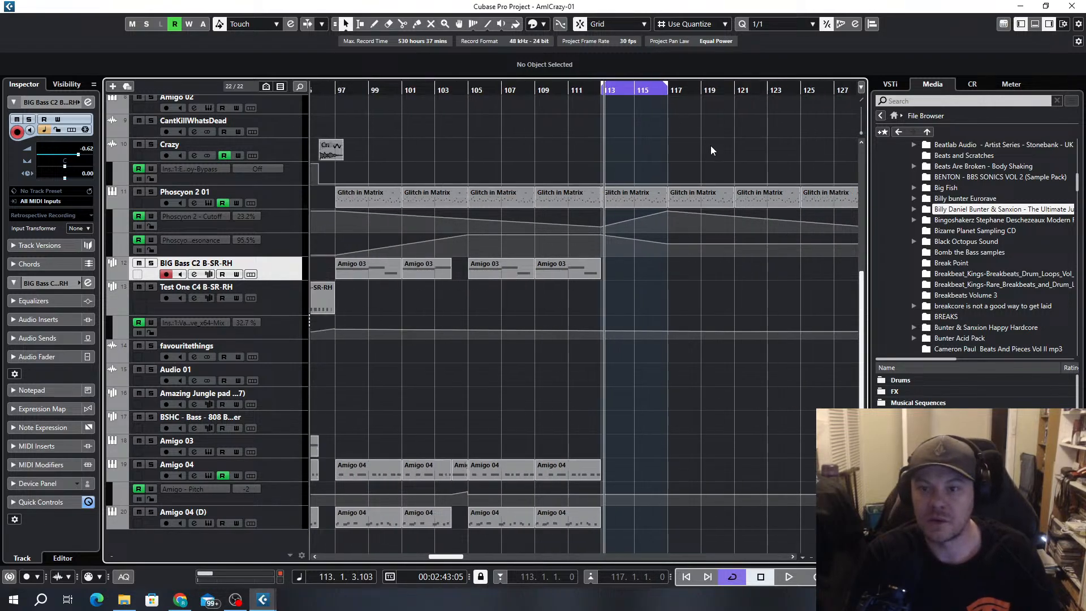
{"action": "scroll", "coordinate": [732, 209], "scroll_direction": "up", "scroll_amount": 5}
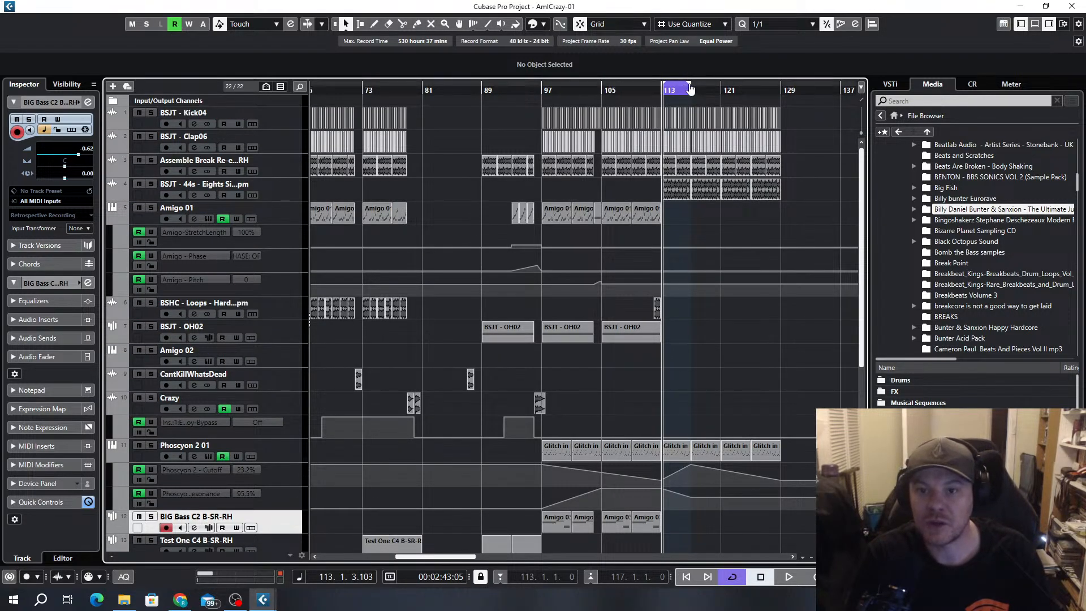
{"action": "left_click_drag", "start_coordinate": [688, 86], "coordinate": [770, 89]}
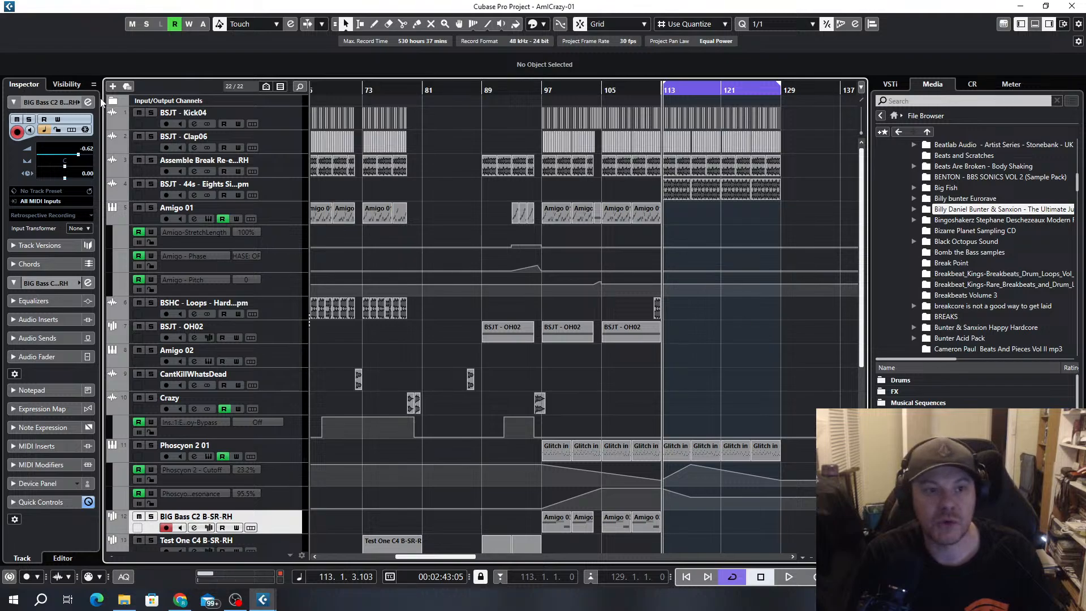
Add an instrument track using RaveGenerator2-x64 with Stereo Out as its output
{"action": "left_click", "coordinate": [113, 87]}
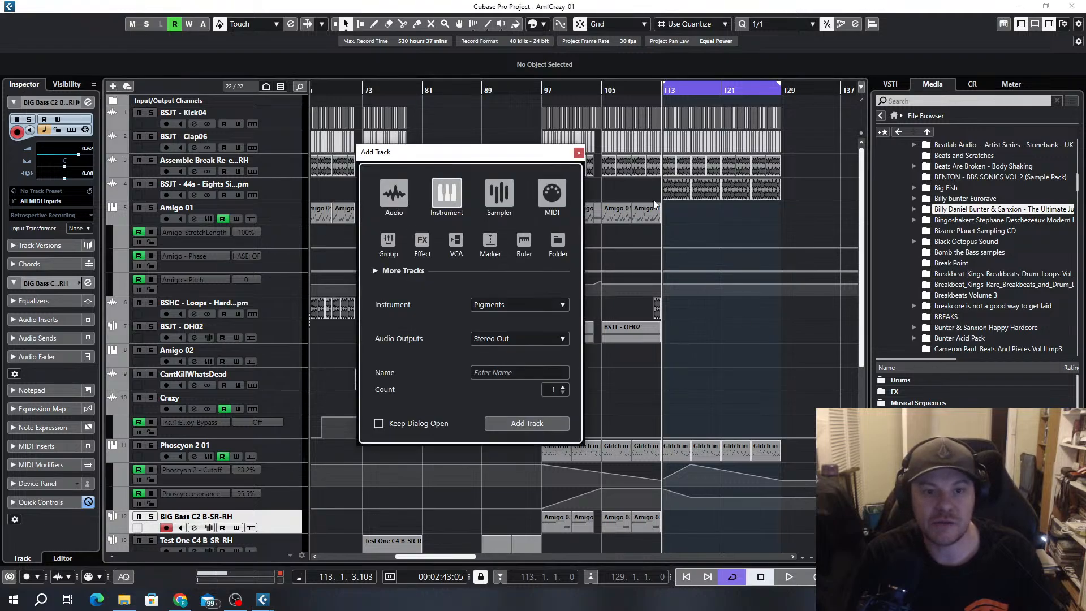
{"action": "left_click", "coordinate": [516, 305]}
{"action": "type", "text": "rav"}
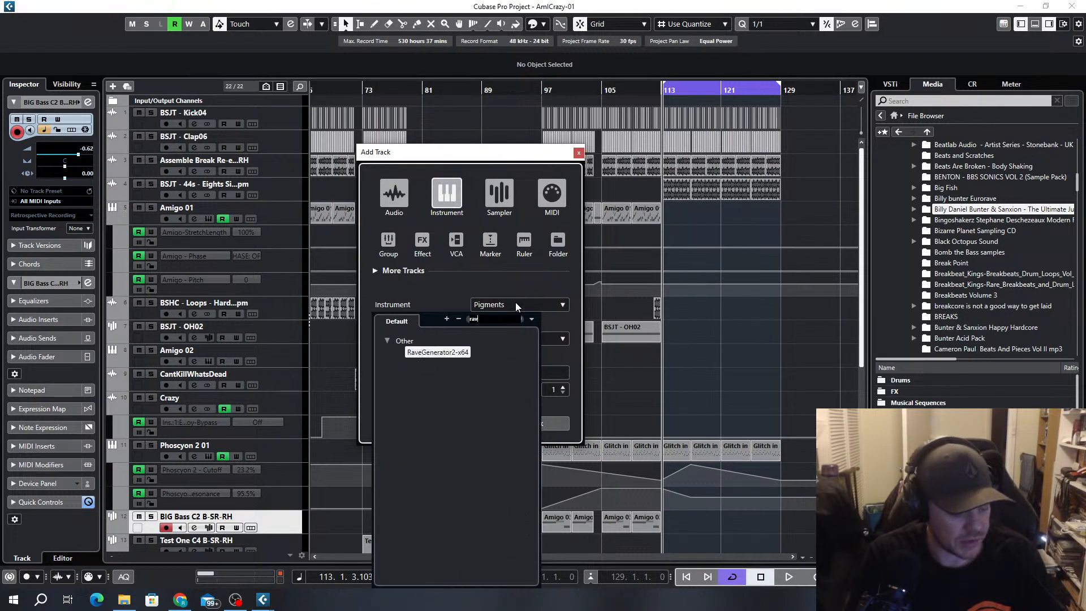
{"action": "type", "text": "e"}
{"action": "left_click", "coordinate": [444, 354]}
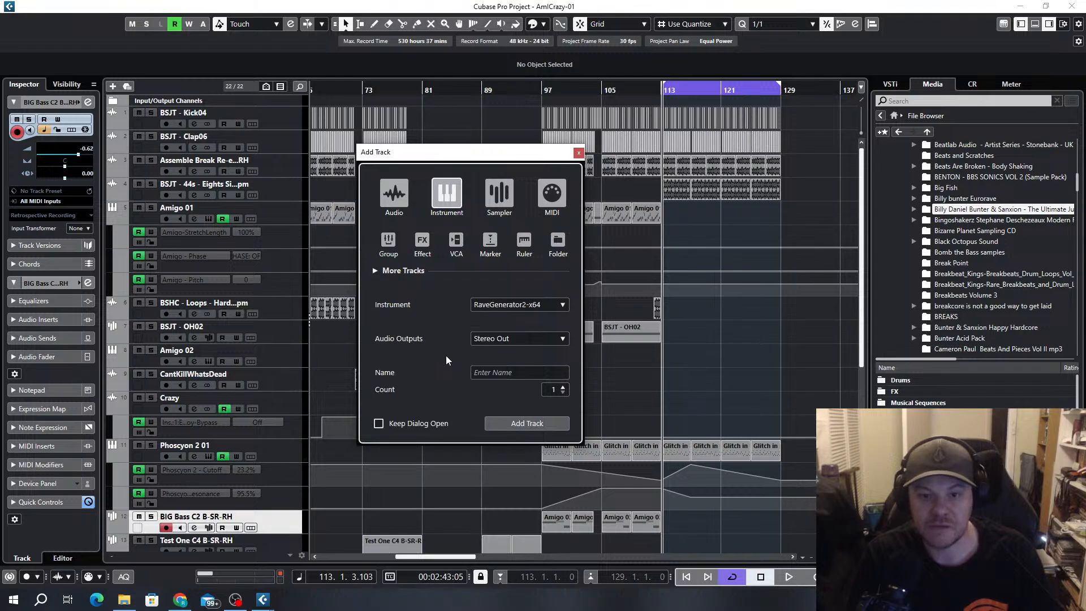
{"action": "left_click", "coordinate": [515, 424]}
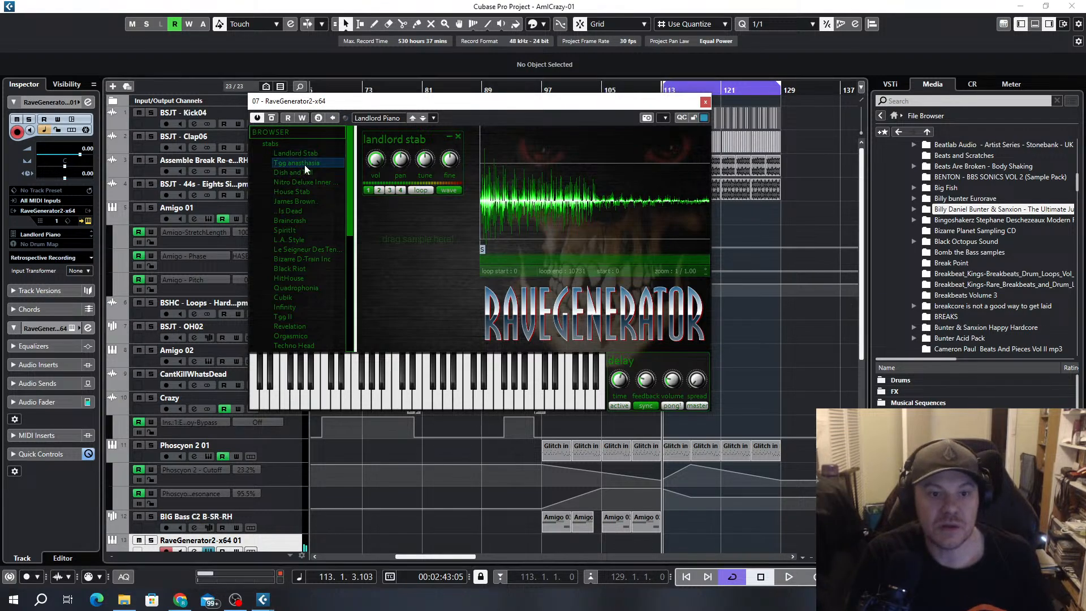
Replace the Landlord Stab sample in RaveGenerator with Tgg Anasthasia and start playback to audition it
{"action": "left_click_drag", "start_coordinate": [307, 164], "coordinate": [380, 236]}
{"action": "left_click", "coordinate": [458, 137]}
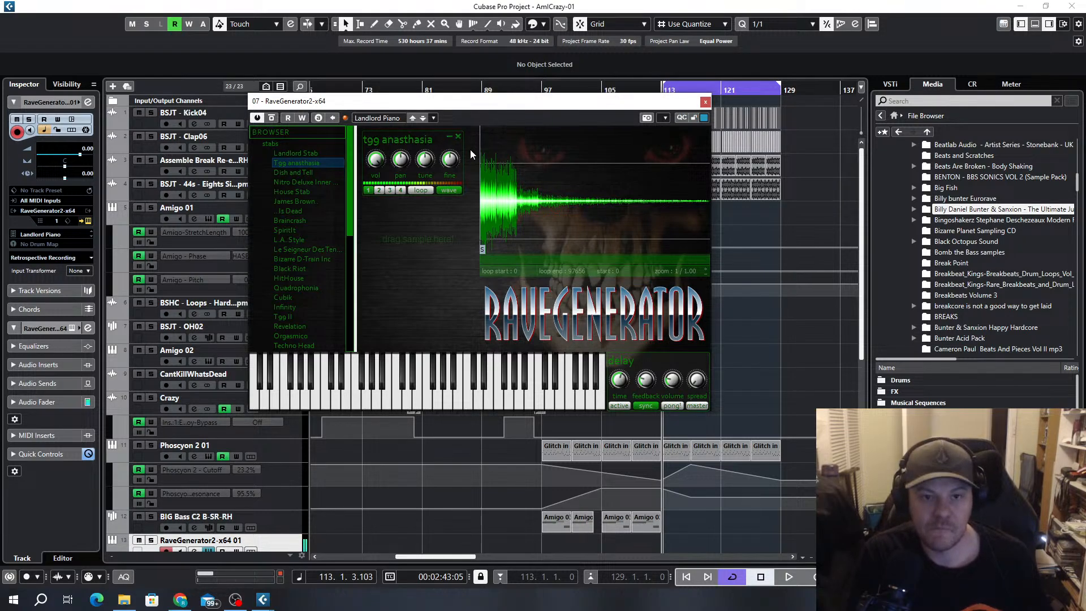
{"action": "key", "text": "space"}
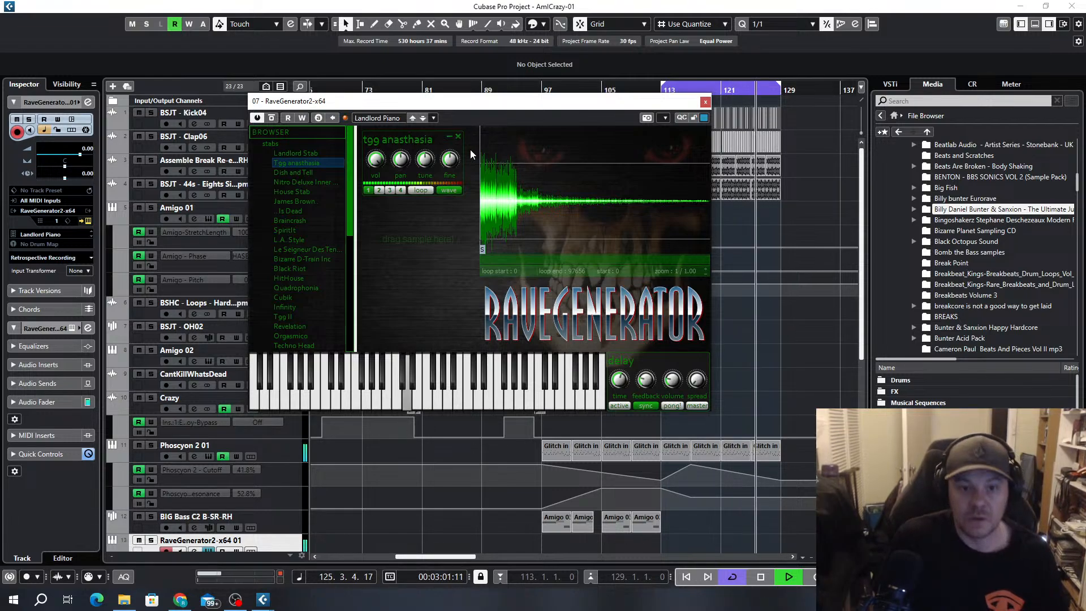
Try layering a second Tgg Anasthasia sample with adjusted tune and fine settings, and remove that layer
{"action": "left_click_drag", "start_coordinate": [289, 163], "coordinate": [384, 230]}
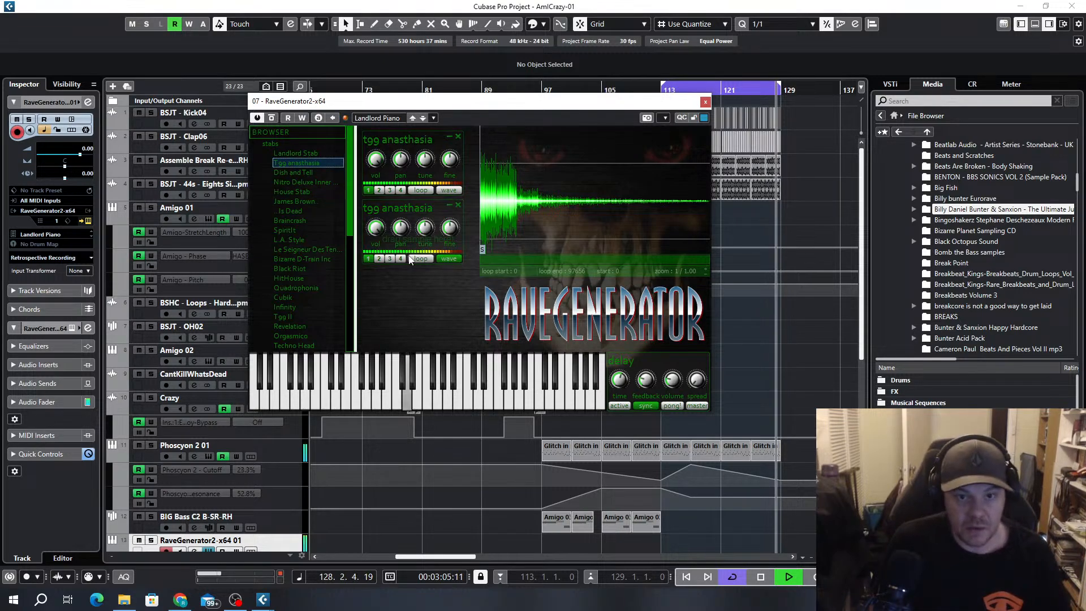
{"action": "left_click", "coordinate": [424, 228]}
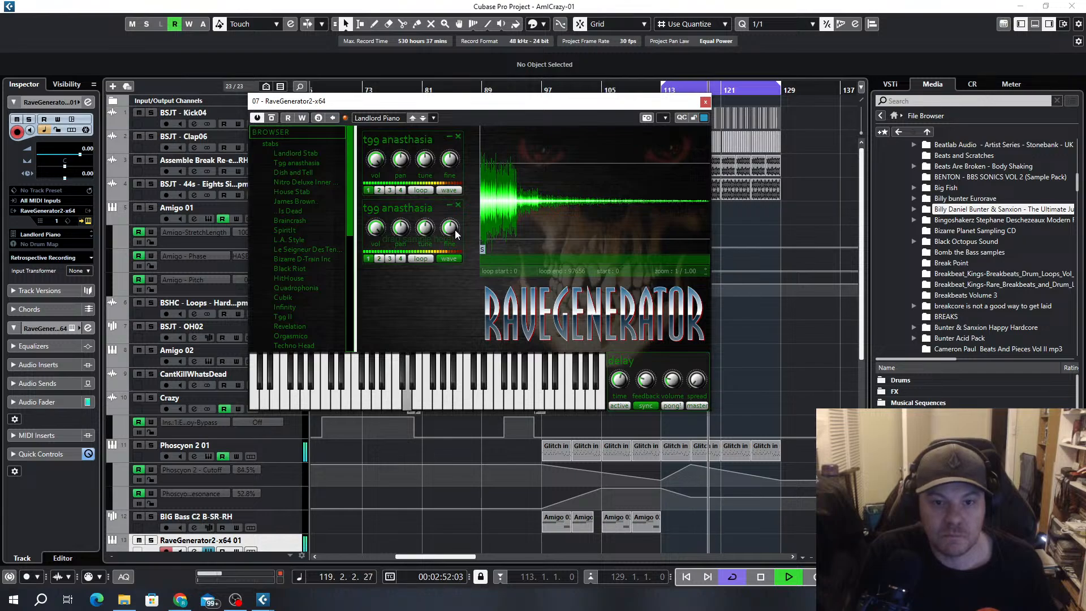
{"action": "left_click_drag", "start_coordinate": [452, 230], "coordinate": [454, 230]}
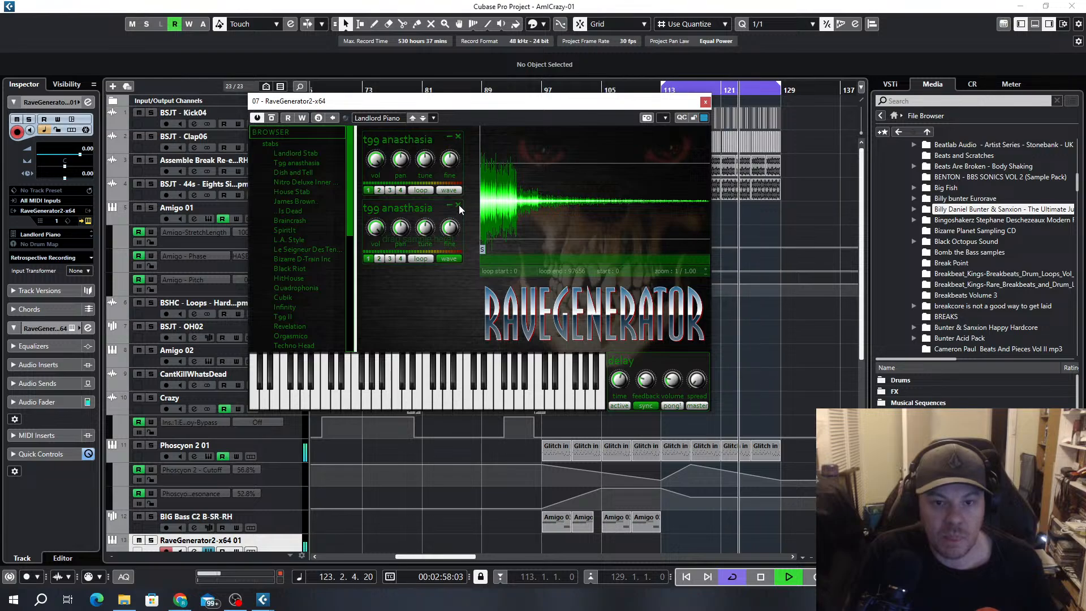
{"action": "left_click", "coordinate": [458, 205]}
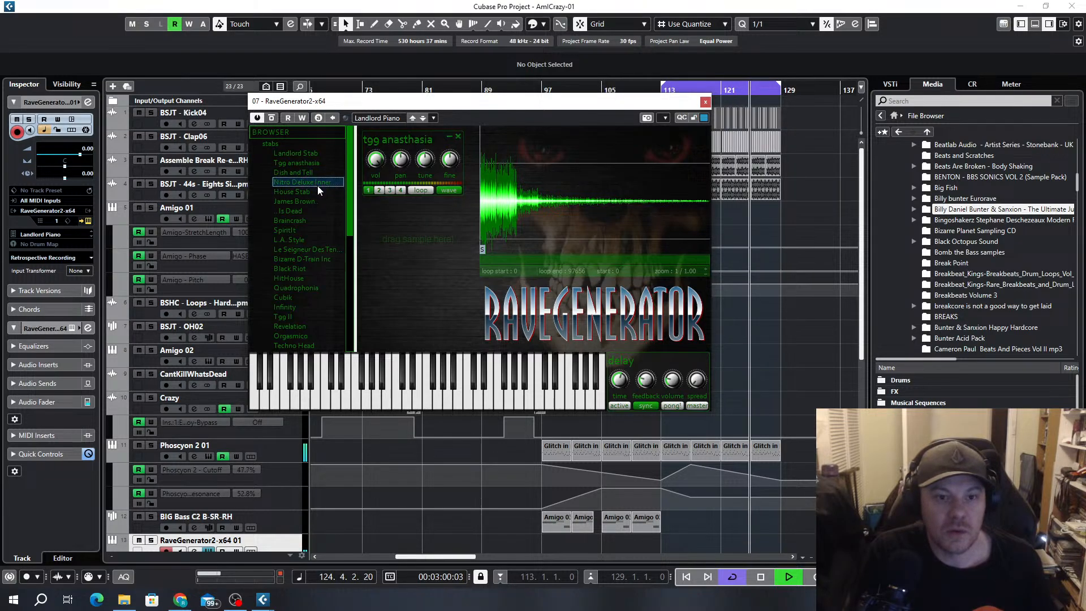
Audition House Stab and Braincrash in turn as a second layer over Tgg Anasthasia, removing each one
{"action": "left_click_drag", "start_coordinate": [316, 191], "coordinate": [403, 229]}
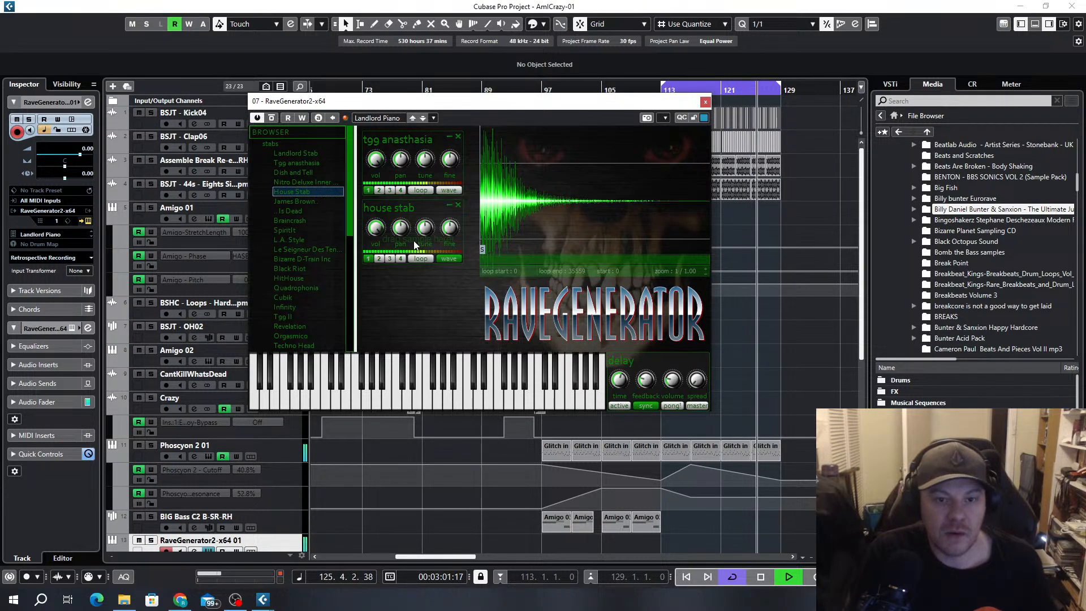
{"action": "left_click", "coordinate": [458, 205]}
{"action": "left_click_drag", "start_coordinate": [299, 221], "coordinate": [399, 227]}
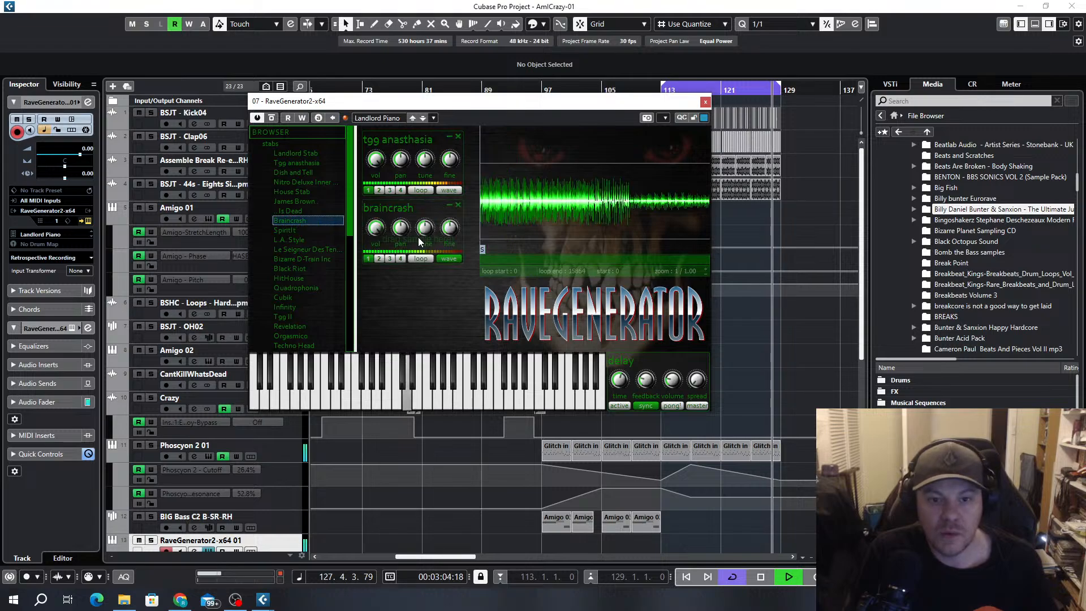
{"action": "left_click", "coordinate": [458, 205]}
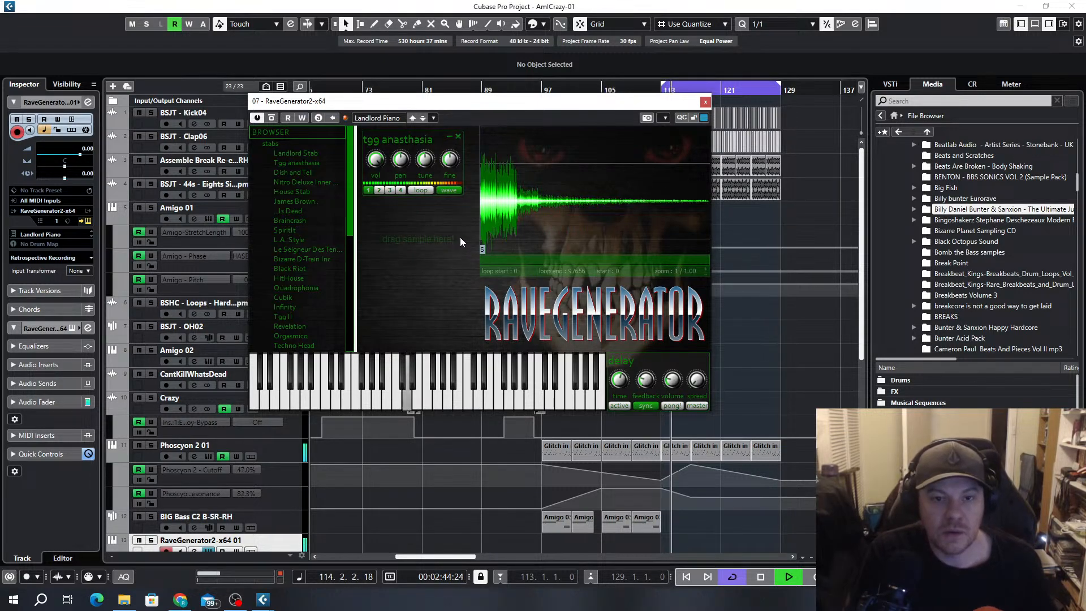
Close the RaveGenerator editor and move its track directly below the BSJT - OH02 track
{"action": "left_click", "coordinate": [705, 104]}
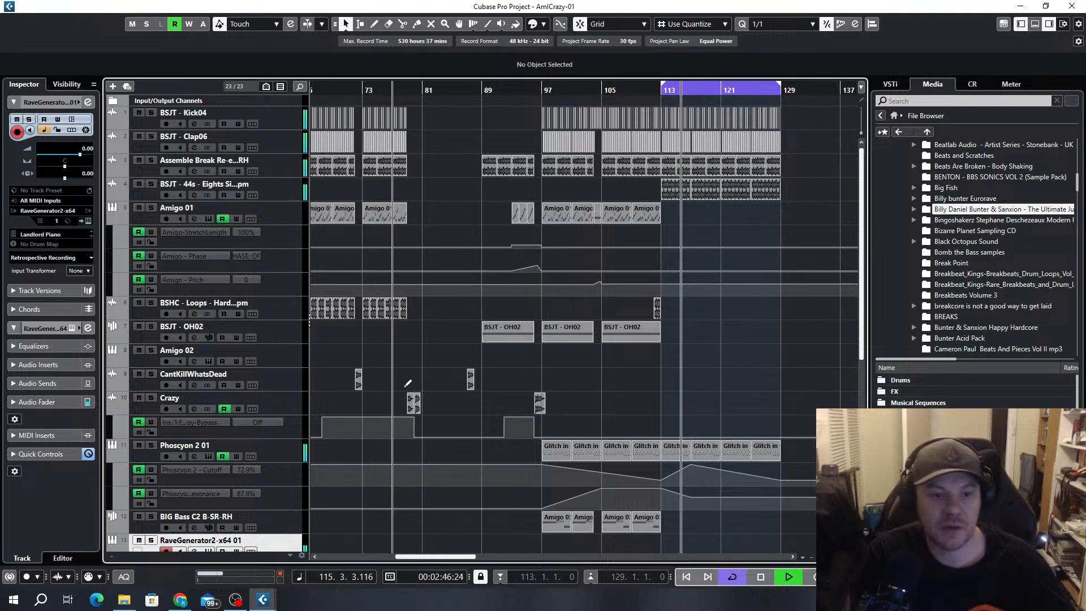
{"action": "left_click_drag", "start_coordinate": [302, 551], "coordinate": [238, 354]}
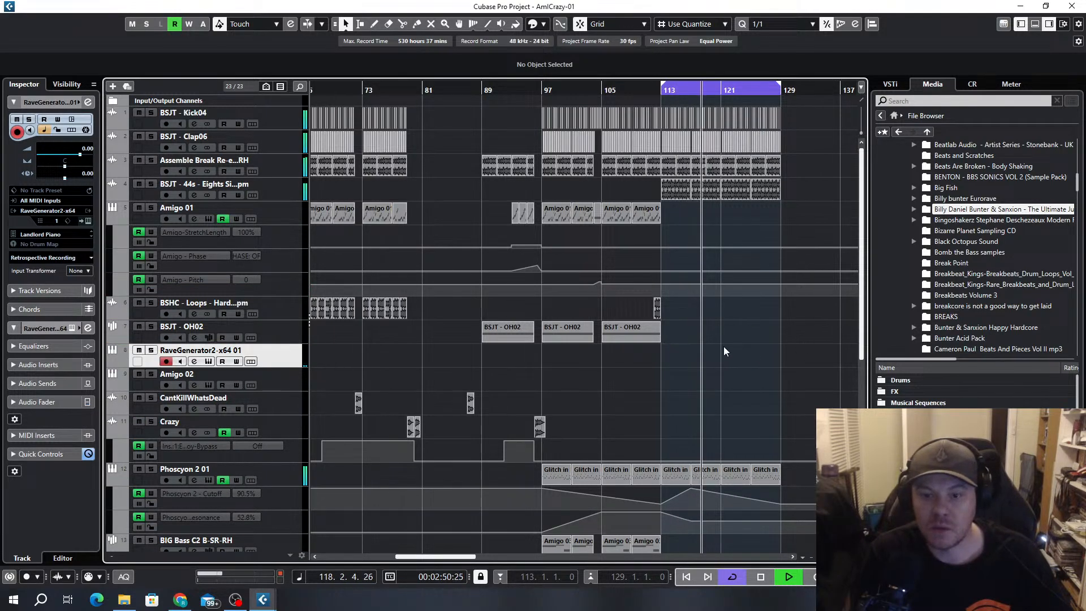
{"action": "scroll", "coordinate": [724, 347], "scroll_direction": "down", "scroll_amount": 3}
{"action": "scroll", "coordinate": [700, 225], "scroll_direction": "up", "scroll_amount": 3}
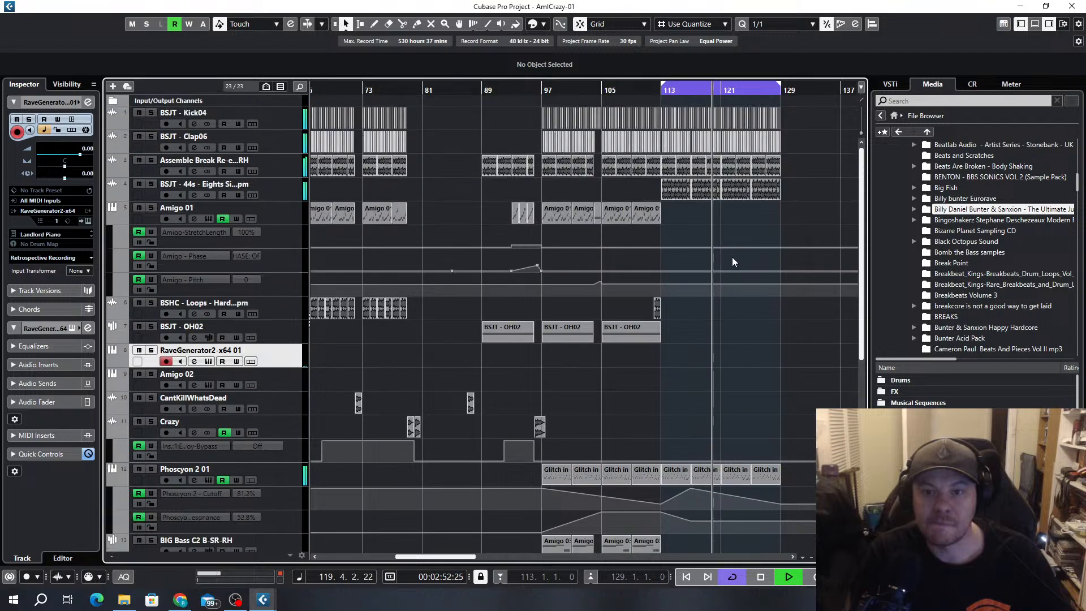
Copy the last two Amigo 03 parts from the BIG Bass track to the RaveGenerator2-x64 01 track, starting at bar 113
{"action": "scroll", "coordinate": [586, 363], "scroll_direction": "right", "scroll_amount": 3}
{"action": "scroll", "coordinate": [514, 281], "scroll_direction": "down", "scroll_amount": 6}
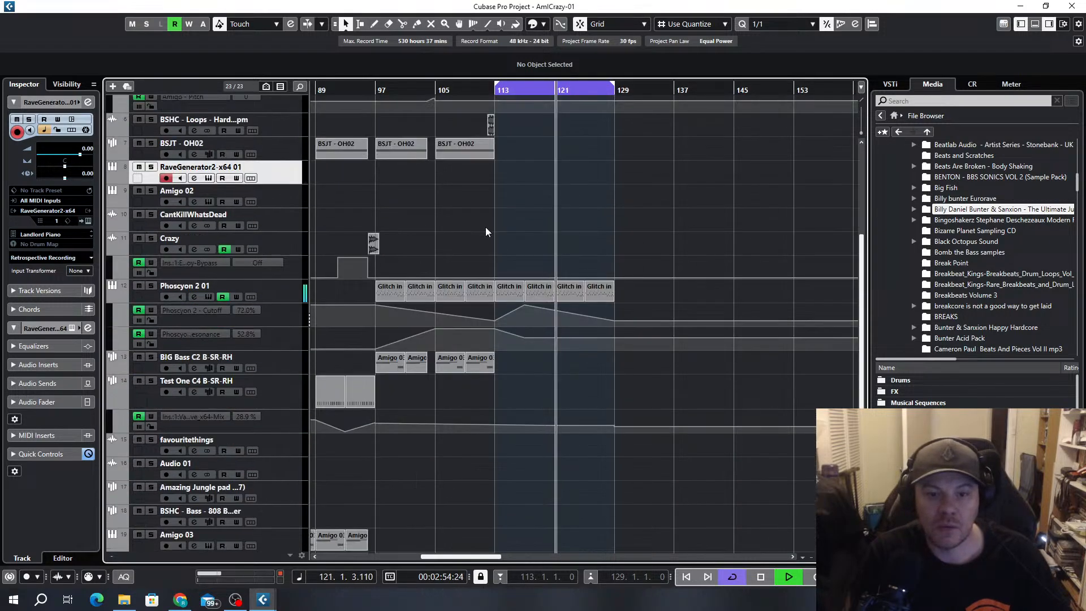
{"action": "left_click_drag", "start_coordinate": [513, 367], "coordinate": [456, 373]}
{"action": "left_click_drag", "start_coordinate": [442, 371], "coordinate": [501, 176]}
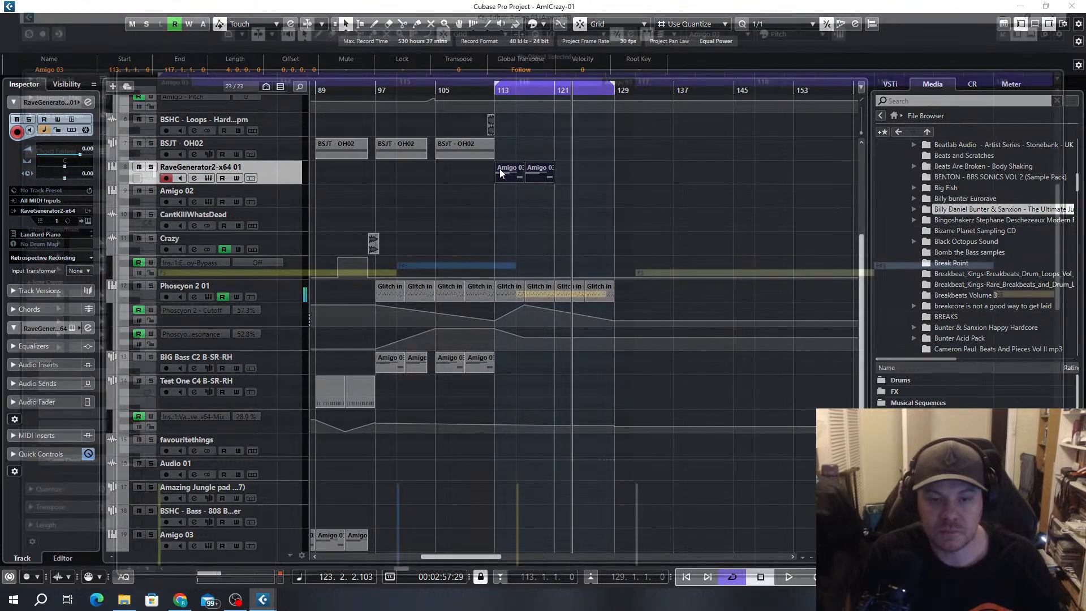
Open the RaveGenerator track's first Amigo 03 part for note editing and transpose the long bar 113 note down to D3
{"action": "double_click", "coordinate": [501, 170]}
{"action": "left_click", "coordinate": [199, 271]}
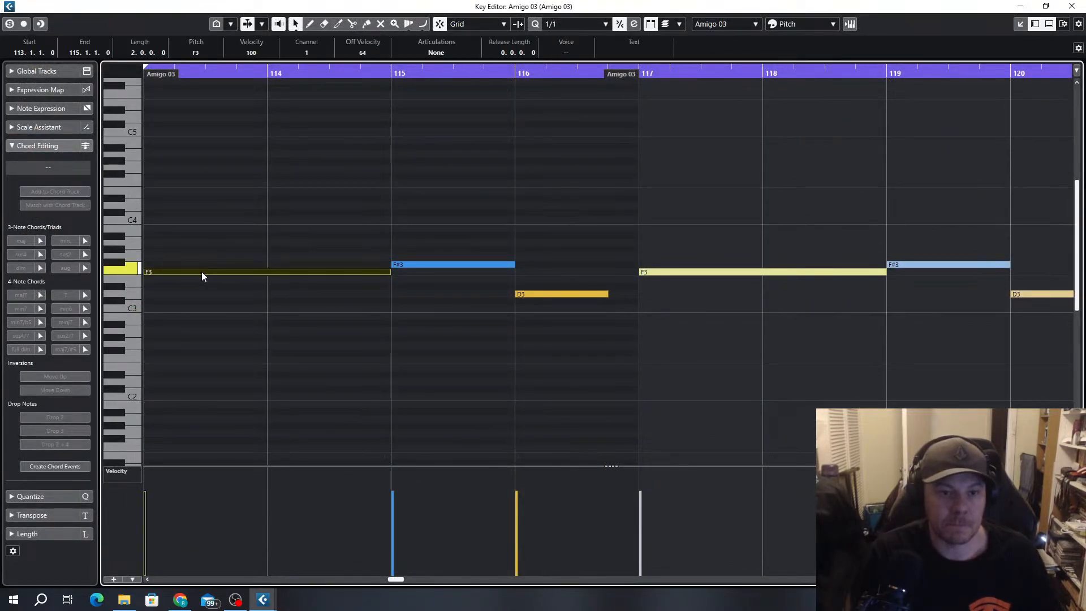
{"action": "scroll", "coordinate": [297, 309], "scroll_direction": "down", "scroll_amount": 3, "text": "ctrl"}
{"action": "scroll", "coordinate": [305, 310], "scroll_direction": "left", "scroll_amount": 5}
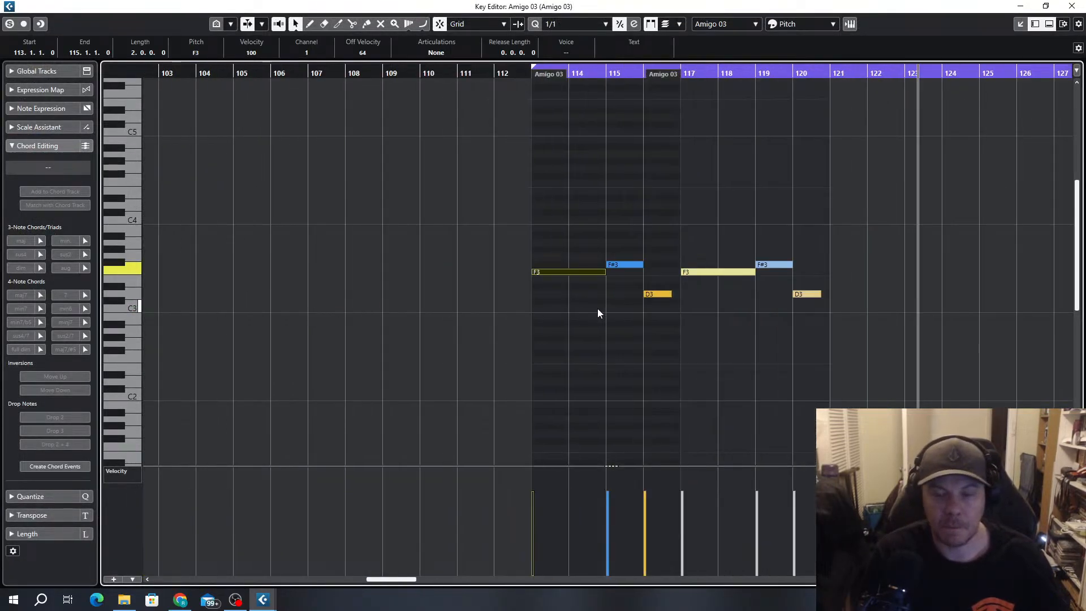
{"action": "scroll", "coordinate": [597, 308], "scroll_direction": "up", "scroll_amount": 3, "text": "ctrl"}
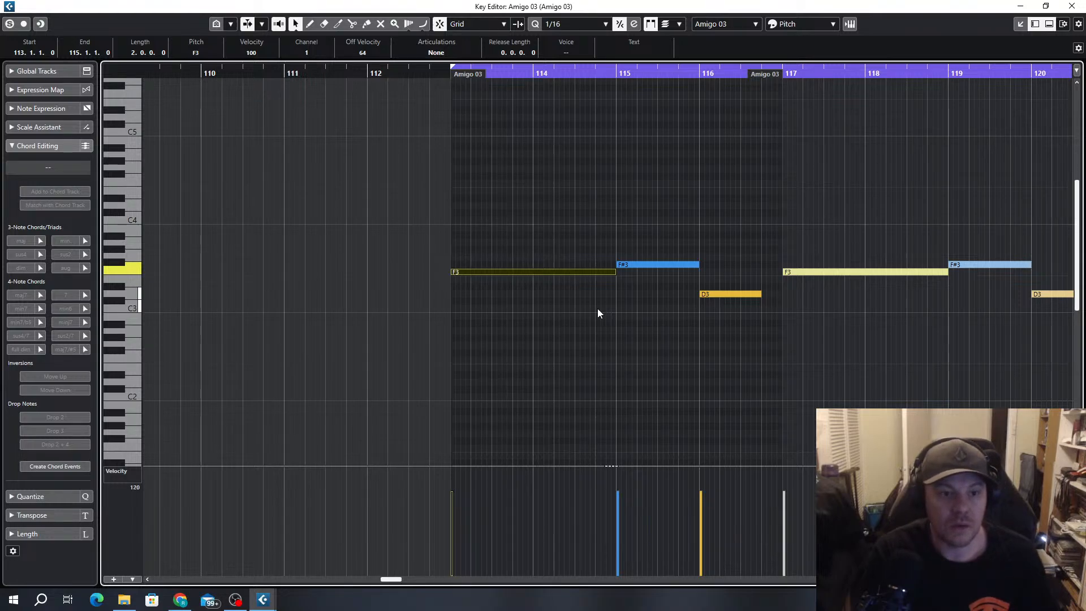
{"action": "key", "text": "Down"}
{"action": "key", "text": "Down"}
{"action": "key", "text": "Down"}
{"action": "key", "text": "Down"}
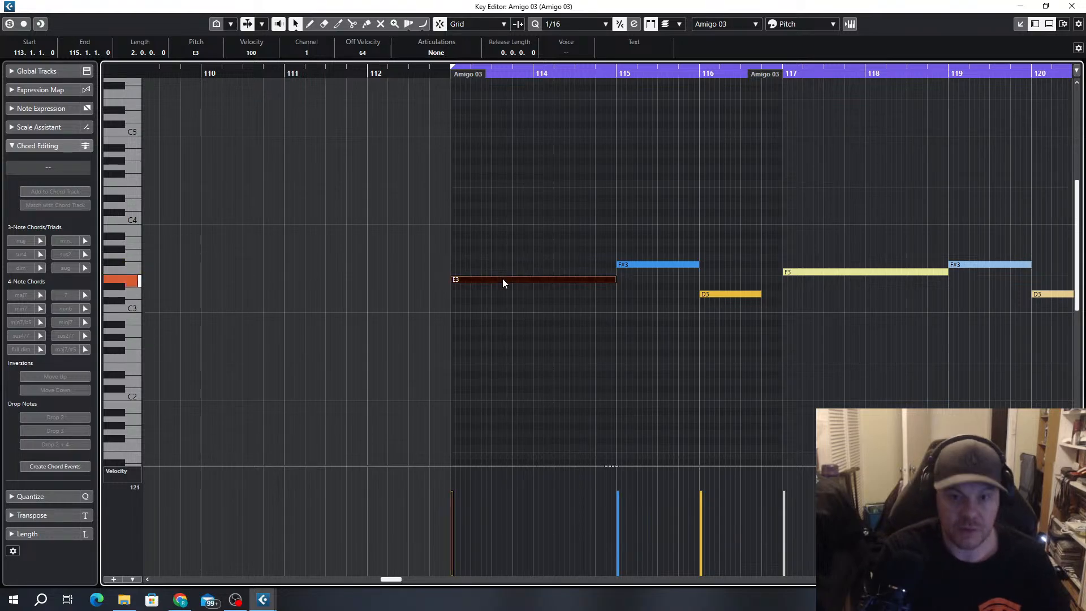
{"action": "key", "text": "Up"}
{"action": "scroll", "coordinate": [502, 280], "scroll_direction": "up", "scroll_amount": 1, "text": "ctrl"}
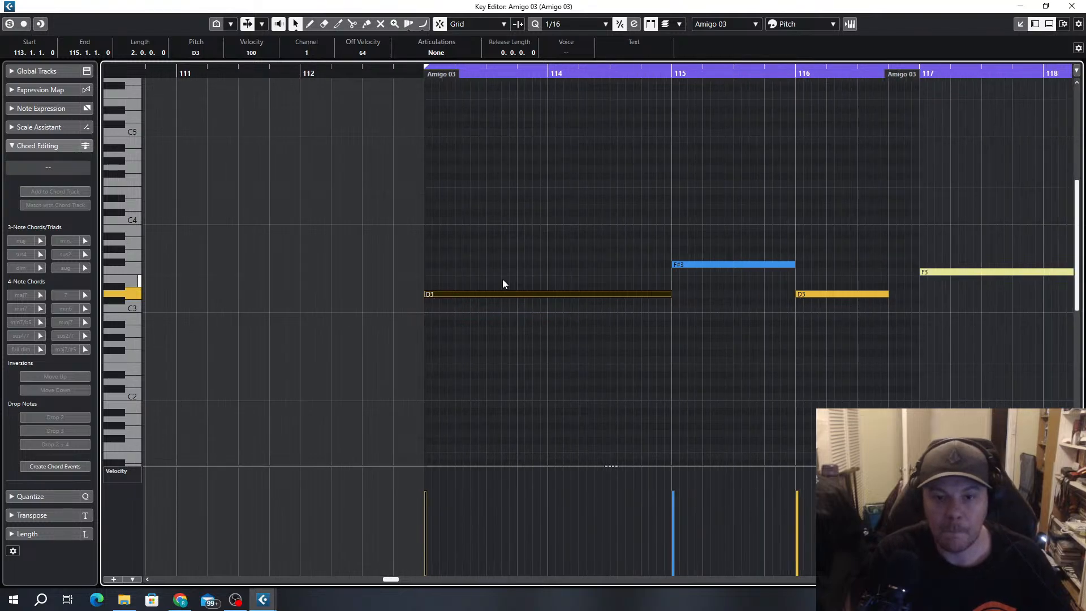
Shorten the bar 113 D3 note to a quarter note and duplicate it directly after itself
{"action": "left_click_drag", "start_coordinate": [424, 294], "coordinate": [485, 294]}
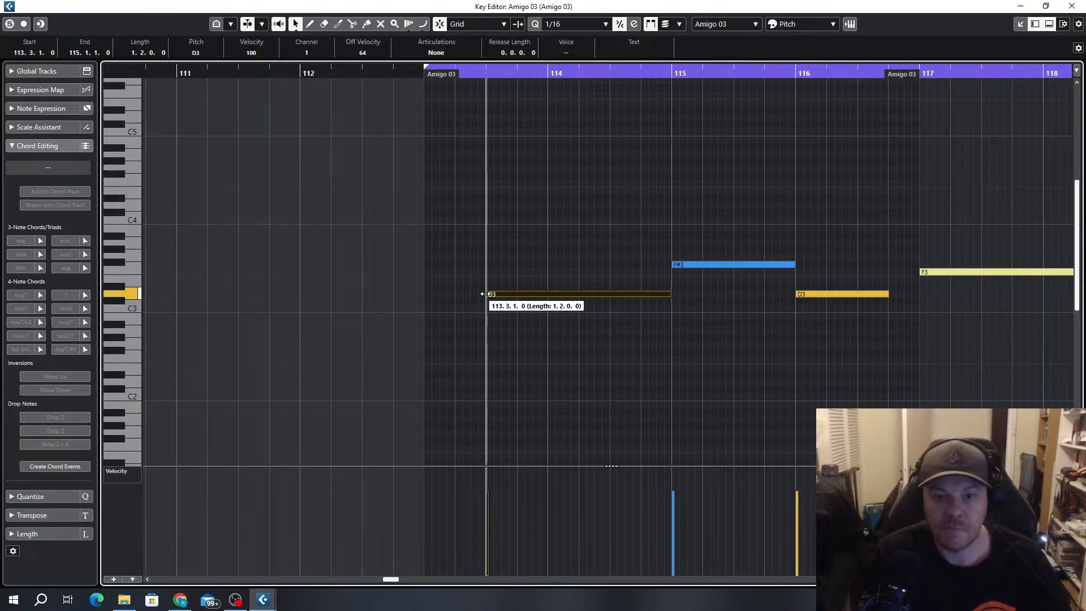
{"action": "key", "text": "alt+2"}
{"action": "key", "text": "space"}
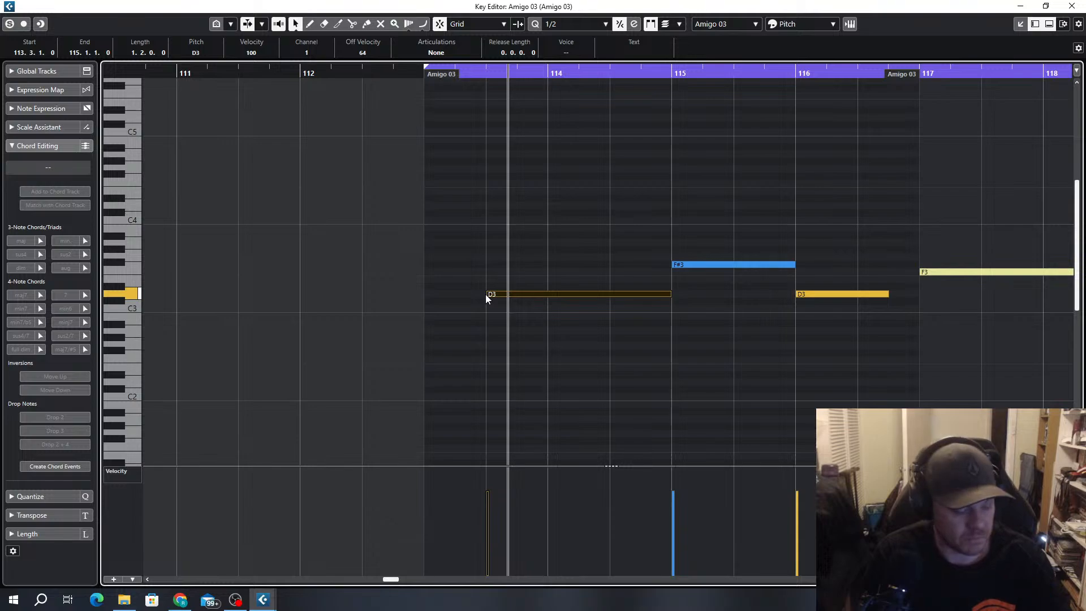
{"action": "key", "text": "alt+4"}
{"action": "left_click_drag", "start_coordinate": [492, 294], "coordinate": [469, 294]}
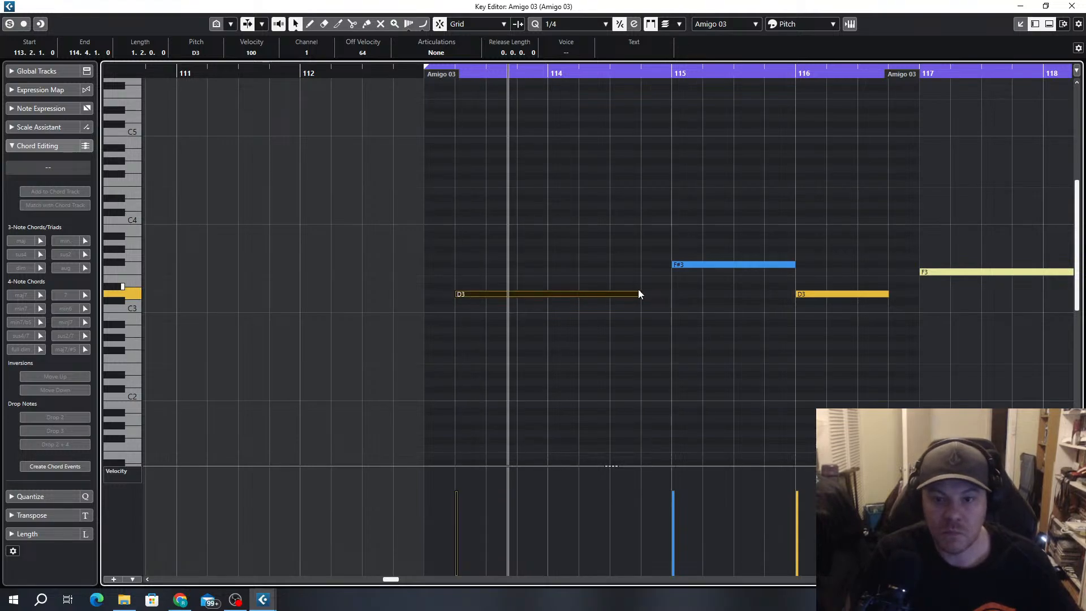
{"action": "left_click_drag", "start_coordinate": [638, 294], "coordinate": [470, 293]}
{"action": "key", "text": "alt+d"}
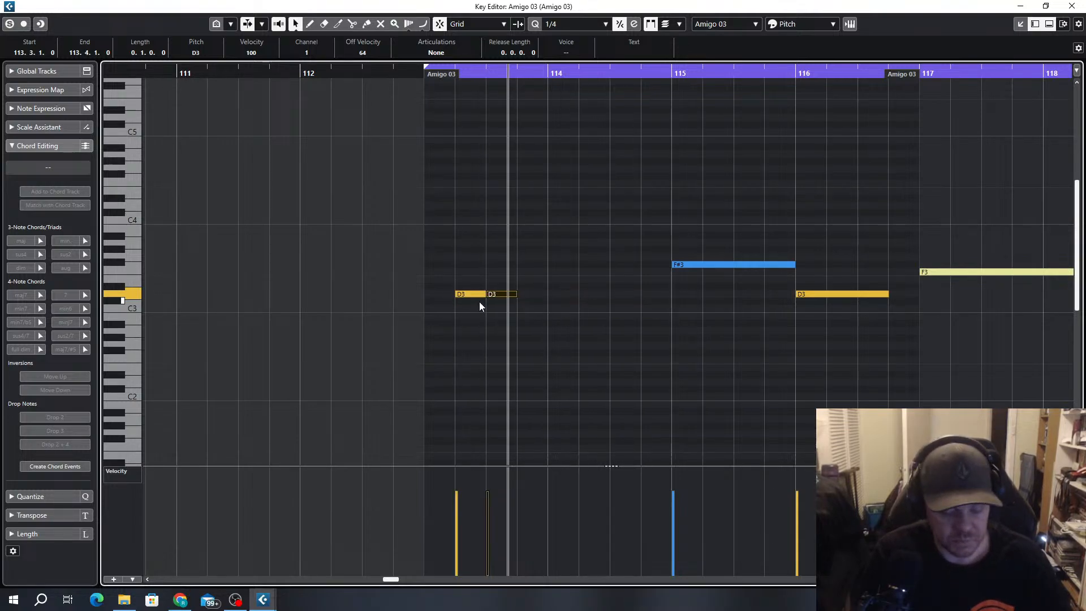
Move both D3 notes to the part's start at bar 113, shorten them slightly below a quarter note, and raise their velocity to 127
{"action": "key", "text": "space"}
{"action": "key", "text": "space"}
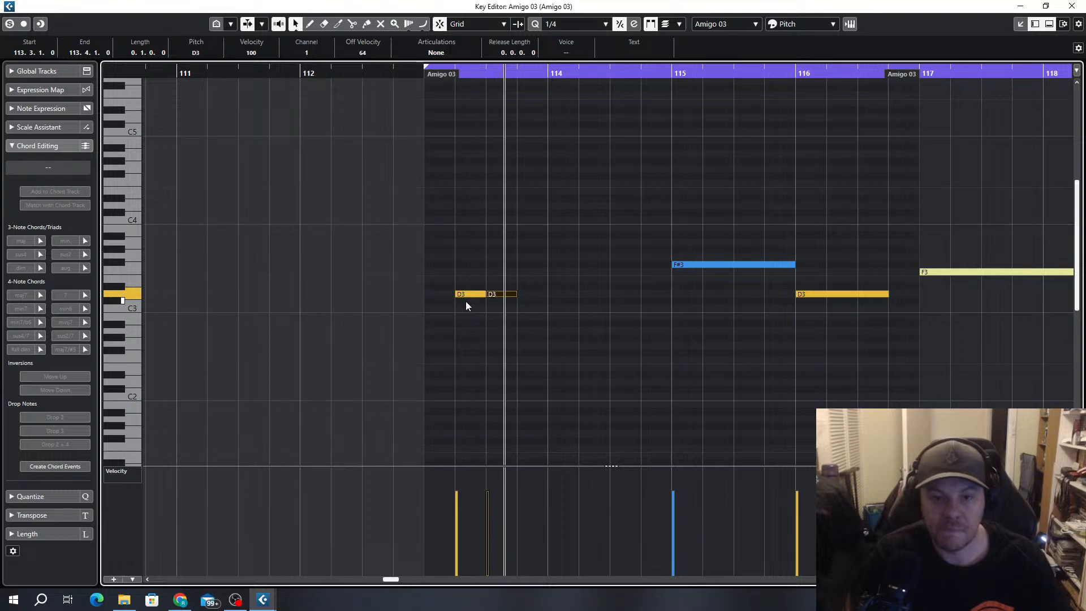
{"action": "scroll", "coordinate": [467, 301], "scroll_direction": "up", "scroll_amount": 2}
{"action": "left_click_drag", "start_coordinate": [552, 267], "coordinate": [415, 295]}
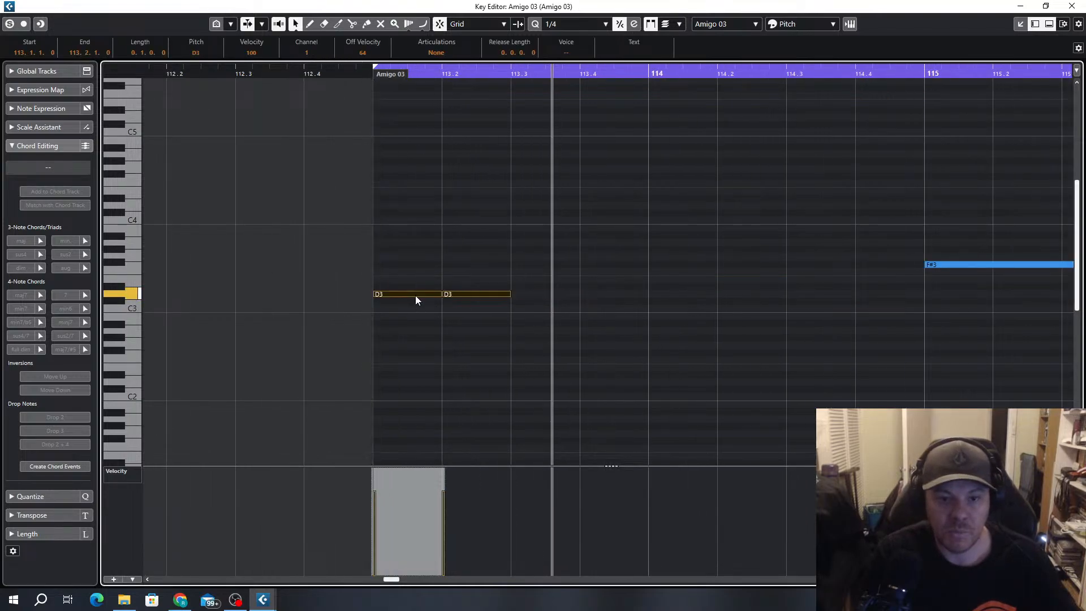
{"action": "key", "text": "space"}
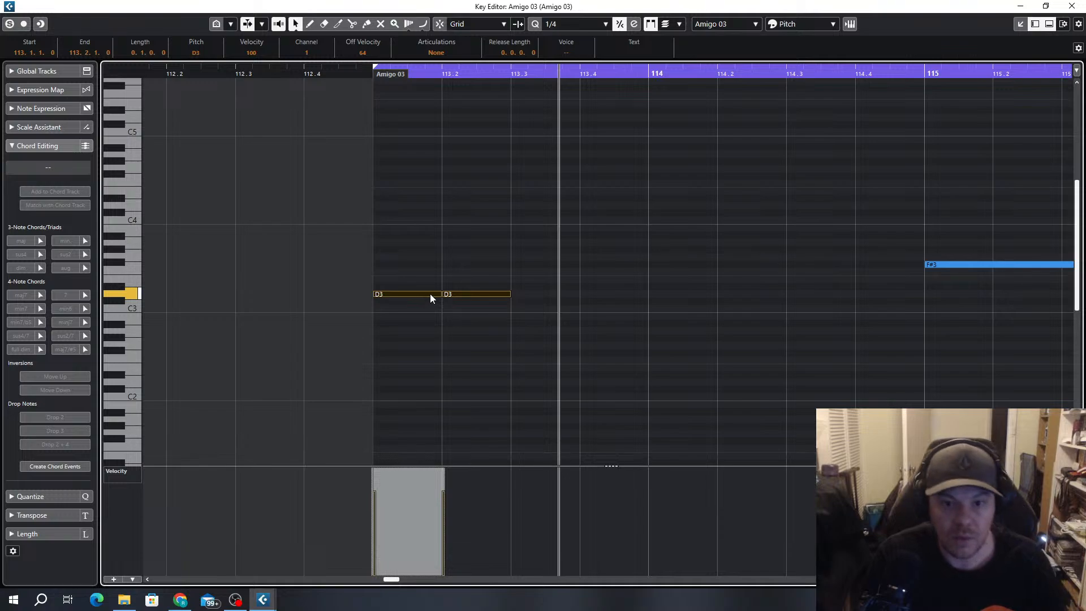
{"action": "left_click_drag", "start_coordinate": [436, 294], "coordinate": [427, 295]}
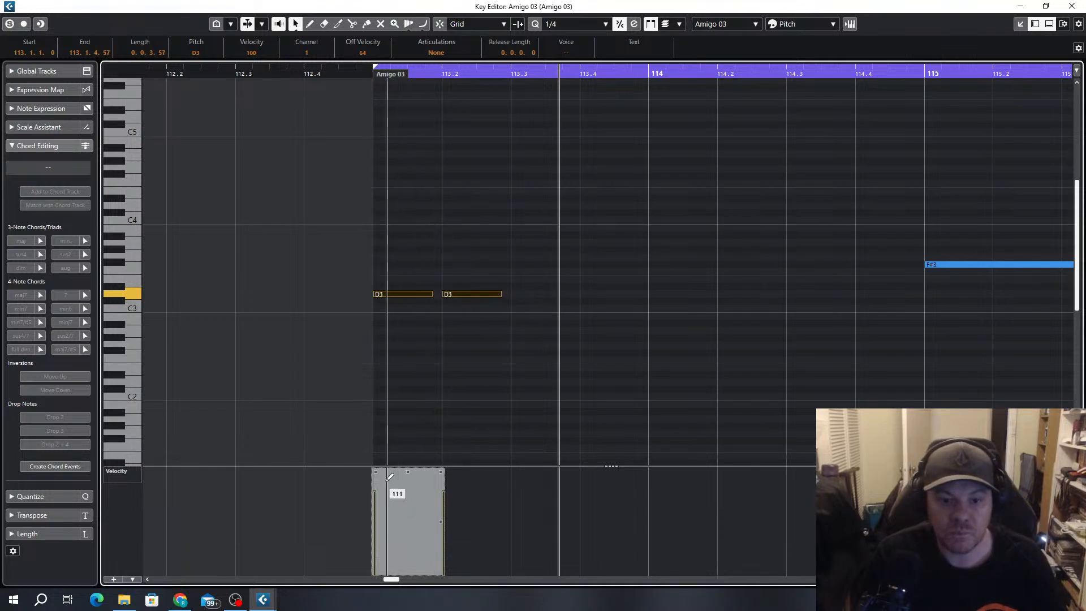
{"action": "left_click", "coordinate": [646, 340]}
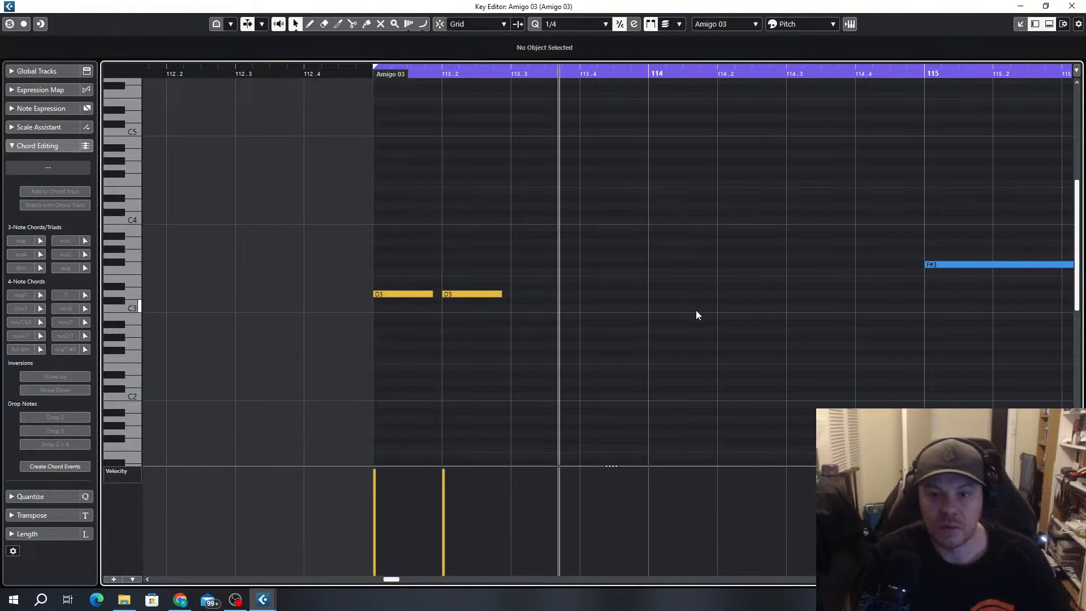
Delete all the remaining notes from bar 115 through bar 120 in both Amigo 03 parts, keeping the D3 pair
{"action": "scroll", "coordinate": [703, 296], "scroll_direction": "down", "scroll_amount": 3}
{"action": "scroll", "coordinate": [989, 175], "scroll_direction": "down", "scroll_amount": 4}
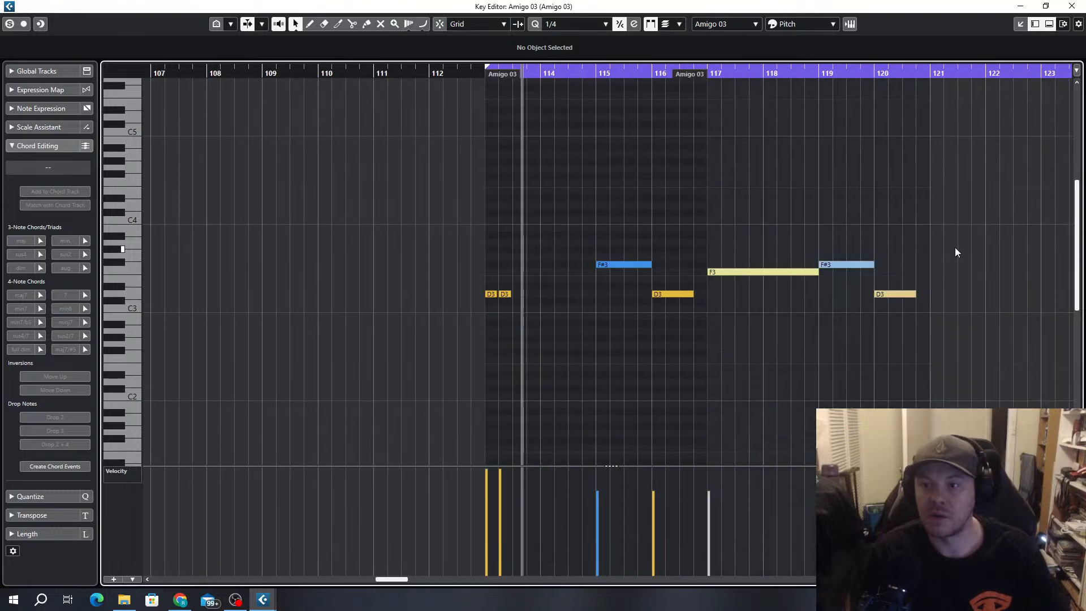
{"action": "left_click_drag", "start_coordinate": [956, 229], "coordinate": [618, 344]}
{"action": "key", "text": "Delete"}
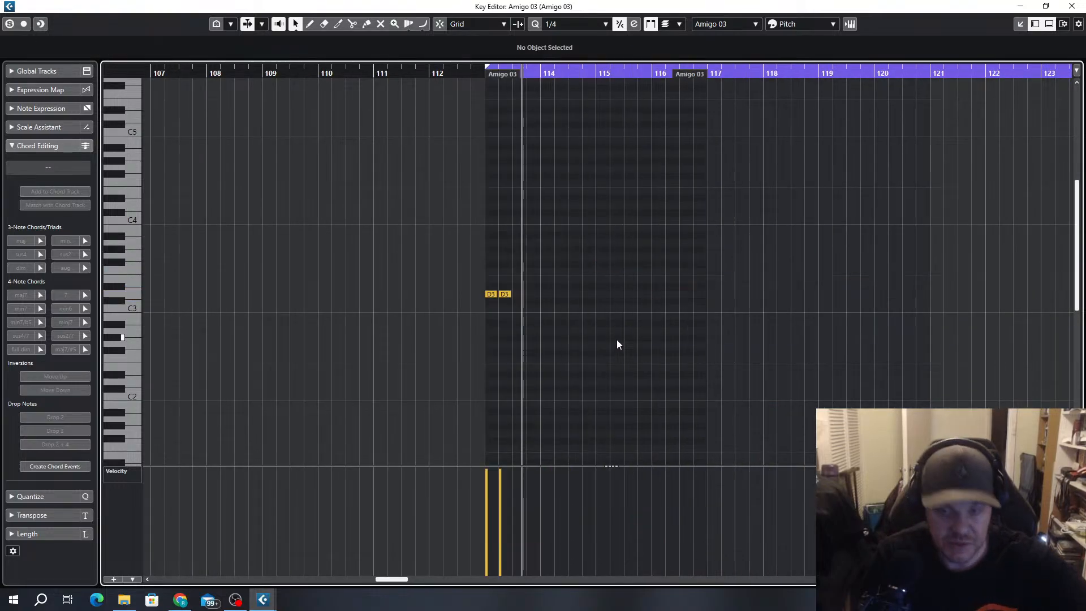
Copy the D3 stab pair to bar 115 at F3 and set the playback loop to bars 113 to 117
{"action": "scroll", "coordinate": [531, 342], "scroll_direction": "up", "scroll_amount": 3}
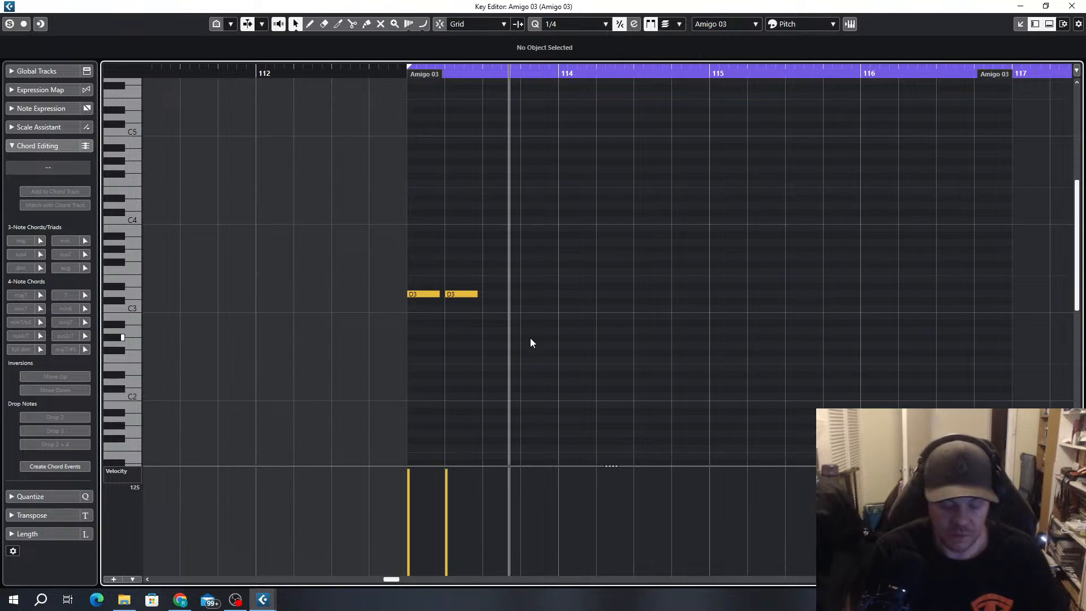
{"action": "key", "text": "space"}
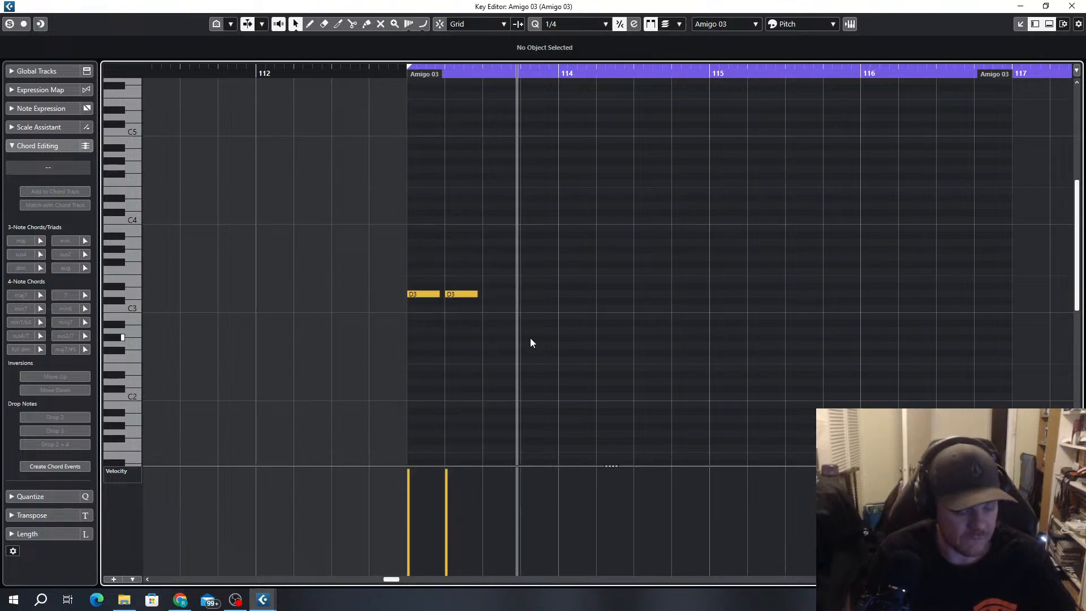
{"action": "left_click_drag", "start_coordinate": [497, 274], "coordinate": [721, 275]}
{"action": "key", "text": "space"}
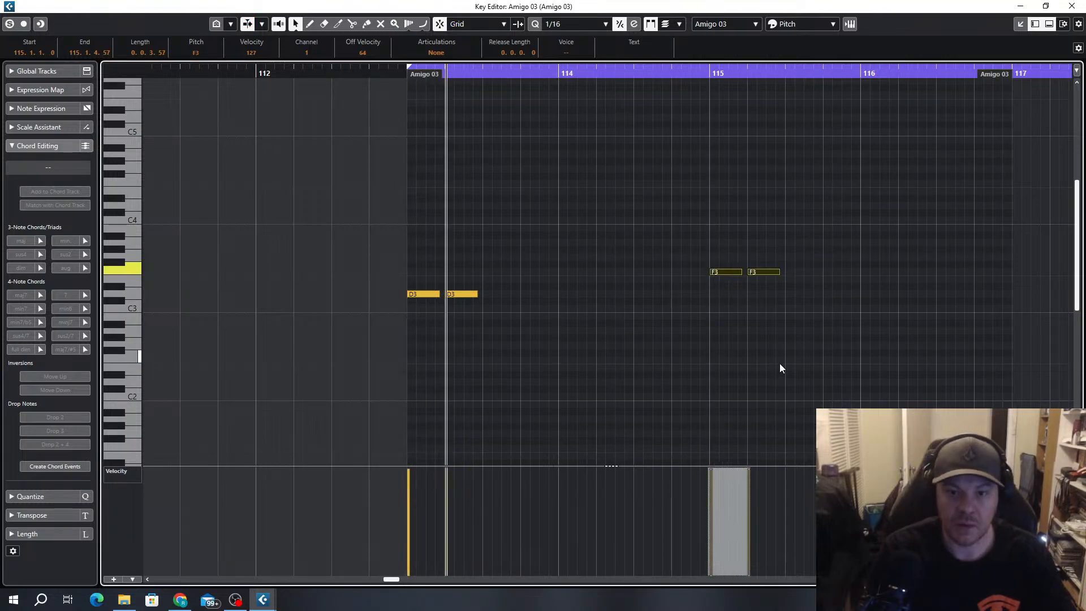
{"action": "scroll", "coordinate": [779, 363], "scroll_direction": "down", "scroll_amount": 3}
{"action": "scroll", "coordinate": [786, 333], "scroll_direction": "right", "scroll_amount": 3}
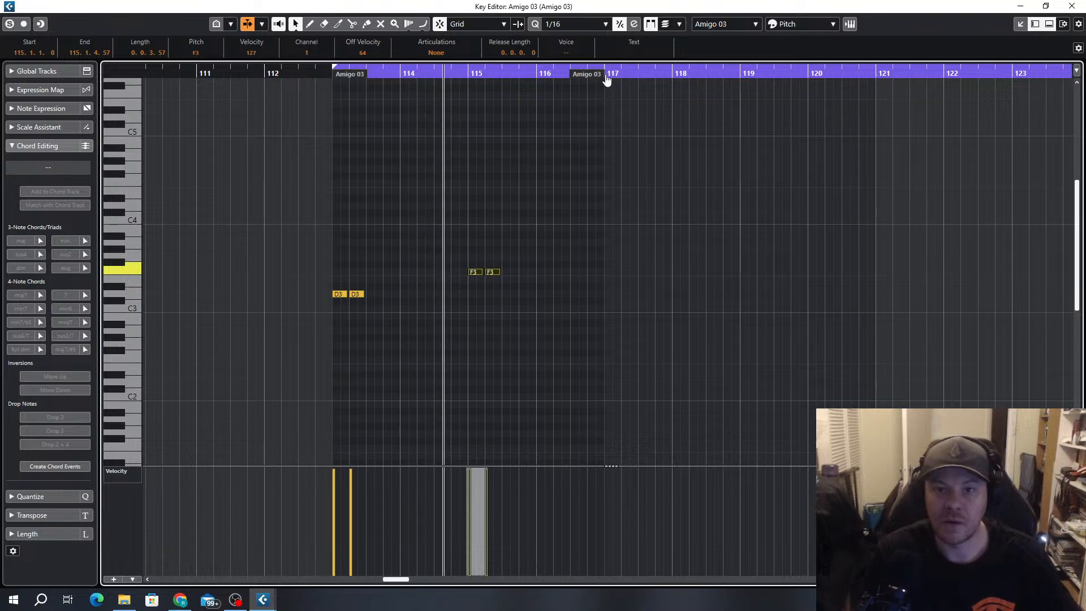
{"action": "scroll", "coordinate": [512, 267], "scroll_direction": "up", "scroll_amount": 3}
Try the bar 115 stab pair at D#3 and E3, and return it to F3
{"action": "left_click_drag", "start_coordinate": [498, 244], "coordinate": [445, 289]}
{"action": "key", "text": "Down"}
{"action": "key", "text": "Down"}
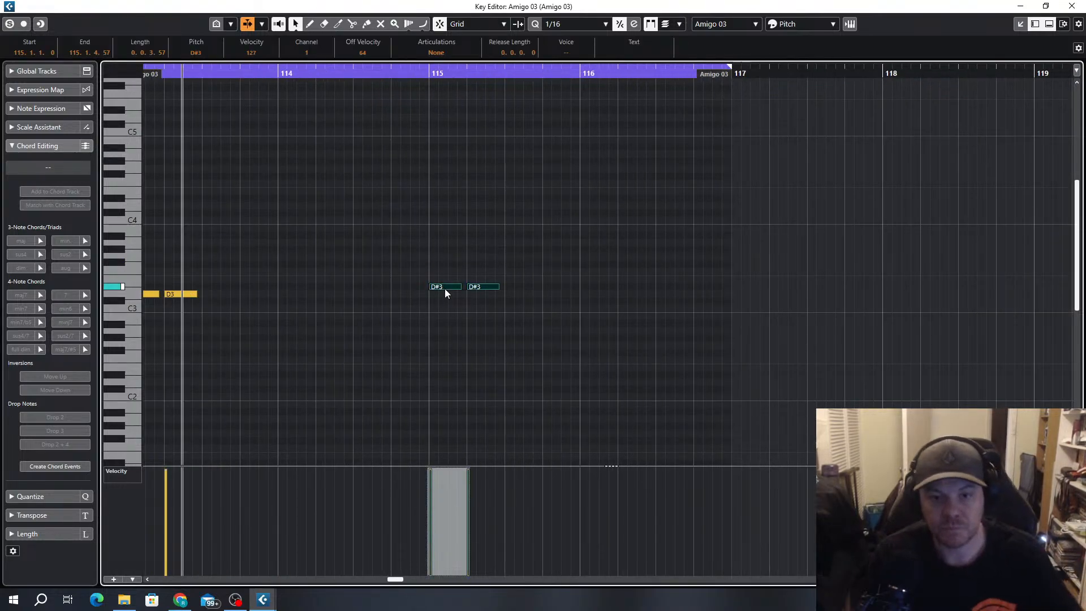
{"action": "scroll", "coordinate": [453, 291], "scroll_direction": "down", "scroll_amount": 2}
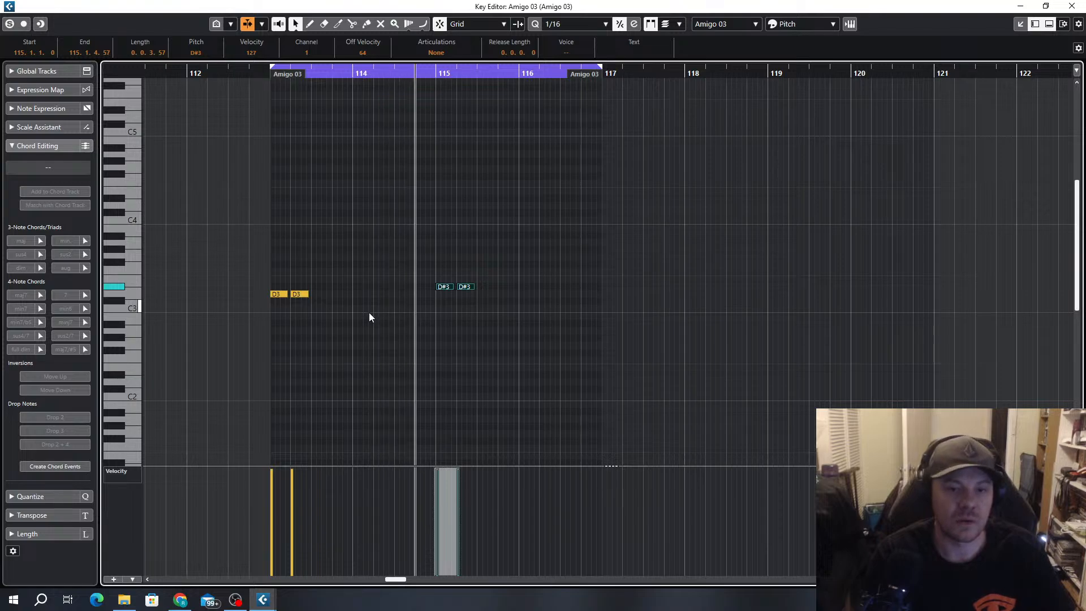
{"action": "key", "text": "Up"}
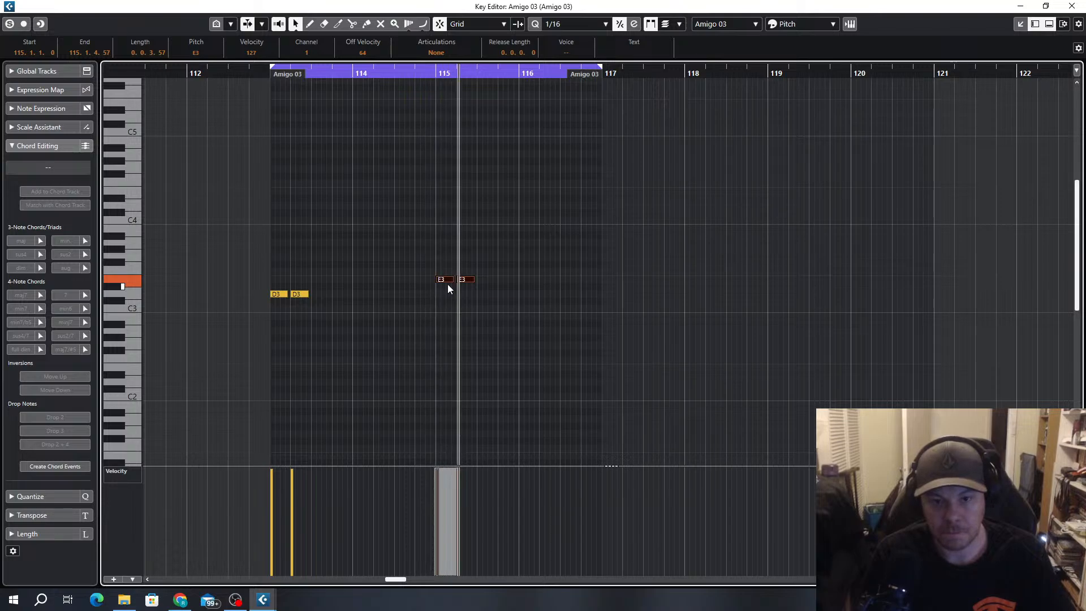
{"action": "key", "text": "Up"}
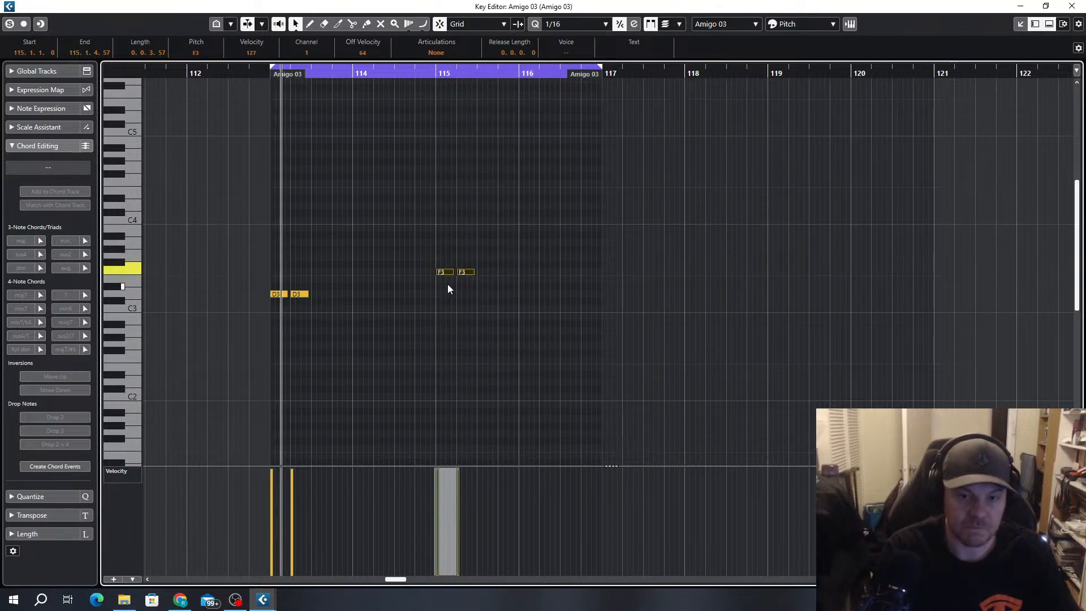
Copy the F3 stab pair from bar 115 to bar 116 at C3
{"action": "left_click_drag", "start_coordinate": [488, 262], "coordinate": [528, 310]}
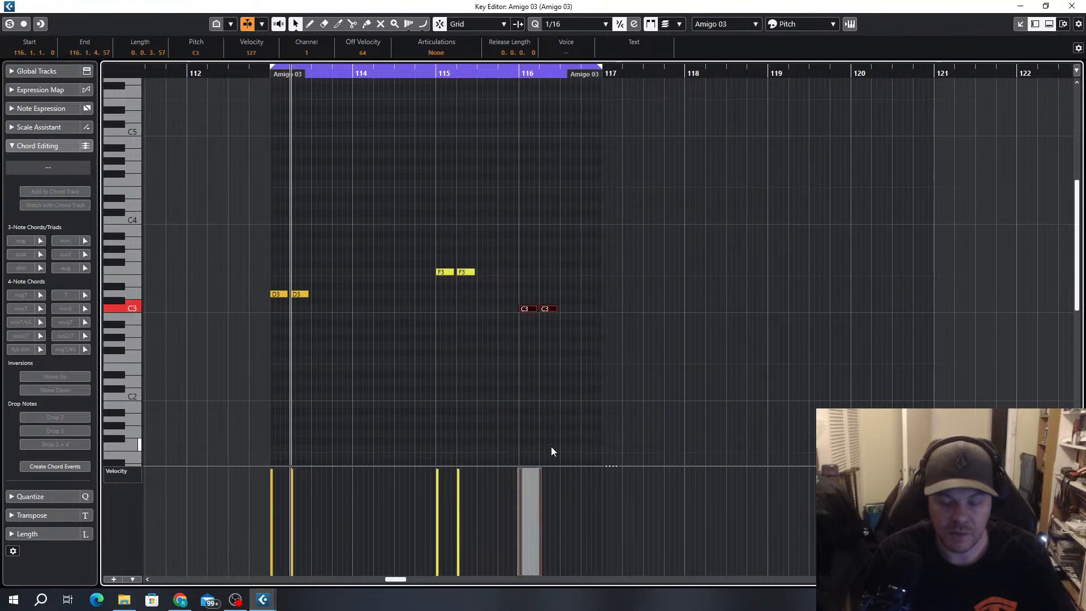
{"action": "key", "text": "h"}
{"action": "left_click", "coordinate": [272, 280]}
{"action": "left_click_drag", "start_coordinate": [273, 280], "coordinate": [216, 309]}
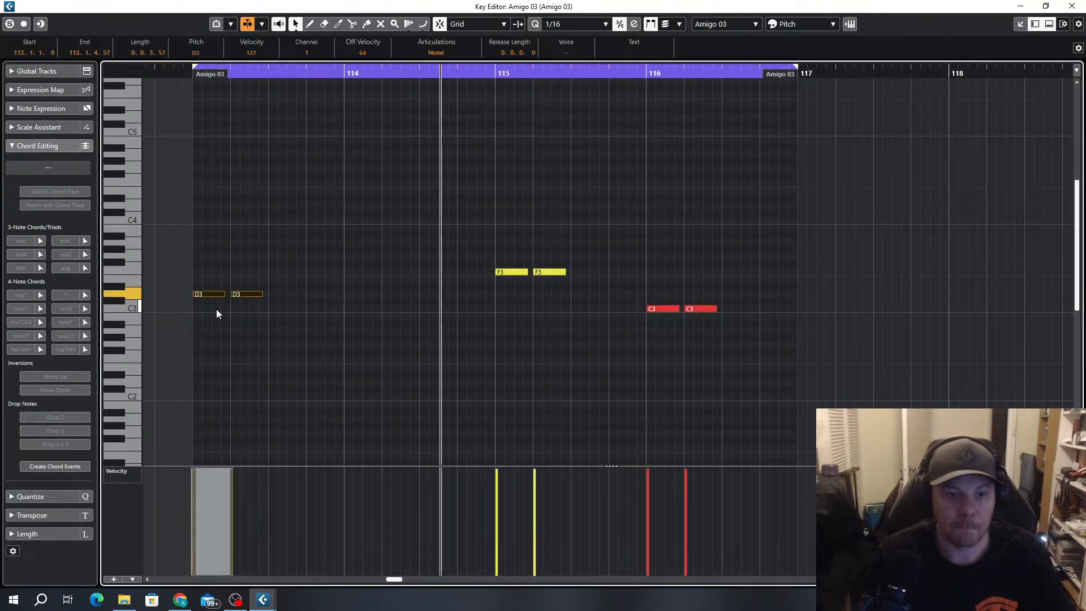
{"action": "left_click", "coordinate": [270, 274]}
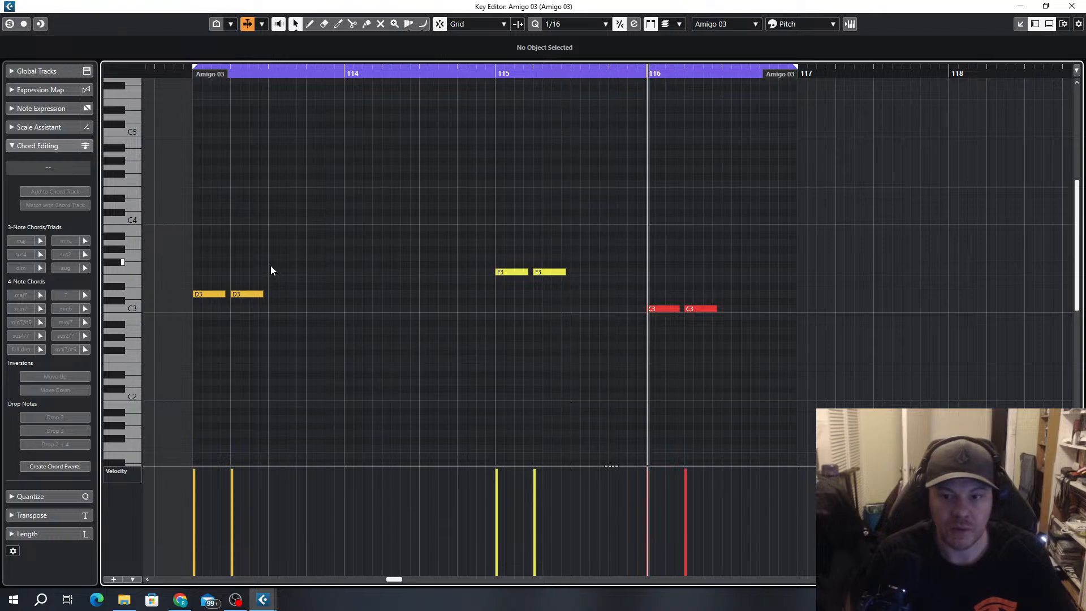
Transpose the bar 116 stab pair up to D3
{"action": "left_click_drag", "start_coordinate": [746, 290], "coordinate": [648, 338]}
{"action": "key", "text": "Up"}
{"action": "key", "text": "Up"}
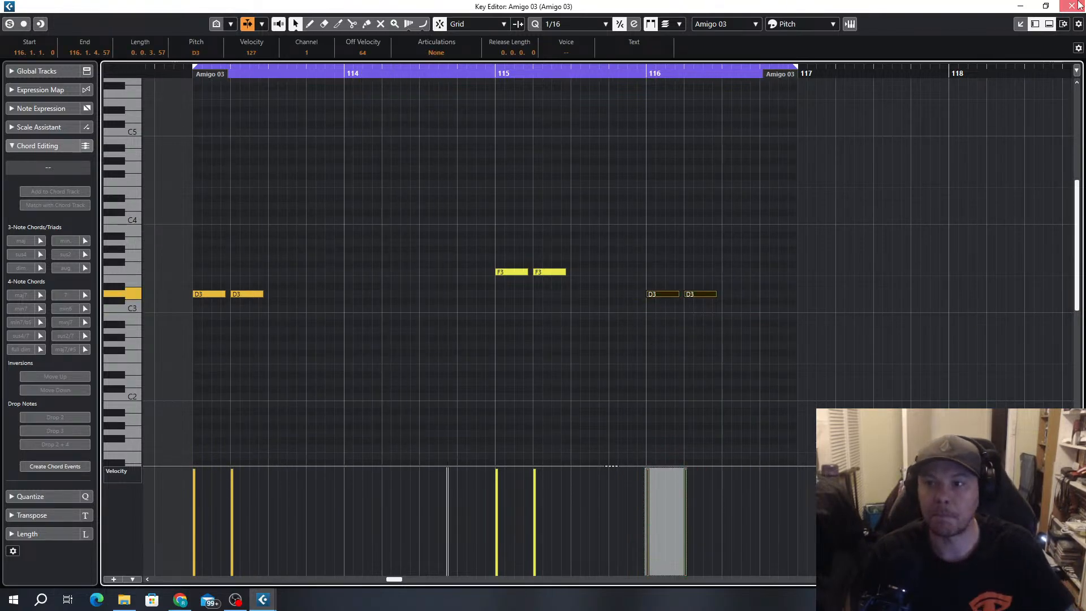
Close the note editor and open the last BIG Bass Amigo 03 part together with the RaveGenerator part
{"action": "key", "text": "Return"}
{"action": "scroll", "coordinate": [495, 283], "scroll_direction": "up", "scroll_amount": 3}
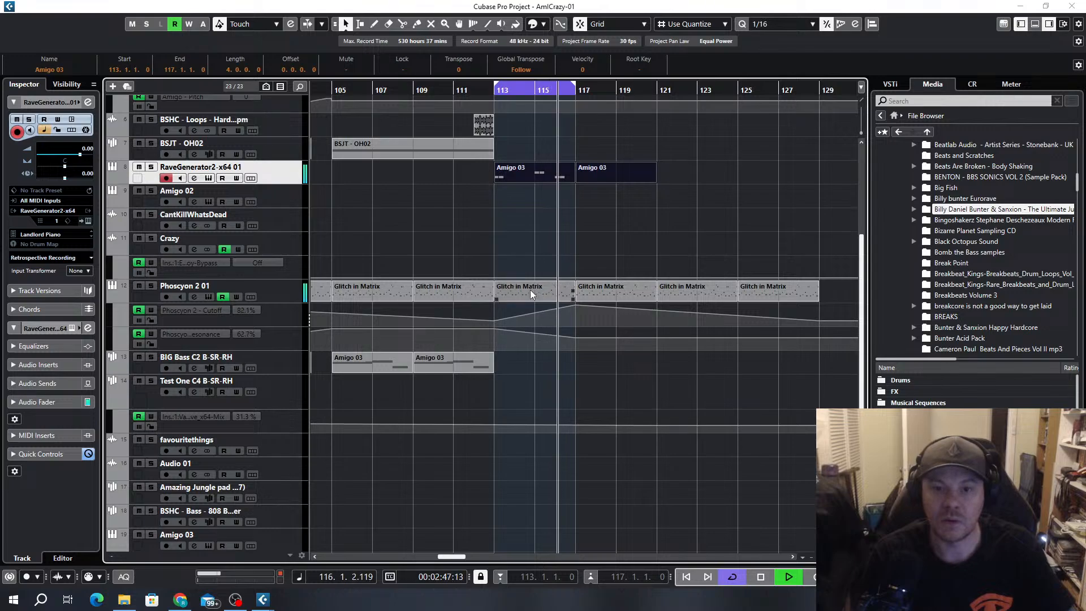
{"action": "scroll", "coordinate": [538, 245], "scroll_direction": "up", "scroll_amount": 2}
{"action": "scroll", "coordinate": [535, 281], "scroll_direction": "down", "scroll_amount": 4}
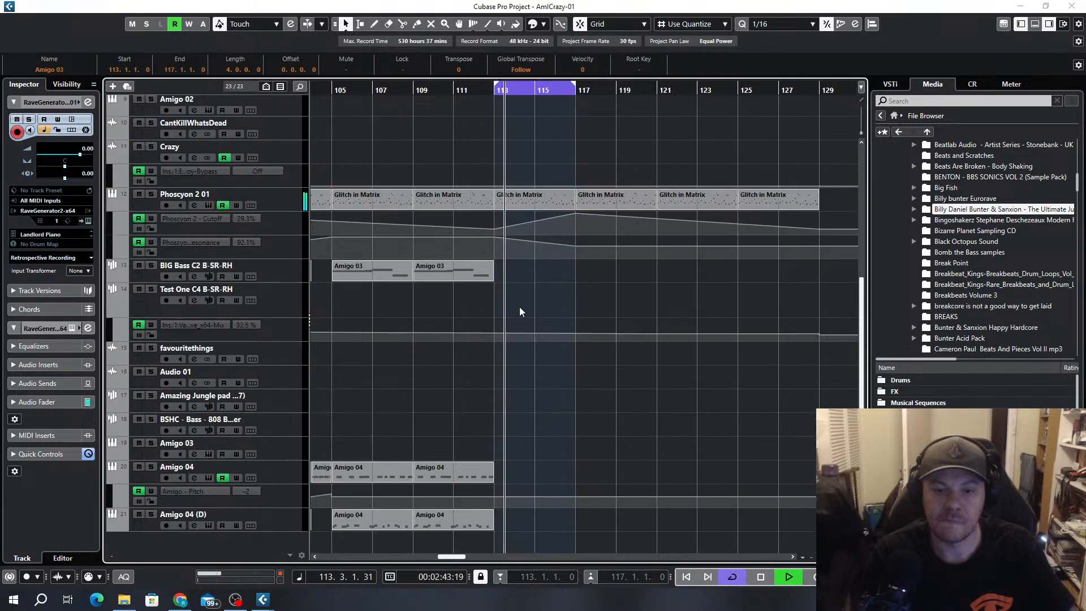
{"action": "left_click", "coordinate": [453, 274]}
{"action": "double_click", "coordinate": [447, 274]}
{"action": "scroll", "coordinate": [549, 412], "scroll_direction": "down", "scroll_amount": 3}
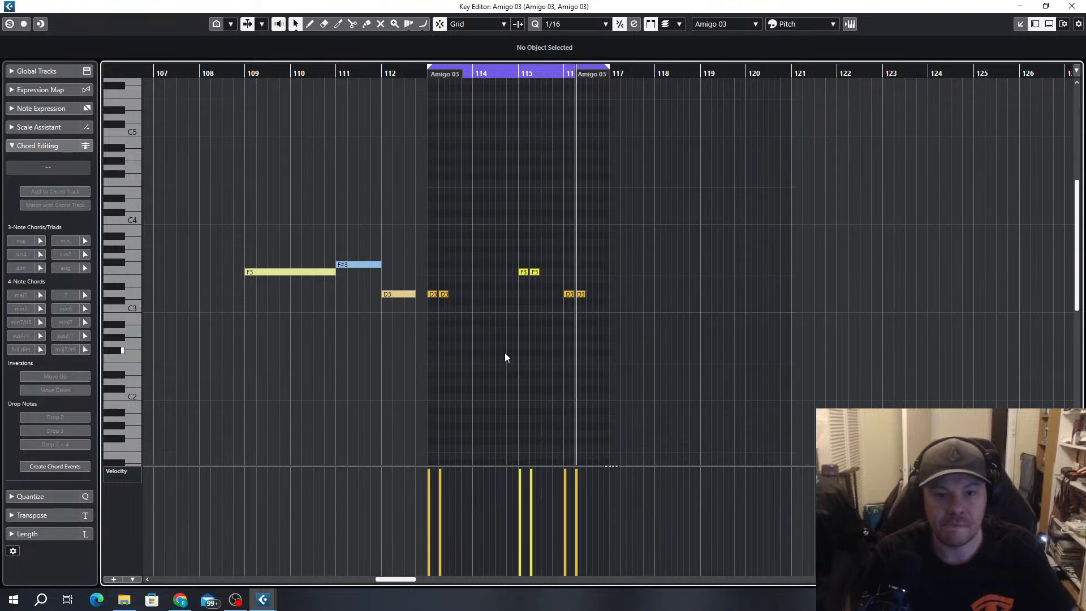
Match the stabs to the bass notes by transposing the bar 113 pair to F3 and the bar 115 pair to F#3
{"action": "left_click_drag", "start_coordinate": [459, 277], "coordinate": [429, 309]}
{"action": "key", "text": "Up"}
{"action": "key", "text": "Up"}
{"action": "key", "text": "Up"}
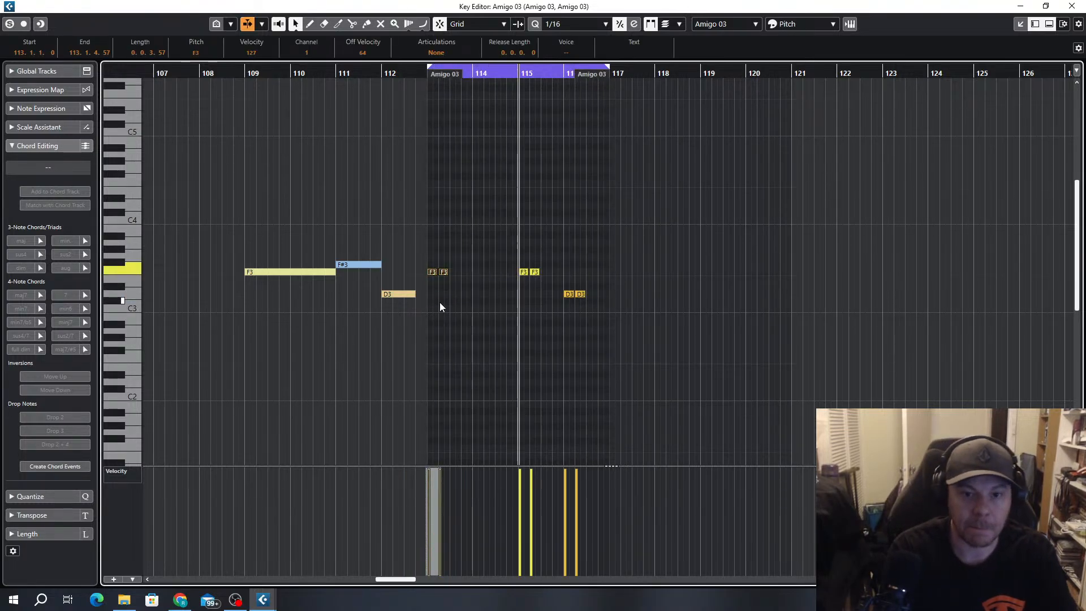
{"action": "scroll", "coordinate": [441, 304], "scroll_direction": "up", "scroll_amount": 3}
{"action": "left_click_drag", "start_coordinate": [664, 253], "coordinate": [589, 291]}
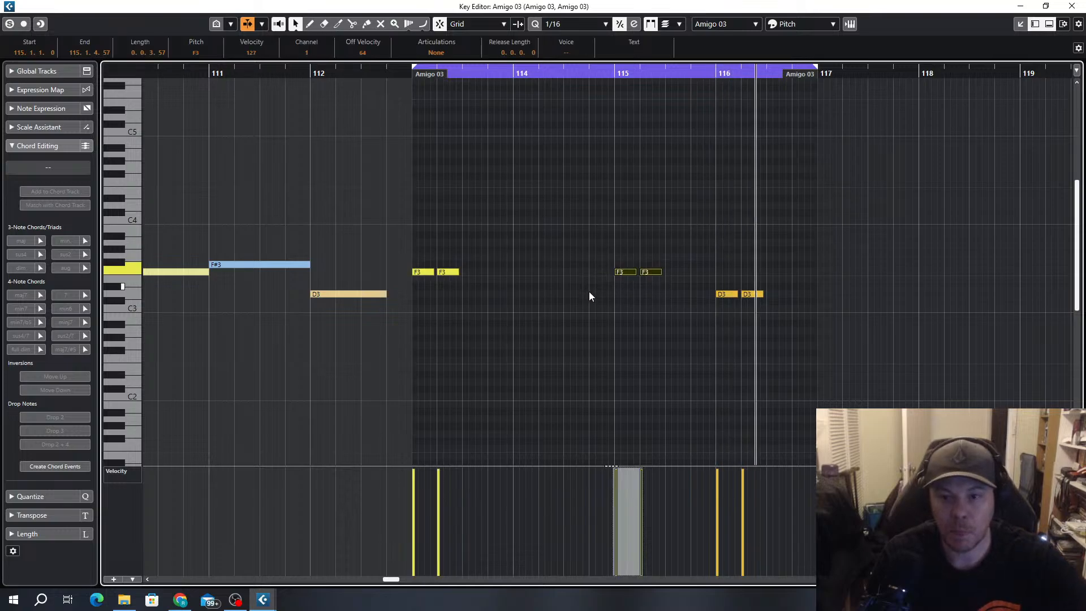
{"action": "key", "text": "Up"}
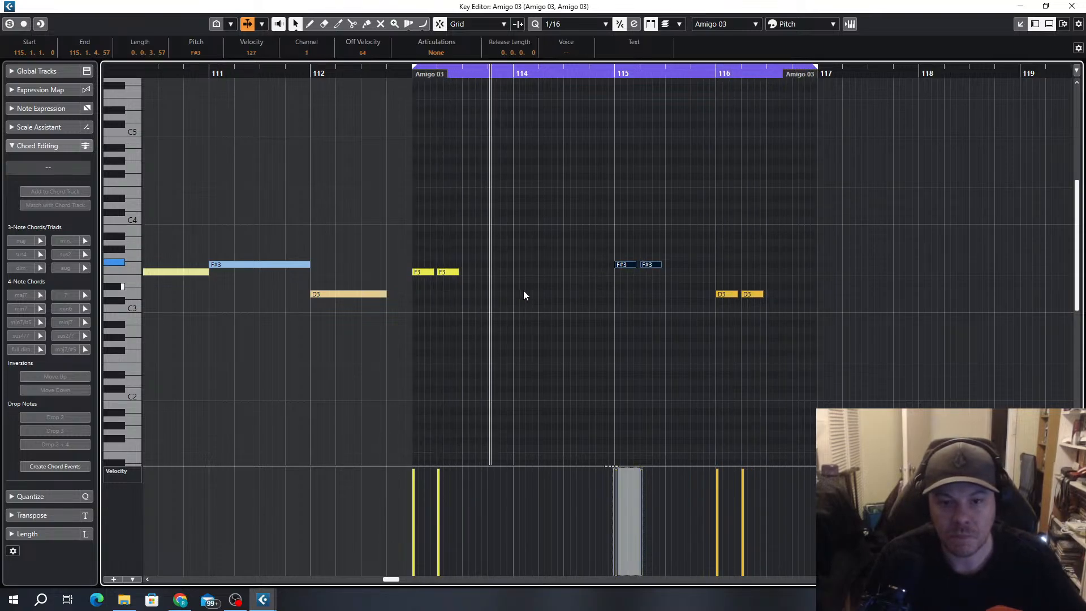
Copy the F3 stab pair from bar 113 to the middle of bar 114, directly before the F#3 pair
{"action": "left_click", "coordinate": [477, 256]}
{"action": "left_click_drag", "start_coordinate": [477, 257], "coordinate": [574, 273]}
{"action": "left_click", "coordinate": [720, 221]}
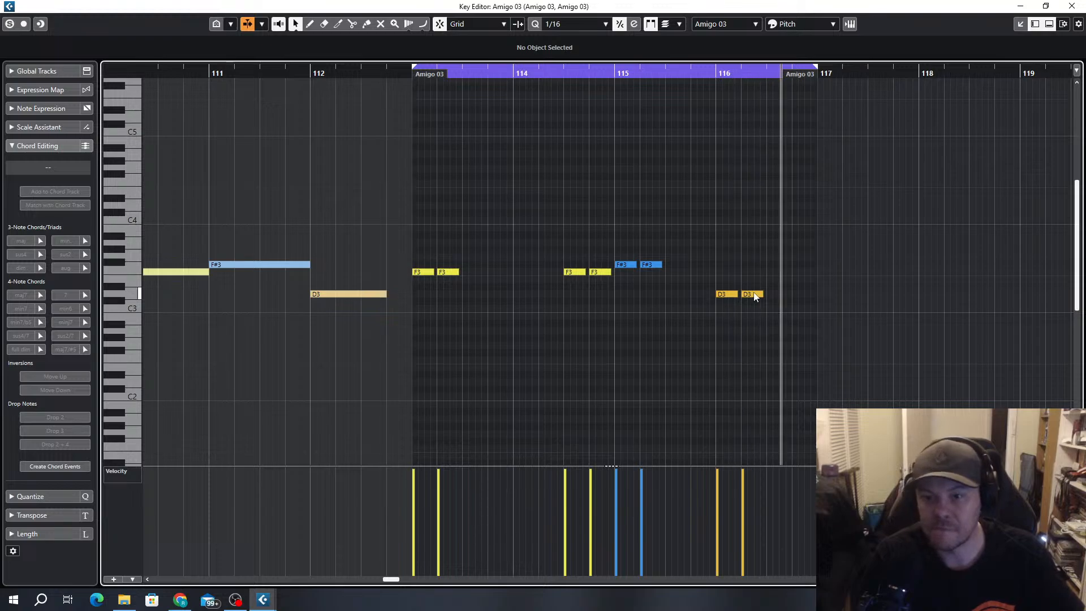
Add a single stab at 116.4.1, transpose it to F#3, and leave the note editor
{"action": "left_click_drag", "start_coordinate": [755, 295], "coordinate": [806, 270]}
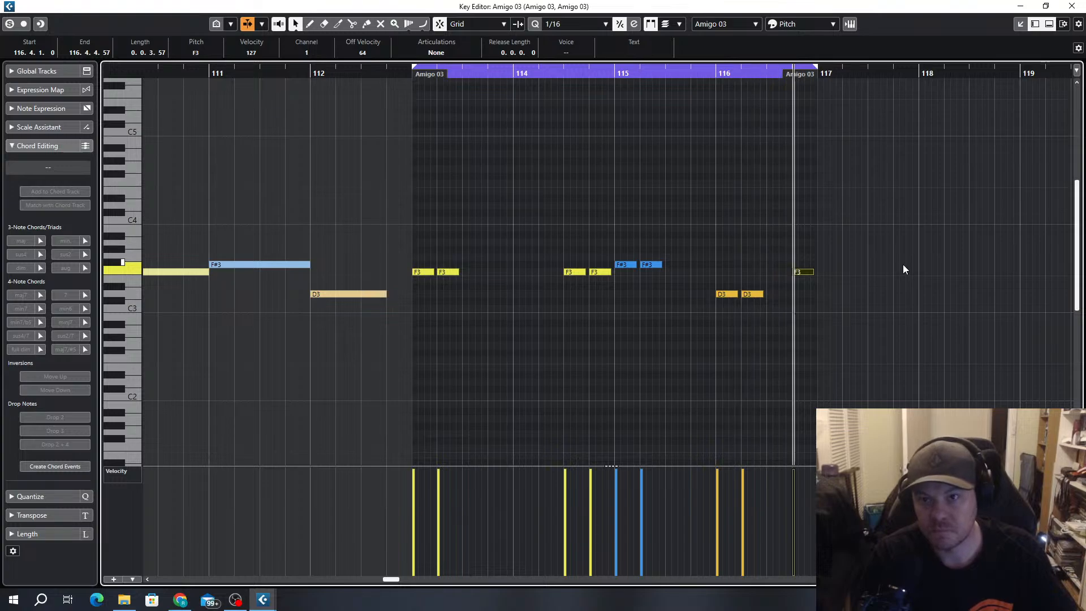
{"action": "key", "text": "Up"}
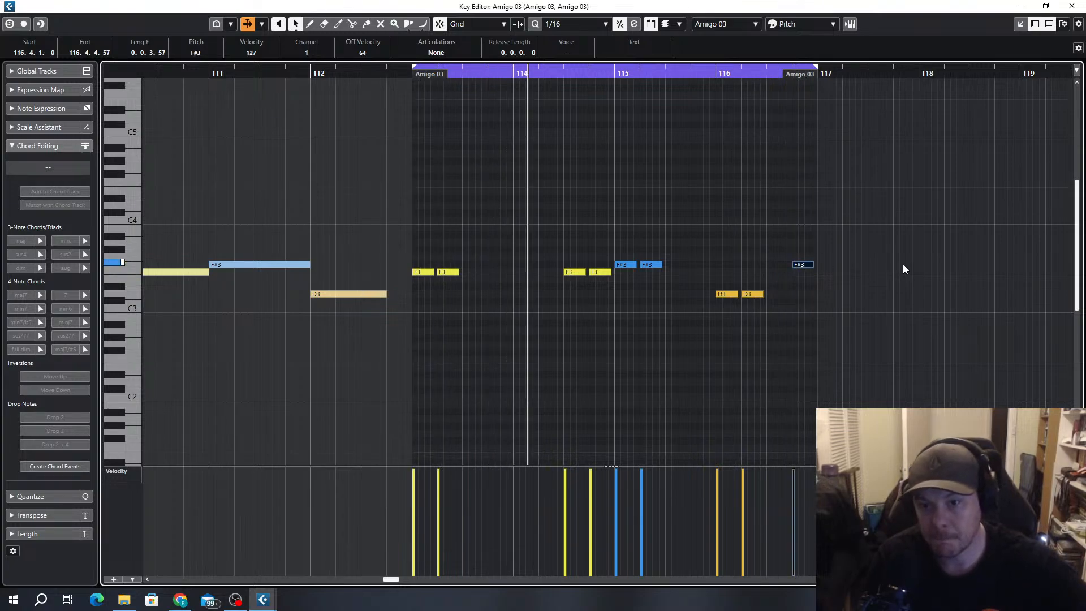
{"action": "left_click", "coordinate": [734, 206]}
{"action": "scroll", "coordinate": [920, 162], "scroll_direction": "down", "scroll_amount": 2}
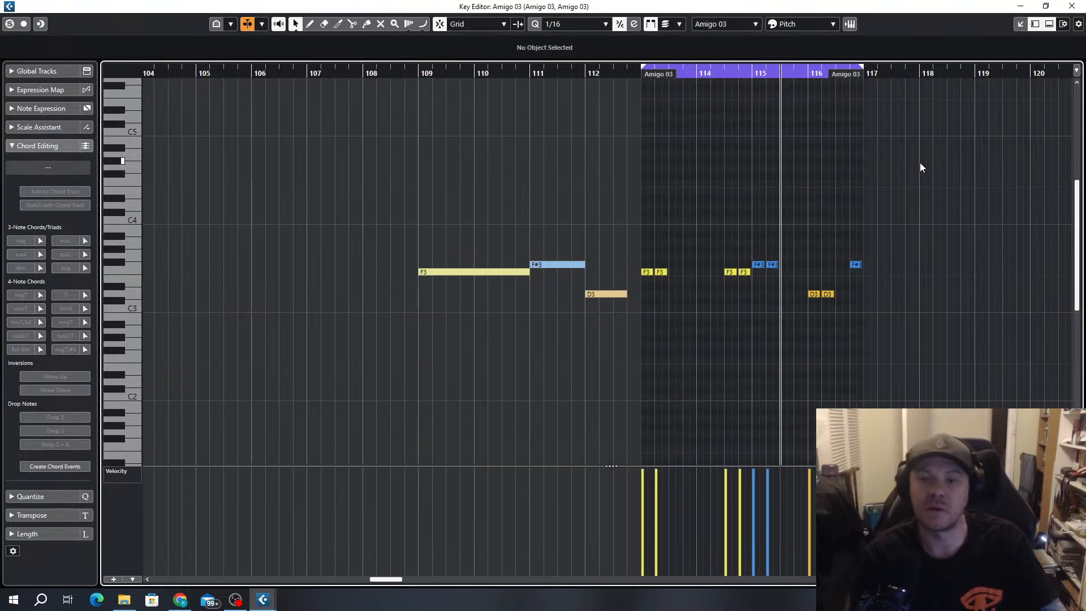
{"action": "scroll", "coordinate": [792, 294], "scroll_direction": "right", "scroll_amount": 3}
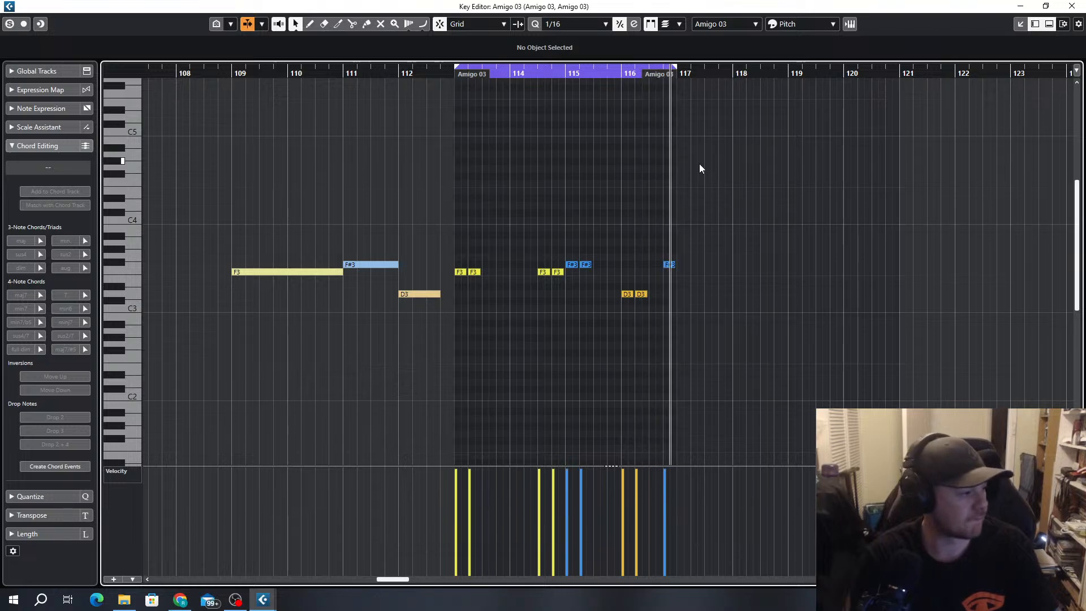
{"action": "key", "text": "Escape"}
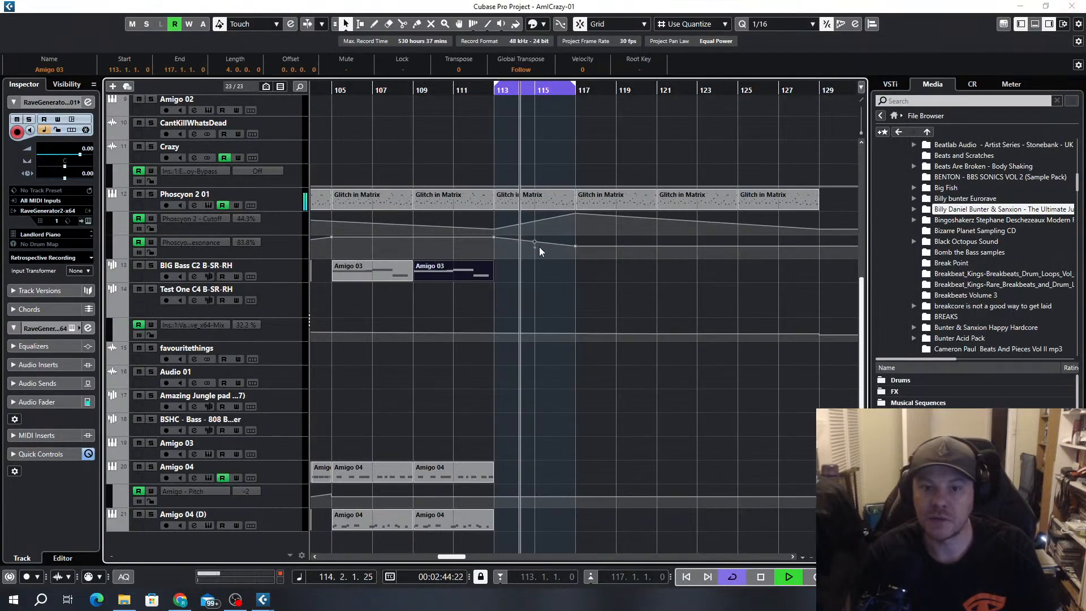
Delete the old RaveGenerator part at bar 117 and duplicate the bar 113 part three times to fill up to bar 129
{"action": "scroll", "coordinate": [582, 346], "scroll_direction": "up", "scroll_amount": 5}
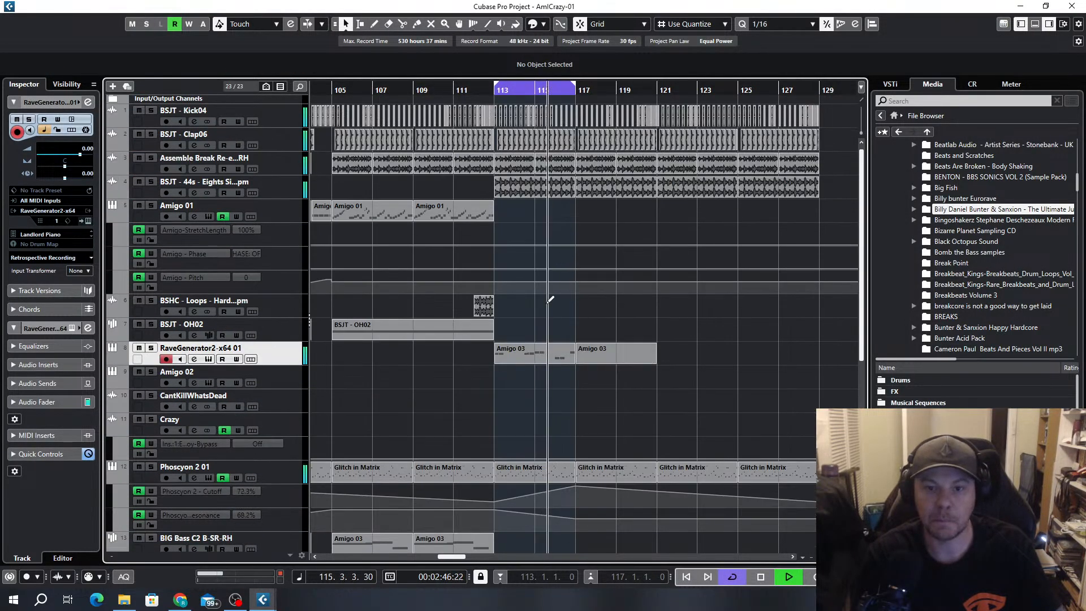
{"action": "left_click", "coordinate": [606, 357]}
{"action": "key", "text": "Delete"}
{"action": "left_click", "coordinate": [548, 352]}
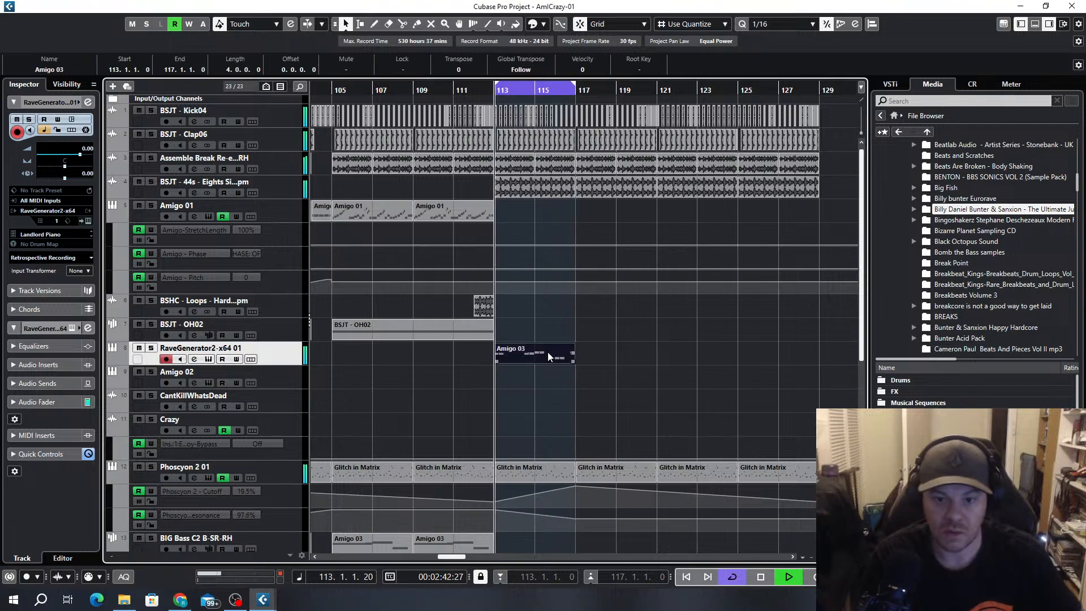
{"action": "key", "text": "ctrl+d"}
{"action": "key", "text": "ctrl+d"}
{"action": "key", "text": "ctrl+d"}
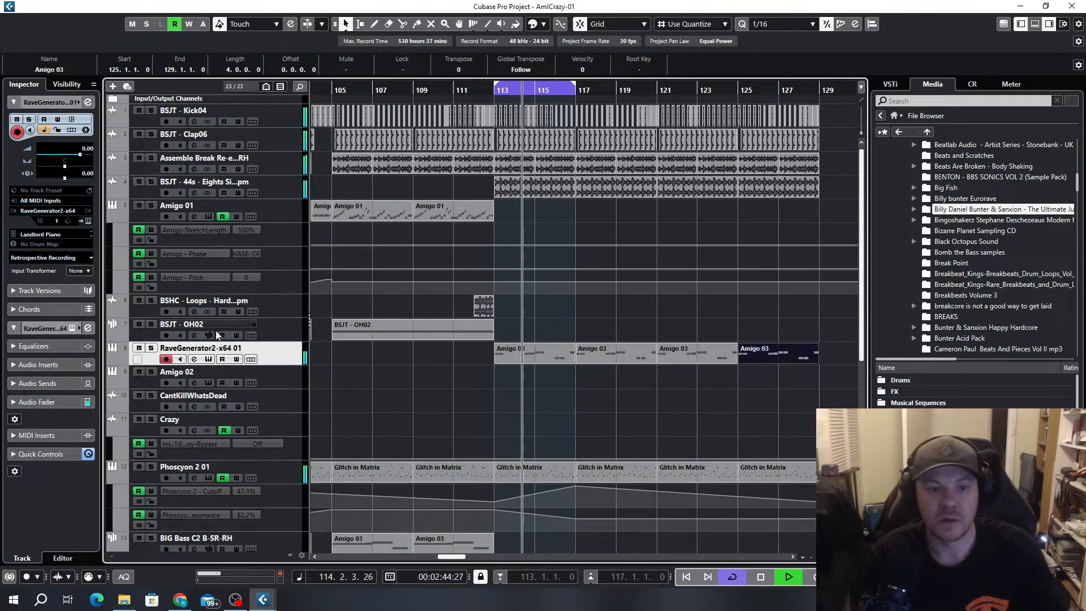
Add ValhallaSupermassive_x64 as the first insert on the RaveGenerator2-x64 01 track and load its Lead Synth Delay echo preset
{"action": "left_click", "coordinate": [194, 359]}
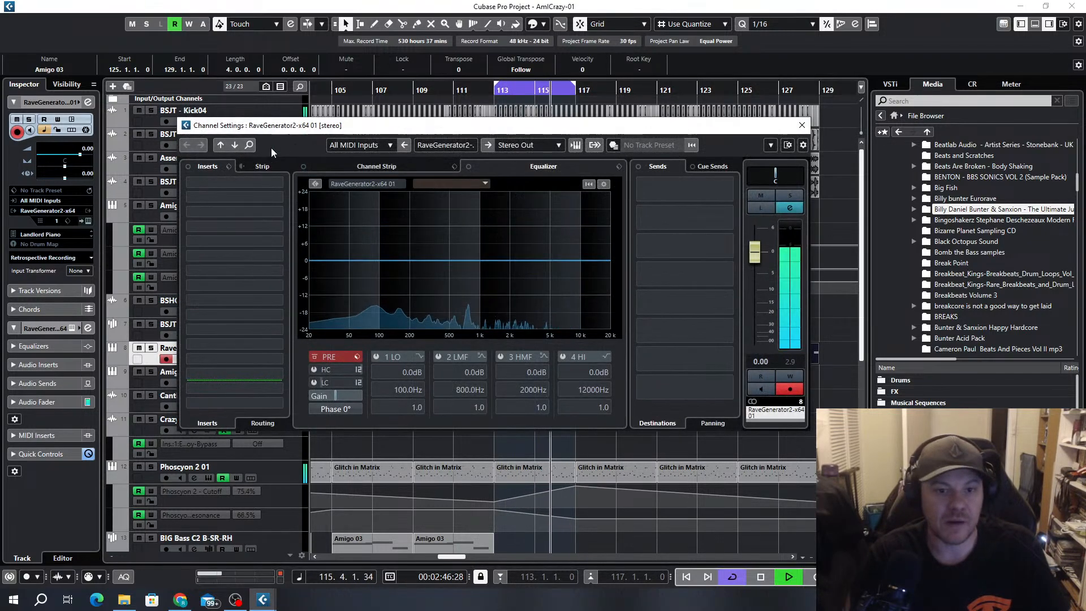
{"action": "left_click", "coordinate": [272, 193]}
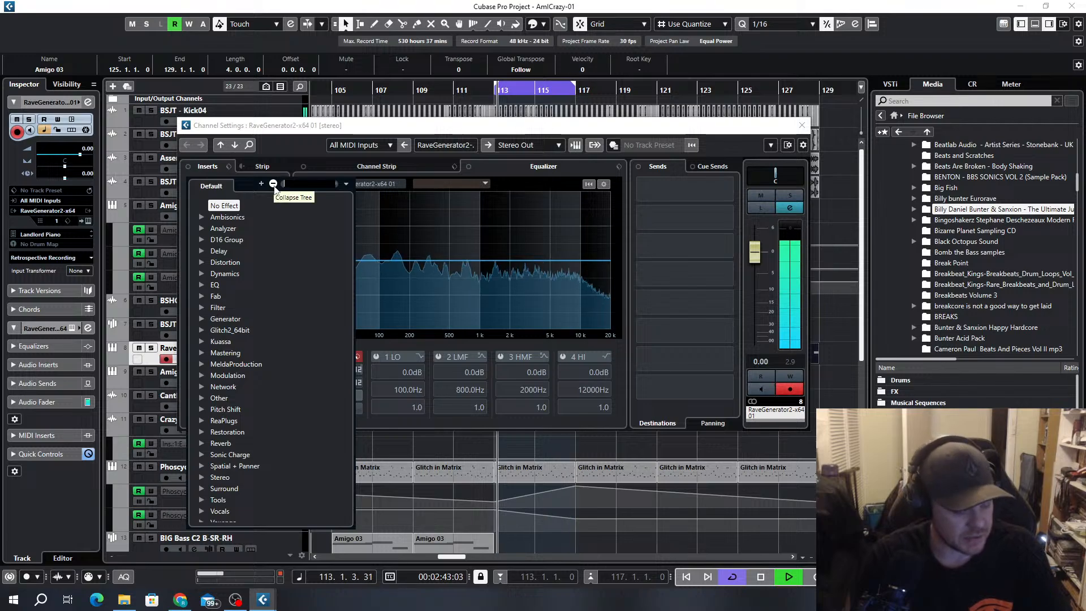
{"action": "type", "text": "valh"}
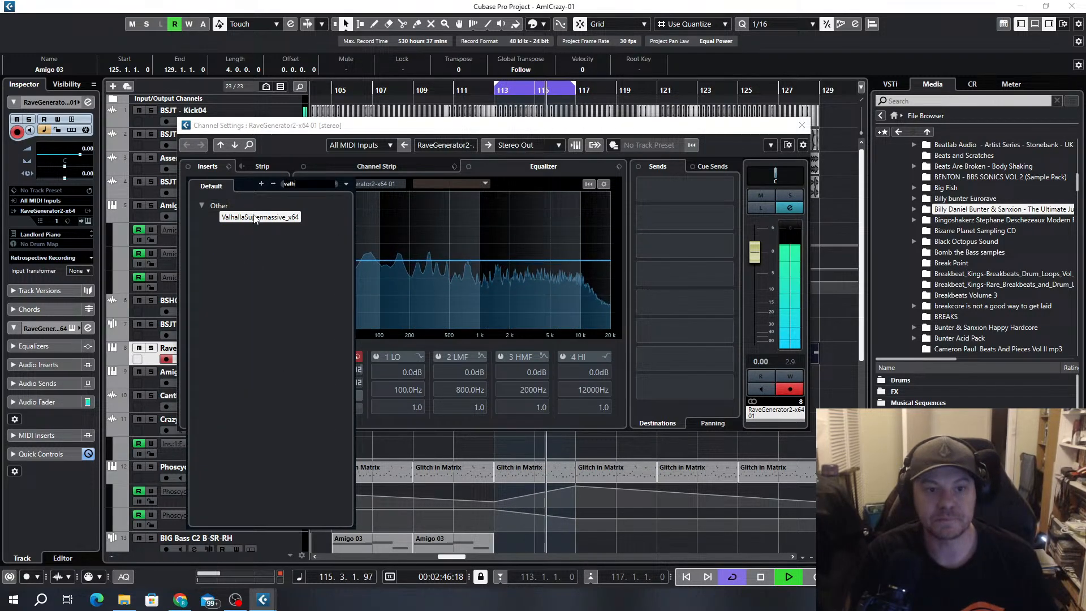
{"action": "left_click", "coordinate": [254, 215]}
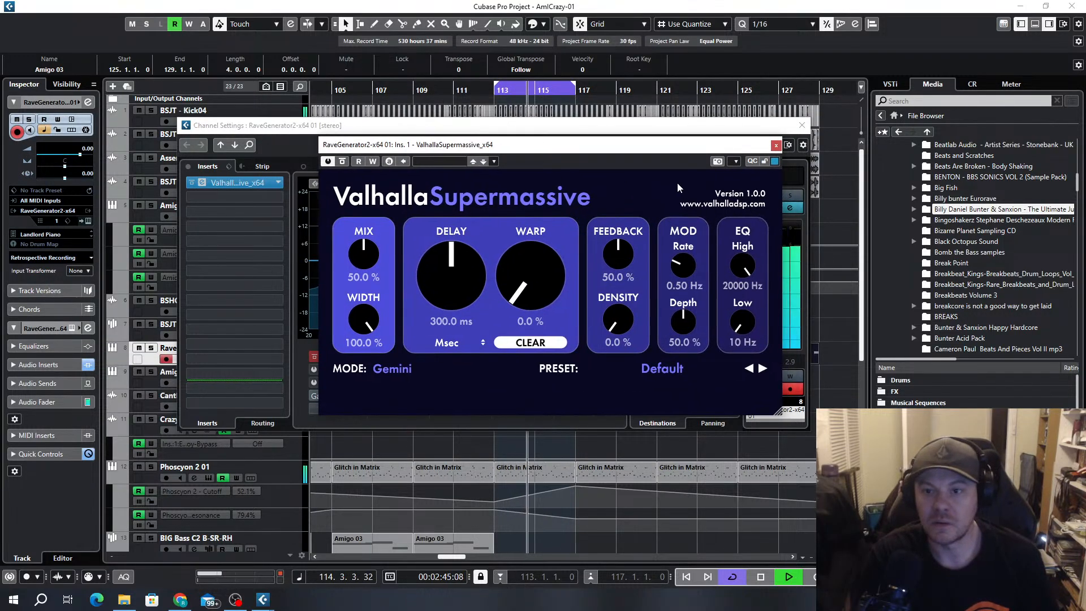
{"action": "left_click", "coordinate": [702, 369]}
{"action": "mouse_move", "coordinate": [650, 469]}
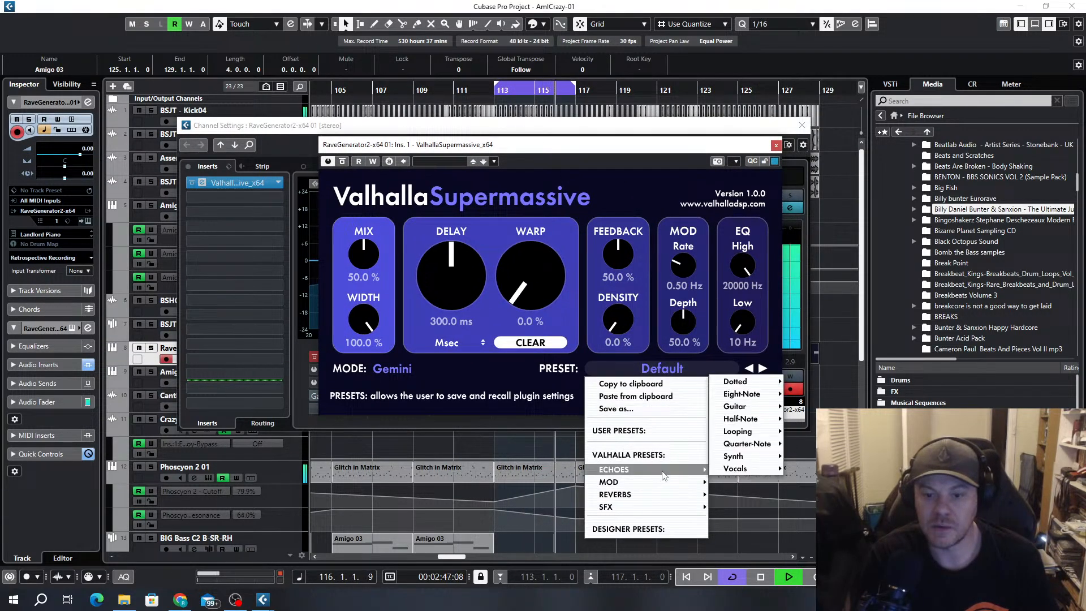
{"action": "left_click", "coordinate": [808, 430]}
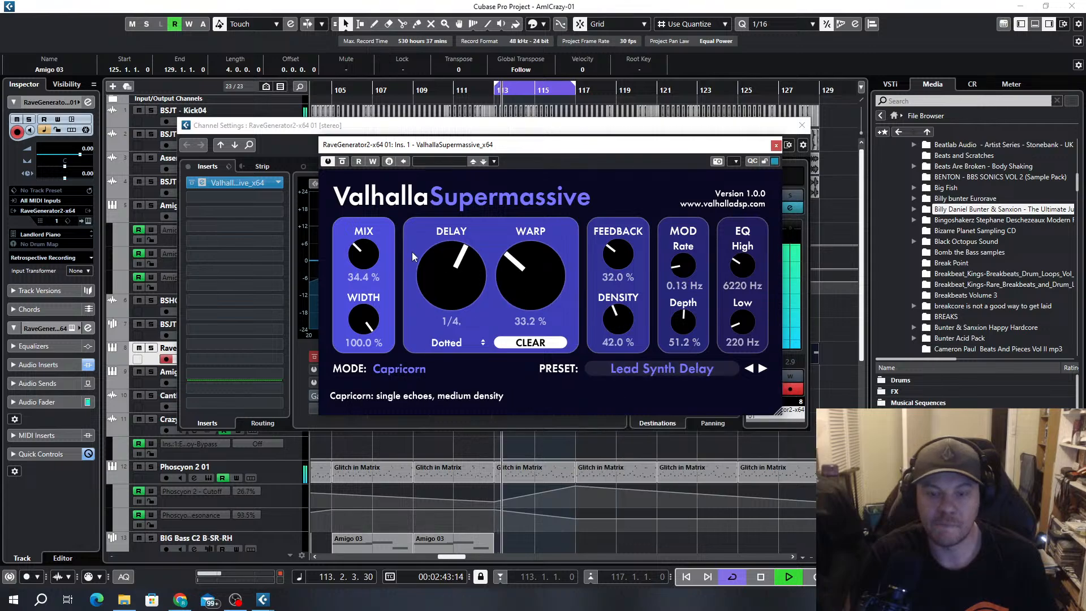
Set the ValhallaSupermassive delay to 1/16 dotted, warp to 31.2% and mix to 35.6%, and close the channel settings
{"action": "left_click_drag", "start_coordinate": [441, 284], "coordinate": [440, 291]}
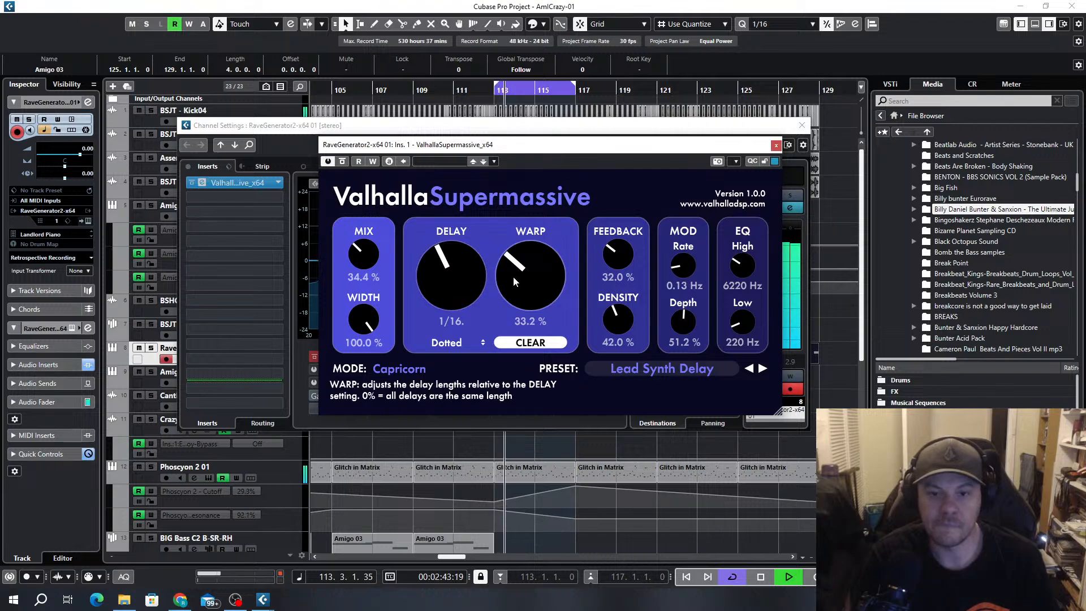
{"action": "left_click_drag", "start_coordinate": [514, 278], "coordinate": [513, 280]}
{"action": "left_click_drag", "start_coordinate": [365, 250], "coordinate": [365, 247]}
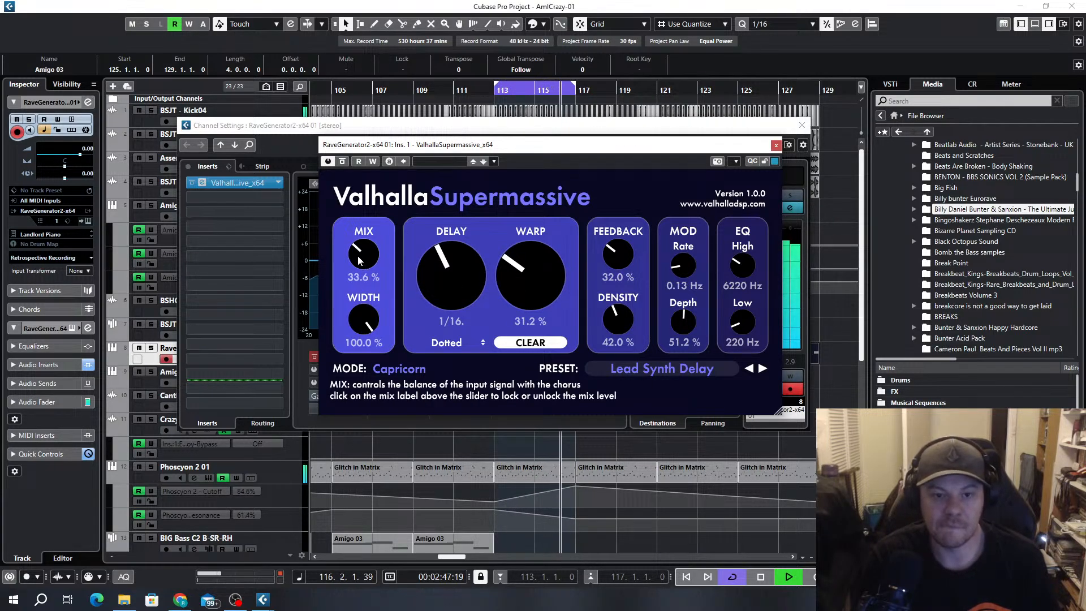
{"action": "left_click", "coordinate": [777, 145]}
{"action": "left_click", "coordinate": [802, 125]}
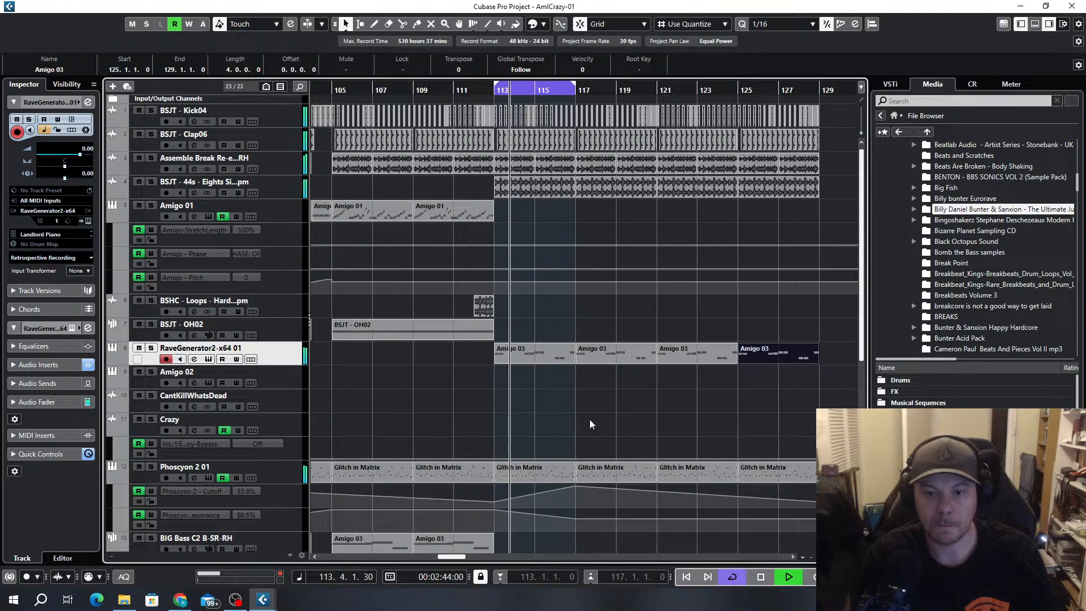
Try Lifeline Expanse as the second insert on the RaveGenerator2-x64 01 track
{"action": "scroll", "coordinate": [568, 280], "scroll_direction": "down", "scroll_amount": 4}
{"action": "scroll", "coordinate": [569, 306], "scroll_direction": "up", "scroll_amount": 4}
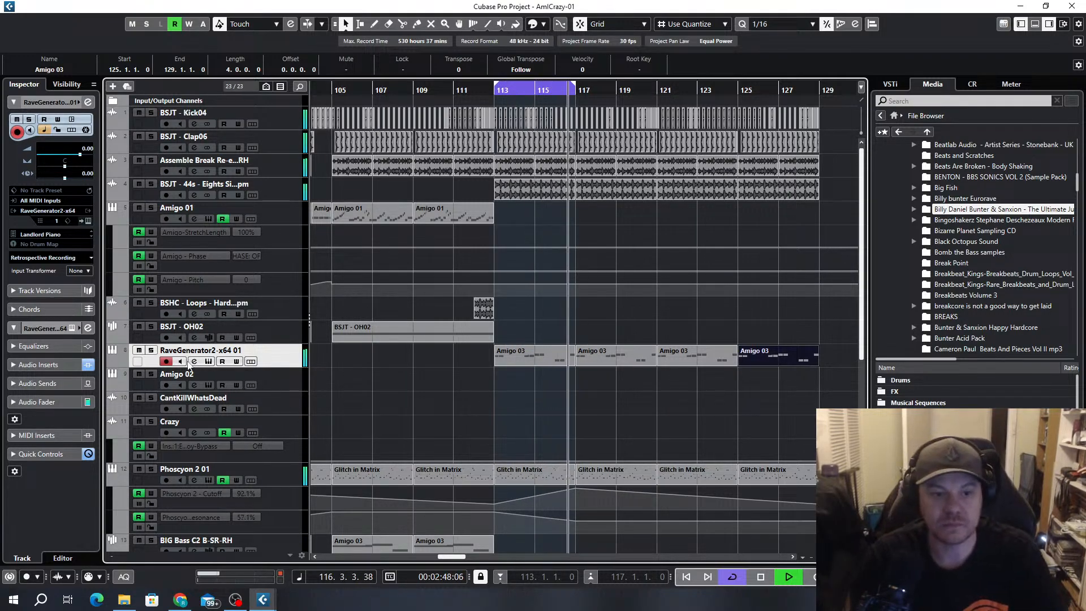
{"action": "left_click", "coordinate": [194, 361]}
{"action": "left_click", "coordinate": [257, 212]}
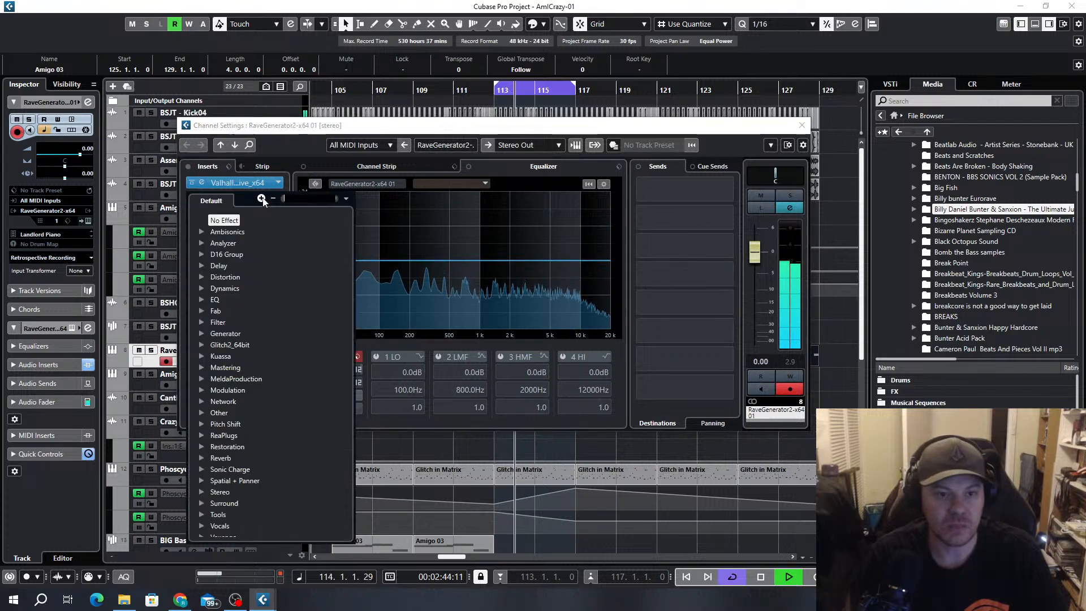
{"action": "left_click", "coordinate": [261, 198]}
{"action": "type", "text": "life"}
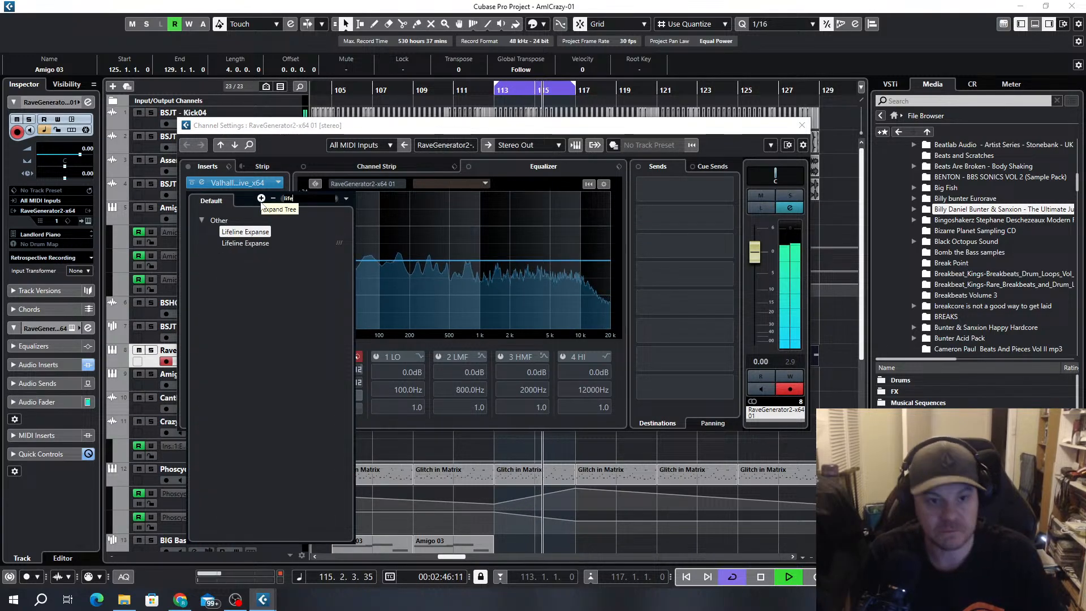
{"action": "left_click", "coordinate": [255, 241]}
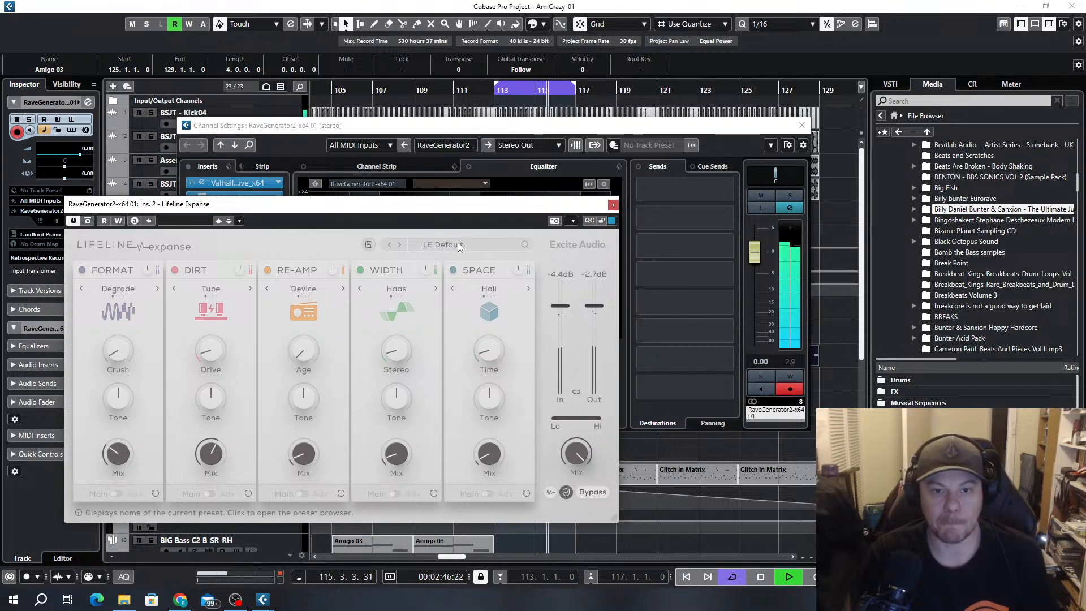
Try the LE Aged Vocal preset in Lifeline Expanse with the overall mix at 36%
{"action": "left_click", "coordinate": [458, 245]}
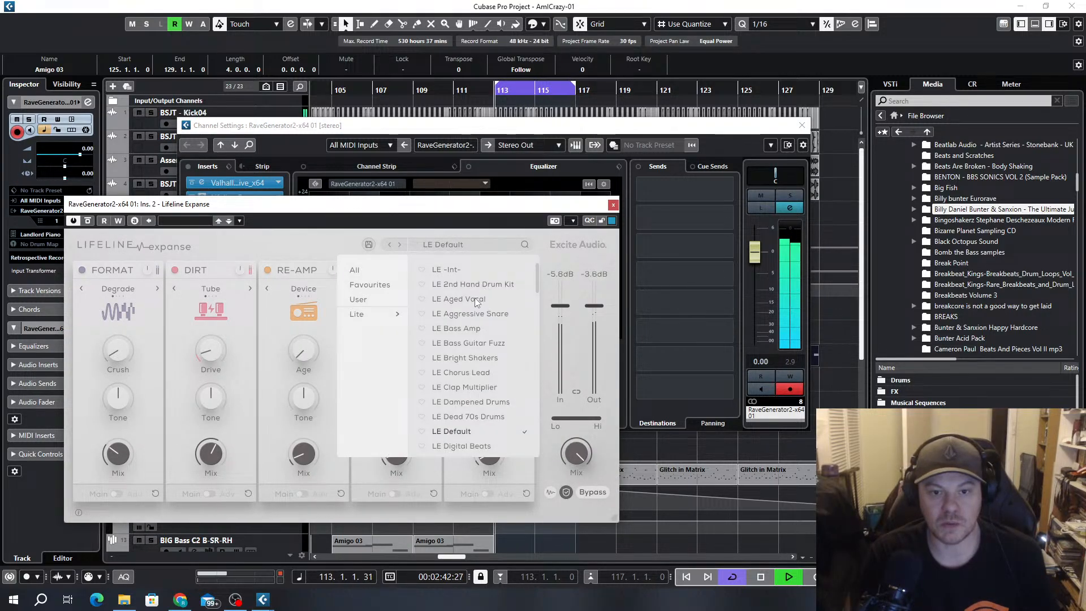
{"action": "left_click", "coordinate": [475, 298]}
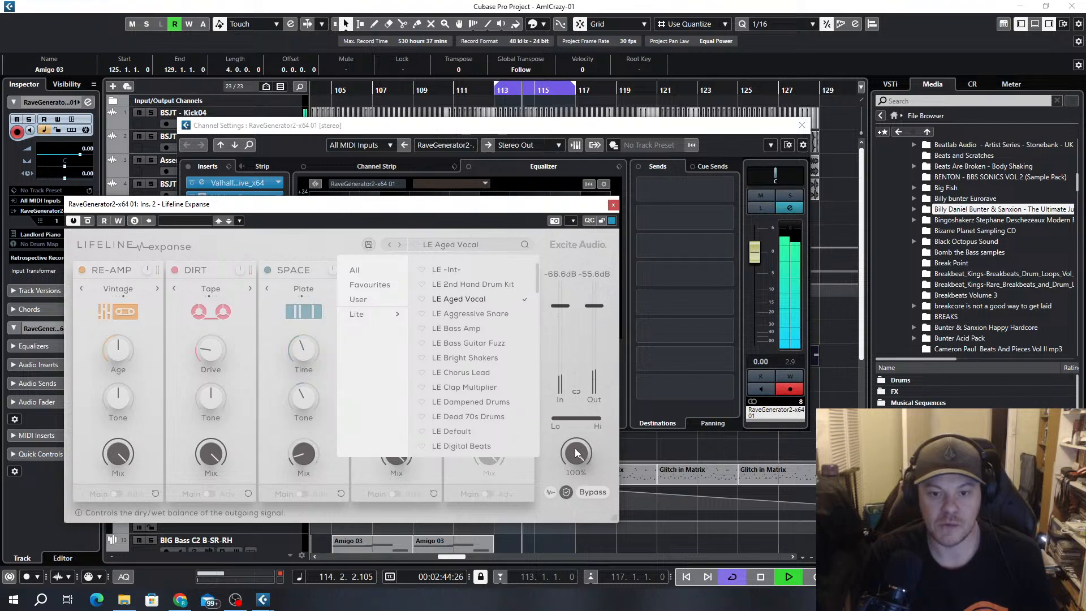
{"action": "left_click_drag", "start_coordinate": [575, 450], "coordinate": [580, 542]}
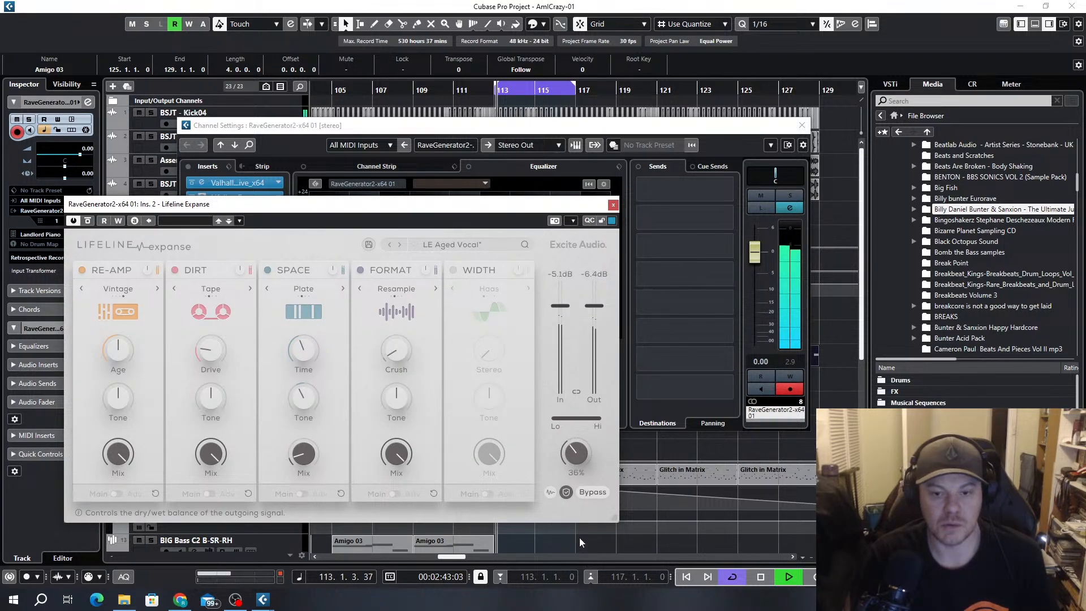
Audition further Lifeline Expanse presets, load LE Stereo Synths and lower its overall mix
{"action": "left_click", "coordinate": [402, 247]}
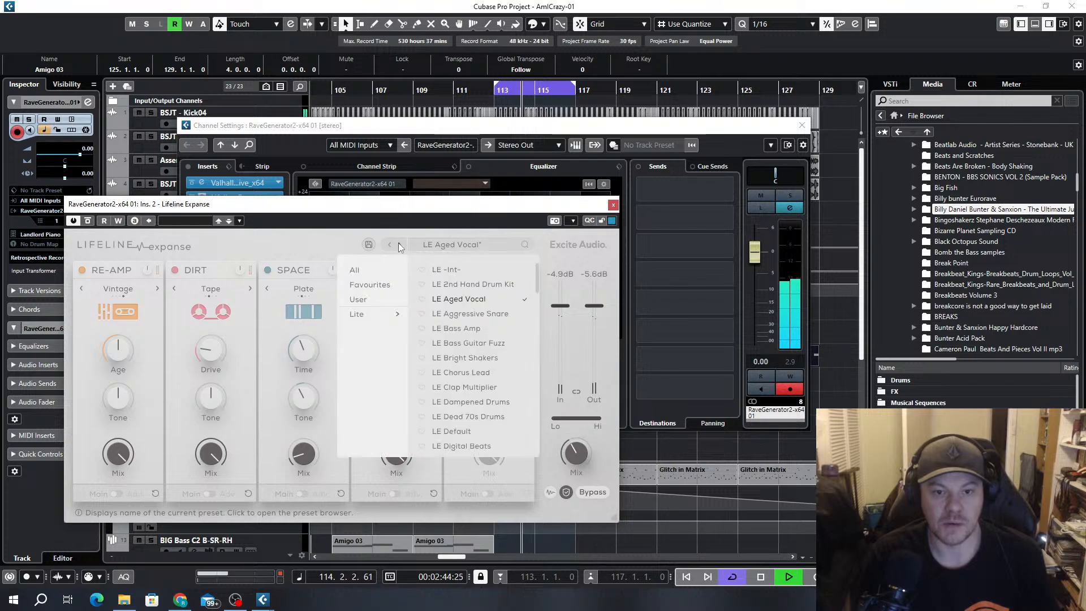
{"action": "left_click", "coordinate": [398, 243]}
{"action": "left_click", "coordinate": [398, 242]}
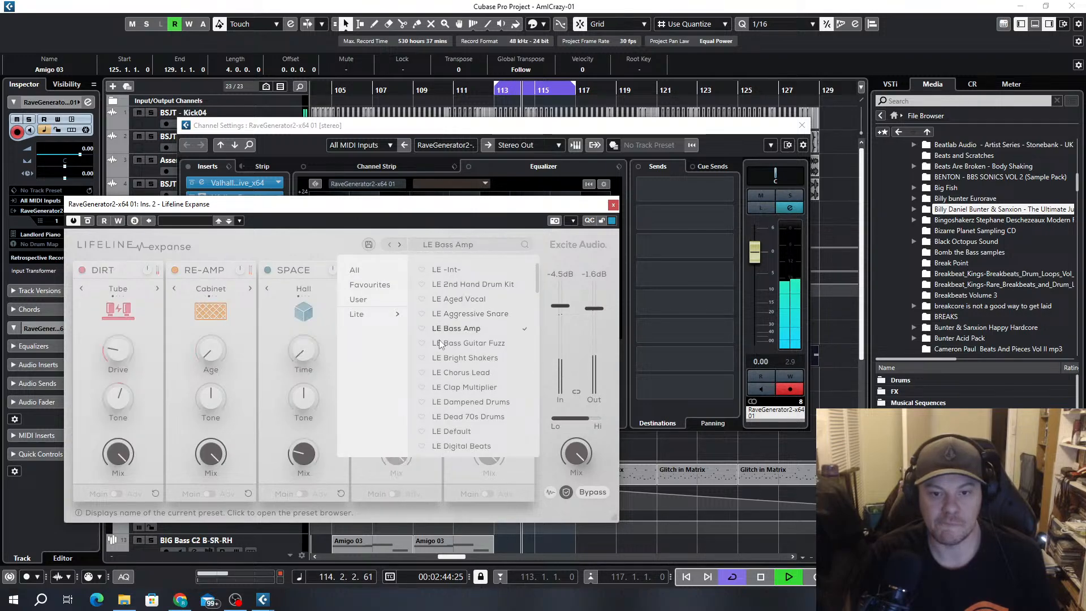
{"action": "left_click", "coordinate": [478, 358]}
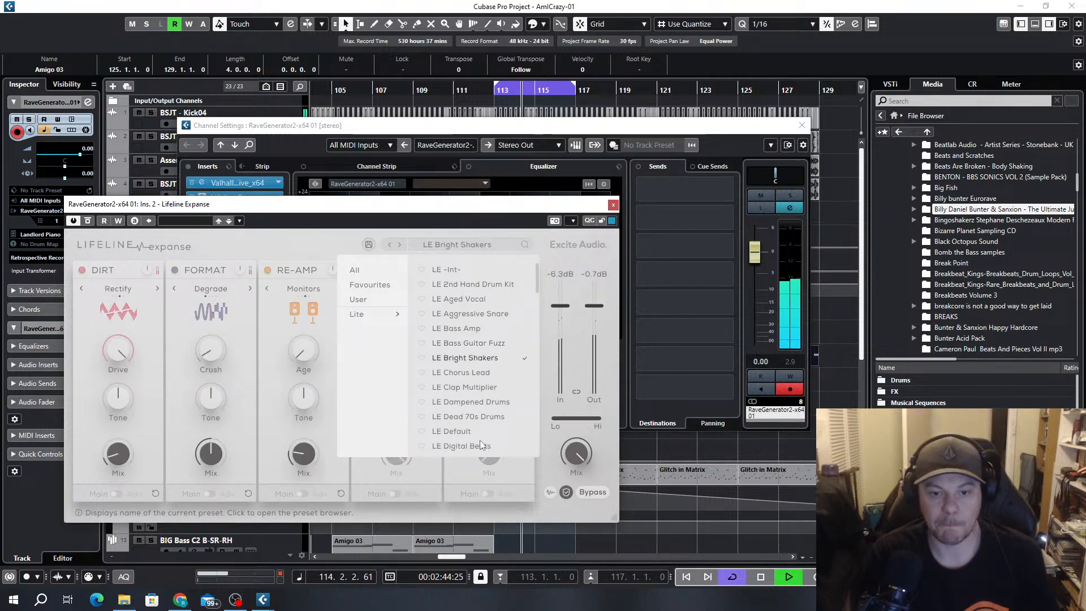
{"action": "left_click", "coordinate": [480, 372]}
{"action": "scroll", "coordinate": [498, 366], "scroll_direction": "down", "scroll_amount": 8}
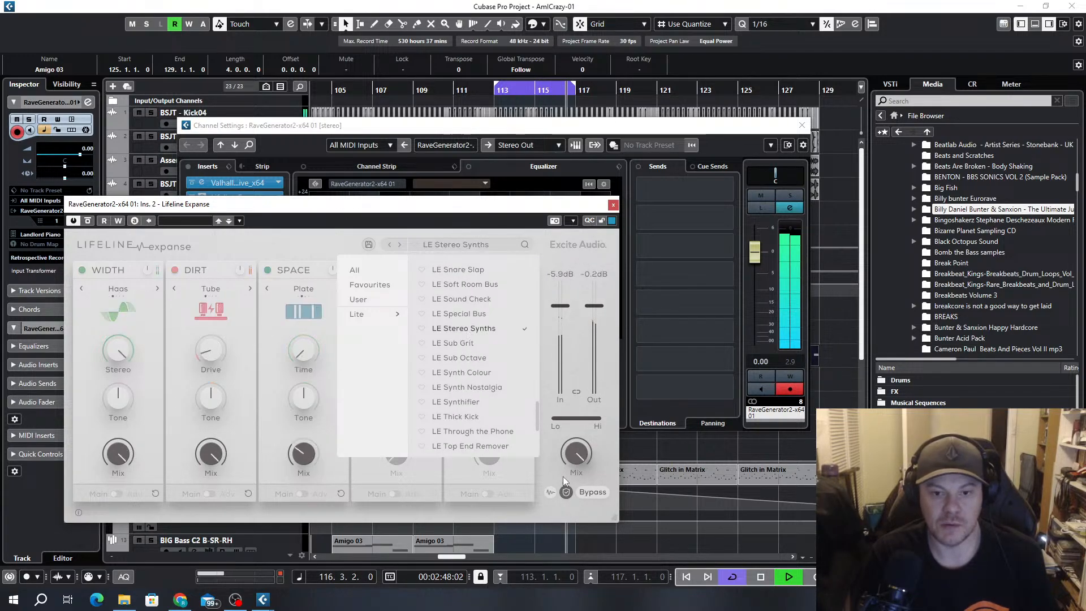
{"action": "left_click", "coordinate": [572, 451]}
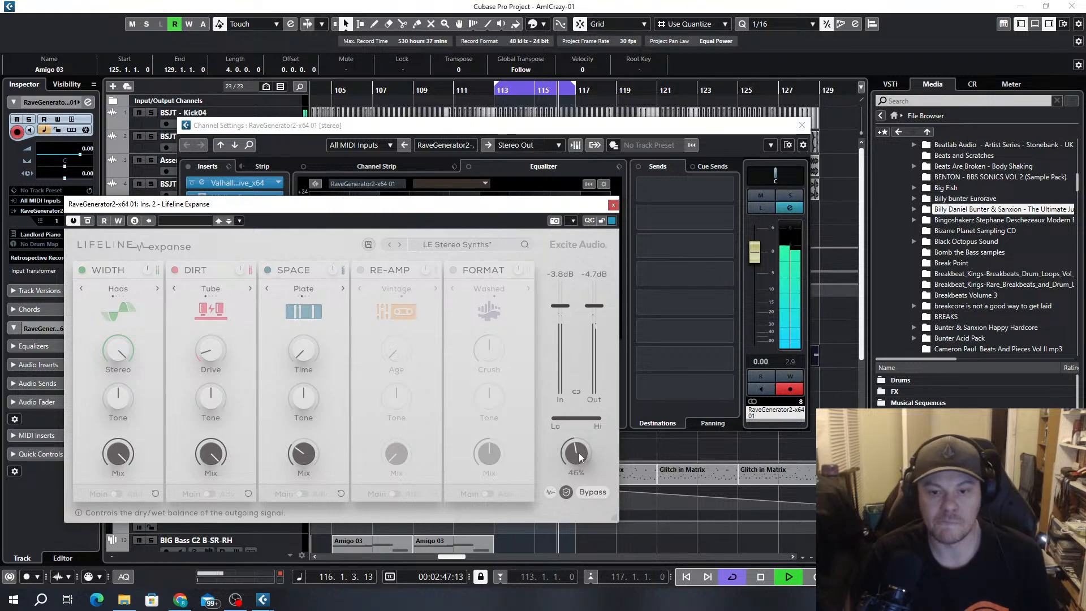
{"action": "left_click_drag", "start_coordinate": [579, 453], "coordinate": [581, 459]}
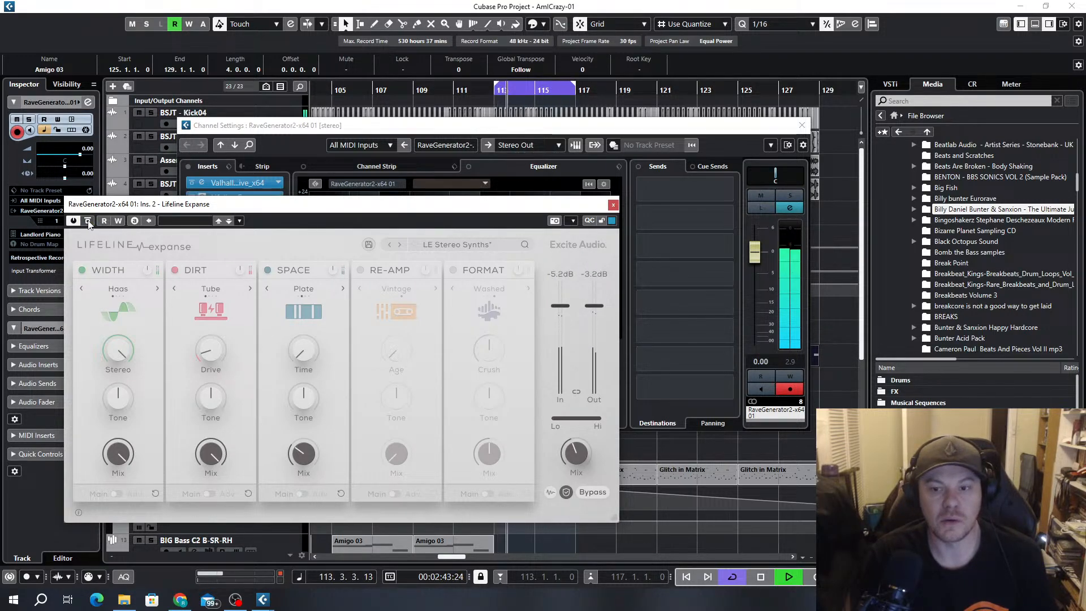
{"action": "left_click", "coordinate": [614, 204]}
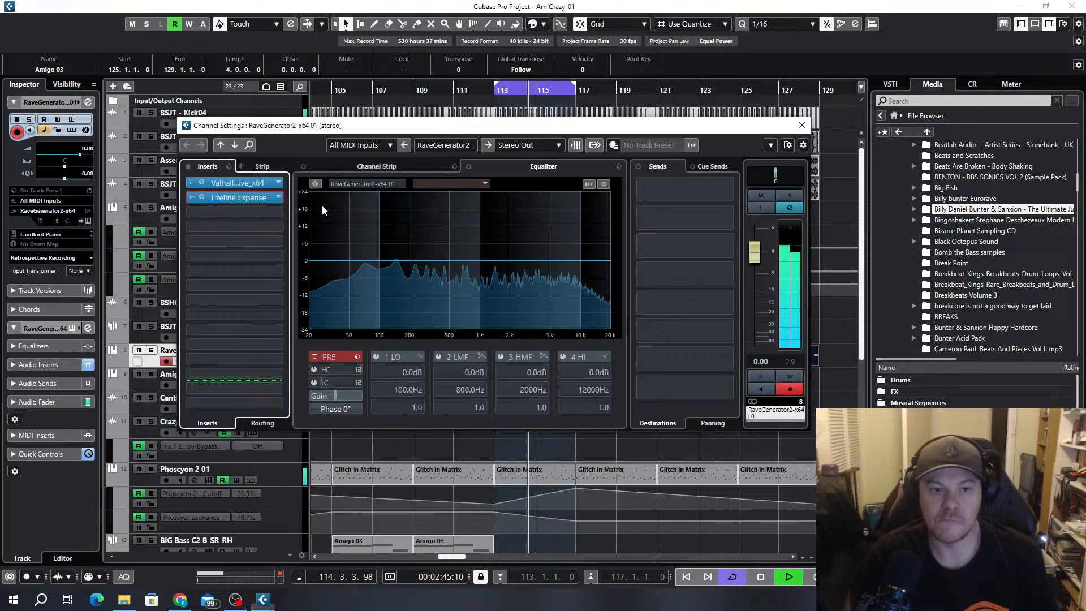
Remove Lifeline Expanse from the RaveGenerator track's second insert slot and close the channel settings
{"action": "left_click", "coordinate": [279, 197]}
{"action": "scroll", "coordinate": [269, 278], "scroll_direction": "up", "scroll_amount": 12}
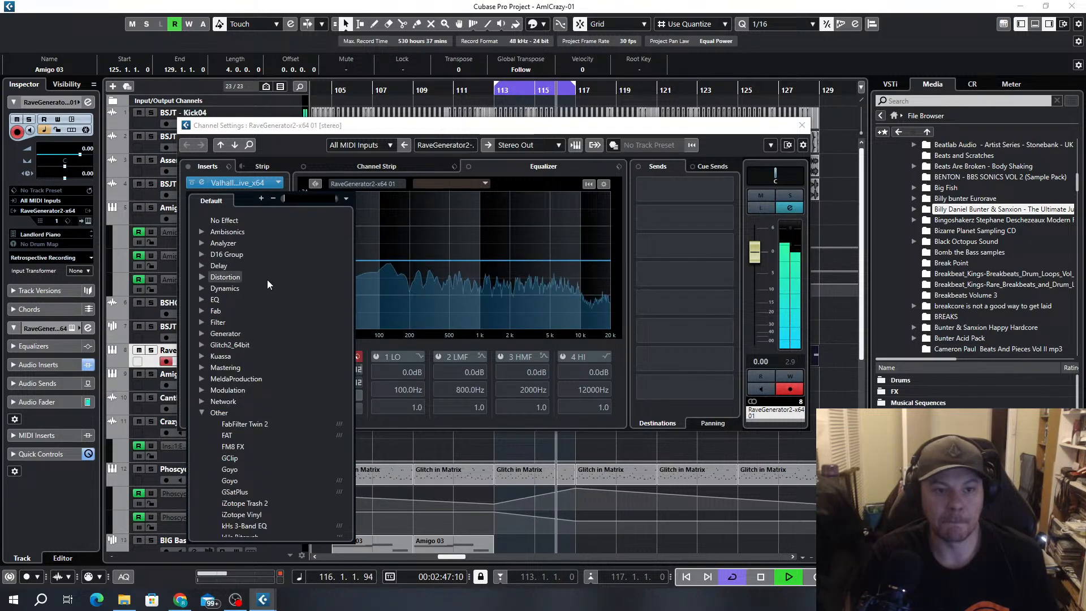
{"action": "left_click", "coordinate": [218, 220]}
{"action": "left_click", "coordinate": [801, 125]}
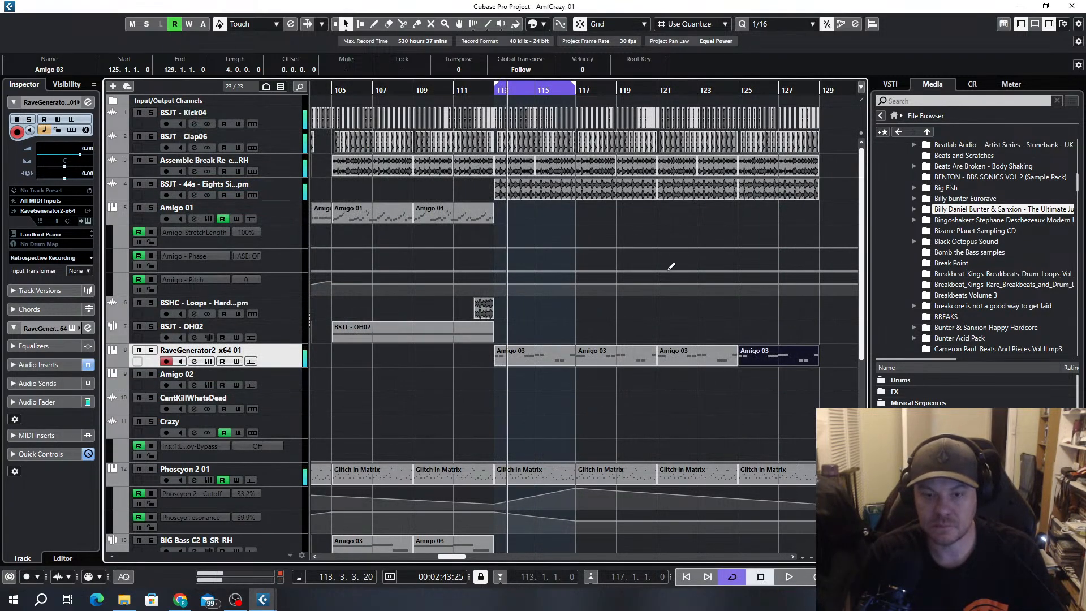
Stop playback and look over the parts on the lower tracks around bar 113
{"action": "key", "text": "space"}
{"action": "scroll", "coordinate": [551, 276], "scroll_direction": "down", "scroll_amount": 5}
{"action": "scroll", "coordinate": [560, 276], "scroll_direction": "down", "scroll_amount": 6}
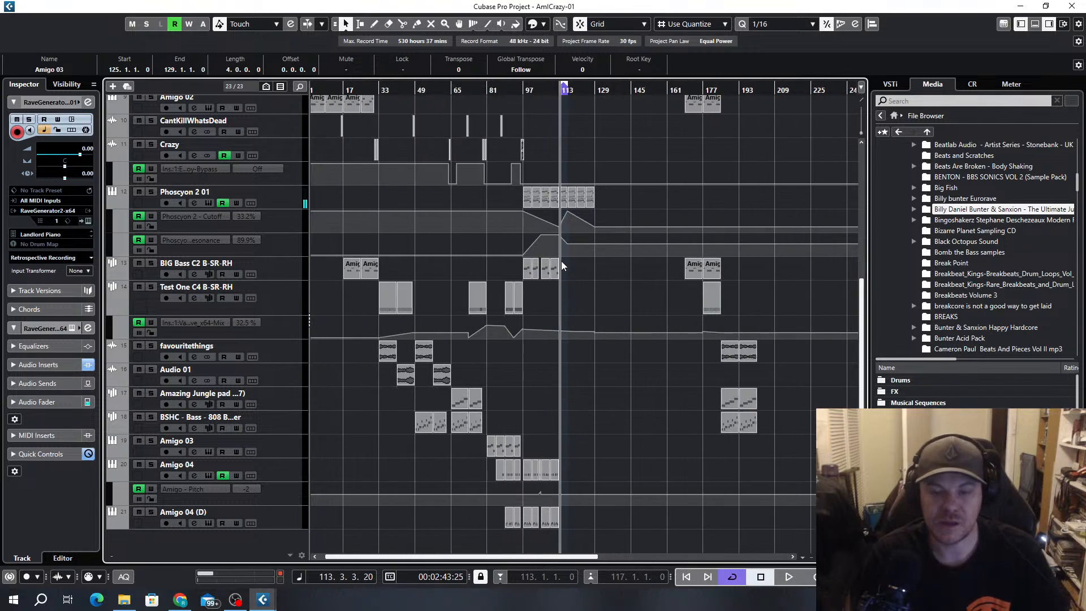
{"action": "scroll", "coordinate": [556, 418], "scroll_direction": "up", "scroll_amount": 5}
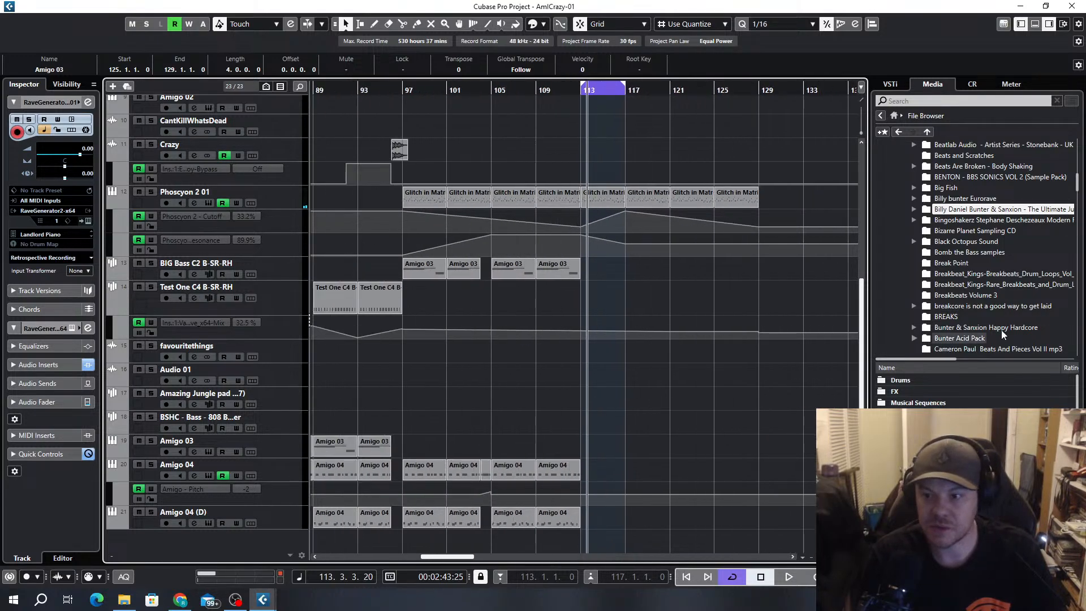
Open the Think folder inside Classic Break Pack in the sample browser and audition the lyncollins_think break samples
{"action": "scroll", "coordinate": [1006, 283], "scroll_direction": "down", "scroll_amount": 7}
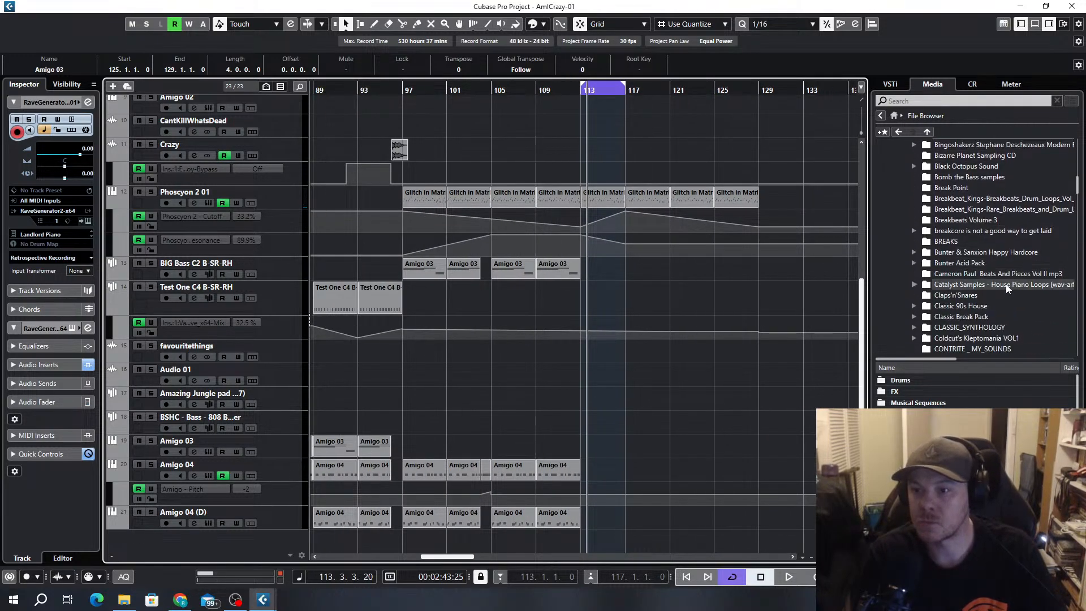
{"action": "scroll", "coordinate": [1007, 284], "scroll_direction": "up", "scroll_amount": 2}
{"action": "left_click", "coordinate": [978, 230]}
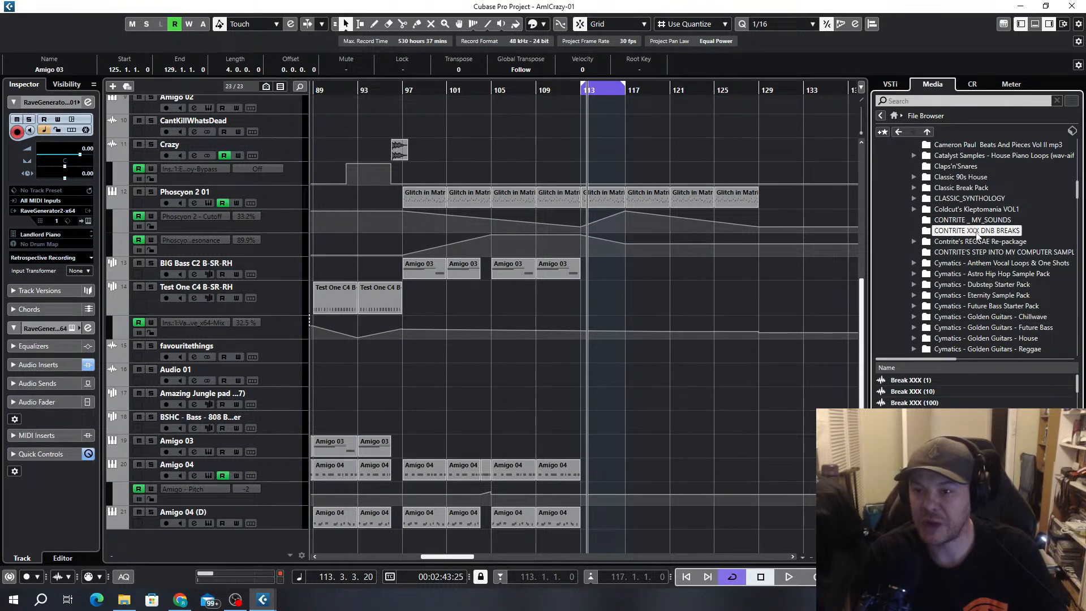
{"action": "left_click", "coordinate": [966, 189]}
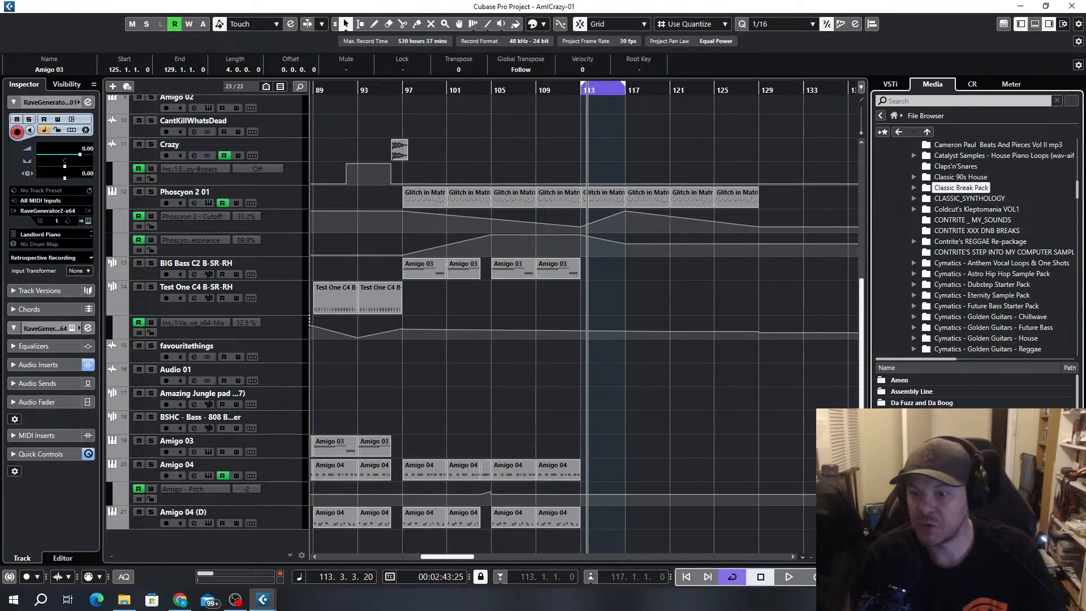
{"action": "scroll", "coordinate": [962, 391], "scroll_direction": "down", "scroll_amount": 3}
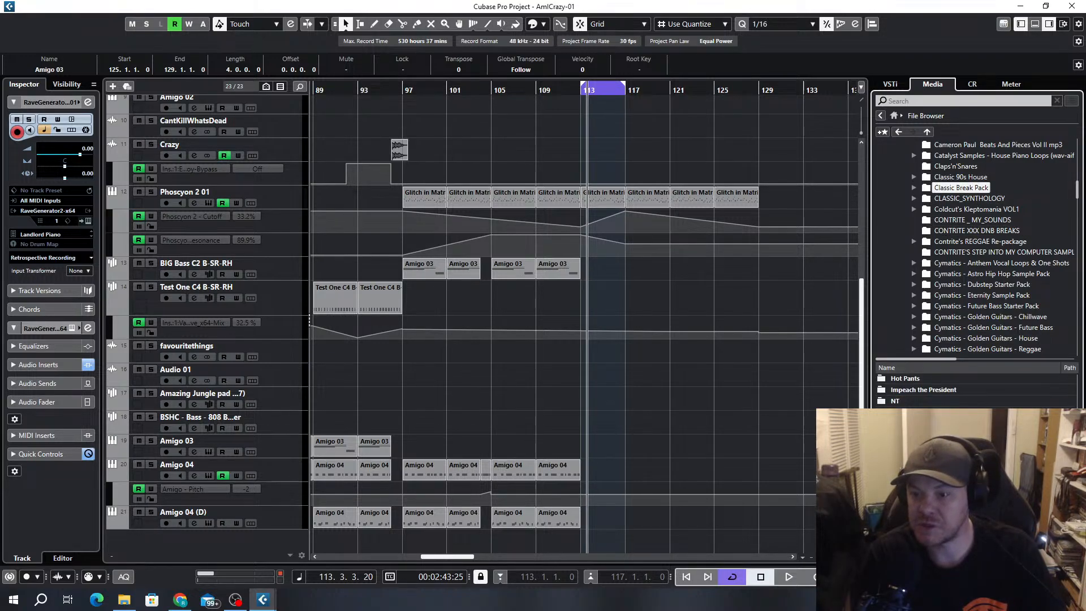
{"action": "double_click", "coordinate": [956, 469]}
{"action": "left_click", "coordinate": [928, 401]}
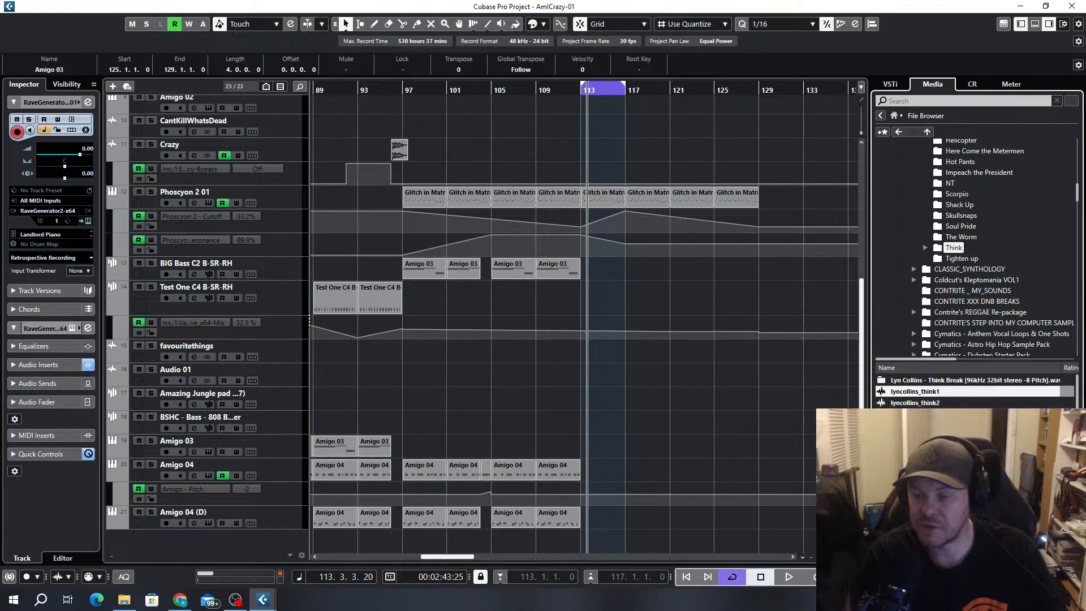
{"action": "left_click", "coordinate": [928, 414]}
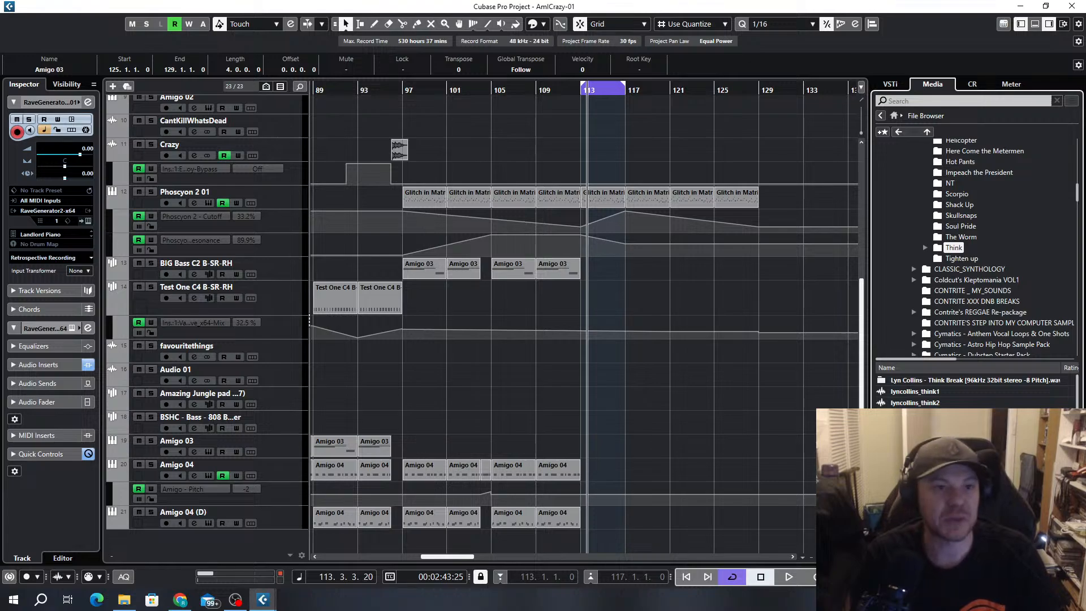
Add one Amigo instrument track routed to Stereo Out and load the lyncollins_think2 break sample into its sampler
{"action": "left_click", "coordinate": [113, 86]}
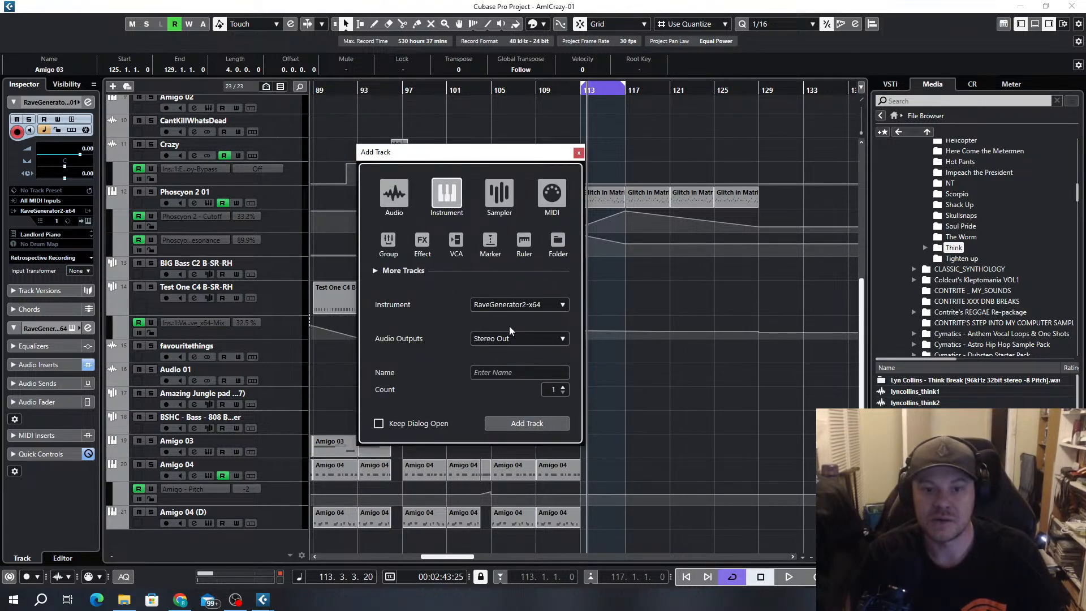
{"action": "left_click", "coordinate": [507, 306]}
{"action": "type", "text": "amig"}
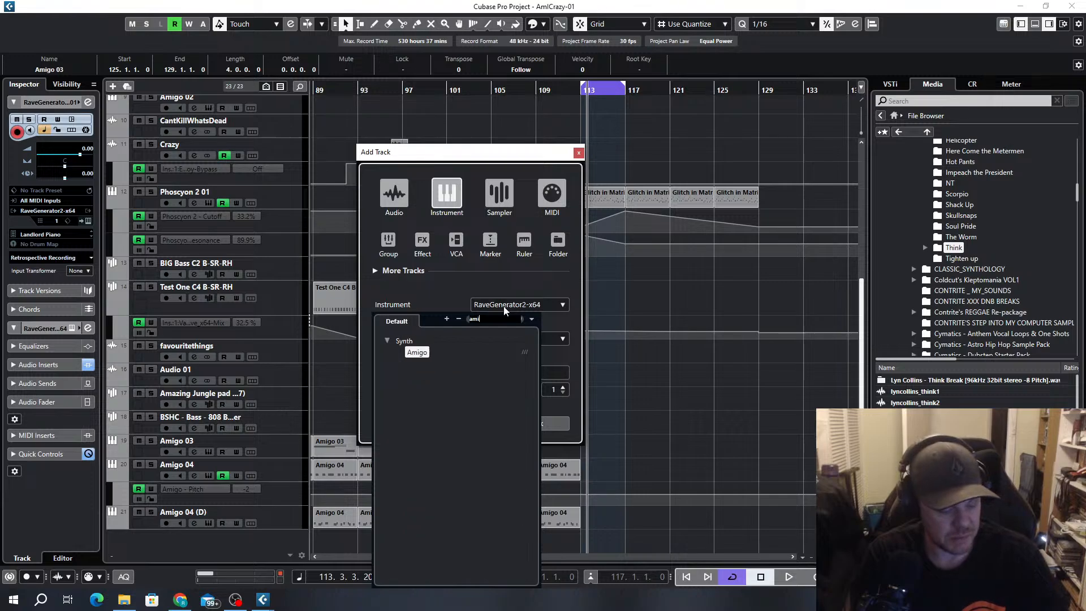
{"action": "left_click", "coordinate": [413, 354]}
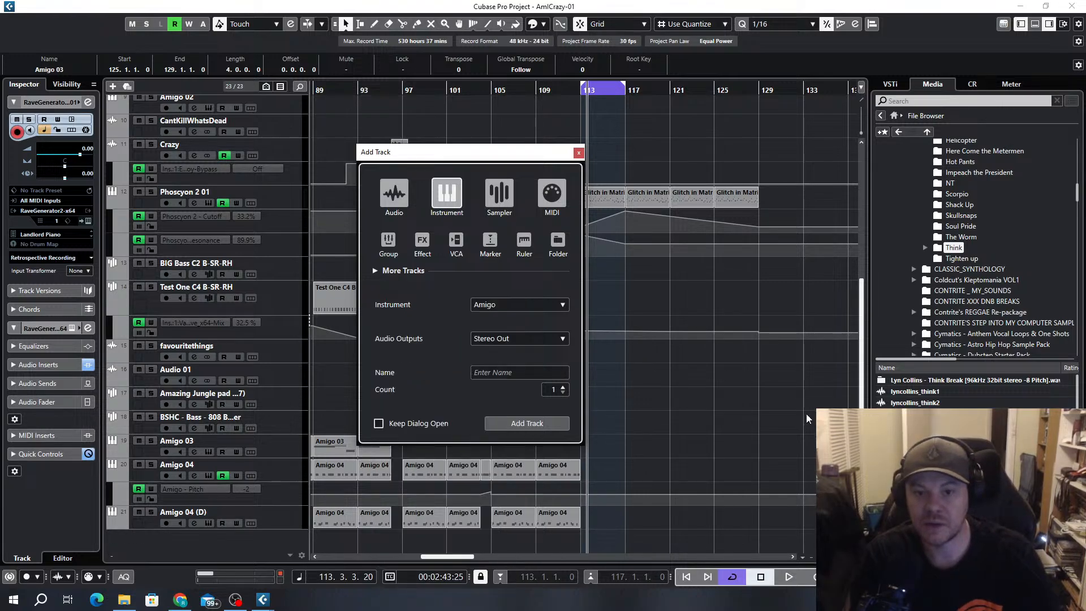
{"action": "left_click", "coordinate": [532, 423]}
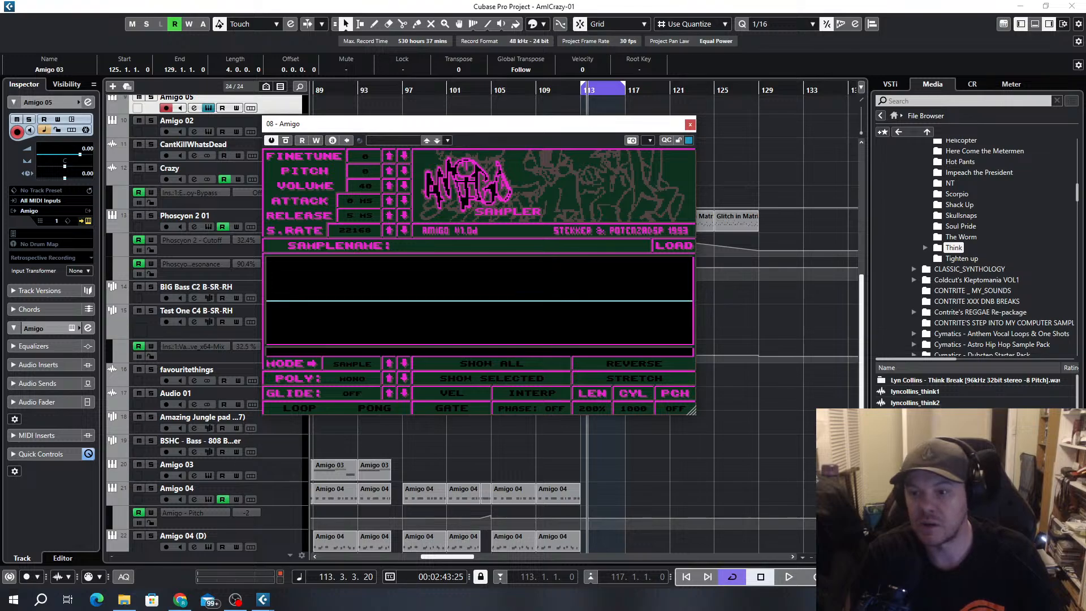
{"action": "left_click_drag", "start_coordinate": [915, 402], "coordinate": [431, 310]}
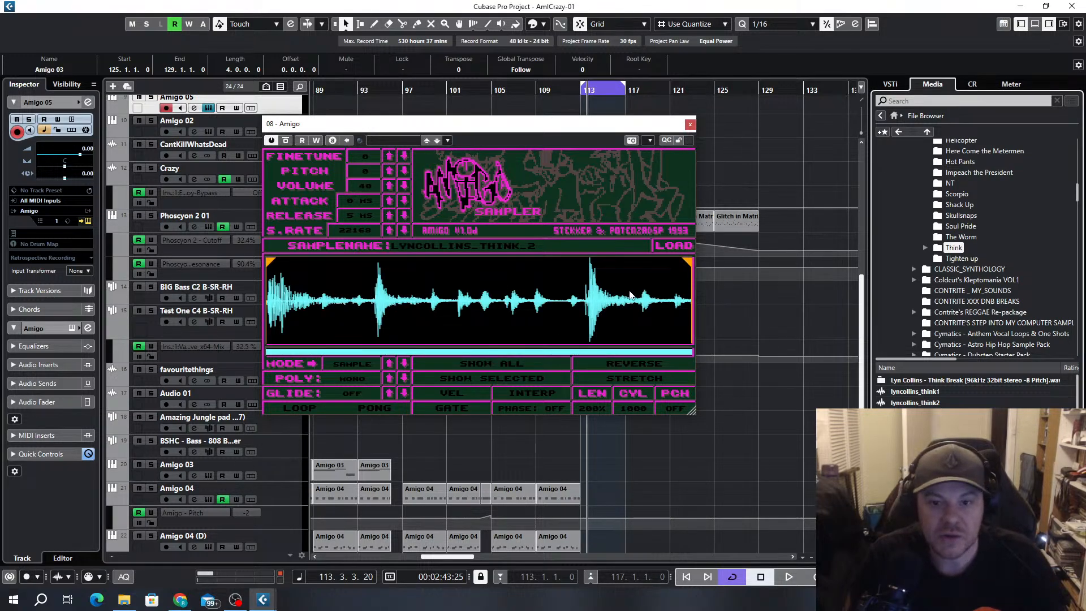
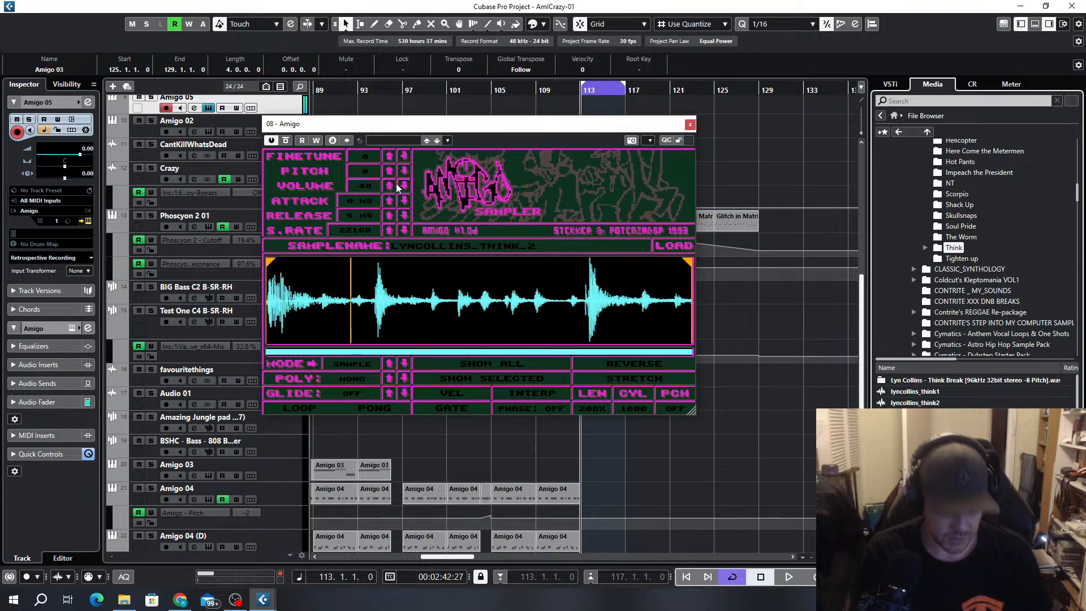
Raise the pitch of the Think break in the Amigo sampler to +6
{"action": "left_click", "coordinate": [389, 170]}
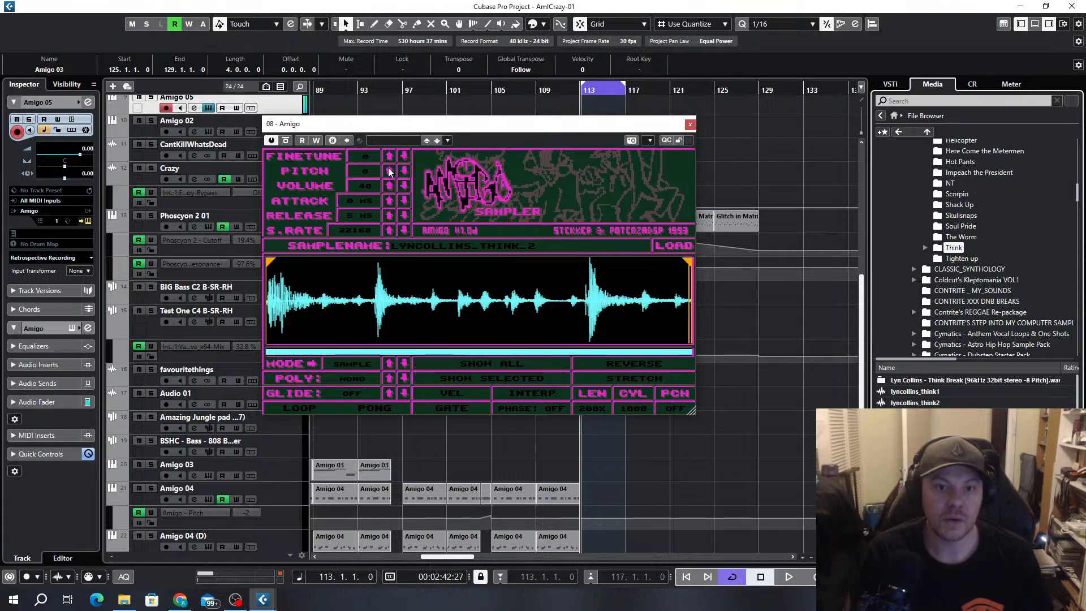
{"action": "left_click", "coordinate": [389, 169]}
{"action": "left_click", "coordinate": [389, 171]}
{"action": "left_click", "coordinate": [389, 171]}
{"action": "left_click", "coordinate": [389, 170]}
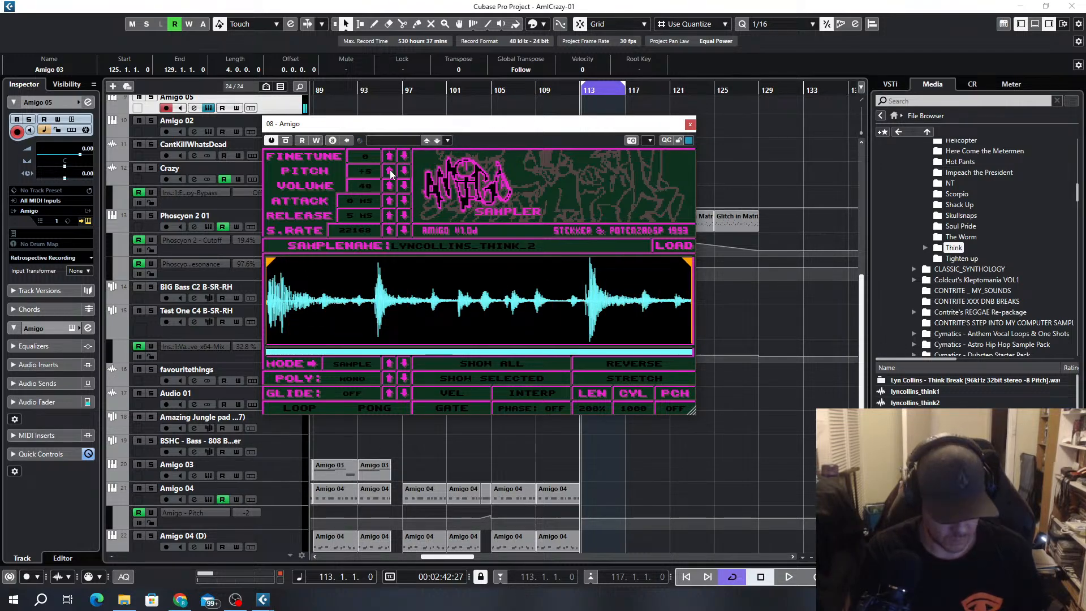
{"action": "left_click", "coordinate": [389, 170]}
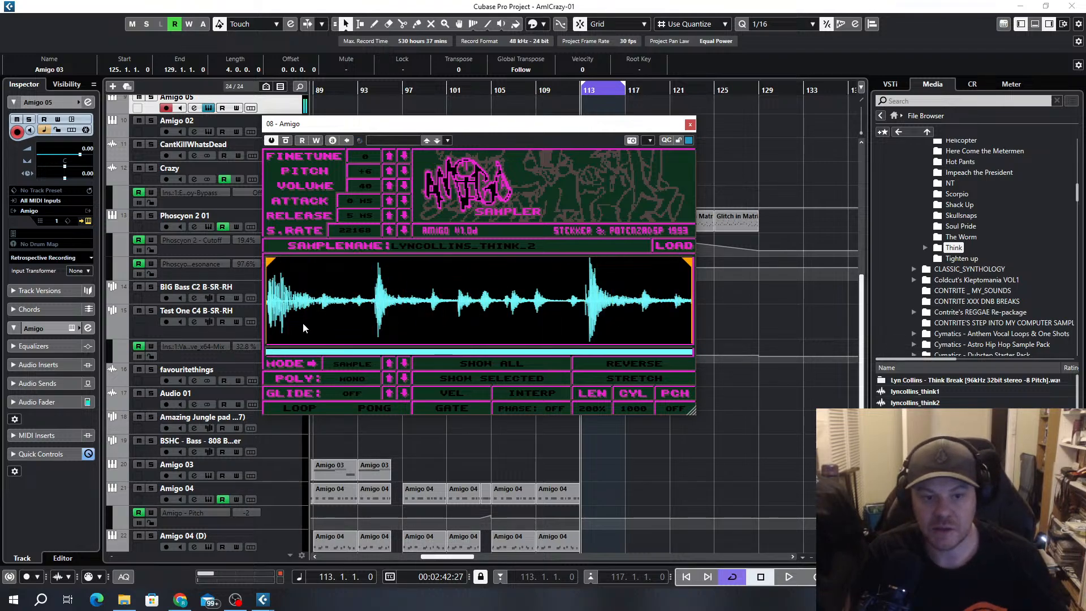
Switch the sampler to Slice mode and auto-slice the Think break with a threshold of 2
{"action": "left_click", "coordinate": [343, 365]}
{"action": "left_click", "coordinate": [356, 362]}
{"action": "left_click", "coordinate": [355, 363]}
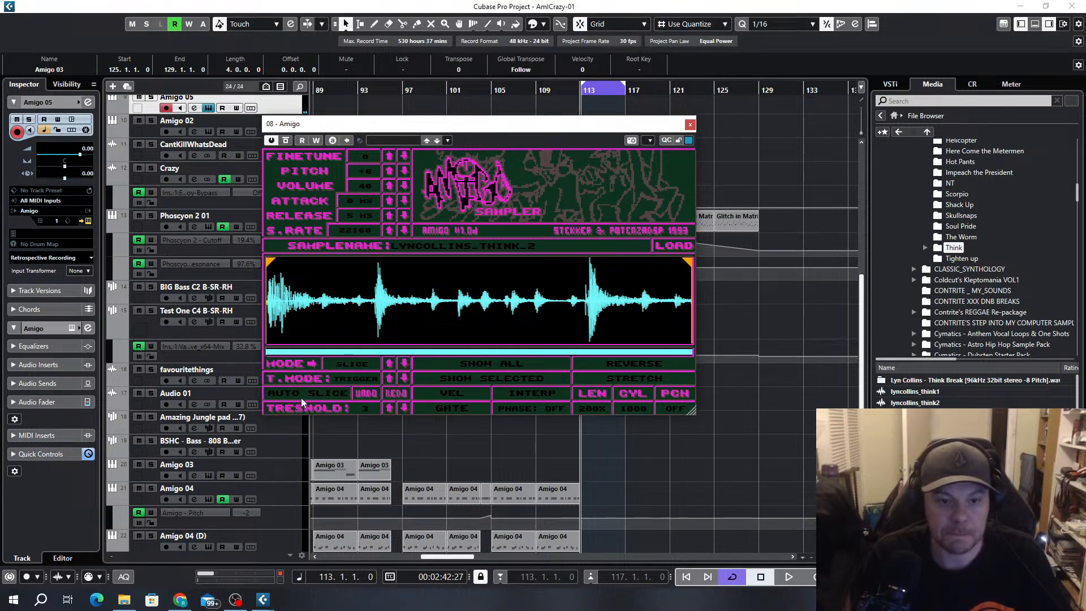
{"action": "left_click", "coordinate": [334, 399]}
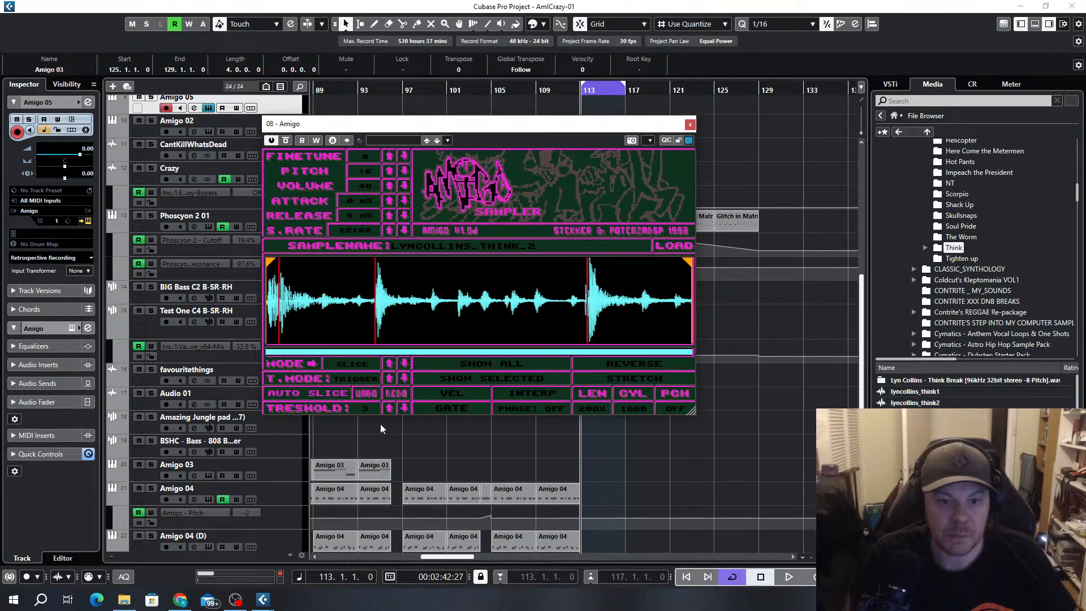
{"action": "left_click_drag", "start_coordinate": [381, 424], "coordinate": [382, 436]}
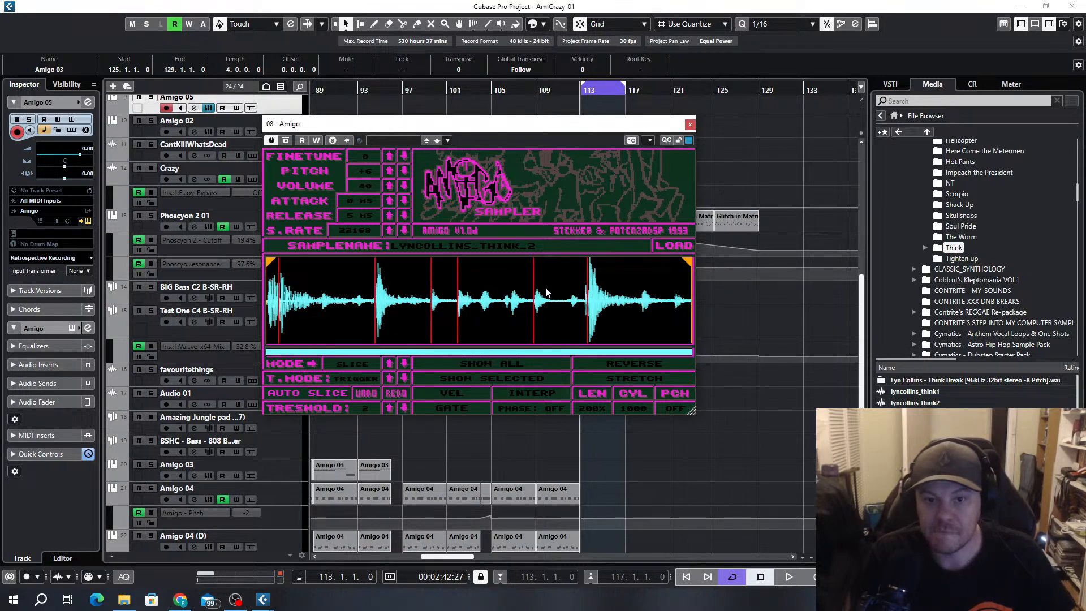
Add slice markers at the three unmarked hits of the break and remove the extra marker just after its start
{"action": "left_click", "coordinate": [642, 304]}
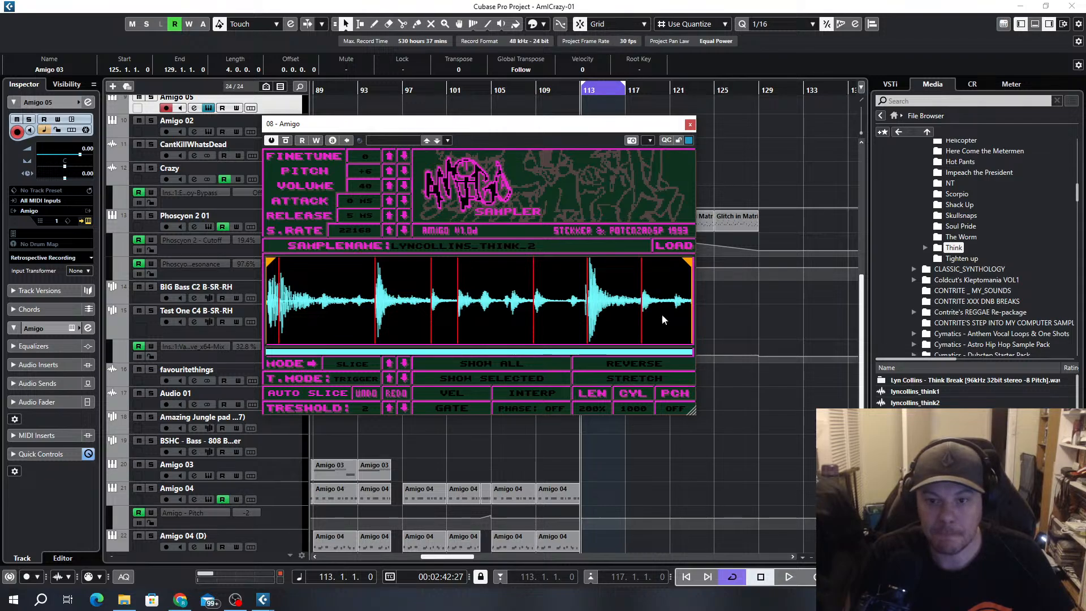
{"action": "left_click", "coordinate": [322, 304]}
{"action": "left_click_drag", "start_coordinate": [322, 304], "coordinate": [324, 305]}
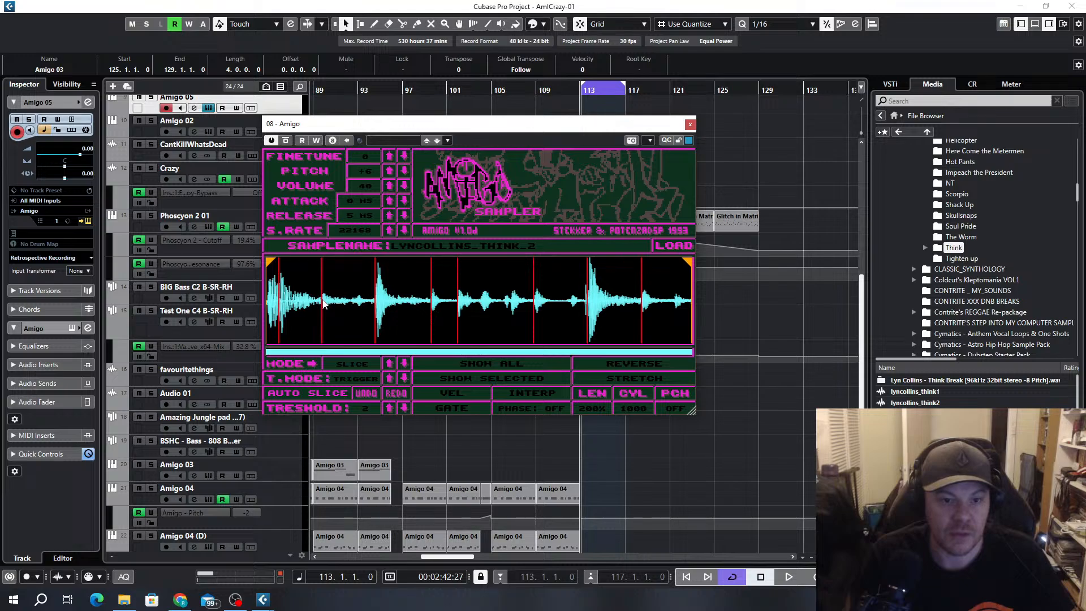
{"action": "double_click", "coordinate": [279, 298]}
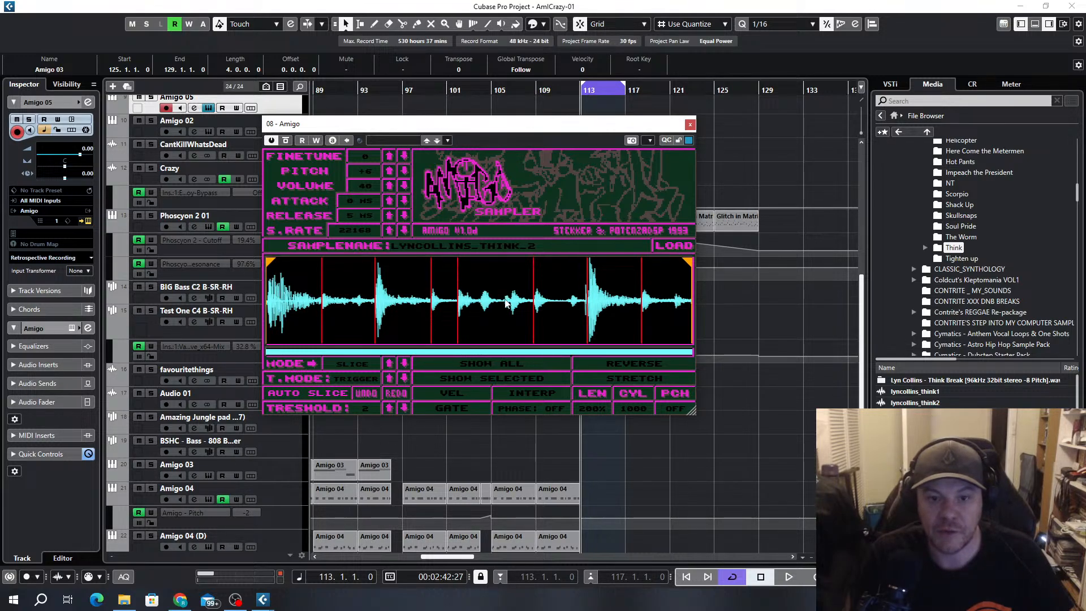
{"action": "left_click", "coordinate": [504, 304]}
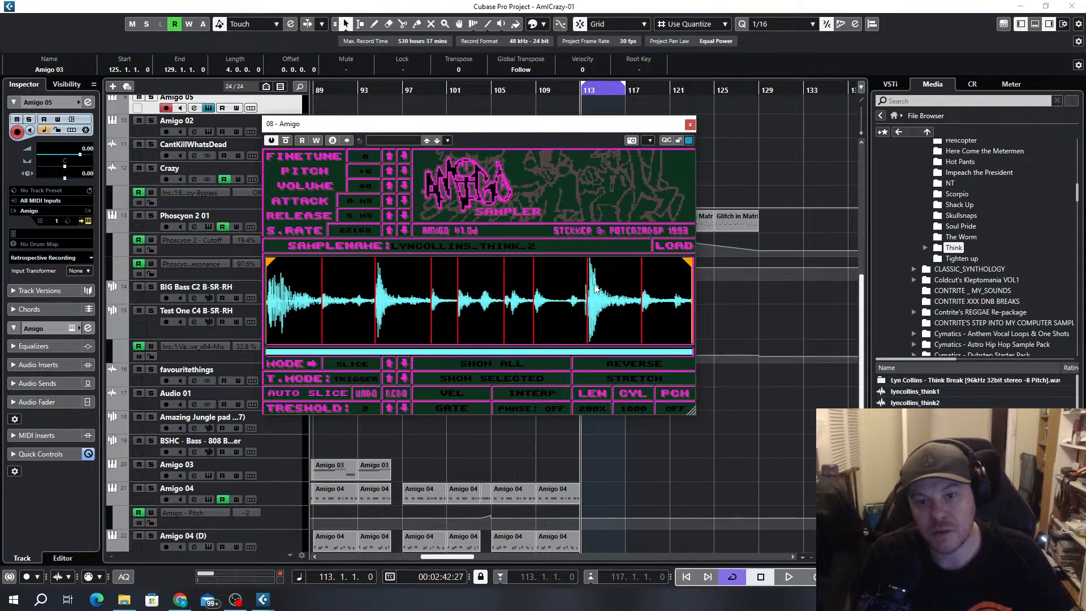
Move the slice marker before the second loud snare closer to the start of its transient
{"action": "scroll", "coordinate": [590, 302], "scroll_direction": "up", "scroll_amount": 5}
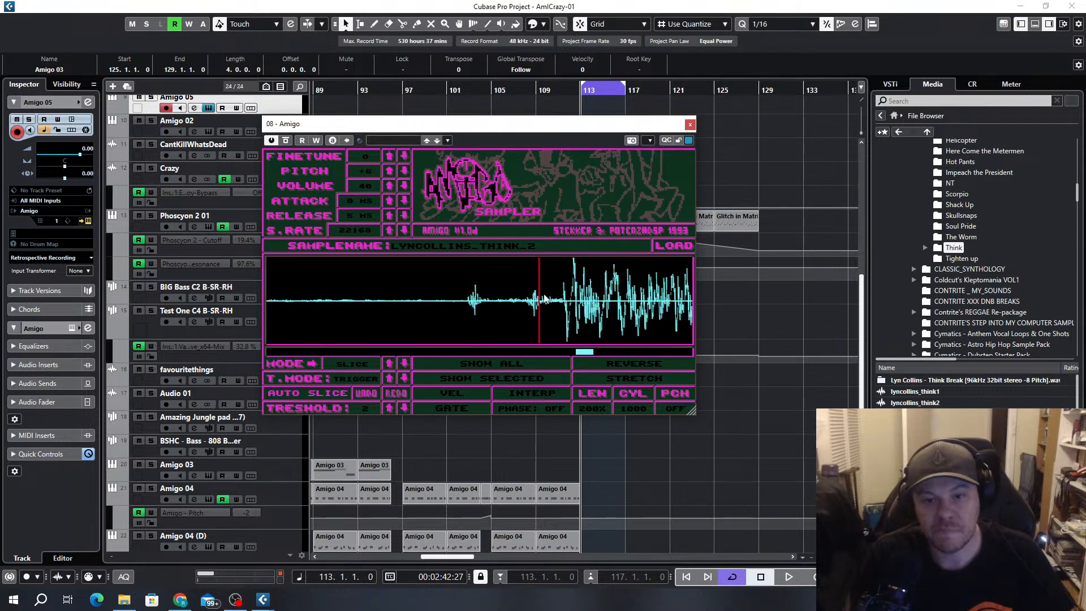
{"action": "left_click_drag", "start_coordinate": [540, 300], "coordinate": [563, 305]}
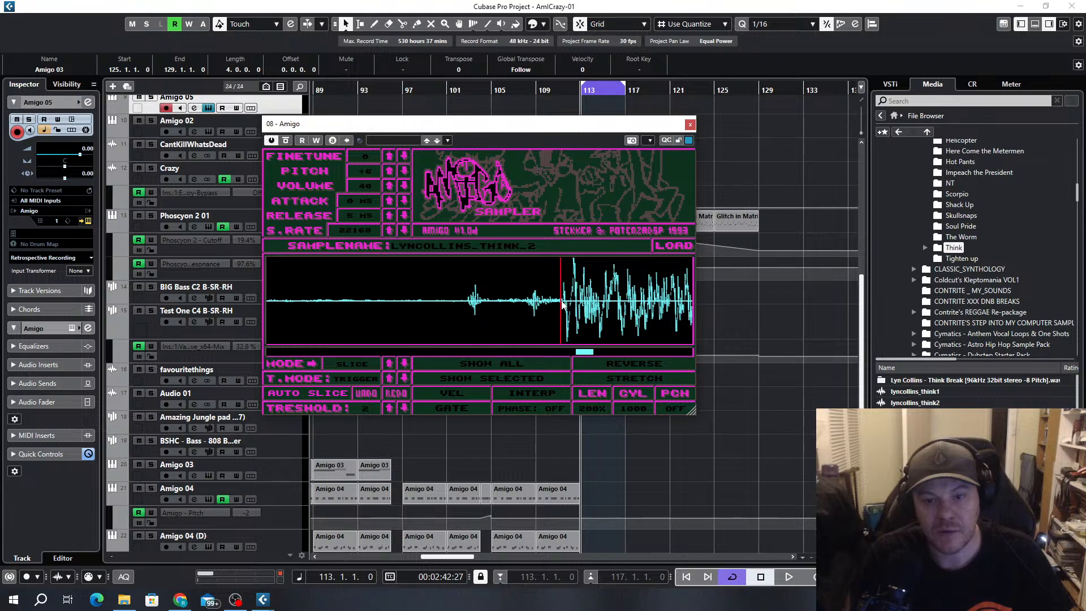
{"action": "scroll", "coordinate": [551, 319], "scroll_direction": "down", "scroll_amount": 5}
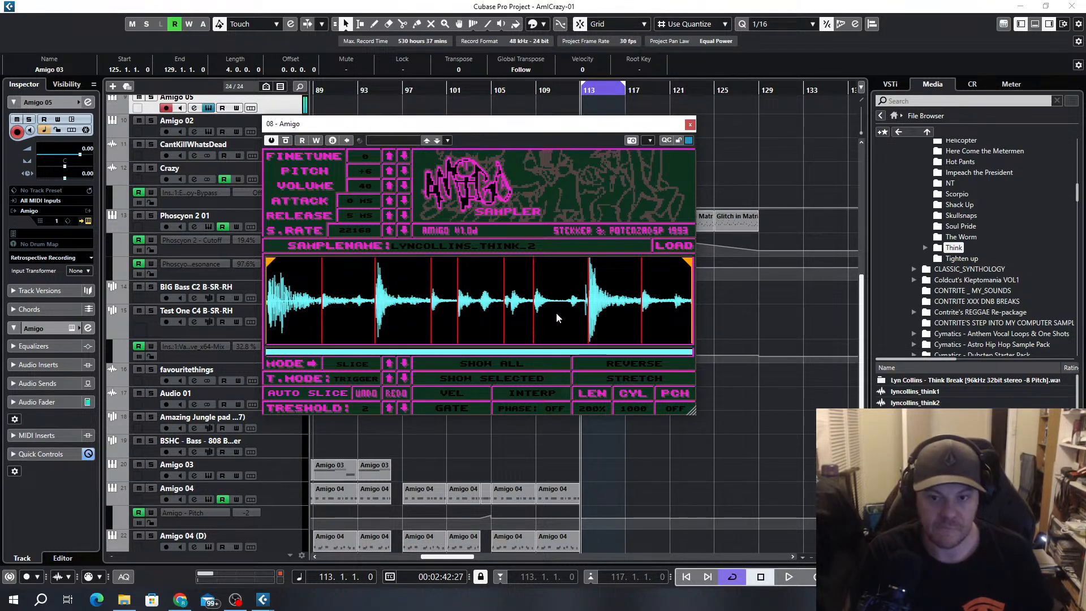
Close the sampler and move the Amigo 05 track to directly above Amigo 01 in the track list
{"action": "left_click", "coordinate": [690, 124]}
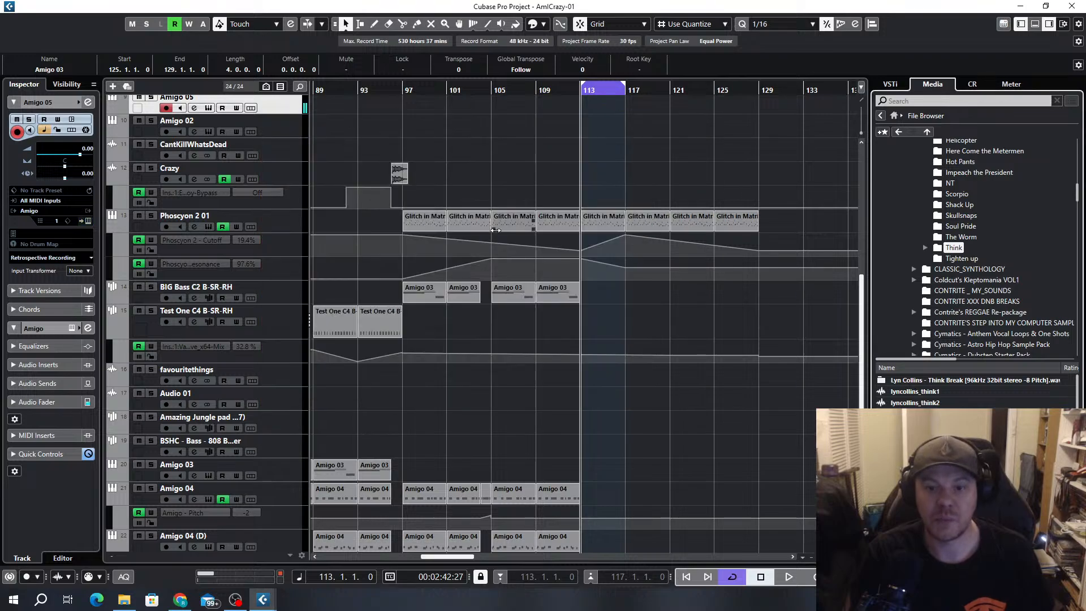
{"action": "scroll", "coordinate": [272, 266], "scroll_direction": "up", "scroll_amount": 6}
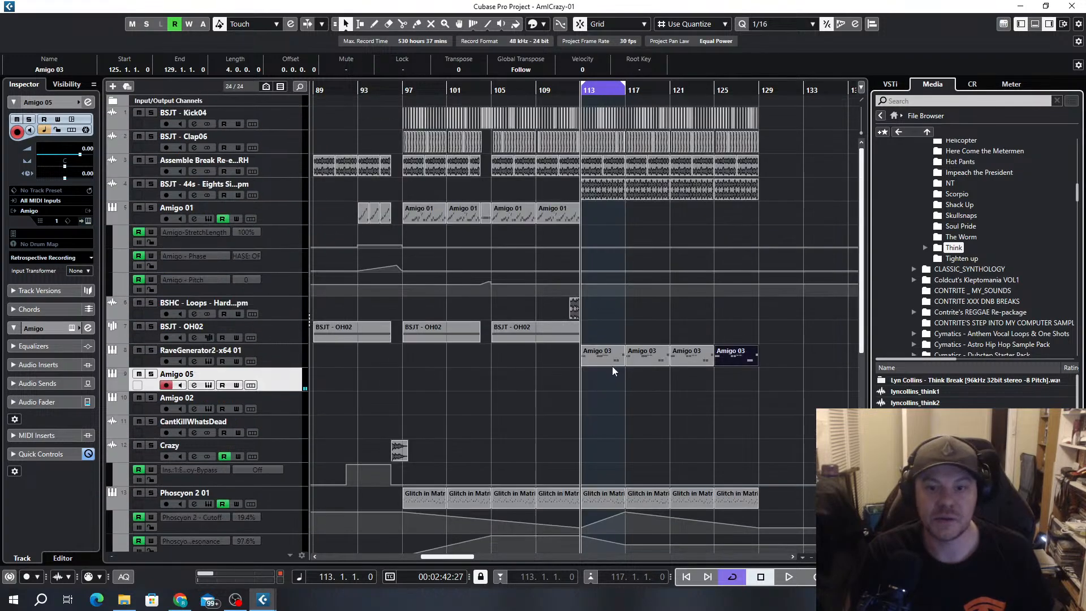
{"action": "left_click_drag", "start_coordinate": [286, 376], "coordinate": [283, 219]}
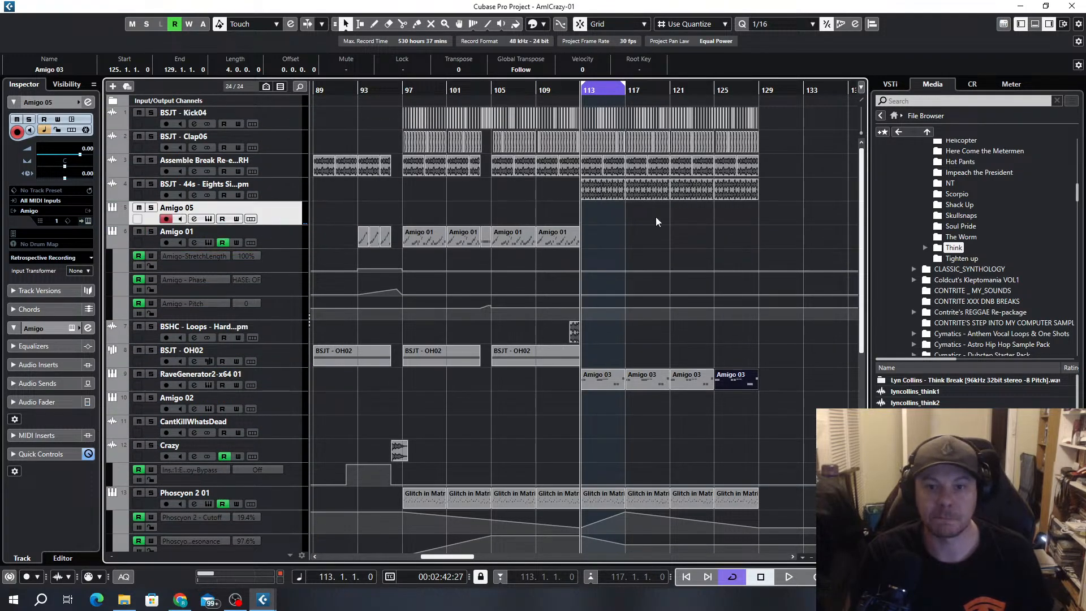
Insert the UADx LA-2A Tube Compressor in Amigo 05's first insert slot and raise its gain and peak reduction slightly
{"action": "left_click", "coordinate": [195, 219]}
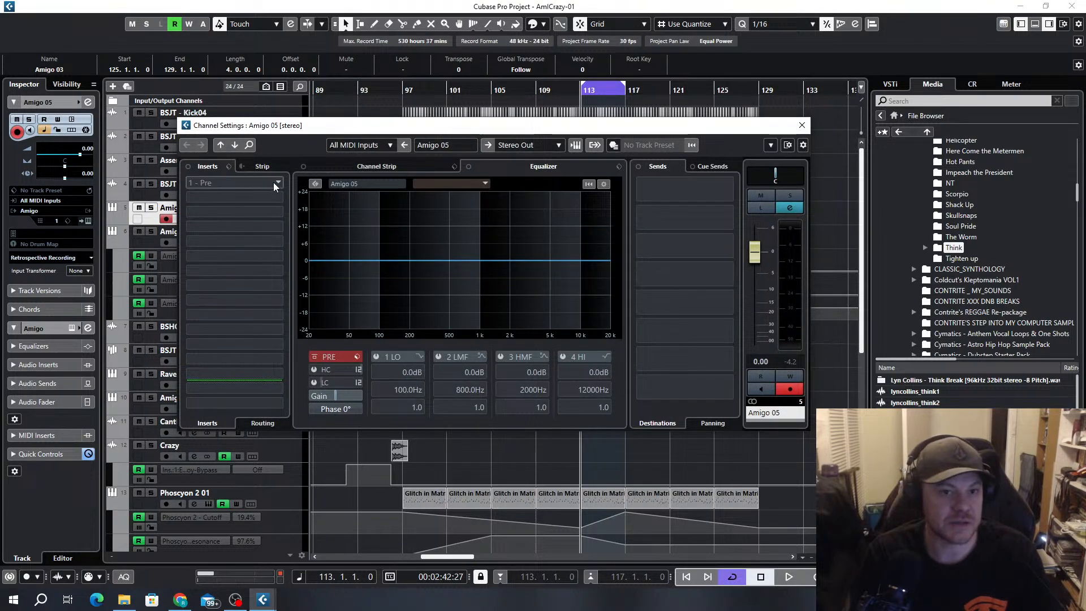
{"action": "left_click", "coordinate": [273, 185]}
{"action": "type", "text": "comp"}
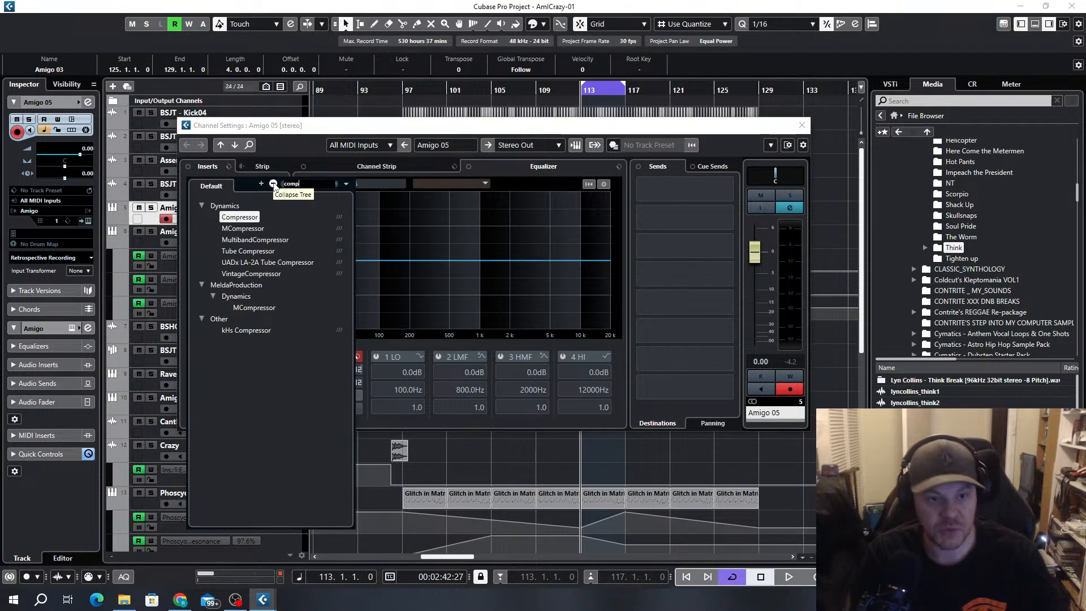
{"action": "left_click", "coordinate": [249, 262]}
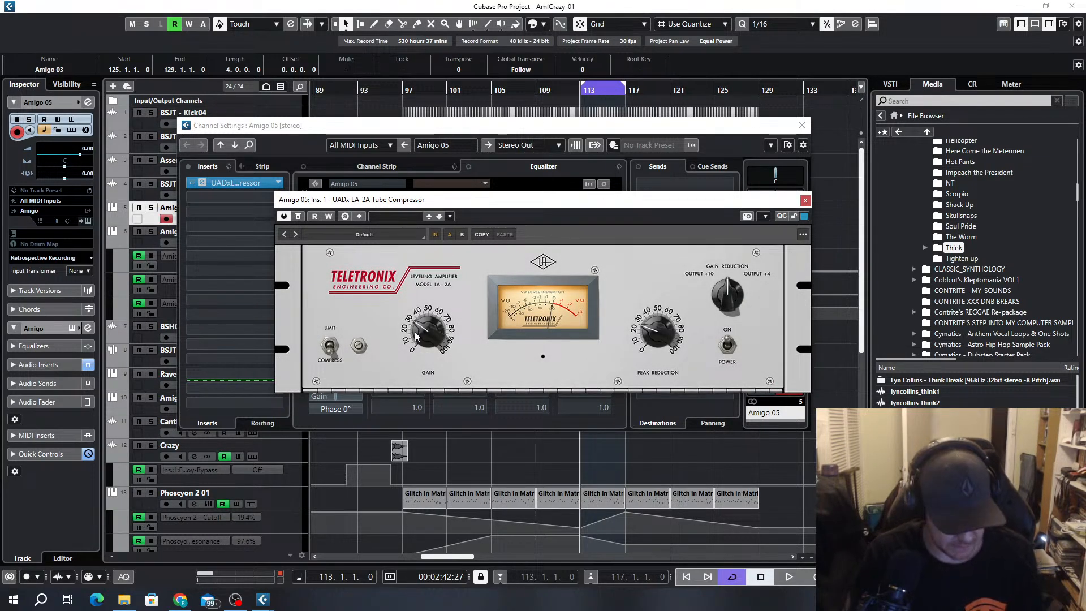
{"action": "left_click_drag", "start_coordinate": [418, 335], "coordinate": [422, 321]}
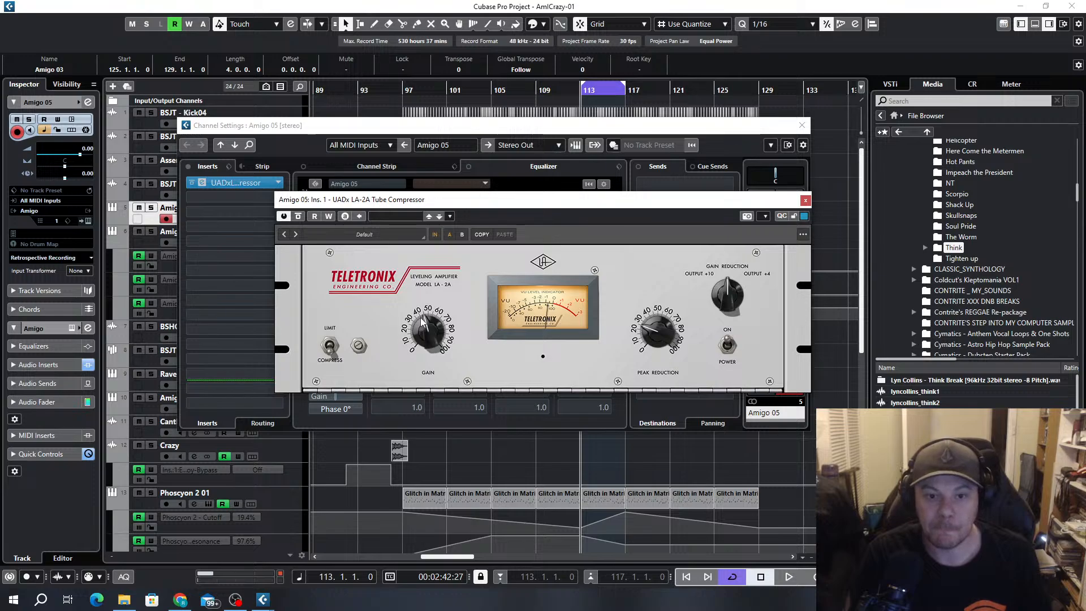
{"action": "mouse_move", "coordinate": [641, 327]}
{"action": "left_mouse_down"}
{"action": "mouse_move", "coordinate": [654, 351]}
{"action": "mouse_move", "coordinate": [647, 312]}
{"action": "mouse_move", "coordinate": [657, 321]}
{"action": "left_mouse_up"}
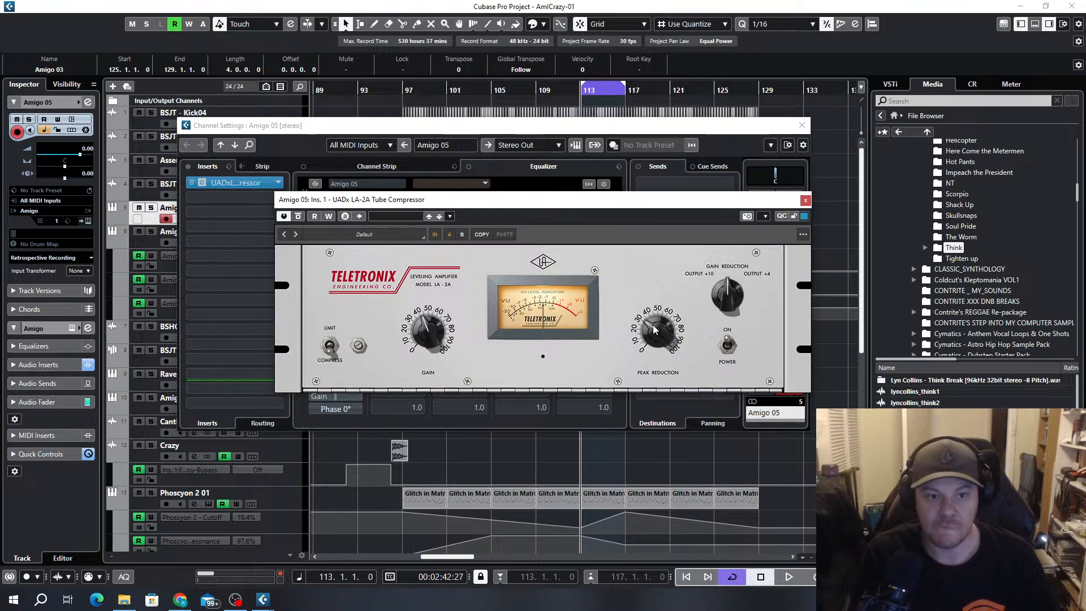
{"action": "left_click", "coordinate": [805, 201]}
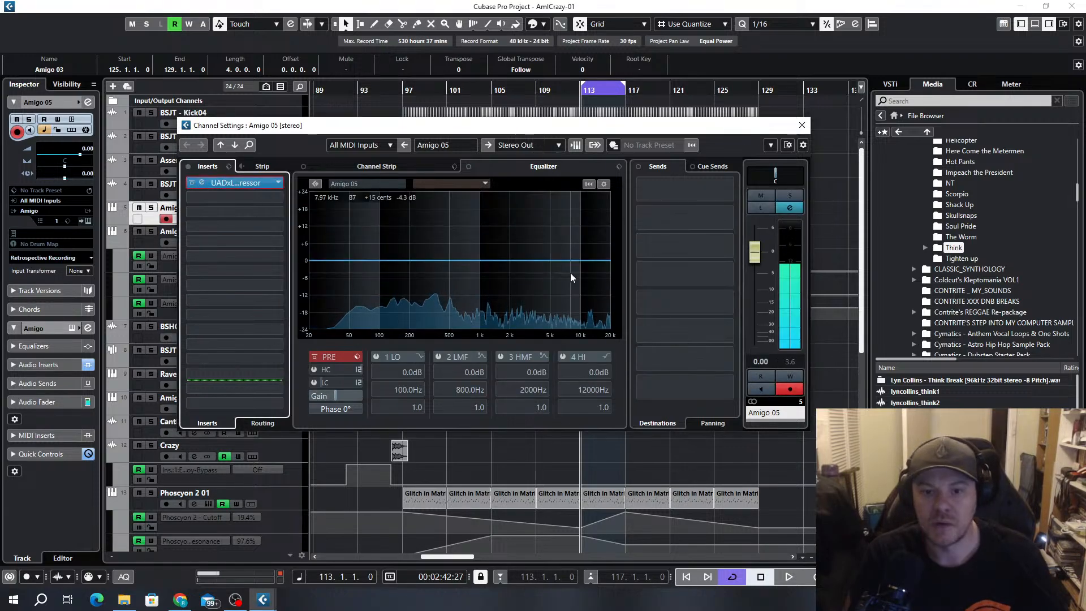
Insert SuperPlate in Amigo 05's second slot, using the Stocktronics plate with a lower mix and some pre-delay
{"action": "left_click", "coordinate": [275, 198]}
{"action": "type", "text": "reve"}
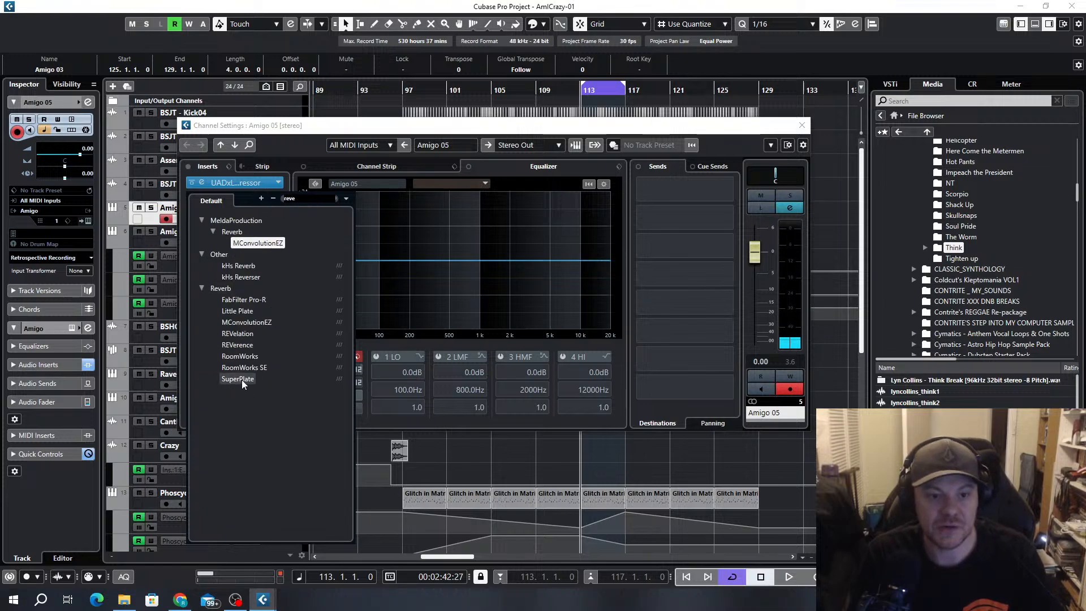
{"action": "left_click", "coordinate": [242, 379]}
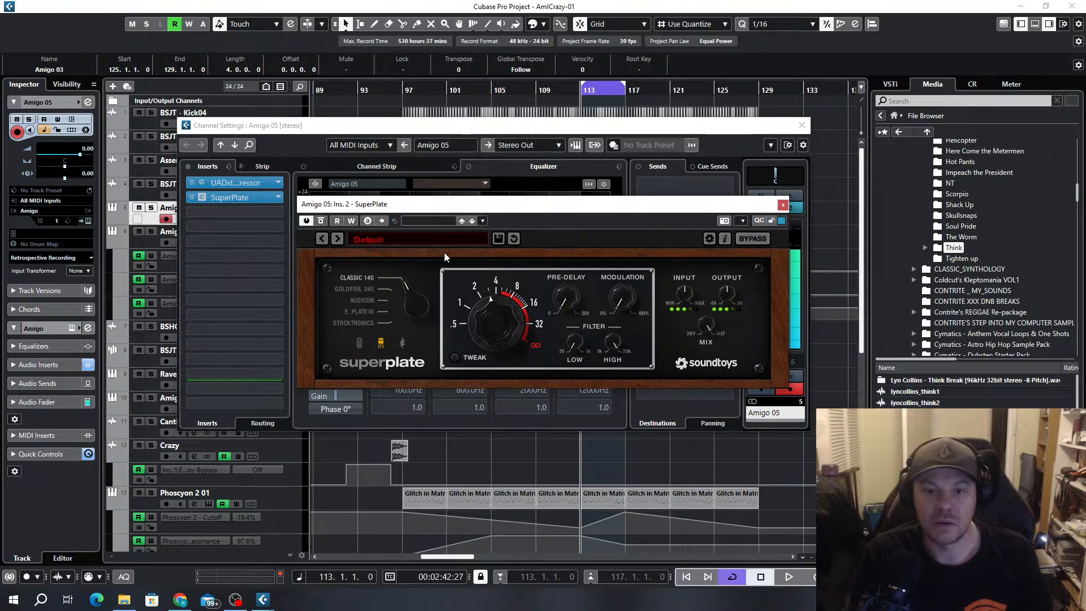
{"action": "left_click_drag", "start_coordinate": [708, 325], "coordinate": [705, 414]}
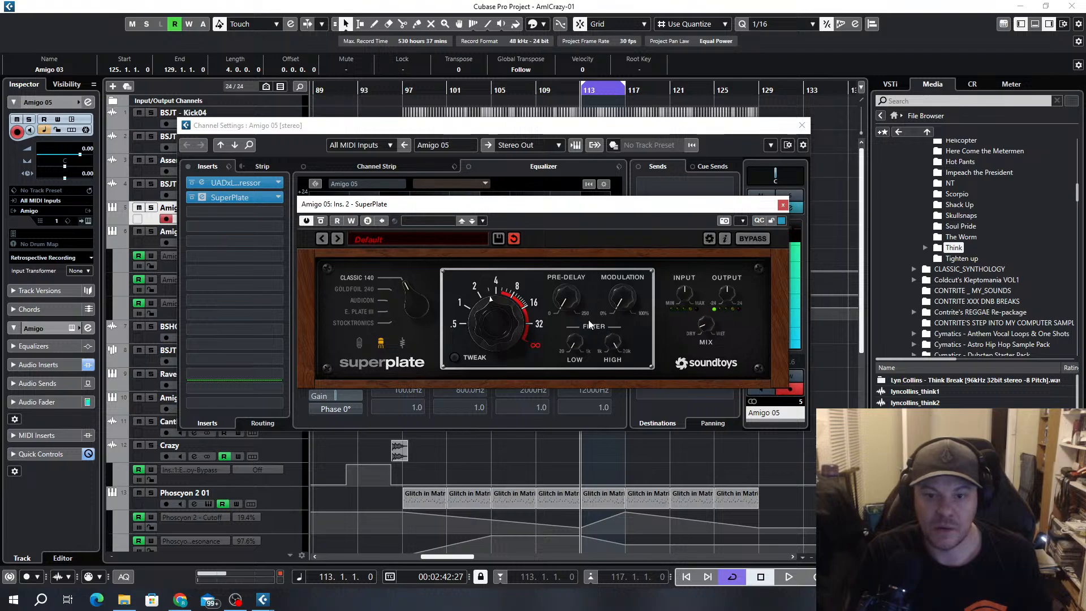
{"action": "left_click_drag", "start_coordinate": [572, 298], "coordinate": [569, 274]}
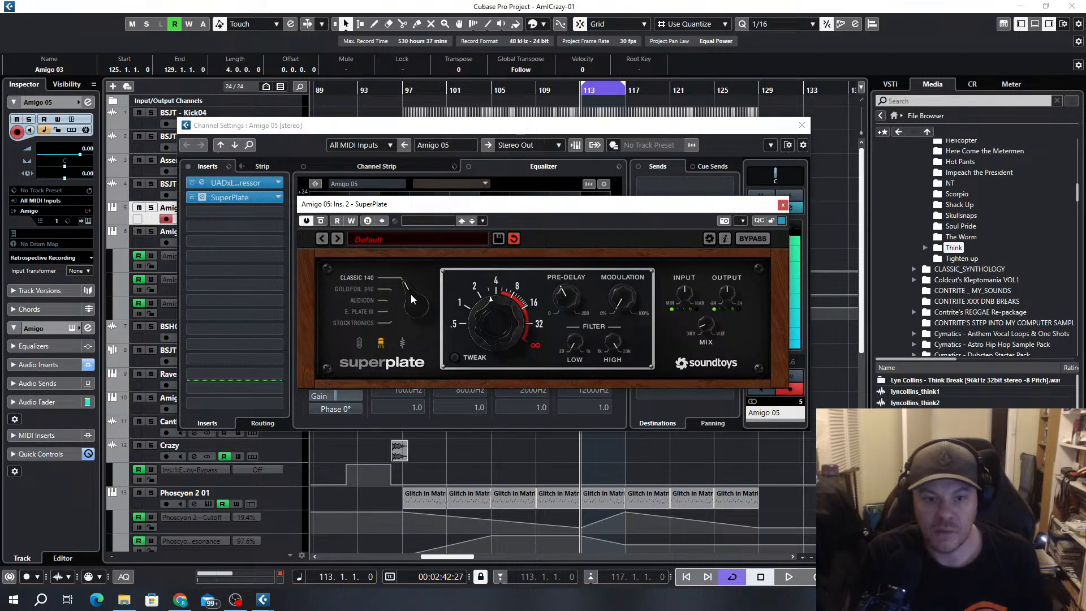
{"action": "left_click_drag", "start_coordinate": [412, 299], "coordinate": [416, 396]}
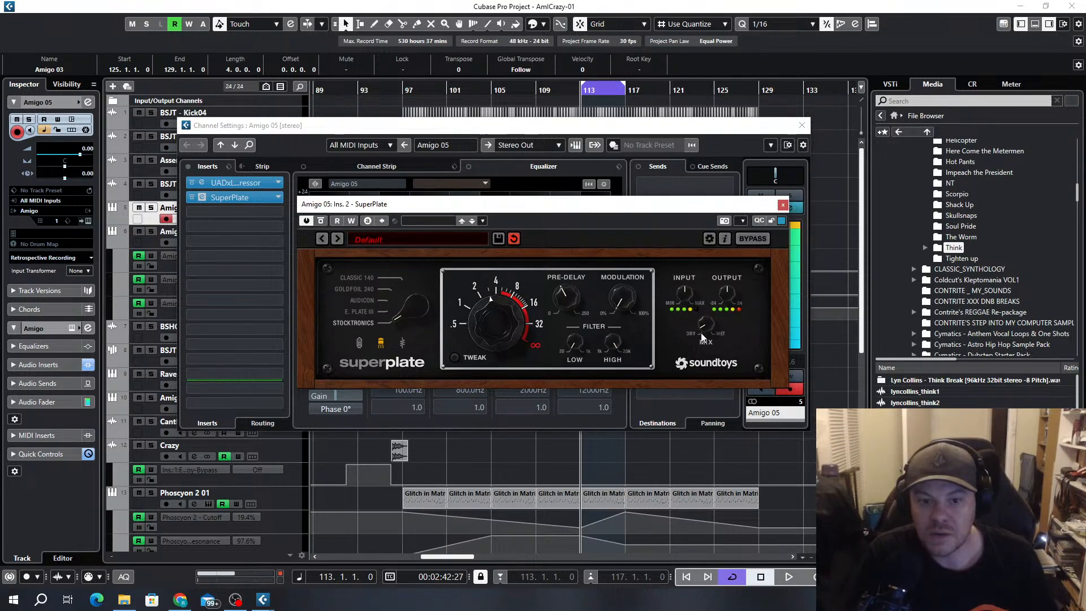
{"action": "left_click", "coordinate": [783, 205]}
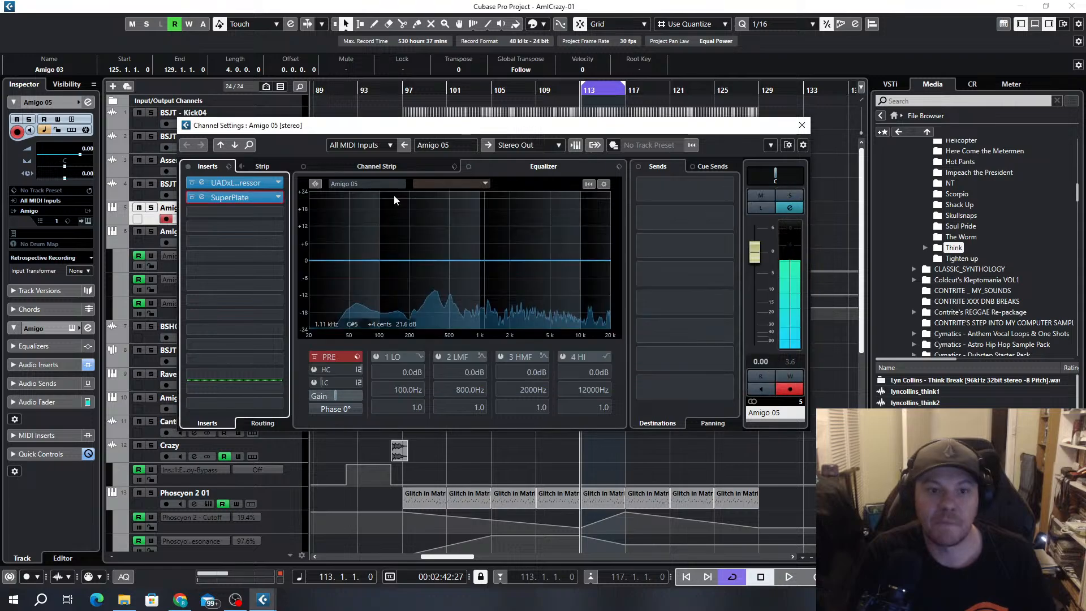
Insert the EchoBoy delay in Amigo 05's third insert slot and bring up its editor
{"action": "left_click", "coordinate": [262, 215]}
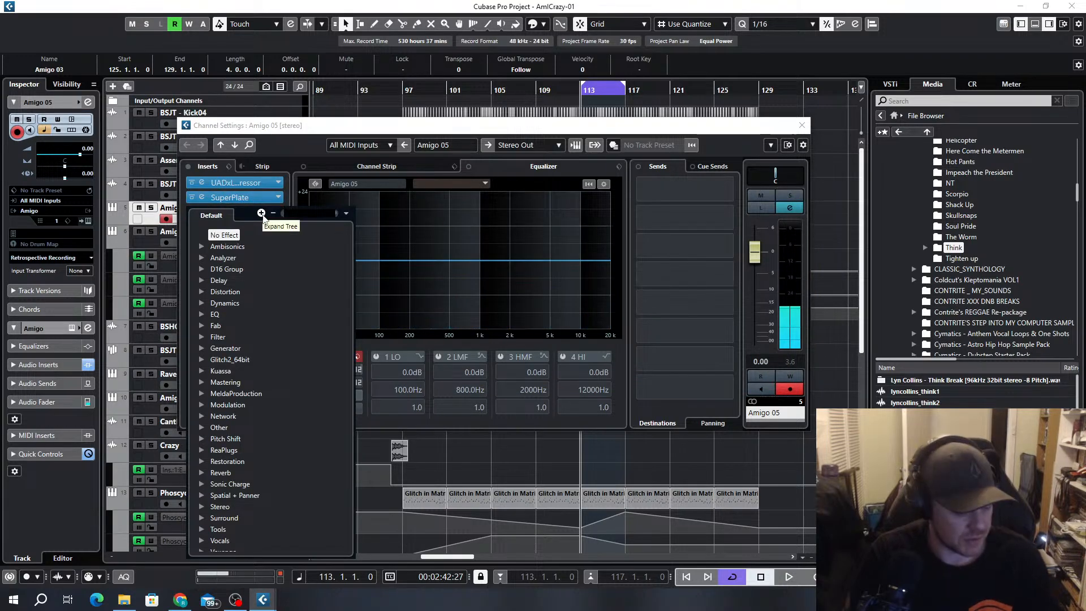
{"action": "type", "text": "ech"}
{"action": "left_click", "coordinate": [237, 245]}
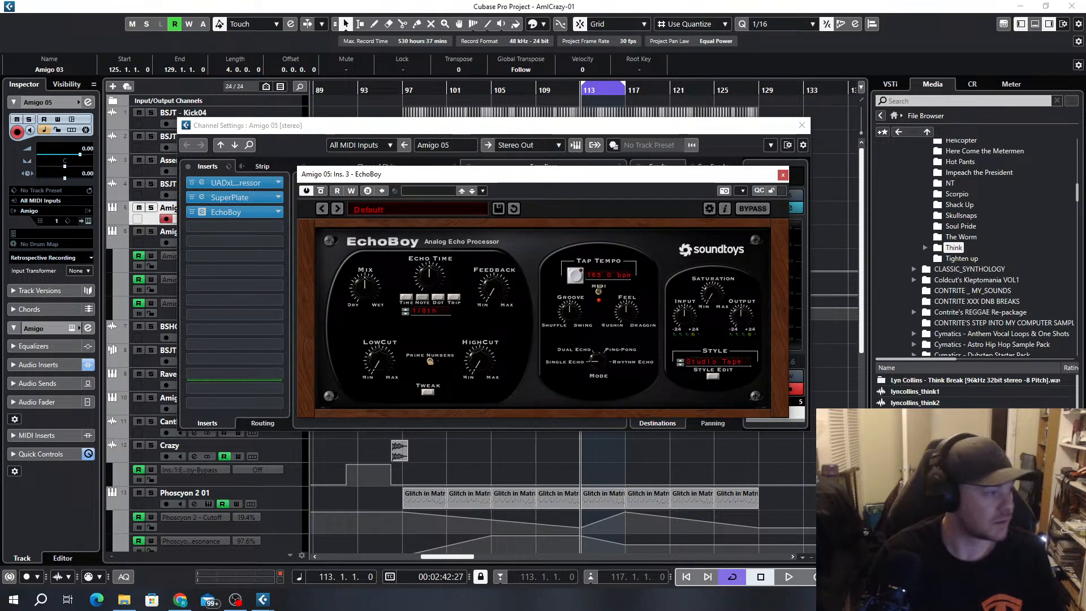
{"action": "key", "text": "alt+Tab"}
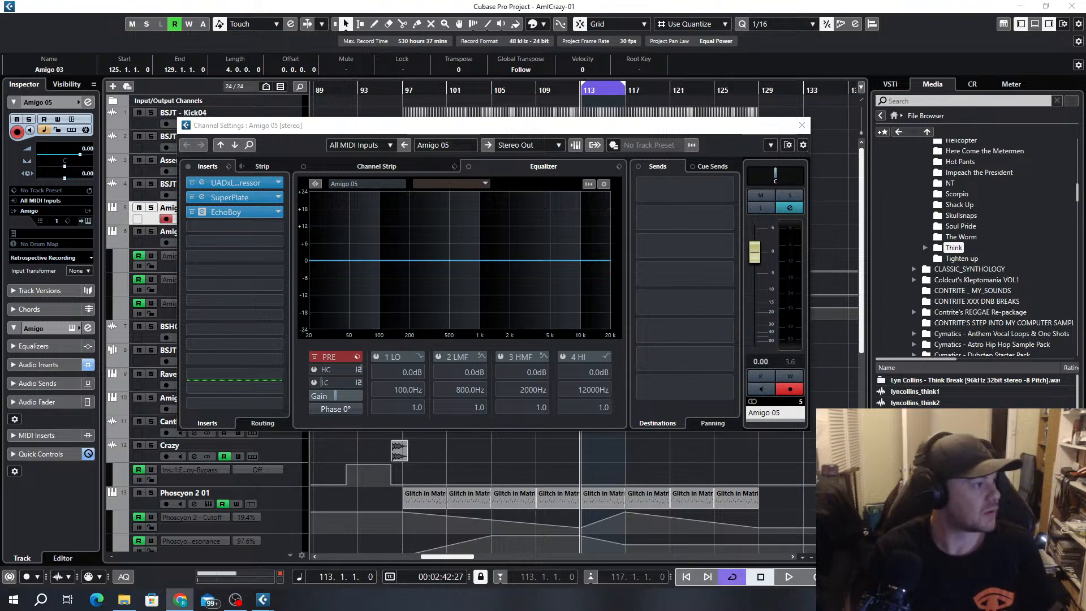
{"action": "left_click", "coordinate": [234, 214]}
{"action": "left_click", "coordinate": [234, 216]}
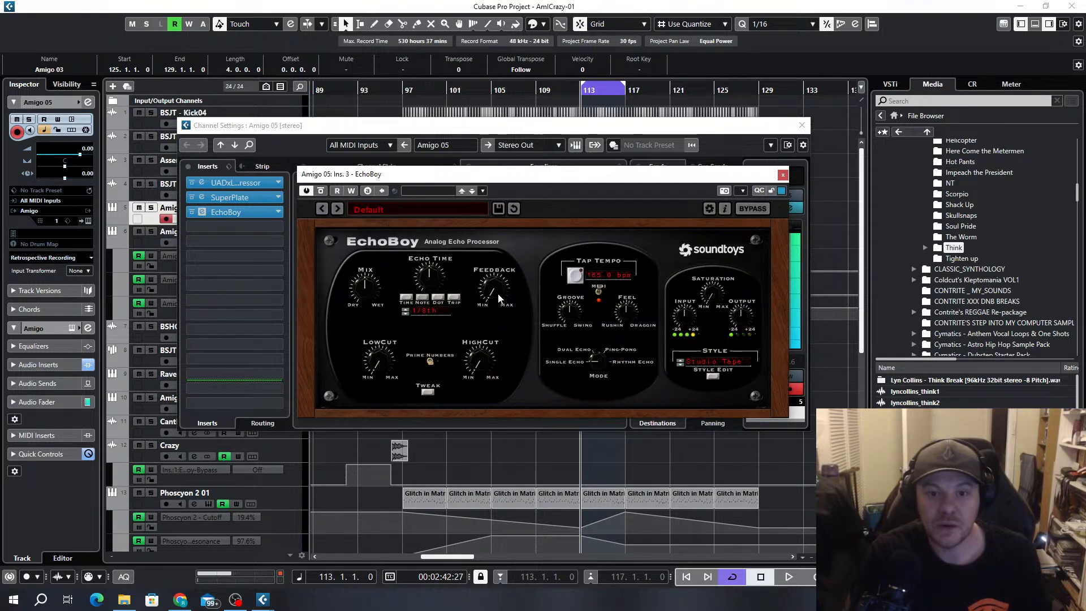
Load the 80sSnareSlap preset from EchoBoy's Drums presets and close the effect's editor
{"action": "left_click", "coordinate": [409, 211]}
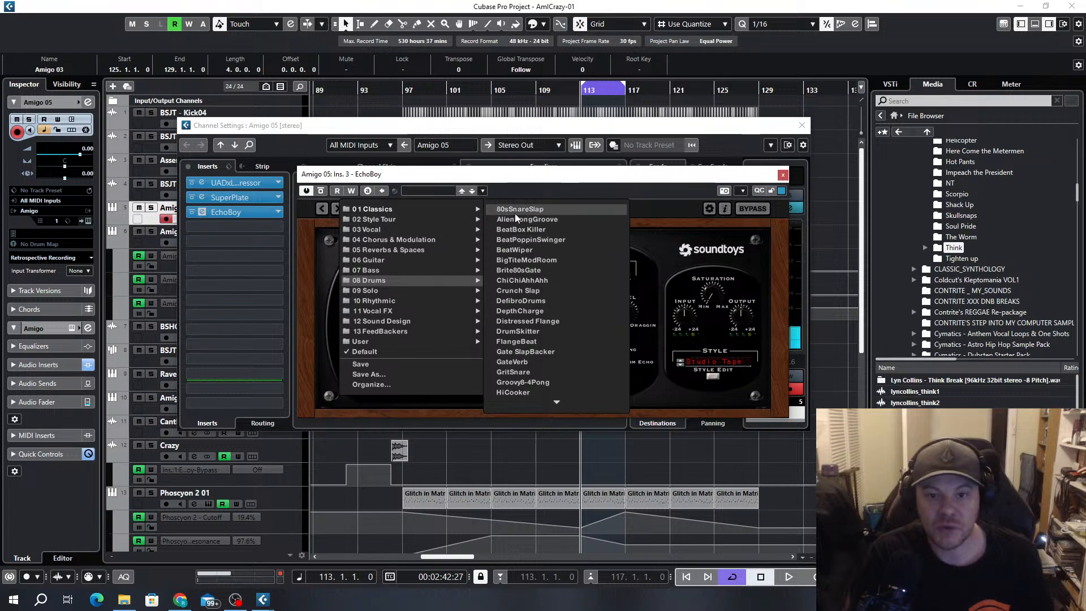
{"action": "left_click", "coordinate": [515, 211]}
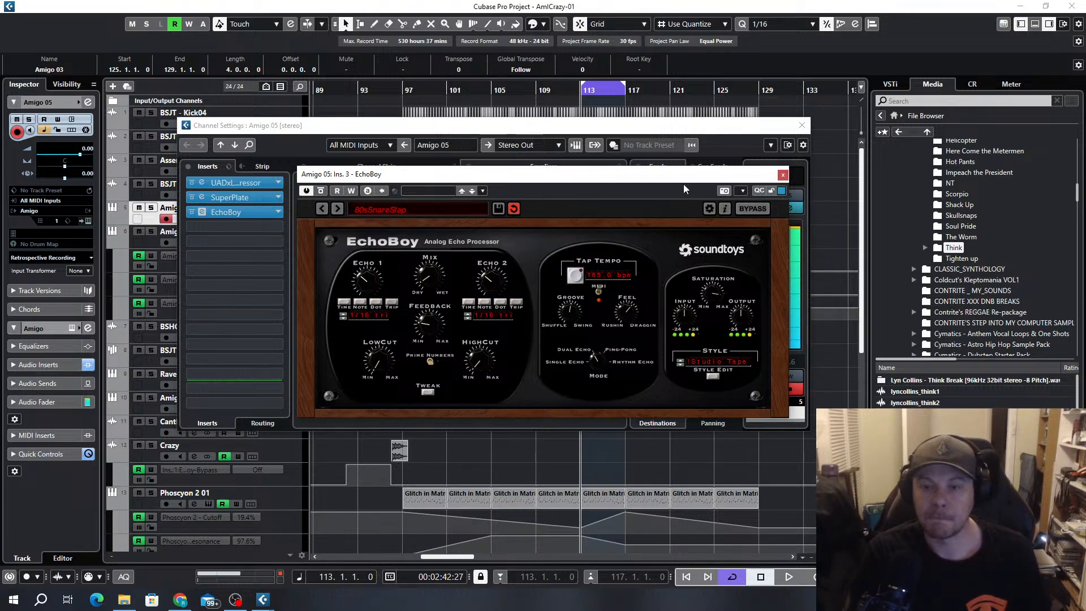
{"action": "left_click", "coordinate": [783, 174]}
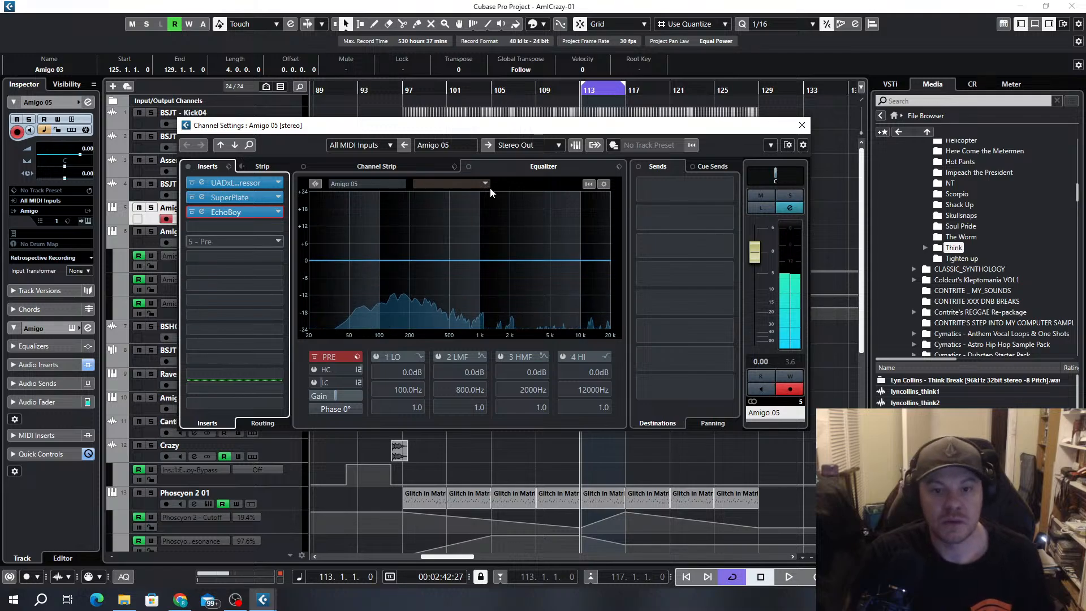
Copy the Amigo 01 part at bar 109 onto the Amigo 05 track at bar 113 and play it with Amigo 05 soloed
{"action": "left_click", "coordinate": [804, 125]}
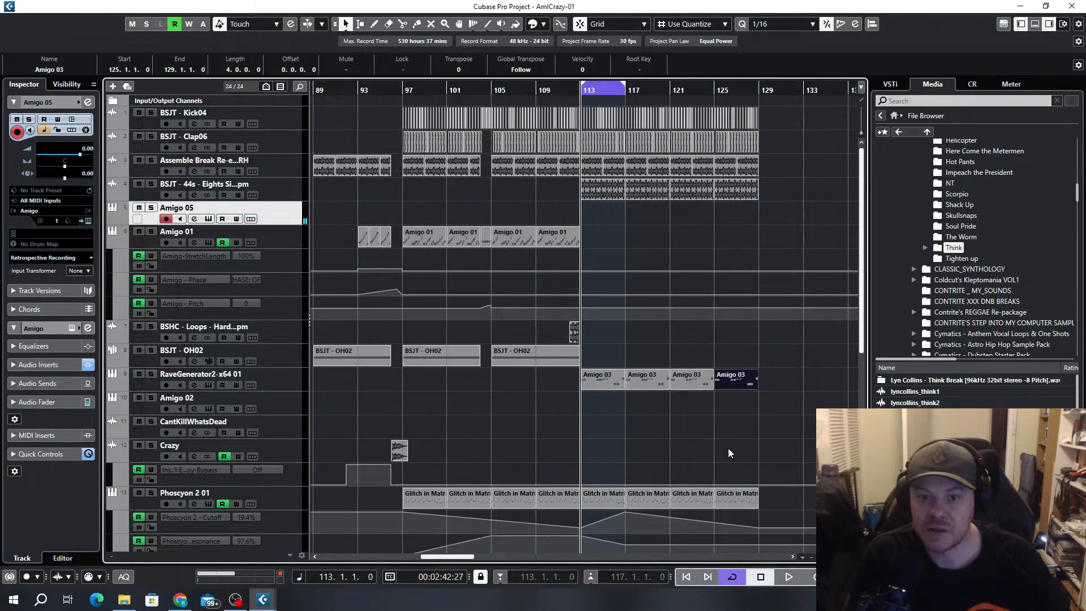
{"action": "scroll", "coordinate": [597, 227], "scroll_direction": "up", "scroll_amount": 3}
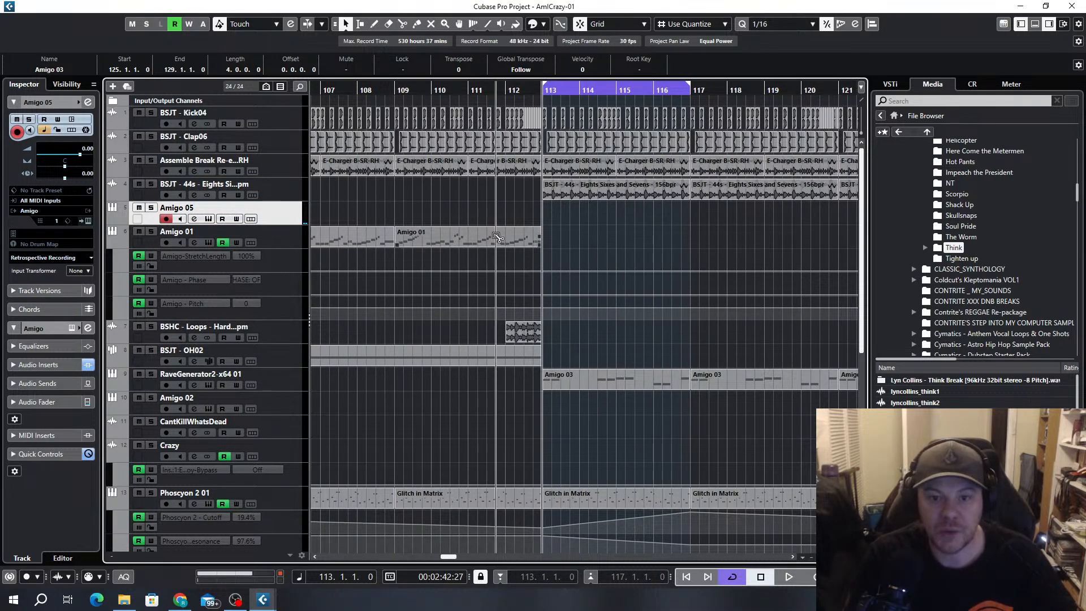
{"action": "left_click", "coordinate": [496, 236]}
{"action": "left_click_drag", "start_coordinate": [628, 258], "coordinate": [643, 213]}
{"action": "scroll", "coordinate": [628, 235], "scroll_direction": "up", "scroll_amount": 4}
{"action": "scroll", "coordinate": [498, 243], "scroll_direction": "down", "scroll_amount": 4}
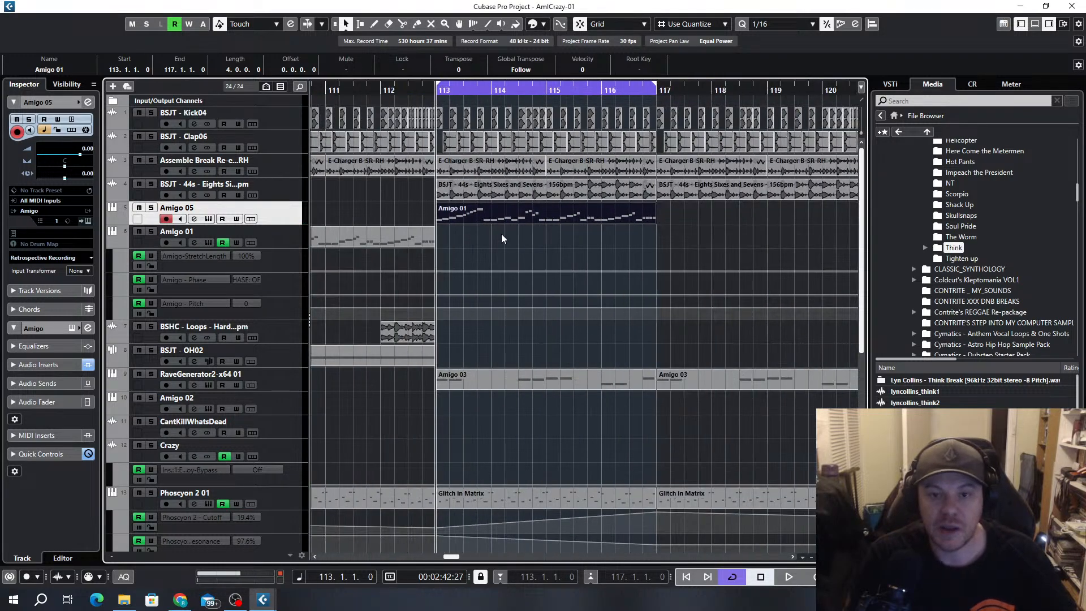
{"action": "key", "text": "space"}
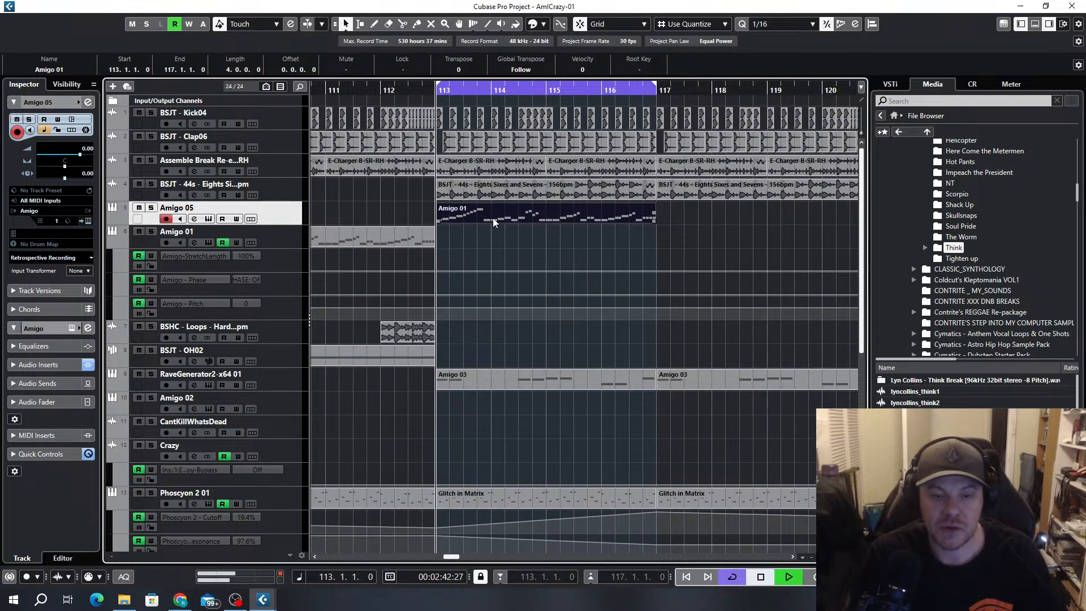
{"action": "left_click", "coordinate": [152, 208]}
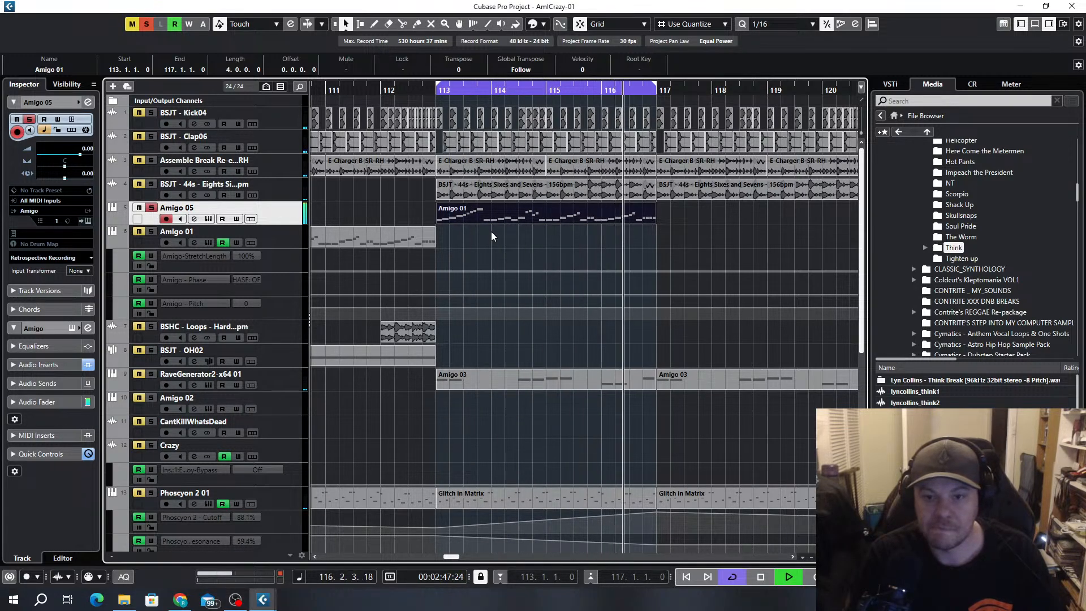
Try doubling the break by duplicating the Amigo 01 track's part from bar 109 to bar 113, and delete the copy
{"action": "left_click", "coordinate": [366, 244]}
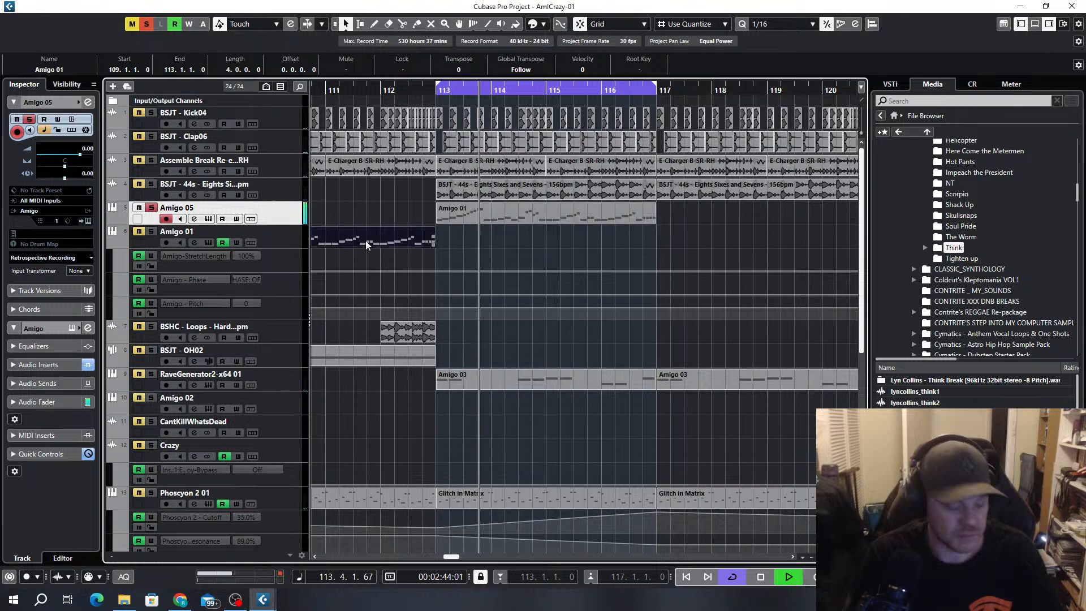
{"action": "key", "text": "ctrl+d"}
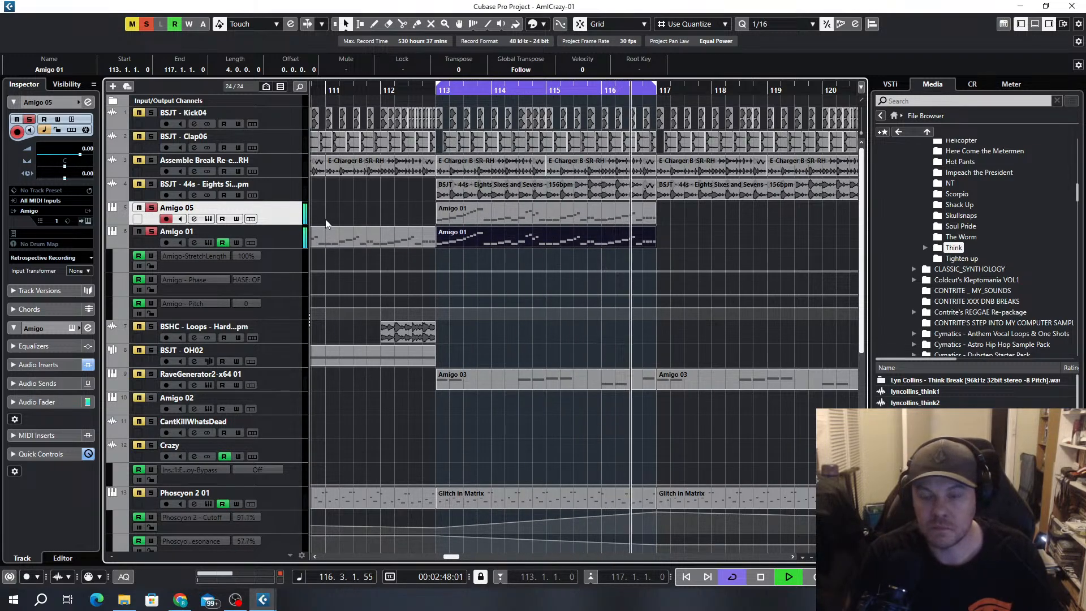
{"action": "key", "text": "space"}
{"action": "key", "text": "Delete"}
Open the Amigo 05 part for note editing, shorten the first D#3 to a sixteenth and move the E3 to 113.2.4
{"action": "double_click", "coordinate": [516, 215]}
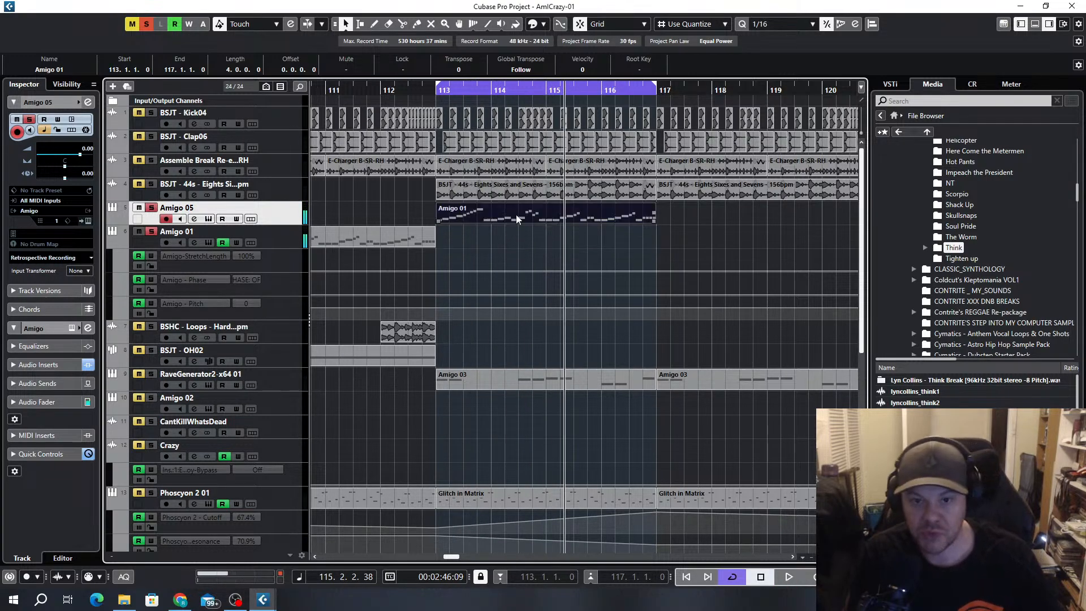
{"action": "scroll", "coordinate": [235, 297], "scroll_direction": "up", "scroll_amount": 3}
{"action": "scroll", "coordinate": [340, 304], "scroll_direction": "left", "scroll_amount": 4}
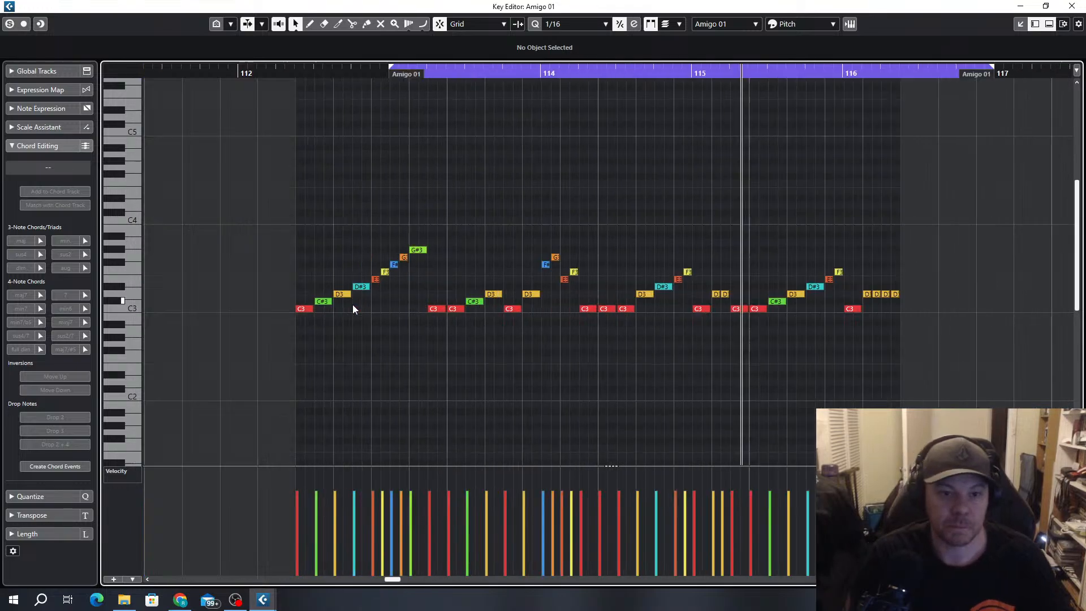
{"action": "scroll", "coordinate": [353, 306], "scroll_direction": "up", "scroll_amount": 3}
{"action": "left_click", "coordinate": [488, 309]}
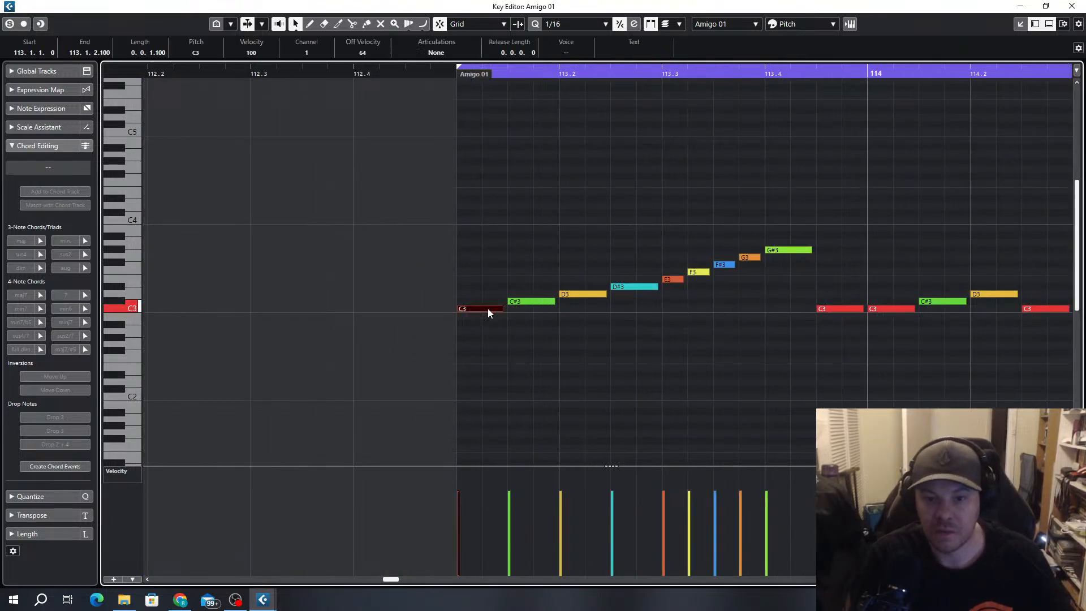
{"action": "left_click", "coordinate": [527, 300]}
{"action": "left_click", "coordinate": [585, 295]}
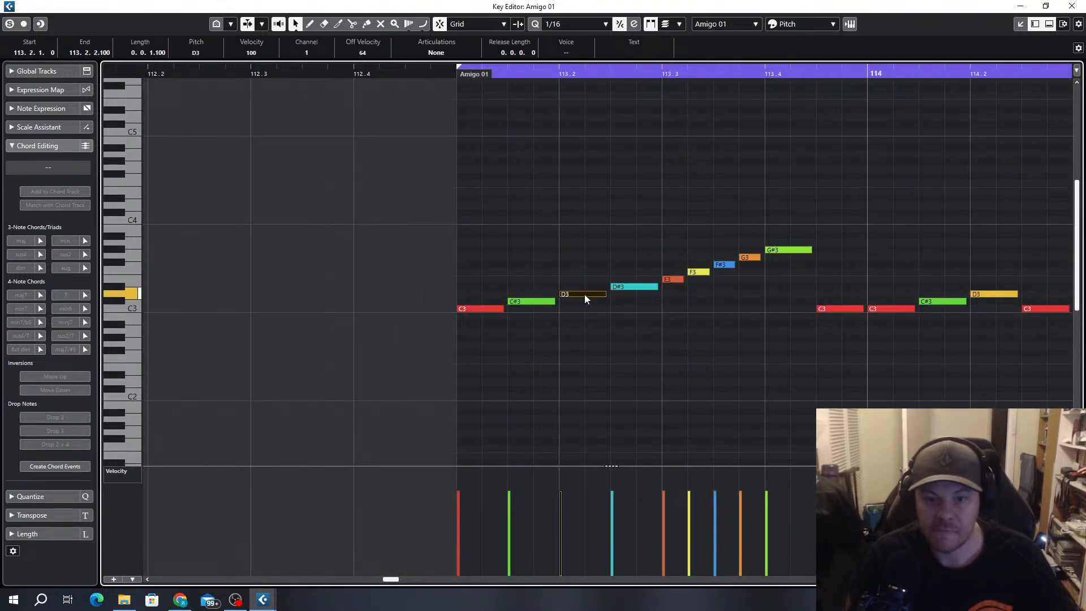
{"action": "left_click", "coordinate": [633, 291]}
{"action": "mouse_move", "coordinate": [656, 287]}
{"action": "left_mouse_down"}
{"action": "mouse_move", "coordinate": [635, 286]}
{"action": "mouse_move", "coordinate": [659, 280]}
{"action": "left_mouse_up"}
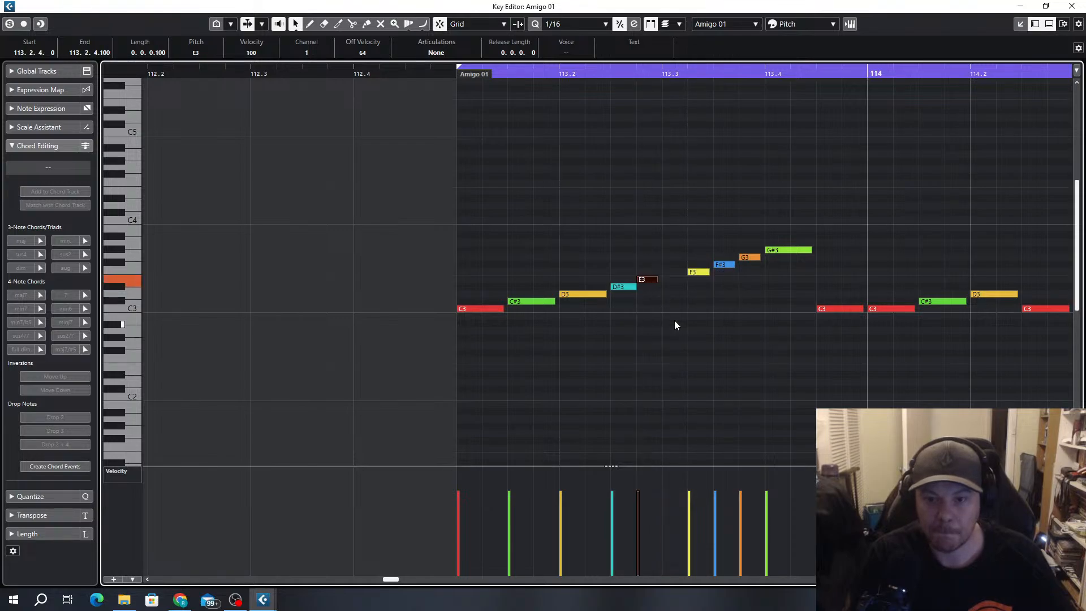
Lengthen the opening C3 and C#3 to full eighth notes using Sizing Applies Time Stretch, and play the result
{"action": "scroll", "coordinate": [676, 316], "scroll_direction": "right", "scroll_amount": 2}
{"action": "scroll", "coordinate": [416, 296], "scroll_direction": "up", "scroll_amount": 2, "text": "ctrl"}
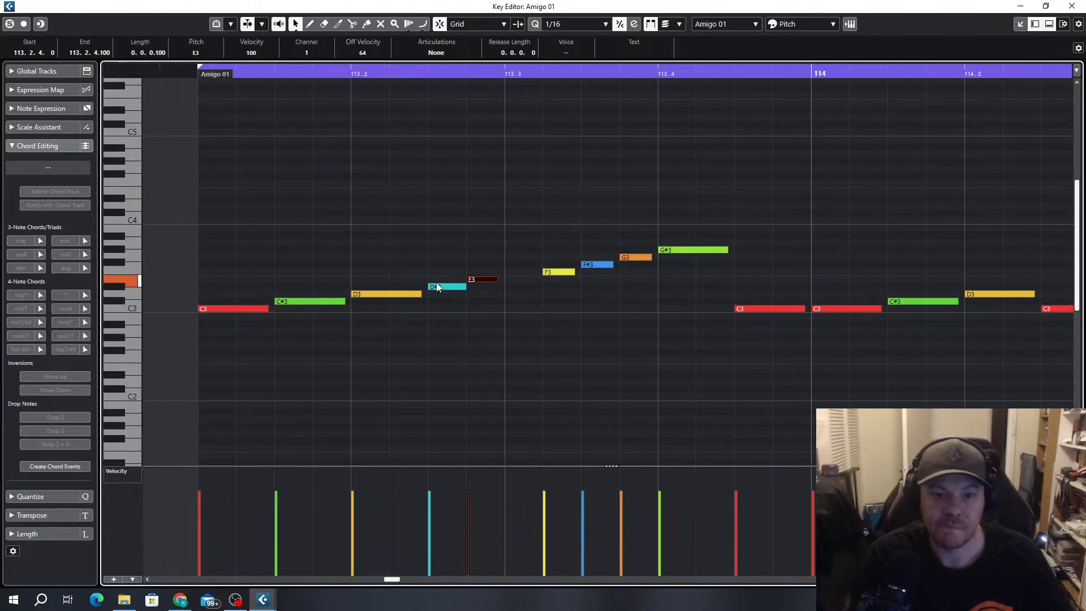
{"action": "left_click", "coordinate": [298, 25]}
{"action": "left_click", "coordinate": [317, 52]}
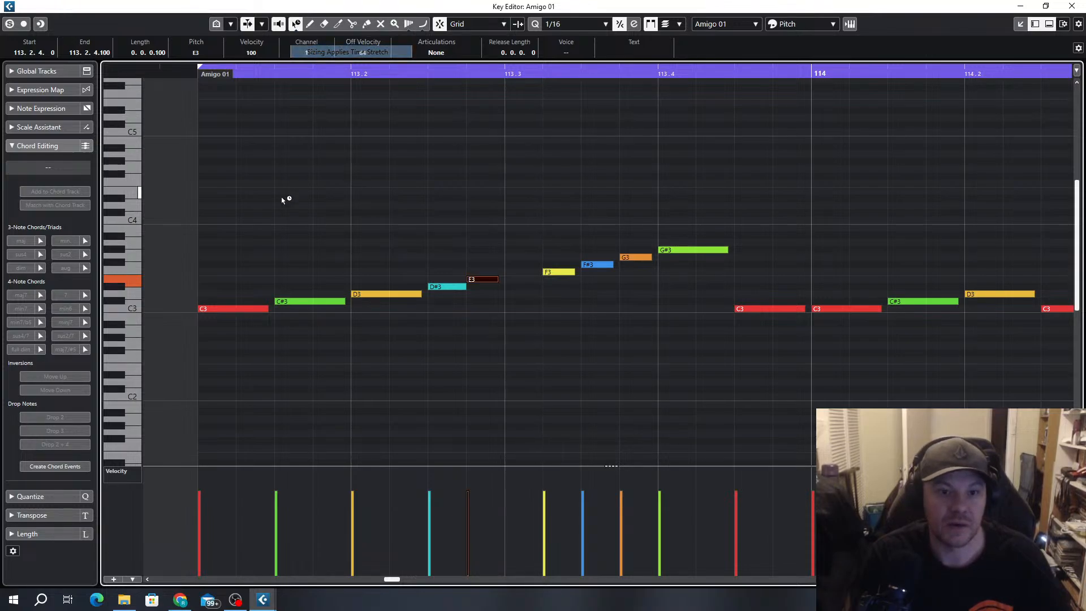
{"action": "left_click_drag", "start_coordinate": [266, 310], "coordinate": [275, 310]}
{"action": "left_click", "coordinate": [291, 315]}
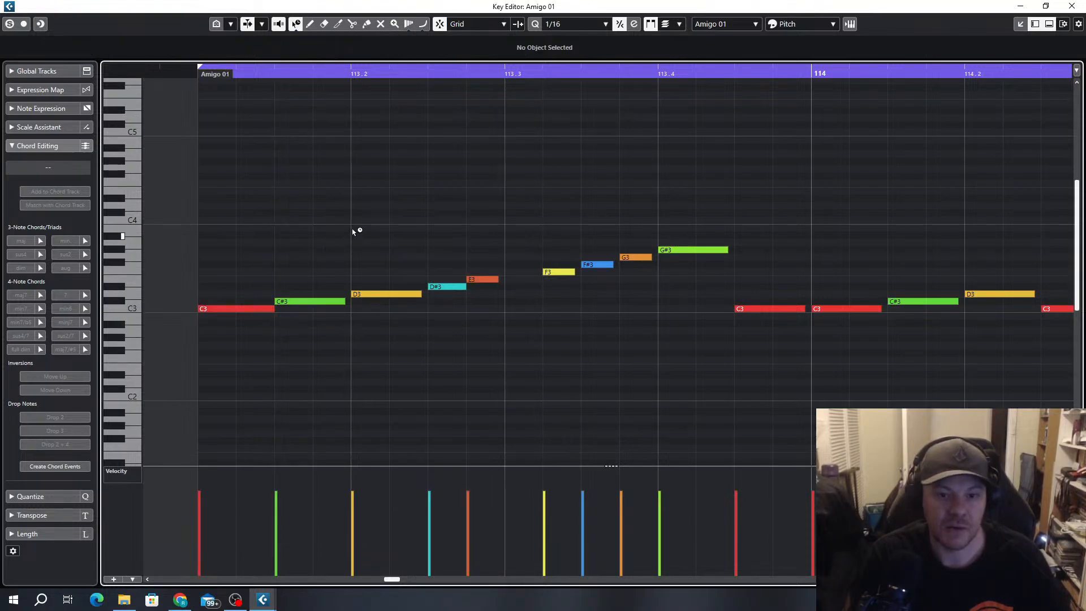
{"action": "left_click_drag", "start_coordinate": [344, 300], "coordinate": [351, 300]}
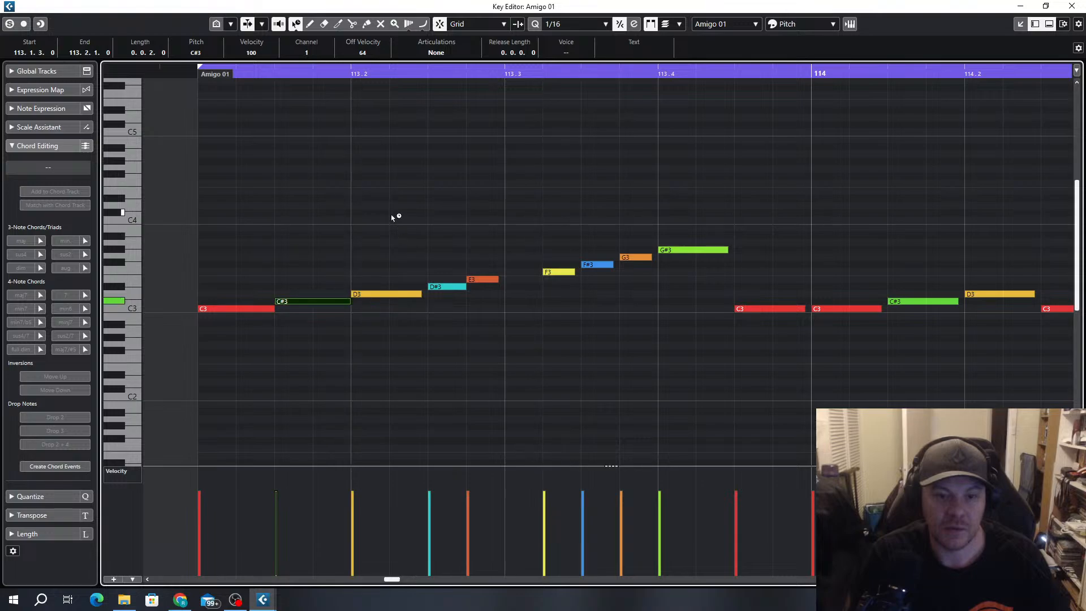
{"action": "key", "text": "space"}
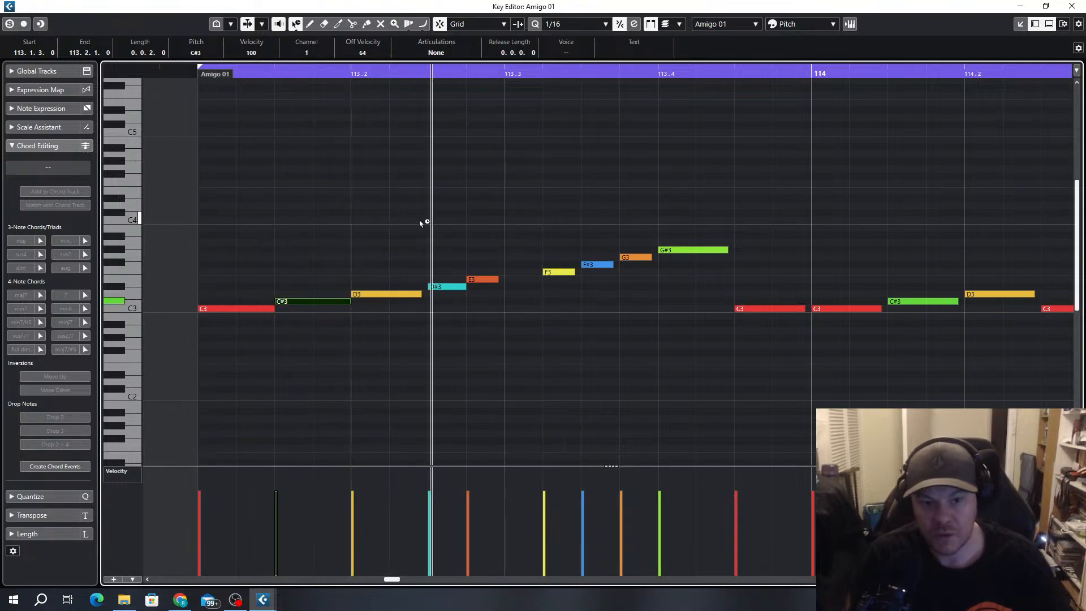
Return to Normal Sizing and extend D3 to 113.2.3 and E3 to 113.3.1 to close the gaps
{"action": "left_click", "coordinate": [295, 24]}
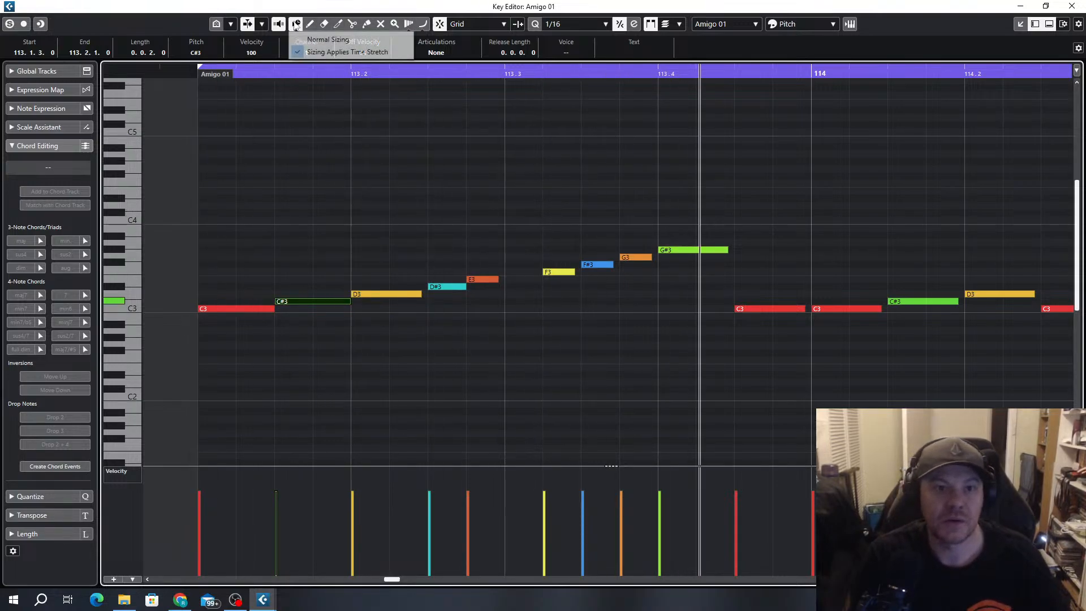
{"action": "left_click", "coordinate": [320, 37]}
{"action": "left_click_drag", "start_coordinate": [422, 293], "coordinate": [428, 294]}
{"action": "left_click", "coordinate": [462, 287]}
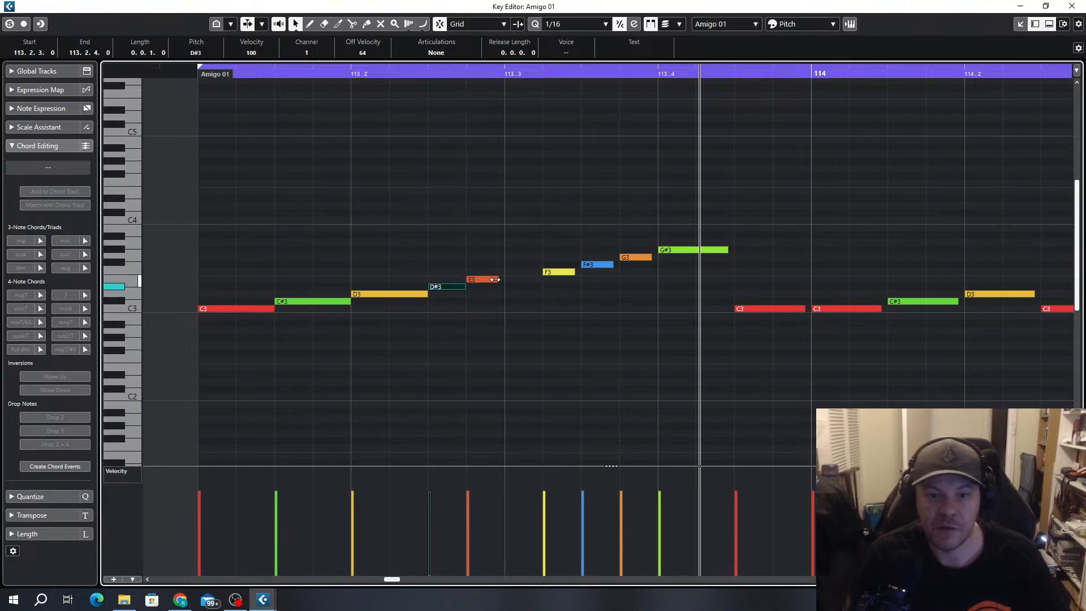
{"action": "left_click_drag", "start_coordinate": [495, 280], "coordinate": [504, 279]}
Replace the F3 note in bar 113 with a sixteenth-note F3 at 113.3.1
{"action": "left_click", "coordinate": [557, 272]}
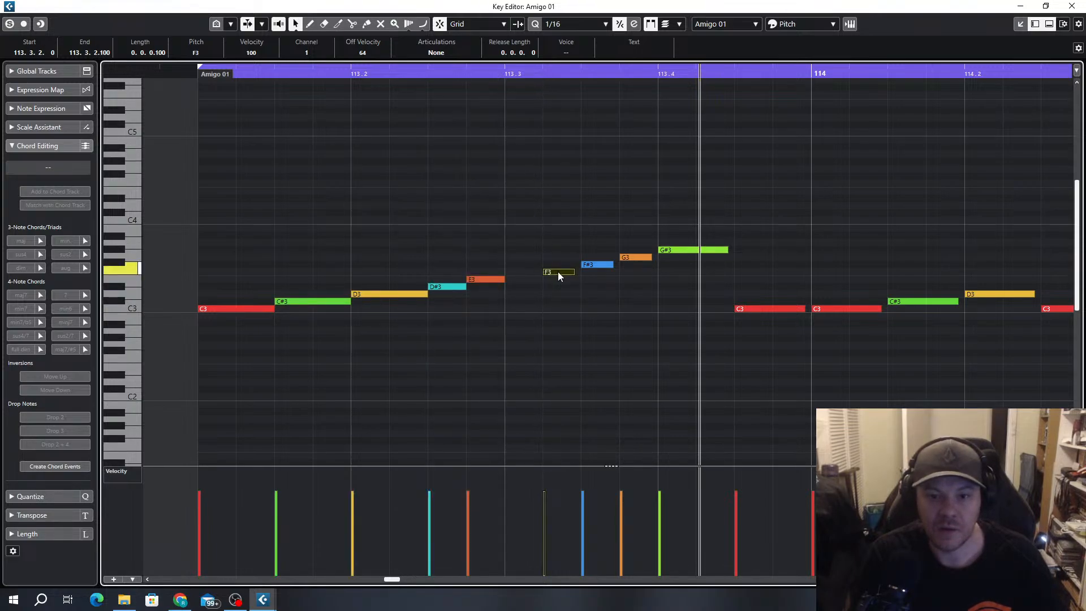
{"action": "key", "text": "Delete"}
{"action": "left_click_drag", "start_coordinate": [511, 271], "coordinate": [538, 273]}
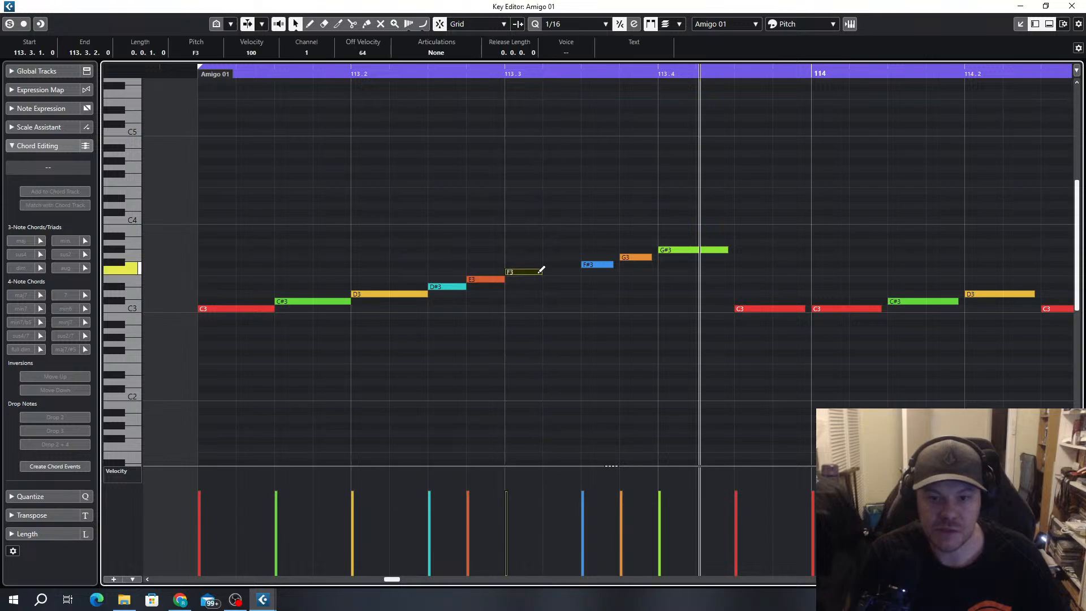
Place F#3 as a sixteenth at 113.3.2 and G3 as an eighth from 113.3.3 to 113.4.1
{"action": "left_click", "coordinate": [589, 265]}
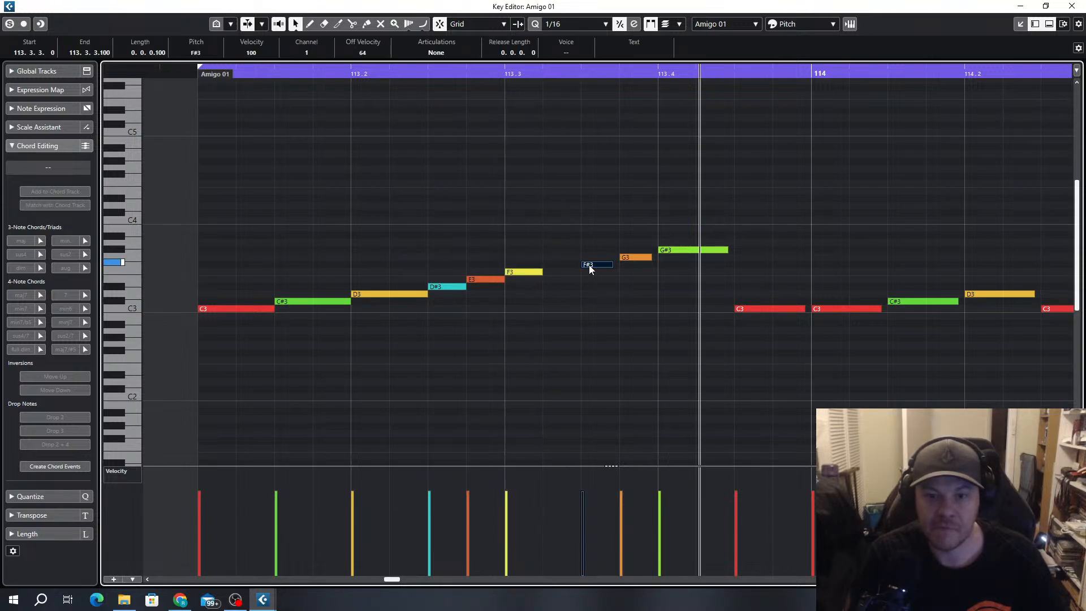
{"action": "left_click_drag", "start_coordinate": [596, 266], "coordinate": [657, 265]}
{"action": "left_click", "coordinate": [579, 265]}
{"action": "left_click", "coordinate": [630, 258]}
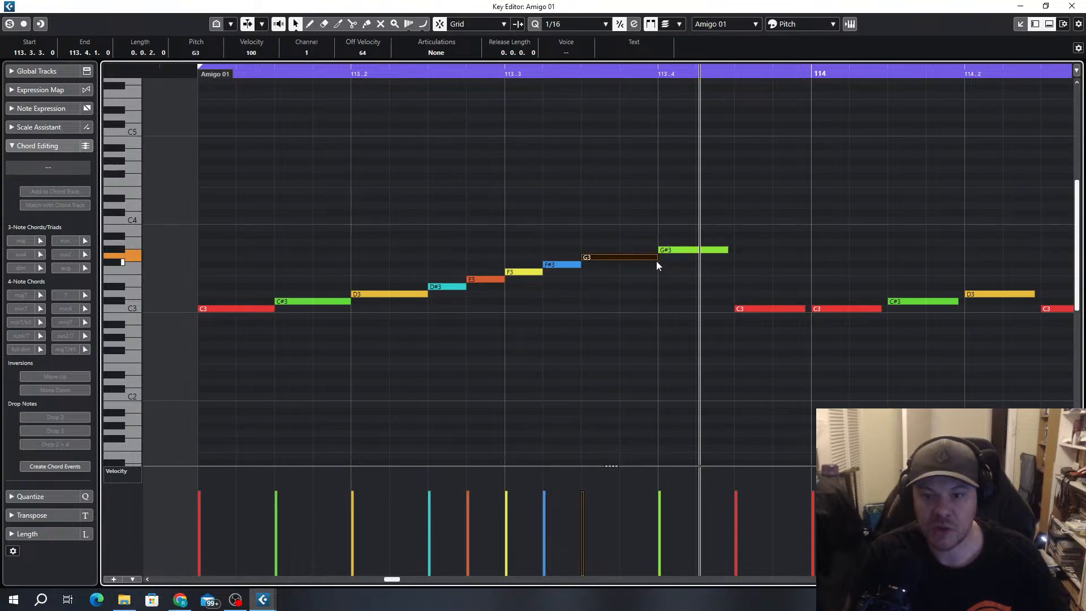
Try shortening G#3 to a sixteenth with a new A3 at 113.4.2, and delete the added note
{"action": "left_click", "coordinate": [668, 255]}
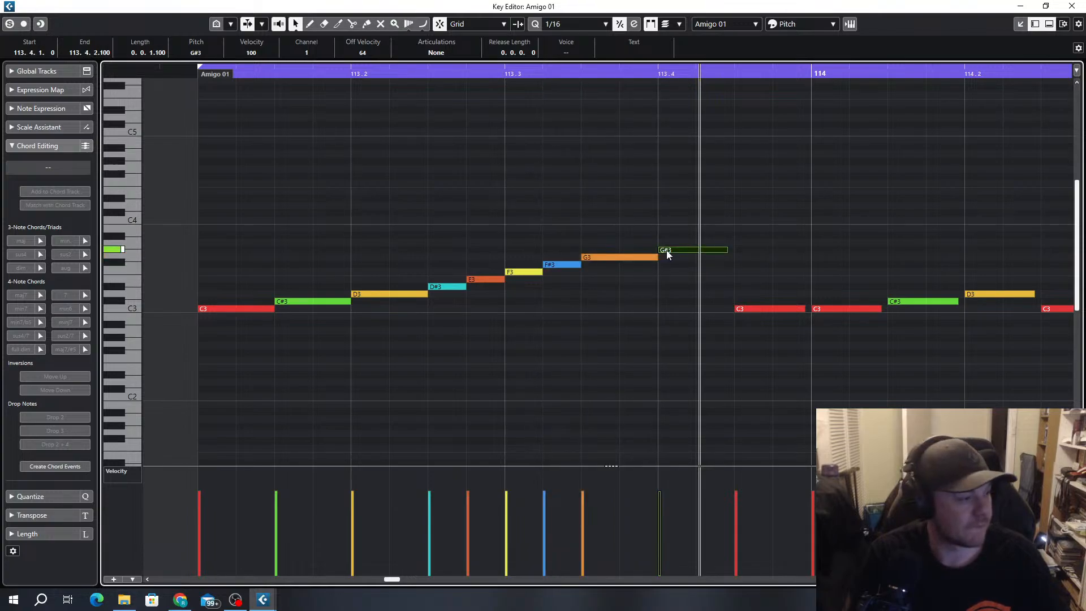
{"action": "left_click_drag", "start_coordinate": [724, 249], "coordinate": [711, 246]}
{"action": "left_click", "coordinate": [710, 244]}
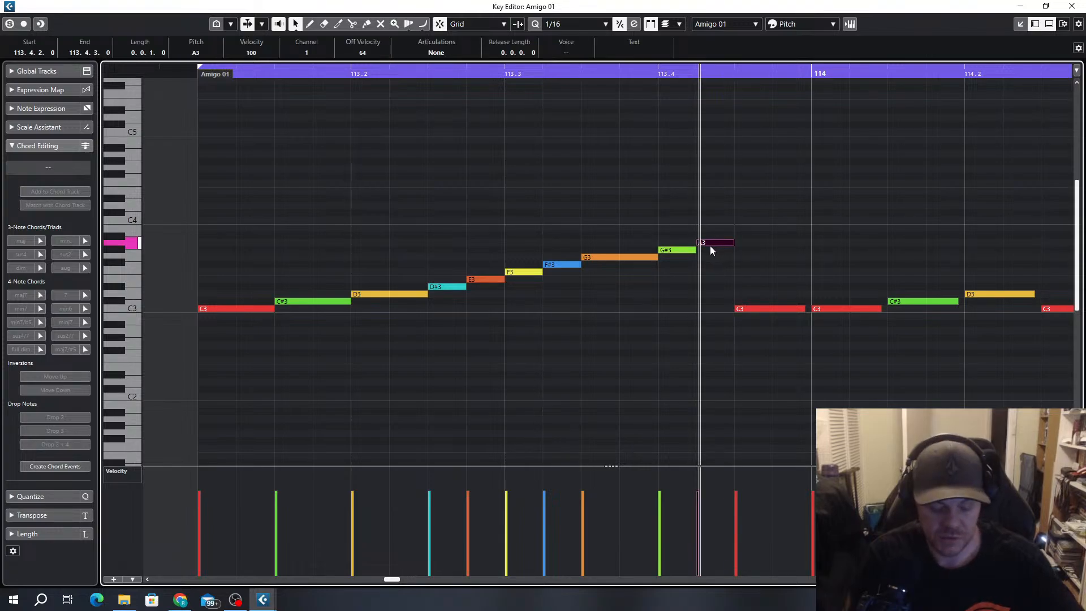
{"action": "left_click", "coordinate": [726, 223]}
{"action": "left_click", "coordinate": [719, 243]}
{"action": "key", "text": "Delete"}
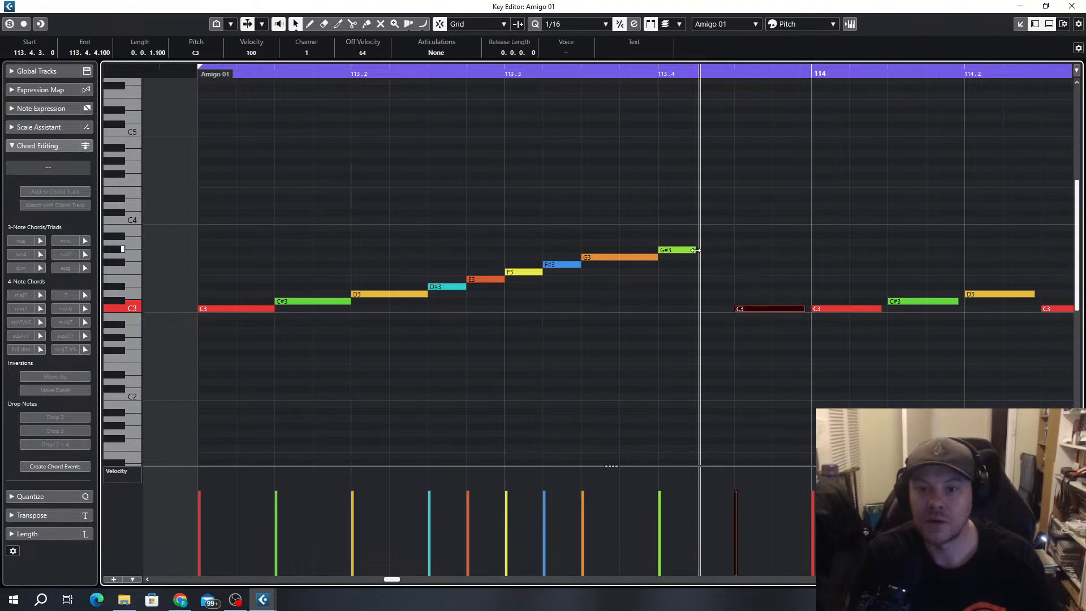
Extend G#3 to 113.4.3 and the C3 that follows it to the start of bar 114
{"action": "left_click_drag", "start_coordinate": [695, 250], "coordinate": [734, 251]}
{"action": "key", "text": "space"}
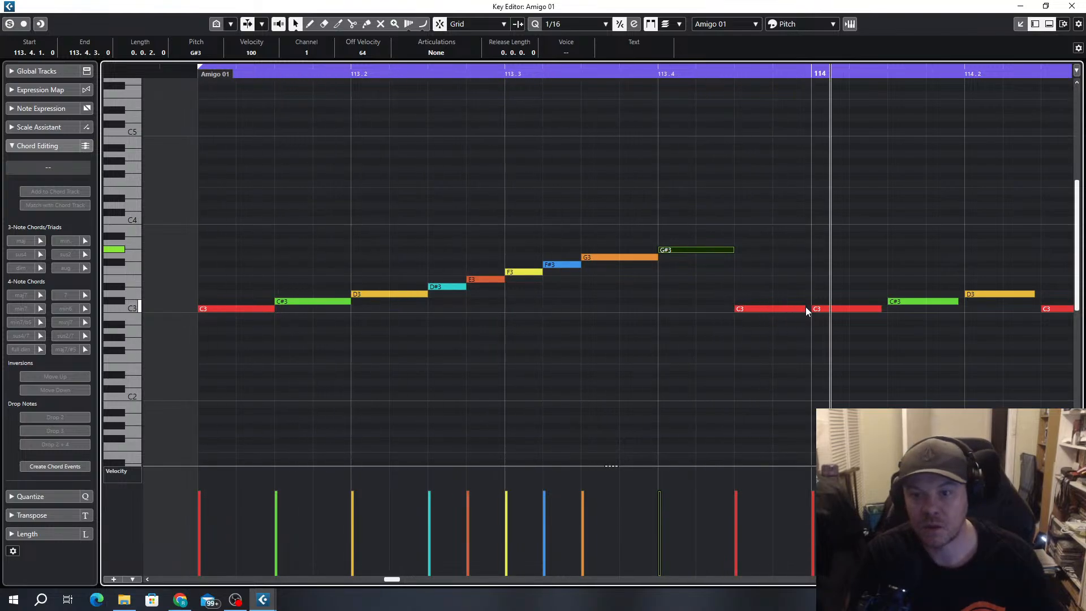
{"action": "left_click_drag", "start_coordinate": [806, 306], "coordinate": [813, 308]}
Extend E3 to 113.3.2, shift the F3 through G#3 notes one sixteenth later, and play the pattern
{"action": "left_click", "coordinate": [484, 279]}
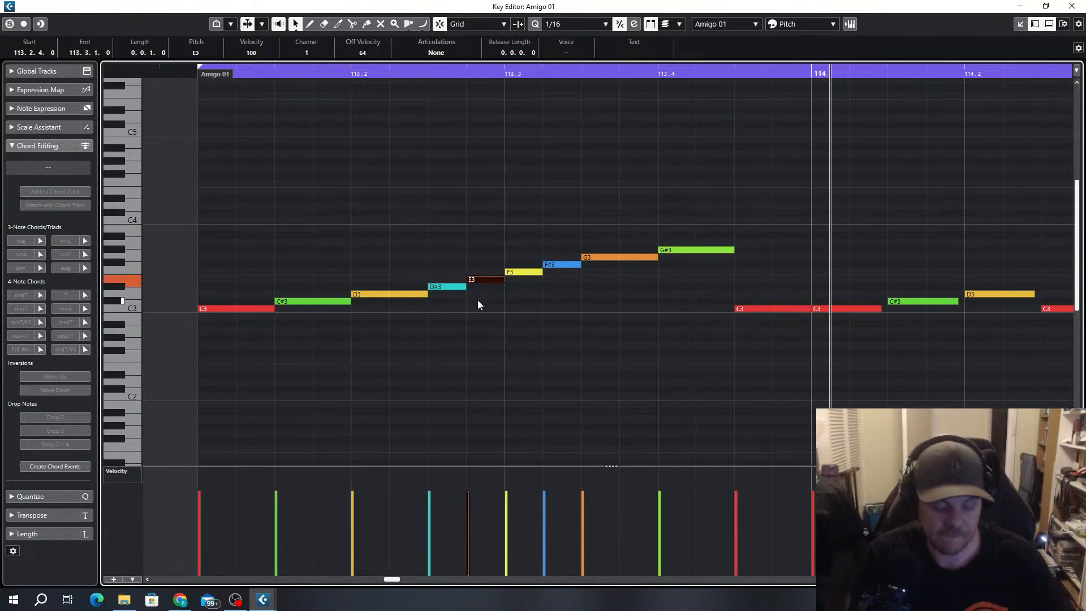
{"action": "key", "text": "space"}
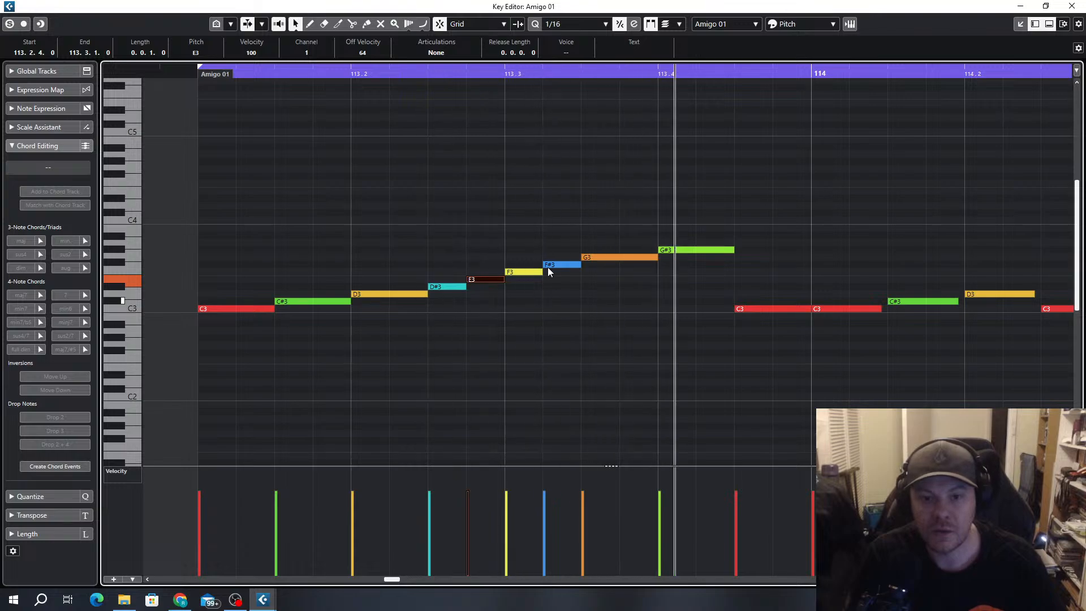
{"action": "left_click_drag", "start_coordinate": [502, 279], "coordinate": [541, 272]}
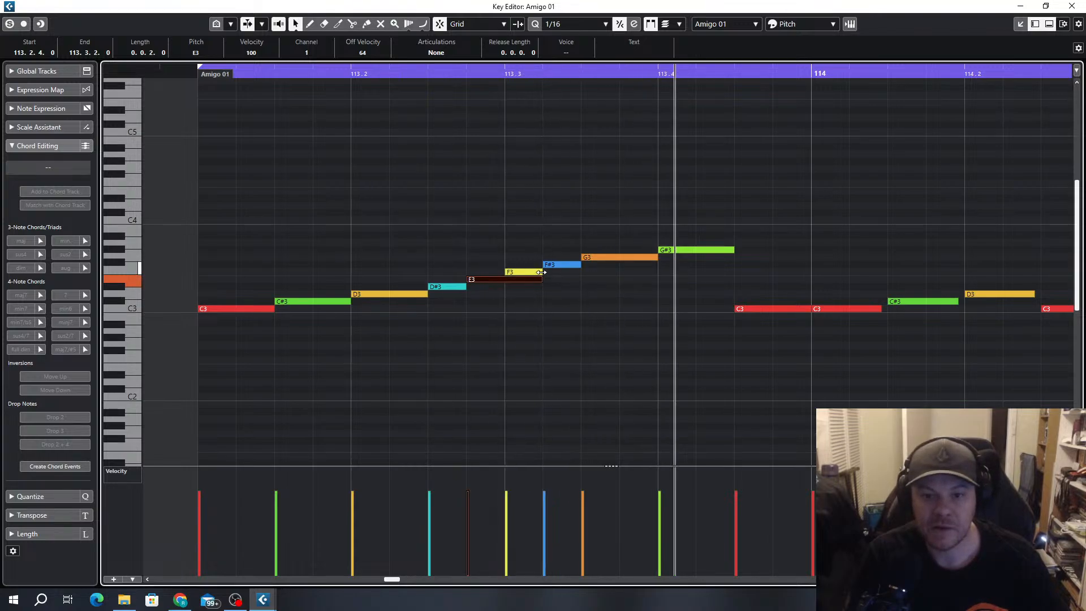
{"action": "left_click_drag", "start_coordinate": [707, 222], "coordinate": [571, 274]}
{"action": "left_click", "coordinate": [584, 316]}
{"action": "key", "text": "space"}
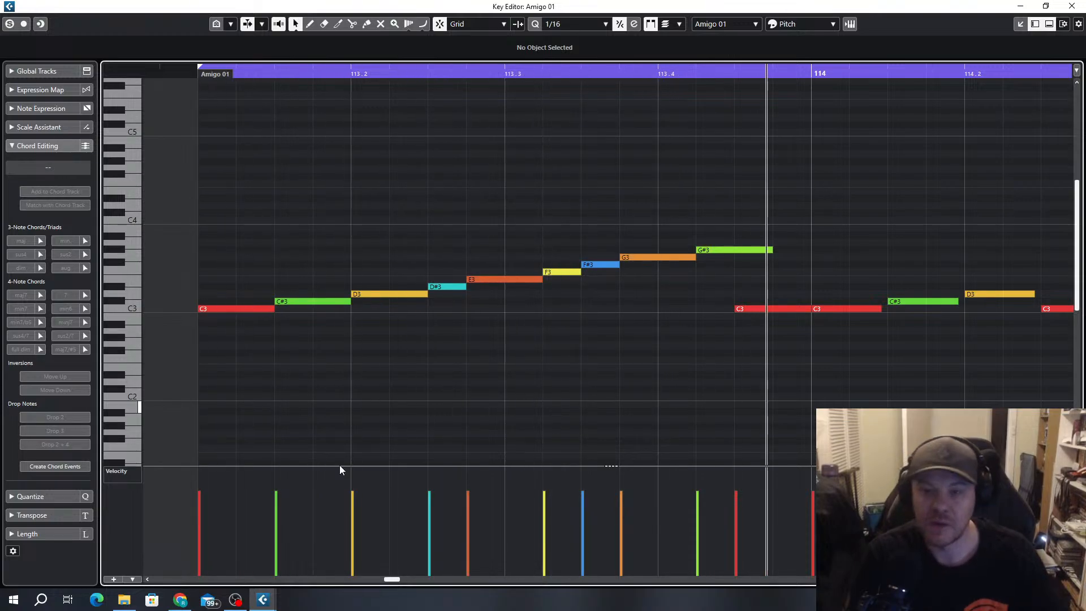
Open the Amigo 05 track's instrument window, move it off the main display, and reopen the part for note editing
{"action": "left_click", "coordinate": [1020, 5]}
{"action": "left_click", "coordinate": [197, 219]}
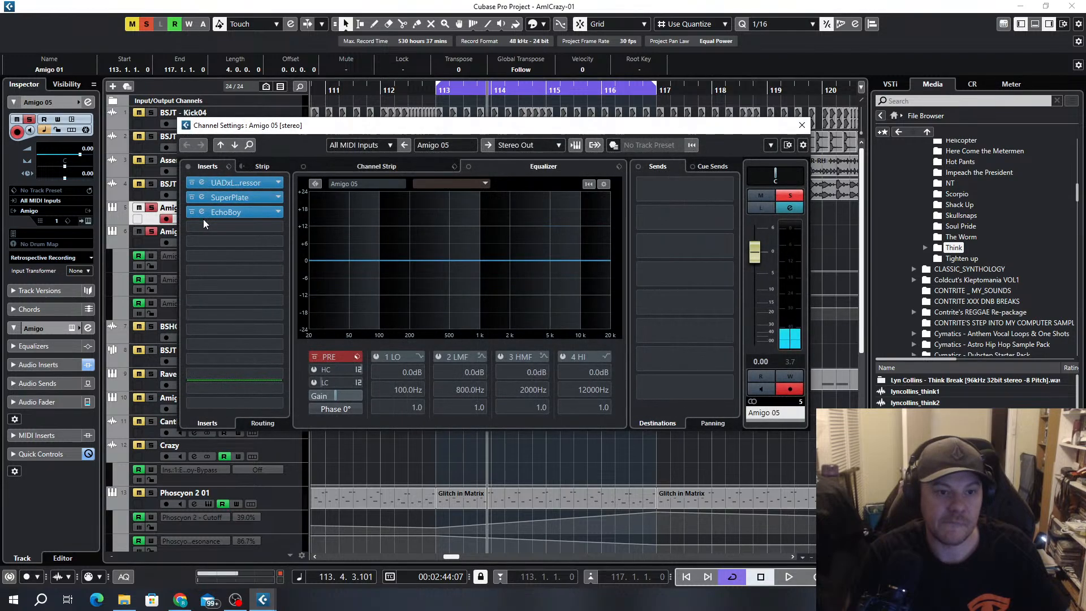
{"action": "left_click", "coordinate": [803, 125]}
{"action": "left_click", "coordinate": [209, 218]}
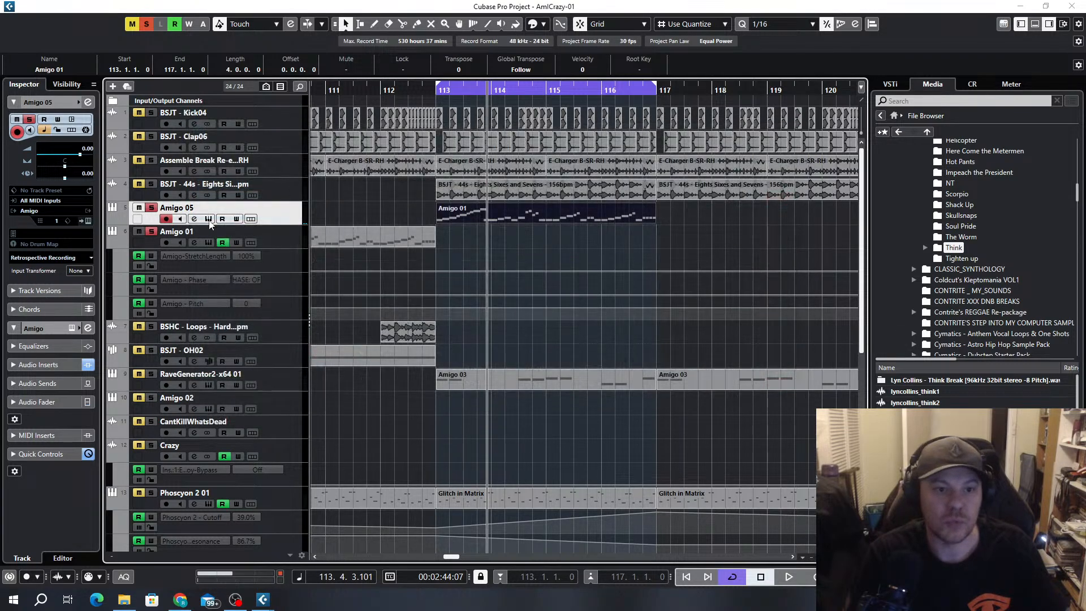
{"action": "left_click_drag", "start_coordinate": [507, 121], "coordinate": [0, 138]}
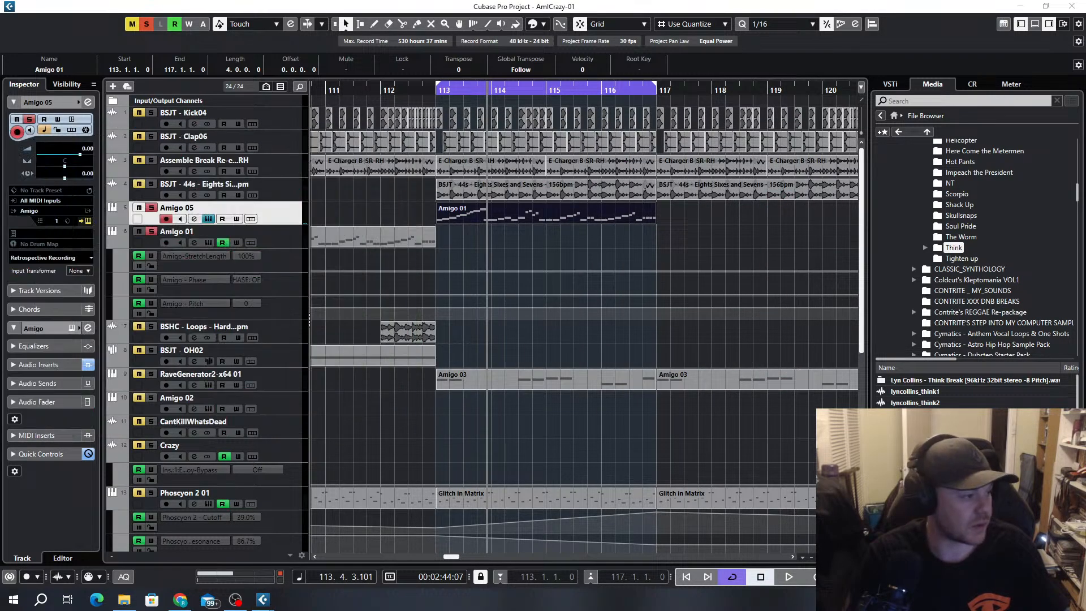
{"action": "double_click", "coordinate": [505, 213]}
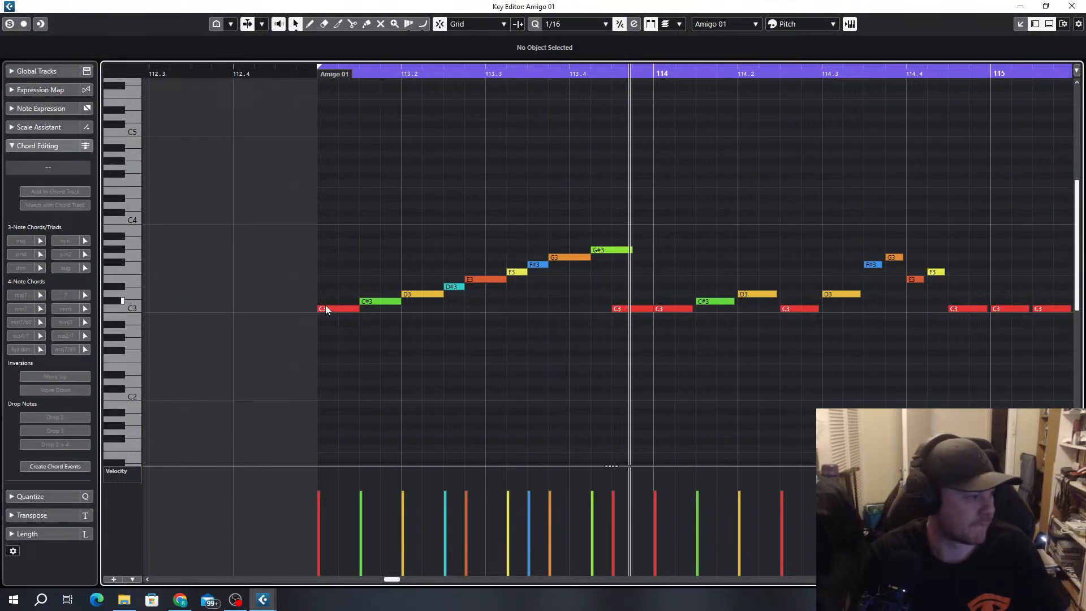
Audition the notes of bar 113 one at a time, from C3 up to F#3
{"action": "left_click", "coordinate": [326, 309]}
{"action": "left_click", "coordinate": [387, 304]}
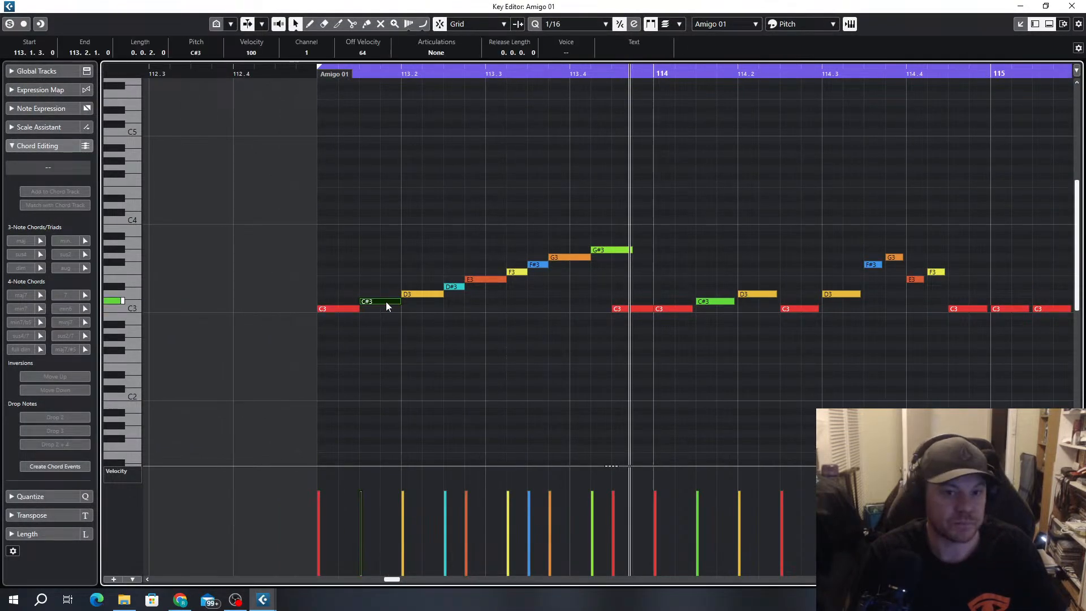
{"action": "left_click", "coordinate": [427, 296]}
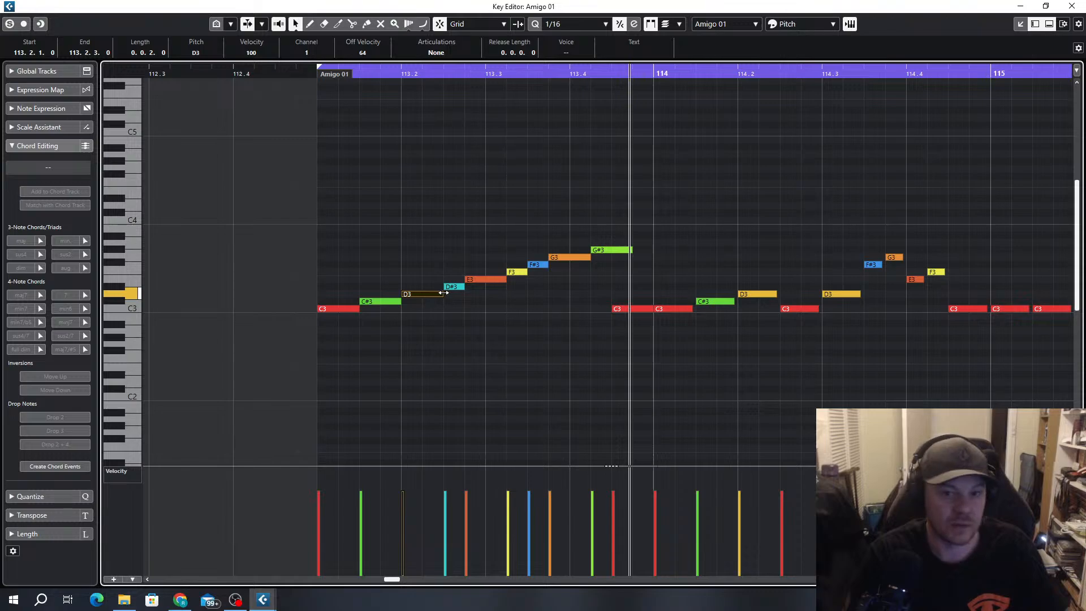
{"action": "left_click", "coordinate": [453, 287]}
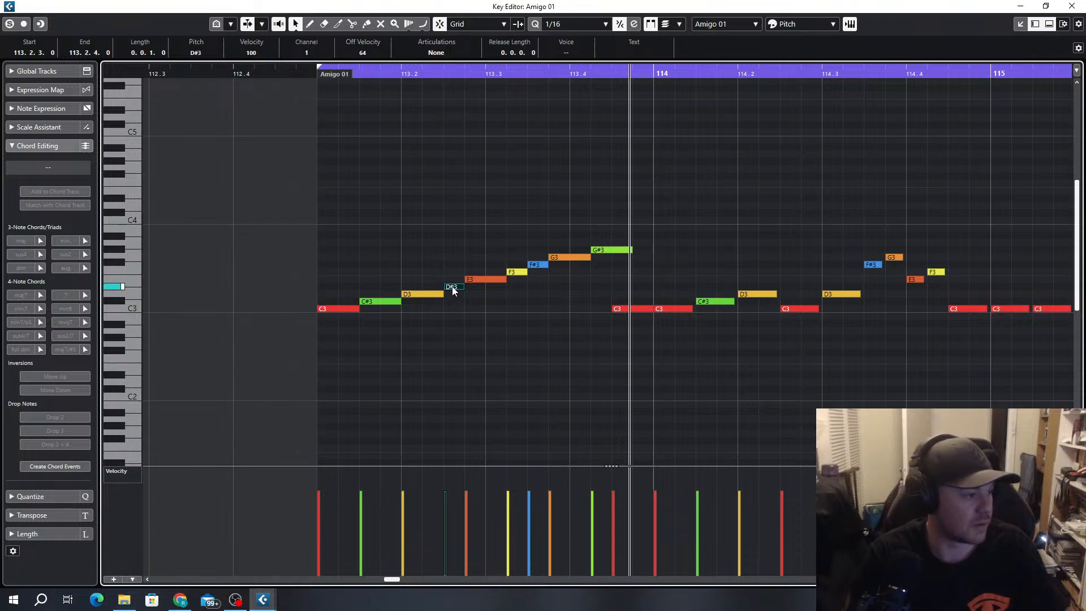
{"action": "left_click", "coordinate": [483, 279]}
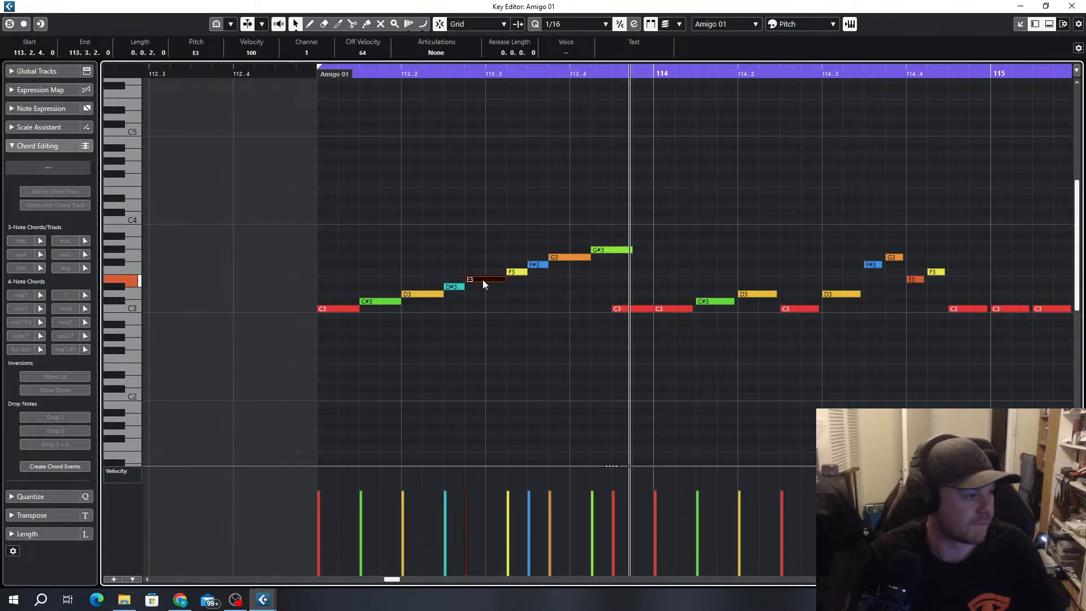
{"action": "left_click", "coordinate": [518, 274]}
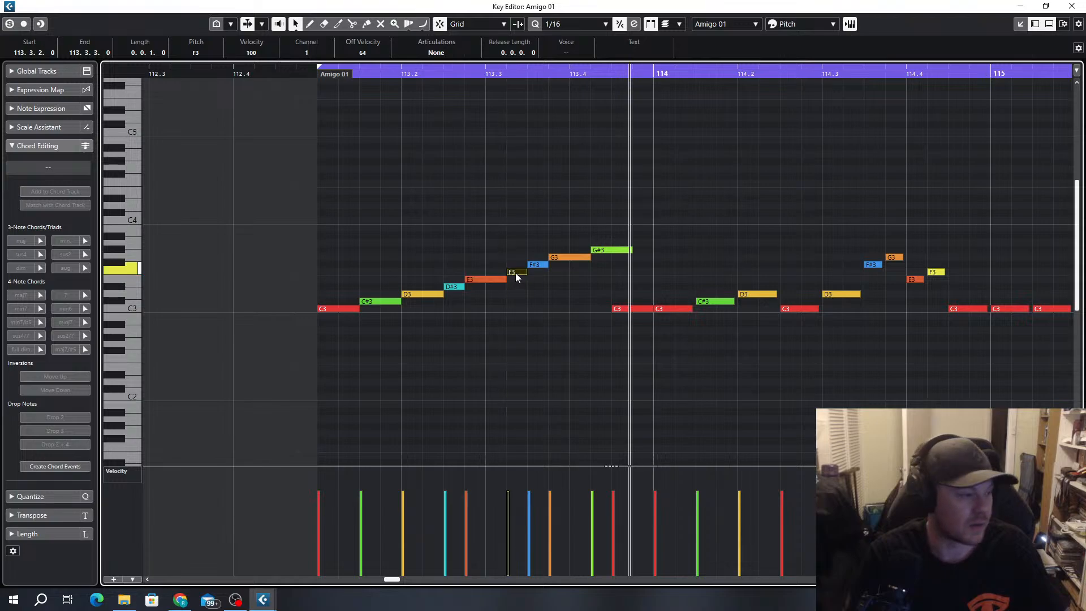
{"action": "left_click", "coordinate": [542, 266]}
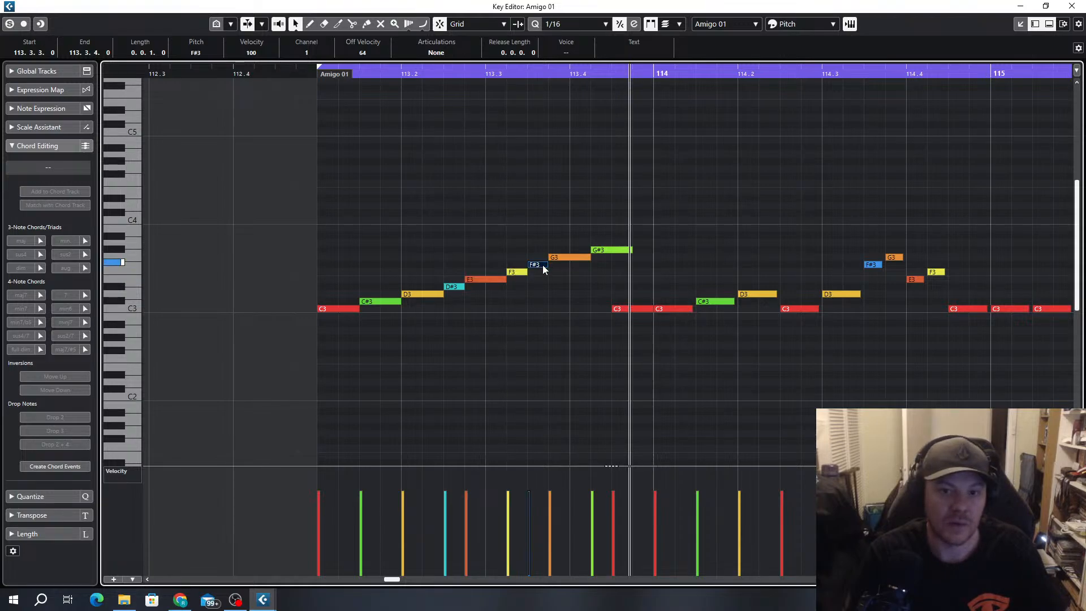
Extend F#3 to 113.4.1, shift G3 and G#3 one sixteenth later, and delete the C3 at 113.4.3
{"action": "left_click_drag", "start_coordinate": [547, 264], "coordinate": [581, 263]}
{"action": "left_click_drag", "start_coordinate": [585, 265], "coordinate": [637, 250]}
{"action": "left_click", "coordinate": [651, 265]}
{"action": "left_click", "coordinate": [637, 309]}
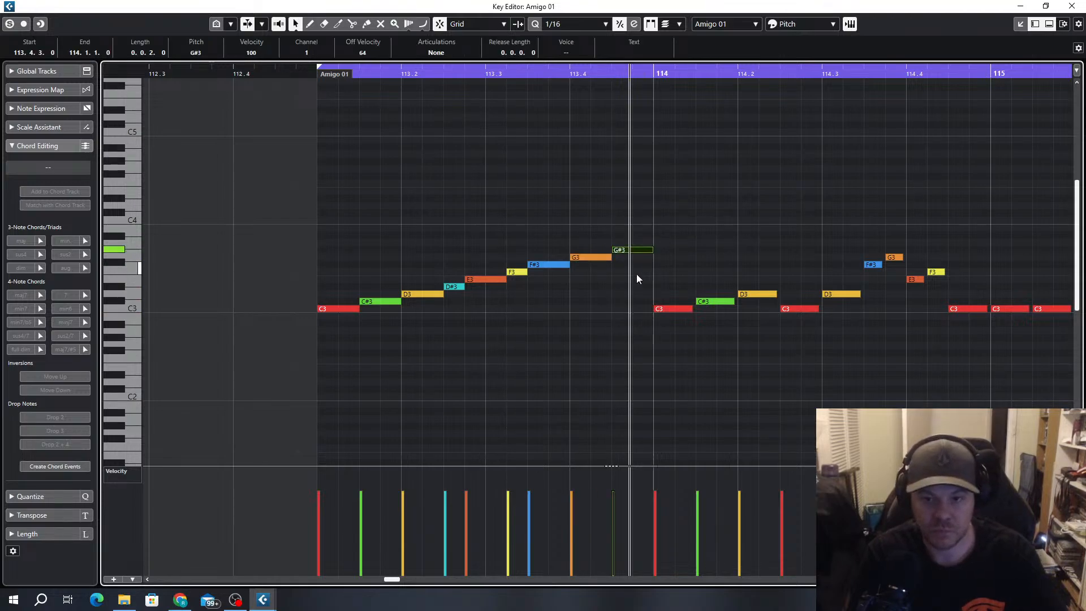
Limit the playback loop to bar 113, play it, and delete the G3 and G#3 at the end of the bar
{"action": "left_click", "coordinate": [653, 77], "text": "alt"}
{"action": "key", "text": "space"}
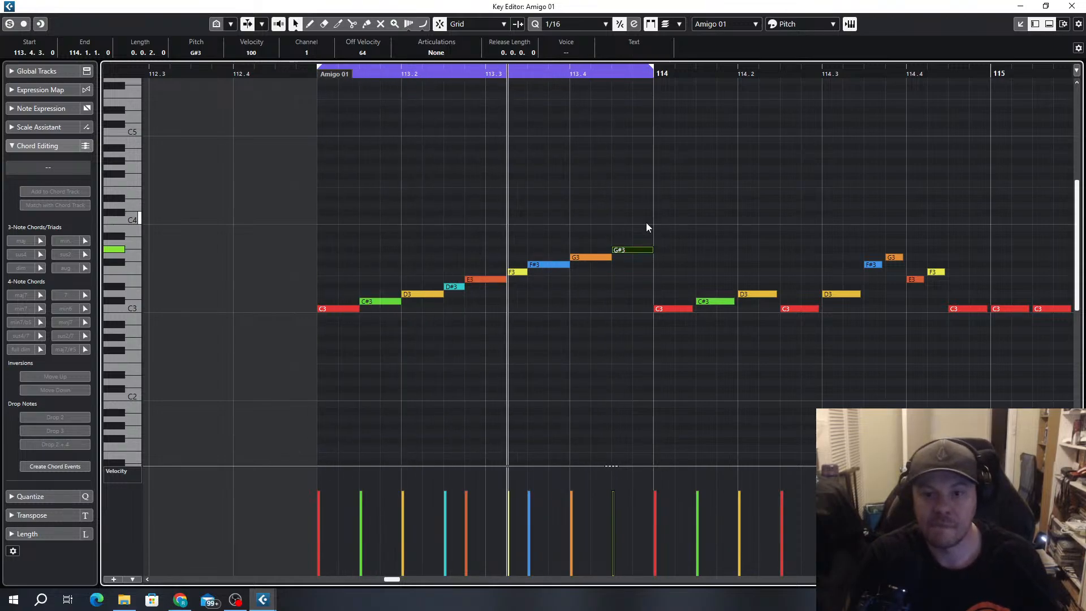
{"action": "left_click_drag", "start_coordinate": [646, 223], "coordinate": [592, 259]}
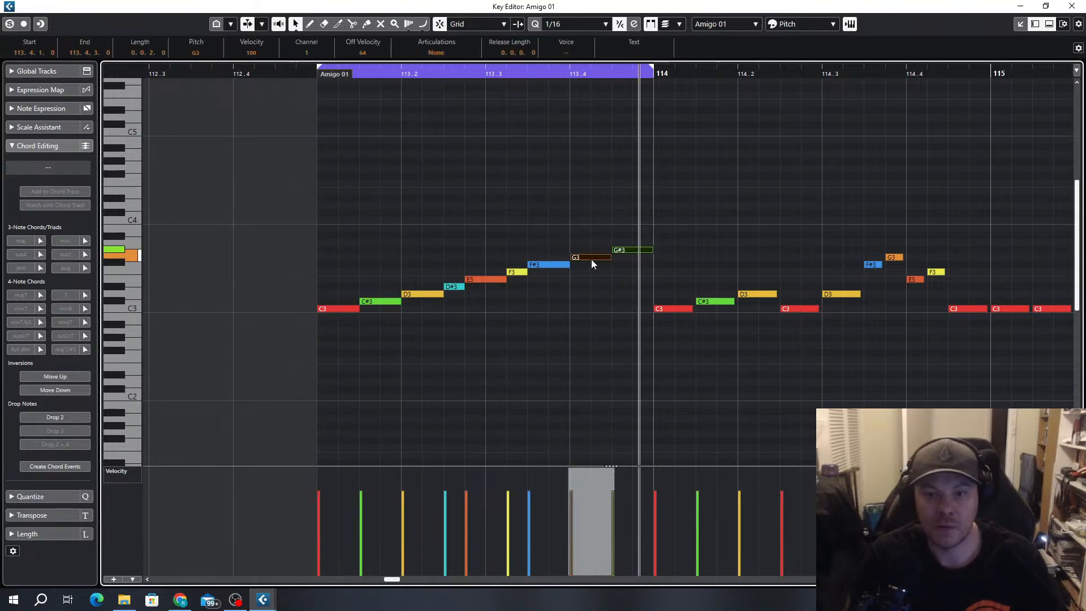
{"action": "left_click", "coordinate": [591, 260]}
{"action": "key", "text": "Delete"}
{"action": "left_click_drag", "start_coordinate": [642, 228], "coordinate": [618, 288]}
{"action": "key", "text": "Delete"}
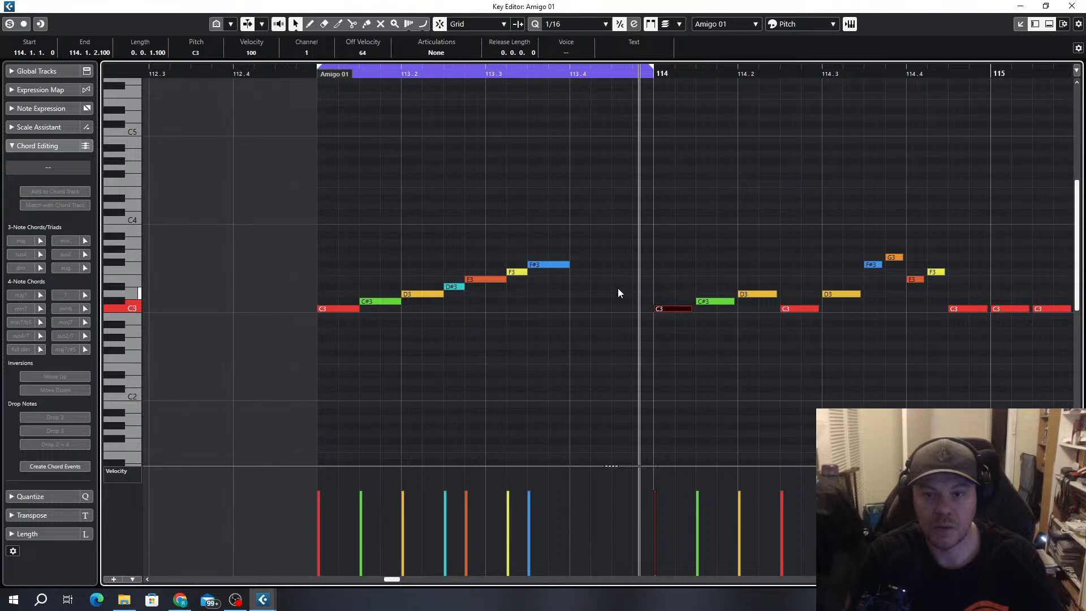
Audition the F#3, F3, E3 and D#3 notes in bar 113
{"action": "left_click", "coordinate": [551, 264]}
{"action": "left_click", "coordinate": [515, 272]}
{"action": "left_click", "coordinate": [487, 280]}
{"action": "left_click", "coordinate": [450, 287]}
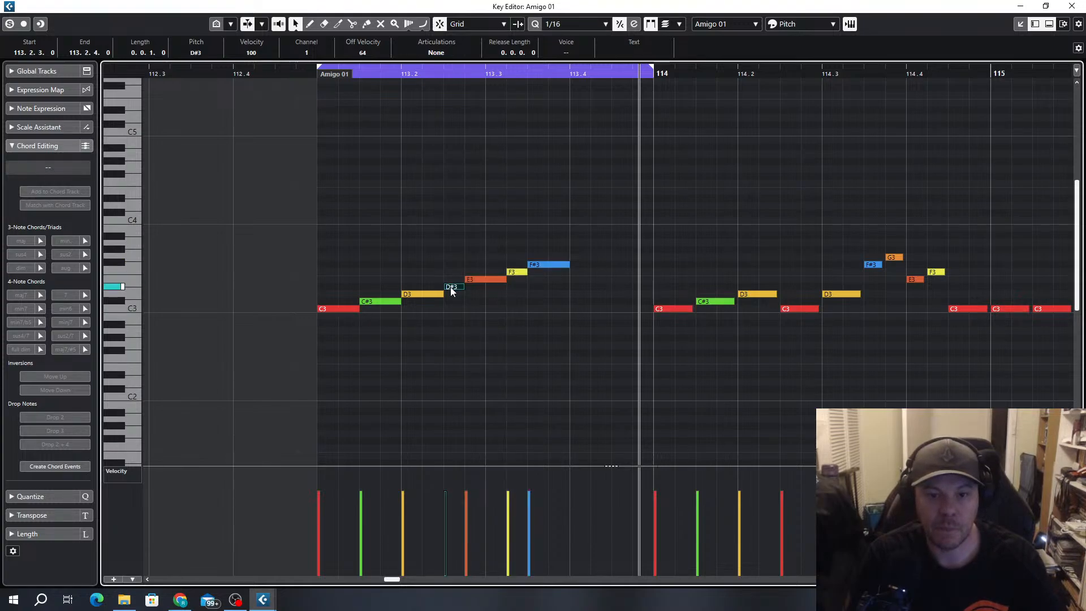
{"action": "left_click_drag", "start_coordinate": [564, 246], "coordinate": [455, 304]}
{"action": "left_click_drag", "start_coordinate": [453, 281], "coordinate": [589, 282]}
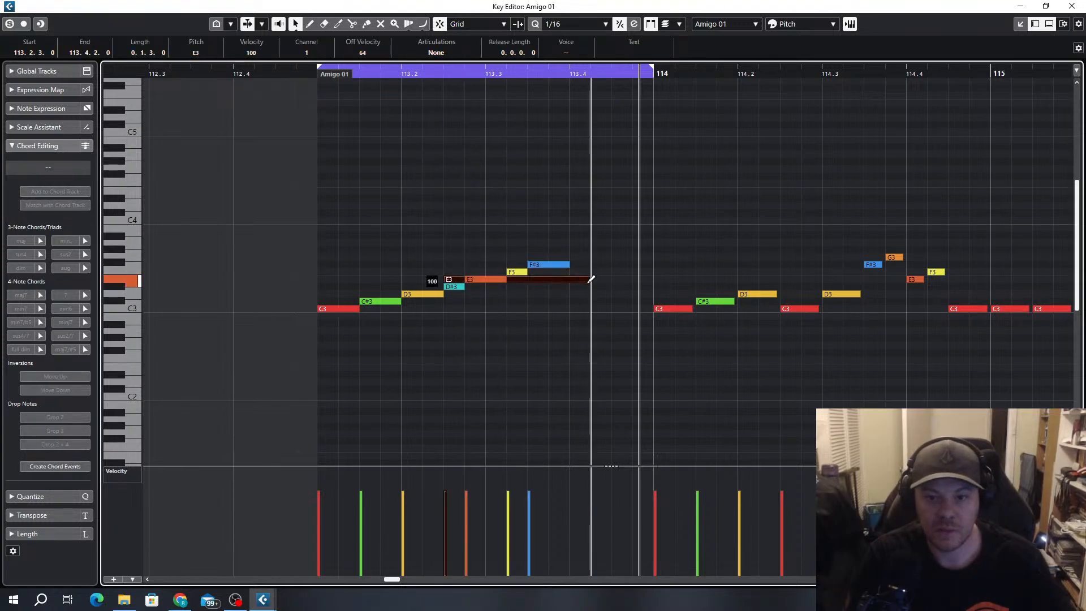
{"action": "key", "text": "ctrl+z"}
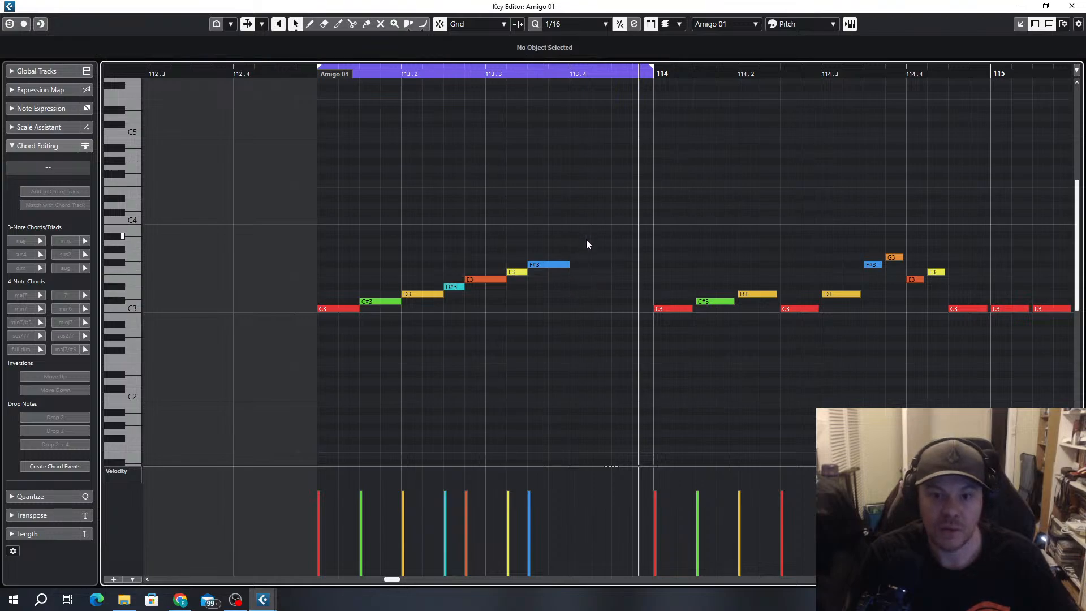
Copy the E3, F3 and F#3 group to start at 113.3.4, and delete the original F#3 at 113.3.3
{"action": "left_click_drag", "start_coordinate": [587, 244], "coordinate": [563, 277]}
{"action": "left_click", "coordinate": [546, 269]}
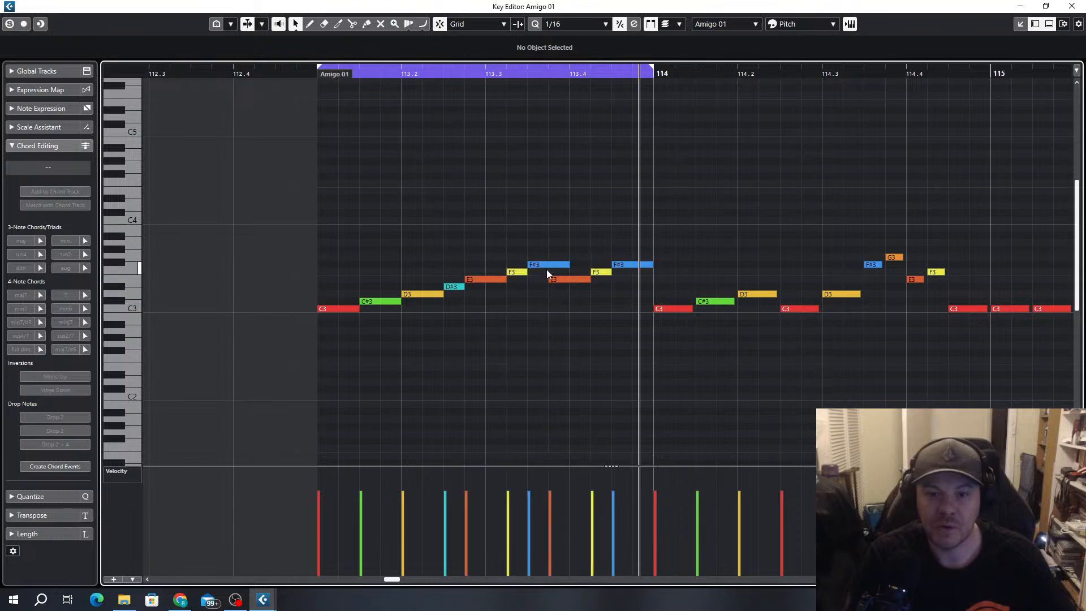
{"action": "left_click", "coordinate": [546, 266]}
{"action": "key", "text": "Delete"}
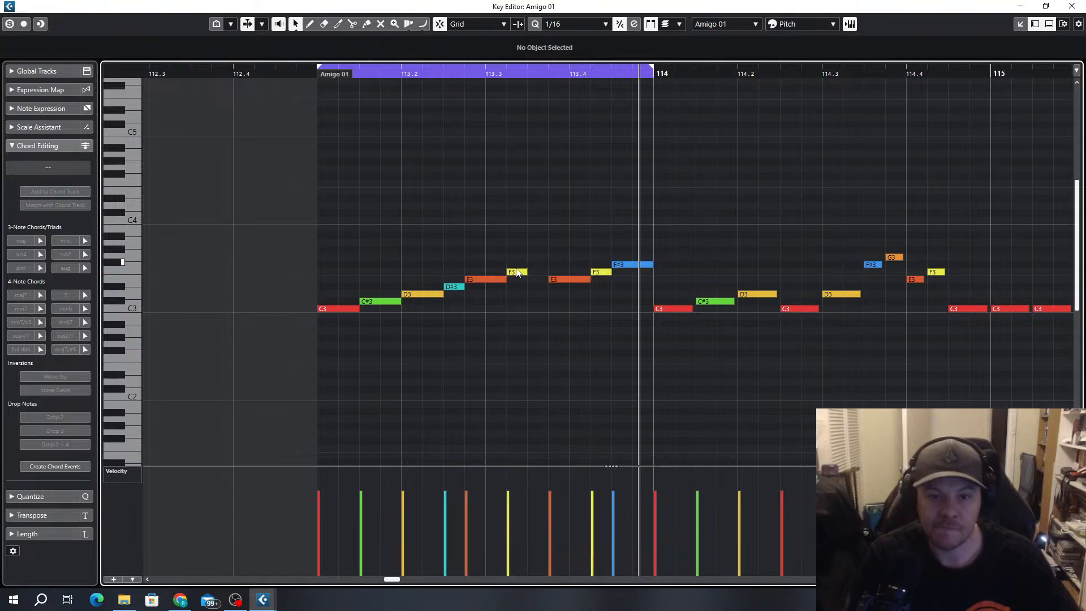
Add a sixteenth D#3 at 113.3.3 and raise the F#3 at 113.4.3 to G3
{"action": "left_click", "coordinate": [517, 273]}
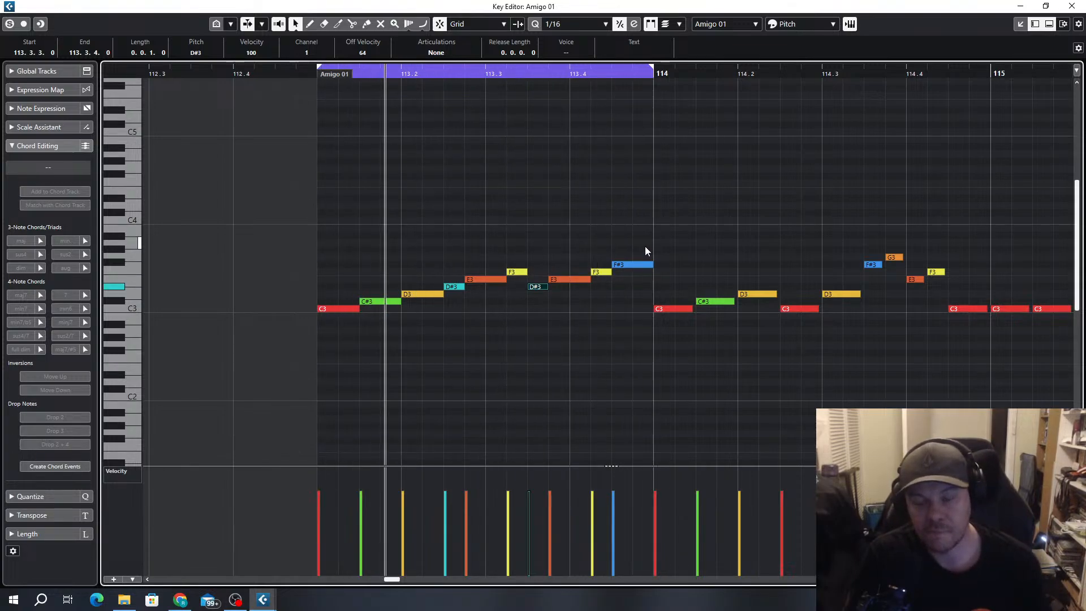
{"action": "left_click", "coordinate": [640, 264]}
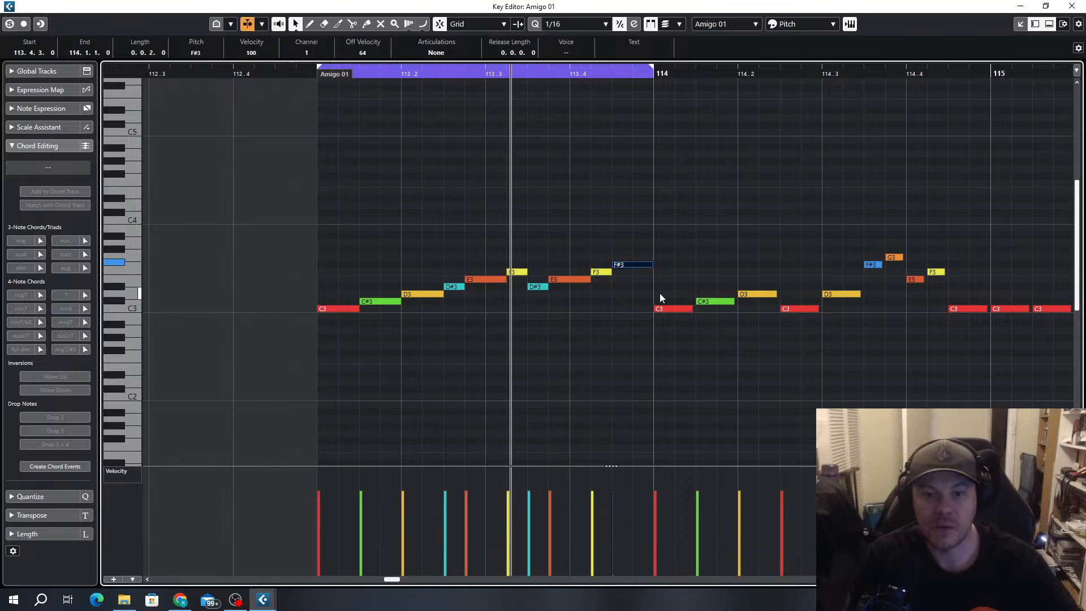
{"action": "key", "text": "Up"}
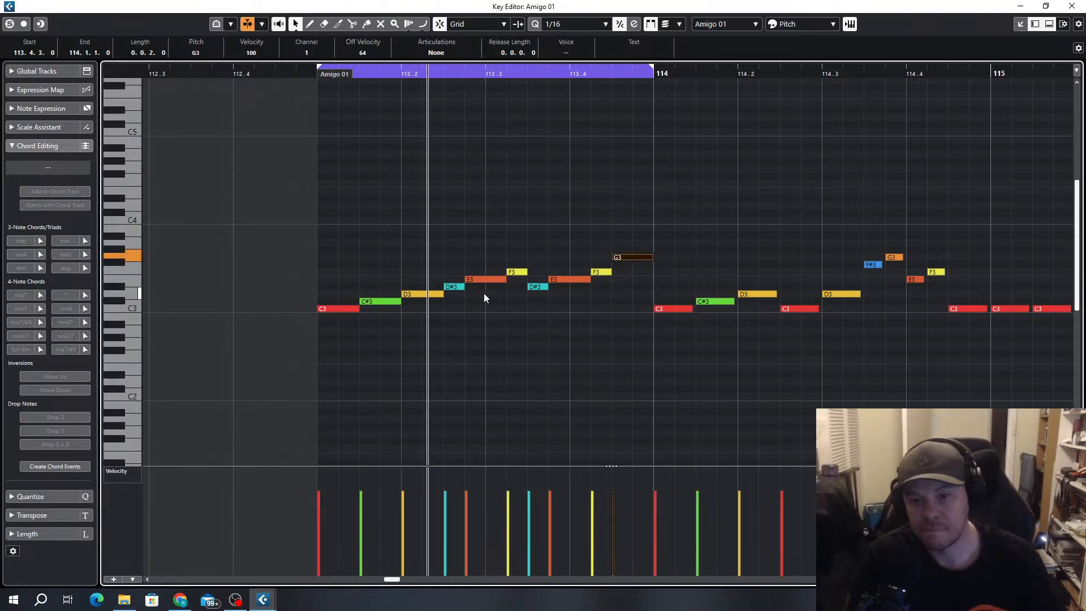
Delete all notes from bar 114 to the end of the part
{"action": "scroll", "coordinate": [525, 295], "scroll_direction": "down", "scroll_amount": 3}
{"action": "left_click_drag", "start_coordinate": [1040, 225], "coordinate": [592, 352]}
{"action": "key", "text": "Down"}
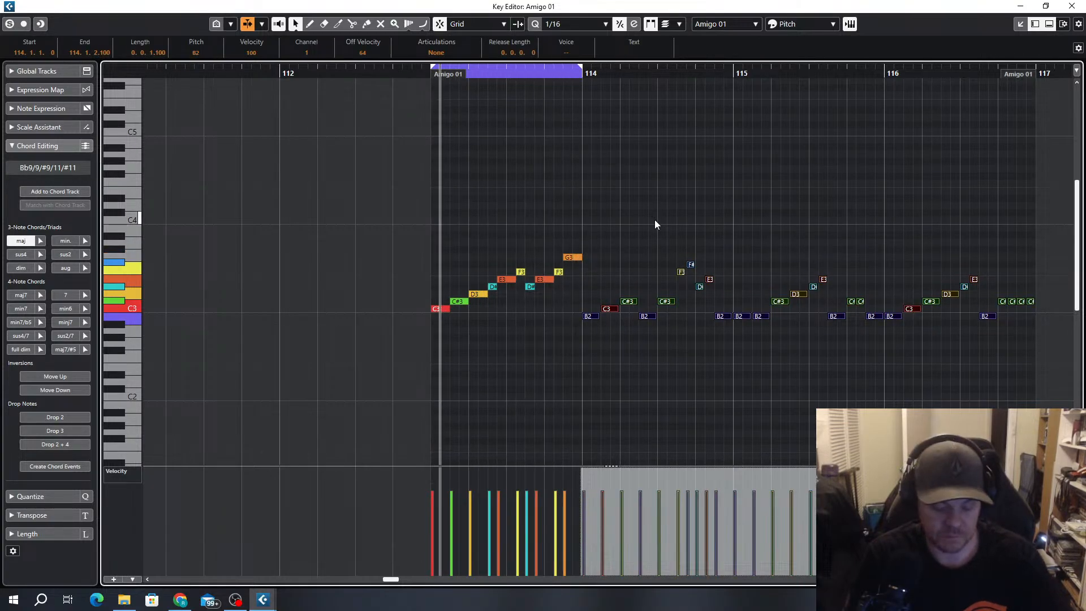
{"action": "key", "text": "Delete"}
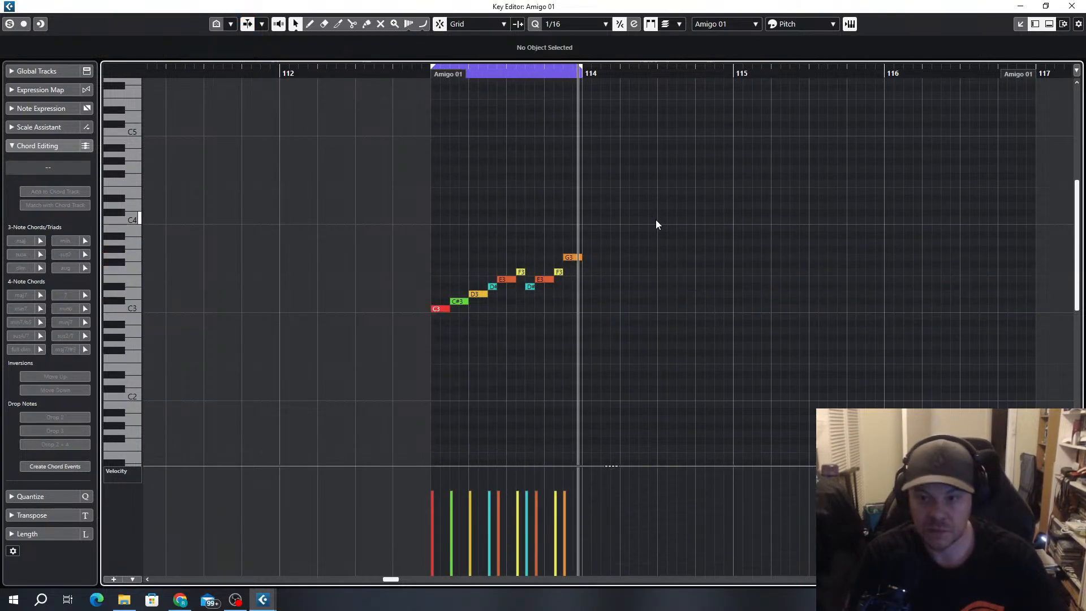
Duplicate all the bar 113 notes into bar 114 and stop playback
{"action": "scroll", "coordinate": [589, 238], "scroll_direction": "up", "scroll_amount": 3}
{"action": "left_click_drag", "start_coordinate": [588, 225], "coordinate": [250, 332]}
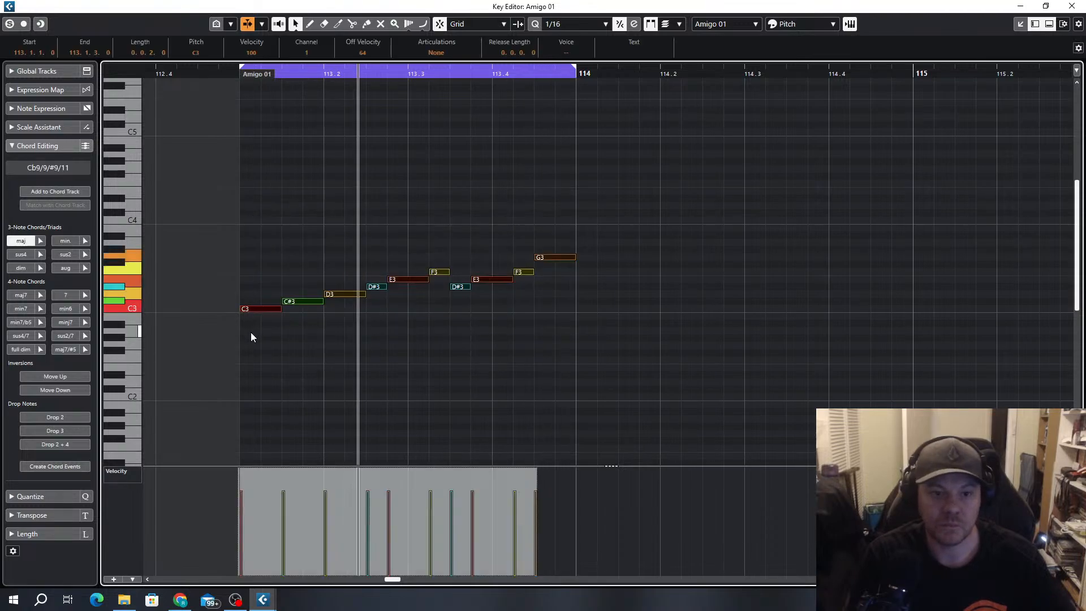
{"action": "key", "text": "ctrl+d"}
{"action": "left_click", "coordinate": [633, 283]}
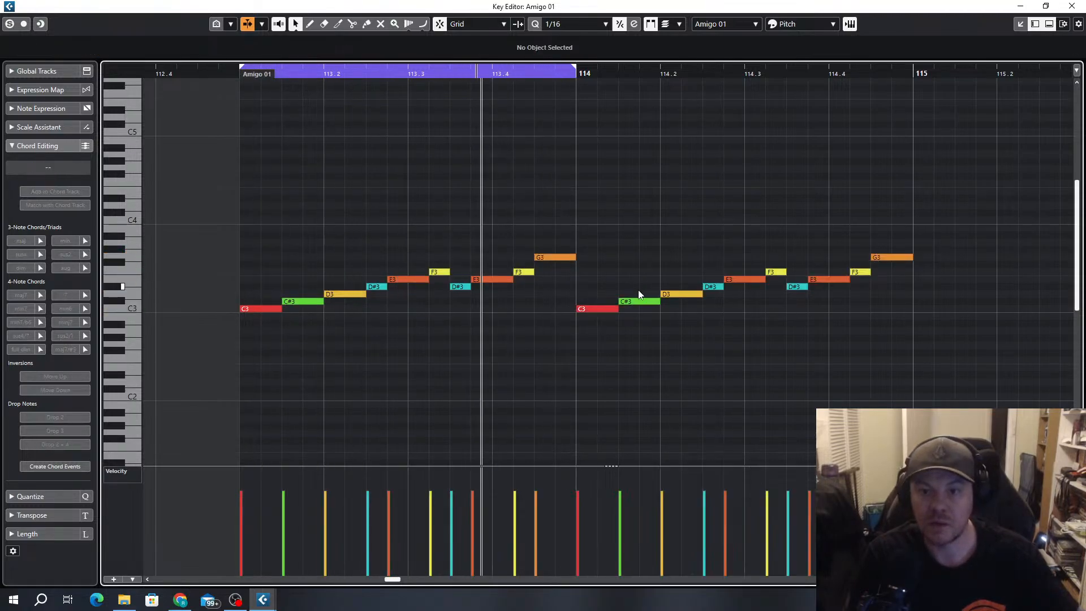
{"action": "key", "text": "space"}
Lower the C#3 at 114.1.3 to C3 and delete the D#3 at 114.2.3 and the E3 that follows it
{"action": "left_click", "coordinate": [639, 302]}
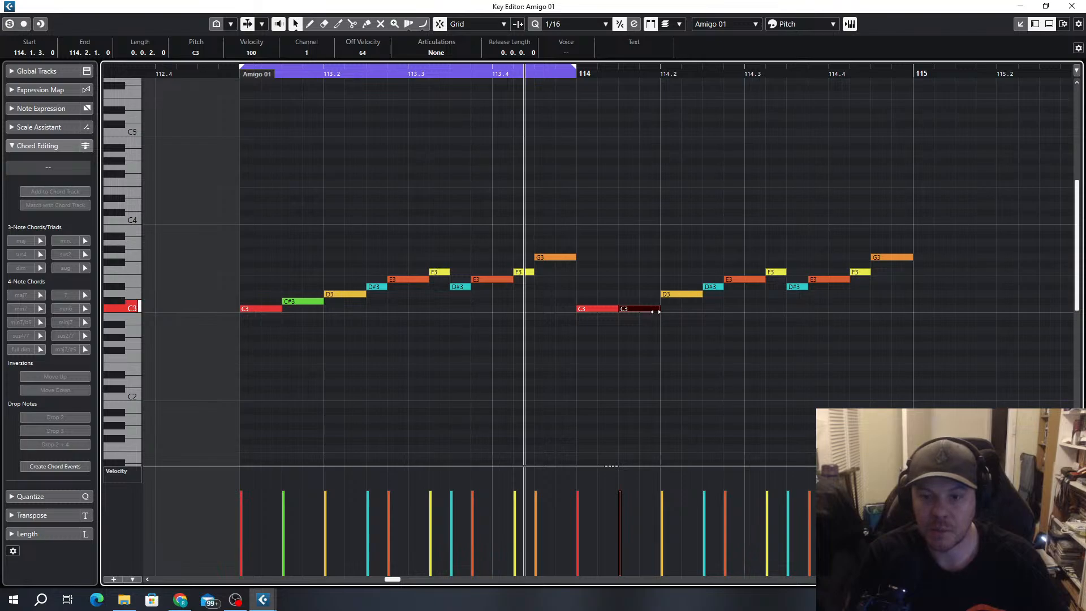
{"action": "left_click", "coordinate": [716, 287]}
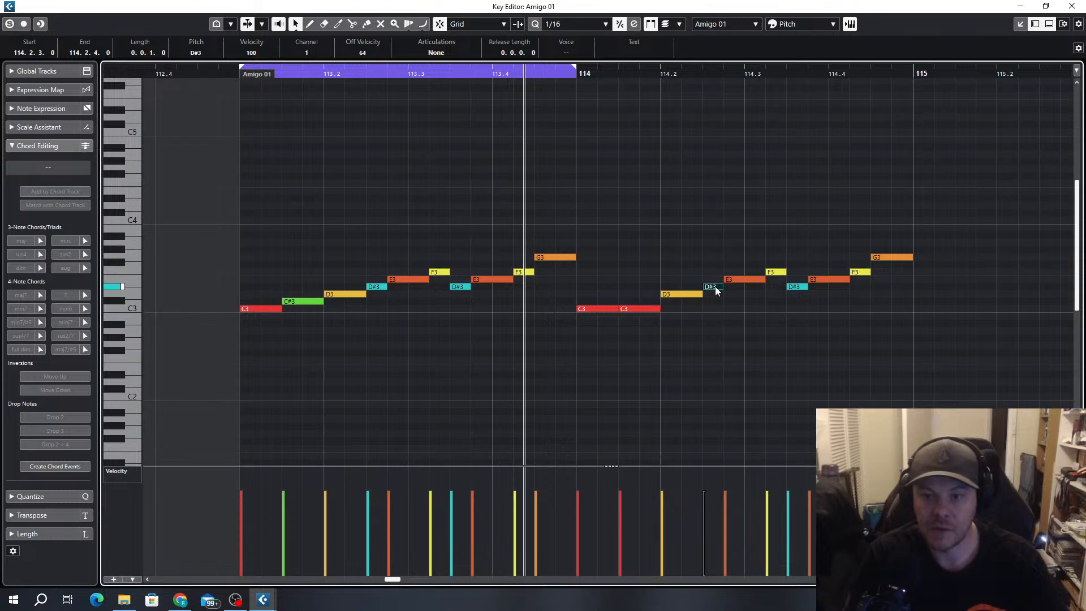
{"action": "key", "text": "Delete"}
{"action": "key", "text": "Delete"}
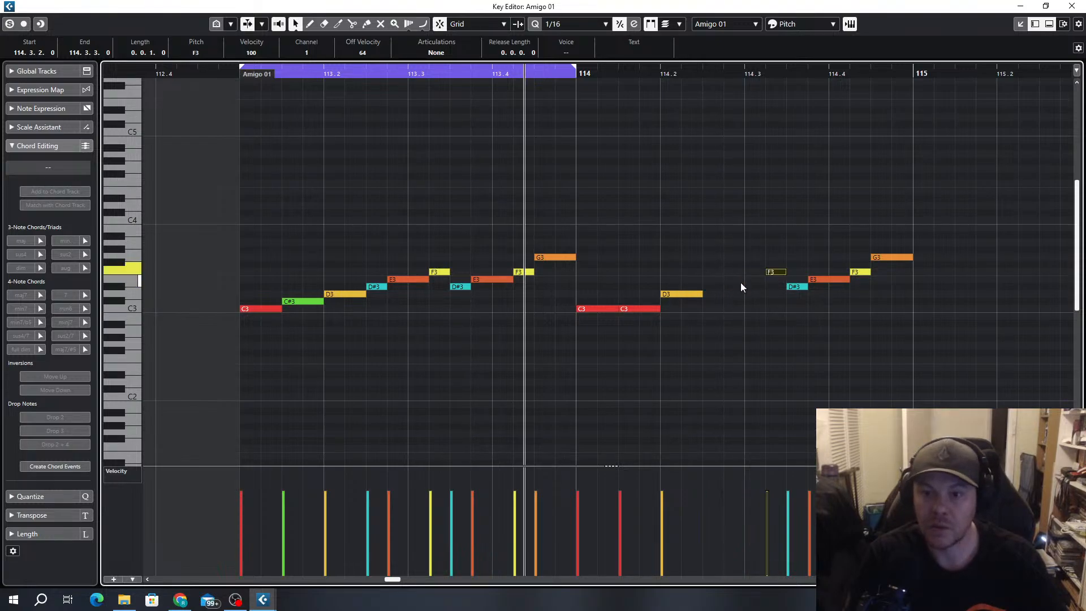
Move D3 to 114.2.3 with a C#3 at 114.2.1, and copy D#3 to 114.3.1
{"action": "mouse_move", "coordinate": [680, 296]}
{"action": "left_mouse_down"}
{"action": "mouse_move", "coordinate": [727, 295]}
{"action": "mouse_move", "coordinate": [701, 299]}
{"action": "left_mouse_up"}
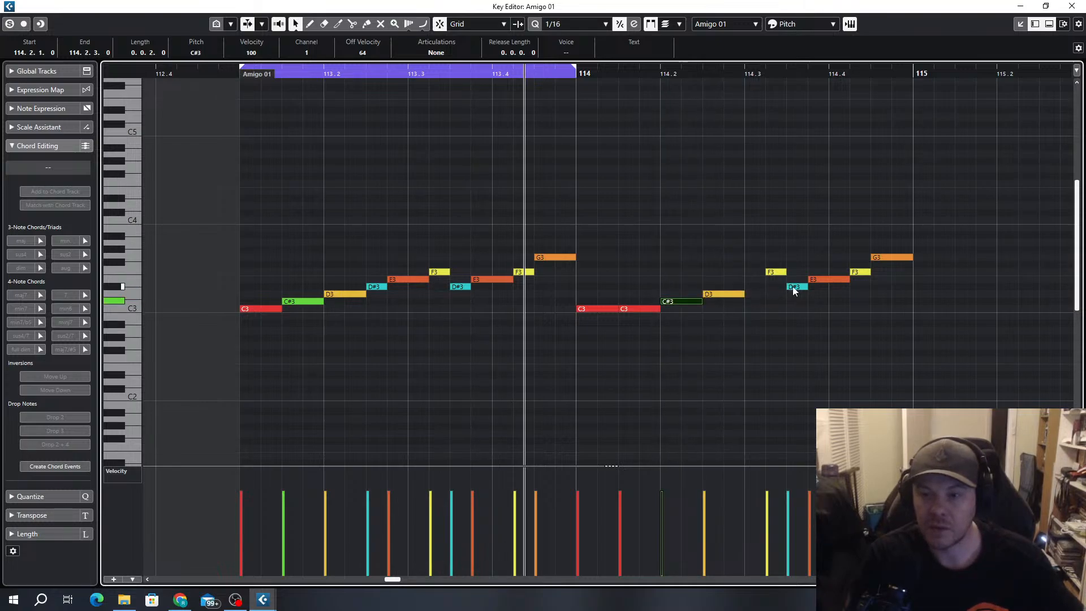
{"action": "left_click_drag", "start_coordinate": [793, 286], "coordinate": [757, 289]}
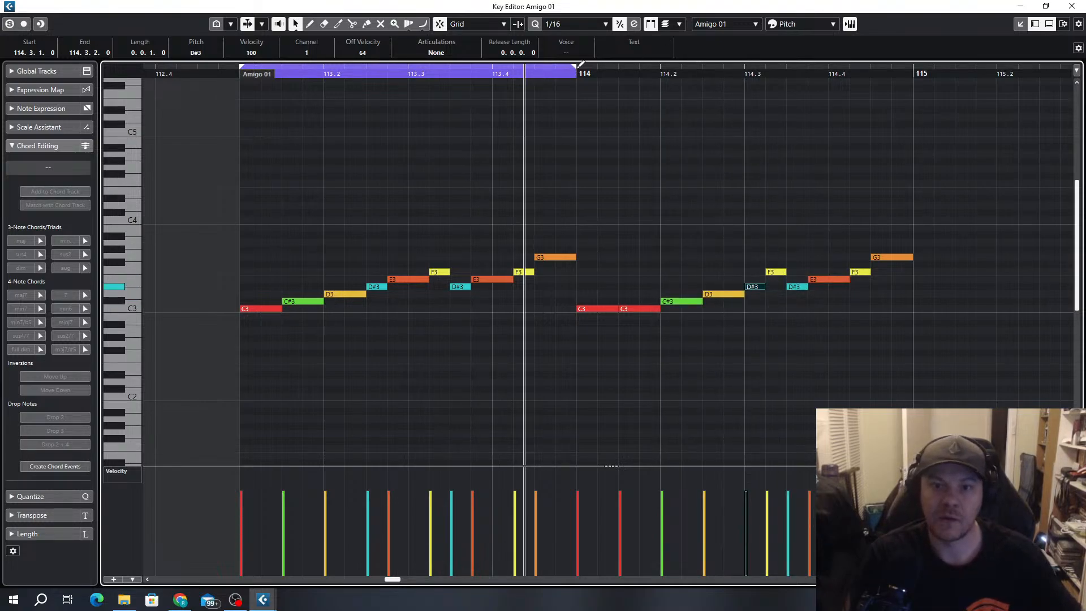
Extend the playback loop to bar 115 and play both bars from the start
{"action": "left_click_drag", "start_coordinate": [576, 66], "coordinate": [878, 108]}
{"action": "key", "text": "KP_1"}
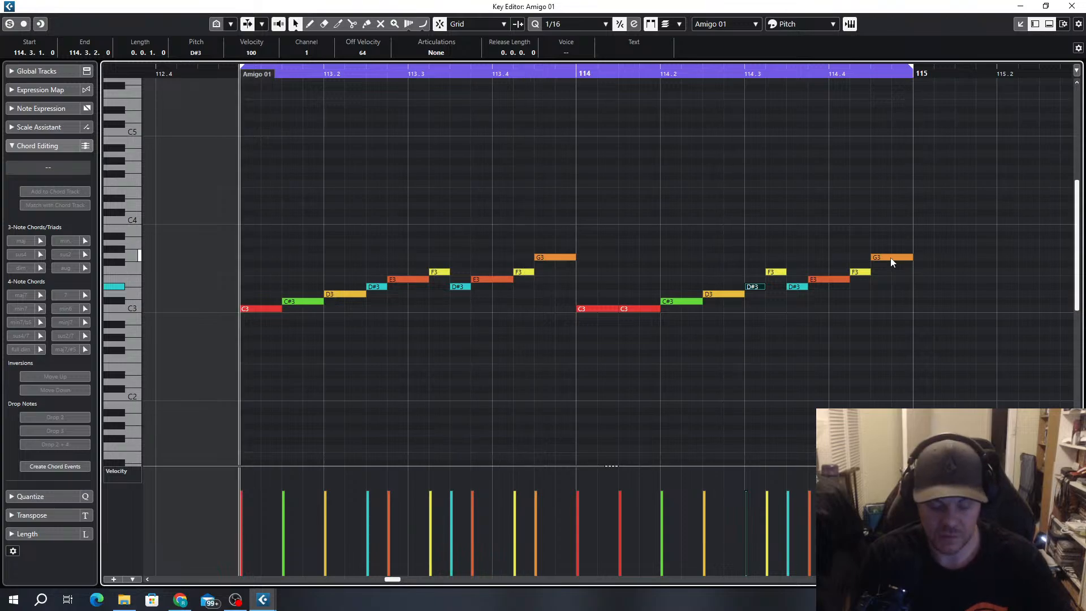
{"action": "key", "text": "space"}
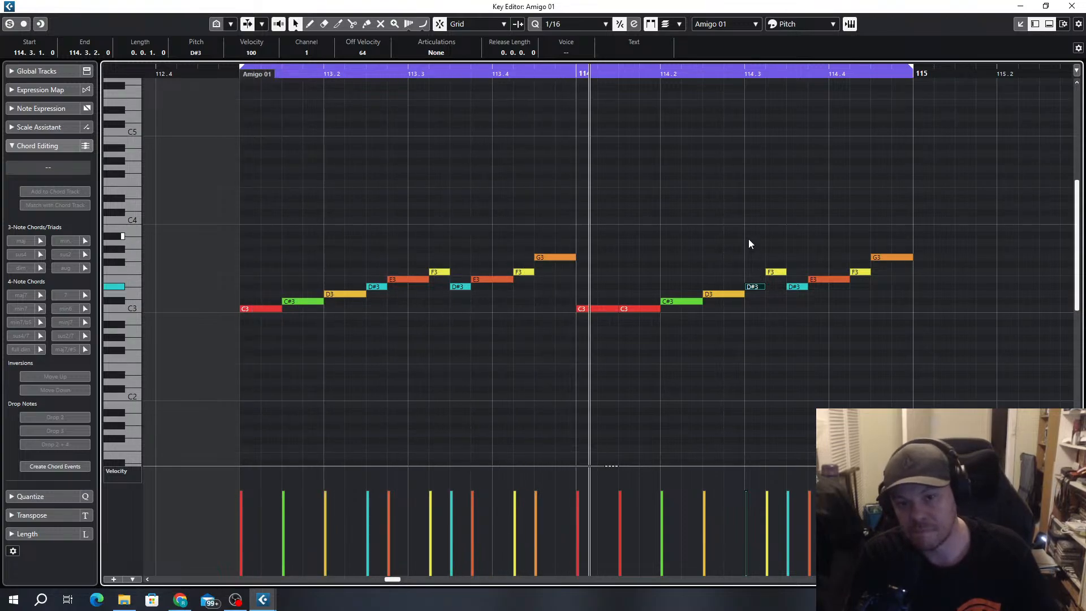
Undo the added D#3 and C#3 and the D3 move in bar 114
{"action": "scroll", "coordinate": [701, 325], "scroll_direction": "down", "scroll_amount": 2, "text": "ctrl"}
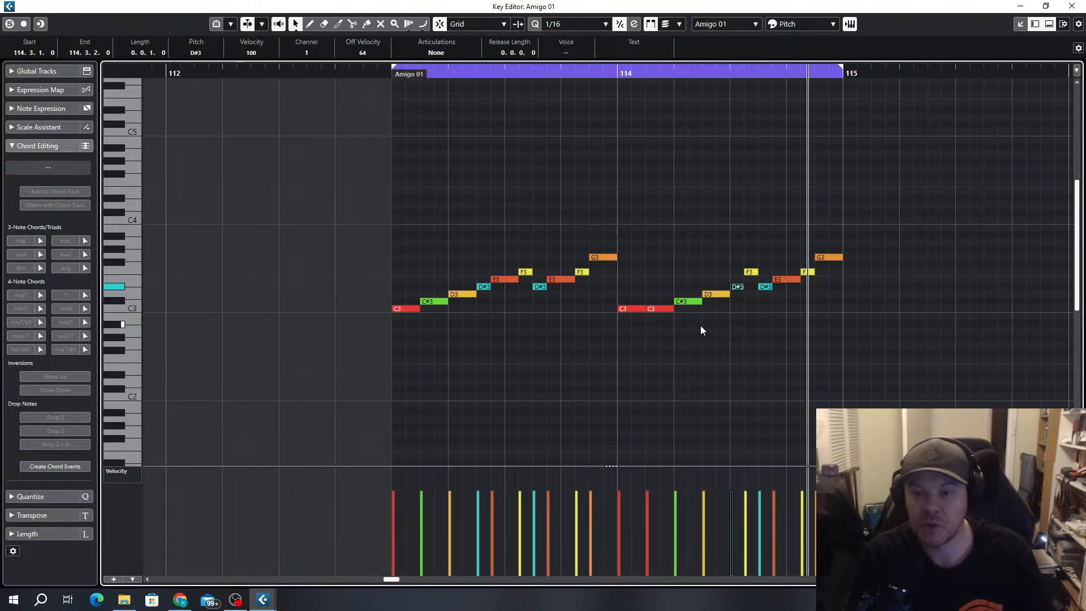
{"action": "key", "text": "ctrl+z"}
{"action": "key", "text": "ctrl+z"}
{"action": "key", "text": "ctrl+z"}
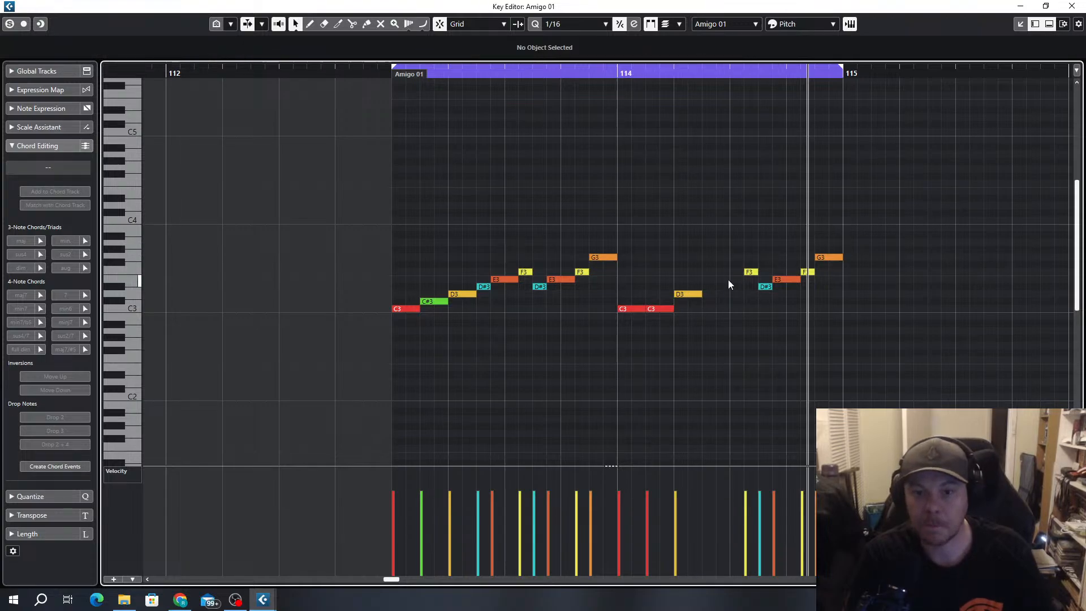
Add an eighth-note C3 at 114.2.3 and a sixteenth D#3 at 114.3.1
{"action": "scroll", "coordinate": [729, 280], "scroll_direction": "up", "scroll_amount": 1, "text": "ctrl"}
{"action": "left_click_drag", "start_coordinate": [702, 308], "coordinate": [731, 309]}
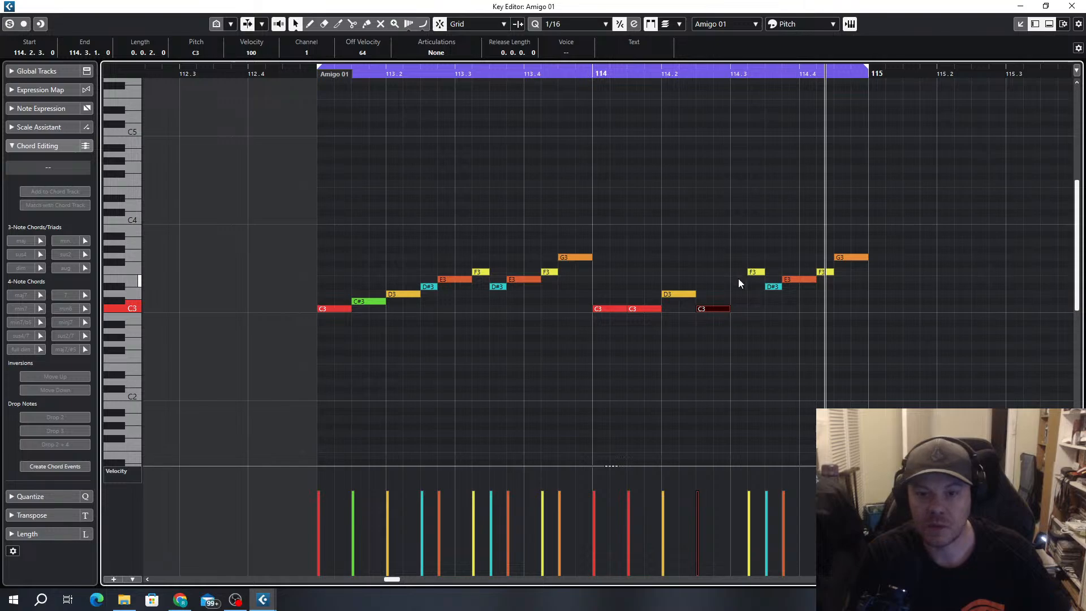
{"action": "left_click", "coordinate": [739, 287]}
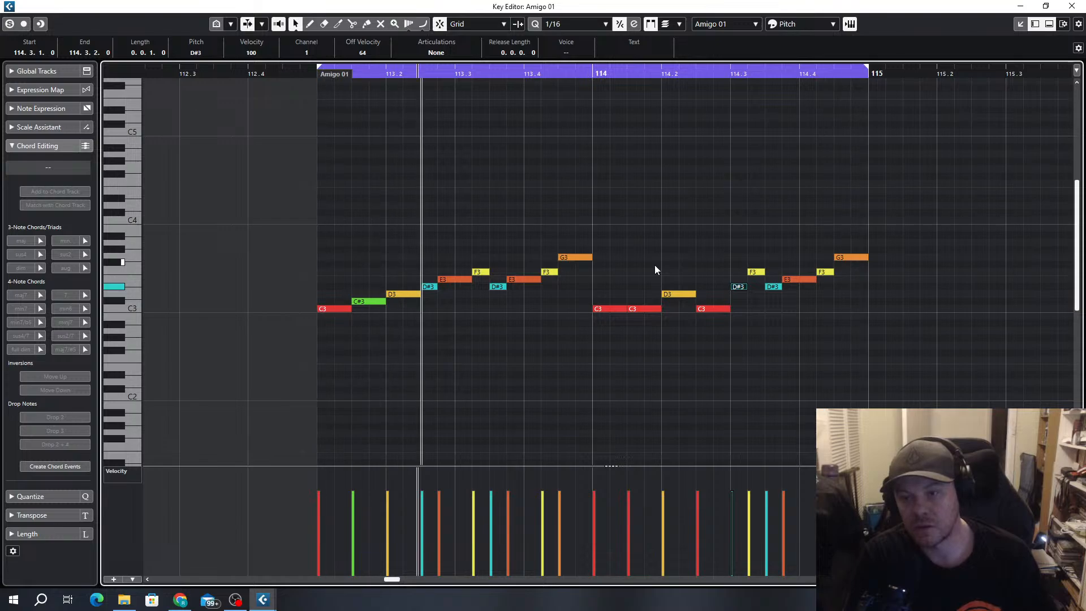
Duplicate the bar 113–114 notes into bars 115–116 and extend the playback loop to bar 117
{"action": "scroll", "coordinate": [652, 266], "scroll_direction": "down", "scroll_amount": 2}
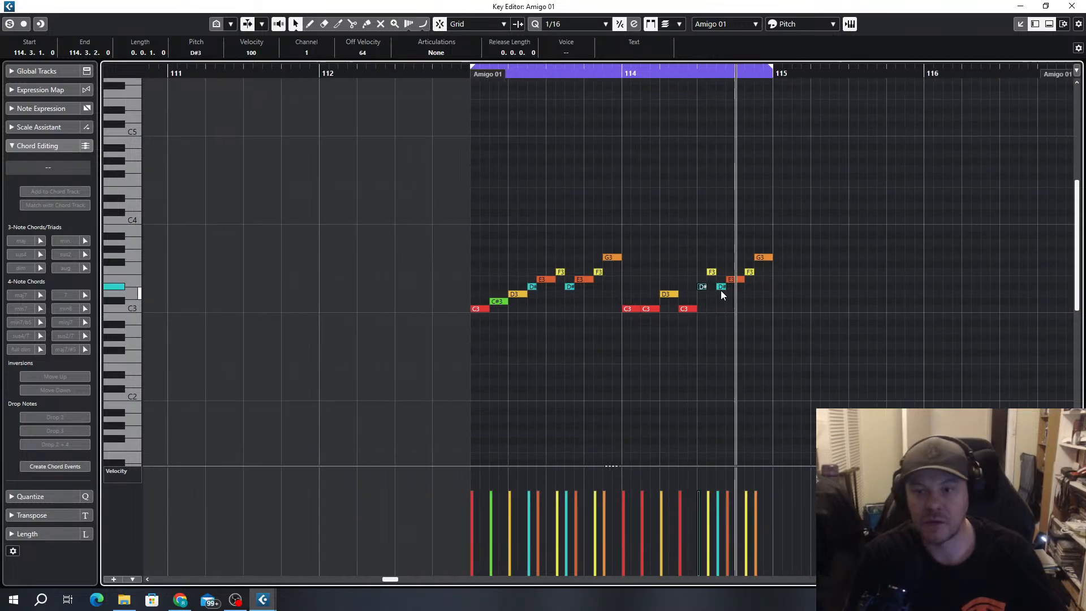
{"action": "scroll", "coordinate": [768, 262], "scroll_direction": "right", "scroll_amount": 2}
{"action": "left_click_drag", "start_coordinate": [666, 220], "coordinate": [294, 338]}
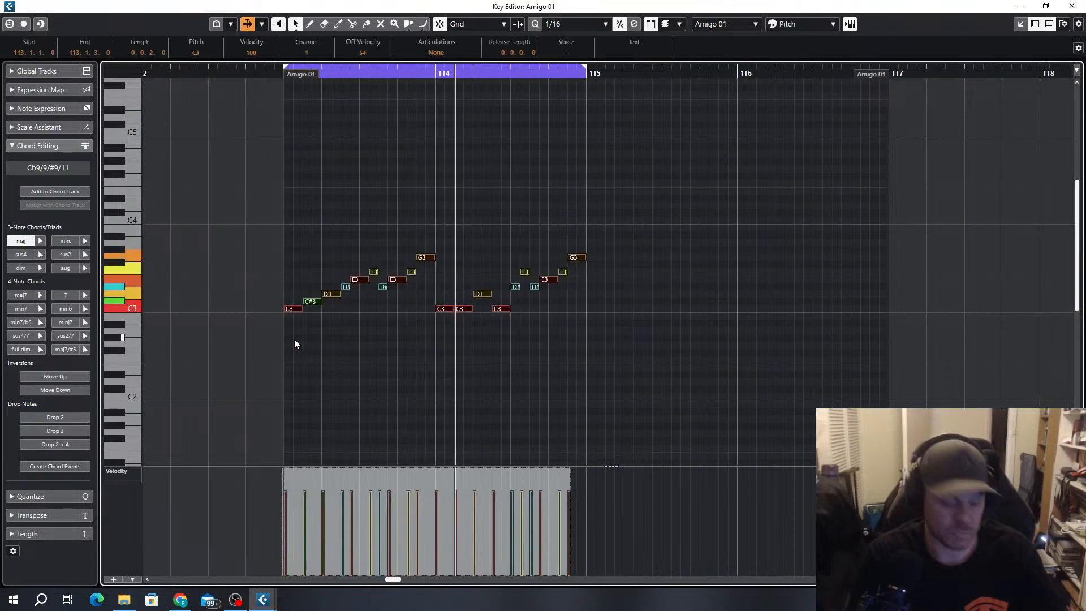
{"action": "key", "text": "ctrl+d"}
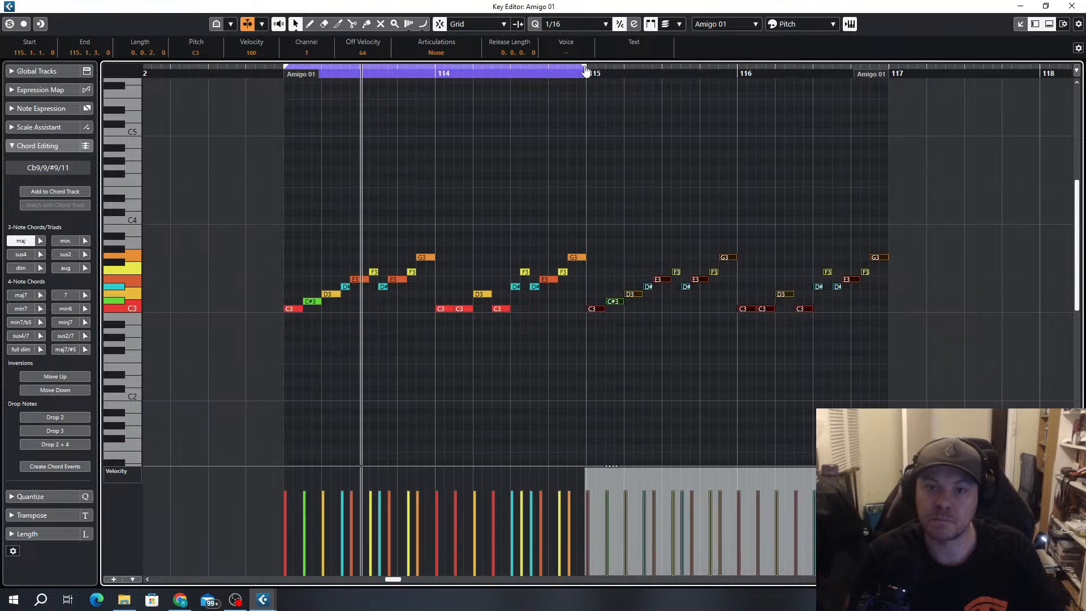
{"action": "left_click_drag", "start_coordinate": [586, 66], "coordinate": [887, 88]}
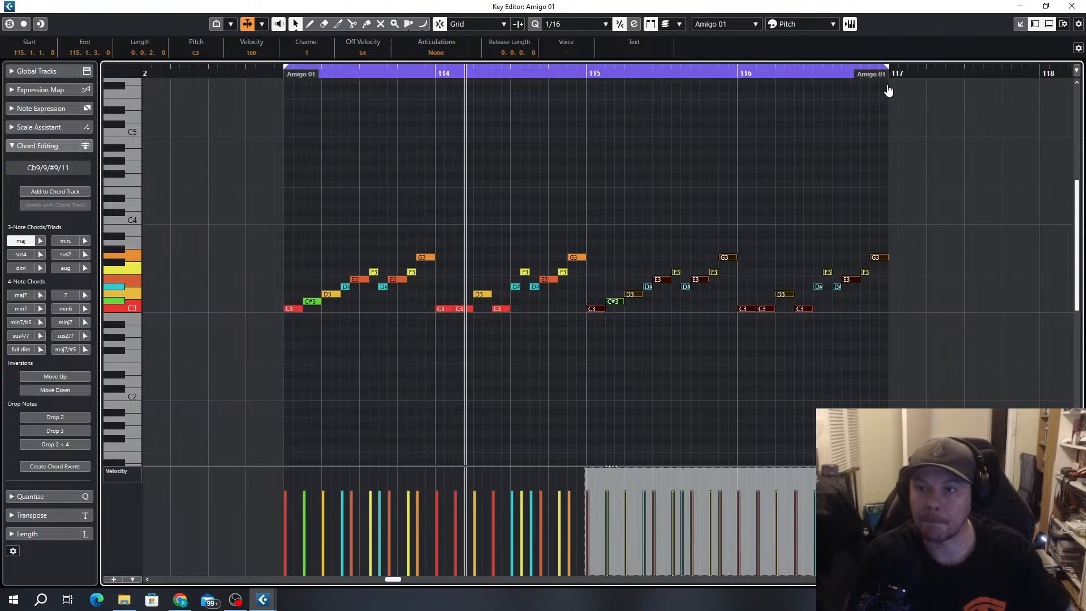
Change the C3 at 116.1.1 to G3, matching the pitch of the note that ends bar 115
{"action": "left_click", "coordinate": [764, 267]}
{"action": "scroll", "coordinate": [760, 275], "scroll_direction": "up", "scroll_amount": 3}
{"action": "left_click", "coordinate": [731, 309]}
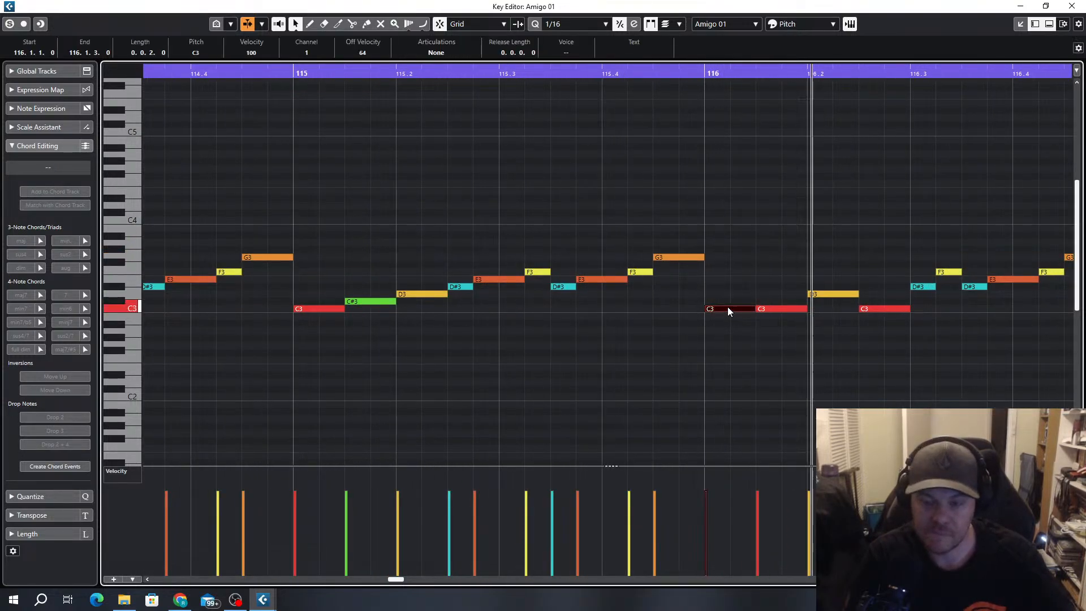
{"action": "left_click", "coordinate": [691, 258]}
{"action": "key", "text": "alt+d"}
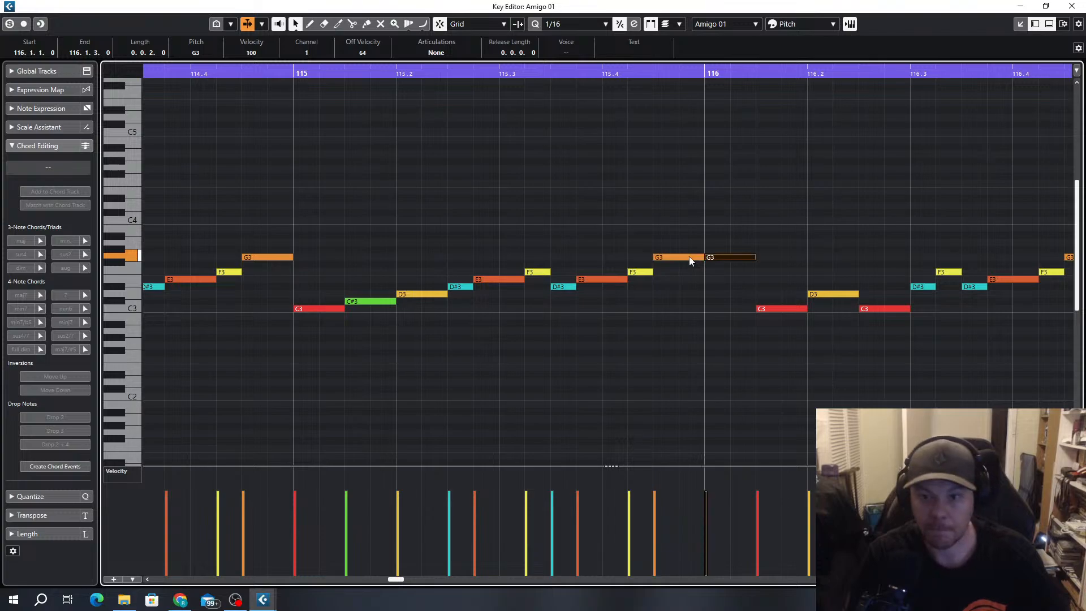
Move the closing G3 of bar 116 to 116.4.1 as a C3, and change the C3 at 116.1.3 to C#3
{"action": "scroll", "coordinate": [722, 298], "scroll_direction": "down", "scroll_amount": 3}
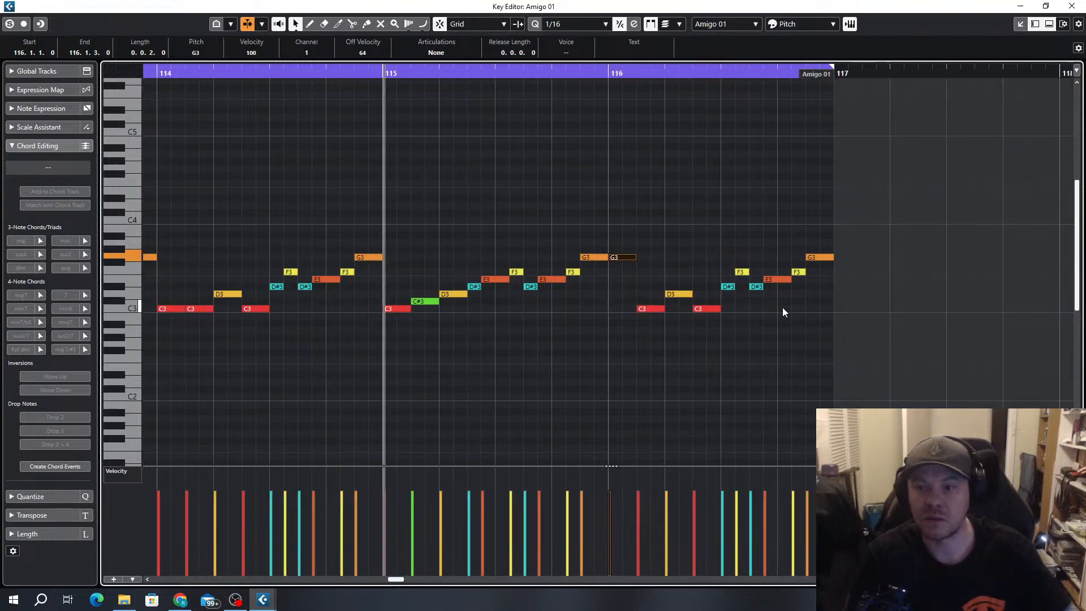
{"action": "left_click_drag", "start_coordinate": [826, 258], "coordinate": [805, 256]}
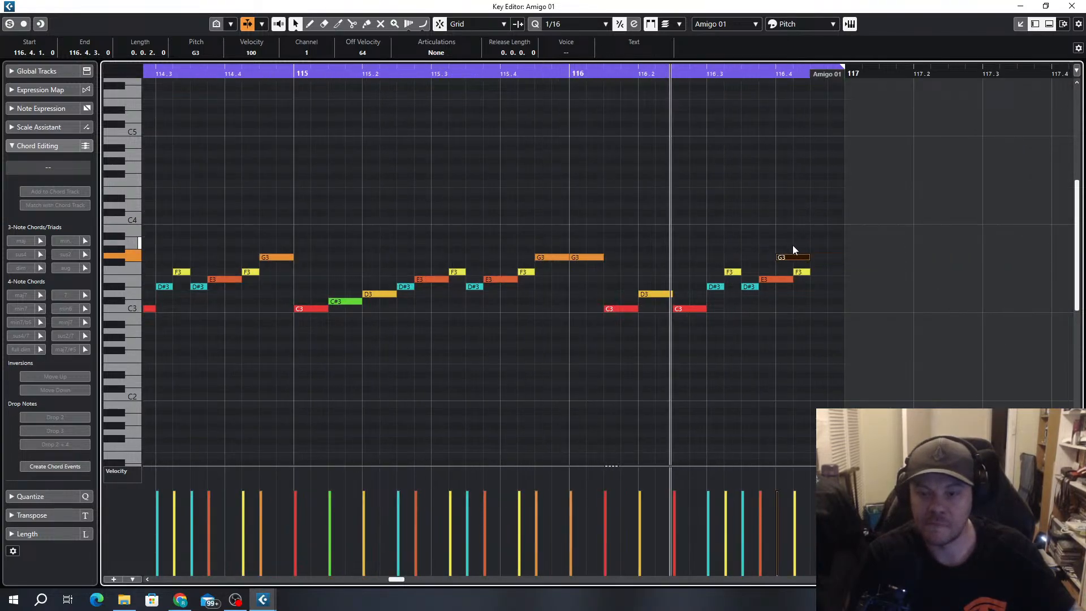
{"action": "scroll", "coordinate": [651, 329], "scroll_direction": "up", "scroll_amount": 2}
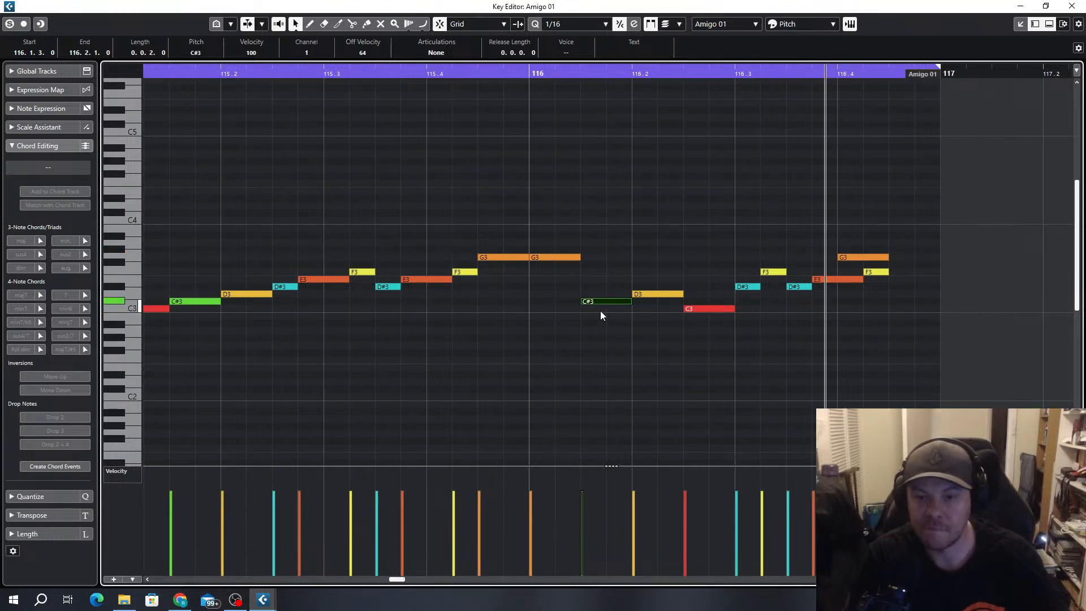
{"action": "left_click", "coordinate": [875, 257]}
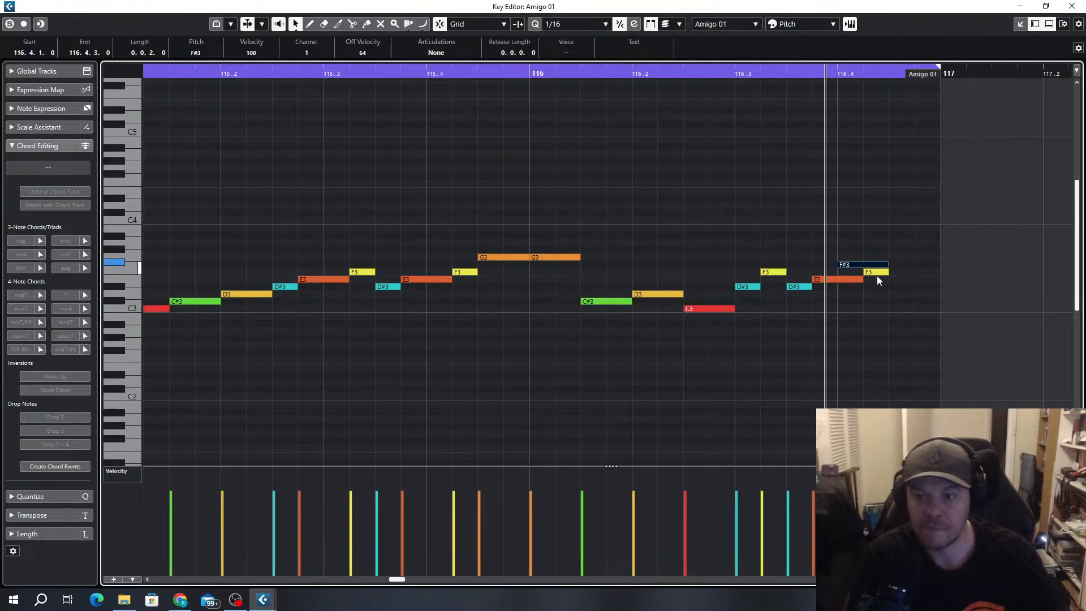
{"action": "key", "text": "Down"}
{"action": "key", "text": "Down"}
{"action": "key", "text": "Down"}
{"action": "key", "text": "Down"}
{"action": "key", "text": "Down"}
{"action": "key", "text": "Down"}
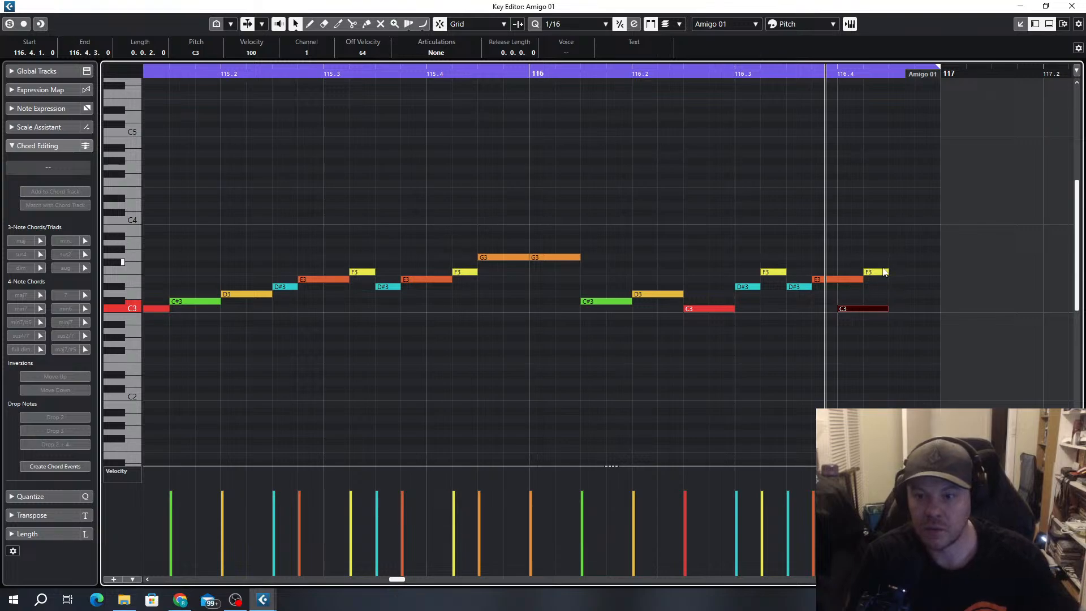
Trim the last E3 of bar 116 to end at 116.4.1, and turn the F3 at 116.4.2 into an eighth-note C#3 at 116.4.3
{"action": "left_click", "coordinate": [851, 279]}
{"action": "key", "text": "Delete"}
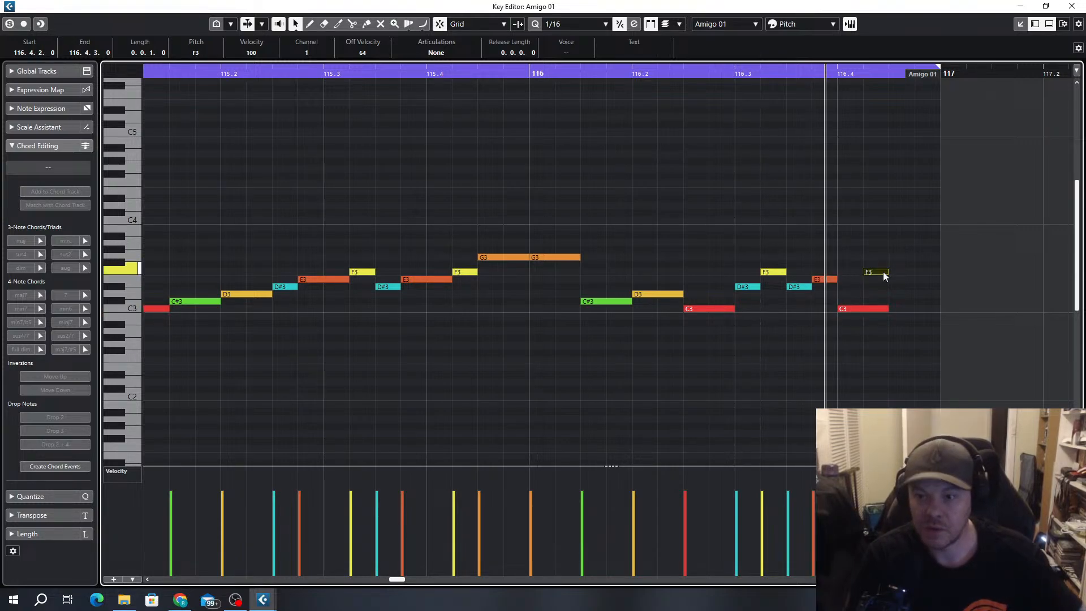
{"action": "left_click_drag", "start_coordinate": [884, 273], "coordinate": [910, 302]}
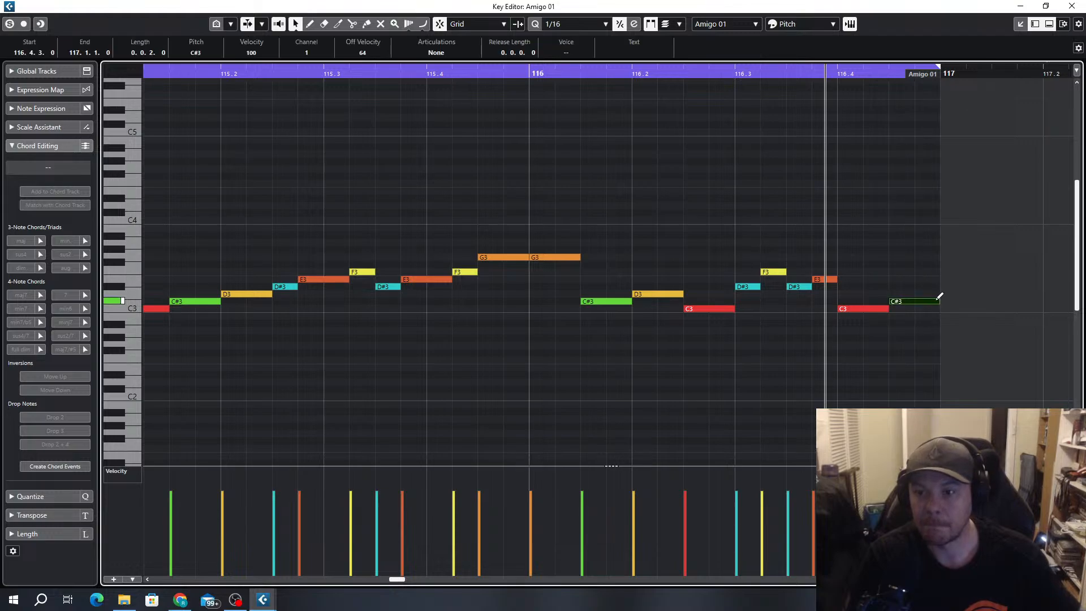
Play the four-bar Amigo pattern from bar 113
{"action": "scroll", "coordinate": [901, 306], "scroll_direction": "down", "scroll_amount": 6}
{"action": "key", "text": "KP_1"}
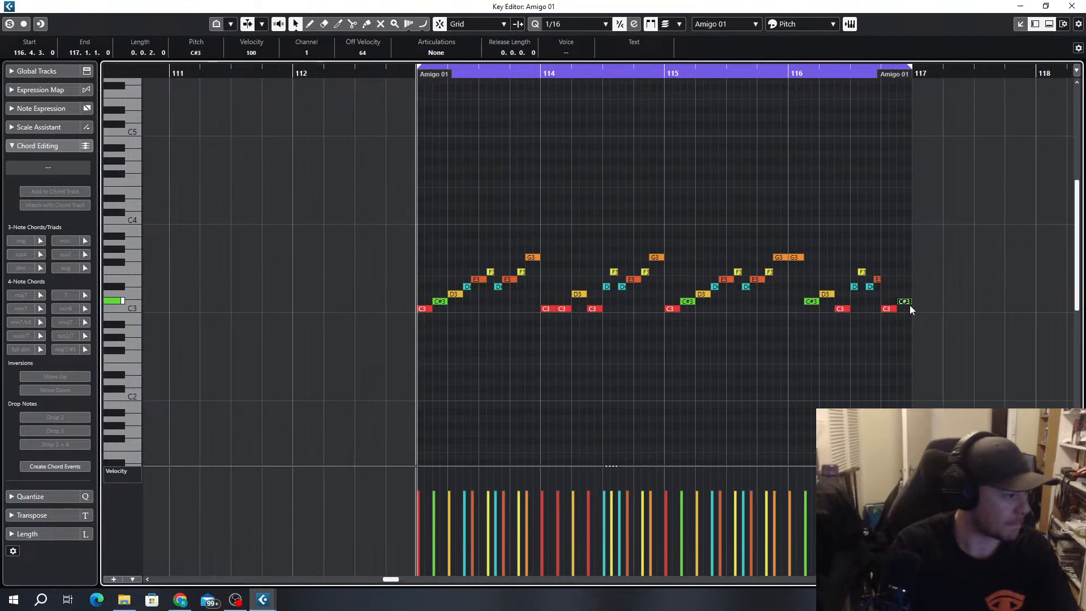
{"action": "key", "text": "space"}
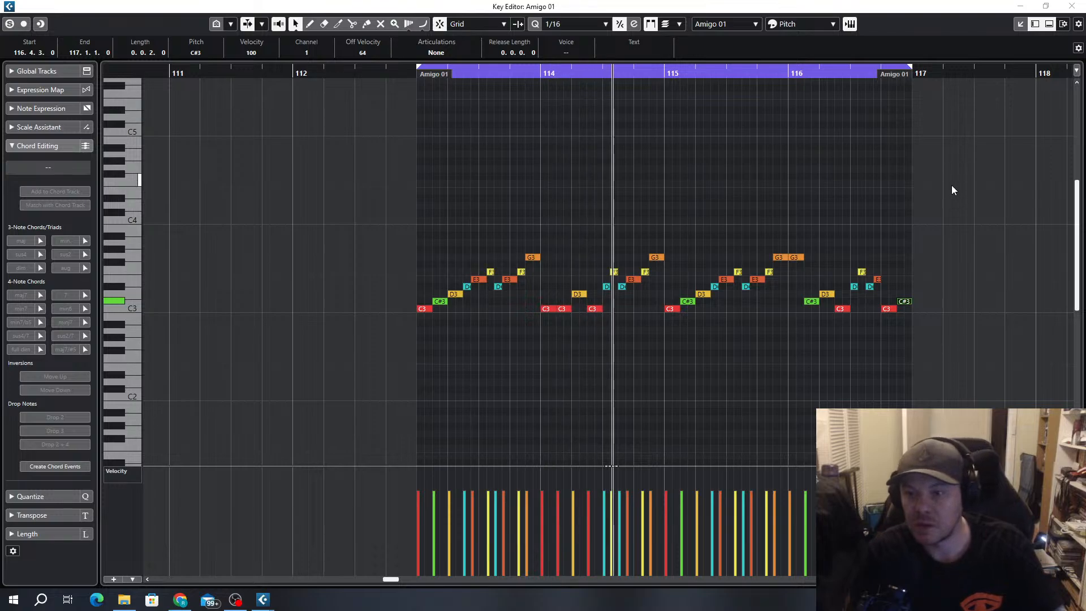
Set the velocity of the final C#3 at 116.4.3 to 108 and of all C3 notes to 104
{"action": "mouse_move", "coordinate": [920, 73]}
{"action": "left_mouse_down"}
{"action": "mouse_move", "coordinate": [865, 85]}
{"action": "mouse_move", "coordinate": [880, 85]}
{"action": "mouse_move", "coordinate": [880, 73]}
{"action": "mouse_move", "coordinate": [863, 74]}
{"action": "mouse_move", "coordinate": [864, 85]}
{"action": "mouse_move", "coordinate": [962, 85]}
{"action": "mouse_move", "coordinate": [934, 85]}
{"action": "left_mouse_up"}
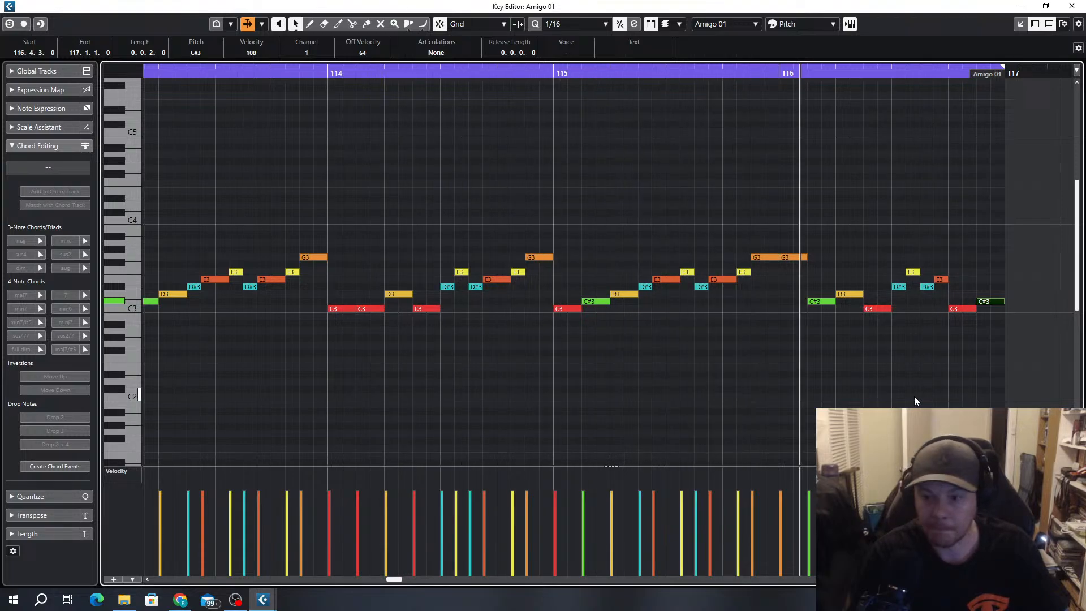
{"action": "scroll", "coordinate": [905, 393], "scroll_direction": "down", "scroll_amount": 3}
{"action": "left_click_drag", "start_coordinate": [936, 308], "coordinate": [613, 327]}
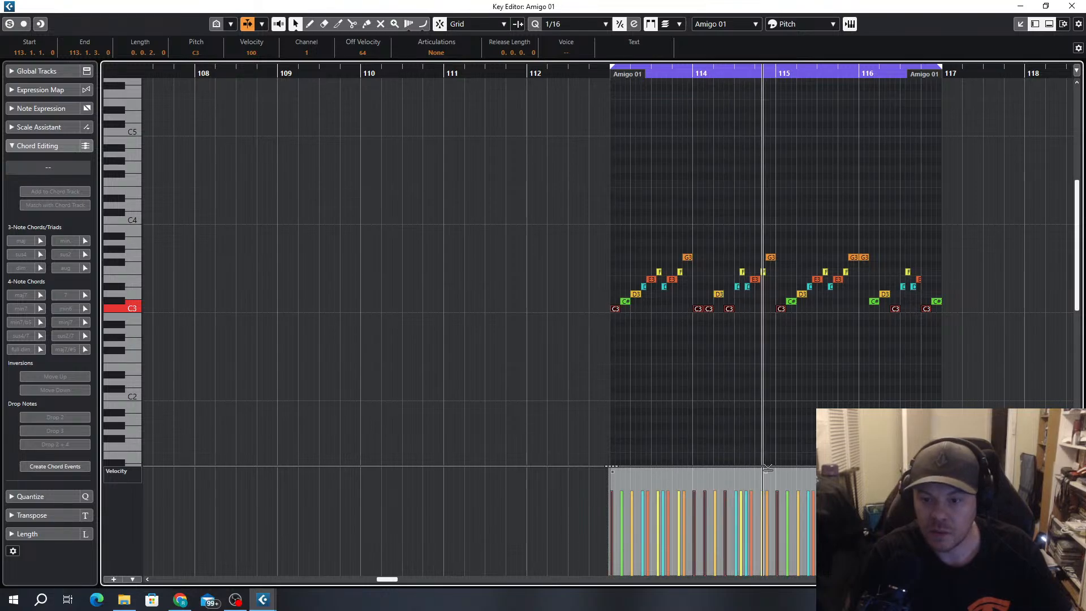
{"action": "left_click_drag", "start_coordinate": [767, 471], "coordinate": [768, 464]}
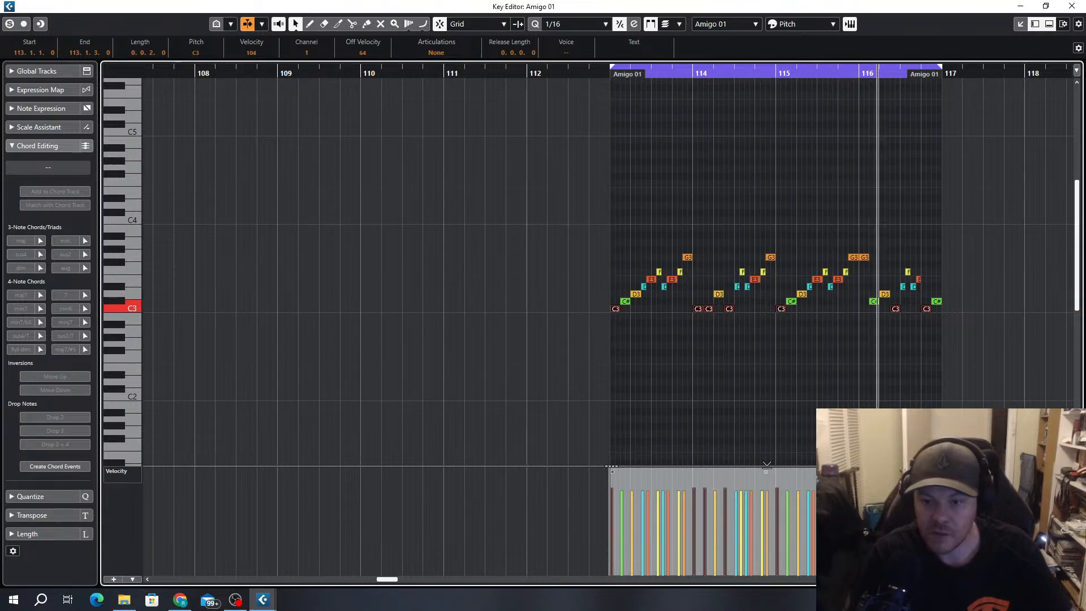
Close the Key Editor and solo the Kick04, Clap06, Assemble Break, 44s and RaveGenerator2 tracks alongside the Amigo tracks
{"action": "left_click", "coordinate": [1073, 5]}
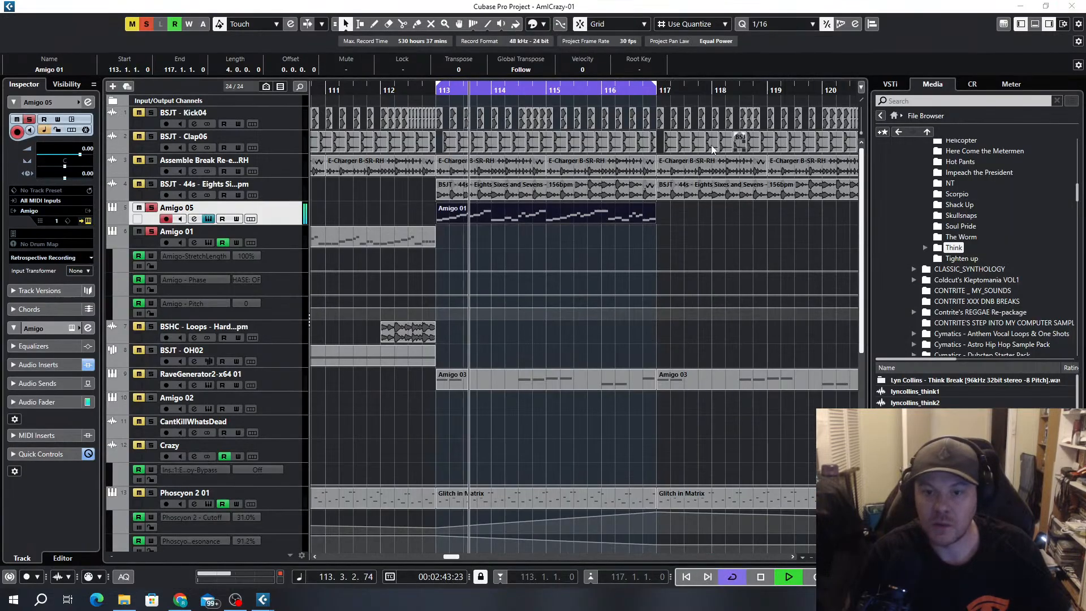
{"action": "scroll", "coordinate": [630, 194], "scroll_direction": "down", "scroll_amount": 3}
{"action": "left_click", "coordinate": [151, 113]}
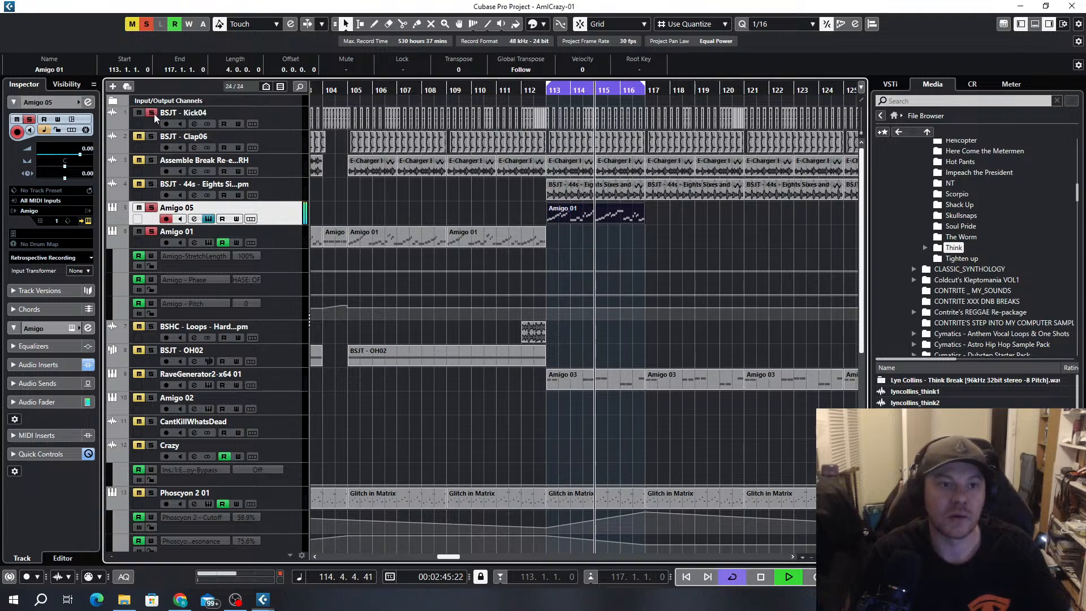
{"action": "left_click", "coordinate": [151, 137]}
{"action": "left_click", "coordinate": [152, 161]}
{"action": "left_click", "coordinate": [152, 185]}
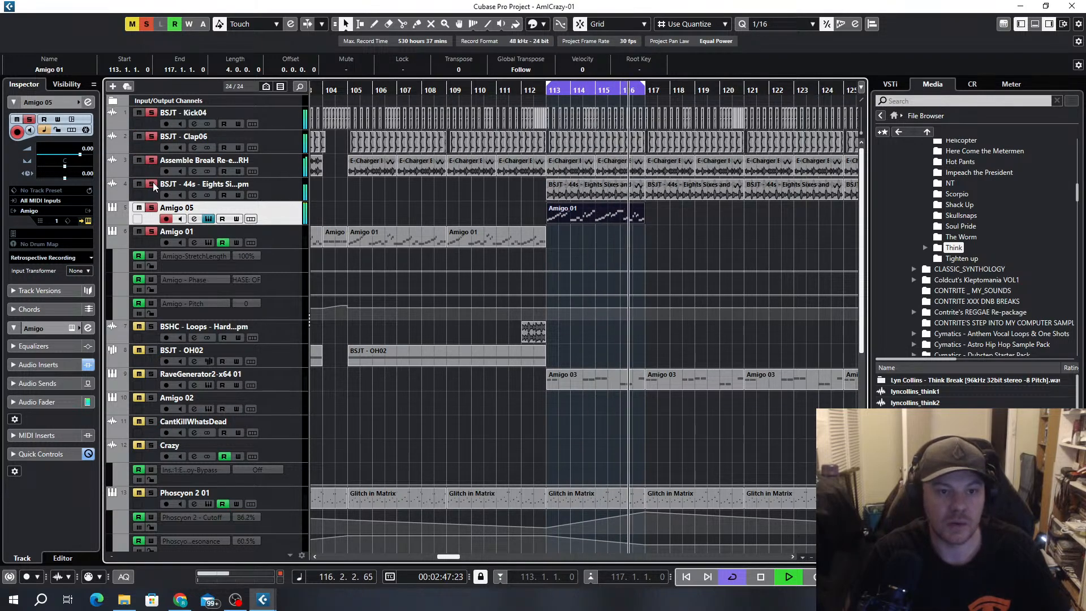
{"action": "left_click", "coordinate": [152, 374]}
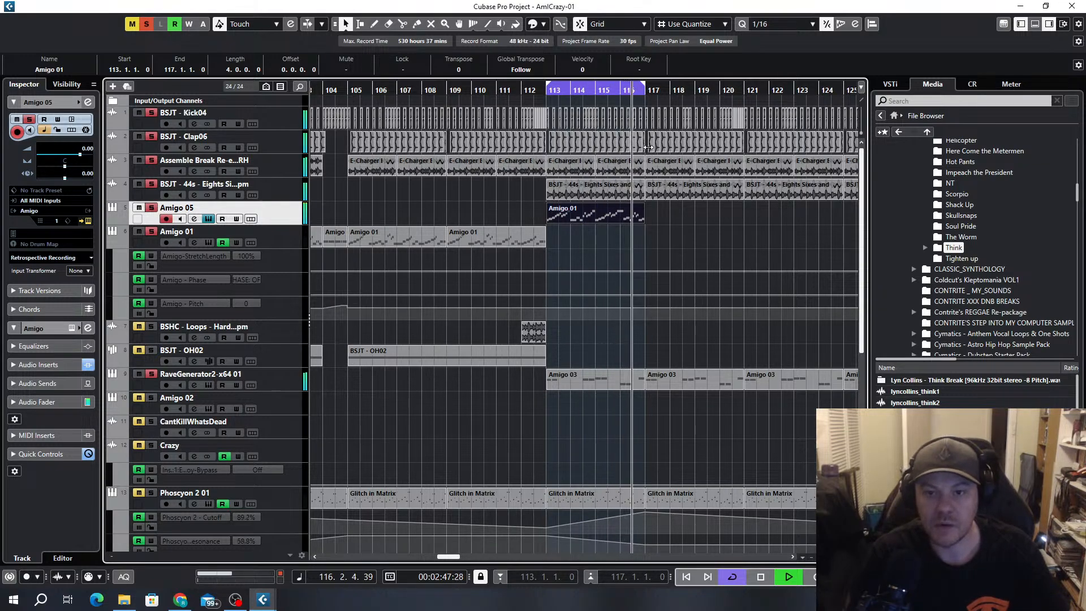
Try the loop without the BSJT 44s clip at bar 113, and undo its deletion
{"action": "scroll", "coordinate": [612, 181], "scroll_direction": "up", "scroll_amount": 3}
{"action": "left_click", "coordinate": [583, 194]}
{"action": "key", "text": "Delete"}
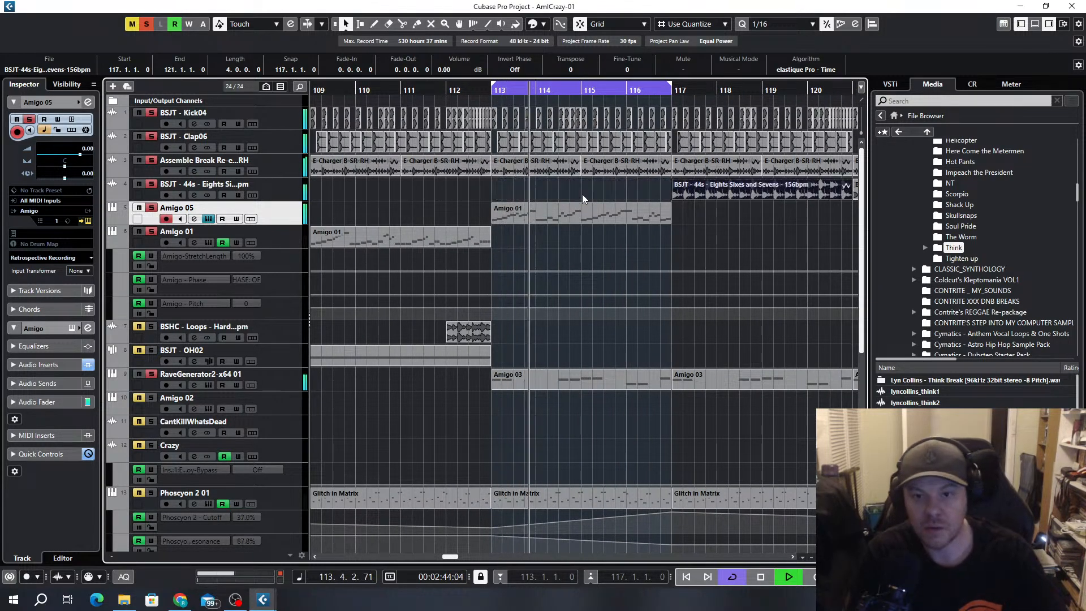
{"action": "key", "text": "ctrl+z"}
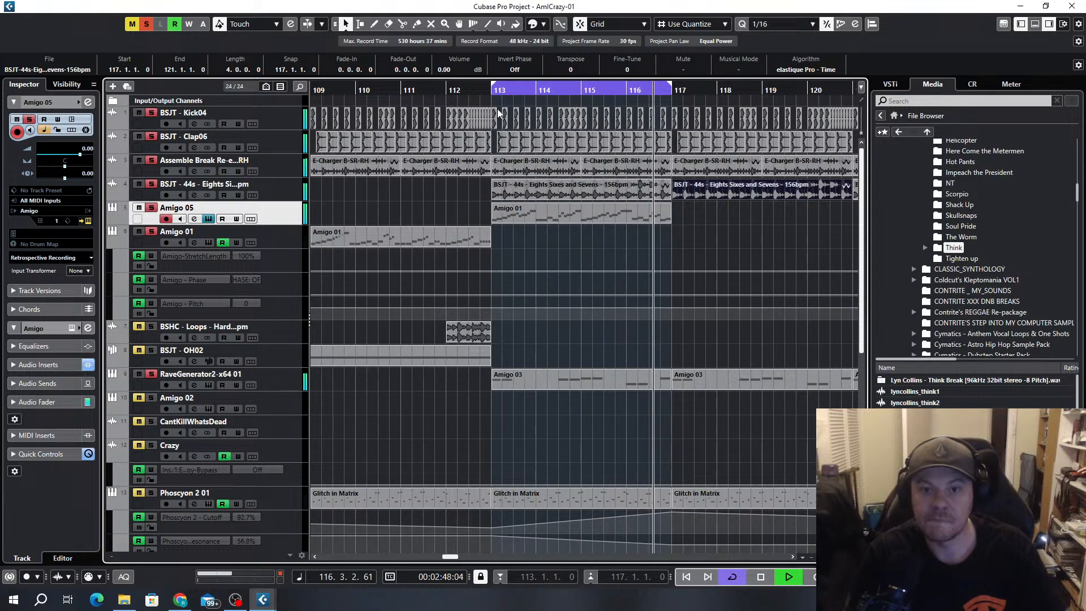
Open the Amigo 01 part on the Amigo 05 track for note editing and change the C3 at 114.1.3 to G3
{"action": "double_click", "coordinate": [611, 219]}
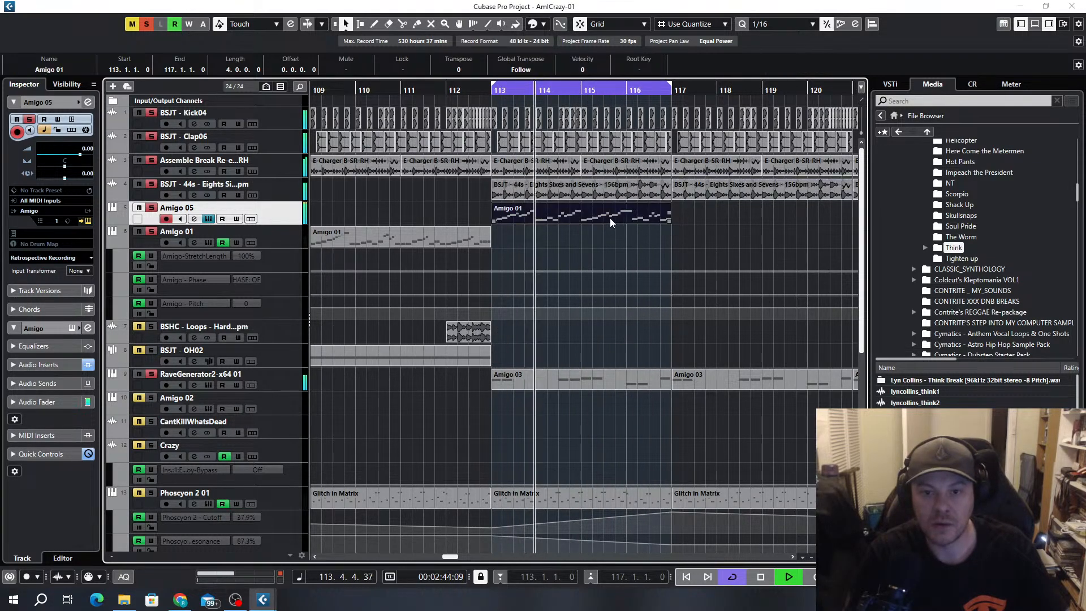
{"action": "key", "text": "h"}
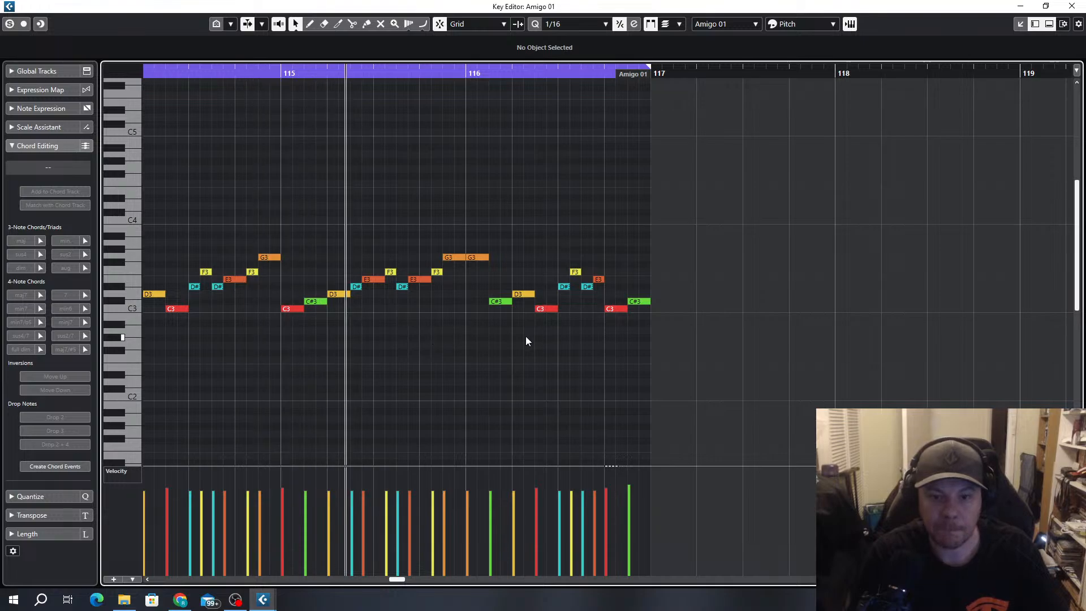
{"action": "key", "text": "f"}
{"action": "key", "text": "g"}
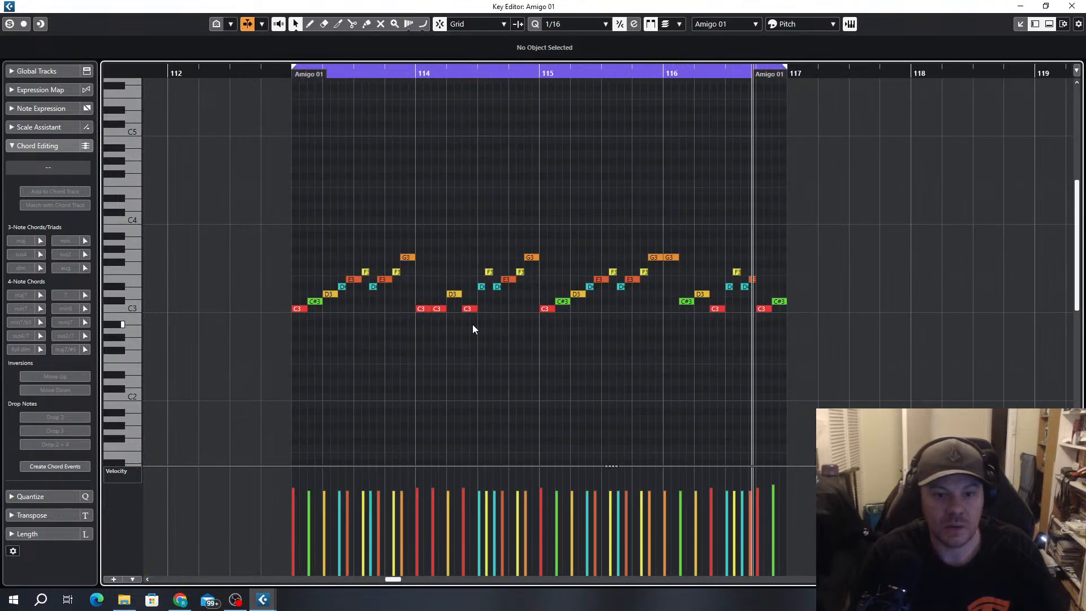
{"action": "key", "text": "h"}
{"action": "left_click", "coordinate": [563, 308]}
{"action": "key", "text": "Up"}
{"action": "key", "text": "Up"}
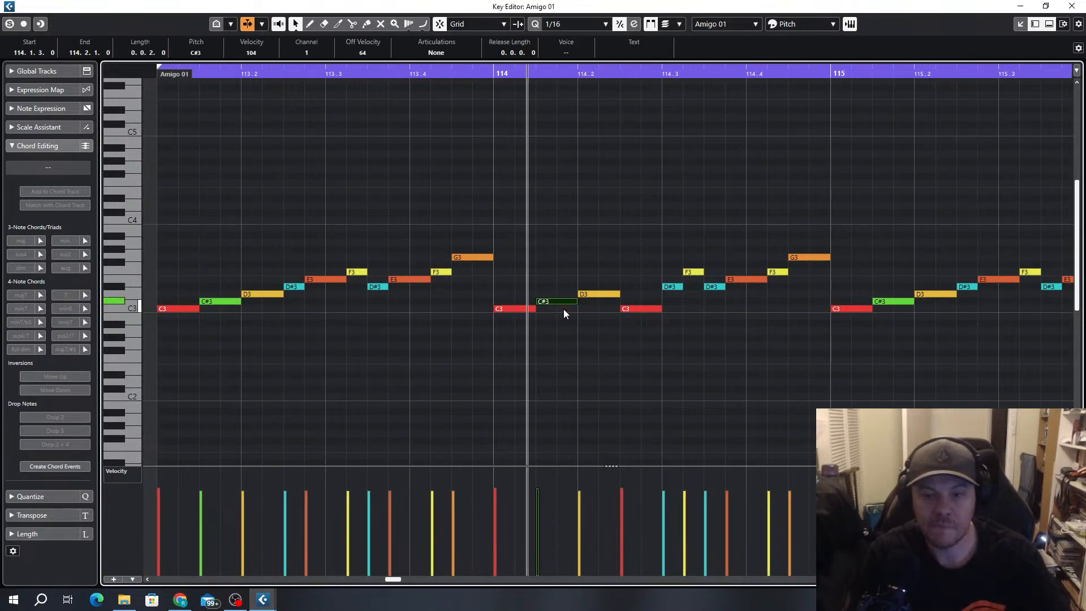
{"action": "key", "text": "Up"}
{"action": "key", "text": "Up"}
{"action": "key", "text": "Up"}
{"action": "key", "text": "Up"}
{"action": "key", "text": "Up"}
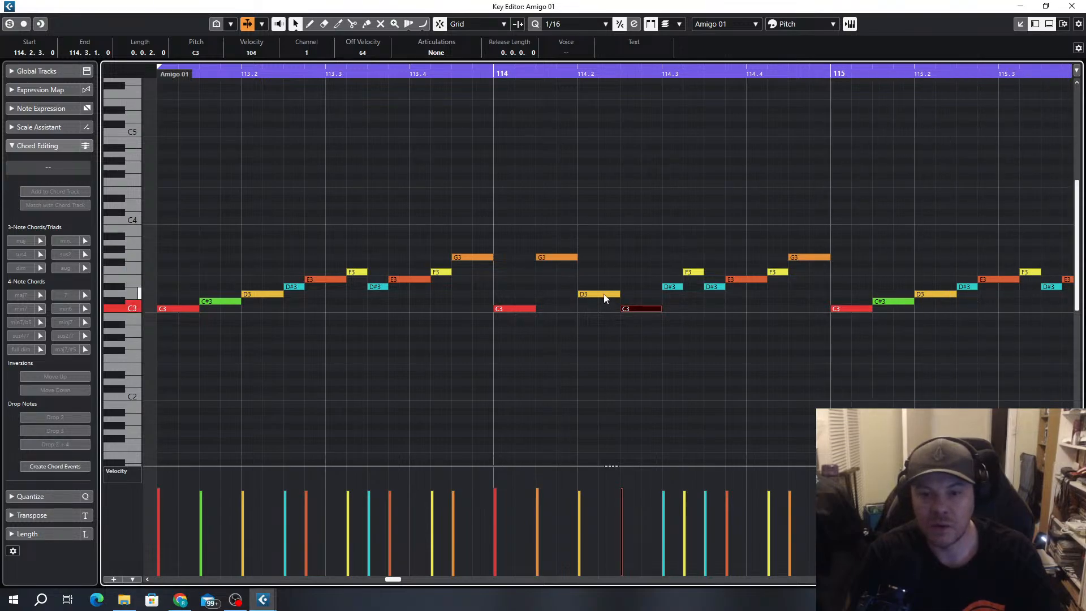
Swap the beat 2 notes in bars 114 and 116, placing C3 at 2.1 and D3 at 2.3 of each bar
{"action": "mouse_move", "coordinate": [606, 295]}
{"action": "left_mouse_down"}
{"action": "mouse_move", "coordinate": [637, 291]}
{"action": "mouse_move", "coordinate": [592, 309]}
{"action": "left_mouse_up"}
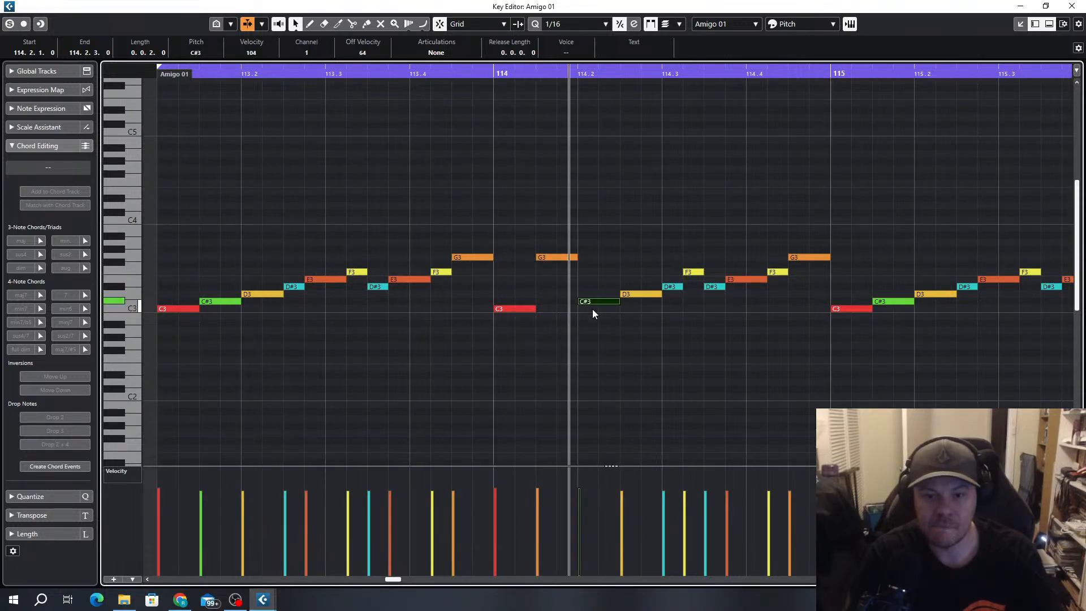
{"action": "scroll", "coordinate": [650, 322], "scroll_direction": "down", "scroll_amount": 2}
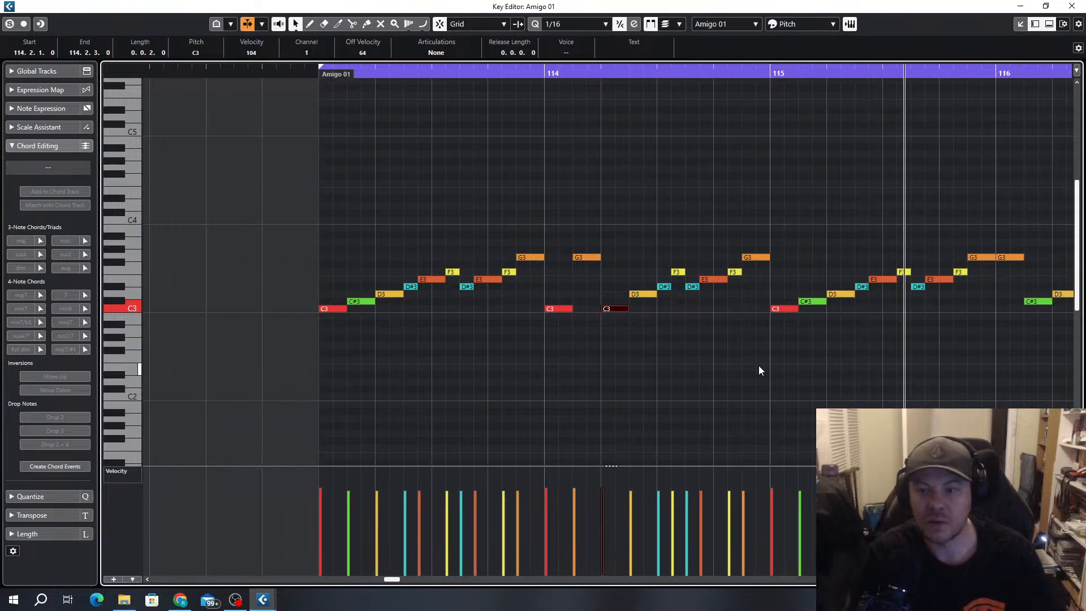
{"action": "scroll", "coordinate": [759, 365], "scroll_direction": "right", "scroll_amount": 2}
{"action": "mouse_move", "coordinate": [811, 310]}
{"action": "left_mouse_down"}
{"action": "mouse_move", "coordinate": [782, 309]}
{"action": "mouse_move", "coordinate": [815, 295]}
{"action": "left_mouse_up"}
{"action": "scroll", "coordinate": [794, 351], "scroll_direction": "down", "scroll_amount": 2}
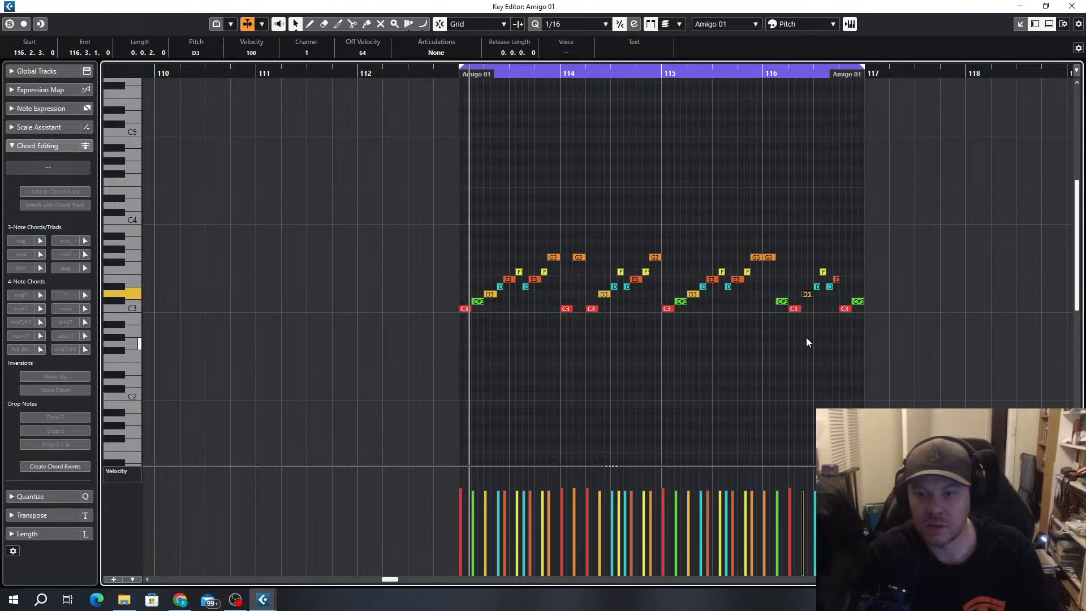
Raise the C#3 notes at 116.4.3 and 116.1.3 to D3
{"action": "scroll", "coordinate": [840, 329], "scroll_direction": "up", "scroll_amount": 2}
{"action": "left_click", "coordinate": [886, 302]}
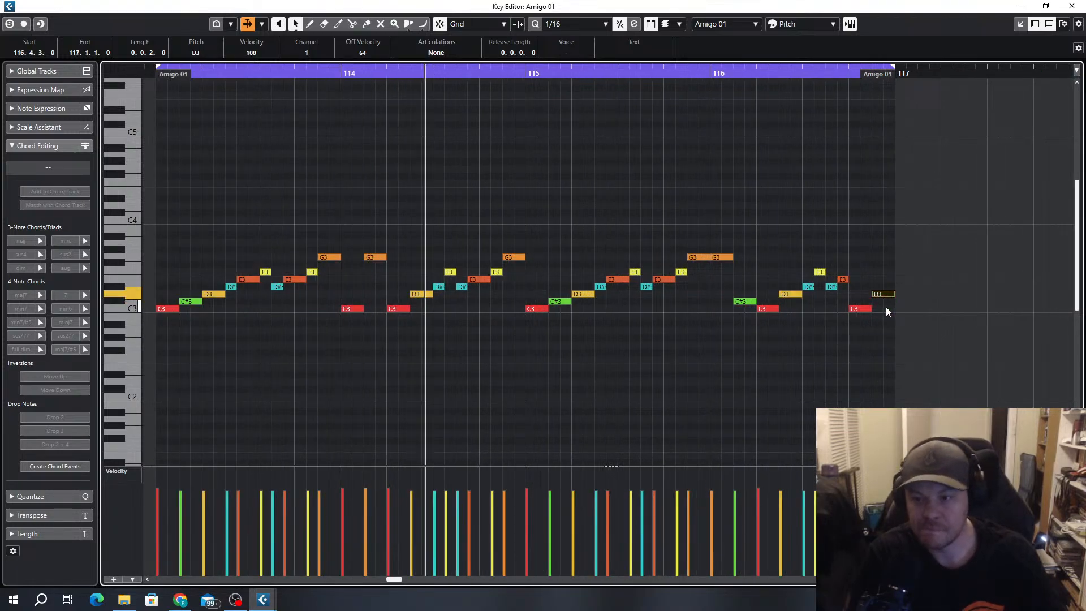
{"action": "key", "text": "Up"}
{"action": "left_click", "coordinate": [743, 301]}
{"action": "key", "text": "Up"}
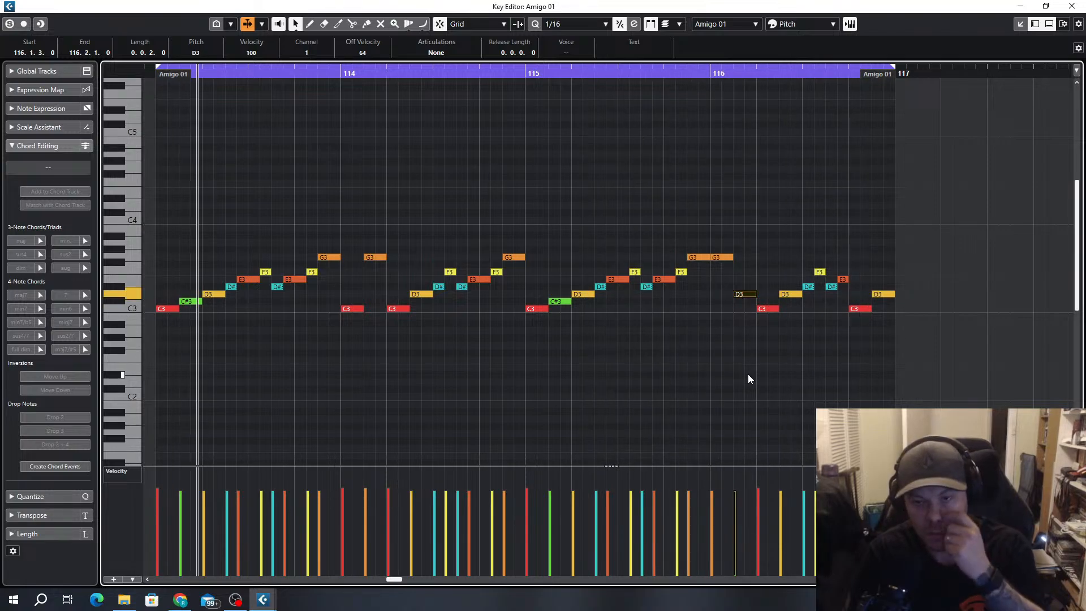
Replace the G3 and D3 on beat 1 of bar 116 with four consecutive sixteenth-note G3s
{"action": "scroll", "coordinate": [721, 273], "scroll_direction": "up", "scroll_amount": 2}
{"action": "left_click_drag", "start_coordinate": [741, 257], "coordinate": [725, 259]}
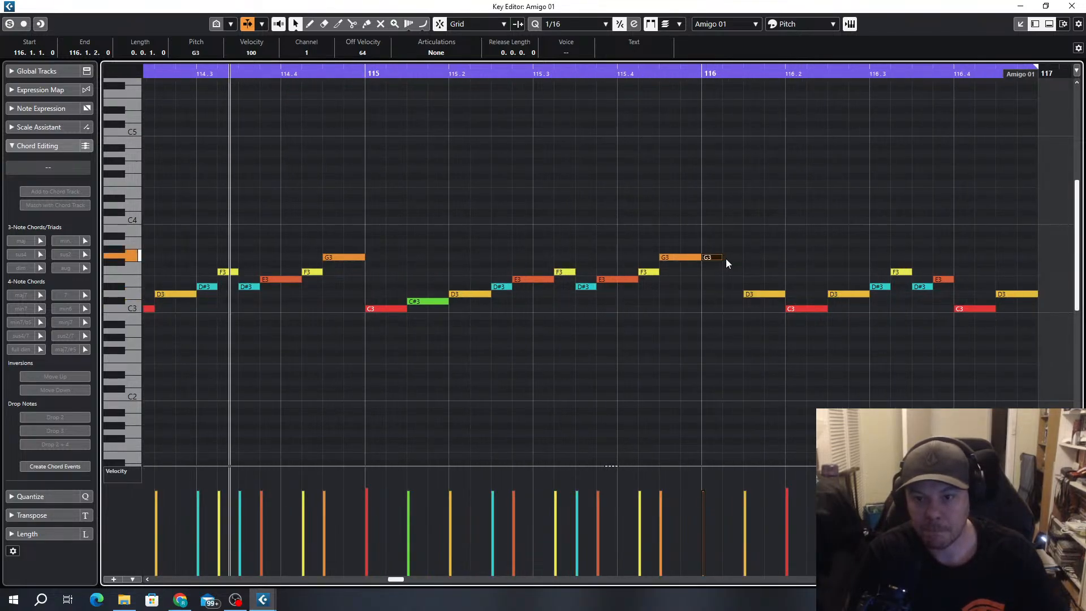
{"action": "key", "text": "ctrl+d"}
{"action": "scroll", "coordinate": [720, 354], "scroll_direction": "down", "scroll_amount": 2}
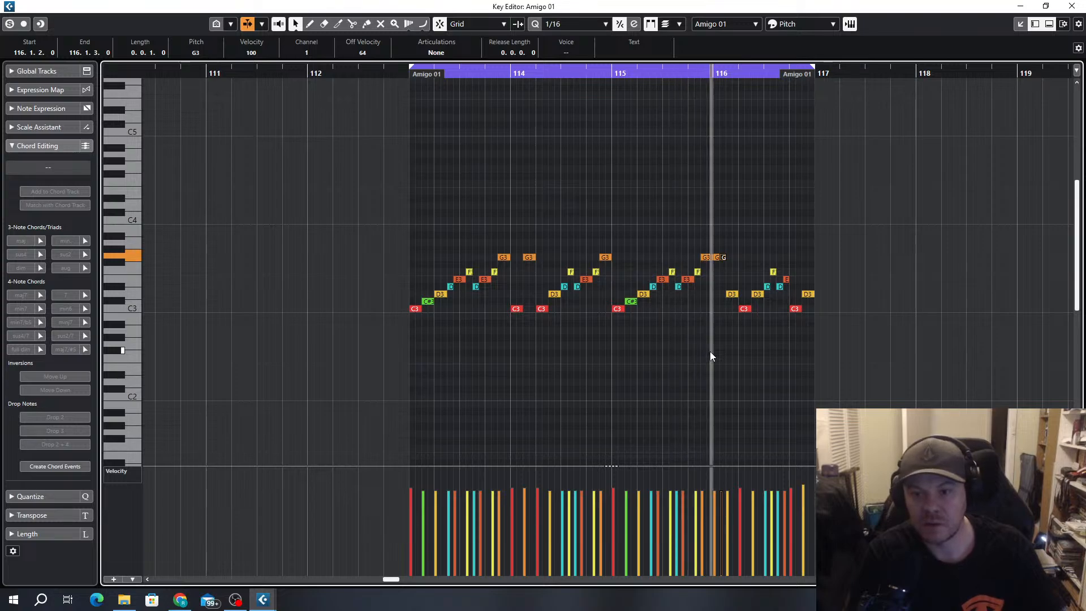
{"action": "scroll", "coordinate": [728, 288], "scroll_direction": "up", "scroll_amount": 3}
{"action": "double_click", "coordinate": [735, 259]}
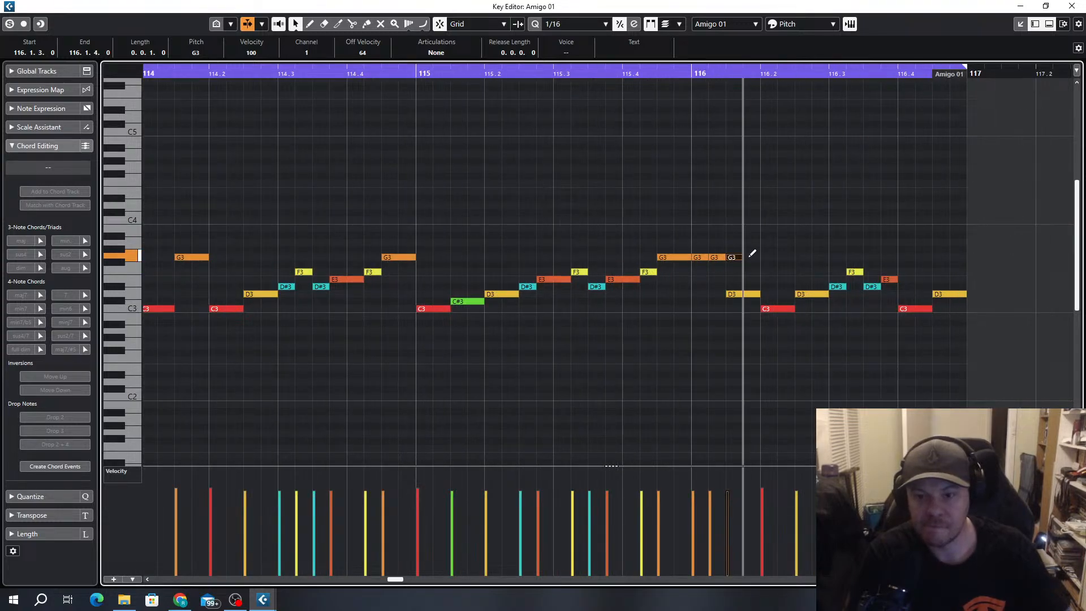
{"action": "left_click_drag", "start_coordinate": [755, 304], "coordinate": [737, 294]}
{"action": "key", "text": "Delete"}
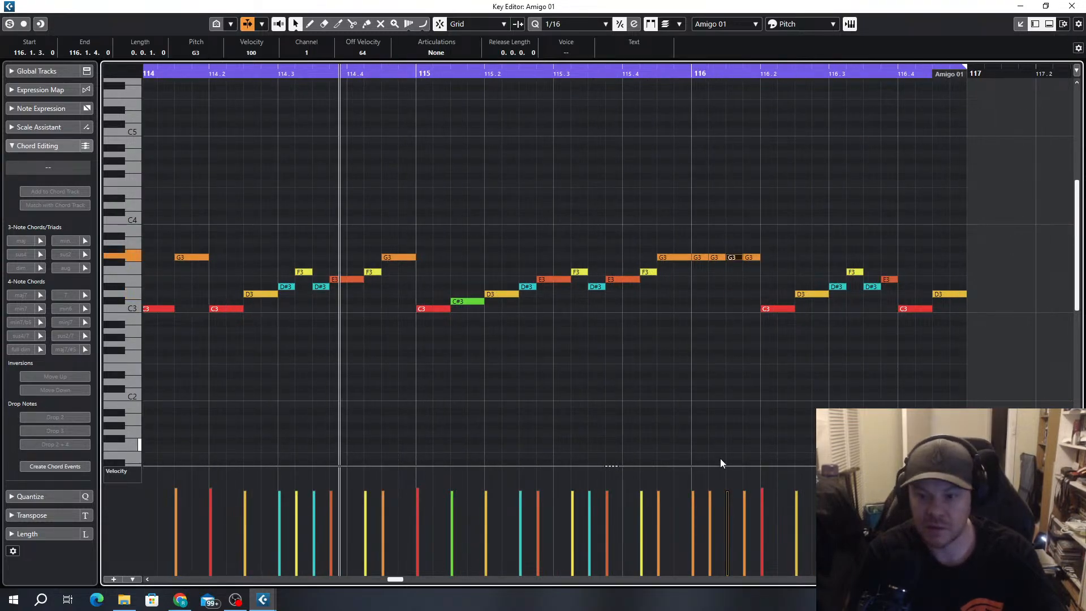
Lower the velocity of the last two G3 sixteenths on beat 1 of bar 116, setting the one at 116.1.3 to about 94
{"action": "mouse_move", "coordinate": [726, 482]}
{"action": "left_mouse_down"}
{"action": "mouse_move", "coordinate": [748, 484]}
{"action": "mouse_move", "coordinate": [730, 495]}
{"action": "left_mouse_up"}
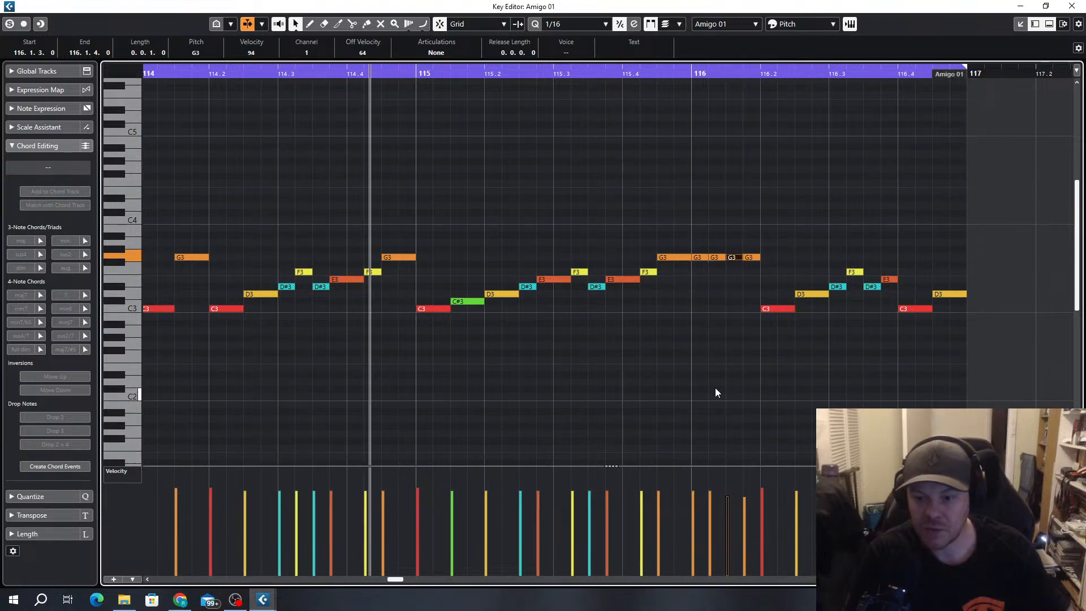
{"action": "scroll", "coordinate": [700, 360], "scroll_direction": "down", "scroll_amount": 2}
{"action": "scroll", "coordinate": [701, 360], "scroll_direction": "up", "scroll_amount": 3}
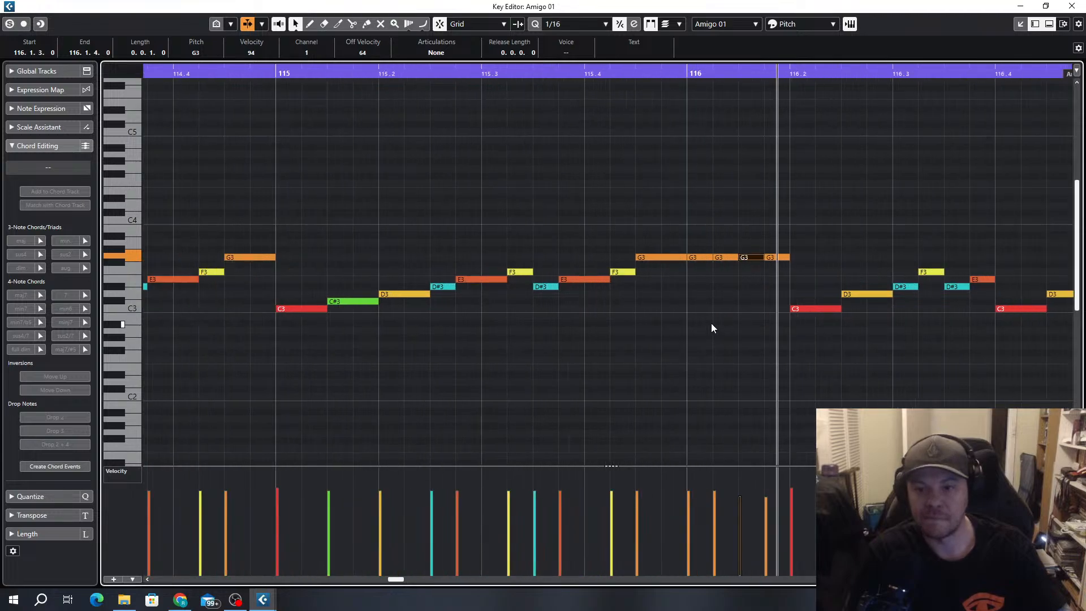
Replace the first two G3 sixteenths of bar 116 with an eighth-note C3 at 116.1.1, and close the note editor
{"action": "left_click_drag", "start_coordinate": [694, 309], "coordinate": [737, 308]}
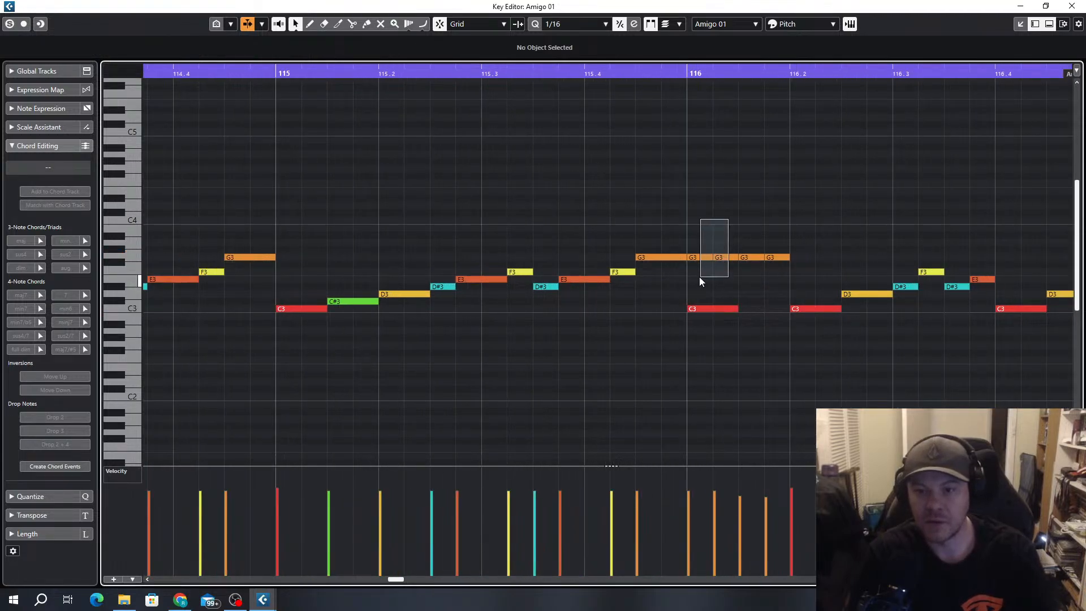
{"action": "left_click_drag", "start_coordinate": [700, 277], "coordinate": [694, 267]}
{"action": "key", "text": "Delete"}
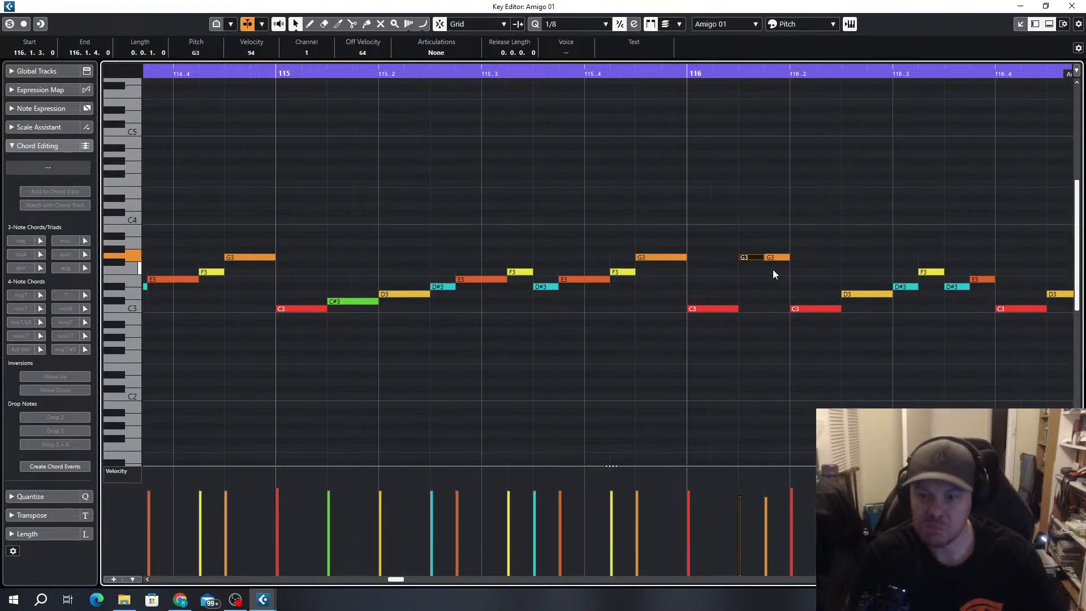
{"action": "scroll", "coordinate": [773, 270], "scroll_direction": "down", "scroll_amount": 4, "text": "ctrl"}
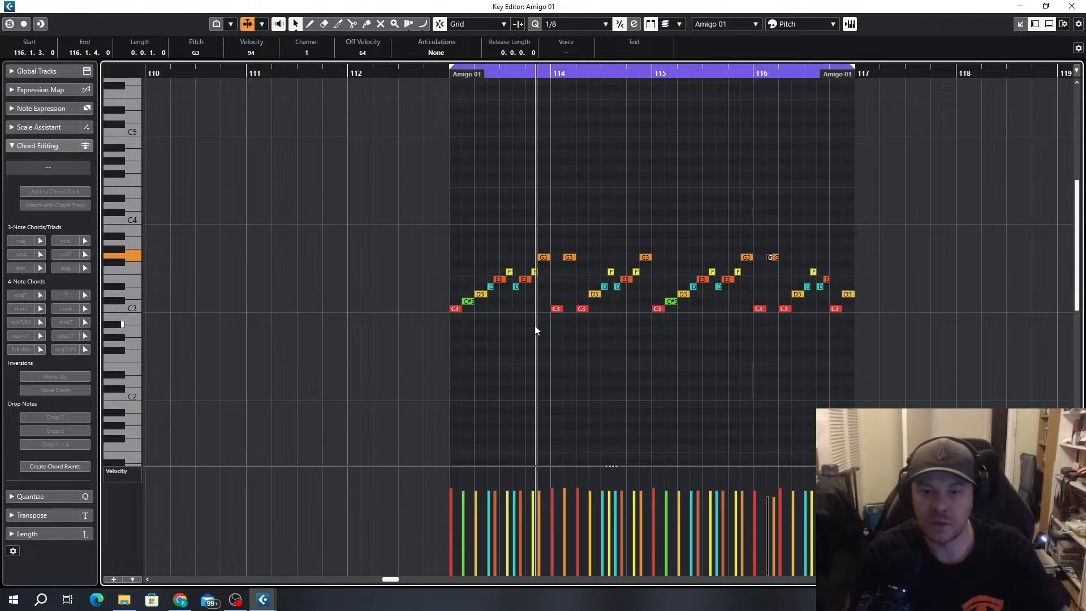
{"action": "scroll", "coordinate": [589, 300], "scroll_direction": "up", "scroll_amount": 2, "text": "ctrl"}
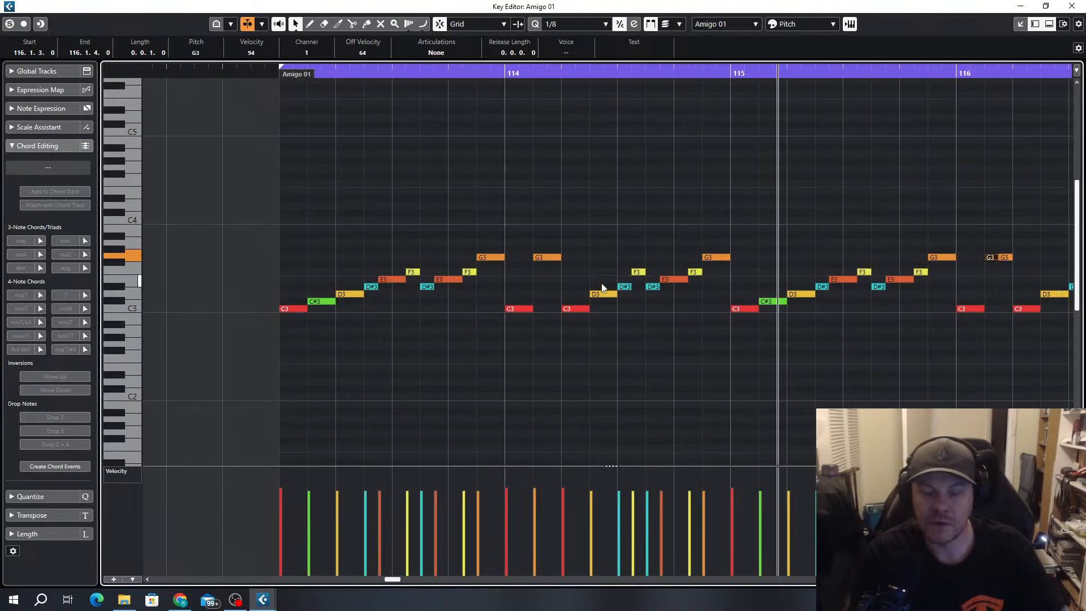
{"action": "scroll", "coordinate": [619, 300], "scroll_direction": "down", "scroll_amount": 2, "text": "ctrl"}
{"action": "left_click", "coordinate": [1071, 7]}
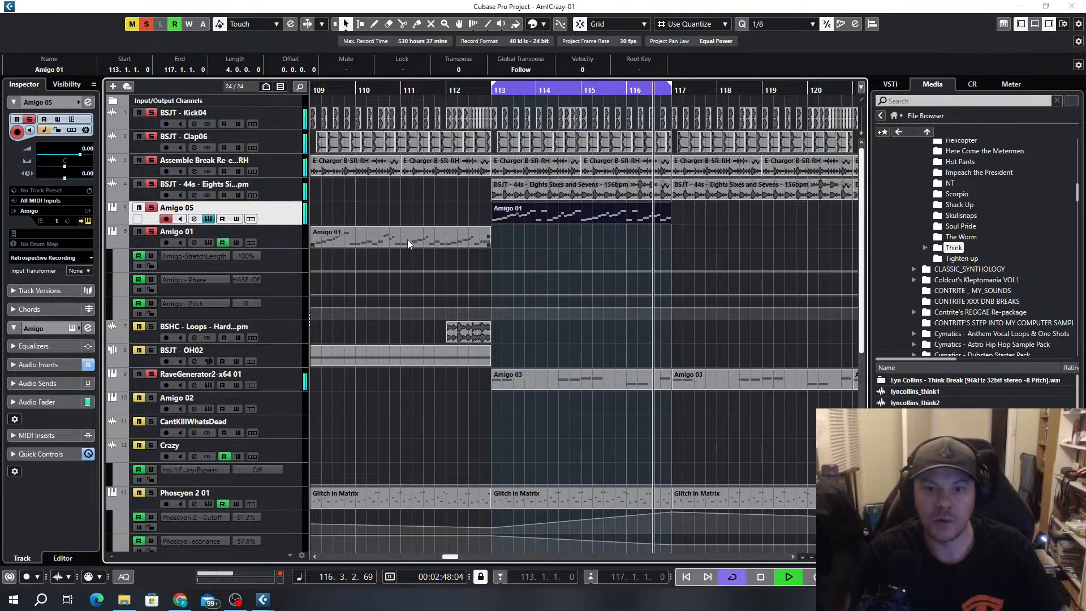
Solo the Phoscyon 2 01 and BIG Bass C2 tracks and duplicate the bass track's bar 109 Amigo 03 part to bar 113
{"action": "scroll", "coordinate": [585, 342], "scroll_direction": "down", "scroll_amount": 3}
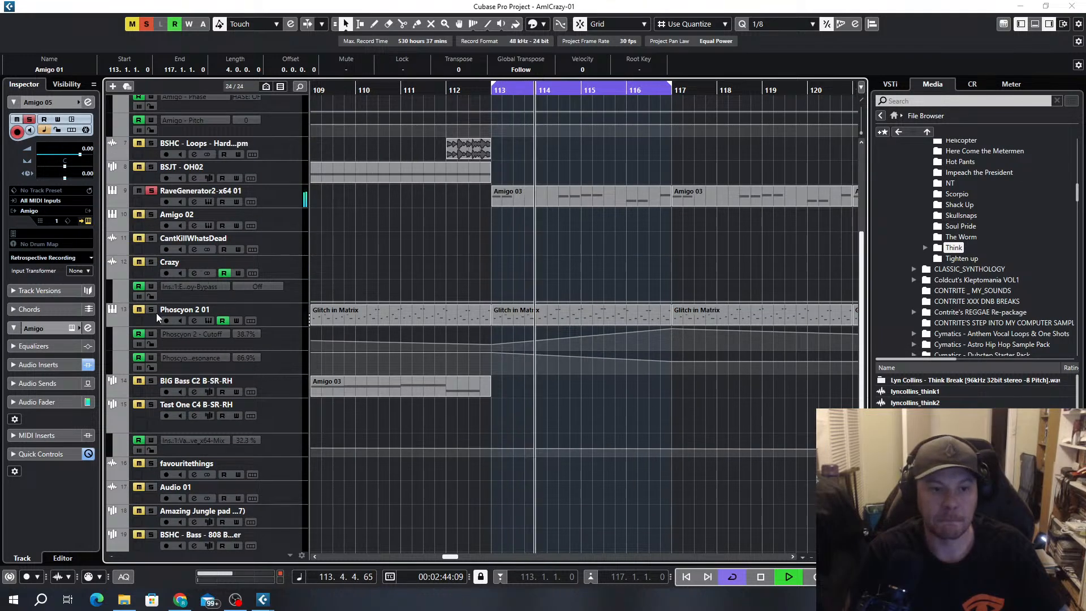
{"action": "scroll", "coordinate": [687, 288], "scroll_direction": "down", "scroll_amount": 2}
{"action": "scroll", "coordinate": [580, 375], "scroll_direction": "down", "scroll_amount": 2, "text": "ctrl"}
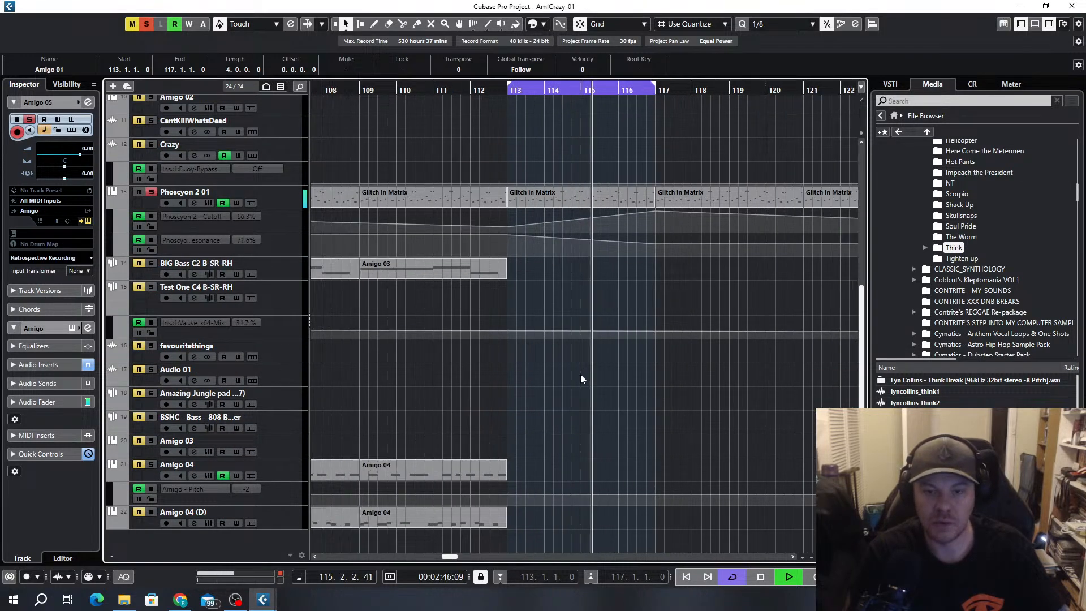
{"action": "left_click", "coordinate": [419, 263]}
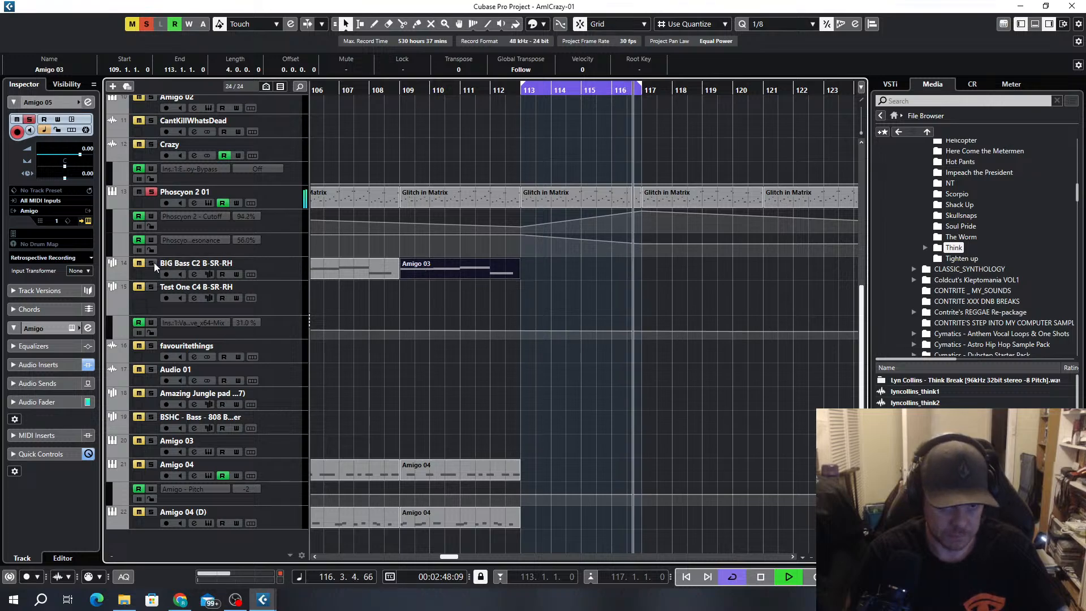
{"action": "left_click", "coordinate": [153, 263]}
{"action": "key", "text": "ctrl+d"}
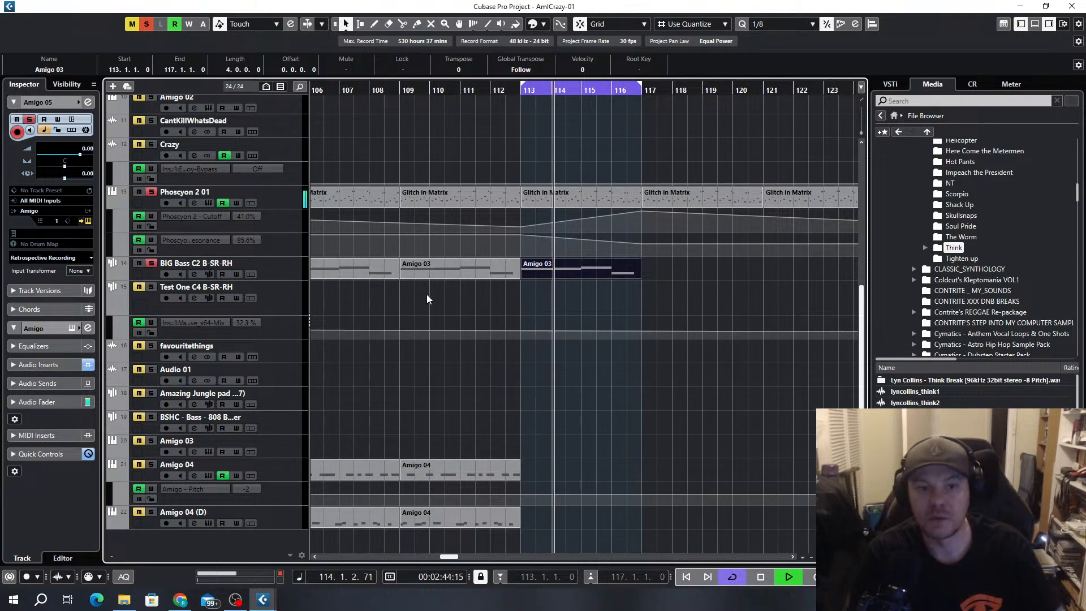
Open the duplicated Amigo 03 bass part and replace its long F3 with quarter-note F3s at 113.1.1, 113.2.3 and 113.4.1
{"action": "double_click", "coordinate": [579, 271]}
{"action": "scroll", "coordinate": [196, 277], "scroll_direction": "down", "scroll_amount": 3}
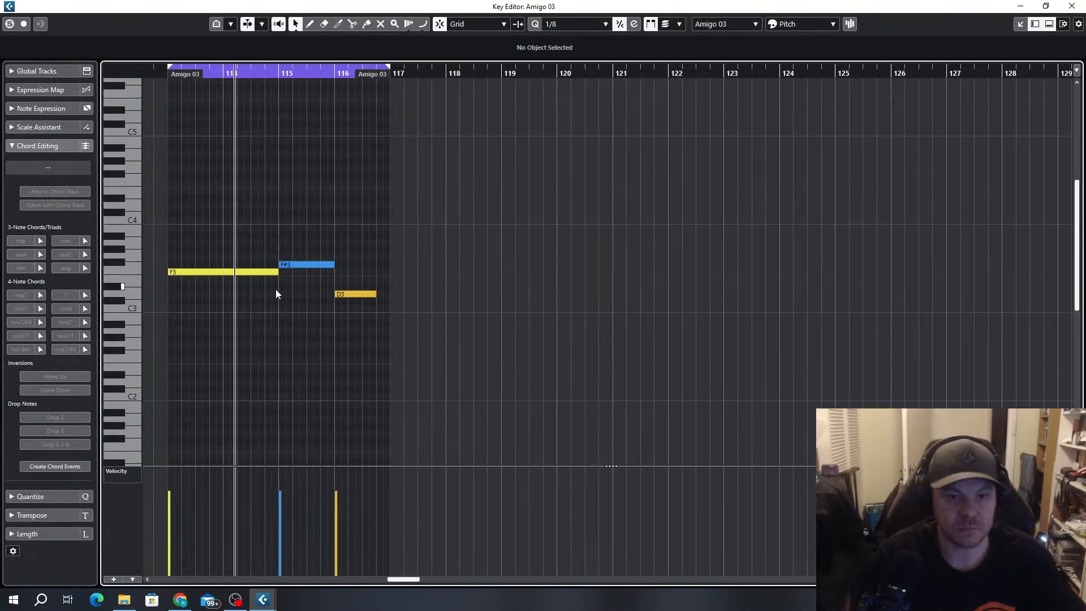
{"action": "scroll", "coordinate": [350, 288], "scroll_direction": "left", "scroll_amount": 3}
{"action": "scroll", "coordinate": [507, 292], "scroll_direction": "up", "scroll_amount": 2}
{"action": "left_click_drag", "start_coordinate": [601, 272], "coordinate": [426, 275]}
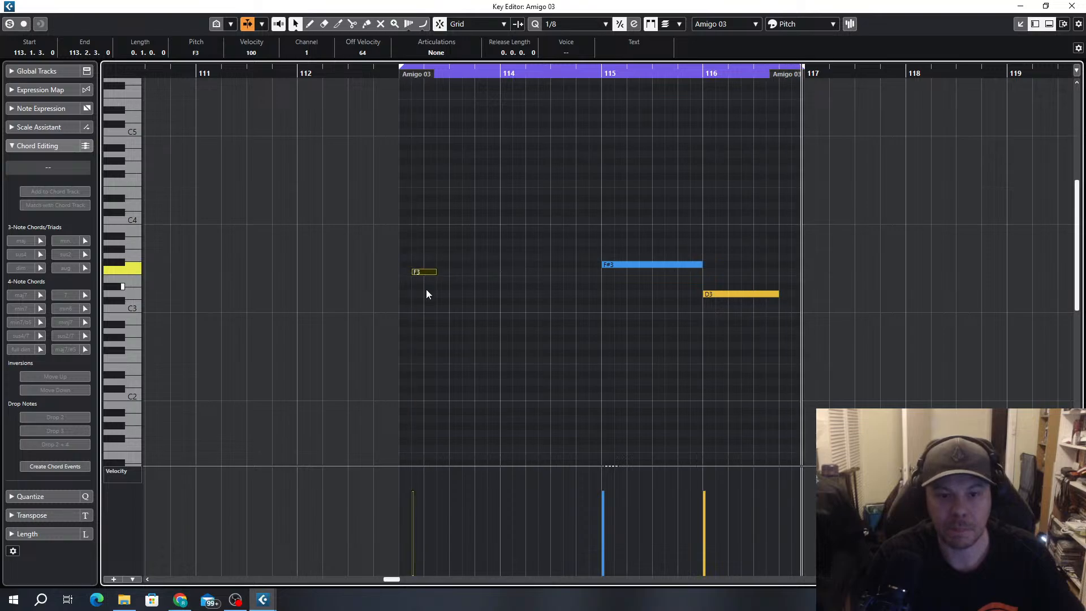
{"action": "scroll", "coordinate": [422, 283], "scroll_direction": "up", "scroll_amount": 2}
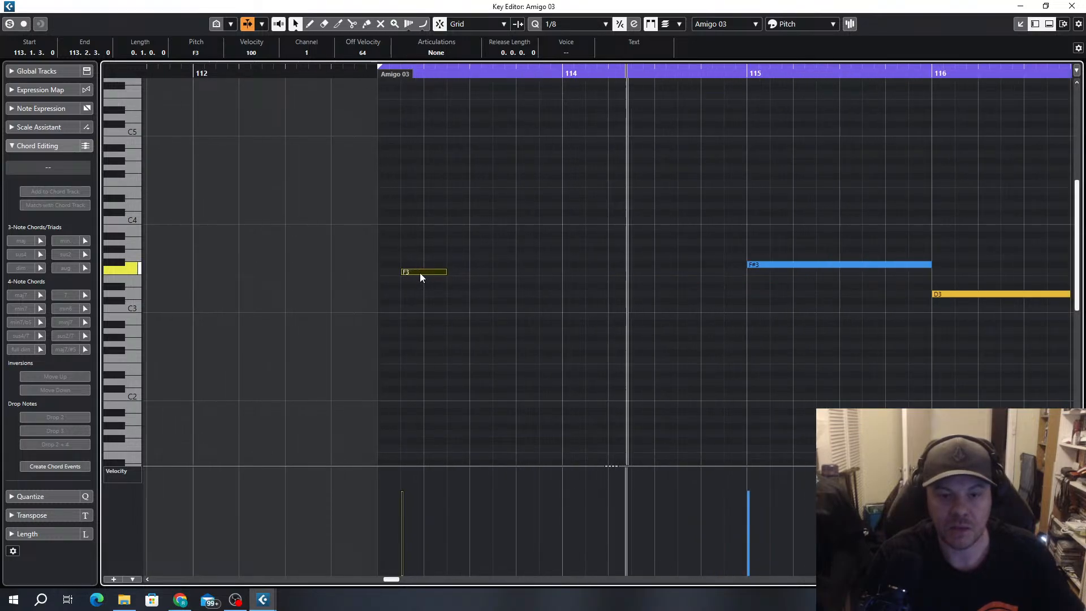
{"action": "key", "text": "ctrl+z"}
{"action": "left_click_drag", "start_coordinate": [420, 273], "coordinate": [483, 272]}
Try copying the three F3 notes to bar 114 as G3, A#3 and A#3, with the long F#3 in bar 115 deleted
{"action": "left_click_drag", "start_coordinate": [483, 272], "coordinate": [590, 242]}
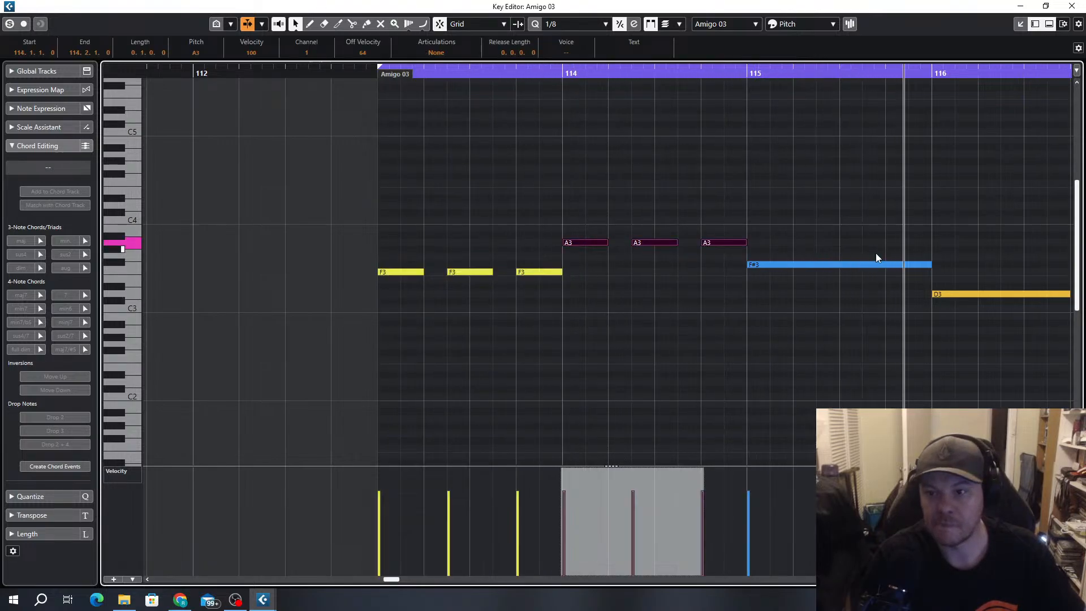
{"action": "left_click_drag", "start_coordinate": [912, 249], "coordinate": [890, 285]}
{"action": "key", "text": "Delete"}
{"action": "left_click_drag", "start_coordinate": [815, 202], "coordinate": [594, 259]}
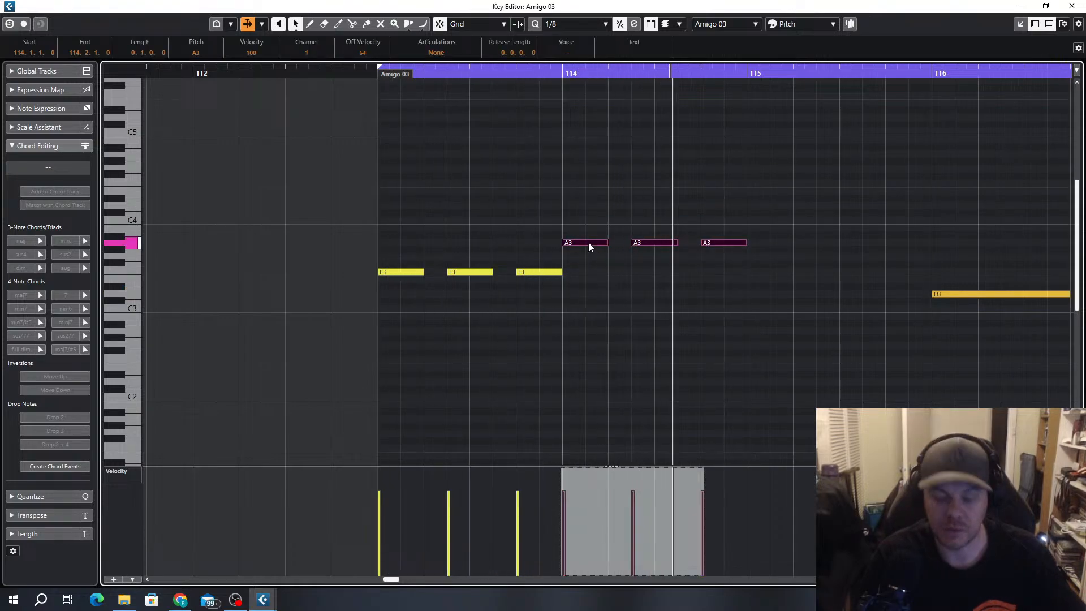
{"action": "key", "text": "Up"}
{"action": "left_click", "coordinate": [580, 225]}
{"action": "left_click", "coordinate": [581, 237]}
{"action": "key", "text": "Down"}
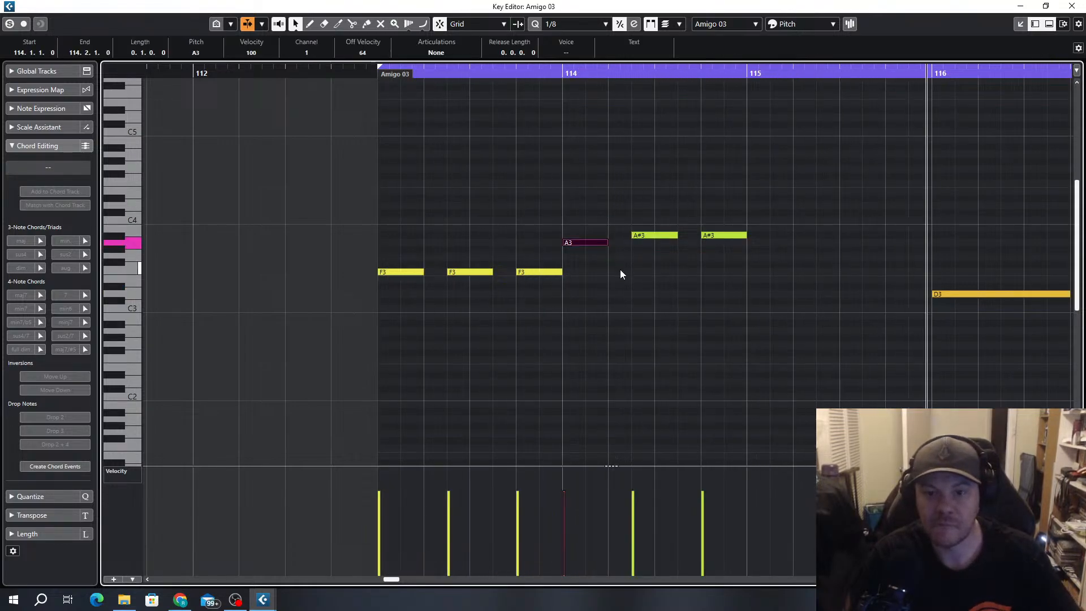
{"action": "key", "text": "Down"}
{"action": "key", "text": "Down"}
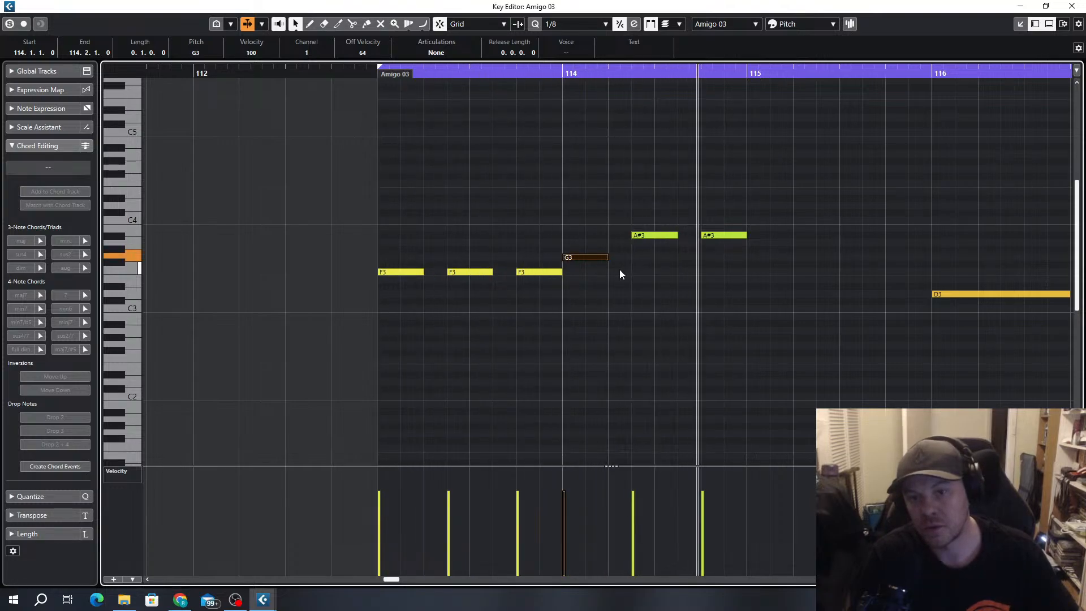
Undo the pitch changes in bar 114 and the deletion of the F#3 in bar 115
{"action": "key", "text": "ctrl+z"}
{"action": "key", "text": "ctrl+z"}
{"action": "key", "text": "ctrl+z"}
{"action": "key", "text": "ctrl+z"}
{"action": "key", "text": "ctrl+z"}
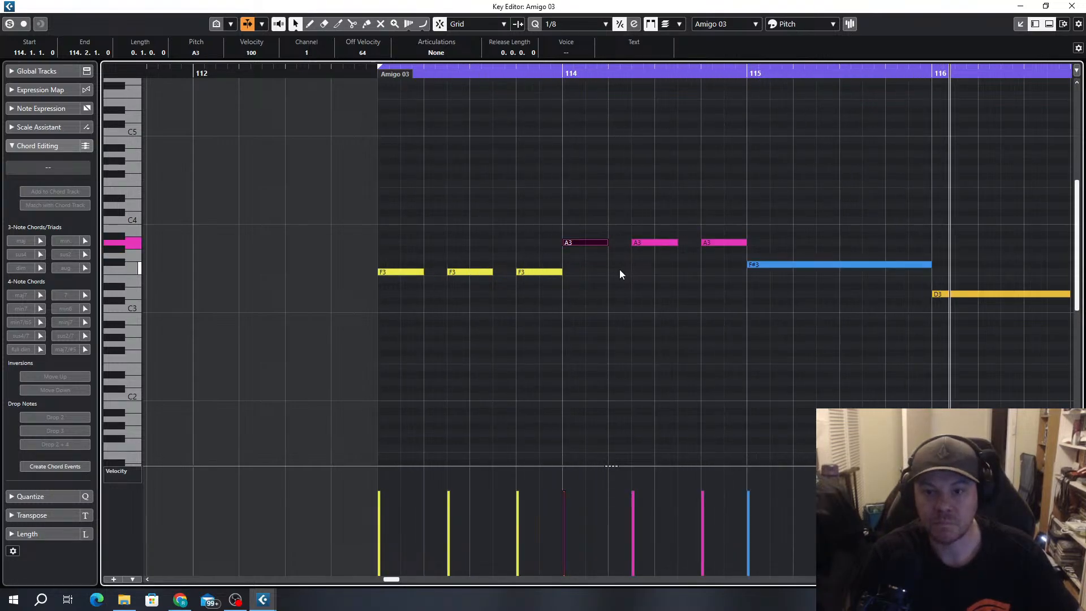
Replace the three A3 notes in bar 114 with quarter-note F3s at 114.1.3 and 114.3.1, deleting the copy that overlaps bar 115
{"action": "left_click_drag", "start_coordinate": [728, 209], "coordinate": [590, 275]}
{"action": "left_click", "coordinate": [734, 285]}
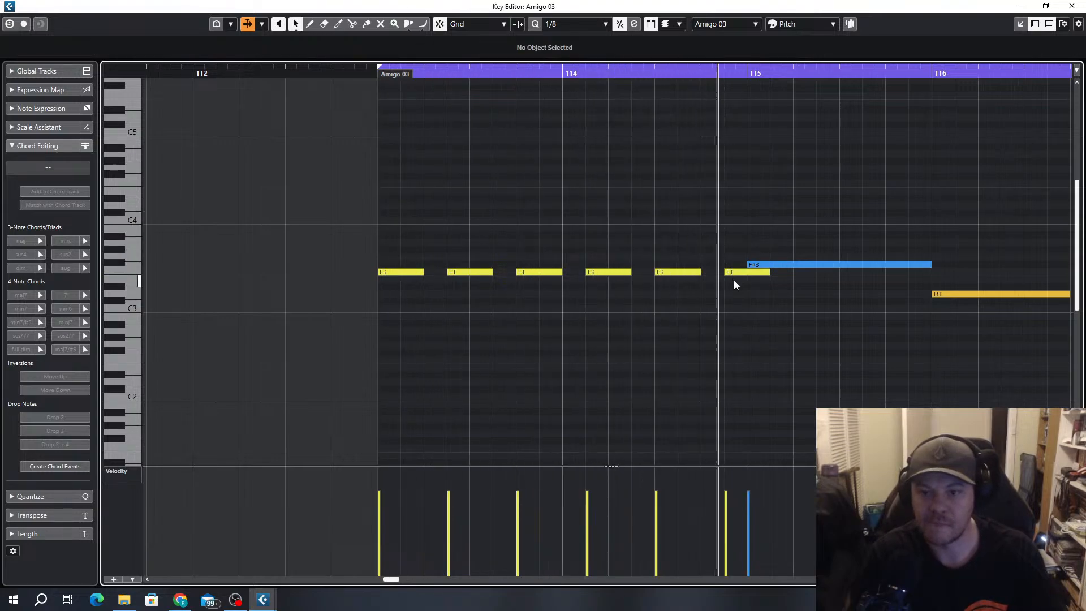
{"action": "left_click", "coordinate": [743, 273]}
{"action": "key", "text": "Delete"}
{"action": "scroll", "coordinate": [784, 297], "scroll_direction": "down", "scroll_amount": 3}
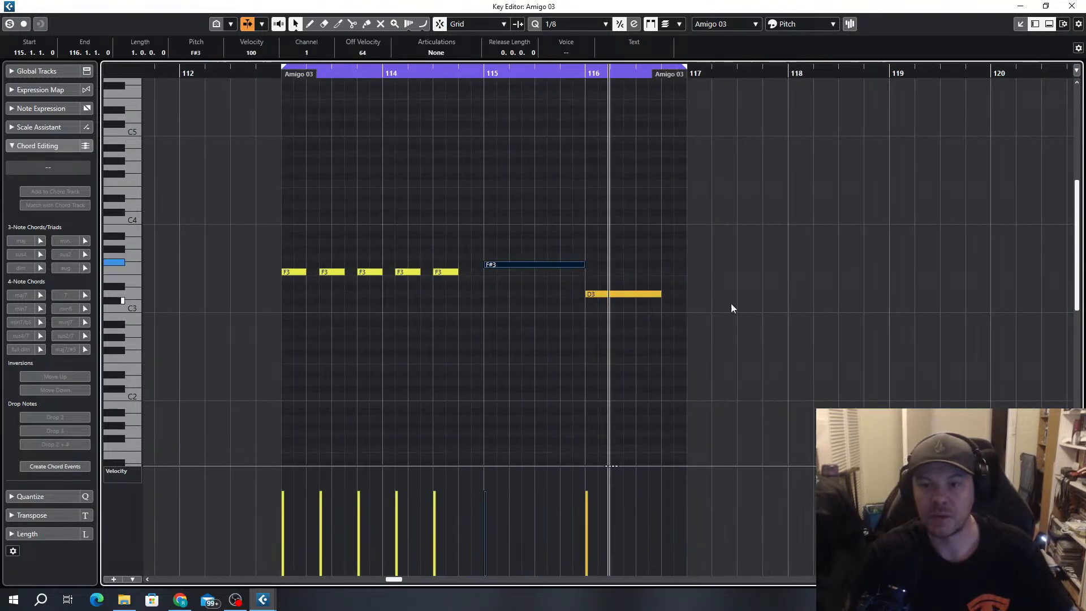
Replace the long F#3 in bar 115 with quarter-note F#3s at 115.1.1, 115.2.3 and 115.4.1
{"action": "scroll", "coordinate": [399, 334], "scroll_direction": "up", "scroll_amount": 4}
{"action": "scroll", "coordinate": [439, 335], "scroll_direction": "down", "scroll_amount": 3}
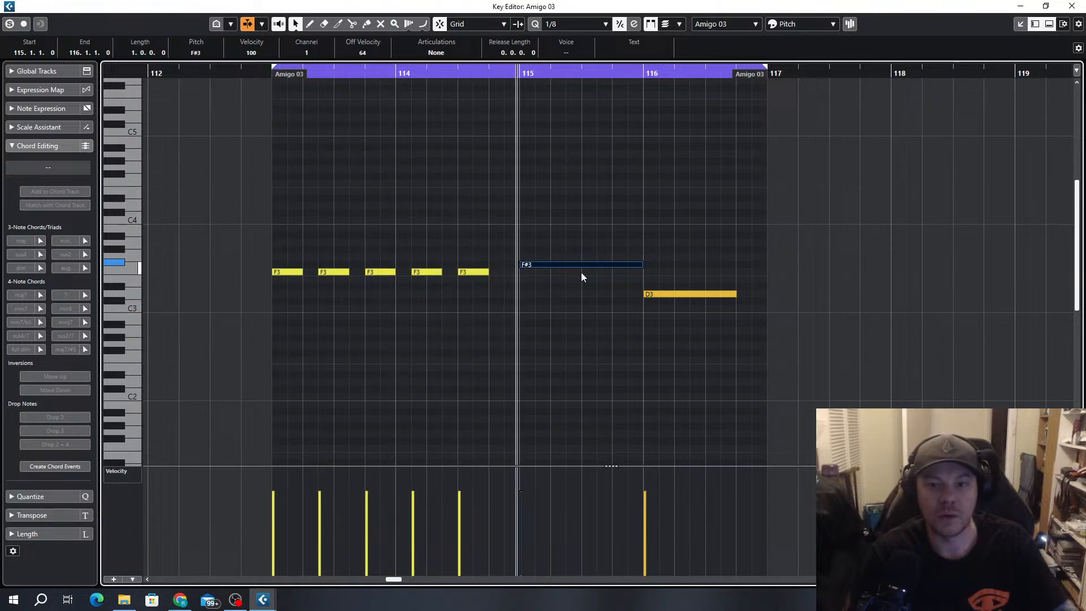
{"action": "scroll", "coordinate": [605, 273], "scroll_direction": "up", "scroll_amount": 1}
{"action": "mouse_move", "coordinate": [658, 264]}
{"action": "left_mouse_down"}
{"action": "mouse_move", "coordinate": [516, 262]}
{"action": "mouse_move", "coordinate": [654, 264]}
{"action": "left_mouse_up"}
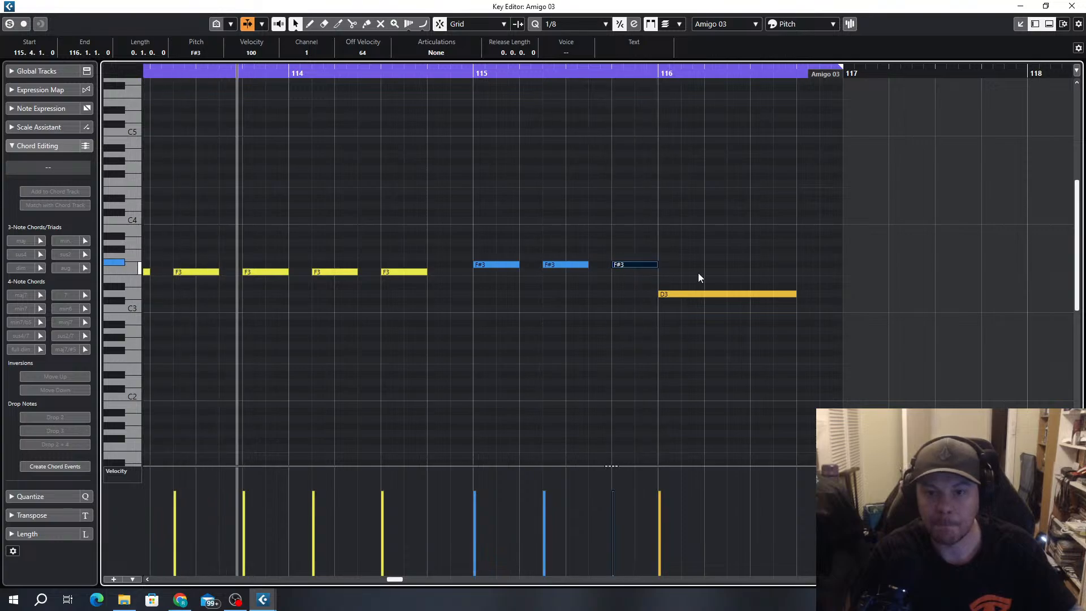
Raise the D3 in bar 116 to D4, shift it to 116.1.3 as a quarter note, and repeat it at 116.3.1
{"action": "left_click", "coordinate": [714, 294]}
{"action": "key", "text": "shift+Up"}
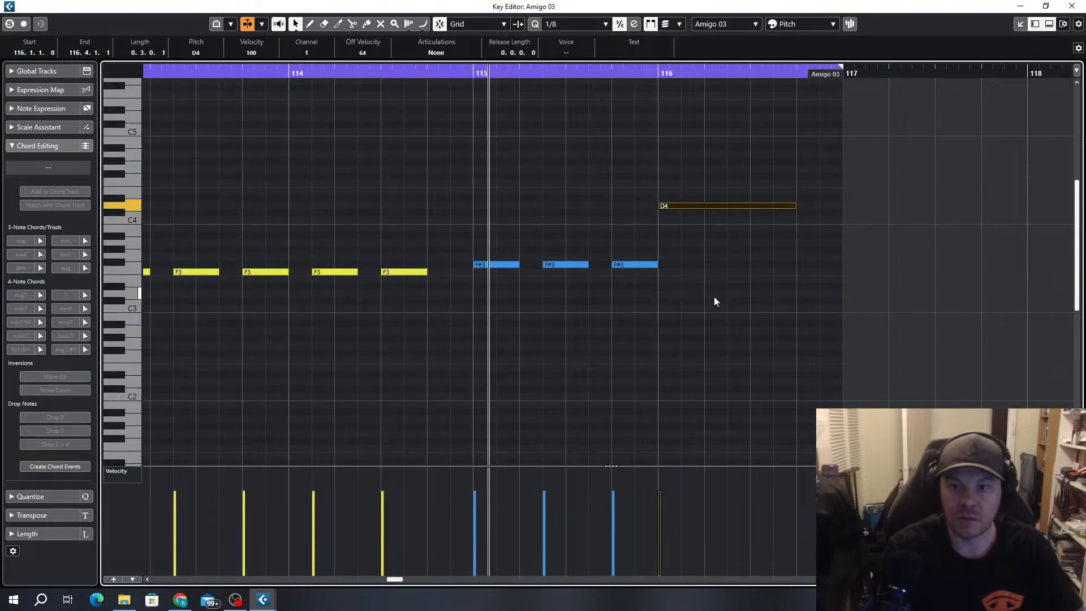
{"action": "left_click_drag", "start_coordinate": [683, 207], "coordinate": [704, 205]}
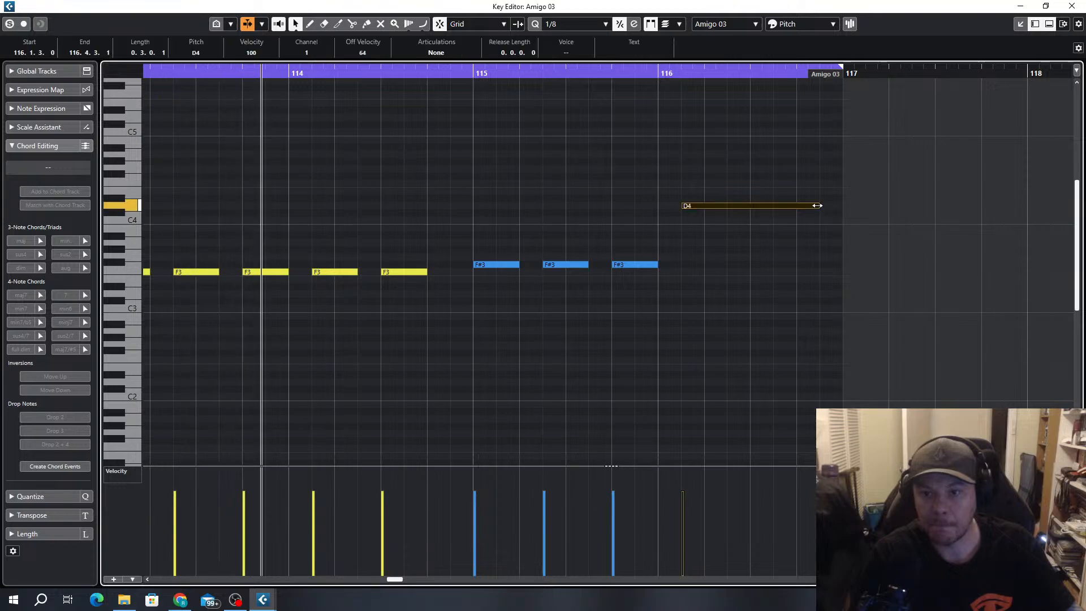
{"action": "mouse_move", "coordinate": [819, 206]}
{"action": "left_mouse_down"}
{"action": "mouse_move", "coordinate": [707, 206]}
{"action": "mouse_move", "coordinate": [793, 208]}
{"action": "left_mouse_up"}
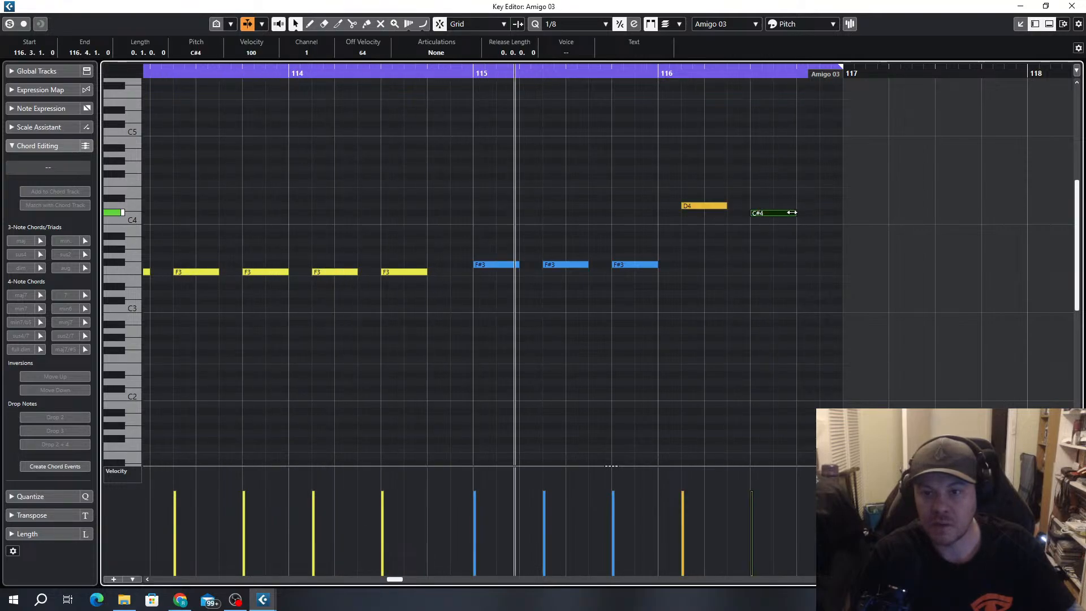
{"action": "key", "text": "Up"}
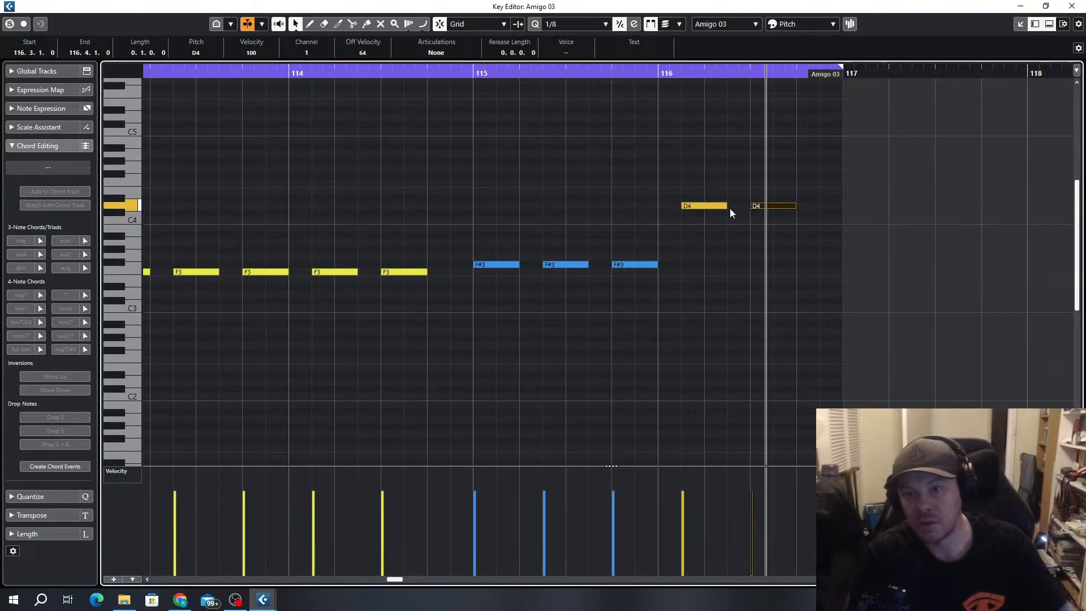
Lower both D4 notes in bar 116 by an octave to D3
{"action": "scroll", "coordinate": [740, 219], "scroll_direction": "up", "scroll_amount": 3}
{"action": "left_click", "coordinate": [810, 184]}
{"action": "left_click_drag", "start_coordinate": [810, 181], "coordinate": [669, 229]}
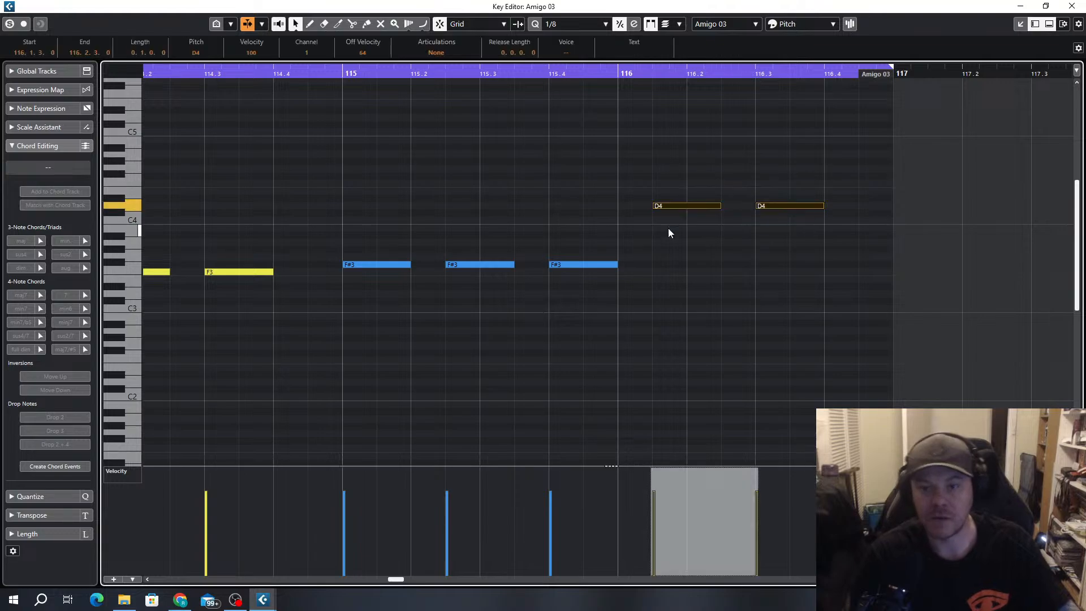
{"action": "key", "text": "shift+Down"}
{"action": "key", "text": "shift+Down"}
{"action": "key", "text": "shift+Up"}
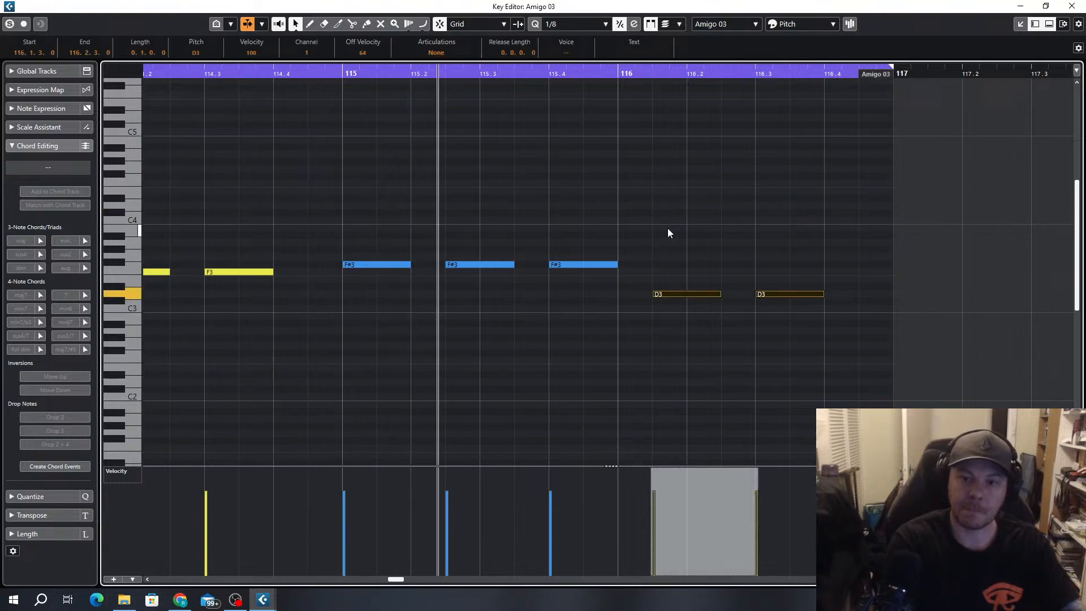
Add a quarter-note F#3 at 116.4.1, at the end of the bass part
{"action": "scroll", "coordinate": [667, 229], "scroll_direction": "down", "scroll_amount": 3}
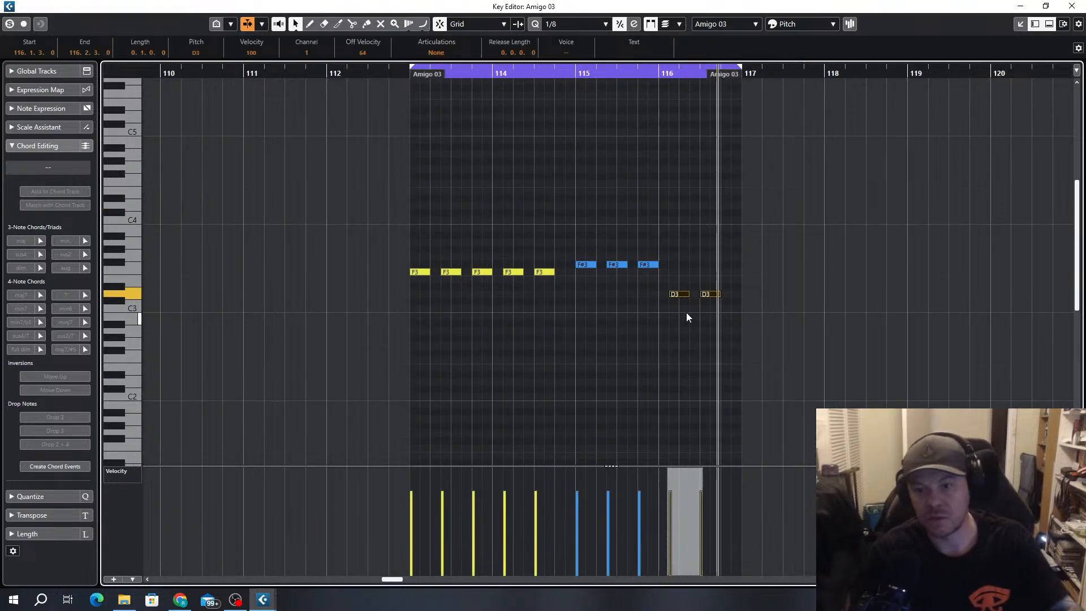
{"action": "scroll", "coordinate": [732, 305], "scroll_direction": "up", "scroll_amount": 1}
{"action": "left_click", "coordinate": [735, 265], "text": "alt"}
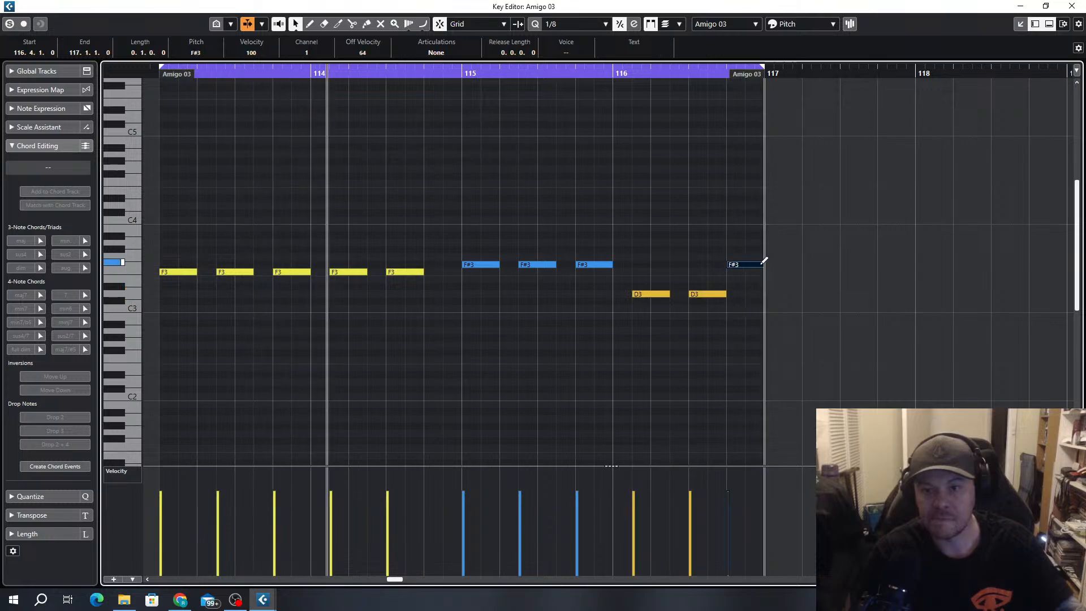
Replace the BIG Bass part at bars 113 to 117 with a copy of the RaveGenerator2 Amigo 03 part
{"action": "scroll", "coordinate": [705, 339], "scroll_direction": "down", "scroll_amount": 2}
{"action": "scroll", "coordinate": [691, 333], "scroll_direction": "up", "scroll_amount": 1}
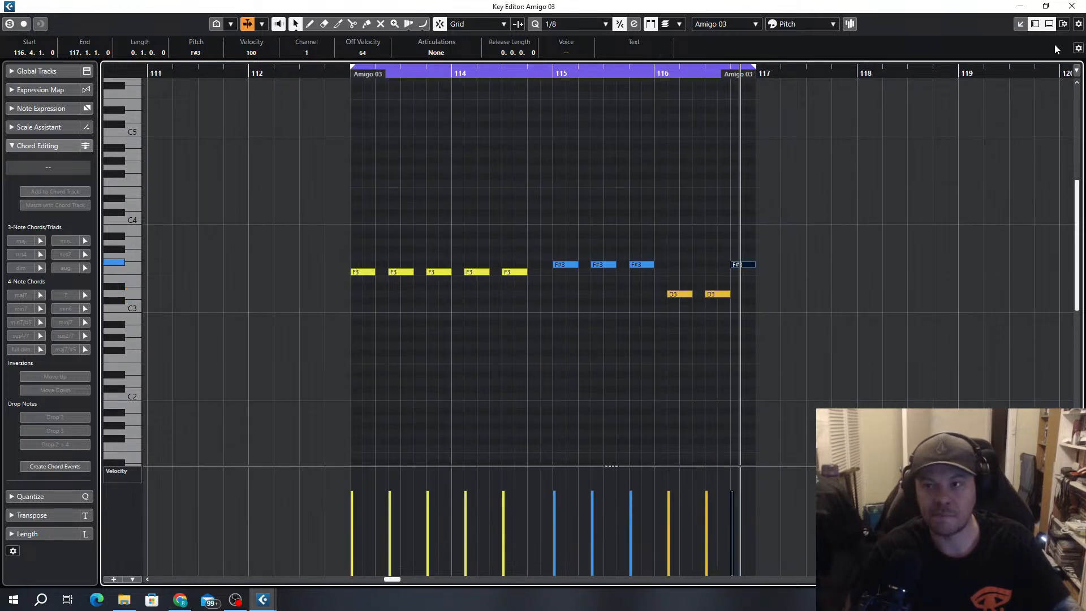
{"action": "left_click", "coordinate": [1079, 7]}
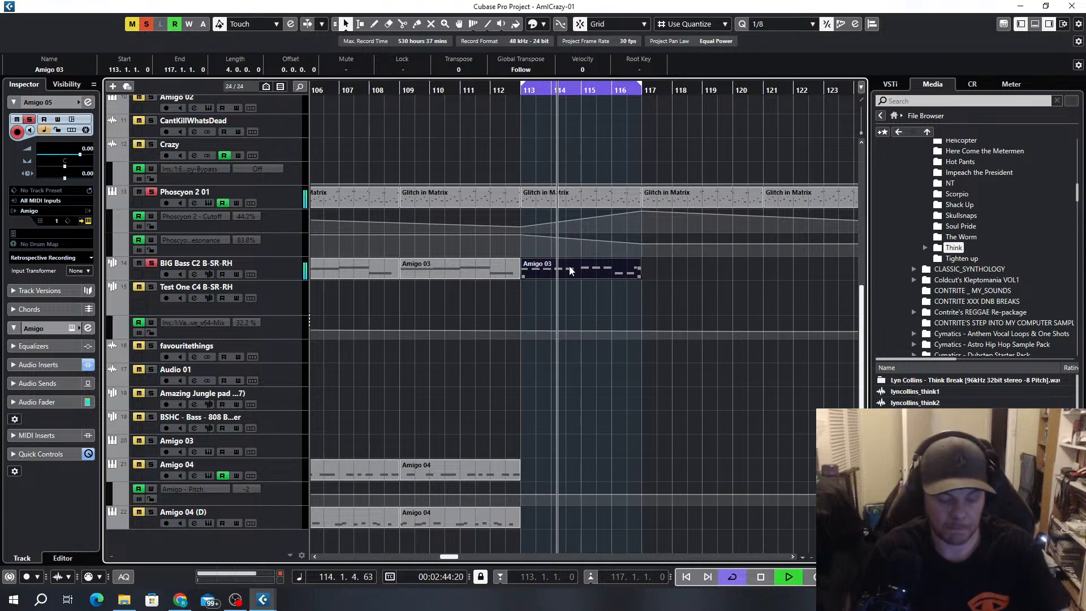
{"action": "key", "text": "Delete"}
{"action": "scroll", "coordinate": [616, 297], "scroll_direction": "up", "scroll_amount": 5}
{"action": "scroll", "coordinate": [589, 211], "scroll_direction": "down", "scroll_amount": 3}
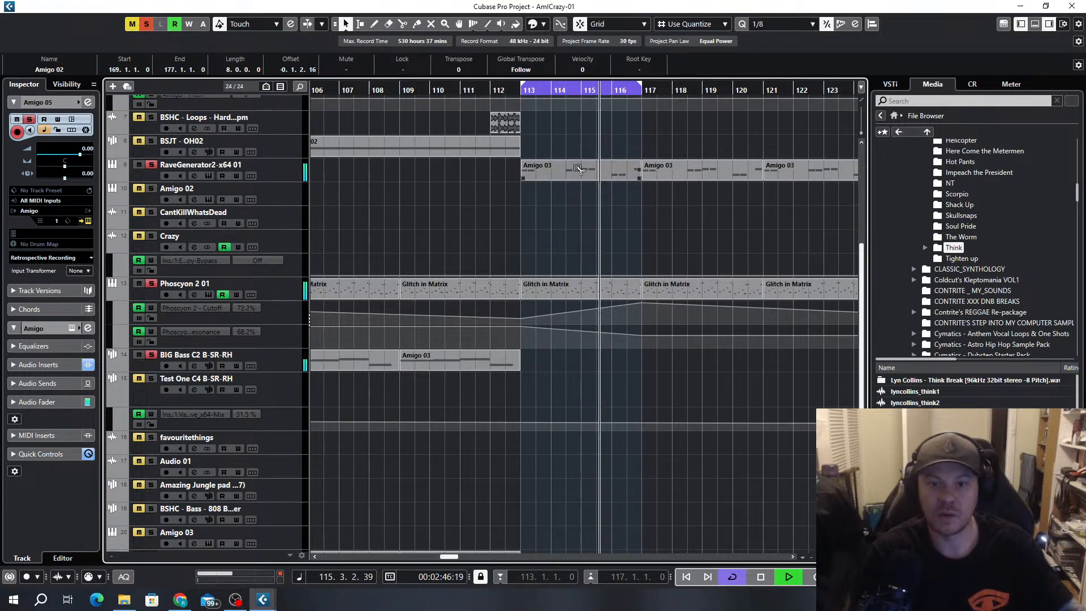
{"action": "left_click_drag", "start_coordinate": [586, 171], "coordinate": [578, 362]}
{"action": "key", "text": "h"}
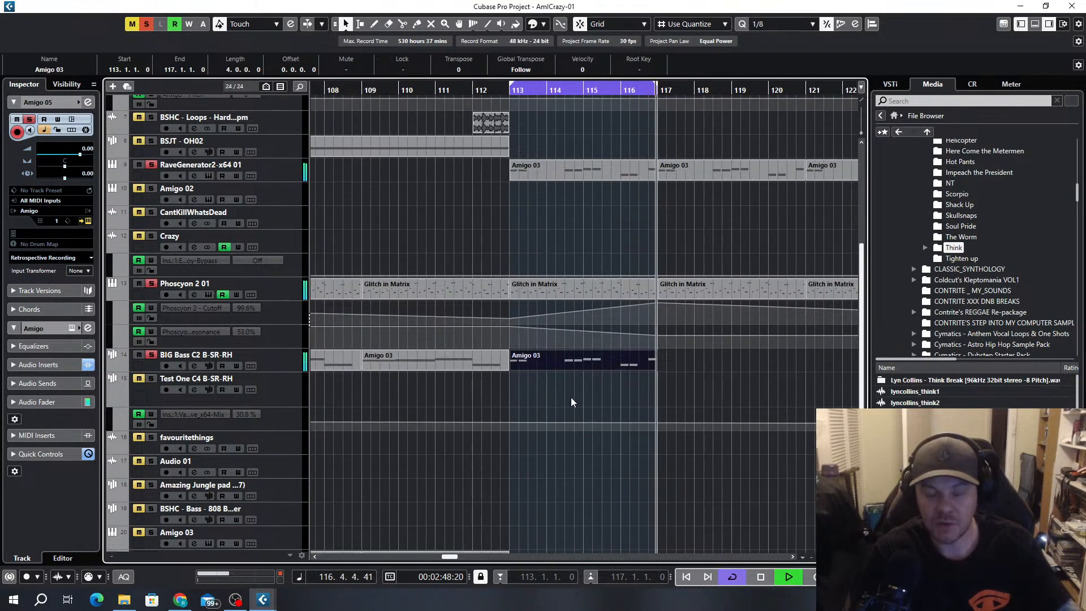
Try the bar 113 Amigo 03 part on the BSHC 808 bass track, including an octave lower, and return it unchanged to BIG Bass
{"action": "scroll", "coordinate": [569, 382], "scroll_direction": "down", "scroll_amount": 3}
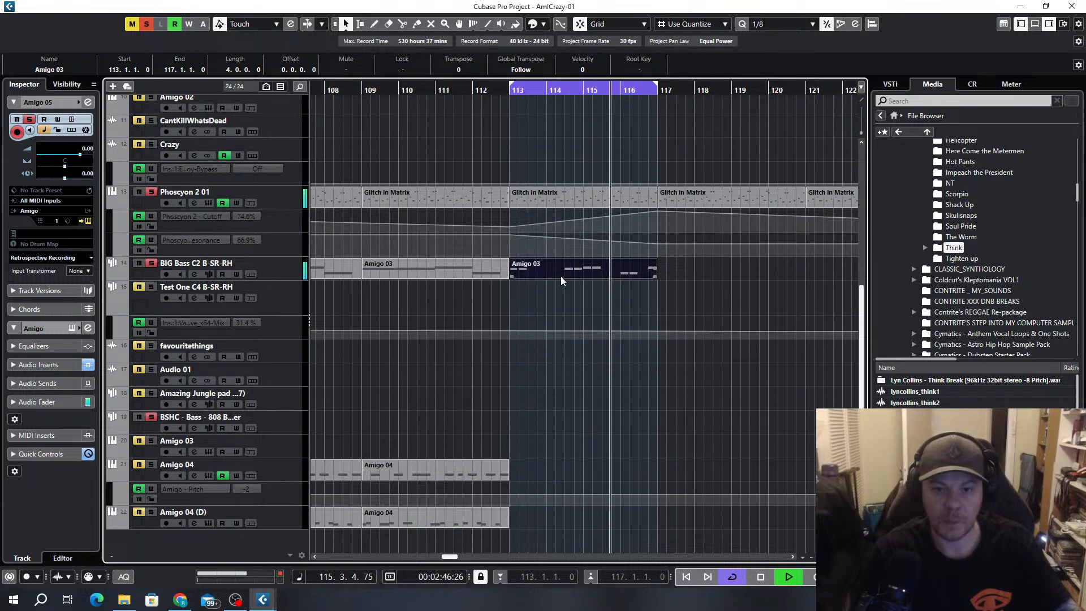
{"action": "left_click_drag", "start_coordinate": [562, 272], "coordinate": [562, 421]}
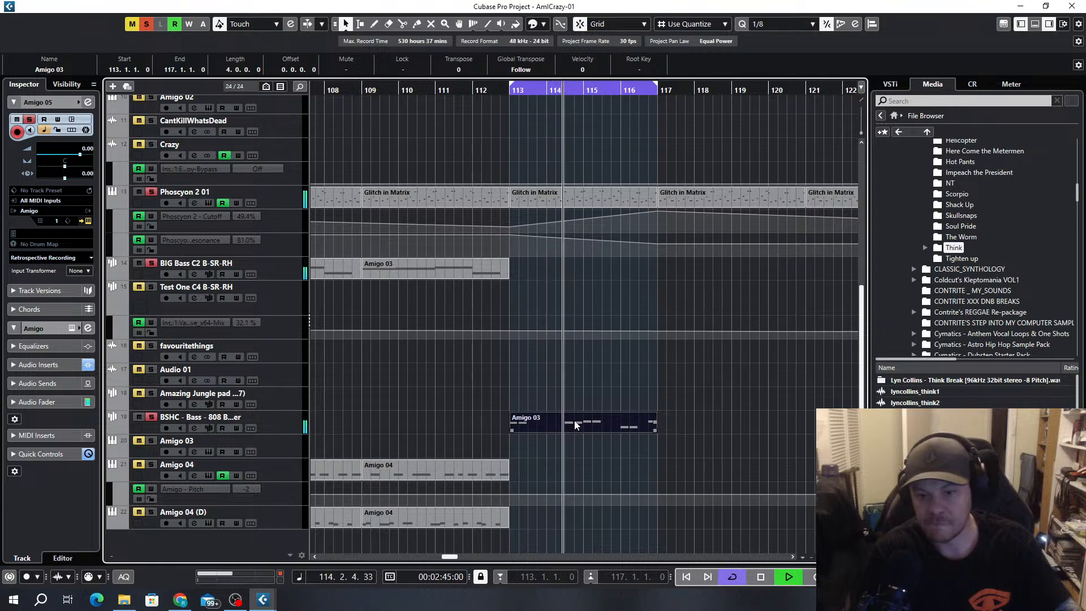
{"action": "double_click", "coordinate": [561, 426]}
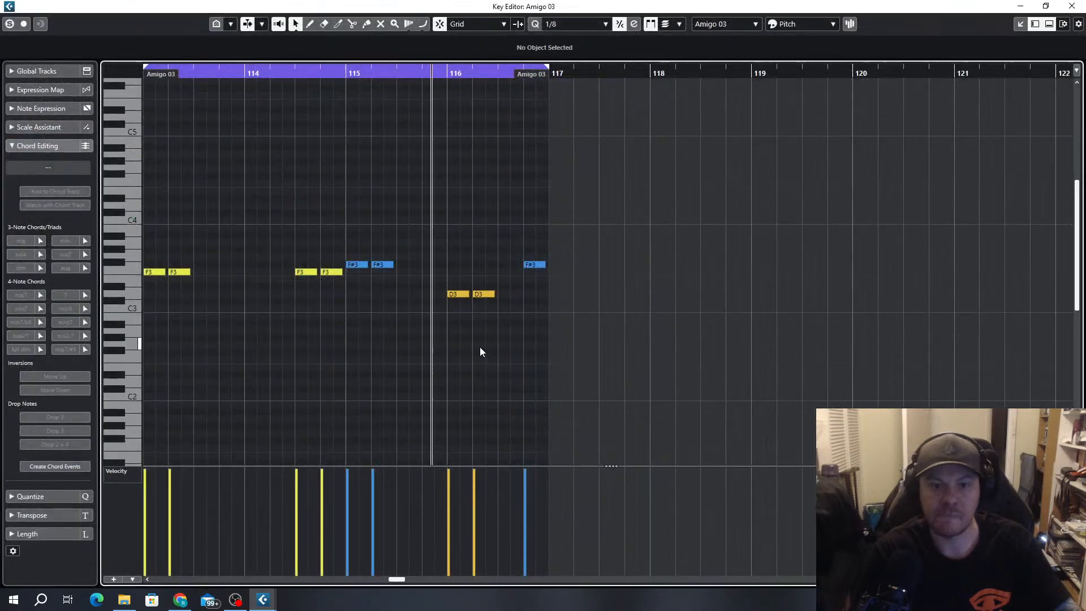
{"action": "key", "text": "ctrl+a"}
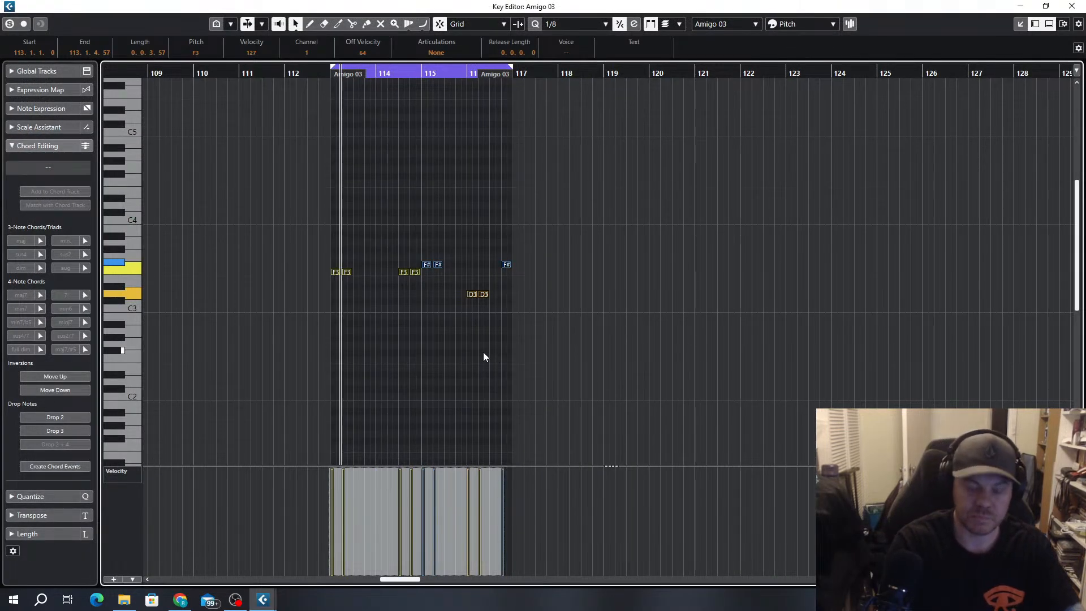
{"action": "key", "text": "shift+Down"}
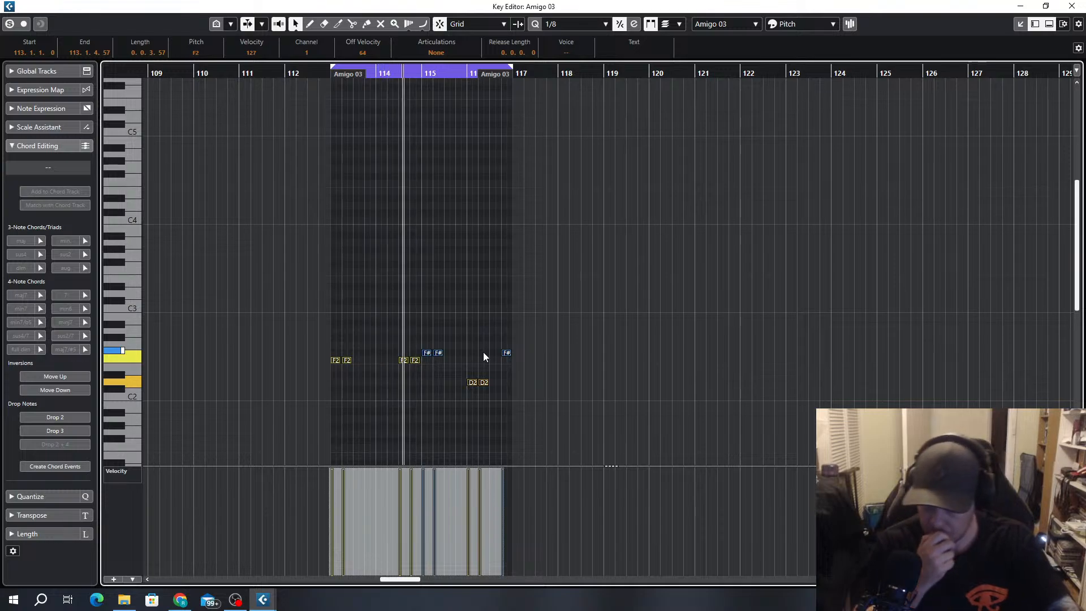
{"action": "key", "text": "shift+Up"}
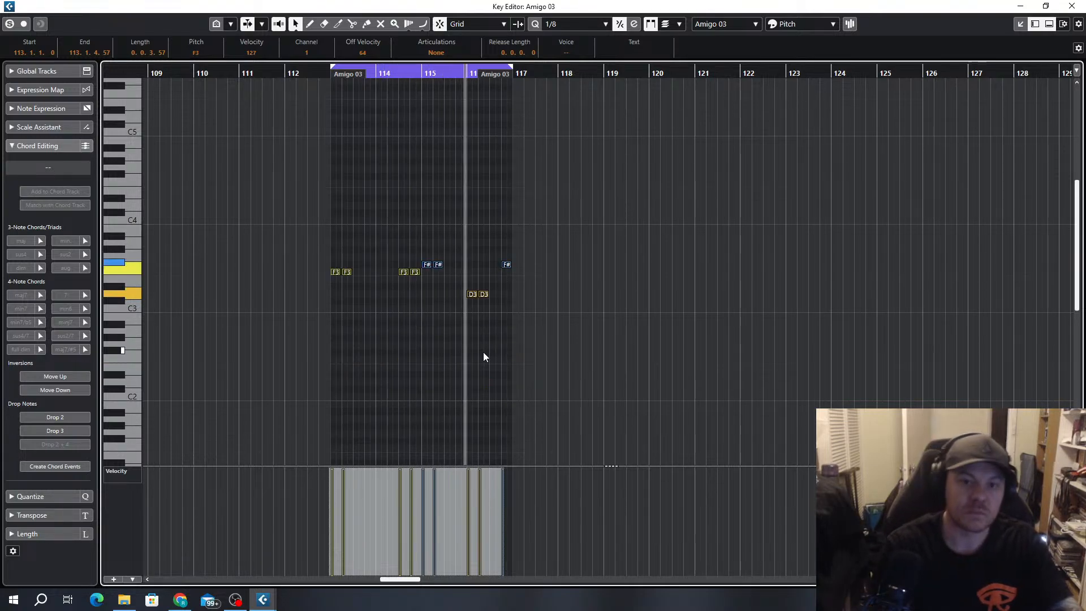
{"action": "left_click", "coordinate": [1074, 5]}
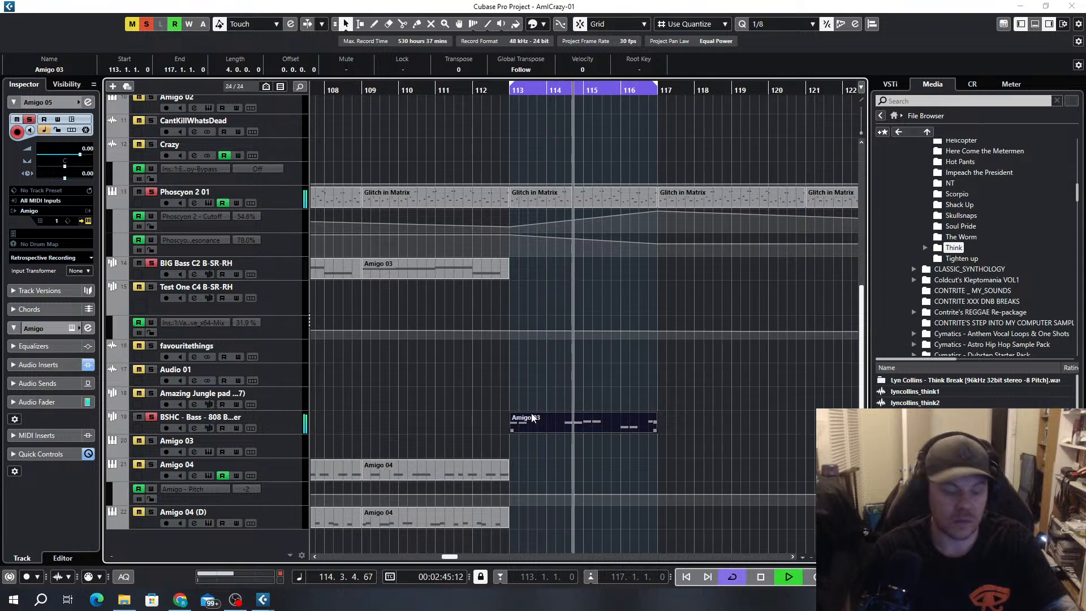
{"action": "key", "text": "alt+1"}
{"action": "left_click_drag", "start_coordinate": [589, 426], "coordinate": [596, 275]}
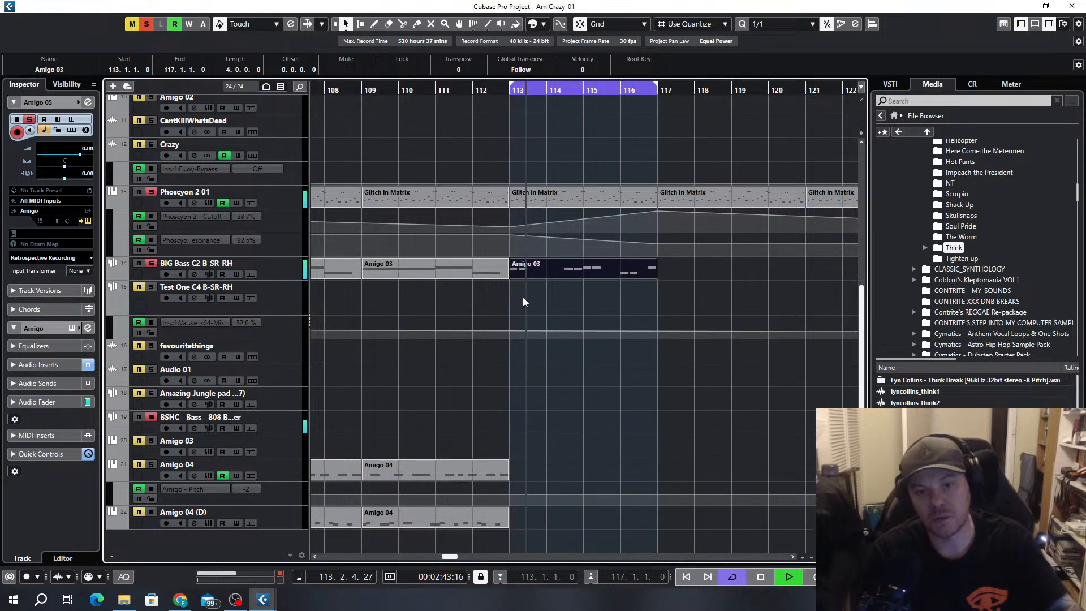
Extend the cycle range to bar 129 and repeat the Amigo 05 part from bar 113 three times to fill it
{"action": "key", "text": "g"}
{"action": "key", "text": "g"}
{"action": "key", "text": "g"}
{"action": "scroll", "coordinate": [647, 302], "scroll_direction": "up", "scroll_amount": 5}
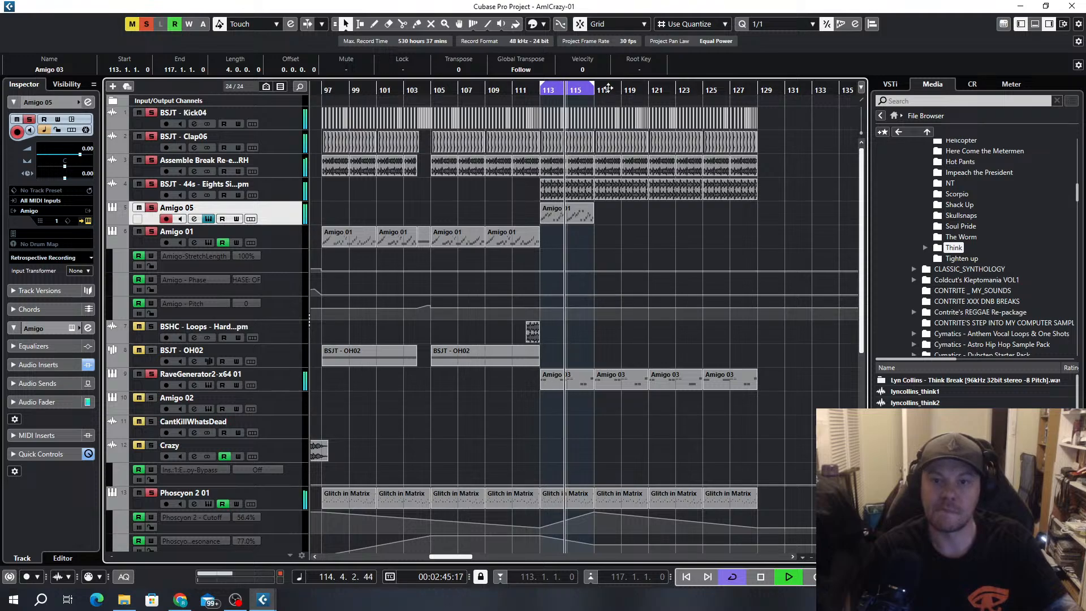
{"action": "left_click_drag", "start_coordinate": [594, 85], "coordinate": [758, 91]}
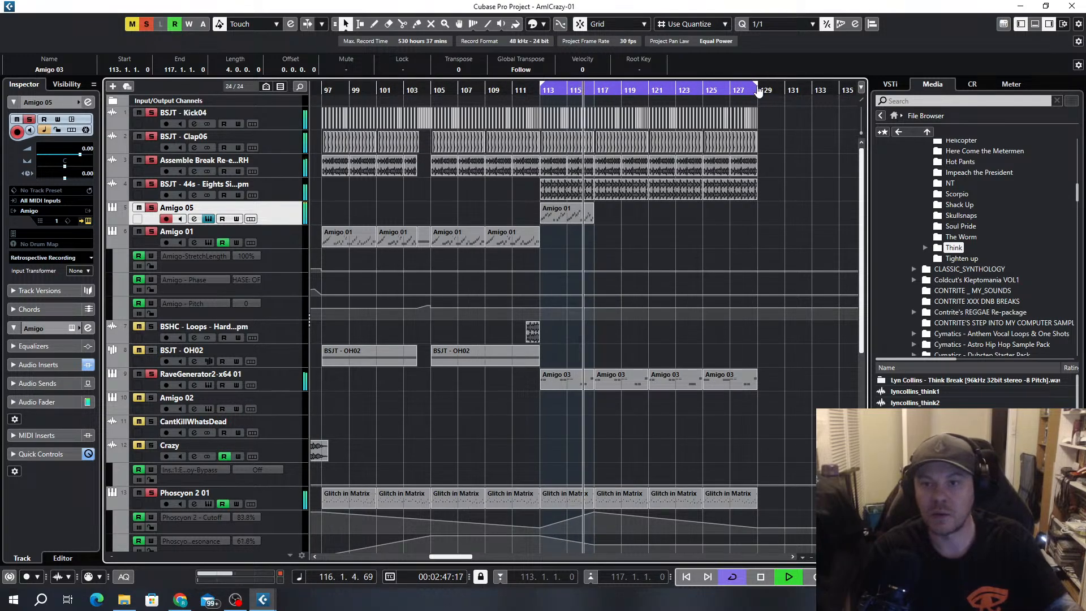
{"action": "key", "text": "ctrl+d"}
{"action": "key", "text": "ctrl+d"}
{"action": "key", "text": "ctrl+d"}
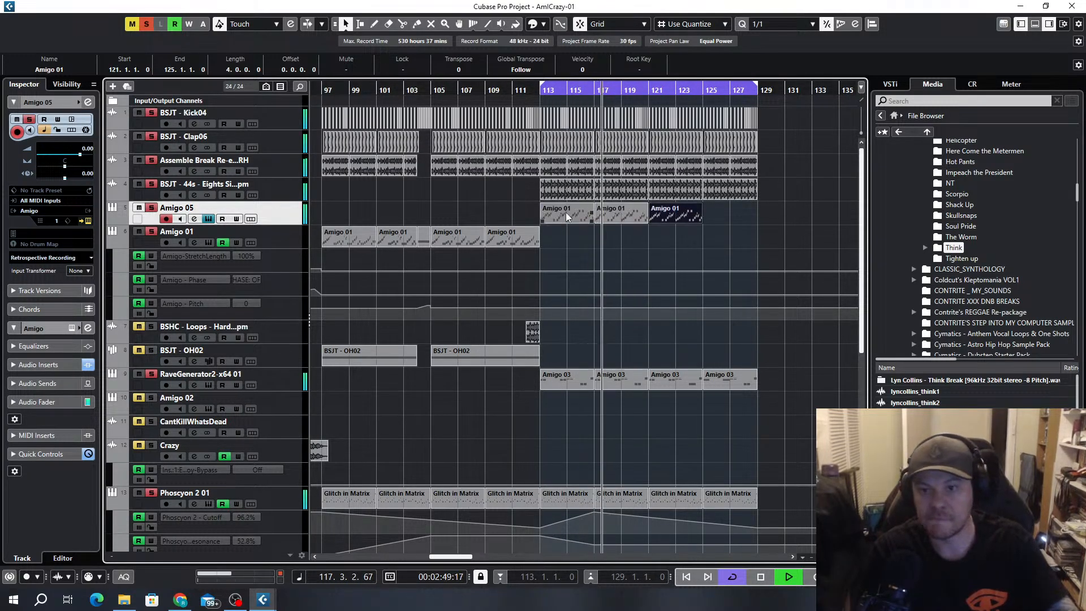
Delete the Amigo 05 parts at bars 113 and 117 and close the Amigo sampler window
{"action": "left_click", "coordinate": [565, 213]}
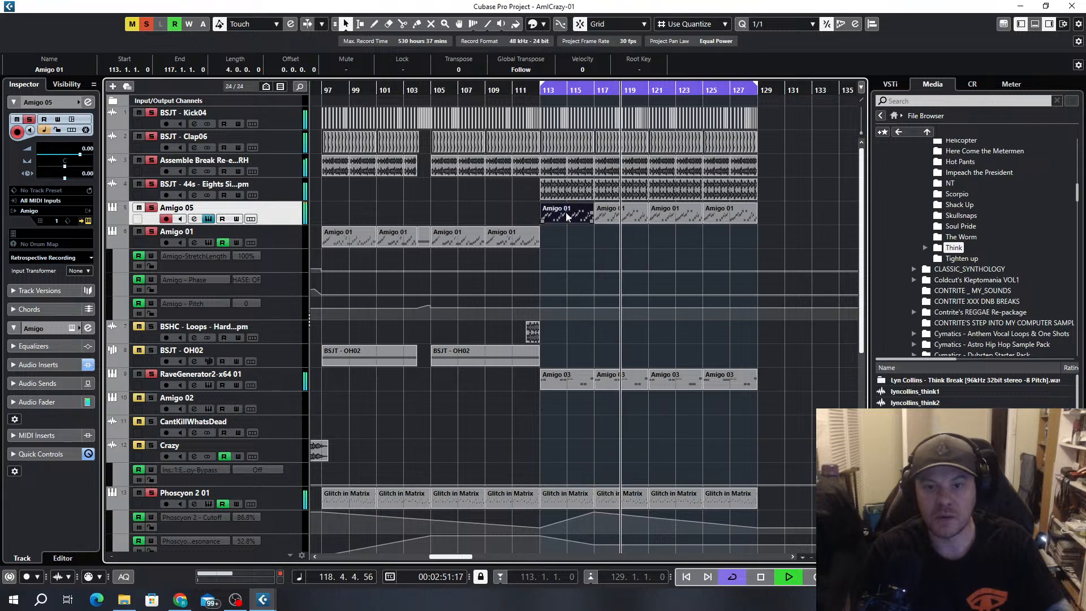
{"action": "key", "text": "Delete"}
{"action": "key", "text": "Delete"}
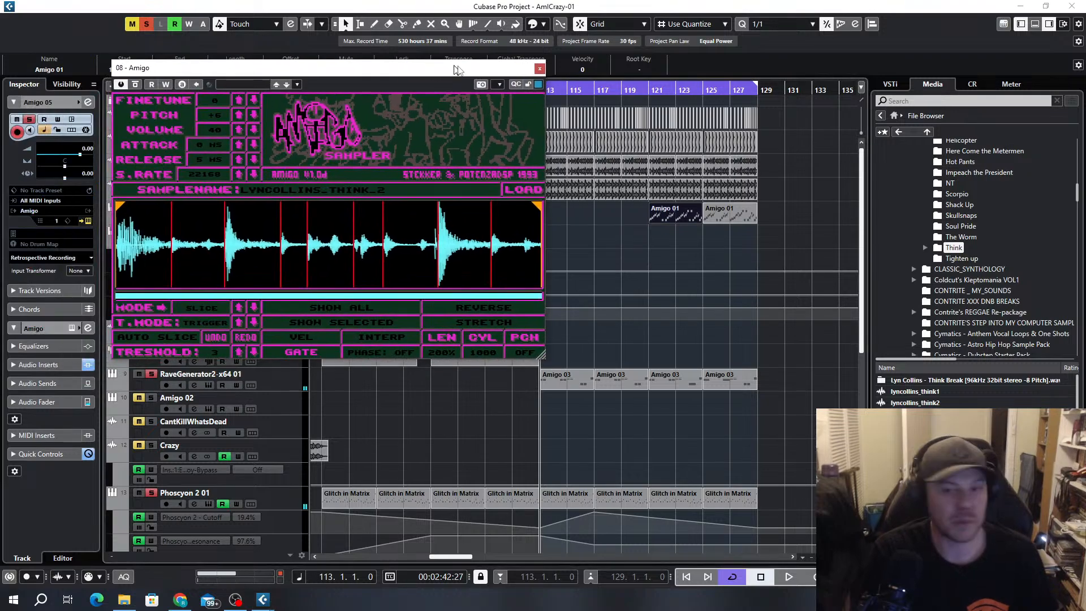
{"action": "left_click_drag", "start_coordinate": [455, 68], "coordinate": [507, 67]}
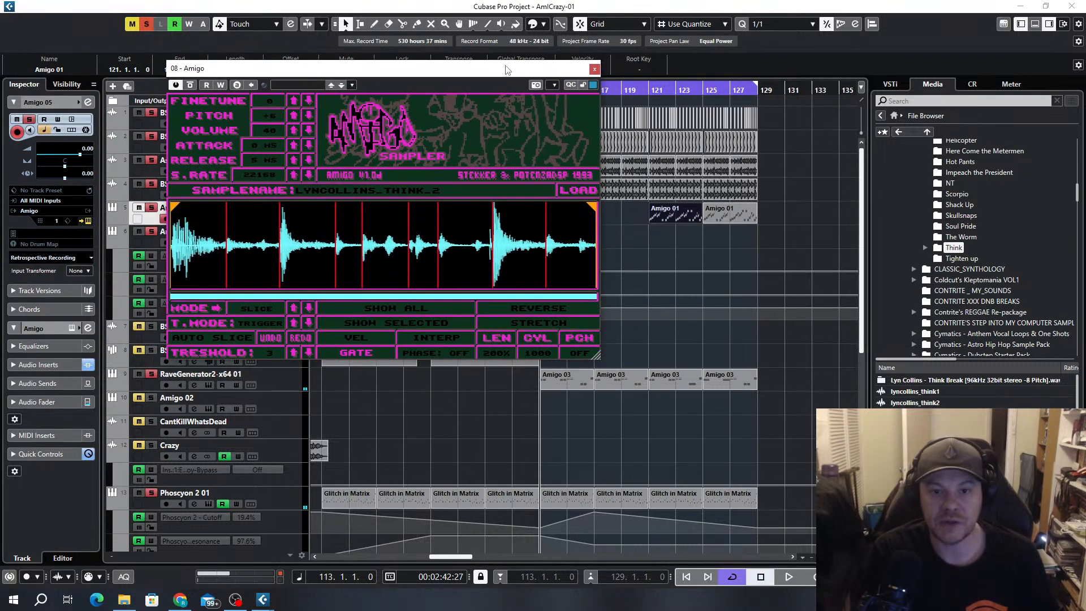
{"action": "left_click", "coordinate": [594, 69]}
Copy the Amigo 05 part at bar 121 to bar 37 on the same track
{"action": "key", "text": "g"}
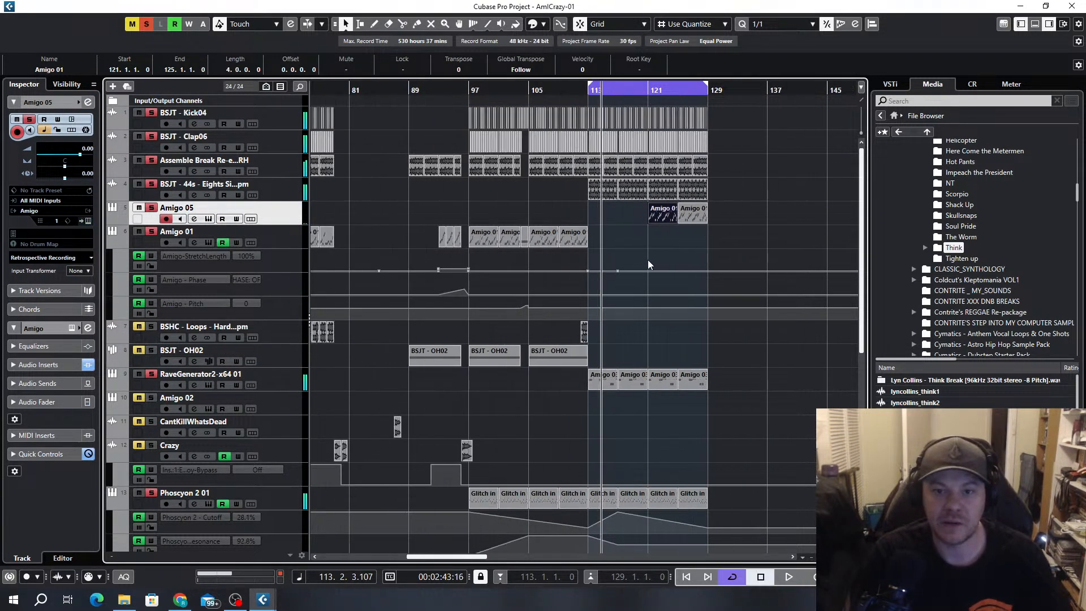
{"action": "key", "text": "g"}
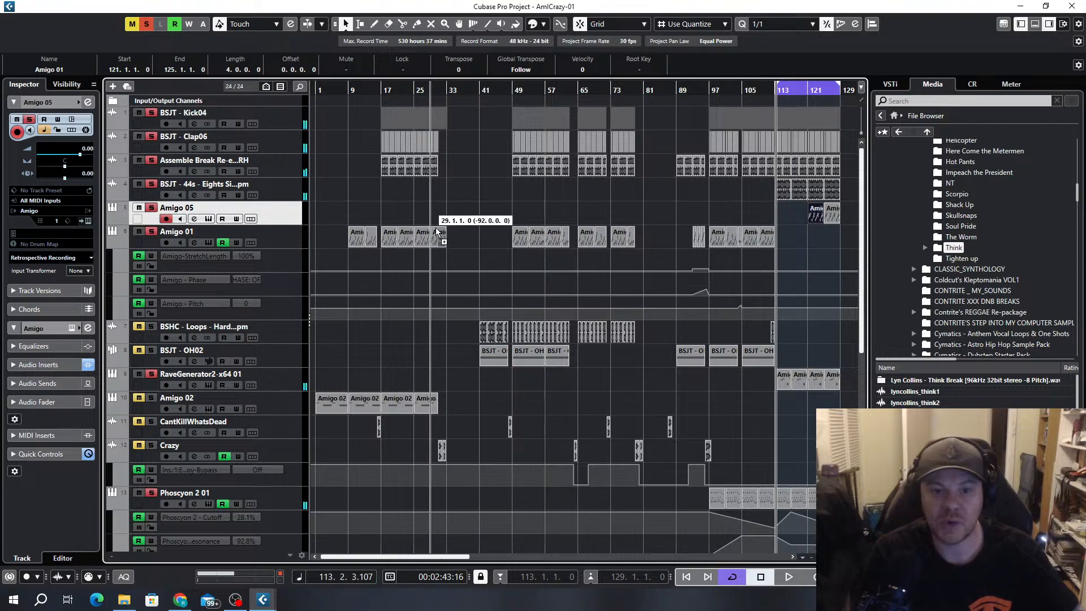
{"action": "left_click_drag", "start_coordinate": [436, 228], "coordinate": [467, 215]}
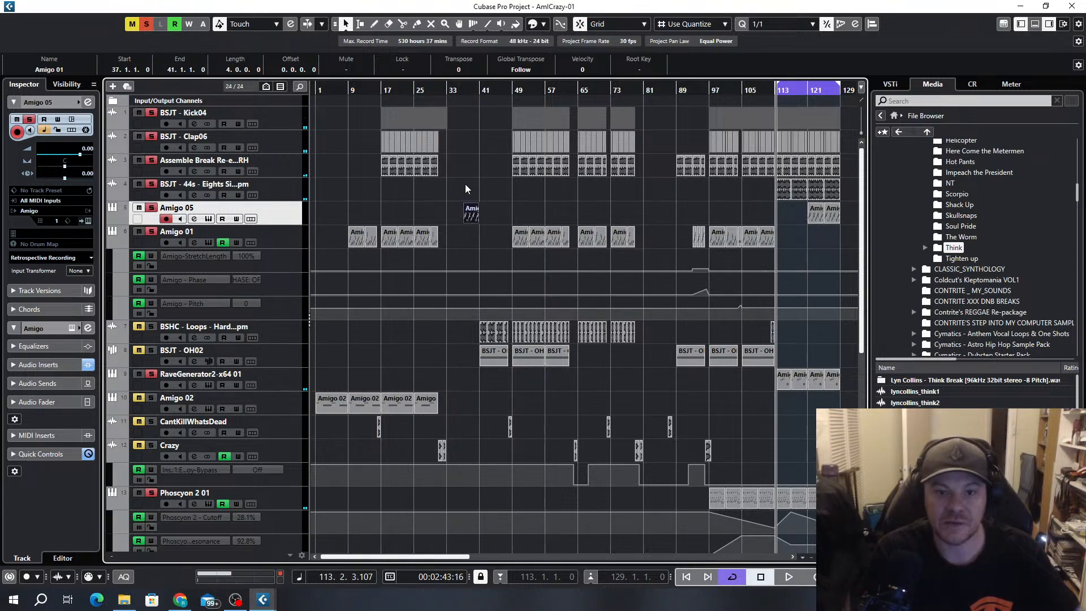
Play the arrangement from about bar 33 with all mute and solo states cleared, listening to the Amigo 05 part at bar 37
{"action": "left_click", "coordinate": [444, 90]}
{"action": "key", "text": "space"}
{"action": "scroll", "coordinate": [494, 253], "scroll_direction": "down", "scroll_amount": 5}
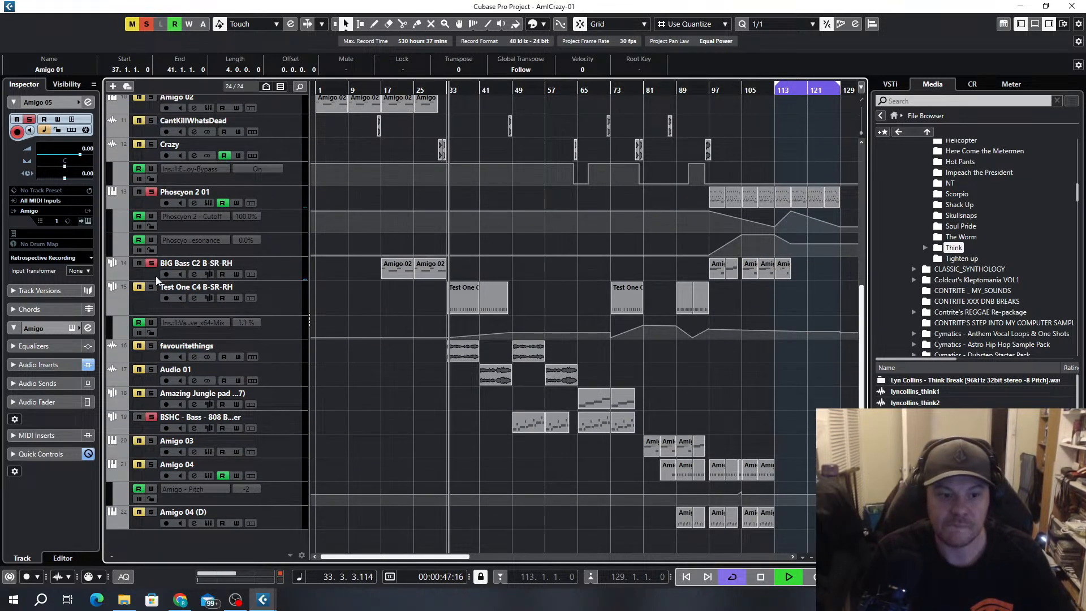
{"action": "left_click", "coordinate": [148, 24]}
{"action": "key", "text": "h"}
{"action": "key", "text": "h"}
{"action": "key", "text": "h"}
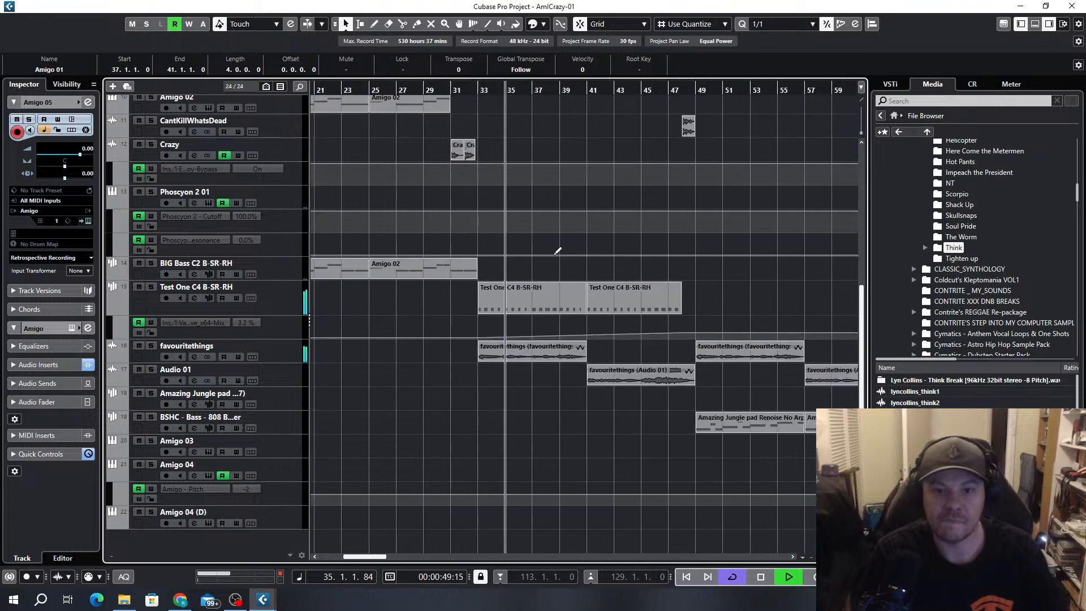
{"action": "scroll", "coordinate": [610, 268], "scroll_direction": "up", "scroll_amount": 5}
{"action": "scroll", "coordinate": [587, 276], "scroll_direction": "up", "scroll_amount": 5}
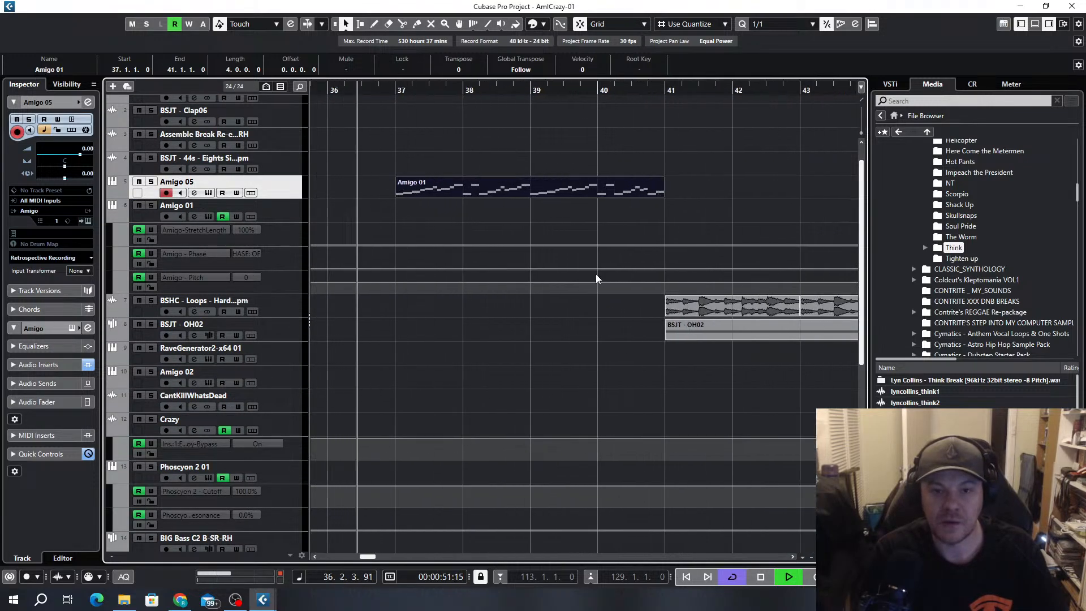
{"action": "scroll", "coordinate": [596, 278], "scroll_direction": "down", "scroll_amount": 6}
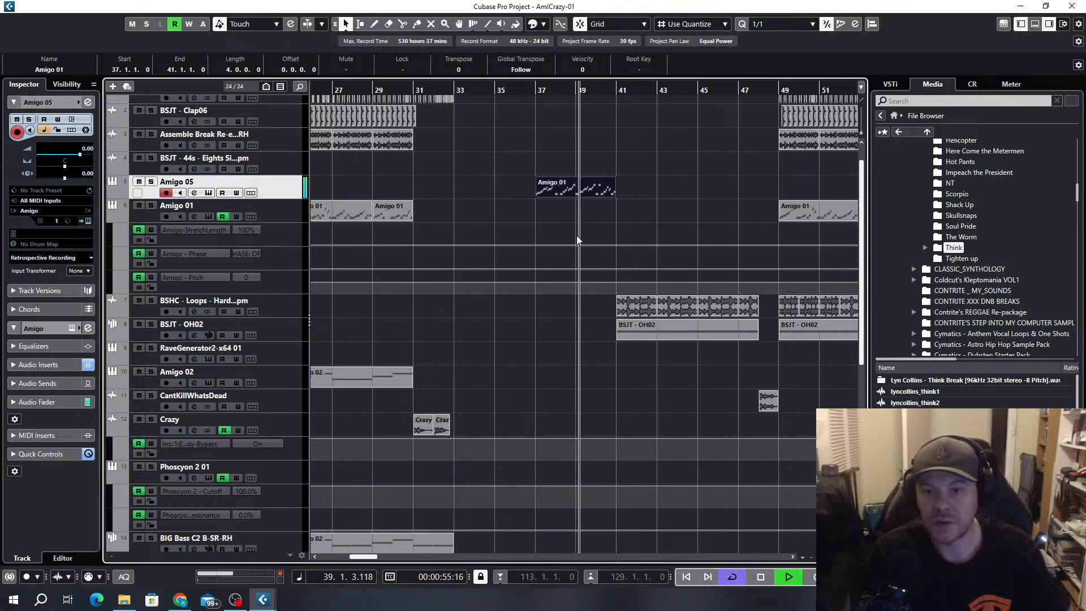
{"action": "scroll", "coordinate": [577, 237], "scroll_direction": "down", "scroll_amount": 1}
{"action": "scroll", "coordinate": [595, 263], "scroll_direction": "up", "scroll_amount": 4}
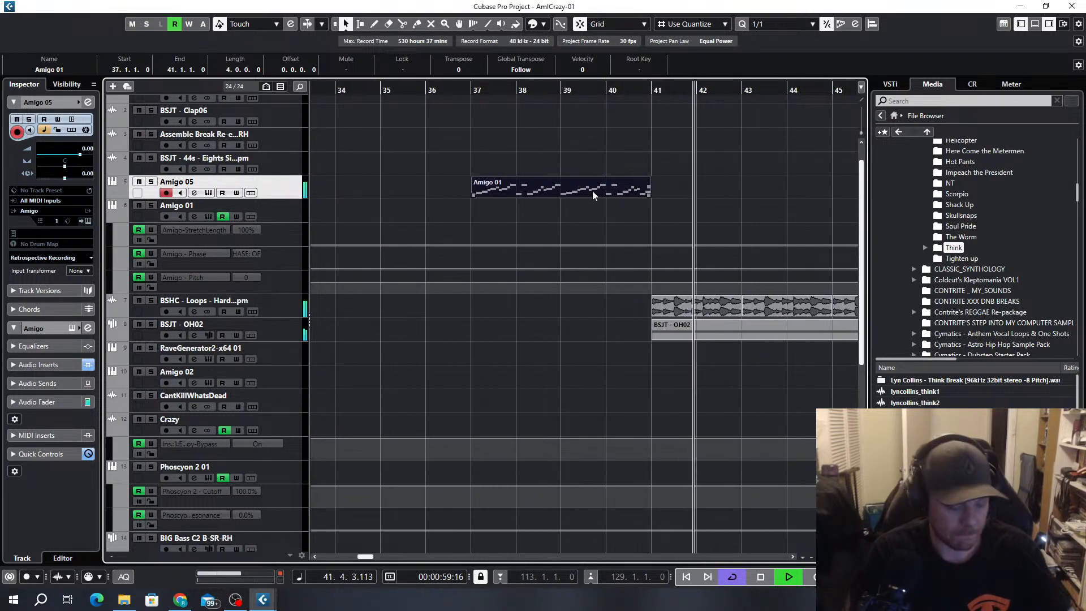
Repeat the Amigo 05 part from bar 37 twice and shorten the last repeat to end at bar 48
{"action": "key", "text": "ctrl+d"}
{"action": "key", "text": "ctrl+d"}
{"action": "scroll", "coordinate": [669, 209], "scroll_direction": "down", "scroll_amount": 2}
{"action": "scroll", "coordinate": [647, 209], "scroll_direction": "right", "scroll_amount": 2}
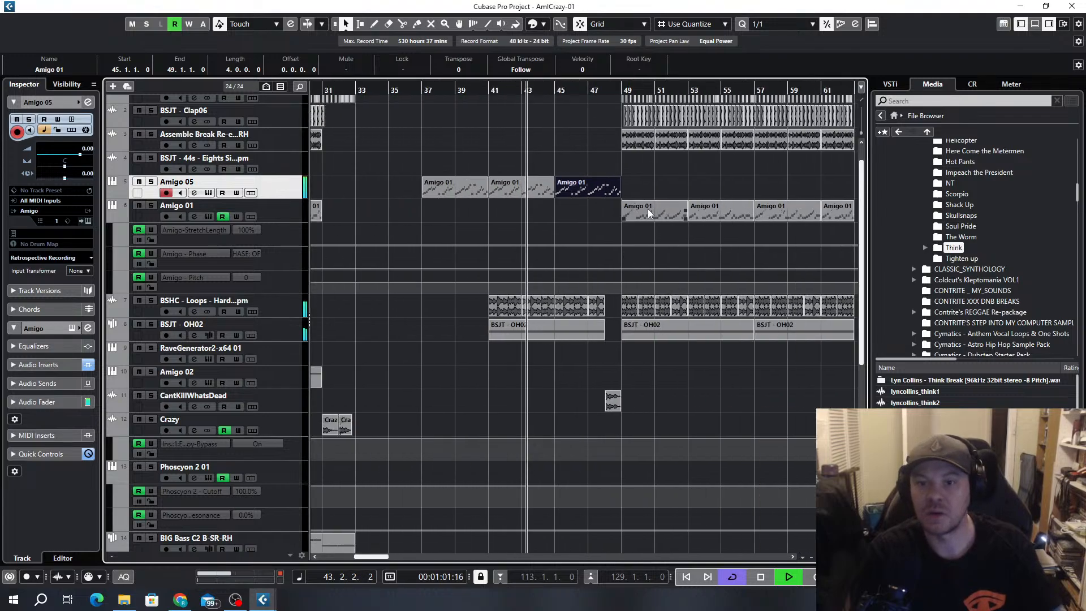
{"action": "scroll", "coordinate": [622, 205], "scroll_direction": "up", "scroll_amount": 2}
{"action": "left_click_drag", "start_coordinate": [620, 195], "coordinate": [583, 195]}
{"action": "left_click", "coordinate": [583, 196]}
Fill bars 49 to 63 of Amigo 05 with copies of the bar 37 part, shortening the last one to end at bar 63
{"action": "scroll", "coordinate": [592, 227], "scroll_direction": "down", "scroll_amount": 5}
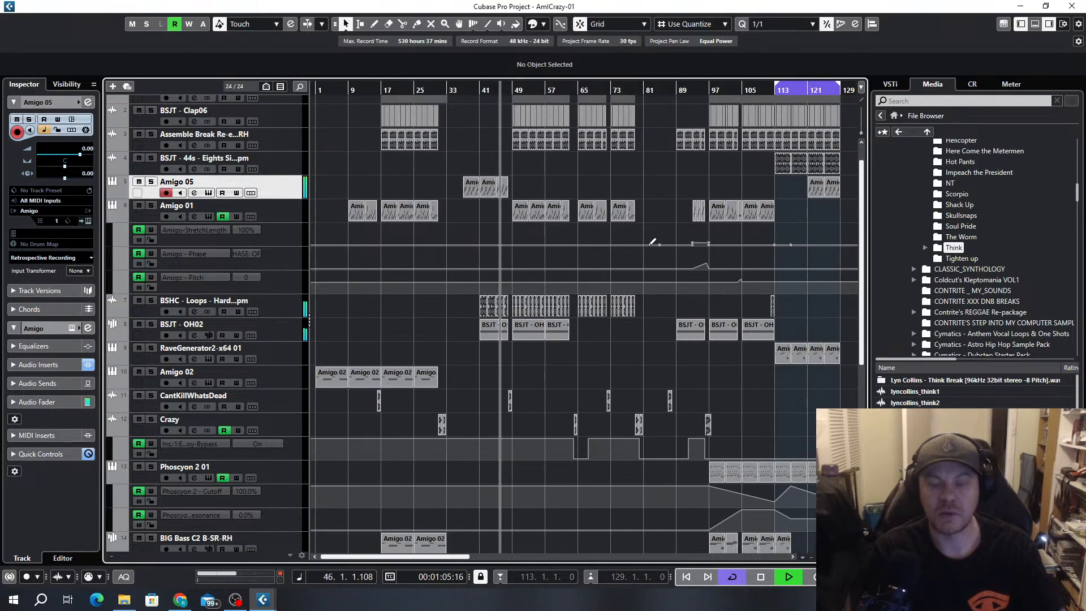
{"action": "scroll", "coordinate": [519, 260], "scroll_direction": "up", "scroll_amount": 1}
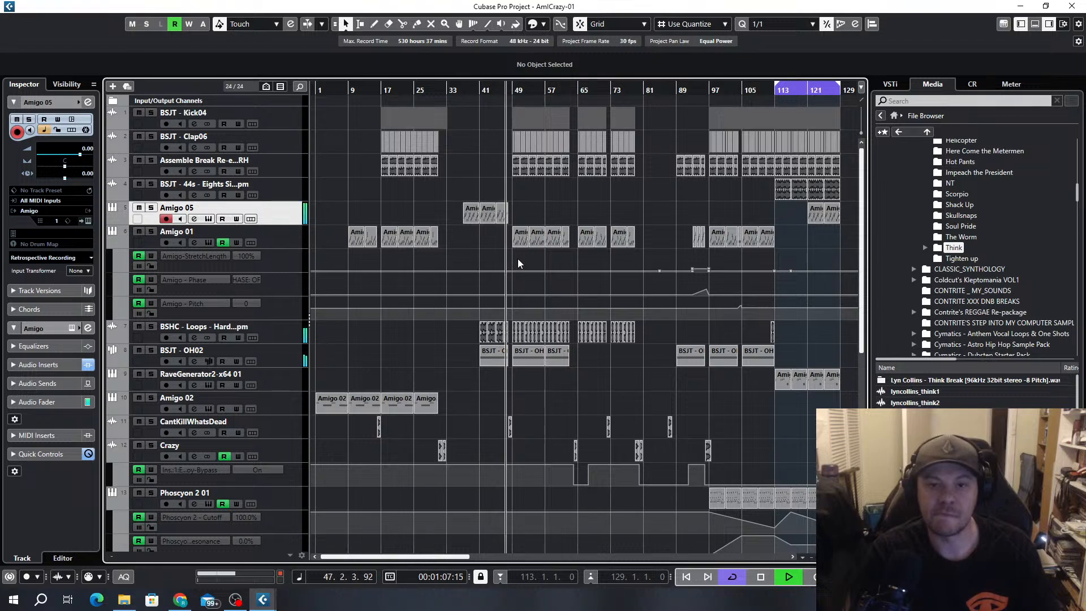
{"action": "scroll", "coordinate": [518, 259], "scroll_direction": "up", "scroll_amount": 5}
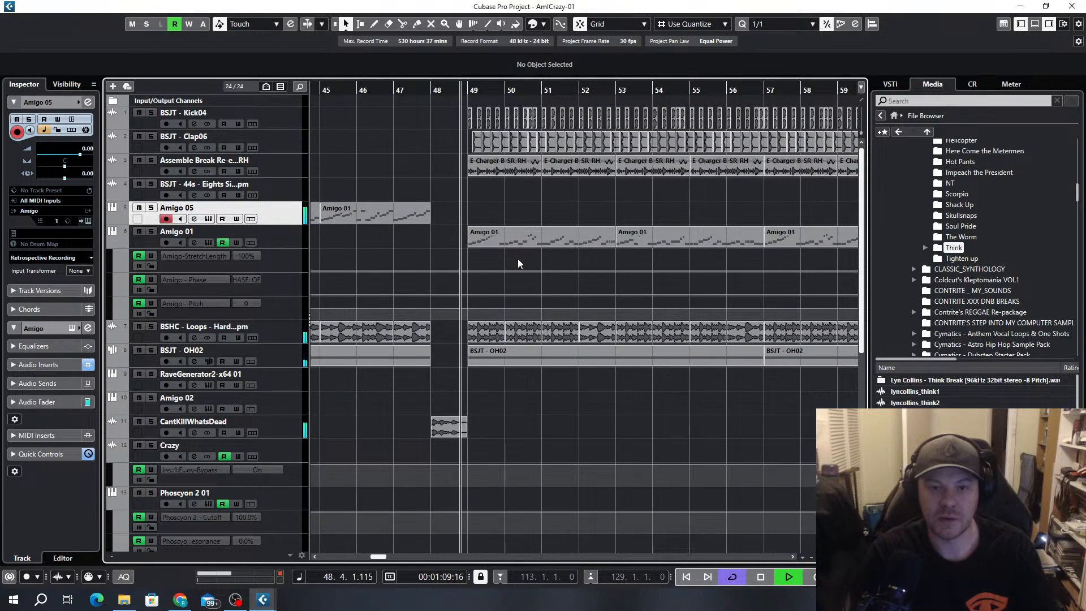
{"action": "scroll", "coordinate": [416, 240], "scroll_direction": "down", "scroll_amount": 3}
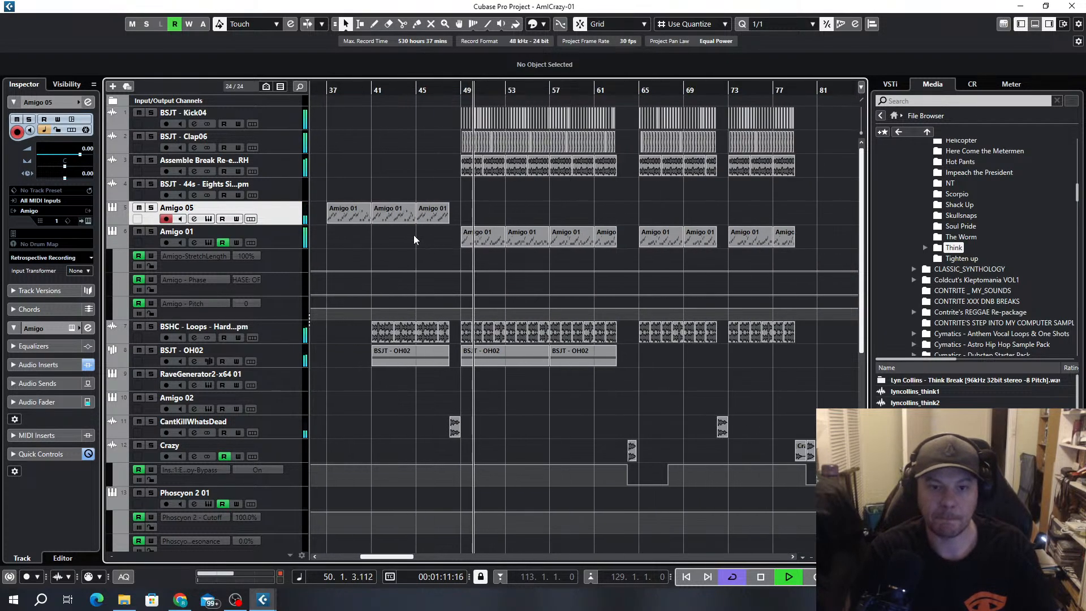
{"action": "left_click_drag", "start_coordinate": [358, 210], "coordinate": [488, 215]}
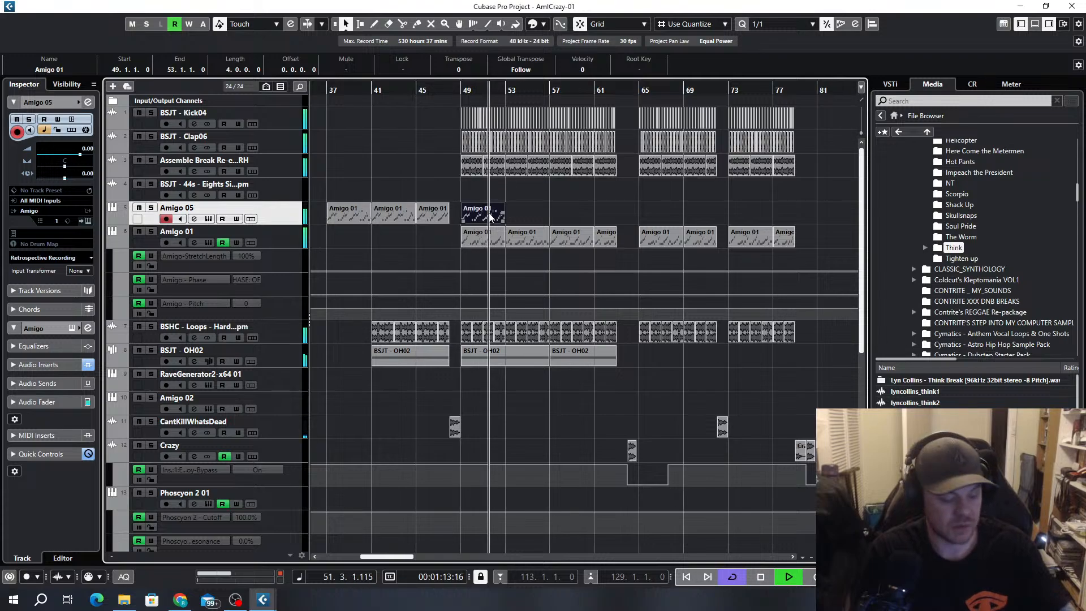
{"action": "key", "text": "ctrl+d"}
{"action": "key", "text": "ctrl+d"}
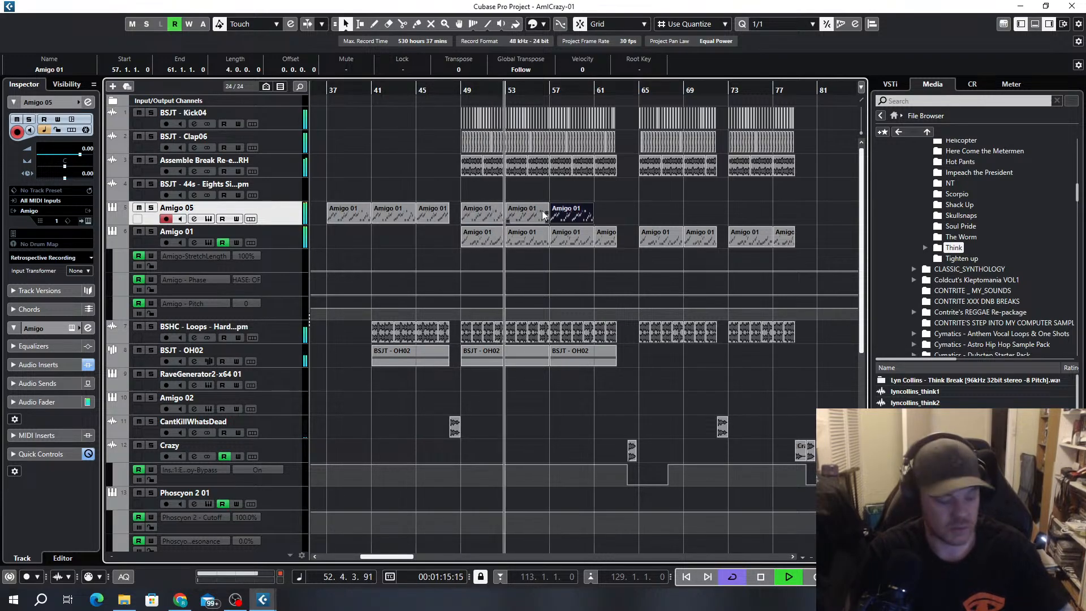
{"action": "key", "text": "ctrl+d"}
{"action": "scroll", "coordinate": [604, 236], "scroll_direction": "up", "scroll_amount": 3}
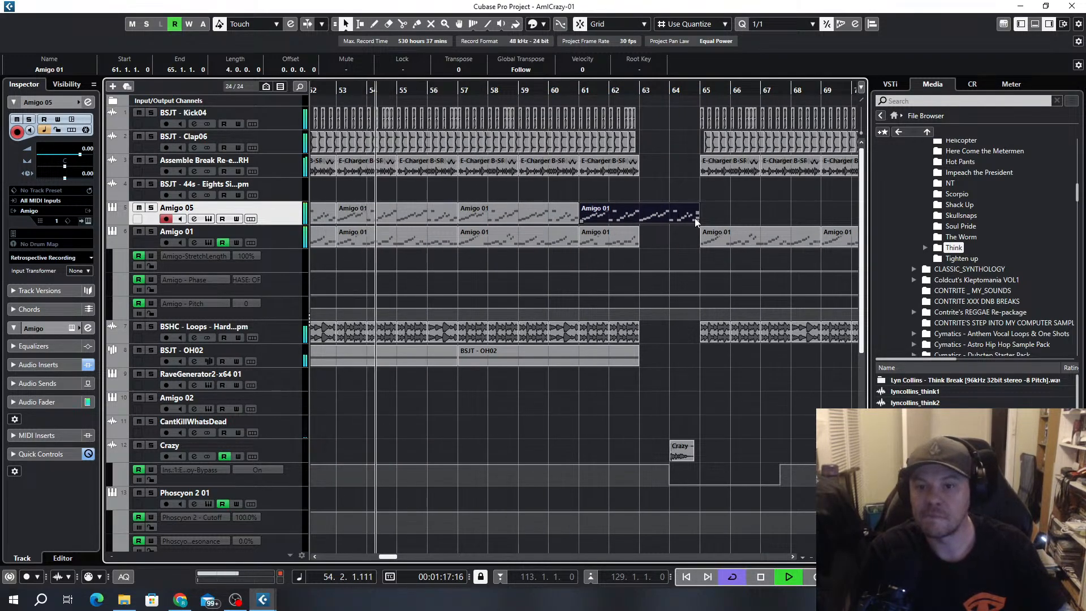
{"action": "left_click_drag", "start_coordinate": [695, 218], "coordinate": [650, 216]}
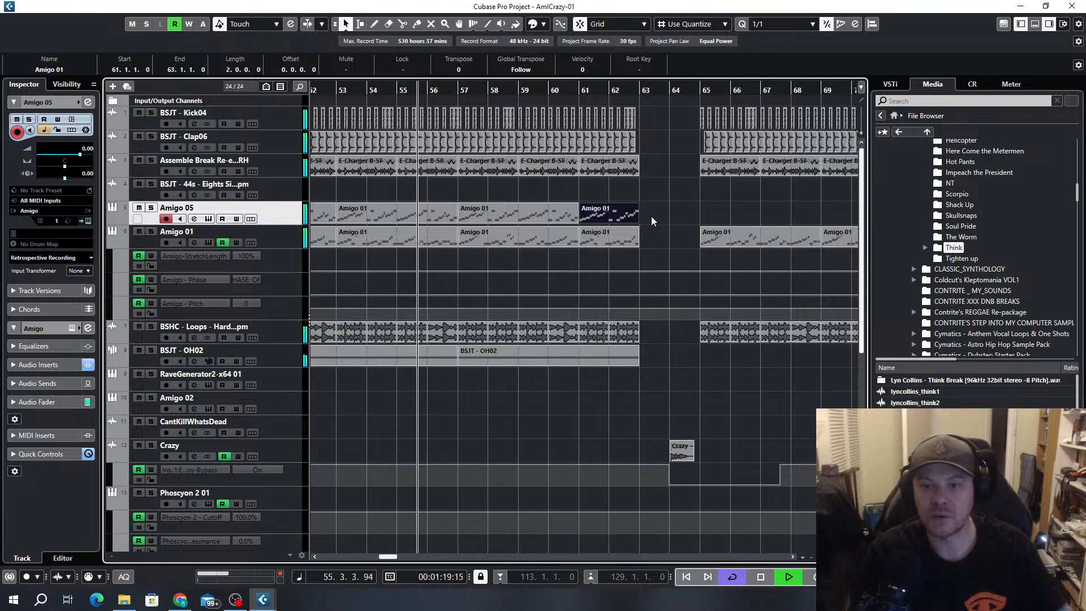
Copy the BSJT - 44s clip from bar 113 to bar 65, repeat it once, and shorten the repeat to end at bar 72
{"action": "scroll", "coordinate": [651, 216], "scroll_direction": "down", "scroll_amount": 3}
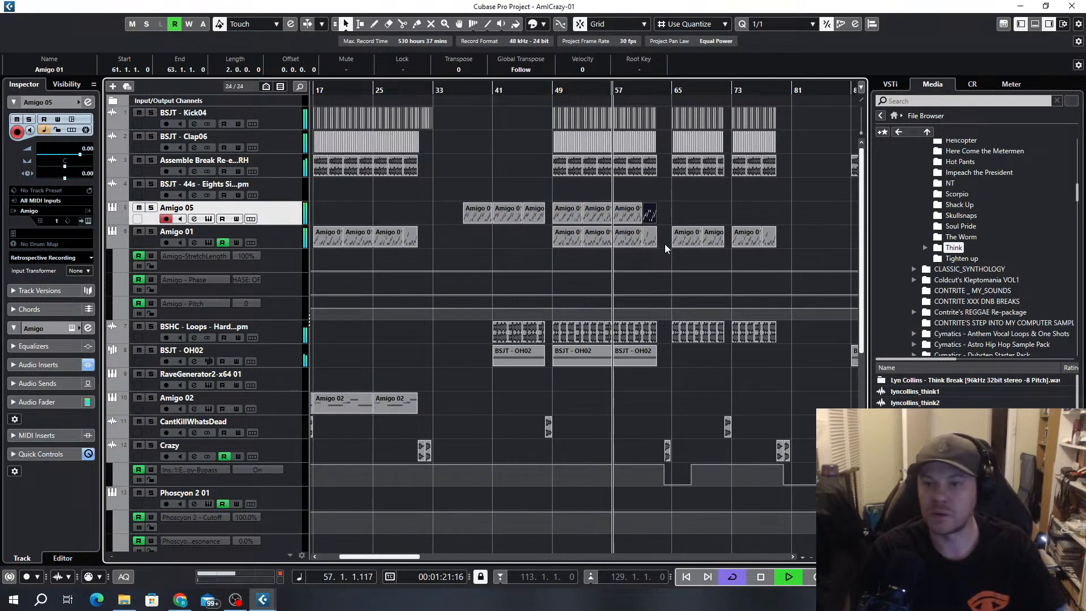
{"action": "scroll", "coordinate": [665, 245], "scroll_direction": "right", "scroll_amount": 3}
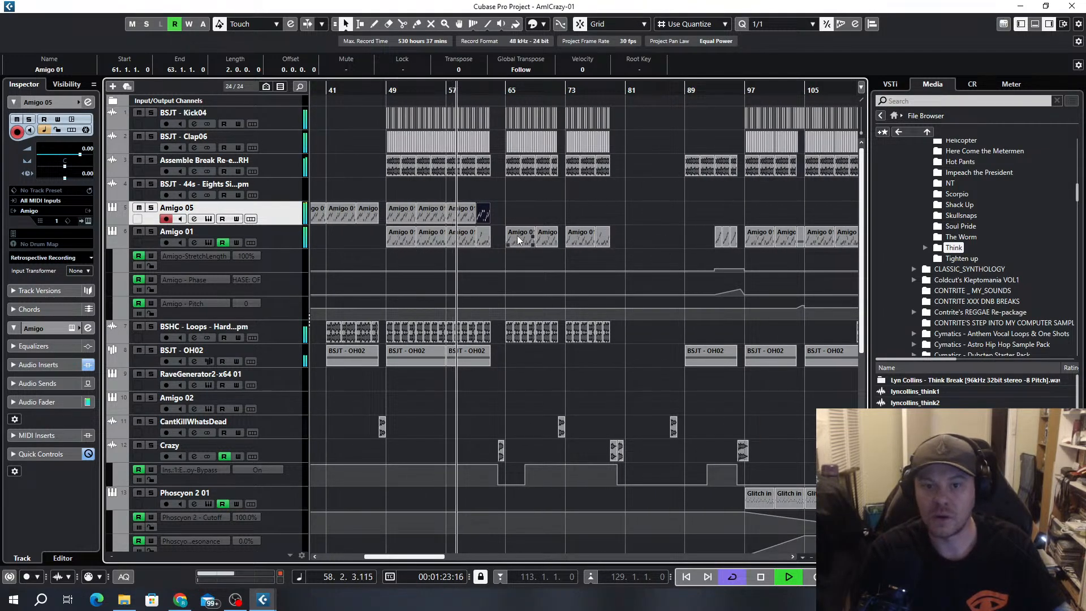
{"action": "scroll", "coordinate": [517, 235], "scroll_direction": "down", "scroll_amount": 2}
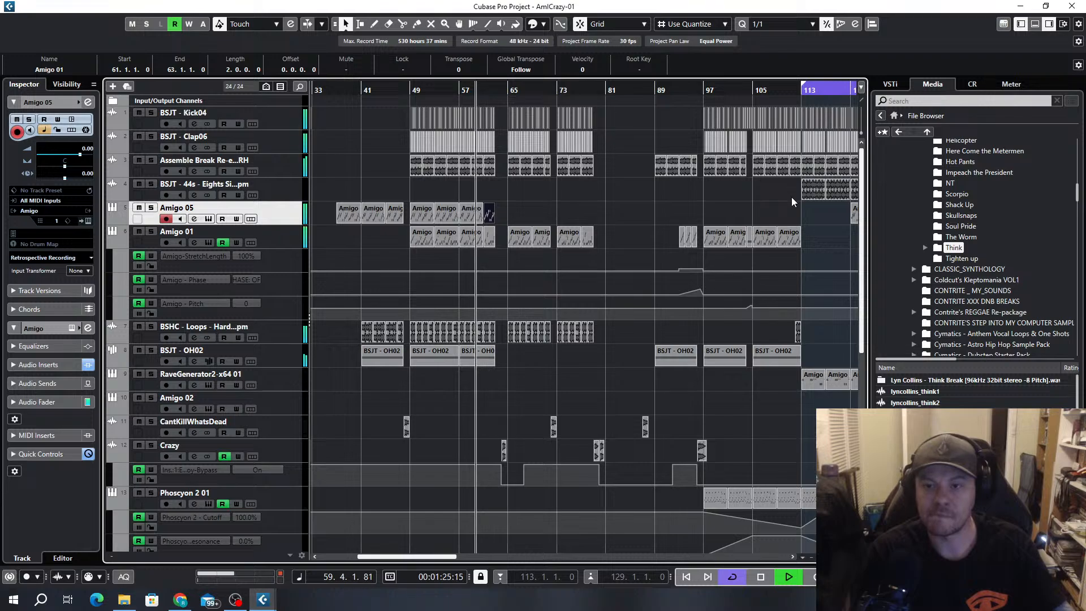
{"action": "left_click_drag", "start_coordinate": [813, 190], "coordinate": [580, 203]}
{"action": "left_click_drag", "start_coordinate": [516, 194], "coordinate": [522, 195]}
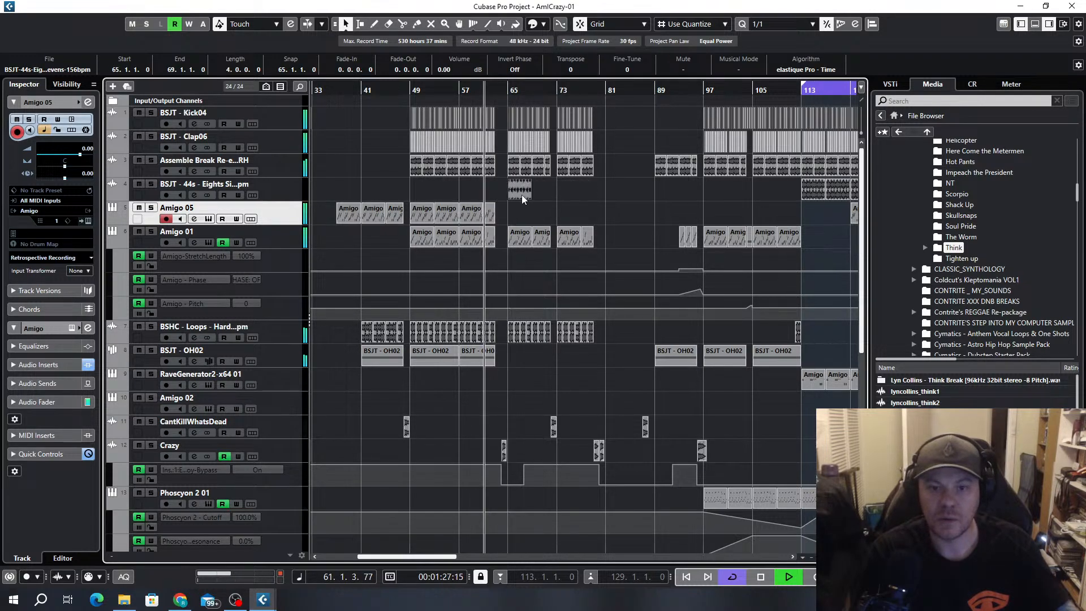
{"action": "scroll", "coordinate": [527, 204], "scroll_direction": "up", "scroll_amount": 4}
{"action": "key", "text": "ctrl+d"}
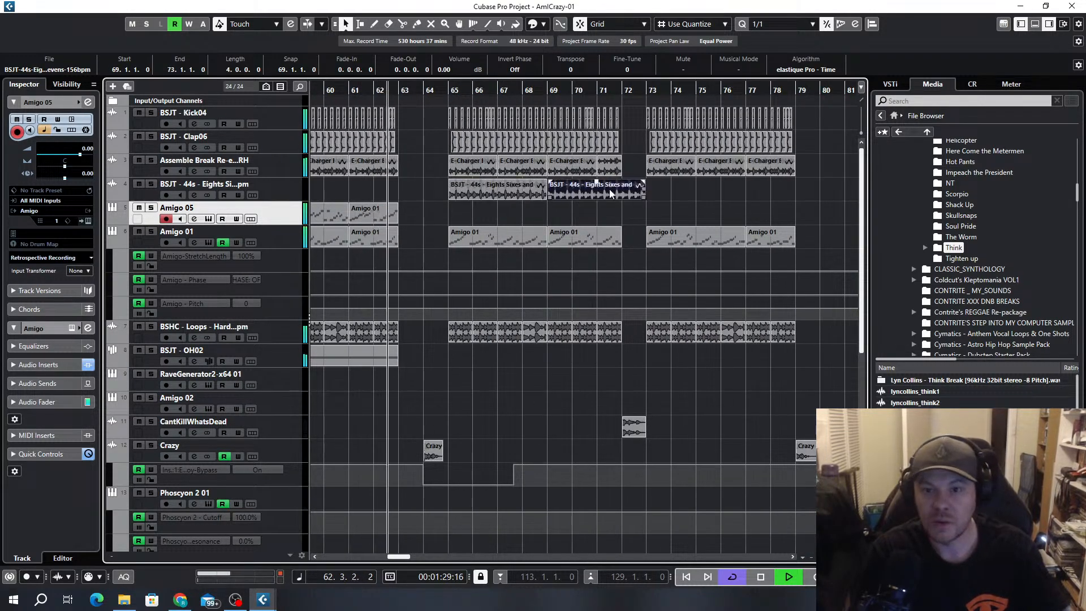
{"action": "left_click_drag", "start_coordinate": [644, 195], "coordinate": [624, 199]}
{"action": "scroll", "coordinate": [623, 200], "scroll_direction": "down", "scroll_amount": 2}
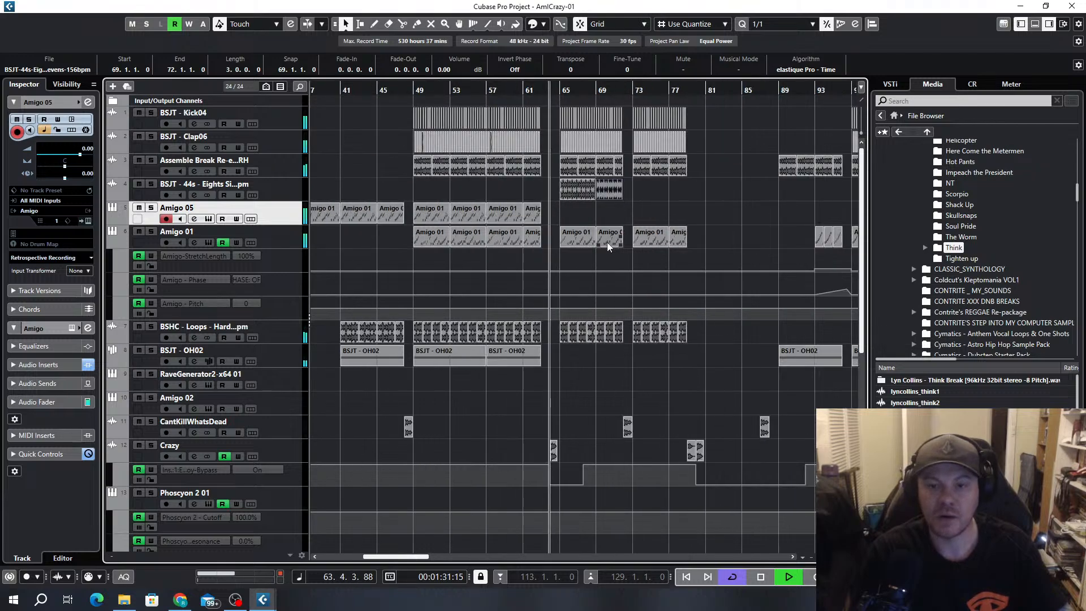
Remove the two BSJT - 44s clips between bars 65 and 72
{"action": "scroll", "coordinate": [608, 242], "scroll_direction": "down", "scroll_amount": 5}
{"action": "scroll", "coordinate": [546, 284], "scroll_direction": "up", "scroll_amount": 5}
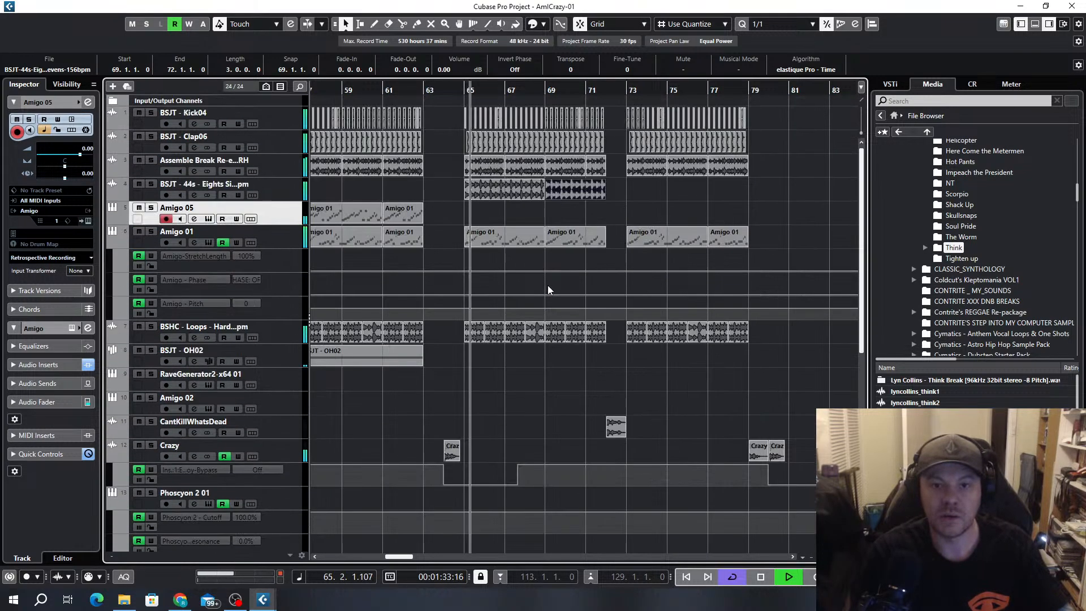
{"action": "left_click_drag", "start_coordinate": [629, 187], "coordinate": [491, 198]}
{"action": "key", "text": "Delete"}
Try a copy of the bar 49 Amigo 05 part at bar 73, test the Amigo sampler's Stretch option, and undo the copy
{"action": "scroll", "coordinate": [495, 195], "scroll_direction": "down", "scroll_amount": 4}
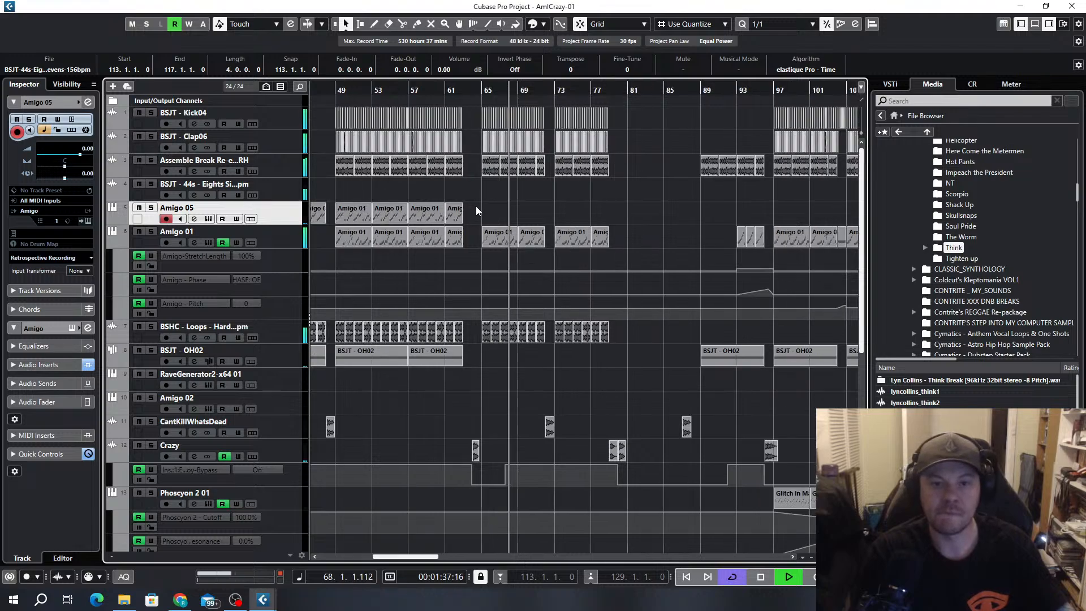
{"action": "left_click_drag", "start_coordinate": [355, 209], "coordinate": [572, 213]}
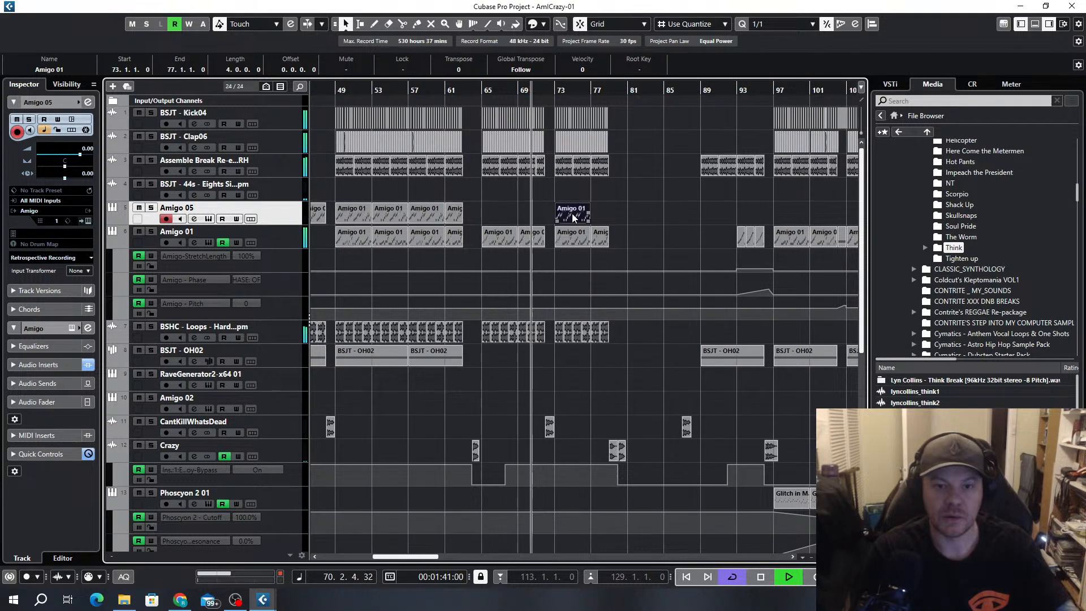
{"action": "left_click", "coordinate": [209, 219]}
{"action": "left_click", "coordinate": [531, 323]}
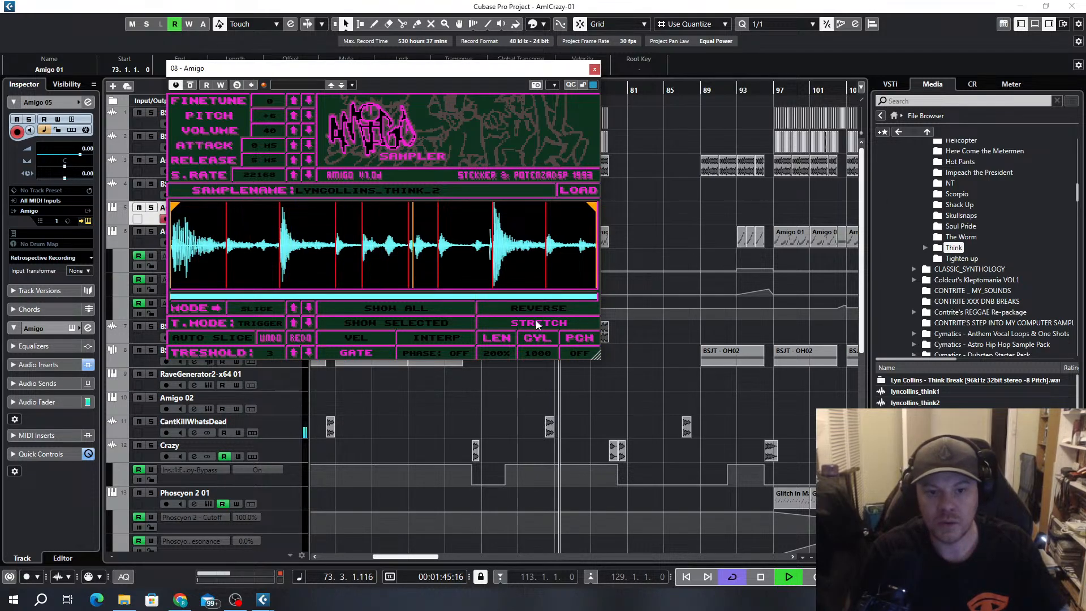
{"action": "left_click", "coordinate": [540, 321]}
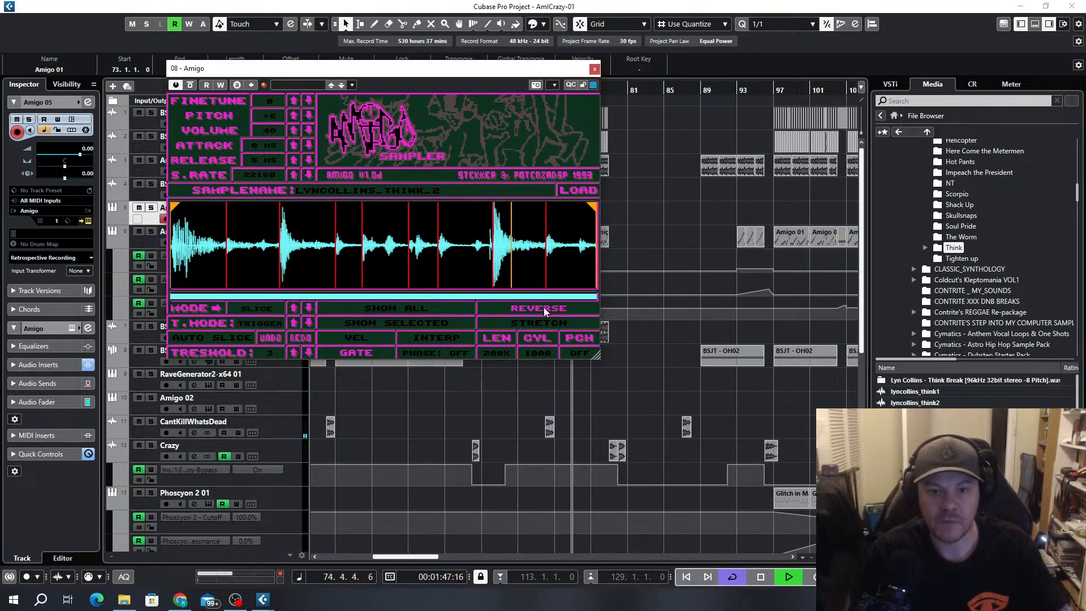
{"action": "left_click", "coordinate": [594, 69]}
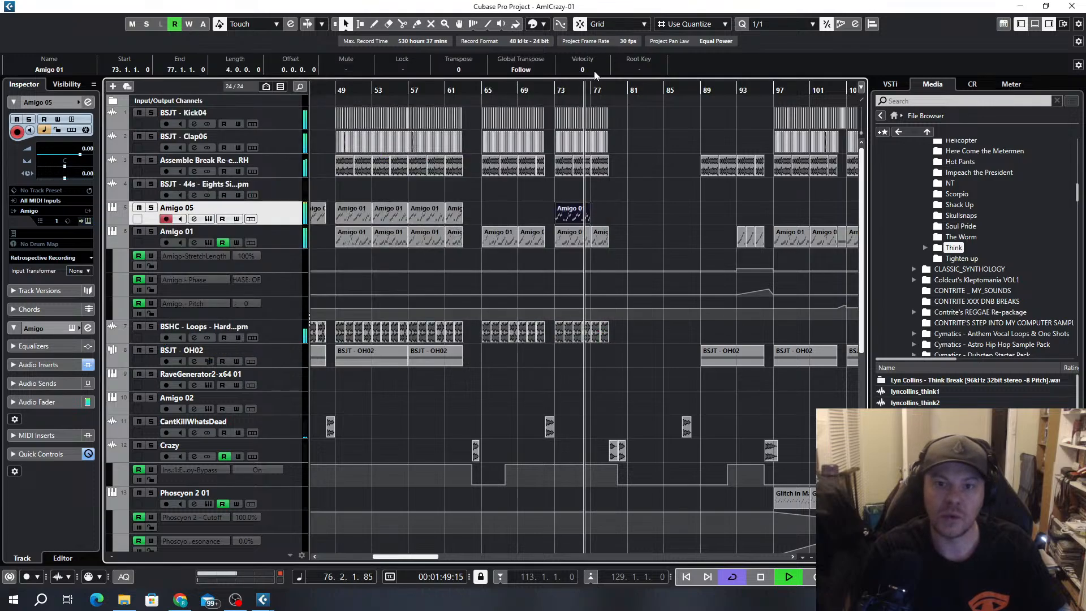
{"action": "key", "text": "ctrl+z"}
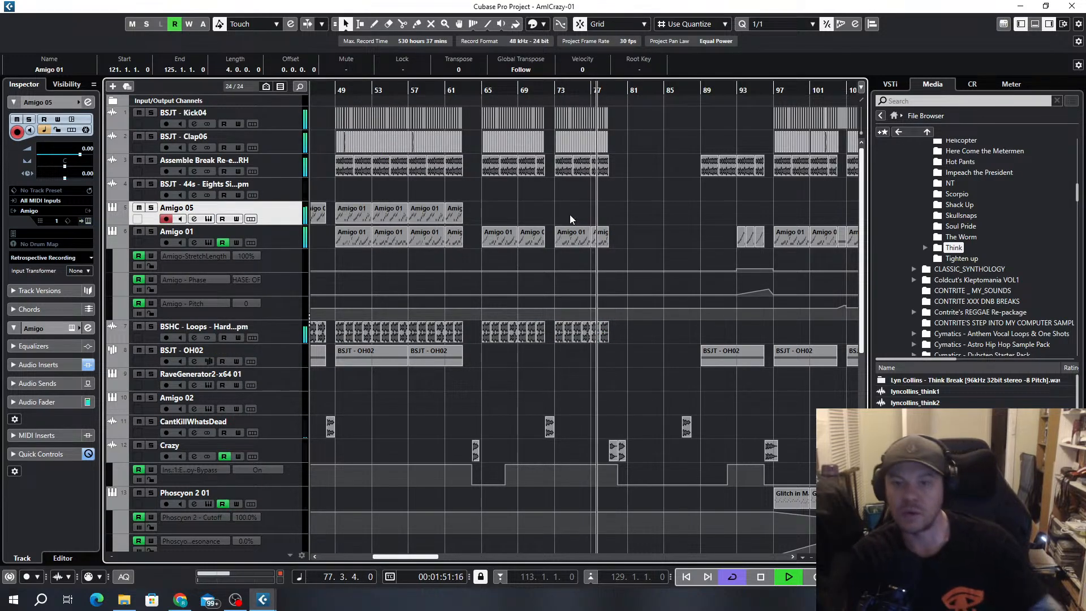
Listen to the arrangement from about bar 91, briefly soloing the Assemble Break track and inspecting its channel settings
{"action": "scroll", "coordinate": [636, 236], "scroll_direction": "down", "scroll_amount": 3}
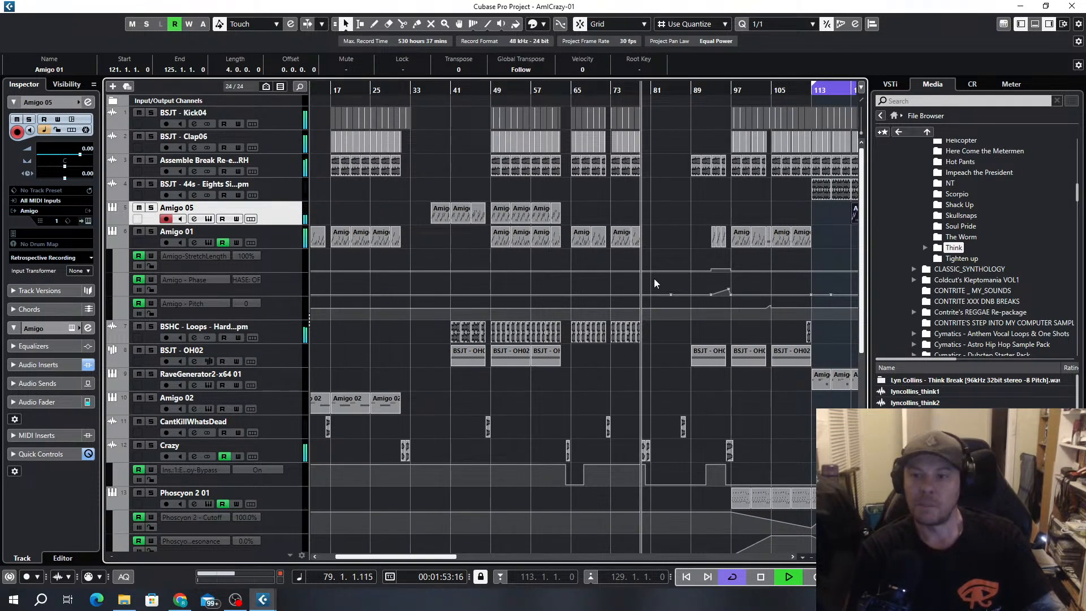
{"action": "scroll", "coordinate": [667, 259], "scroll_direction": "down", "scroll_amount": 3}
{"action": "scroll", "coordinate": [525, 382], "scroll_direction": "up", "scroll_amount": 3}
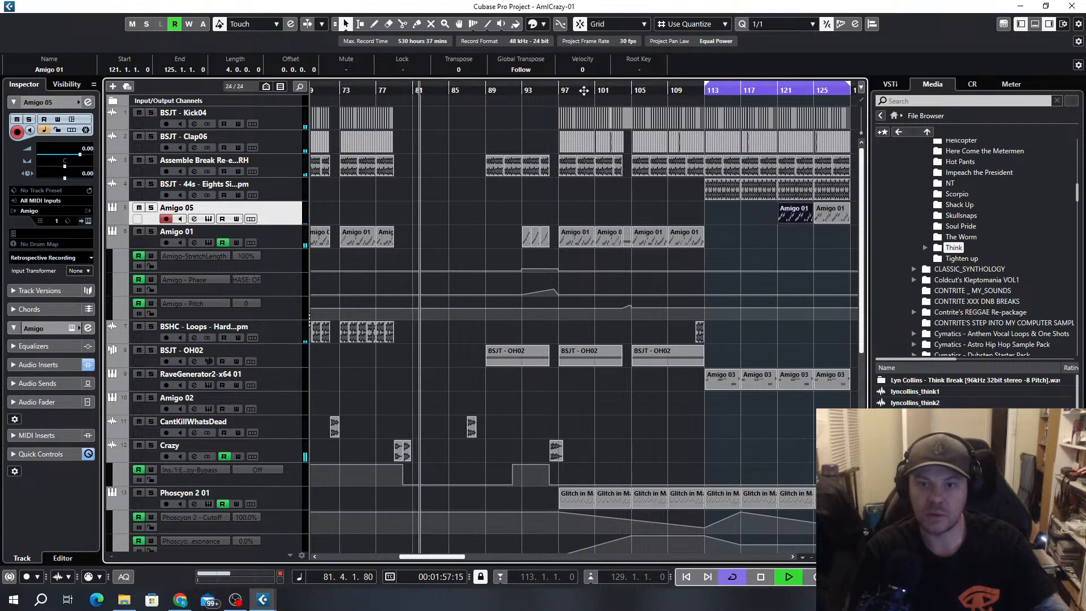
{"action": "left_click", "coordinate": [505, 91]}
{"action": "scroll", "coordinate": [537, 137], "scroll_direction": "down", "scroll_amount": 5}
{"action": "scroll", "coordinate": [542, 159], "scroll_direction": "up", "scroll_amount": 5}
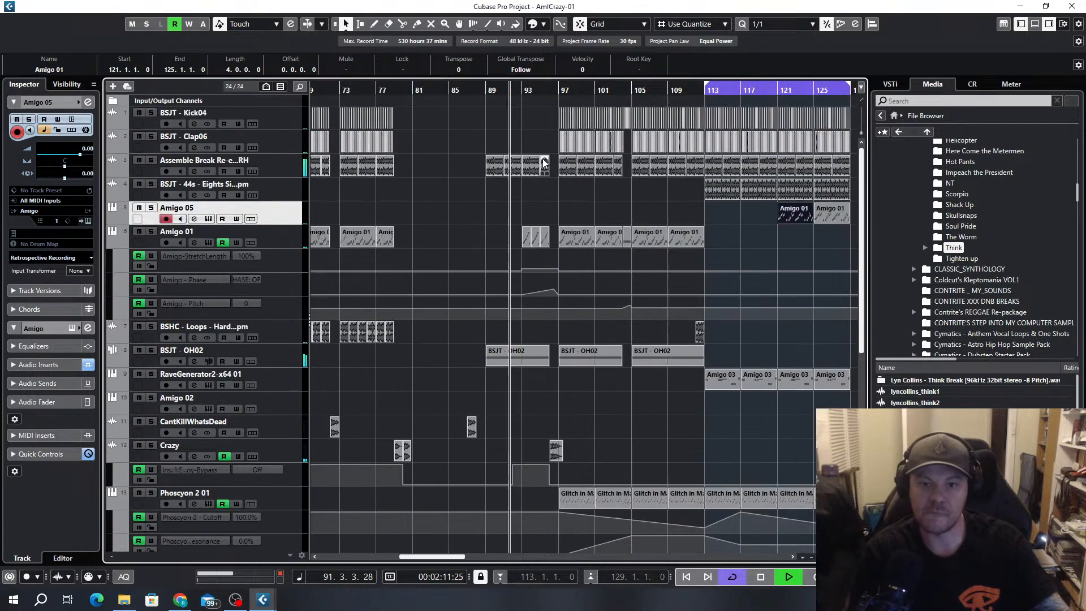
{"action": "scroll", "coordinate": [532, 178], "scroll_direction": "up", "scroll_amount": 2}
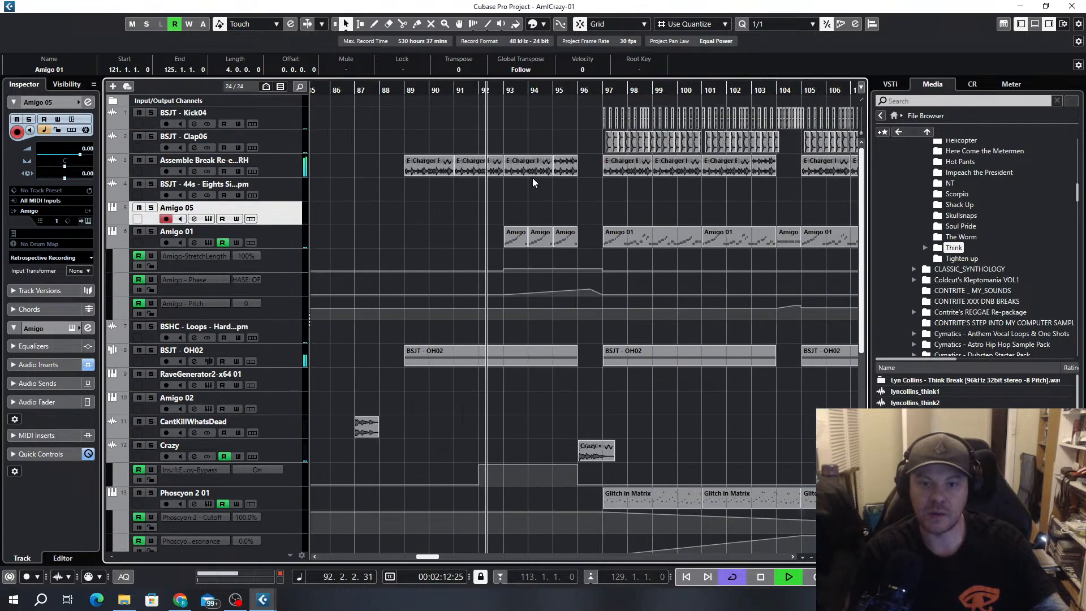
{"action": "left_click", "coordinate": [152, 160]}
{"action": "left_click", "coordinate": [152, 160]}
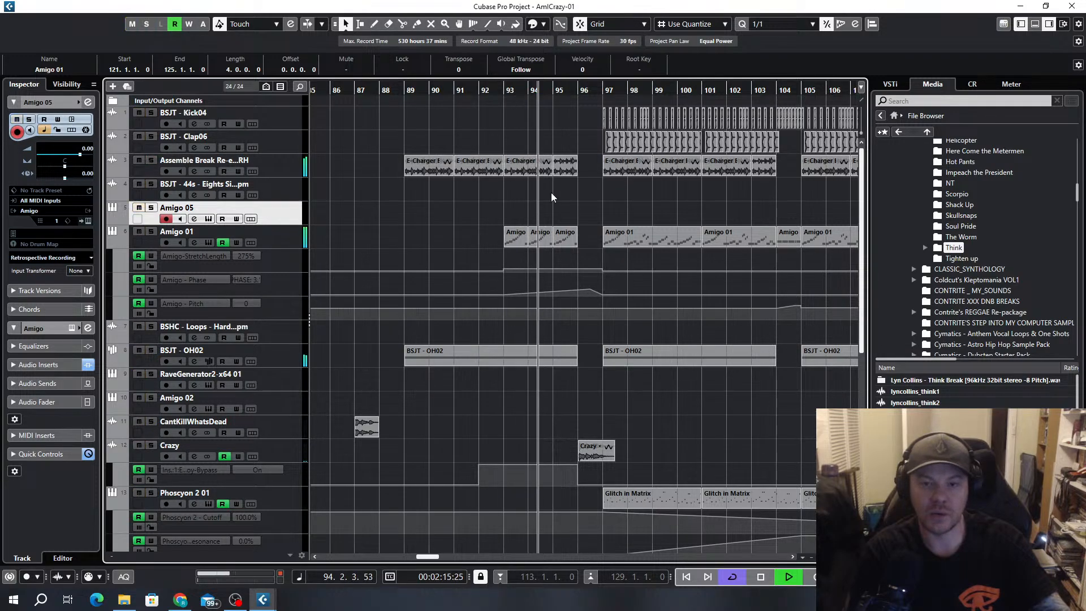
{"action": "left_click", "coordinate": [193, 171]}
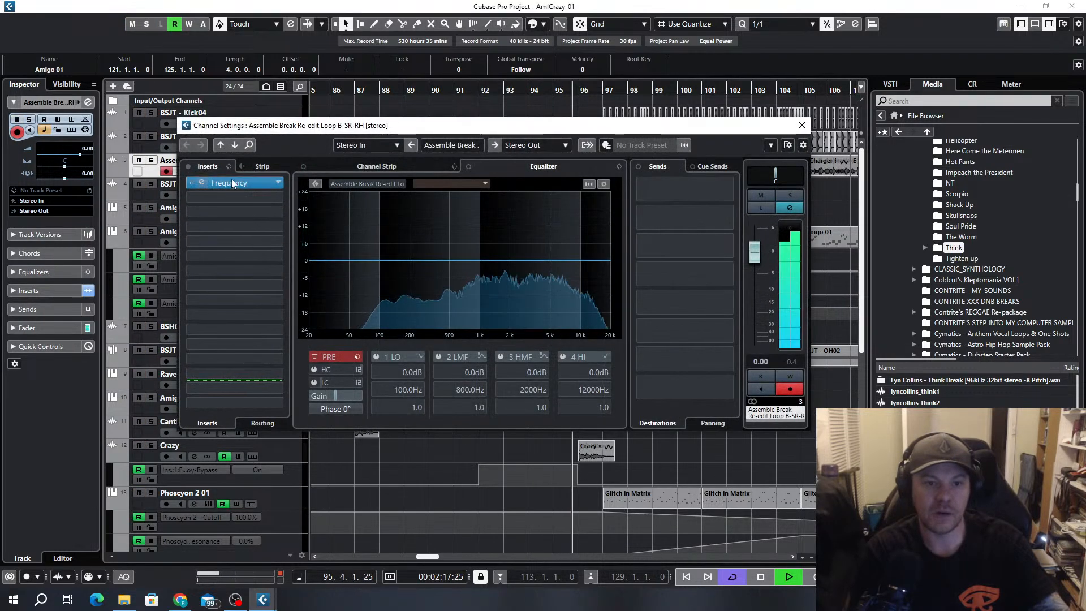
{"action": "left_click", "coordinate": [802, 125]}
Copy the Test One C4 B-SR-RH part at bar 93 to bars 101 and 109 on the same track
{"action": "scroll", "coordinate": [658, 226], "scroll_direction": "down", "scroll_amount": 5}
{"action": "scroll", "coordinate": [658, 394], "scroll_direction": "down", "scroll_amount": 3}
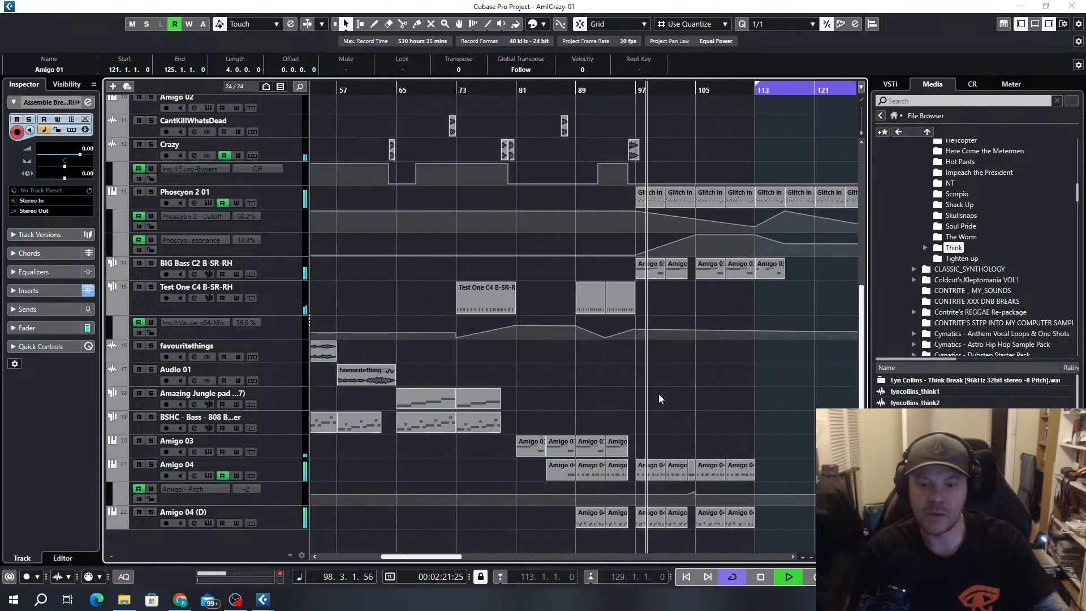
{"action": "scroll", "coordinate": [660, 382], "scroll_direction": "up", "scroll_amount": 3}
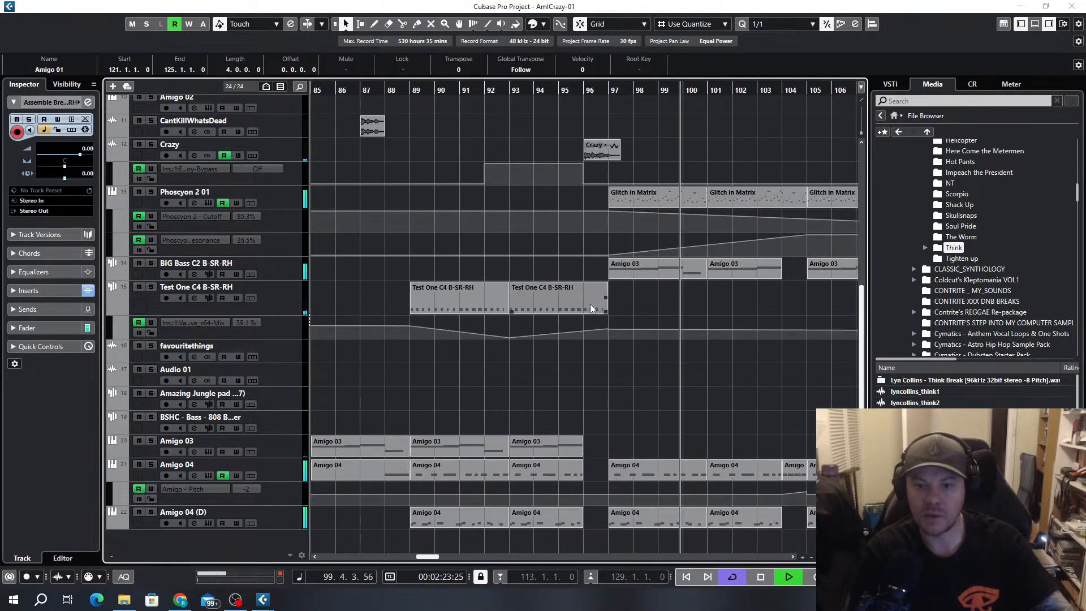
{"action": "left_click_drag", "start_coordinate": [589, 304], "coordinate": [772, 300]}
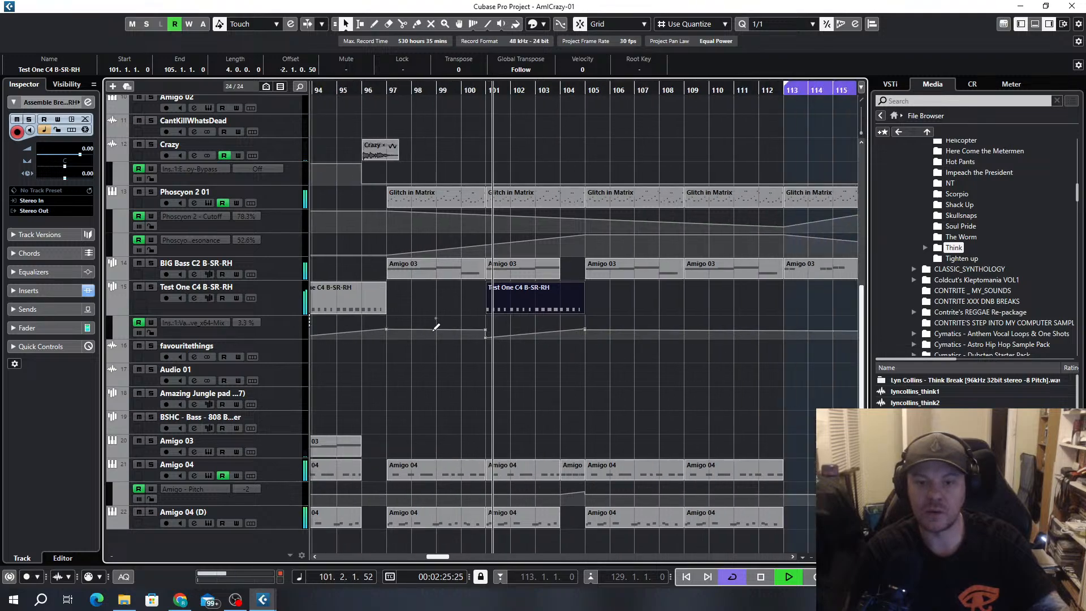
{"action": "scroll", "coordinate": [516, 343], "scroll_direction": "down", "scroll_amount": 4}
{"action": "scroll", "coordinate": [516, 313], "scroll_direction": "up", "scroll_amount": 5}
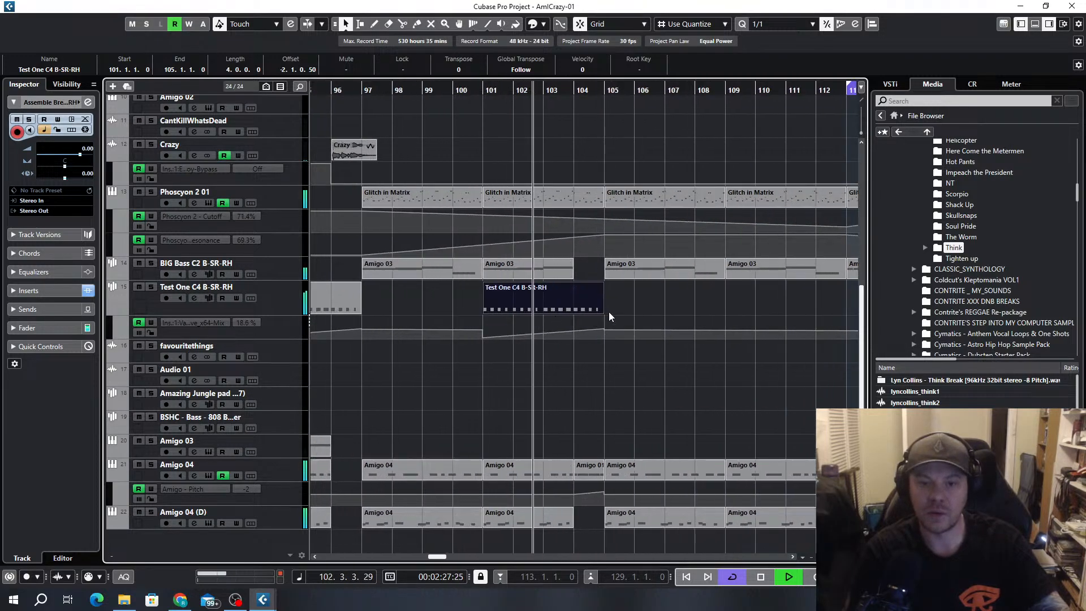
{"action": "scroll", "coordinate": [600, 311], "scroll_direction": "down", "scroll_amount": 3}
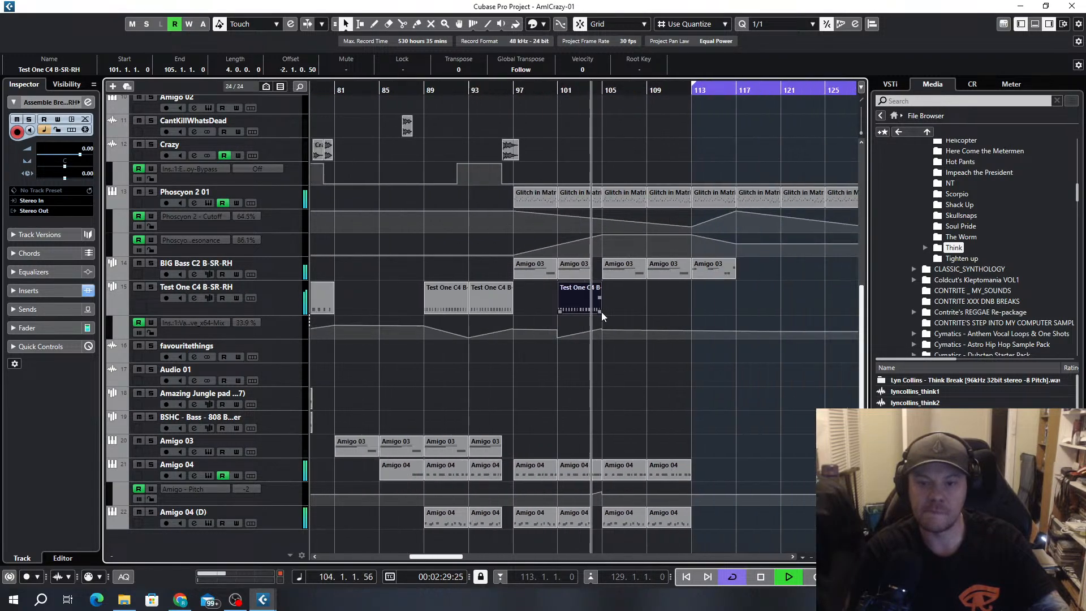
{"action": "left_click_drag", "start_coordinate": [602, 311], "coordinate": [674, 301]}
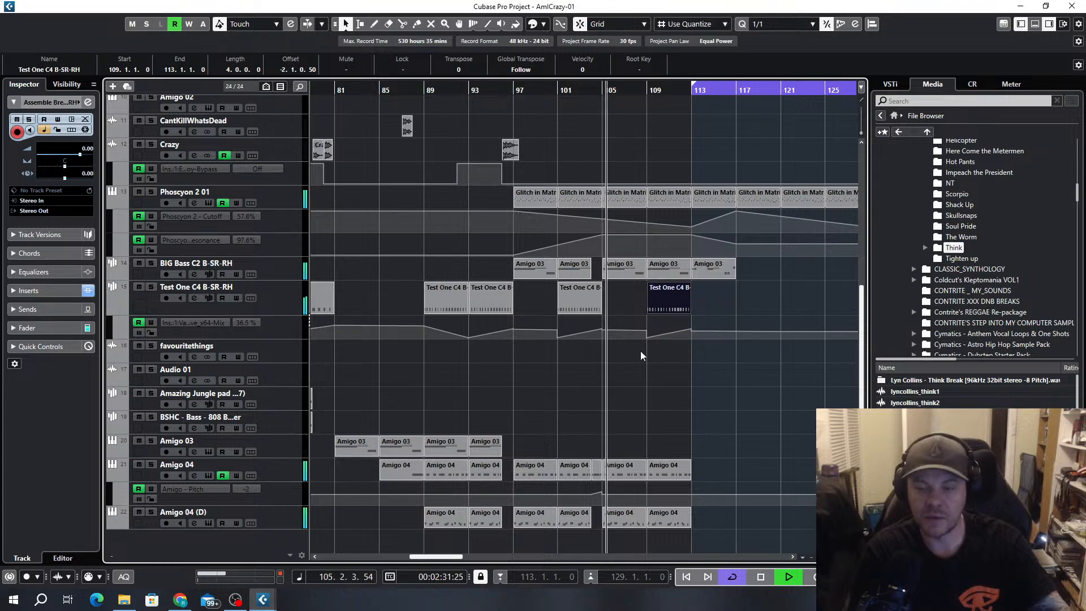
Repeat the BIG Bass C2 B-SR-RH part at bar 113 three times so the track is filled up to bar 129
{"action": "scroll", "coordinate": [636, 351], "scroll_direction": "down", "scroll_amount": 3}
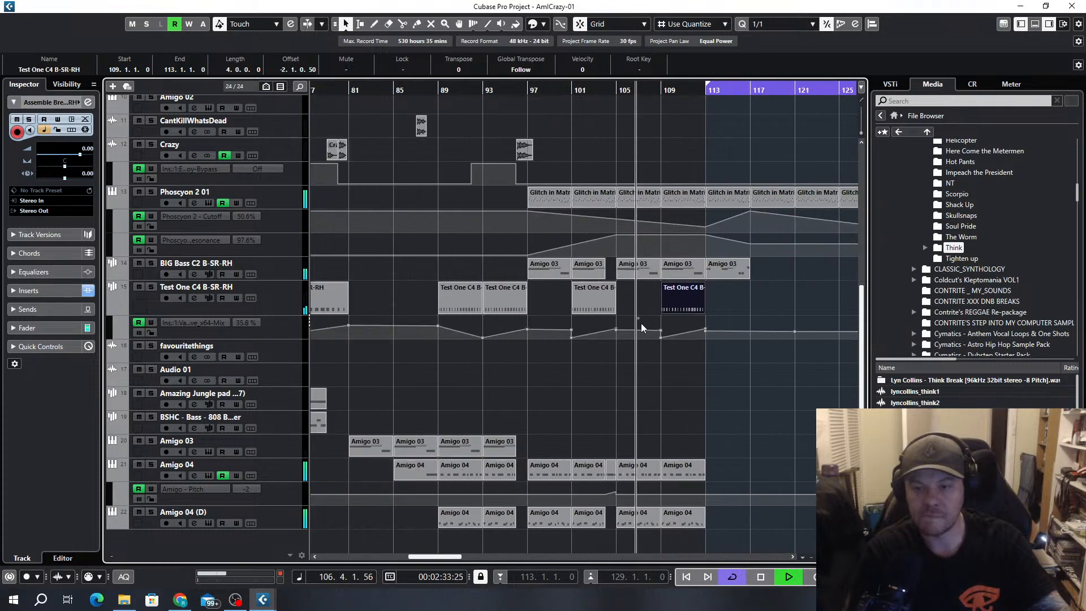
{"action": "scroll", "coordinate": [591, 271], "scroll_direction": "up", "scroll_amount": 6}
{"action": "left_click", "coordinate": [600, 269]}
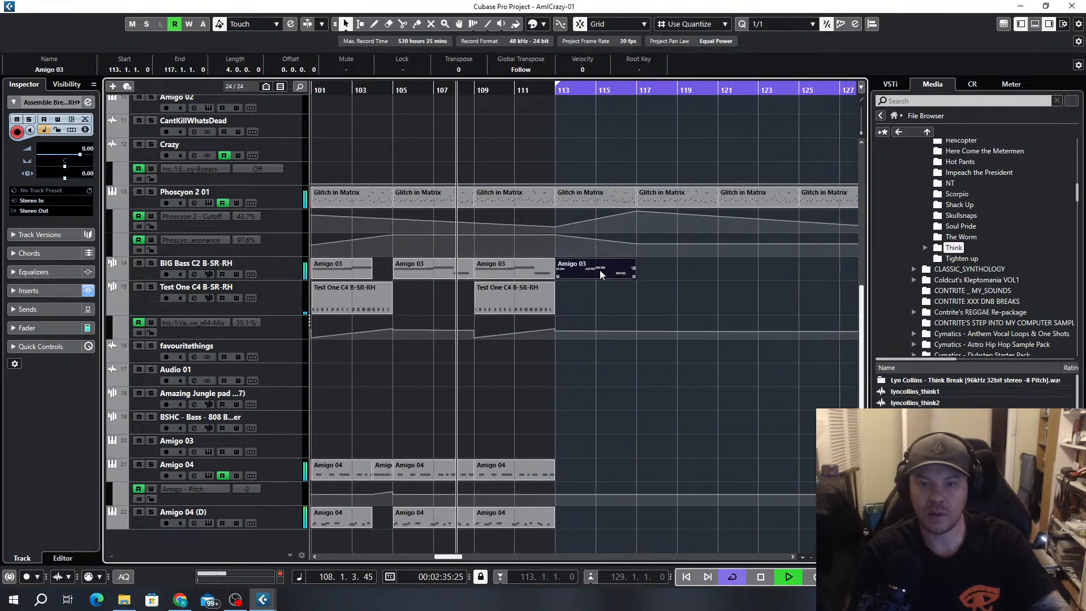
{"action": "key", "text": "ctrl+d"}
{"action": "key", "text": "ctrl+d"}
{"action": "key", "text": "ctrl+d"}
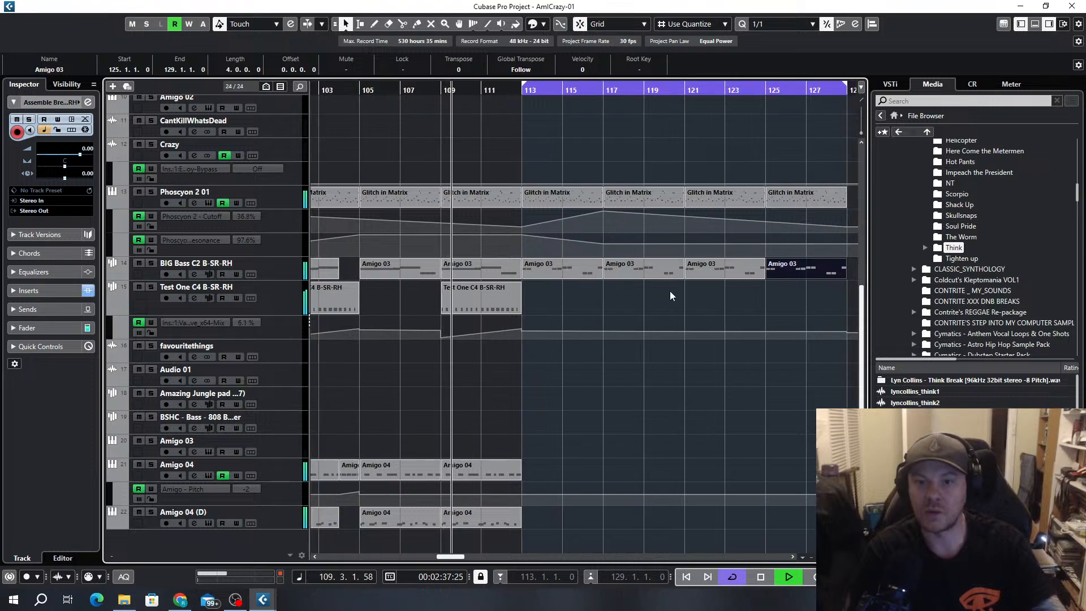
Delete the RaveGenerator2 and BIG Bass C2 parts between bars 113 and 121
{"action": "scroll", "coordinate": [670, 290], "scroll_direction": "up", "scroll_amount": 6}
{"action": "left_click_drag", "start_coordinate": [504, 356], "coordinate": [648, 378]}
{"action": "key", "text": "Delete"}
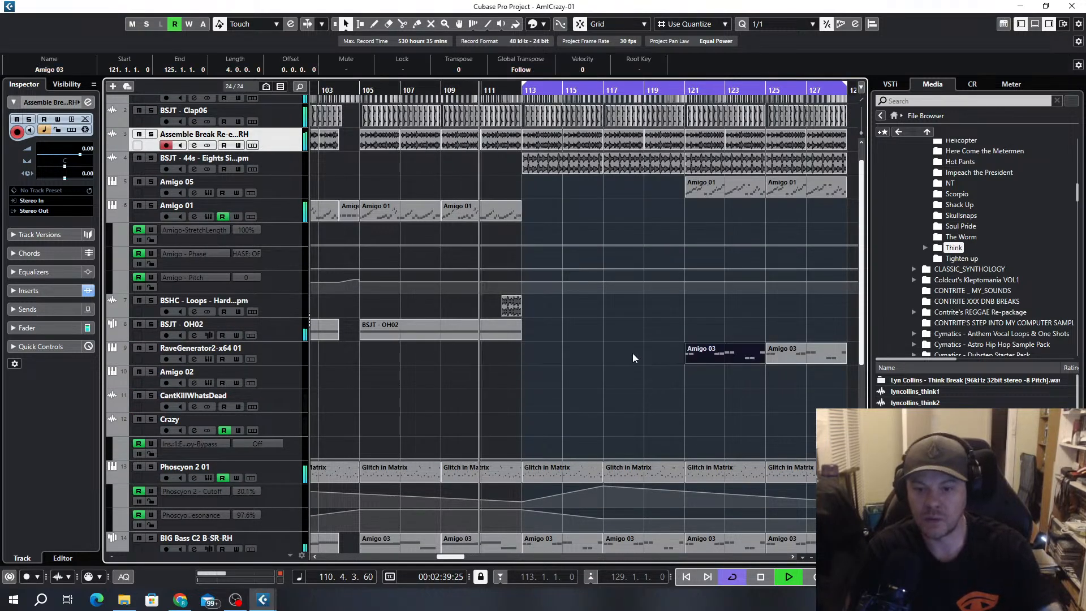
{"action": "scroll", "coordinate": [609, 305], "scroll_direction": "down", "scroll_amount": 6}
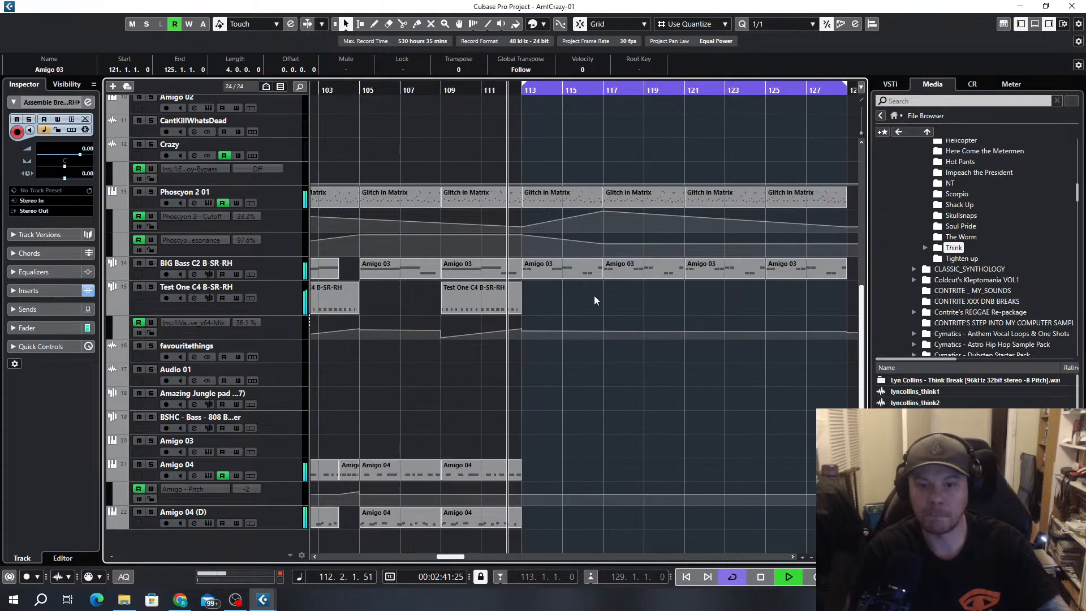
{"action": "left_click_drag", "start_coordinate": [564, 300], "coordinate": [649, 268]}
{"action": "key", "text": "Delete"}
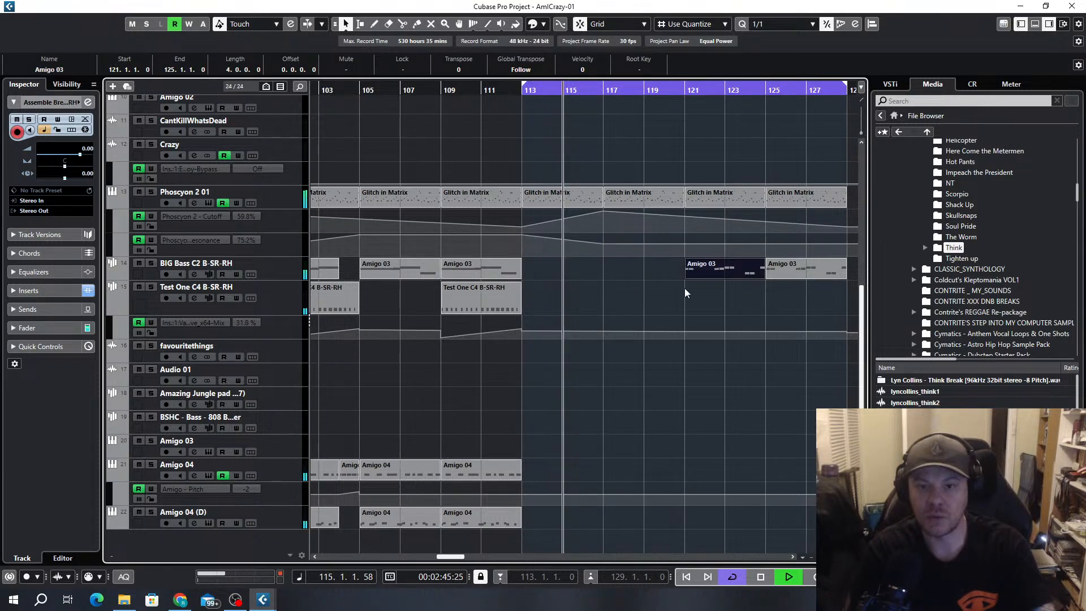
Review the tracks around bars 97 to 129, stop playback, and briefly audition the arrangement from bar 96
{"action": "scroll", "coordinate": [684, 289], "scroll_direction": "up", "scroll_amount": 6}
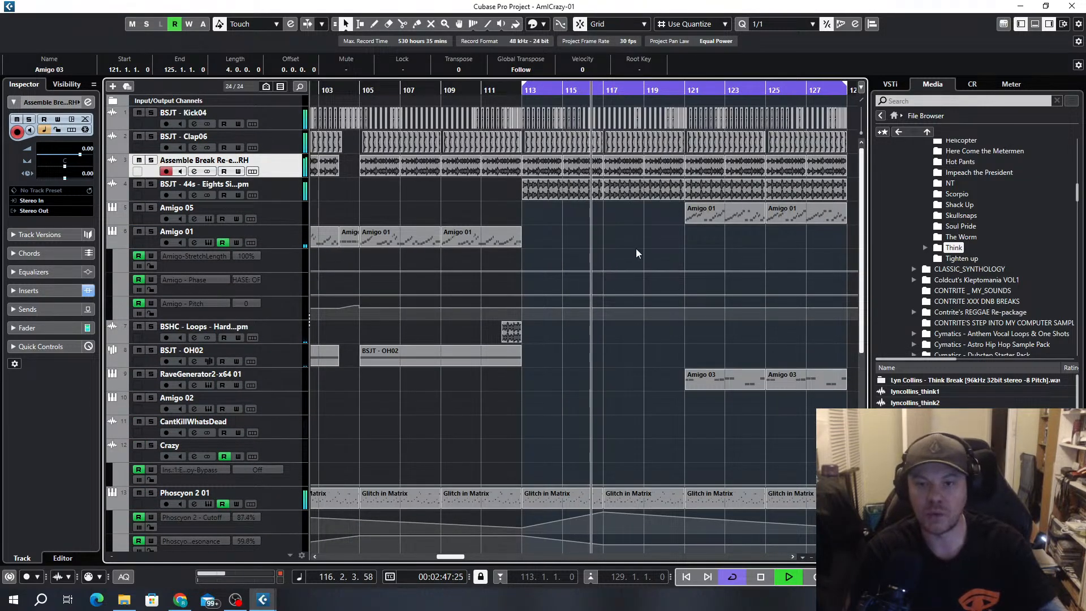
{"action": "scroll", "coordinate": [631, 265], "scroll_direction": "down", "scroll_amount": 4, "text": "ctrl"}
{"action": "key", "text": "space"}
{"action": "scroll", "coordinate": [600, 300], "scroll_direction": "down", "scroll_amount": 6}
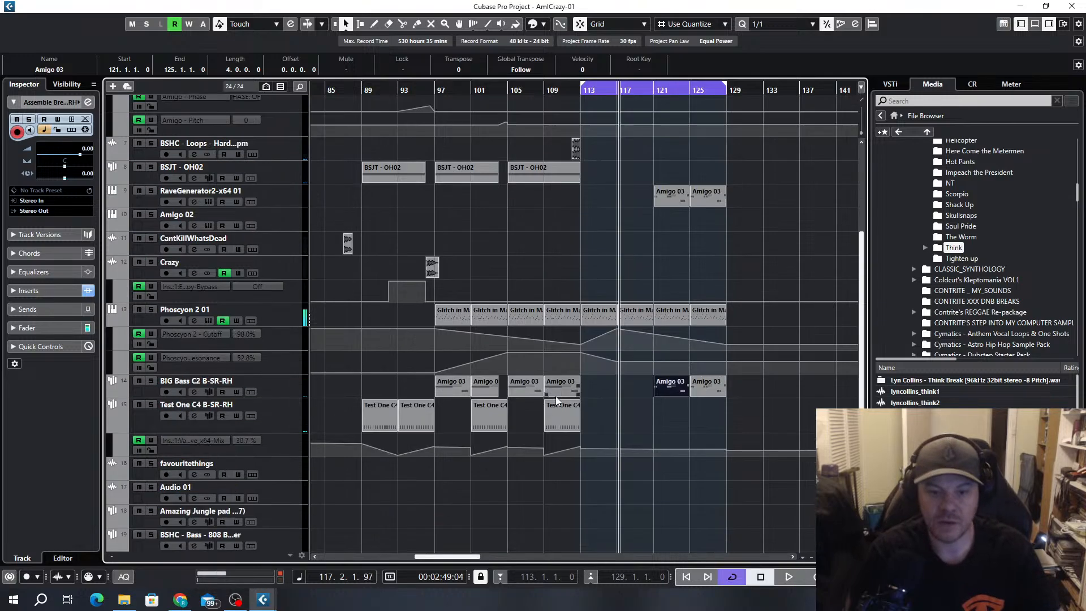
{"action": "scroll", "coordinate": [439, 293], "scroll_direction": "up", "scroll_amount": 3, "text": "ctrl"}
{"action": "scroll", "coordinate": [433, 290], "scroll_direction": "up", "scroll_amount": 1, "text": "ctrl"}
{"action": "left_click", "coordinate": [412, 89]}
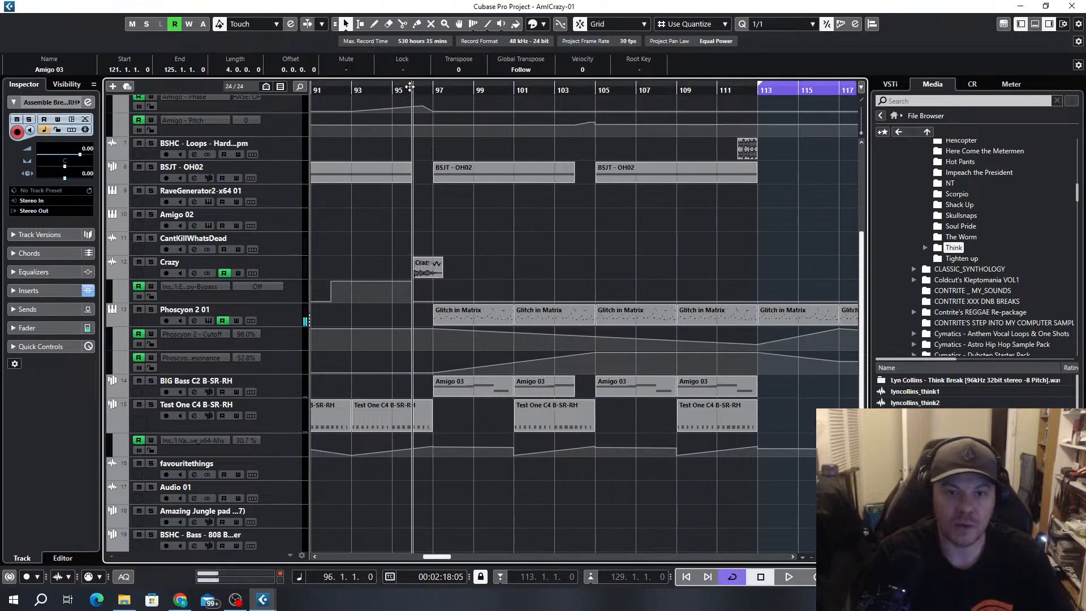
{"action": "key", "text": "space"}
{"action": "key", "text": "space"}
{"action": "scroll", "coordinate": [400, 278], "scroll_direction": "down", "scroll_amount": 3, "text": "ctrl"}
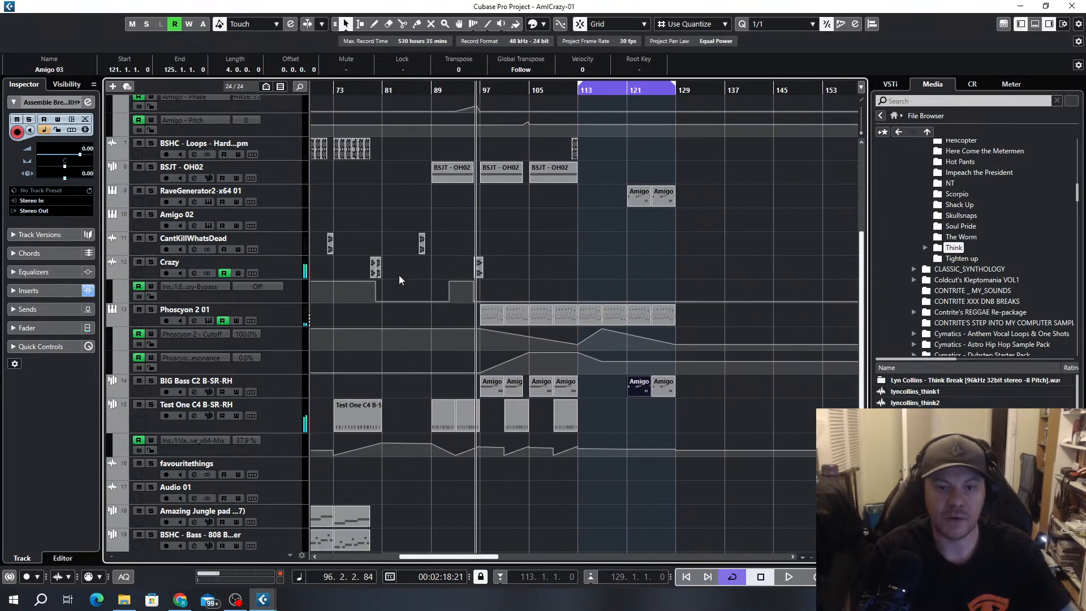
Copy the Crazy clips at bar 79 to bar 113 and repeat them as two-bar pairs up to bar 121
{"action": "left_click", "coordinate": [373, 269]}
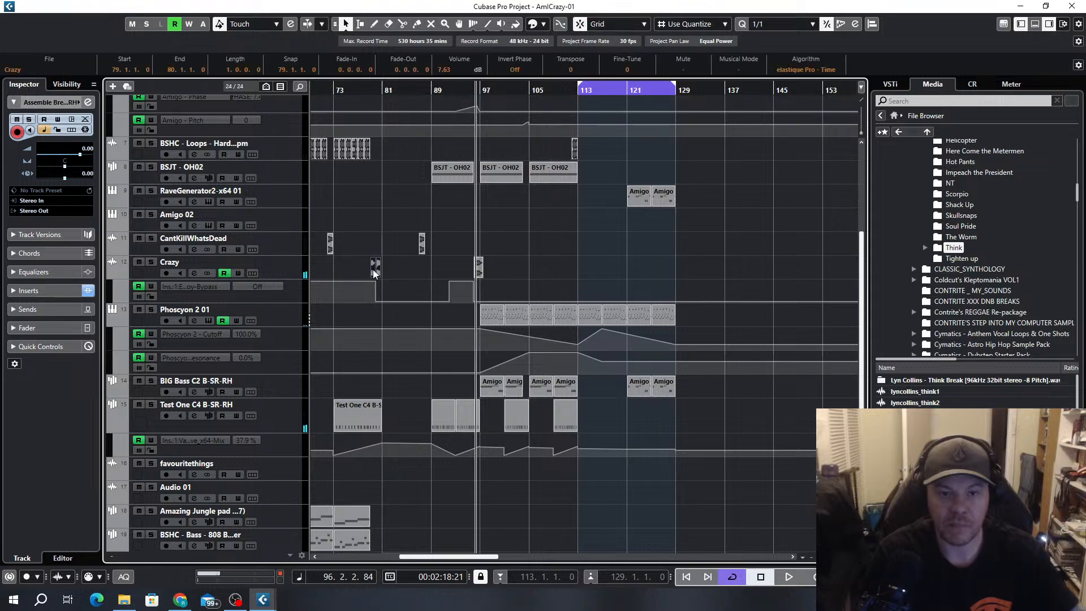
{"action": "left_click_drag", "start_coordinate": [373, 269], "coordinate": [652, 264]}
{"action": "scroll", "coordinate": [589, 277], "scroll_direction": "up", "scroll_amount": 4, "text": "ctrl"}
{"action": "left_click_drag", "start_coordinate": [651, 264], "coordinate": [696, 267]}
{"action": "left_click_drag", "start_coordinate": [695, 267], "coordinate": [594, 270]}
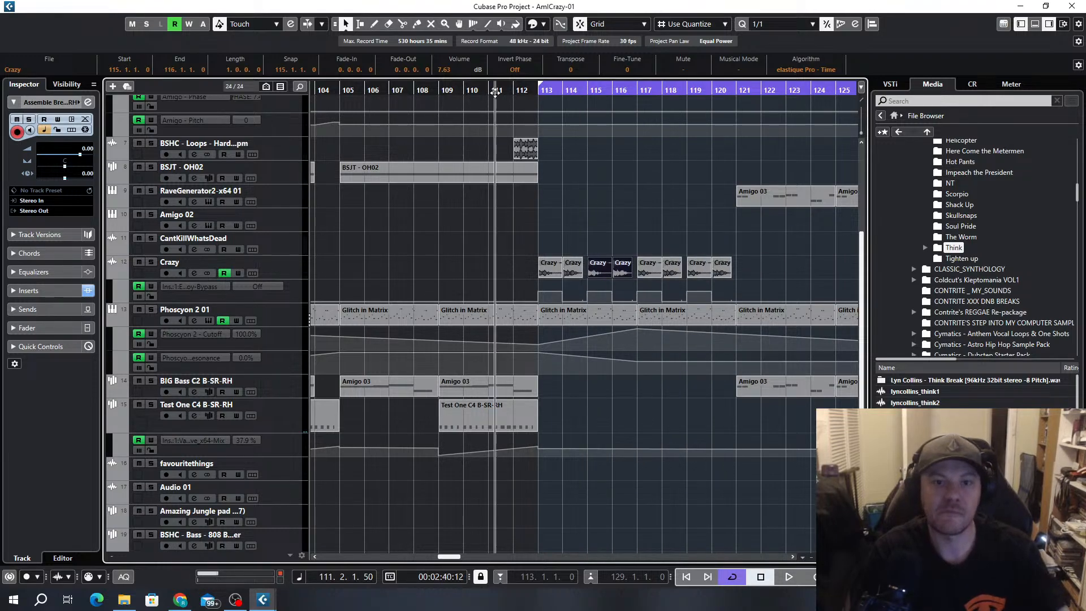
Play from bar 111 and copy the Crazy clips of bars 113 to 121 so they fill bars 121 to 129
{"action": "key", "text": "space"}
{"action": "key", "text": "h"}
{"action": "key", "text": "h"}
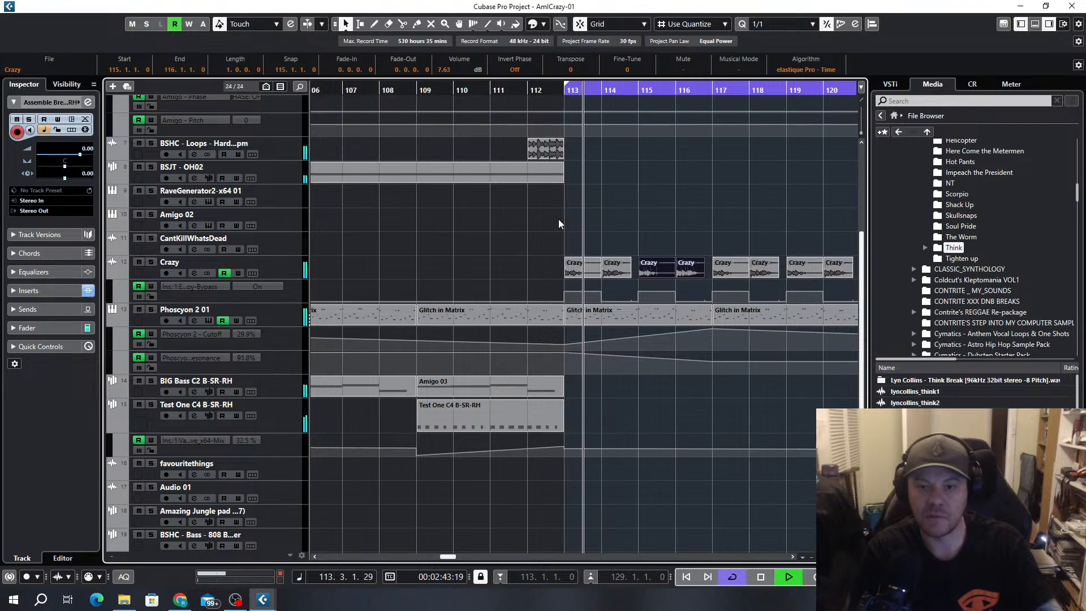
{"action": "key", "text": "g"}
{"action": "key", "text": "g"}
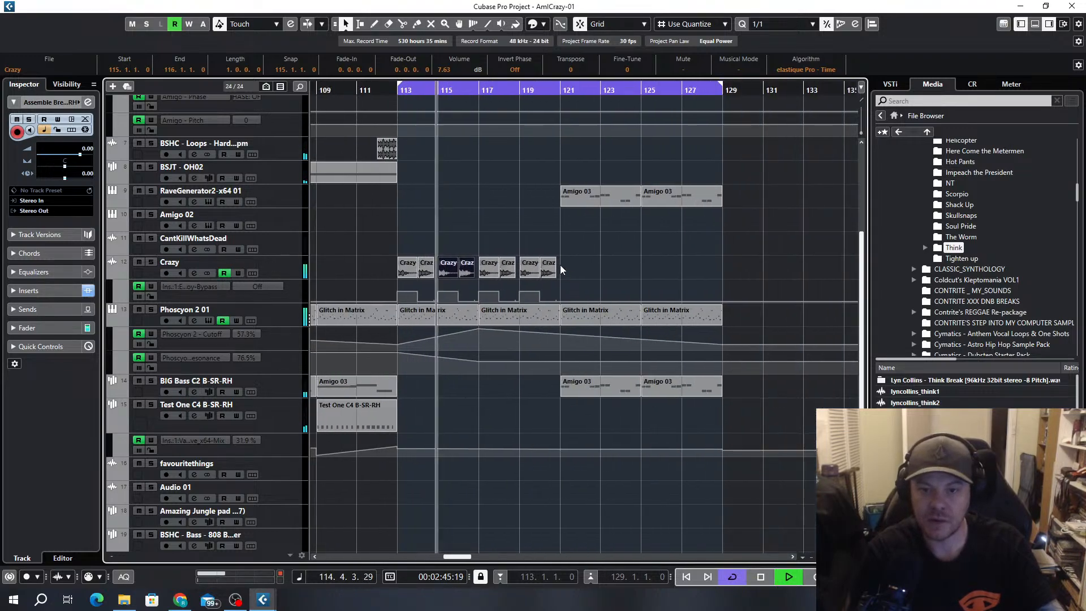
{"action": "left_click_drag", "start_coordinate": [569, 263], "coordinate": [406, 264]}
{"action": "left_click_drag", "start_coordinate": [405, 268], "coordinate": [569, 272]}
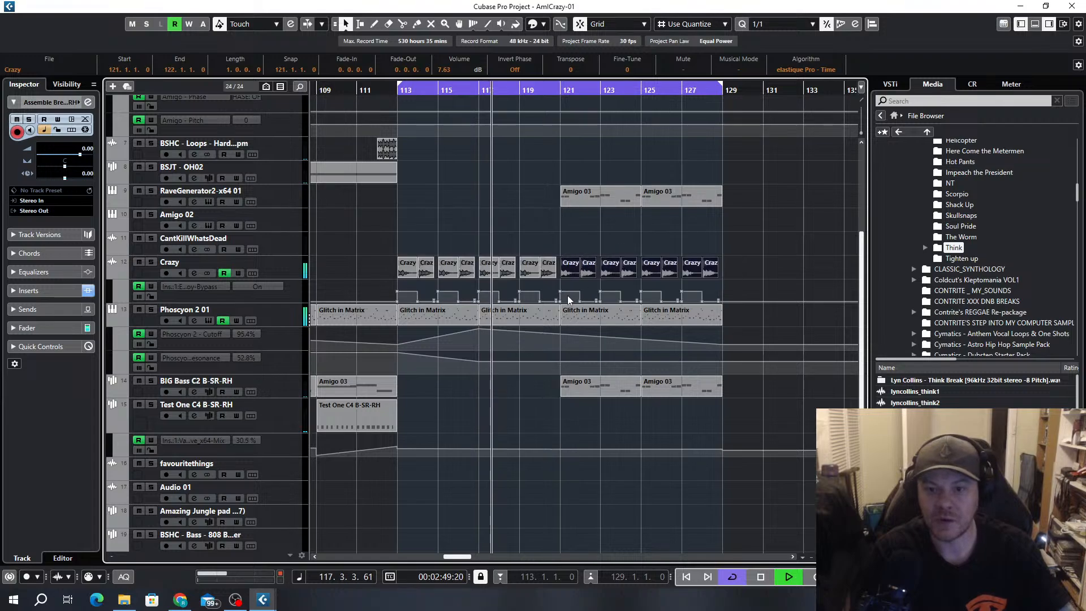
Audition the section up to bar 128 with all tracks, checking the repeated Crazy clips, and stop playback
{"action": "key", "text": "g"}
{"action": "key", "text": "g"}
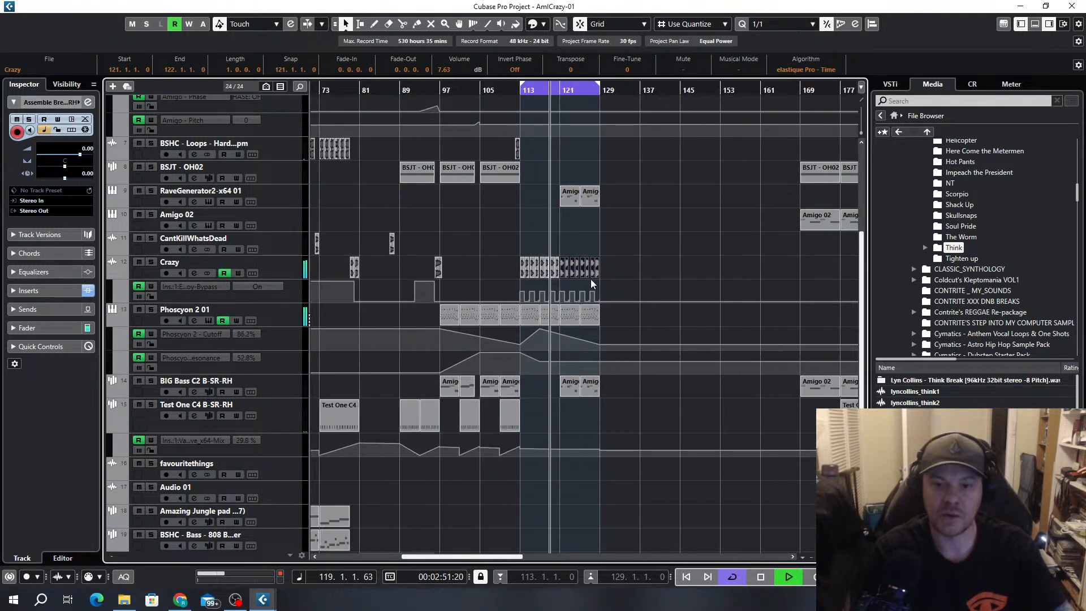
{"action": "scroll", "coordinate": [592, 279], "scroll_direction": "up", "scroll_amount": 5}
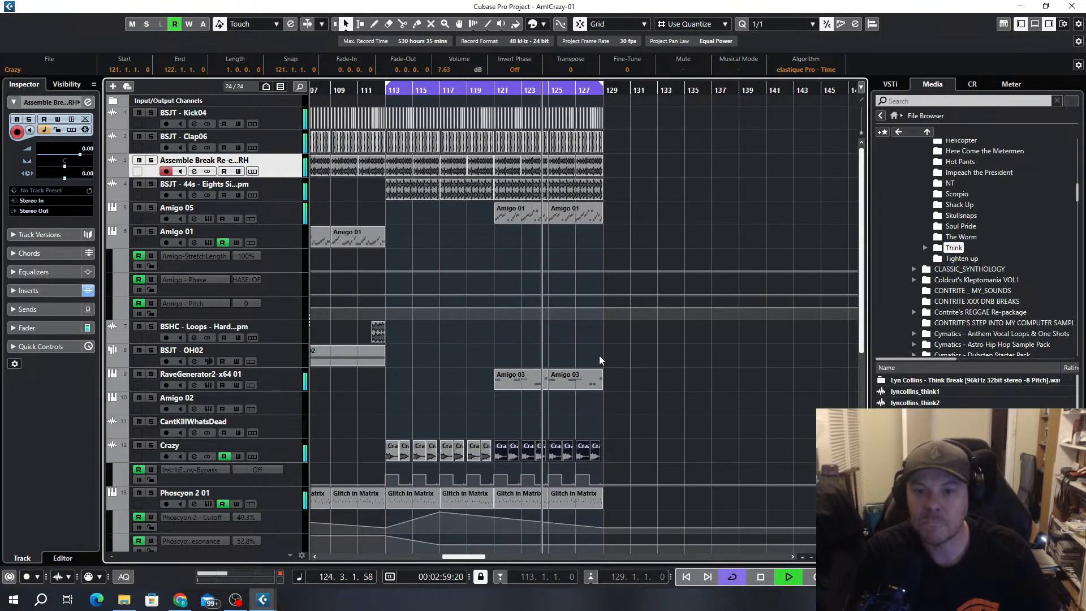
{"action": "key", "text": "h"}
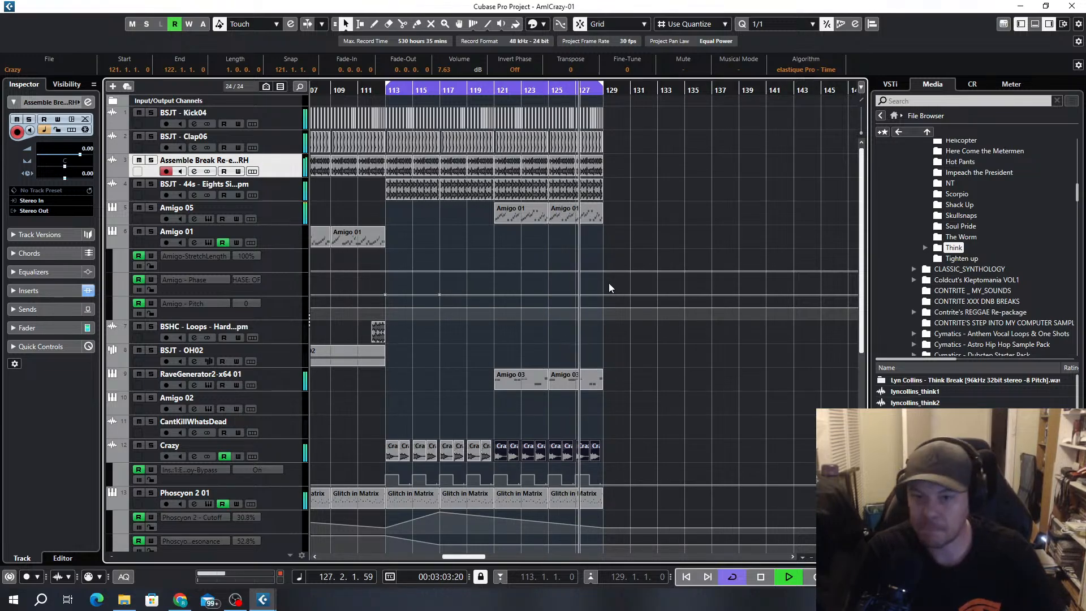
{"action": "key", "text": "space"}
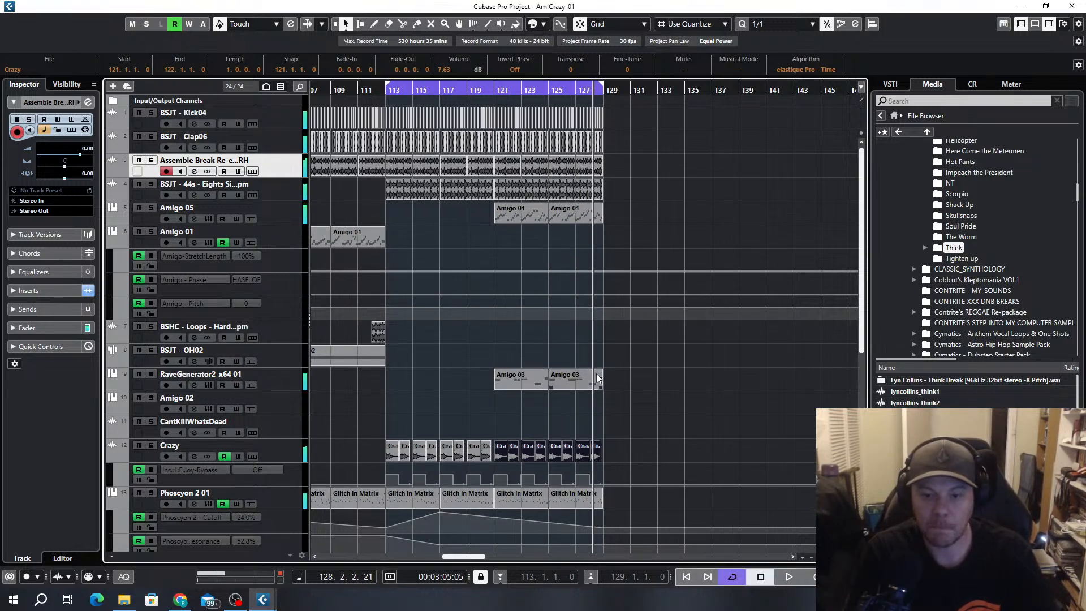
Copy the CantKillWhatsDead clip at bar 92 to bars 120 and 128, removing the Crazy clips in those two bars
{"action": "scroll", "coordinate": [526, 277], "scroll_direction": "down", "scroll_amount": 5}
{"action": "key", "text": "g"}
{"action": "key", "text": "g"}
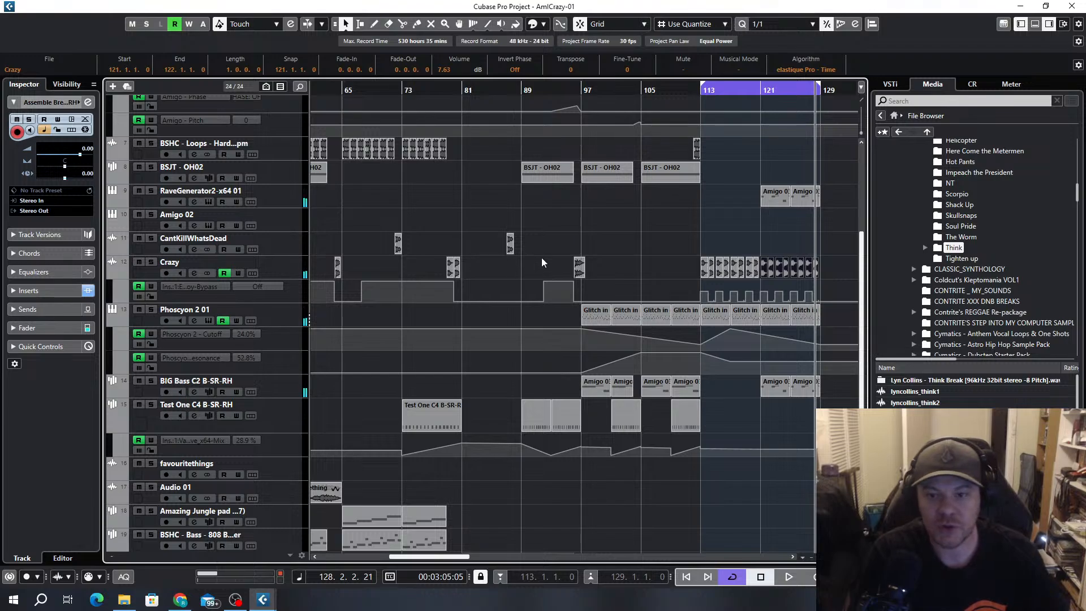
{"action": "scroll", "coordinate": [541, 258], "scroll_direction": "up", "scroll_amount": 1}
{"action": "scroll", "coordinate": [508, 252], "scroll_direction": "down", "scroll_amount": 2}
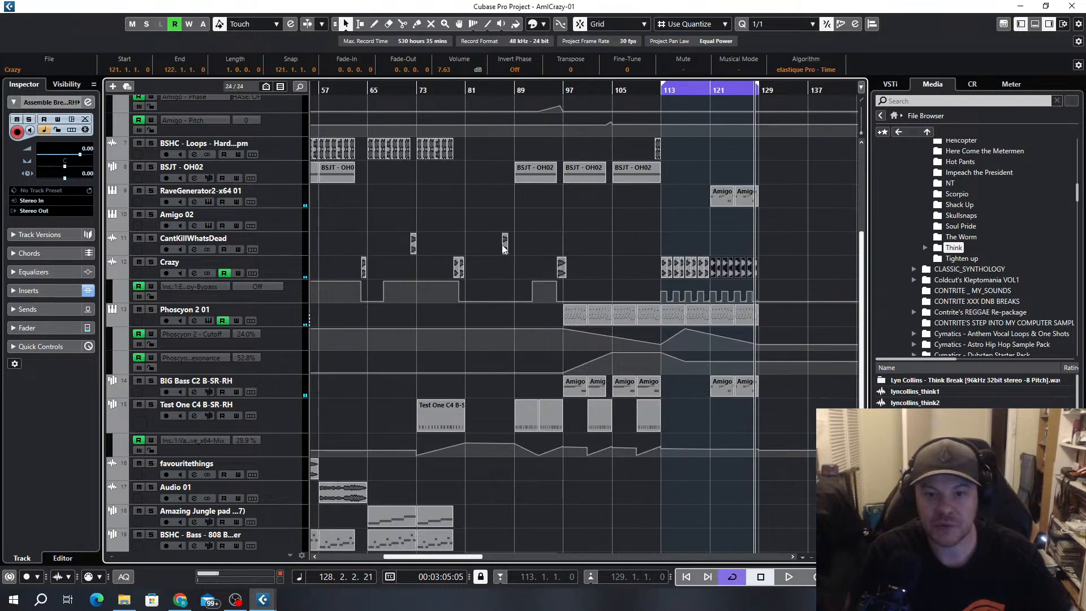
{"action": "left_click_drag", "start_coordinate": [504, 246], "coordinate": [706, 248]}
{"action": "scroll", "coordinate": [716, 252], "scroll_direction": "up", "scroll_amount": 3}
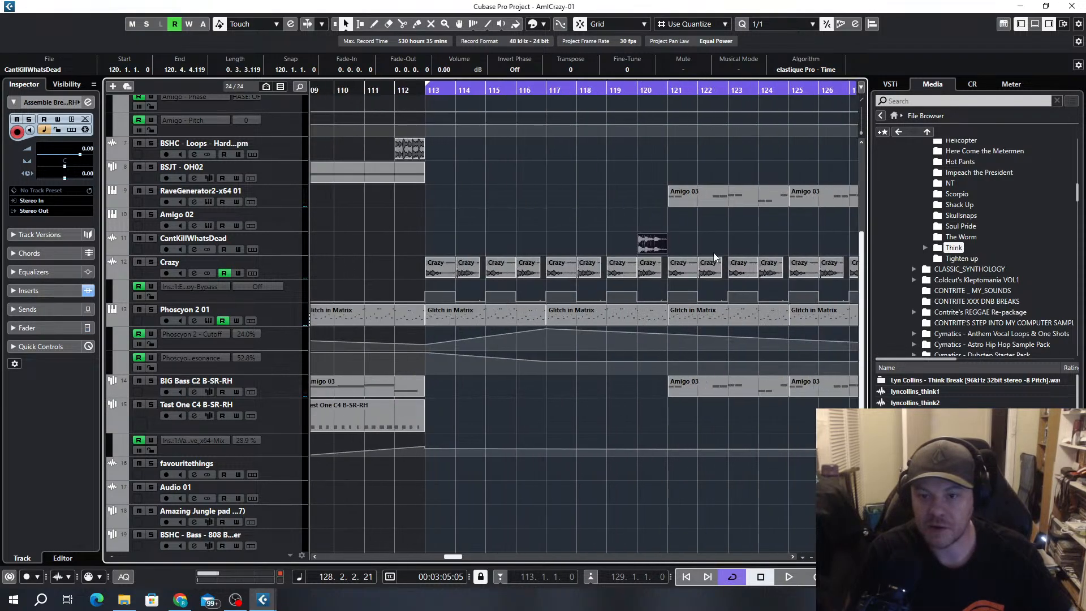
{"action": "scroll", "coordinate": [622, 266], "scroll_direction": "right", "scroll_amount": 3}
{"action": "left_click_drag", "start_coordinate": [429, 241], "coordinate": [420, 265]}
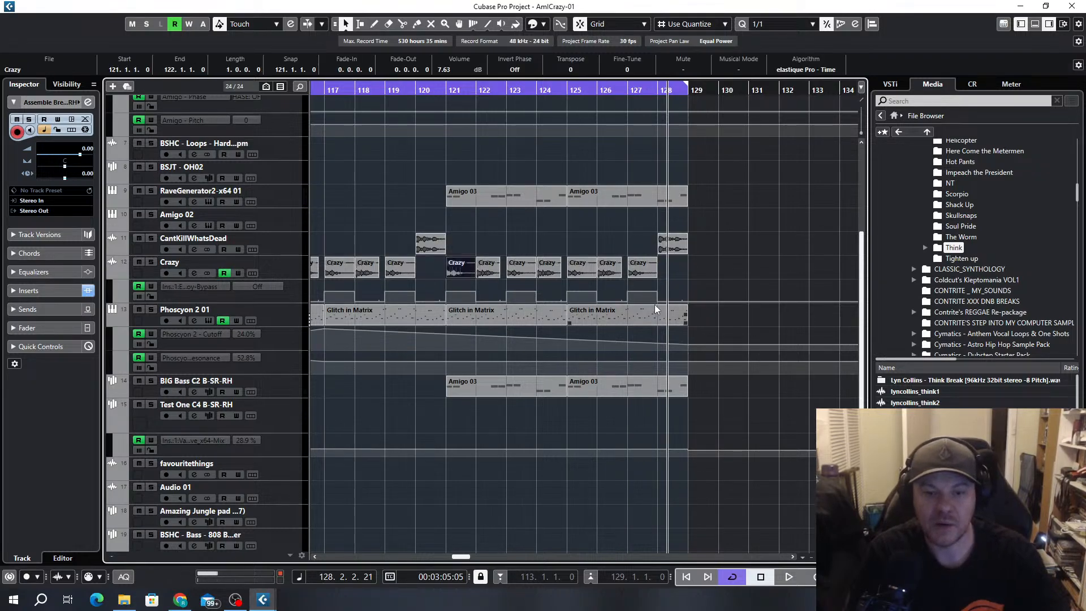
Duplicate the RaveGenerator2 and Amigo 05 parts of bars 121 to 129 so they continue to bar 137
{"action": "key", "text": "g"}
{"action": "key", "text": "g"}
{"action": "key", "text": "g"}
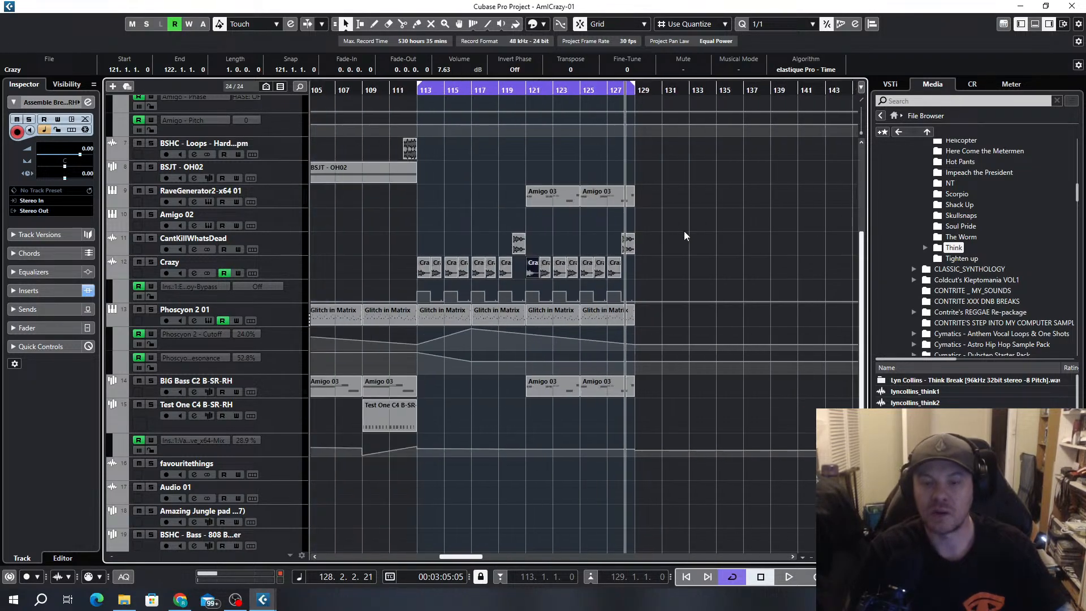
{"action": "left_click", "coordinate": [646, 198]}
{"action": "left_click_drag", "start_coordinate": [646, 198], "coordinate": [527, 208]}
{"action": "key", "text": "ctrl+d"}
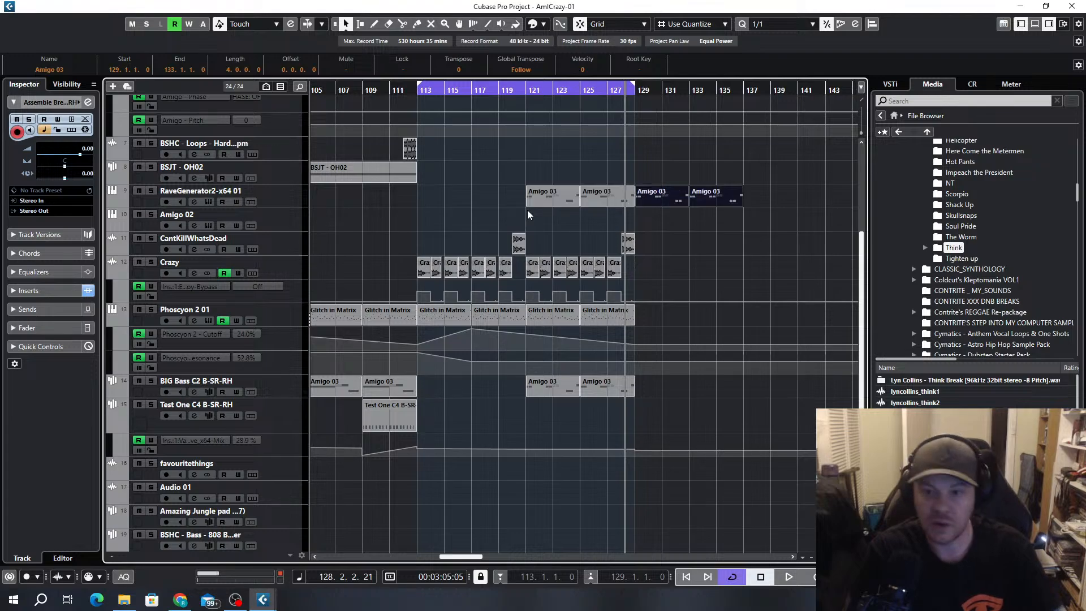
{"action": "scroll", "coordinate": [657, 304], "scroll_direction": "up", "scroll_amount": 4}
{"action": "left_click_drag", "start_coordinate": [671, 208], "coordinate": [544, 225]}
{"action": "key", "text": "ctrl+d"}
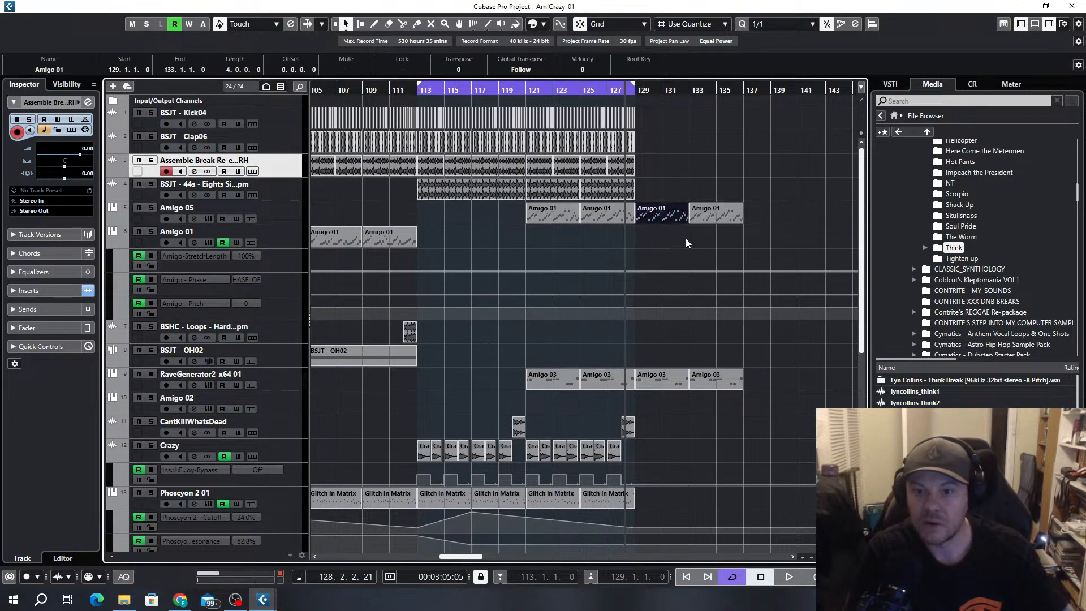
Render the Amigo 05 part at bar 129 in place to a new audio track
{"action": "right_click", "coordinate": [675, 216]}
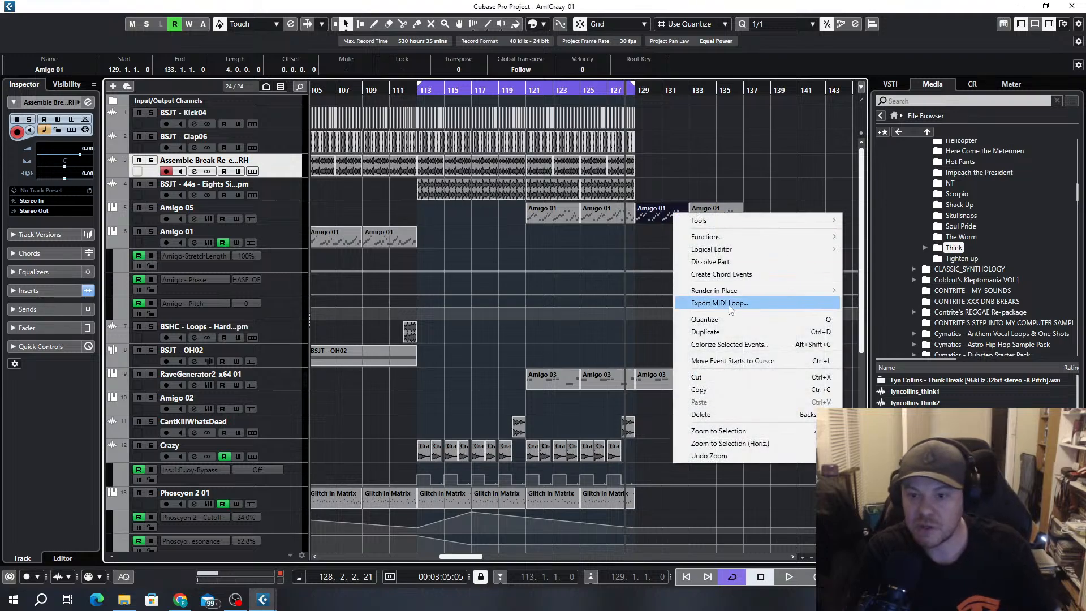
{"action": "mouse_move", "coordinate": [729, 291]}
{"action": "left_click", "coordinate": [903, 290]}
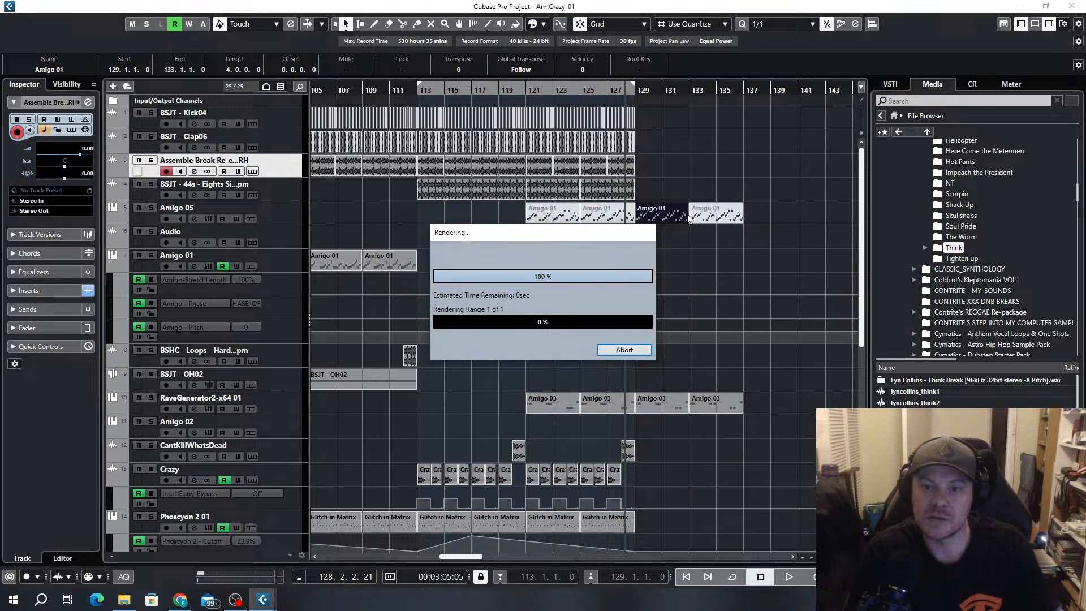
{"action": "scroll", "coordinate": [668, 256], "scroll_direction": "up", "scroll_amount": 4}
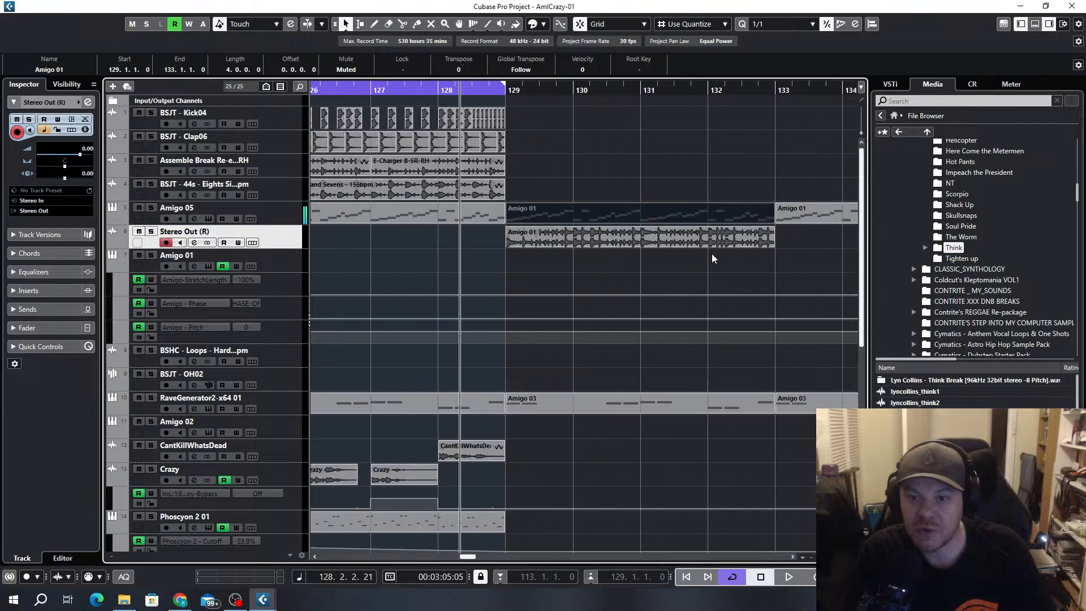
Switch object sizing to time stretching, stretch the rendered Amigo 01 clip to end at bar 137, and transpose it by -4
{"action": "scroll", "coordinate": [704, 250], "scroll_direction": "down", "scroll_amount": 4}
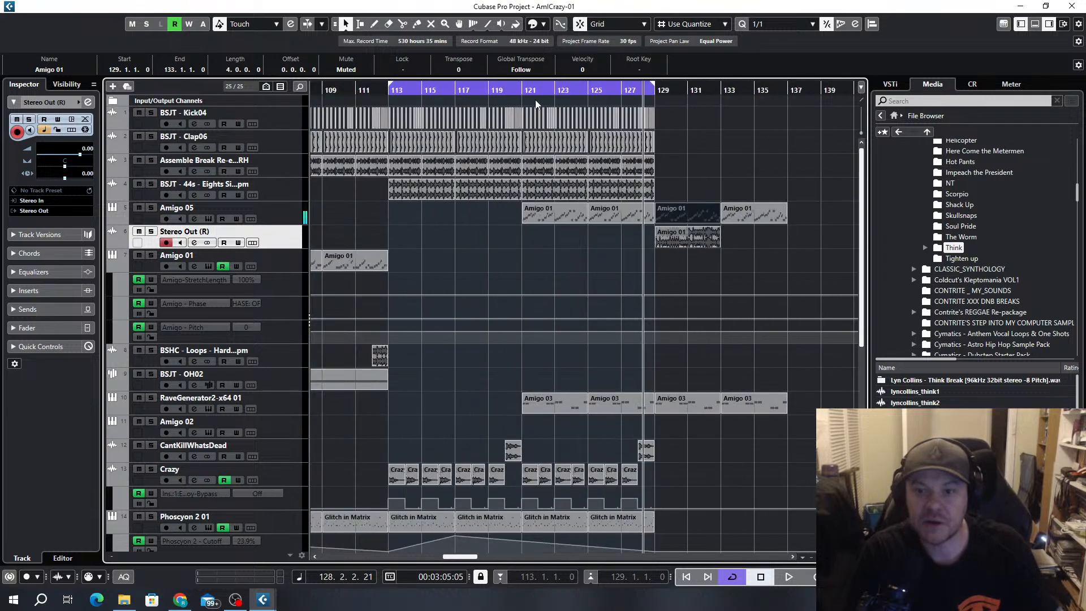
{"action": "left_click", "coordinate": [346, 24]}
{"action": "left_click", "coordinate": [398, 66]}
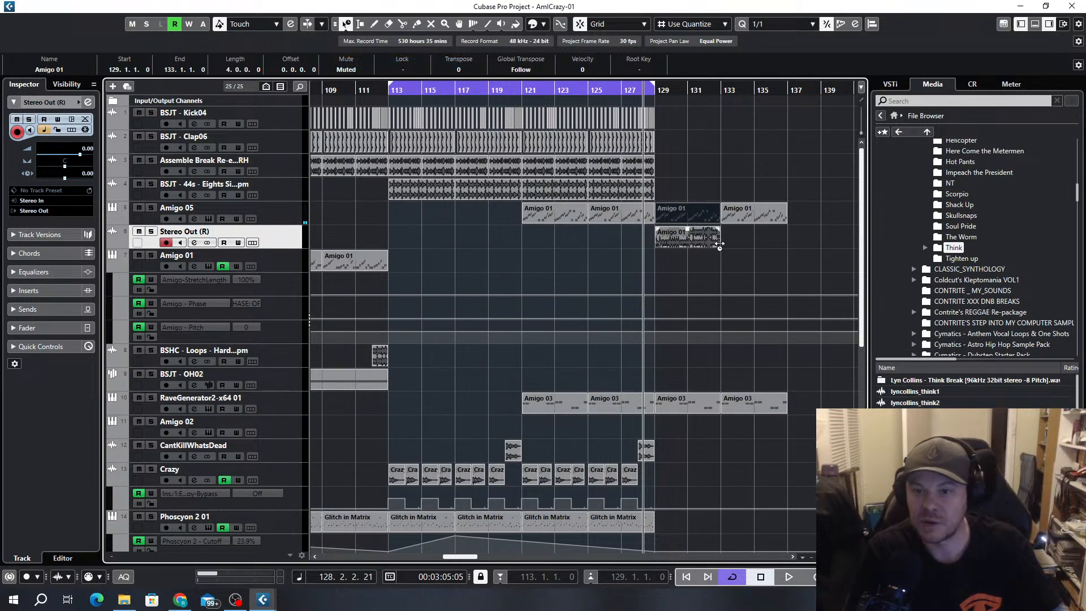
{"action": "left_click_drag", "start_coordinate": [720, 243], "coordinate": [787, 242]}
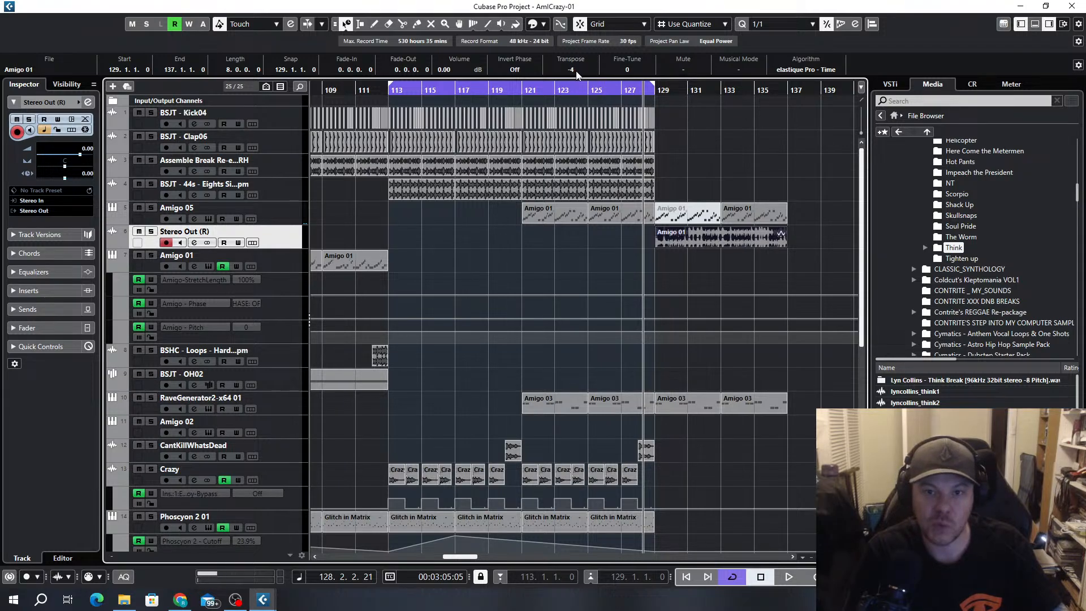
Delete the Amigo 05 MIDI parts between bars 129 and 137 and set the locators around the rendered clip
{"action": "left_click", "coordinate": [777, 187]}
{"action": "left_click_drag", "start_coordinate": [697, 210], "coordinate": [704, 214]}
{"action": "scroll", "coordinate": [739, 167], "scroll_direction": "up", "scroll_amount": 10}
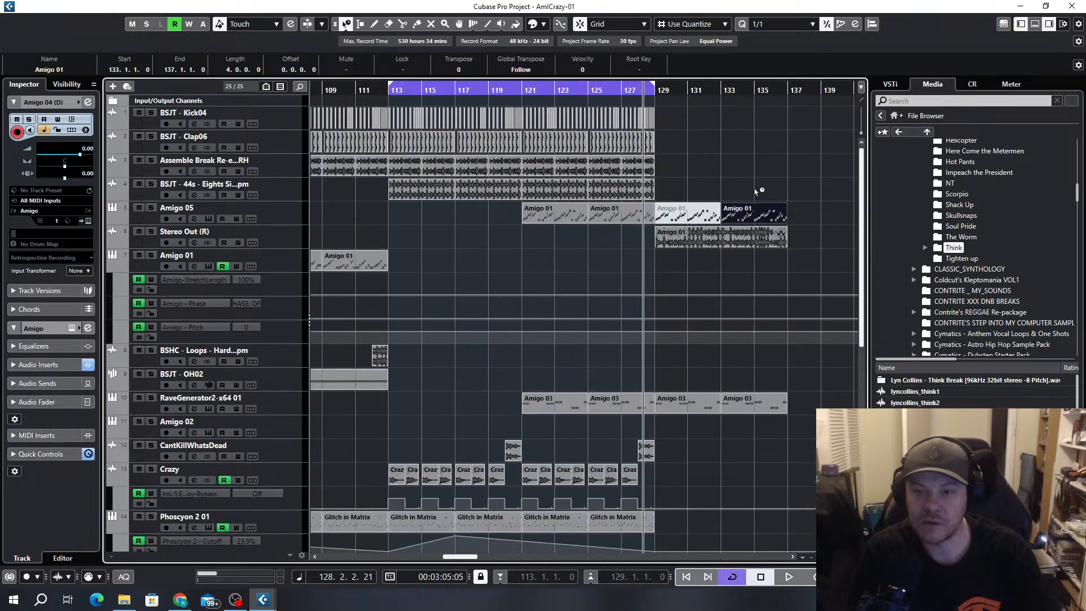
{"action": "key", "text": "Delete"}
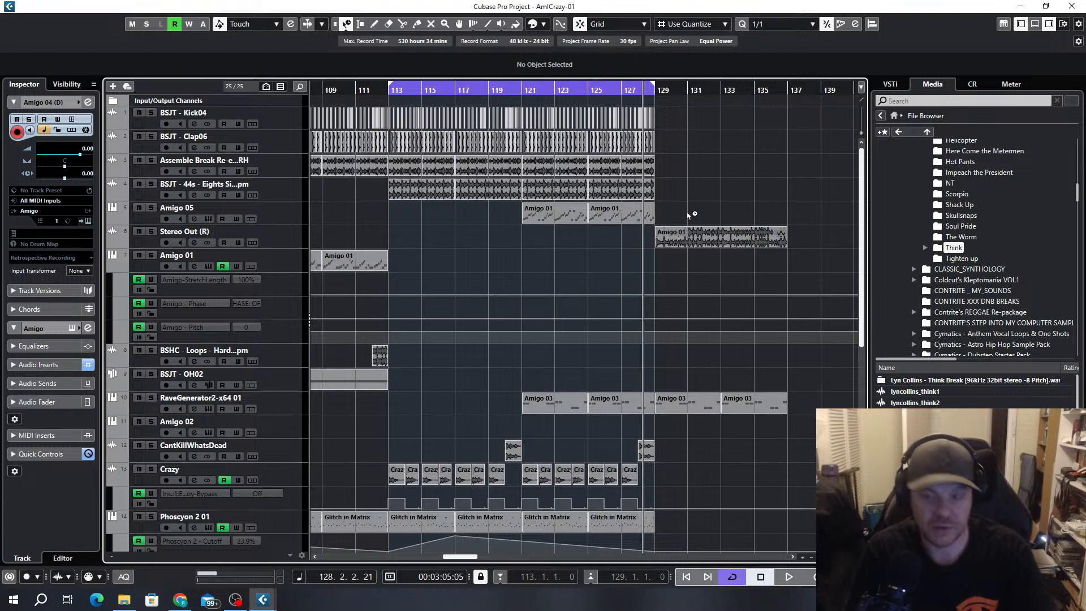
{"action": "left_click", "coordinate": [737, 240]}
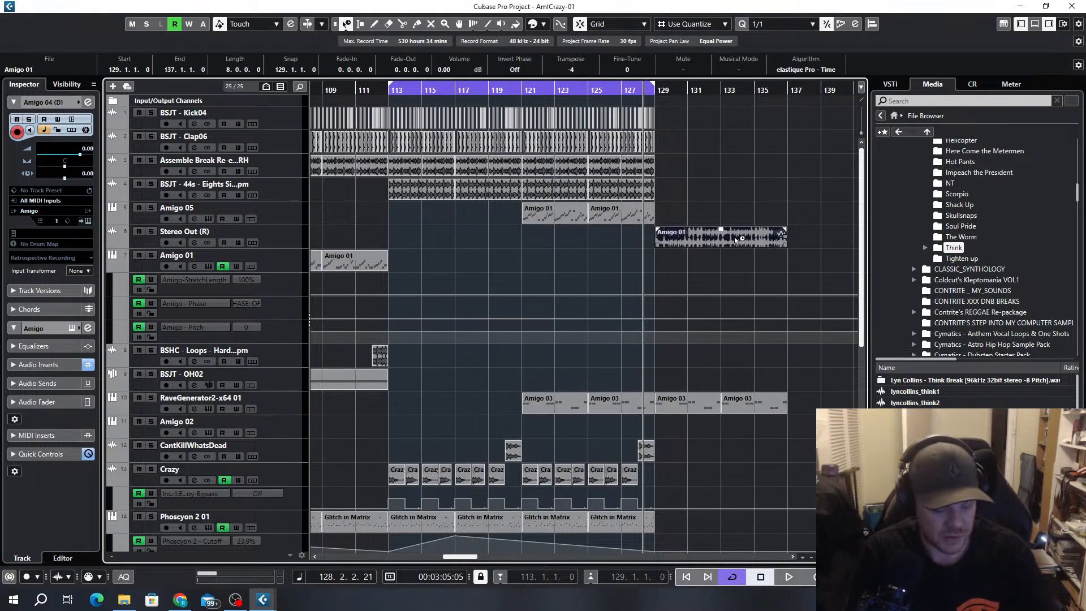
{"action": "key", "text": "p"}
Try a copy of the Audio 01 clip from bar 57 at bar 129 and audition it
{"action": "scroll", "coordinate": [715, 273], "scroll_direction": "down", "scroll_amount": 5}
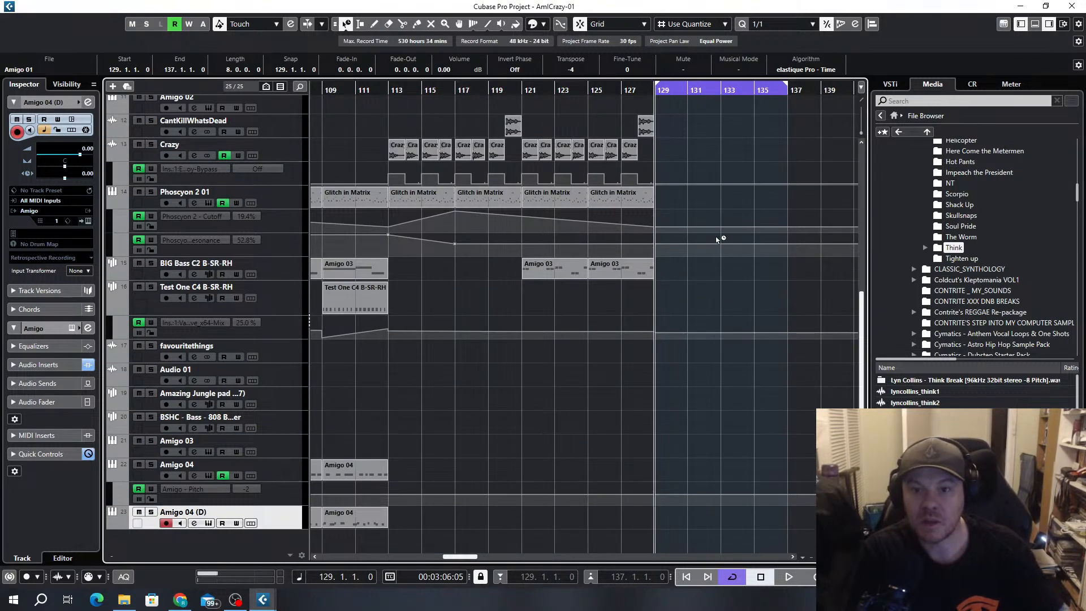
{"action": "scroll", "coordinate": [716, 240], "scroll_direction": "down", "scroll_amount": 3}
{"action": "scroll", "coordinate": [715, 240], "scroll_direction": "up", "scroll_amount": 2}
{"action": "scroll", "coordinate": [513, 317], "scroll_direction": "left", "scroll_amount": 4}
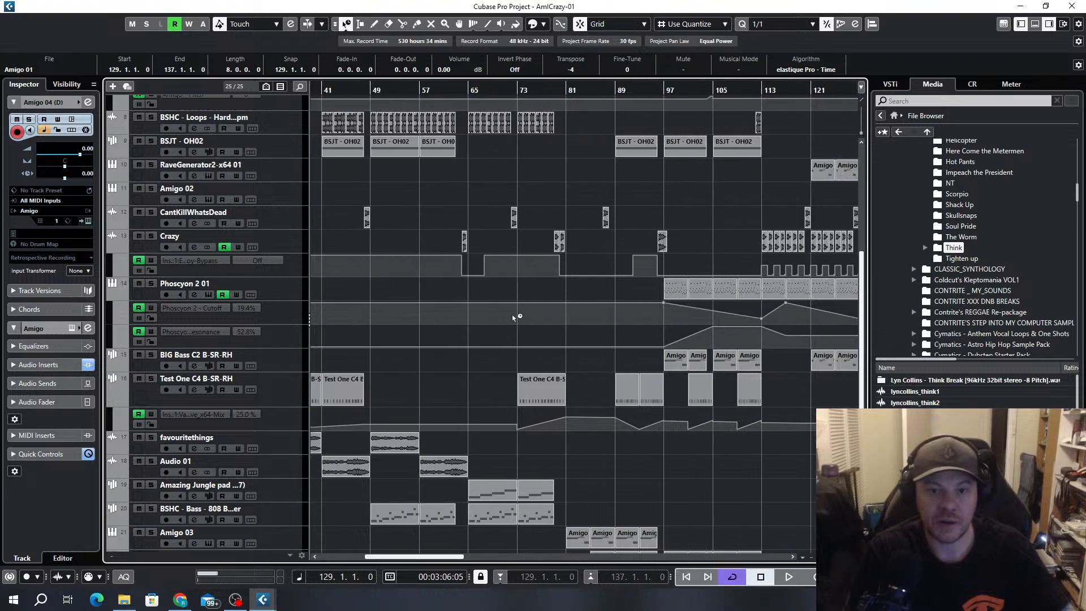
{"action": "scroll", "coordinate": [597, 280], "scroll_direction": "down", "scroll_amount": 1}
{"action": "scroll", "coordinate": [539, 474], "scroll_direction": "down", "scroll_amount": 1}
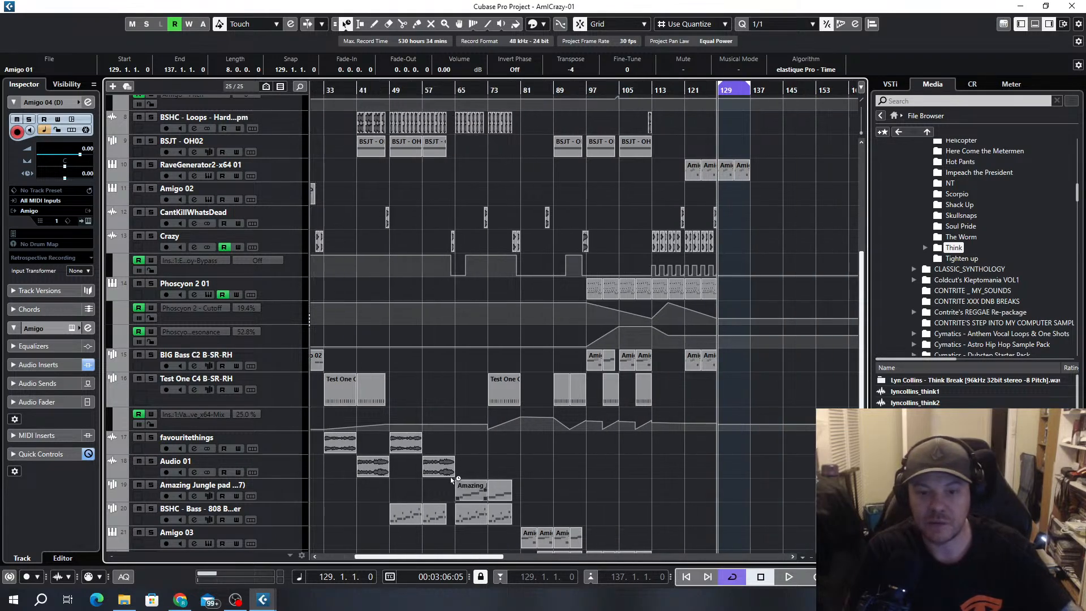
{"action": "left_click_drag", "start_coordinate": [452, 473], "coordinate": [725, 469]}
{"action": "key", "text": "space"}
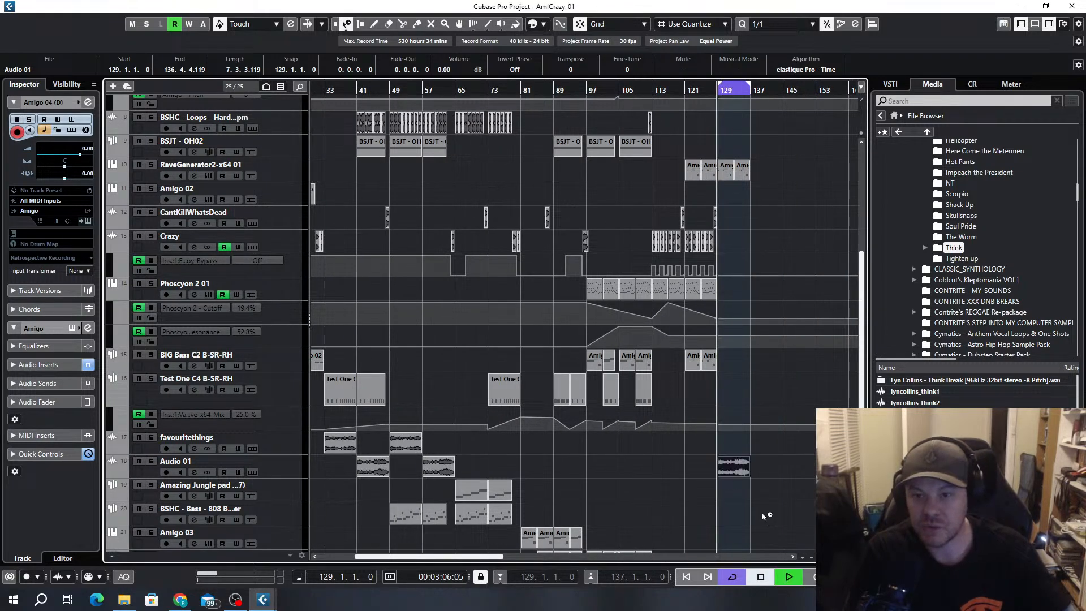
{"action": "scroll", "coordinate": [759, 419], "scroll_direction": "up", "scroll_amount": 4}
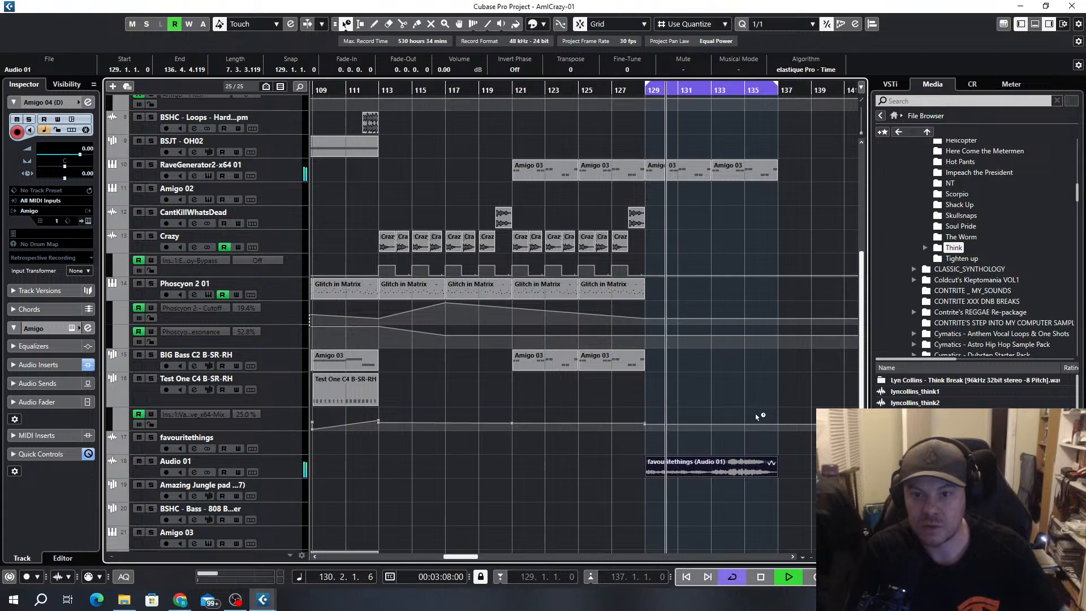
{"action": "scroll", "coordinate": [758, 417], "scroll_direction": "down", "scroll_amount": 1}
{"action": "scroll", "coordinate": [758, 417], "scroll_direction": "down", "scroll_amount": 1}
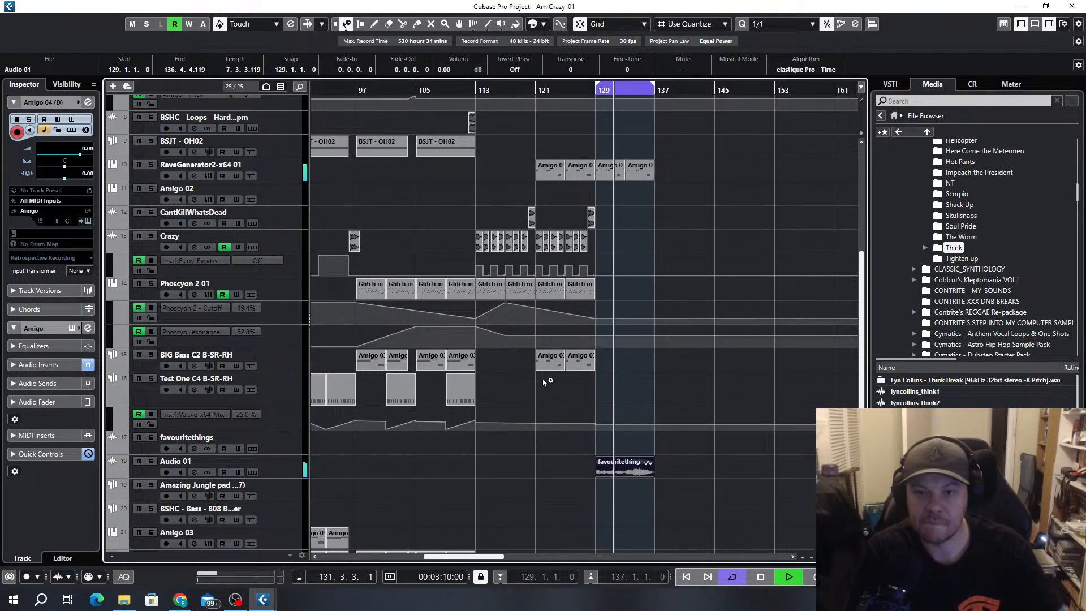
Undo the copied Audio 01 clip, try the one from bar 41 at bar 129, and delete it
{"action": "key", "text": "ctrl+z"}
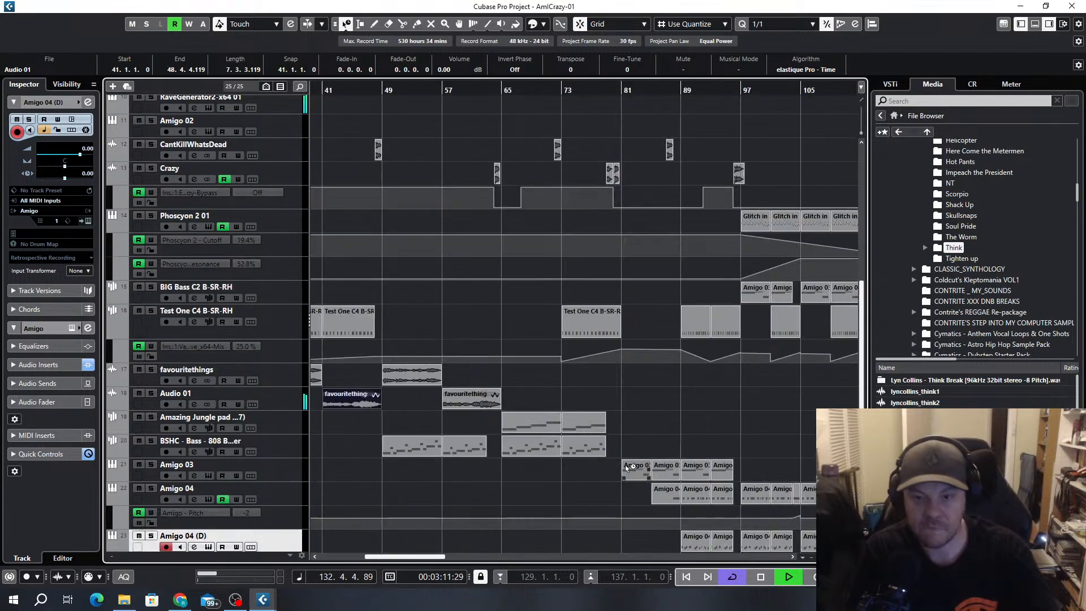
{"action": "key", "text": "ctrl+z"}
{"action": "scroll", "coordinate": [678, 434], "scroll_direction": "down", "scroll_amount": 3}
{"action": "scroll", "coordinate": [377, 419], "scroll_direction": "up", "scroll_amount": 5}
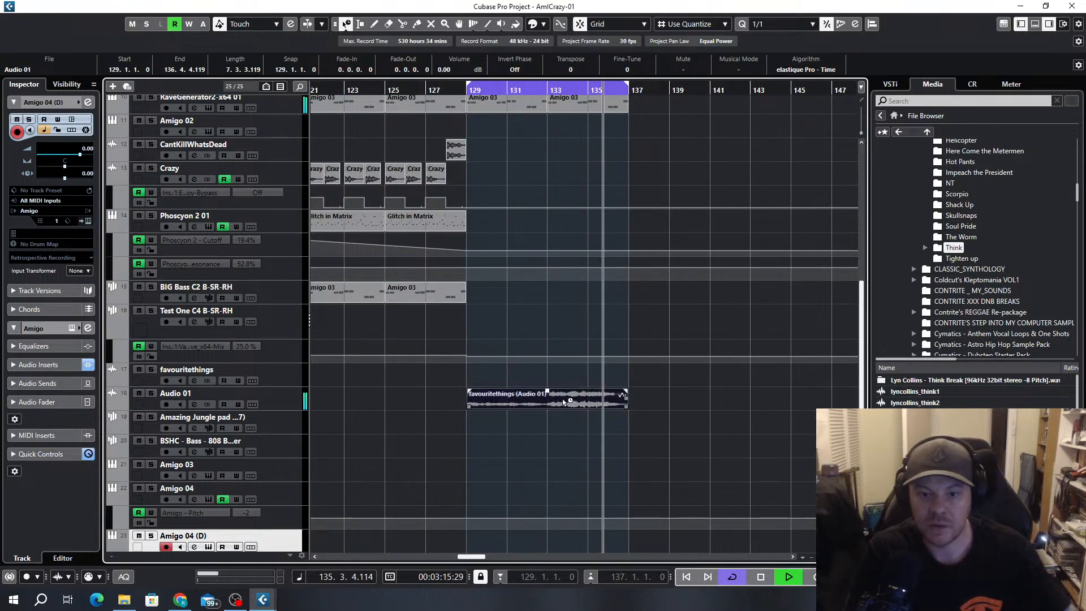
{"action": "key", "text": "Delete"}
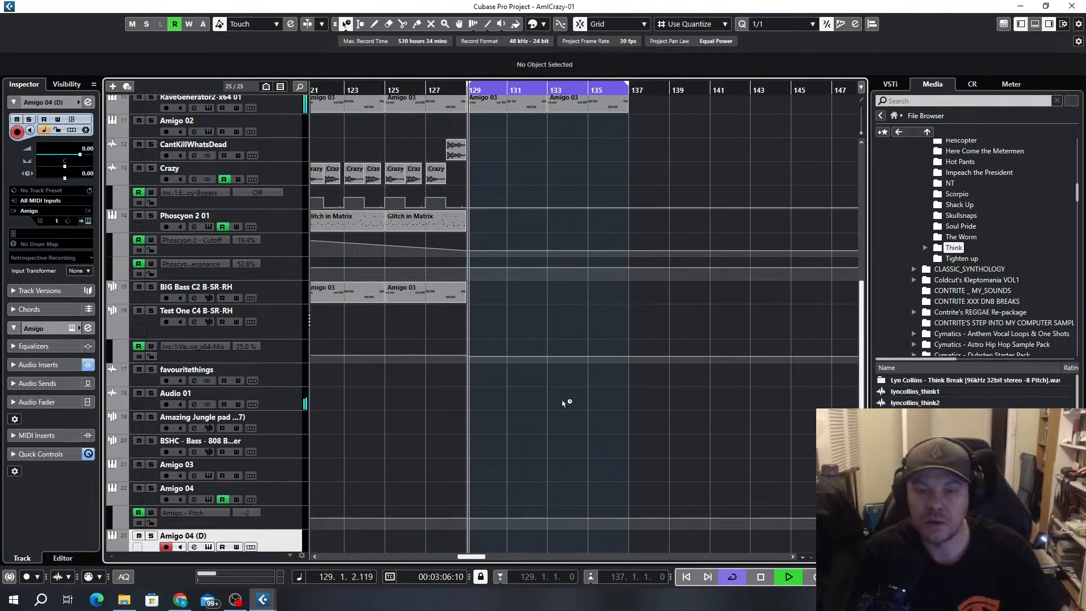
{"action": "scroll", "coordinate": [564, 399], "scroll_direction": "up", "scroll_amount": 6}
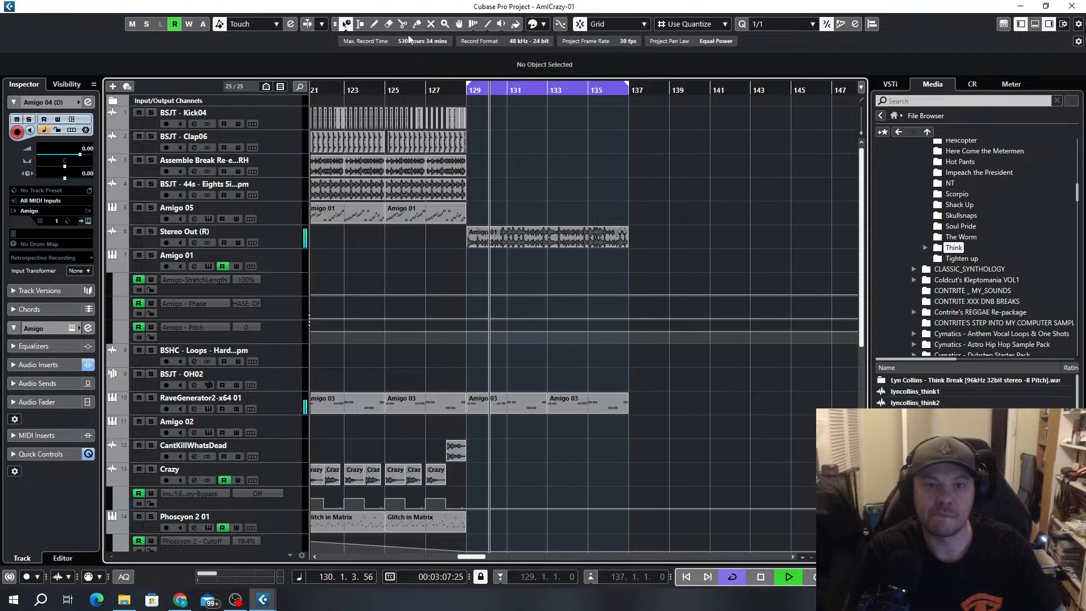
Switch the object selection tool from time-stretch sizing back to normal sizing
{"action": "left_click", "coordinate": [347, 24]}
{"action": "left_click", "coordinate": [367, 43]}
{"action": "scroll", "coordinate": [509, 271], "scroll_direction": "down", "scroll_amount": 2}
{"action": "scroll", "coordinate": [510, 275], "scroll_direction": "down", "scroll_amount": 2}
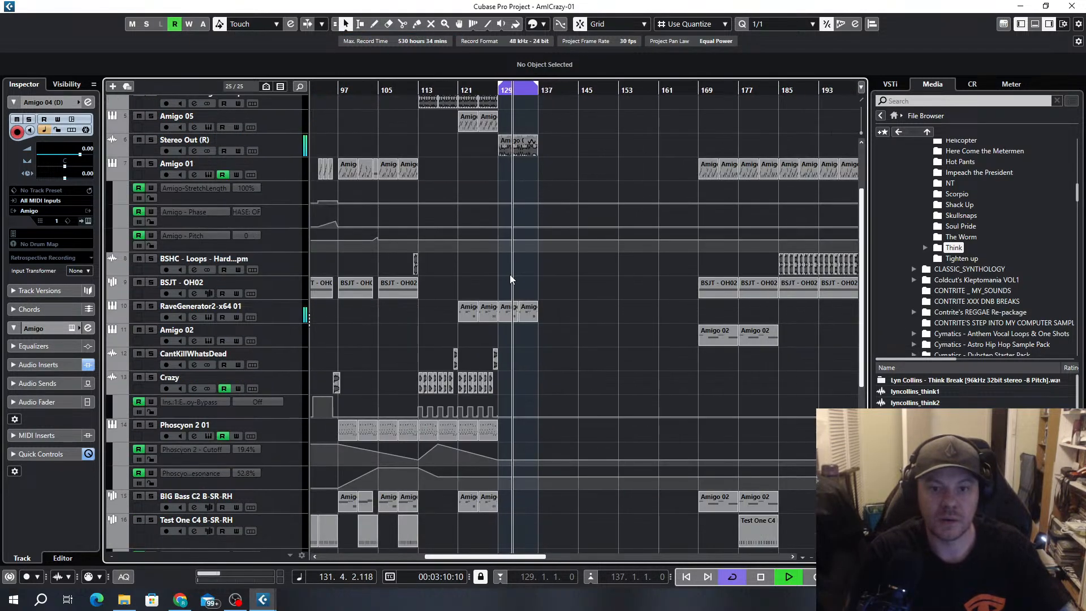
{"action": "scroll", "coordinate": [510, 274], "scroll_direction": "up", "scroll_amount": 2}
{"action": "scroll", "coordinate": [532, 262], "scroll_direction": "down", "scroll_amount": 1}
Try a transpose of 0 on the rendered Amigo 01 clip at bar 129 and restore it to -4
{"action": "left_click", "coordinate": [528, 239]}
{"action": "left_click", "coordinate": [568, 240]}
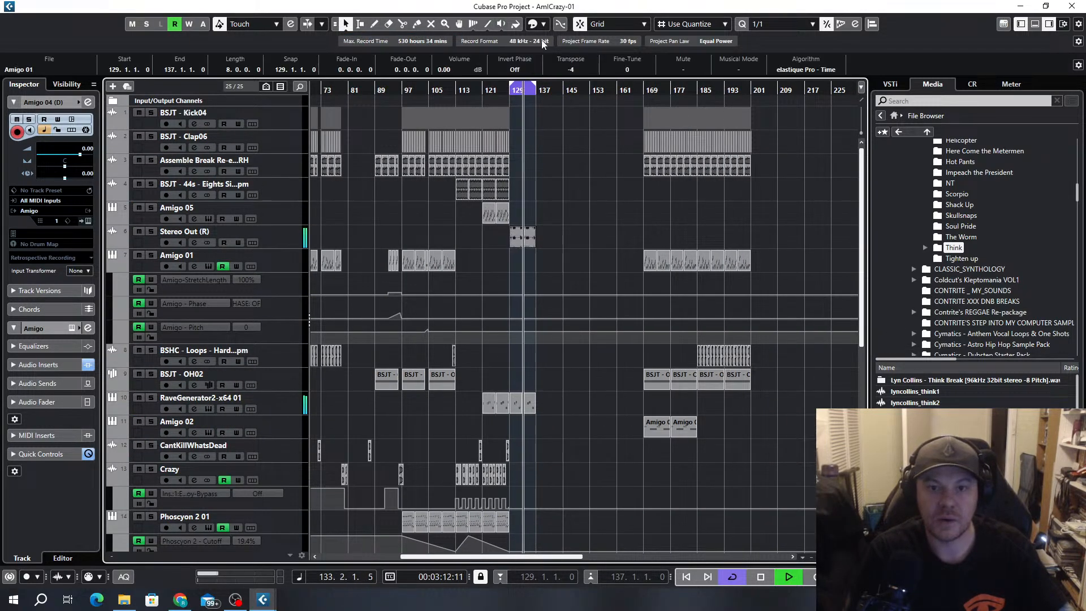
{"action": "scroll", "coordinate": [576, 69], "scroll_direction": "up", "scroll_amount": 3}
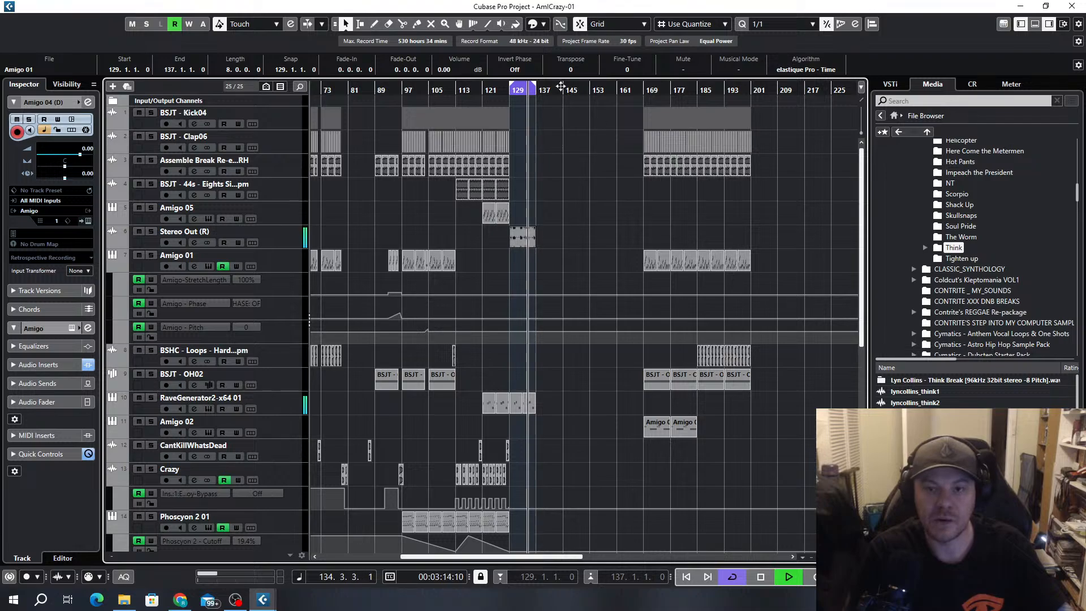
{"action": "scroll", "coordinate": [529, 237], "scroll_direction": "up", "scroll_amount": 3}
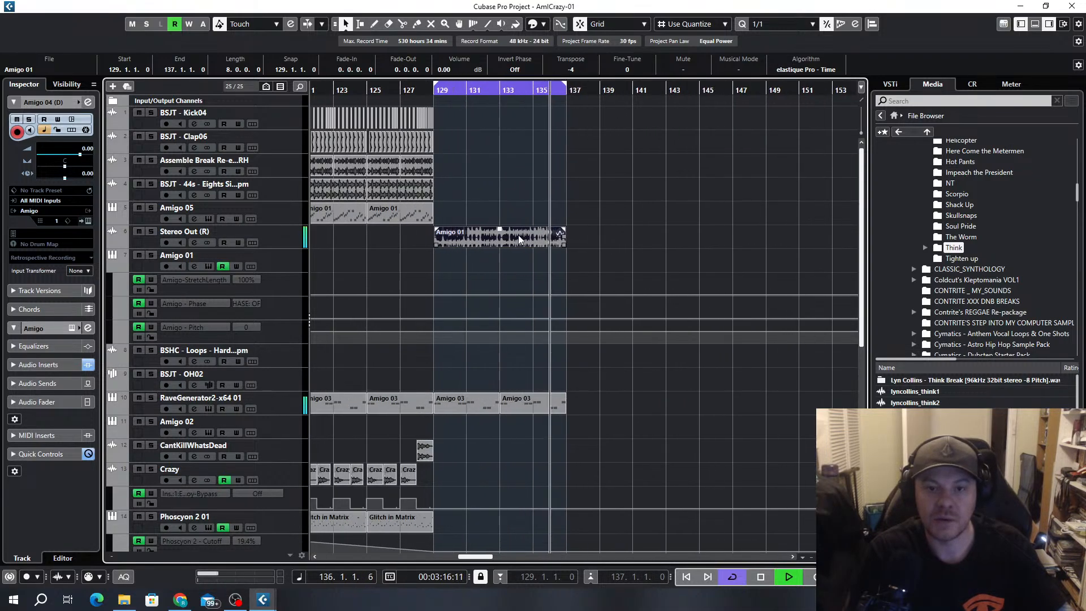
Try duplicating the two BIG Bass C2 parts from bars 121 to 129 into bars 129 to 137
{"action": "scroll", "coordinate": [523, 276], "scroll_direction": "down", "scroll_amount": 2}
{"action": "scroll", "coordinate": [522, 272], "scroll_direction": "down", "scroll_amount": 5}
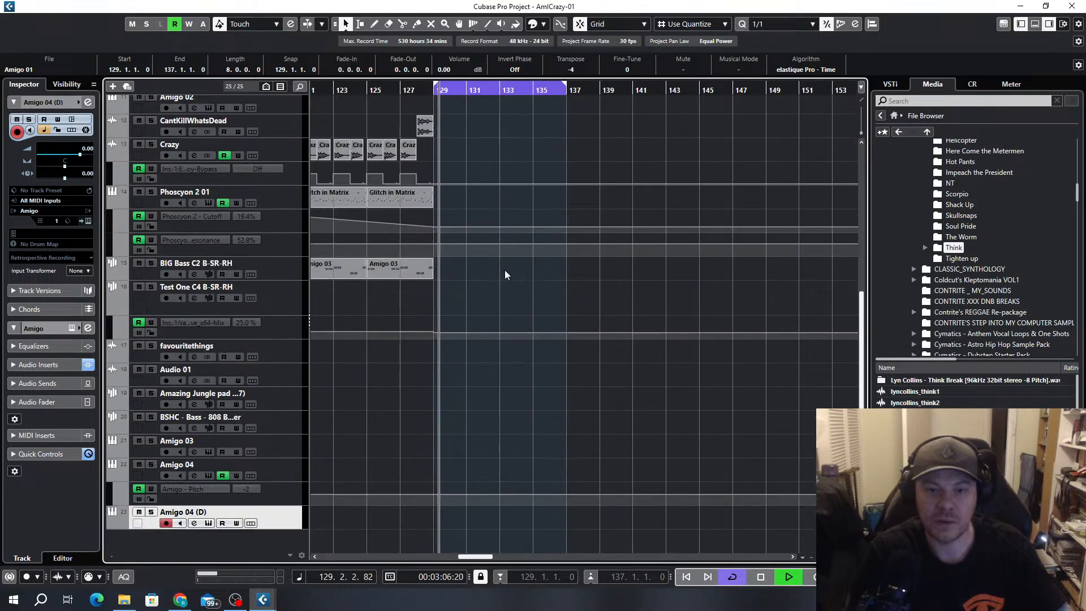
{"action": "scroll", "coordinate": [503, 269], "scroll_direction": "down", "scroll_amount": 2}
{"action": "left_click", "coordinate": [485, 268]}
{"action": "left_click_drag", "start_coordinate": [485, 268], "coordinate": [361, 289]}
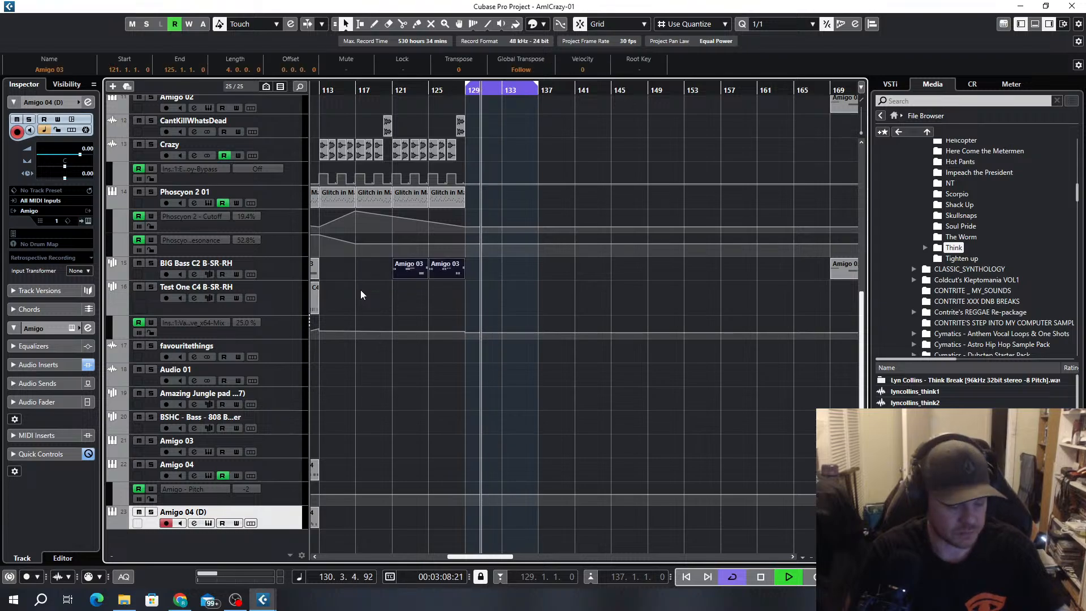
{"action": "key", "text": "ctrl+d"}
{"action": "scroll", "coordinate": [498, 304], "scroll_direction": "up", "scroll_amount": 3}
{"action": "scroll", "coordinate": [498, 304], "scroll_direction": "down", "scroll_amount": 3}
{"action": "scroll", "coordinate": [498, 304], "scroll_direction": "down", "scroll_amount": 2}
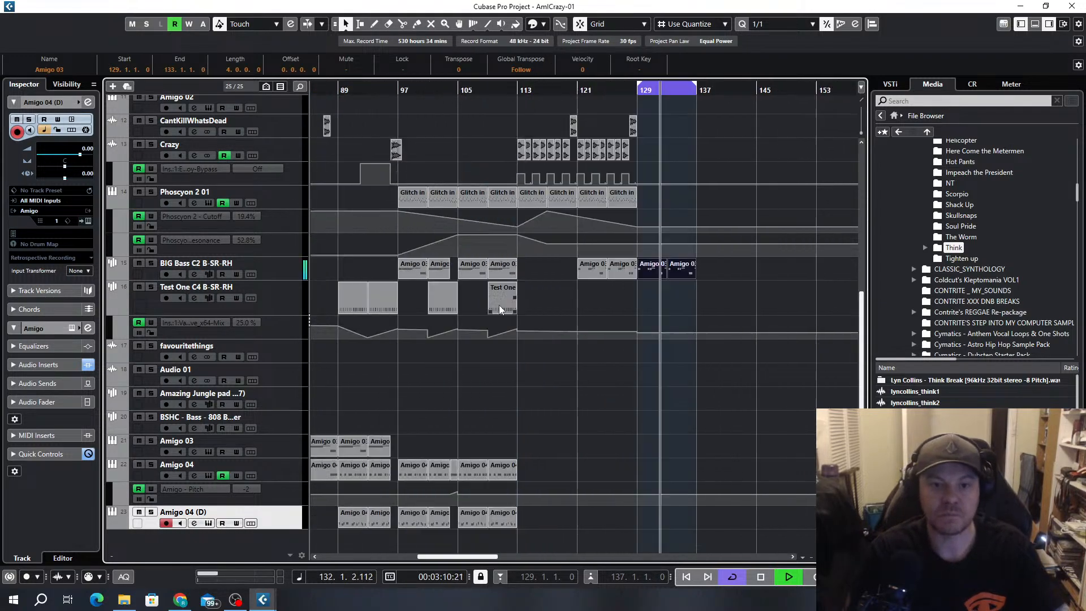
Replace the duplicated BIG Bass C2 parts at bars 129 to 137 with copies of the parts from bars 105 to 113
{"action": "left_click_drag", "start_coordinate": [712, 265], "coordinate": [651, 284]}
{"action": "key", "text": "Delete"}
{"action": "left_click_drag", "start_coordinate": [527, 264], "coordinate": [650, 274]}
Copy the last CantKillWhatsDead clip to bar 136 and the last Crazy clip to bar 135
{"action": "scroll", "coordinate": [692, 251], "scroll_direction": "up", "scroll_amount": 5}
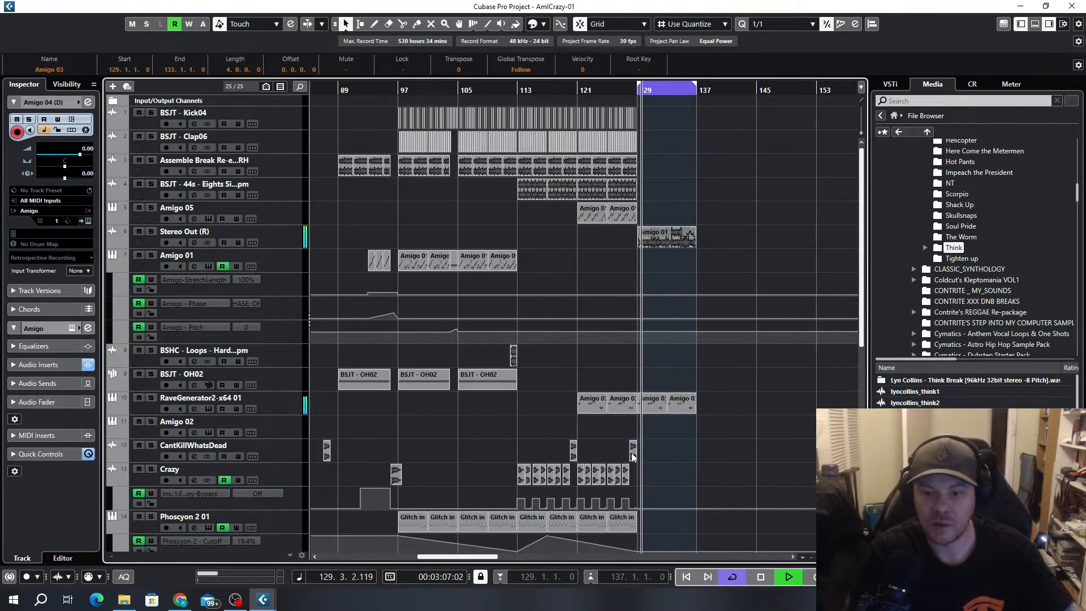
{"action": "left_click_drag", "start_coordinate": [631, 452], "coordinate": [690, 451]}
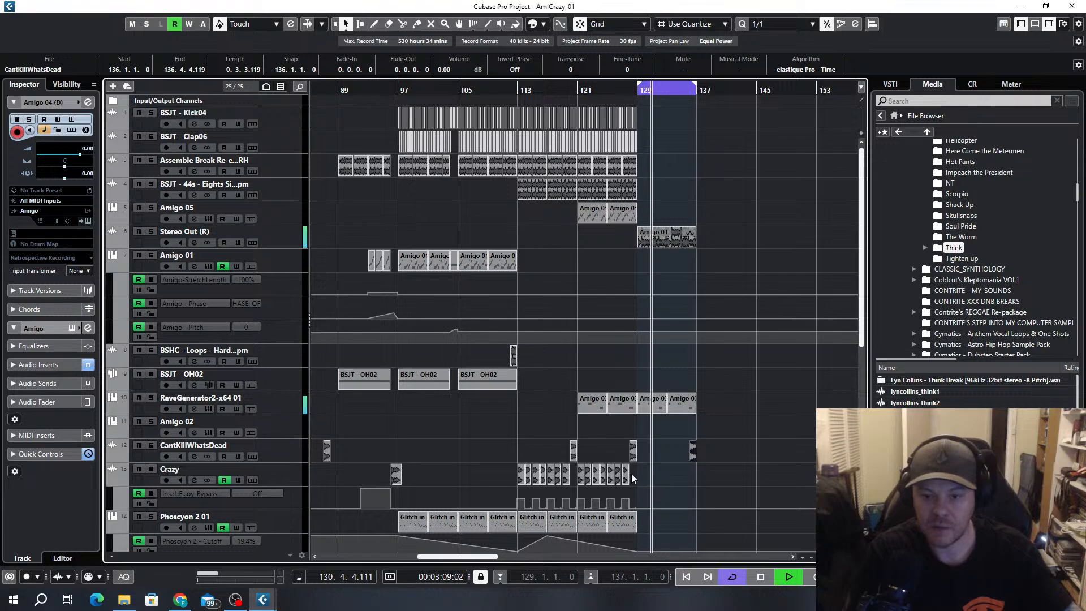
{"action": "left_click_drag", "start_coordinate": [631, 474], "coordinate": [697, 491]}
Shorten the rendered Amigo 01 clip and the last RaveGenerator2 part to end at bar 136, and stop playback
{"action": "scroll", "coordinate": [697, 491], "scroll_direction": "up", "scroll_amount": 4}
{"action": "scroll", "coordinate": [707, 298], "scroll_direction": "down", "scroll_amount": 2}
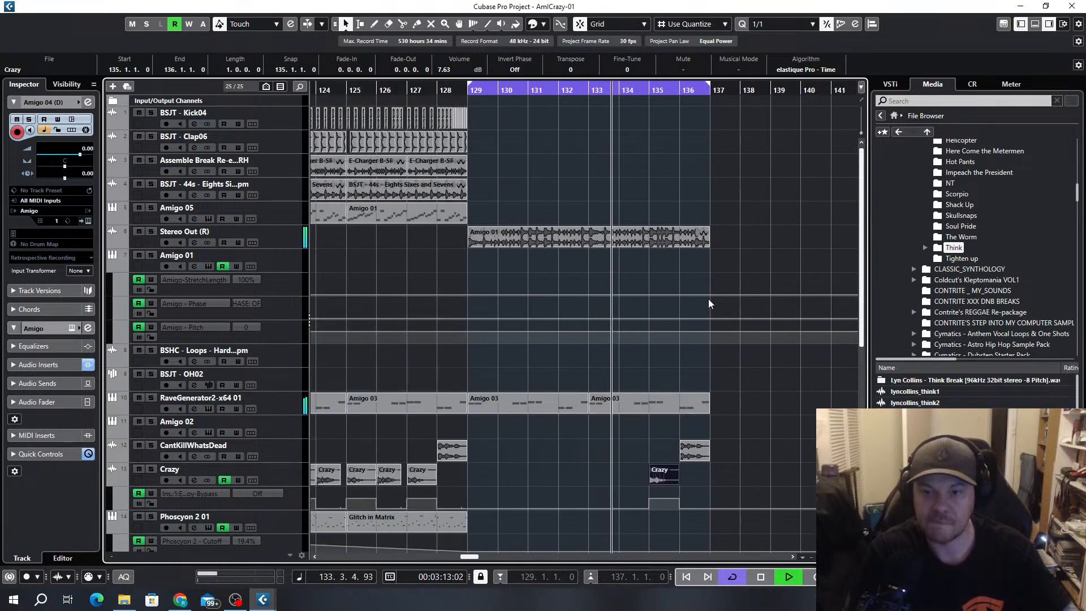
{"action": "left_click_drag", "start_coordinate": [711, 243], "coordinate": [679, 244]}
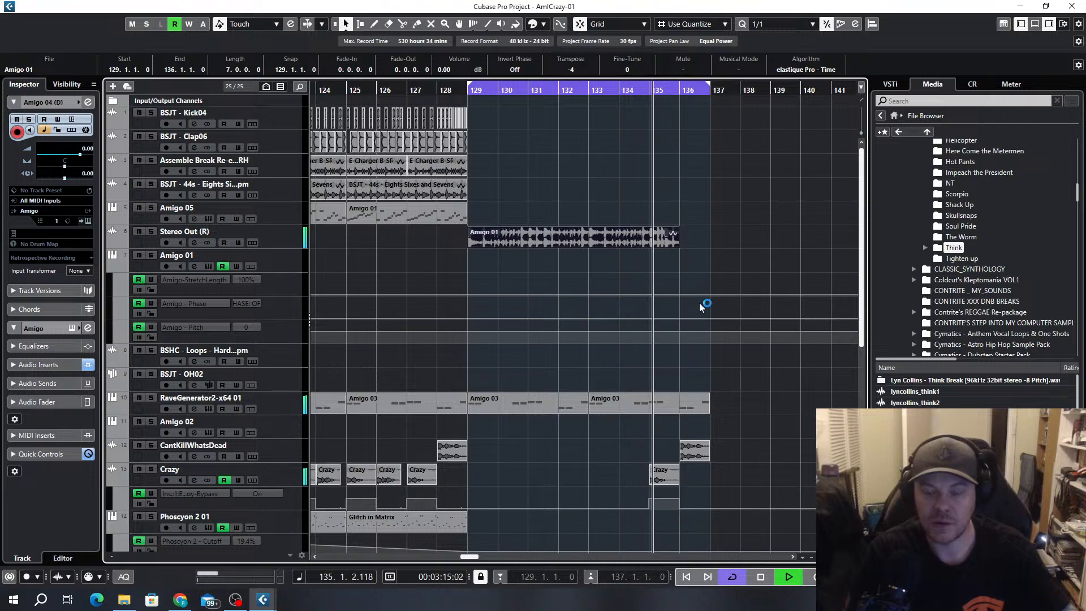
{"action": "left_click_drag", "start_coordinate": [708, 409], "coordinate": [679, 408]}
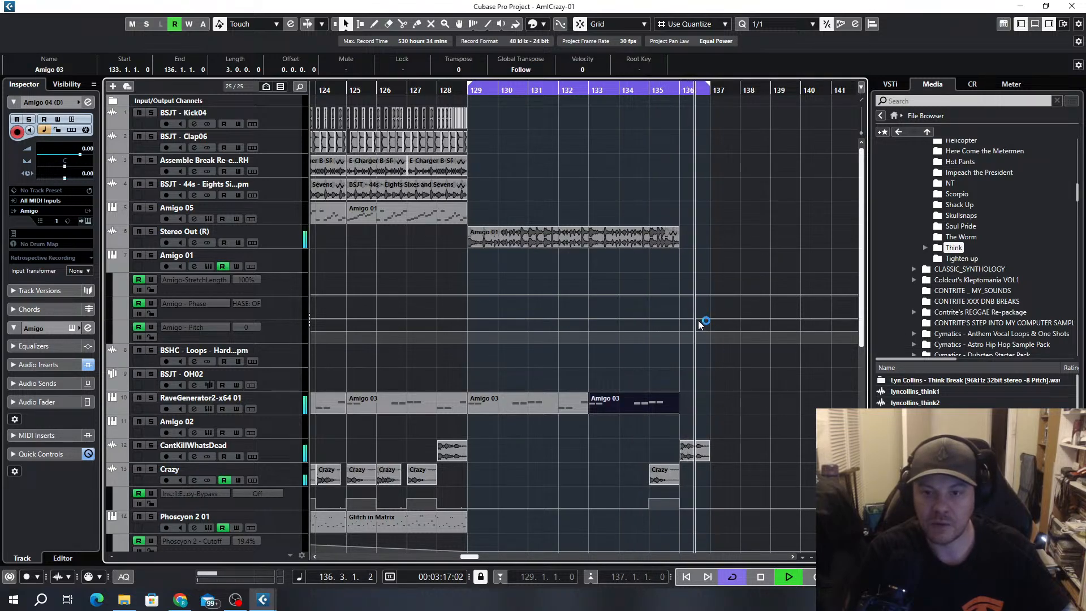
{"action": "key", "text": "space"}
Extend the locator range back to bar 1 so that it spans bars 1 to 137
{"action": "scroll", "coordinate": [702, 323], "scroll_direction": "down", "scroll_amount": 5}
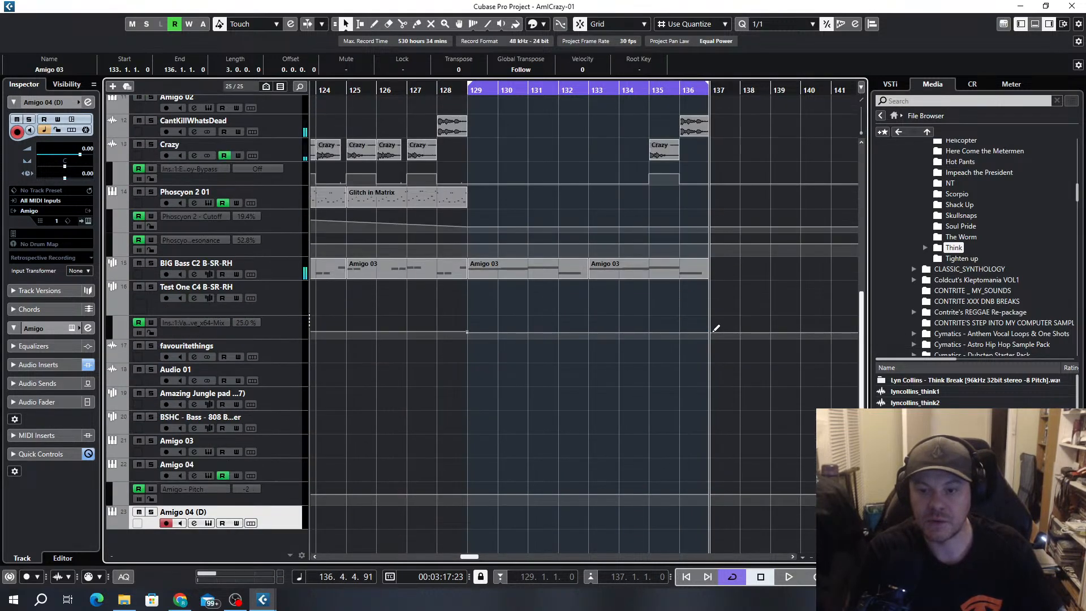
{"action": "scroll", "coordinate": [708, 328], "scroll_direction": "up", "scroll_amount": 5}
{"action": "scroll", "coordinate": [704, 320], "scroll_direction": "down", "scroll_amount": 4}
{"action": "scroll", "coordinate": [704, 320], "scroll_direction": "down", "scroll_amount": 2}
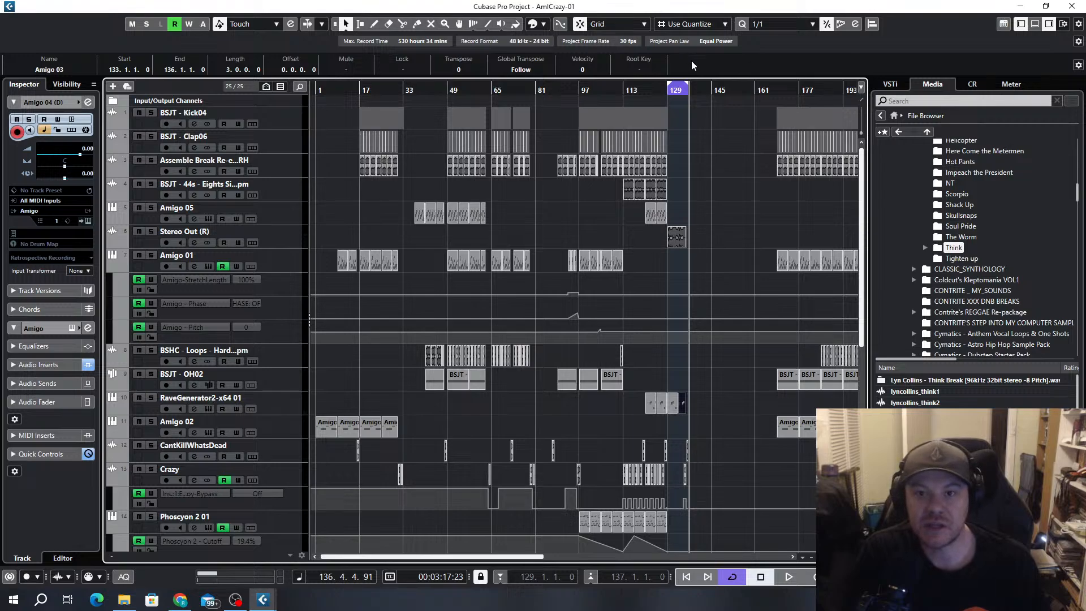
{"action": "left_click_drag", "start_coordinate": [669, 85], "coordinate": [175, 102]}
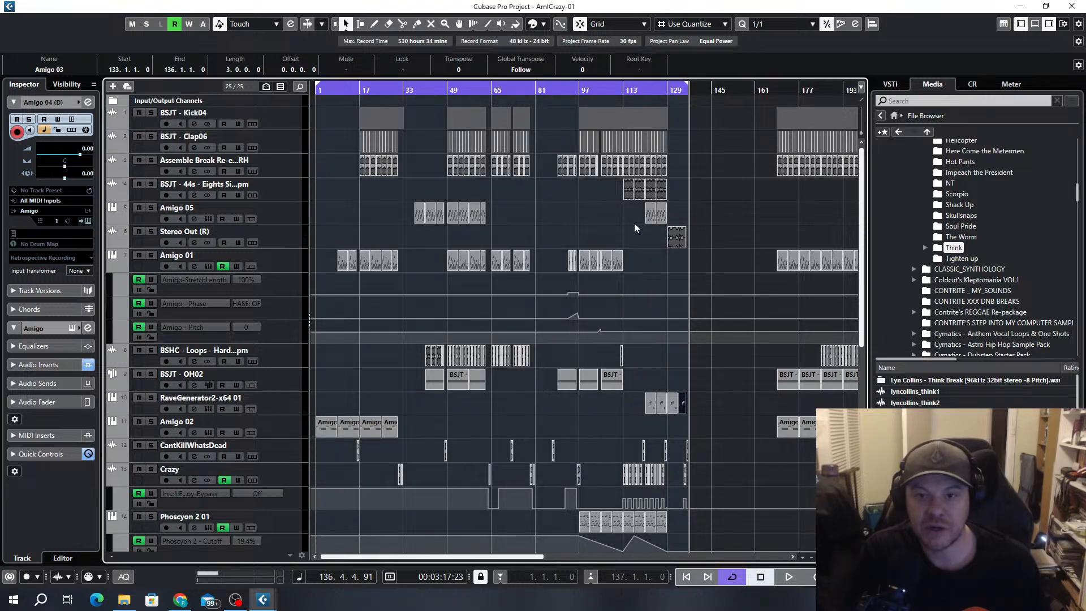
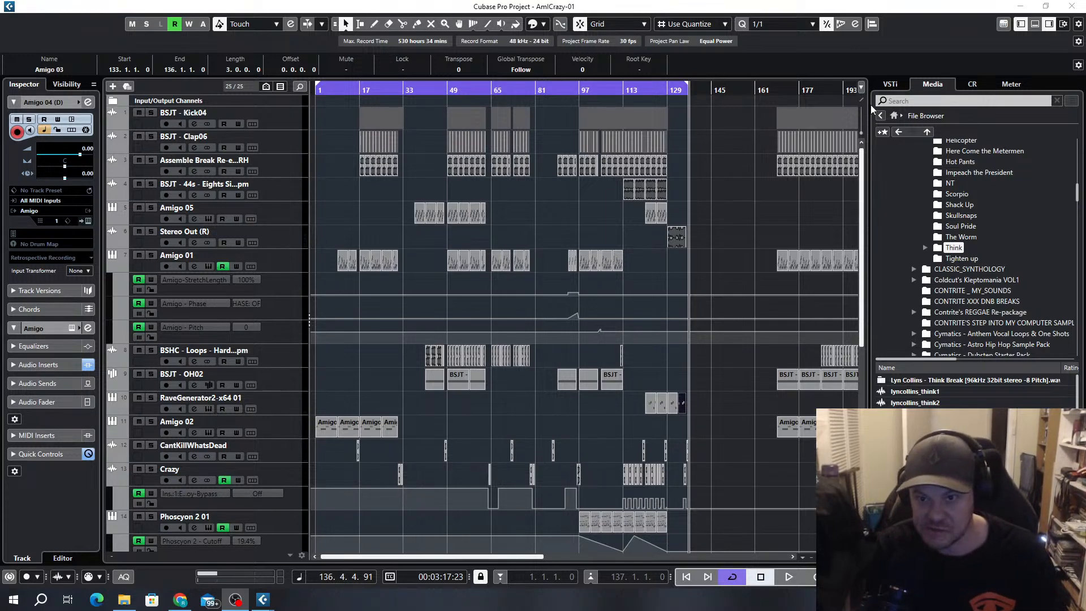
Clear the selection, play the arrangement from bar 1, and look over the tracks during playback
{"action": "left_click", "coordinate": [756, 183]}
{"action": "key", "text": "Home"}
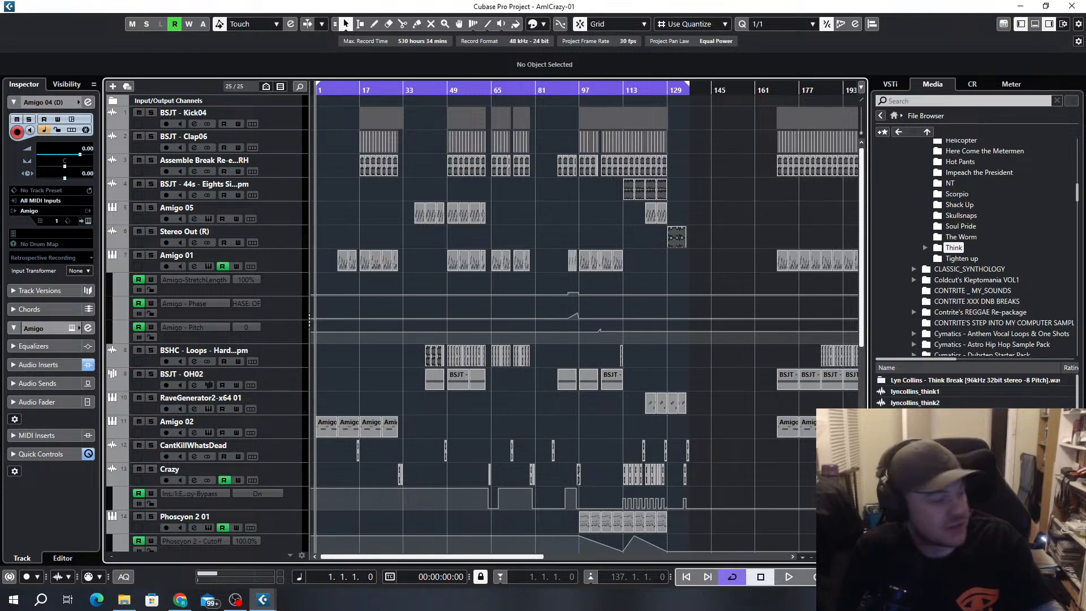
{"action": "key", "text": "alt+Tab"}
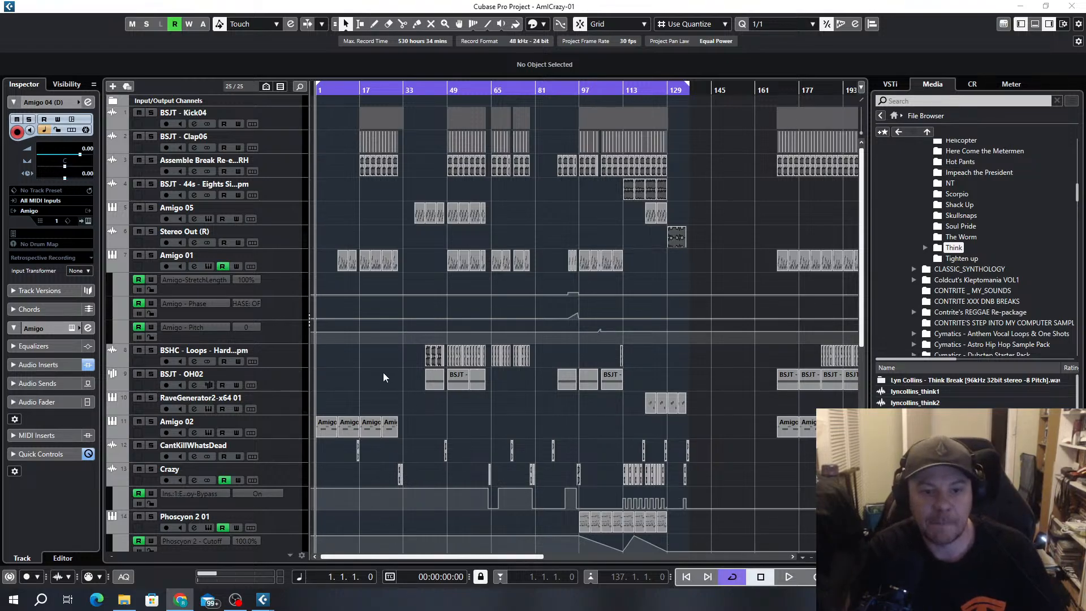
{"action": "key", "text": "space"}
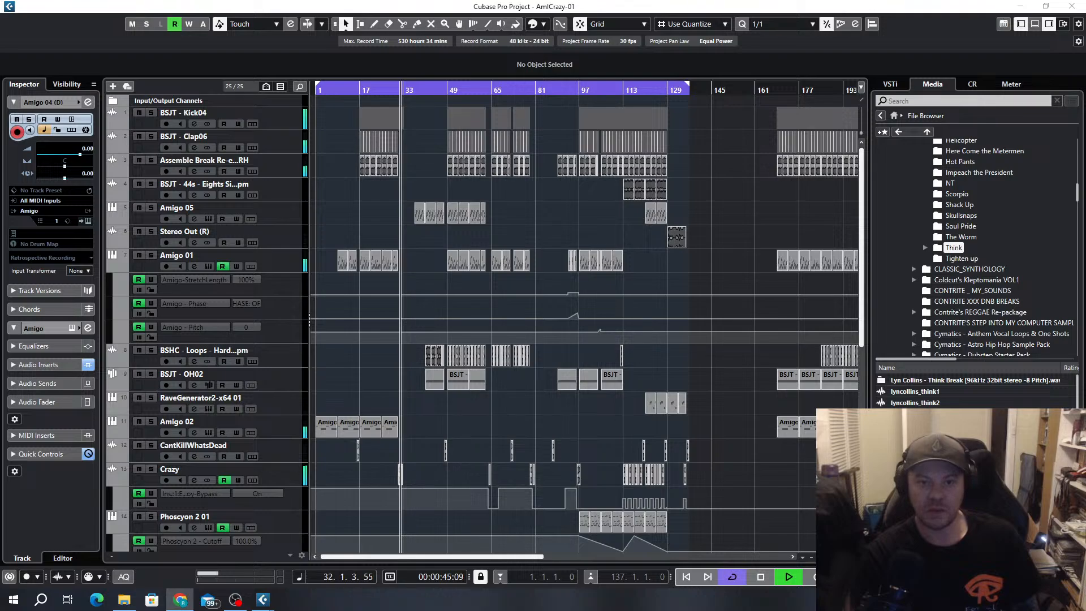
{"action": "scroll", "coordinate": [397, 349], "scroll_direction": "down", "scroll_amount": 3}
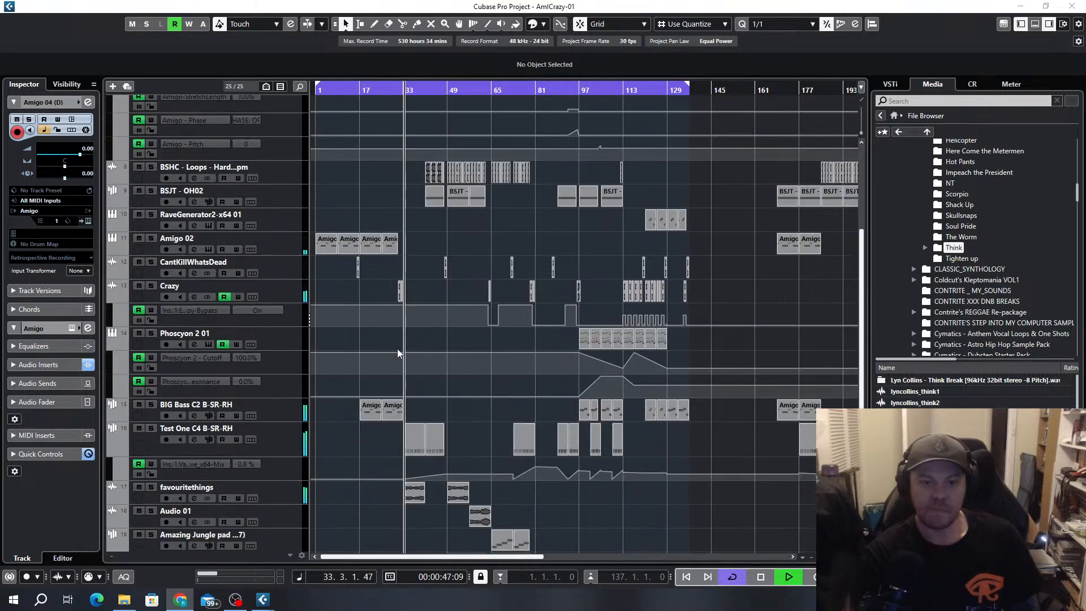
{"action": "scroll", "coordinate": [429, 291], "scroll_direction": "down", "scroll_amount": 2}
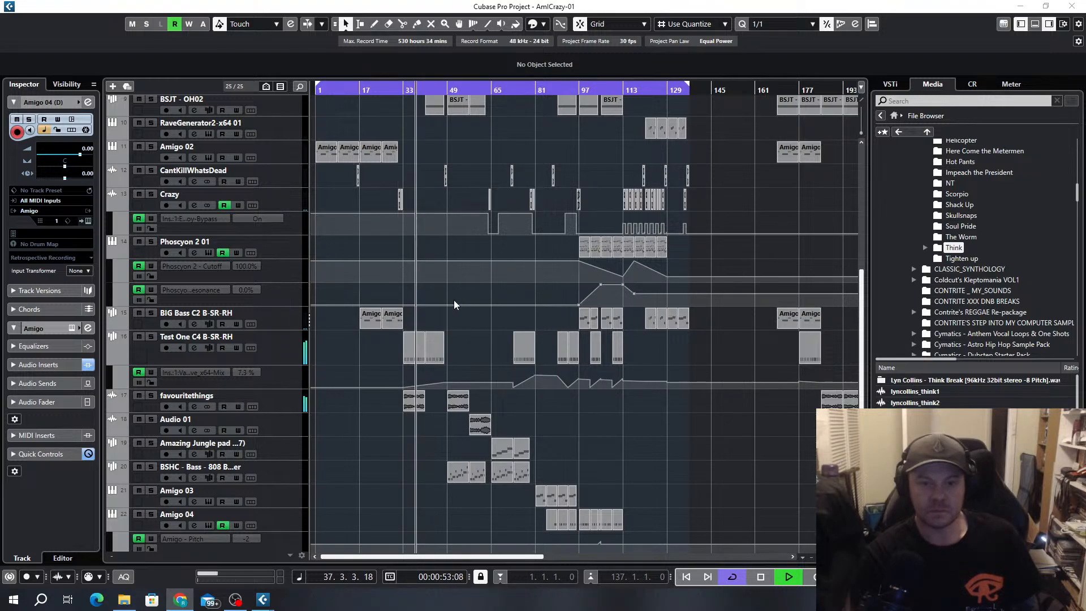
{"action": "scroll", "coordinate": [454, 300], "scroll_direction": "up", "scroll_amount": 5}
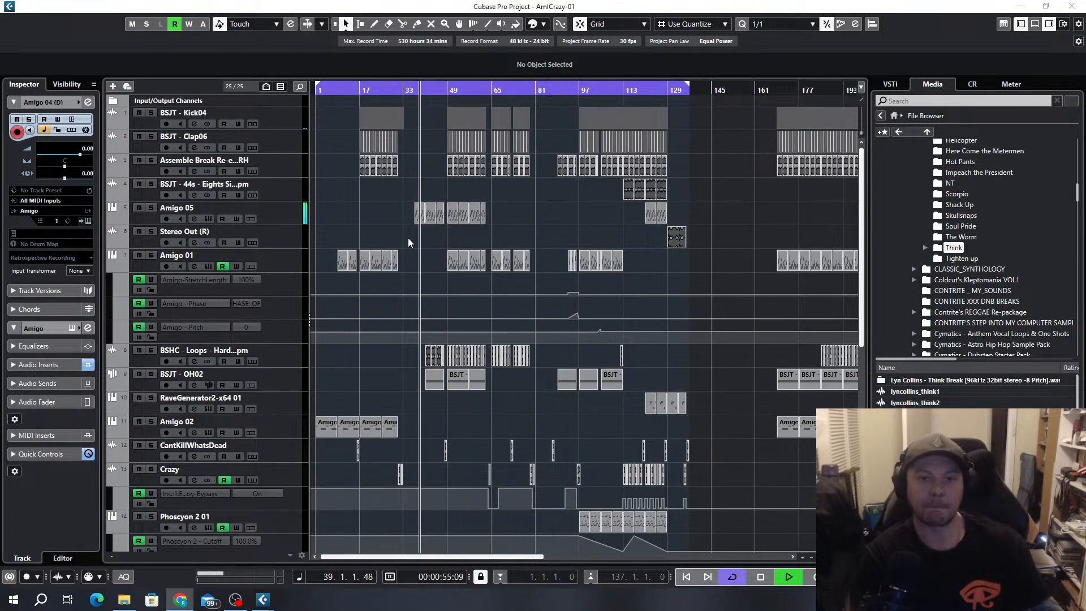
Select the Amigo 05 track, inspect its channel level in the MixConsole during playback, and minimize the mixer
{"action": "left_click", "coordinate": [285, 210]}
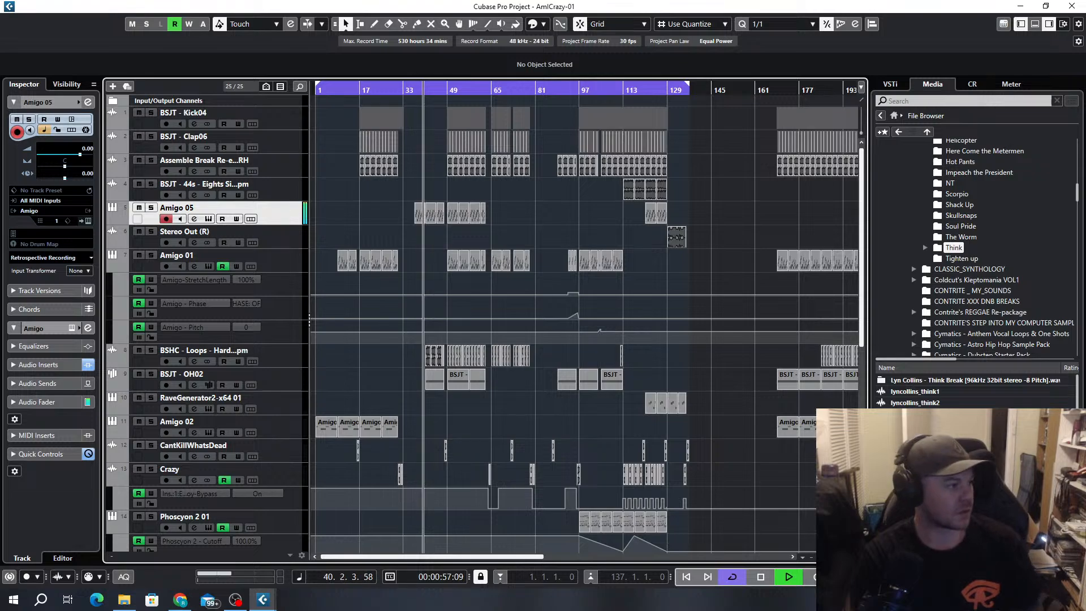
{"action": "key", "text": "F3"}
{"action": "left_click_drag", "start_coordinate": [477, 121], "coordinate": [592, 71]}
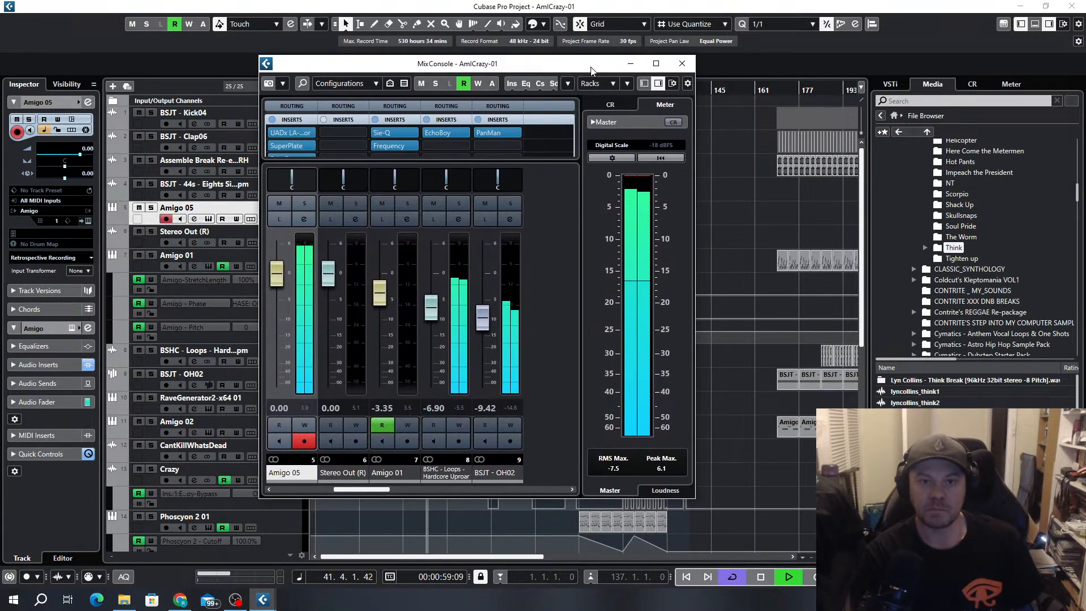
{"action": "left_click", "coordinate": [631, 63]}
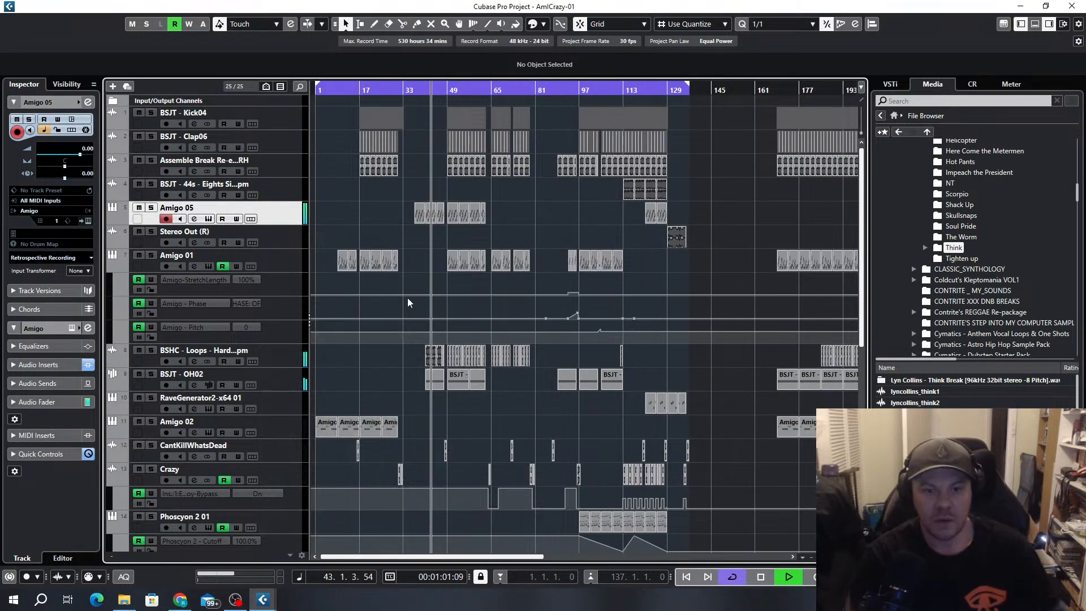
Copy the favouritethings event on the Audio 01 track from bar 57 to bar 41
{"action": "scroll", "coordinate": [407, 298], "scroll_direction": "down", "scroll_amount": 6}
{"action": "key", "text": "h"}
{"action": "key", "text": "h"}
{"action": "left_click", "coordinate": [584, 381]}
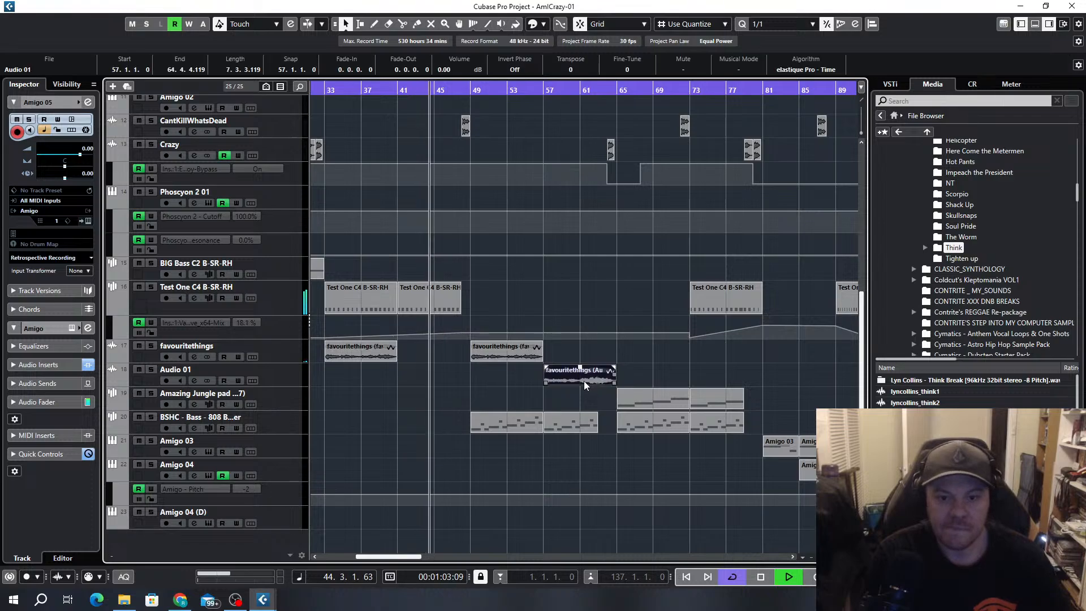
{"action": "left_click_drag", "start_coordinate": [584, 381], "coordinate": [437, 378]}
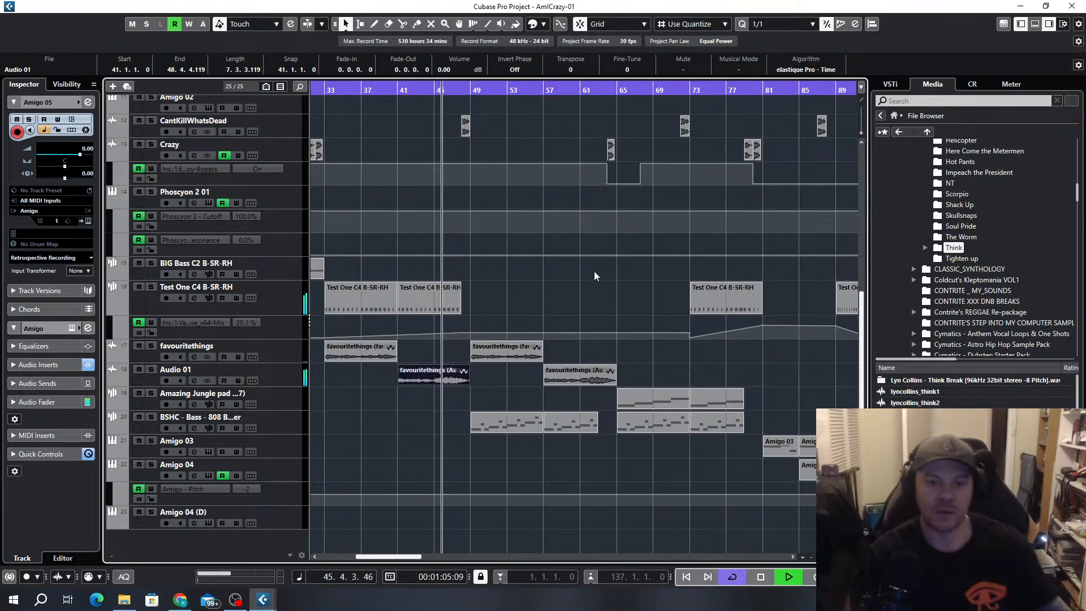
{"action": "key", "text": "g"}
{"action": "key", "text": "g"}
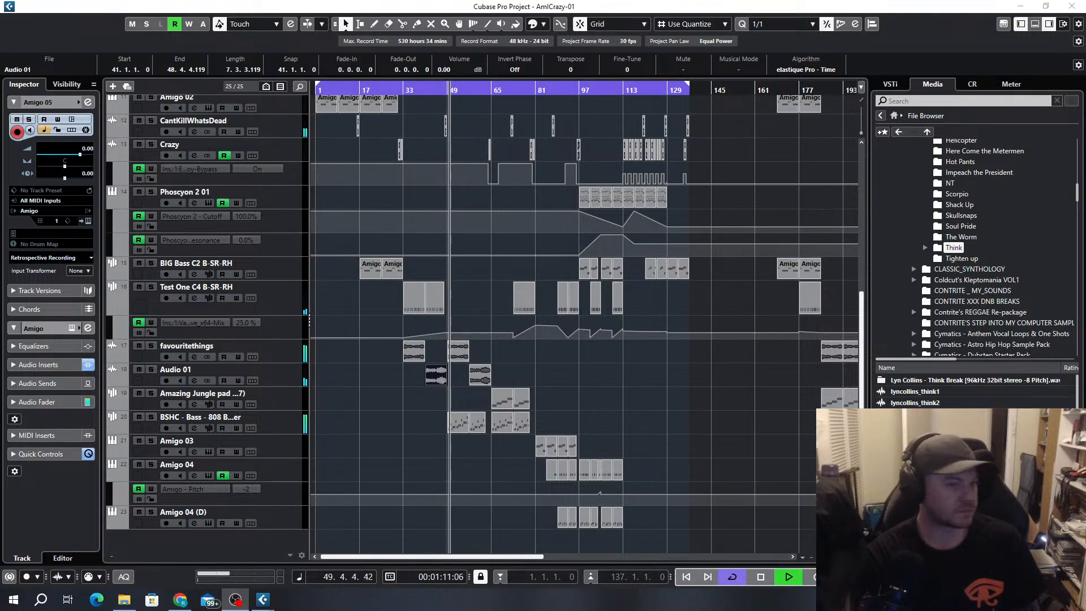
Open the MixConsole during playback
{"action": "key", "text": "F3"}
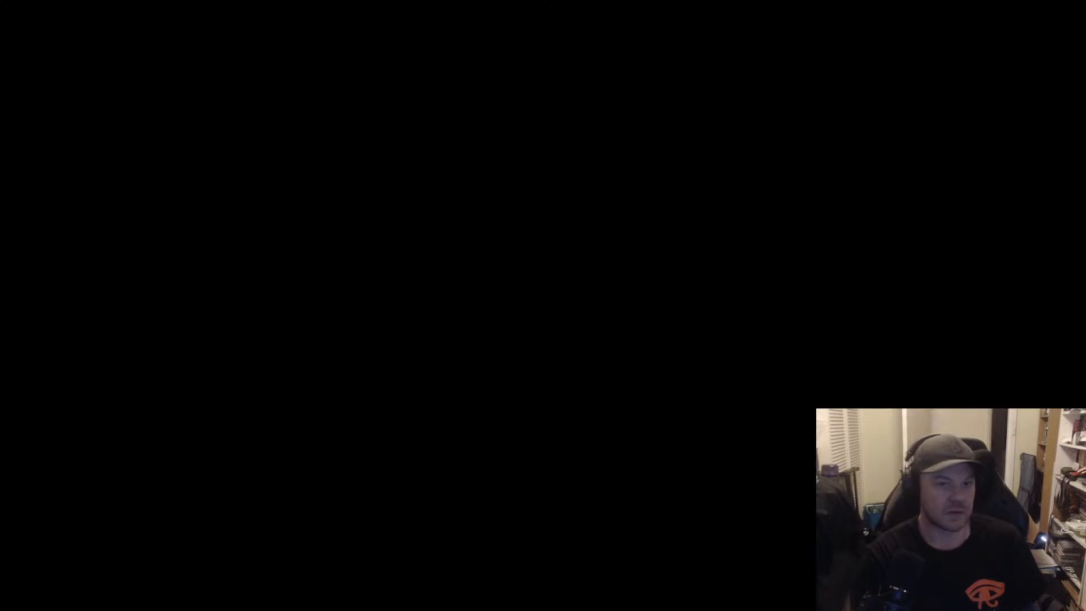
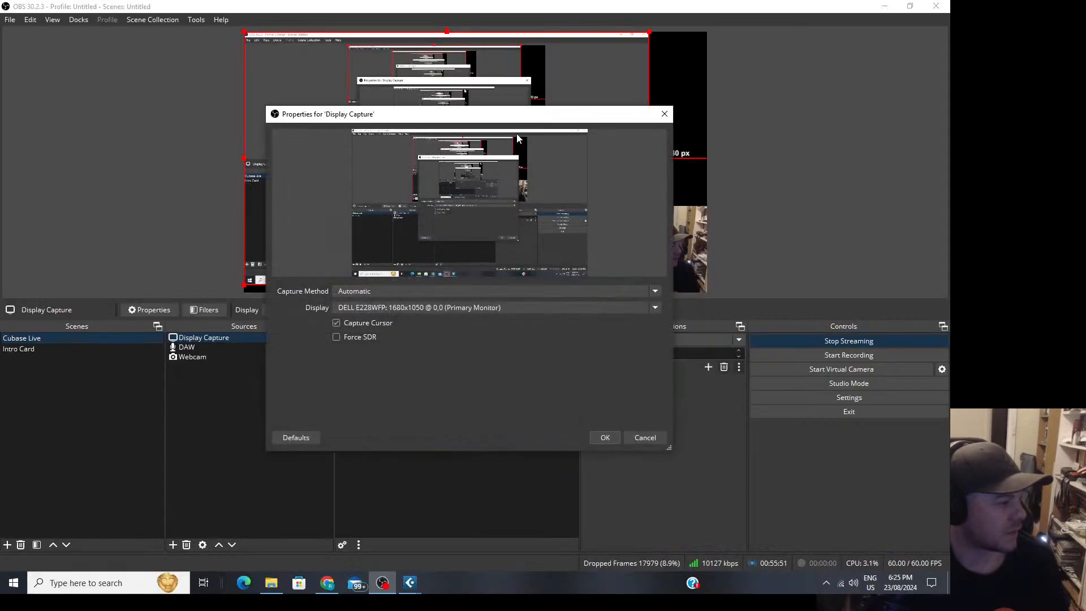
Set the OBS Display Capture source to the S27F350: 1920x1080 monitor and return to the Cubase project
{"action": "left_click", "coordinate": [407, 306]}
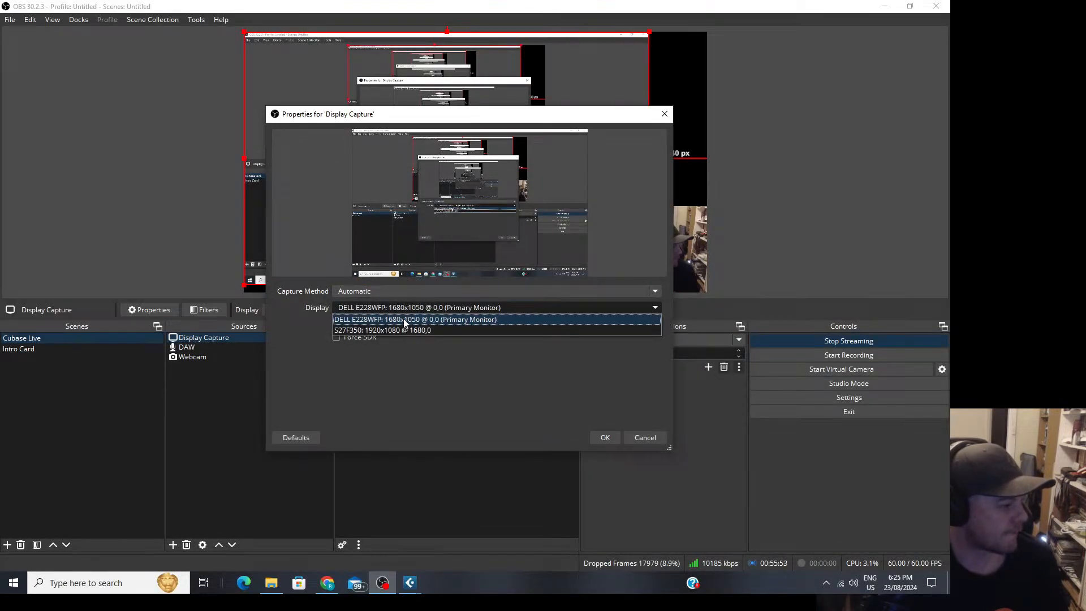
{"action": "left_click", "coordinate": [378, 332]}
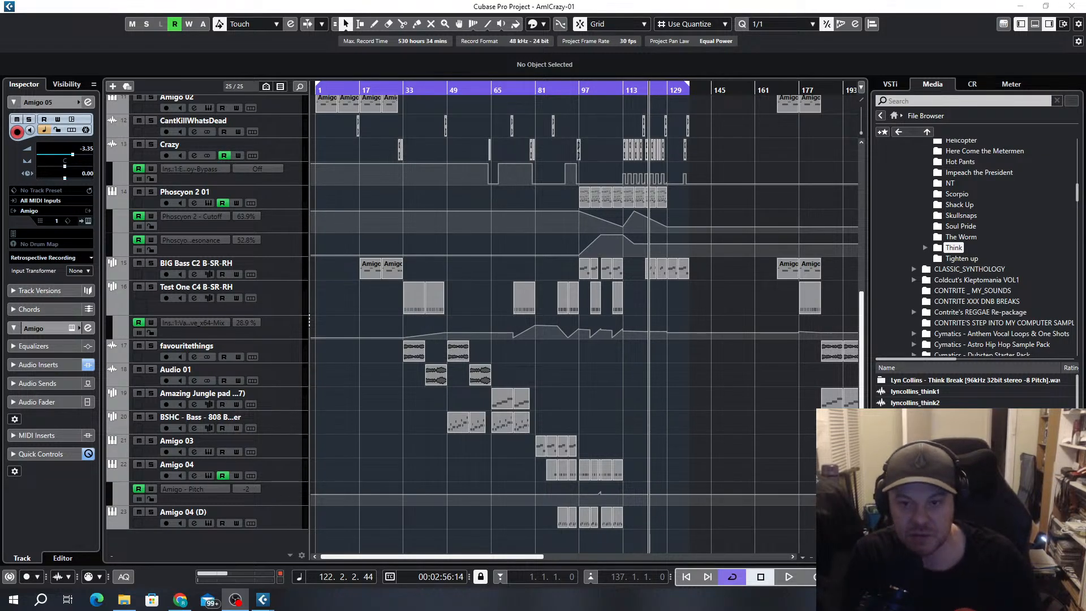
{"action": "left_click", "coordinate": [646, 369]}
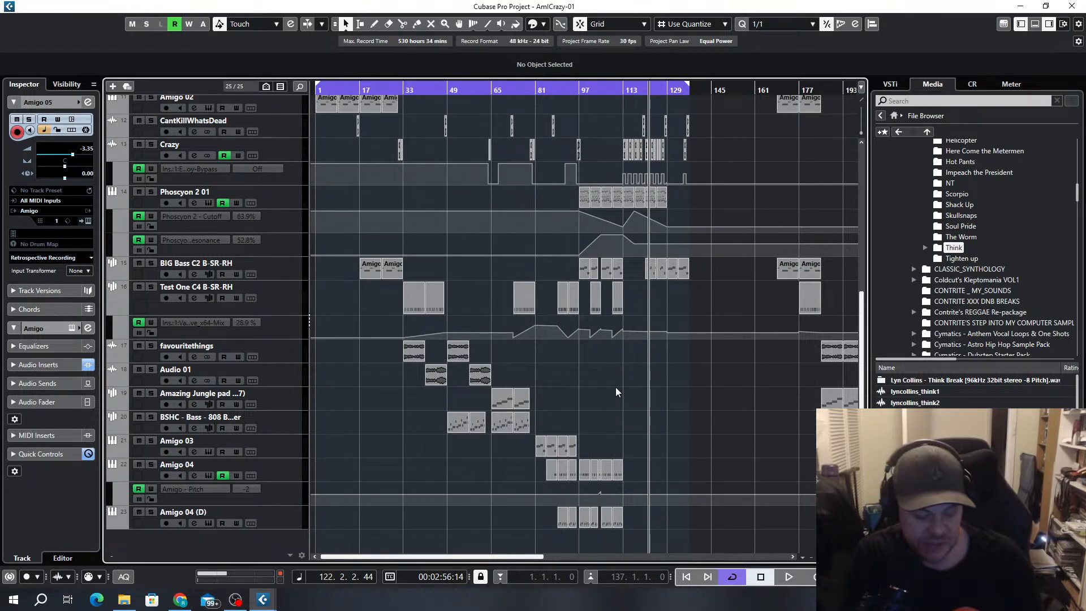
Play the arrangement from bar 113, look over the tracks, and select the RaveGenerator2-x64 01 track
{"action": "left_click", "coordinate": [624, 90]}
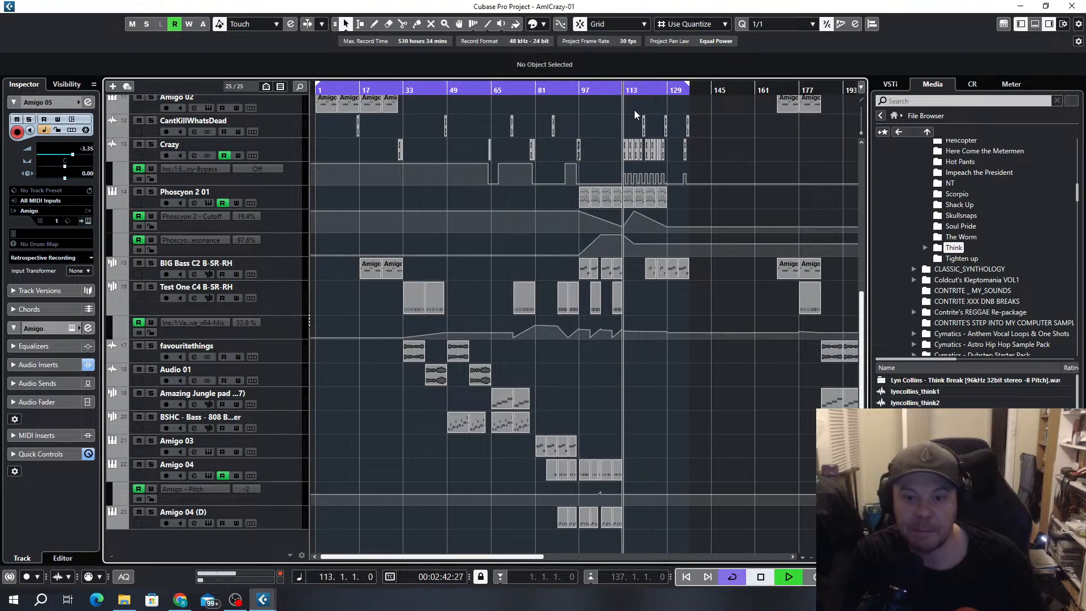
{"action": "key", "text": "space"}
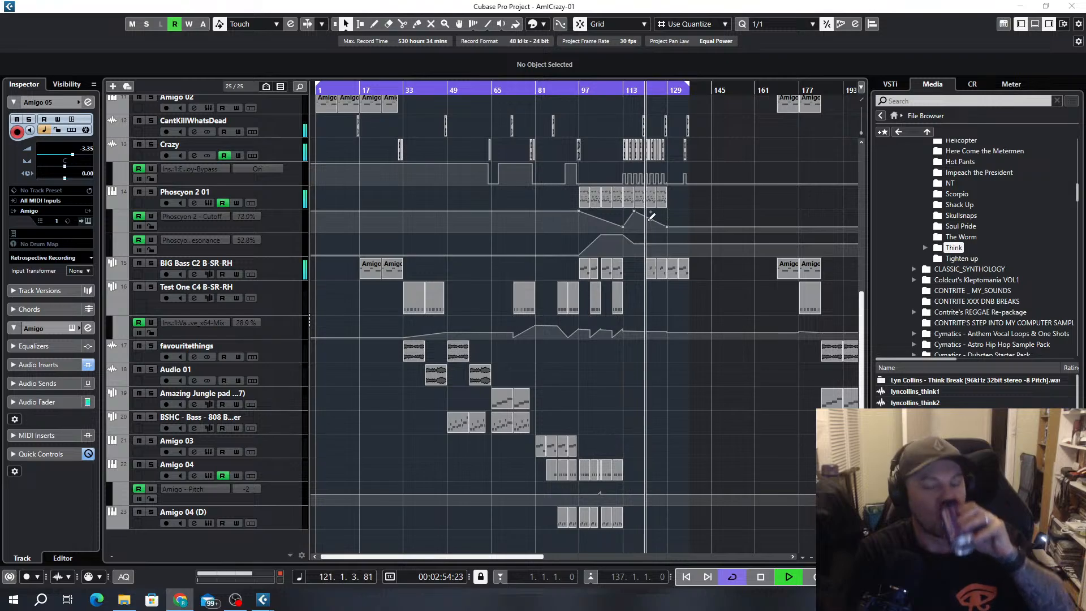
{"action": "scroll", "coordinate": [725, 216], "scroll_direction": "up", "scroll_amount": 5}
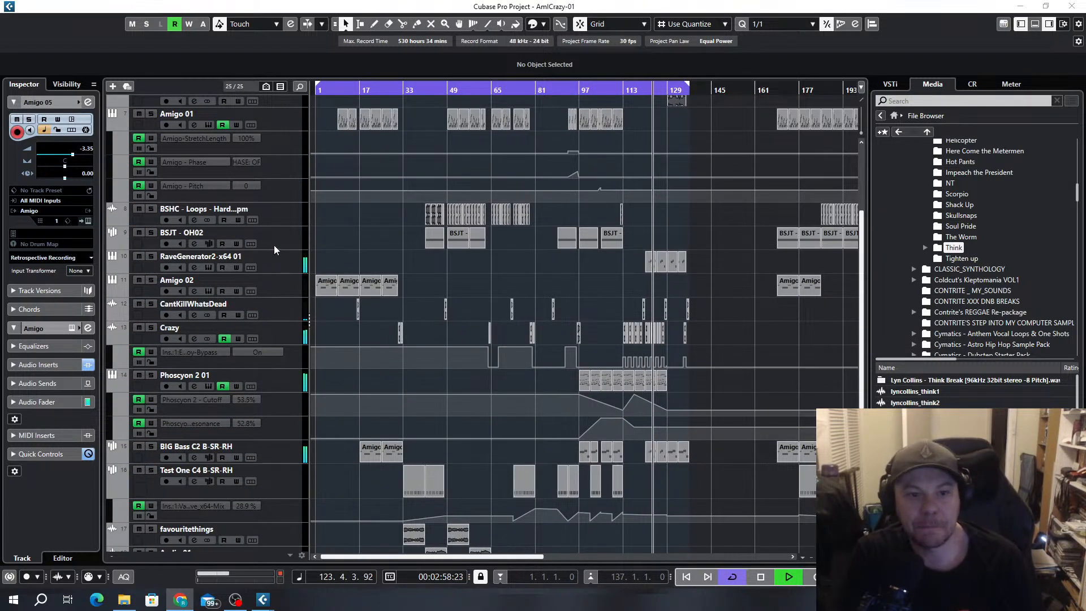
{"action": "left_click", "coordinate": [285, 262]}
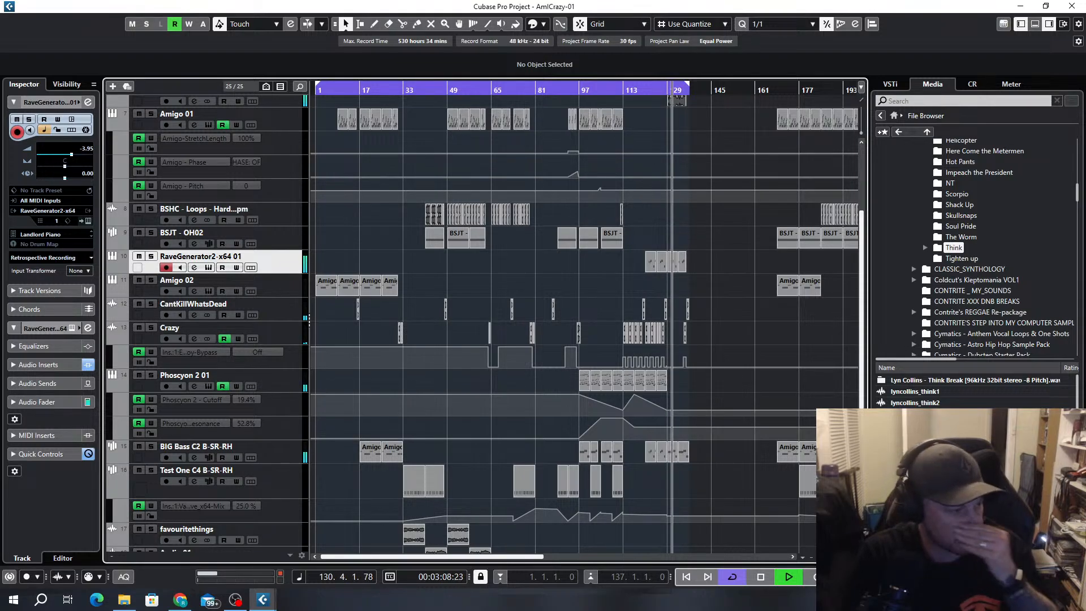
Copy the first event on the Amigo 02 track to bar 137 and extend the cycle end to bar 145
{"action": "left_click_drag", "start_coordinate": [331, 294], "coordinate": [674, 285]}
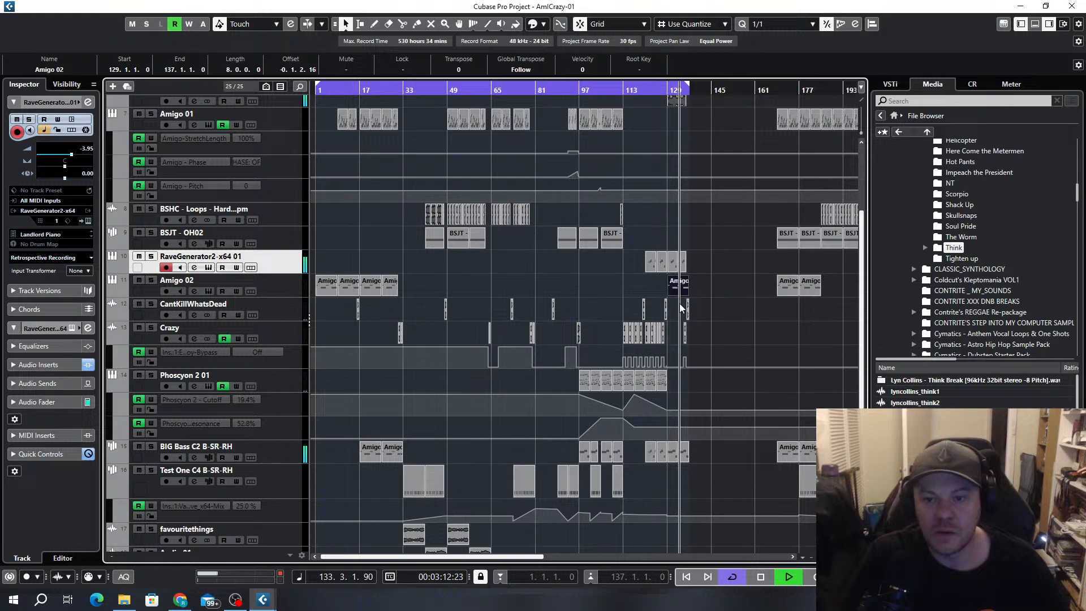
{"action": "scroll", "coordinate": [680, 303], "scroll_direction": "up", "scroll_amount": 5}
{"action": "scroll", "coordinate": [684, 311], "scroll_direction": "right", "scroll_amount": 3}
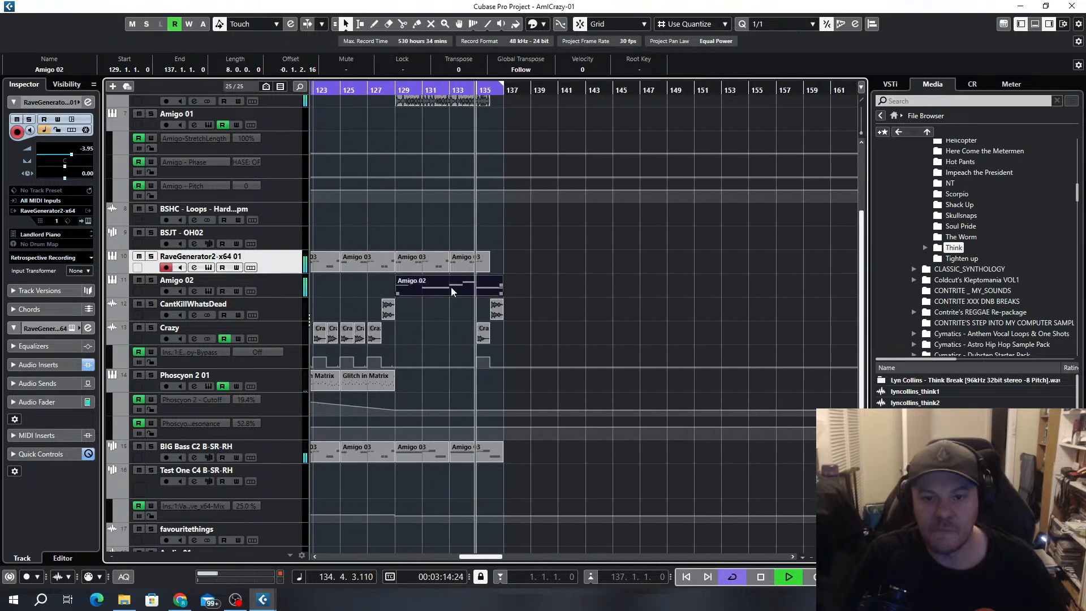
{"action": "left_click_drag", "start_coordinate": [465, 290], "coordinate": [568, 277]}
{"action": "left_click_drag", "start_coordinate": [502, 90], "coordinate": [611, 140]}
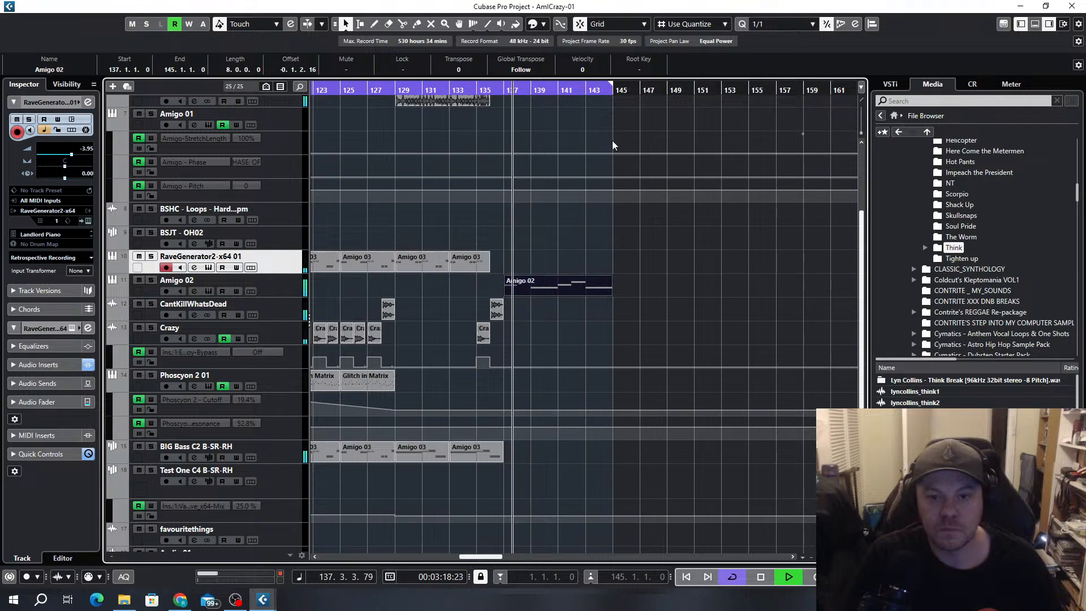
Copy an Amigo 01 event on the Amigo 05 track to bar 137 and duplicate it at bar 141
{"action": "scroll", "coordinate": [469, 238], "scroll_direction": "down", "scroll_amount": 5}
{"action": "scroll", "coordinate": [510, 225], "scroll_direction": "up", "scroll_amount": 5}
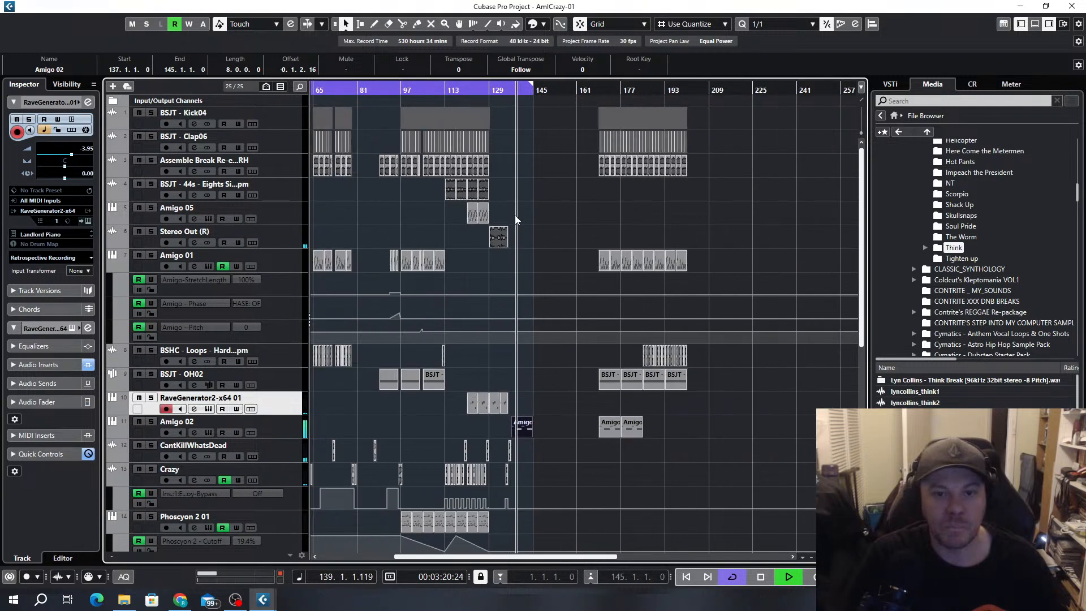
{"action": "scroll", "coordinate": [516, 216], "scroll_direction": "up", "scroll_amount": 3}
{"action": "left_click_drag", "start_coordinate": [579, 221], "coordinate": [685, 219]}
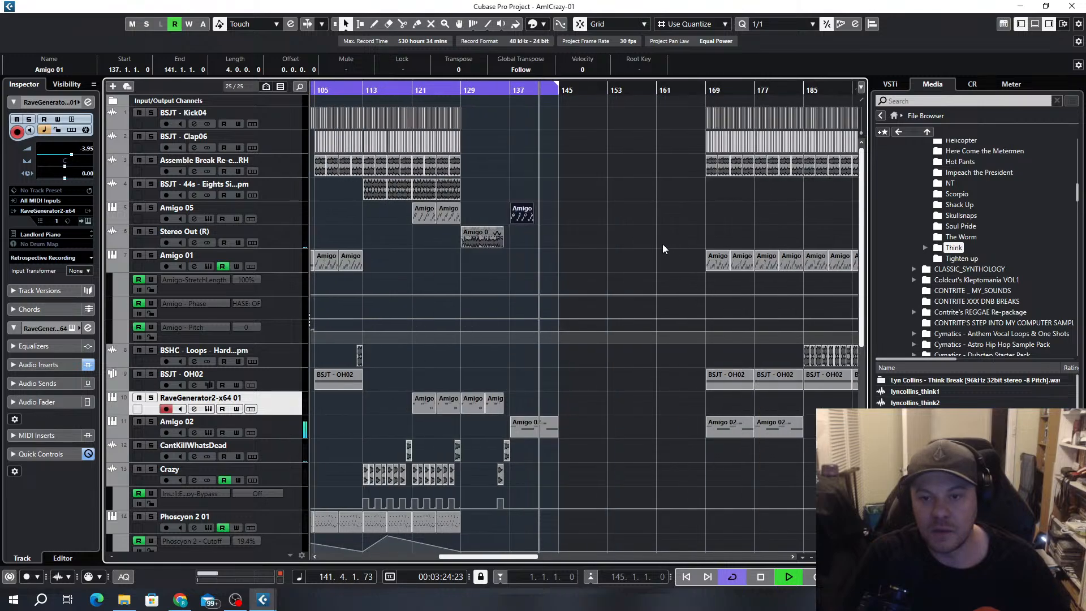
{"action": "scroll", "coordinate": [507, 220], "scroll_direction": "up", "scroll_amount": 4}
{"action": "key", "text": "ctrl+d"}
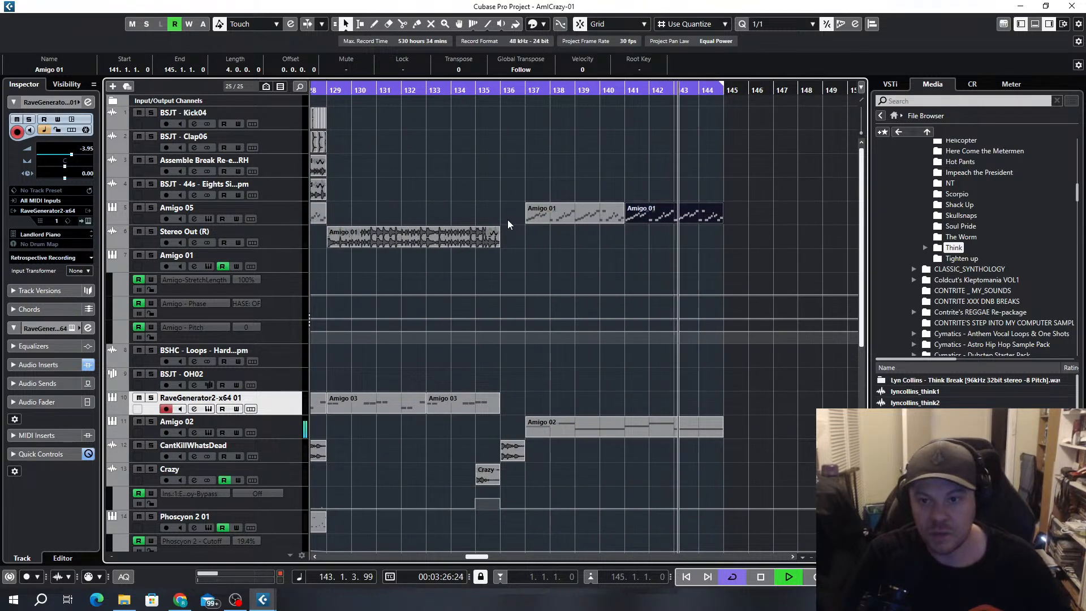
Play the new section from bar 137 with the cycle turned off, and stop playback
{"action": "left_click", "coordinate": [525, 87]}
{"action": "left_click", "coordinate": [525, 91]}
{"action": "scroll", "coordinate": [545, 213], "scroll_direction": "down", "scroll_amount": 2}
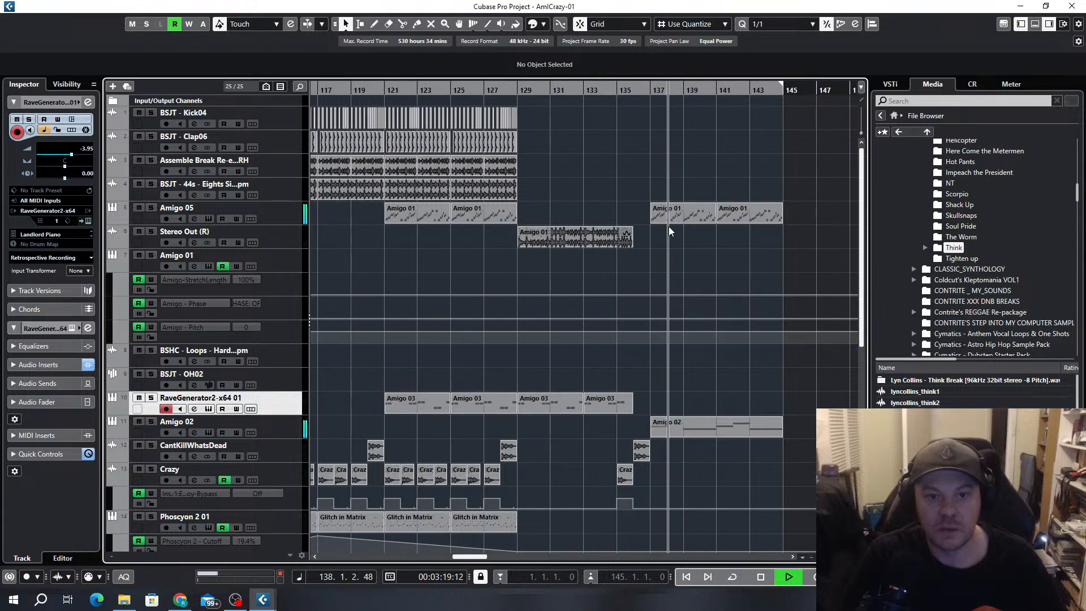
{"action": "scroll", "coordinate": [670, 228], "scroll_direction": "up", "scroll_amount": 3}
{"action": "key", "text": "space"}
{"action": "scroll", "coordinate": [422, 255], "scroll_direction": "right", "scroll_amount": 3}
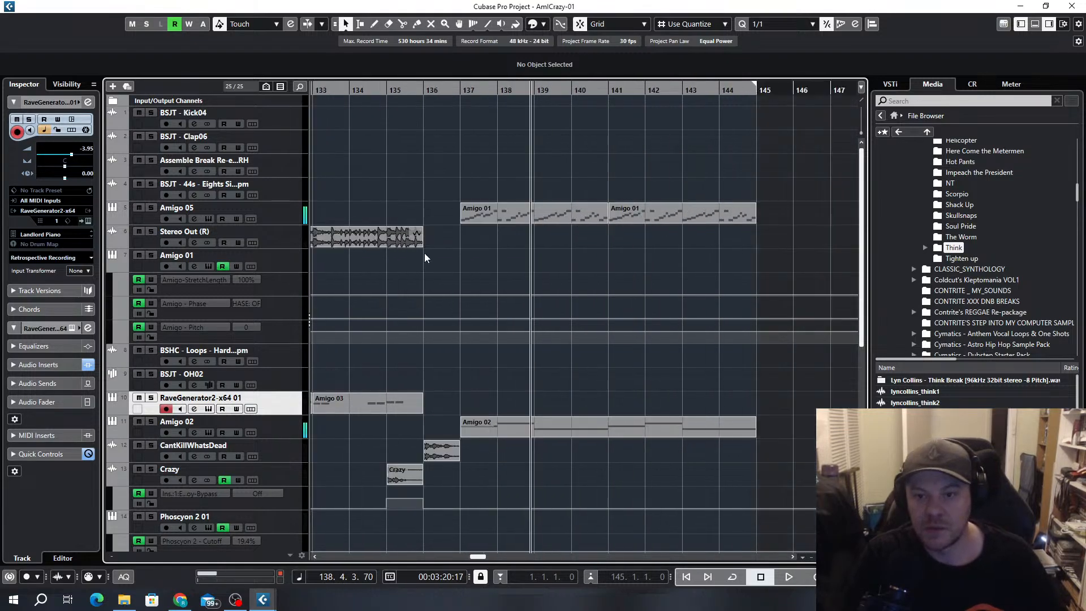
Look over all tracks of the arrangement, from the new section at bar 137 back to the intro
{"action": "scroll", "coordinate": [529, 264], "scroll_direction": "down", "scroll_amount": 4}
{"action": "scroll", "coordinate": [546, 255], "scroll_direction": "down", "scroll_amount": 2}
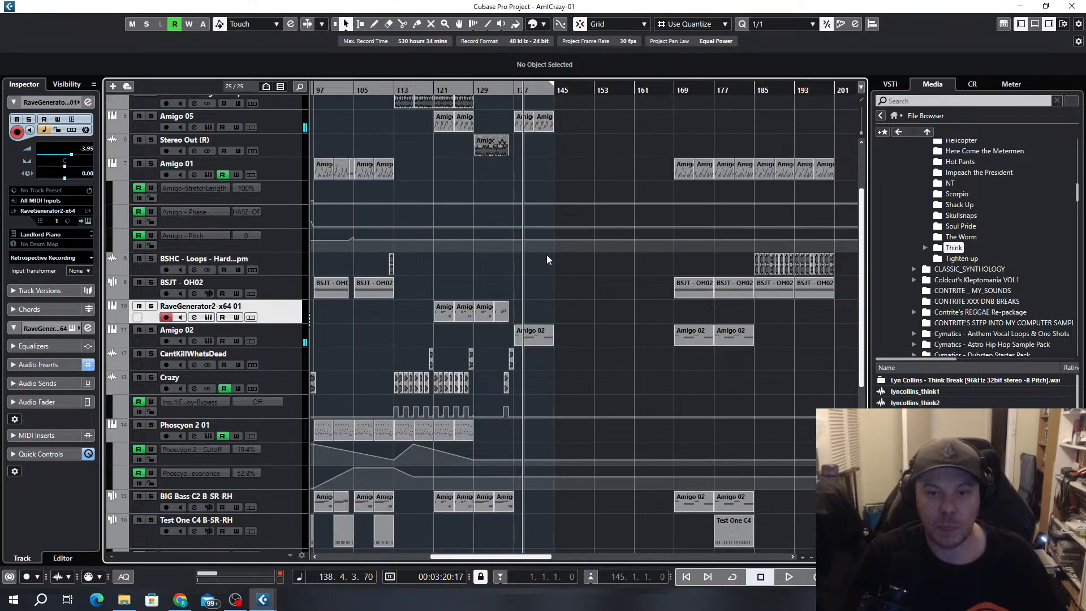
{"action": "scroll", "coordinate": [546, 255], "scroll_direction": "down", "scroll_amount": 2}
{"action": "scroll", "coordinate": [476, 300], "scroll_direction": "down", "scroll_amount": 1}
{"action": "scroll", "coordinate": [351, 350], "scroll_direction": "down", "scroll_amount": 4}
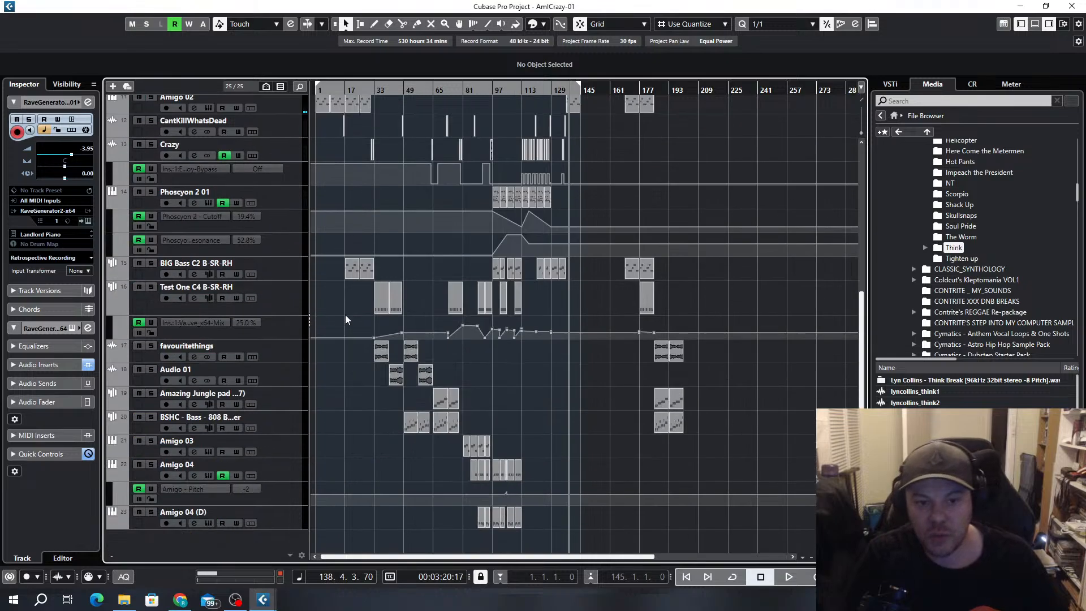
{"action": "scroll", "coordinate": [362, 300], "scroll_direction": "up", "scroll_amount": 1}
{"action": "scroll", "coordinate": [390, 291], "scroll_direction": "up", "scroll_amount": 1}
{"action": "scroll", "coordinate": [400, 294], "scroll_direction": "up", "scroll_amount": 5}
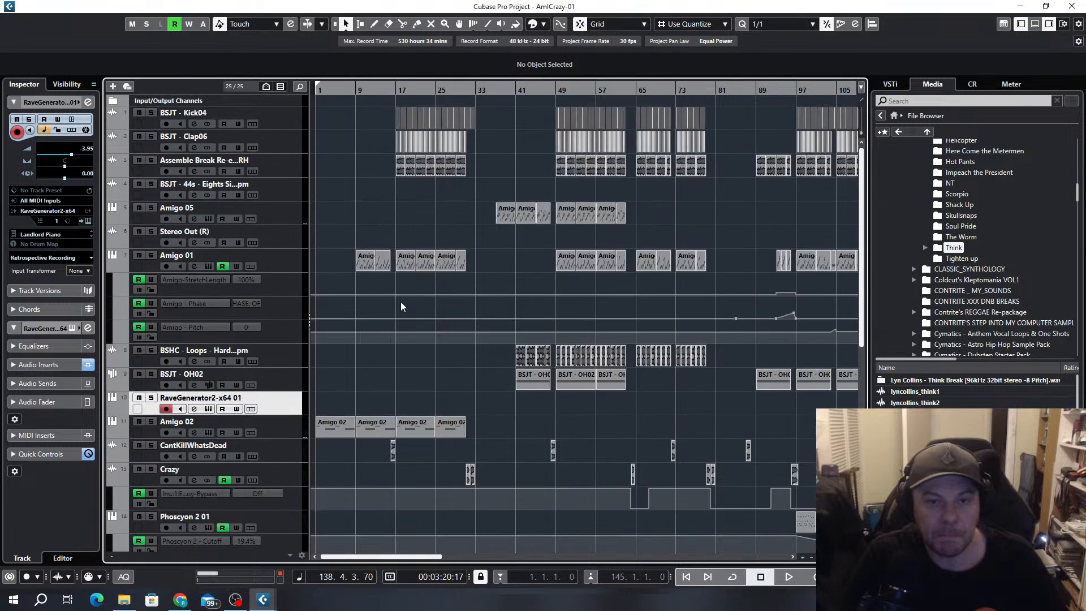
Return to bar 1, turn the cycle on, and start playback
{"action": "key", "text": "Home"}
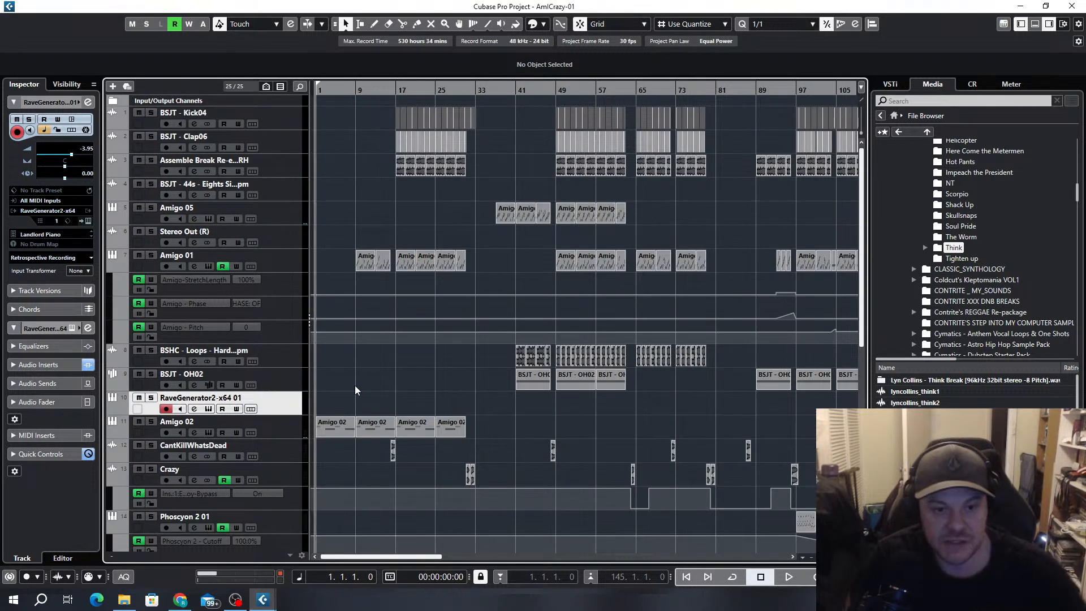
{"action": "key", "text": "KP_Divide"}
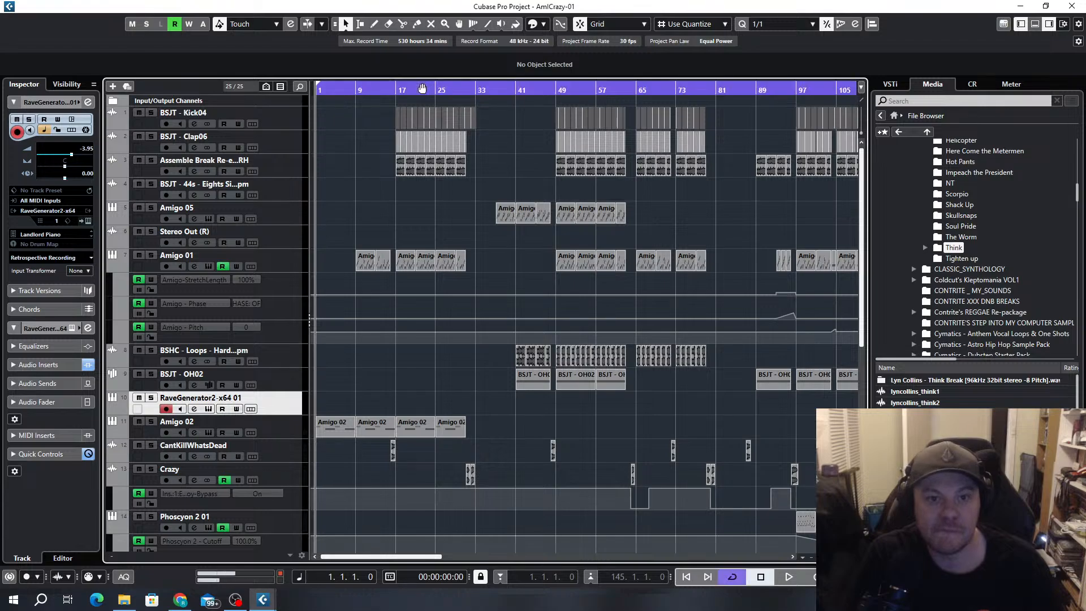
{"action": "key", "text": "space"}
Inspect the Amigo sampler instrument of the Amigo 02 track during playback, then stop playback and close the instrument
{"action": "left_click", "coordinate": [209, 432]}
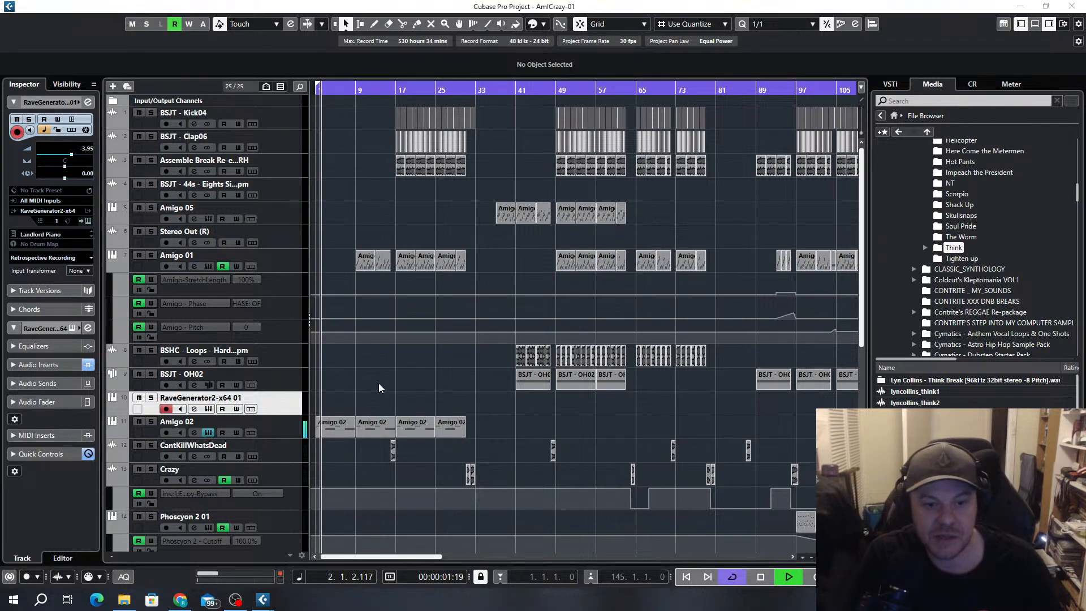
{"action": "left_click_drag", "start_coordinate": [343, 92], "coordinate": [502, 158]}
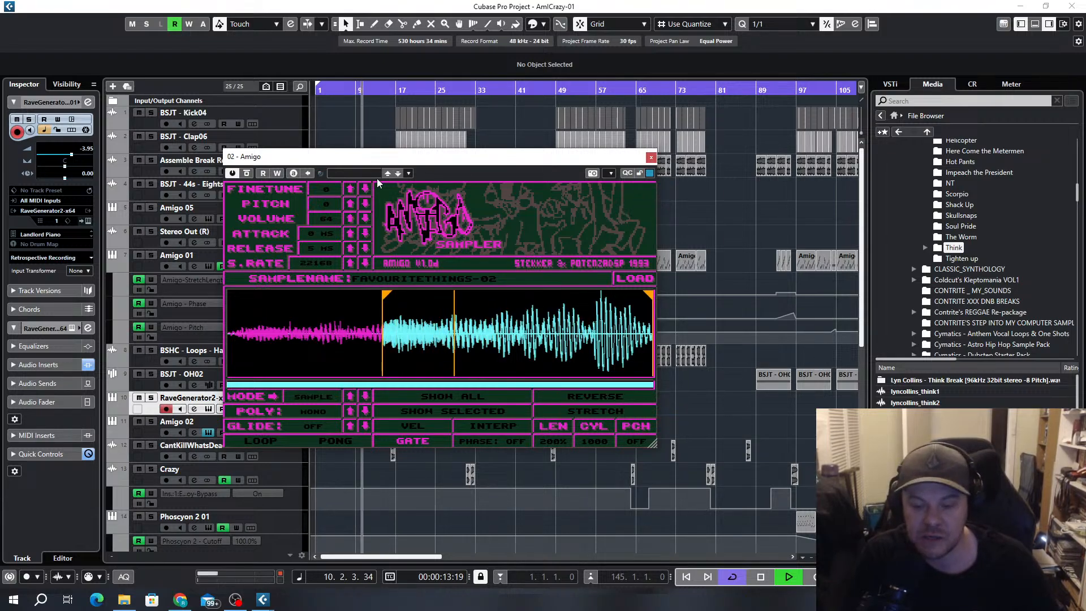
{"action": "key", "text": "space"}
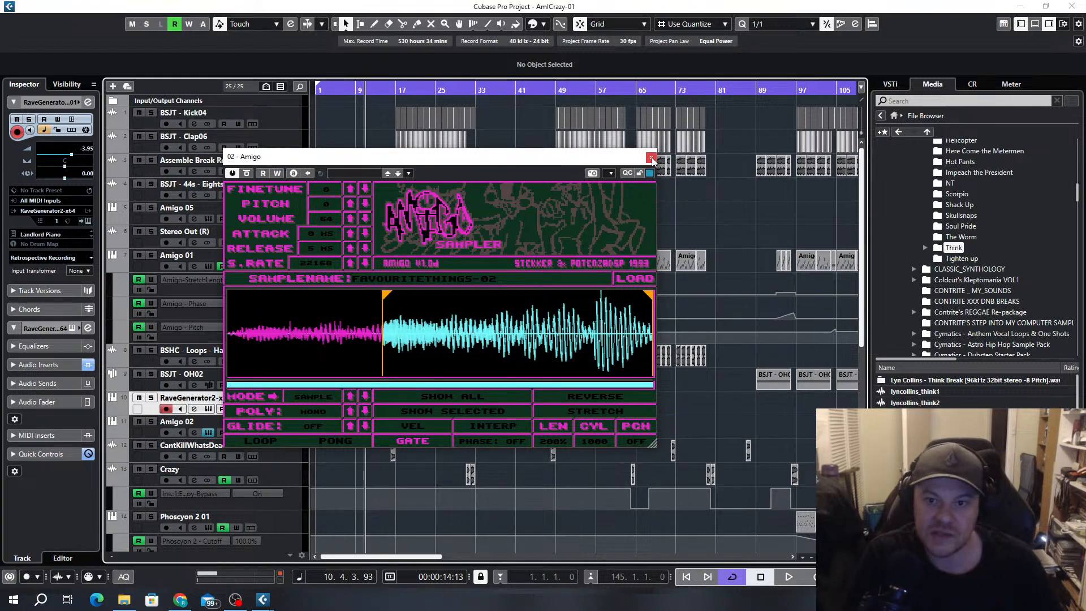
{"action": "left_click", "coordinate": [651, 158]}
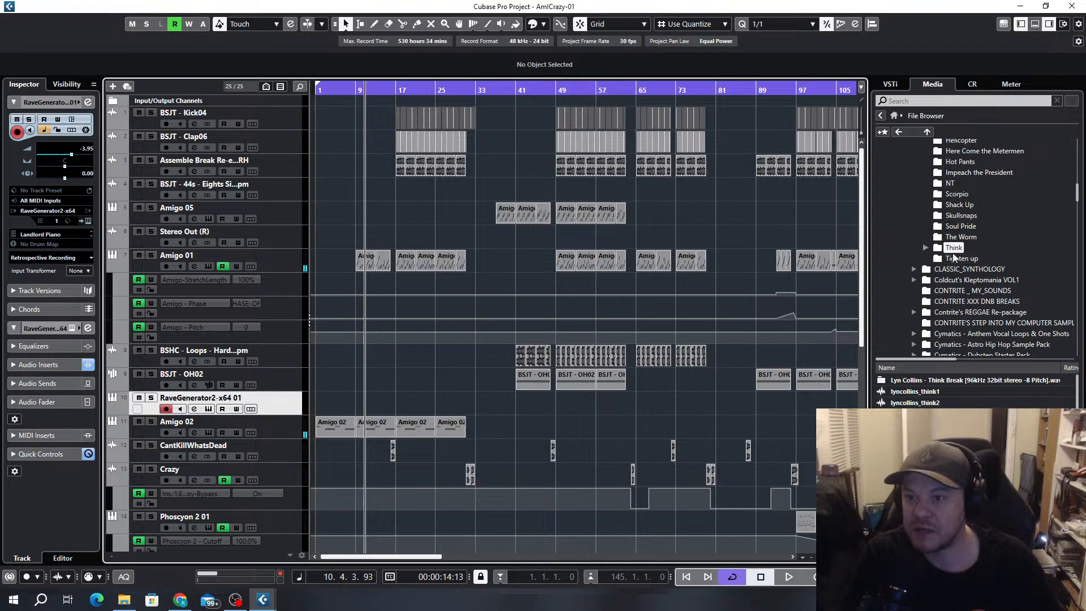
Collapse the expanded Classic Break Pack folder and browse the sample packs down to Jungle Jungle - 1989 to 1999 Samplepack
{"action": "scroll", "coordinate": [950, 257], "scroll_direction": "up", "scroll_amount": 3}
{"action": "left_click", "coordinate": [914, 227]}
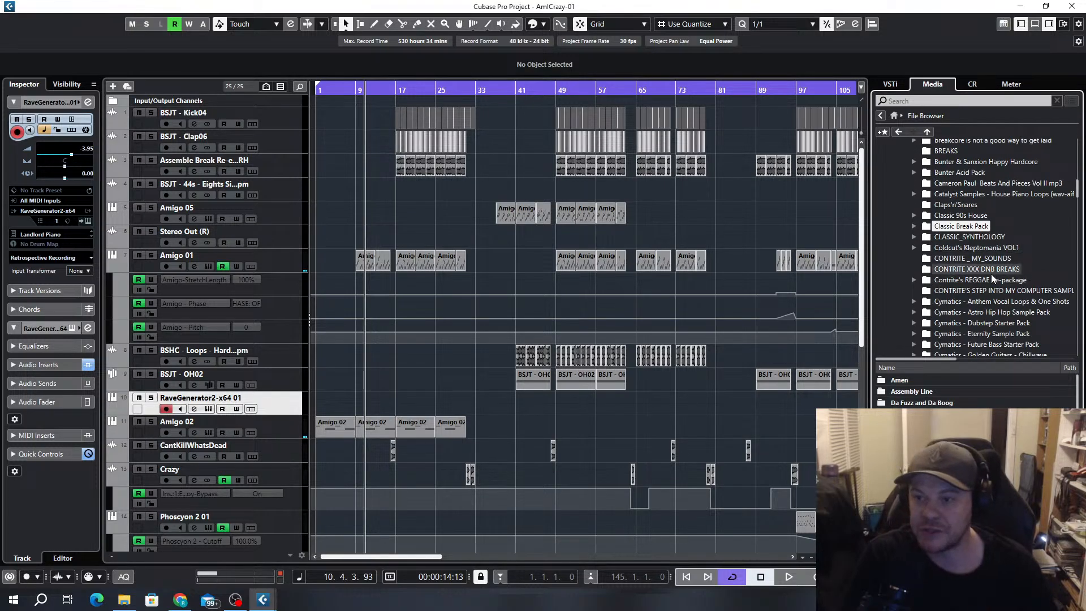
{"action": "scroll", "coordinate": [992, 273], "scroll_direction": "down", "scroll_amount": 2}
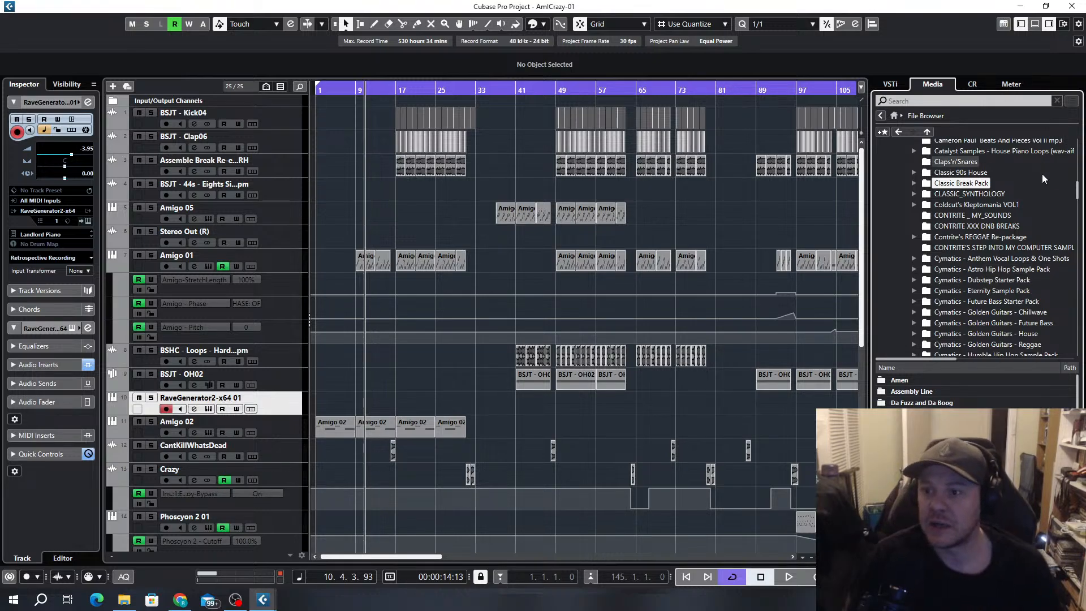
{"action": "scroll", "coordinate": [1078, 194], "scroll_direction": "down", "scroll_amount": 2}
{"action": "left_click_drag", "start_coordinate": [1078, 194], "coordinate": [1083, 234]}
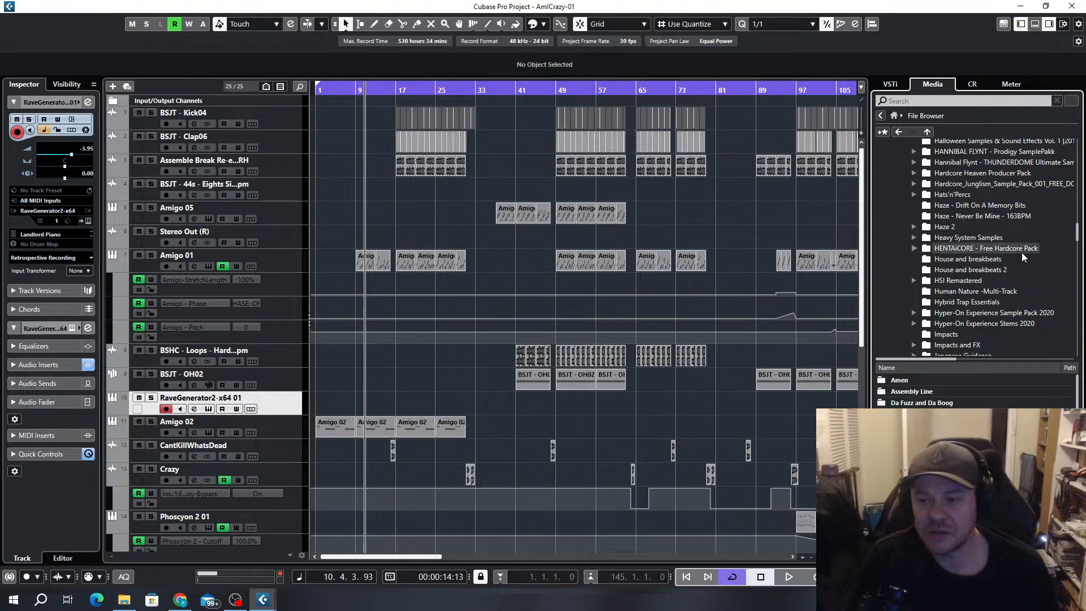
{"action": "scroll", "coordinate": [1024, 257], "scroll_direction": "down", "scroll_amount": 3}
{"action": "scroll", "coordinate": [1025, 256], "scroll_direction": "down", "scroll_amount": 3}
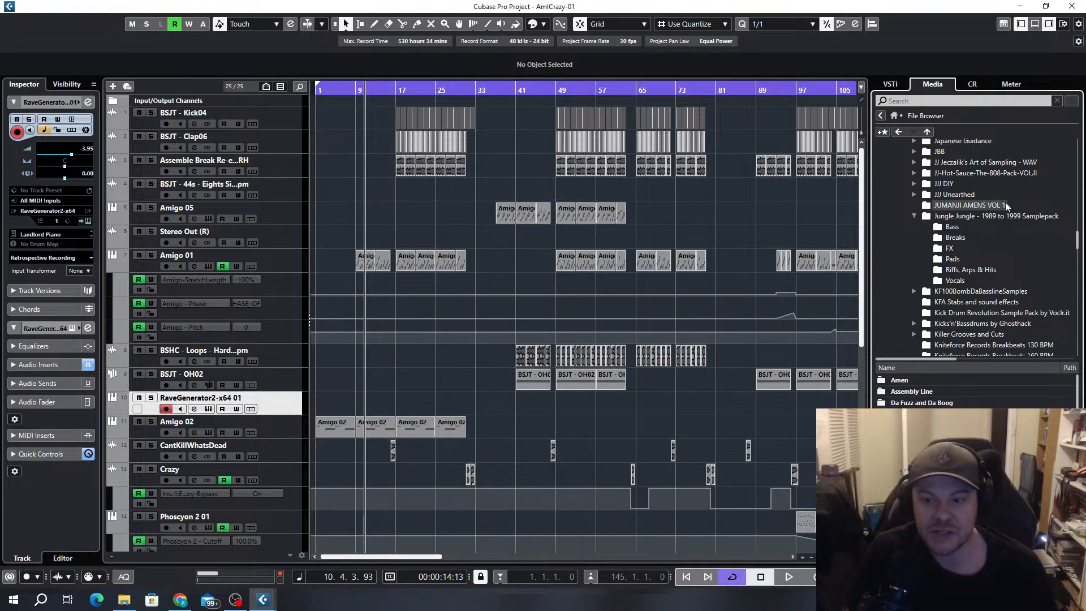
{"action": "scroll", "coordinate": [679, 396], "scroll_direction": "down", "scroll_amount": 3}
Collapse the Jungle Jungle - 1989 to 1999 Samplepack folder and open the My Samples folder
{"action": "left_click_drag", "start_coordinate": [407, 560], "coordinate": [477, 560]}
{"action": "scroll", "coordinate": [727, 249], "scroll_direction": "up", "scroll_amount": 3}
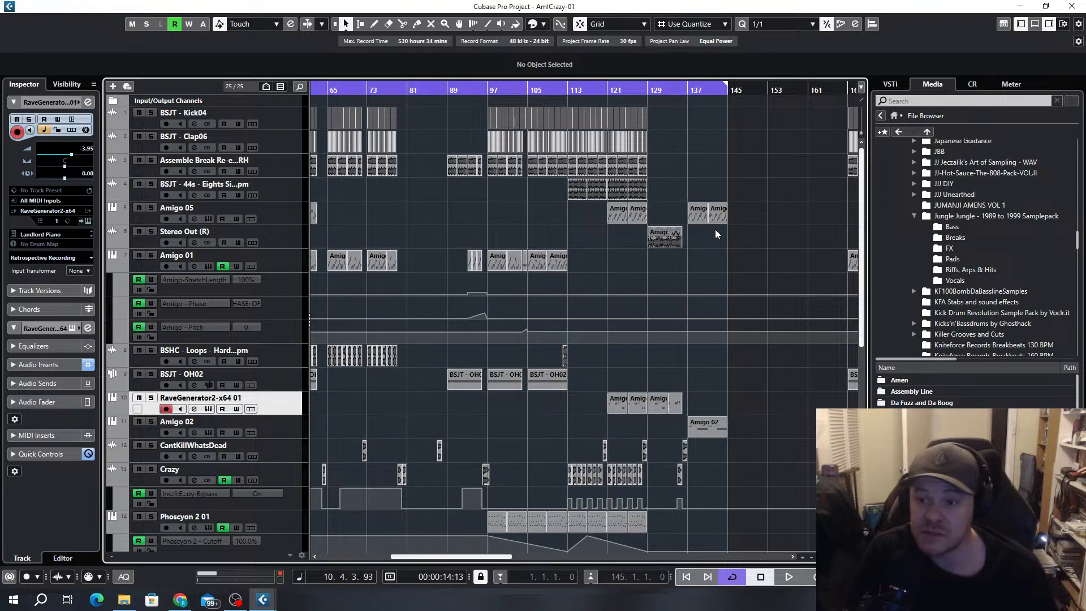
{"action": "left_click", "coordinate": [915, 217]}
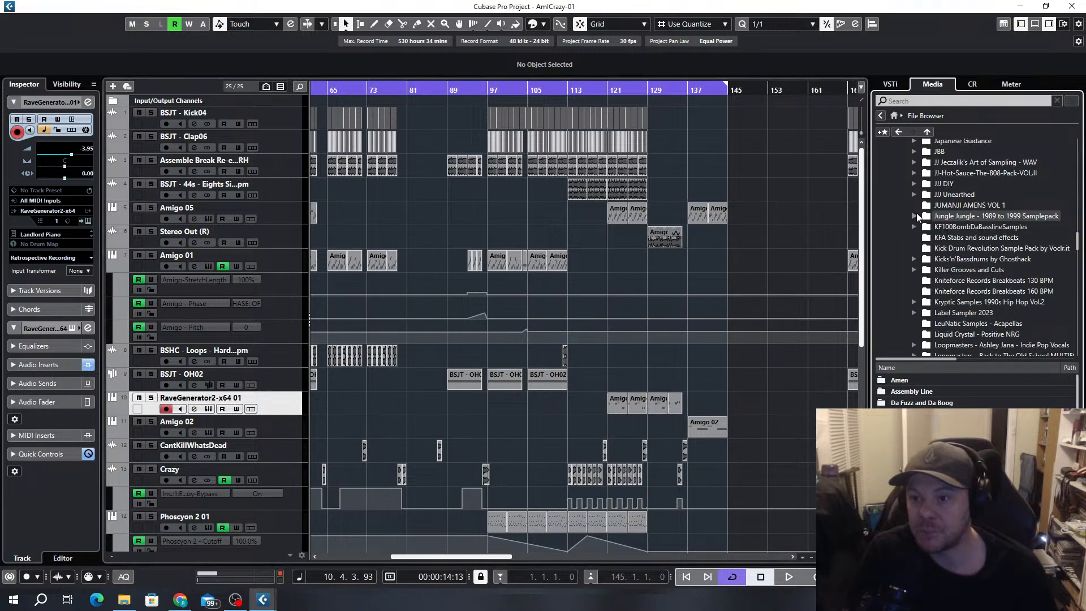
{"action": "scroll", "coordinate": [991, 248], "scroll_direction": "down", "scroll_amount": 6}
{"action": "scroll", "coordinate": [992, 247], "scroll_direction": "down", "scroll_amount": 6}
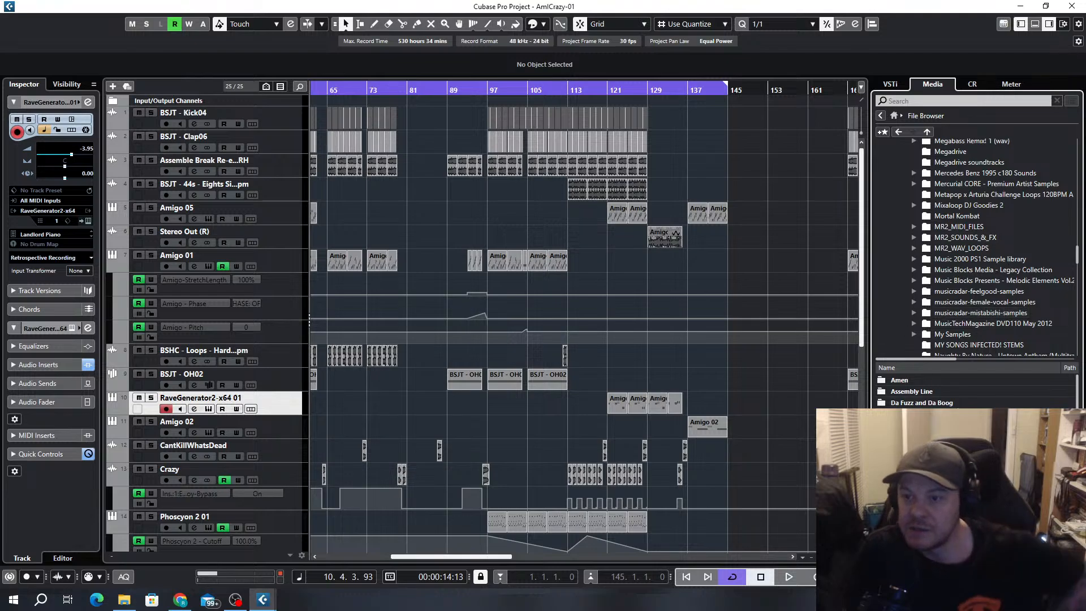
{"action": "scroll", "coordinate": [956, 292], "scroll_direction": "down", "scroll_amount": 2}
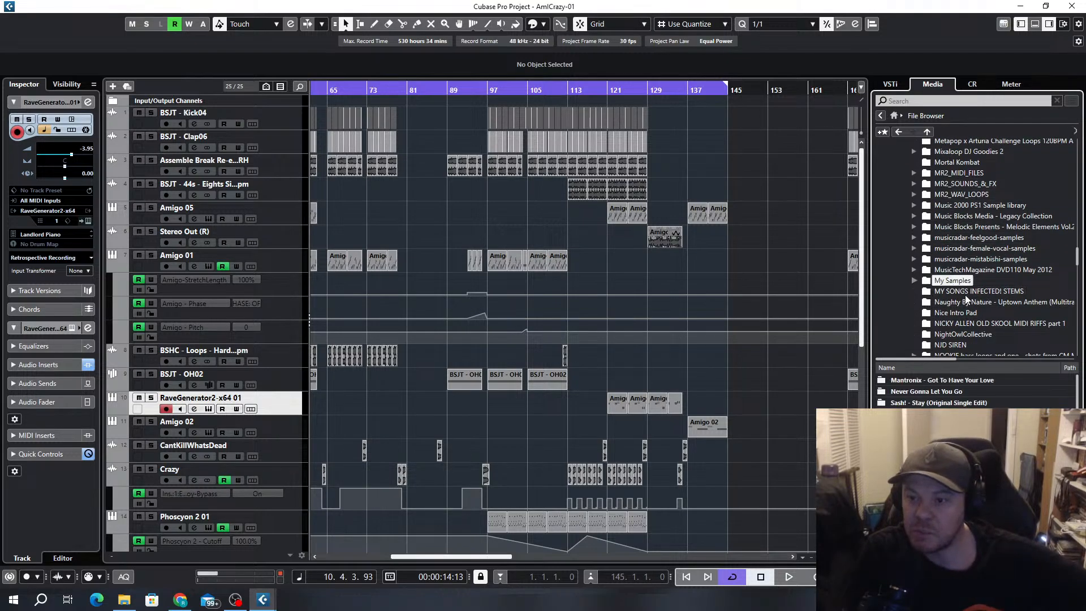
Browse the audio files in the My Samples folder for a suitable musical sample
{"action": "scroll", "coordinate": [1014, 391], "scroll_direction": "down", "scroll_amount": 5}
{"action": "scroll", "coordinate": [1013, 391], "scroll_direction": "down", "scroll_amount": 5}
{"action": "scroll", "coordinate": [1015, 400], "scroll_direction": "down", "scroll_amount": 5}
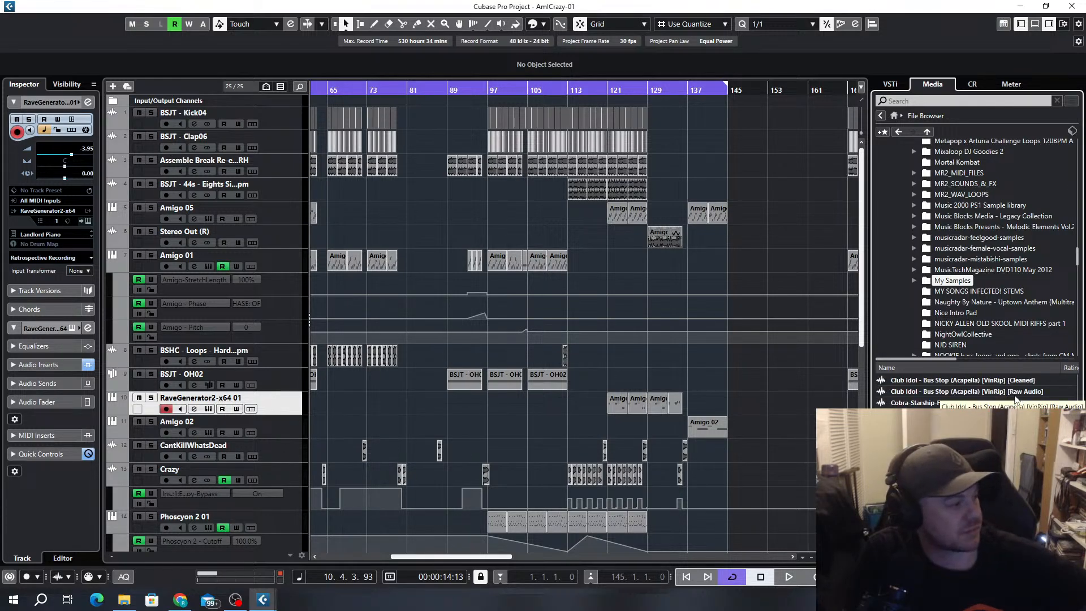
{"action": "scroll", "coordinate": [1015, 399], "scroll_direction": "down", "scroll_amount": 5}
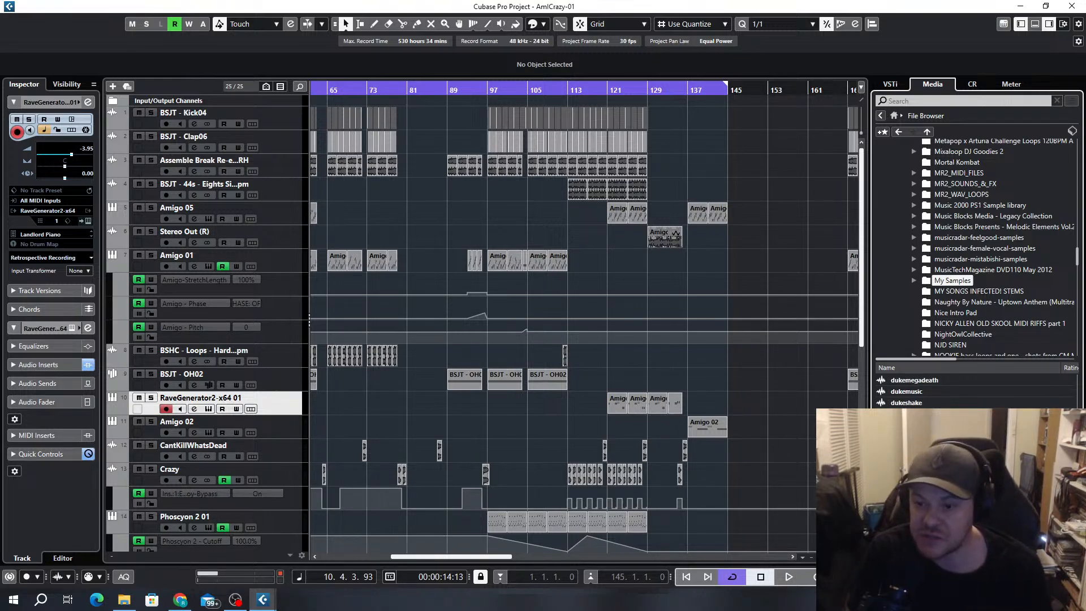
{"action": "scroll", "coordinate": [1016, 400], "scroll_direction": "down", "scroll_amount": 2}
{"action": "scroll", "coordinate": [976, 392], "scroll_direction": "down", "scroll_amount": 3}
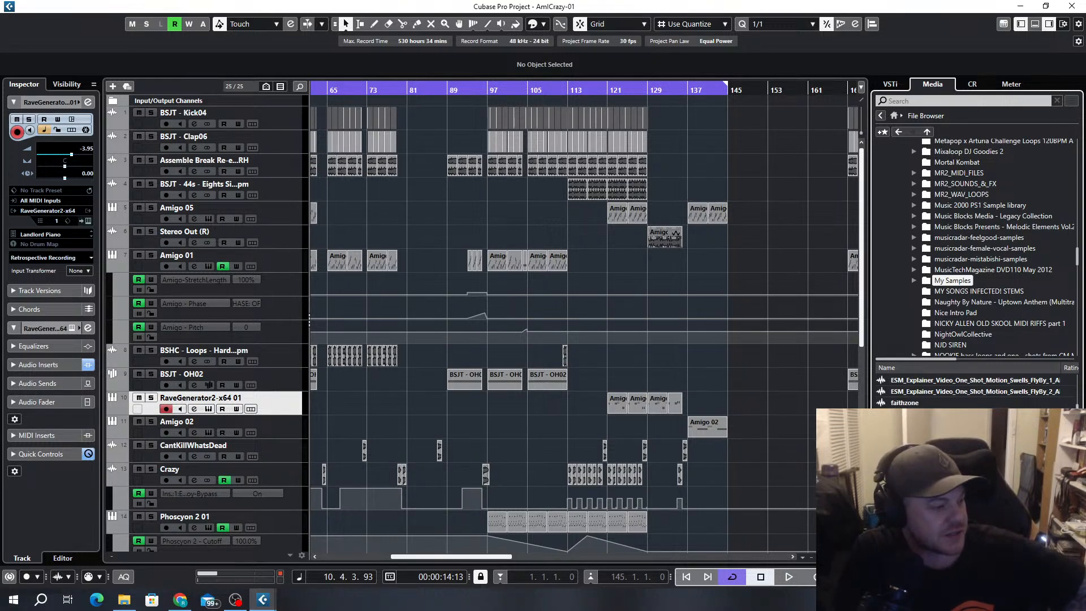
{"action": "key", "text": "alt+Tab"}
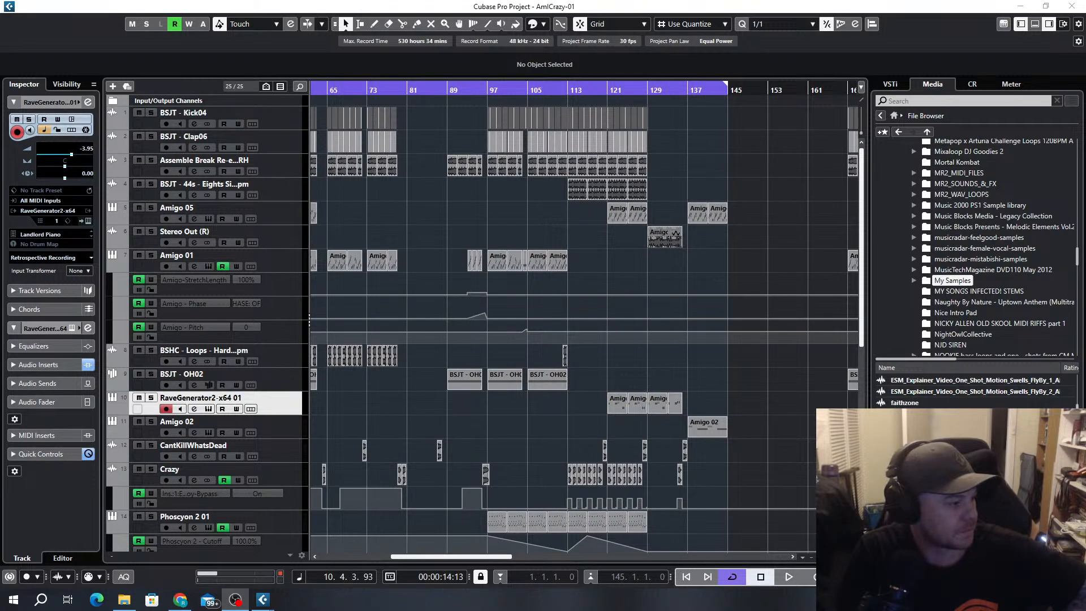
{"action": "key", "text": "alt+Tab"}
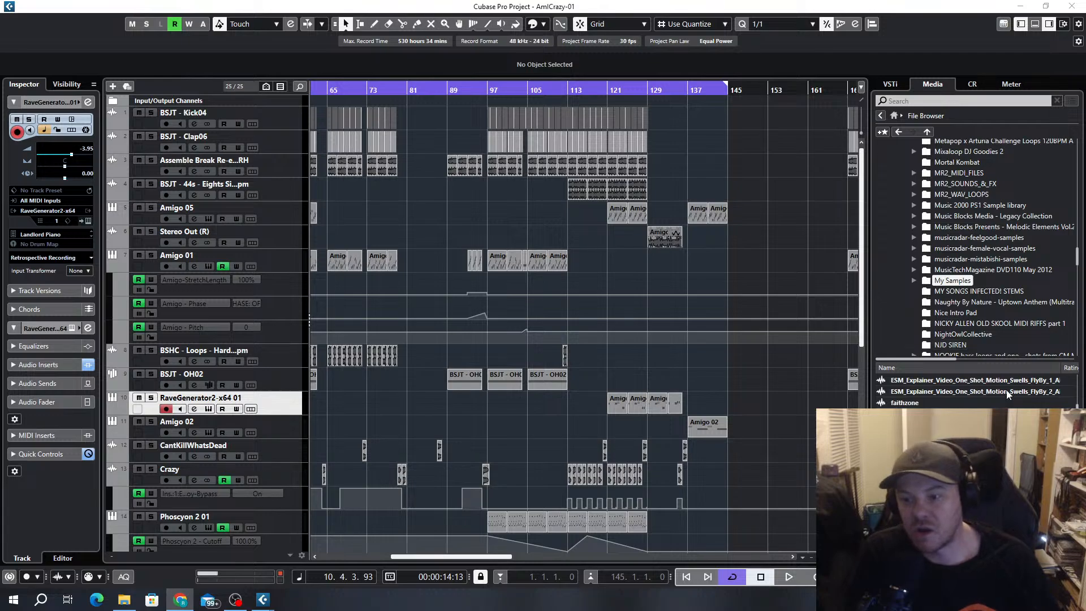
Add the favouritethings sample on a new audio track below BSJT - OH02 and move its event to start at bar 53
{"action": "left_click_drag", "start_coordinate": [912, 414], "coordinate": [259, 400]}
{"action": "left_click_drag", "start_coordinate": [424, 429], "coordinate": [496, 406]}
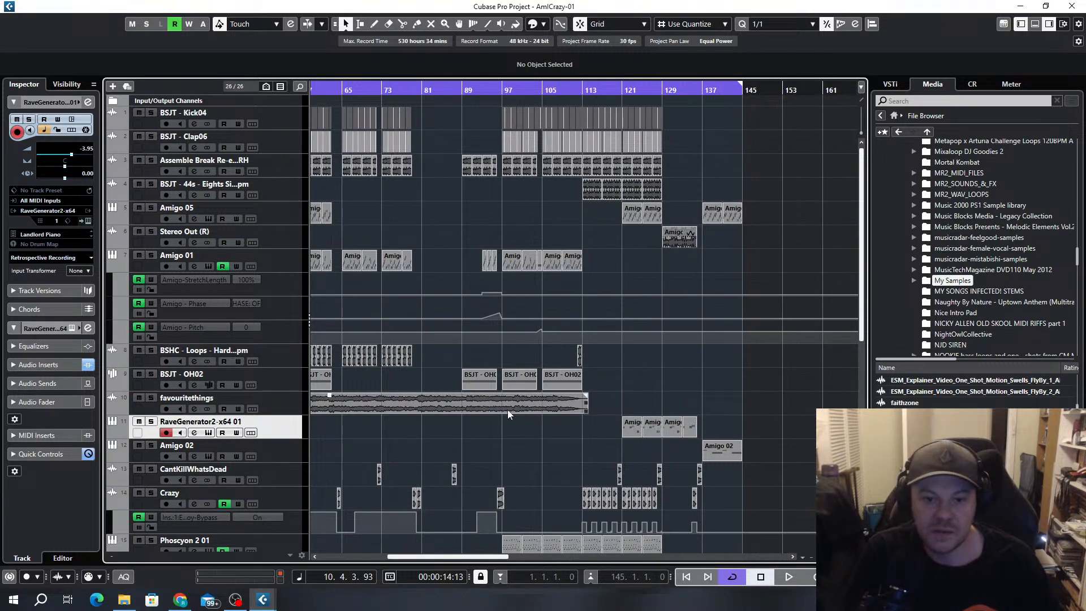
{"action": "scroll", "coordinate": [504, 406], "scroll_direction": "down", "scroll_amount": 3}
{"action": "left_click_drag", "start_coordinate": [401, 407], "coordinate": [496, 403]}
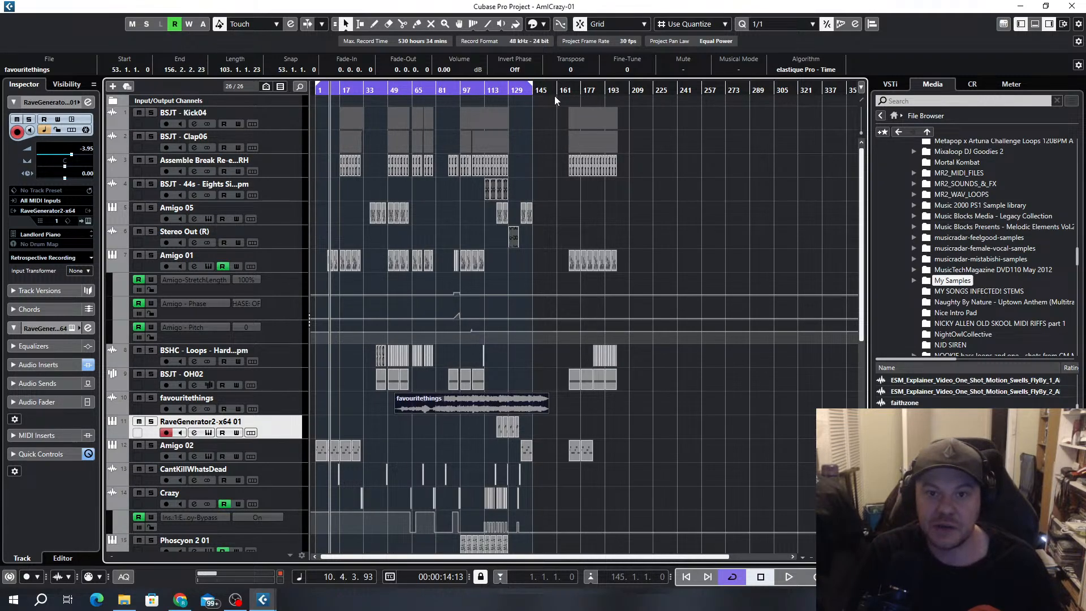
Select all events from bar 169 onwards across the tracks and move them to start at bar 201
{"action": "mouse_move", "coordinate": [565, 105]}
{"action": "left_mouse_down"}
{"action": "mouse_move", "coordinate": [707, 540]}
{"action": "mouse_move", "coordinate": [617, 276]}
{"action": "left_mouse_up"}
{"action": "scroll", "coordinate": [619, 226], "scroll_direction": "up", "scroll_amount": 6}
{"action": "scroll", "coordinate": [580, 200], "scroll_direction": "up", "scroll_amount": 5}
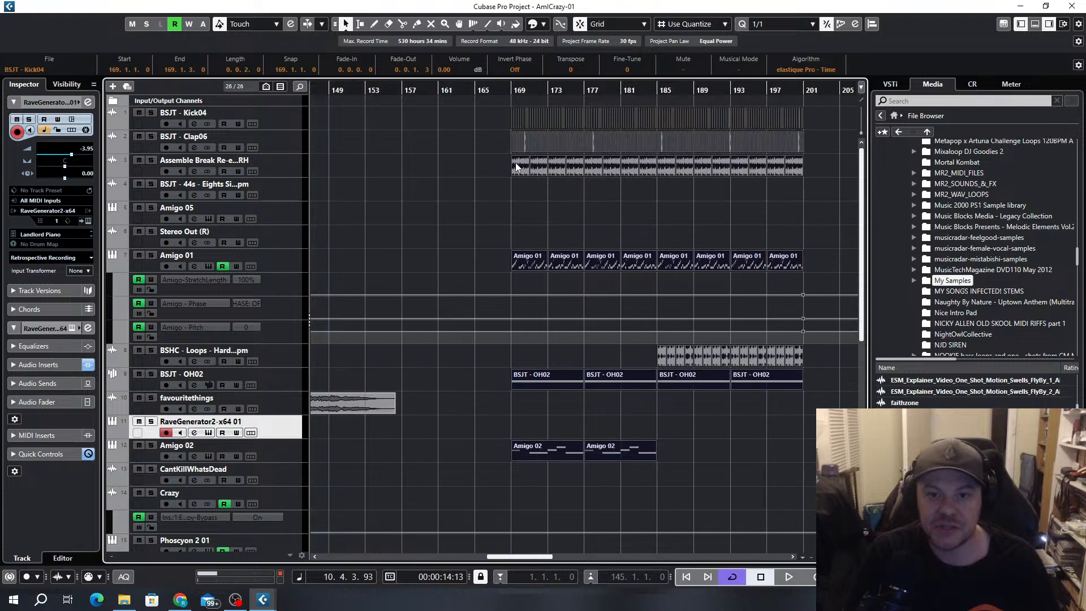
{"action": "left_click_drag", "start_coordinate": [519, 171], "coordinate": [798, 187]}
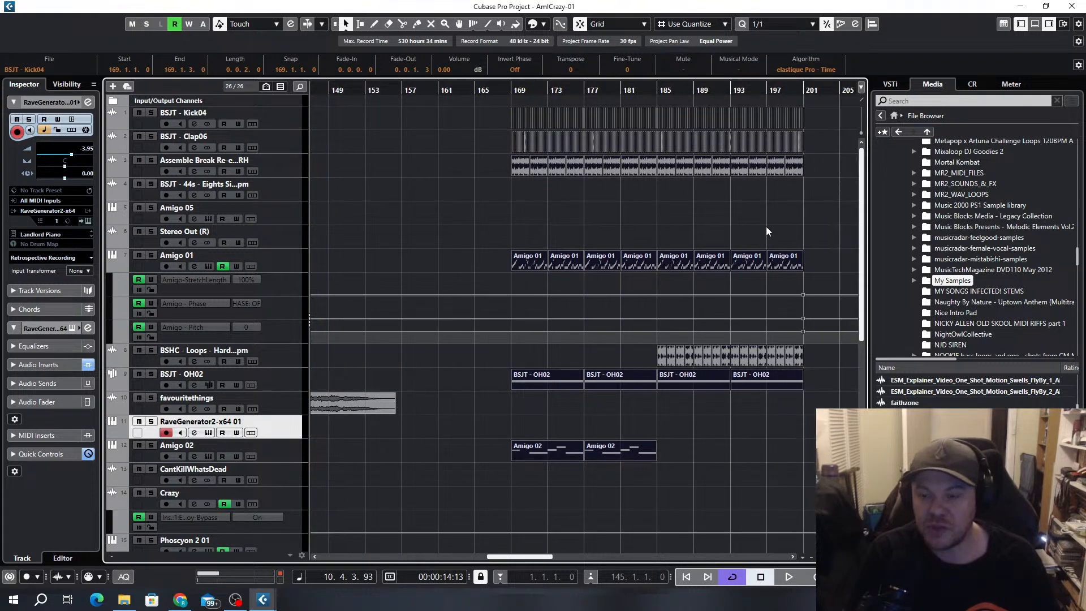
{"action": "scroll", "coordinate": [734, 267], "scroll_direction": "down", "scroll_amount": 3}
Move the favouritethings event to start at bar 76 and enlarge its track's height
{"action": "left_click_drag", "start_coordinate": [546, 402], "coordinate": [609, 403]}
{"action": "scroll", "coordinate": [610, 418], "scroll_direction": "up", "scroll_amount": 4}
{"action": "left_click_drag", "start_coordinate": [273, 415], "coordinate": [277, 551]}
Split the favouritethings event at bar 145 and delete the part before the split
{"action": "scroll", "coordinate": [576, 293], "scroll_direction": "up", "scroll_amount": 3}
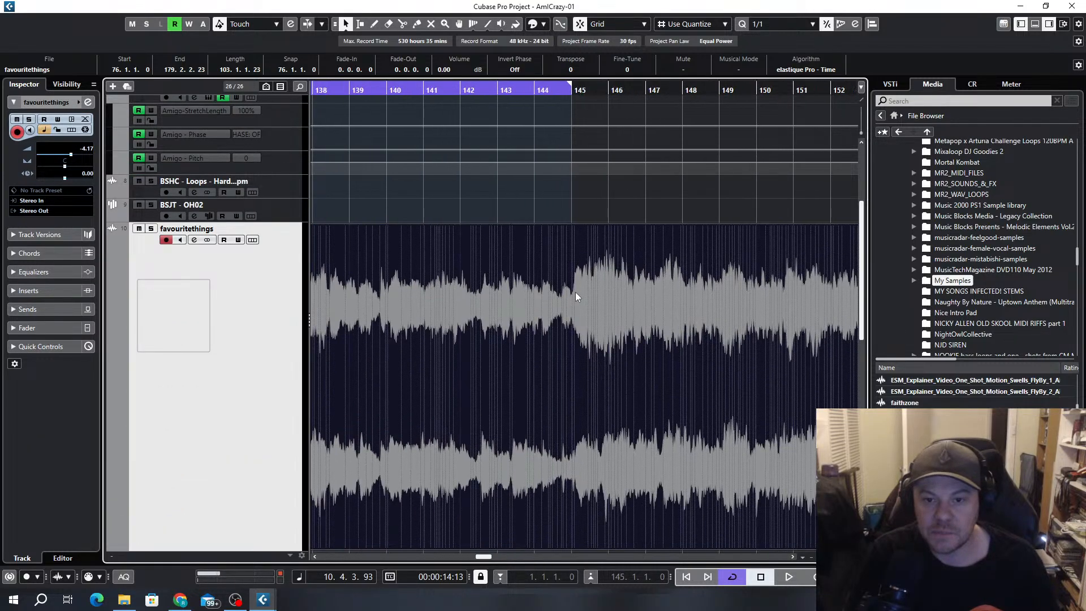
{"action": "scroll", "coordinate": [575, 292], "scroll_direction": "up", "scroll_amount": 3}
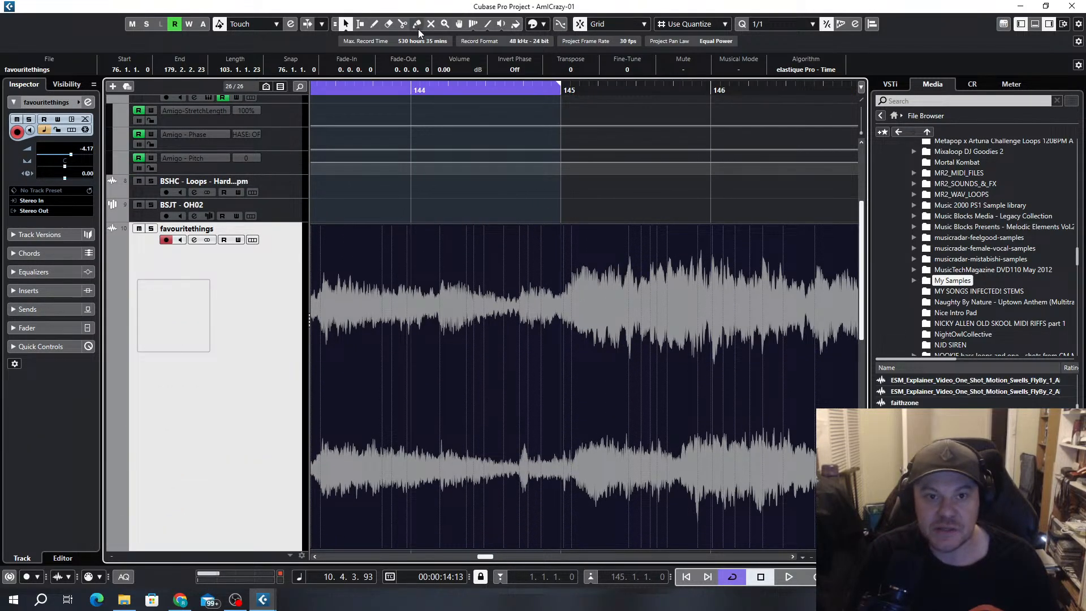
{"action": "left_click", "coordinate": [403, 23]}
{"action": "left_click", "coordinate": [560, 311]}
{"action": "scroll", "coordinate": [690, 340], "scroll_direction": "down", "scroll_amount": 8}
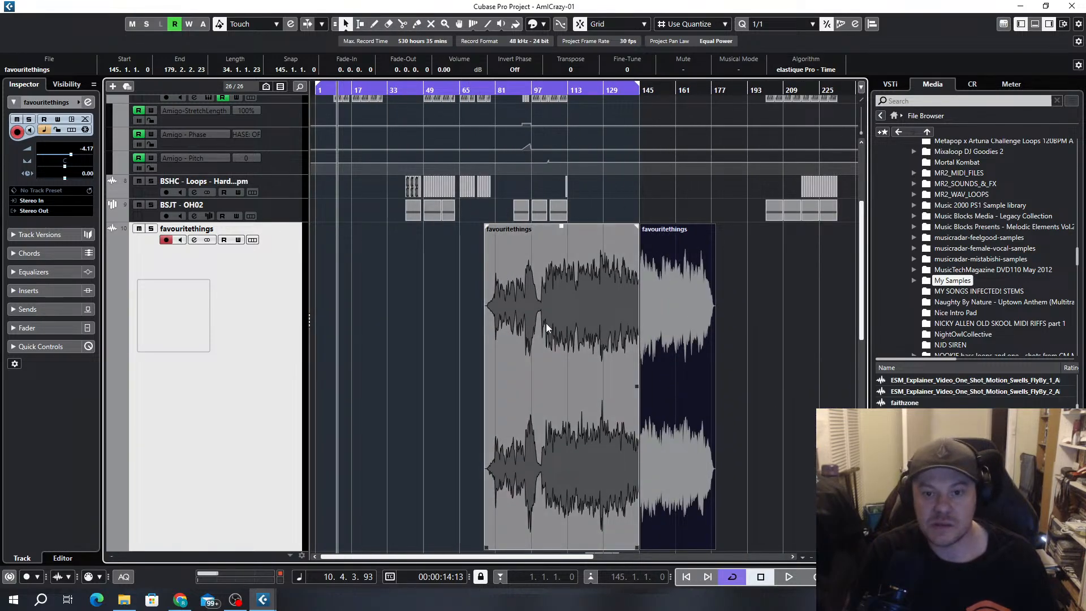
{"action": "left_click", "coordinate": [544, 328]}
{"action": "key", "text": "g"}
{"action": "left_click_drag", "start_coordinate": [445, 339], "coordinate": [683, 344]}
Set the cycle range to the remaining favouritethings event and play it from bar 145
{"action": "scroll", "coordinate": [488, 333], "scroll_direction": "up", "scroll_amount": 3}
{"action": "left_click", "coordinate": [733, 358]}
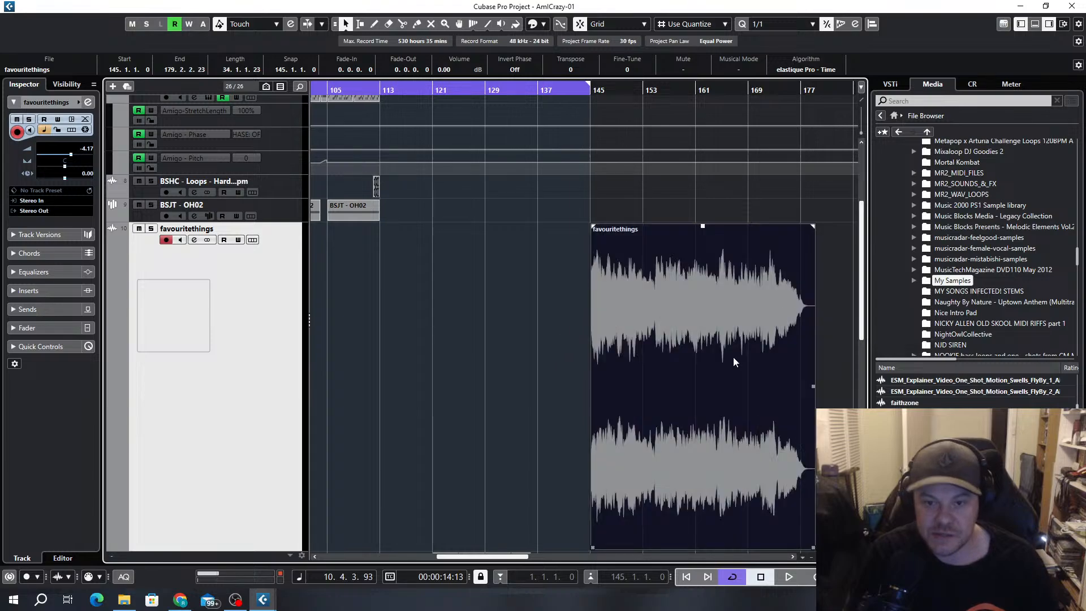
{"action": "key", "text": "p"}
{"action": "key", "text": "space"}
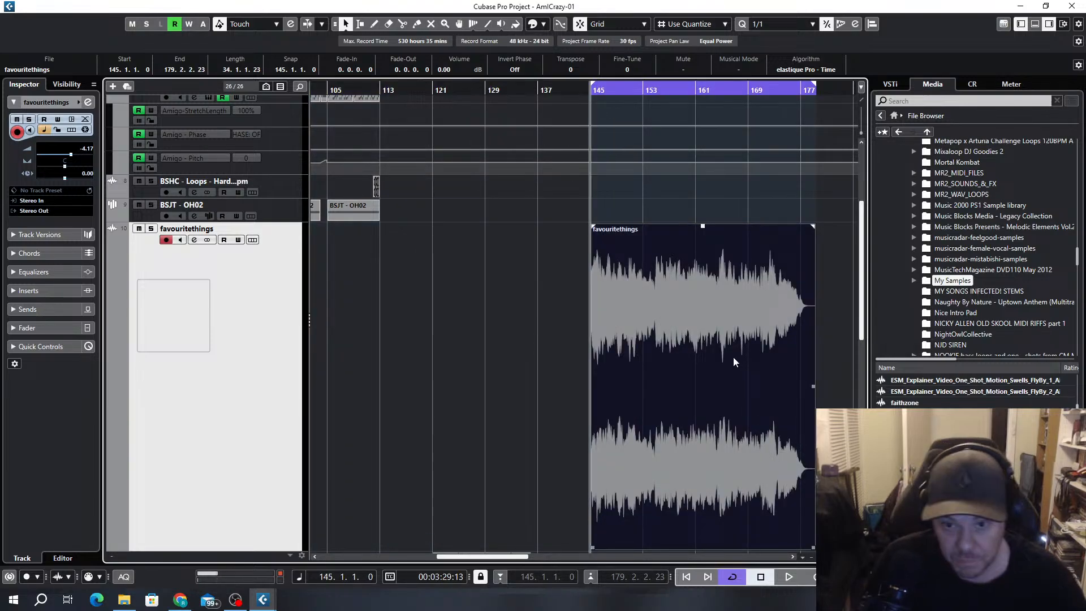
{"action": "scroll", "coordinate": [691, 326], "scroll_direction": "up", "scroll_amount": 3}
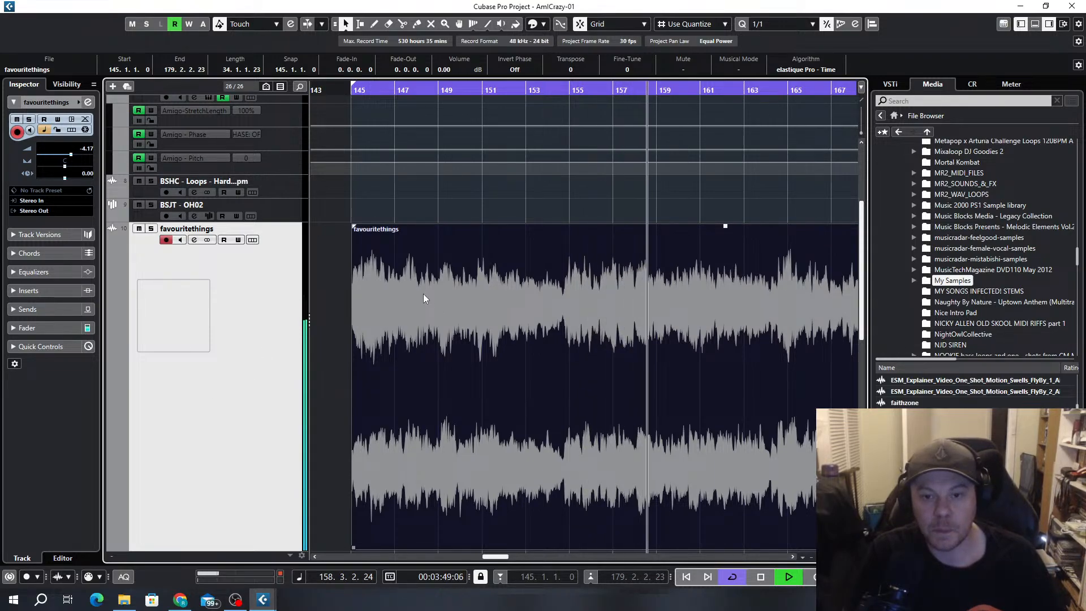
{"action": "scroll", "coordinate": [639, 337], "scroll_direction": "down", "scroll_amount": 3}
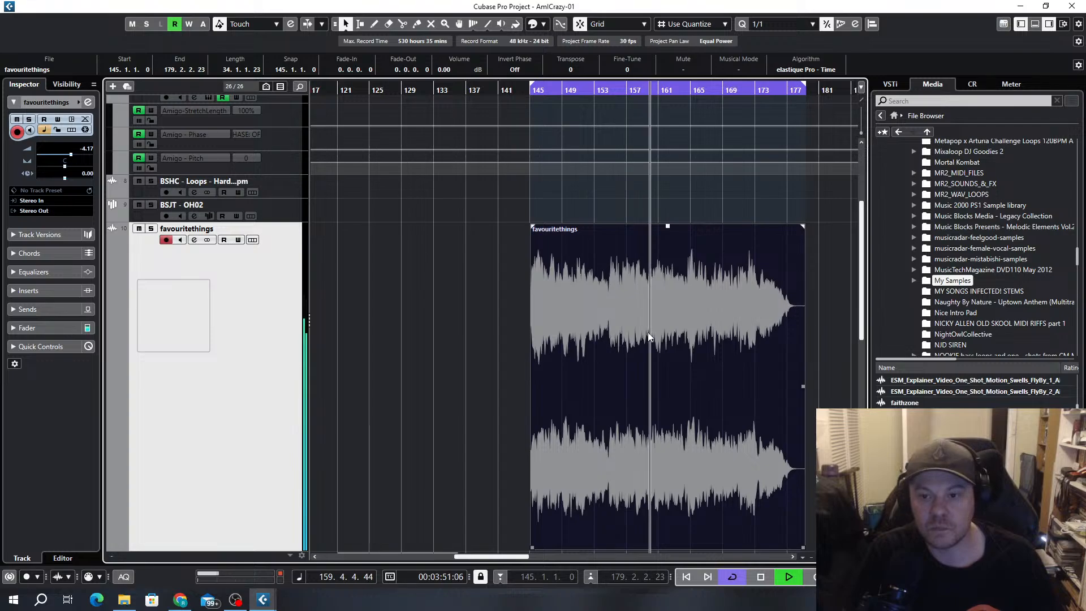
{"action": "scroll", "coordinate": [623, 218], "scroll_direction": "up", "scroll_amount": 1}
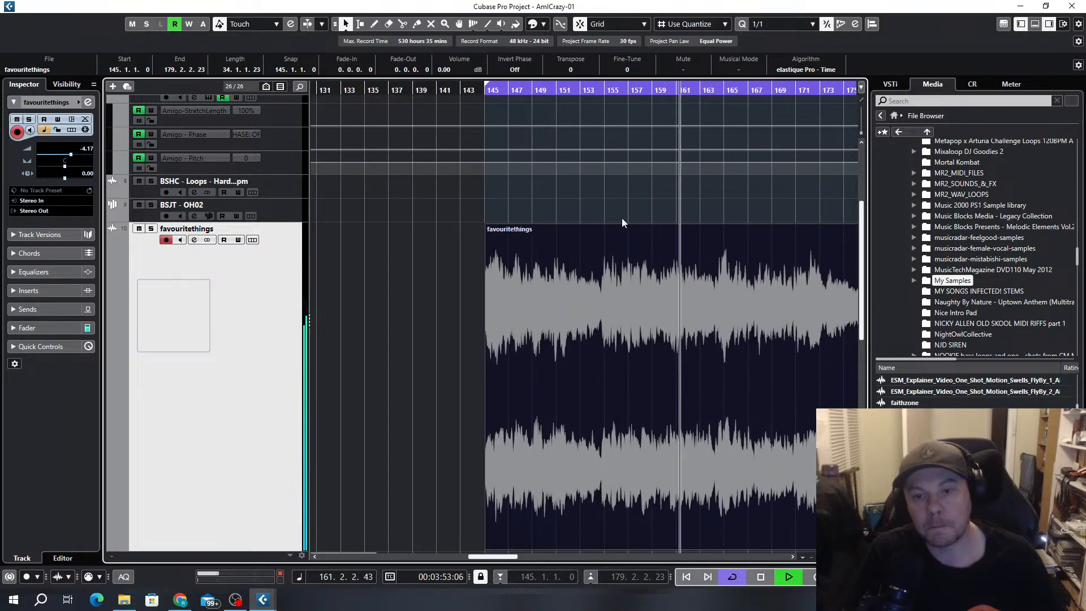
Switch the Object Selection tool to Sizing Applies Time Stretch
{"action": "left_click", "coordinate": [346, 24]}
{"action": "left_click", "coordinate": [391, 66]}
{"action": "left_click", "coordinate": [655, 380]}
Select the two Amigo 05 events from bar 137 and duplicate them twice to fill up to bar 161
{"action": "scroll", "coordinate": [575, 274], "scroll_direction": "up", "scroll_amount": 3}
{"action": "scroll", "coordinate": [532, 238], "scroll_direction": "down", "scroll_amount": 2}
{"action": "left_click_drag", "start_coordinate": [530, 214], "coordinate": [485, 223]}
{"action": "key", "text": "ctrl+d"}
{"action": "key", "text": "ctrl+d"}
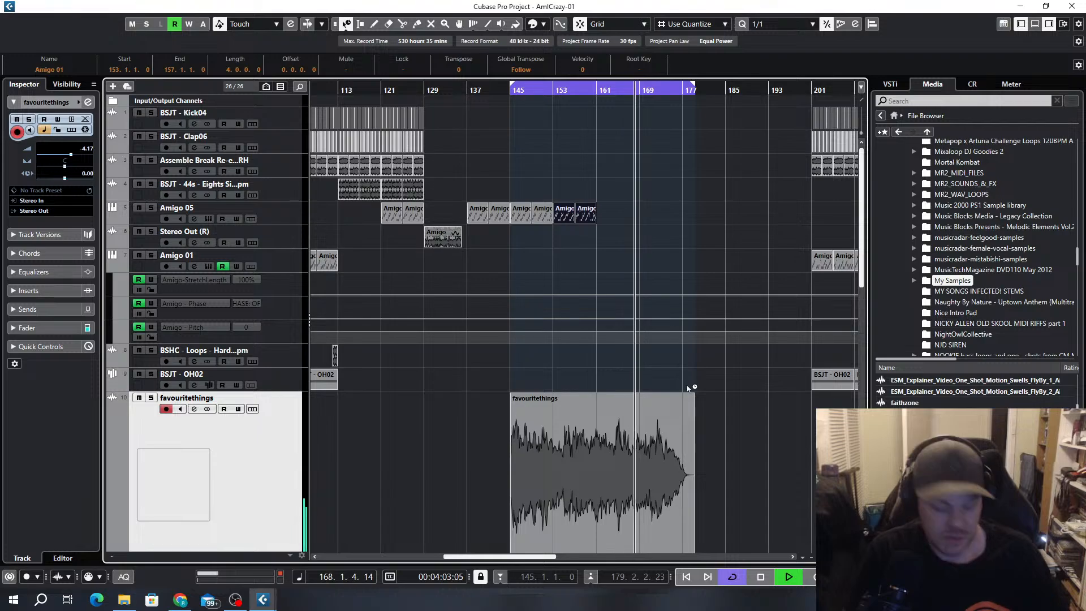
Move the favouritethings track up to directly below the Stereo Out (R) track
{"action": "scroll", "coordinate": [622, 362], "scroll_direction": "down", "scroll_amount": 2}
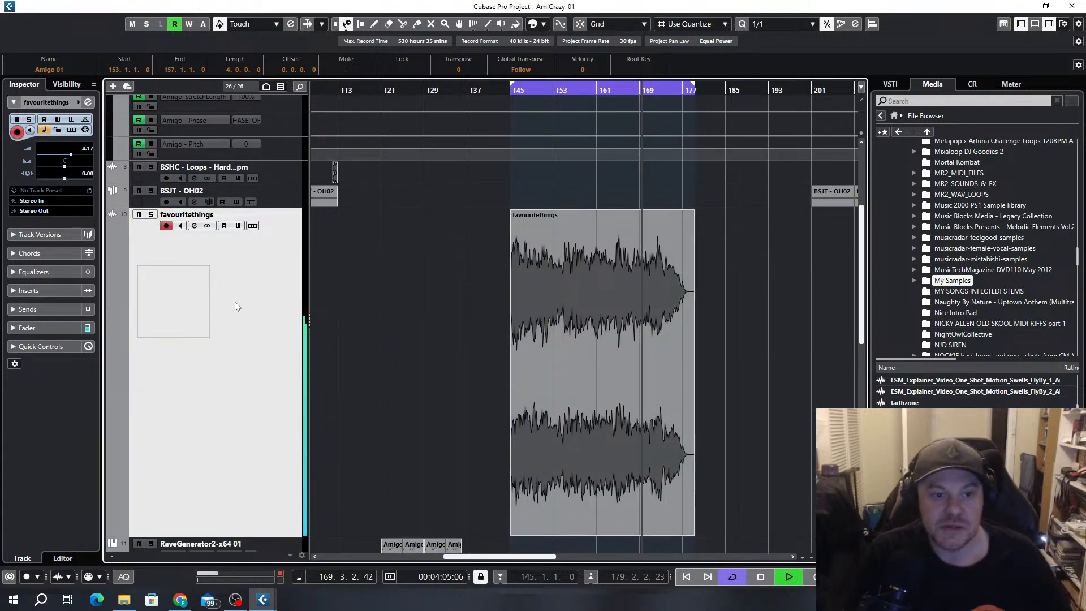
{"action": "scroll", "coordinate": [235, 282], "scroll_direction": "up", "scroll_amount": 1}
{"action": "left_click_drag", "start_coordinate": [276, 356], "coordinate": [266, 161]}
{"action": "scroll", "coordinate": [651, 252], "scroll_direction": "up", "scroll_amount": 1}
{"action": "scroll", "coordinate": [611, 374], "scroll_direction": "up", "scroll_amount": 1}
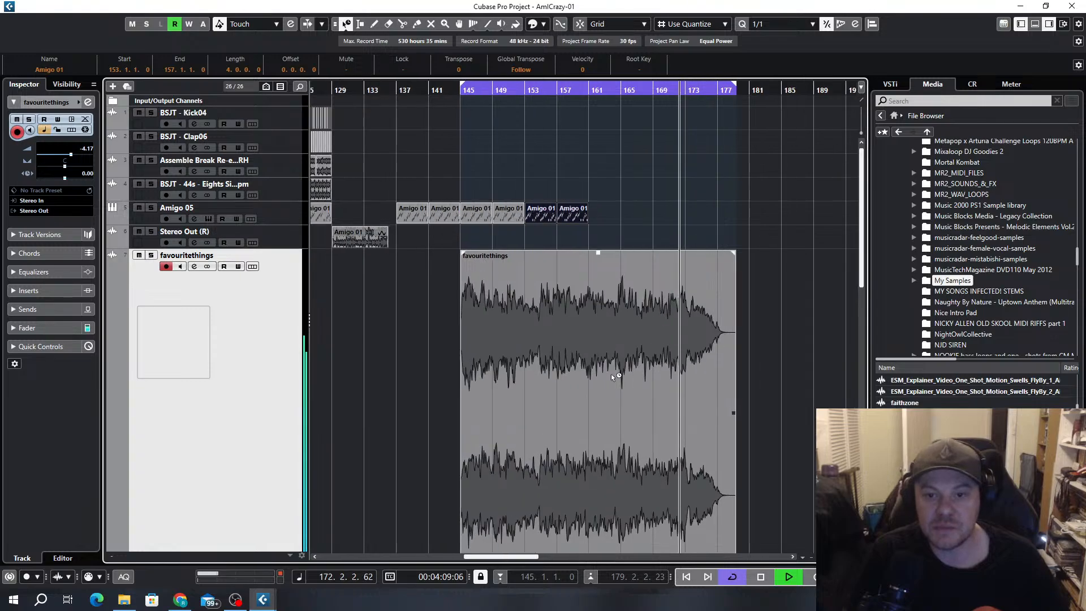
Restart playback at bar 145 and time-stretch the favouritethings event to end at about 170.3.4
{"action": "key", "text": "KP_1"}
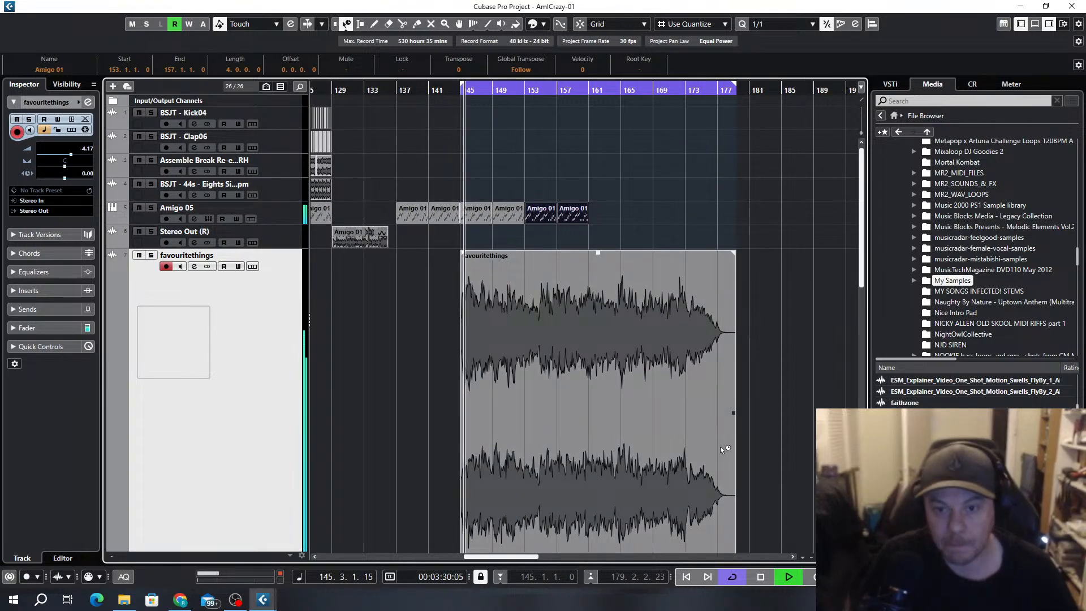
{"action": "scroll", "coordinate": [724, 439], "scroll_direction": "down", "scroll_amount": 2}
{"action": "left_click_drag", "start_coordinate": [734, 392], "coordinate": [665, 393]}
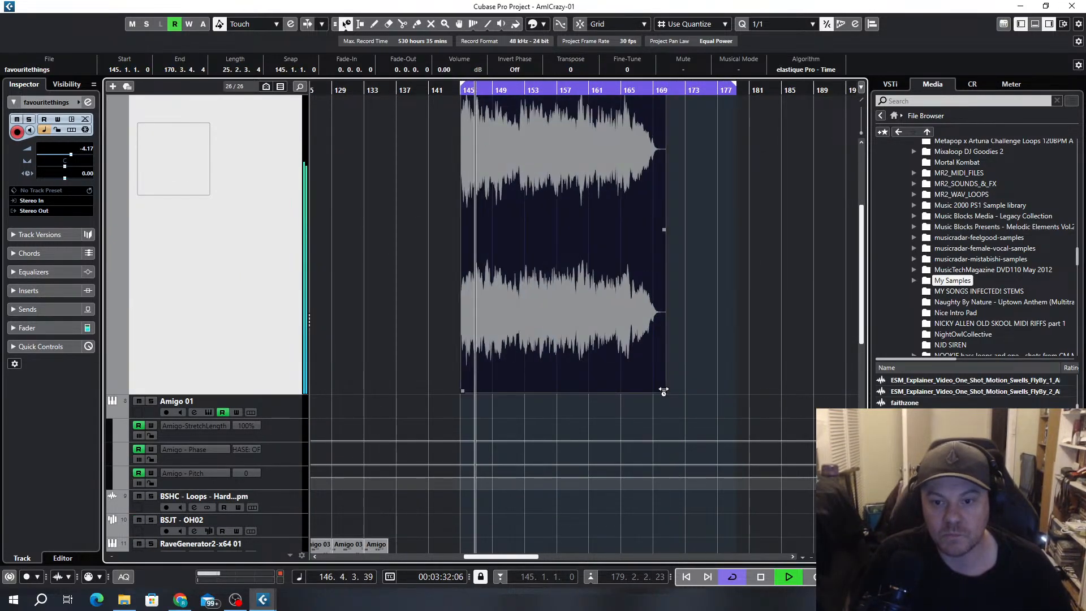
Time-stretch the end of the favouritethings event to about 172.1.2 and replay it from bar 145
{"action": "scroll", "coordinate": [636, 403], "scroll_direction": "up", "scroll_amount": 2}
{"action": "scroll", "coordinate": [673, 399], "scroll_direction": "left", "scroll_amount": 2}
{"action": "scroll", "coordinate": [735, 407], "scroll_direction": "up", "scroll_amount": 1}
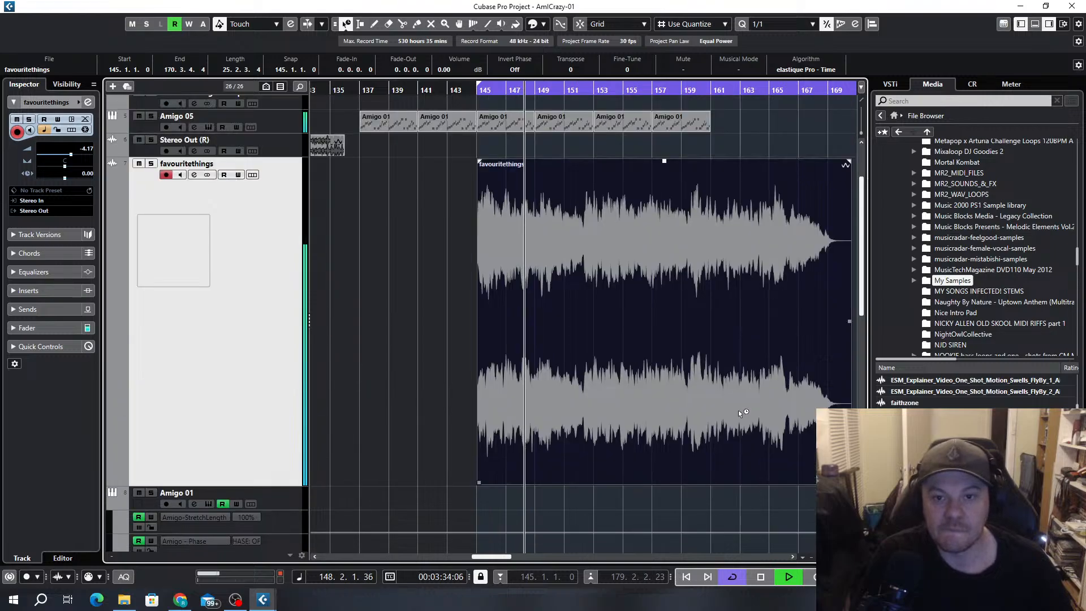
{"action": "scroll", "coordinate": [739, 409], "scroll_direction": "right", "scroll_amount": 1}
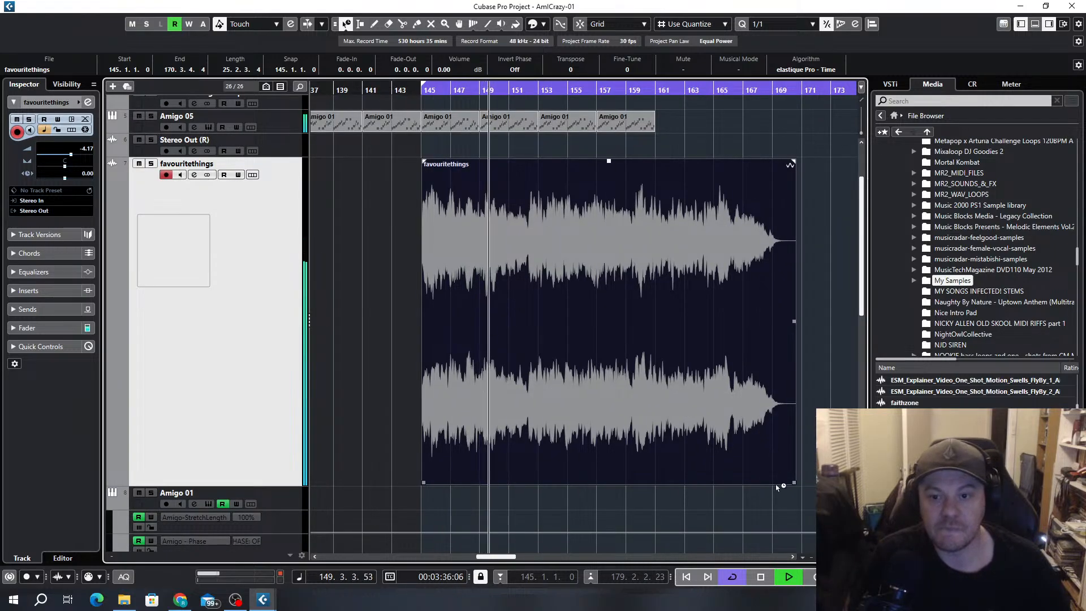
{"action": "left_click_drag", "start_coordinate": [796, 484], "coordinate": [814, 484]}
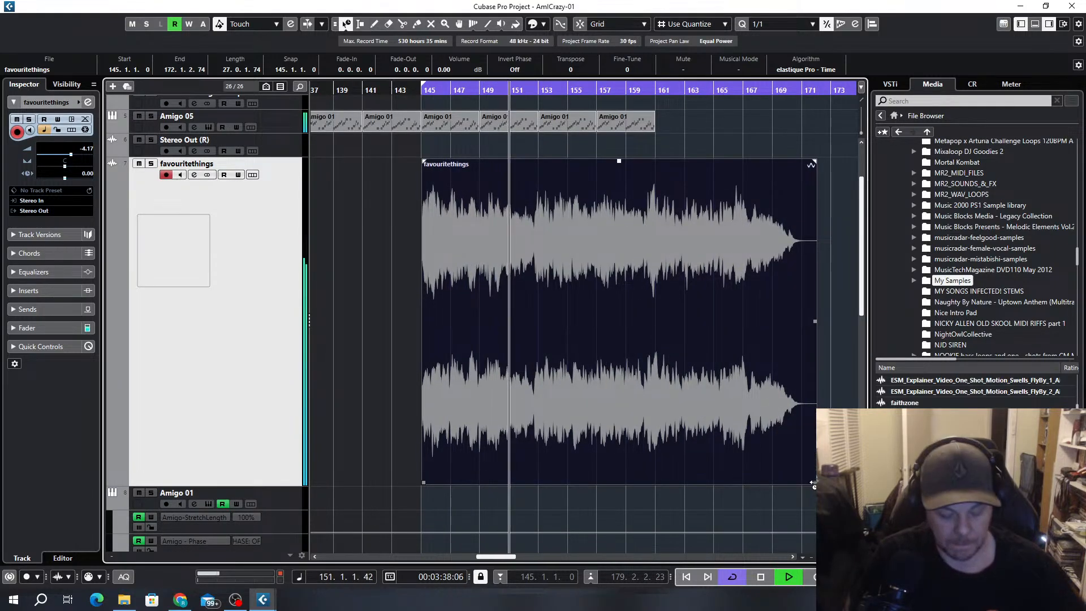
{"action": "key", "text": "space"}
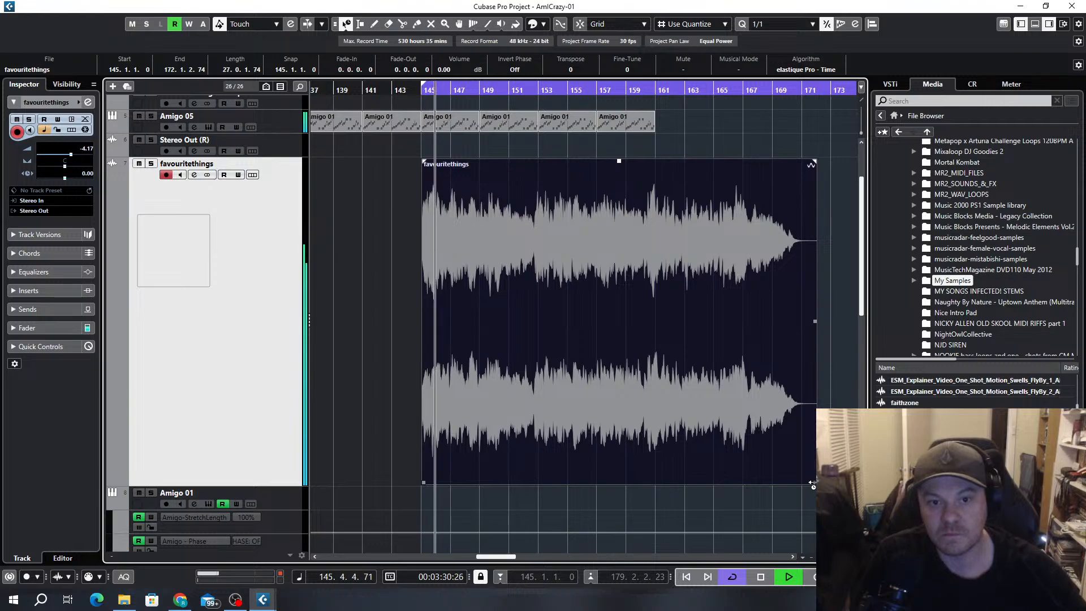
Time-stretch the favouritethings event to end at about 172.4.2 and audition its opening from bar 145
{"action": "left_click_drag", "start_coordinate": [813, 484], "coordinate": [825, 485]}
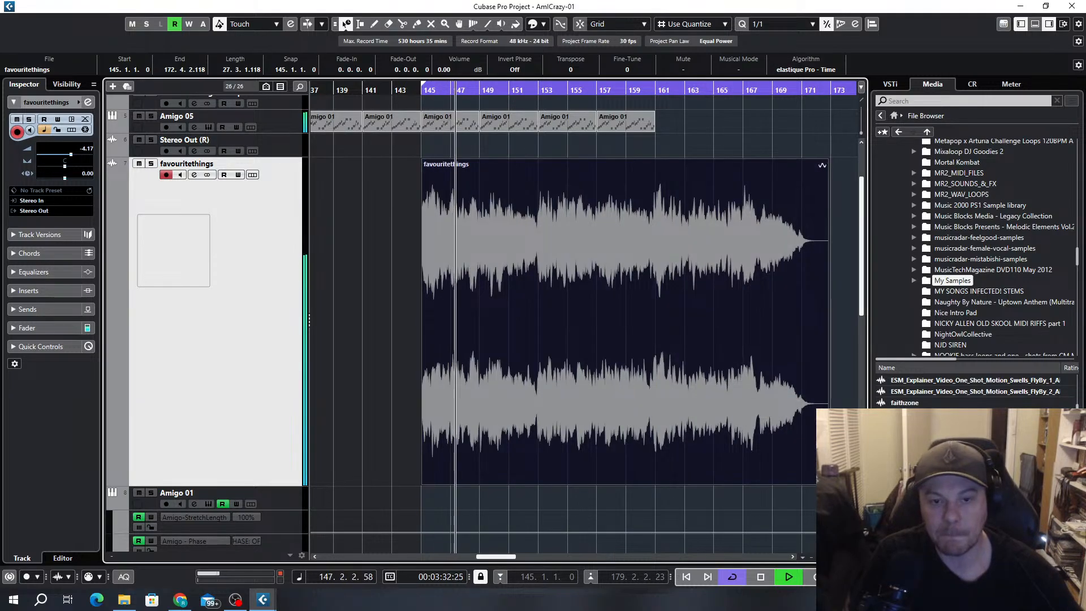
{"action": "key", "text": "space"}
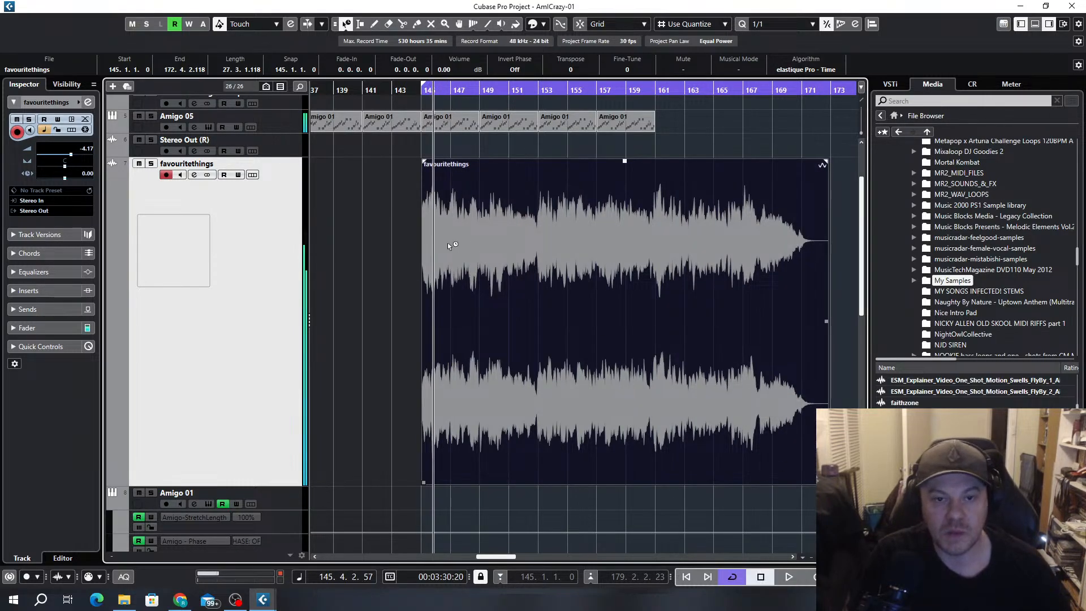
{"action": "scroll", "coordinate": [447, 242], "scroll_direction": "up", "scroll_amount": 4}
{"action": "scroll", "coordinate": [487, 253], "scroll_direction": "up", "scroll_amount": 3}
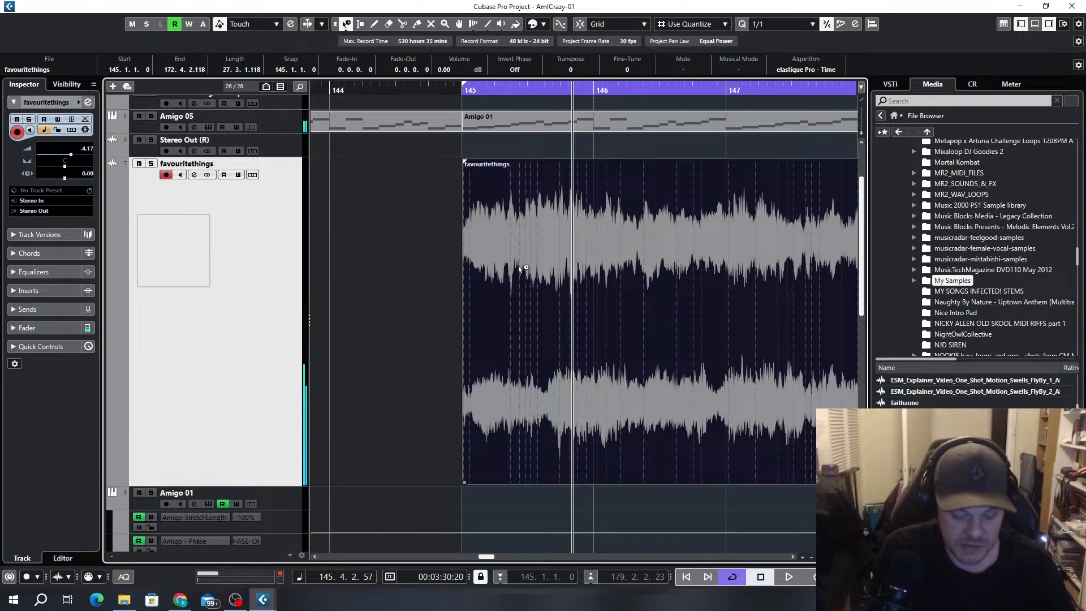
{"action": "key", "text": "space"}
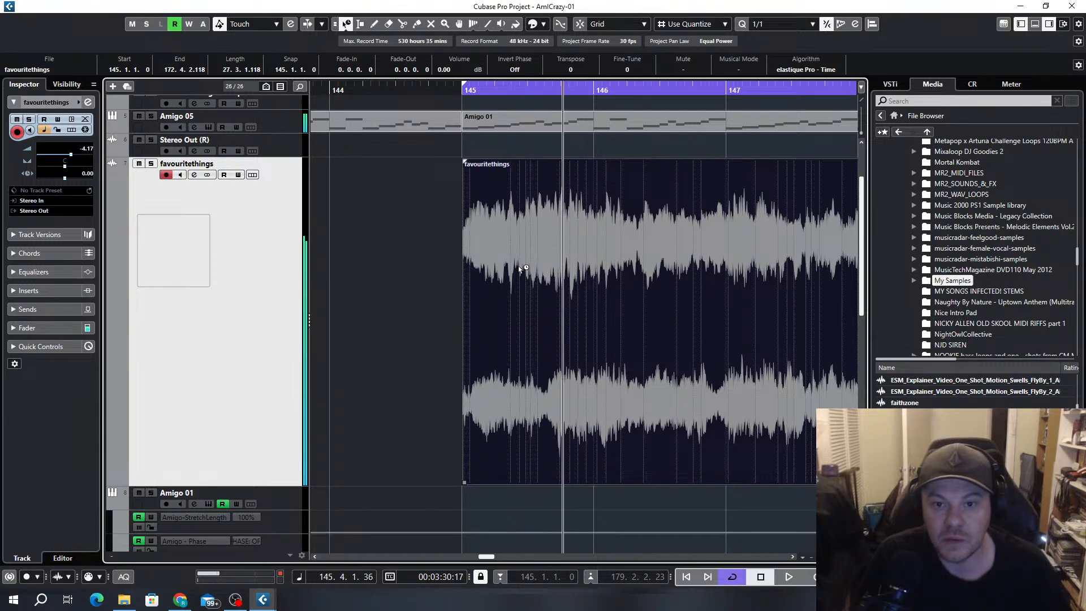
Split the favouritethings event at 145.3.3.42 and delete the part after the split
{"action": "left_click_drag", "start_coordinate": [555, 85], "coordinate": [546, 87]}
{"action": "left_click", "coordinate": [346, 24]}
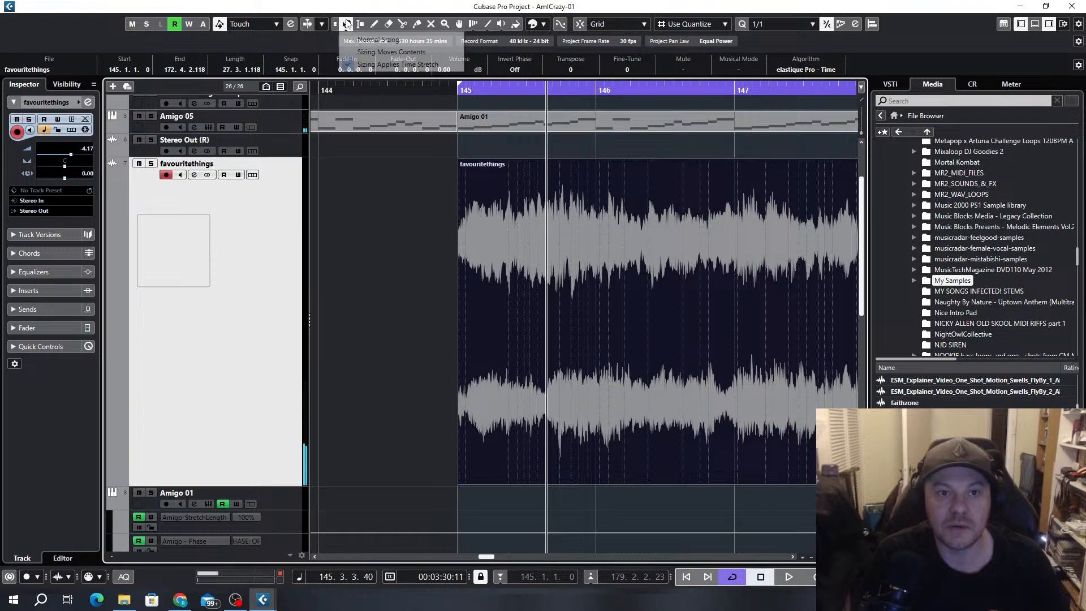
{"action": "left_click", "coordinate": [430, 63]}
{"action": "scroll", "coordinate": [554, 349], "scroll_direction": "up", "scroll_amount": 2}
{"action": "scroll", "coordinate": [496, 274], "scroll_direction": "up", "scroll_amount": 2}
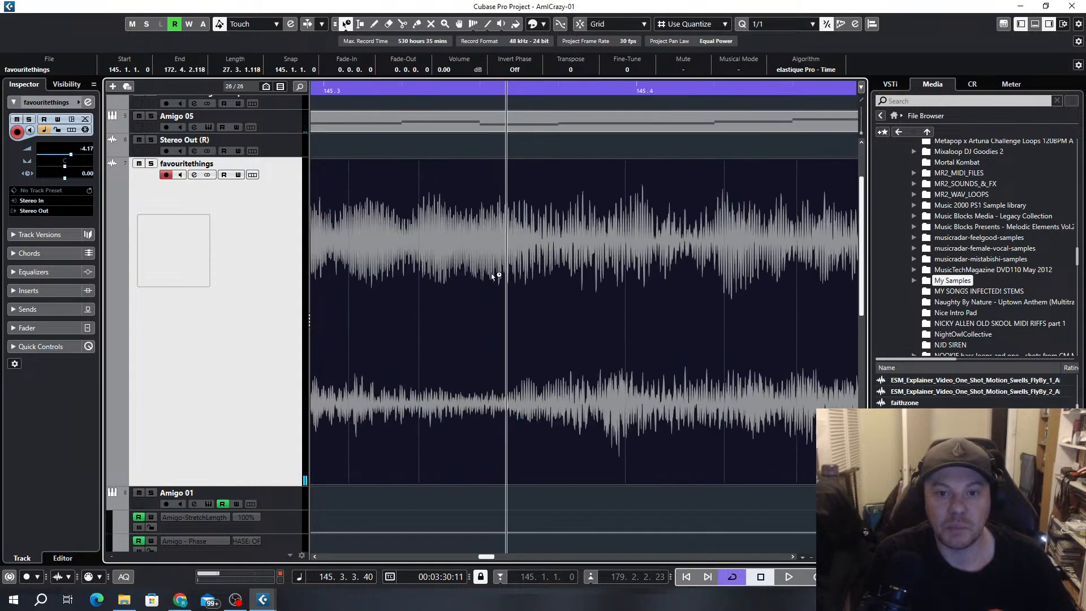
{"action": "left_click", "coordinate": [401, 23]}
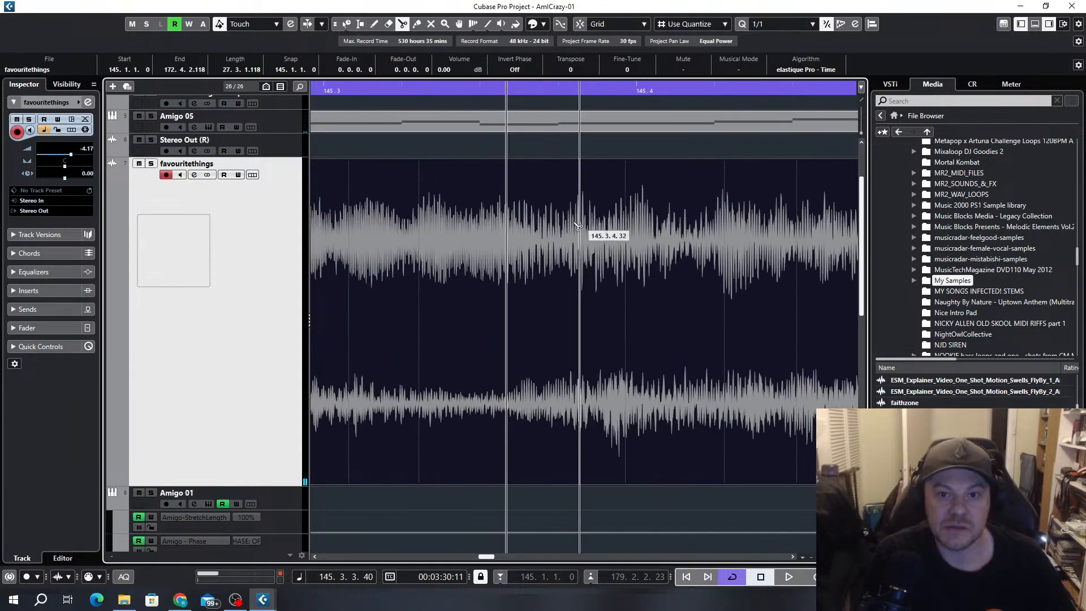
{"action": "left_click", "coordinate": [510, 258]}
{"action": "scroll", "coordinate": [575, 295], "scroll_direction": "down", "scroll_amount": 1}
{"action": "scroll", "coordinate": [577, 295], "scroll_direction": "down", "scroll_amount": 4}
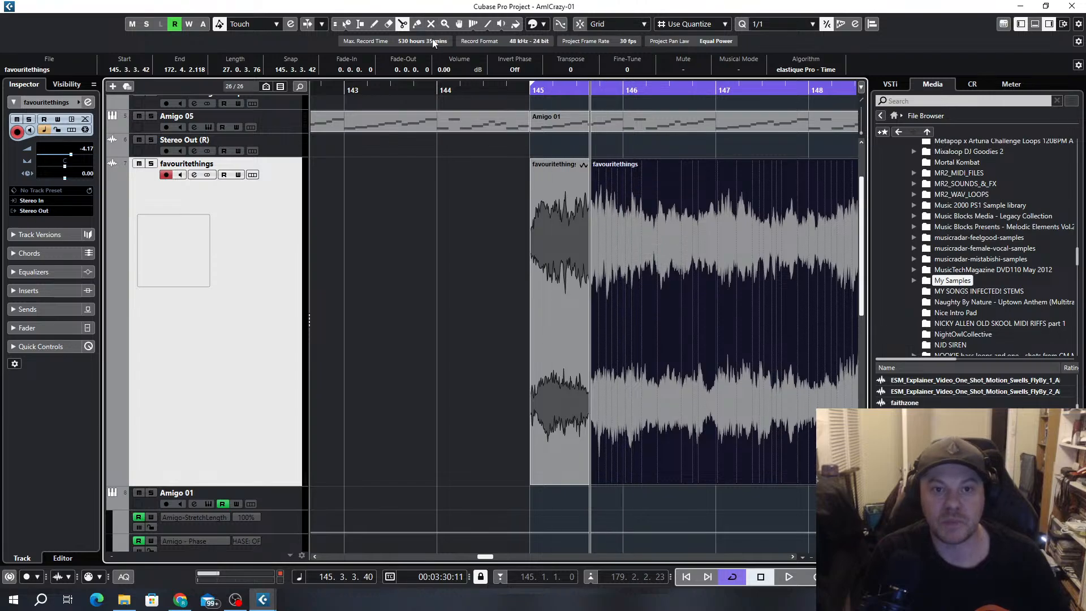
{"action": "key", "text": "Delete"}
Select the remaining short favouritethings piece and play it from its start at bar 145
{"action": "left_click", "coordinate": [558, 273]}
{"action": "key", "text": "l"}
{"action": "key", "text": "space"}
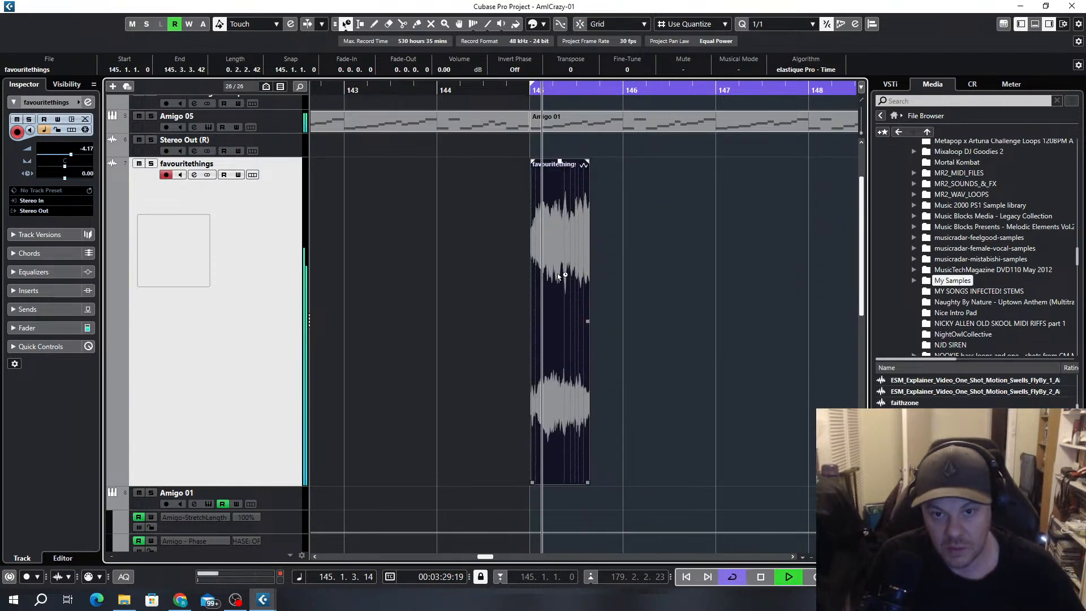
Bounce the short favouritethings piece at bar 145 to a new audio file and open it in the Sample Editor
{"action": "scroll", "coordinate": [558, 275], "scroll_direction": "up", "scroll_amount": 3}
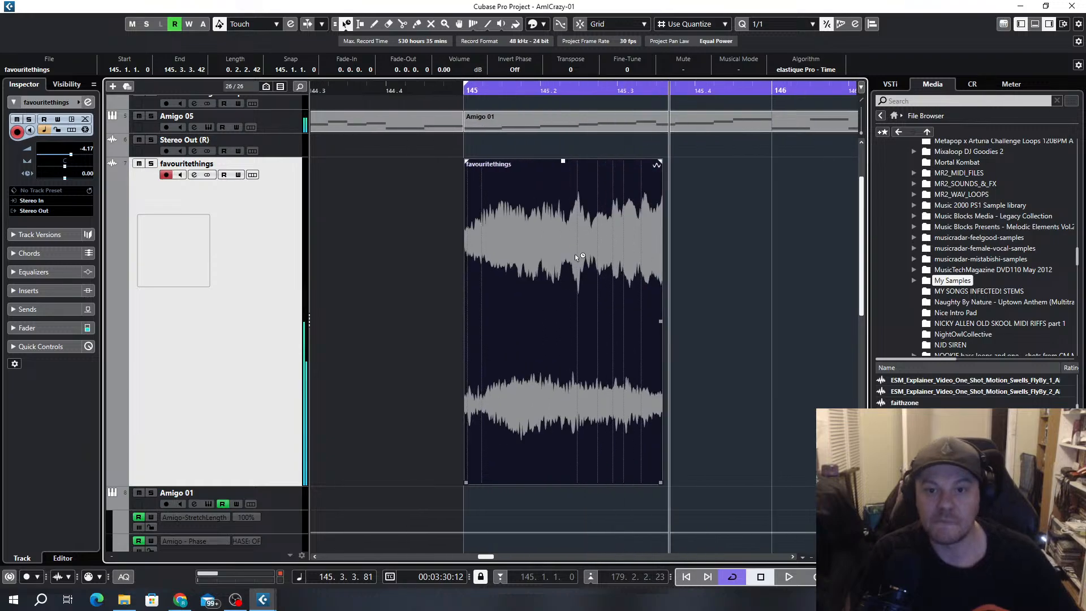
{"action": "left_click", "coordinate": [348, 25]}
{"action": "left_click", "coordinate": [586, 290]}
{"action": "double_click", "coordinate": [586, 289]}
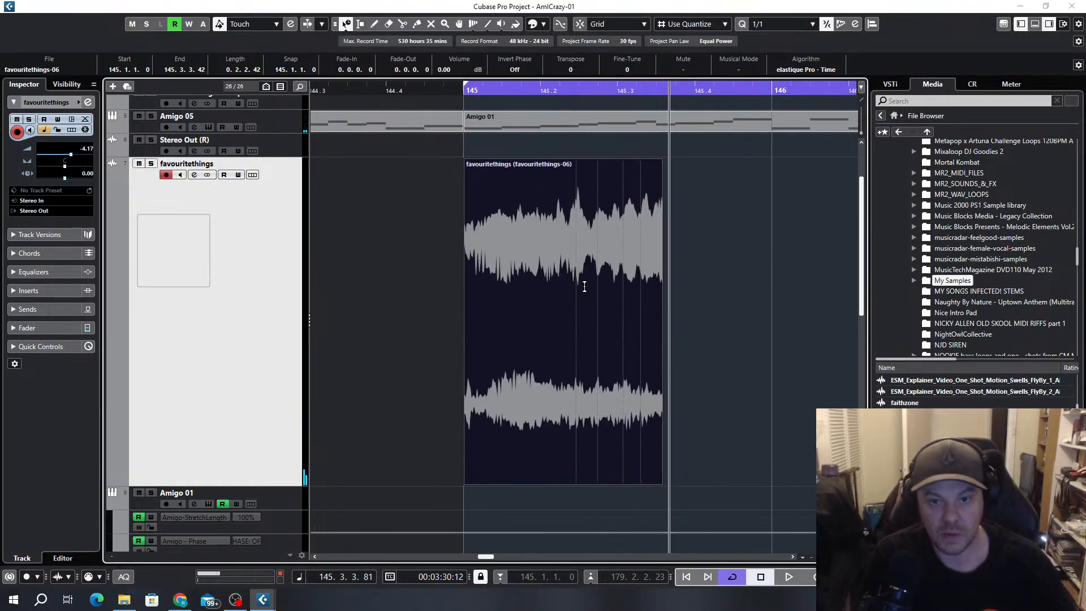
Analyse the pitch of the bounced favouritethings sample with VariAudio editing, and close the Sample Editor
{"action": "left_click", "coordinate": [31, 237]}
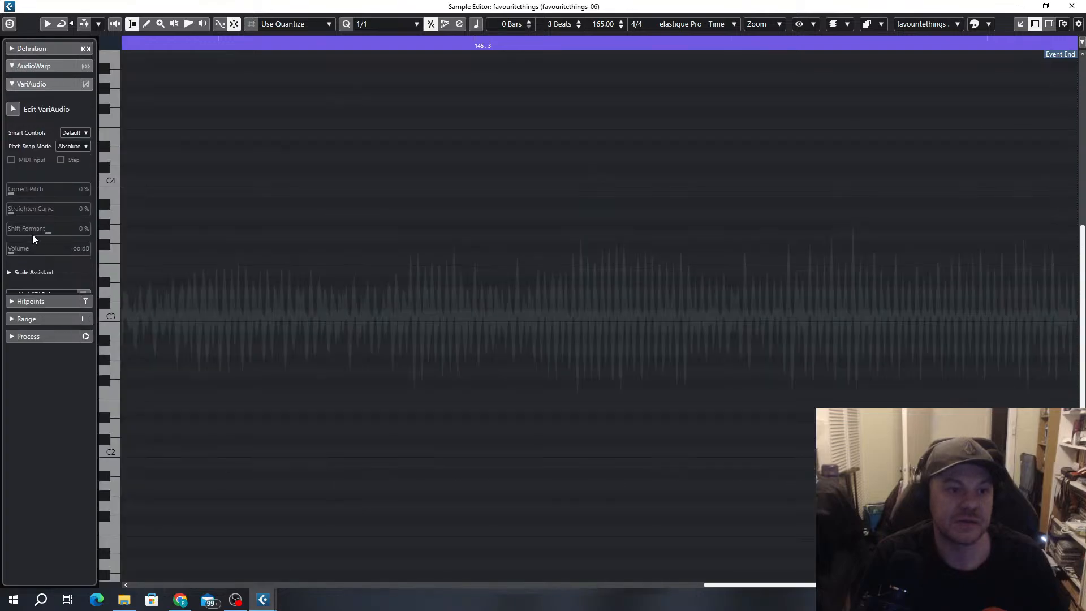
{"action": "left_click", "coordinate": [13, 109]}
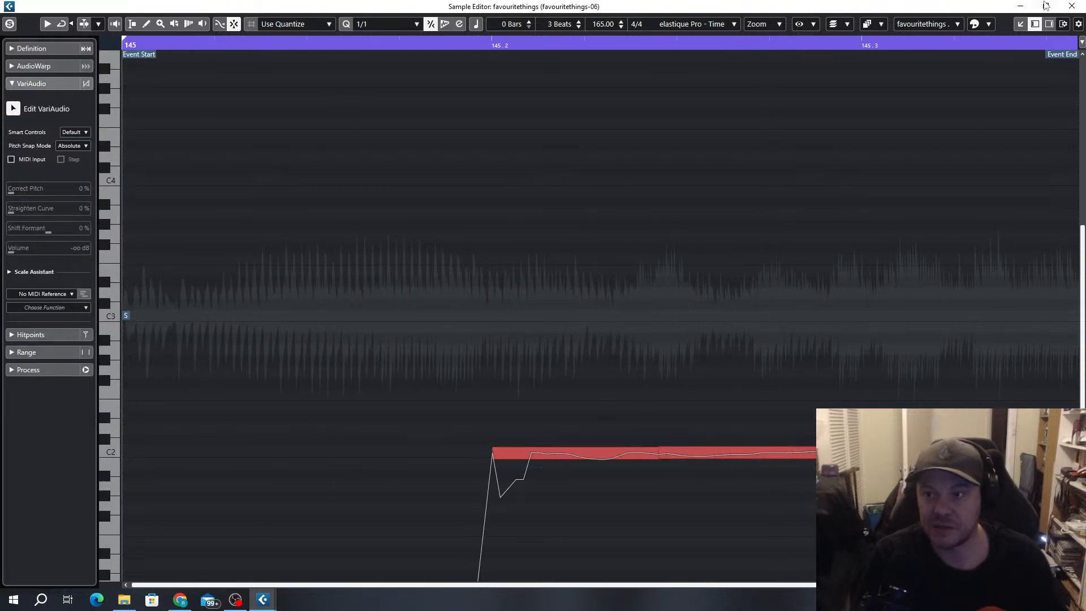
{"action": "left_click", "coordinate": [1072, 6]}
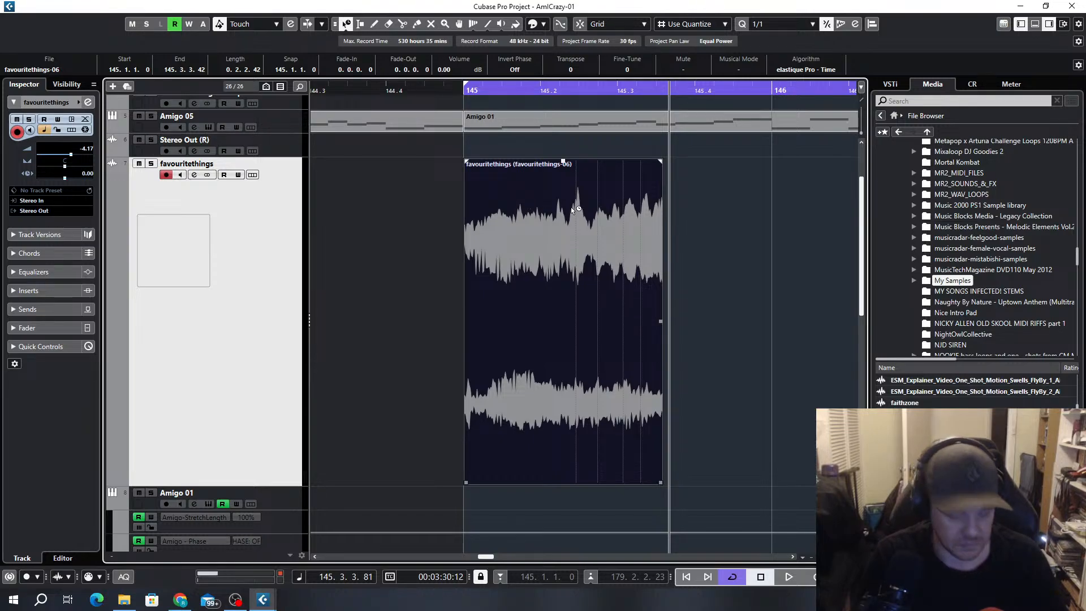
Add a sampler track named Stab and load the bounced favouritethings event into its Sampler Control
{"action": "left_click", "coordinate": [113, 86]}
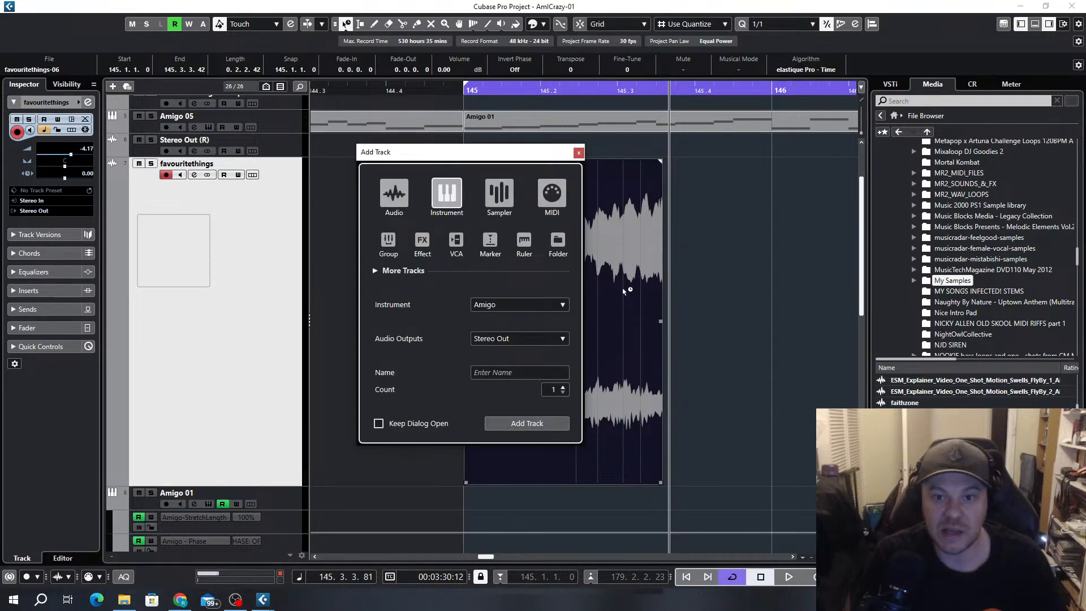
{"action": "left_click", "coordinate": [502, 194]}
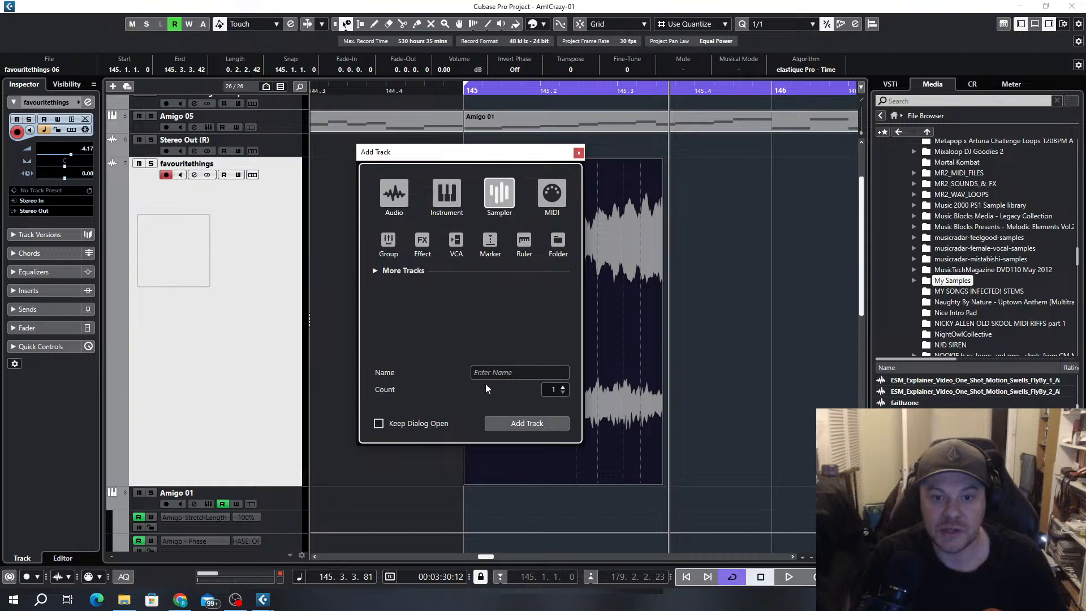
{"action": "left_click", "coordinate": [497, 375]}
{"action": "type", "text": "Stab"}
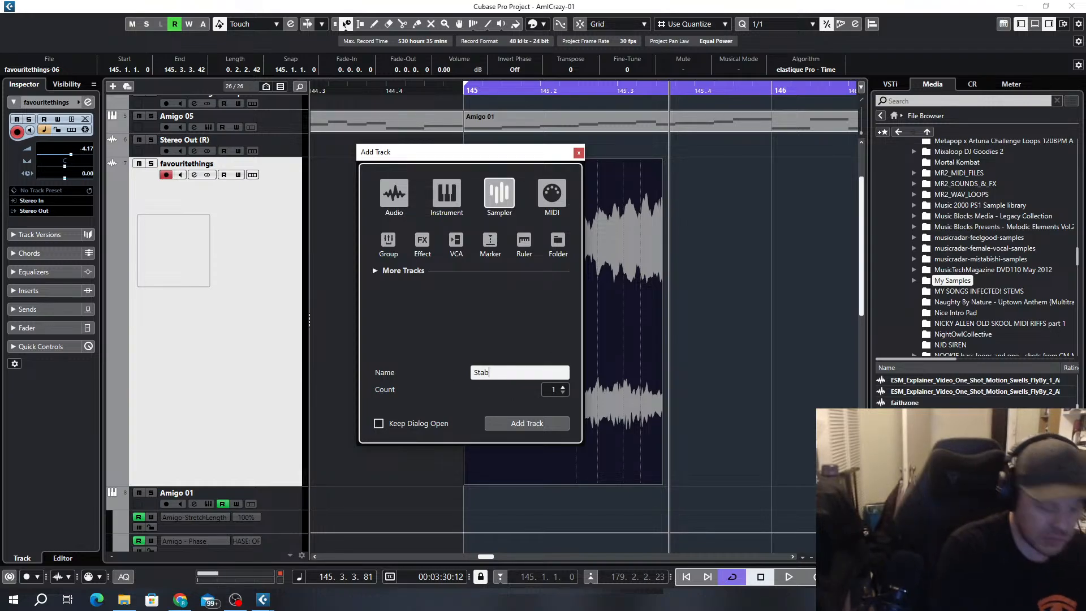
{"action": "left_click", "coordinate": [568, 428]}
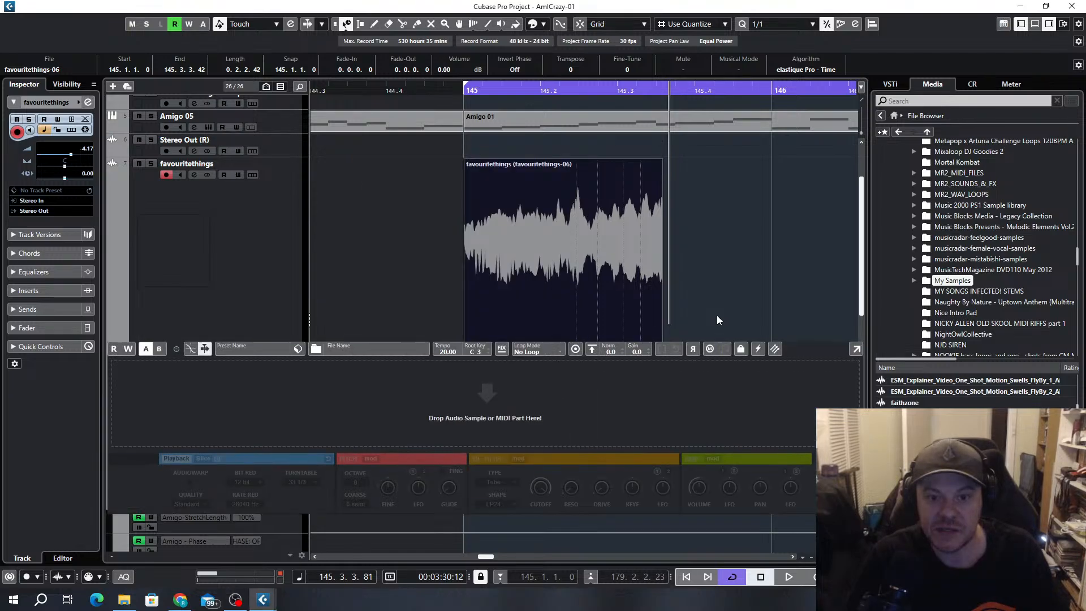
{"action": "left_click_drag", "start_coordinate": [523, 291], "coordinate": [494, 392]}
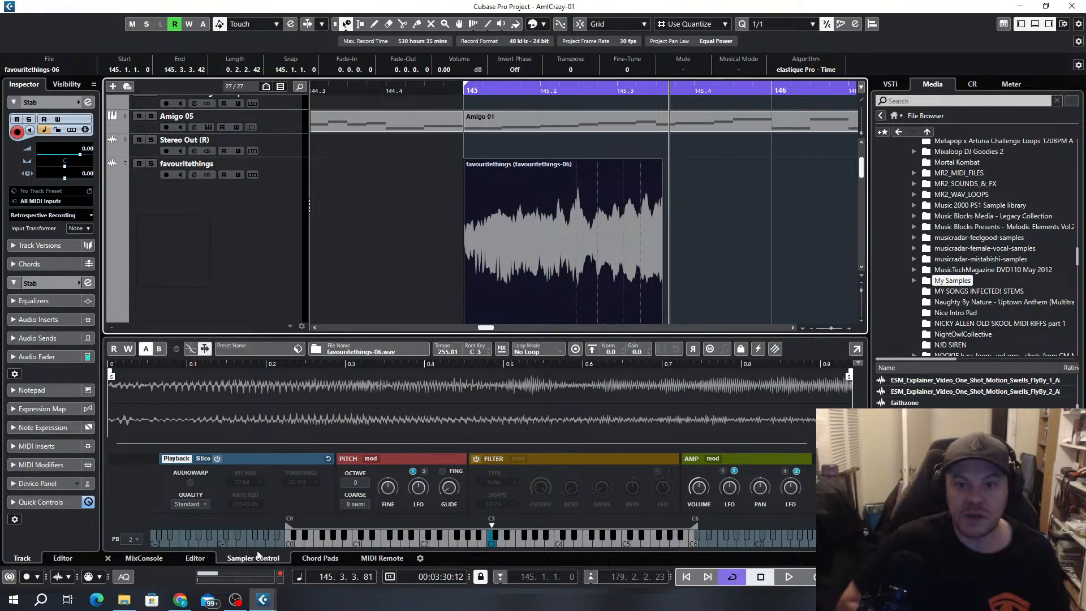
{"action": "left_click", "coordinate": [1036, 26]}
Reduce the favouritethings track to normal height and place the Stab track directly above it
{"action": "scroll", "coordinate": [606, 269], "scroll_direction": "down", "scroll_amount": 5}
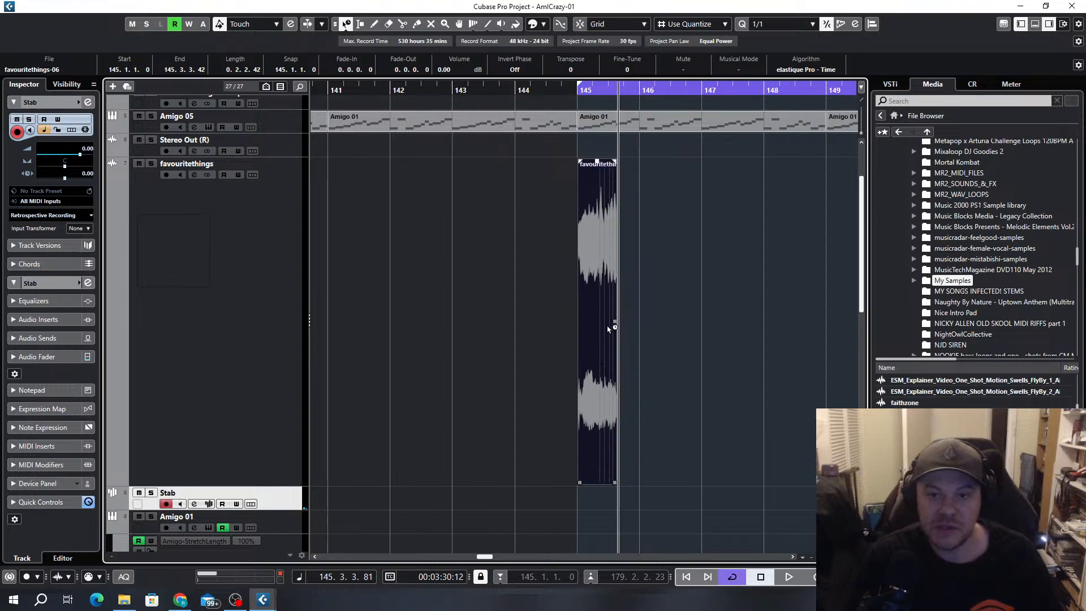
{"action": "scroll", "coordinate": [600, 327], "scroll_direction": "right", "scroll_amount": 3}
{"action": "scroll", "coordinate": [438, 353], "scroll_direction": "up", "scroll_amount": 3}
{"action": "scroll", "coordinate": [405, 367], "scroll_direction": "down", "scroll_amount": 3}
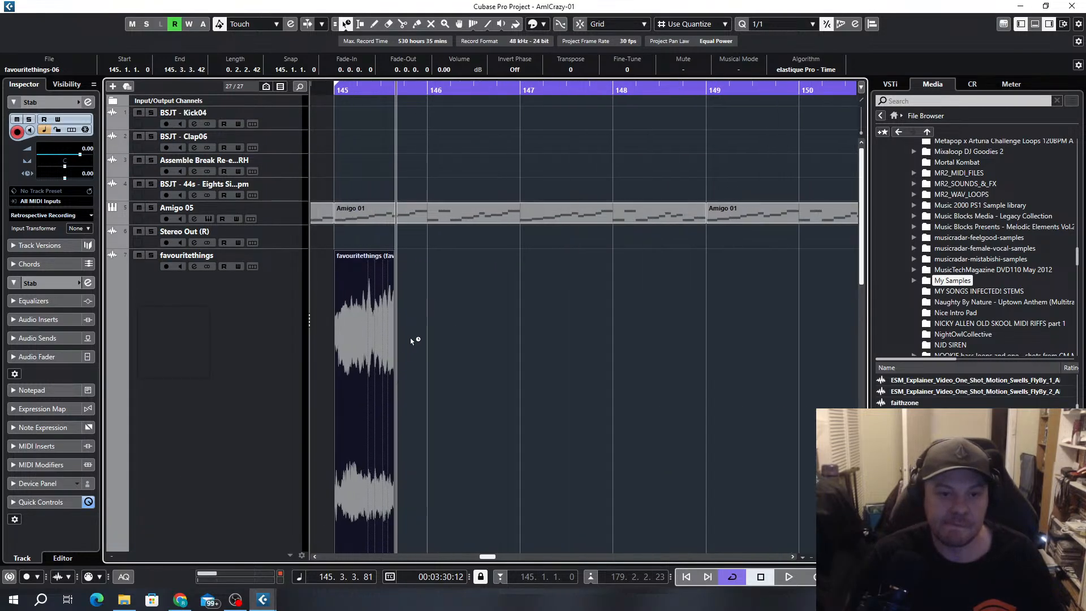
{"action": "scroll", "coordinate": [253, 415], "scroll_direction": "down", "scroll_amount": 4}
{"action": "left_click_drag", "start_coordinate": [260, 393], "coordinate": [250, 118]}
{"action": "scroll", "coordinate": [266, 304], "scroll_direction": "up", "scroll_amount": 4}
{"action": "mouse_move", "coordinate": [264, 316]}
{"action": "left_mouse_down"}
{"action": "mouse_move", "coordinate": [262, 291]}
{"action": "mouse_move", "coordinate": [256, 310]}
{"action": "mouse_move", "coordinate": [256, 300]}
{"action": "left_mouse_up"}
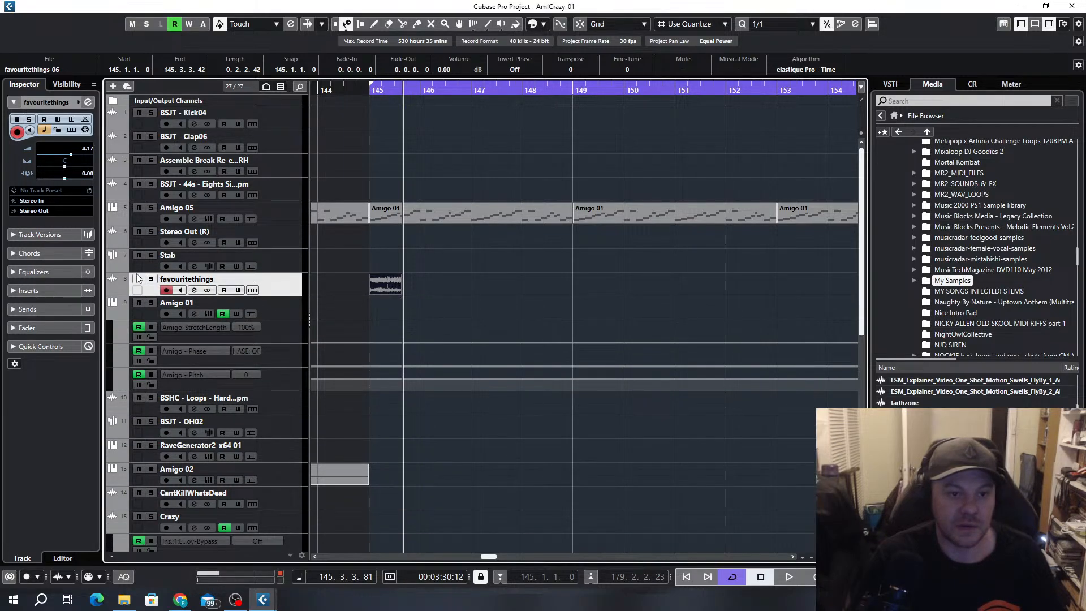
Mute the favouritethings track and loop playback over the Amigo 01 event from bar 145 to 149
{"action": "left_click", "coordinate": [456, 219]}
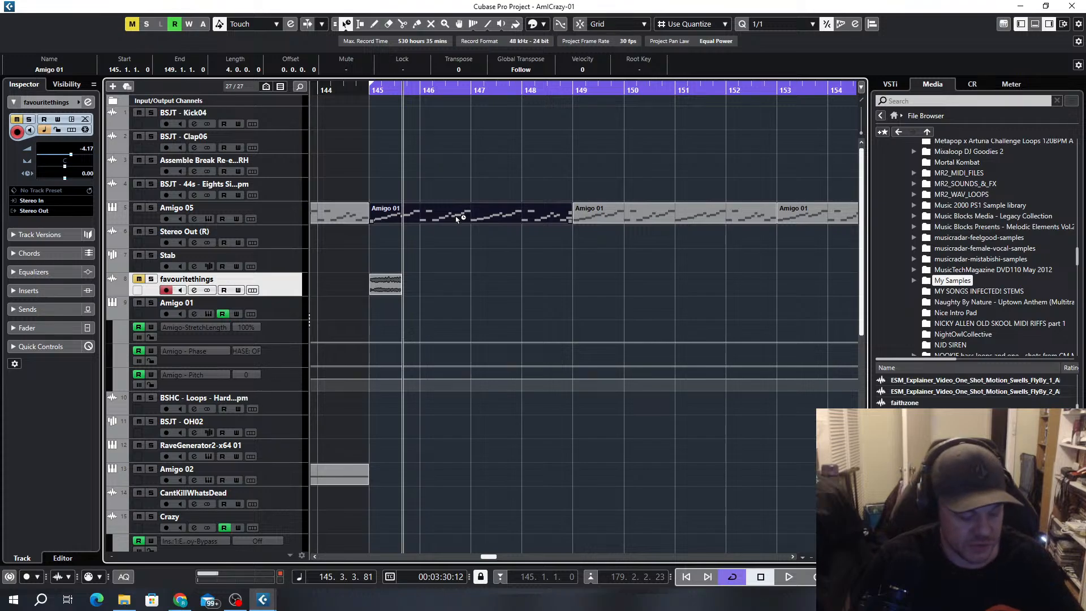
{"action": "key", "text": "p"}
{"action": "key", "text": "KP_1"}
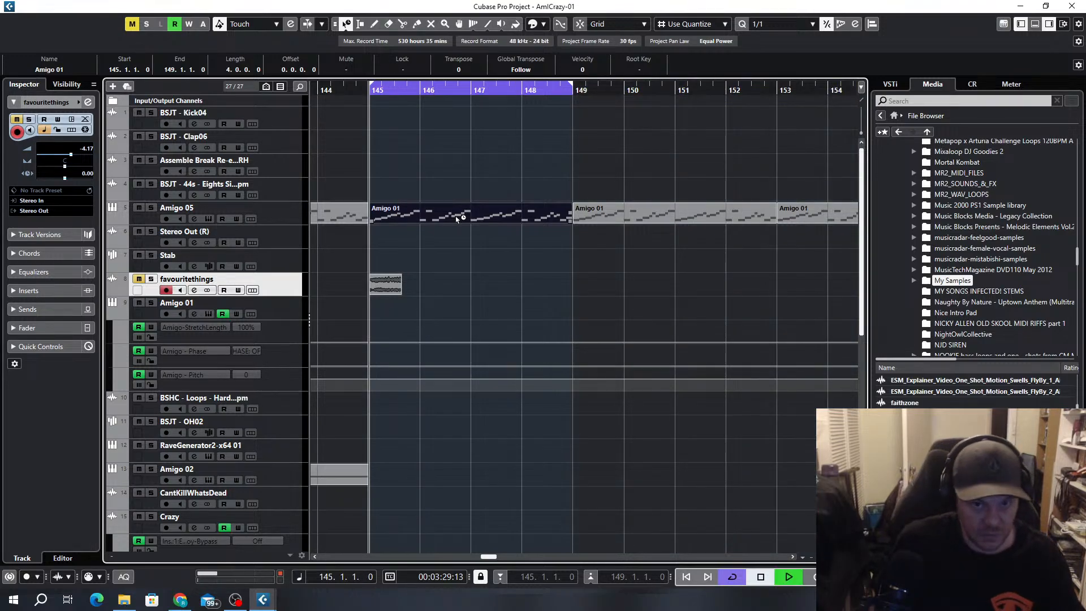
{"action": "key", "text": "space"}
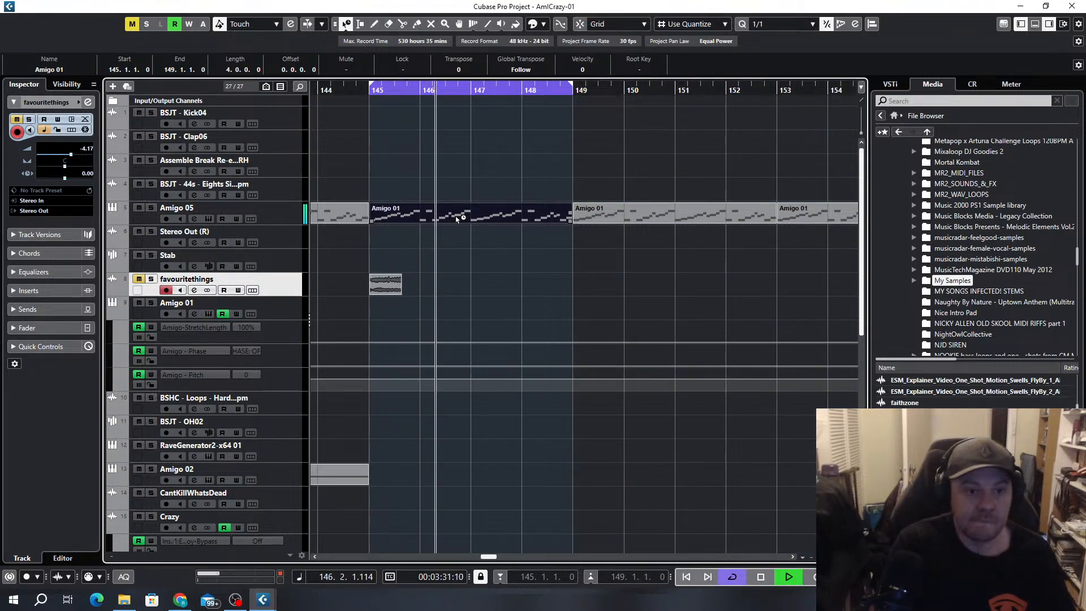
Record a MIDI pattern on the Stab track over the looped bars 145 to 149
{"action": "left_click", "coordinate": [260, 258]}
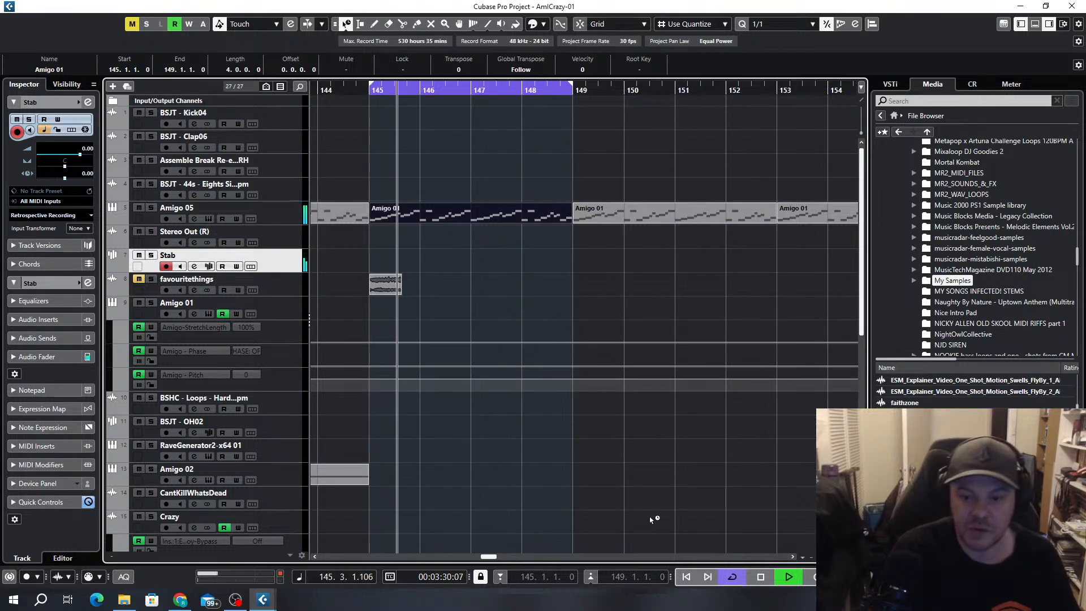
{"action": "key", "text": "KP_Multiply"}
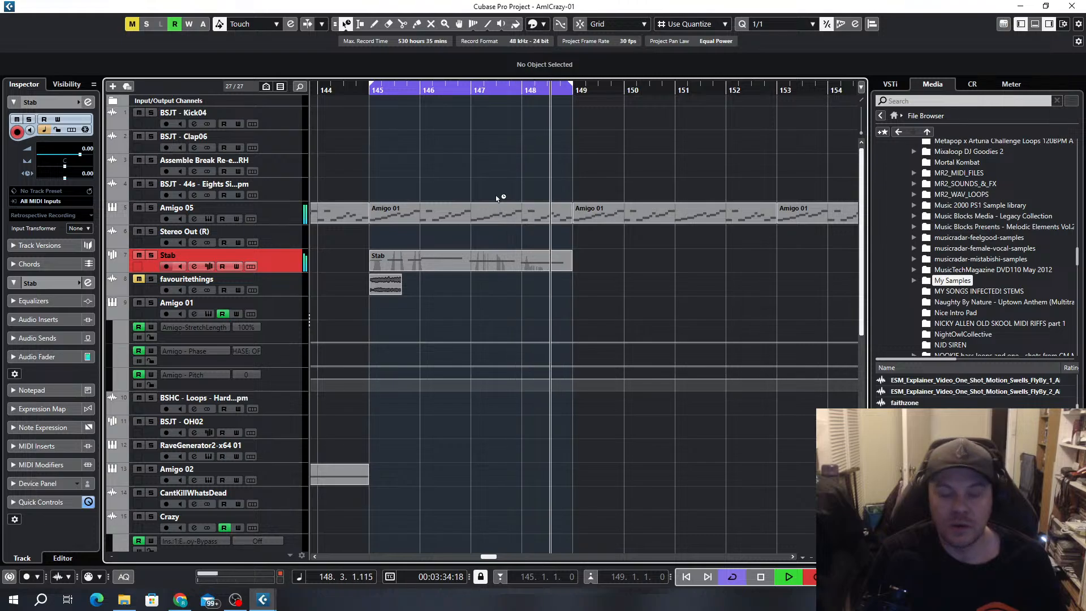
Stop the recording and remove the favouritethings track from the project
{"action": "left_click", "coordinate": [282, 285]}
{"action": "right_click", "coordinate": [280, 284]}
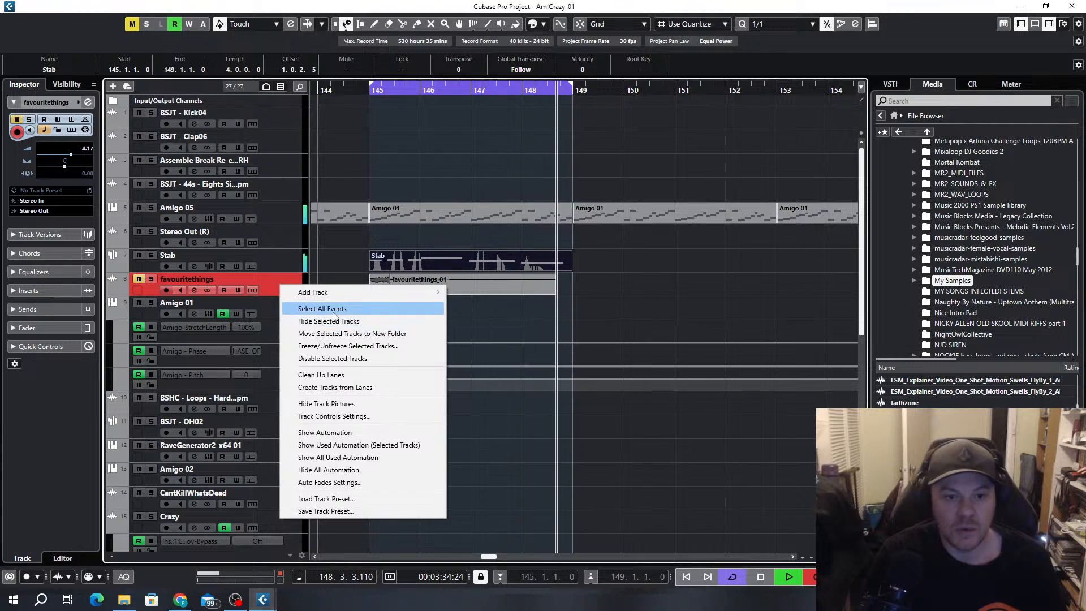
{"action": "key", "text": "Escape"}
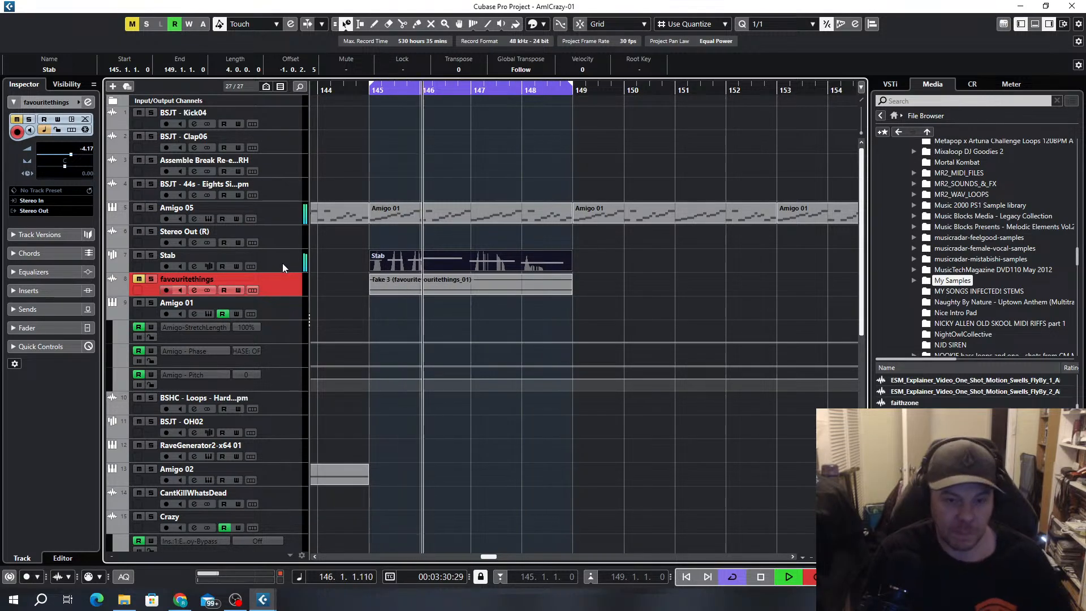
{"action": "key", "text": "space"}
{"action": "right_click", "coordinate": [287, 280]}
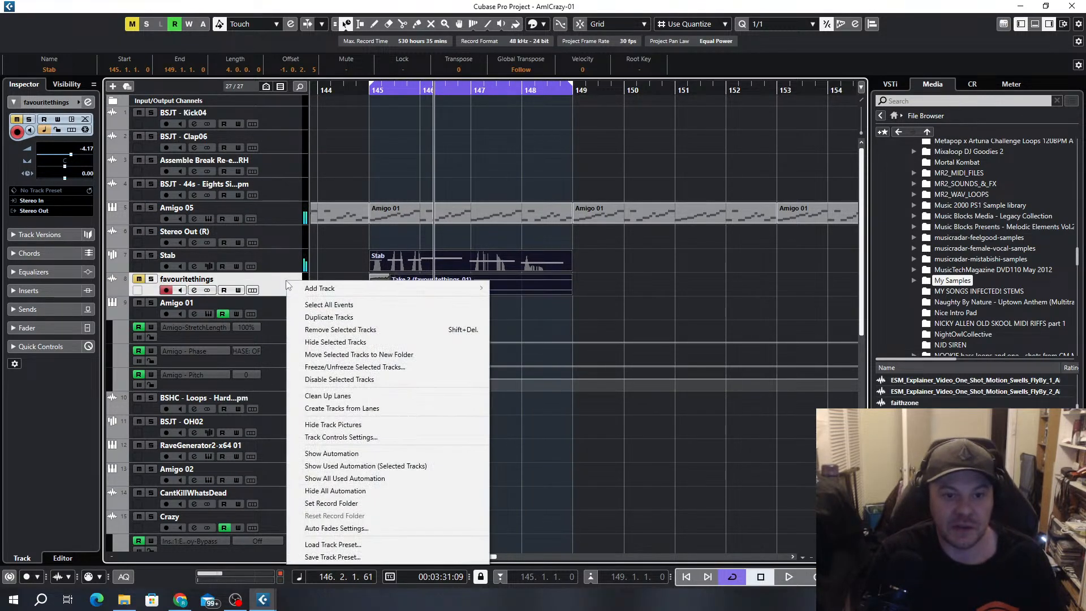
{"action": "left_click", "coordinate": [341, 331]}
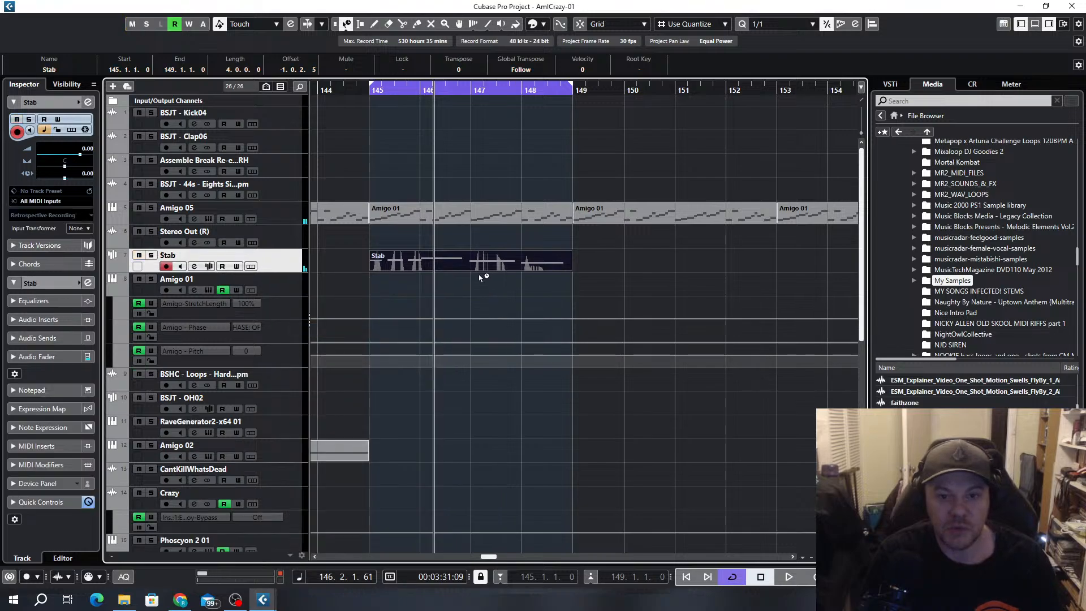
Switch the object selection tool from time-stretch sizing to normal sizing and open the Stab part in the Key Editor
{"action": "left_click", "coordinate": [353, 27]}
{"action": "left_click", "coordinate": [373, 40]}
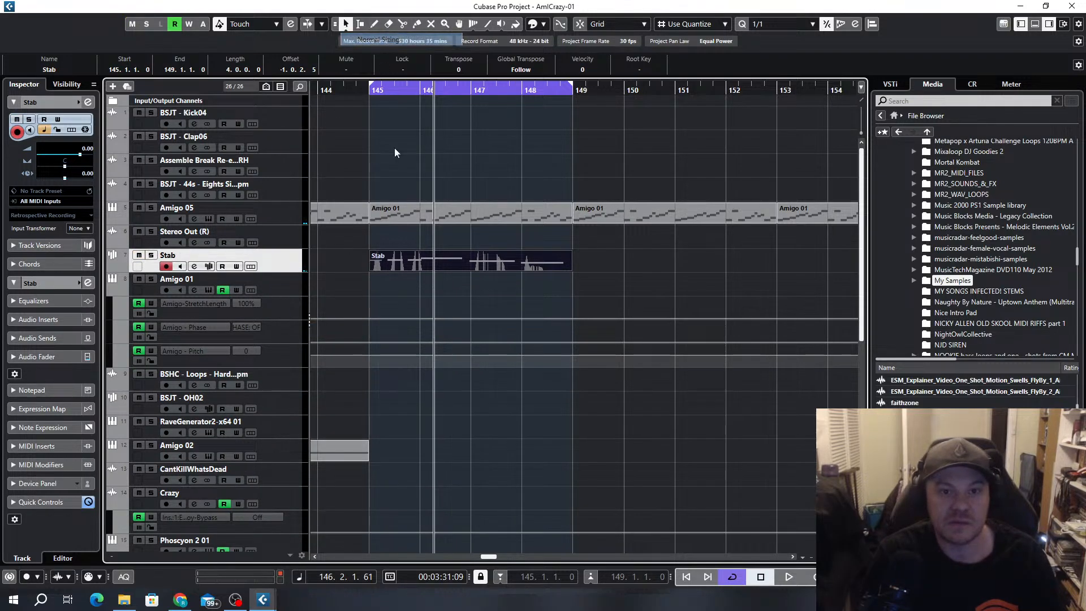
{"action": "double_click", "coordinate": [425, 266]}
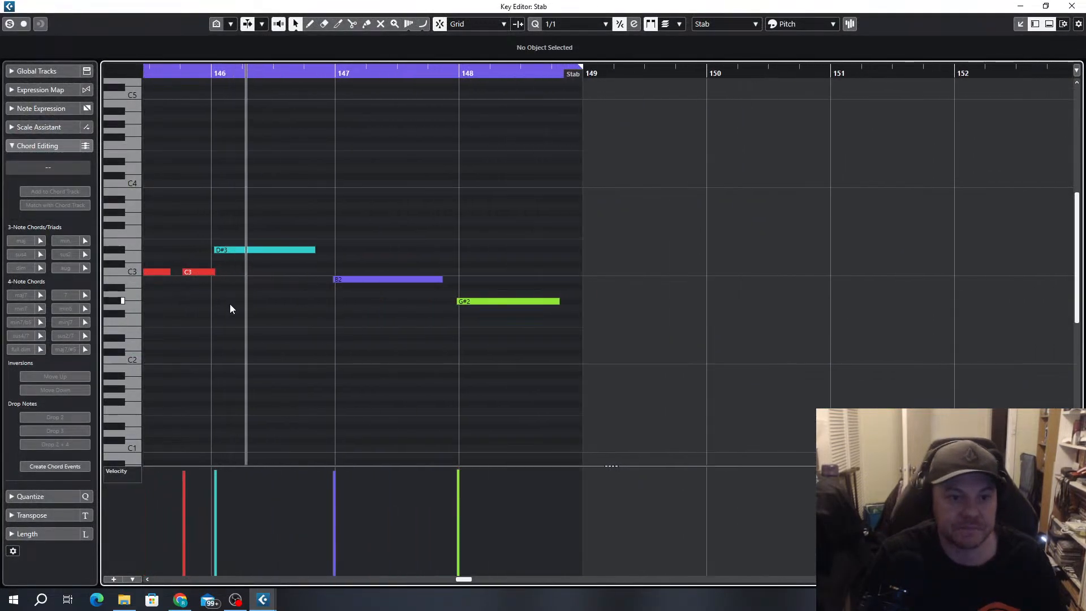
Set the quantize value to 1/32 and align the C3 notes to the grid, with the third starting at 145.4.1.0
{"action": "key", "text": "h"}
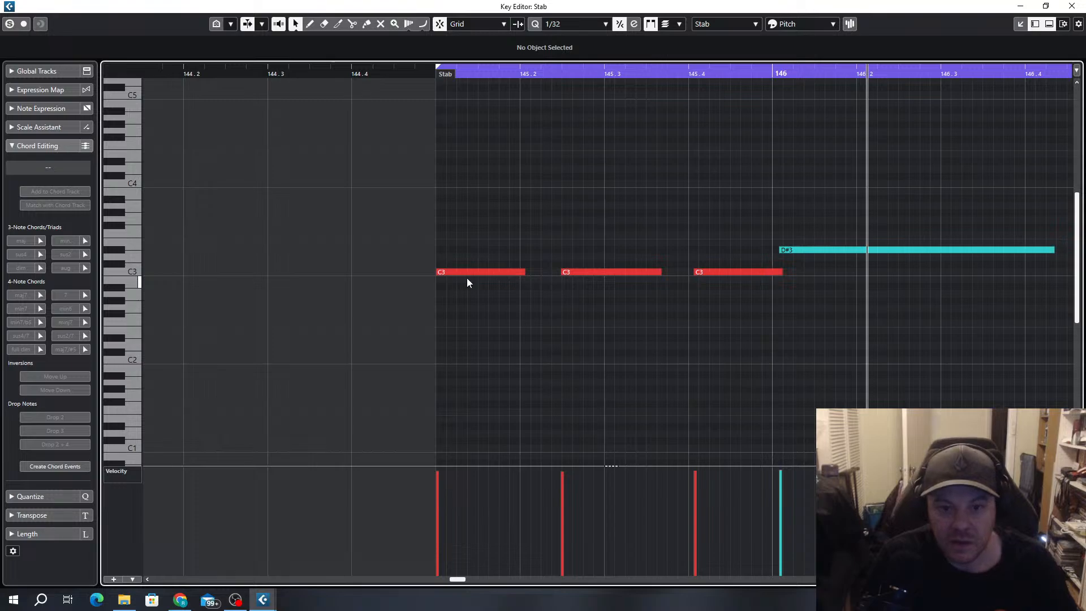
{"action": "key", "text": "h"}
{"action": "left_click", "coordinate": [407, 272]}
{"action": "left_click", "coordinate": [718, 274]}
{"action": "scroll", "coordinate": [730, 294], "scroll_direction": "right", "scroll_amount": 3}
{"action": "left_click", "coordinate": [418, 272]}
{"action": "key", "text": "q"}
{"action": "key", "text": "g"}
{"action": "scroll", "coordinate": [481, 252], "scroll_direction": "right", "scroll_amount": 3}
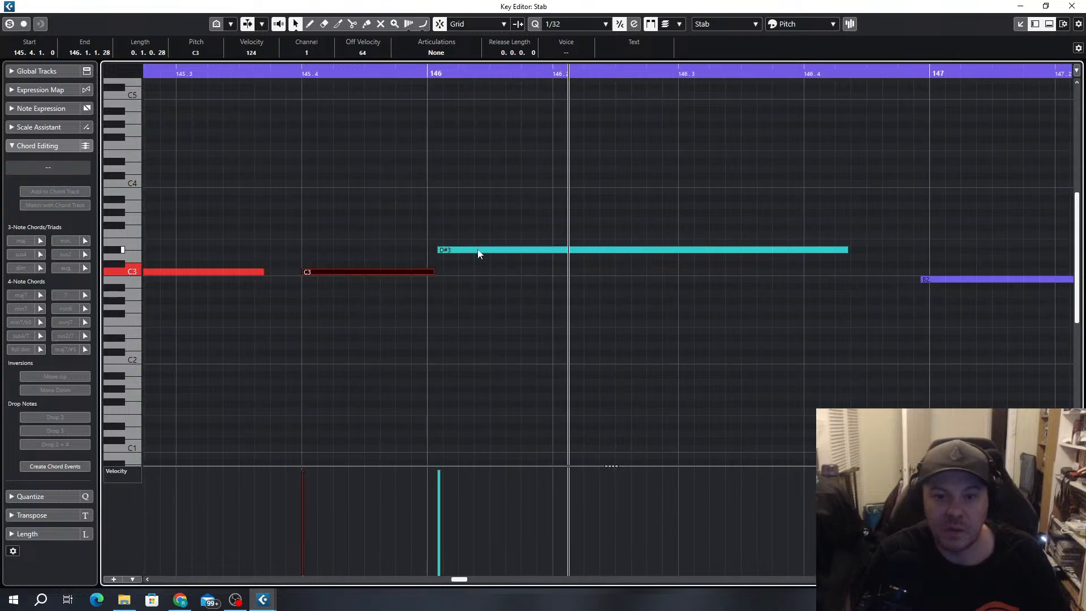
Align the D#3, B2 and G#2 notes to start exactly on bars 146, 147 and 148
{"action": "left_click", "coordinate": [455, 250]}
{"action": "key", "text": "g"}
{"action": "scroll", "coordinate": [782, 280], "scroll_direction": "right", "scroll_amount": 2}
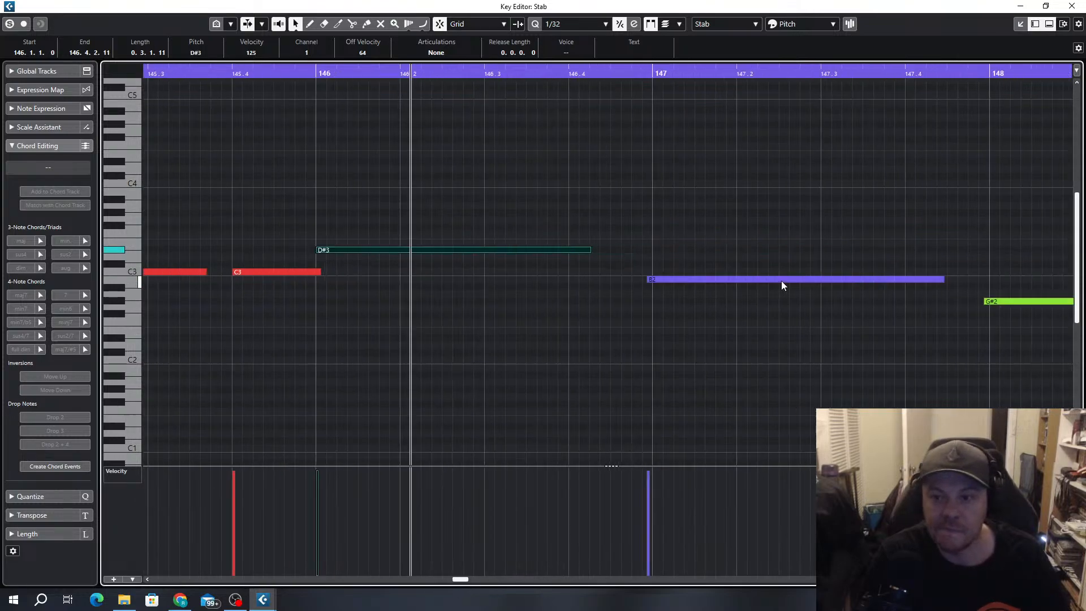
{"action": "left_click_drag", "start_coordinate": [731, 280], "coordinate": [737, 281]}
{"action": "scroll", "coordinate": [761, 311], "scroll_direction": "right", "scroll_amount": 5}
{"action": "left_click", "coordinate": [547, 300]}
{"action": "left_click_drag", "start_coordinate": [547, 302], "coordinate": [557, 303]}
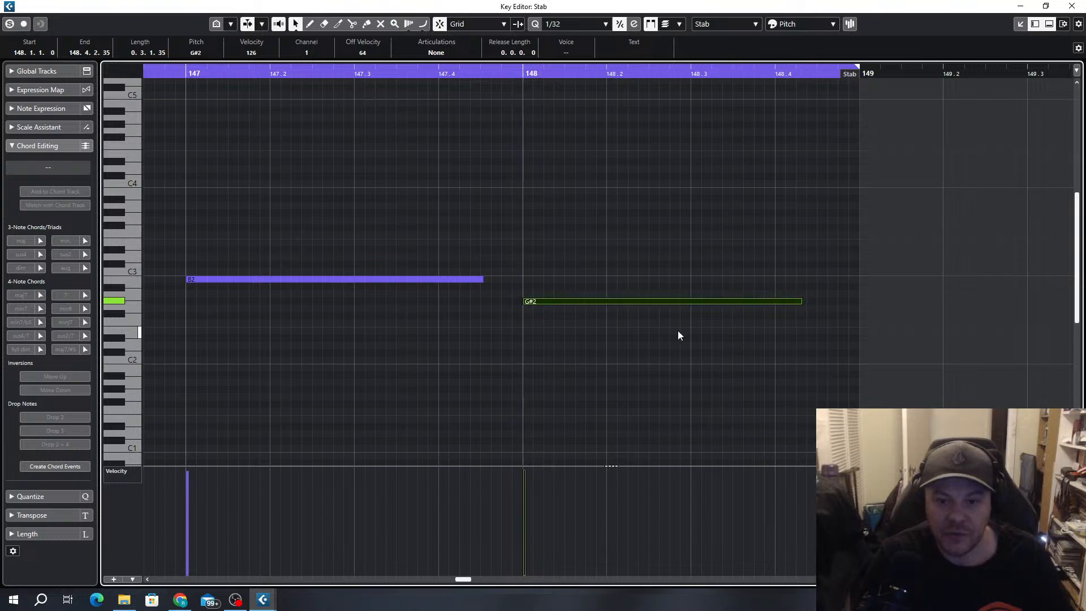
During loop playback, extend the D#3 note to end at 146.4.3.60 and the G#2 note to about the same length
{"action": "key", "text": "space"}
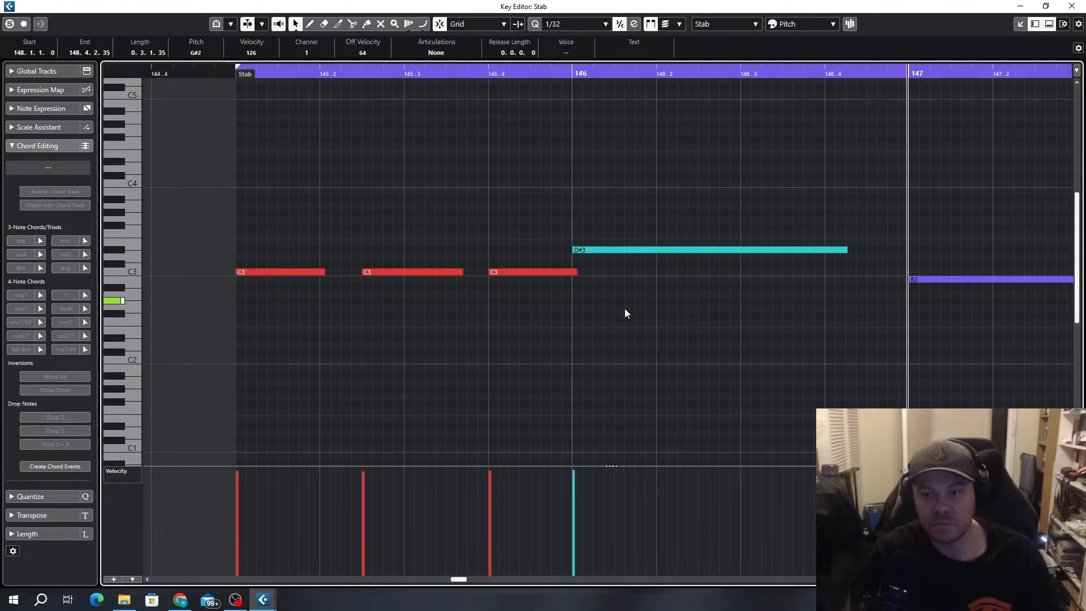
{"action": "scroll", "coordinate": [476, 267], "scroll_direction": "down", "scroll_amount": 2}
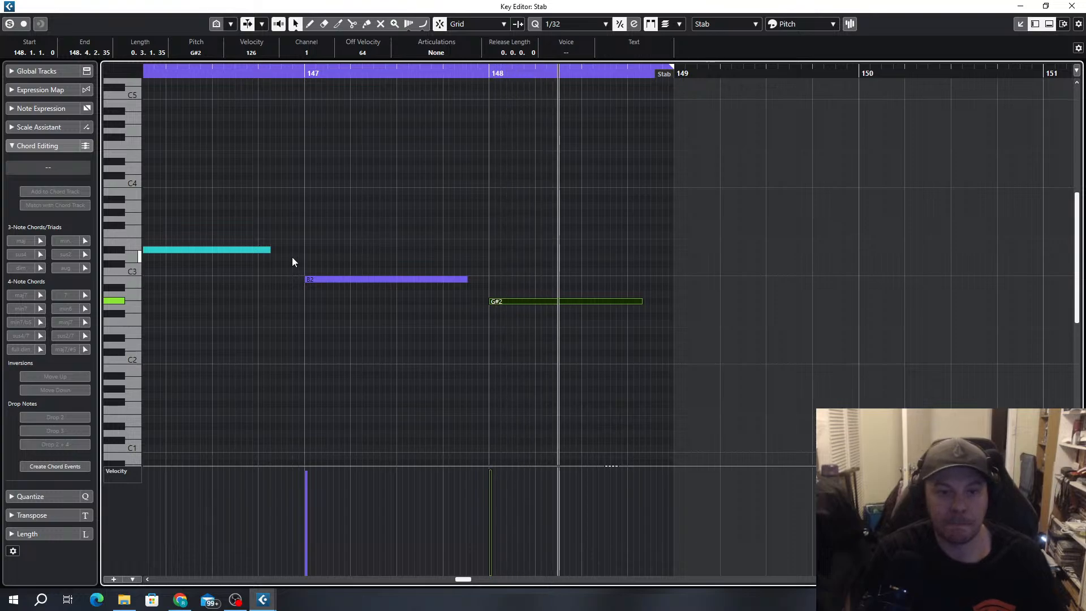
{"action": "left_click_drag", "start_coordinate": [271, 249], "coordinate": [292, 250]}
{"action": "left_click_drag", "start_coordinate": [639, 303], "coordinate": [662, 303]}
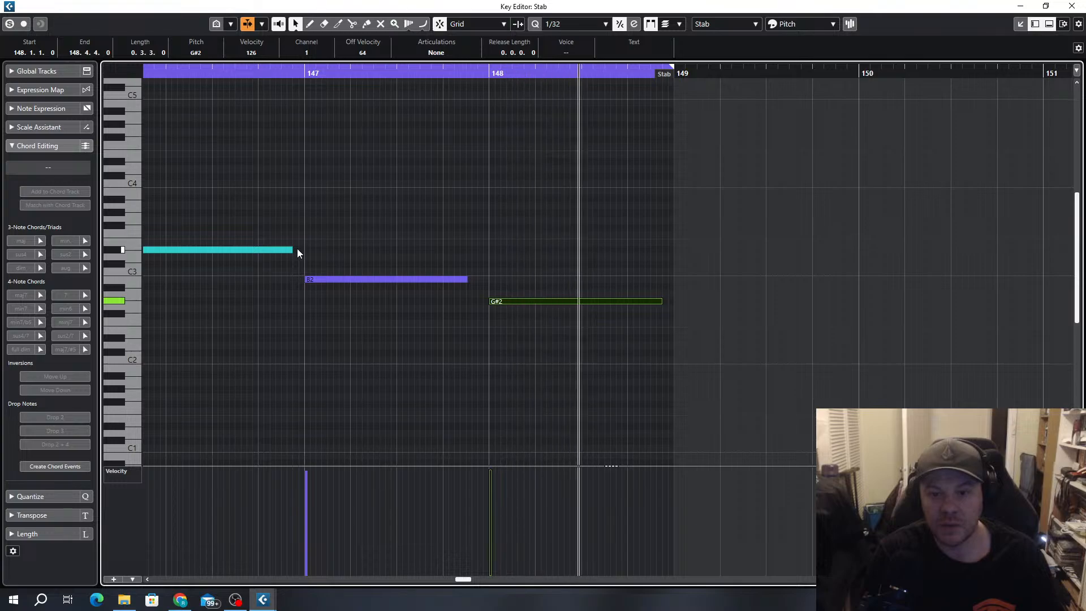
{"action": "left_click_drag", "start_coordinate": [661, 300], "coordinate": [656, 300]}
{"action": "left_click_drag", "start_coordinate": [290, 249], "coordinate": [285, 249]}
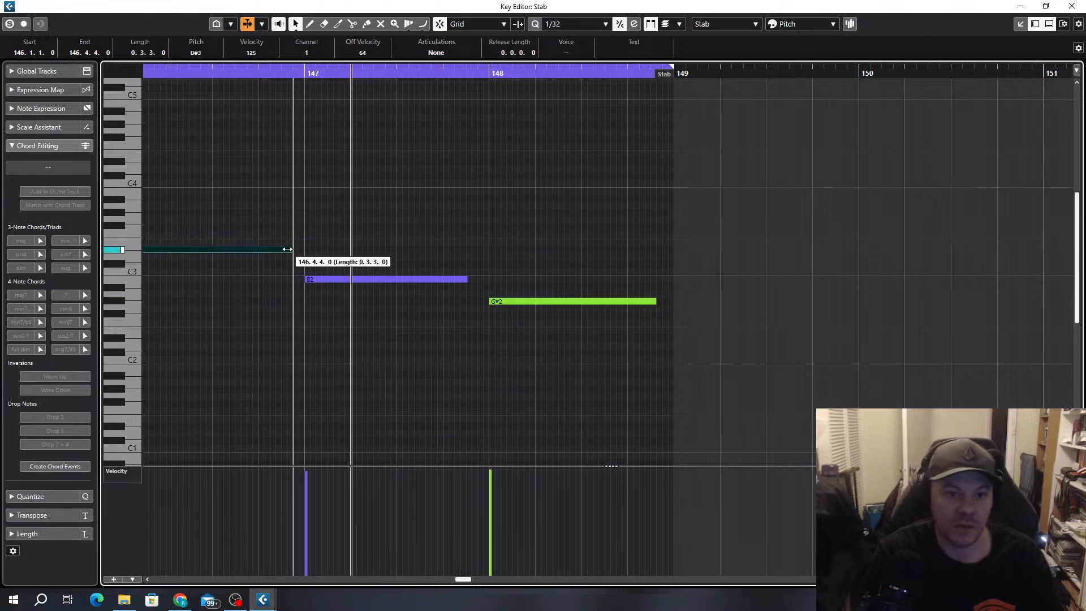
{"action": "scroll", "coordinate": [457, 225], "scroll_direction": "down", "scroll_amount": 3}
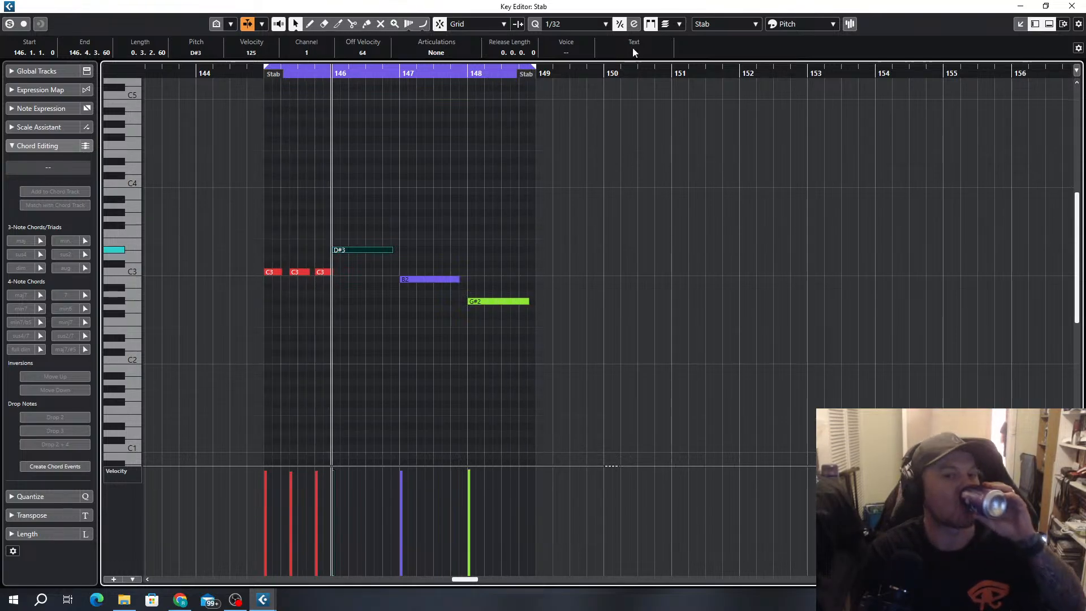
Close the Key Editor and review the Stab part within the wider arrangement from about bar 105 to 177
{"action": "key", "text": "Escape"}
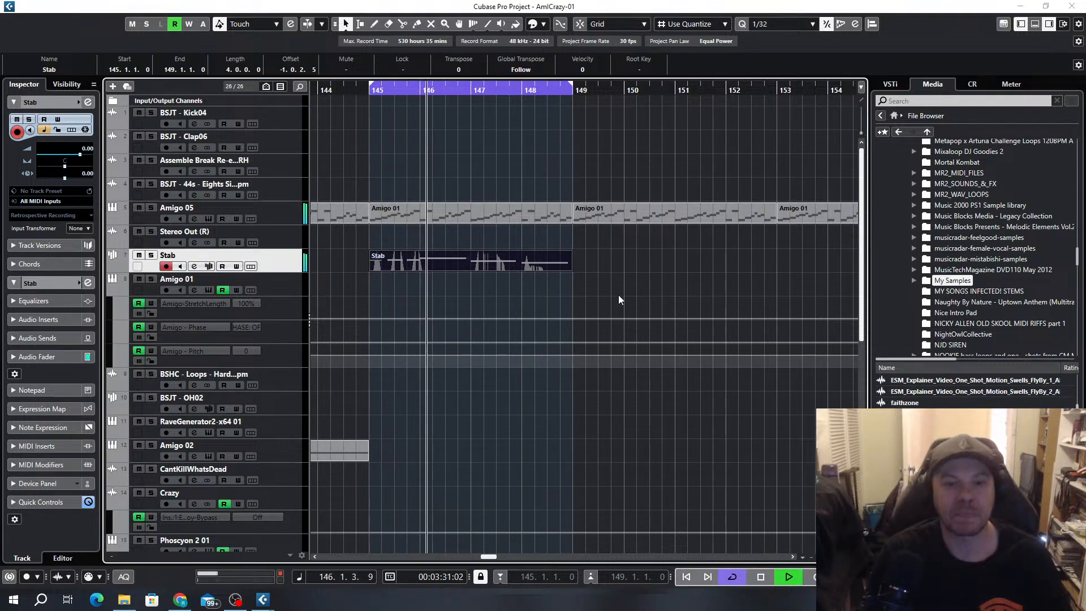
{"action": "scroll", "coordinate": [369, 320], "scroll_direction": "down", "scroll_amount": 6}
{"action": "scroll", "coordinate": [579, 257], "scroll_direction": "left", "scroll_amount": 4}
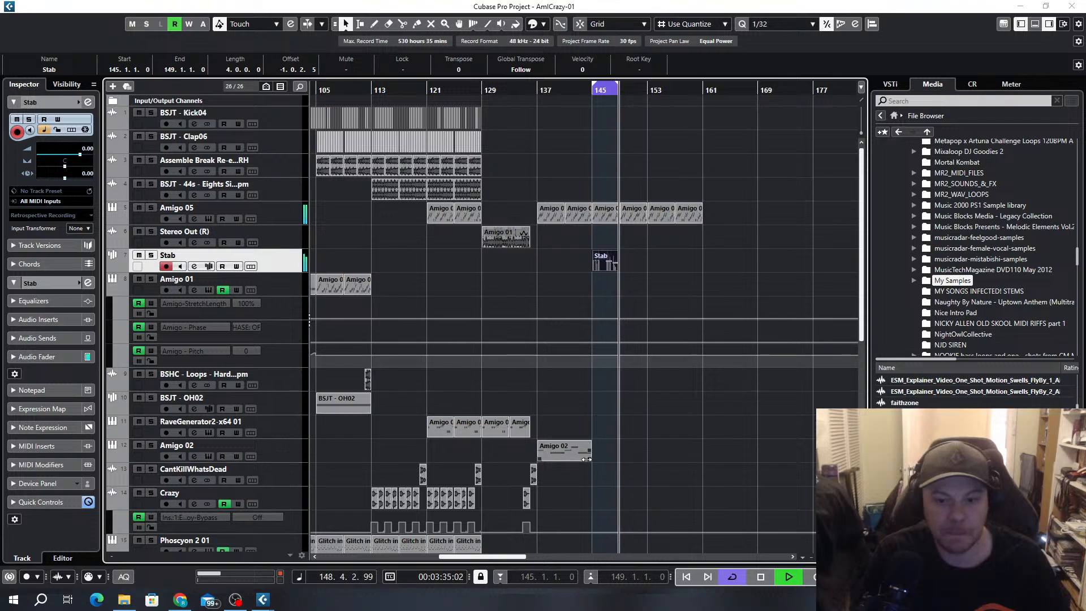
Move the Amigo 02 track up so it sits directly above the Stab track
{"action": "scroll", "coordinate": [589, 396], "scroll_direction": "down", "scroll_amount": 4}
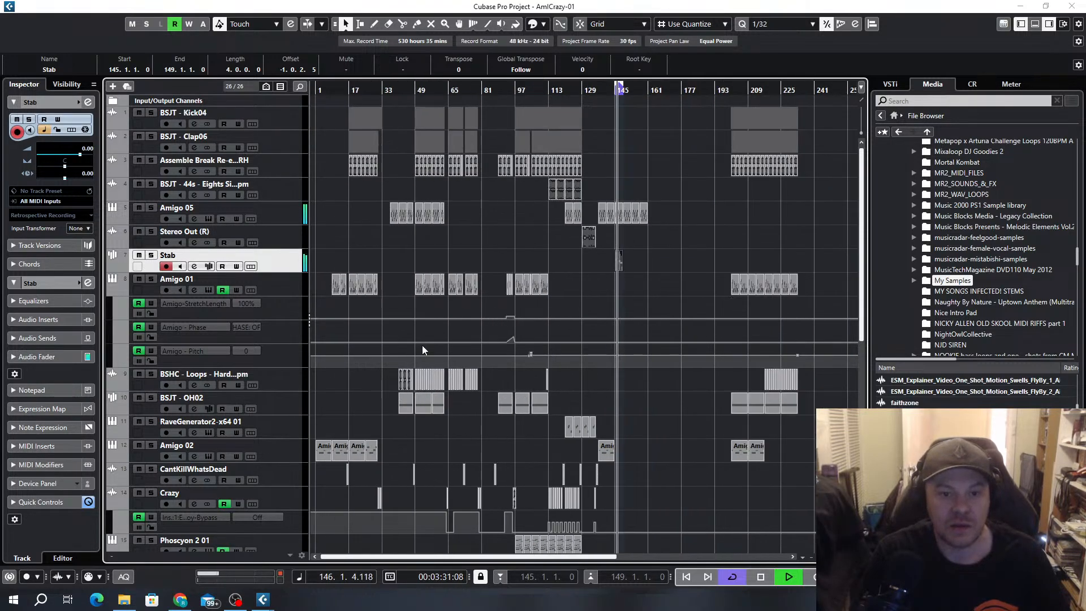
{"action": "left_click_drag", "start_coordinate": [282, 458], "coordinate": [283, 263]}
{"action": "scroll", "coordinate": [553, 291], "scroll_direction": "up", "scroll_amount": 4}
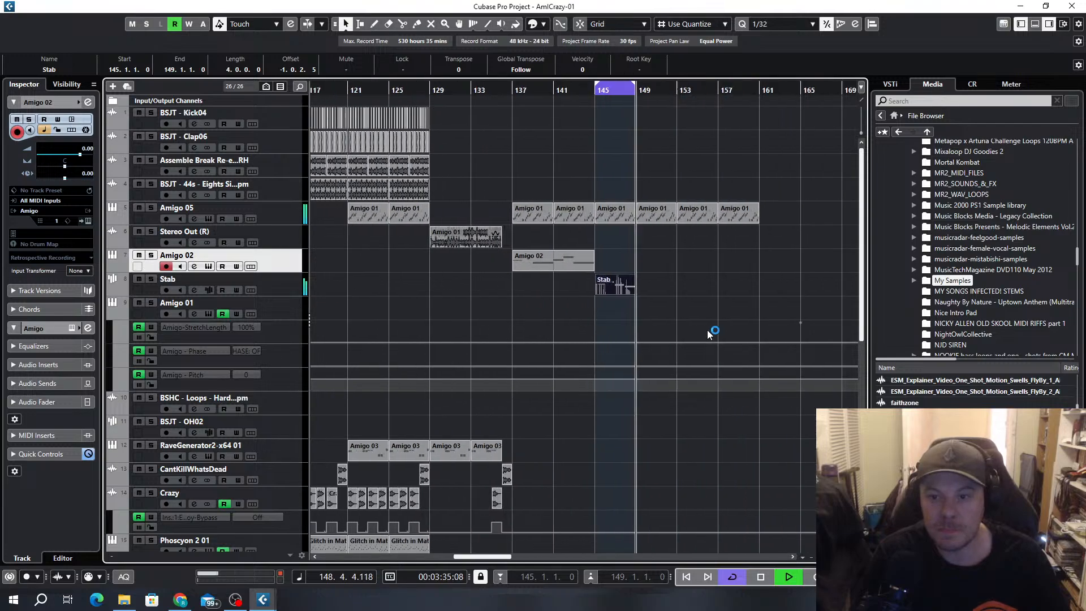
Copy the Stab event onto the Amigo 02 track at bar 145 and set the quantize value to 1/1
{"action": "scroll", "coordinate": [542, 289], "scroll_direction": "down", "scroll_amount": 2}
{"action": "mouse_move", "coordinate": [558, 287]}
{"action": "left_mouse_down"}
{"action": "mouse_move", "coordinate": [556, 262]}
{"action": "mouse_move", "coordinate": [560, 269]}
{"action": "left_mouse_up"}
{"action": "scroll", "coordinate": [559, 266], "scroll_direction": "up", "scroll_amount": 3}
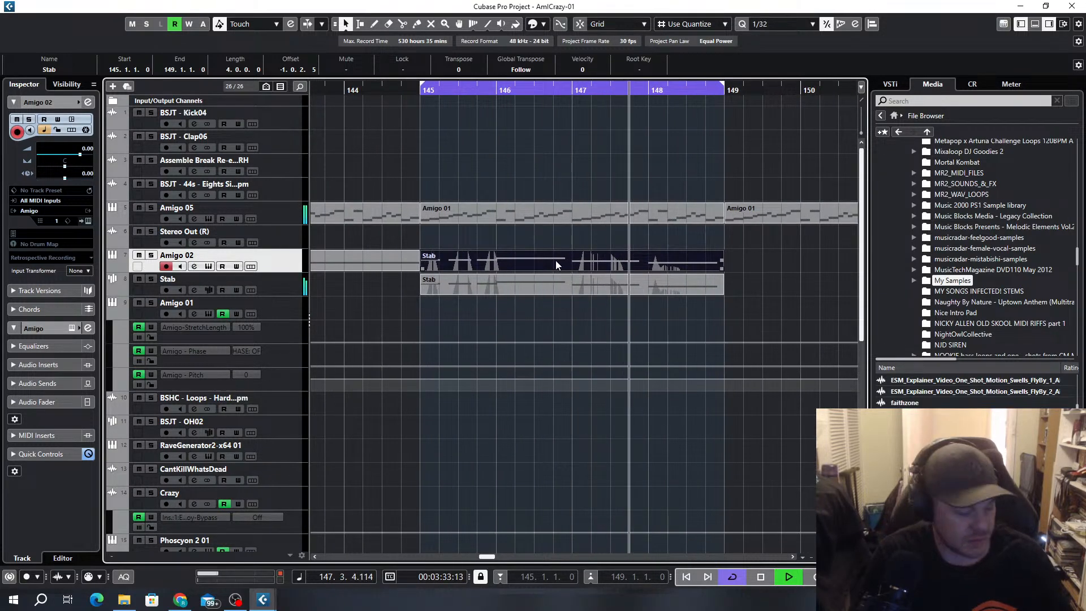
{"action": "key", "text": "alt+1"}
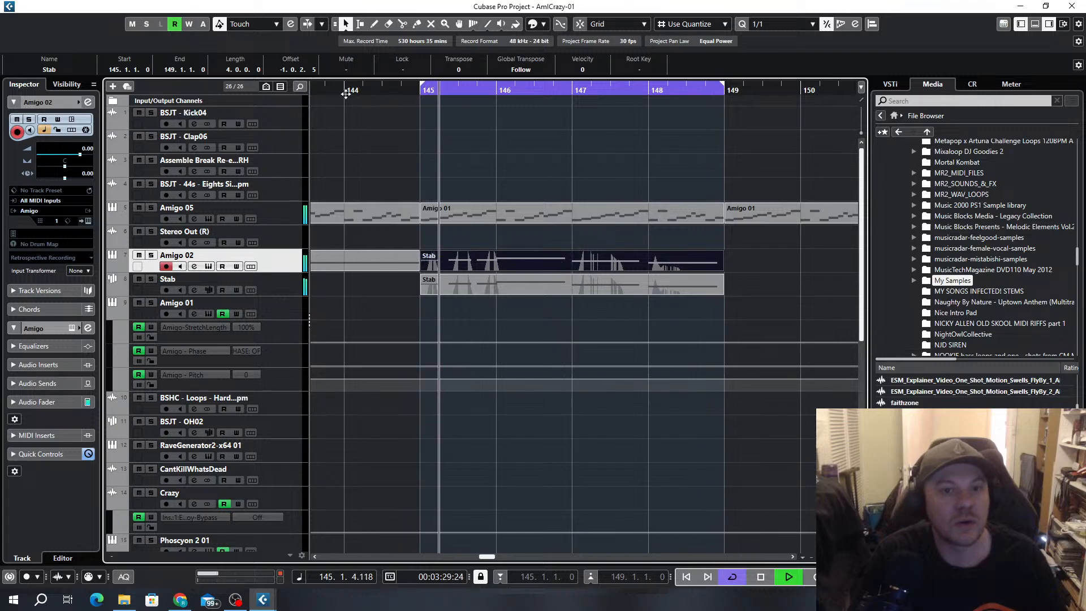
Move the Stab copy on the Amigo 02 track to bar 149 and duplicate the Stab track's event to bar 149
{"action": "scroll", "coordinate": [525, 275], "scroll_direction": "down", "scroll_amount": 5}
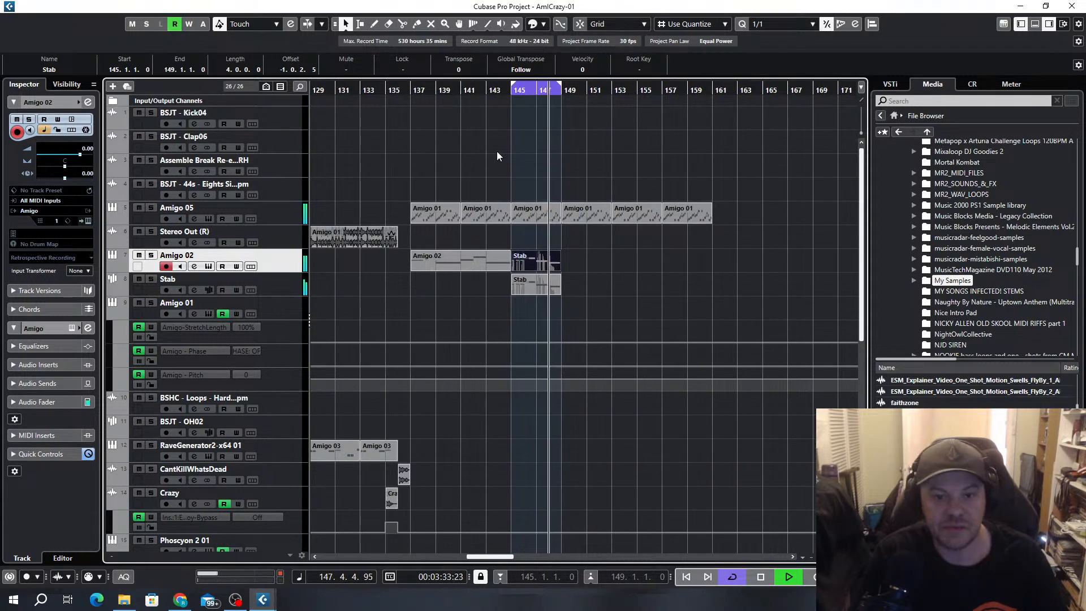
{"action": "left_click_drag", "start_coordinate": [537, 262], "coordinate": [602, 271]}
{"action": "scroll", "coordinate": [592, 265], "scroll_direction": "up", "scroll_amount": 3}
{"action": "left_click", "coordinate": [422, 292]}
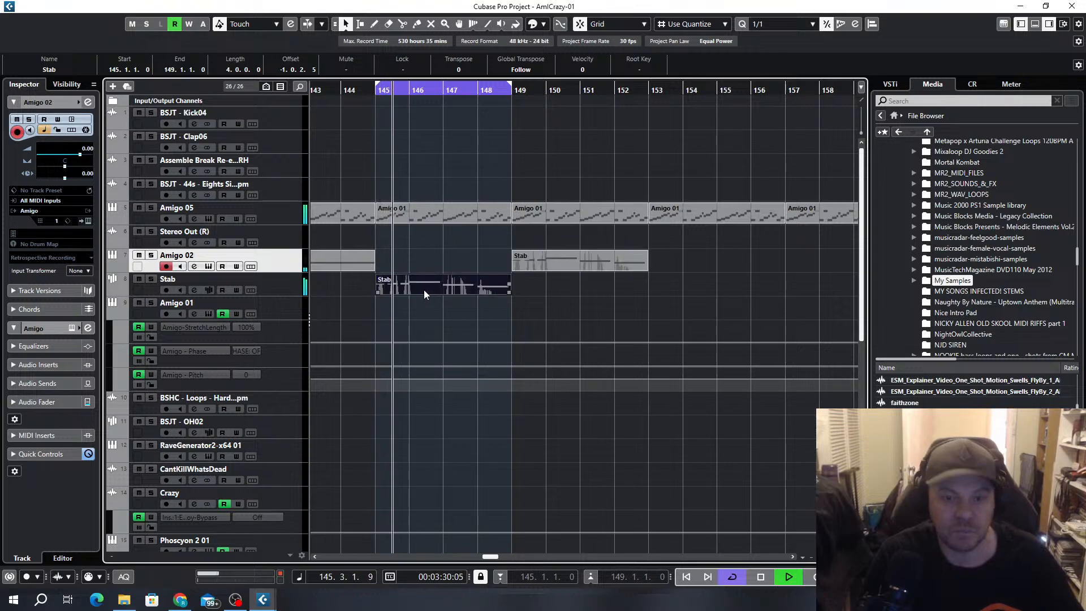
{"action": "key", "text": "ctrl+d"}
Duplicate the two Stab events at bar 149 twice, up to bar 161, and extend the loop range from bar 145 to 161
{"action": "scroll", "coordinate": [497, 181], "scroll_direction": "down", "scroll_amount": 3}
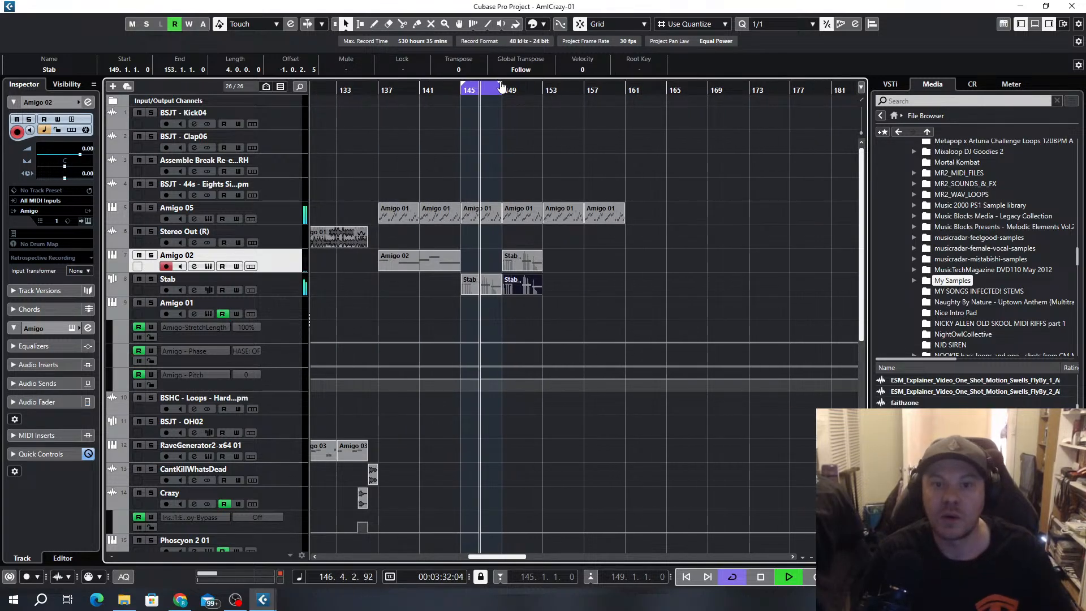
{"action": "left_click_drag", "start_coordinate": [501, 88], "coordinate": [542, 101]}
{"action": "scroll", "coordinate": [527, 249], "scroll_direction": "up", "scroll_amount": 3}
{"action": "left_click_drag", "start_coordinate": [594, 250], "coordinate": [501, 317]}
{"action": "key", "text": "ctrl+d"}
{"action": "key", "text": "ctrl+d"}
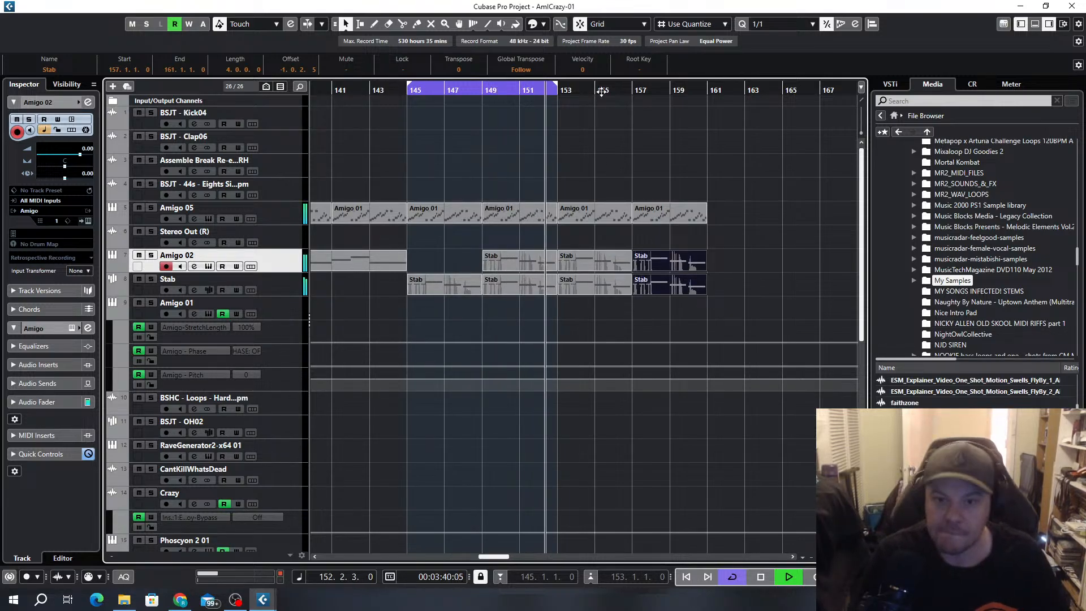
{"action": "left_click_drag", "start_coordinate": [556, 90], "coordinate": [706, 91]}
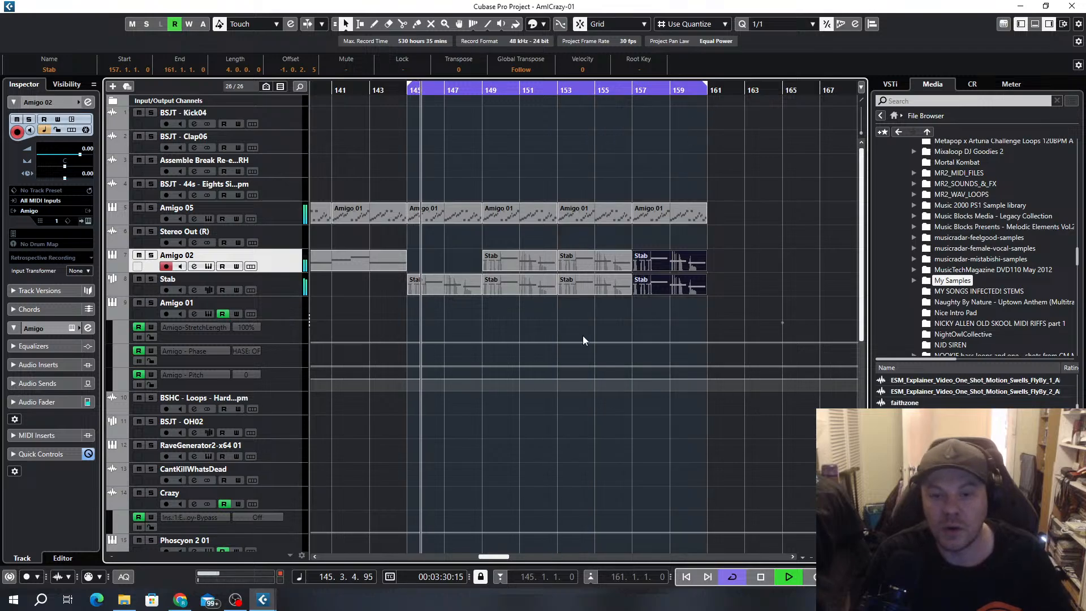
Select the BIG Bass C2 B-SR-RH track as a candidate sound while the loop plays
{"action": "scroll", "coordinate": [583, 335], "scroll_direction": "down", "scroll_amount": 3, "text": "ctrl"}
{"action": "scroll", "coordinate": [578, 258], "scroll_direction": "down", "scroll_amount": 5}
{"action": "scroll", "coordinate": [569, 263], "scroll_direction": "up", "scroll_amount": 2}
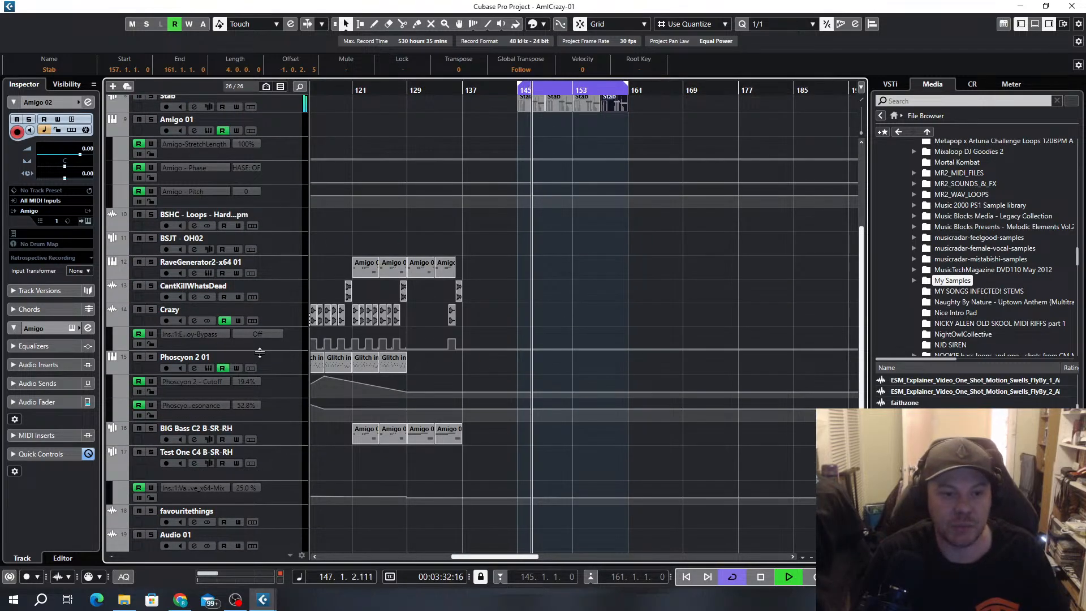
{"action": "left_click", "coordinate": [277, 364]}
{"action": "scroll", "coordinate": [306, 317], "scroll_direction": "down", "scroll_amount": 3}
{"action": "left_click", "coordinate": [283, 268]}
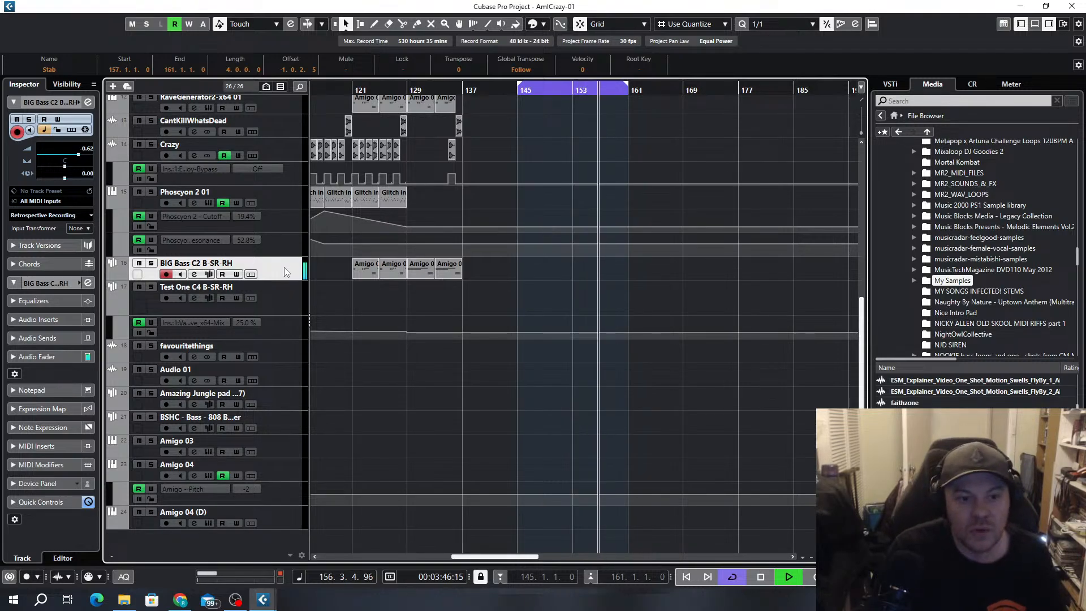
Move the BSHC - Bass - 808 track up so it sits directly below the Stab track
{"action": "left_click", "coordinate": [282, 425]}
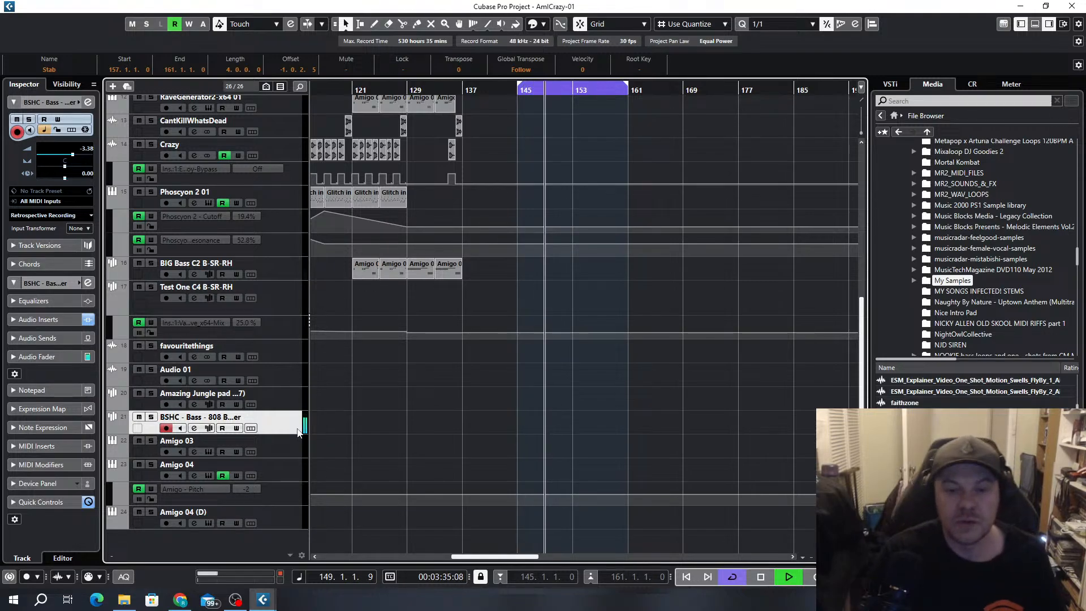
{"action": "scroll", "coordinate": [622, 330], "scroll_direction": "up", "scroll_amount": 3}
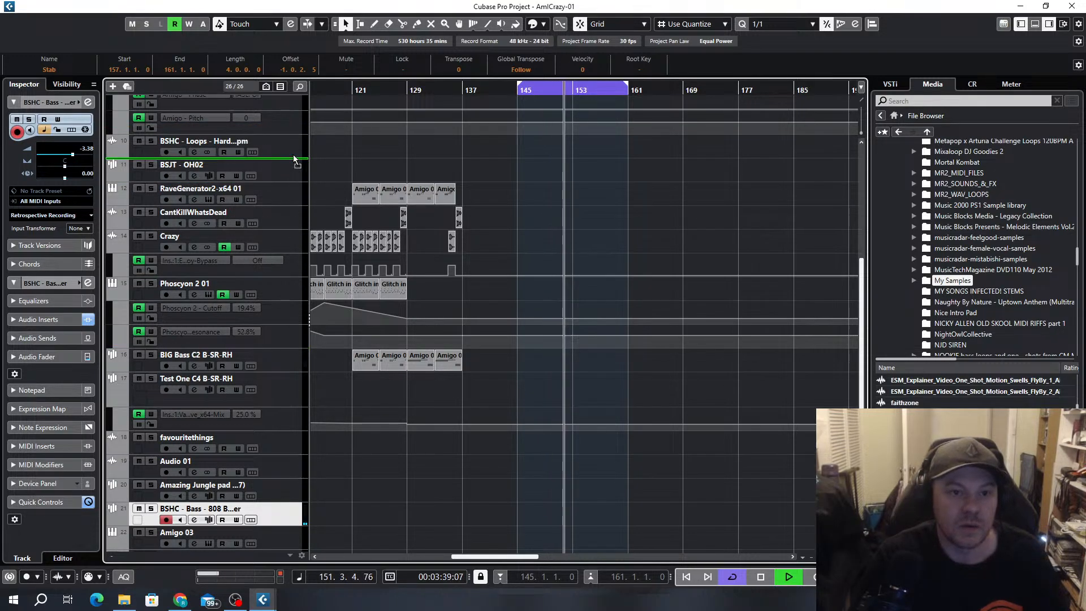
{"action": "scroll", "coordinate": [299, 90], "scroll_direction": "up", "scroll_amount": 1}
{"action": "scroll", "coordinate": [280, 122], "scroll_direction": "up", "scroll_amount": 1}
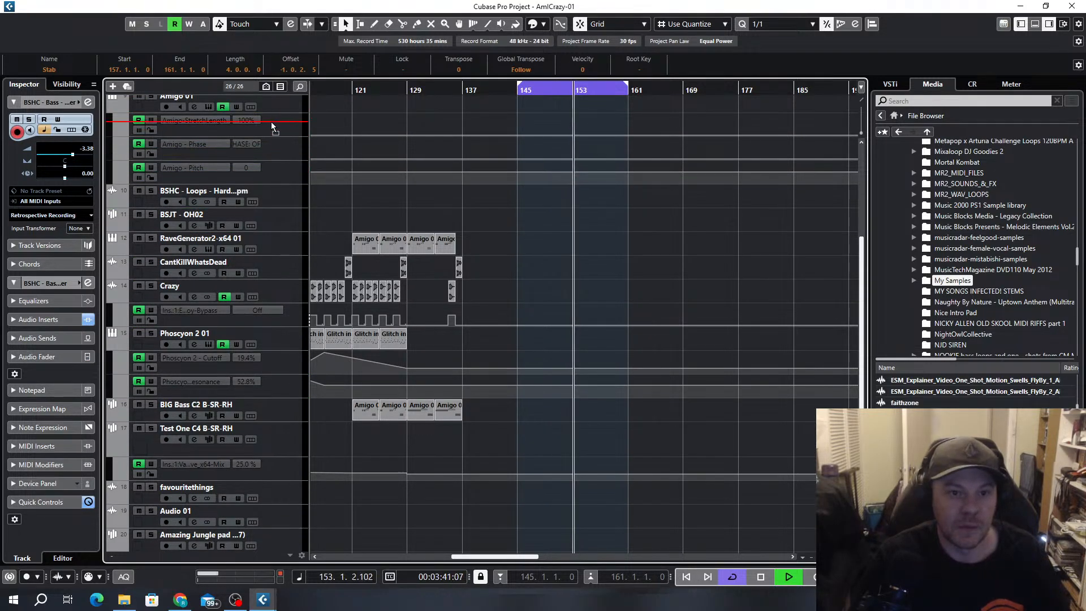
{"action": "scroll", "coordinate": [273, 124], "scroll_direction": "up", "scroll_amount": 1}
{"action": "scroll", "coordinate": [279, 158], "scroll_direction": "up", "scroll_amount": 1}
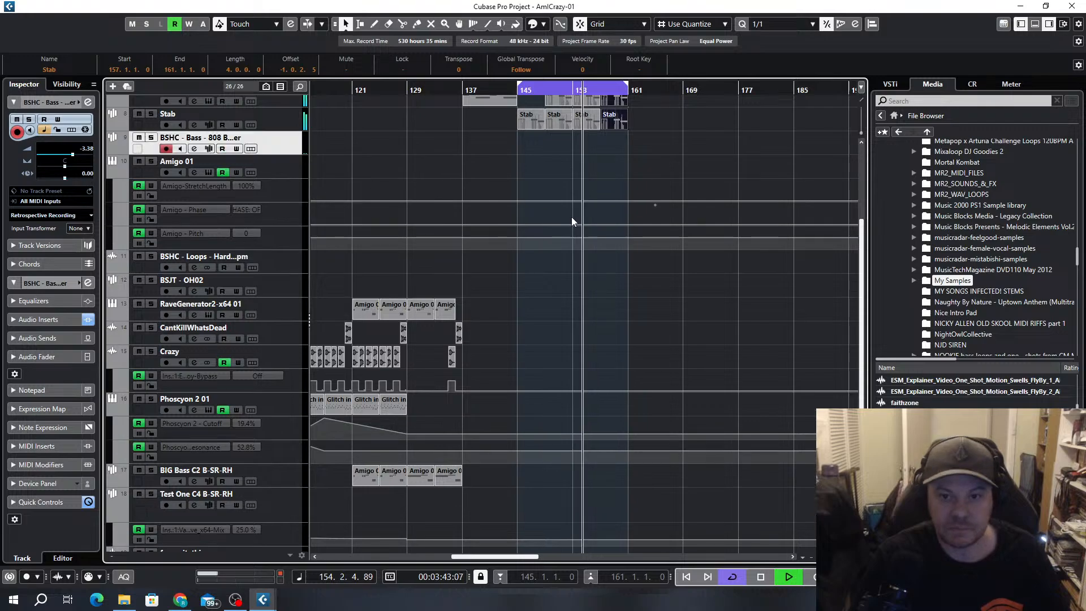
Copy all four Stab track events from bar 145 to 161 onto the BSHC - Bass - 808 track
{"action": "scroll", "coordinate": [571, 216], "scroll_direction": "up", "scroll_amount": 2}
{"action": "scroll", "coordinate": [611, 244], "scroll_direction": "up", "scroll_amount": 7}
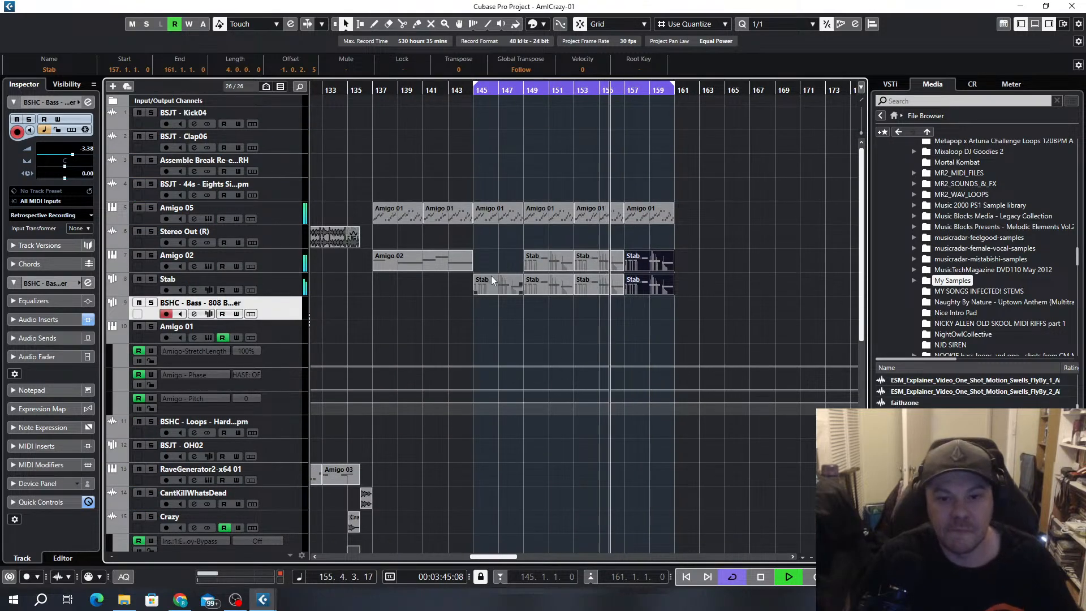
{"action": "left_click_drag", "start_coordinate": [710, 285], "coordinate": [462, 290]}
{"action": "left_click_drag", "start_coordinate": [494, 289], "coordinate": [507, 317]}
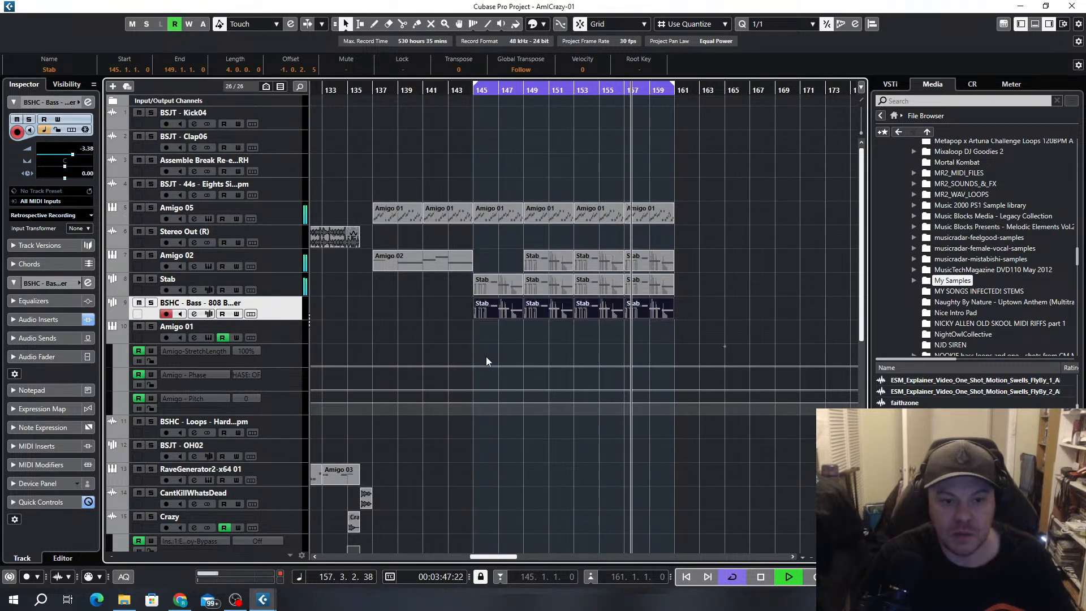
Open the 808 bass track's Stab events in the Key Editor and bring the notes from bar 145 into close view
{"action": "double_click", "coordinate": [487, 316]}
{"action": "scroll", "coordinate": [507, 412], "scroll_direction": "down", "scroll_amount": 1}
{"action": "scroll", "coordinate": [309, 307], "scroll_direction": "left", "scroll_amount": 2}
{"action": "scroll", "coordinate": [280, 311], "scroll_direction": "up", "scroll_amount": 1}
{"action": "scroll", "coordinate": [308, 314], "scroll_direction": "left", "scroll_amount": 2}
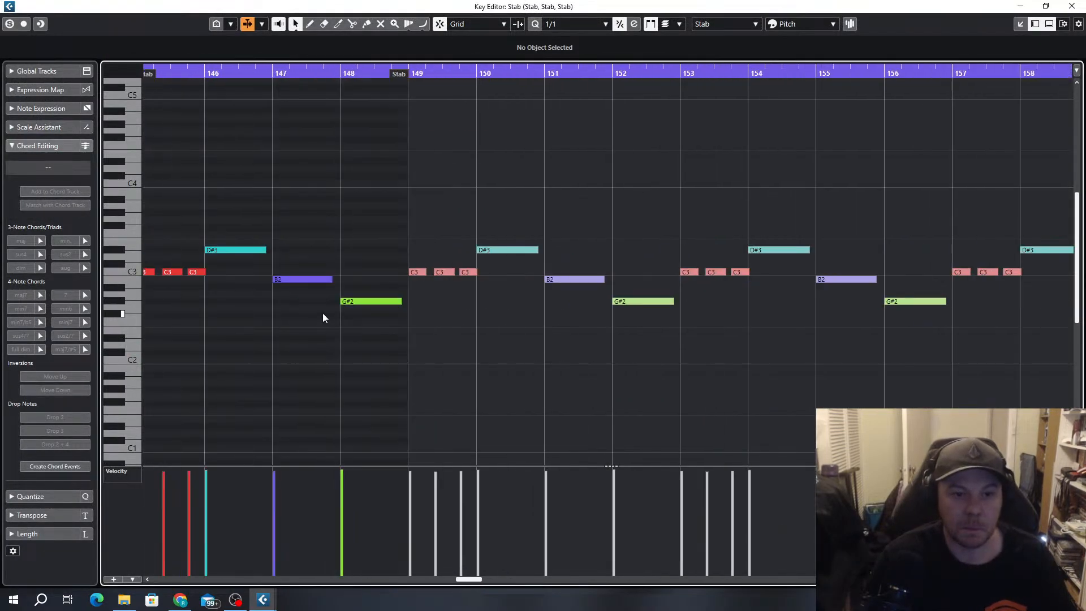
{"action": "scroll", "coordinate": [585, 288], "scroll_direction": "left", "scroll_amount": 3}
{"action": "key", "text": "space"}
{"action": "scroll", "coordinate": [467, 258], "scroll_direction": "up", "scroll_amount": 2}
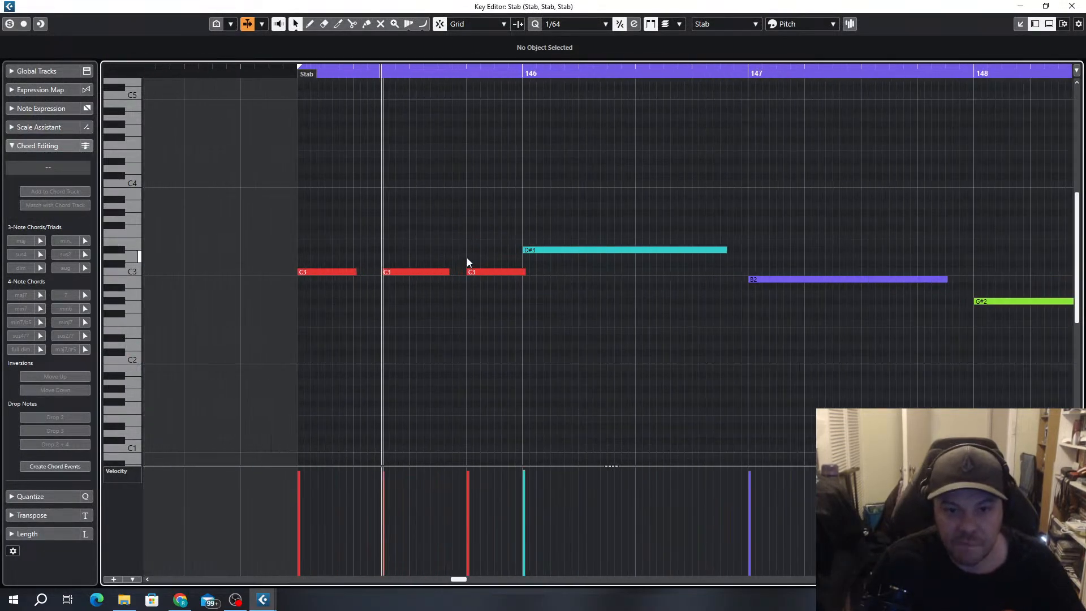
Set the quantize value to 1/16 and turn the long D#3 into three one-beat notes at 146.1.1.0, 146.2.3.0 and 146.4.1.0
{"action": "key", "text": "alt+5"}
{"action": "mouse_move", "coordinate": [725, 250]}
{"action": "left_mouse_down"}
{"action": "mouse_move", "coordinate": [577, 255]}
{"action": "mouse_move", "coordinate": [664, 246]}
{"action": "left_mouse_up"}
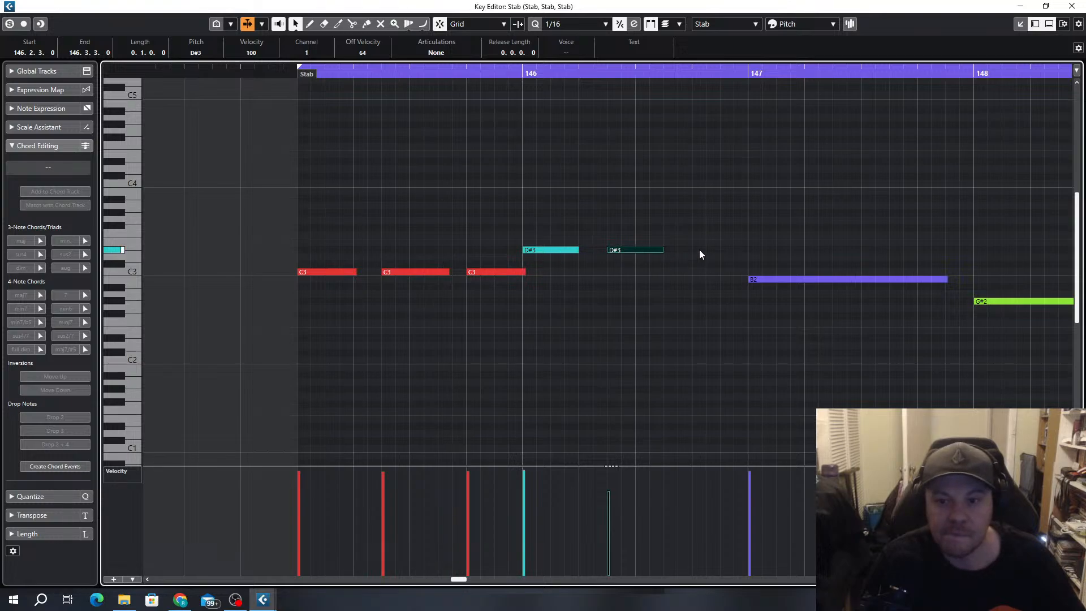
{"action": "left_click_drag", "start_coordinate": [700, 251], "coordinate": [739, 248]}
Turn the long B2 in bar 147 into three short notes, with repeats at 147.2.3.0 and 147.4.1.0, the last ending at bar 148
{"action": "scroll", "coordinate": [669, 332], "scroll_direction": "down", "scroll_amount": 3}
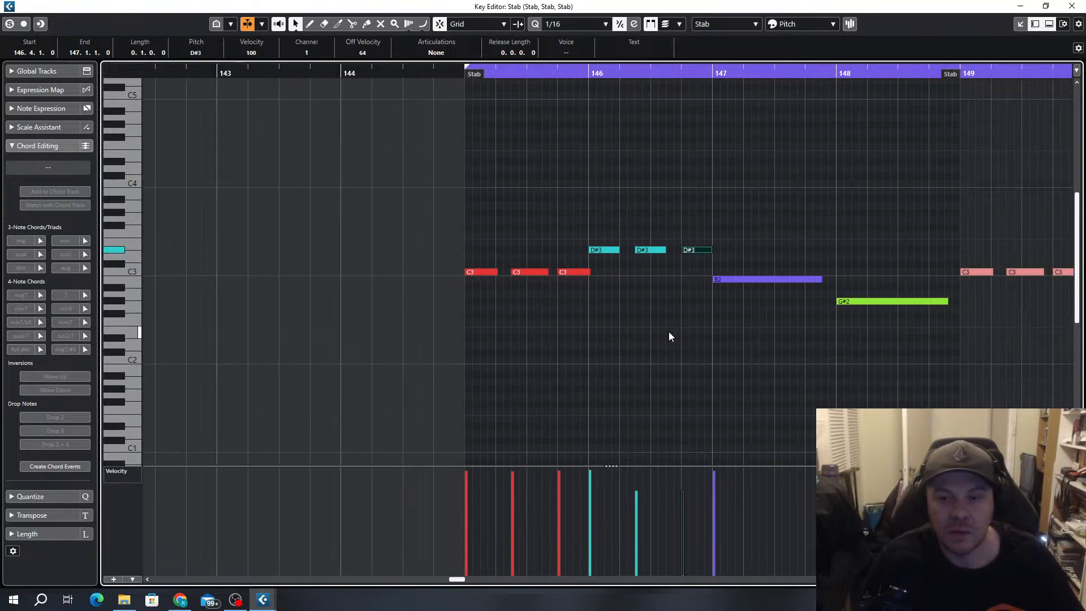
{"action": "scroll", "coordinate": [669, 332], "scroll_direction": "right", "scroll_amount": 3}
{"action": "mouse_move", "coordinate": [542, 279]}
{"action": "left_mouse_down"}
{"action": "mouse_move", "coordinate": [467, 283]}
{"action": "mouse_move", "coordinate": [479, 292]}
{"action": "mouse_move", "coordinate": [521, 279]}
{"action": "left_mouse_up"}
{"action": "scroll", "coordinate": [477, 308], "scroll_direction": "up", "scroll_amount": 2}
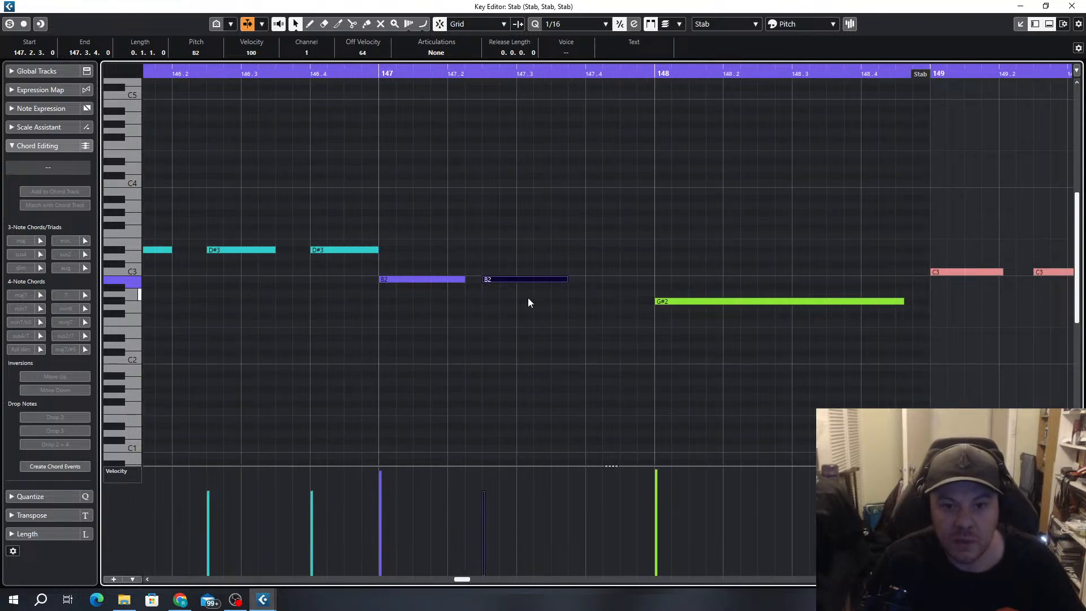
{"action": "left_click_drag", "start_coordinate": [587, 279], "coordinate": [655, 277]}
Delete the long G#2 note in bar 148
{"action": "scroll", "coordinate": [670, 302], "scroll_direction": "down", "scroll_amount": 2}
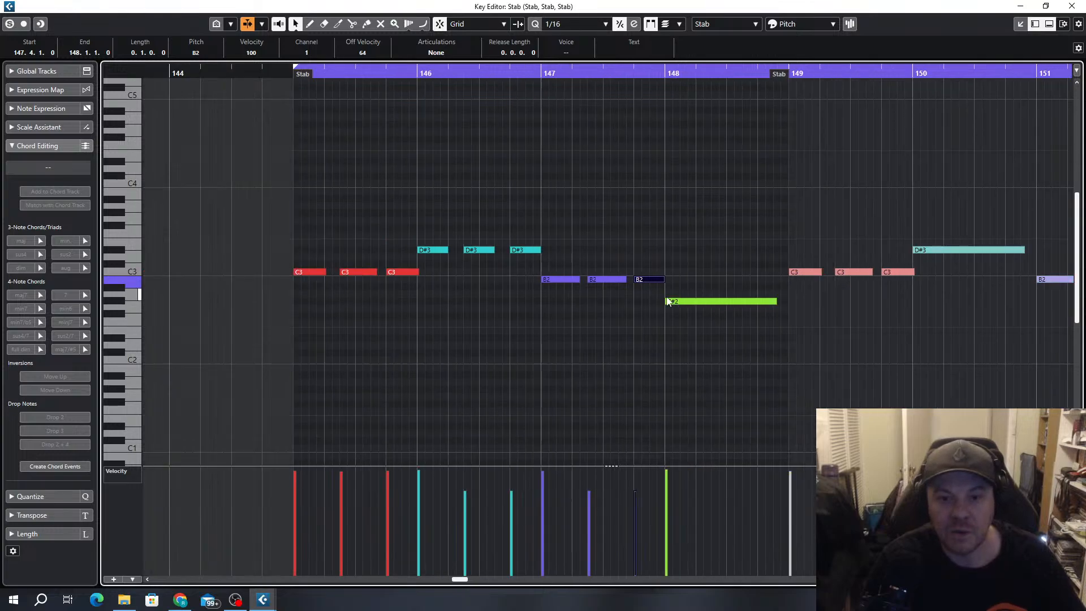
{"action": "scroll", "coordinate": [660, 290], "scroll_direction": "up", "scroll_amount": 2}
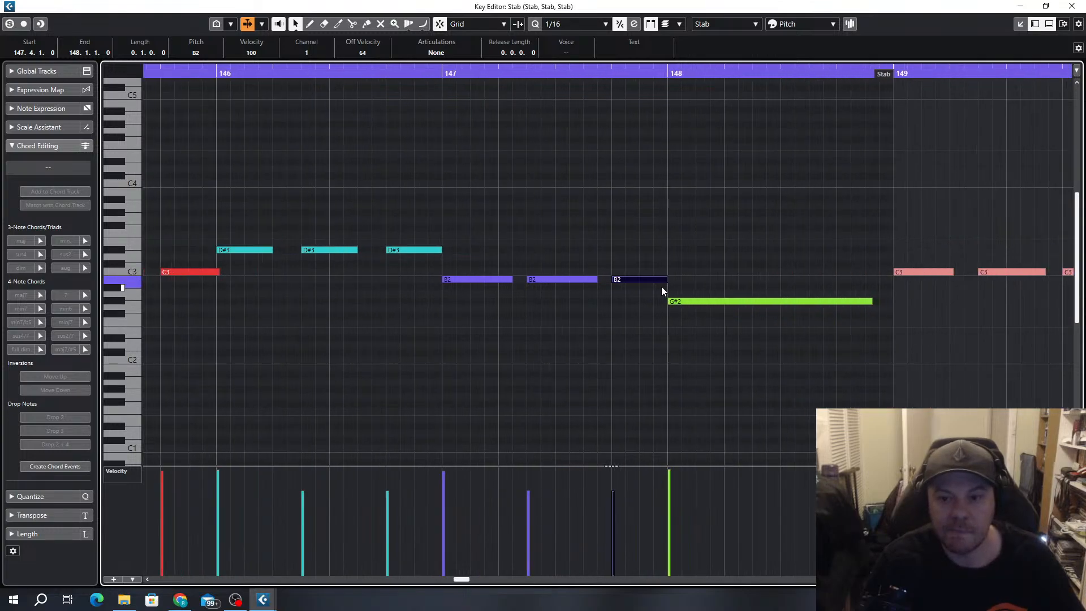
{"action": "left_click_drag", "start_coordinate": [830, 280], "coordinate": [810, 317]}
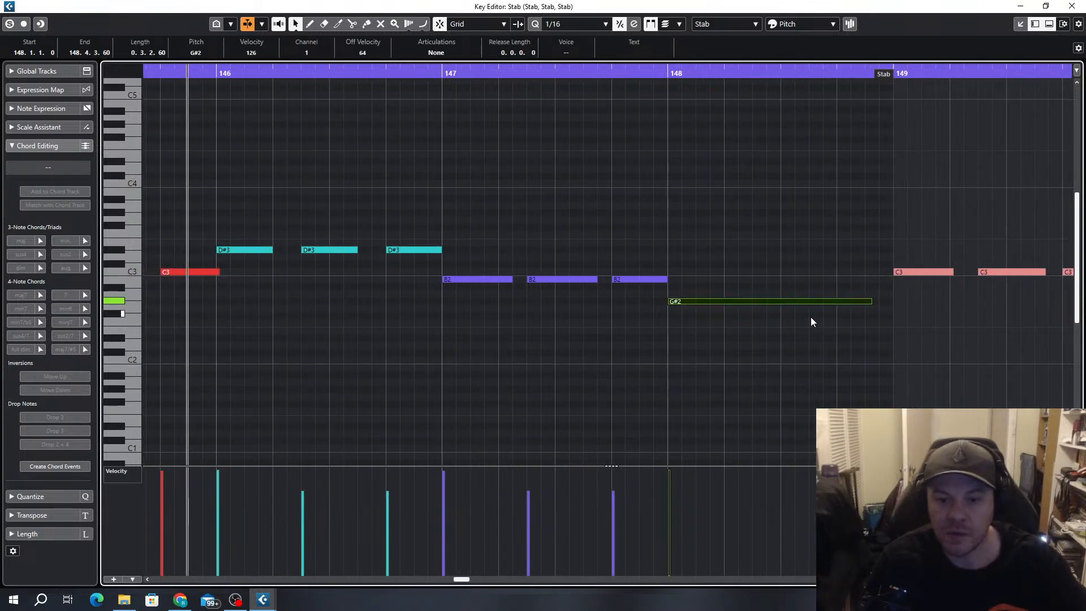
{"action": "key", "text": "Delete"}
Raise the velocities of the quieter repeated D#3 and B2 notes in bars 146 and 147 to about 123
{"action": "scroll", "coordinate": [755, 304], "scroll_direction": "down", "scroll_amount": 2}
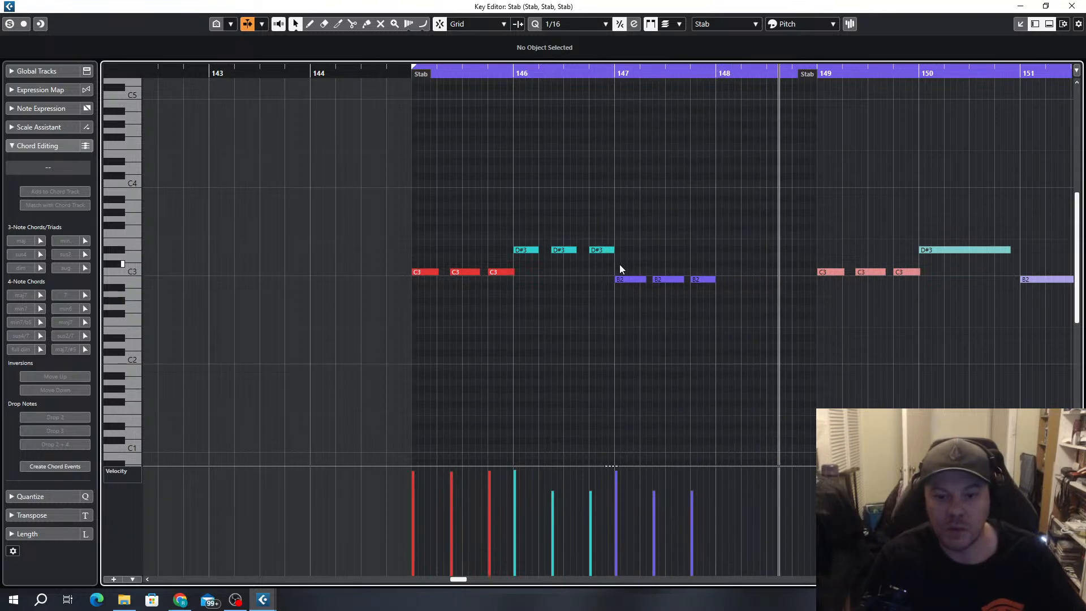
{"action": "left_click_drag", "start_coordinate": [561, 472], "coordinate": [659, 473]}
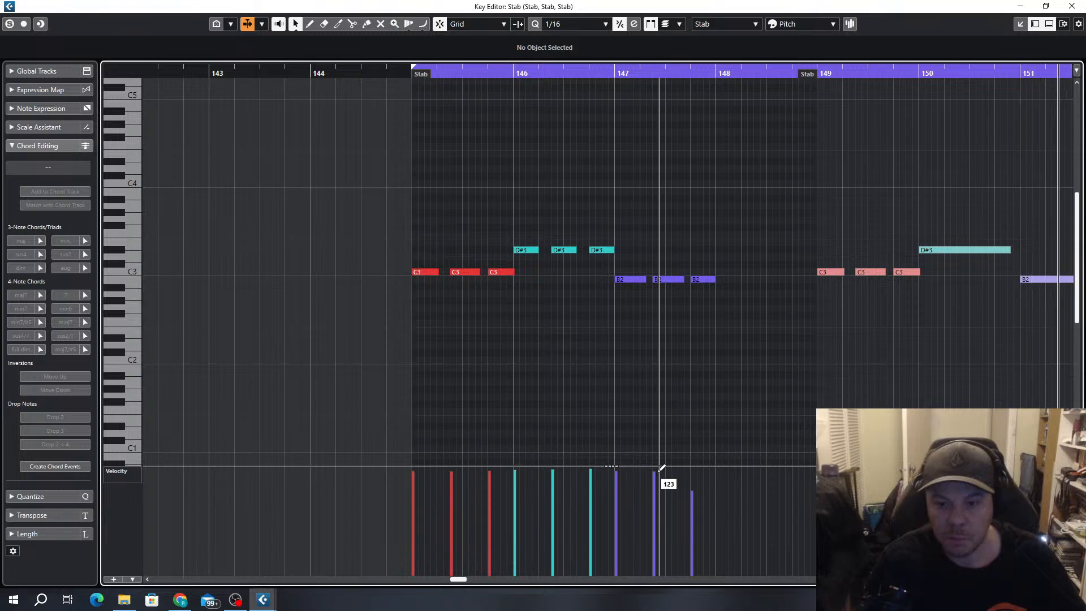
{"action": "key", "text": "space"}
Try a copy of the three C3 notes at C#3 in bar 148 and delete it again
{"action": "left_click_drag", "start_coordinate": [453, 289], "coordinate": [723, 268]}
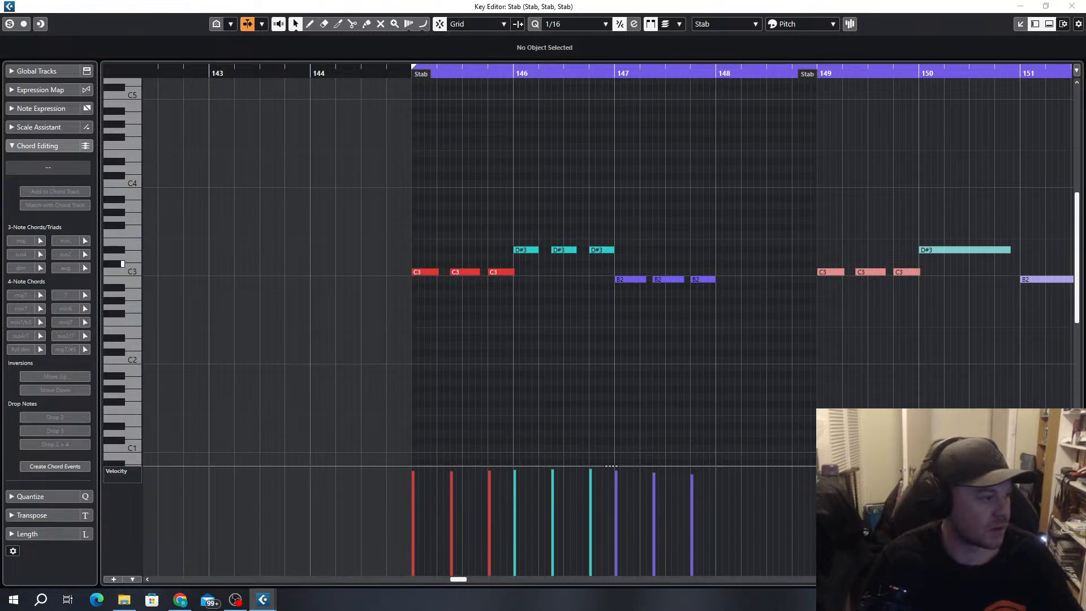
{"action": "left_click_drag", "start_coordinate": [815, 264], "coordinate": [812, 264]}
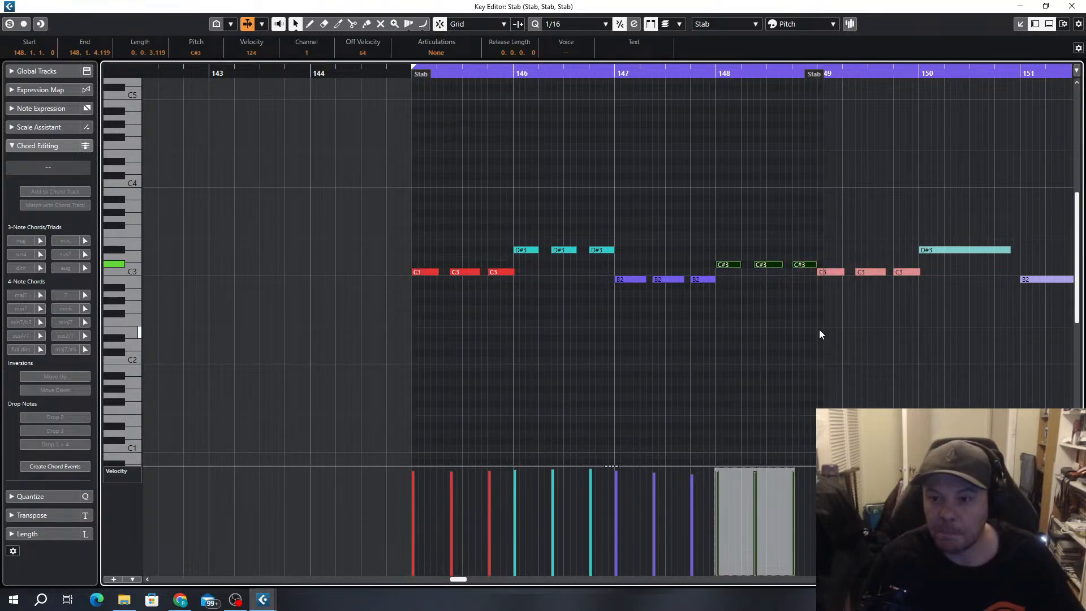
{"action": "key", "text": "Delete"}
Copy the three C3 notes from bar 145 to G#3 in bar 148 and trim the last one to end at 149.1.1.0
{"action": "key", "text": "g"}
{"action": "key", "text": "g"}
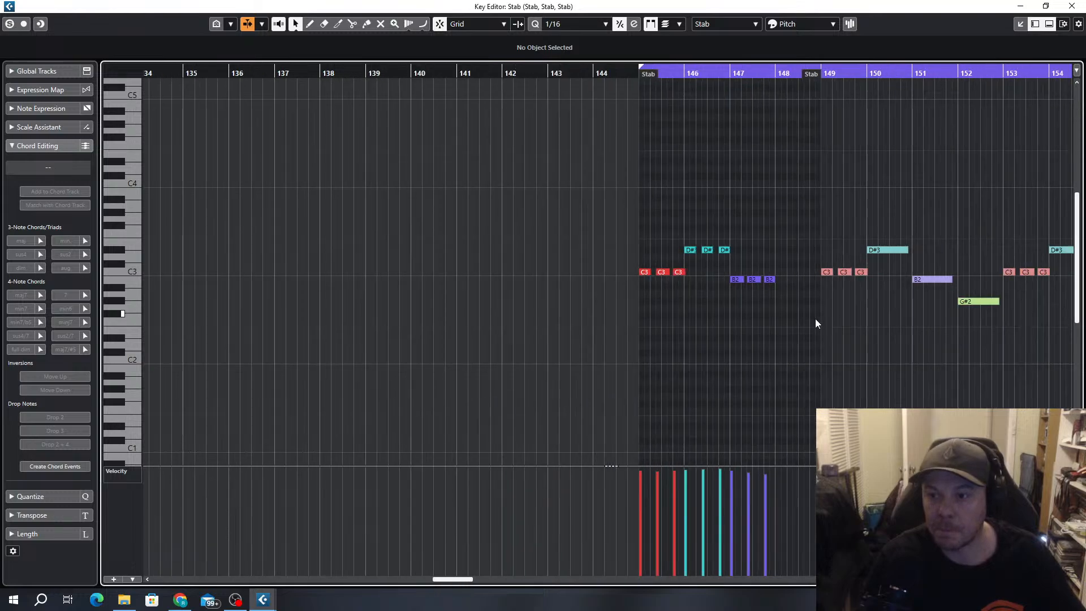
{"action": "key", "text": "h"}
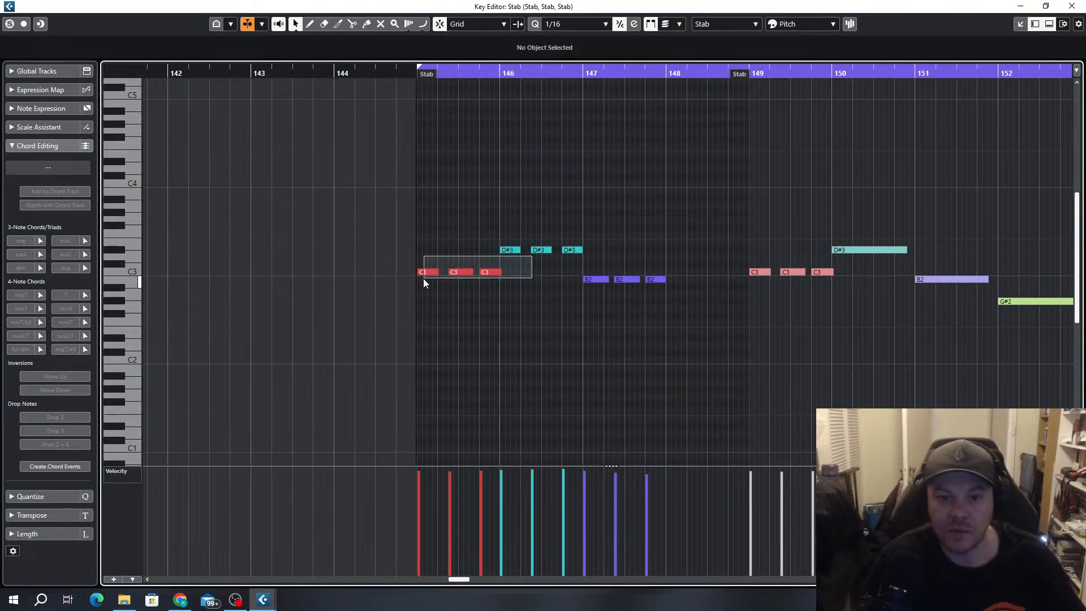
{"action": "left_click_drag", "start_coordinate": [423, 278], "coordinate": [425, 277]}
{"action": "left_click_drag", "start_coordinate": [596, 235], "coordinate": [428, 282]}
{"action": "left_click_drag", "start_coordinate": [425, 274], "coordinate": [676, 212]}
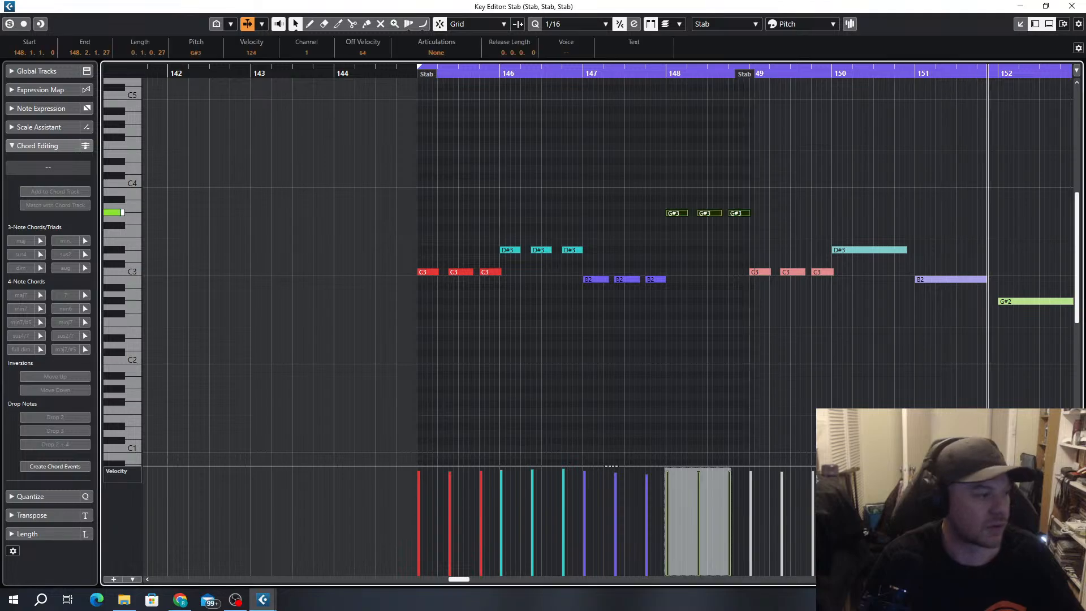
{"action": "scroll", "coordinate": [713, 243], "scroll_direction": "up", "scroll_amount": 4}
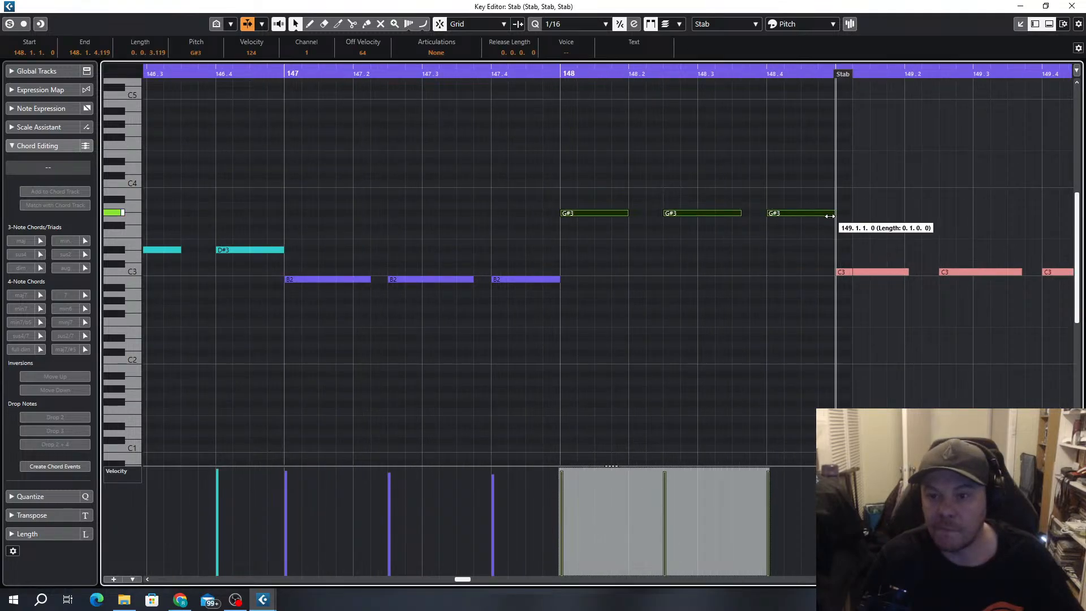
{"action": "scroll", "coordinate": [773, 244], "scroll_direction": "up", "scroll_amount": 3}
Transpose the first two G#3 notes in bar 148 down an octave to G#2
{"action": "left_click", "coordinate": [674, 174]}
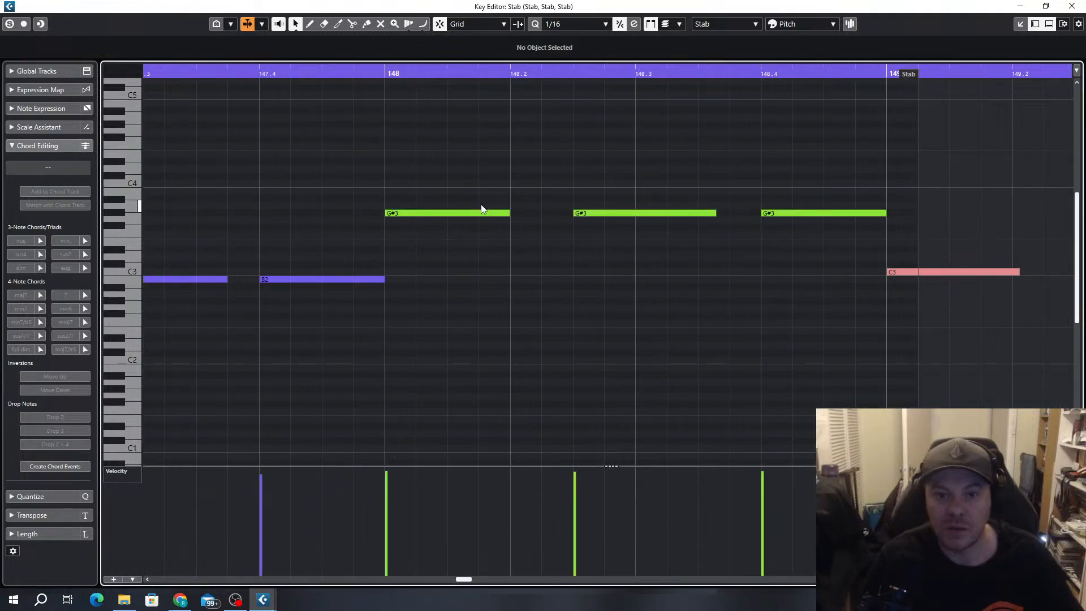
{"action": "left_click_drag", "start_coordinate": [534, 237], "coordinate": [478, 252]}
{"action": "key", "text": "shift+Down"}
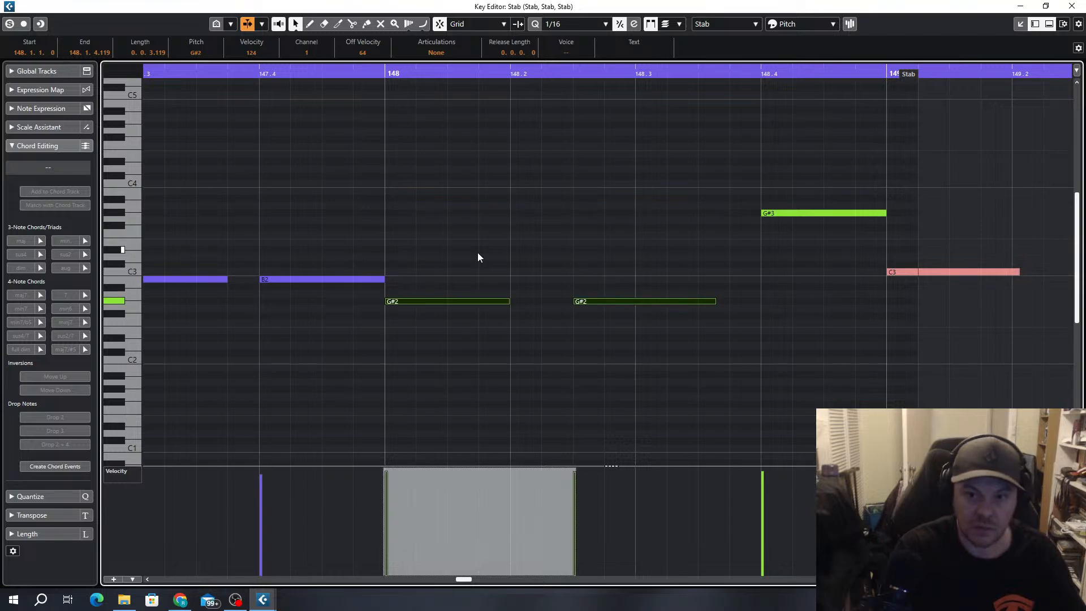
Delete all leftover notes from bar 149 to 161 beyond the end of the Stab event and close the Key Editor
{"action": "scroll", "coordinate": [481, 259], "scroll_direction": "down", "scroll_amount": 3}
{"action": "scroll", "coordinate": [481, 260], "scroll_direction": "down", "scroll_amount": 5}
{"action": "left_click_drag", "start_coordinate": [985, 209], "coordinate": [592, 326]}
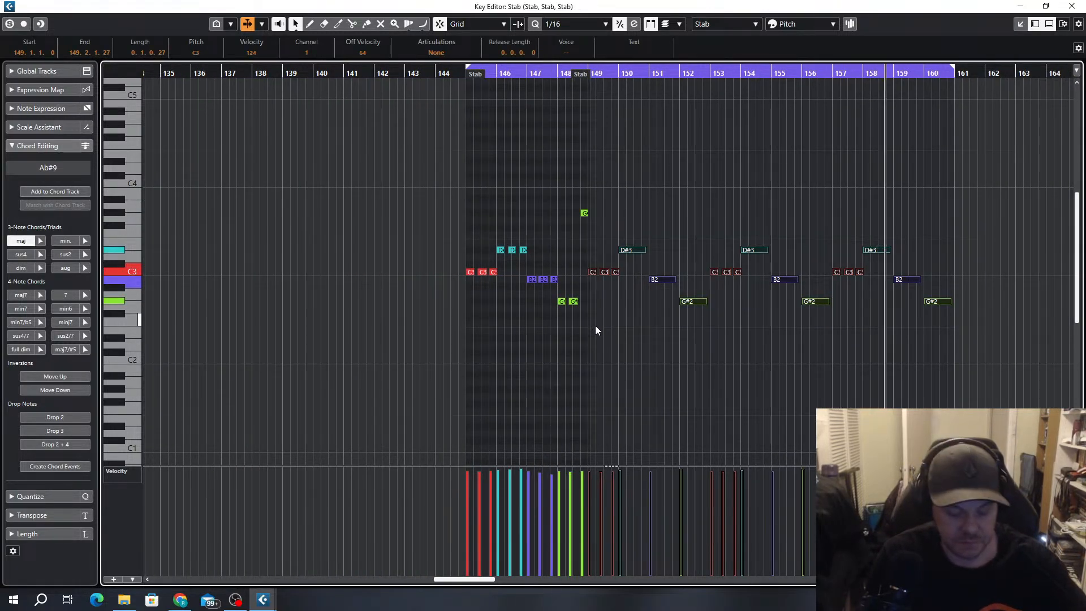
{"action": "key", "text": "Delete"}
{"action": "left_click", "coordinate": [1072, 6]}
Delete the three Stab events on the 808 bass track between bars 149 and 161
{"action": "left_click", "coordinate": [715, 333]}
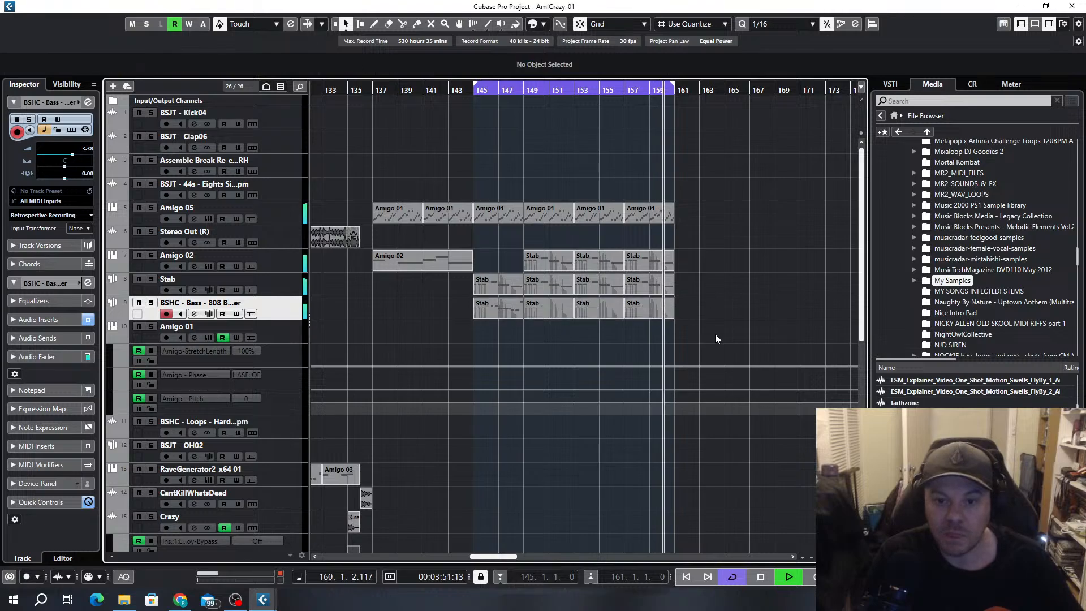
{"action": "left_click_drag", "start_coordinate": [663, 318], "coordinate": [562, 314]}
{"action": "key", "text": "Delete"}
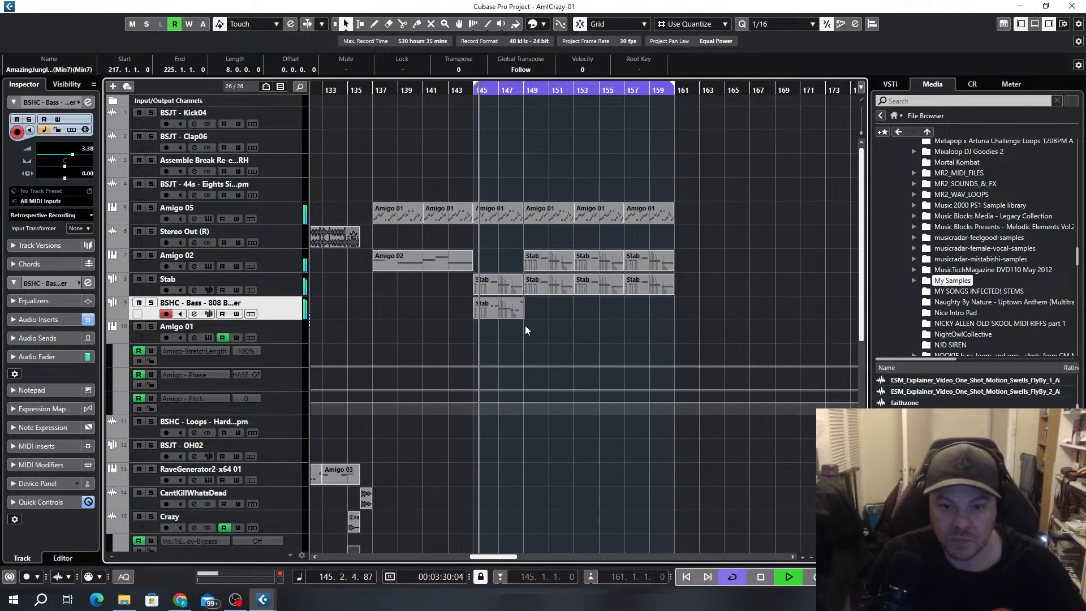
Duplicate the 808 bass track's bar 145 Stab event three times to fill up to bar 161
{"action": "scroll", "coordinate": [527, 320], "scroll_direction": "up", "scroll_amount": 4}
{"action": "left_click", "coordinate": [517, 313]}
{"action": "scroll", "coordinate": [509, 348], "scroll_direction": "down", "scroll_amount": 3}
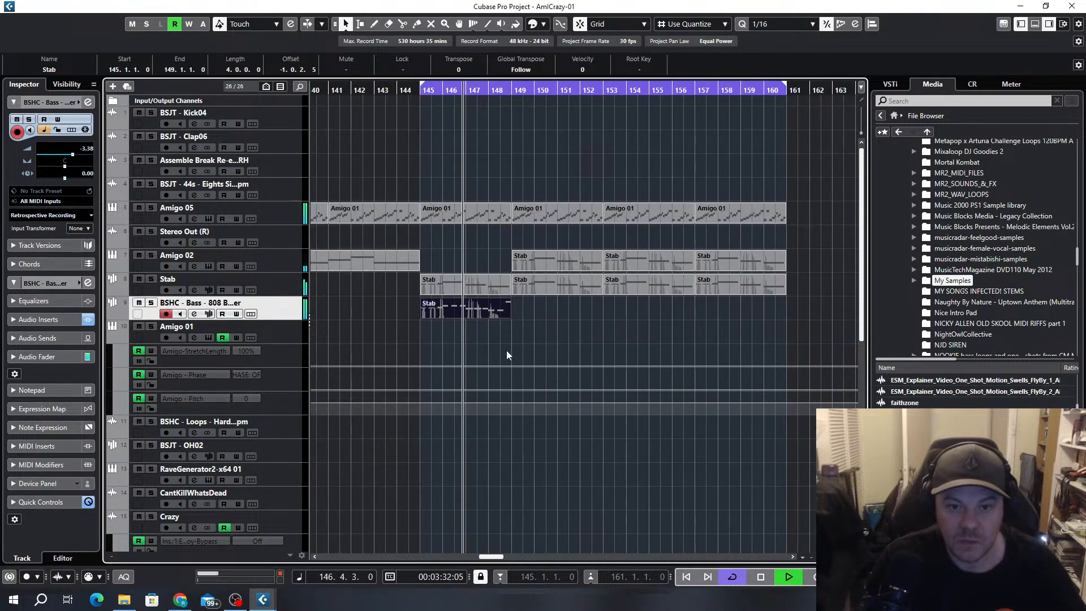
{"action": "key", "text": "ctrl+d"}
{"action": "key", "text": "ctrl+d"}
{"action": "key", "text": "ctrl+d"}
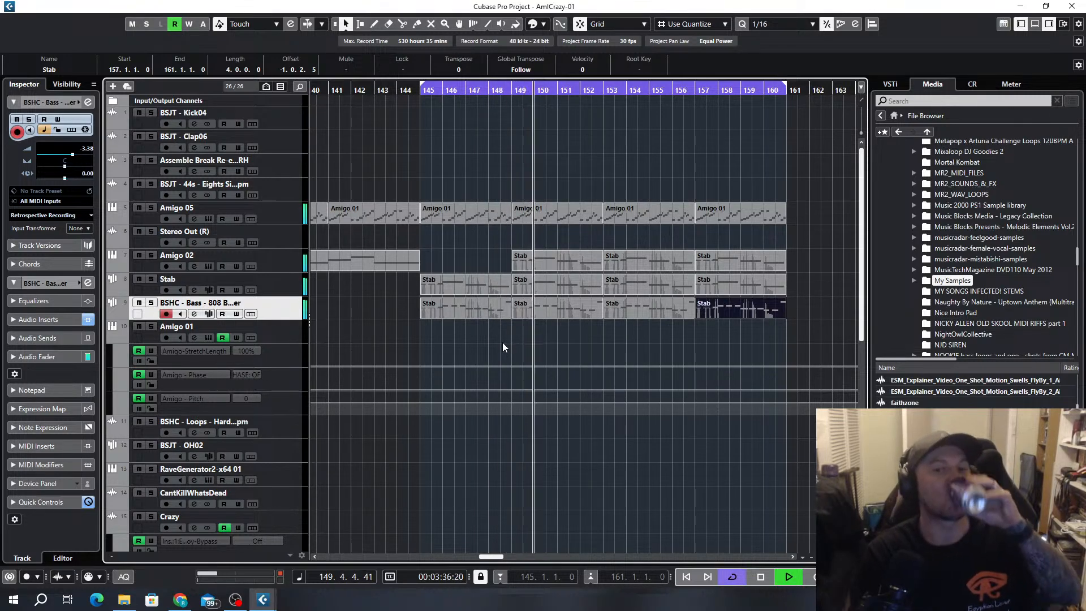
In the 808 bass event at bar 149, transpose the second G#2 note of bar 152 up an octave to G#3
{"action": "double_click", "coordinate": [566, 307]}
{"action": "scroll", "coordinate": [235, 311], "scroll_direction": "up", "scroll_amount": 3}
{"action": "scroll", "coordinate": [403, 310], "scroll_direction": "left", "scroll_amount": 3}
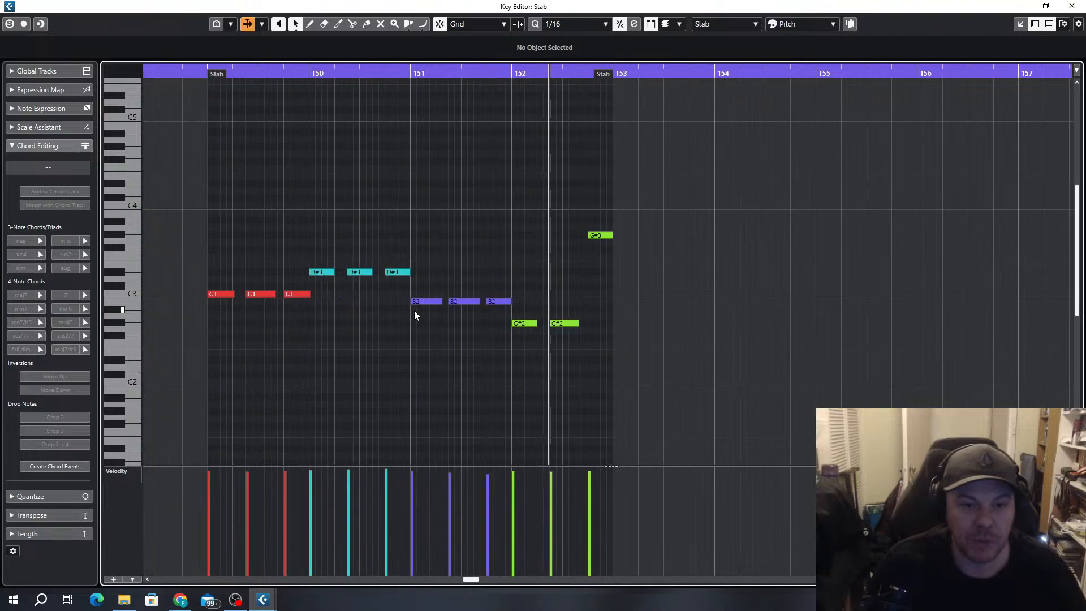
{"action": "left_click", "coordinate": [566, 324]}
{"action": "key", "text": "shift+Up"}
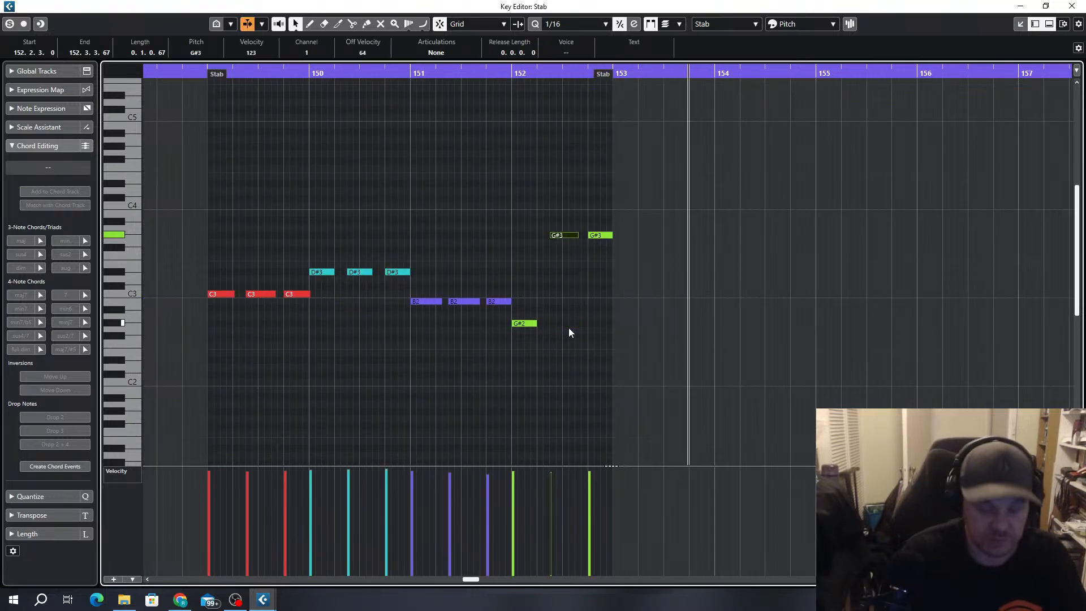
Try the last B2 note of bar 151 an octave higher at B3
{"action": "scroll", "coordinate": [566, 325], "scroll_direction": "up", "scroll_amount": 2}
{"action": "left_click", "coordinate": [479, 300]}
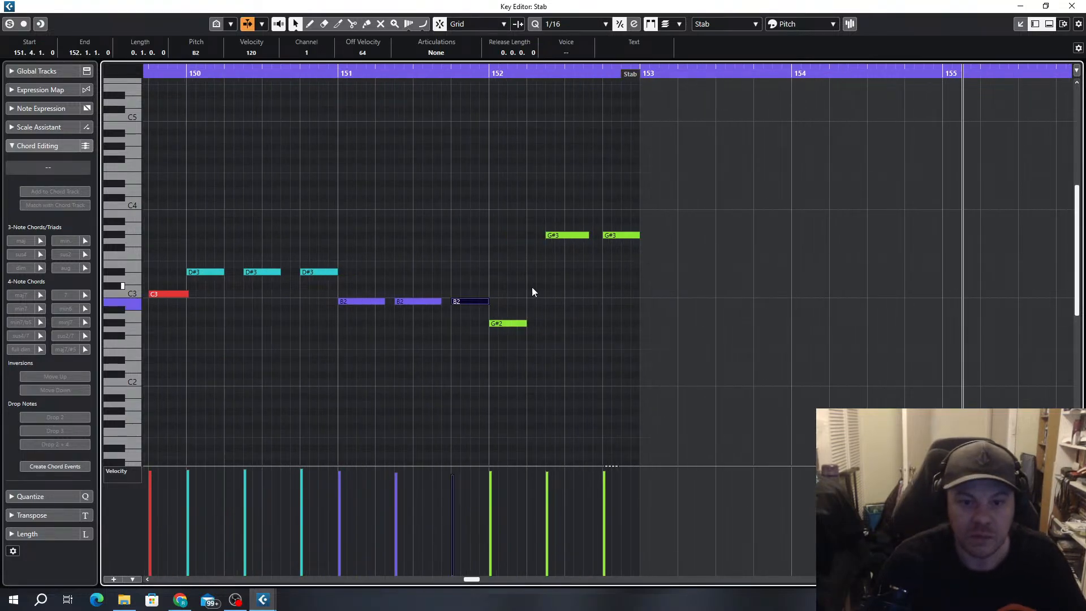
{"action": "key", "text": "shift+Up"}
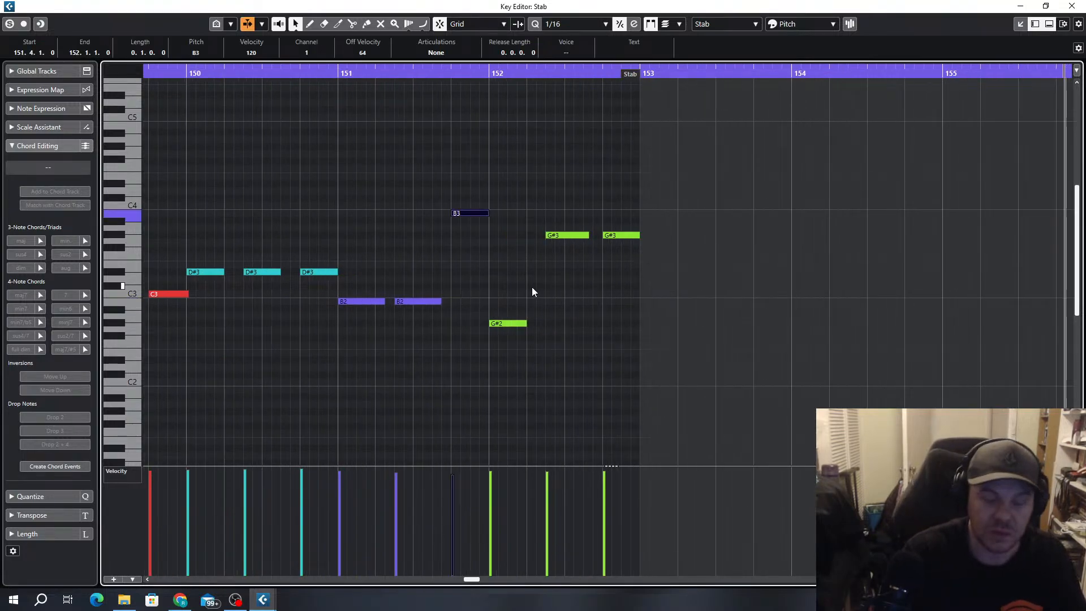
Try the last D#3 note of bar 150 an octave higher at D#4 and return it to D#3
{"action": "left_click", "coordinate": [312, 275]}
{"action": "key", "text": "shift+Up"}
{"action": "scroll", "coordinate": [324, 266], "scroll_direction": "down", "scroll_amount": 3}
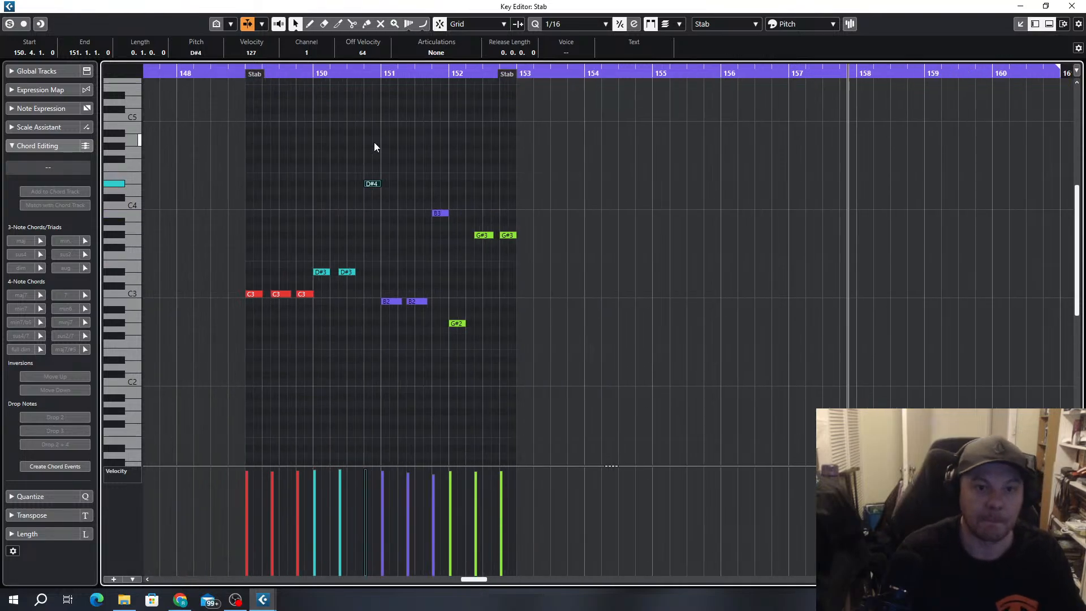
{"action": "left_click", "coordinate": [243, 80]}
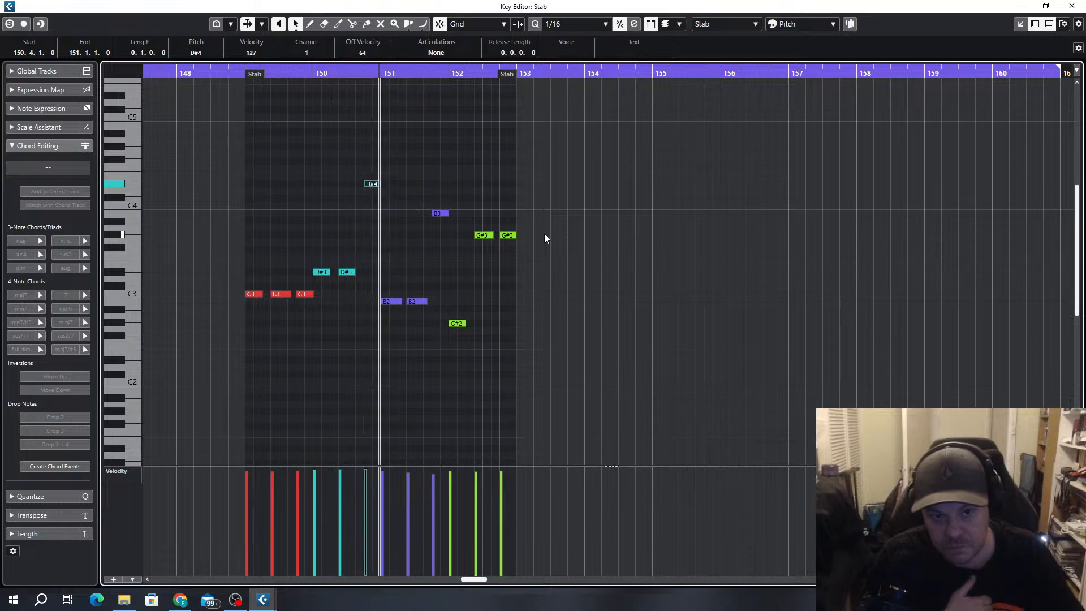
{"action": "key", "text": "shift+Down"}
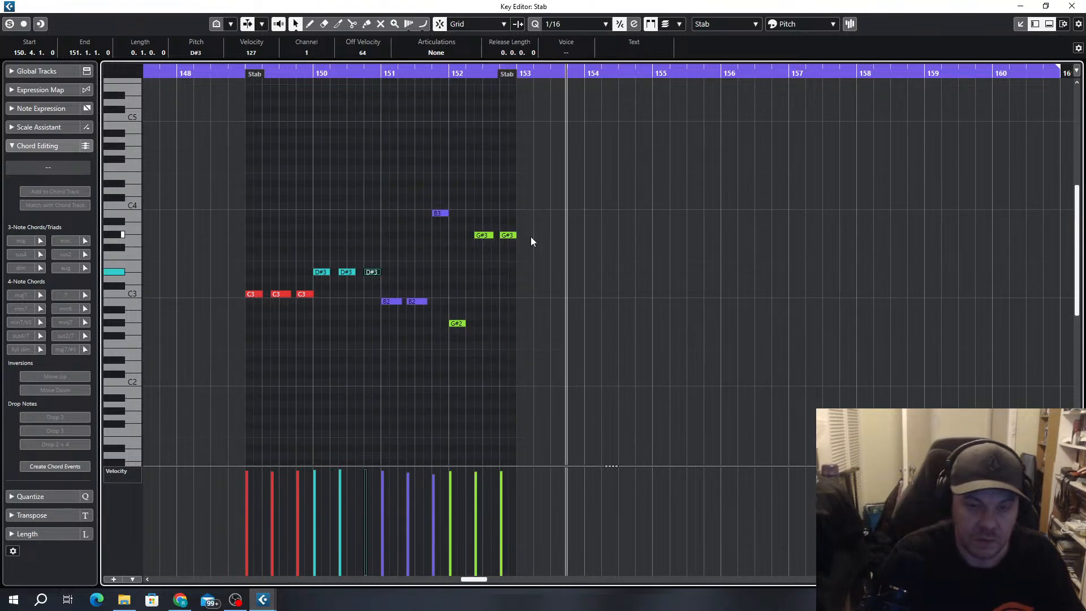
Show Pitchbend in an enlarged controller lane and draw a curve falling from 152.4 to 153 under the last G#3 note
{"action": "scroll", "coordinate": [445, 232], "scroll_direction": "up", "scroll_amount": 2}
{"action": "left_click", "coordinate": [540, 239]}
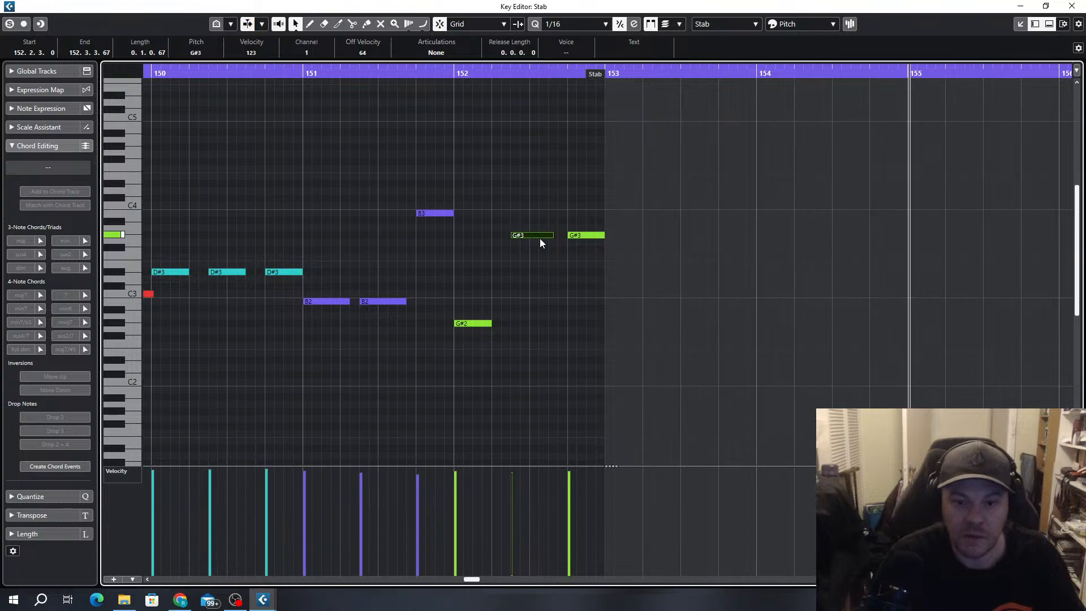
{"action": "left_click", "coordinate": [578, 235]}
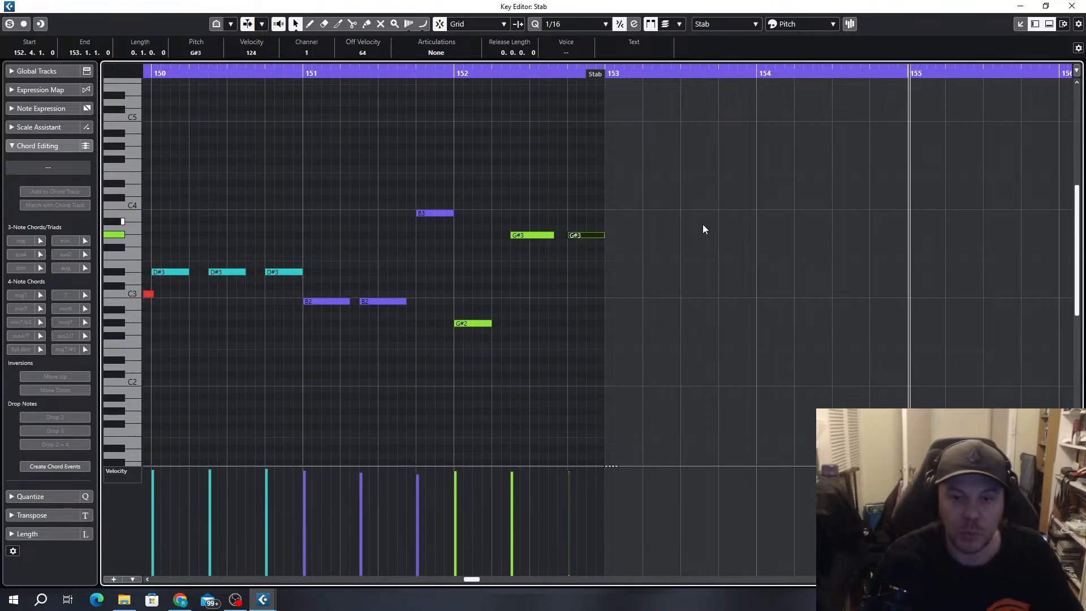
{"action": "left_click", "coordinate": [133, 476]}
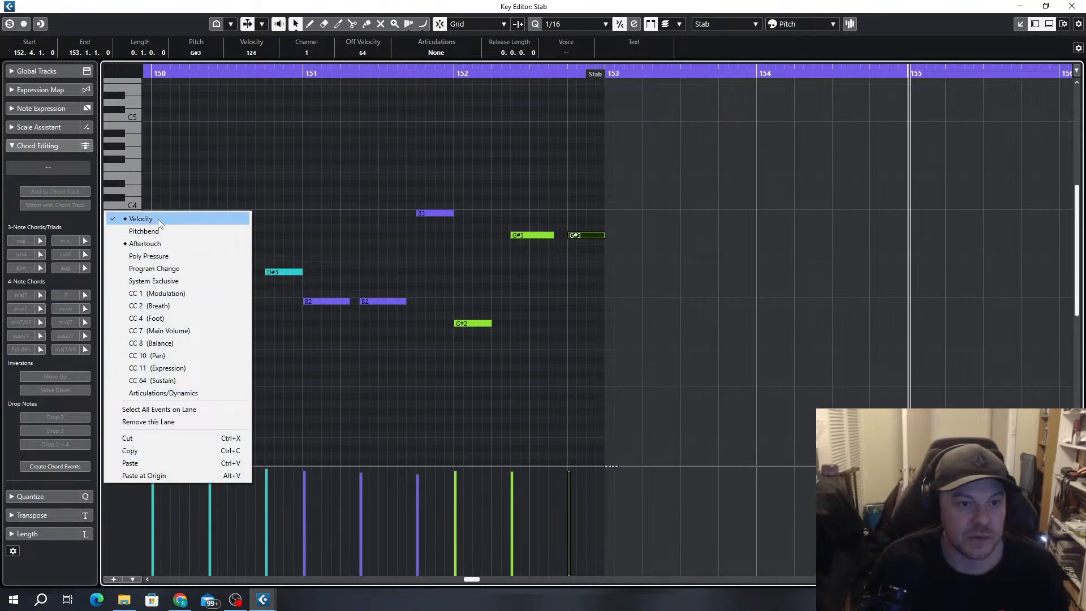
{"action": "left_click", "coordinate": [149, 231]}
{"action": "left_click_drag", "start_coordinate": [473, 466], "coordinate": [498, 361]}
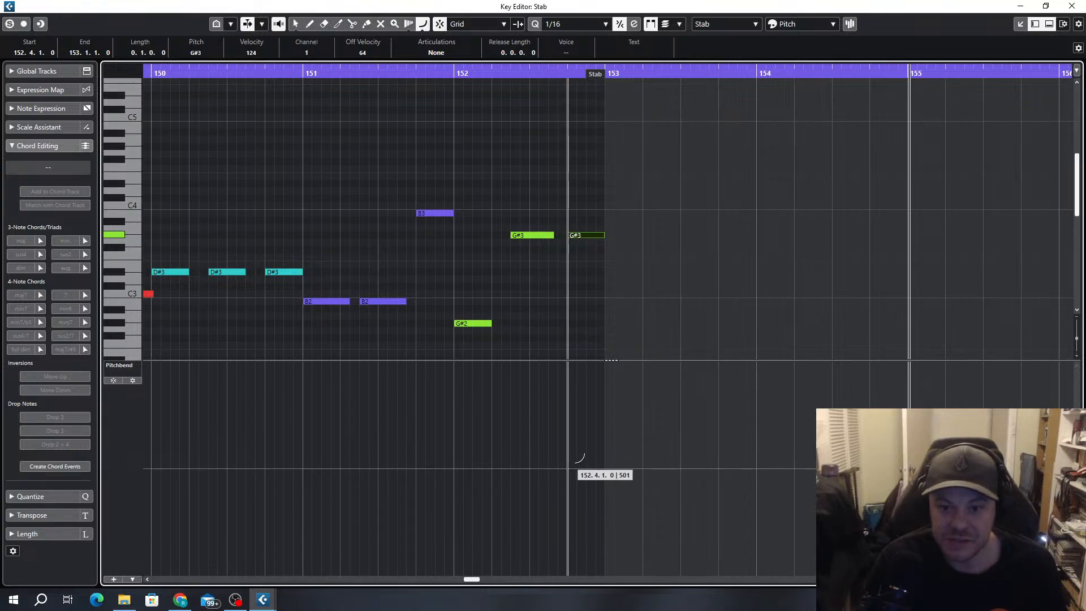
{"action": "left_click_drag", "start_coordinate": [568, 468], "coordinate": [605, 517]}
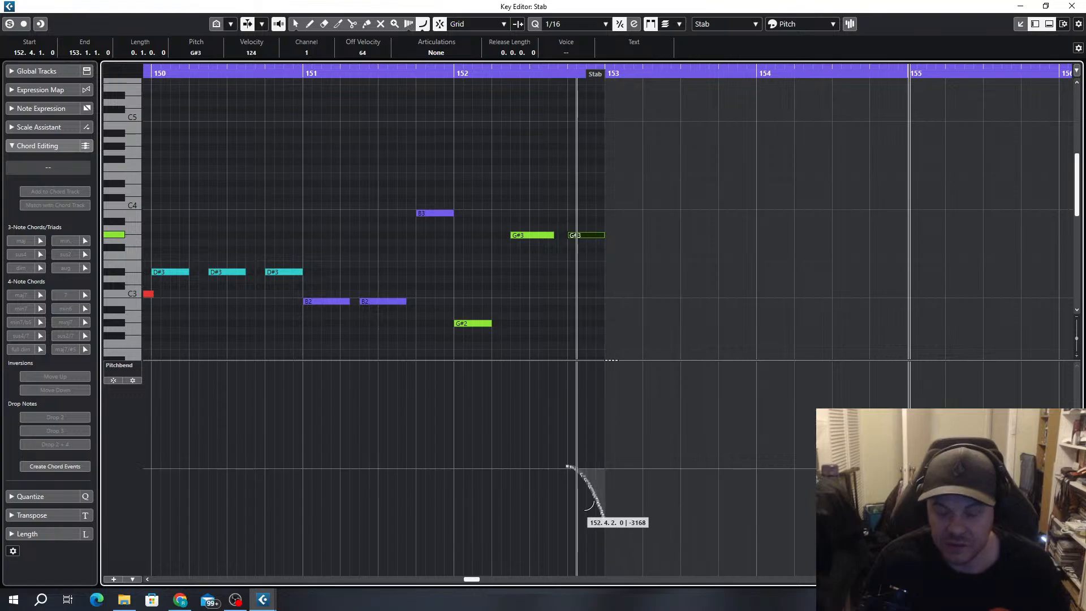
Set the first pitchbend point to 0 and delete the early points between it and the falling part of the curve
{"action": "scroll", "coordinate": [587, 506], "scroll_direction": "up", "scroll_amount": 8}
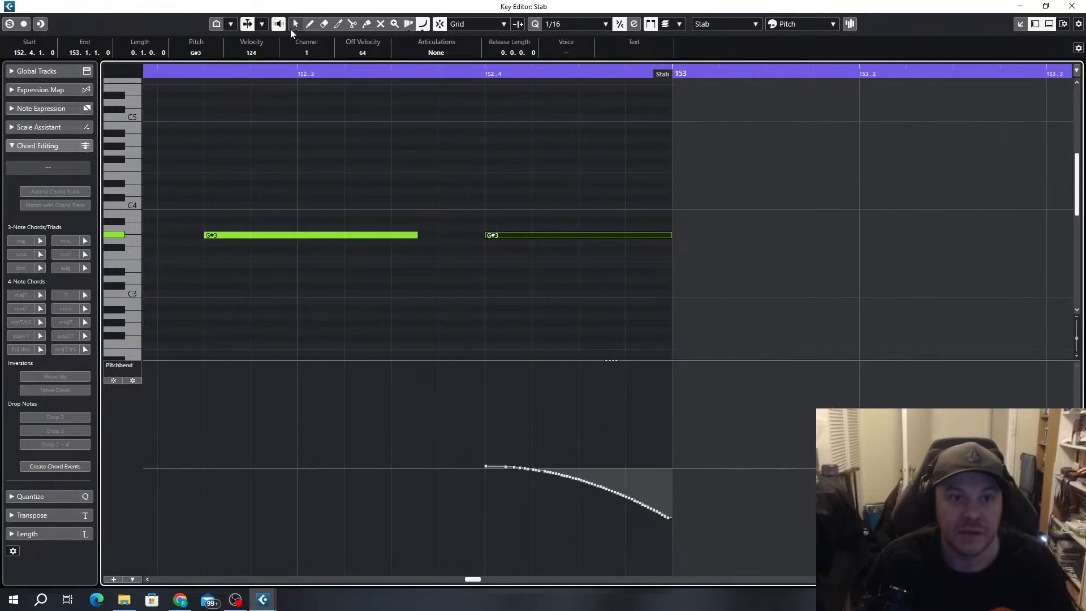
{"action": "left_click", "coordinate": [486, 469]}
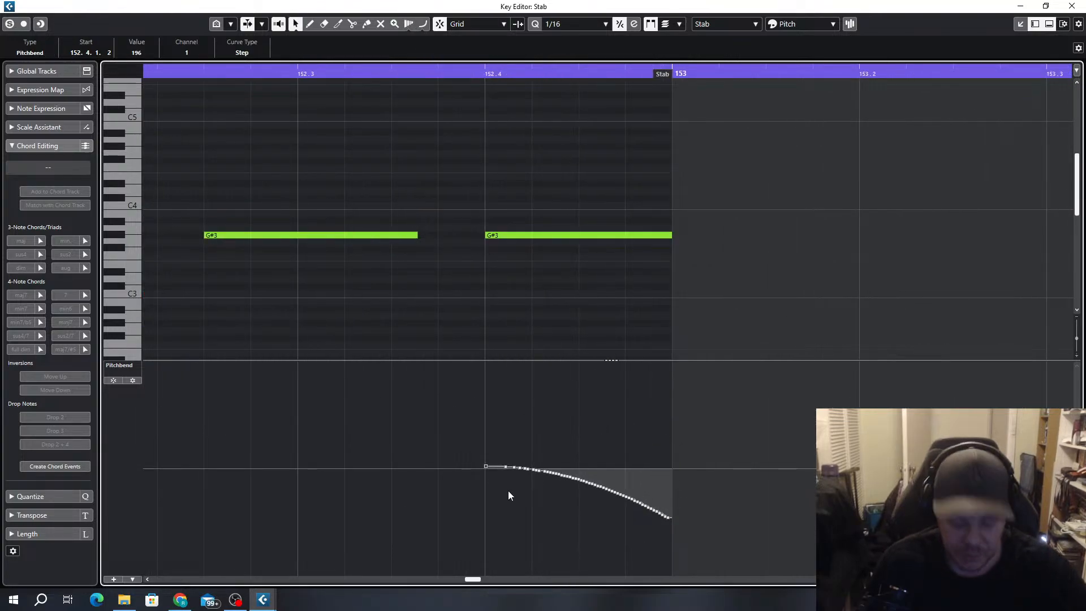
{"action": "left_click", "coordinate": [136, 52]}
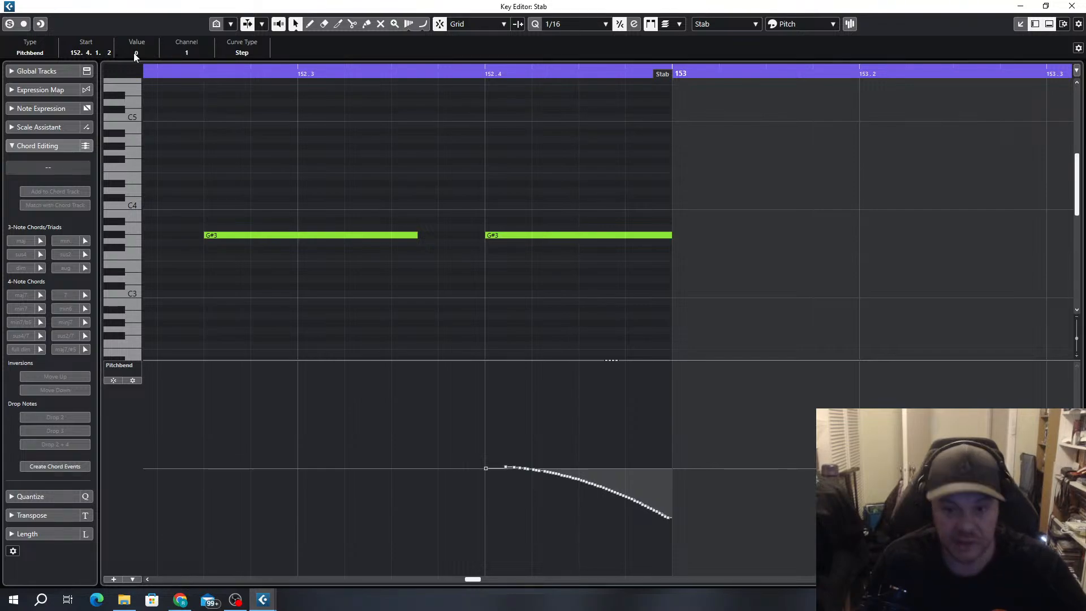
{"action": "left_click", "coordinate": [506, 470]}
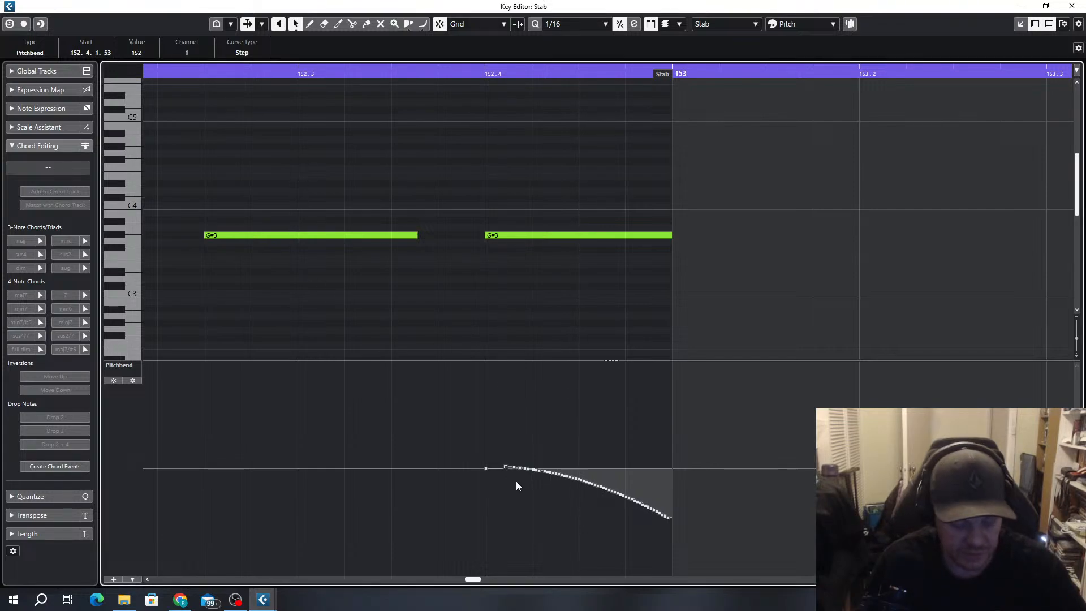
{"action": "key", "text": "Delete"}
{"action": "key", "text": "Delete"}
{"action": "key", "text": "Delete"}
{"action": "key", "text": "Delete"}
{"action": "key", "text": "Delete"}
{"action": "key", "text": "Delete"}
{"action": "key", "text": "Delete"}
{"action": "key", "text": "Delete"}
{"action": "key", "text": "Delete"}
{"action": "key", "text": "Delete"}
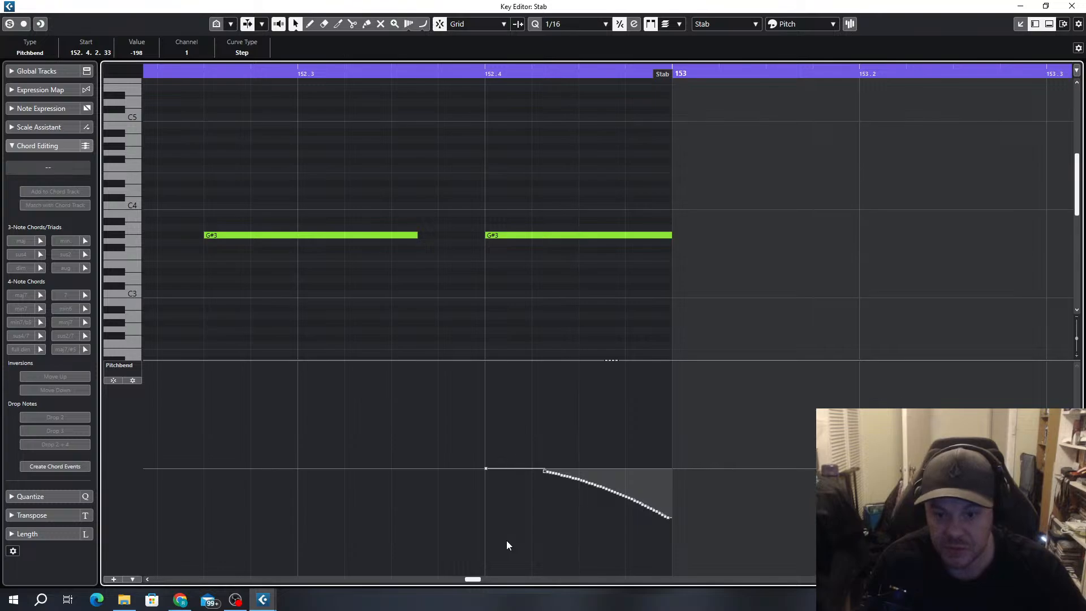
Move the last pitchbend point to 153.1.1.0 with a value of 0 and close the Key Editor
{"action": "left_click_drag", "start_coordinate": [671, 523], "coordinate": [679, 502]}
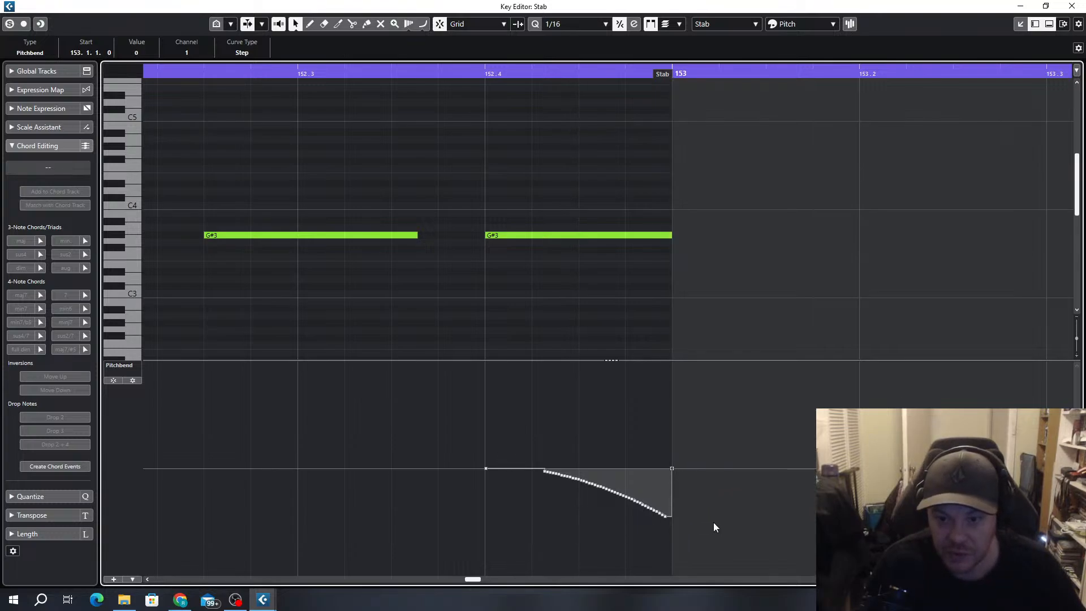
{"action": "scroll", "coordinate": [635, 346], "scroll_direction": "down", "scroll_amount": 6}
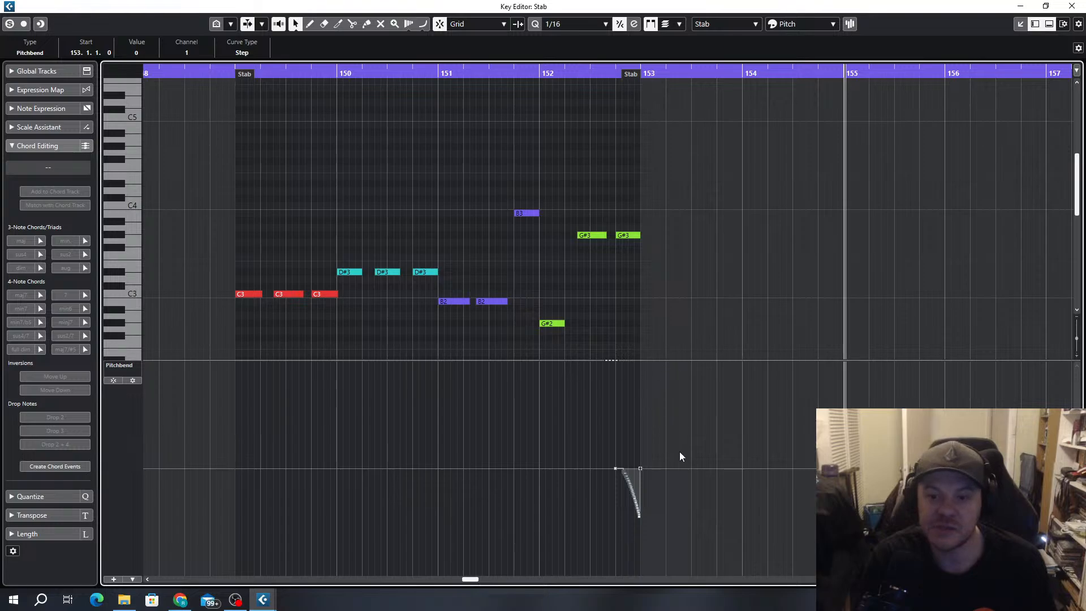
{"action": "left_click", "coordinate": [1073, 7]}
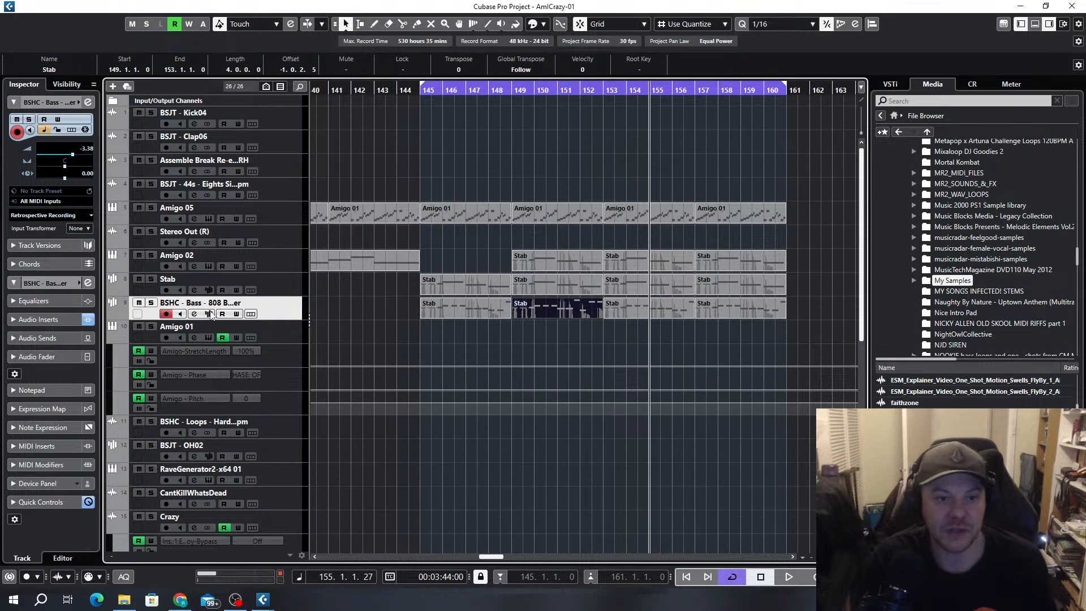
Show the 808 bass track's sampler, then solo the track and audition its event with the loop set to bars 149–153
{"action": "left_click", "coordinate": [210, 314]}
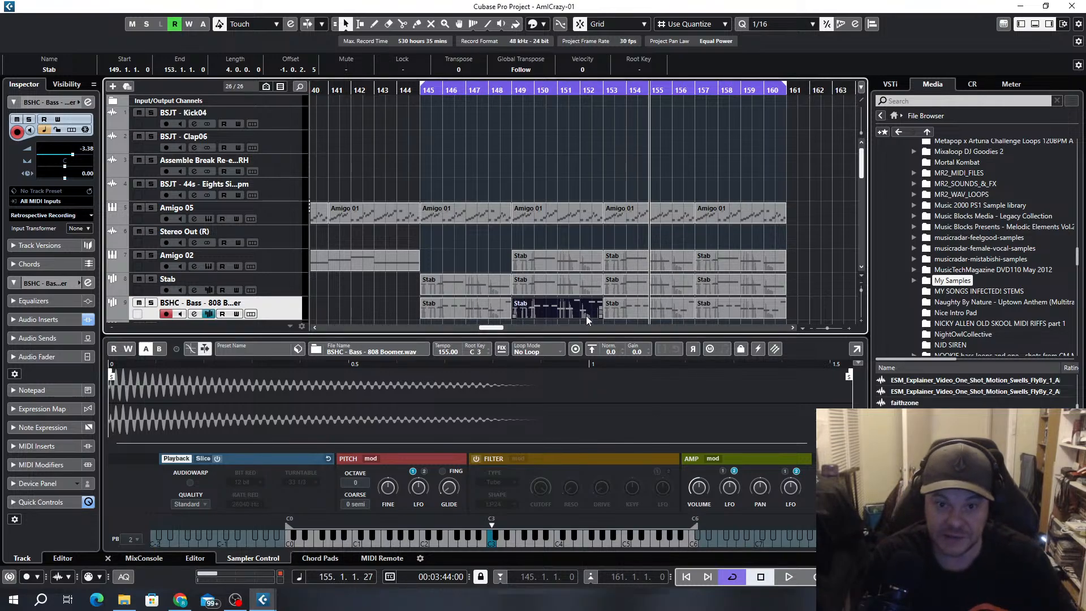
{"action": "key", "text": "p"}
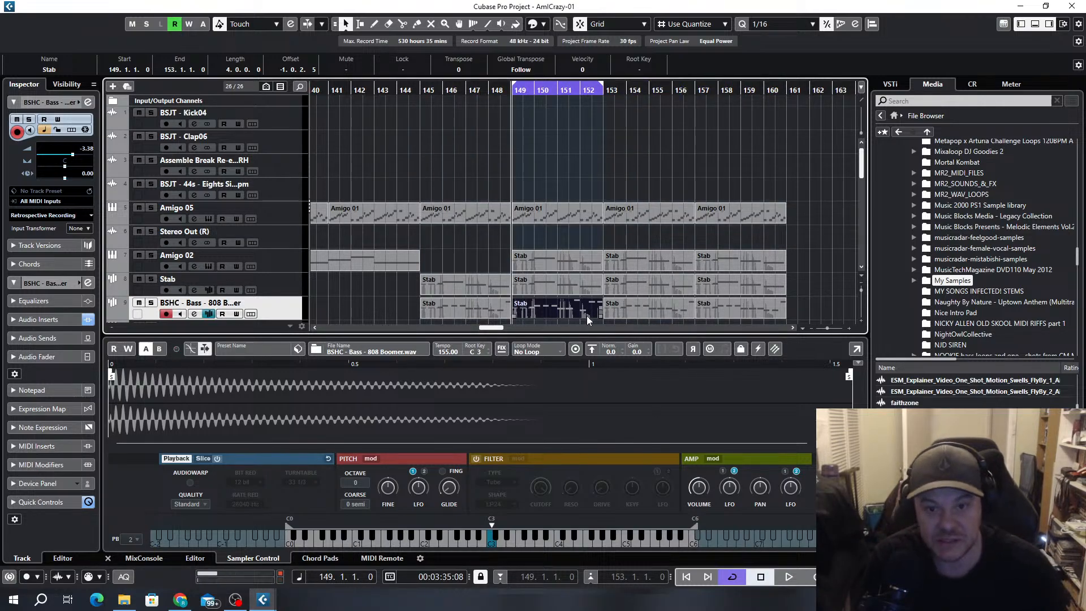
{"action": "left_click", "coordinate": [152, 302]}
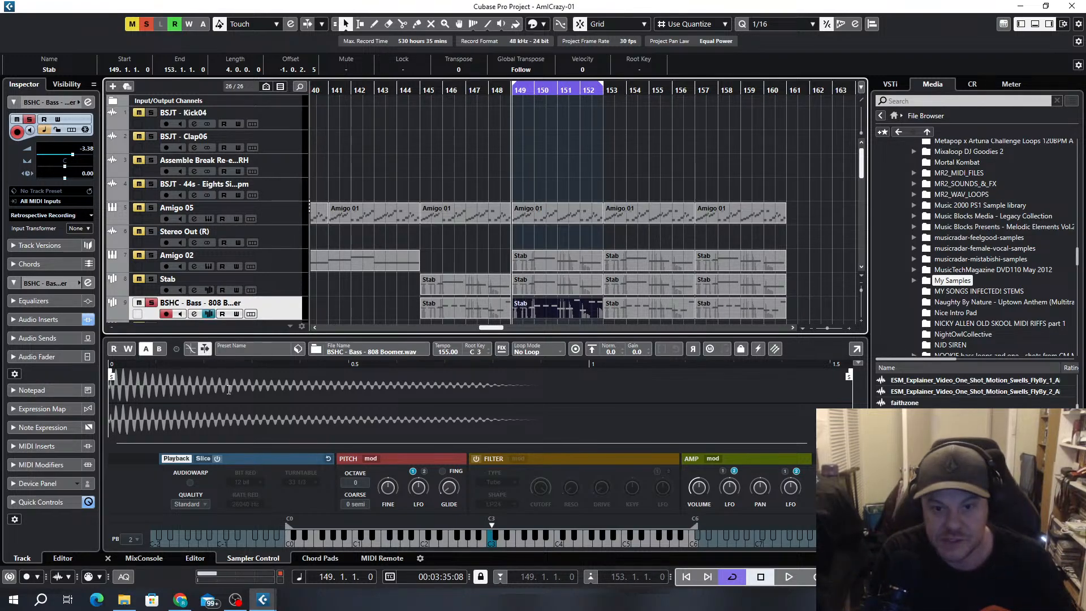
{"action": "key", "text": "space"}
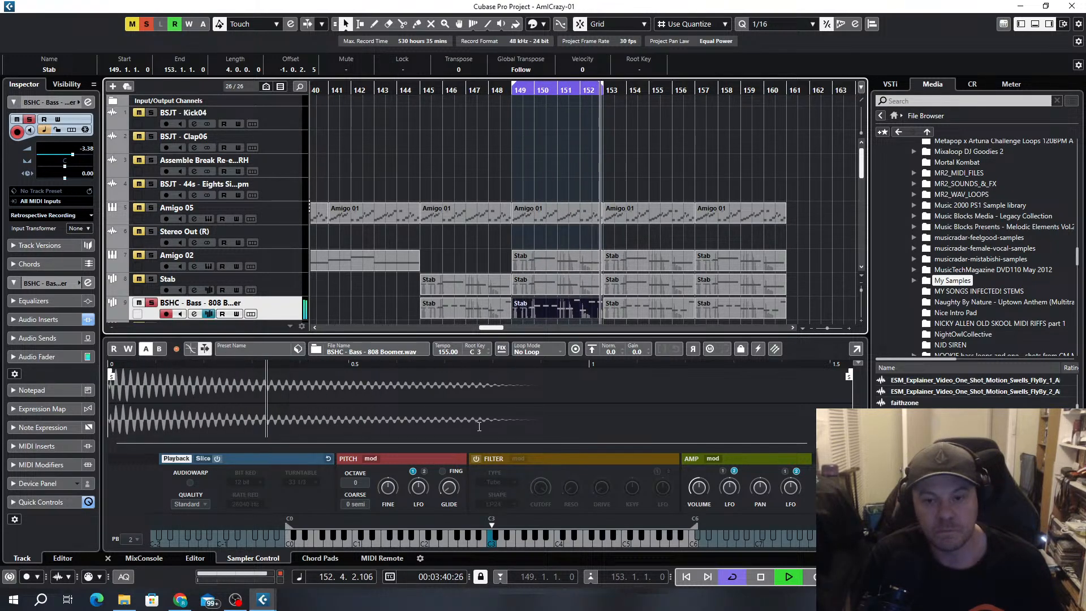
{"action": "key", "text": "space"}
Move the last pitchbend point of the bar 149 bass event back to 152.4.4.117 and play the loop
{"action": "double_click", "coordinate": [584, 312]}
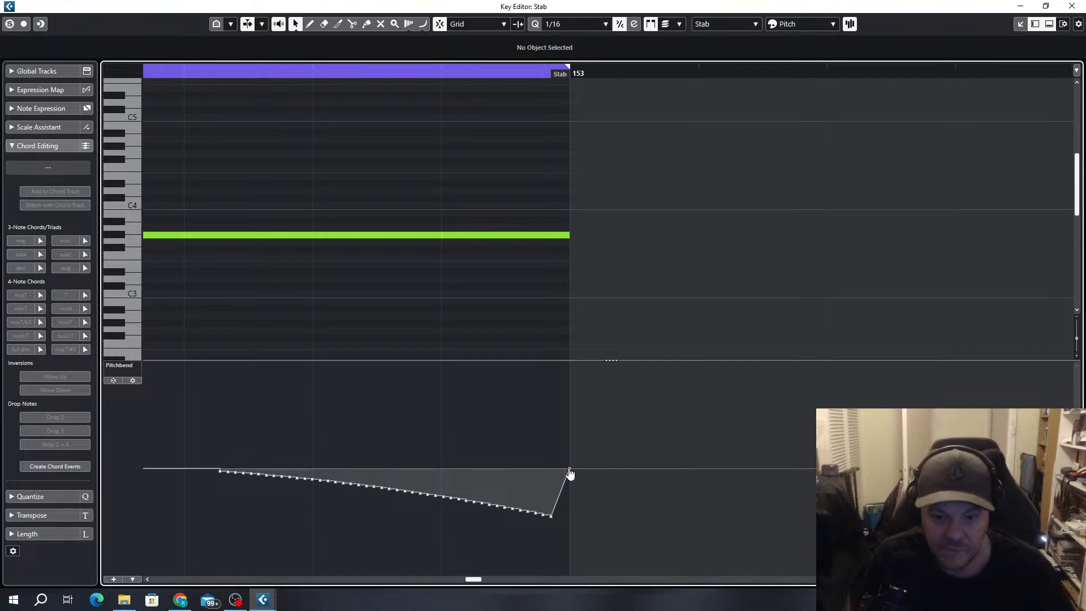
{"action": "left_click_drag", "start_coordinate": [570, 469], "coordinate": [568, 470]}
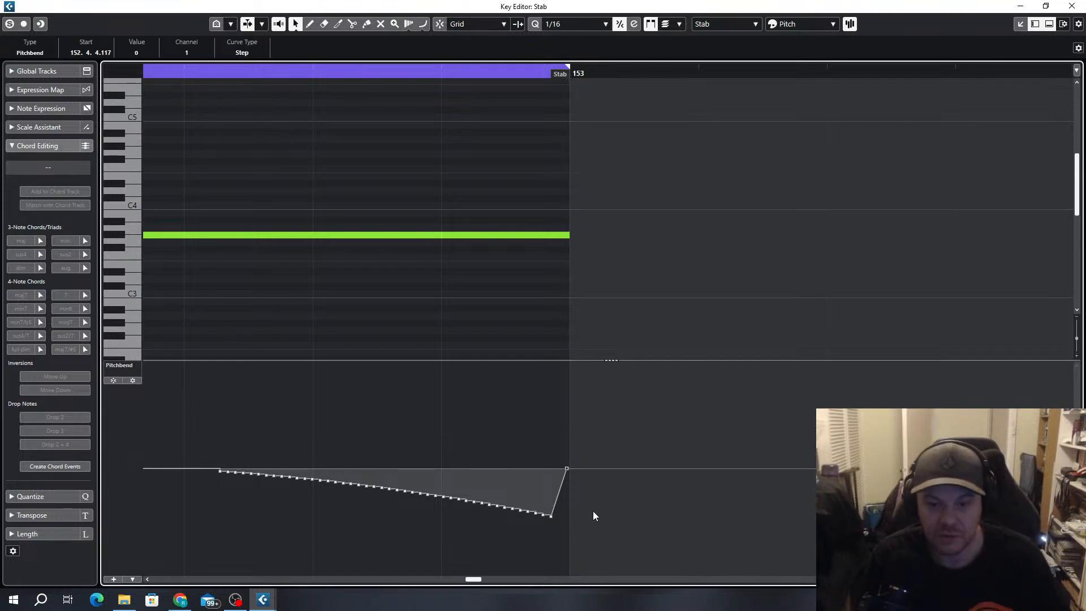
{"action": "left_click", "coordinate": [580, 457]}
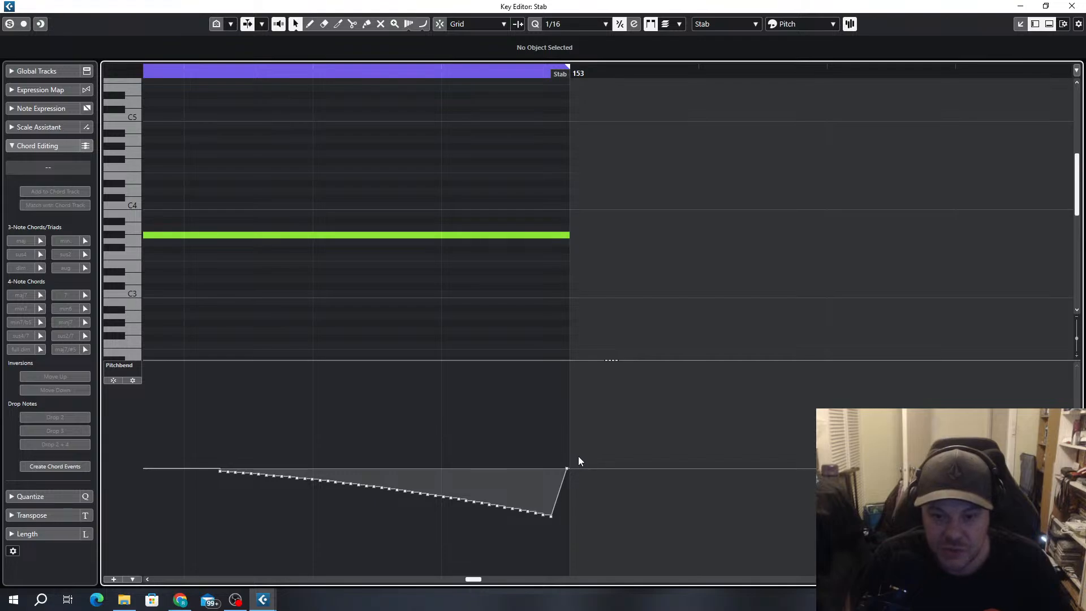
{"action": "key", "text": "Right"}
{"action": "key", "text": "space"}
Transpose the B3 note in bar 151 back down an octave to B2
{"action": "scroll", "coordinate": [572, 286], "scroll_direction": "down", "scroll_amount": 8}
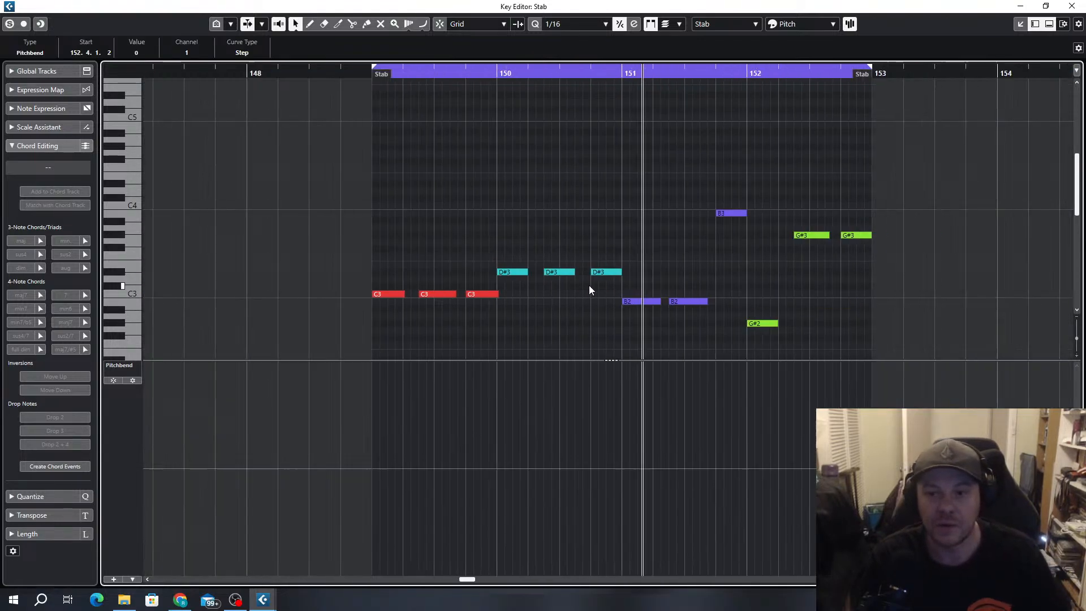
{"action": "left_click", "coordinate": [684, 213]}
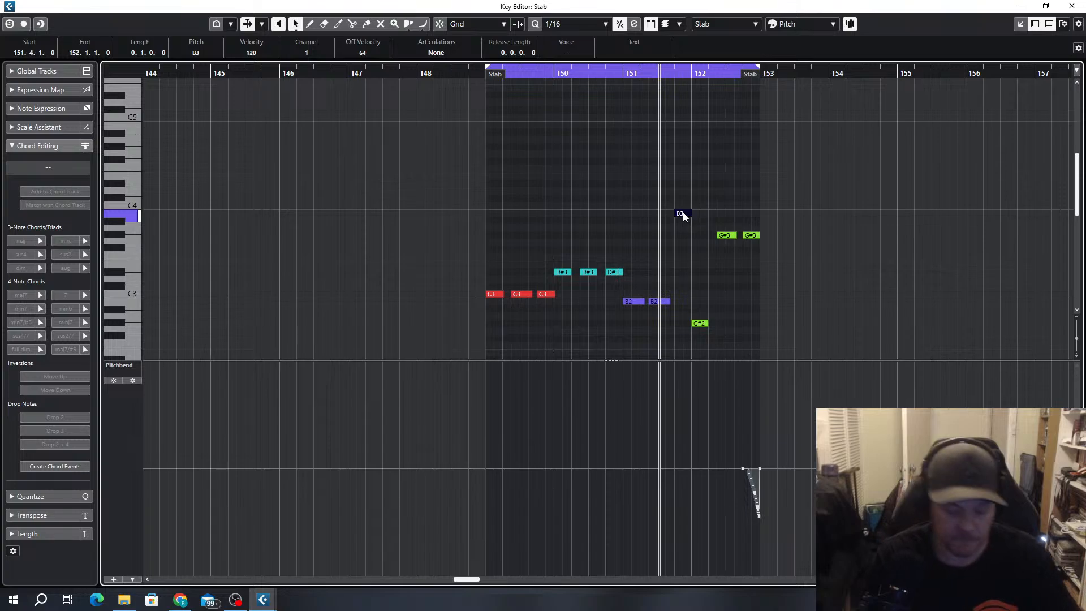
{"action": "key", "text": "shift+Down"}
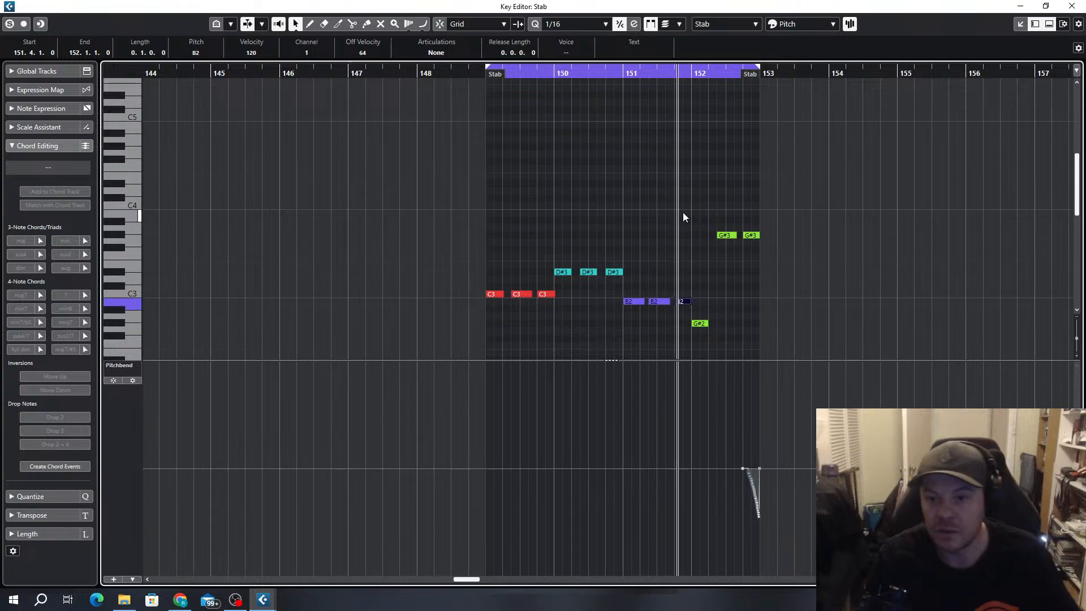
Close the Key Editor, set the 808 bass sampler's pitchbend range to 12, and audition the looped bass event
{"action": "key", "text": "space"}
{"action": "left_click", "coordinate": [1072, 6]}
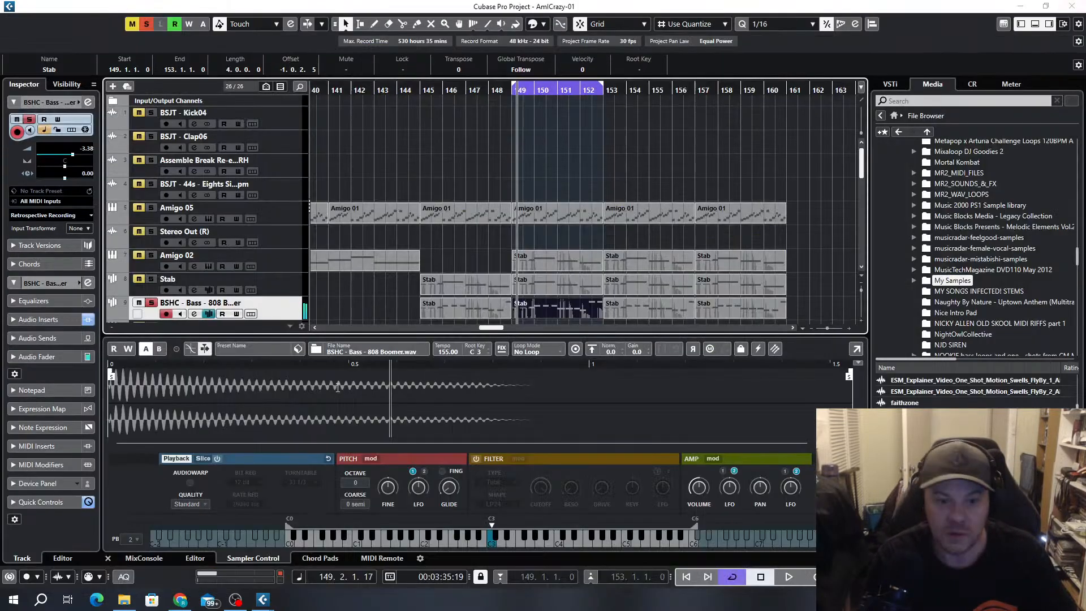
{"action": "left_click", "coordinate": [136, 540]}
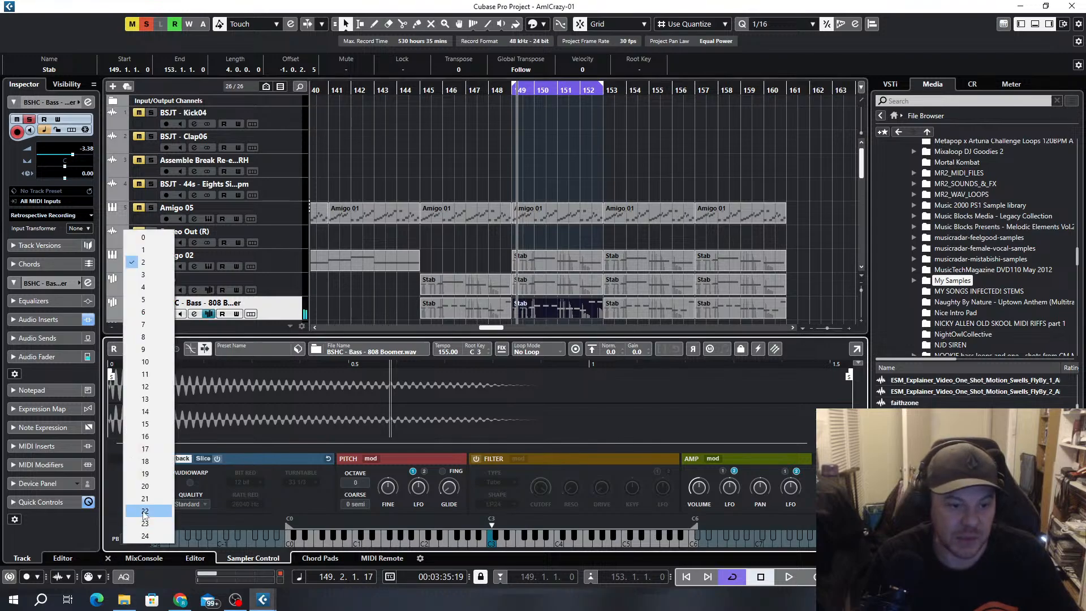
{"action": "left_click", "coordinate": [146, 387]}
{"action": "key", "text": "space"}
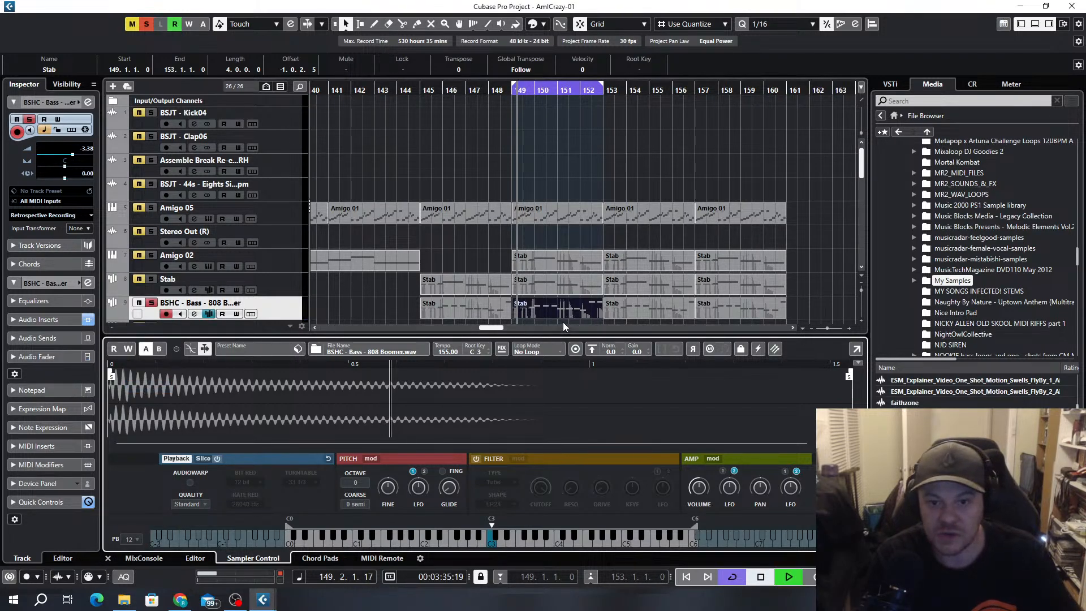
{"action": "scroll", "coordinate": [571, 315], "scroll_direction": "up", "scroll_amount": 3}
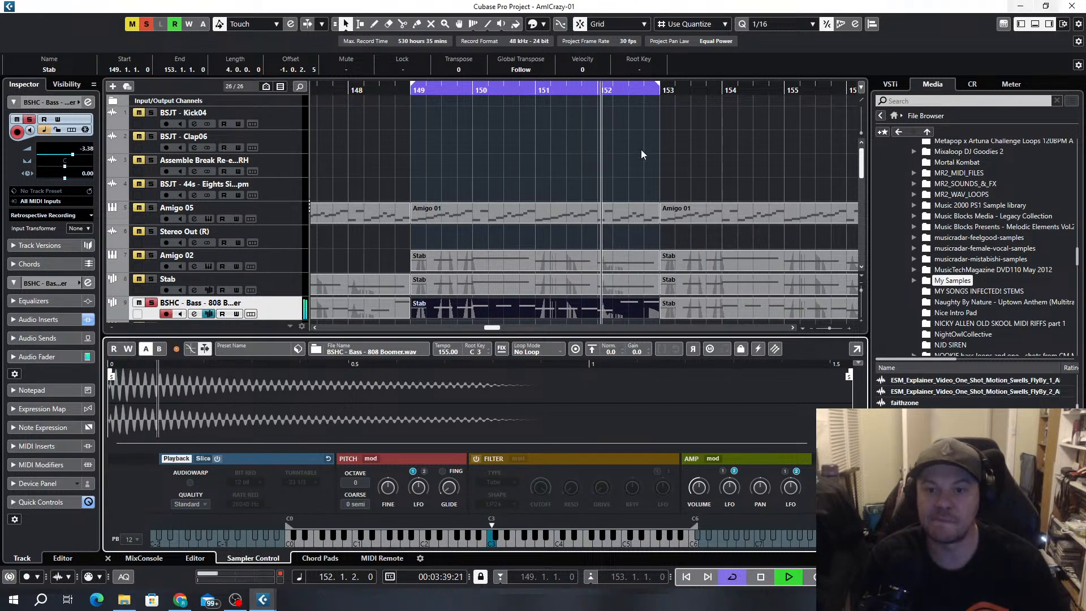
{"action": "key", "text": "space"}
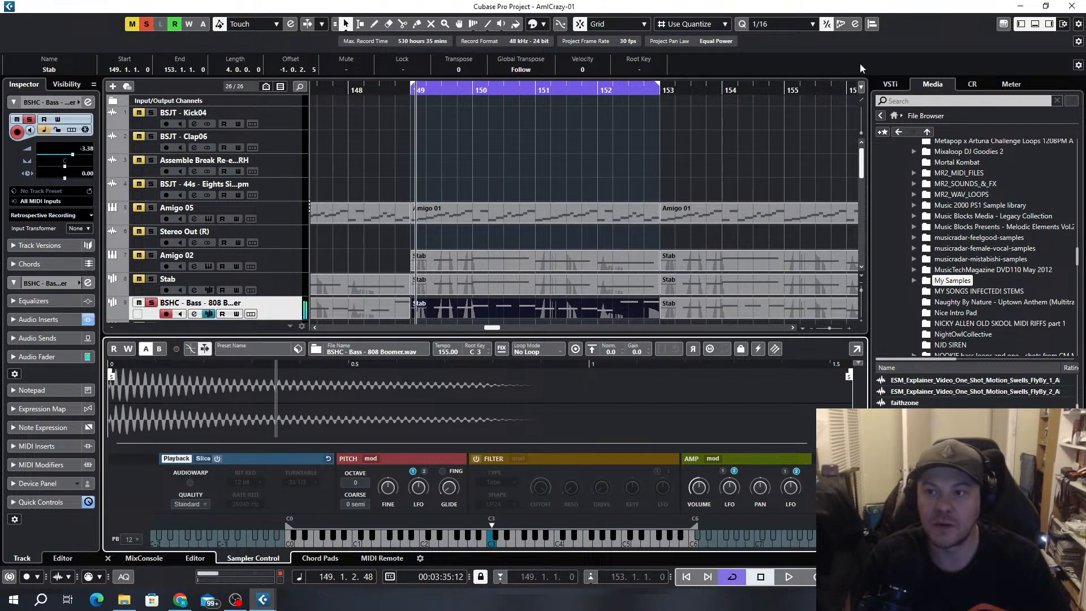
Open the bar 149 bass event, delete the G#3 note at 152.2.3, and extend the last G#3 note back to start at 152.3.1
{"action": "double_click", "coordinate": [568, 314]}
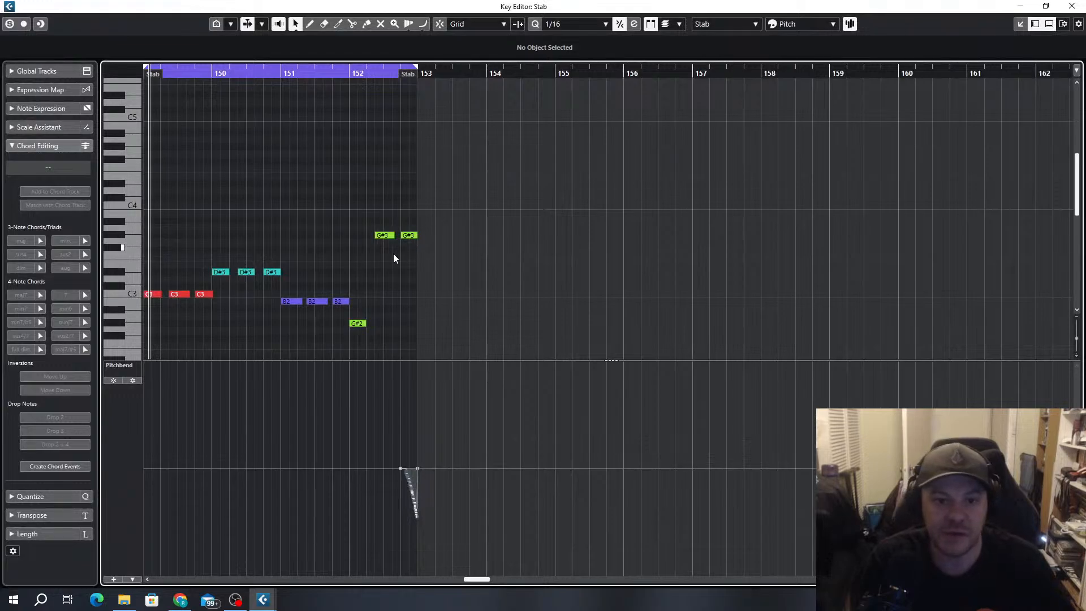
{"action": "scroll", "coordinate": [394, 259], "scroll_direction": "up", "scroll_amount": 2}
{"action": "left_click", "coordinate": [391, 238]}
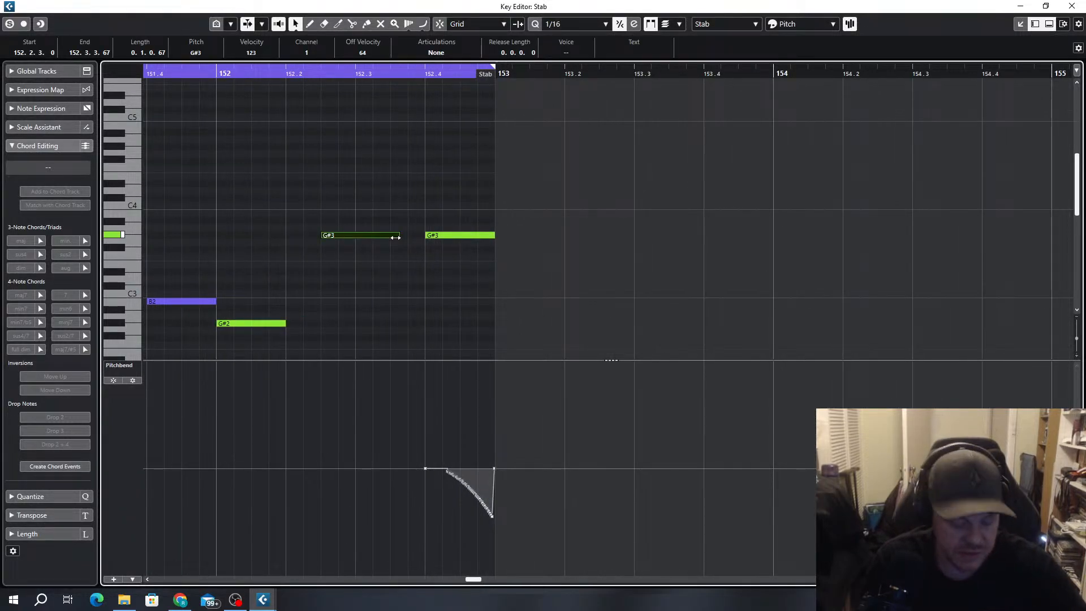
{"action": "key", "text": "Delete"}
{"action": "left_click_drag", "start_coordinate": [427, 235], "coordinate": [351, 235]}
With quantize at 1/8, move the first pitchbend point to 152.3.1.0 and delete the points of the downward ramp before bar 153
{"action": "scroll", "coordinate": [358, 235], "scroll_direction": "up", "scroll_amount": 2}
{"action": "key", "text": "alt+4"}
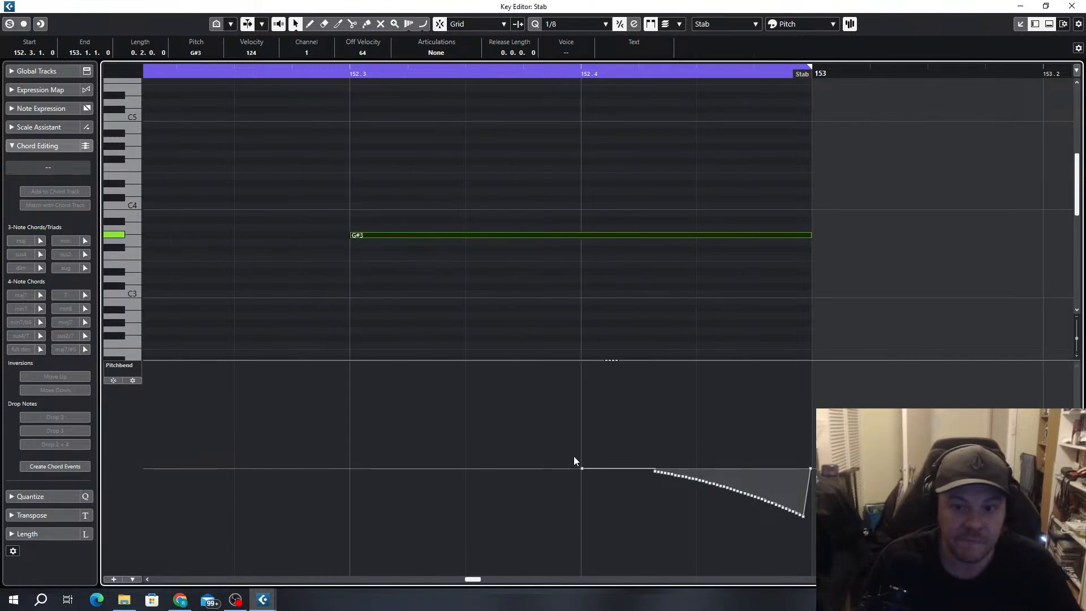
{"action": "left_click", "coordinate": [655, 473]}
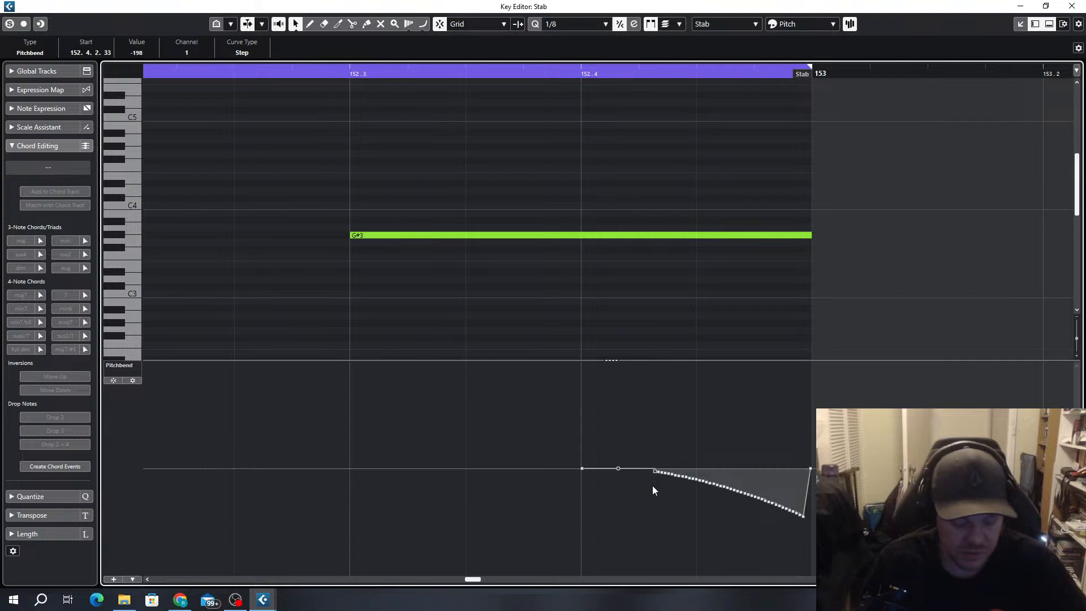
{"action": "mouse_move", "coordinate": [656, 497]}
{"action": "left_mouse_down"}
{"action": "mouse_move", "coordinate": [673, 480]}
{"action": "mouse_move", "coordinate": [663, 478]}
{"action": "left_mouse_up"}
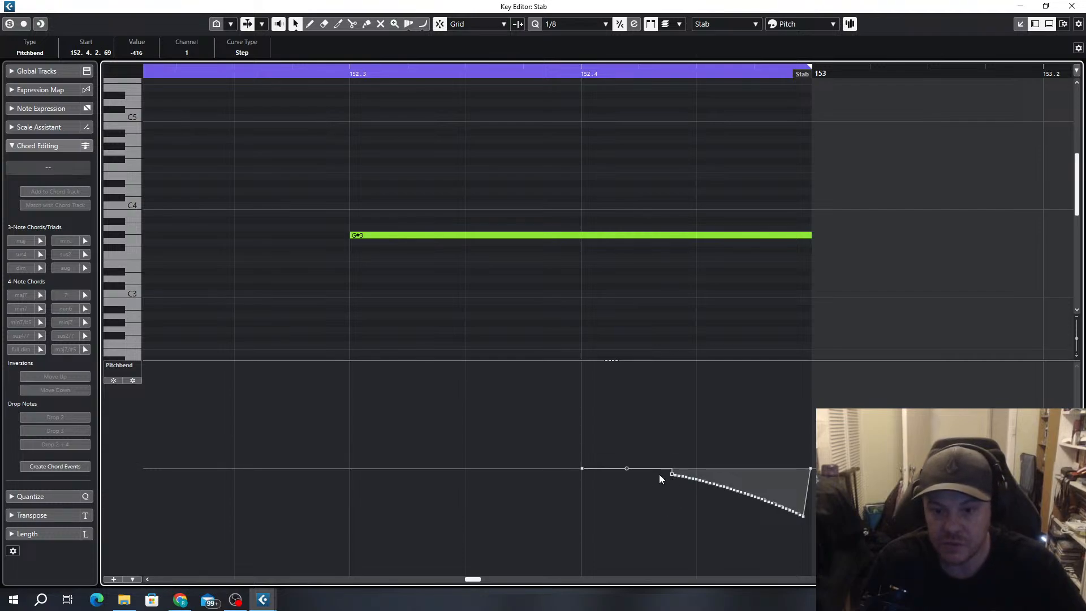
{"action": "left_click_drag", "start_coordinate": [583, 473], "coordinate": [357, 475]}
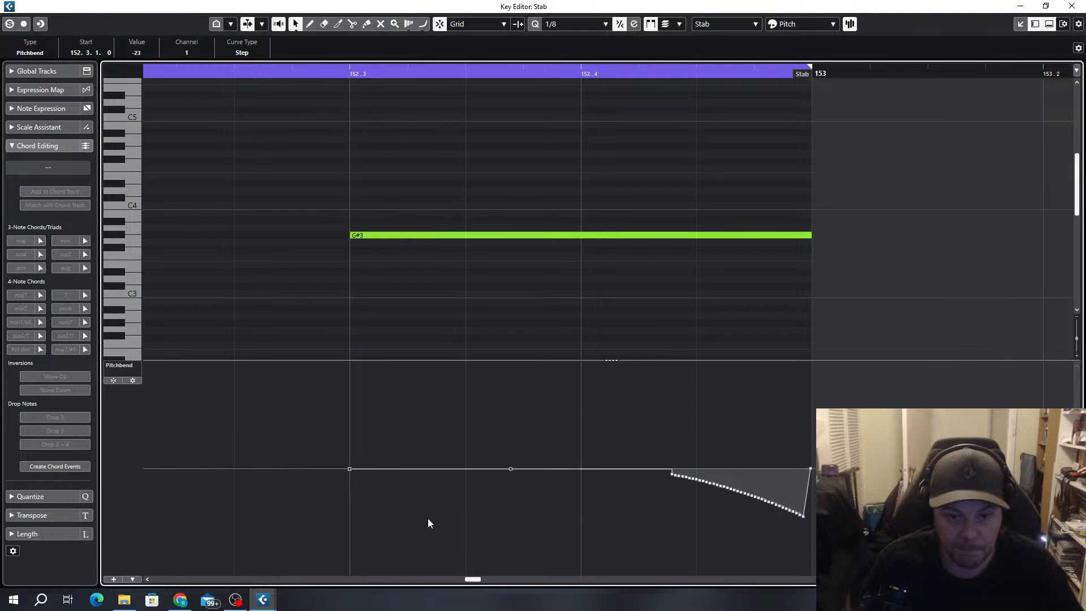
{"action": "left_click_drag", "start_coordinate": [635, 480], "coordinate": [808, 531]}
{"action": "key", "text": "Delete"}
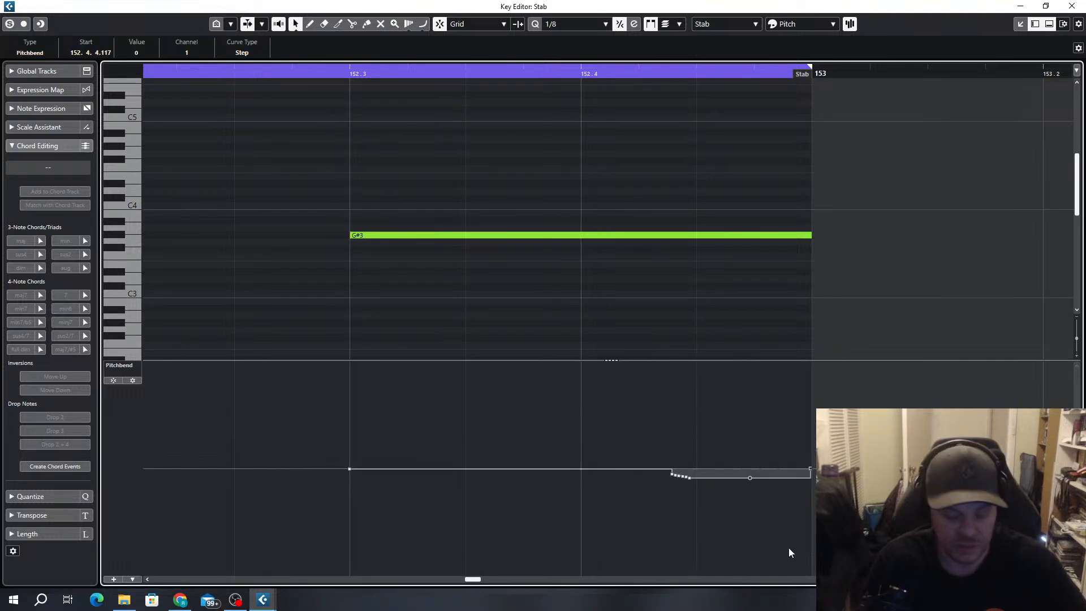
{"action": "left_click_drag", "start_coordinate": [648, 477], "coordinate": [793, 504]}
{"action": "key", "text": "Delete"}
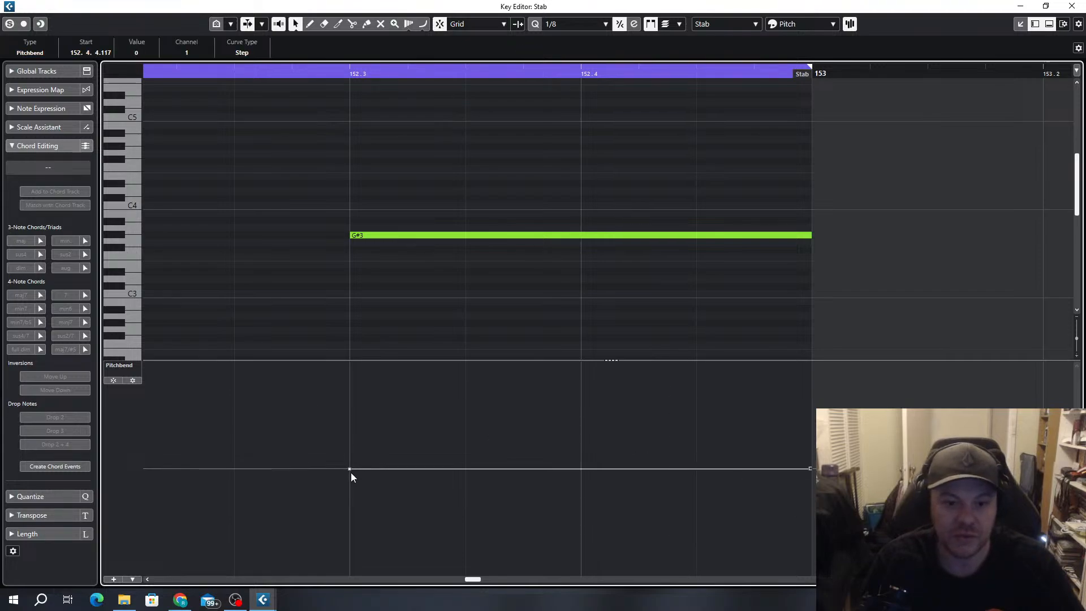
Set the value of the pitchbend point at 152.3.1.0 to 0
{"action": "left_click", "coordinate": [350, 470]}
{"action": "left_click_drag", "start_coordinate": [351, 470], "coordinate": [351, 470]}
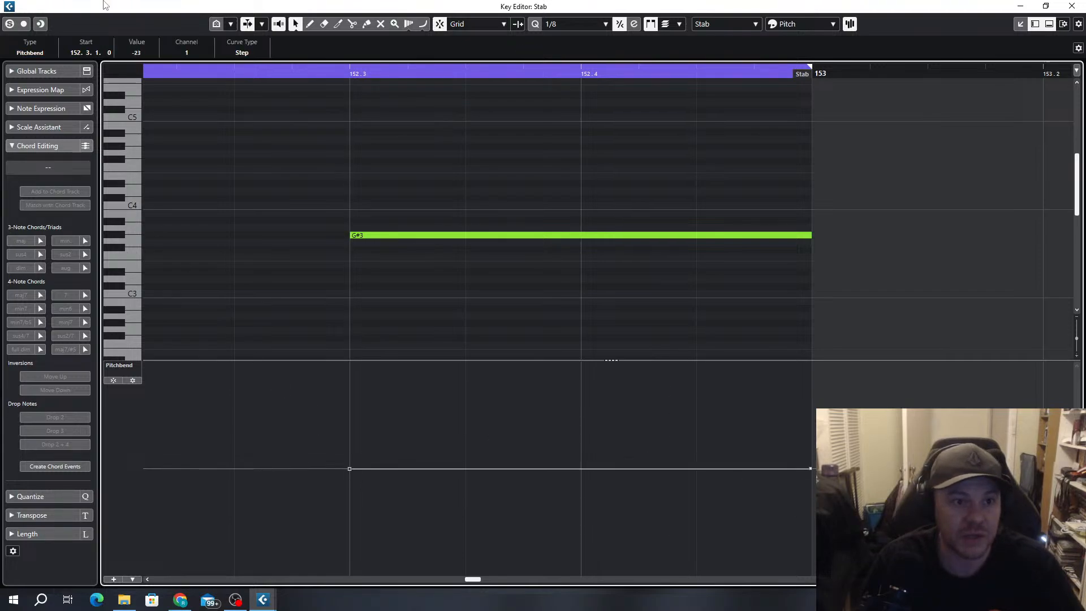
{"action": "left_click", "coordinate": [137, 53]}
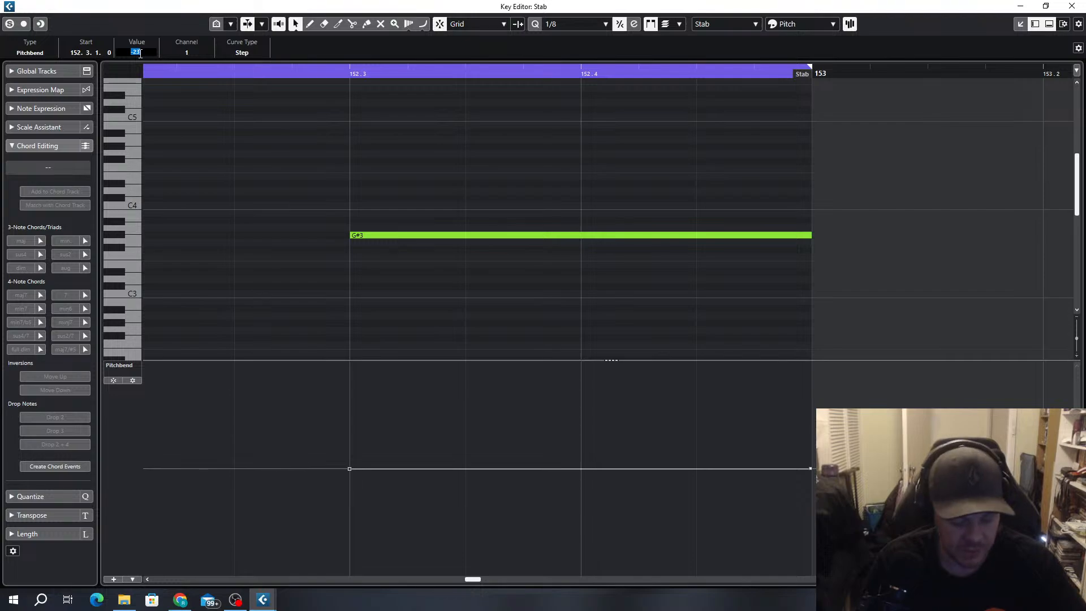
{"action": "type", "text": "0"}
{"action": "key", "text": "Return"}
Draw a straight descending pitchbend ramp from 152.3.1.0 to the end of the G#3 note, and set the point at 152.4.4.117 to 0
{"action": "left_click", "coordinate": [422, 24]}
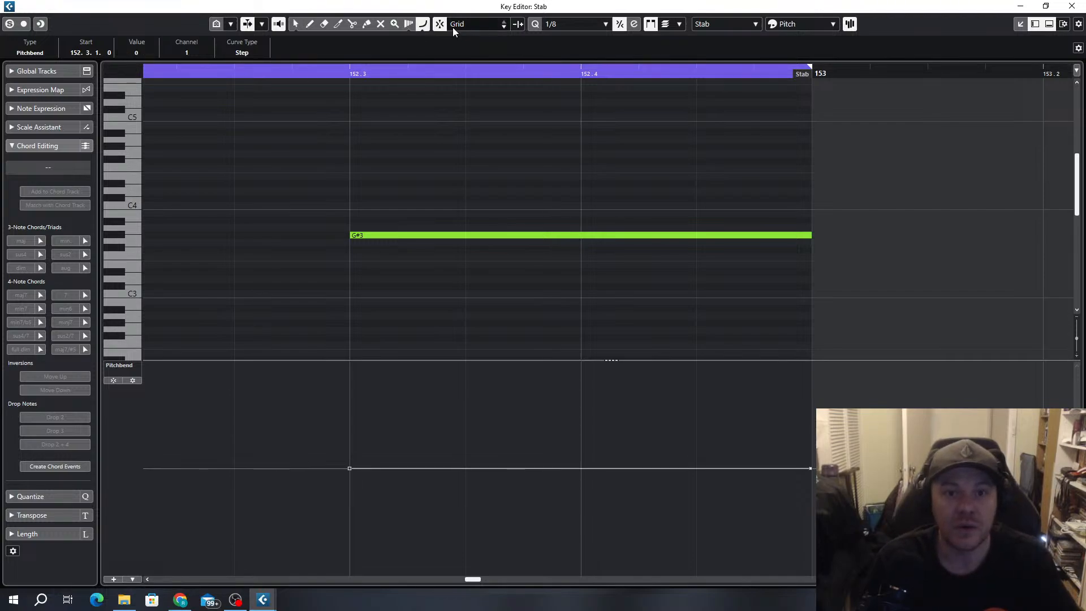
{"action": "left_click", "coordinate": [423, 24]}
{"action": "left_click", "coordinate": [442, 38]}
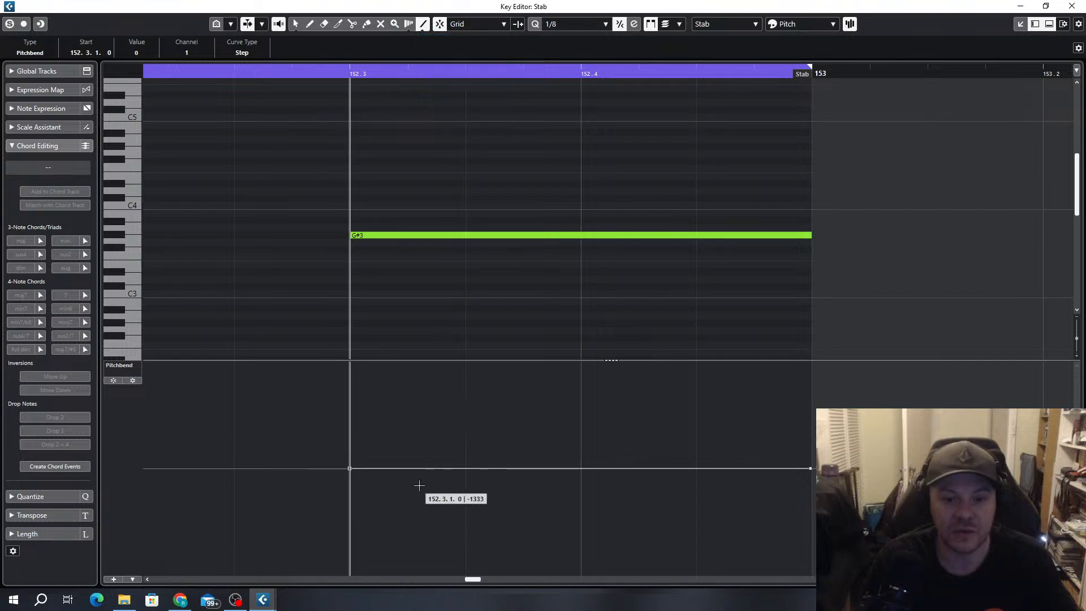
{"action": "mouse_move", "coordinate": [382, 469]}
{"action": "left_mouse_down"}
{"action": "mouse_move", "coordinate": [624, 514]}
{"action": "mouse_move", "coordinate": [928, 551]}
{"action": "mouse_move", "coordinate": [789, 520]}
{"action": "mouse_move", "coordinate": [780, 529]}
{"action": "left_mouse_up"}
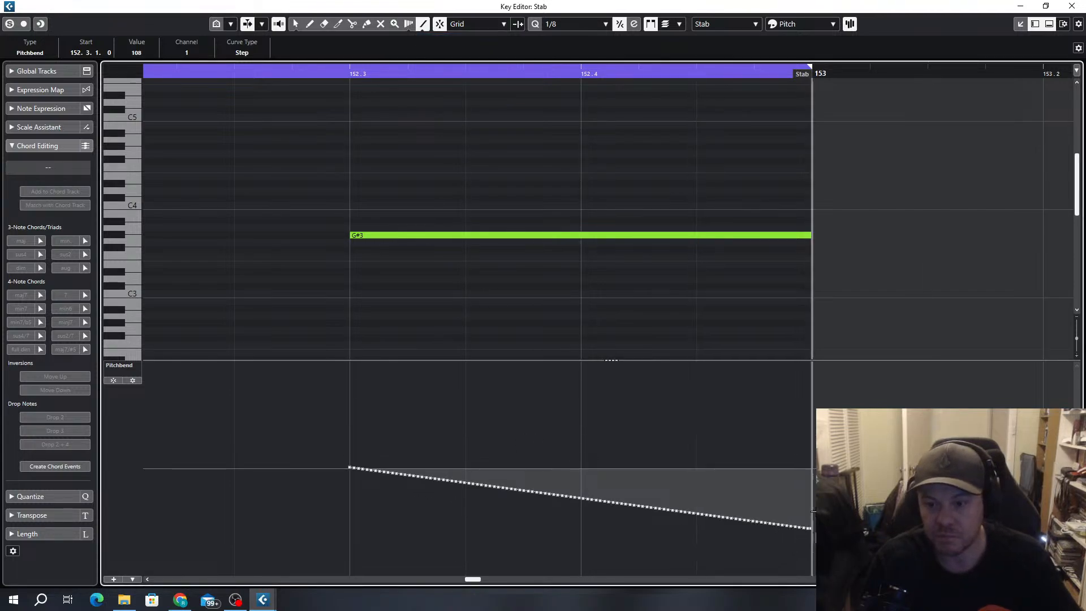
{"action": "left_click", "coordinate": [293, 19]}
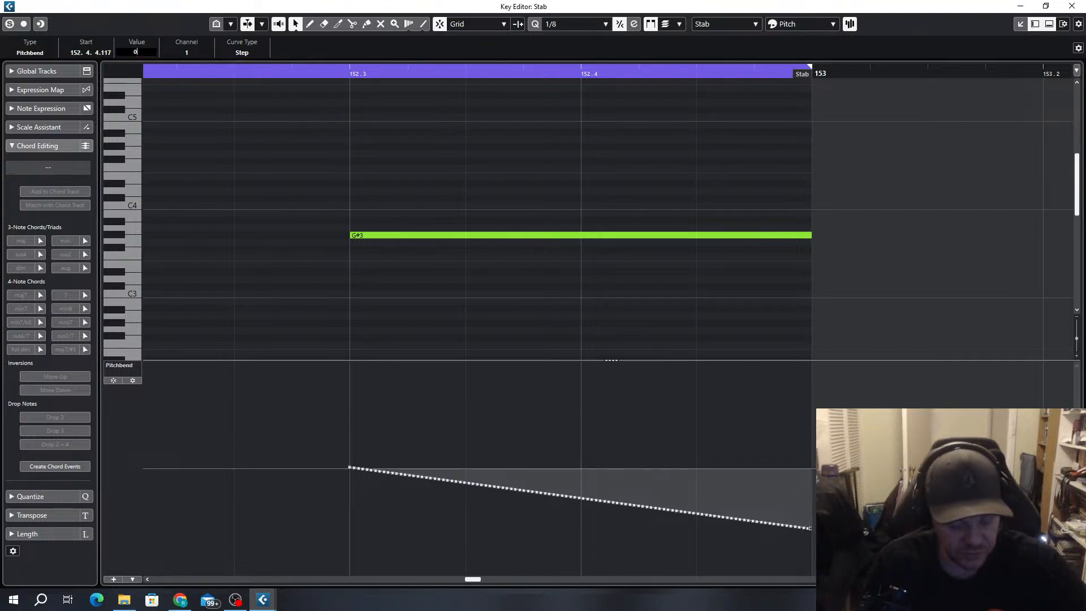
{"action": "key", "text": "Return"}
Play the loop and check the pitchbend ramp under the long G#3 note
{"action": "key", "text": "space"}
{"action": "scroll", "coordinate": [349, 127], "scroll_direction": "down", "scroll_amount": 4}
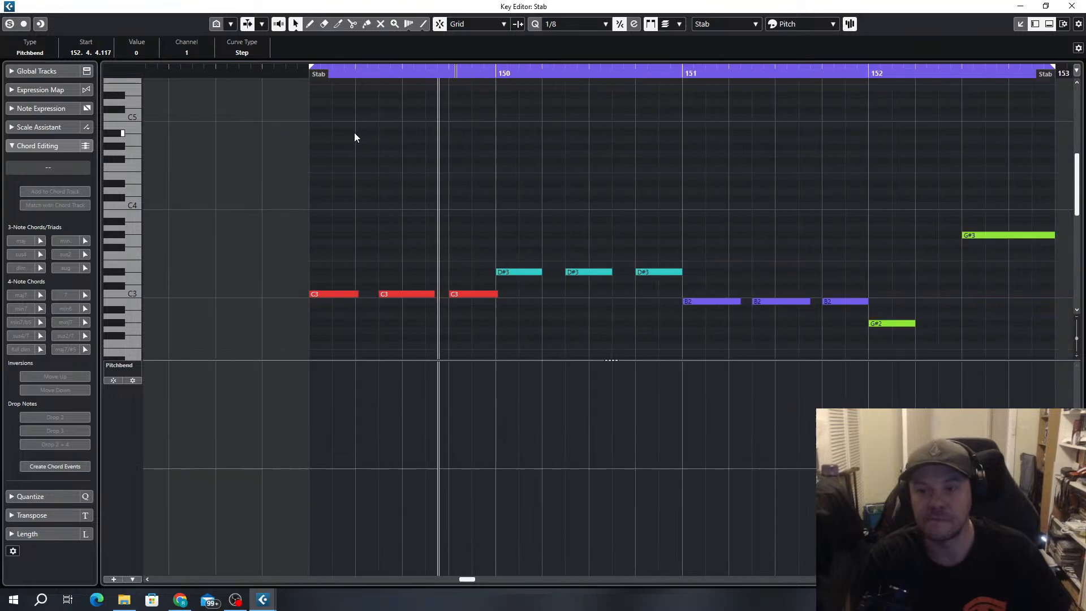
{"action": "scroll", "coordinate": [355, 134], "scroll_direction": "down", "scroll_amount": 2}
{"action": "scroll", "coordinate": [766, 390], "scroll_direction": "up", "scroll_amount": 4}
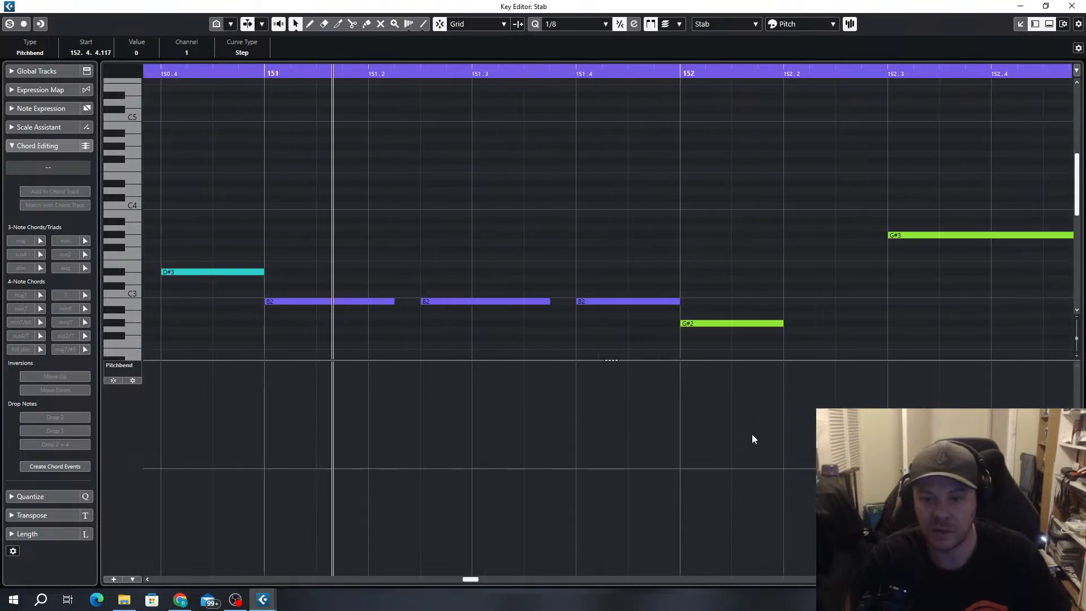
{"action": "scroll", "coordinate": [741, 436], "scroll_direction": "right", "scroll_amount": 5}
{"action": "scroll", "coordinate": [421, 399], "scroll_direction": "up", "scroll_amount": 3}
{"action": "scroll", "coordinate": [432, 344], "scroll_direction": "down", "scroll_amount": 3}
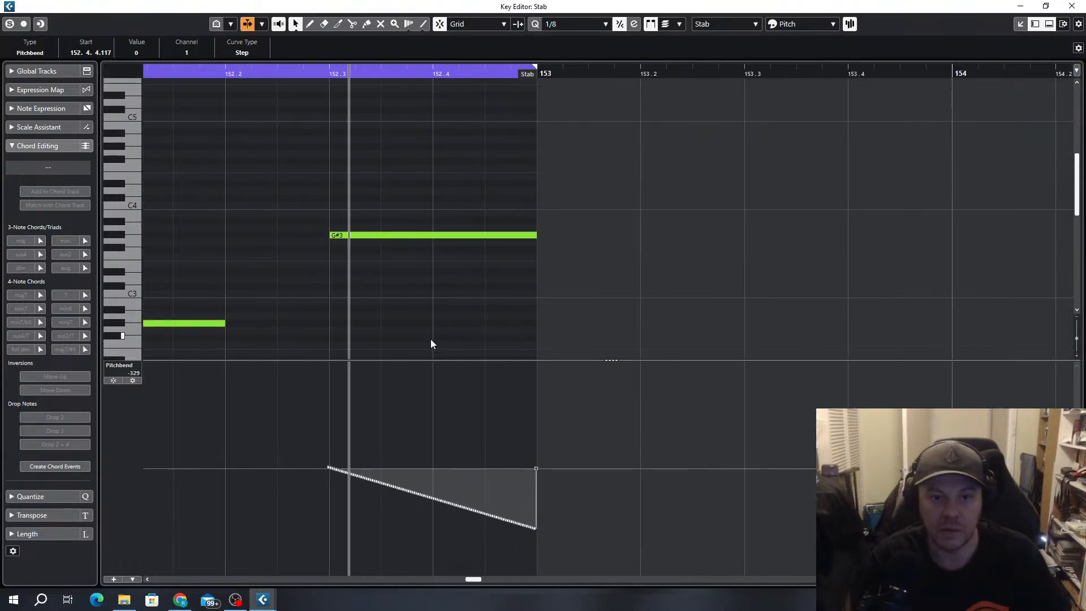
{"action": "key", "text": "space"}
Delete the pitchbend ramp's leading points one after another from 152.3.1 up to 152.3.3
{"action": "scroll", "coordinate": [331, 491], "scroll_direction": "up", "scroll_amount": 3}
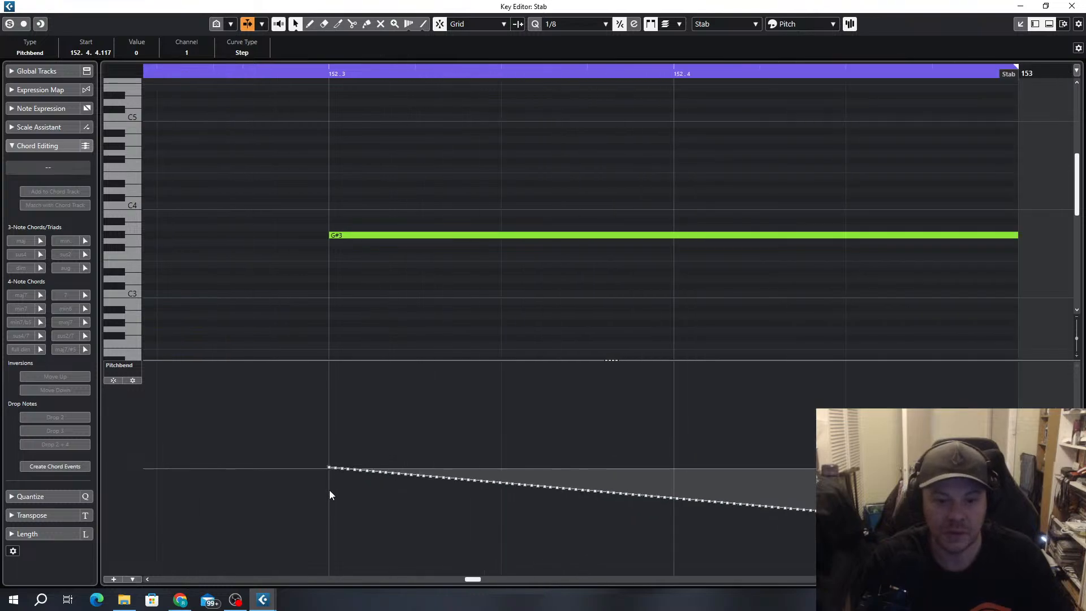
{"action": "left_click_drag", "start_coordinate": [330, 469], "coordinate": [388, 466]}
{"action": "key", "text": "space"}
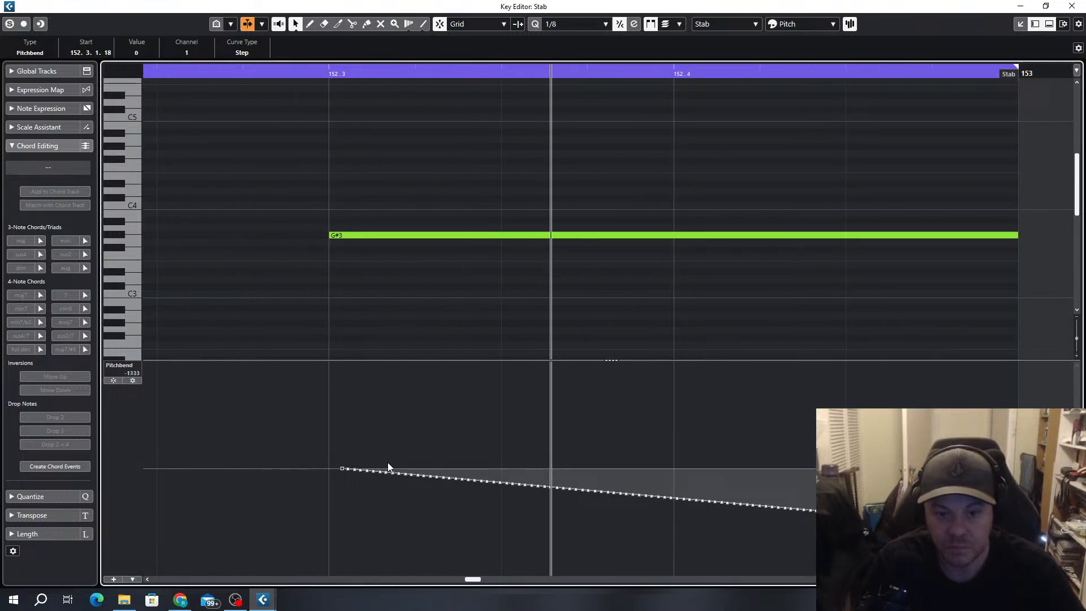
{"action": "key", "text": "Delete"}
{"action": "key", "text": "Delete"}
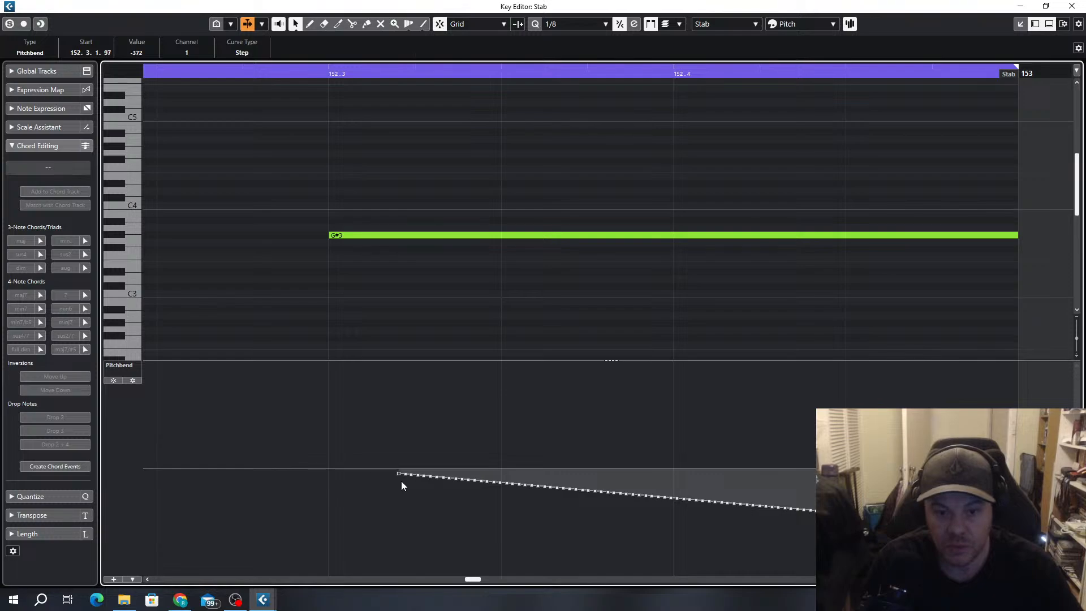
{"action": "key", "text": "Delete"}
{"action": "key", "text": "Delete"}
{"action": "key", "text": "Delete"}
{"action": "key", "text": "Delete"}
{"action": "key", "text": "Delete"}
{"action": "key", "text": "Delete"}
{"action": "key", "text": "Delete"}
{"action": "key", "text": "Delete"}
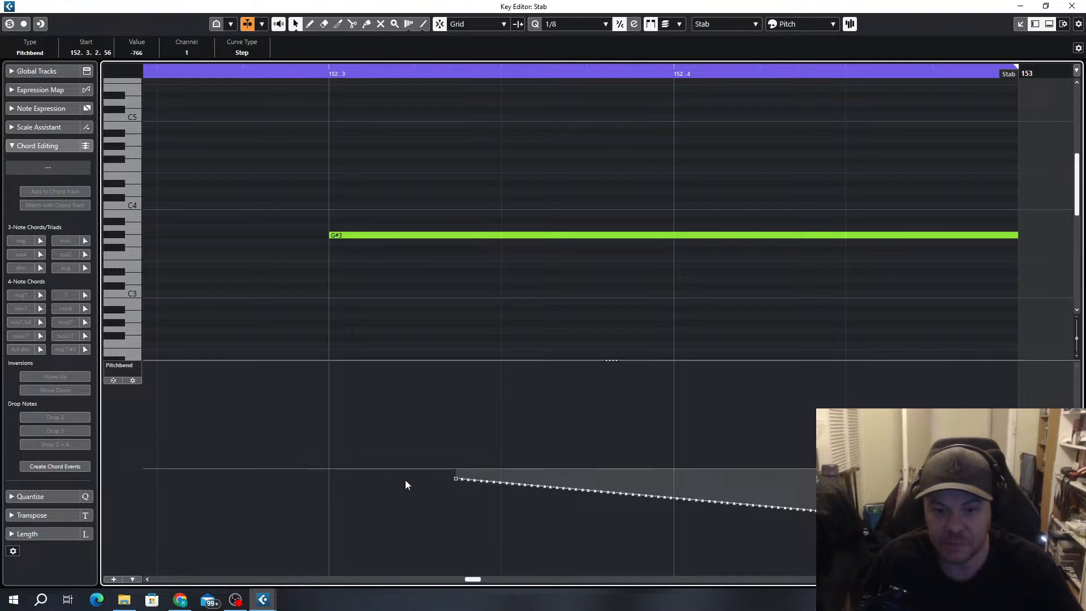
{"action": "key", "text": "Delete"}
{"action": "key", "text": "Delete"}
{"action": "key", "text": "Delete"}
{"action": "key", "text": "Delete"}
{"action": "key", "text": "Delete"}
{"action": "key", "text": "Delete"}
{"action": "key", "text": "Delete"}
{"action": "key", "text": "Delete"}
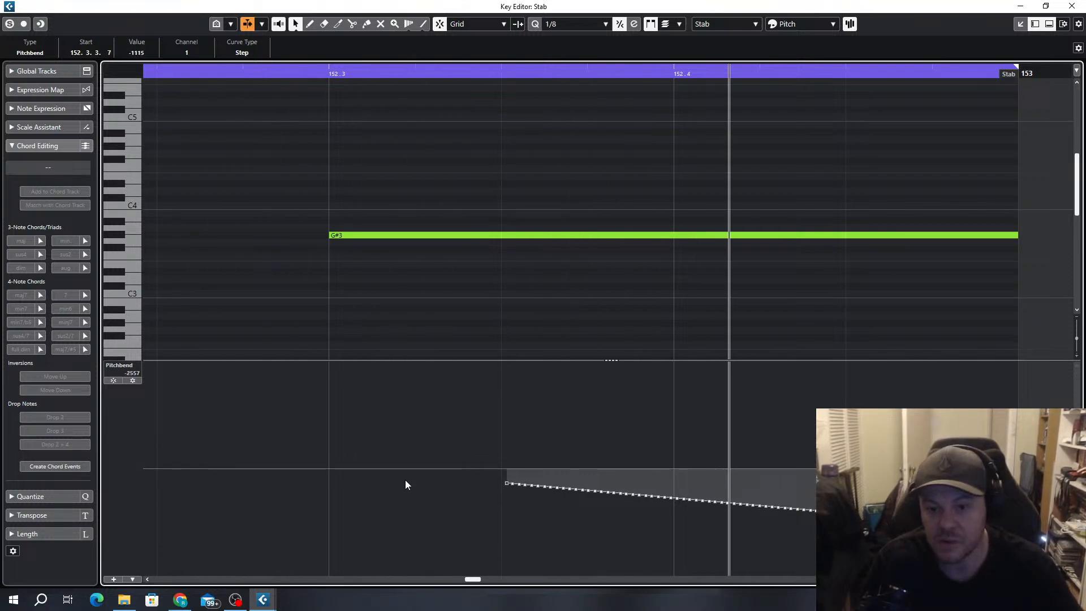
Delete the pitchbend points between 152.3.3.60 and 152.4, and move the ramp's start point to 152.3.4.116 near zero
{"action": "left_click_drag", "start_coordinate": [540, 490], "coordinate": [547, 474]}
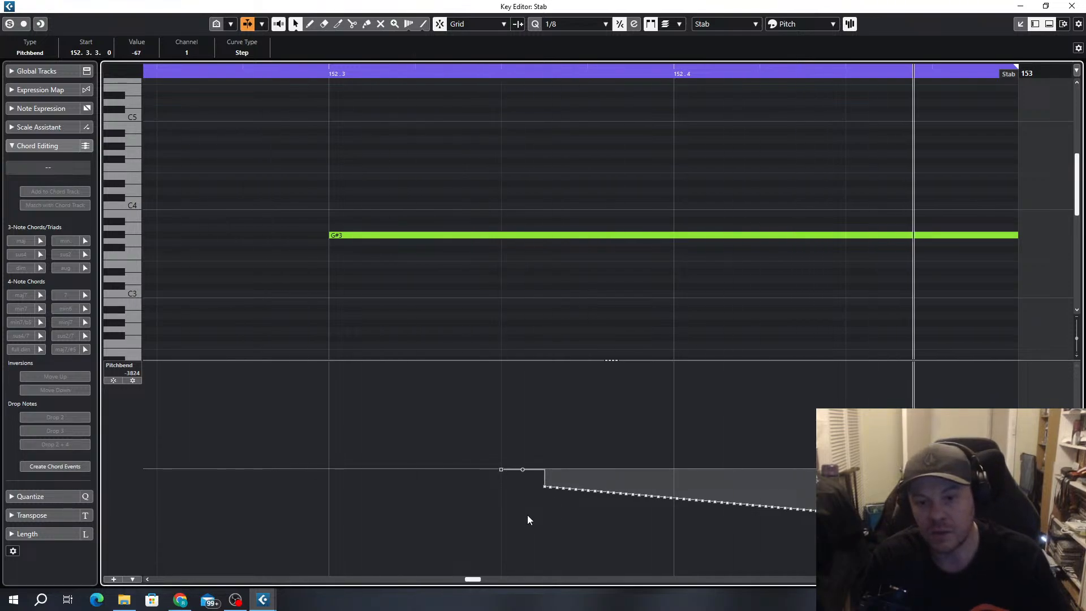
{"action": "left_click_drag", "start_coordinate": [526, 488], "coordinate": [671, 544]}
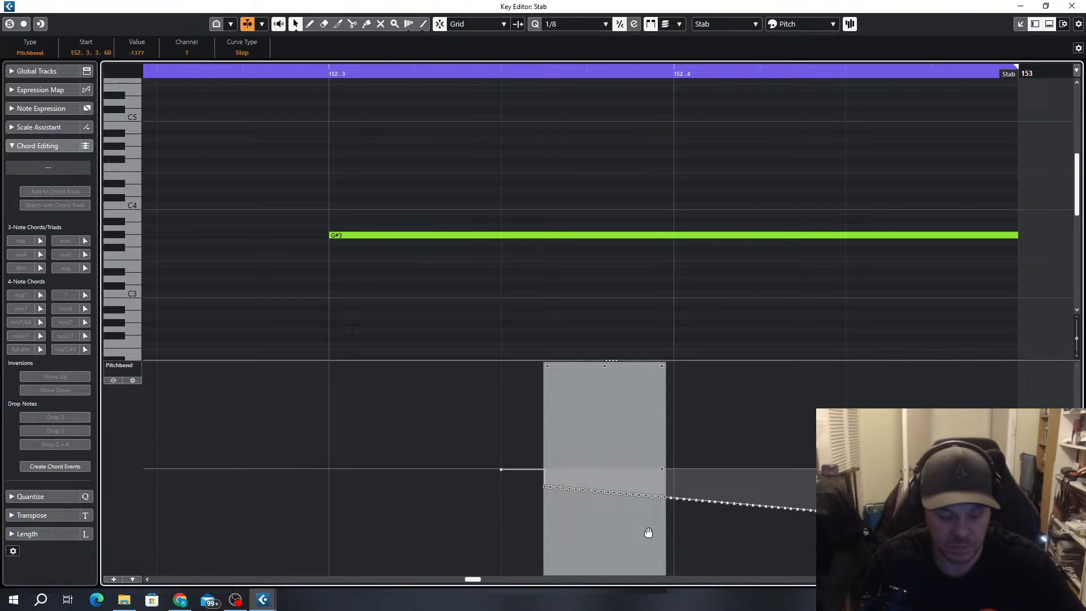
{"action": "key", "text": "Delete"}
{"action": "left_click_drag", "start_coordinate": [501, 471], "coordinate": [669, 474]}
{"action": "scroll", "coordinate": [674, 484], "scroll_direction": "up", "scroll_amount": 2}
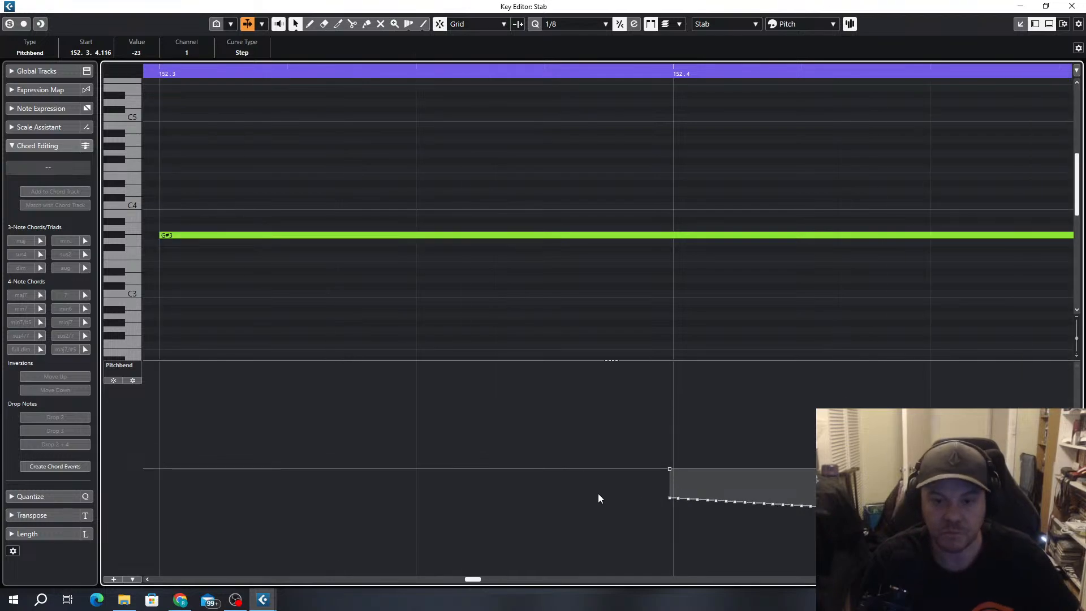
{"action": "scroll", "coordinate": [597, 493], "scroll_direction": "down", "scroll_amount": 3}
Delete all remaining pitchbend points of the ramp and switch the Line tool to its Parabola shape
{"action": "left_click_drag", "start_coordinate": [546, 470], "coordinate": [748, 555]}
{"action": "key", "text": "Delete"}
{"action": "left_click", "coordinate": [423, 24]}
{"action": "left_click", "coordinate": [424, 25]}
{"action": "left_click", "coordinate": [460, 63]}
{"action": "scroll", "coordinate": [594, 487], "scroll_direction": "up", "scroll_amount": 5}
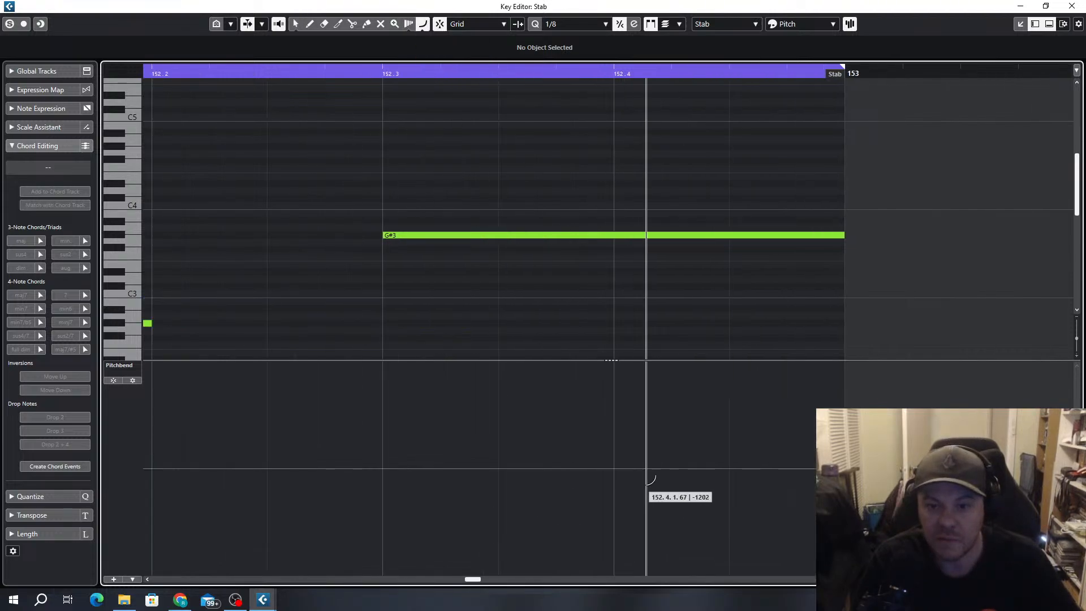
{"action": "left_click", "coordinate": [576, 468]}
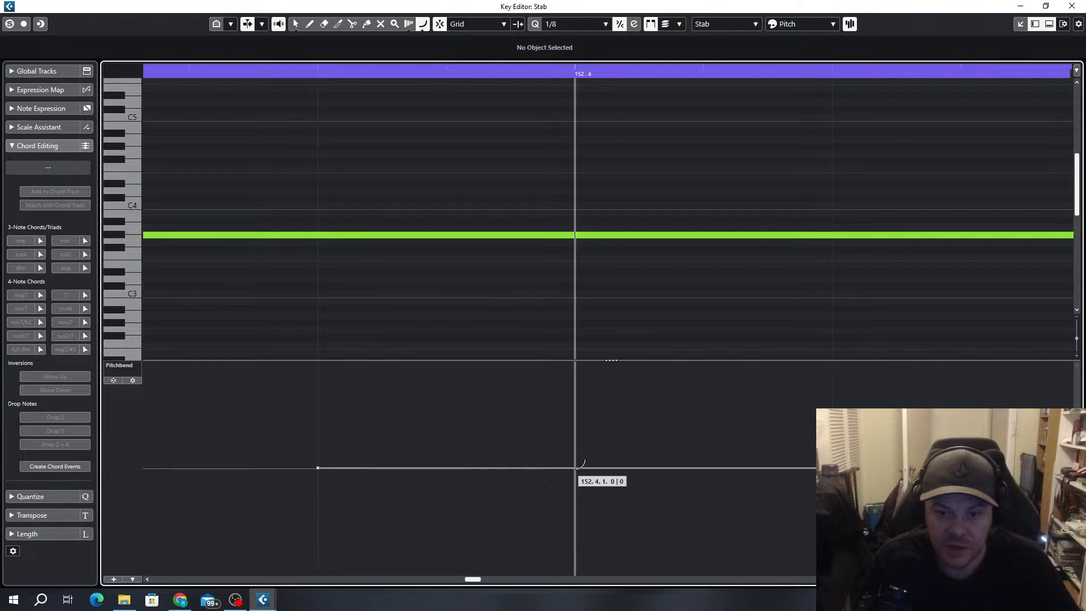
{"action": "key", "text": "ctrl+z"}
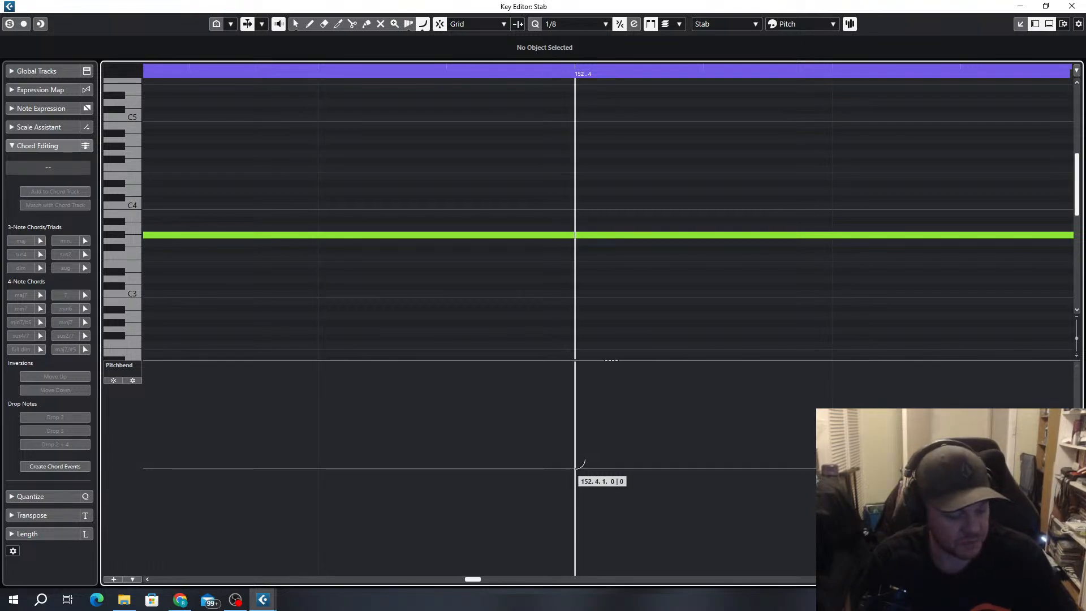
Set quantize to 1/16 and draw a descending parabolic pitchbend curve from about 152.3.4 to the end of the G#3 note
{"action": "key", "text": "alt+5"}
{"action": "scroll", "coordinate": [606, 469], "scroll_direction": "down", "scroll_amount": 4}
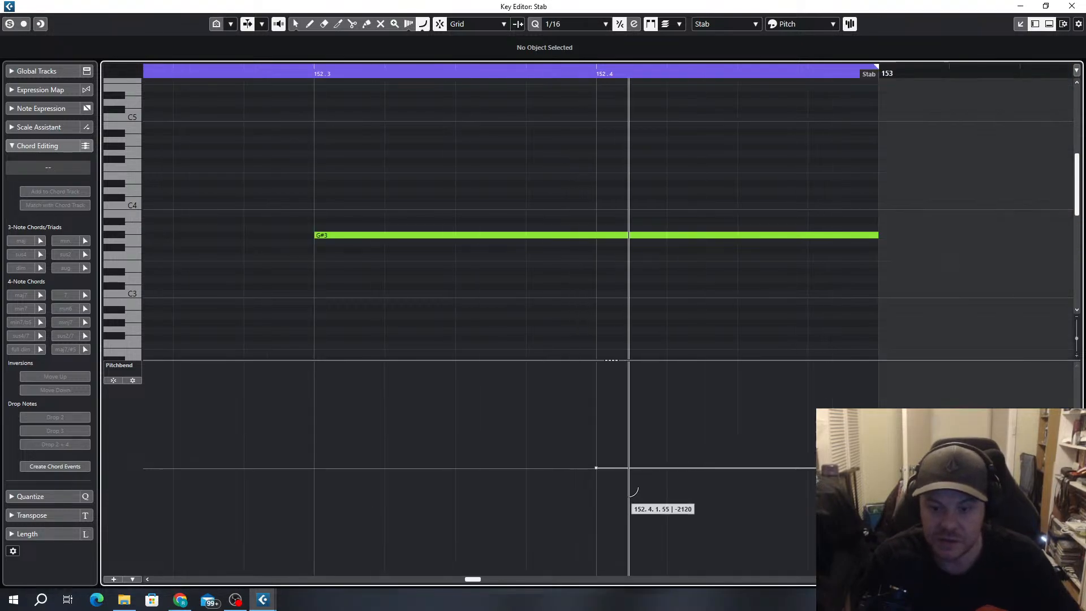
{"action": "mouse_move", "coordinate": [615, 468]}
{"action": "left_mouse_down"}
{"action": "mouse_move", "coordinate": [742, 525]}
{"action": "mouse_move", "coordinate": [738, 501]}
{"action": "mouse_move", "coordinate": [679, 543]}
{"action": "mouse_move", "coordinate": [651, 518]}
{"action": "left_mouse_up"}
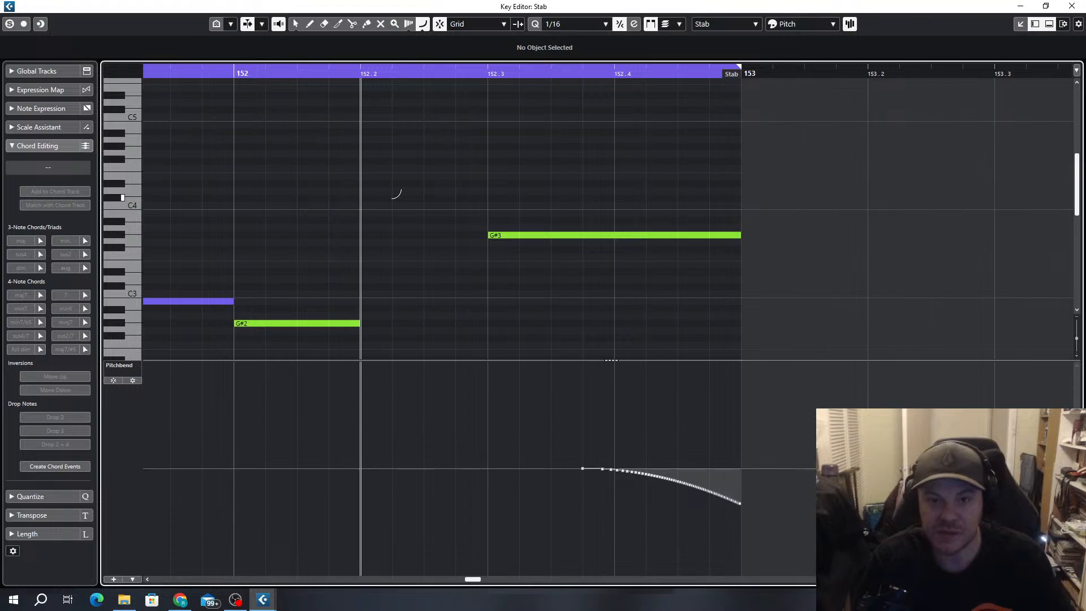
Set the value of the pitchbend curve's last point at 153.1.1.0 to 0
{"action": "left_click", "coordinate": [446, 69]}
{"action": "key", "text": "space"}
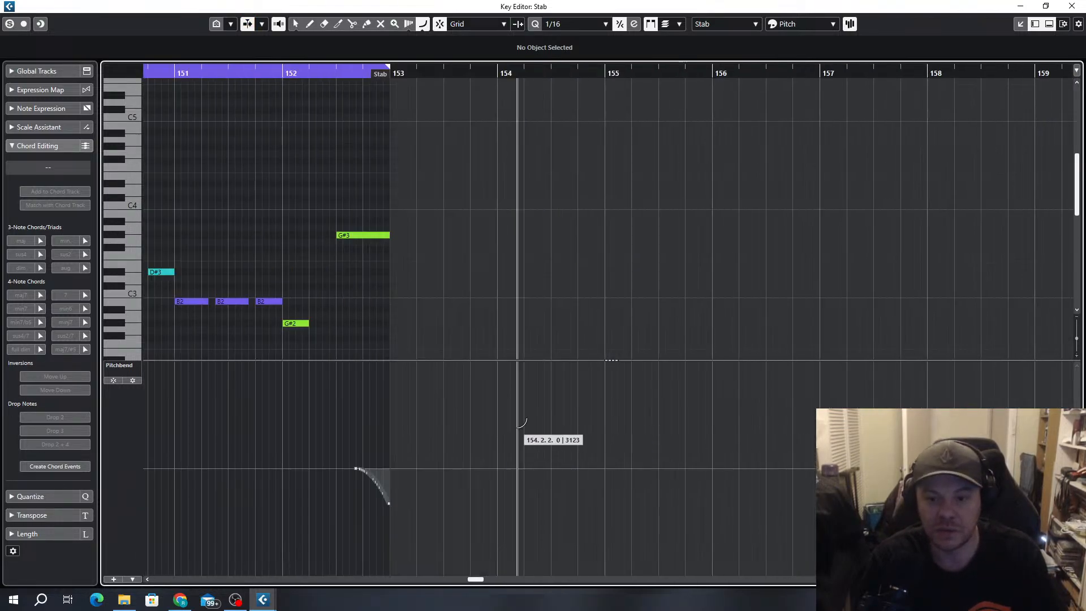
{"action": "key", "text": "h"}
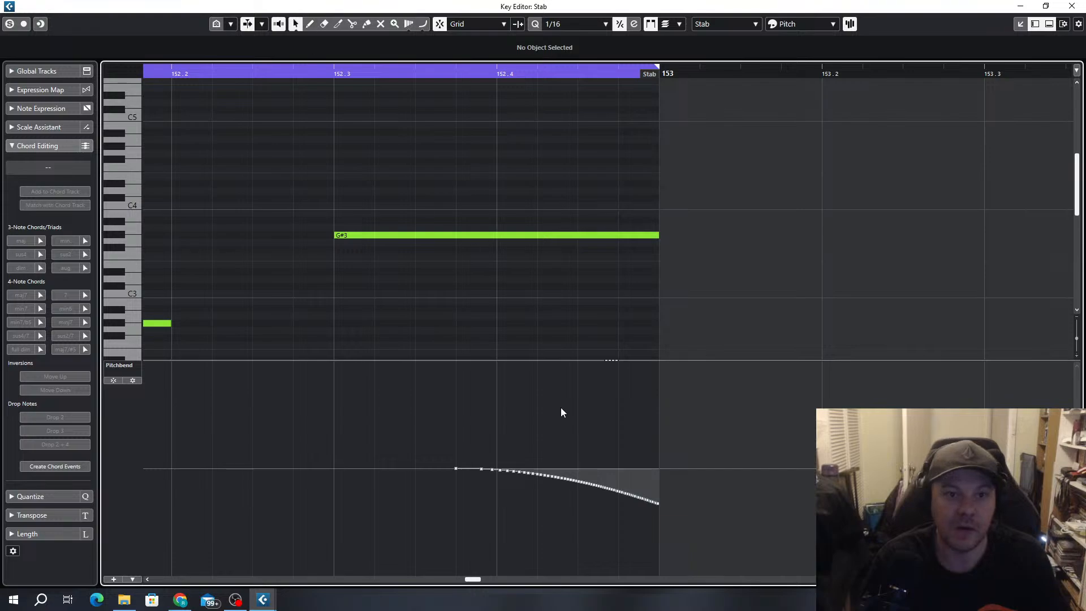
{"action": "key", "text": "h"}
{"action": "key", "text": "h"}
{"action": "key", "text": "h"}
{"action": "left_click", "coordinate": [800, 505]}
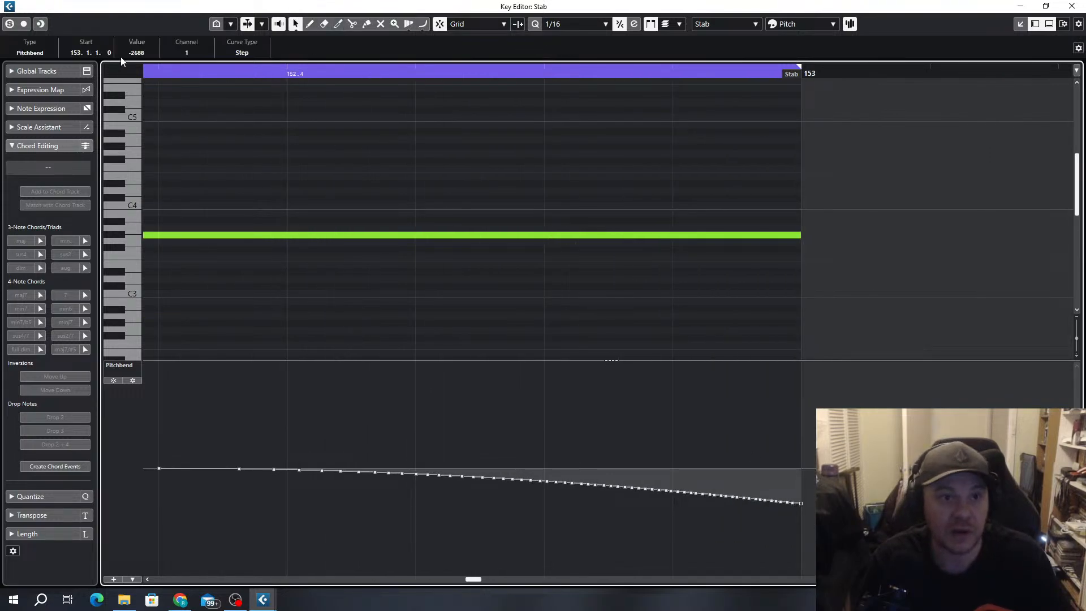
{"action": "left_click", "coordinate": [136, 52]}
{"action": "type", "text": "0"}
{"action": "key", "text": "Return"}
Set quantize to 1/4 and move the pitchbend curve's start point to the beginning of the G#3 note at 152.3
{"action": "key", "text": "g"}
{"action": "key", "text": "g"}
{"action": "key", "text": "g"}
{"action": "key", "text": "g"}
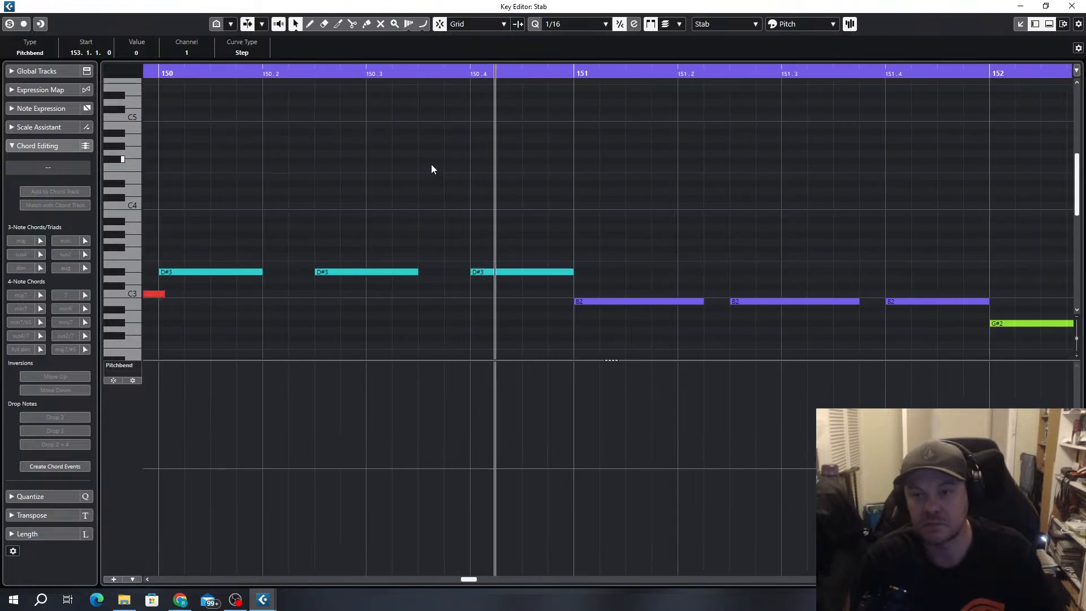
{"action": "scroll", "coordinate": [436, 170], "scroll_direction": "down", "scroll_amount": 7}
{"action": "scroll", "coordinate": [671, 441], "scroll_direction": "up", "scroll_amount": 6}
{"action": "scroll", "coordinate": [773, 403], "scroll_direction": "up", "scroll_amount": 6}
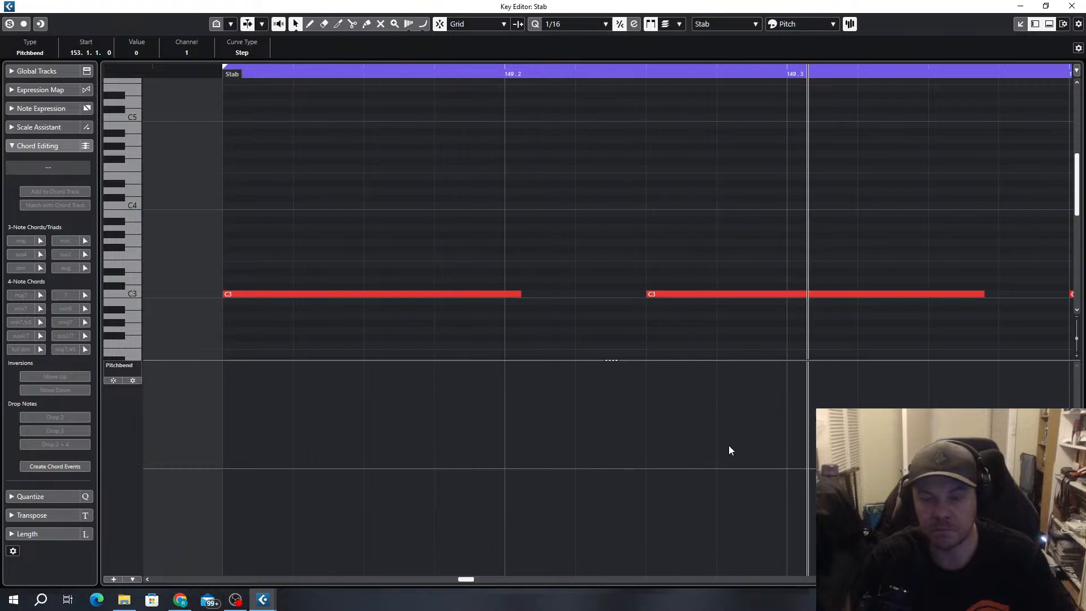
{"action": "scroll", "coordinate": [752, 426], "scroll_direction": "down", "scroll_amount": 10}
{"action": "scroll", "coordinate": [673, 508], "scroll_direction": "right", "scroll_amount": 5}
{"action": "scroll", "coordinate": [289, 497], "scroll_direction": "up", "scroll_amount": 6}
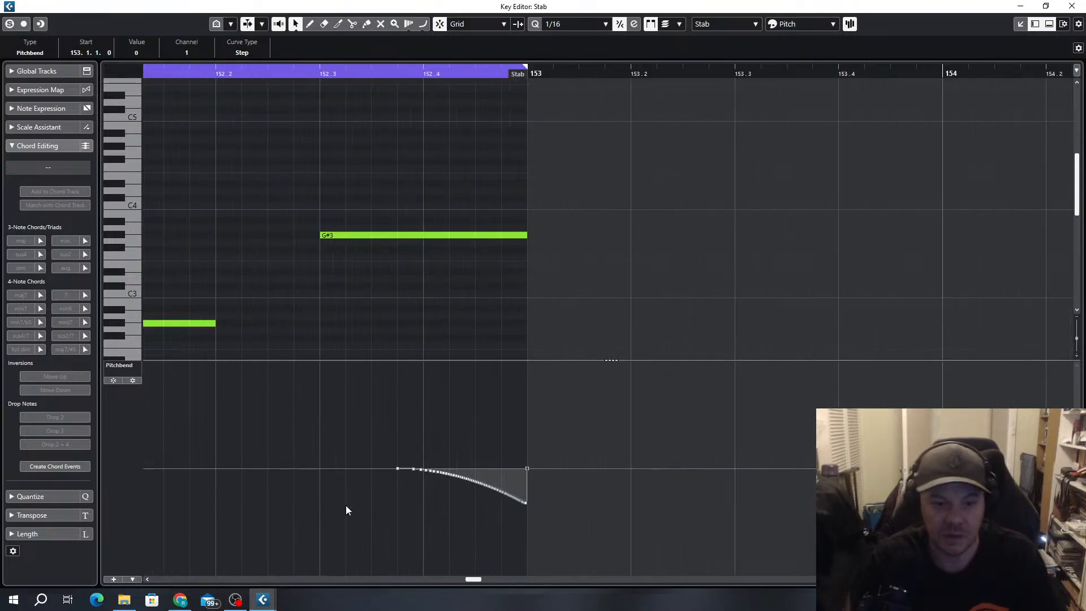
{"action": "scroll", "coordinate": [225, 481], "scroll_direction": "up", "scroll_amount": 3}
{"action": "scroll", "coordinate": [420, 499], "scroll_direction": "left", "scroll_amount": 3}
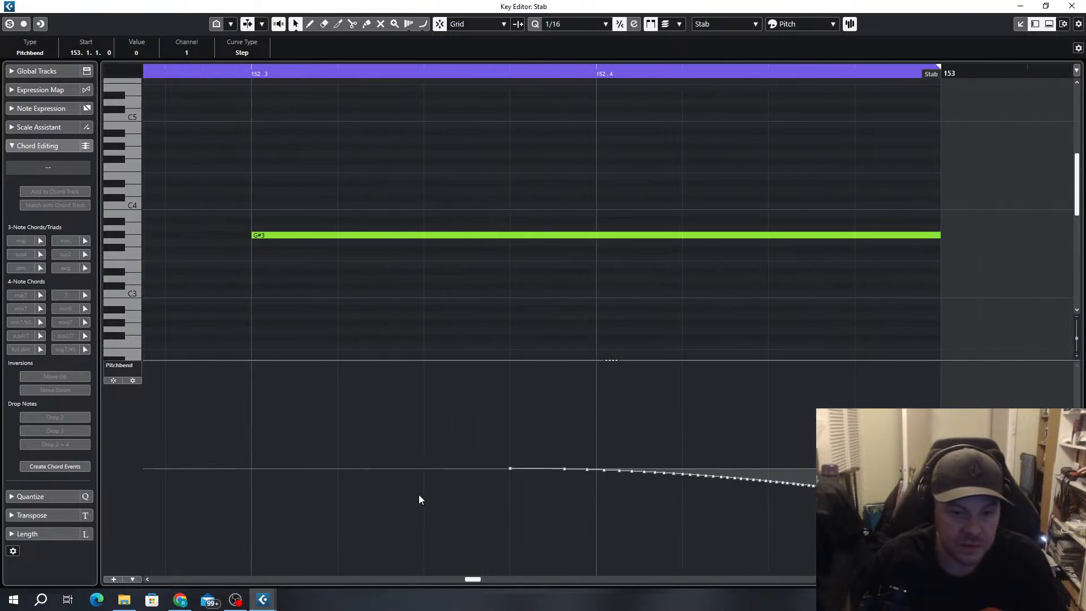
{"action": "left_click", "coordinate": [511, 470]}
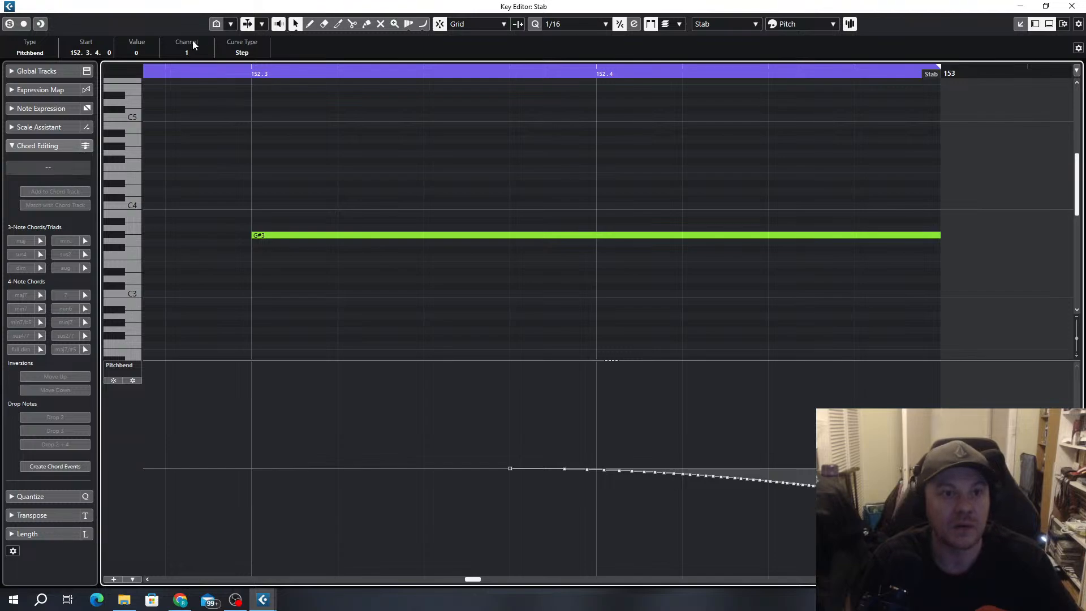
{"action": "left_click", "coordinate": [510, 470]}
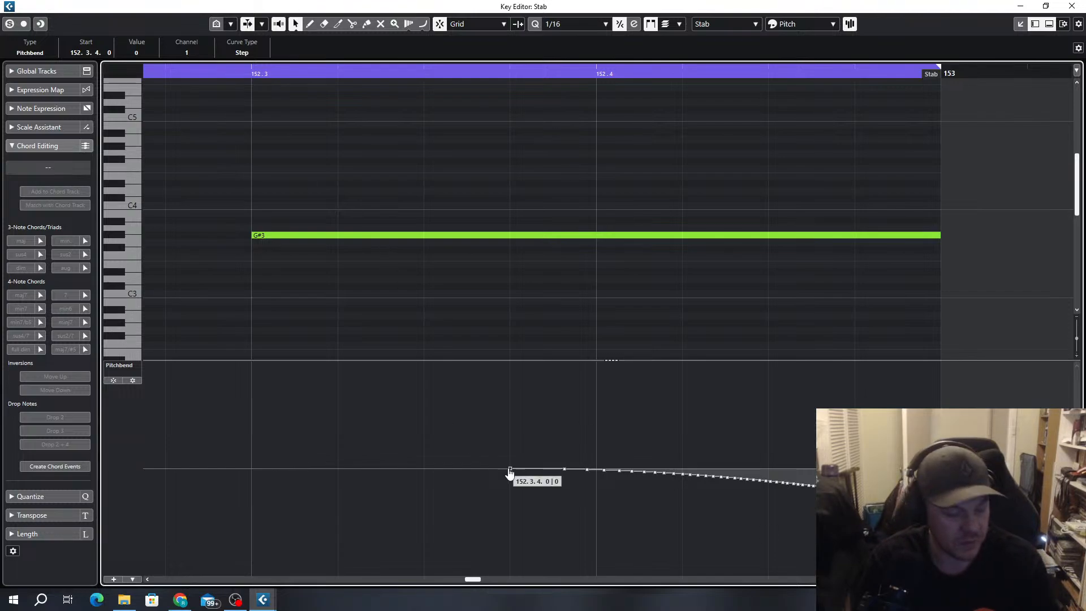
{"action": "left_click_drag", "start_coordinate": [511, 470], "coordinate": [295, 471]}
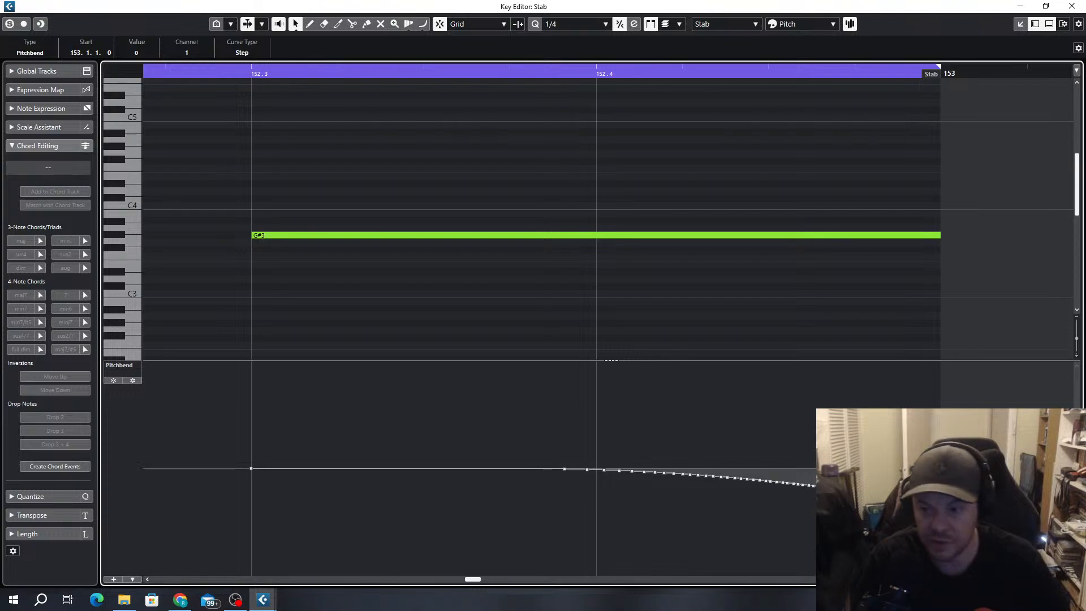
Delete the pitchbend point at 153.1.1.0 and set the one at 152.4.4.111 to 0
{"action": "key", "text": "Delete"}
{"action": "left_click", "coordinate": [935, 503]}
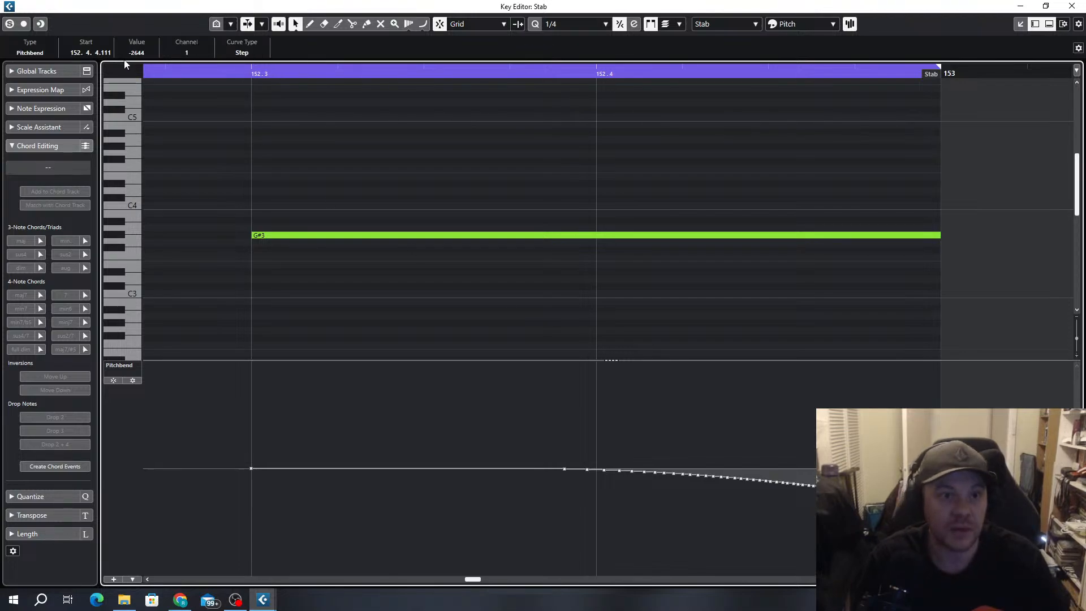
{"action": "left_click", "coordinate": [137, 53]}
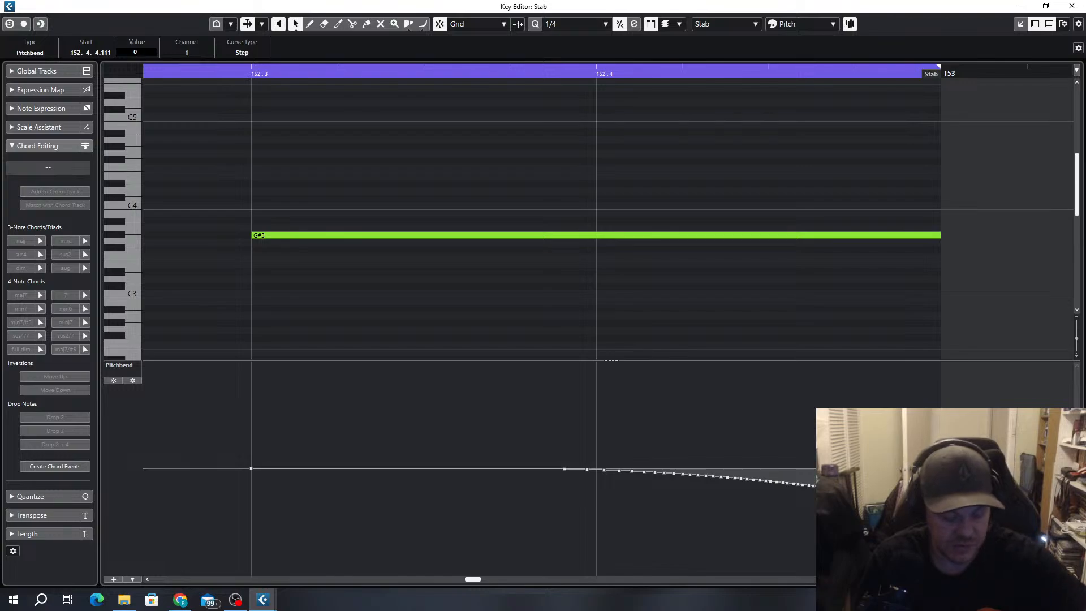
{"action": "key", "text": "space"}
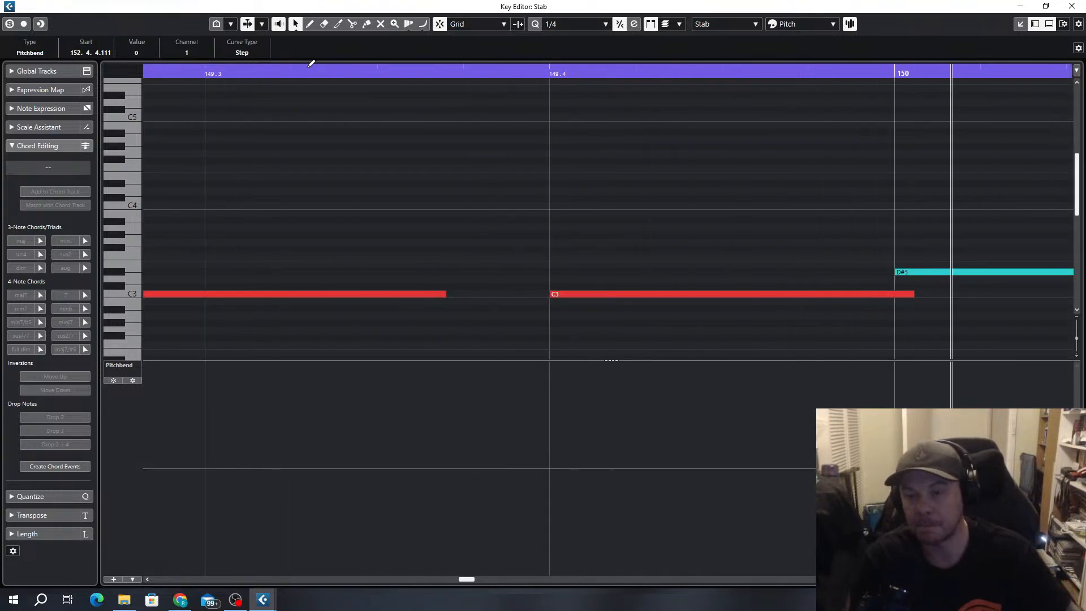
Set quantize to 1/8 and split the long G#3 note into two notes at 152.4
{"action": "scroll", "coordinate": [687, 247], "scroll_direction": "down", "scroll_amount": 8}
{"action": "scroll", "coordinate": [707, 272], "scroll_direction": "down", "scroll_amount": 1}
{"action": "scroll", "coordinate": [708, 318], "scroll_direction": "right", "scroll_amount": 3}
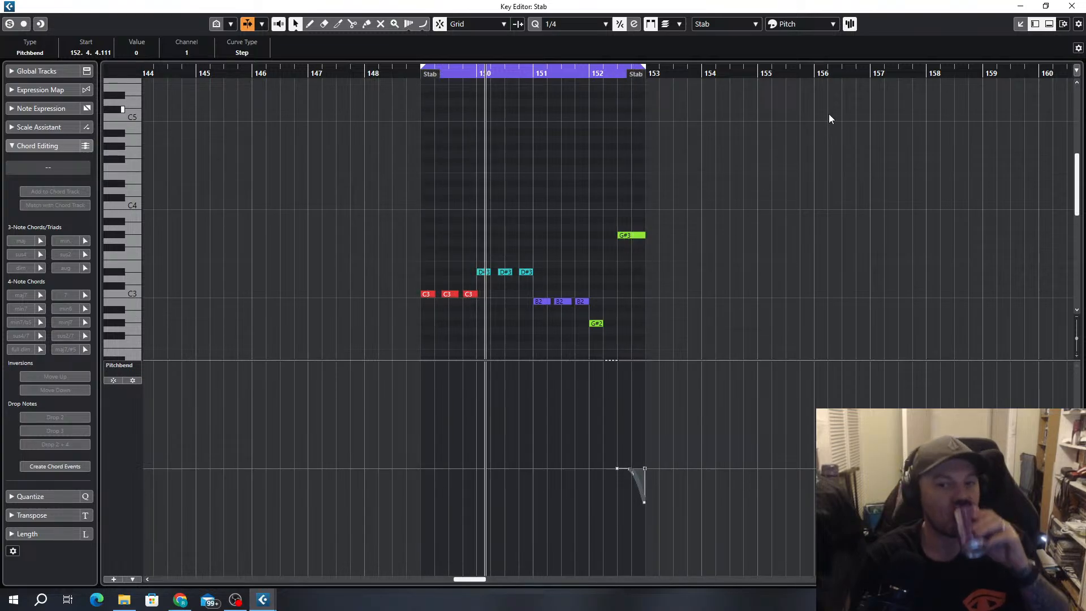
{"action": "scroll", "coordinate": [626, 258], "scroll_direction": "up", "scroll_amount": 6}
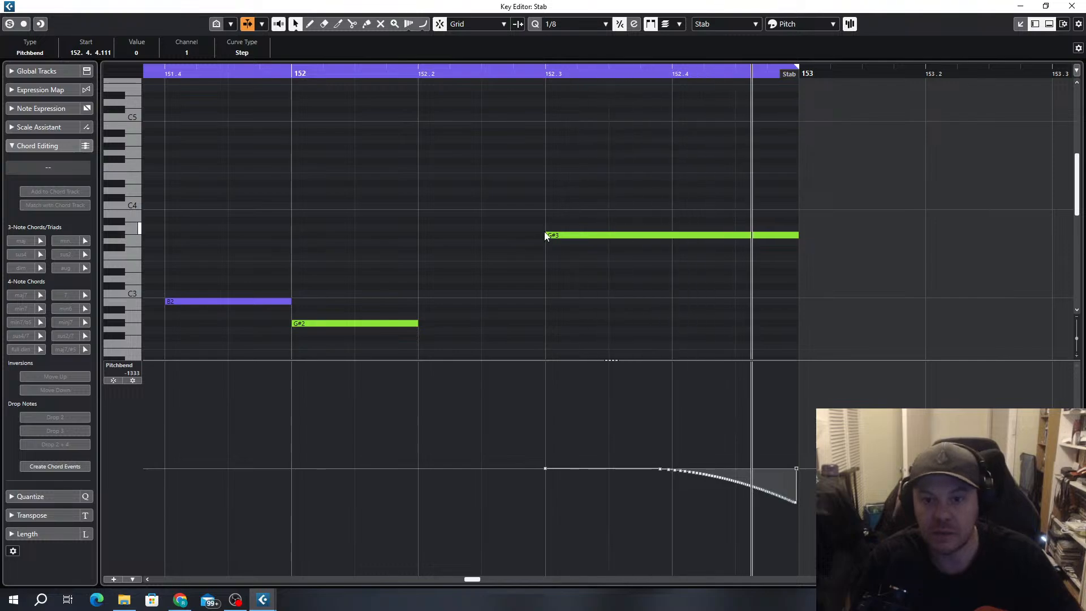
{"action": "left_click_drag", "start_coordinate": [547, 235], "coordinate": [581, 236]}
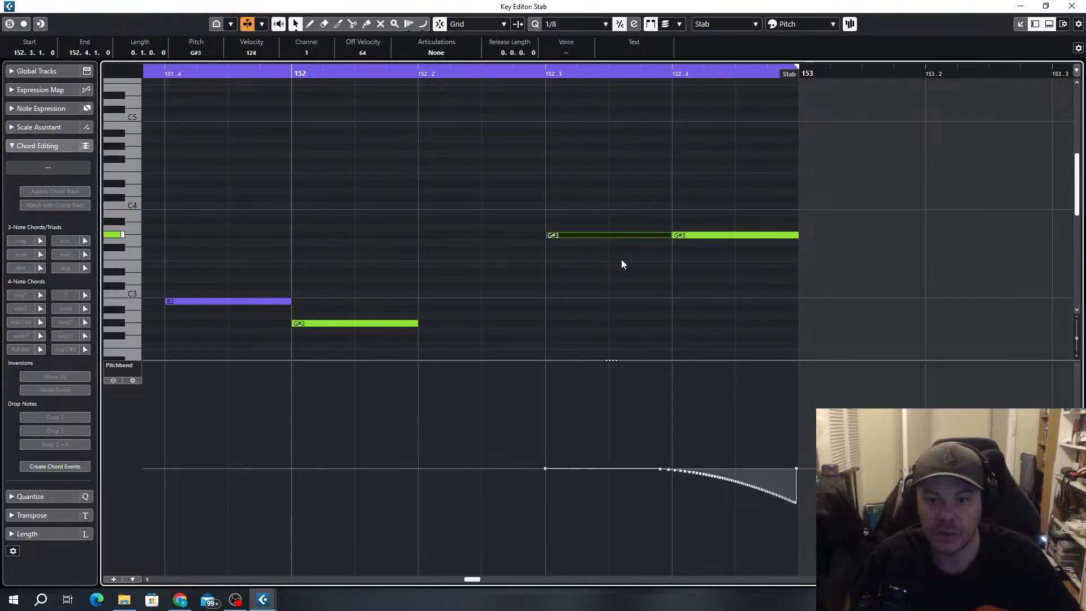
{"action": "left_click", "coordinate": [651, 299]}
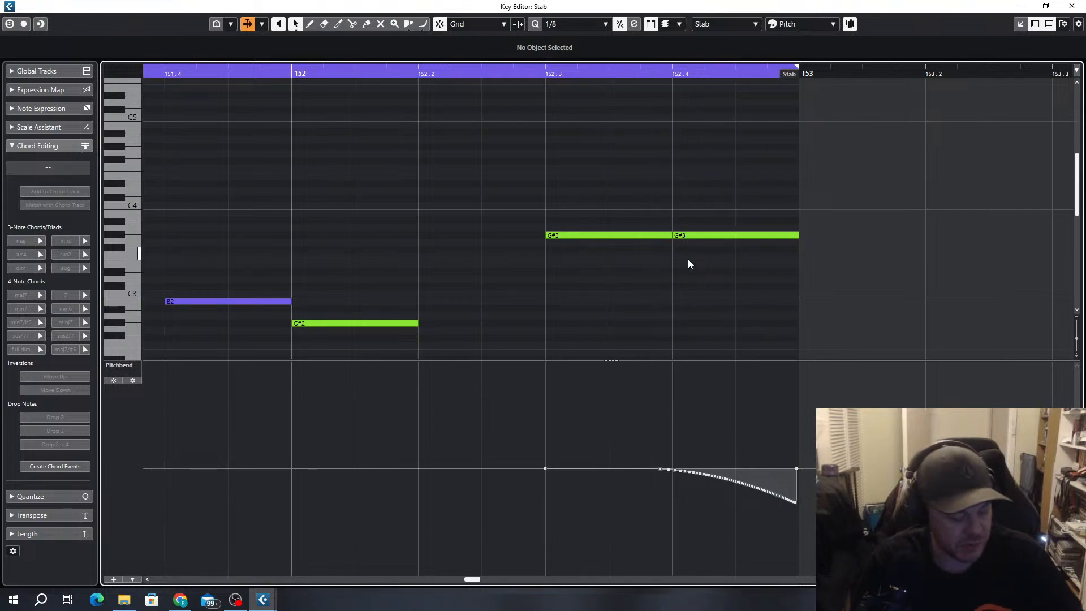
Shorten the two G#3 notes to end at 152.3.4.101 and 152.4.4.107, and close the Key Editor
{"action": "left_click_drag", "start_coordinate": [668, 235], "coordinate": [668, 235]}
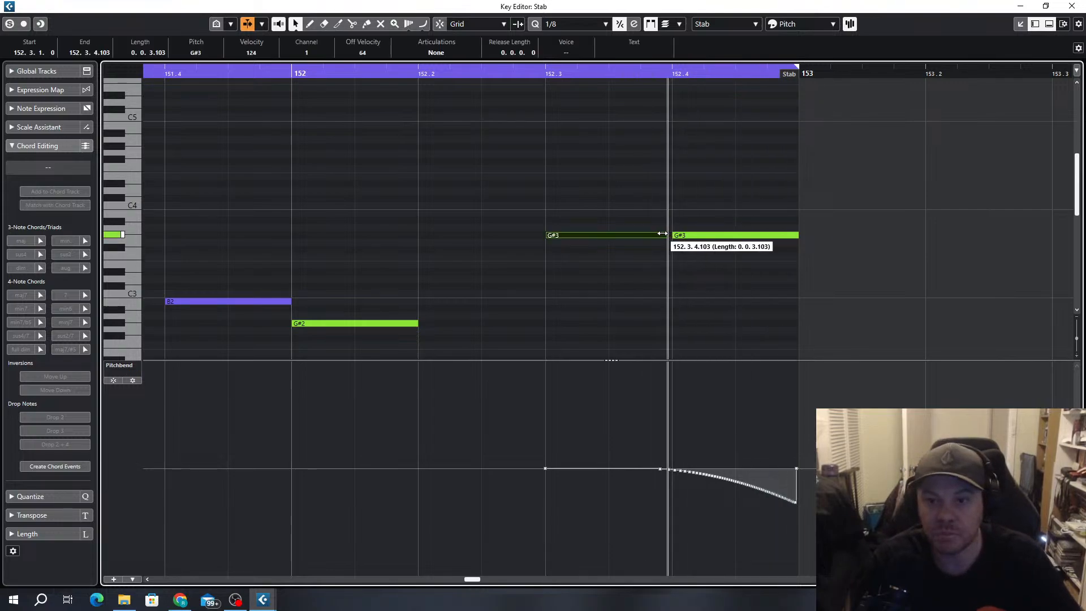
{"action": "left_click", "coordinate": [795, 235]}
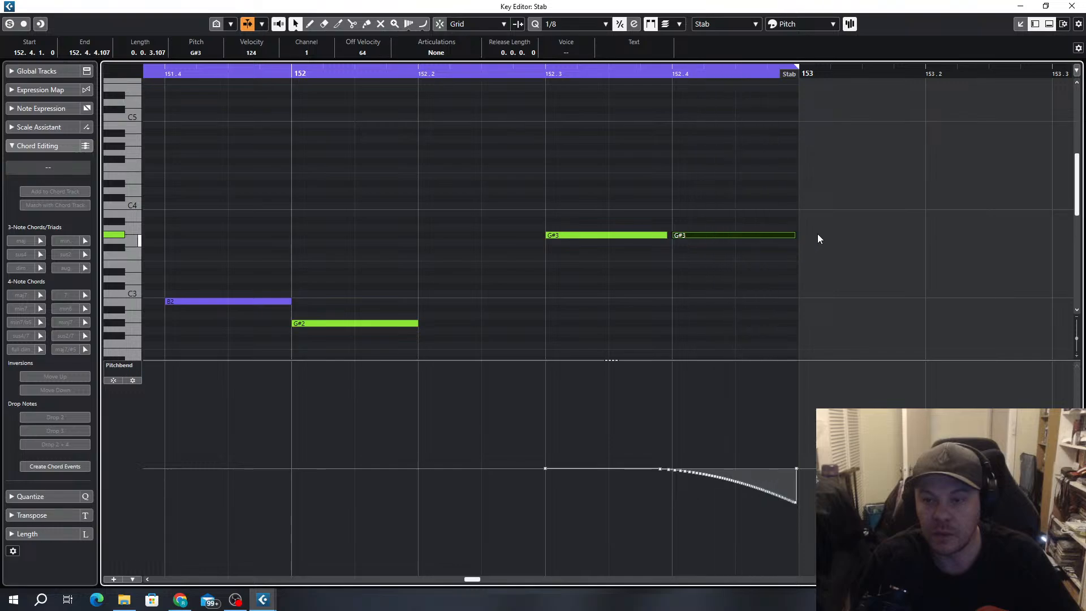
{"action": "left_click", "coordinate": [1081, 8]}
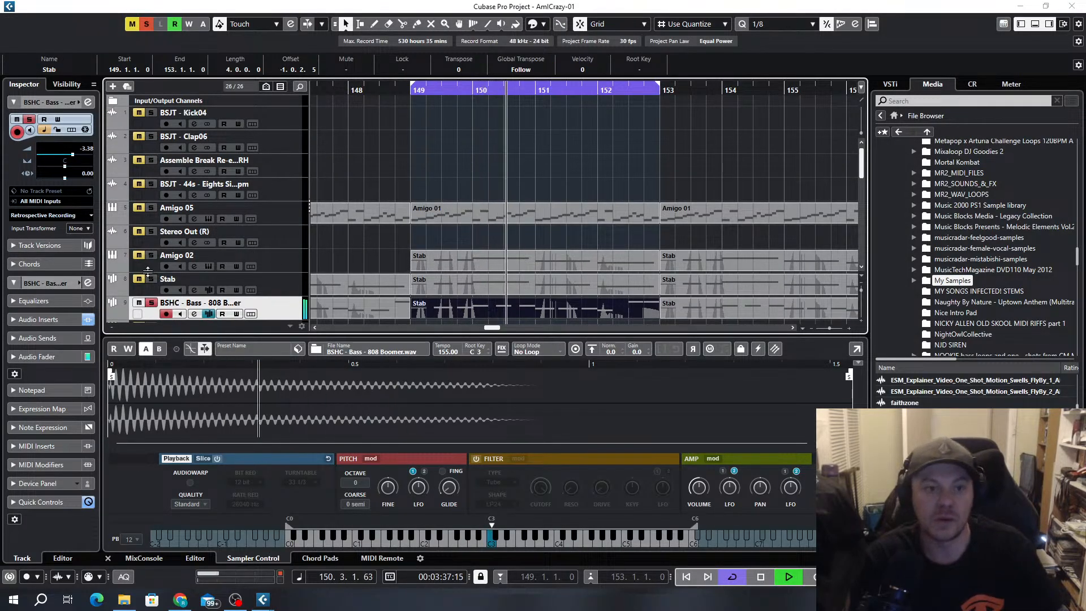
Hide the lower zone with the sampler controls and solo the Stab track alongside the 808 bass
{"action": "left_click", "coordinate": [1035, 24]}
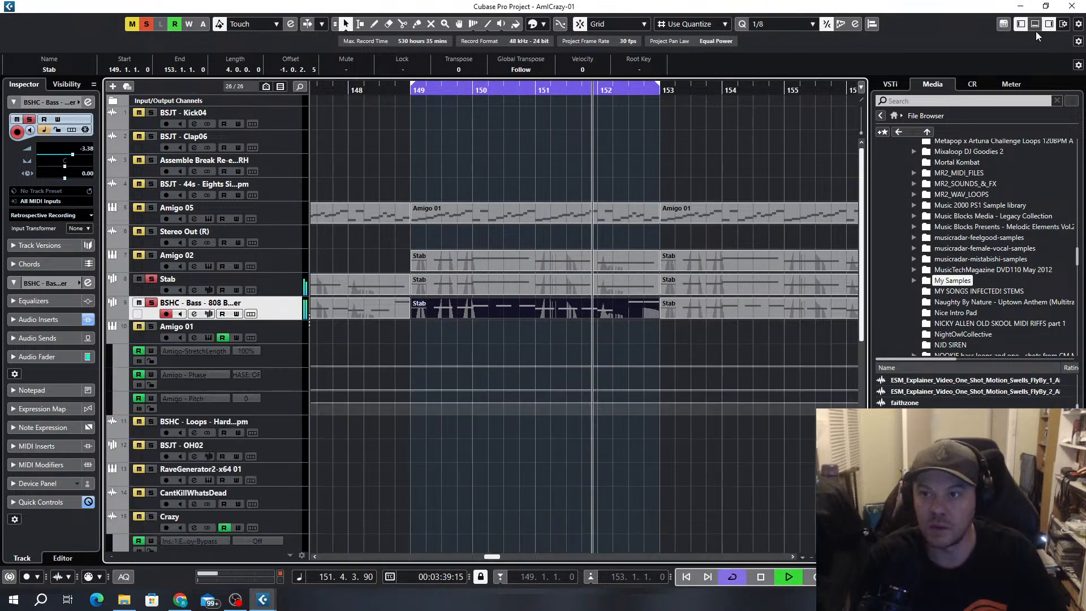
{"action": "scroll", "coordinate": [390, 324], "scroll_direction": "down", "scroll_amount": 3}
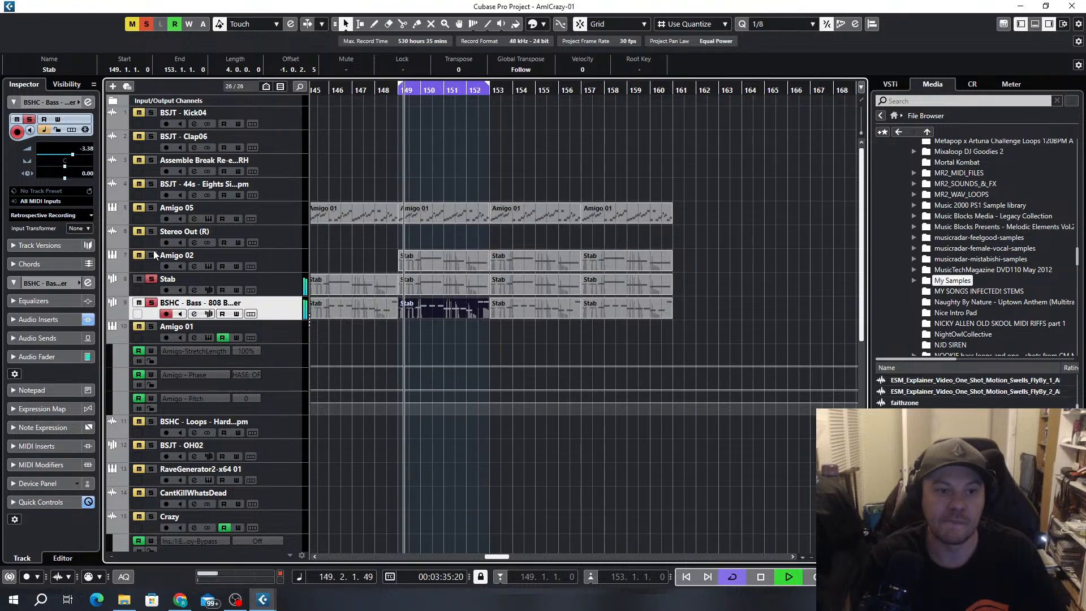
{"action": "scroll", "coordinate": [417, 308], "scroll_direction": "up", "scroll_amount": 3}
{"action": "scroll", "coordinate": [605, 315], "scroll_direction": "left", "scroll_amount": 2}
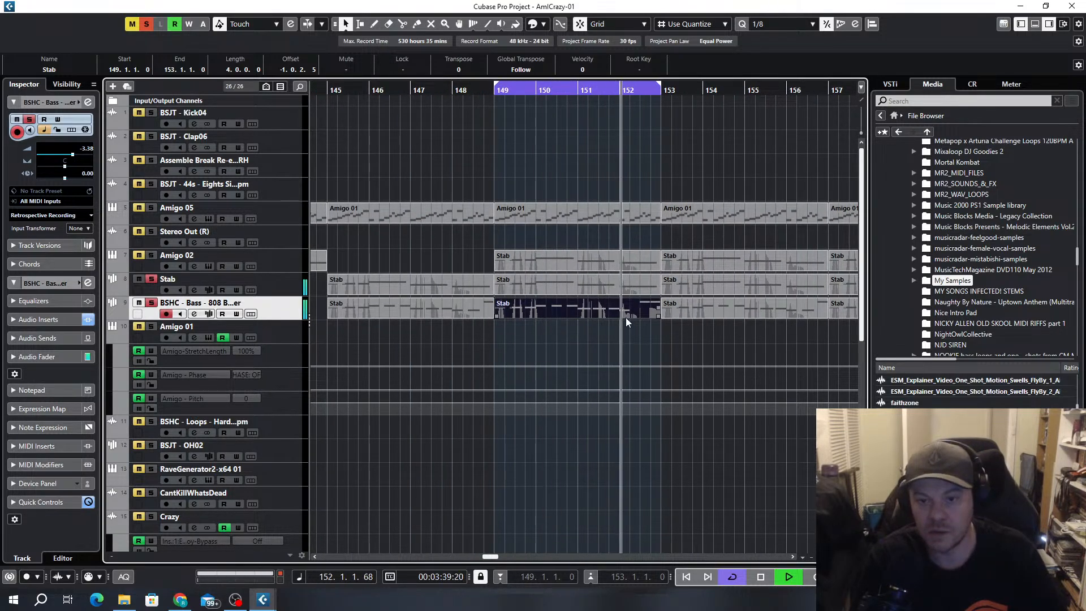
Open the Stab track's channel settings and load the Tremolator modulation effect into its first insert slot
{"action": "left_click", "coordinate": [193, 290]}
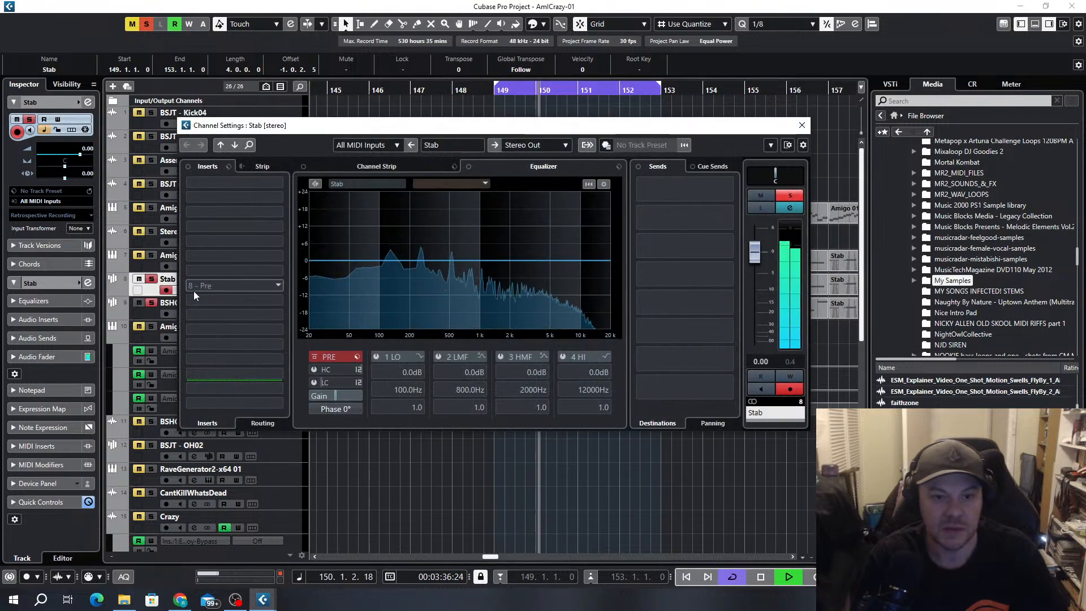
{"action": "left_click", "coordinate": [280, 184]}
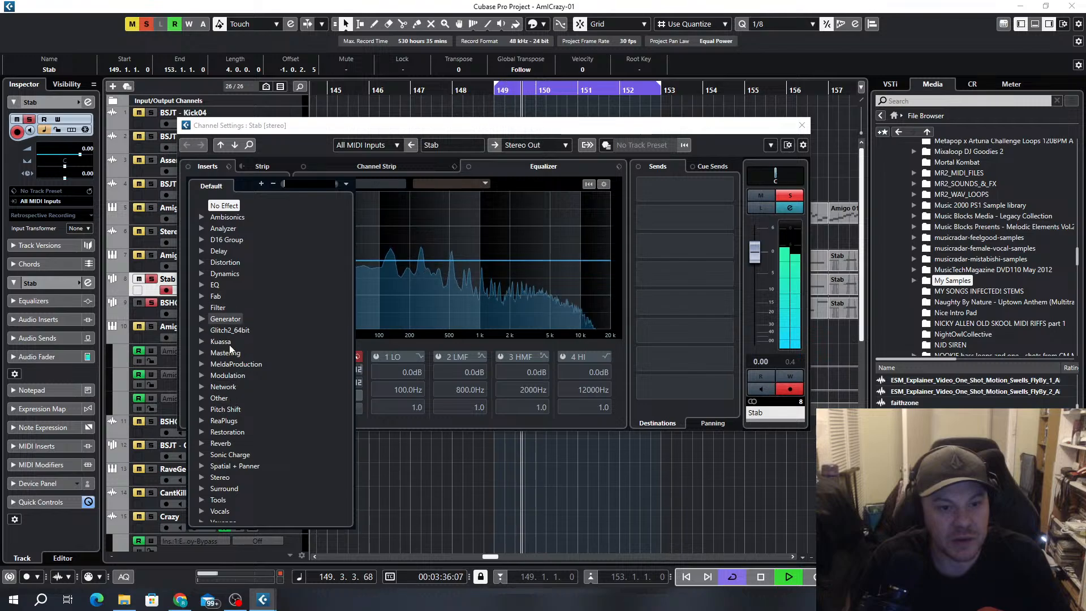
{"action": "left_click", "coordinate": [202, 375]}
{"action": "scroll", "coordinate": [292, 359], "scroll_direction": "down", "scroll_amount": 3}
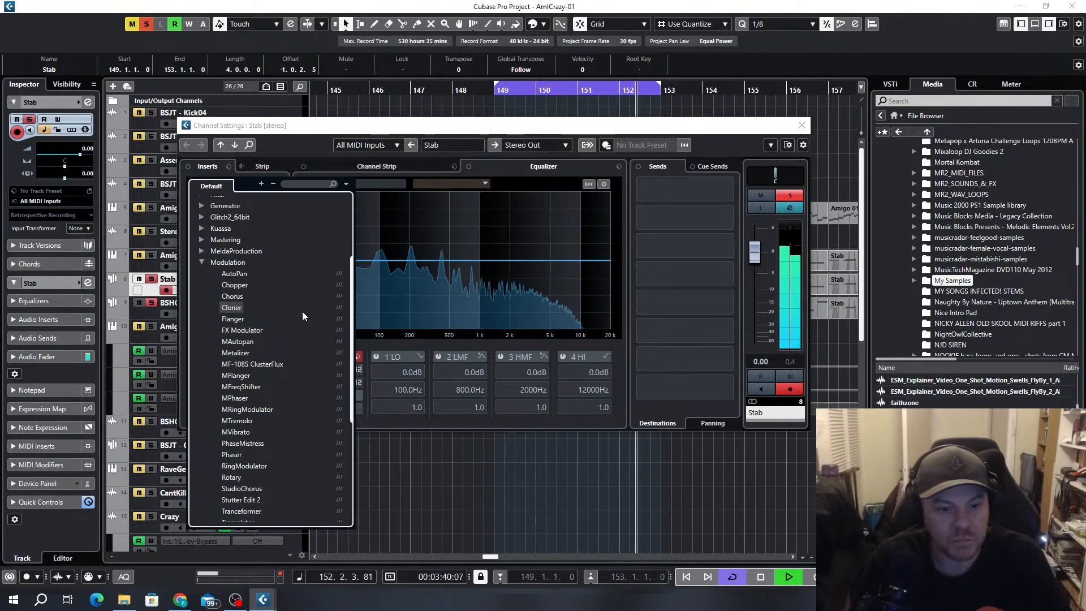
{"action": "scroll", "coordinate": [289, 362], "scroll_direction": "down", "scroll_amount": 2}
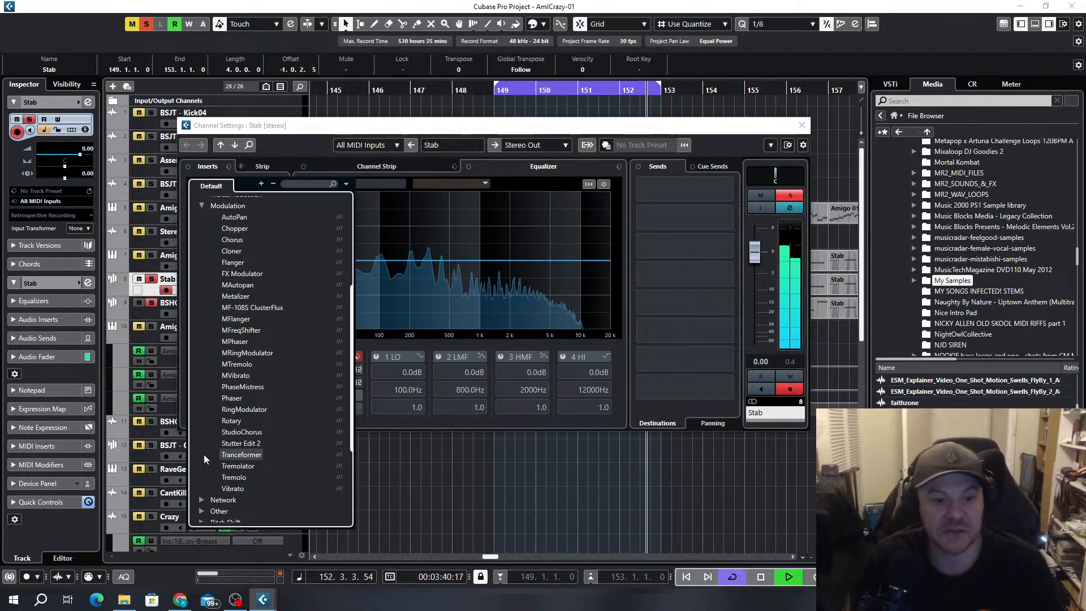
{"action": "left_click", "coordinate": [239, 468]}
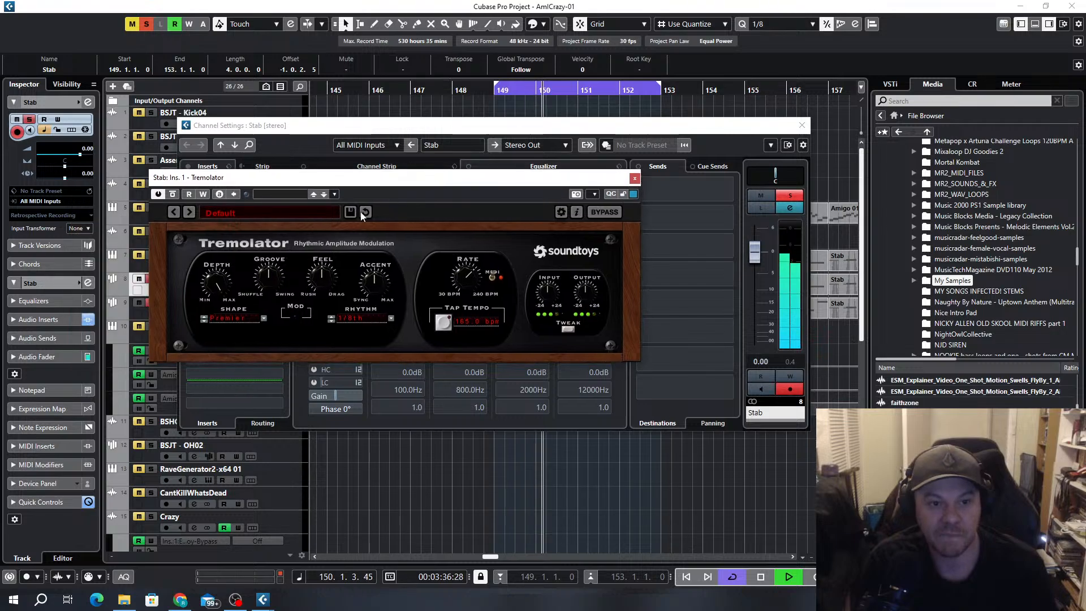
Try Tremolator's DynaRing 1 ring modulation preset and the Drum FX presets preceding it on the Stab channel
{"action": "left_click", "coordinate": [242, 213]}
{"action": "mouse_move", "coordinate": [238, 284]}
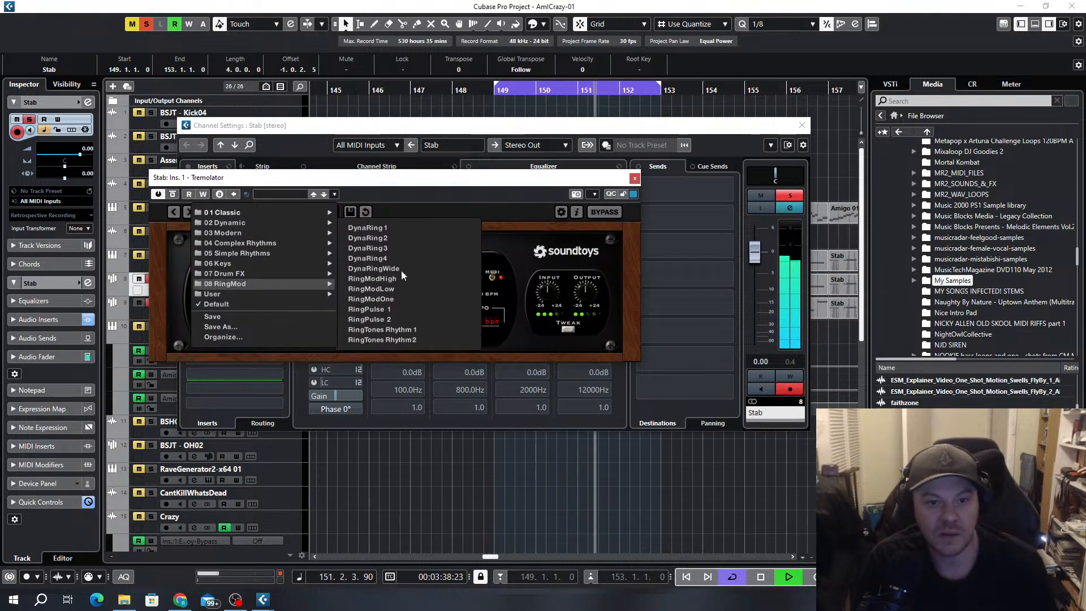
{"action": "left_click", "coordinate": [395, 227]}
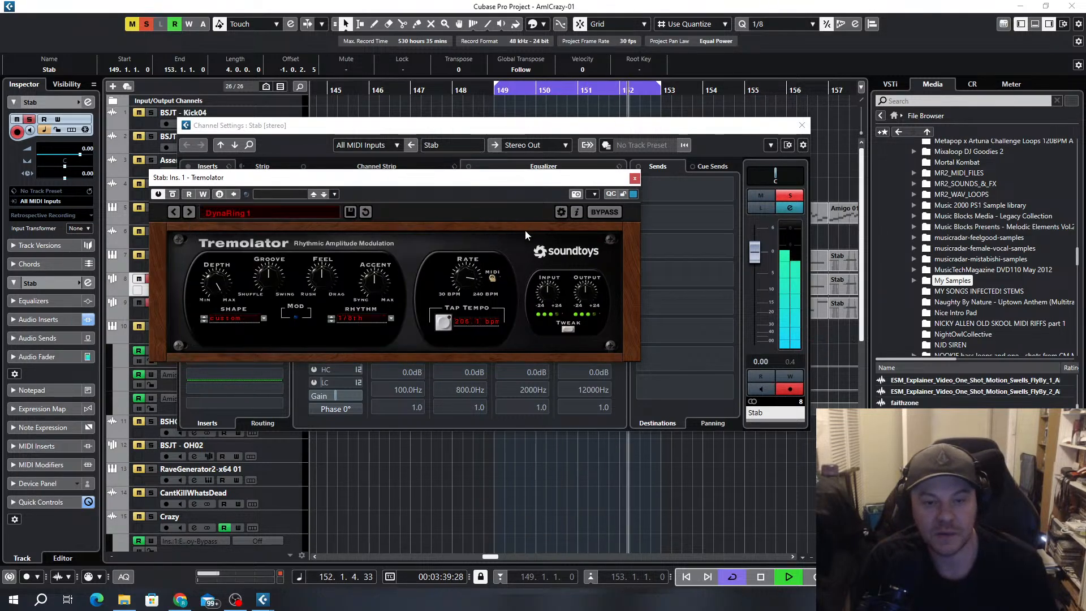
{"action": "left_click", "coordinate": [176, 213]}
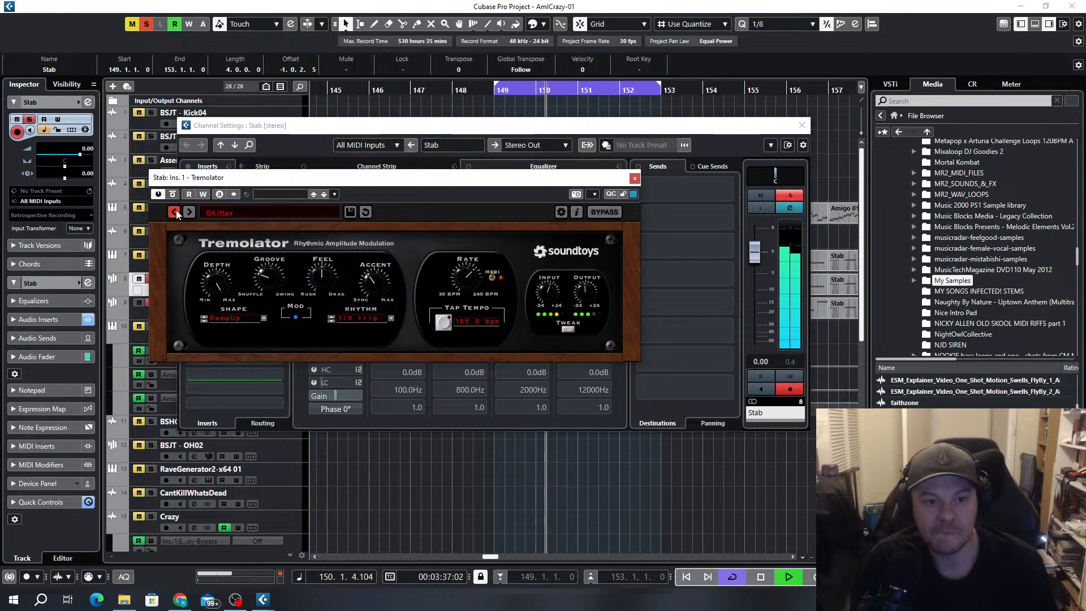
Load Tremolator's 1-16th Grv Sine 2 preset from Simple Rhythms and advance to the 1-16th Pump Rmp preset
{"action": "left_click", "coordinate": [226, 213]}
{"action": "mouse_move", "coordinate": [249, 263]}
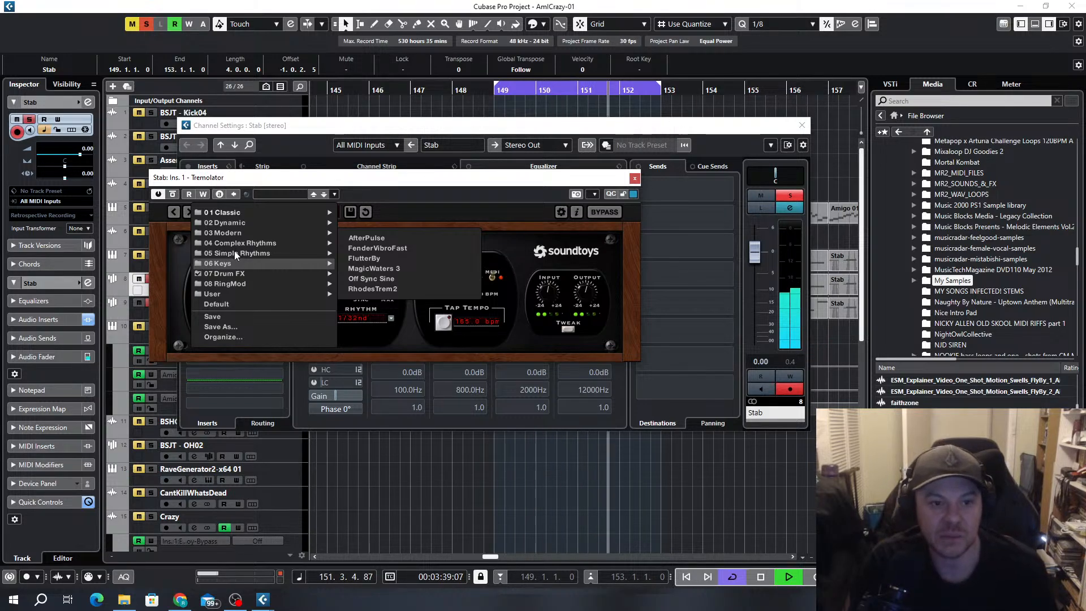
{"action": "mouse_move", "coordinate": [298, 252]}
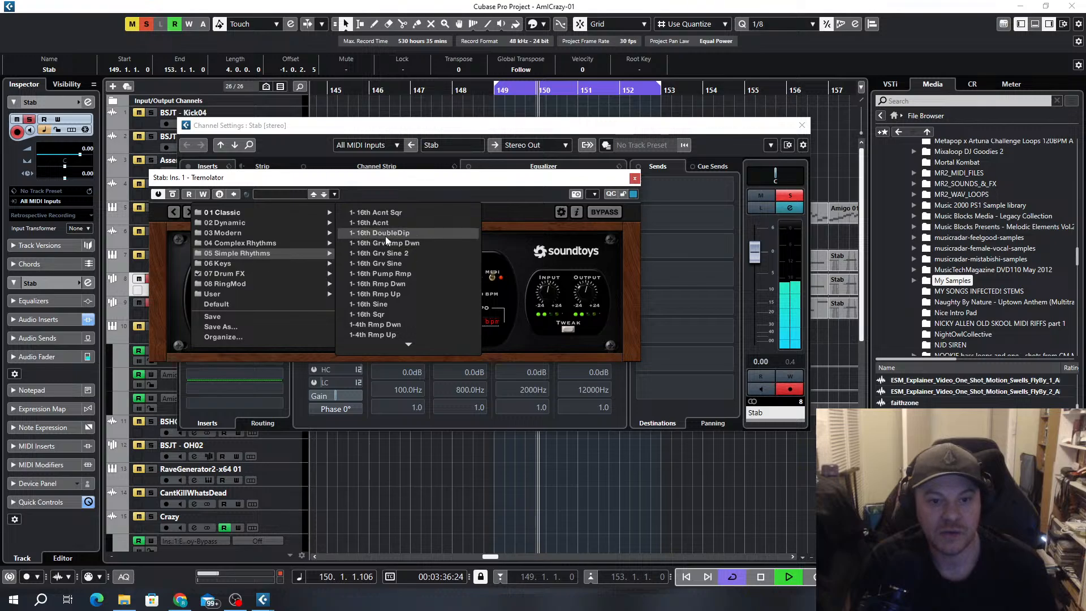
{"action": "left_click", "coordinate": [385, 250]}
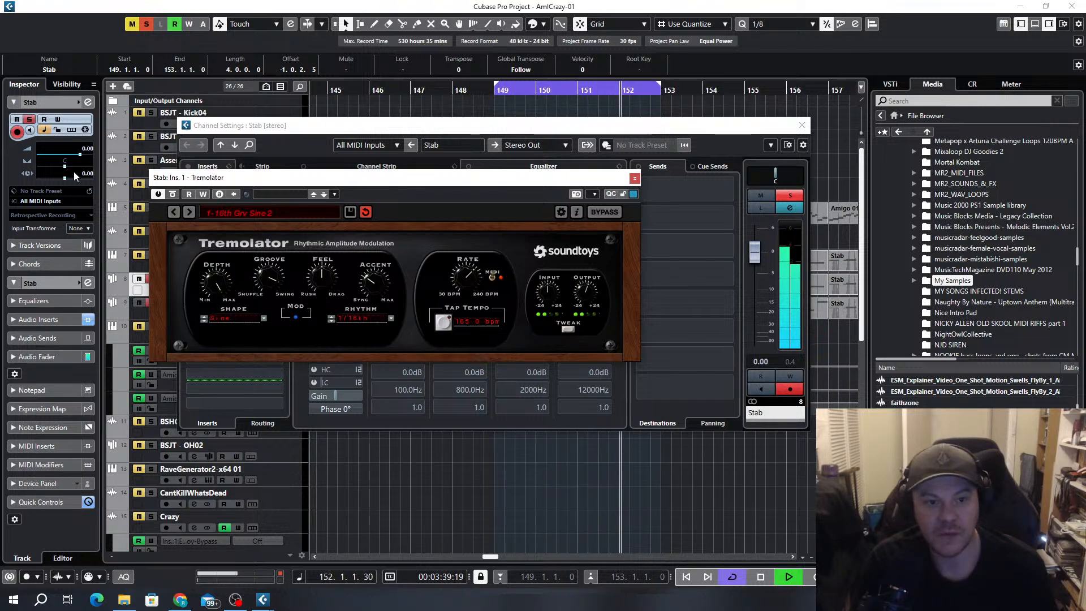
{"action": "left_click", "coordinate": [188, 212]}
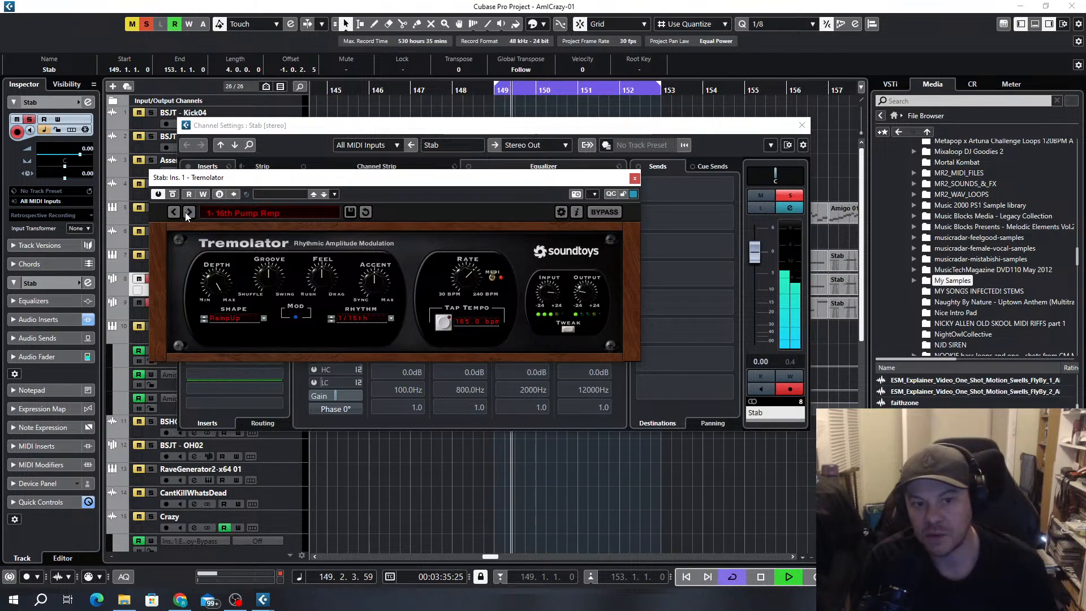
Try Tremolator's 1-16th Rmp Up preset, remove the effect from the Stab channel's first insert and close the channel settings
{"action": "left_click", "coordinate": [189, 211]}
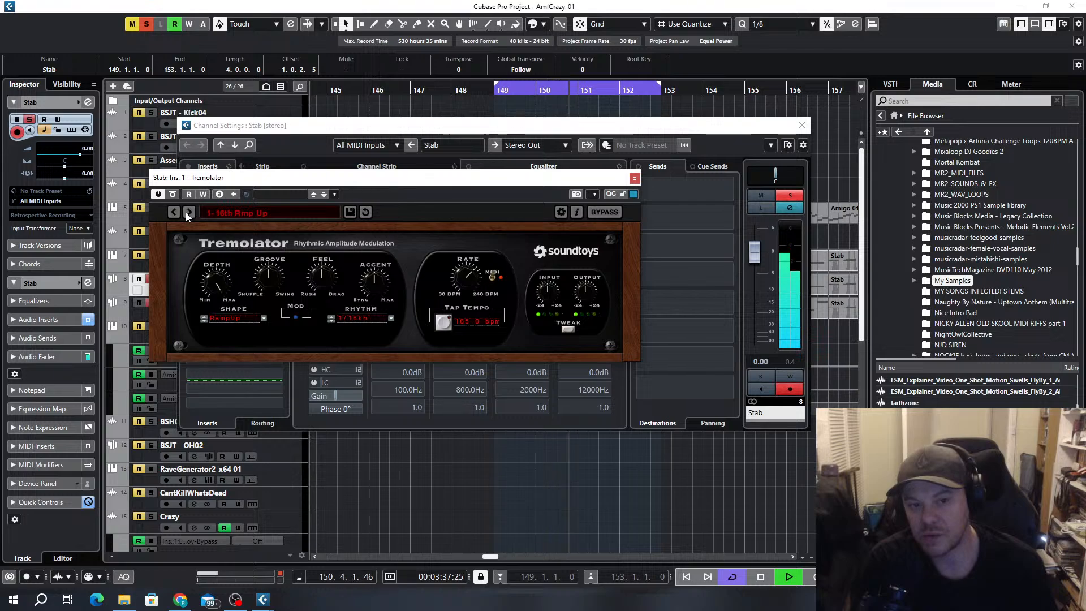
{"action": "left_click", "coordinate": [634, 178]}
{"action": "left_click", "coordinate": [279, 182]}
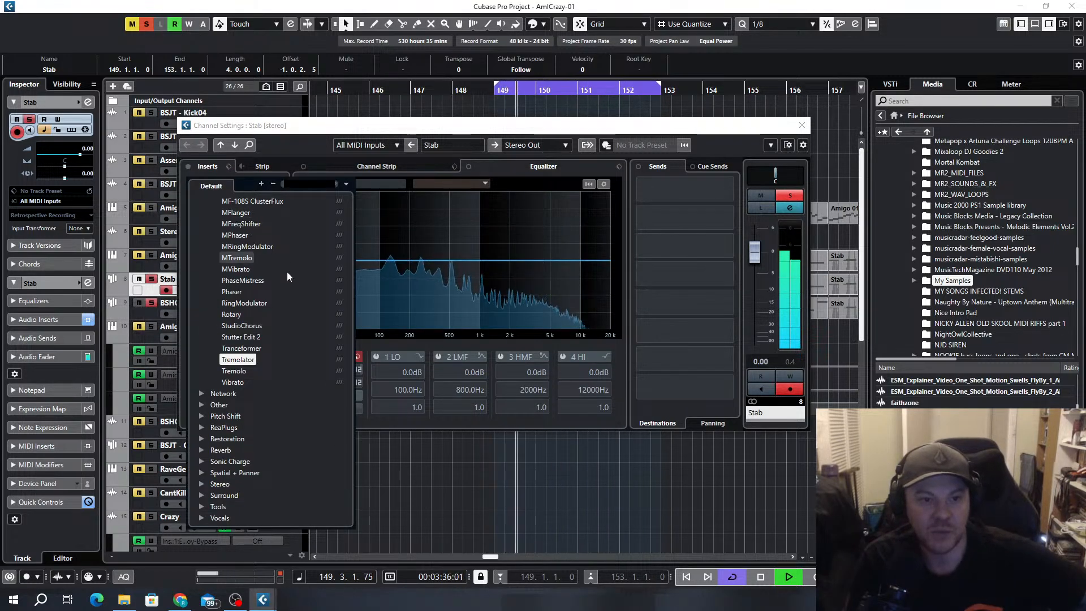
{"action": "left_click", "coordinate": [262, 204]}
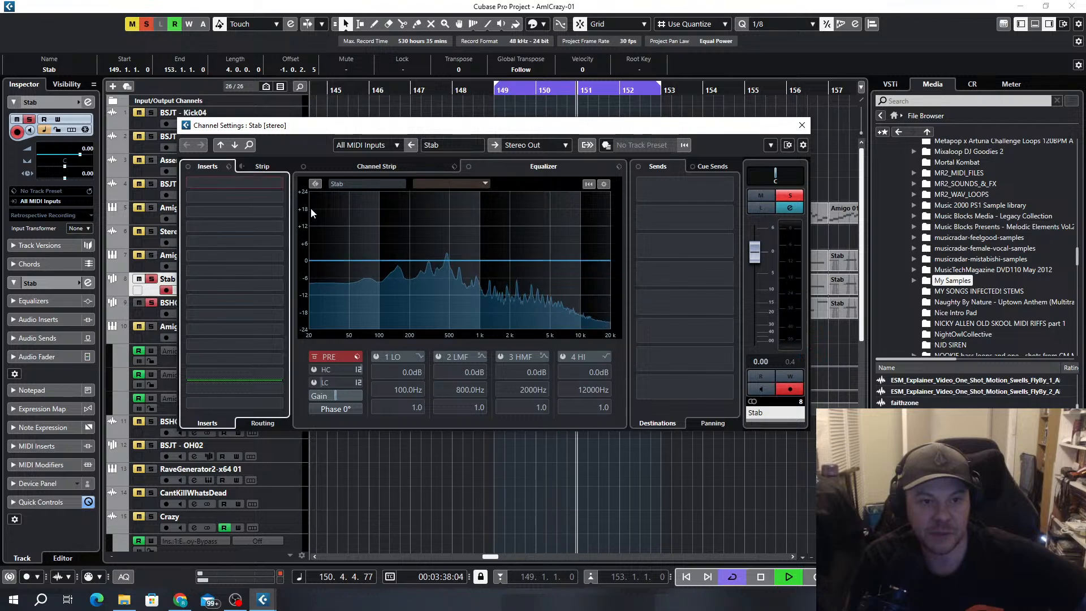
{"action": "left_click", "coordinate": [803, 126]}
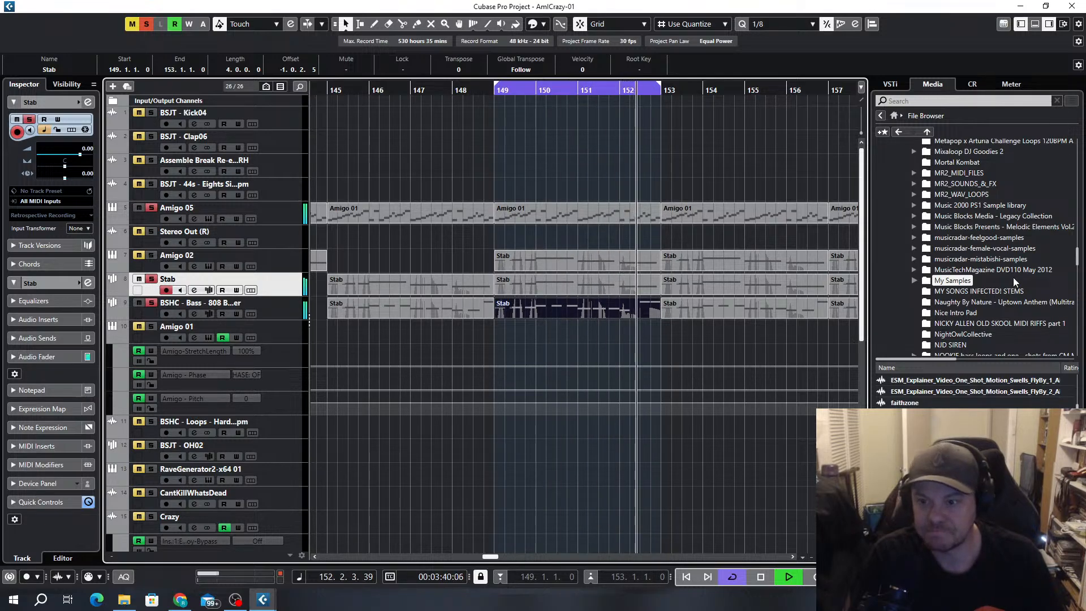
Browse the oldskool sample pack down to its Sounds folder and look through the Pads samples
{"action": "scroll", "coordinate": [1013, 278], "scroll_direction": "down", "scroll_amount": 2}
{"action": "scroll", "coordinate": [1015, 285], "scroll_direction": "down", "scroll_amount": 1}
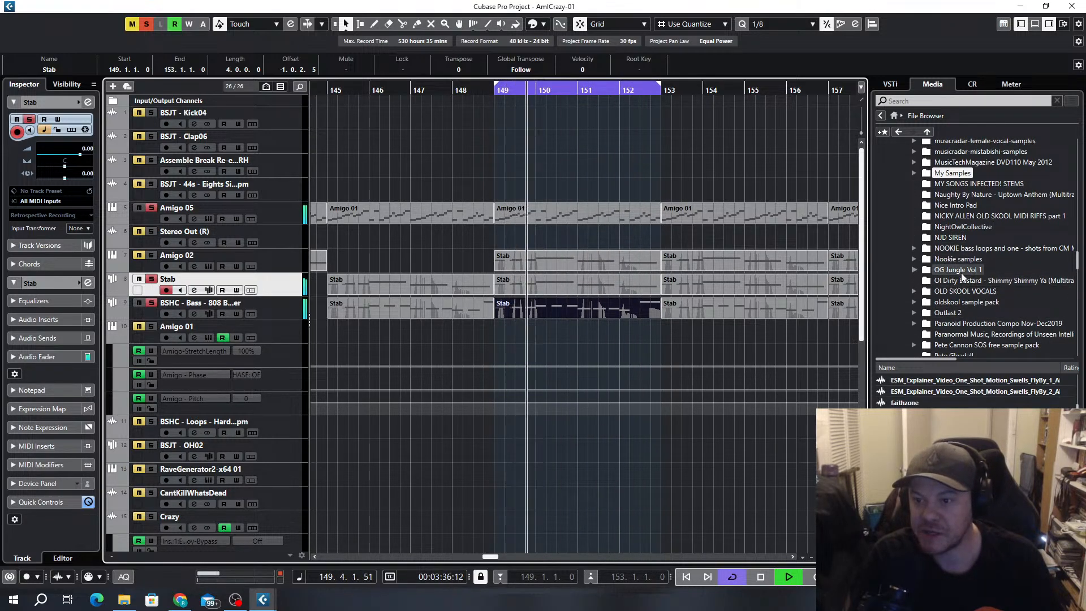
{"action": "scroll", "coordinate": [962, 273], "scroll_direction": "down", "scroll_amount": 1}
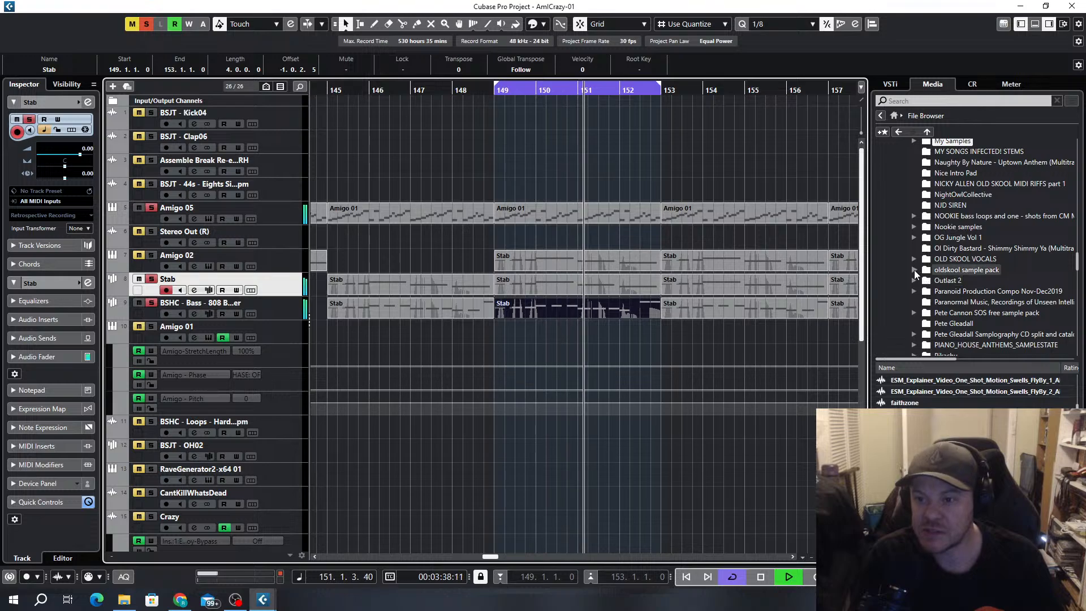
{"action": "double_click", "coordinate": [971, 270]}
{"action": "left_click", "coordinate": [974, 268]}
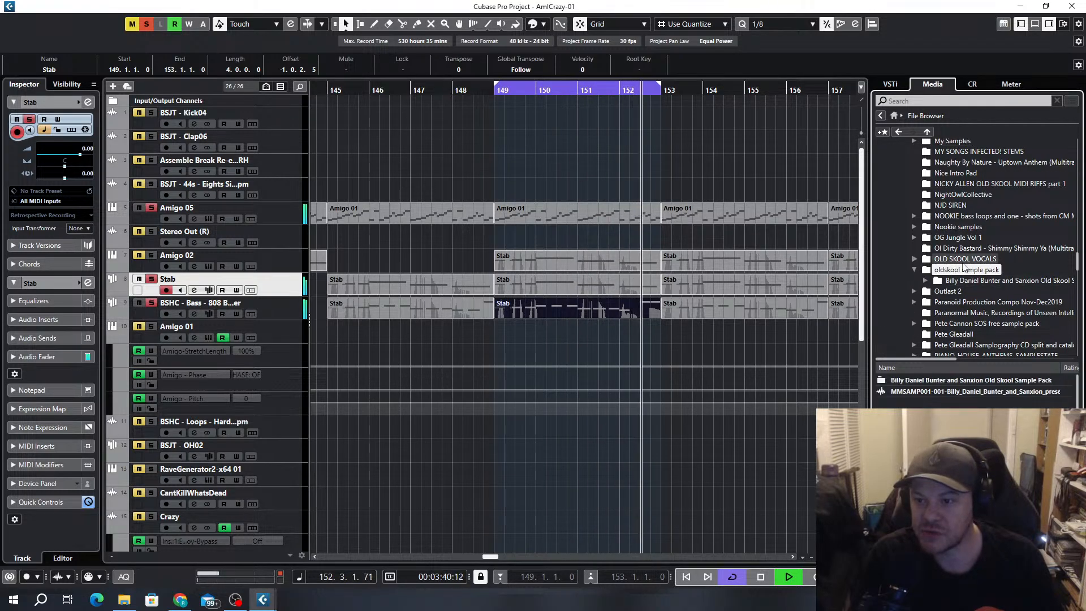
{"action": "left_click", "coordinate": [926, 283]}
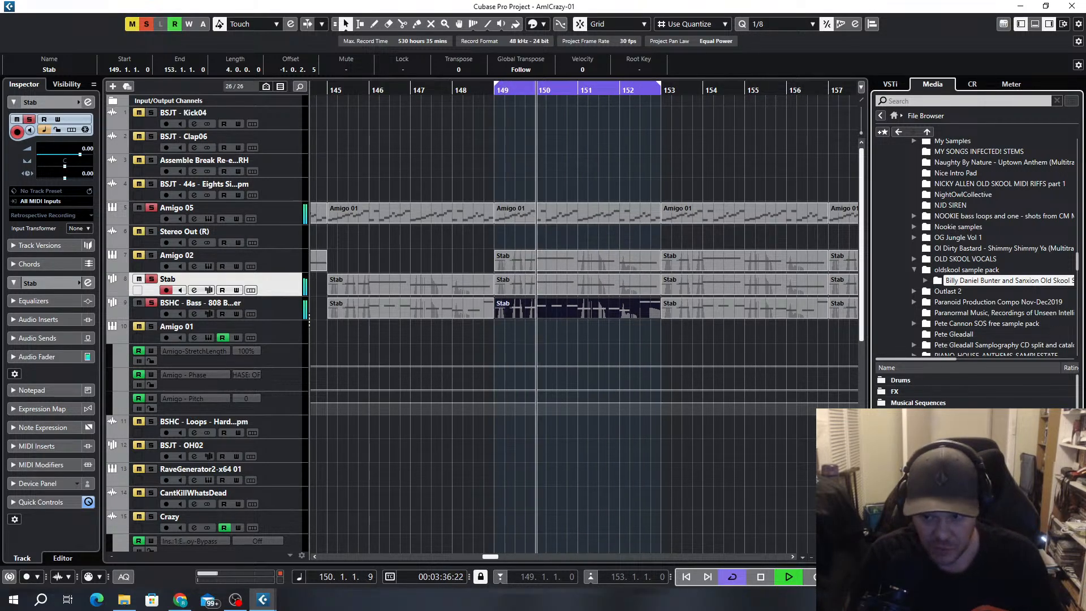
{"action": "double_click", "coordinate": [901, 414]}
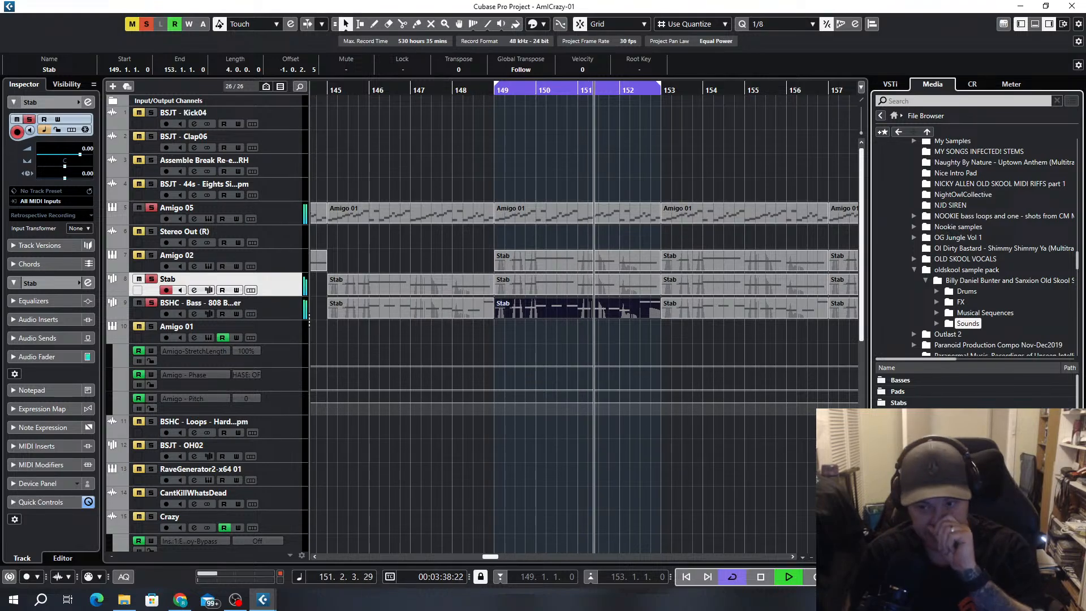
{"action": "double_click", "coordinate": [903, 392]}
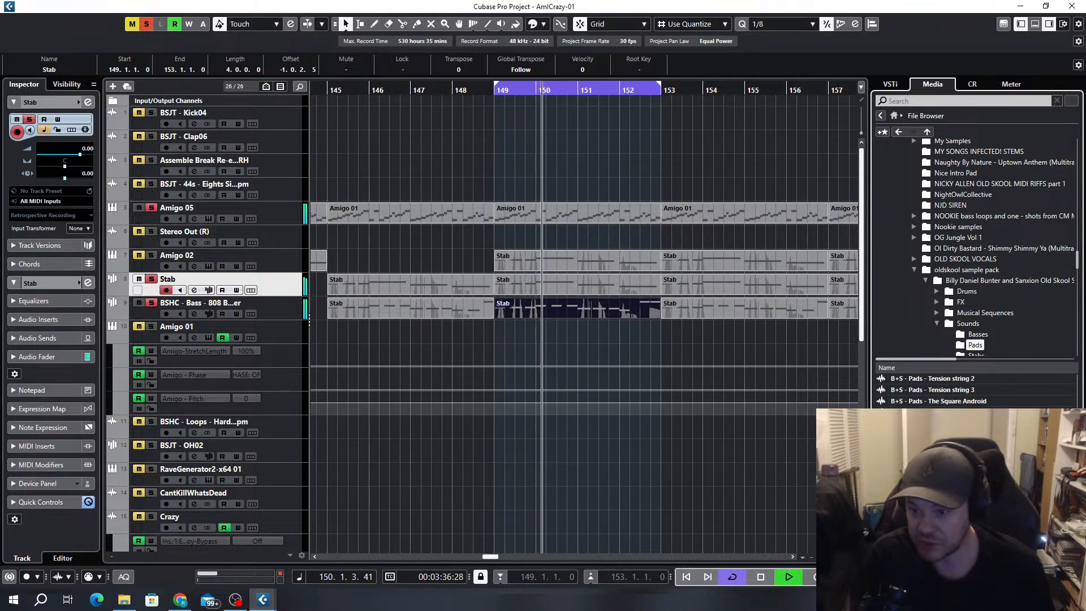
{"action": "scroll", "coordinate": [981, 389], "scroll_direction": "up", "scroll_amount": 2}
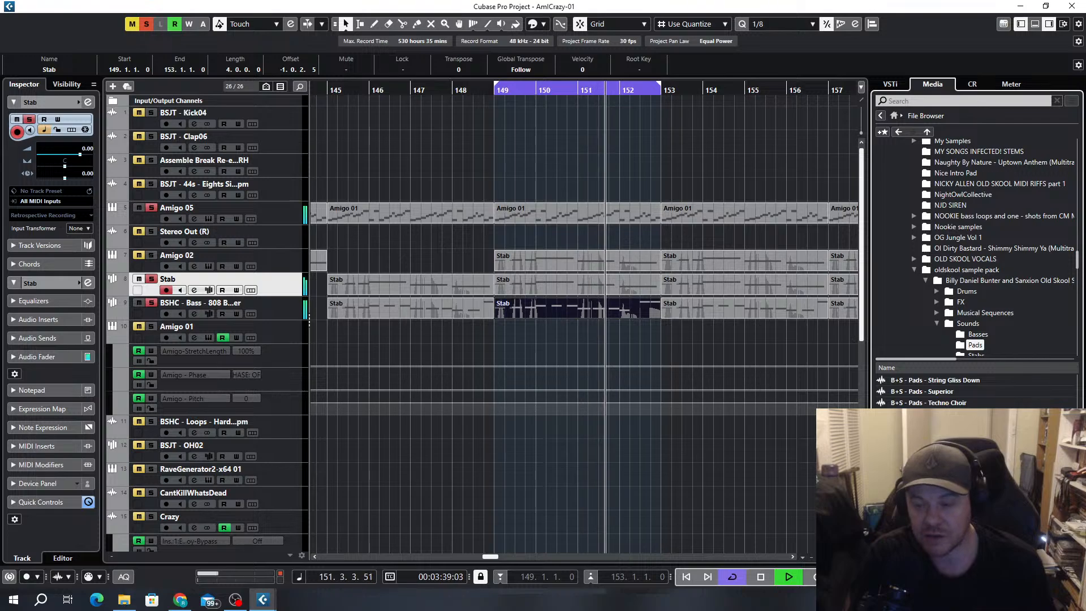
Add an Amigo instrument track routed to Stereo Out and load the B+S - Pads - Tension String 1 sample into it
{"action": "left_click", "coordinate": [114, 86]}
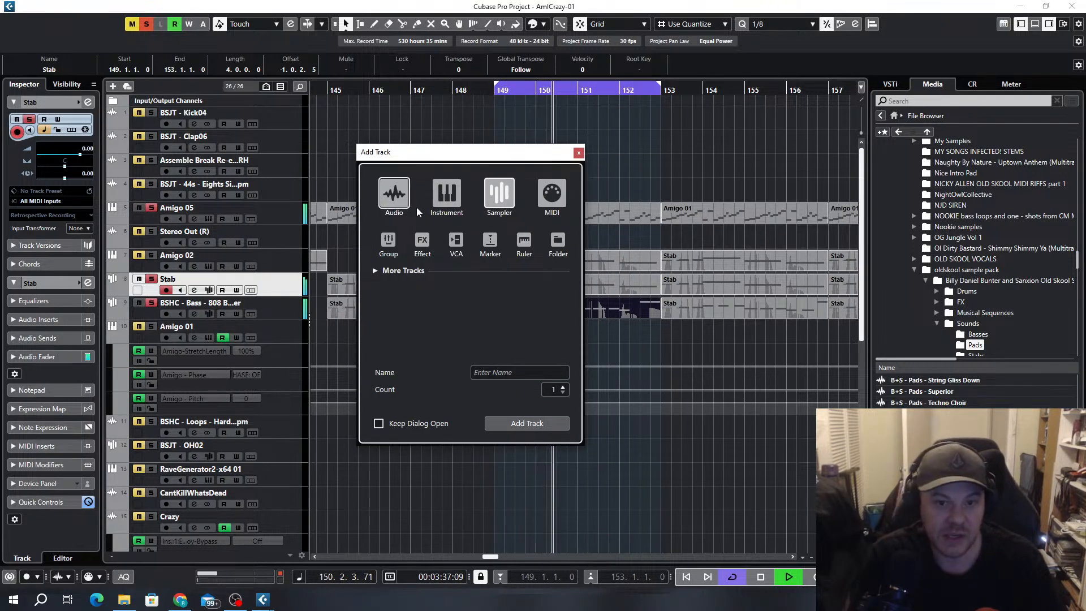
{"action": "left_click", "coordinate": [456, 198]}
{"action": "left_click", "coordinate": [506, 305]}
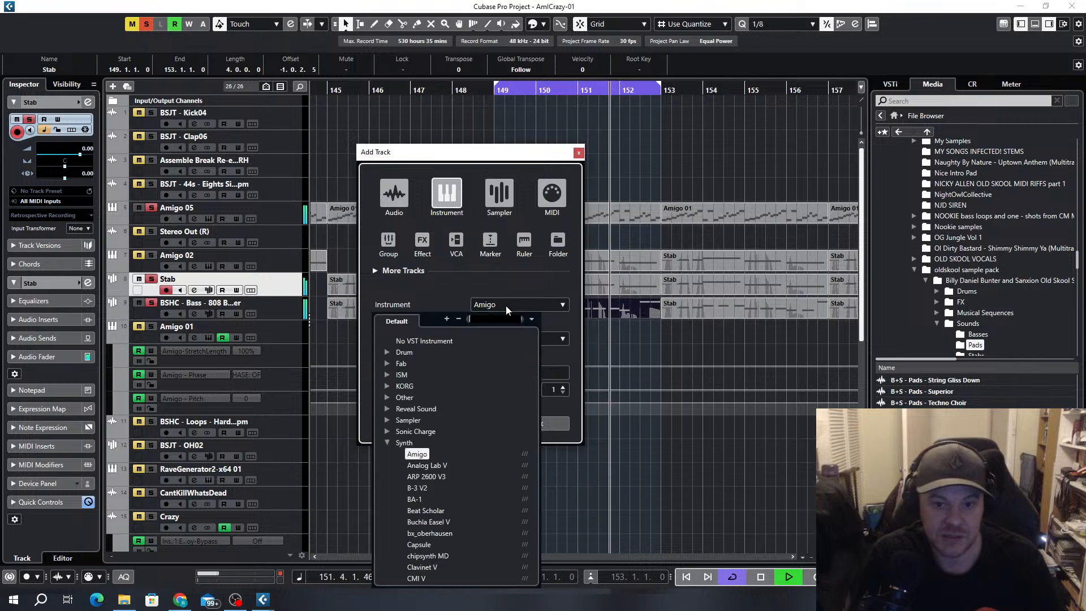
{"action": "left_click", "coordinate": [422, 452]}
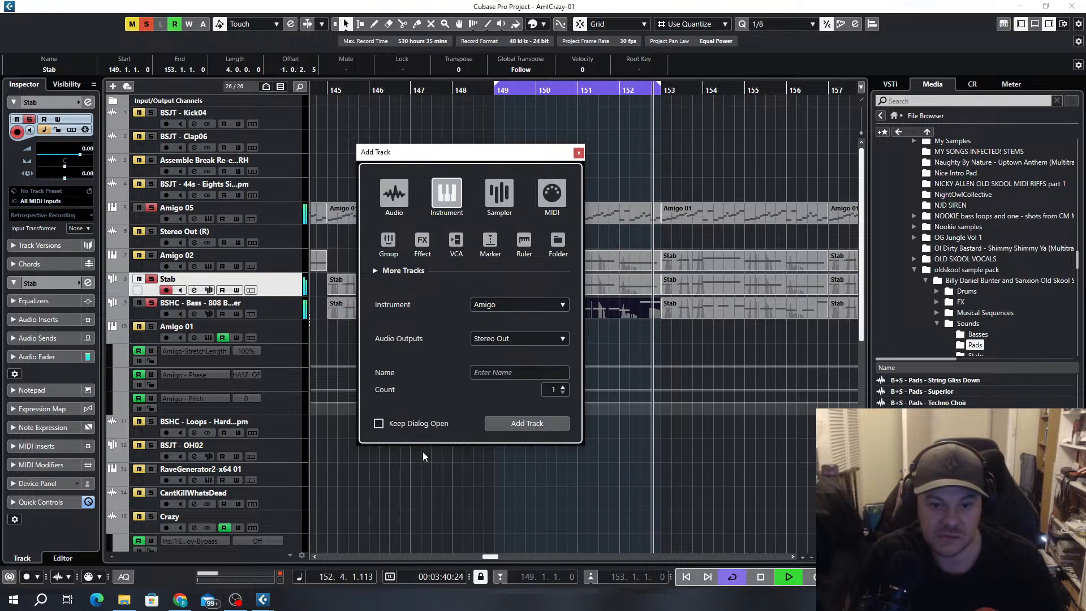
{"action": "left_click", "coordinate": [516, 426]}
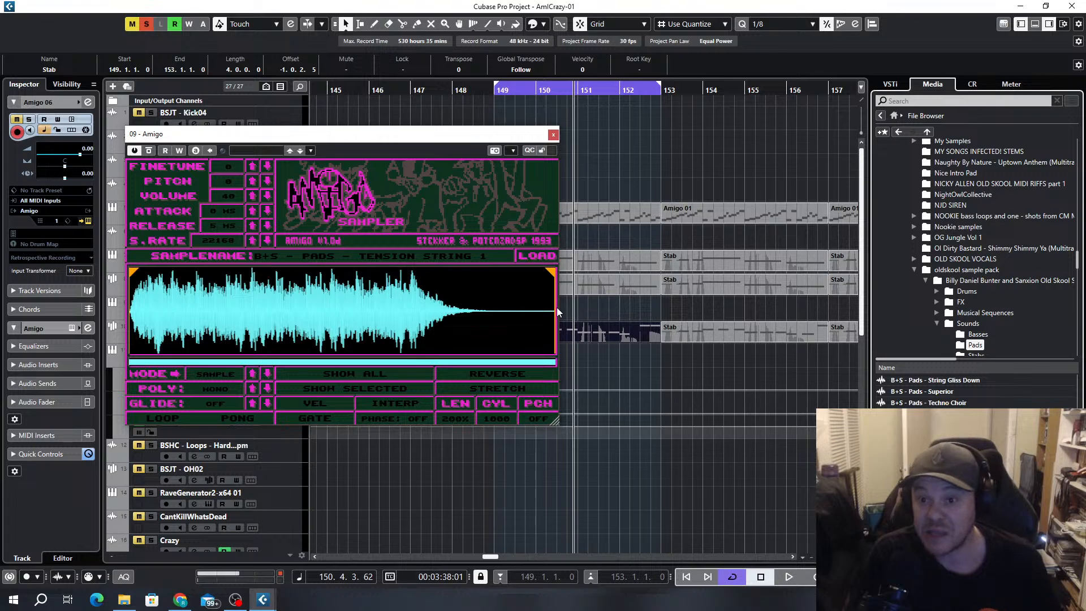
Solo the Amigo 06 track and narrow the Tension String 1 sample selection to a short section mid-waveform
{"action": "left_click_drag", "start_coordinate": [338, 141], "coordinate": [547, 159]}
{"action": "left_click", "coordinate": [152, 303]}
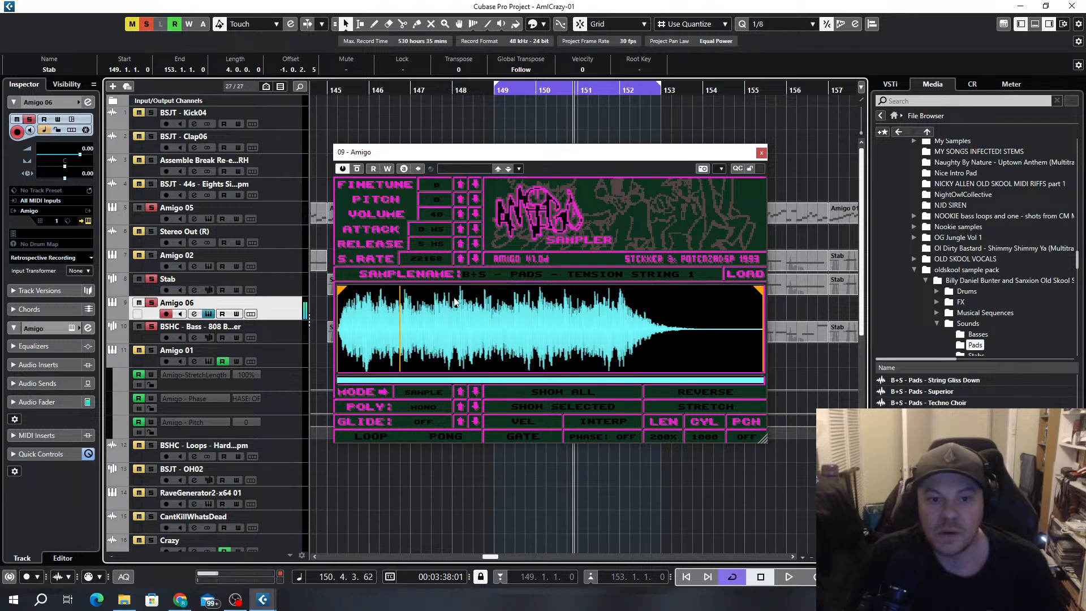
{"action": "left_click_drag", "start_coordinate": [340, 290], "coordinate": [446, 301]}
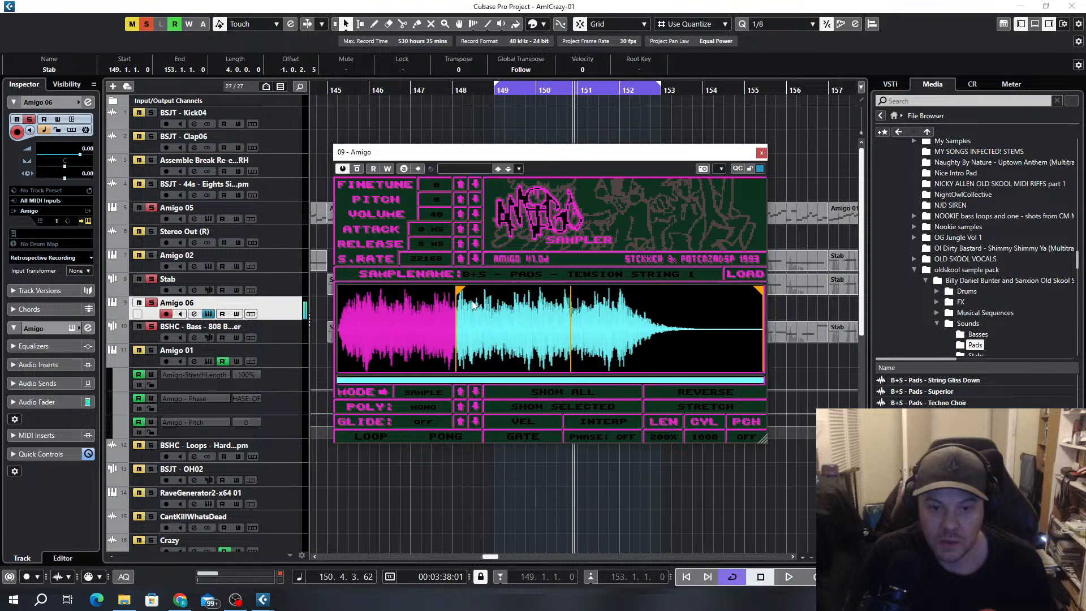
{"action": "mouse_move", "coordinate": [763, 288]}
{"action": "left_mouse_down"}
{"action": "mouse_move", "coordinate": [558, 292]}
{"action": "mouse_move", "coordinate": [516, 302]}
{"action": "left_mouse_up"}
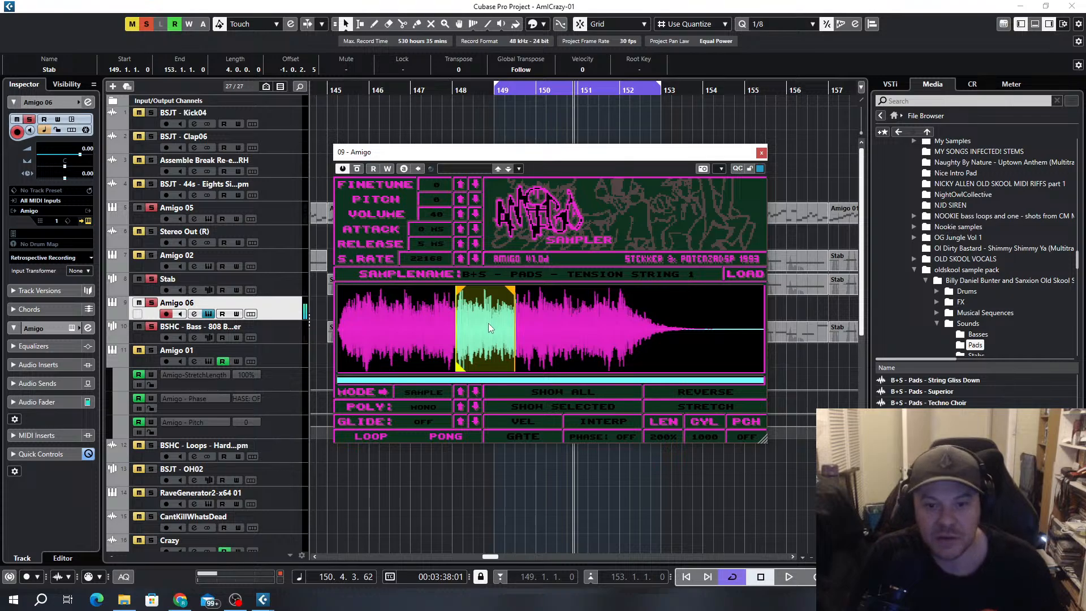
{"action": "scroll", "coordinate": [490, 328], "scroll_direction": "up", "scroll_amount": 5}
{"action": "left_click_drag", "start_coordinate": [503, 383], "coordinate": [517, 385]}
{"action": "left_click_drag", "start_coordinate": [612, 290], "coordinate": [606, 293]}
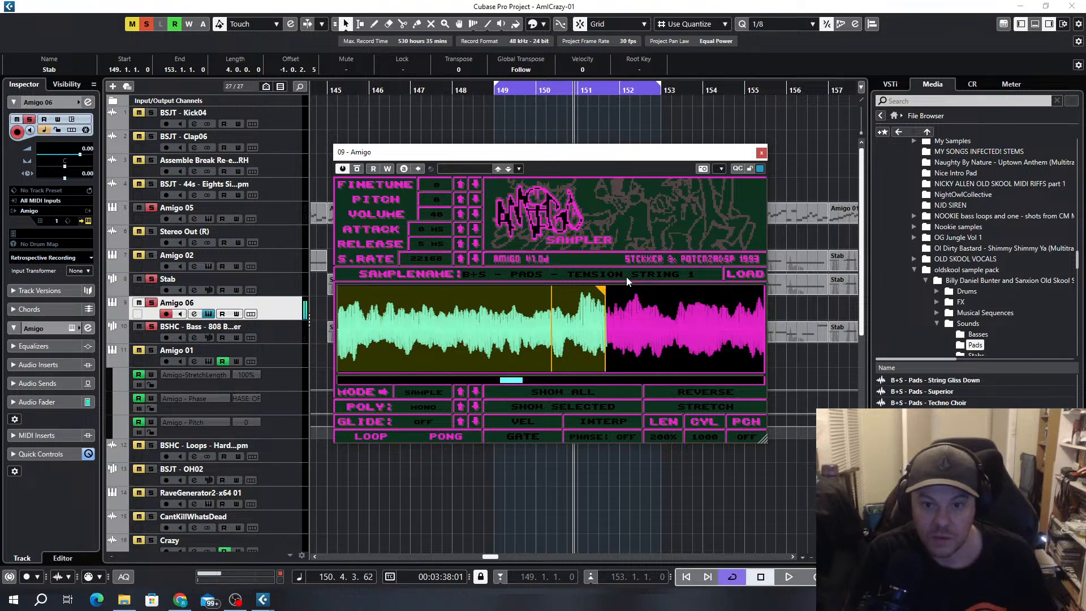
{"action": "left_click_drag", "start_coordinate": [602, 291], "coordinate": [576, 297]}
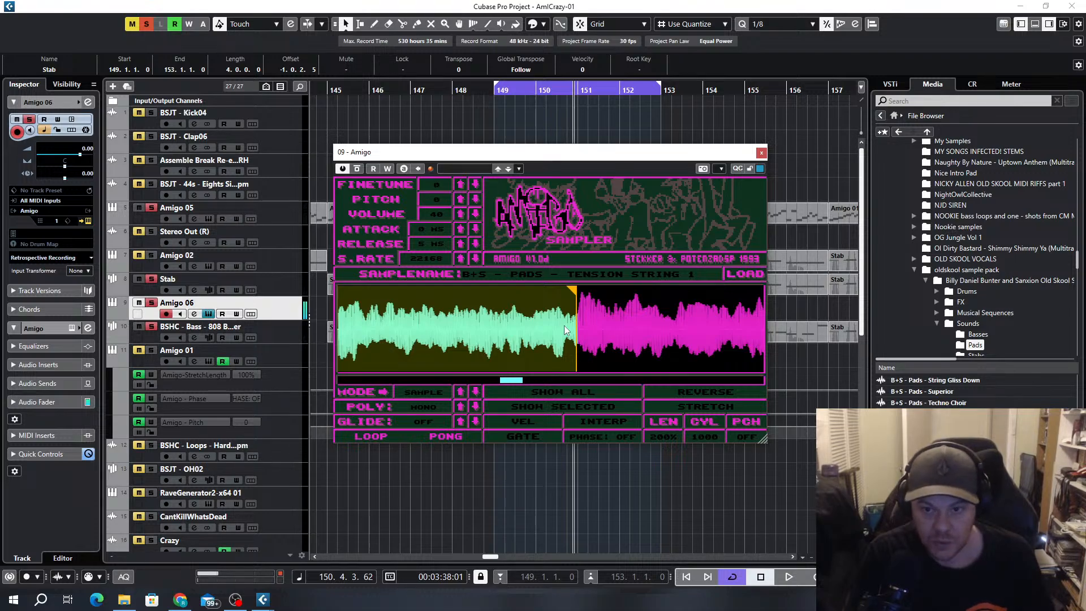
Try Amigo's stretch and reverse options on the string sample, set LEN to 100% and close the sampler
{"action": "left_click", "coordinate": [707, 405]}
{"action": "left_click", "coordinate": [701, 391]}
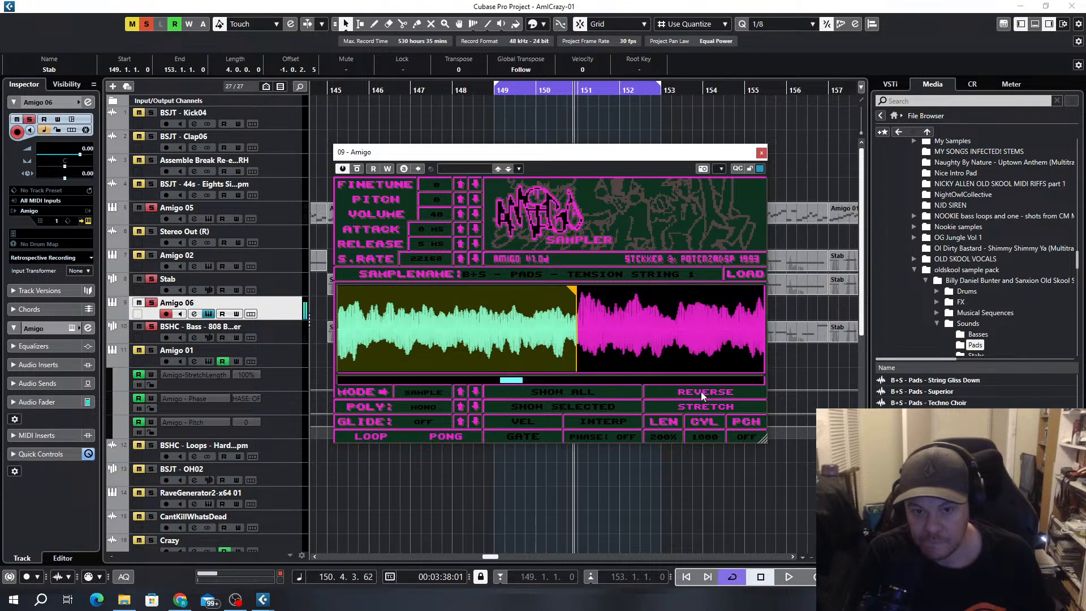
{"action": "left_click", "coordinate": [701, 393]}
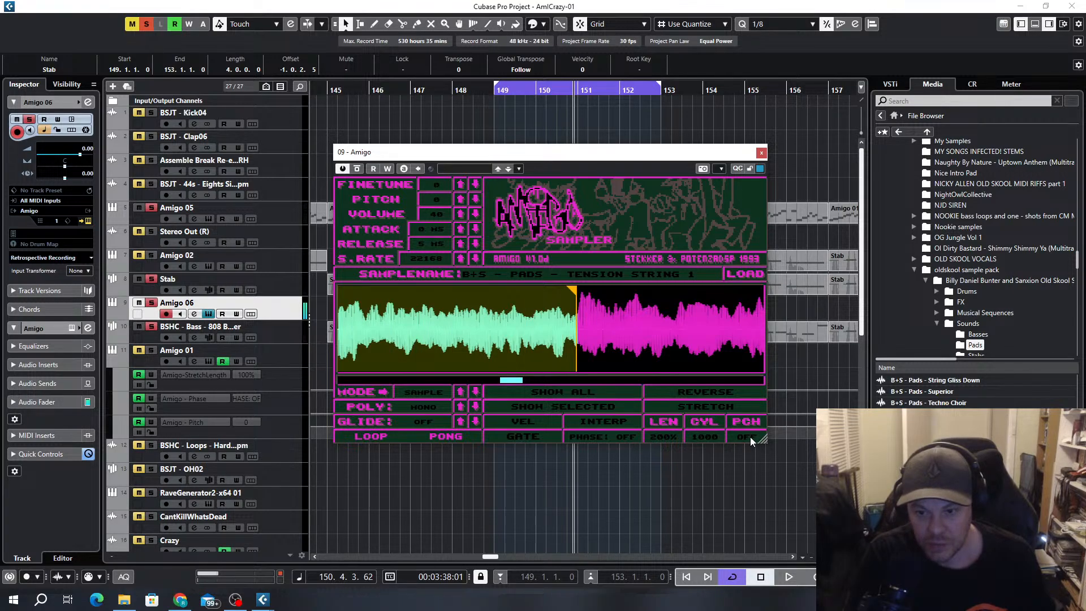
{"action": "left_click_drag", "start_coordinate": [674, 433], "coordinate": [688, 379]}
{"action": "left_click", "coordinate": [743, 439]}
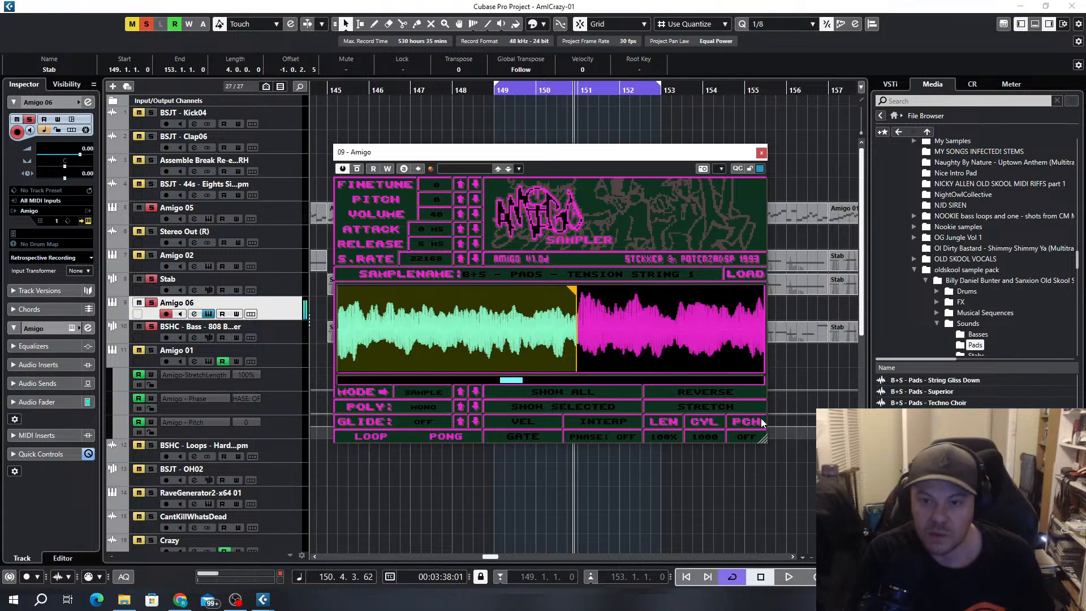
{"action": "left_click", "coordinate": [762, 153]}
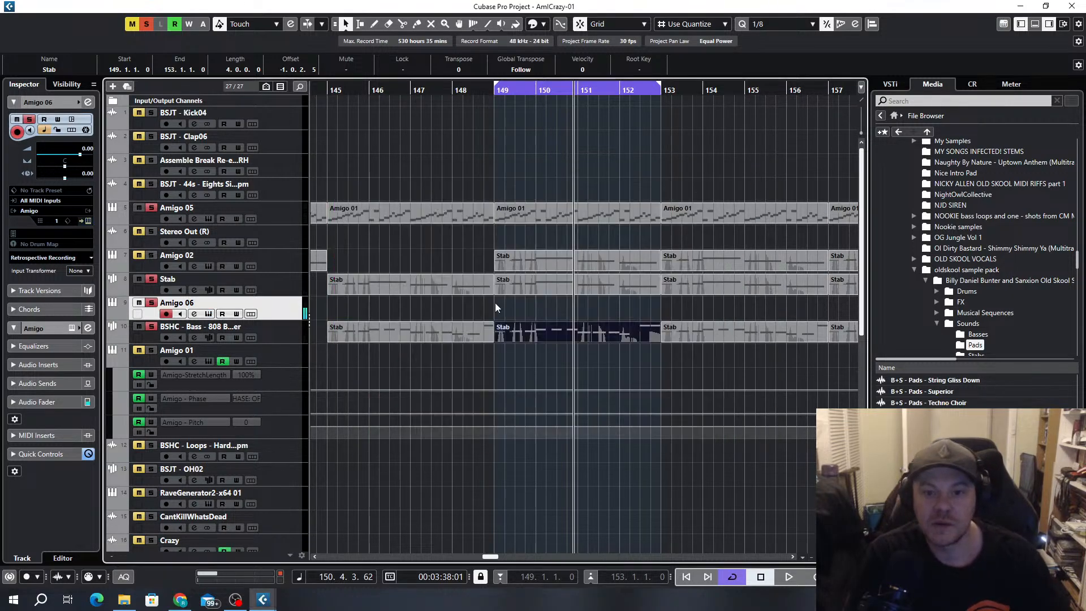
Deactivate solo on all tracks and play the looped section between bars 149 and 153 with the full arrangement
{"action": "scroll", "coordinate": [611, 331], "scroll_direction": "down", "scroll_amount": 4}
{"action": "scroll", "coordinate": [596, 353], "scroll_direction": "right", "scroll_amount": 2}
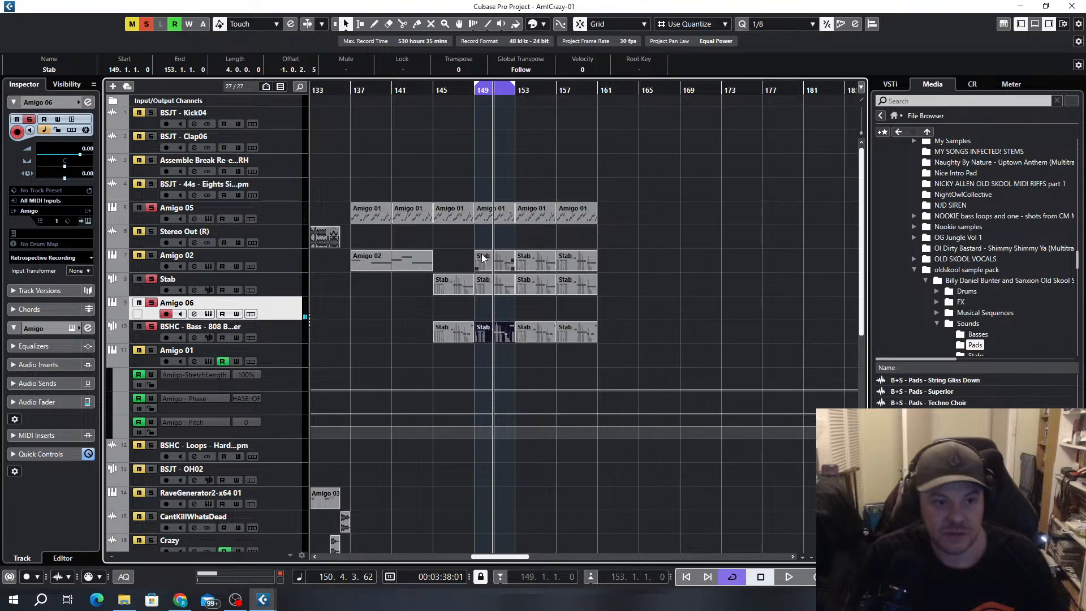
{"action": "scroll", "coordinate": [298, 191], "scroll_direction": "down", "scroll_amount": 6}
{"action": "scroll", "coordinate": [561, 290], "scroll_direction": "up", "scroll_amount": 6}
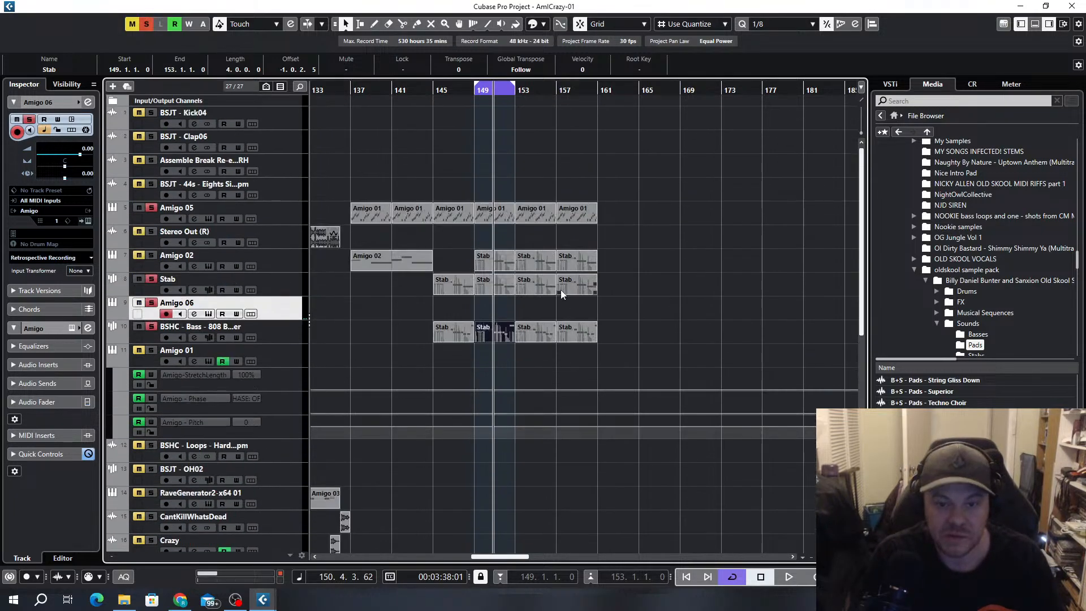
{"action": "left_click", "coordinate": [148, 23]}
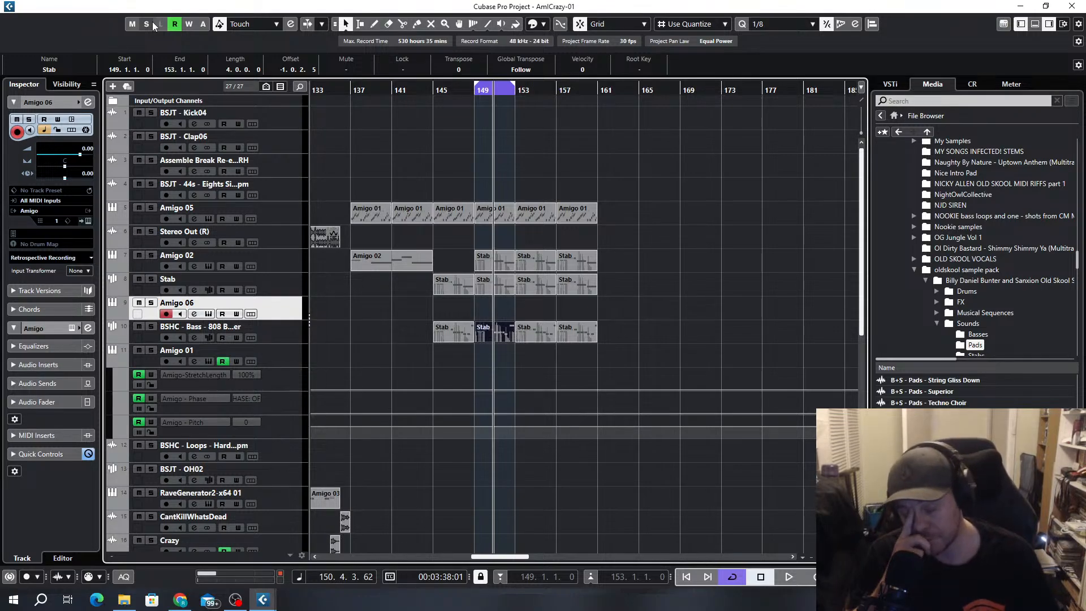
{"action": "key", "text": "space"}
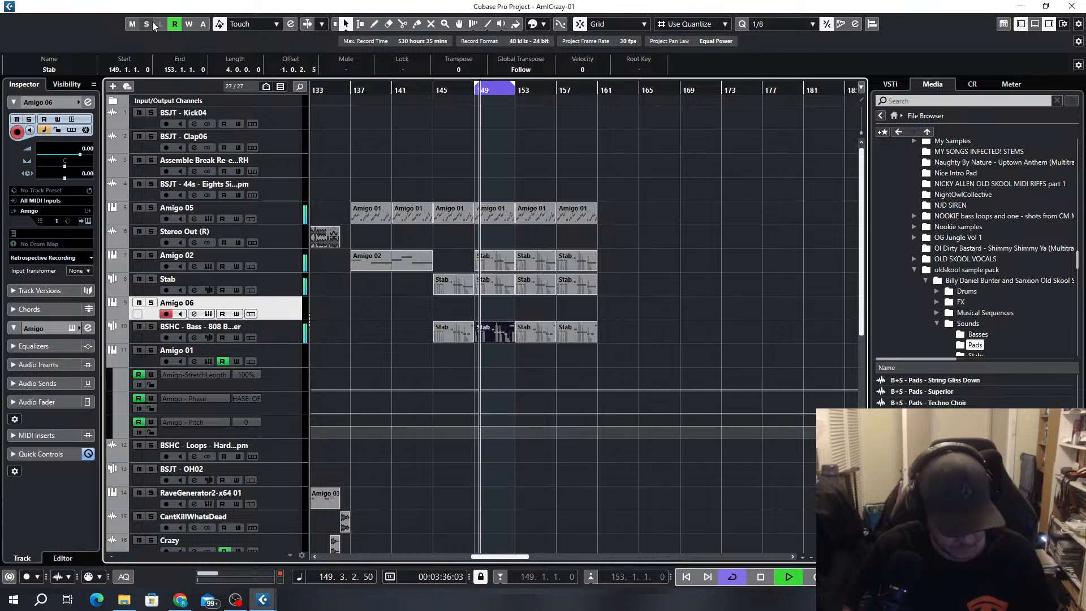
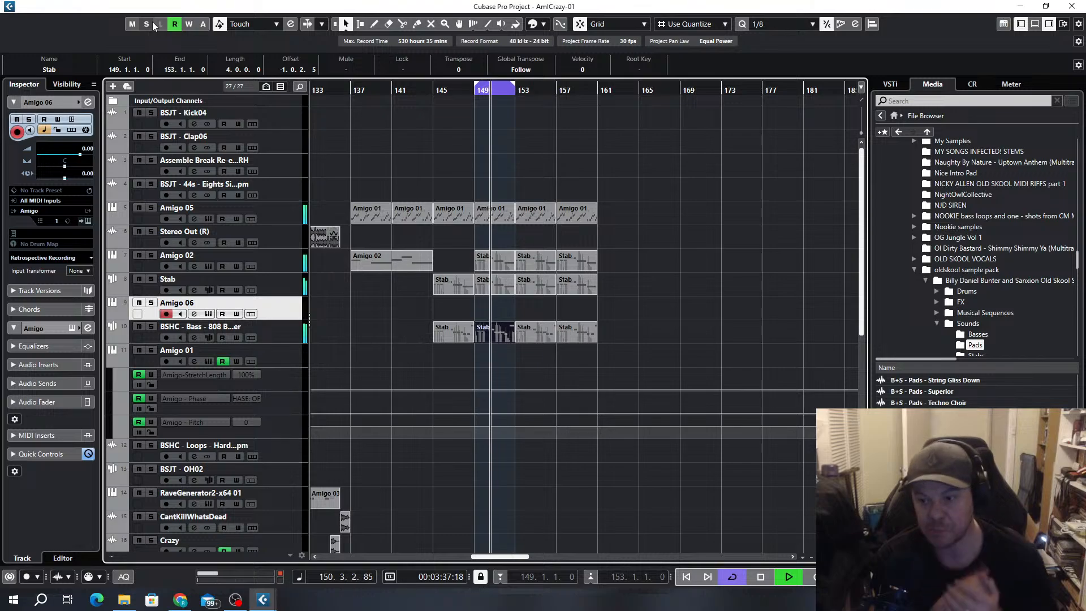
Stop playback of the full arrangement and return to the start of the loop at bar 149
{"action": "key", "text": "space"}
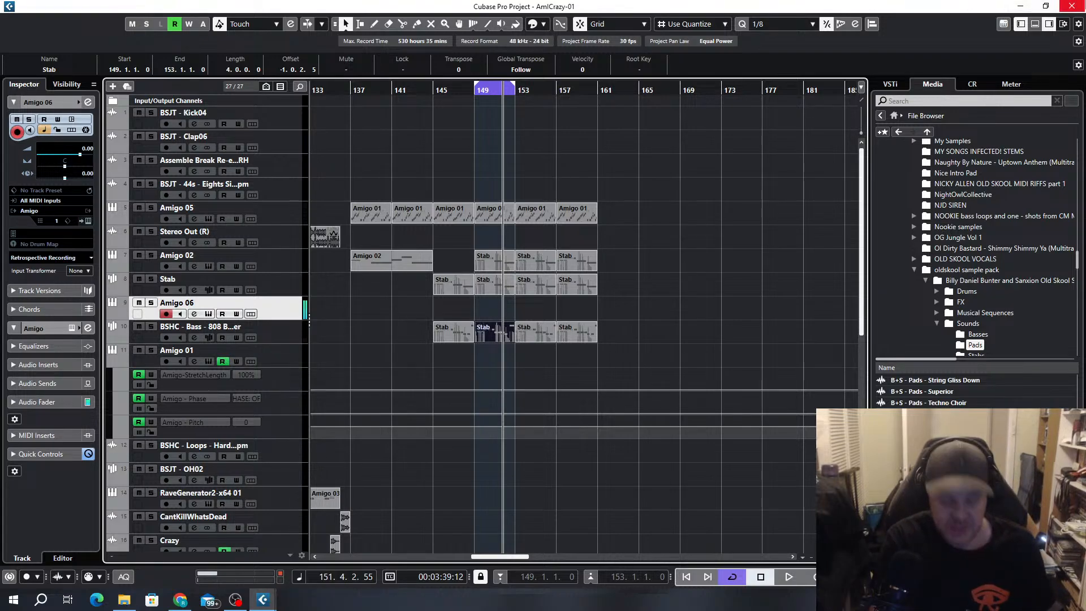
{"action": "key", "text": "space"}
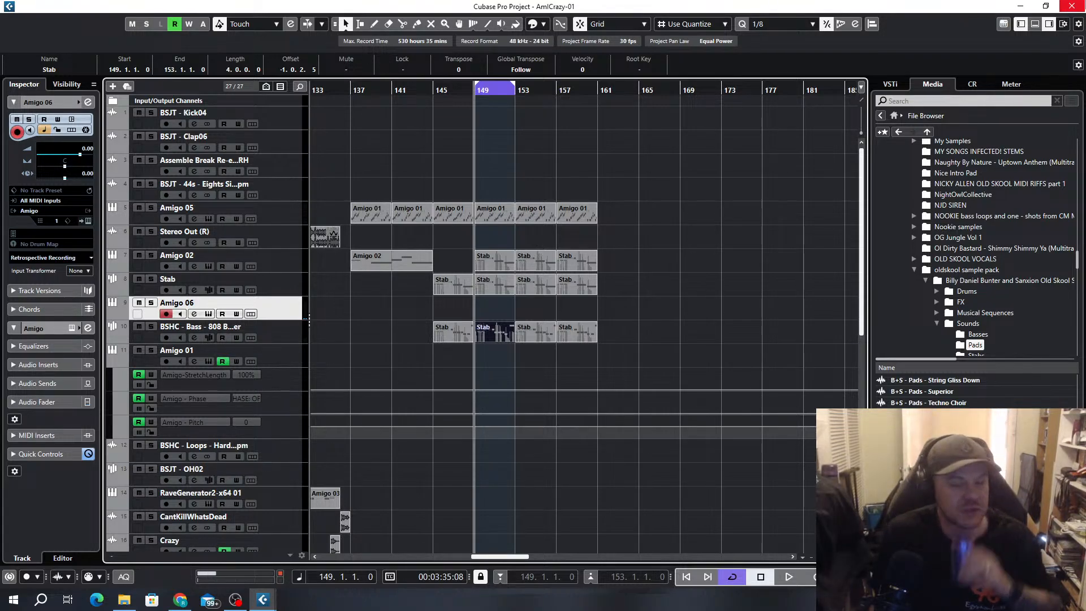
{"action": "left_click", "coordinate": [180, 600]}
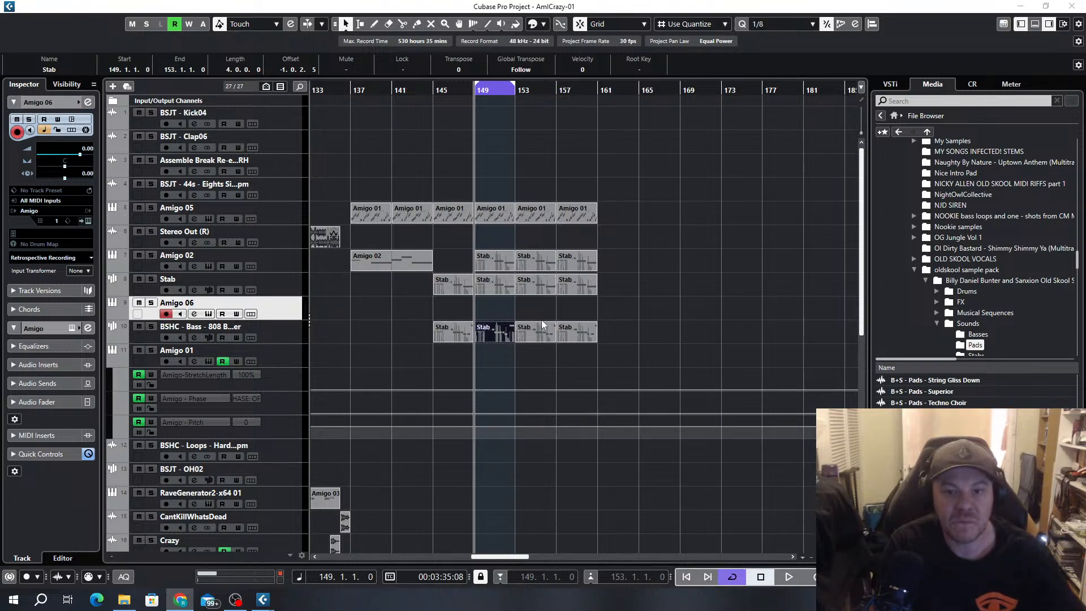
Create an empty MIDI event on the Amigo 06 track from bar 153 to 160.4.3 and set the loop range to it
{"action": "left_click", "coordinate": [491, 308]}
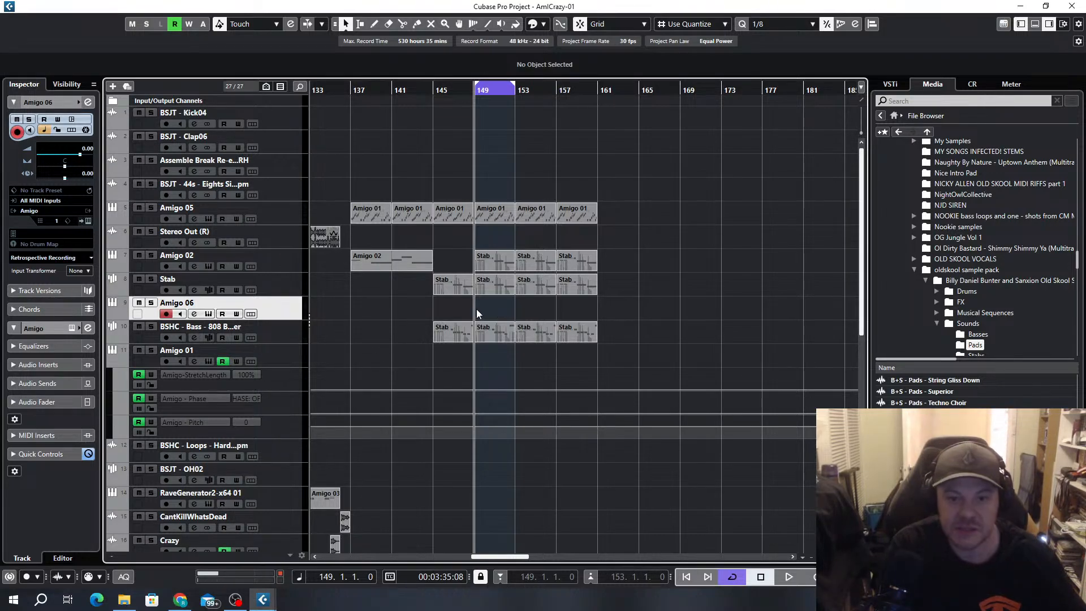
{"action": "scroll", "coordinate": [479, 307], "scroll_direction": "up", "scroll_amount": 2}
{"action": "left_click_drag", "start_coordinate": [470, 308], "coordinate": [631, 311]}
{"action": "scroll", "coordinate": [613, 336], "scroll_direction": "down", "scroll_amount": 2}
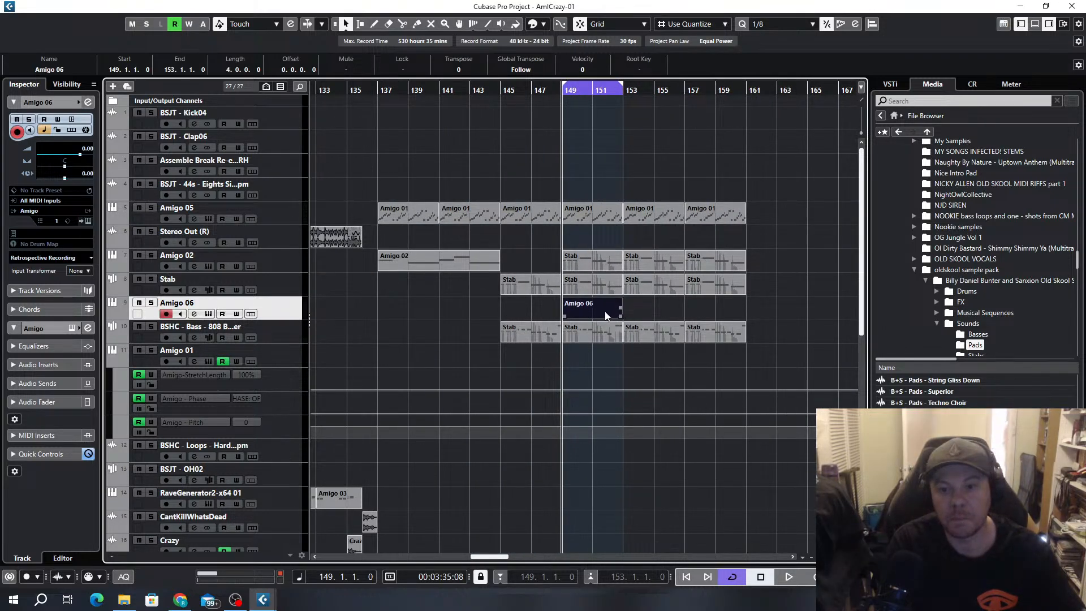
{"action": "left_click_drag", "start_coordinate": [620, 313], "coordinate": [705, 323]}
{"action": "key", "text": "p"}
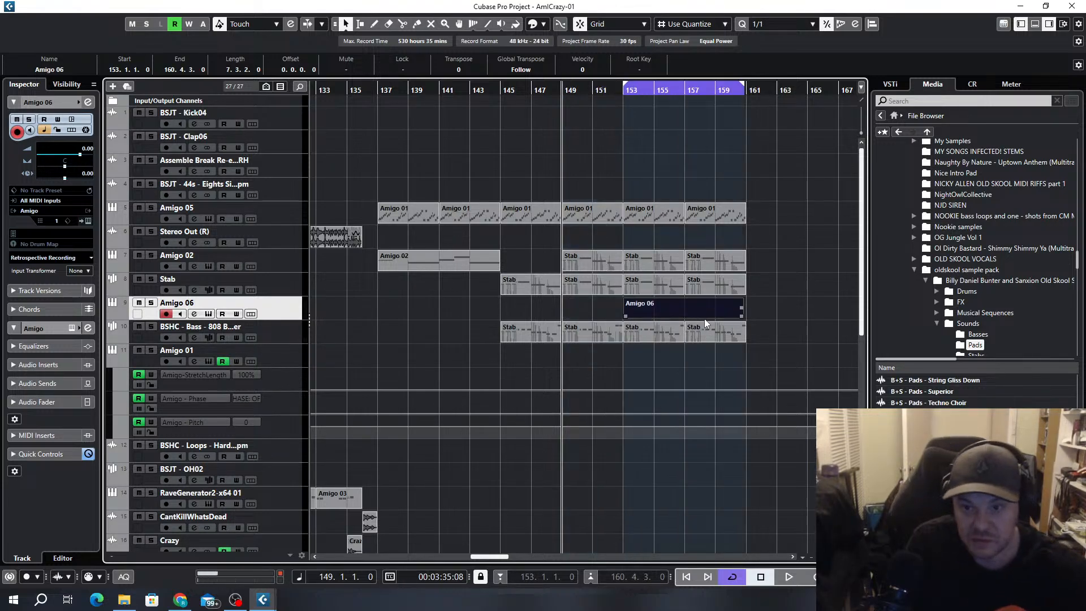
Extend the end of the Amigo 06 event to bar 161 and play from bar 153
{"action": "scroll", "coordinate": [747, 335], "scroll_direction": "up", "scroll_amount": 1}
{"action": "scroll", "coordinate": [747, 335], "scroll_direction": "up", "scroll_amount": 1}
{"action": "left_click_drag", "start_coordinate": [743, 316], "coordinate": [747, 316]}
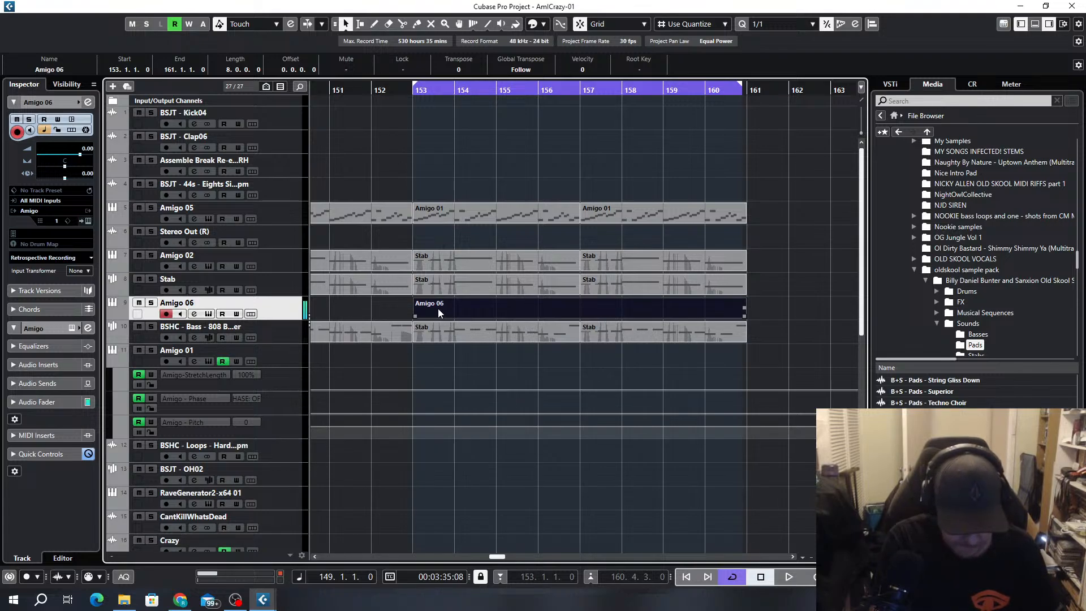
{"action": "key", "text": "space"}
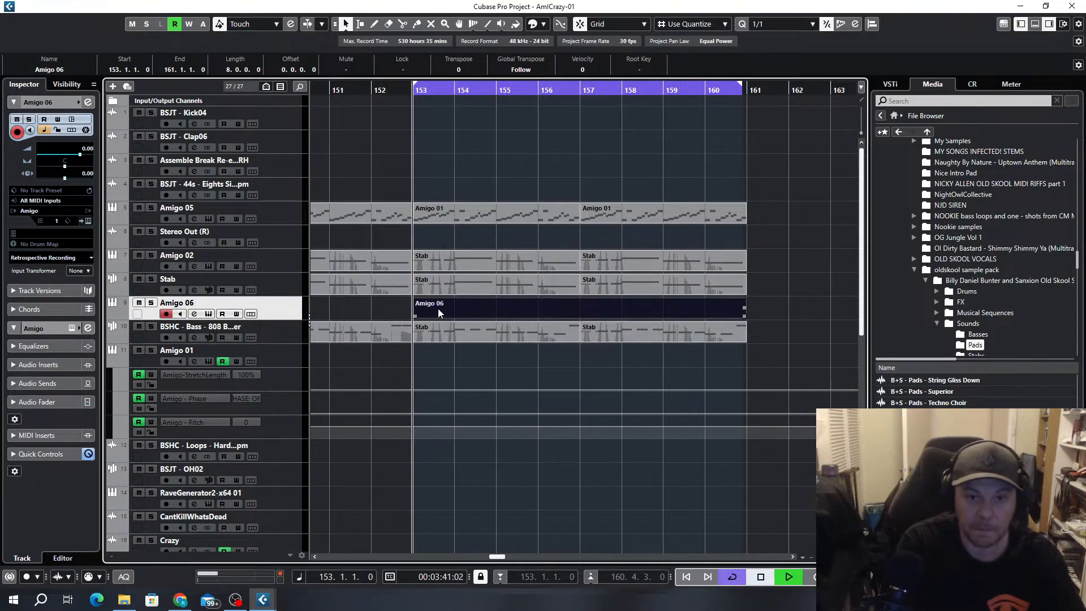
Set the quantize grid to 1/8 and draw a one-bar C3 note at bar 153 in the Amigo 06 event
{"action": "double_click", "coordinate": [439, 315]}
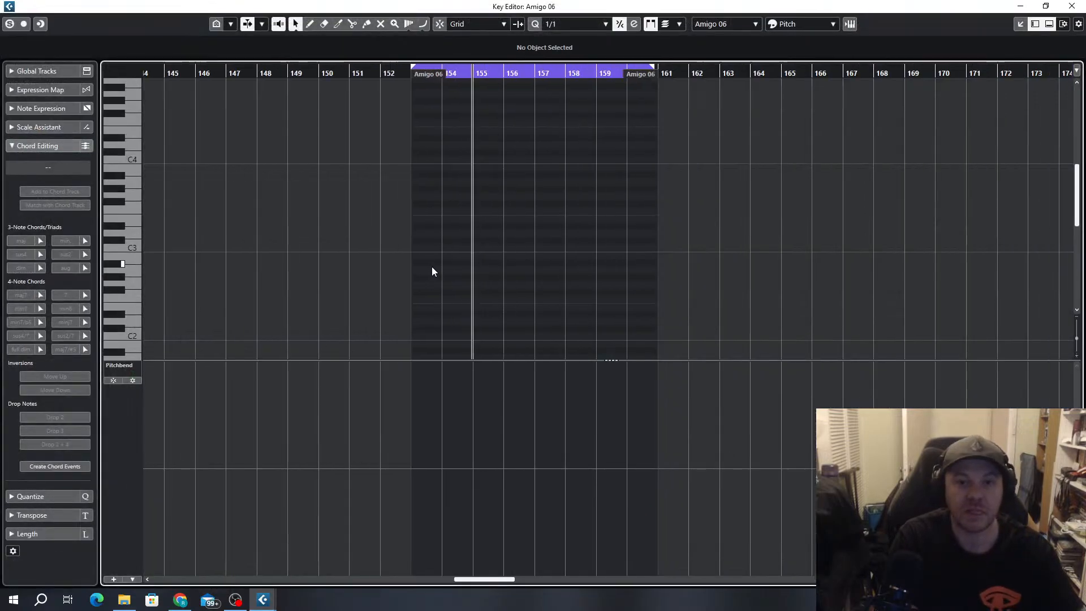
{"action": "left_click", "coordinate": [420, 241], "text": "alt"}
{"action": "scroll", "coordinate": [423, 253], "scroll_direction": "up", "scroll_amount": 5}
{"action": "key", "text": "alt+4"}
{"action": "left_click_drag", "start_coordinate": [403, 243], "coordinate": [463, 248]}
{"action": "key", "text": "g"}
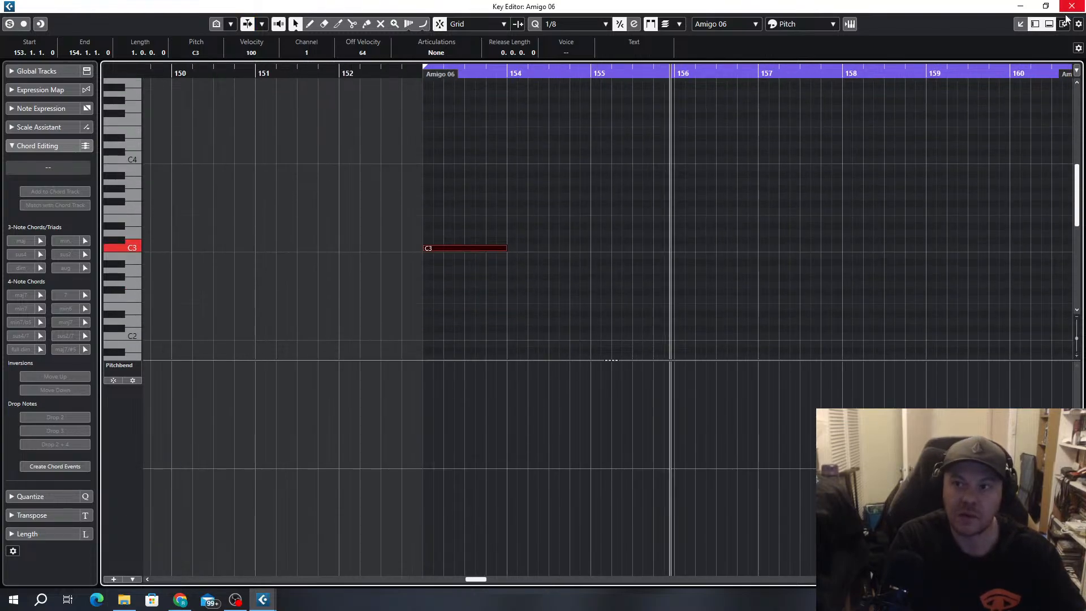
{"action": "left_click", "coordinate": [1023, 8]}
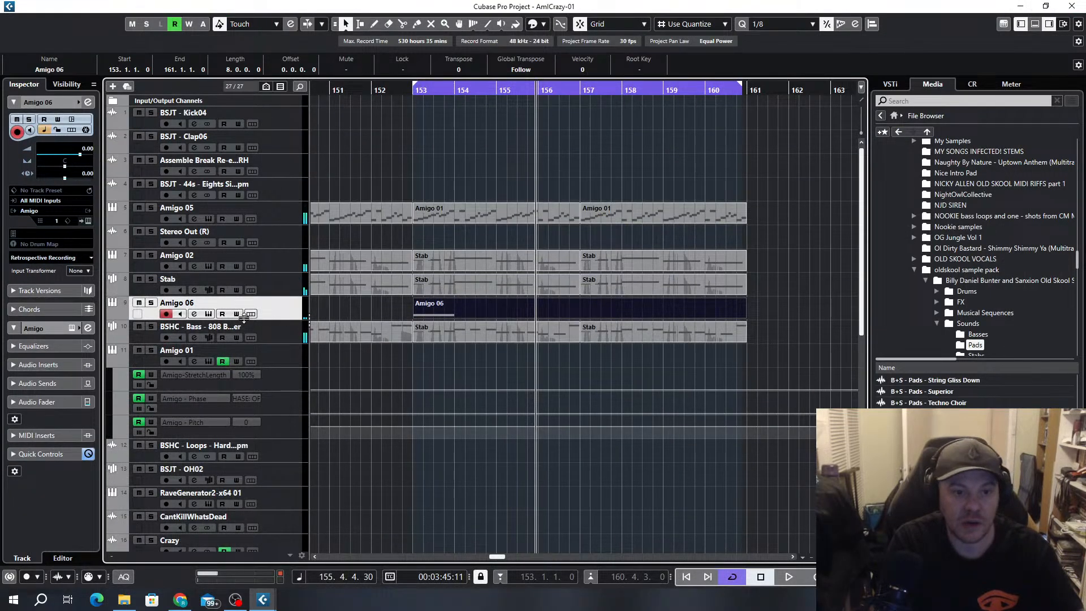
Open the Amigo 06 sampler, move it out of the way and play the loop from bar 153
{"action": "left_click", "coordinate": [209, 313]}
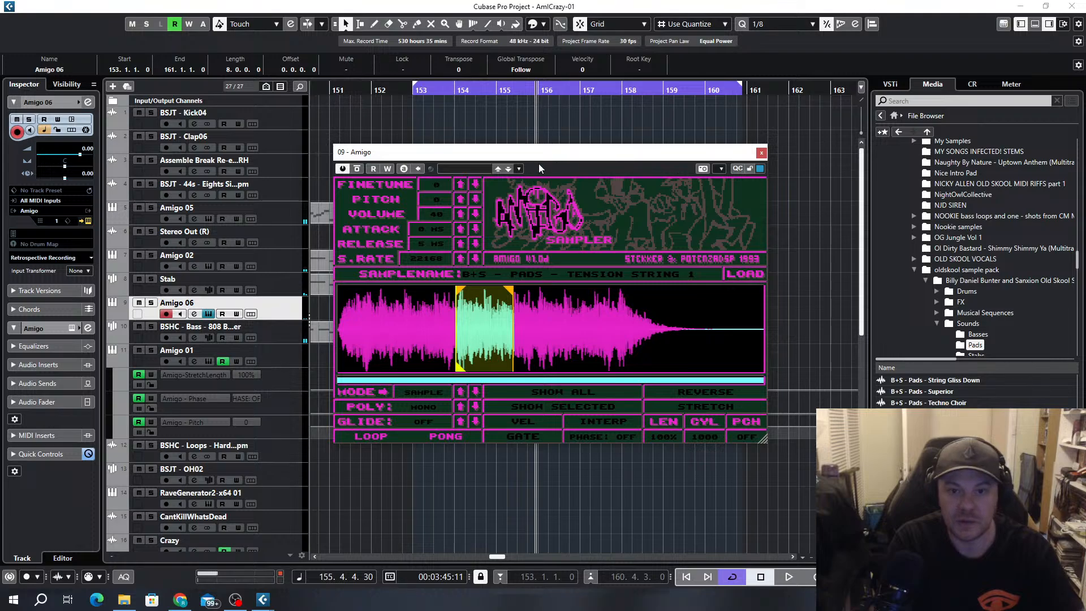
{"action": "left_click_drag", "start_coordinate": [556, 158], "coordinate": [0, 136]}
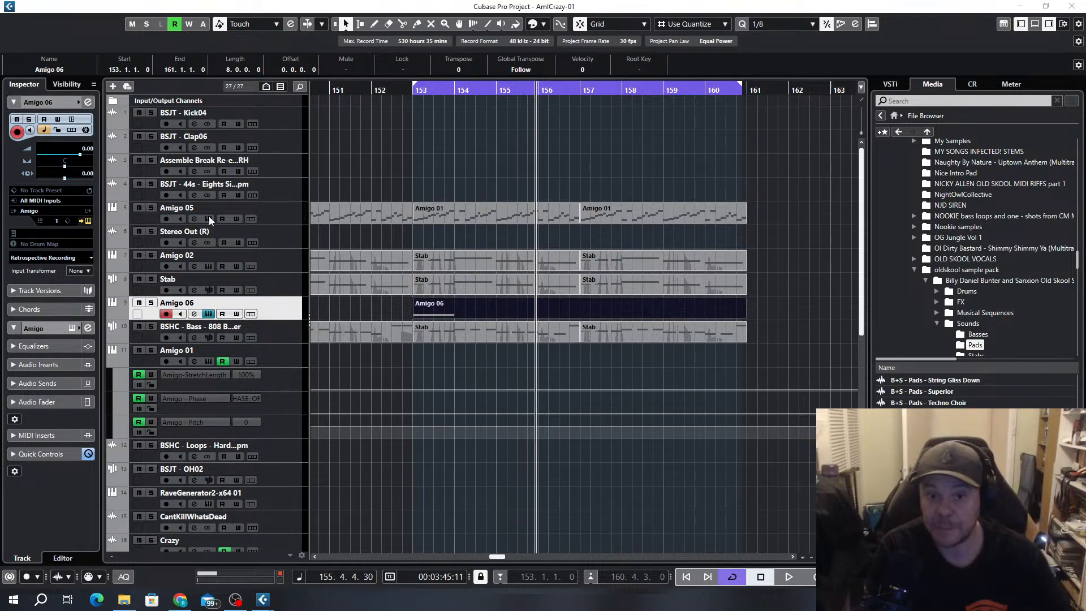
{"action": "key", "text": "KP_1"}
{"action": "key", "text": "space"}
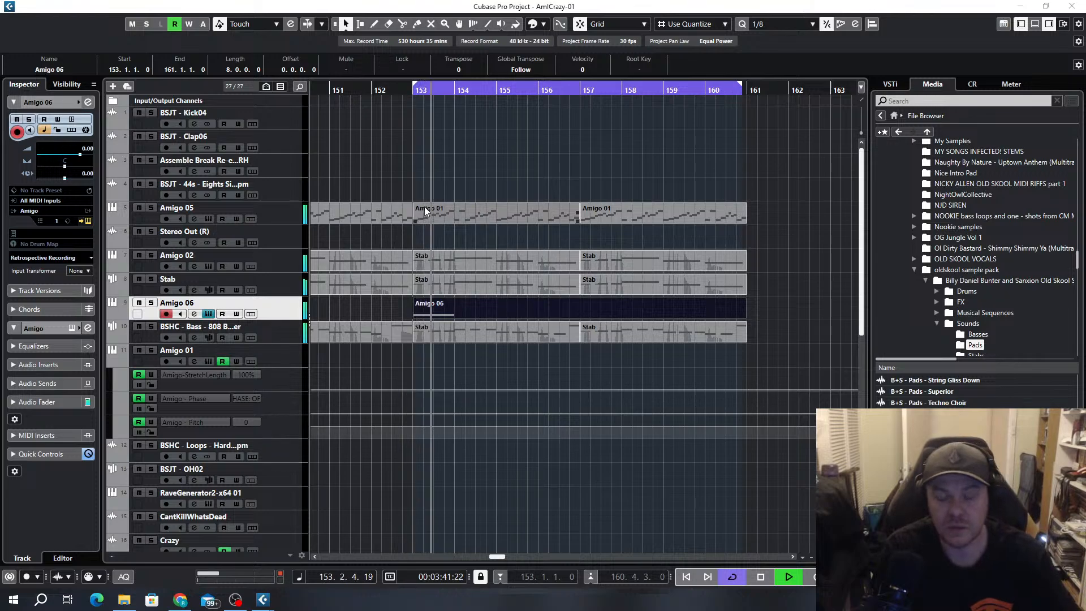
Add a one-bar E3 note at bar 154 following the C3 note in the Amigo 06 event
{"action": "double_click", "coordinate": [489, 308]}
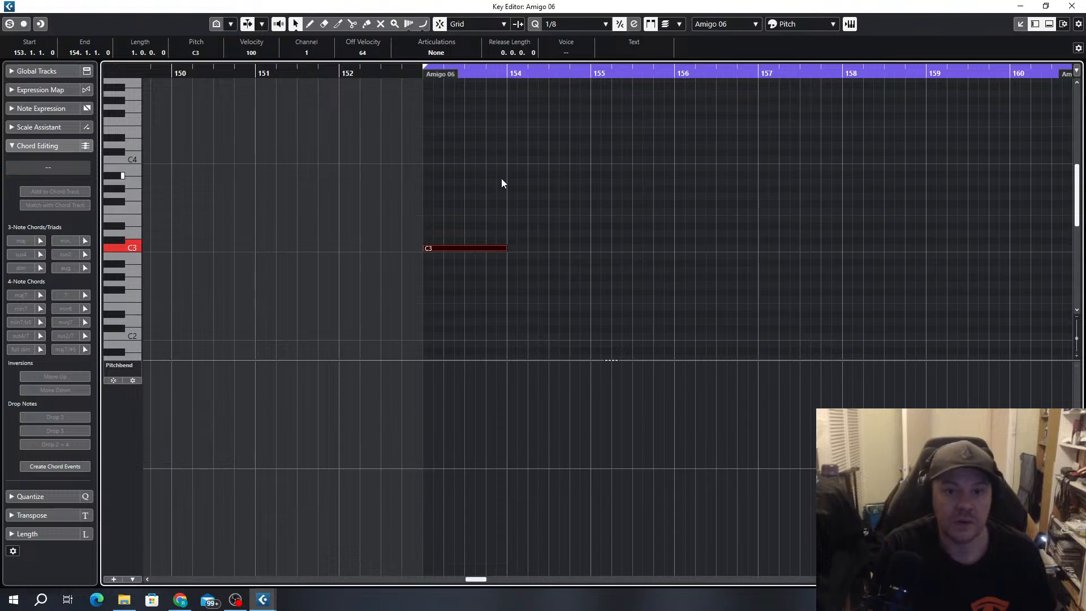
{"action": "left_click_drag", "start_coordinate": [510, 226], "coordinate": [588, 218]}
{"action": "key", "text": "Up"}
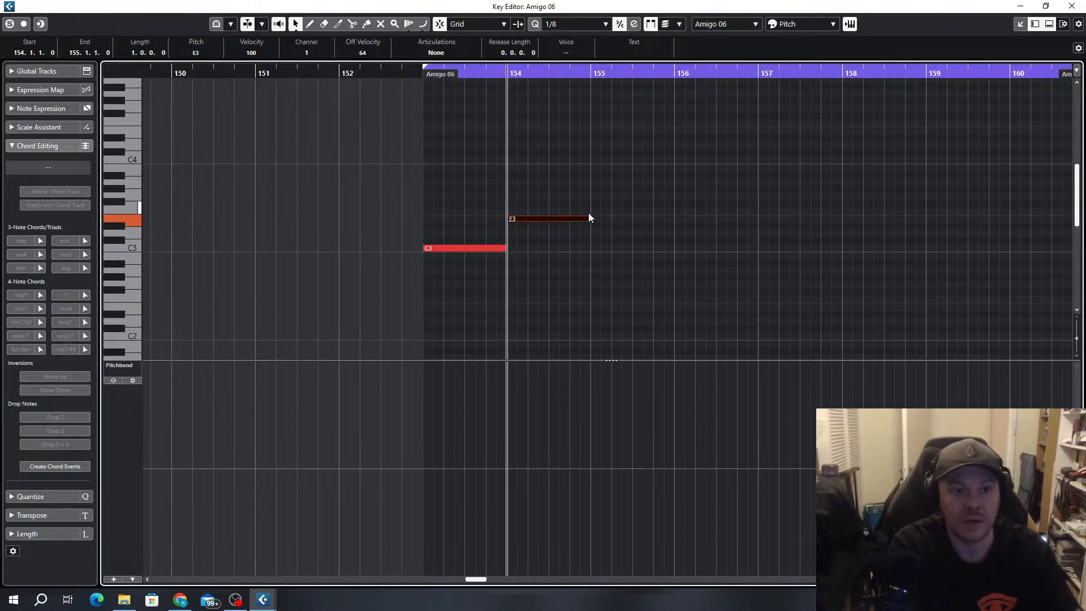
{"action": "key", "text": "Down"}
{"action": "key", "text": "Up"}
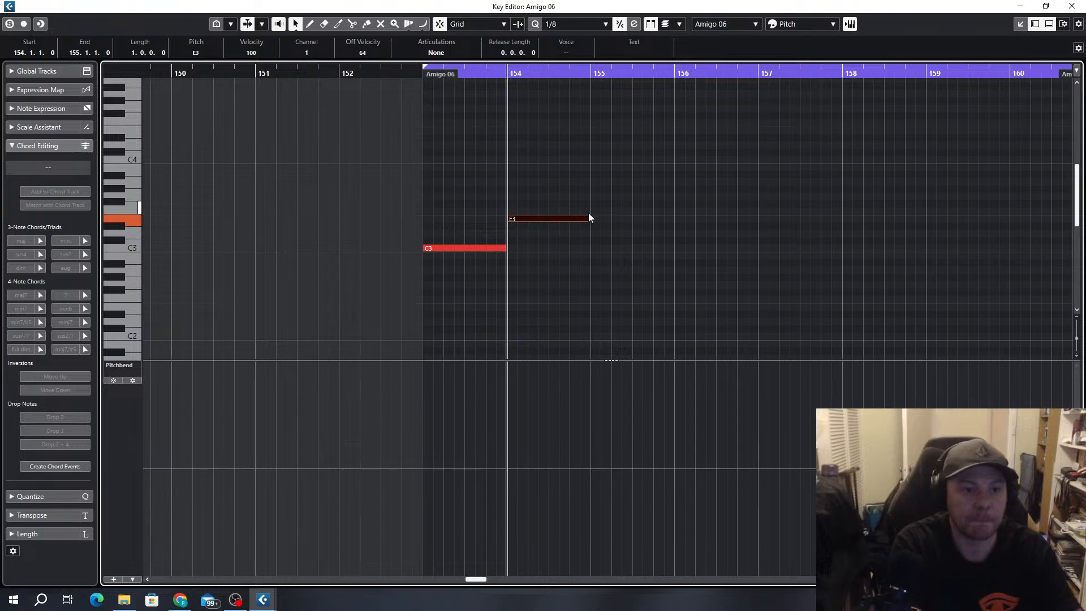
{"action": "scroll", "coordinate": [625, 237], "scroll_direction": "up", "scroll_amount": 2}
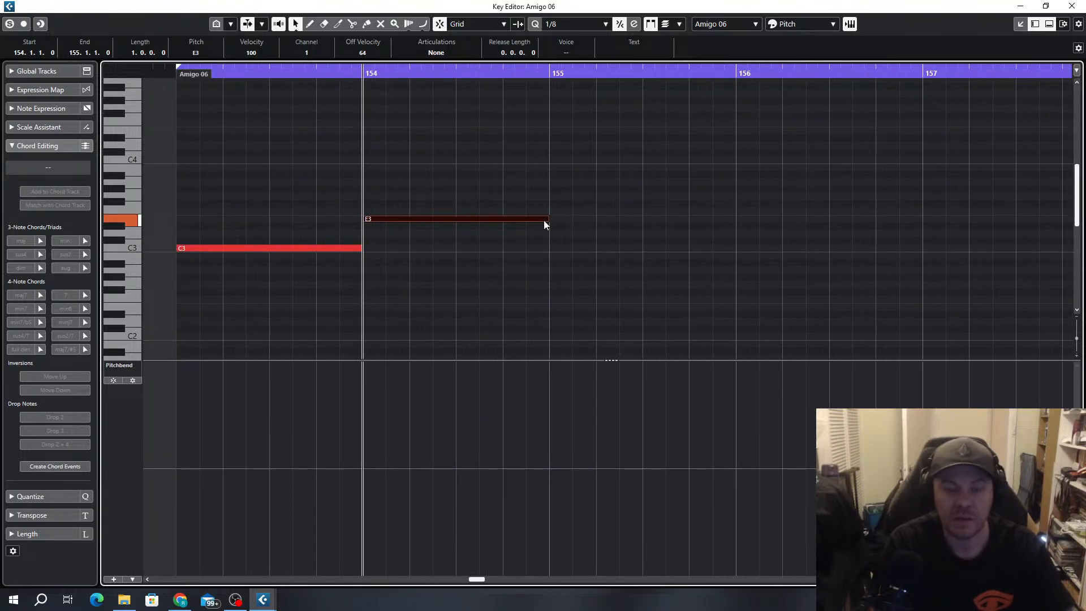
{"action": "scroll", "coordinate": [544, 225], "scroll_direction": "down", "scroll_amount": 3}
{"action": "key", "text": "space"}
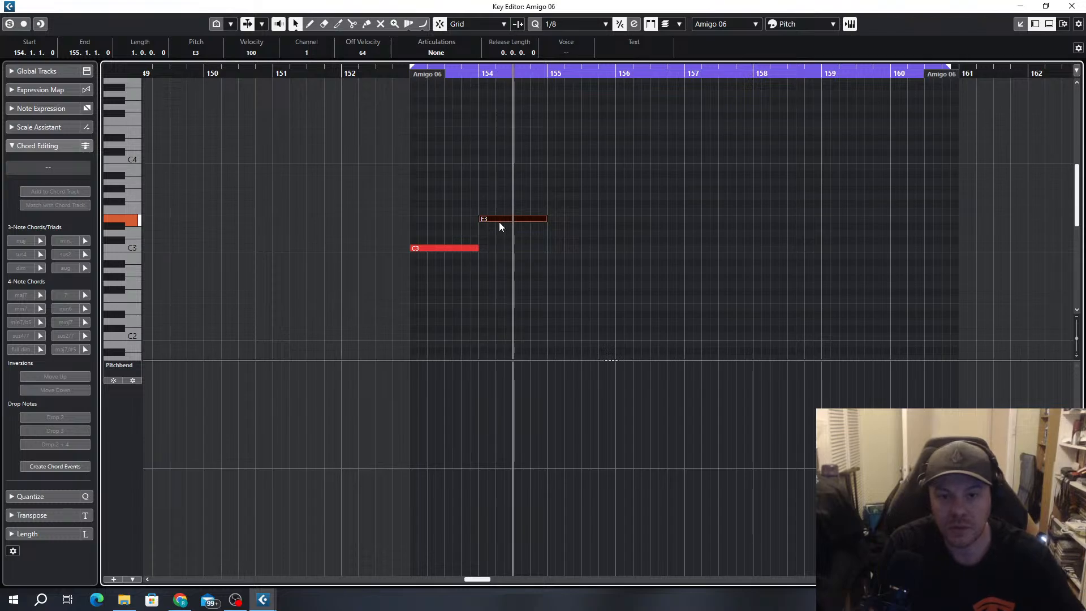
Try the bar 154 note at D3 during playback and return it to E3
{"action": "key", "text": "Down"}
{"action": "key", "text": "Down"}
{"action": "key", "text": "KP_1"}
{"action": "key", "text": "space"}
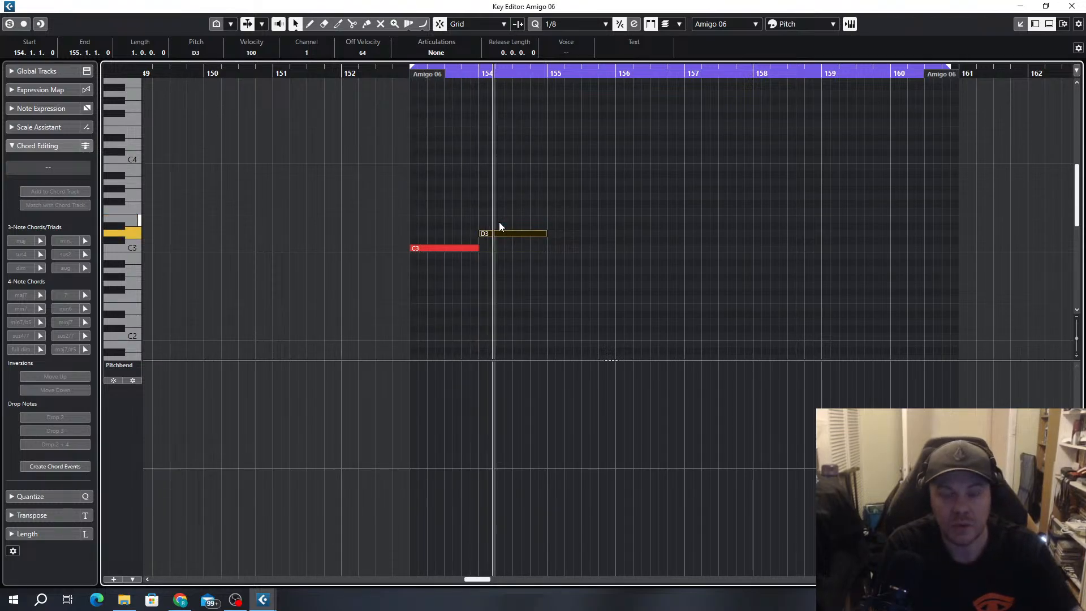
{"action": "key", "text": "Up"}
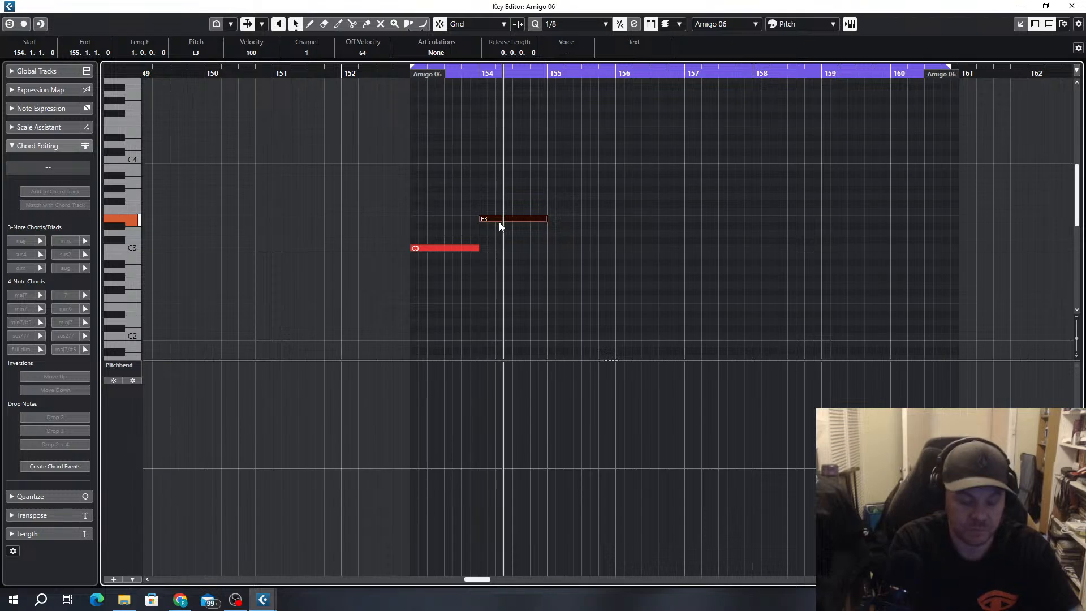
Leave the Amigo 06 note editor and check the pitches in the Stab event at bar 153
{"action": "left_click", "coordinate": [1078, 7]}
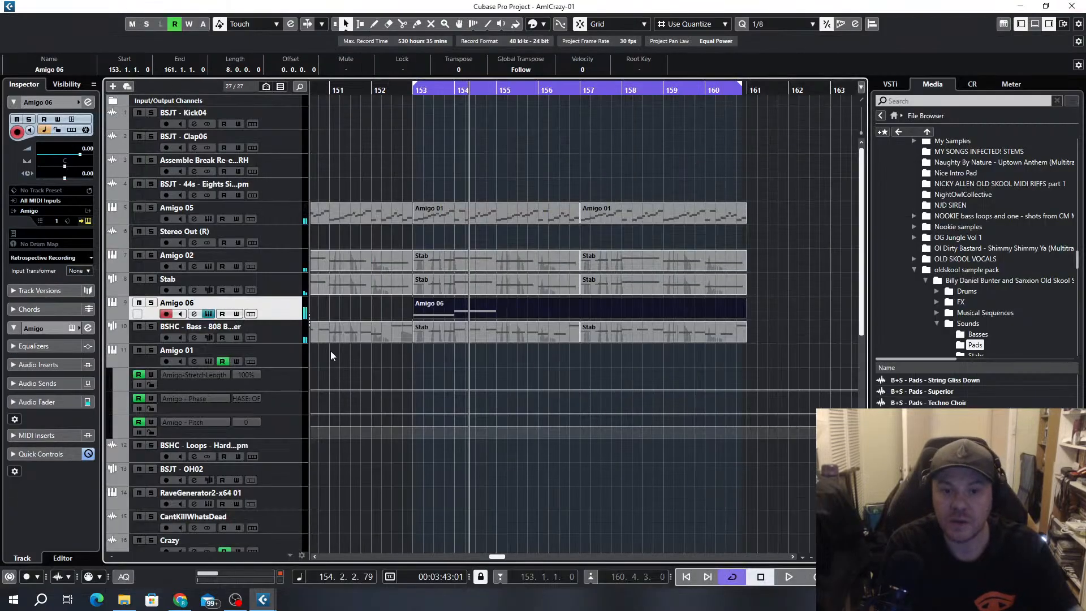
{"action": "double_click", "coordinate": [444, 285]}
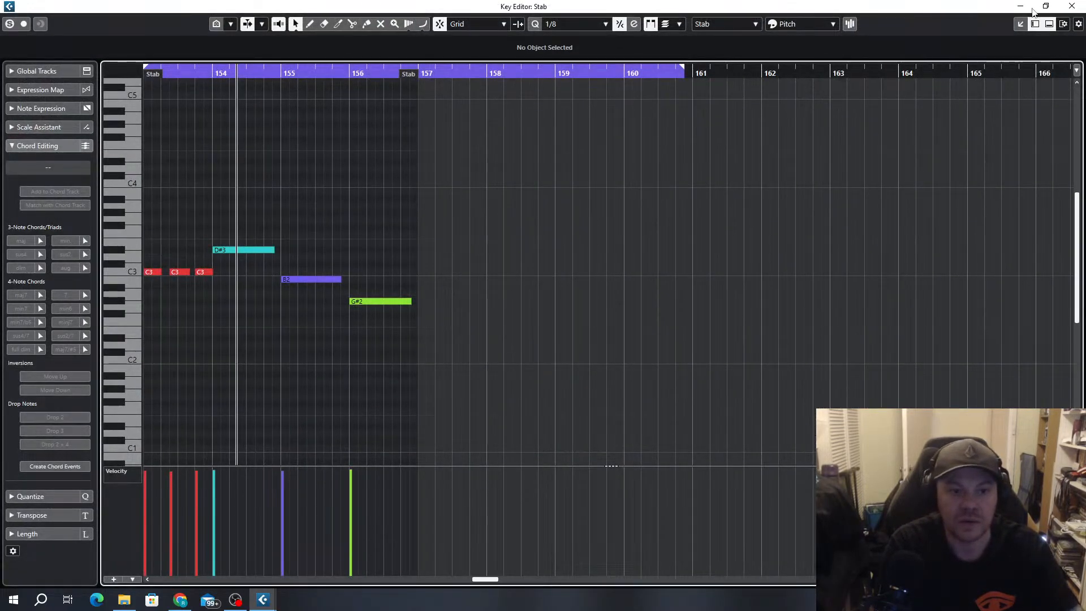
{"action": "left_click", "coordinate": [1072, 7]}
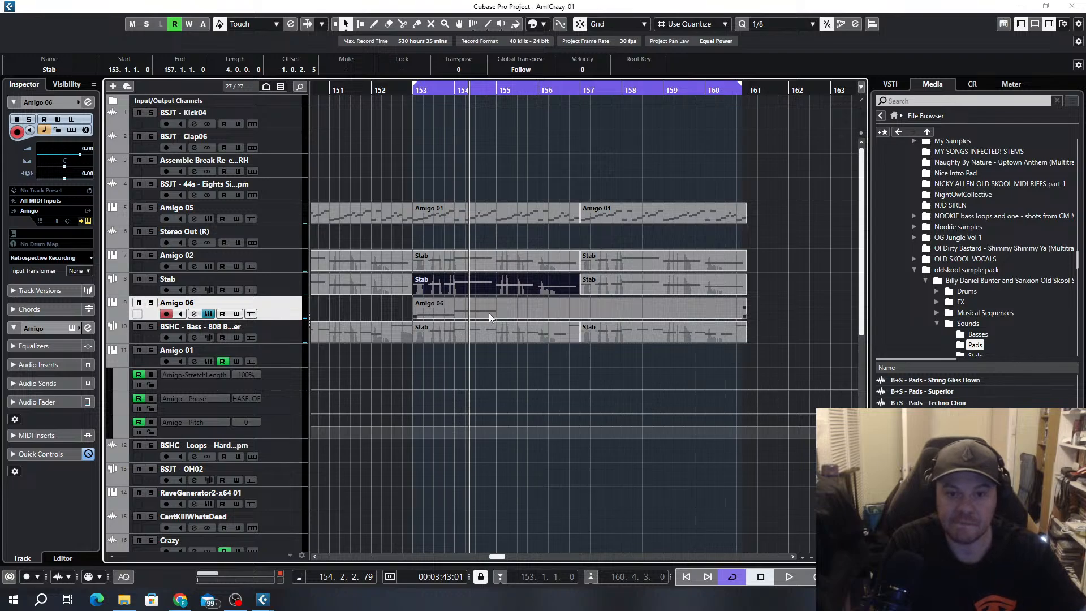
Set the Amigo 06 note at bar 154 to D#3 and add a one-bar F#3 note at bar 155
{"action": "double_click", "coordinate": [489, 315]}
{"action": "left_click_drag", "start_coordinate": [247, 228], "coordinate": [316, 207]}
{"action": "key", "text": "KP_1"}
{"action": "key", "text": "space"}
{"action": "scroll", "coordinate": [324, 209], "scroll_direction": "up", "scroll_amount": 1}
{"action": "scroll", "coordinate": [289, 234], "scroll_direction": "up", "scroll_amount": 1}
{"action": "scroll", "coordinate": [339, 257], "scroll_direction": "left", "scroll_amount": 2}
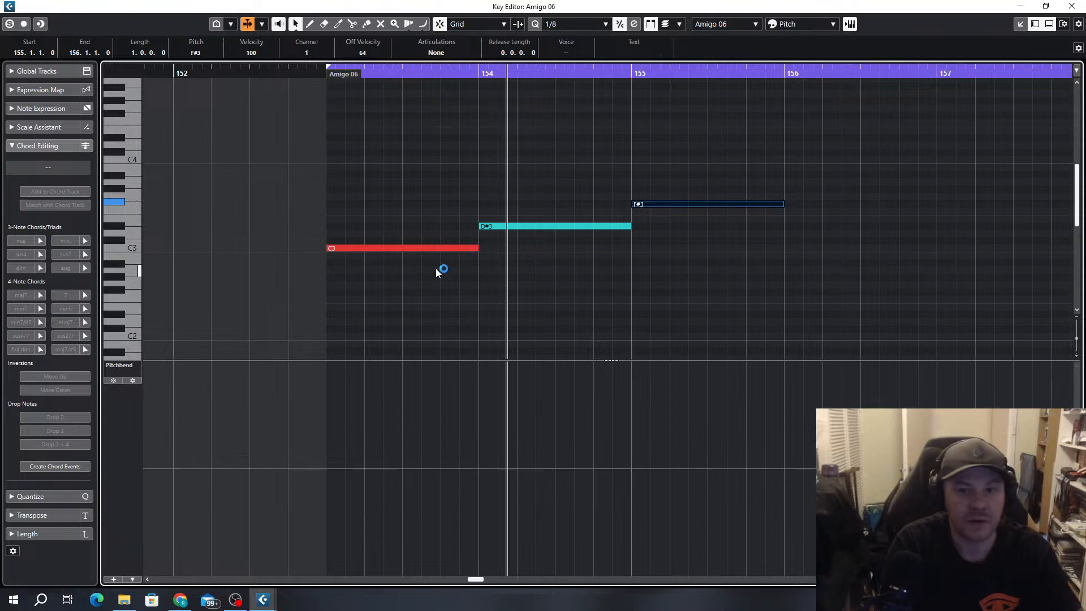
{"action": "scroll", "coordinate": [390, 300], "scroll_direction": "right", "scroll_amount": 2}
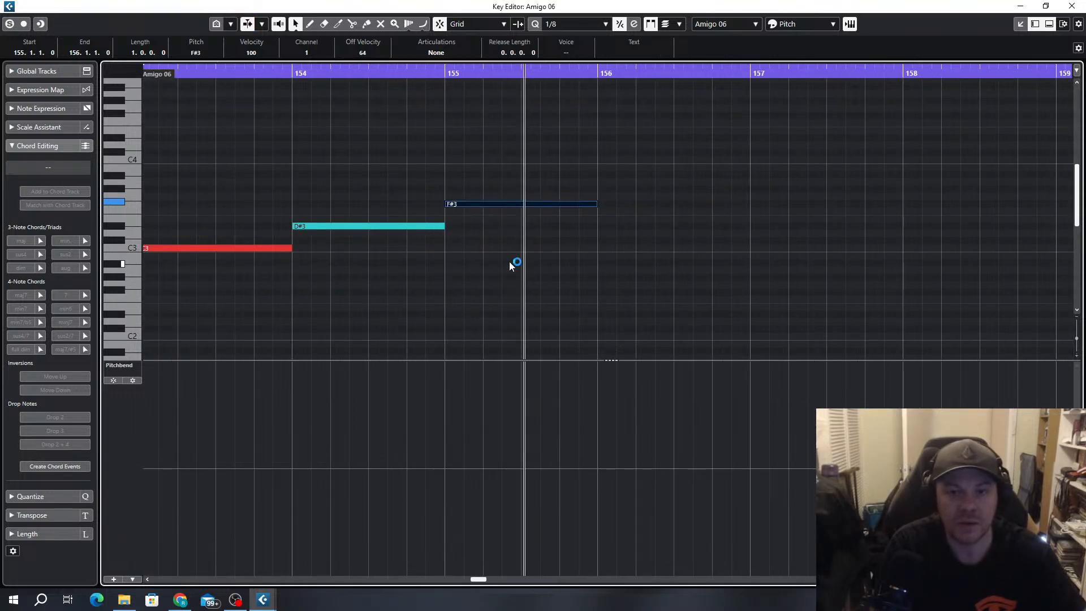
Shorten the F#3 note to end at 155.4 and add a D3 note from there to bar 157
{"action": "mouse_move", "coordinate": [597, 204]}
{"action": "left_mouse_down"}
{"action": "mouse_move", "coordinate": [562, 204]}
{"action": "mouse_move", "coordinate": [607, 233]}
{"action": "mouse_move", "coordinate": [755, 228]}
{"action": "left_mouse_up"}
{"action": "key", "text": "KP_1"}
{"action": "key", "text": "space"}
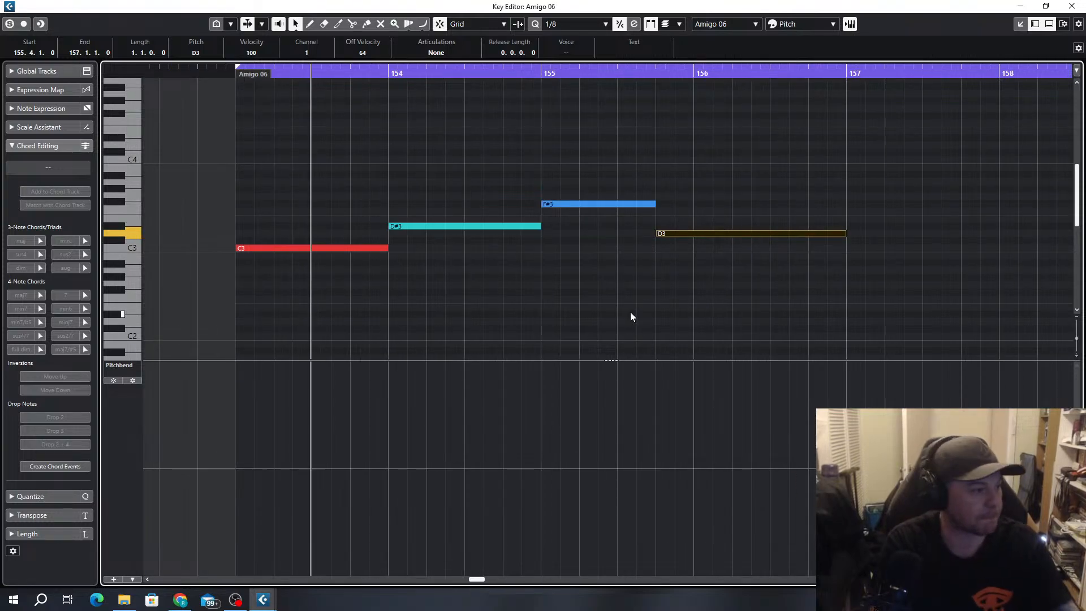
{"action": "key", "text": "g"}
{"action": "scroll", "coordinate": [304, 355], "scroll_direction": "right", "scroll_amount": 1}
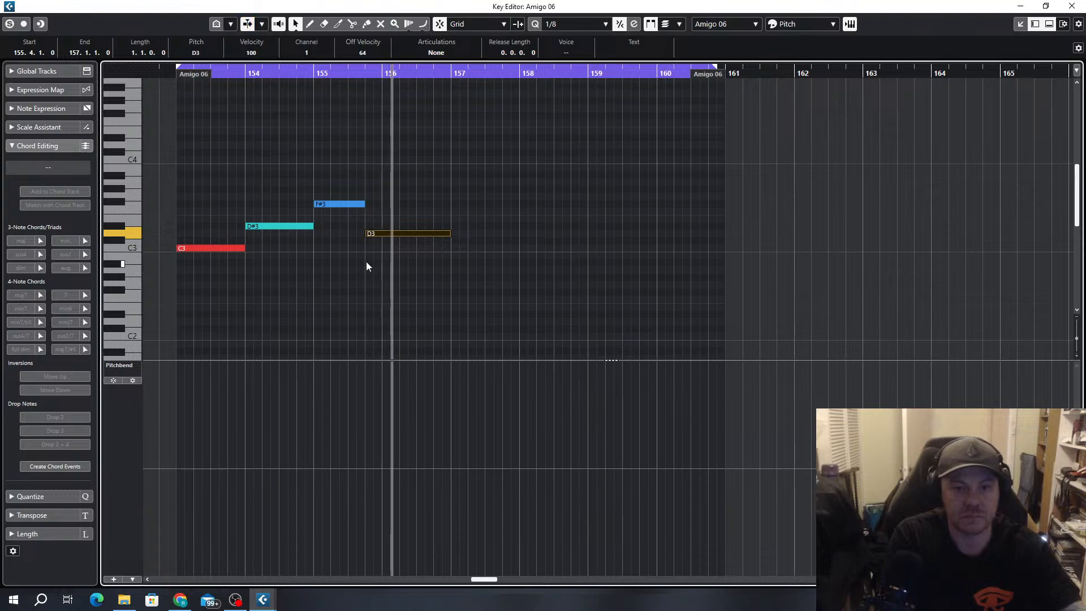
Rework the phrase ending with F#3 held until 155.3, D#3 until 155.4 and C3 until 156.2.3, and play it
{"action": "key", "text": "h"}
{"action": "left_click_drag", "start_coordinate": [377, 202], "coordinate": [359, 224]}
{"action": "mouse_move", "coordinate": [497, 225]}
{"action": "left_mouse_down"}
{"action": "mouse_move", "coordinate": [377, 225]}
{"action": "mouse_move", "coordinate": [466, 223]}
{"action": "mouse_move", "coordinate": [453, 228]}
{"action": "left_mouse_up"}
{"action": "key", "text": "Down"}
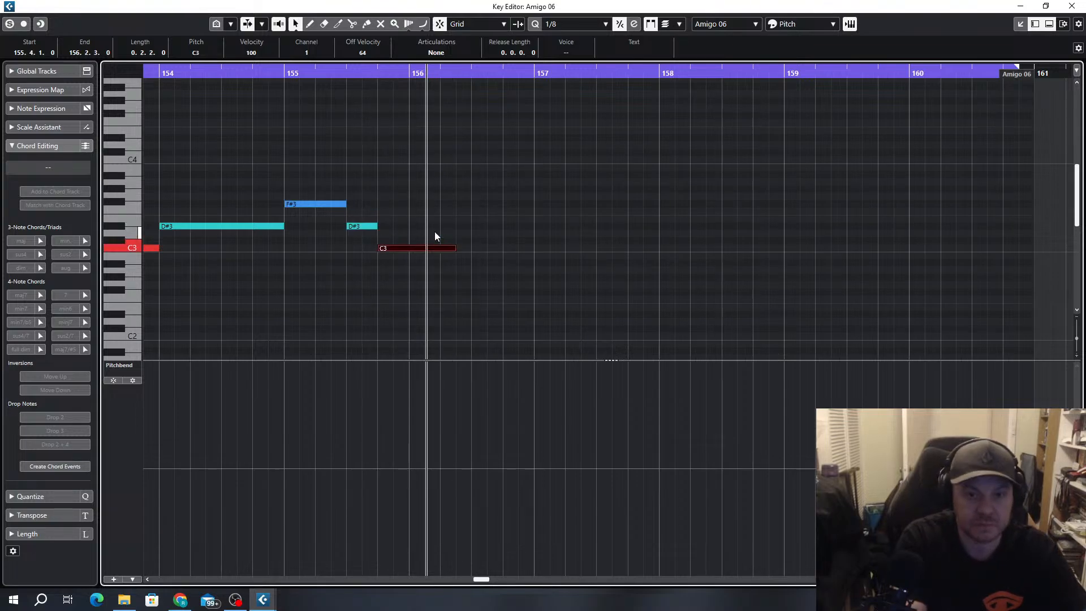
{"action": "key", "text": "space"}
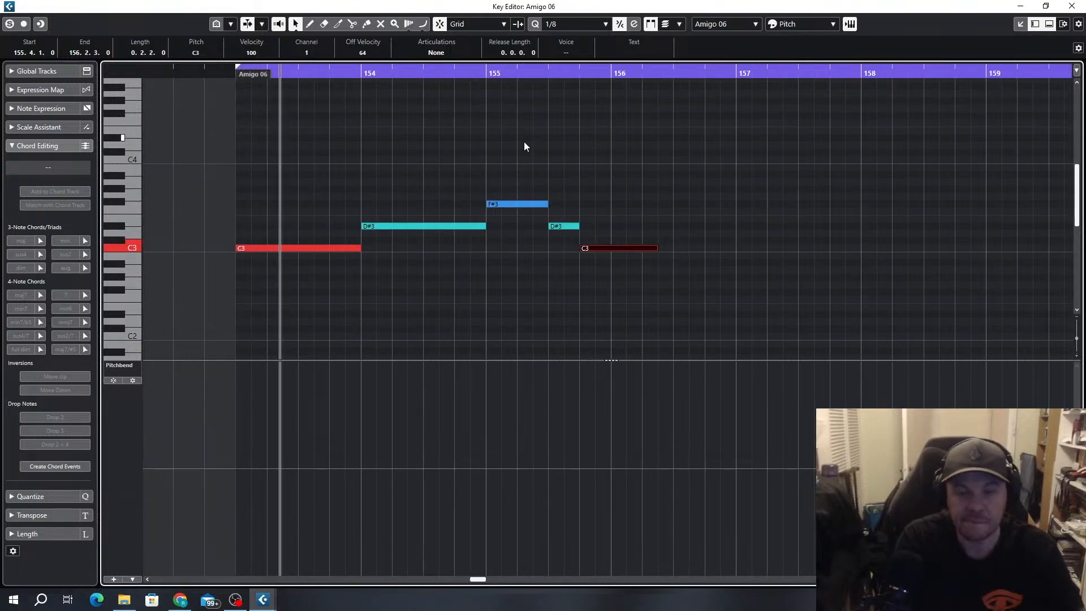
Lengthen the second D#3 note to bar 156 and make the last C3 note span roughly bars 156 to 157
{"action": "scroll", "coordinate": [503, 245], "scroll_direction": "down", "scroll_amount": 1}
{"action": "scroll", "coordinate": [509, 249], "scroll_direction": "right", "scroll_amount": 1}
{"action": "scroll", "coordinate": [500, 281], "scroll_direction": "up", "scroll_amount": 2}
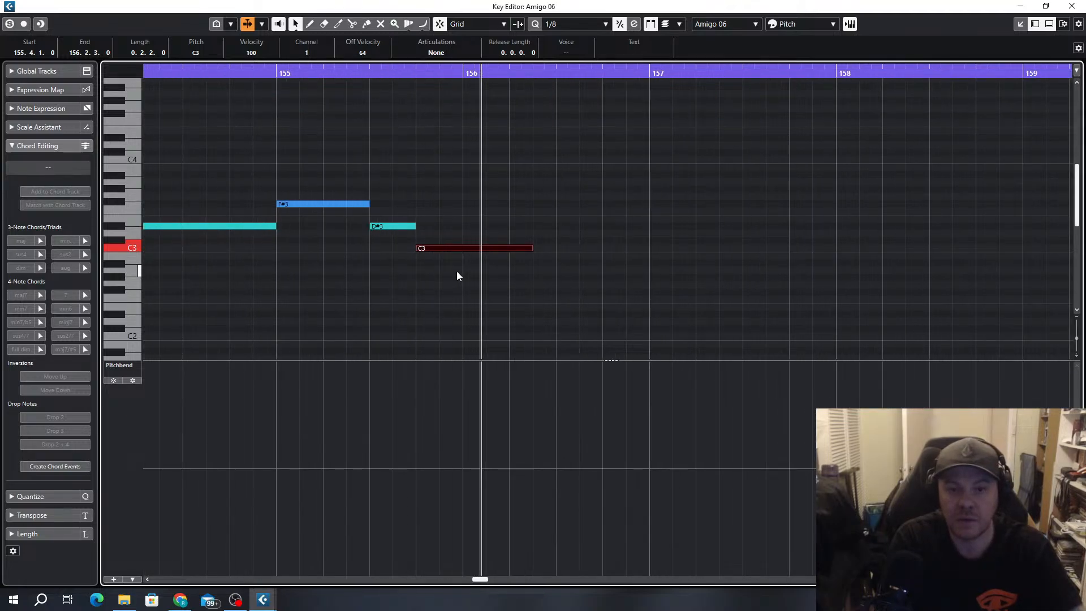
{"action": "left_click_drag", "start_coordinate": [417, 226], "coordinate": [624, 246]}
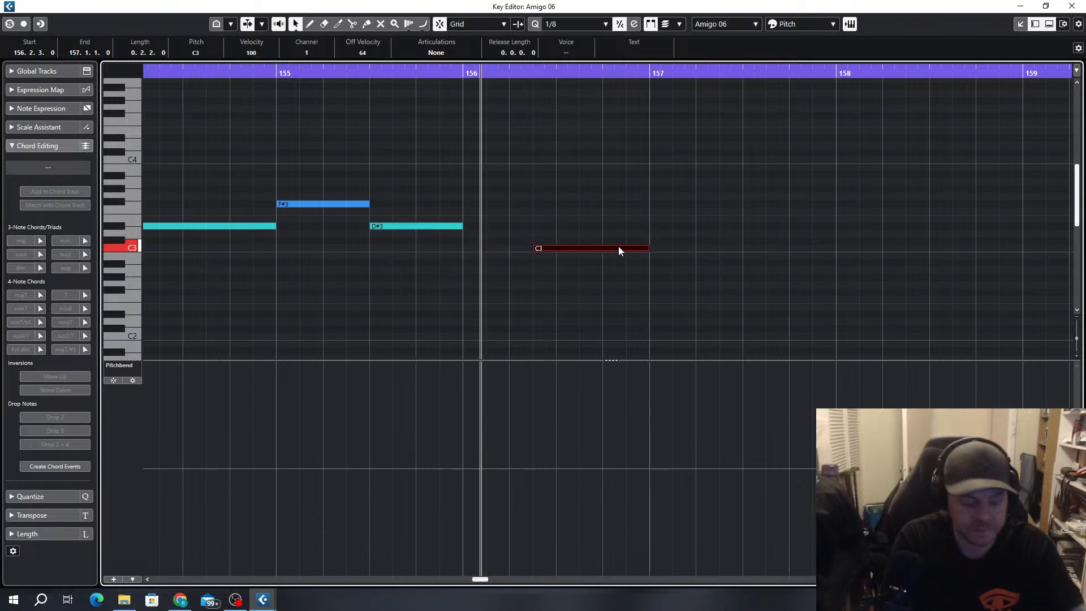
{"action": "left_click_drag", "start_coordinate": [534, 248], "coordinate": [464, 249]}
{"action": "key", "text": "KP_1"}
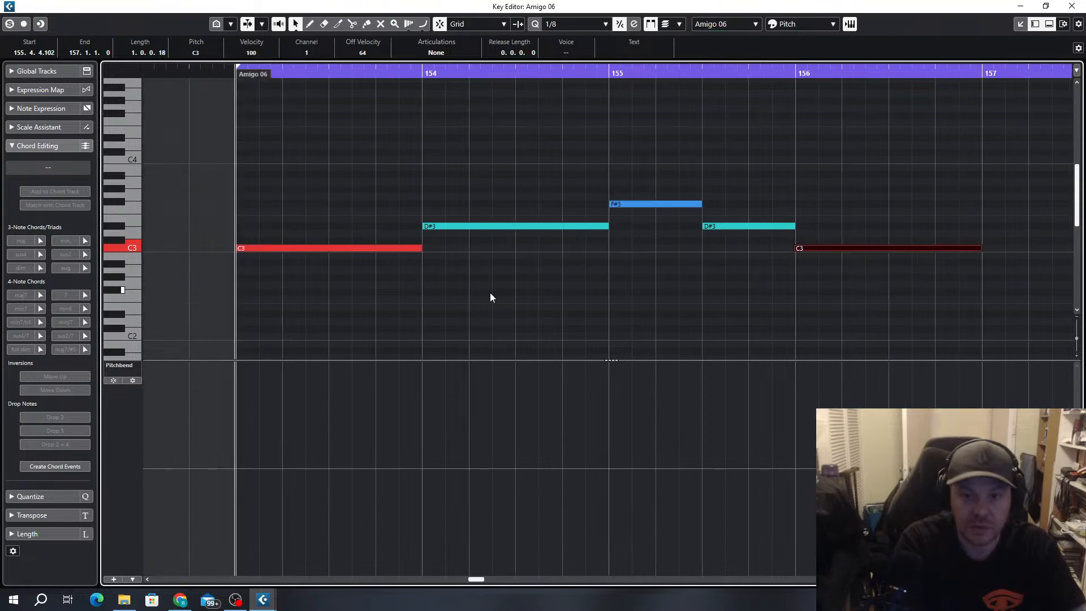
Play the phrase and trim the last C3 note's start to exactly 156.1.1.0
{"action": "key", "text": "space"}
{"action": "scroll", "coordinate": [544, 289], "scroll_direction": "down", "scroll_amount": 3}
{"action": "scroll", "coordinate": [634, 280], "scroll_direction": "right", "scroll_amount": 2}
{"action": "scroll", "coordinate": [555, 300], "scroll_direction": "up", "scroll_amount": 2}
{"action": "scroll", "coordinate": [554, 302], "scroll_direction": "up", "scroll_amount": 2}
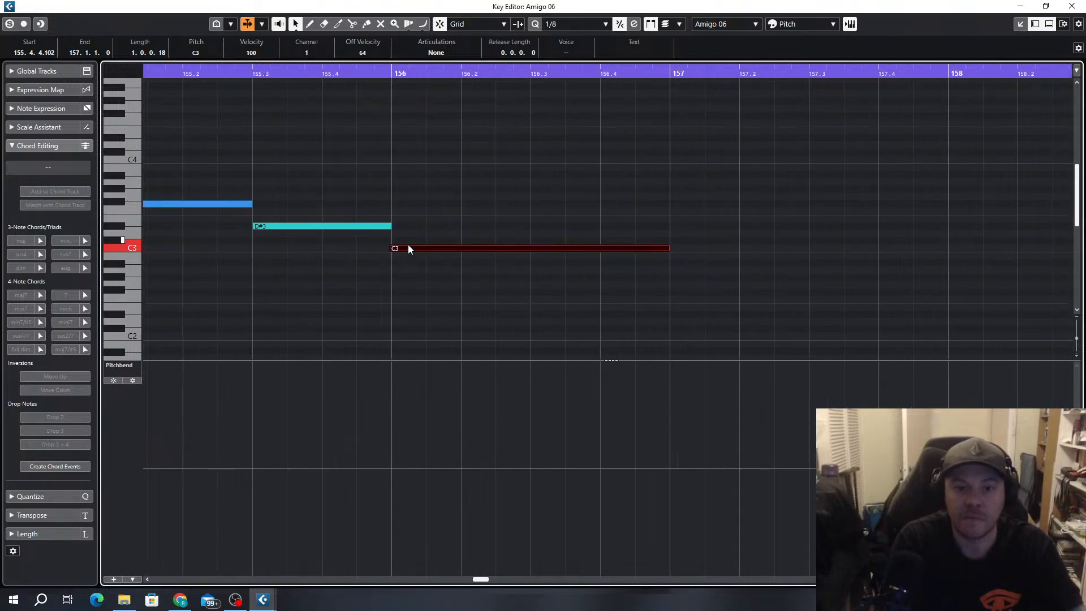
{"action": "left_click_drag", "start_coordinate": [391, 247], "coordinate": [393, 249]}
{"action": "scroll", "coordinate": [424, 306], "scroll_direction": "down", "scroll_amount": 4}
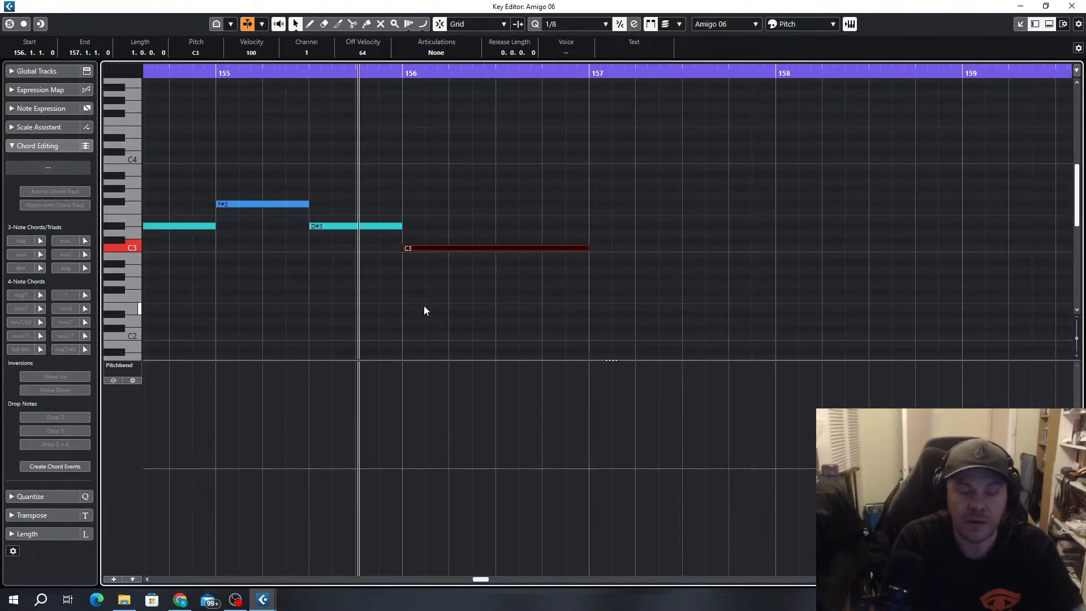
Lower the C3 note in bar 156 to A#2 and play the phrase
{"action": "key", "text": "space"}
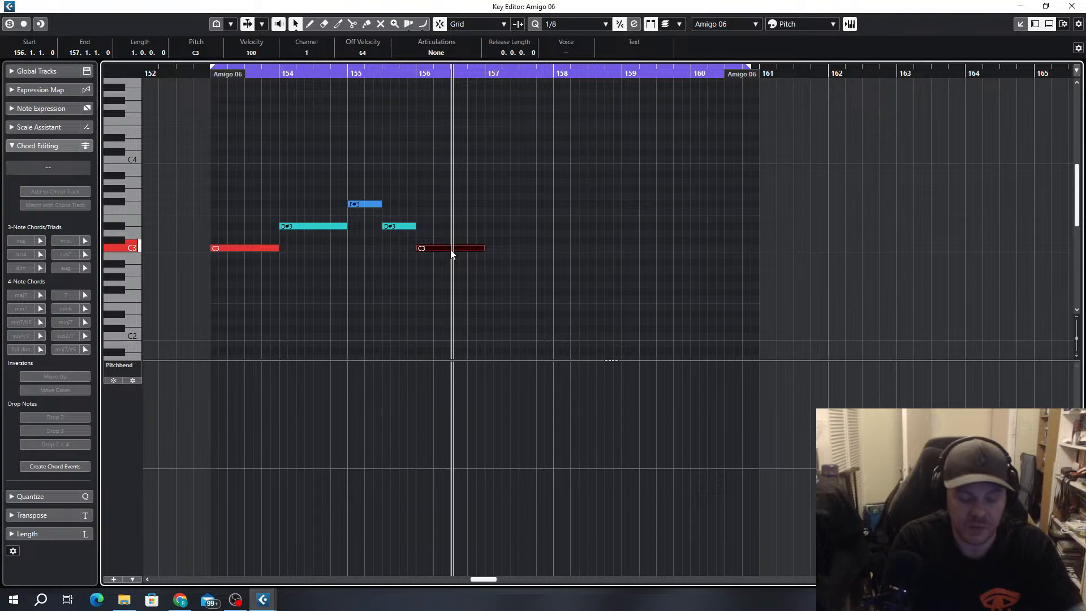
{"action": "left_click_drag", "start_coordinate": [452, 250], "coordinate": [452, 254]}
{"action": "key", "text": "Down"}
{"action": "key", "text": "space"}
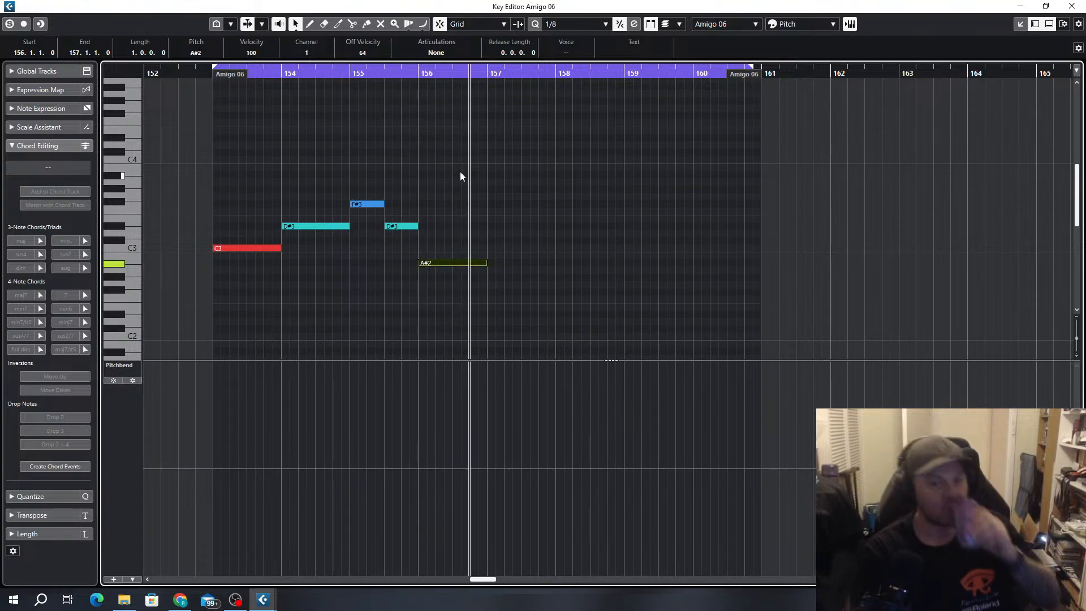
Duplicate the whole phrase from bars 153 to 157 so it repeats from bar 157 to 161
{"action": "left_click_drag", "start_coordinate": [452, 179], "coordinate": [247, 318]}
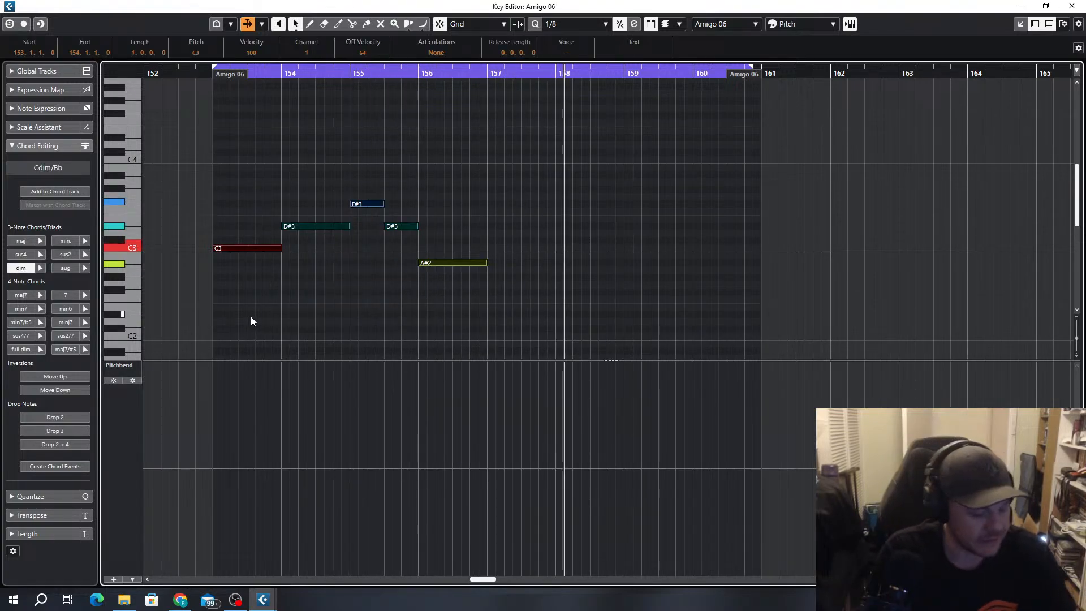
{"action": "key", "text": "alt+d"}
{"action": "left_click", "coordinate": [771, 270]}
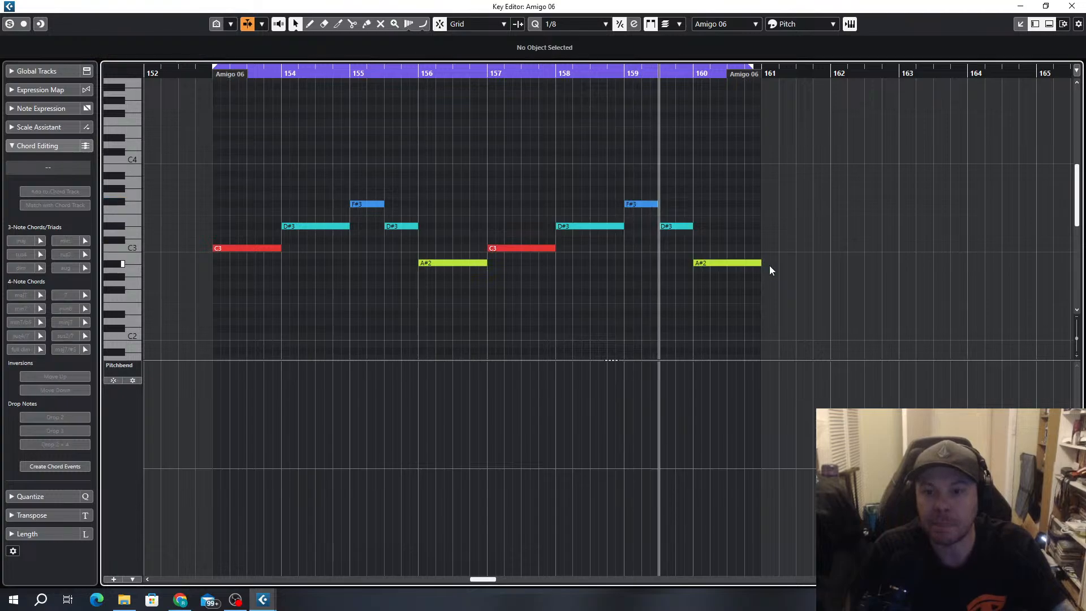
Shorten the last A#2 to 160.3 and place F#3 after it, then end the bar-158 D#3 at 158.3 with F#3 held to 159.3
{"action": "left_click_drag", "start_coordinate": [761, 263], "coordinate": [752, 208]}
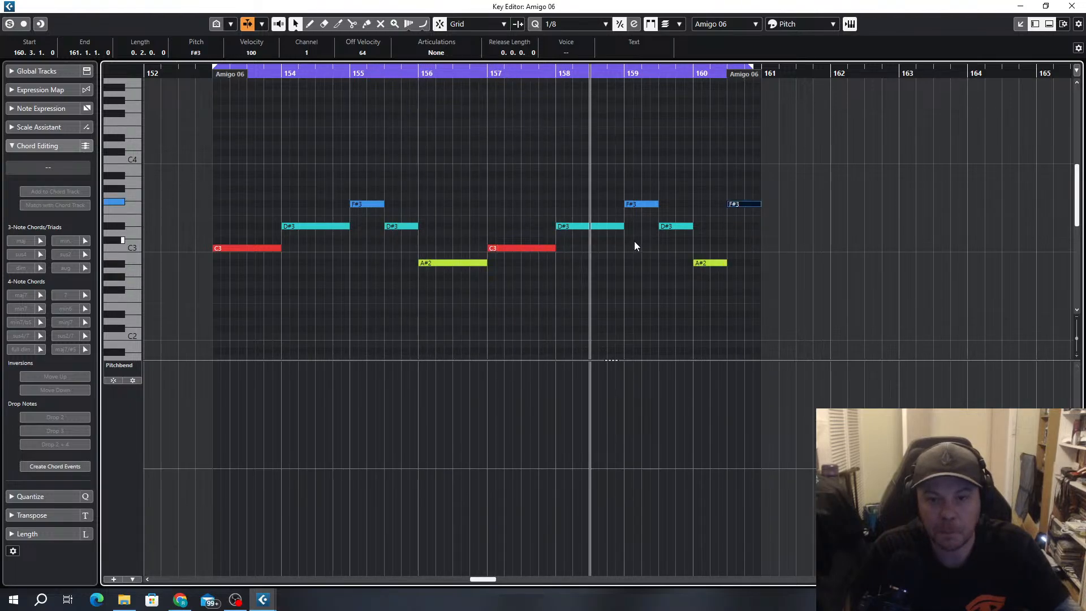
{"action": "left_click_drag", "start_coordinate": [623, 226], "coordinate": [592, 204]}
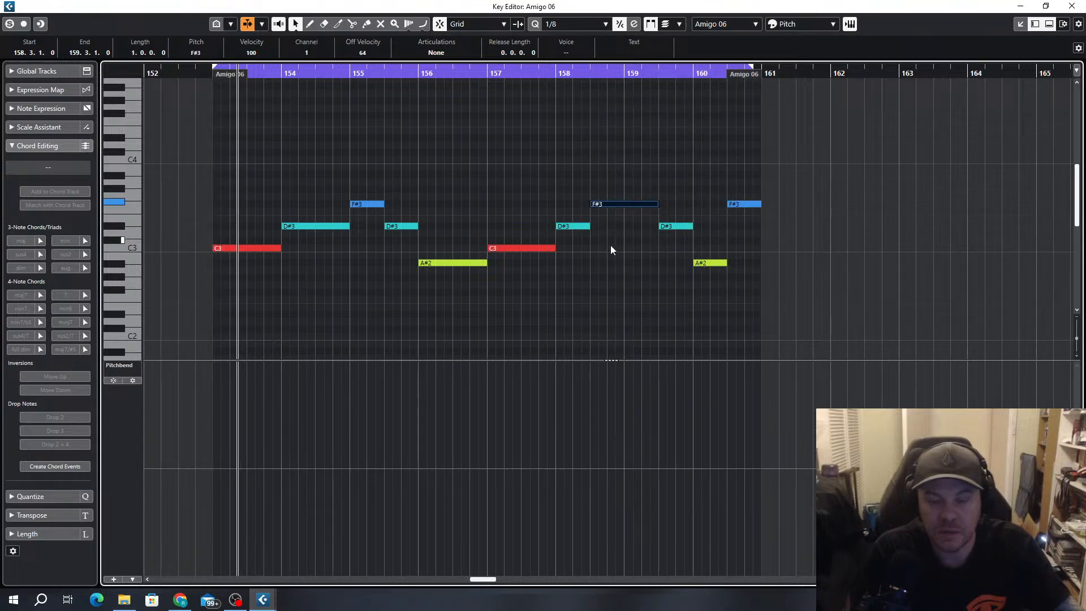
{"action": "mouse_move", "coordinate": [658, 204]}
{"action": "left_mouse_down"}
{"action": "mouse_move", "coordinate": [624, 205]}
{"action": "mouse_move", "coordinate": [658, 204]}
{"action": "left_mouse_up"}
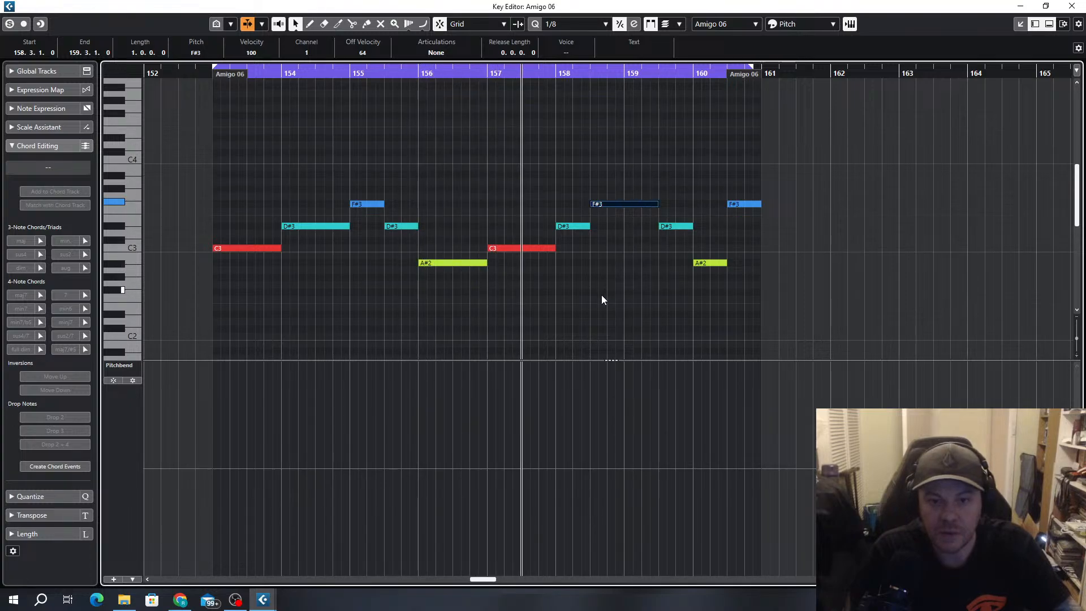
End the long F#3 at bar 159, add G#3 from there to bar 160, and lower the final F#3 to G#2
{"action": "left_click_drag", "start_coordinate": [602, 295], "coordinate": [393, 294]}
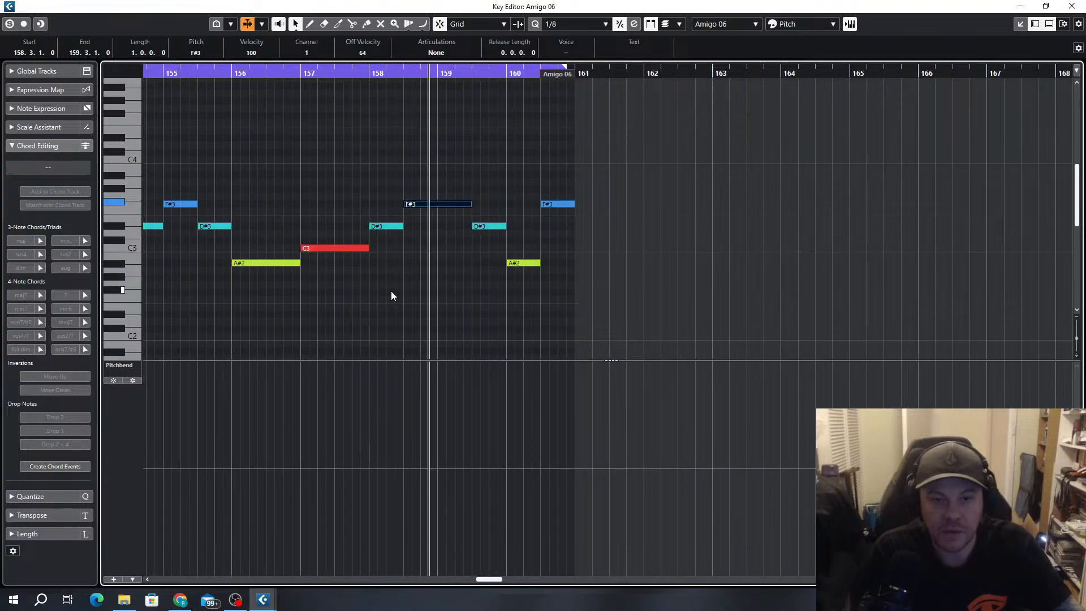
{"action": "left_click_drag", "start_coordinate": [469, 204], "coordinate": [435, 204]}
{"action": "left_click_drag", "start_coordinate": [431, 205], "coordinate": [459, 189]}
{"action": "left_click_drag", "start_coordinate": [555, 203], "coordinate": [555, 277]}
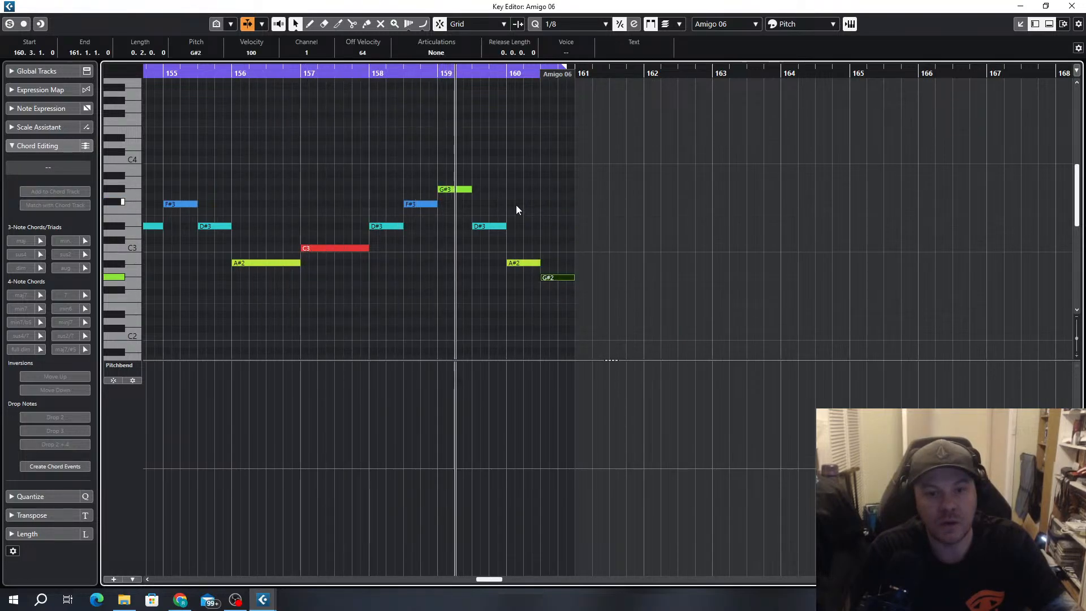
{"action": "left_click_drag", "start_coordinate": [471, 189], "coordinate": [507, 187]}
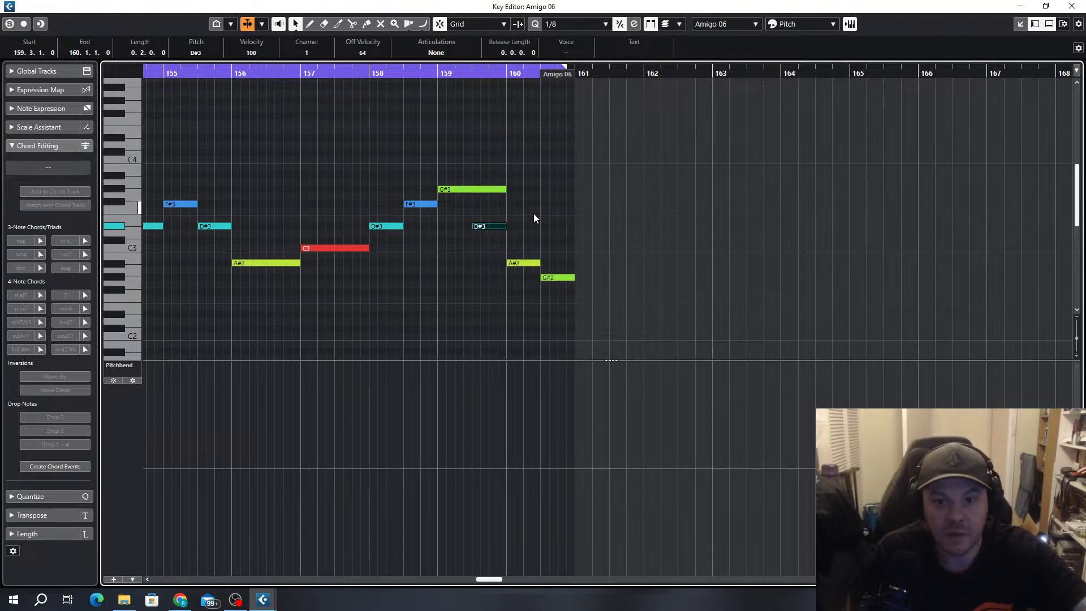
Delete the final G#2 and shift the D#3 and A#2 notes later to start at 160.1 and 160.3
{"action": "left_click", "coordinate": [550, 279]}
{"action": "key", "text": "Delete"}
{"action": "left_click_drag", "start_coordinate": [541, 214], "coordinate": [492, 297]}
{"action": "left_click_drag", "start_coordinate": [487, 228], "coordinate": [518, 228]}
{"action": "left_click", "coordinate": [530, 195]}
{"action": "scroll", "coordinate": [514, 199], "scroll_direction": "down", "scroll_amount": 3}
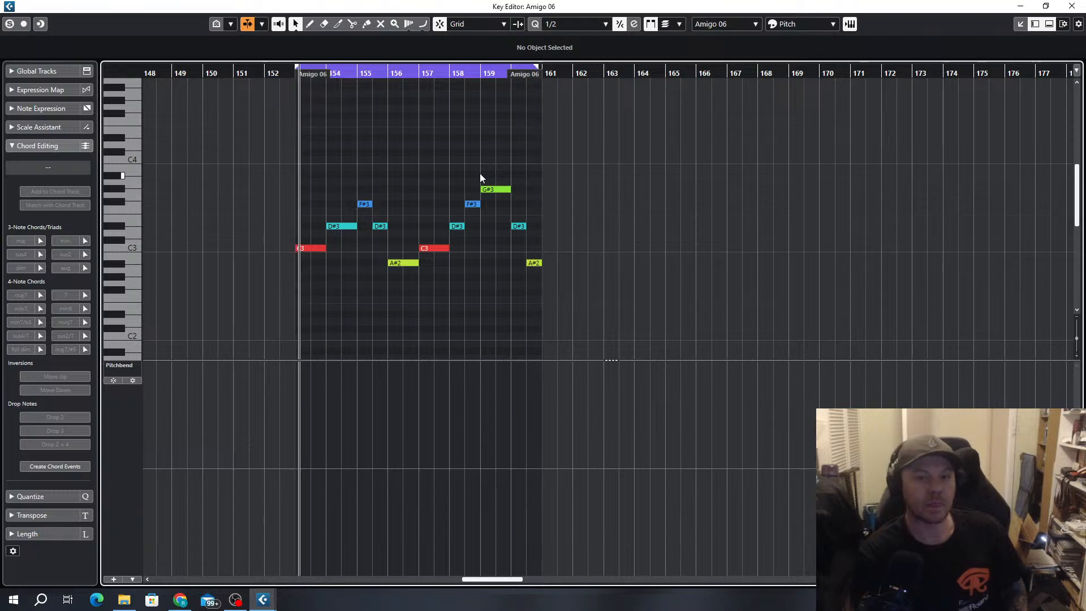
Close the note editor and extend the arrangement's loop range to end at bar 161
{"action": "left_click", "coordinate": [1073, 6]}
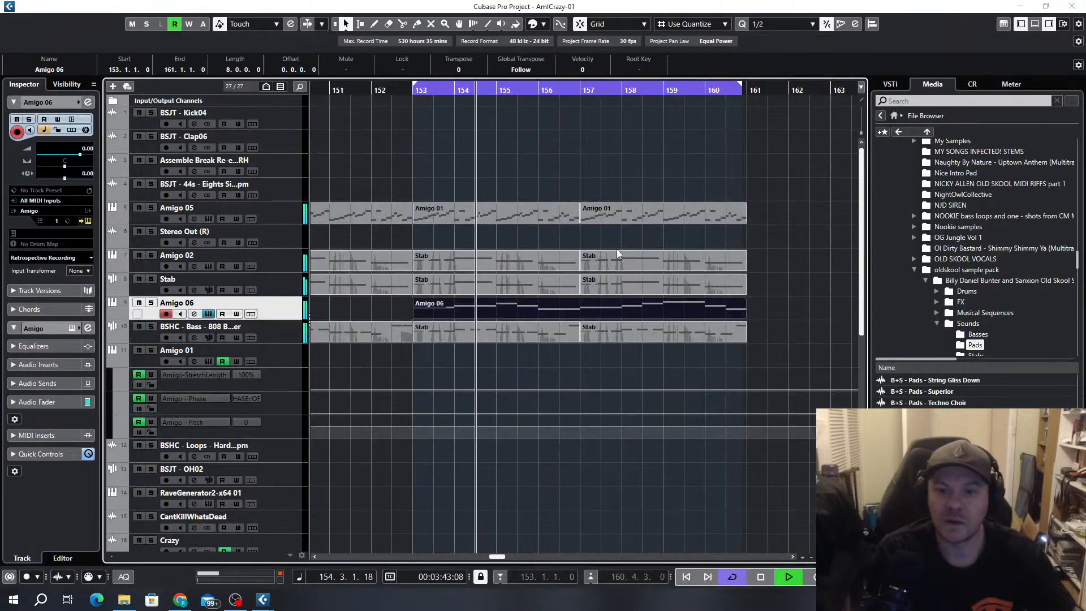
{"action": "scroll", "coordinate": [798, 264], "scroll_direction": "down", "scroll_amount": 2}
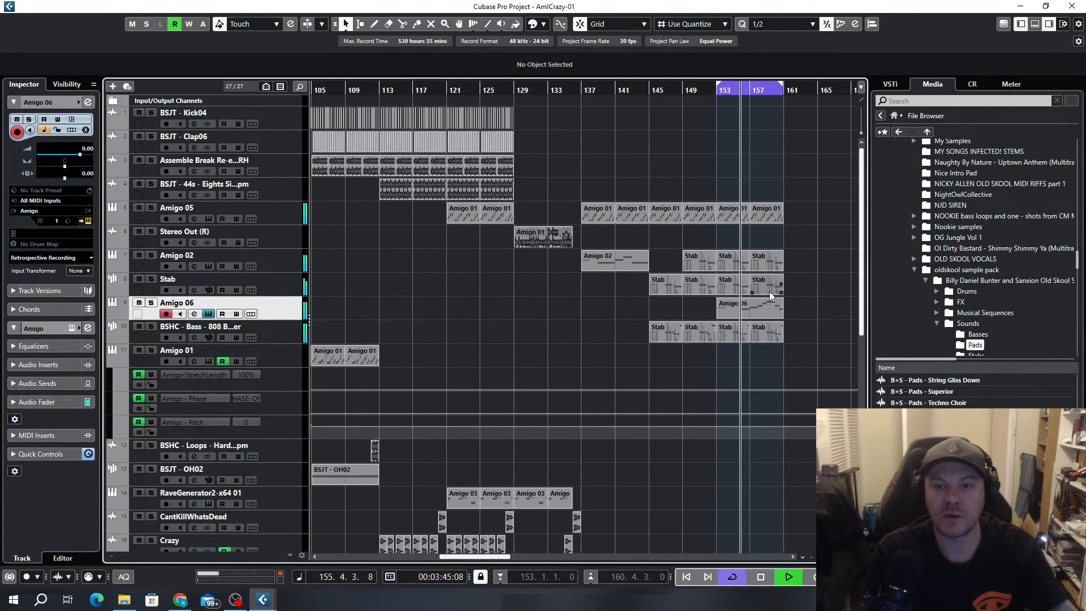
{"action": "left_click_drag", "start_coordinate": [726, 87], "coordinate": [696, 89]}
{"action": "scroll", "coordinate": [737, 103], "scroll_direction": "up", "scroll_amount": 3}
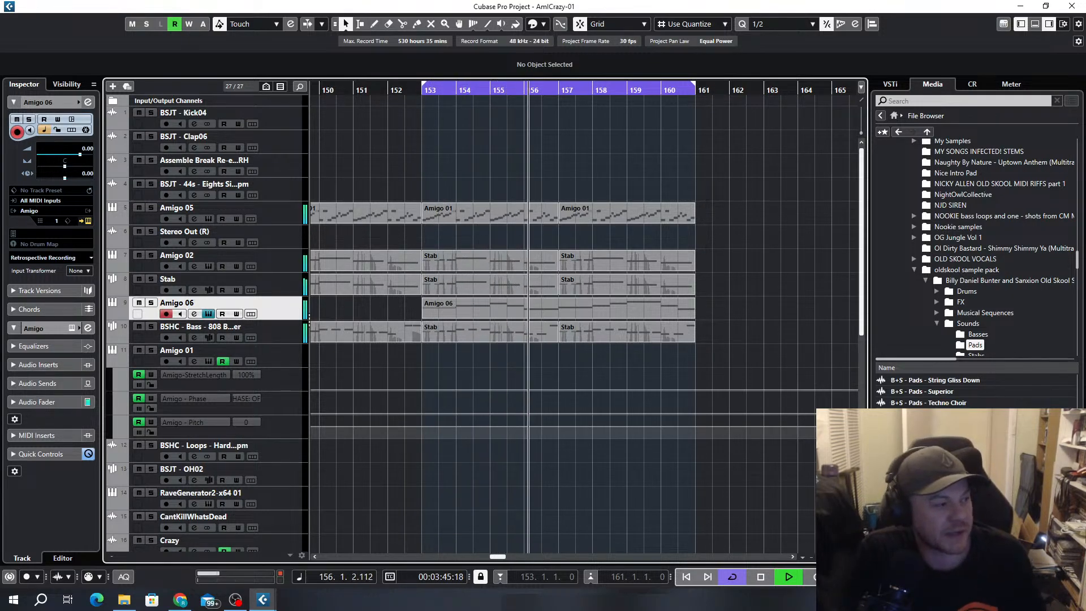
Open the Amigo 06 instrument and channel settings, and load Chopper in the first insert slot
{"action": "left_click_drag", "start_coordinate": [0, 164], "coordinate": [920, 43]}
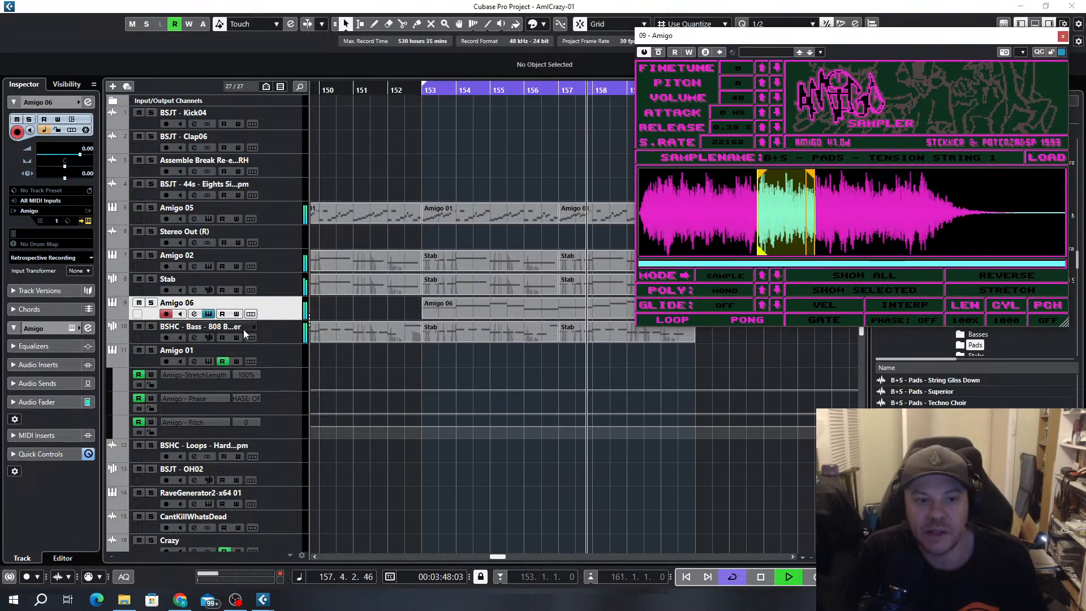
{"action": "left_click", "coordinate": [194, 314]}
{"action": "left_click", "coordinate": [271, 185]}
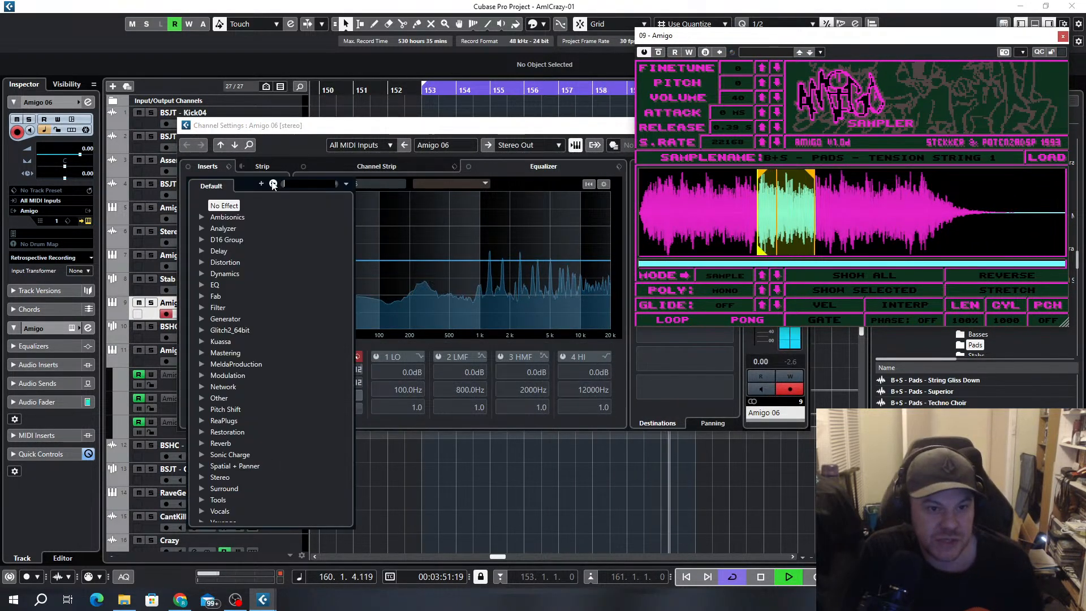
{"action": "type", "text": "chopp"}
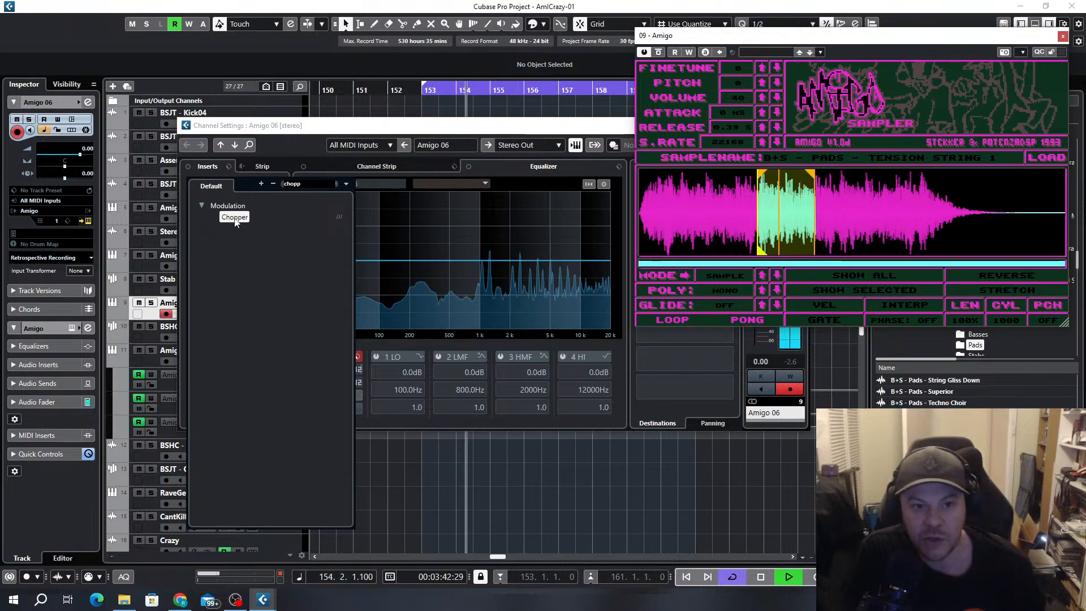
{"action": "double_click", "coordinate": [235, 218]}
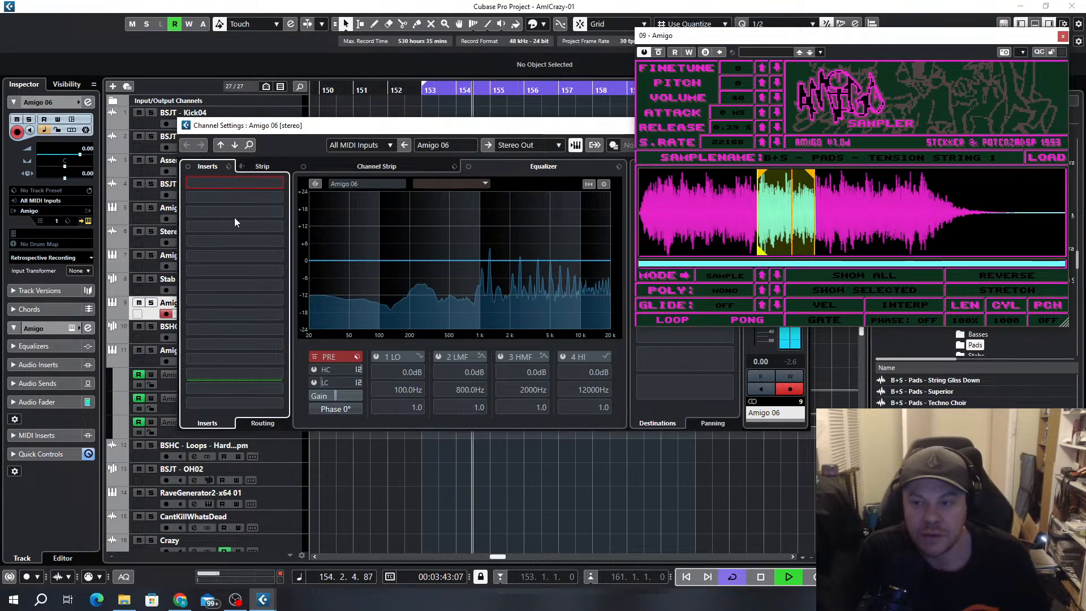
Load Chopper's Delay Gater preset with the square waveform and set the mix to 26%
{"action": "left_click", "coordinate": [646, 182]}
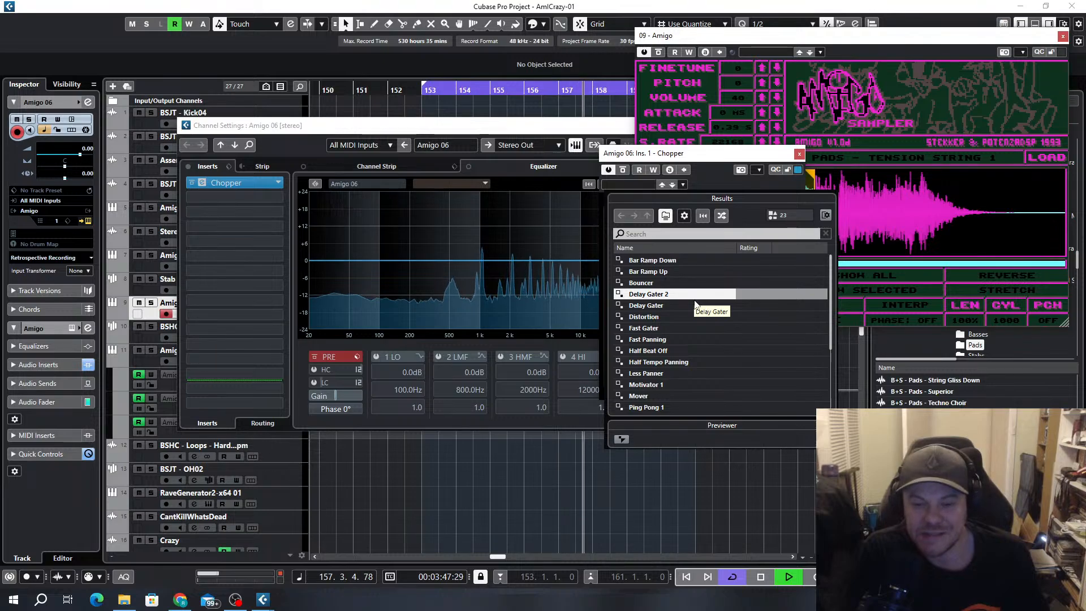
{"action": "left_click", "coordinate": [651, 306]}
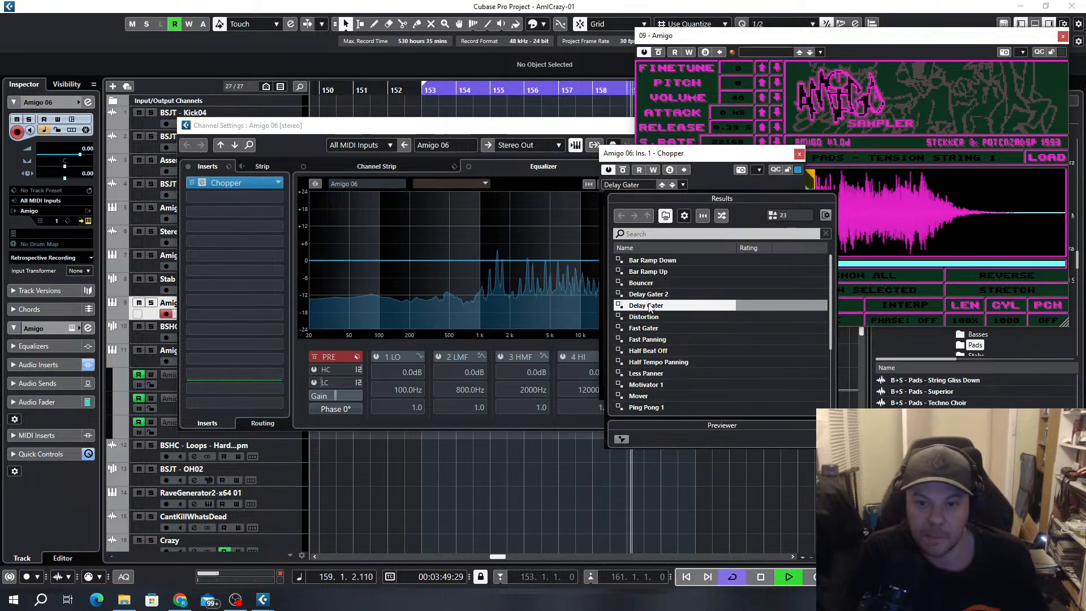
{"action": "double_click", "coordinate": [650, 306]}
{"action": "left_click_drag", "start_coordinate": [770, 274], "coordinate": [770, 291]}
{"action": "left_click", "coordinate": [707, 295]}
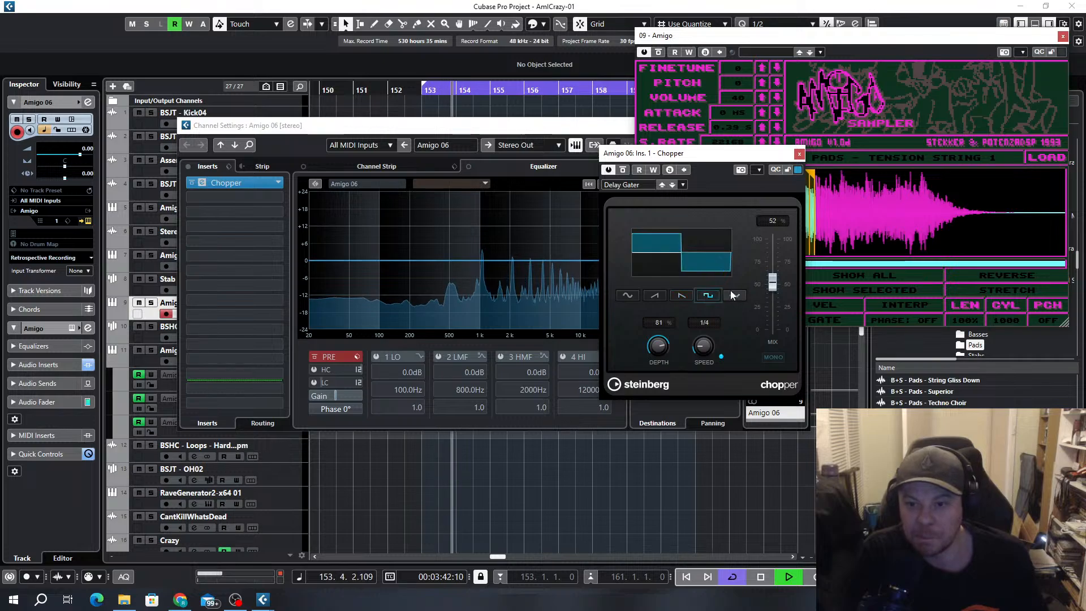
{"action": "left_click_drag", "start_coordinate": [772, 286], "coordinate": [774, 301]}
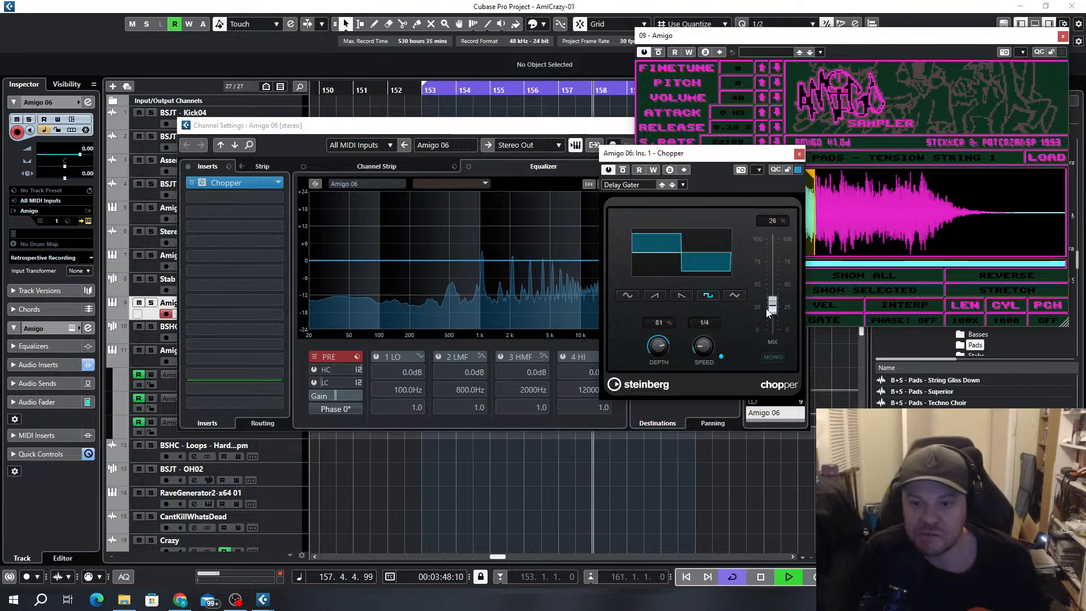
Try Chopper at 1/32 T speed, then use the triangle waveform with 83% mix and 1/4 T speed
{"action": "left_click_drag", "start_coordinate": [703, 348], "coordinate": [701, 307]}
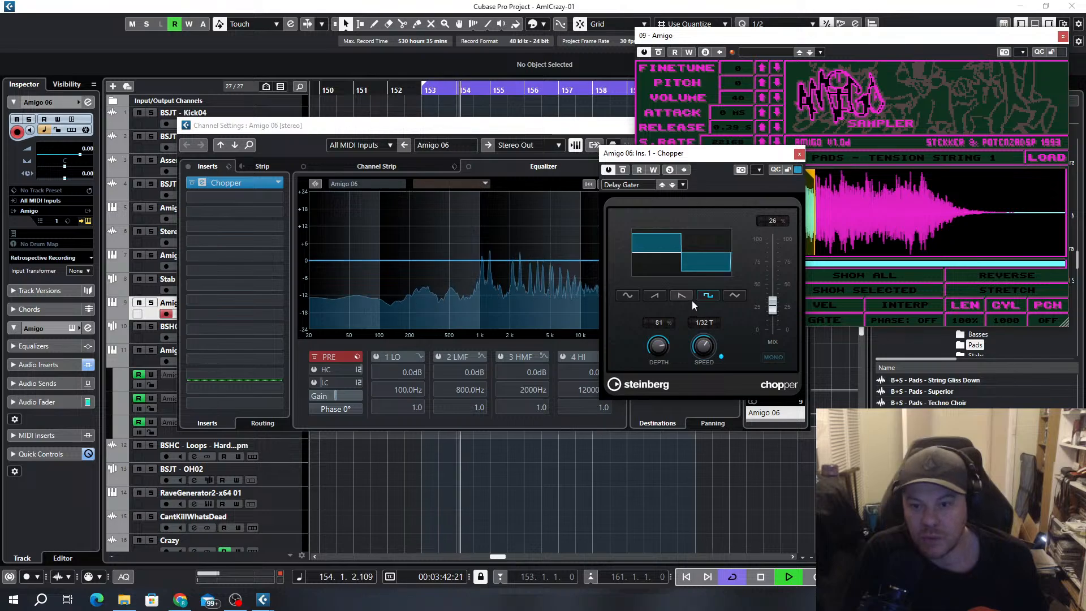
{"action": "left_click", "coordinate": [735, 295]}
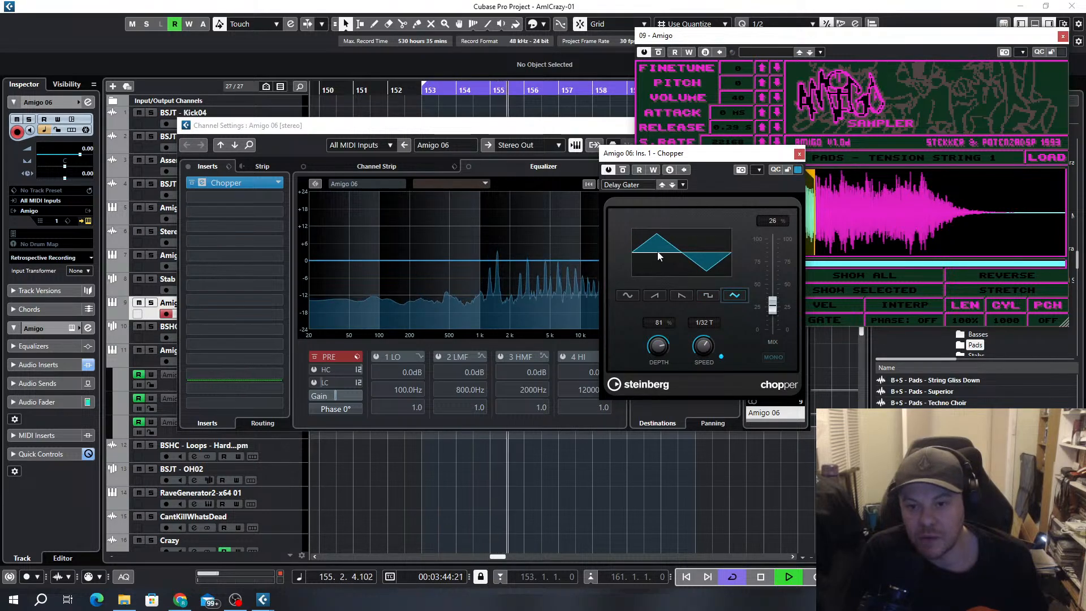
{"action": "left_click_drag", "start_coordinate": [774, 306], "coordinate": [778, 267]}
{"action": "left_click_drag", "start_coordinate": [703, 343], "coordinate": [703, 366]}
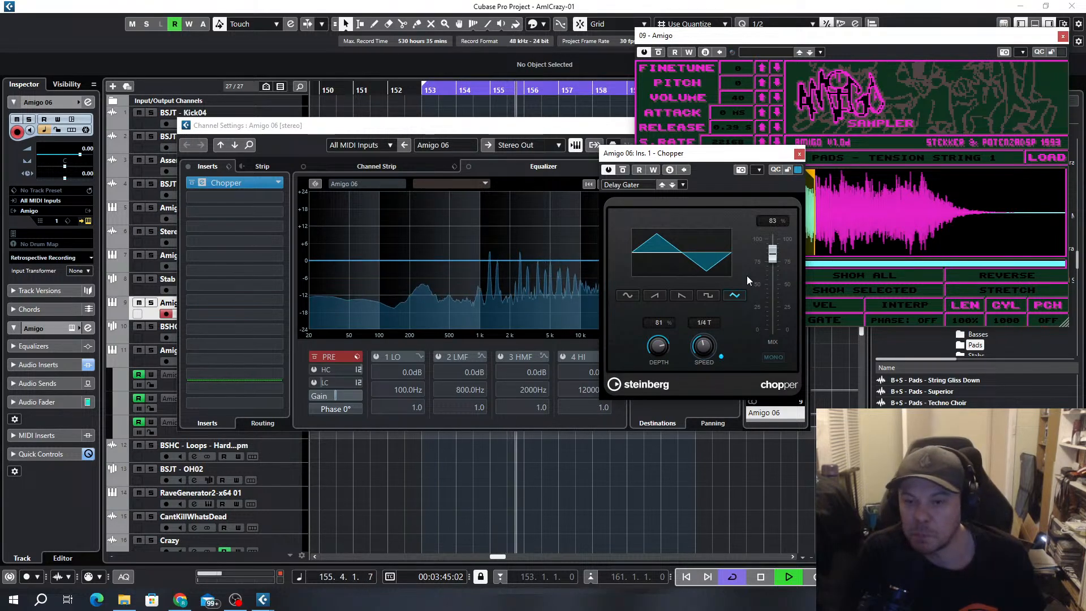
{"action": "left_click", "coordinate": [799, 153]}
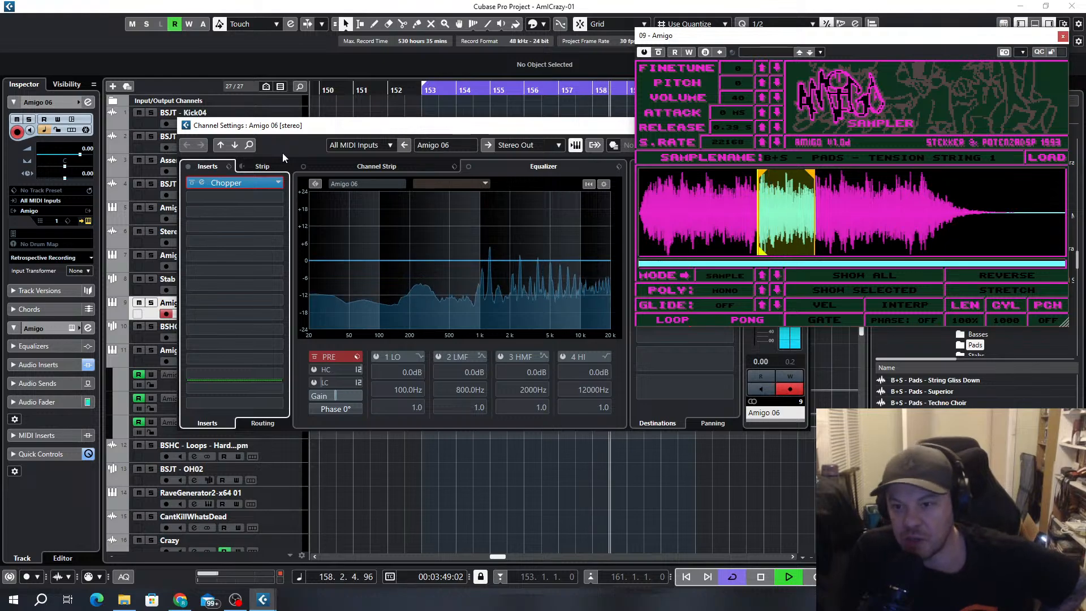
Replace Chopper with Tremolator on the Amigo 06 channel, keep the Default preset and adjust the modulation depth
{"action": "left_click", "coordinate": [279, 183]}
{"action": "left_click", "coordinate": [294, 316]}
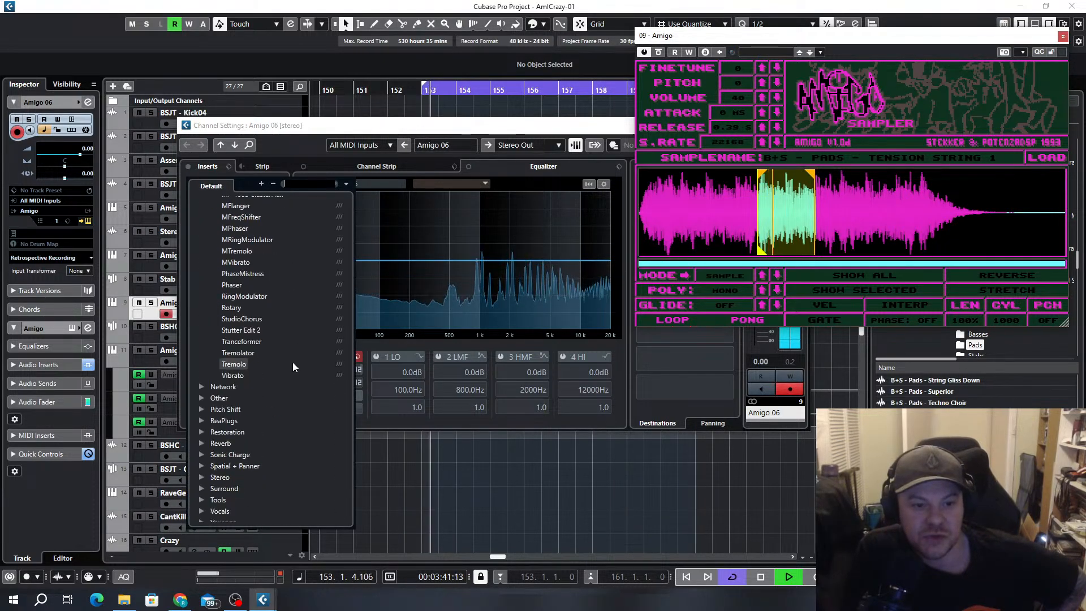
{"action": "double_click", "coordinate": [239, 356]}
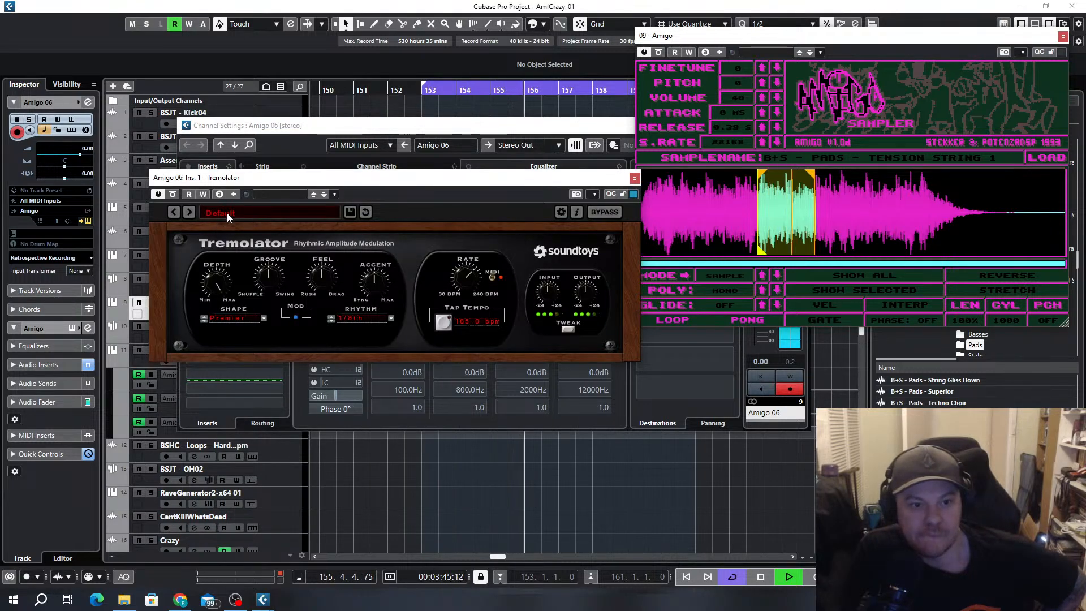
{"action": "left_click", "coordinate": [226, 212]}
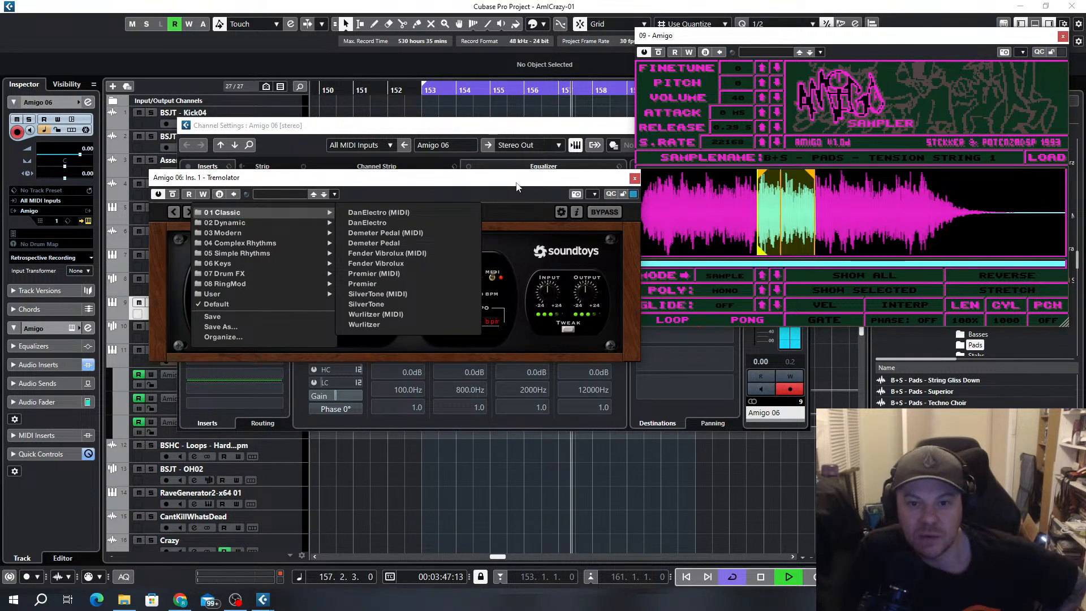
{"action": "left_click", "coordinate": [626, 319]}
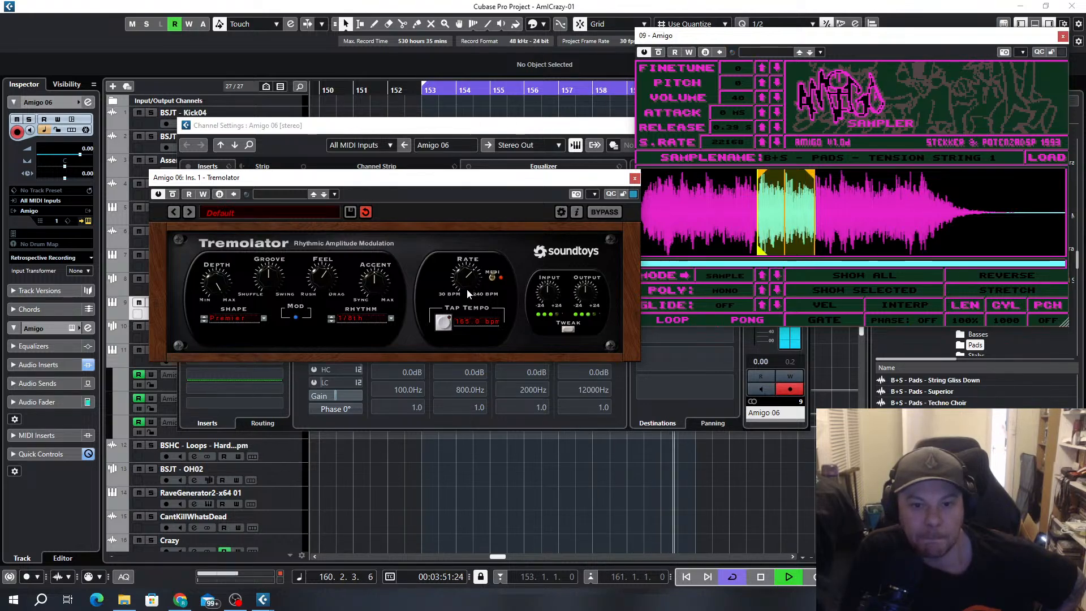
{"action": "left_click_drag", "start_coordinate": [462, 275], "coordinate": [473, 316]}
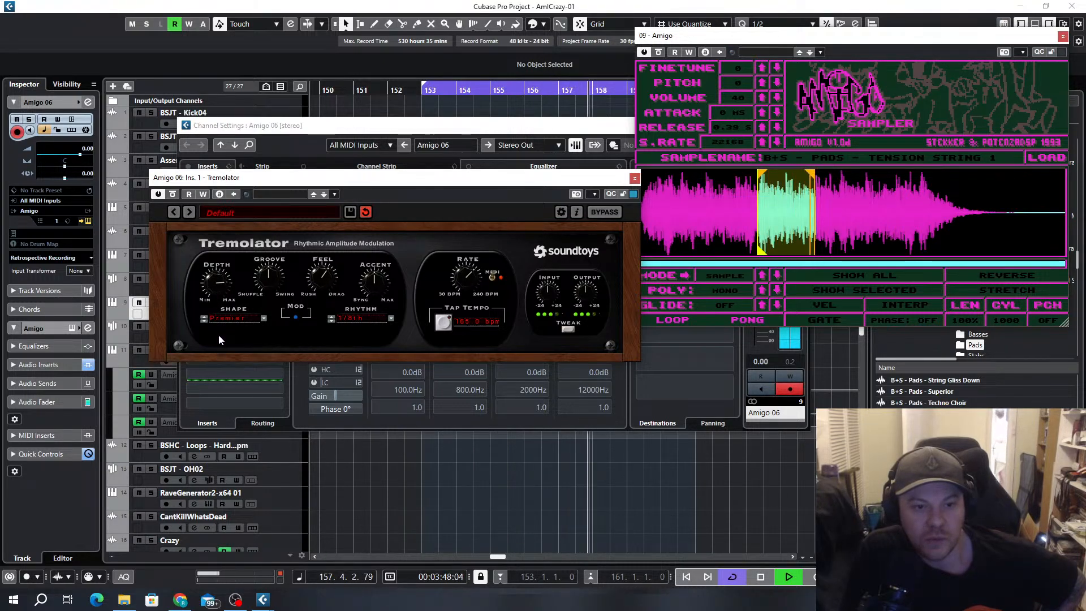
Write Tremolator bypass automation by switching the effect off and on during playback, and close the plug-in window
{"action": "left_click", "coordinate": [172, 195]}
{"action": "left_click", "coordinate": [173, 195]}
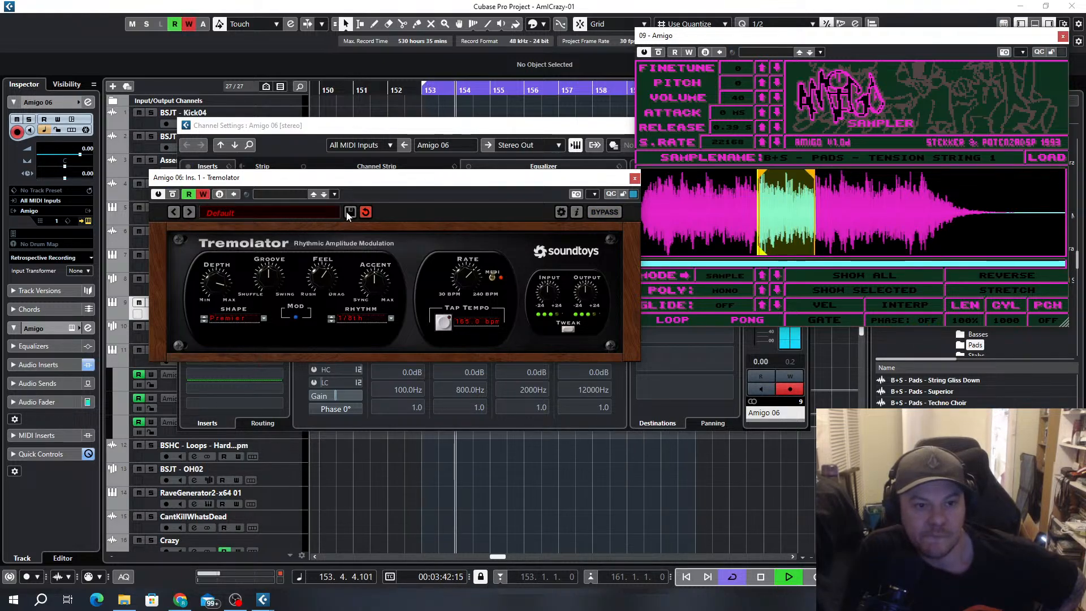
{"action": "left_click", "coordinate": [172, 195]}
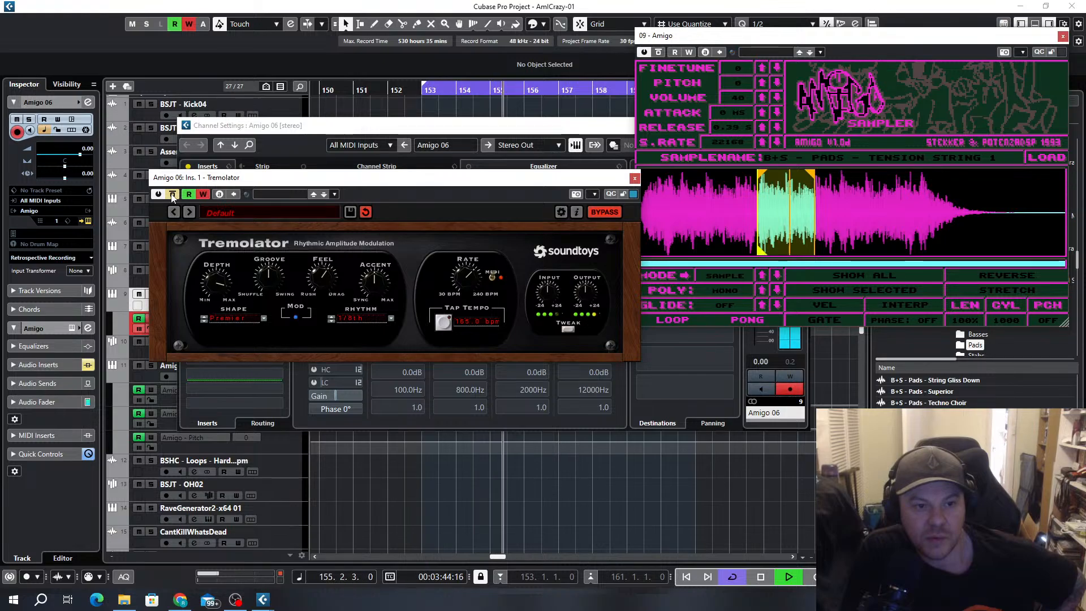
{"action": "left_click", "coordinate": [173, 195]}
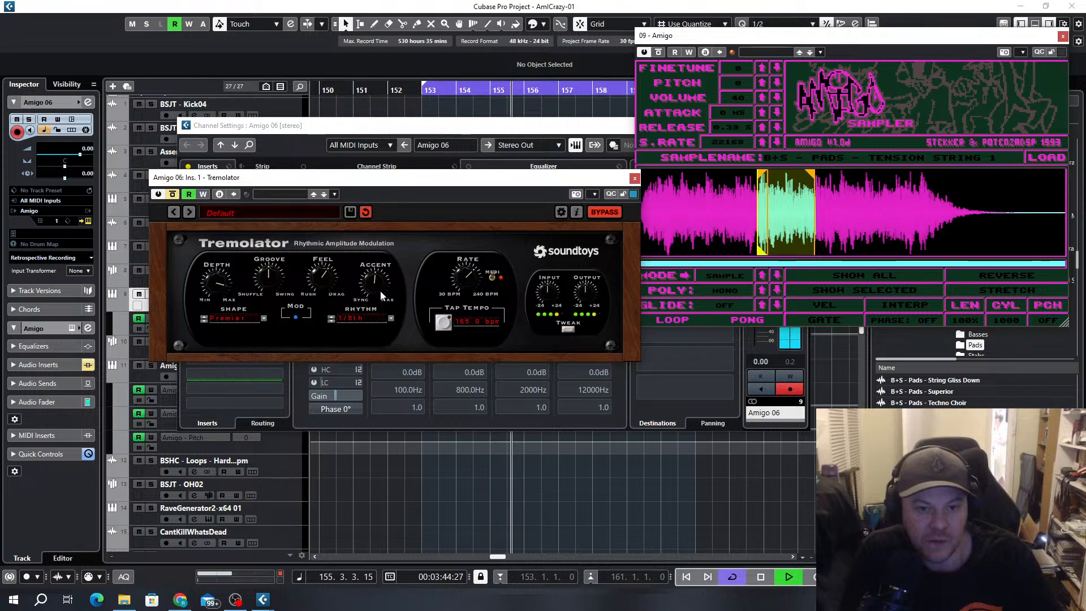
{"action": "left_click", "coordinate": [634, 178]}
{"action": "left_click_drag", "start_coordinate": [592, 127], "coordinate": [456, 159]}
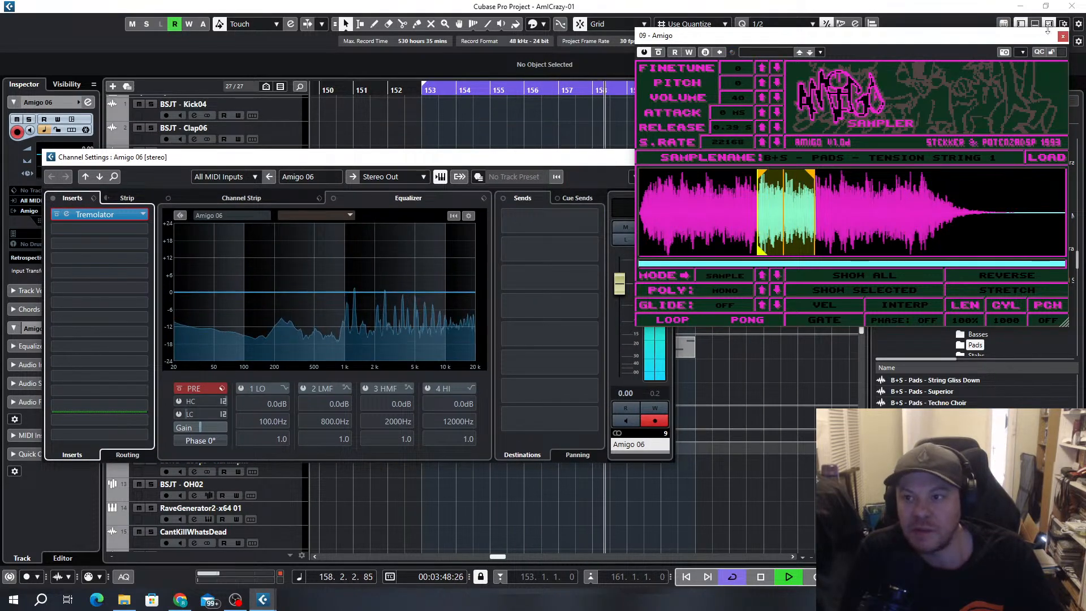
Close the Amigo and channel settings windows, then delete the recorded Tremolator bypass automation points between bars 154 and 157
{"action": "left_click", "coordinate": [1064, 36]}
{"action": "left_click", "coordinate": [667, 158]}
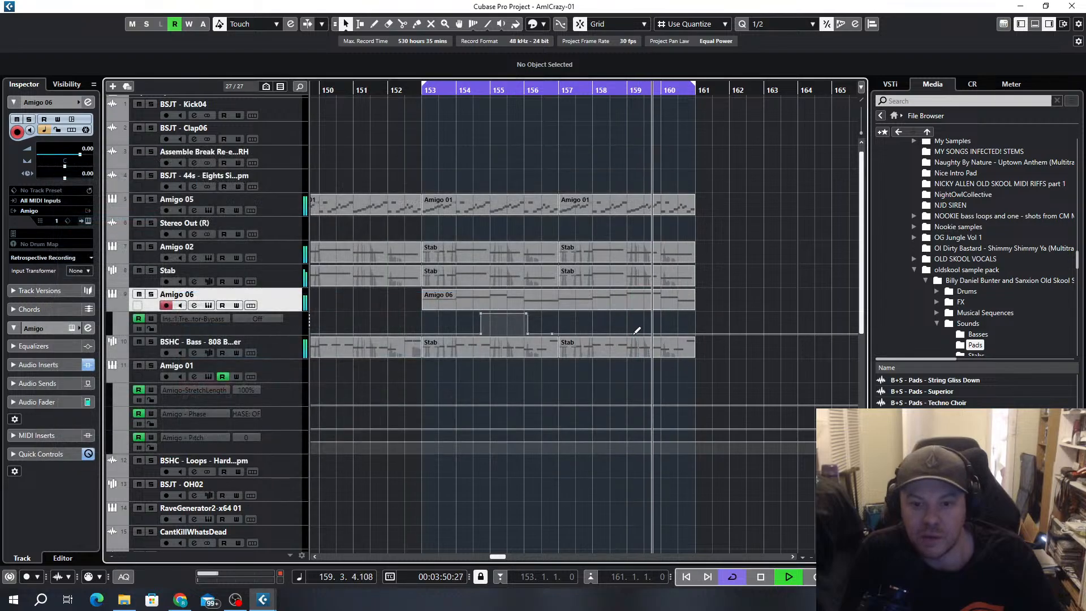
{"action": "scroll", "coordinate": [651, 387], "scroll_direction": "down", "scroll_amount": 3}
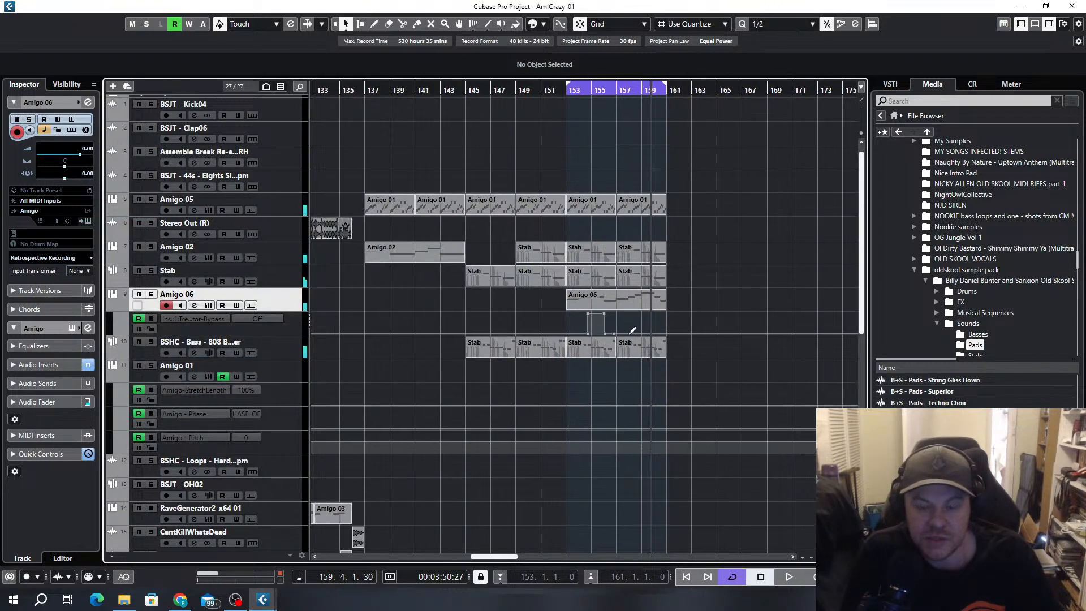
{"action": "scroll", "coordinate": [584, 324], "scroll_direction": "up", "scroll_amount": 5}
{"action": "left_click_drag", "start_coordinate": [566, 315], "coordinate": [621, 325]}
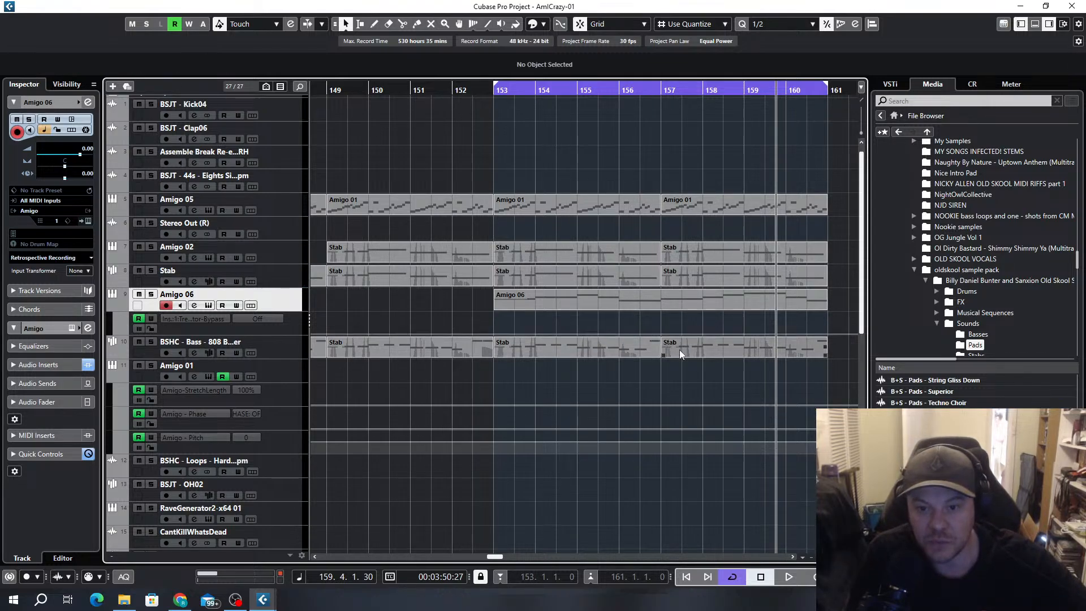
Add Tremolator bypass automation points at bars 157 and 161 and set the bypass to On between them
{"action": "left_click", "coordinate": [661, 334]}
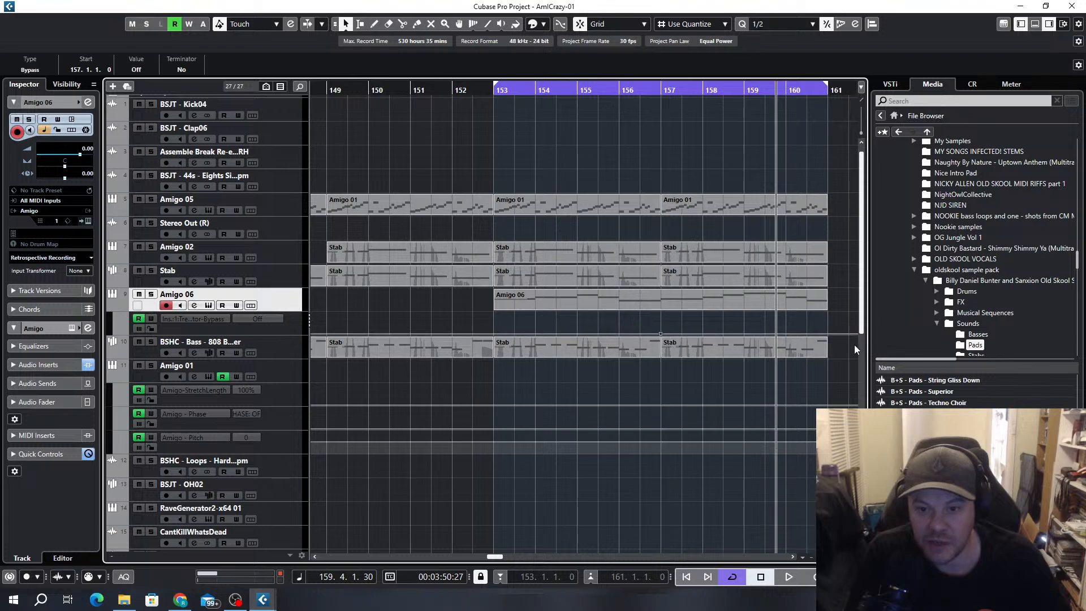
{"action": "left_click", "coordinate": [835, 334]}
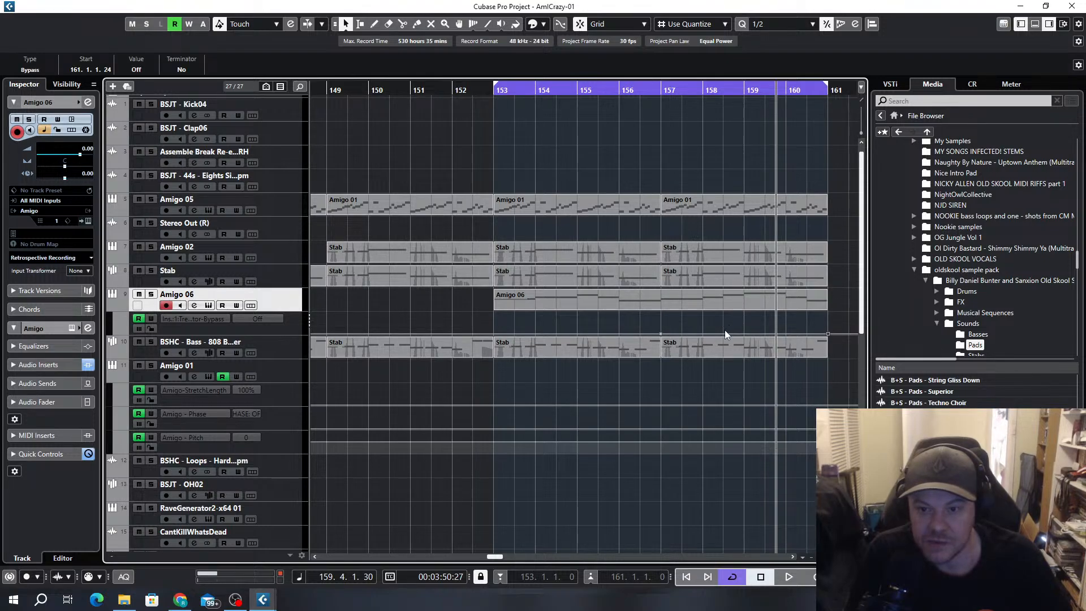
{"action": "left_click_drag", "start_coordinate": [725, 333], "coordinate": [652, 296]}
{"action": "scroll", "coordinate": [703, 338], "scroll_direction": "up", "scroll_amount": 8}
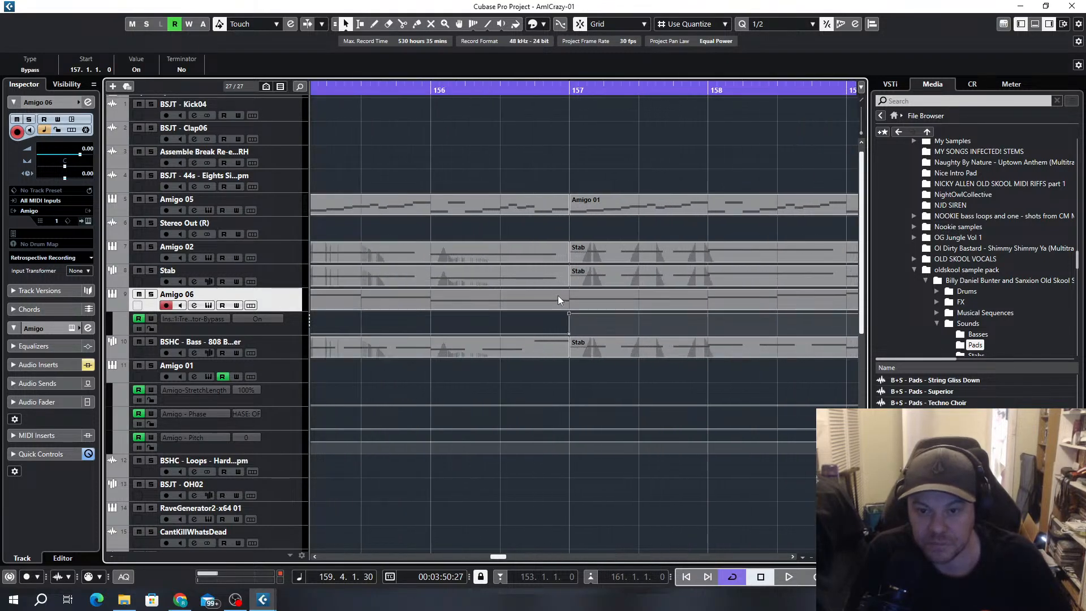
{"action": "scroll", "coordinate": [613, 321], "scroll_direction": "down", "scroll_amount": 4}
{"action": "scroll", "coordinate": [624, 324], "scroll_direction": "down", "scroll_amount": 6}
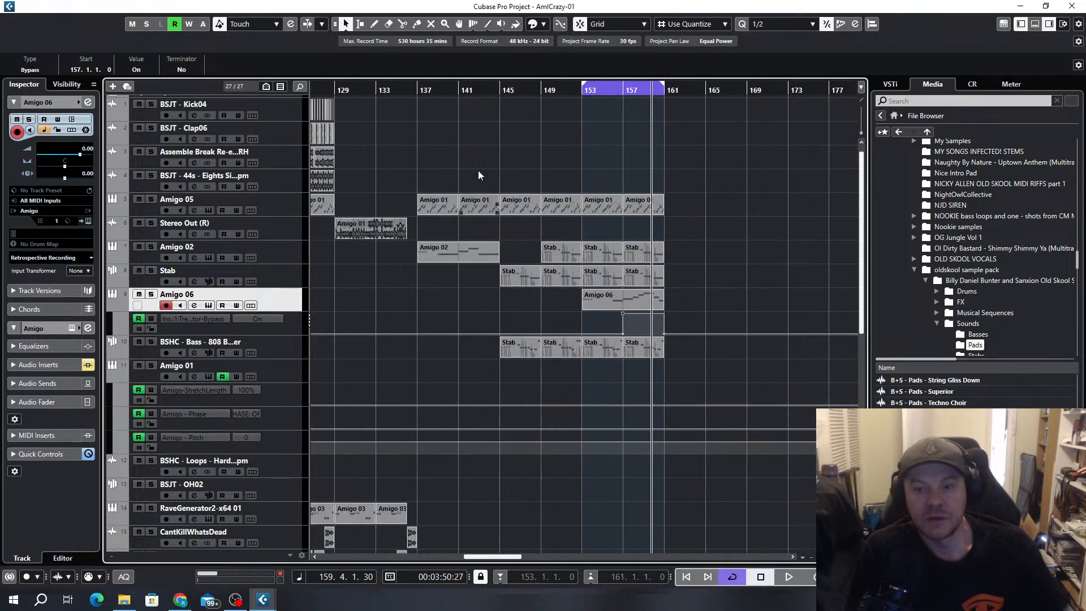
Play the looped section and set the Tremolator bypass automation to Off from bar 160
{"action": "left_click", "coordinate": [566, 86]}
{"action": "key", "text": "space"}
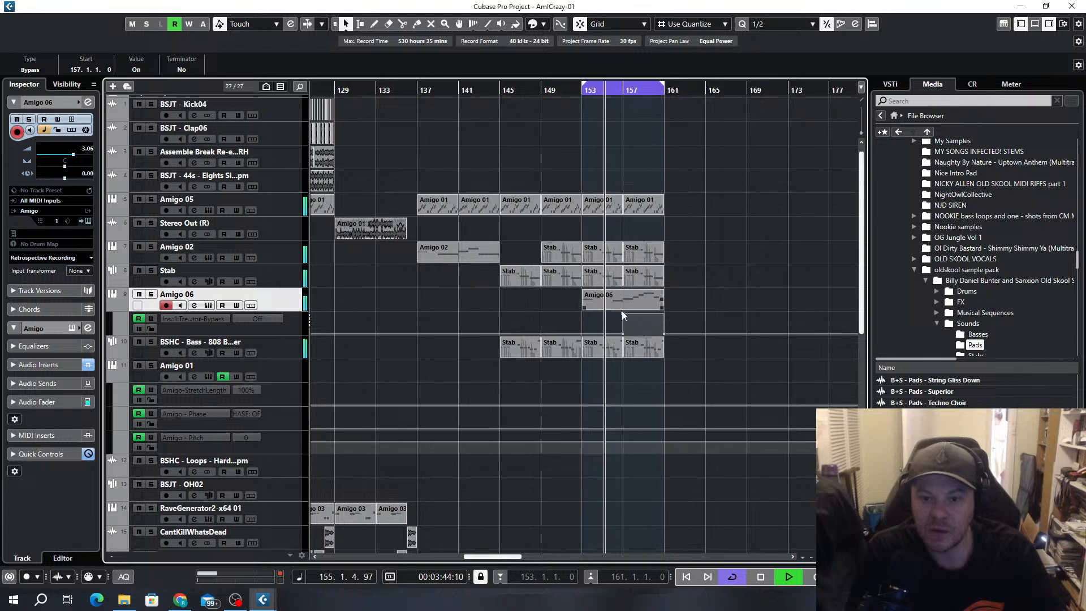
{"action": "left_click_drag", "start_coordinate": [625, 334], "coordinate": [659, 348]}
{"action": "scroll", "coordinate": [661, 334], "scroll_direction": "up", "scroll_amount": 5}
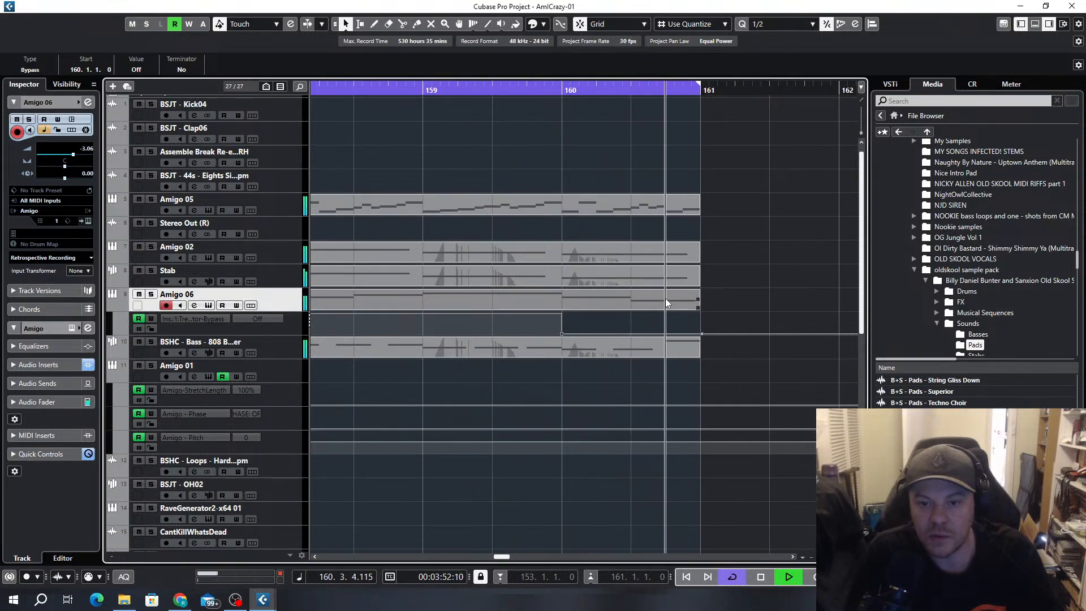
Add Tremolator bypass automation points at bars 156 and 157 and set the bypass to Off between them
{"action": "scroll", "coordinate": [673, 299], "scroll_direction": "down", "scroll_amount": 4}
{"action": "scroll", "coordinate": [514, 332], "scroll_direction": "up", "scroll_amount": 3}
{"action": "left_click", "coordinate": [538, 312]}
{"action": "left_click", "coordinate": [613, 313]}
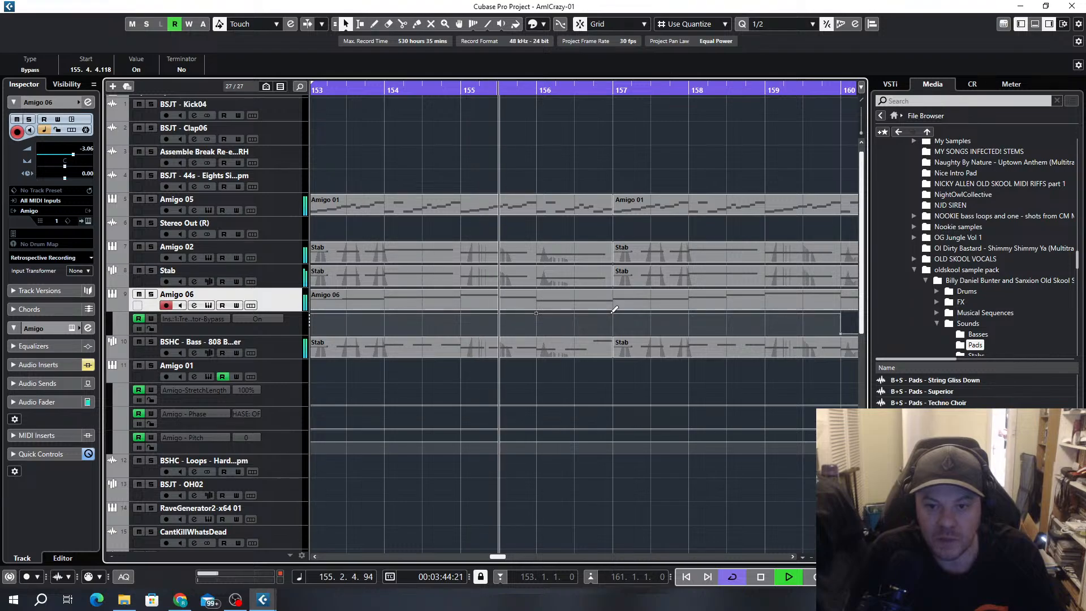
{"action": "left_click_drag", "start_coordinate": [585, 314], "coordinate": [551, 348]}
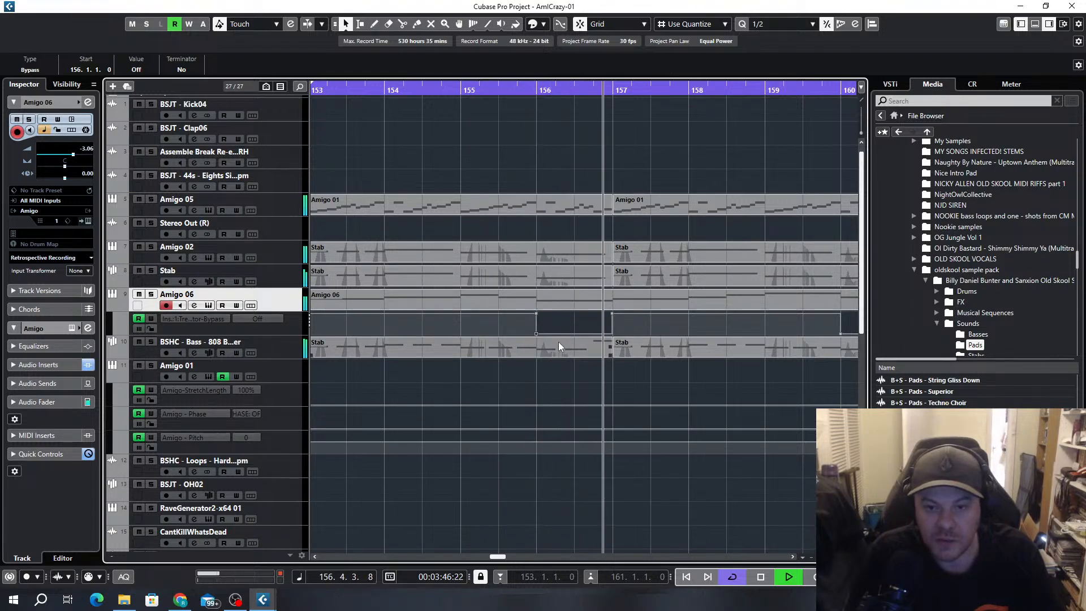
{"action": "scroll", "coordinate": [650, 325], "scroll_direction": "down", "scroll_amount": 5}
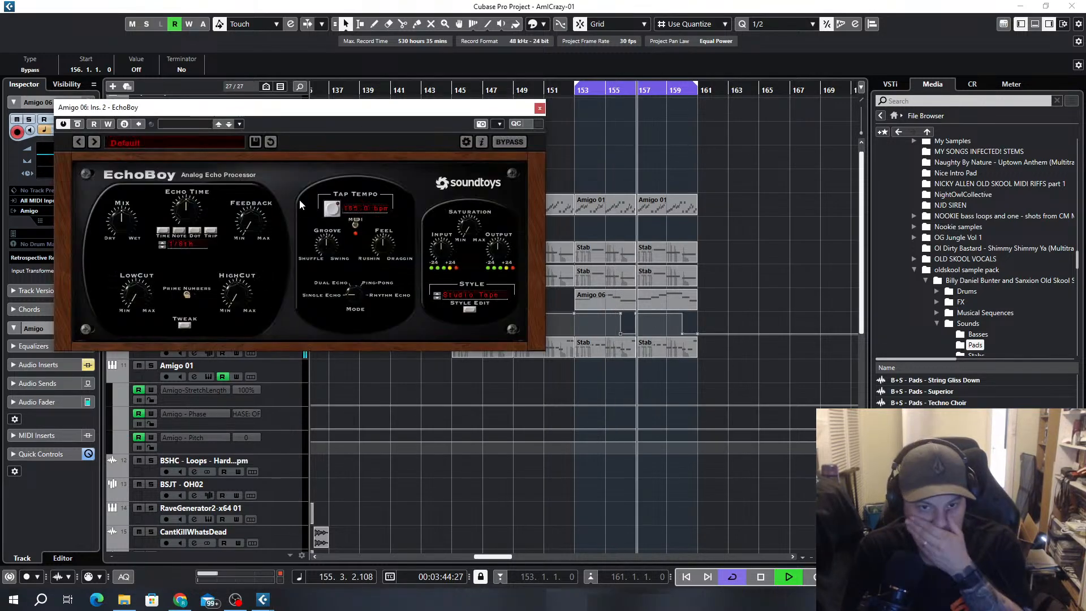
Load EchoBoy's Analog Chorus preset from the Chorus & Modulation category on the Amigo 06 track's second insert
{"action": "left_click", "coordinate": [145, 141]}
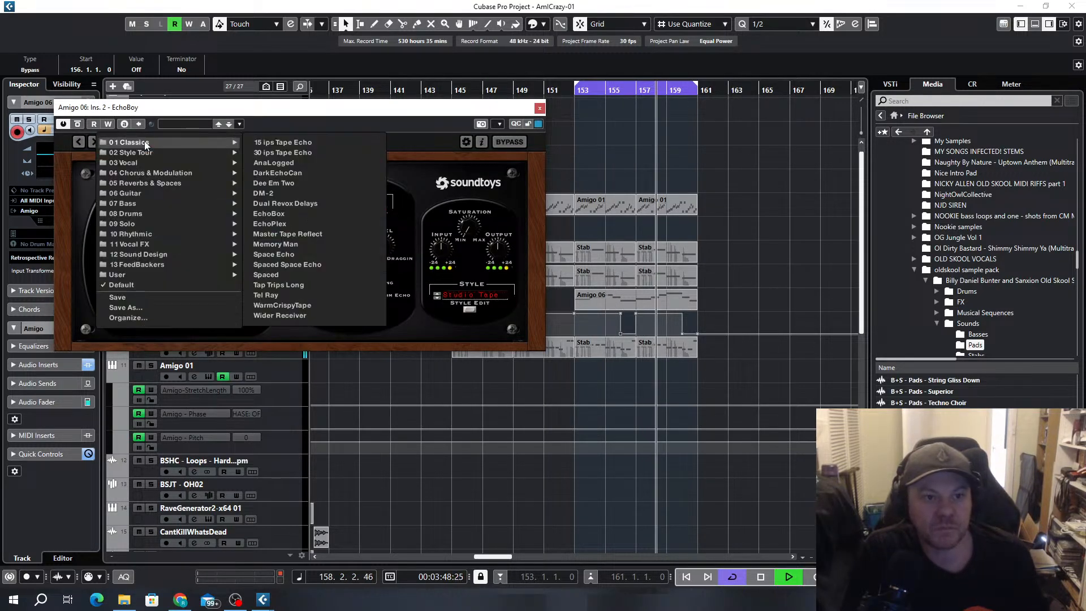
{"action": "mouse_move", "coordinate": [143, 164]}
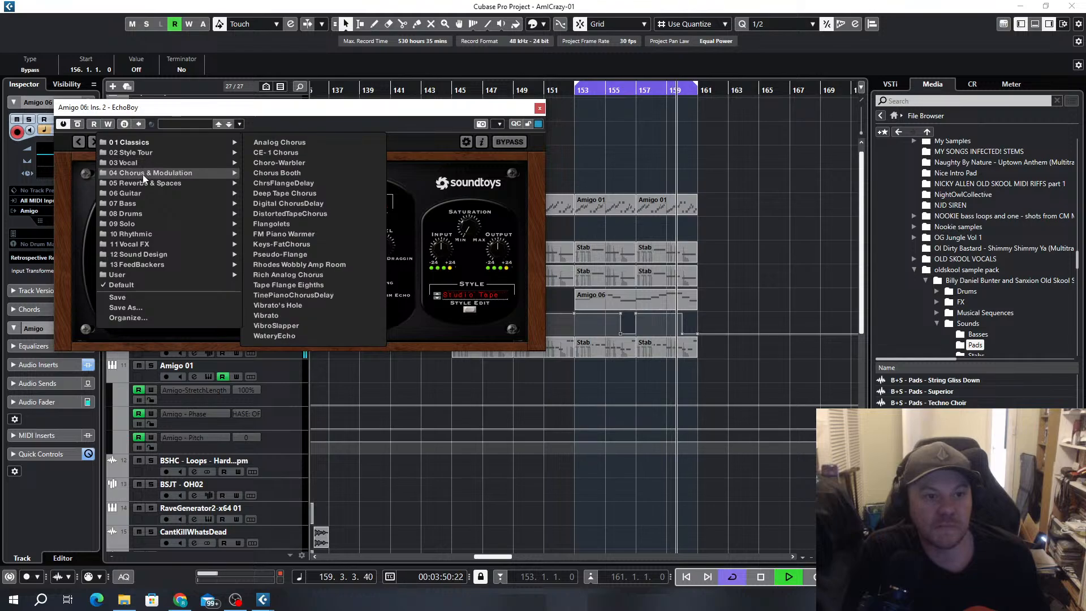
{"action": "left_click", "coordinate": [287, 142]}
{"action": "left_click_drag", "start_coordinate": [320, 107], "coordinate": [450, 153]}
Adjust EchoBoy's mix, saturation and feedback during playback, and close the plug-in window
{"action": "left_click_drag", "start_coordinate": [252, 266], "coordinate": [239, 223]}
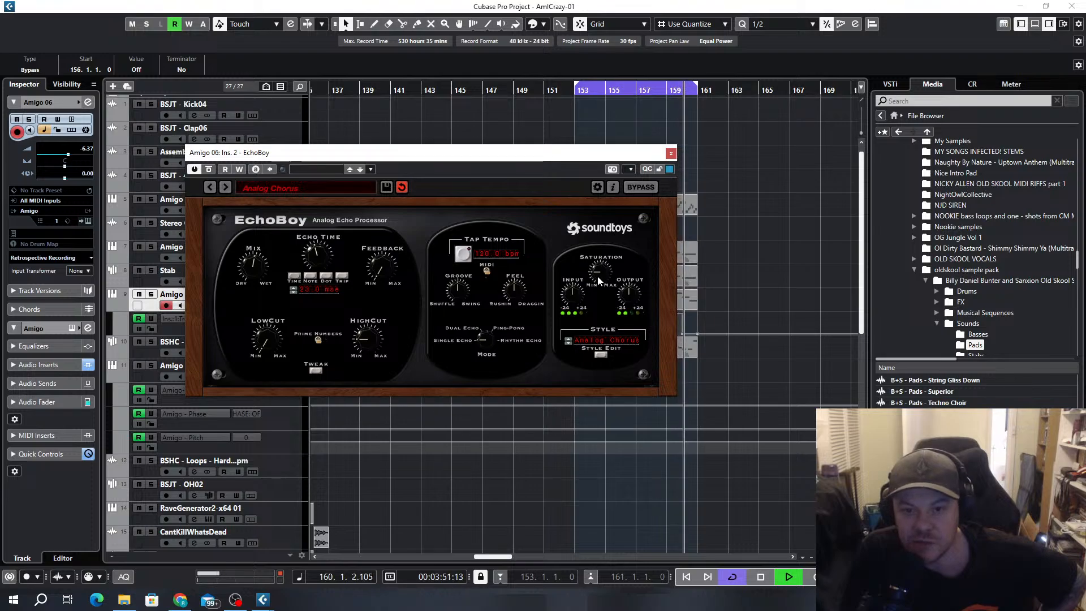
{"action": "left_click_drag", "start_coordinate": [589, 269], "coordinate": [588, 252]}
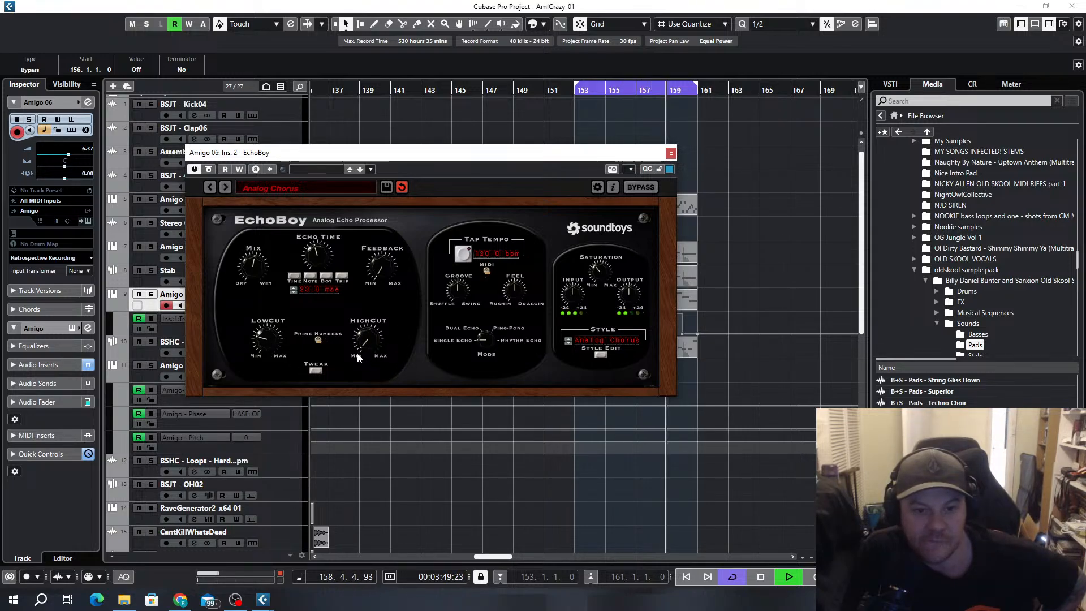
{"action": "left_click_drag", "start_coordinate": [375, 269], "coordinate": [369, 251]}
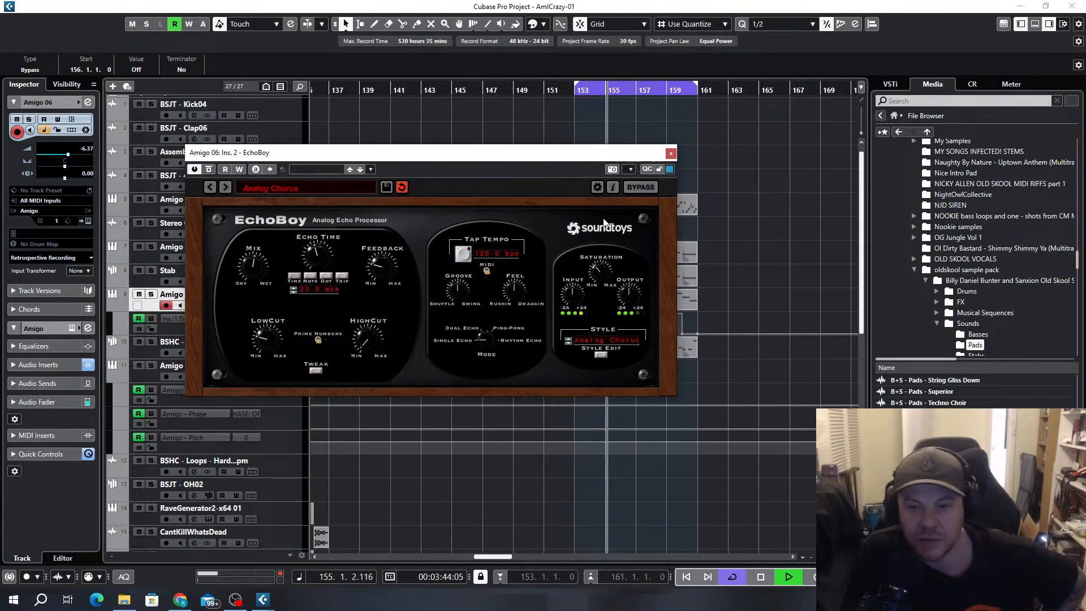
{"action": "left_click", "coordinate": [671, 154]}
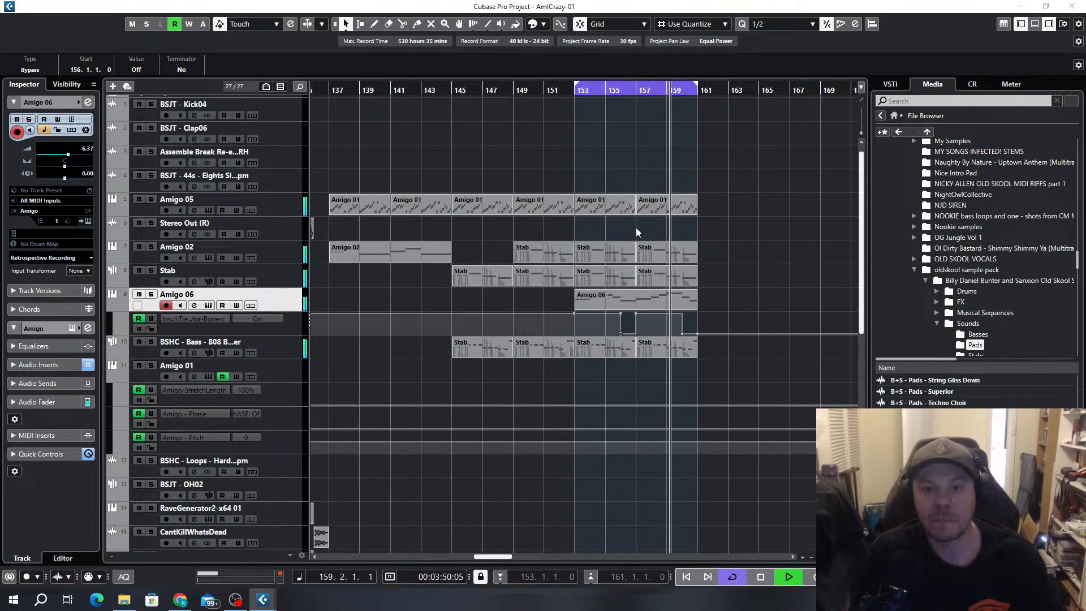
Stop playback and look through the earlier sections of the arrangement for parts to reuse
{"action": "left_click", "coordinate": [749, 218]}
{"action": "scroll", "coordinate": [748, 215], "scroll_direction": "up", "scroll_amount": 1}
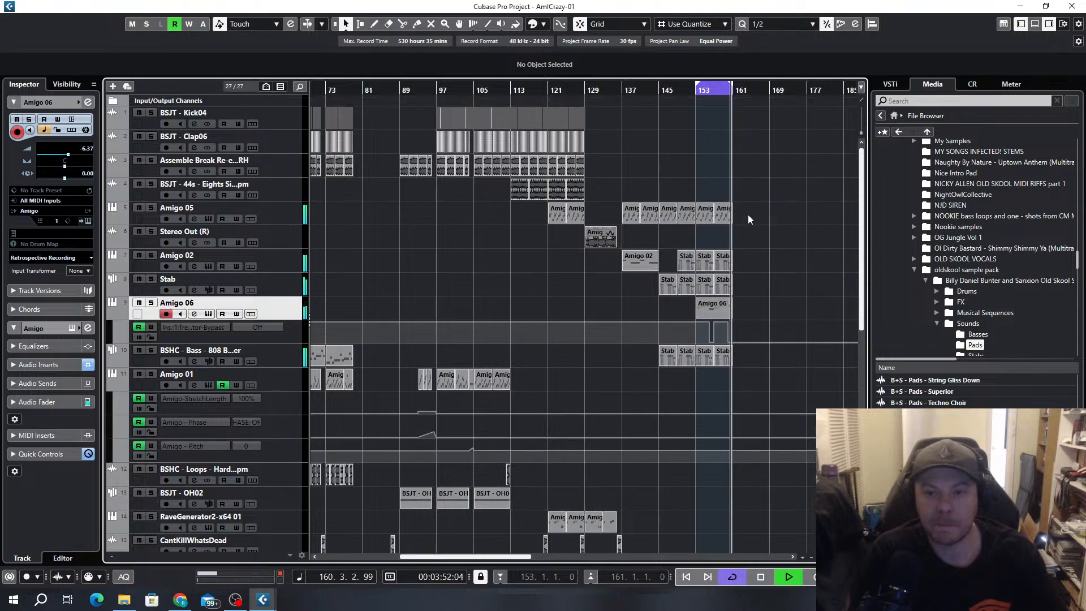
{"action": "key", "text": "space"}
{"action": "scroll", "coordinate": [607, 192], "scroll_direction": "up", "scroll_amount": 3}
{"action": "left_click", "coordinate": [521, 188]}
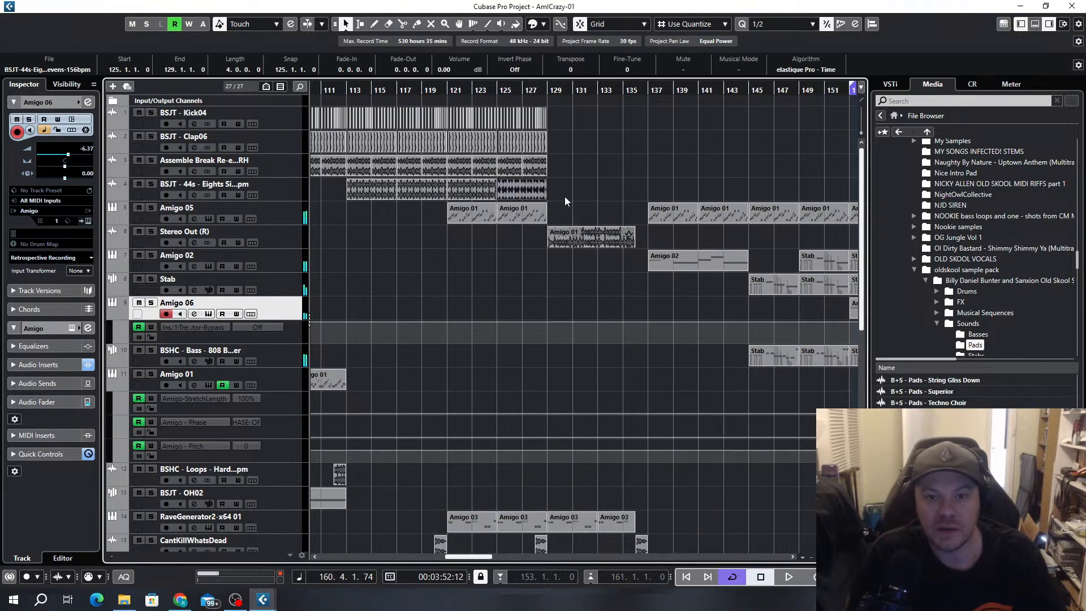
{"action": "scroll", "coordinate": [564, 197], "scroll_direction": "down", "scroll_amount": 3}
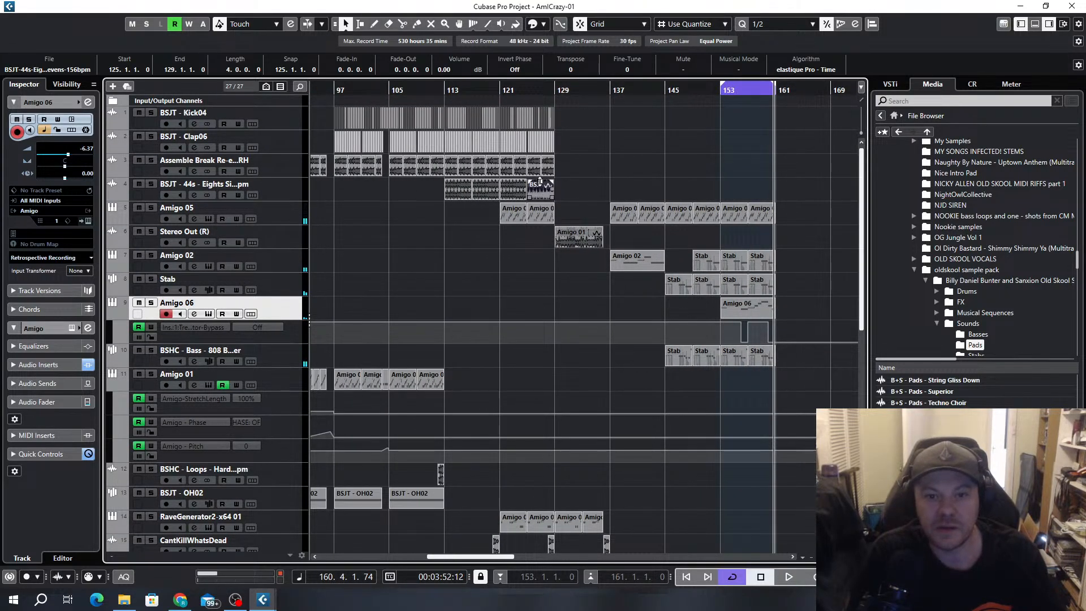
{"action": "scroll", "coordinate": [542, 146], "scroll_direction": "up", "scroll_amount": 4}
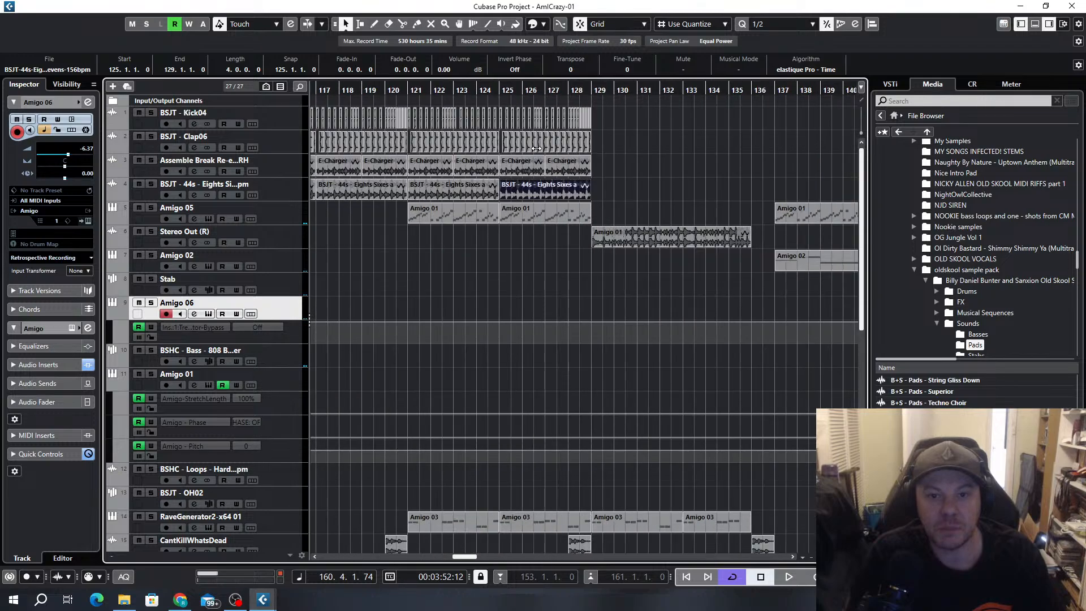
{"action": "scroll", "coordinate": [647, 242], "scroll_direction": "down", "scroll_amount": 3}
{"action": "scroll", "coordinate": [649, 245], "scroll_direction": "down", "scroll_amount": 5}
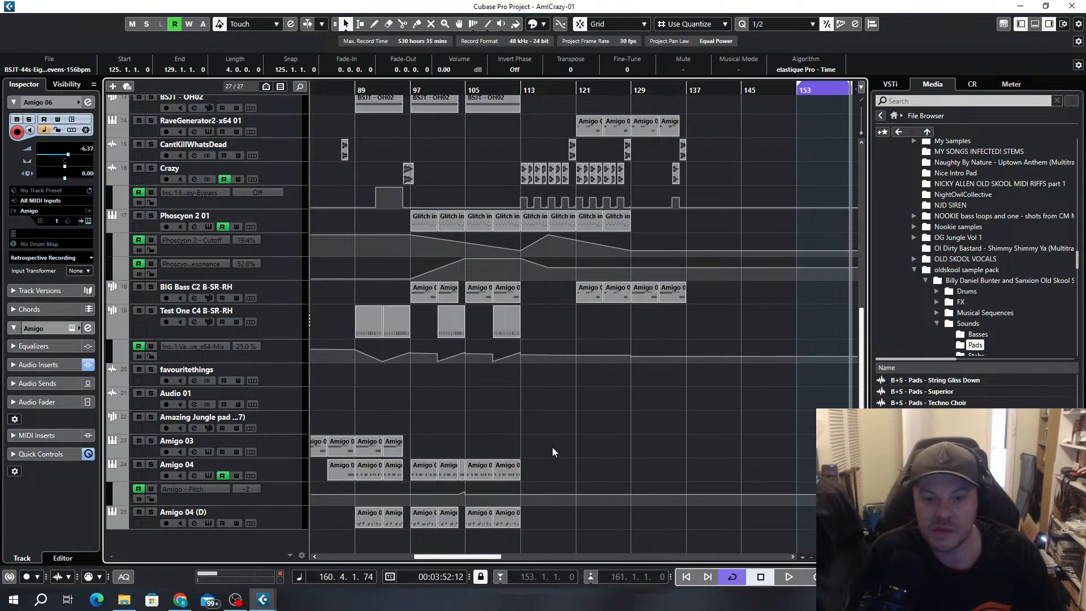
Copy the Amigo 04 and Amigo 04 (D) parts starting at bar 105 to bar 153 and play them
{"action": "left_click_drag", "start_coordinate": [532, 466], "coordinate": [473, 535]}
{"action": "scroll", "coordinate": [531, 525], "scroll_direction": "down", "scroll_amount": 3}
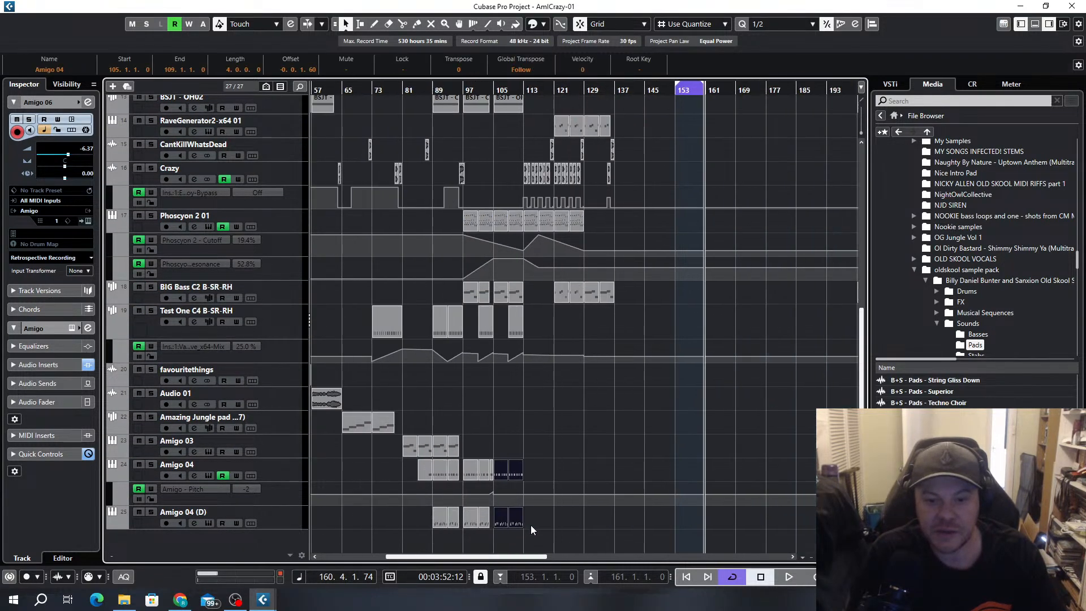
{"action": "key", "text": "alt+1"}
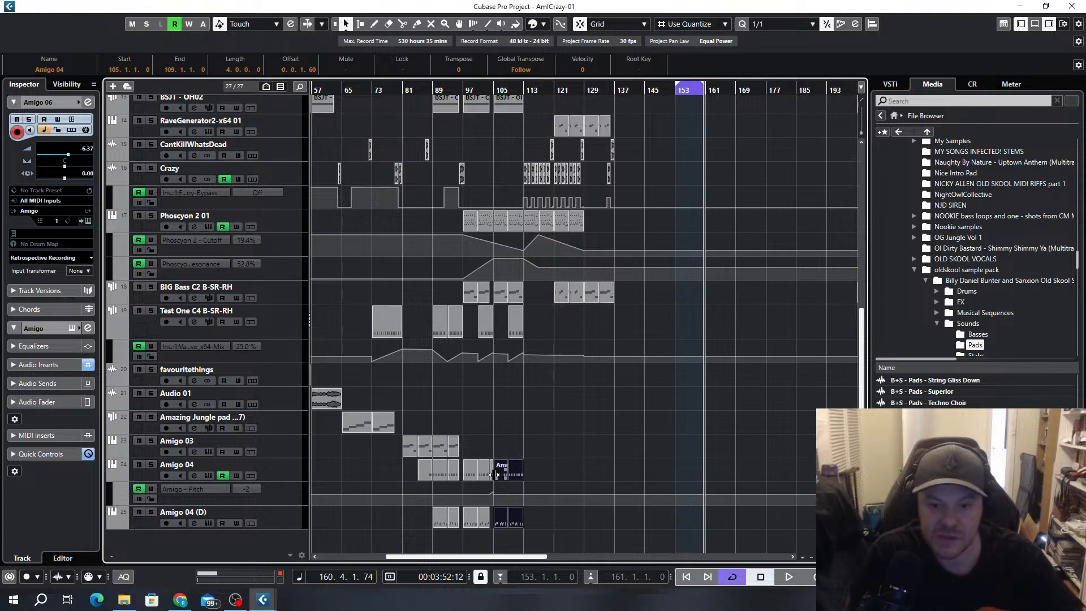
{"action": "left_click_drag", "start_coordinate": [497, 473], "coordinate": [679, 468]}
{"action": "key", "text": "space"}
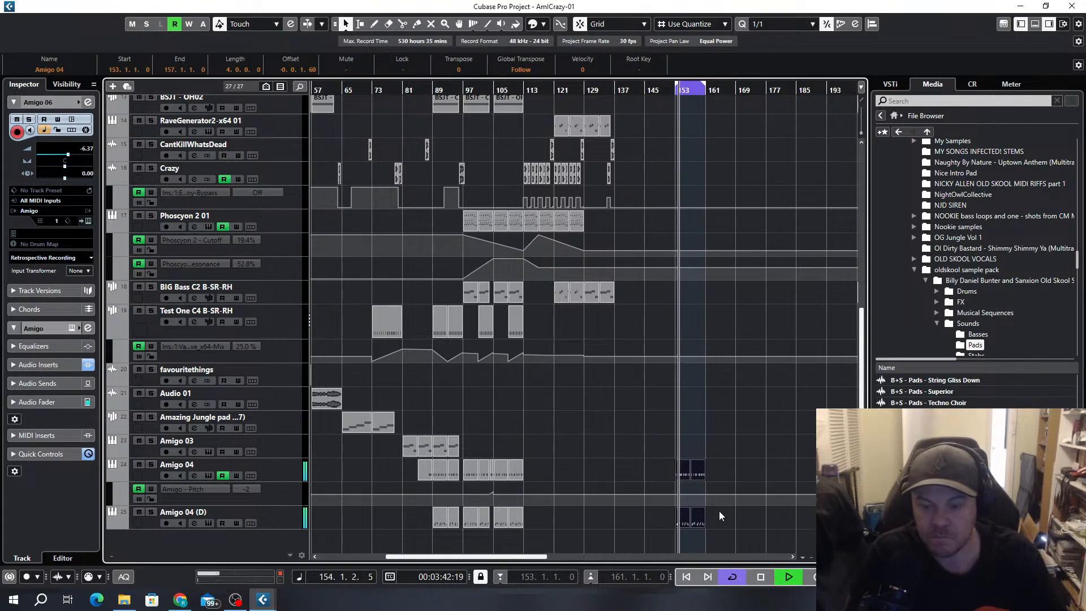
Move the copied Amigo 04 and Amigo 04 (D) parts from bar 153 to bar 161
{"action": "scroll", "coordinate": [683, 483], "scroll_direction": "up", "scroll_amount": 3}
{"action": "scroll", "coordinate": [713, 474], "scroll_direction": "right", "scroll_amount": 3}
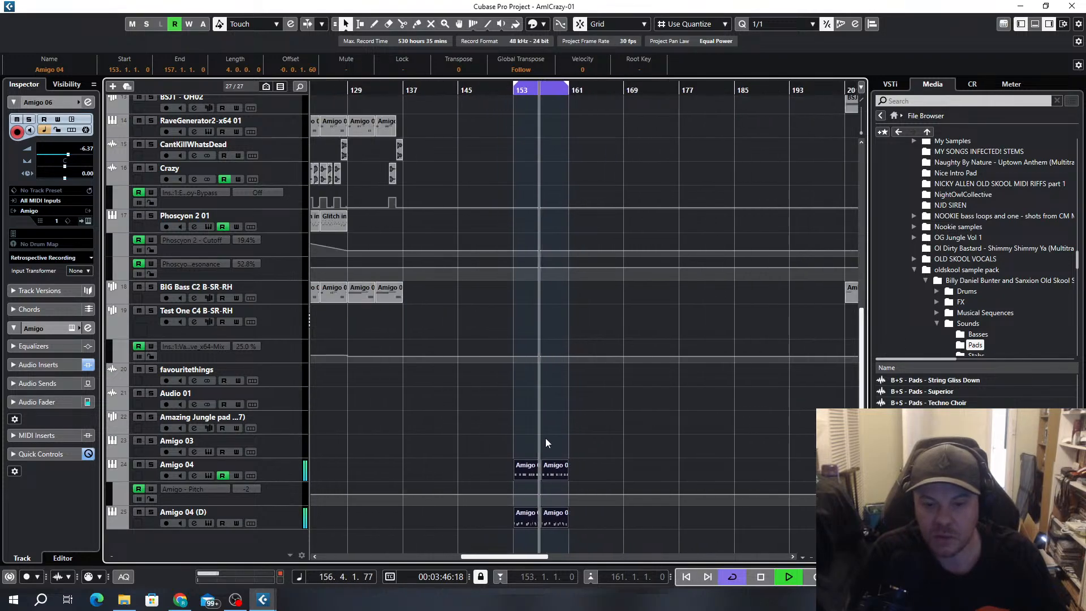
{"action": "scroll", "coordinate": [539, 434], "scroll_direction": "down", "scroll_amount": 3}
{"action": "left_click_drag", "start_coordinate": [529, 471], "coordinate": [573, 471]}
Duplicate the Amigo 06 string-pad part at bar 153 so the copy starts at bar 161
{"action": "scroll", "coordinate": [590, 405], "scroll_direction": "up", "scroll_amount": 5}
{"action": "left_click", "coordinate": [542, 309]}
{"action": "key", "text": "ctrl+d"}
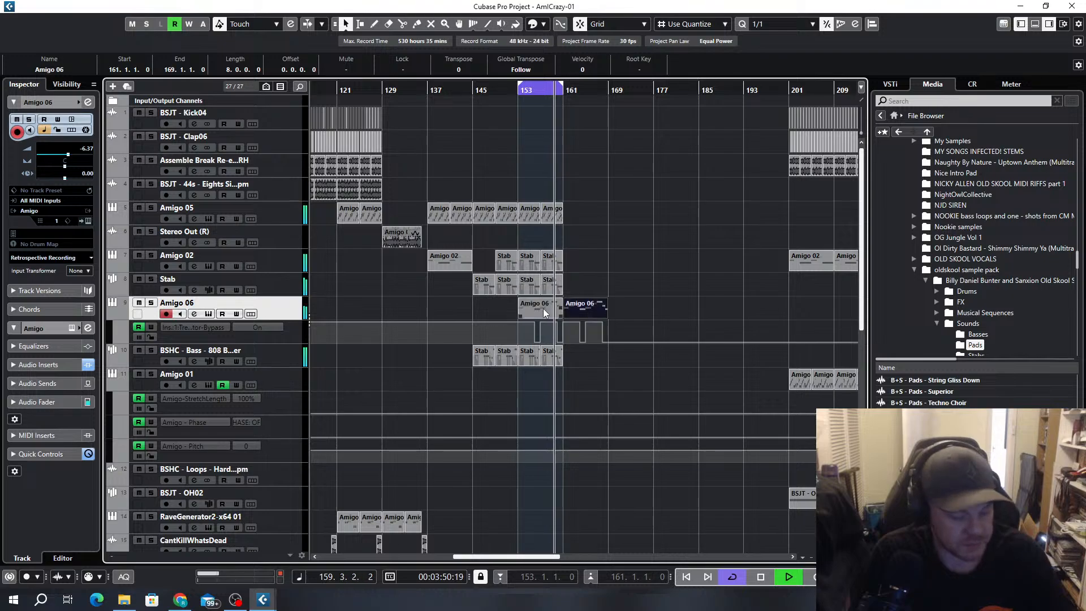
Extend the cycle range's end from bar 161 to bar 169
{"action": "left_click", "coordinate": [563, 86]}
{"action": "left_click_drag", "start_coordinate": [562, 84], "coordinate": [604, 93]}
{"action": "key", "text": "h"}
{"action": "key", "text": "h"}
{"action": "key", "text": "h"}
Duplicate the Amigo 05, Amigo 02, Stab and 808 bass parts of bars 153 to 161 into bars 161 to 169
{"action": "left_click_drag", "start_coordinate": [560, 171], "coordinate": [416, 228]}
{"action": "key", "text": "ctrl+d"}
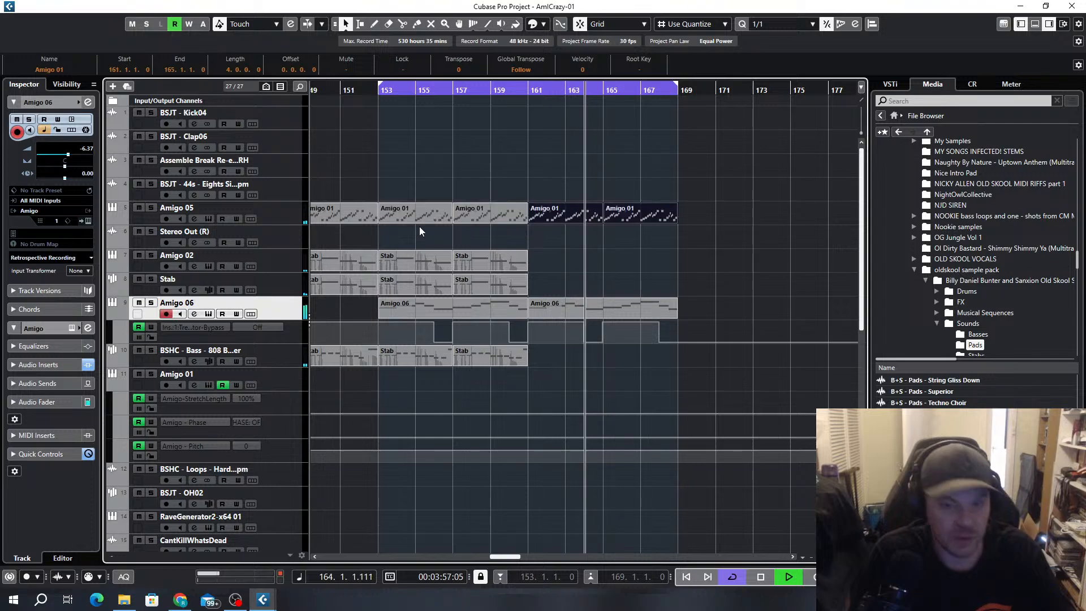
{"action": "left_click_drag", "start_coordinate": [517, 235], "coordinate": [404, 281]}
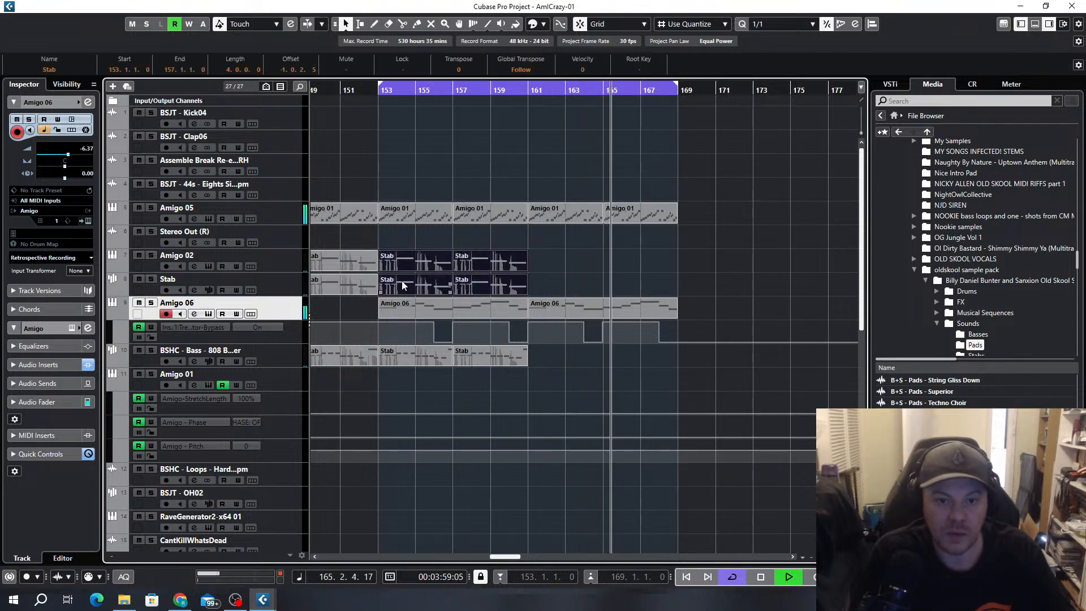
{"action": "key", "text": "ctrl+d"}
{"action": "left_click_drag", "start_coordinate": [577, 337], "coordinate": [408, 379]}
{"action": "key", "text": "ctrl+d"}
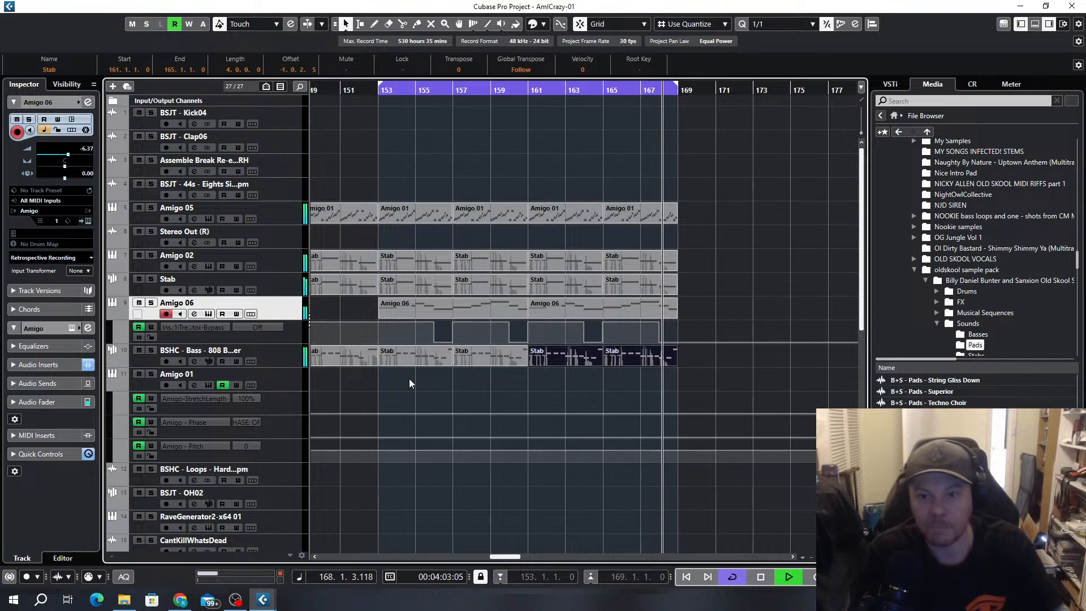
Play the arrangement from bar 137 and extend the cycle range's start back to bar 137
{"action": "scroll", "coordinate": [483, 374], "scroll_direction": "down", "scroll_amount": 6}
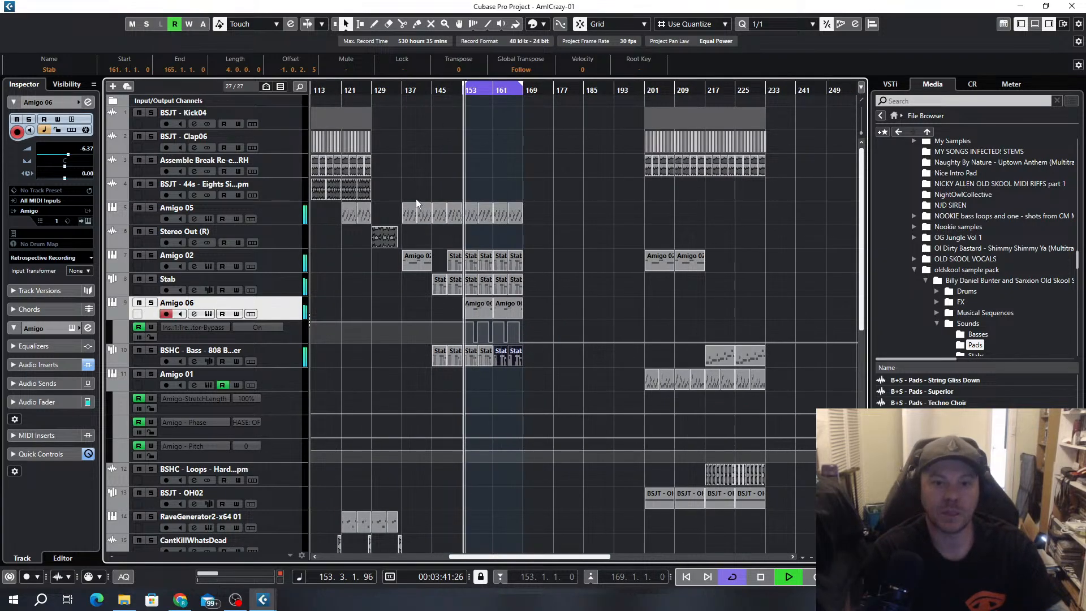
{"action": "left_click_drag", "start_coordinate": [405, 91], "coordinate": [406, 98]}
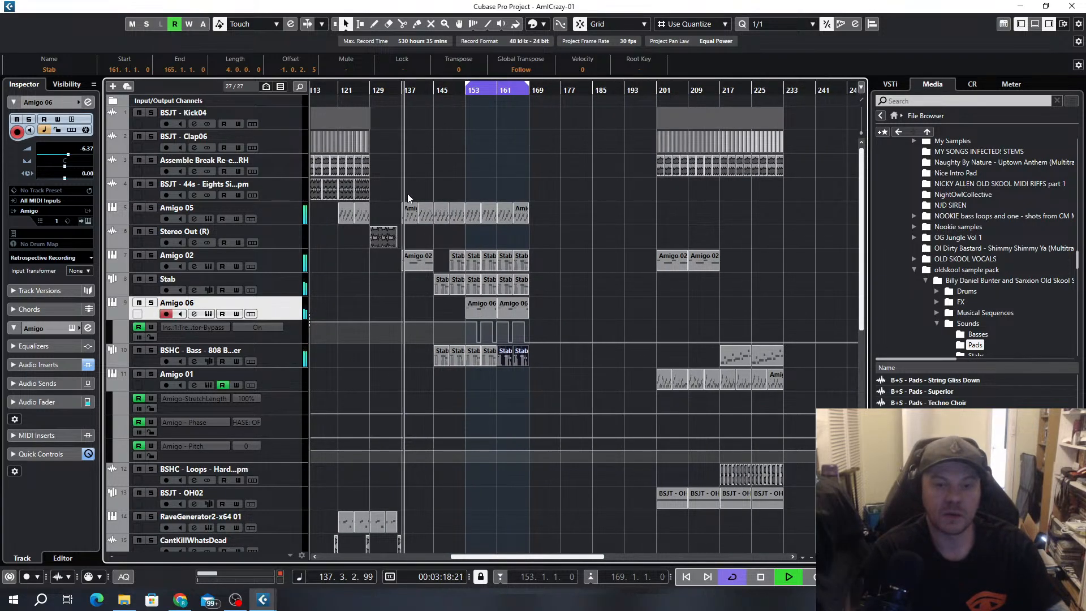
{"action": "scroll", "coordinate": [409, 194], "scroll_direction": "up", "scroll_amount": 2}
{"action": "scroll", "coordinate": [441, 194], "scroll_direction": "left", "scroll_amount": 3}
{"action": "scroll", "coordinate": [570, 266], "scroll_direction": "up", "scroll_amount": 2}
{"action": "scroll", "coordinate": [569, 266], "scroll_direction": "down", "scroll_amount": 2}
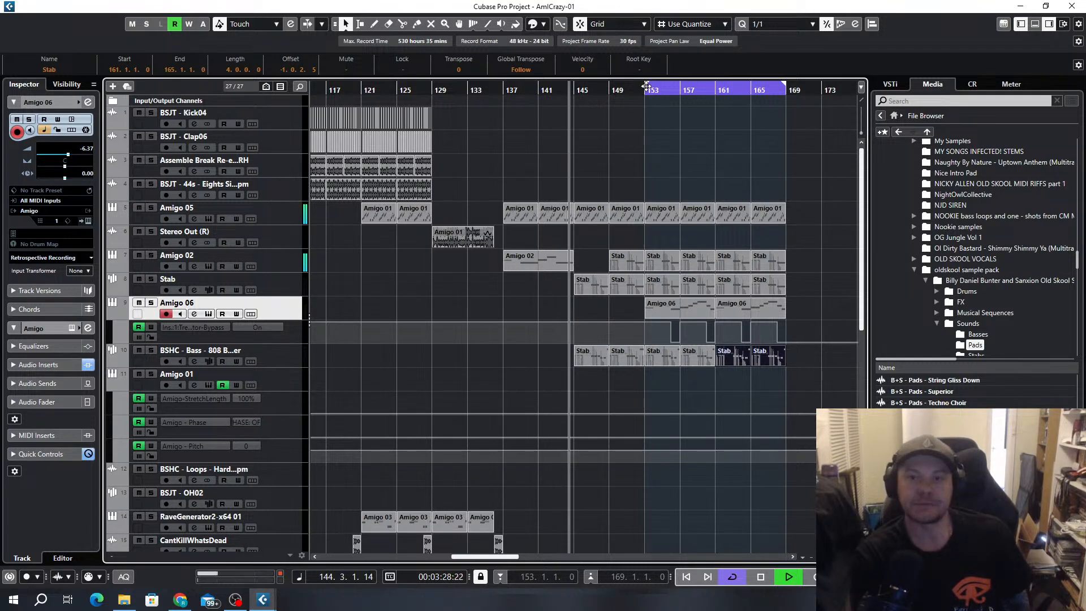
{"action": "left_click_drag", "start_coordinate": [645, 88], "coordinate": [501, 92]}
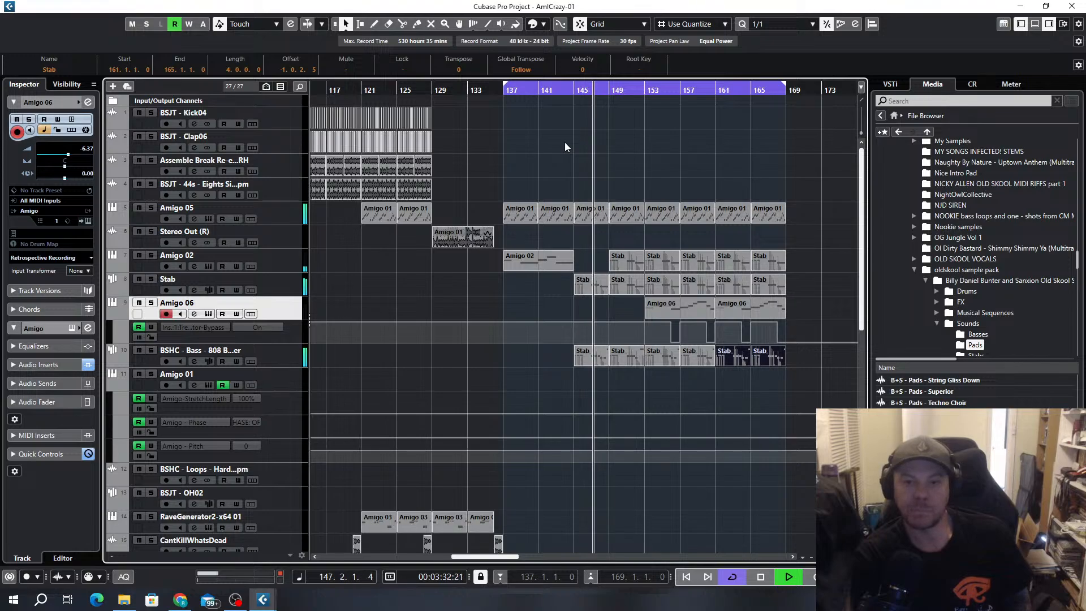
Delete the Stab part at bar 149 on the Amigo 02 track
{"action": "left_click", "coordinate": [623, 266]}
{"action": "key", "text": "Delete"}
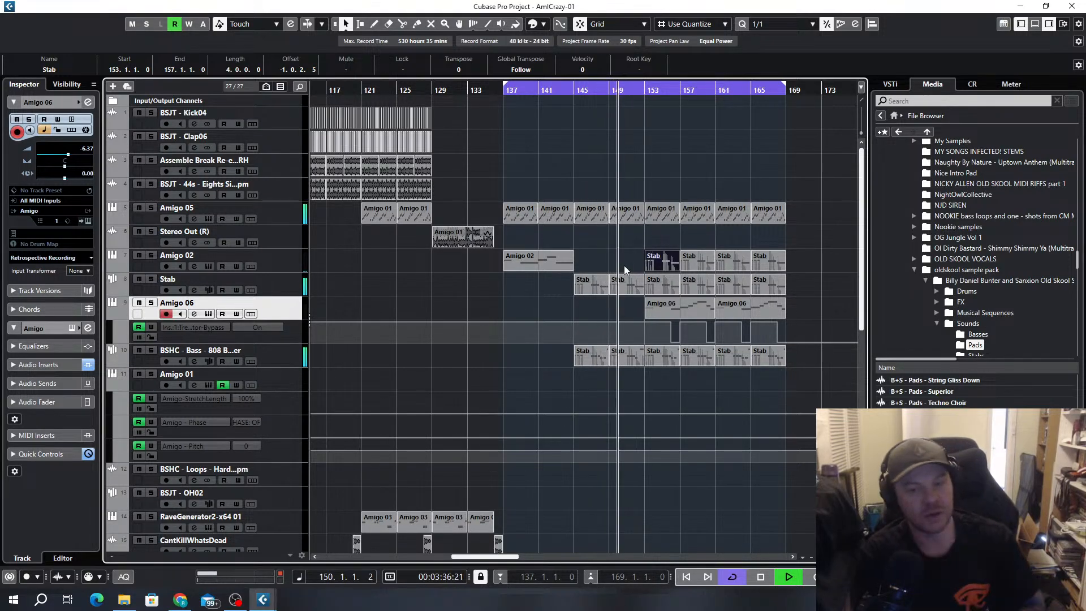
{"action": "scroll", "coordinate": [620, 257], "scroll_direction": "down", "scroll_amount": 4}
{"action": "scroll", "coordinate": [619, 258], "scroll_direction": "up", "scroll_amount": 4}
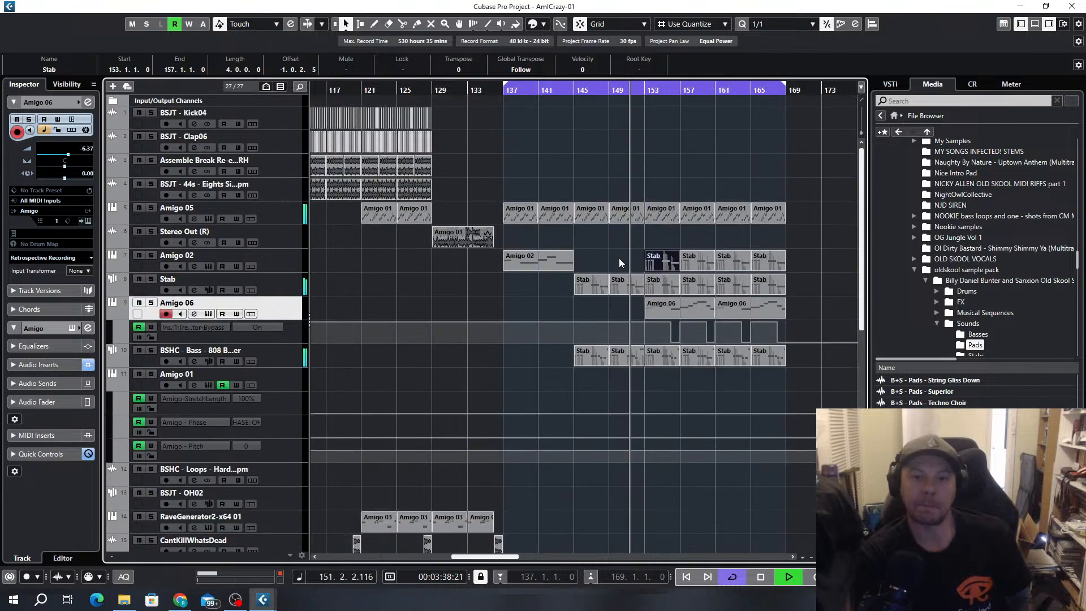
Stop playback and copy the CantKillWhatsDead clip that precedes bar 137 to bar 152
{"action": "scroll", "coordinate": [619, 259], "scroll_direction": "down", "scroll_amount": 2}
{"action": "key", "text": "space"}
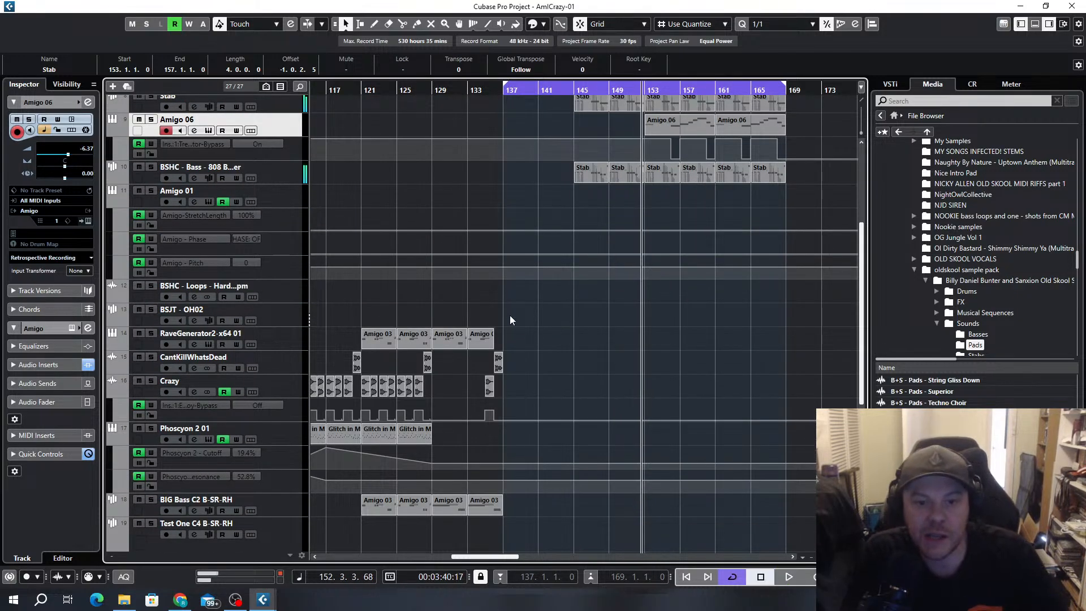
{"action": "left_click_drag", "start_coordinate": [496, 360], "coordinate": [639, 367]}
{"action": "scroll", "coordinate": [654, 385], "scroll_direction": "up", "scroll_amount": 4, "text": "ctrl"}
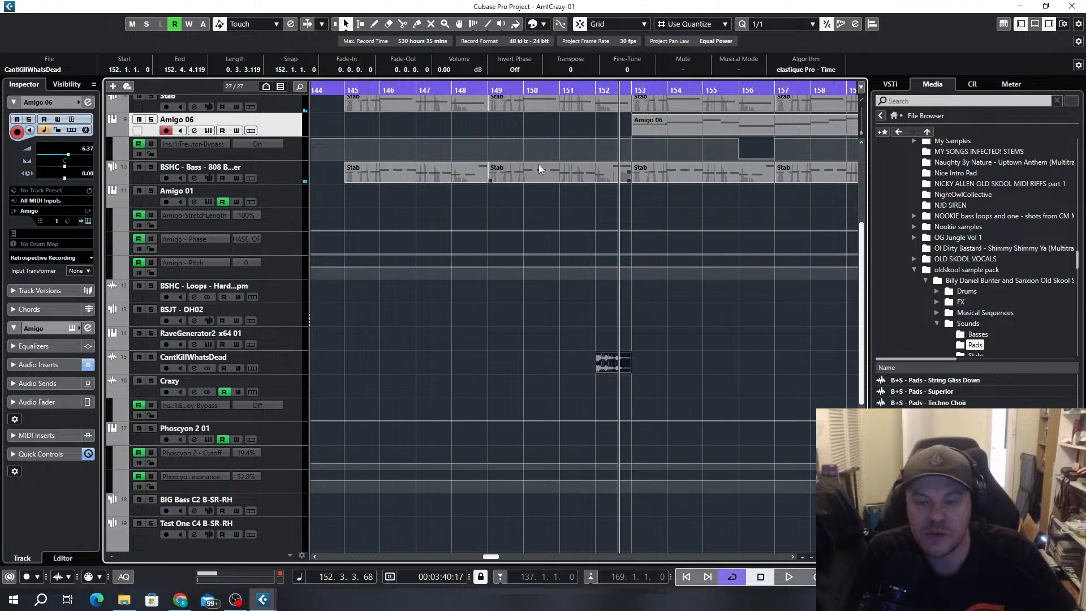
Shorten the Amigo 05 and 808 bass parts that start at bar 149 so both end at bar 152
{"action": "scroll", "coordinate": [612, 194], "scroll_direction": "up", "scroll_amount": 5}
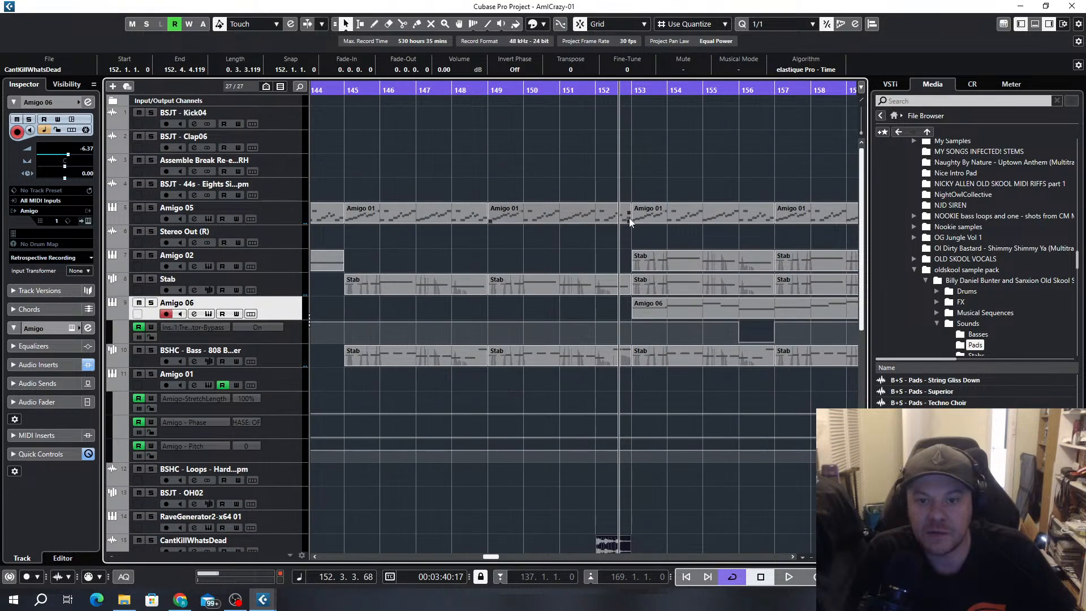
{"action": "left_click_drag", "start_coordinate": [629, 218], "coordinate": [596, 220]}
{"action": "scroll", "coordinate": [609, 219], "scroll_direction": "down", "scroll_amount": 10}
{"action": "scroll", "coordinate": [608, 220], "scroll_direction": "up", "scroll_amount": 9}
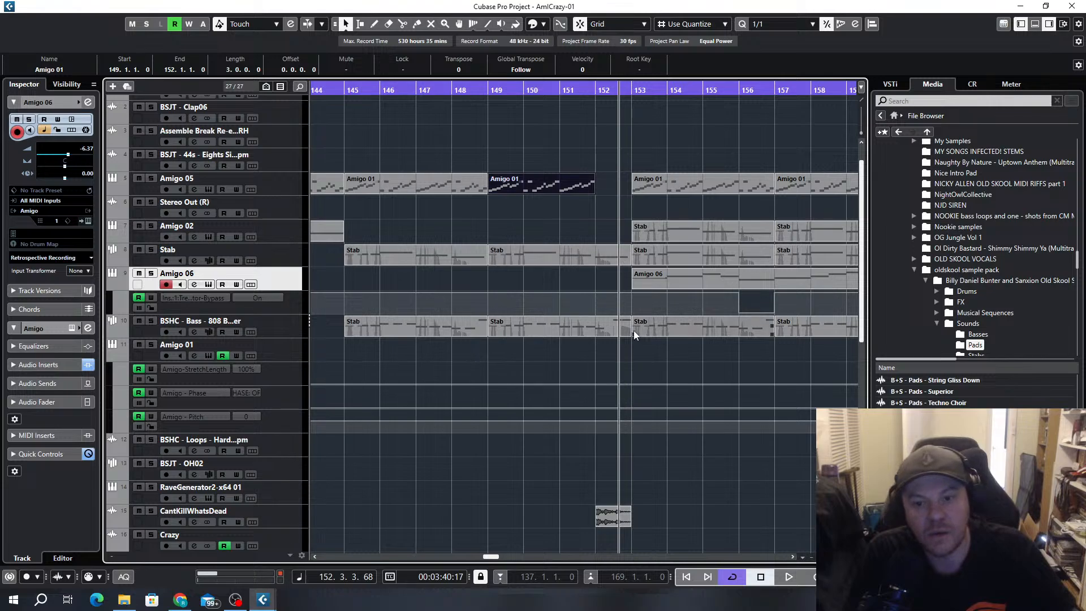
{"action": "left_click_drag", "start_coordinate": [631, 332], "coordinate": [595, 339]}
{"action": "scroll", "coordinate": [598, 342], "scroll_direction": "up", "scroll_amount": 1, "text": "ctrl"}
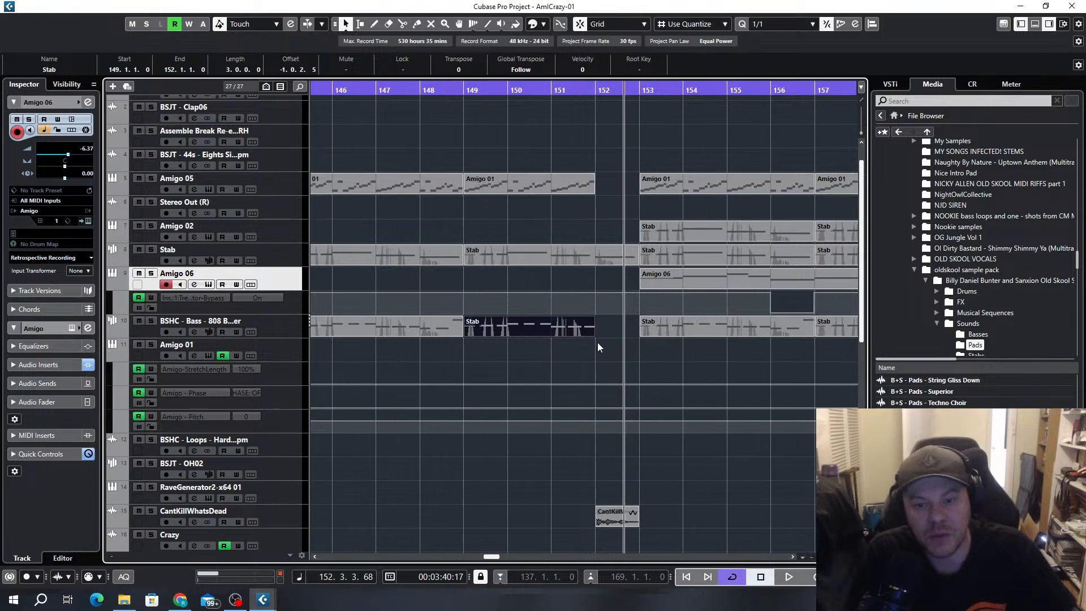
Play the arrangement from bar 137 and inspect the Amigo 05 track's sampler while it runs
{"action": "scroll", "coordinate": [598, 341], "scroll_direction": "down", "scroll_amount": 4, "text": "ctrl"}
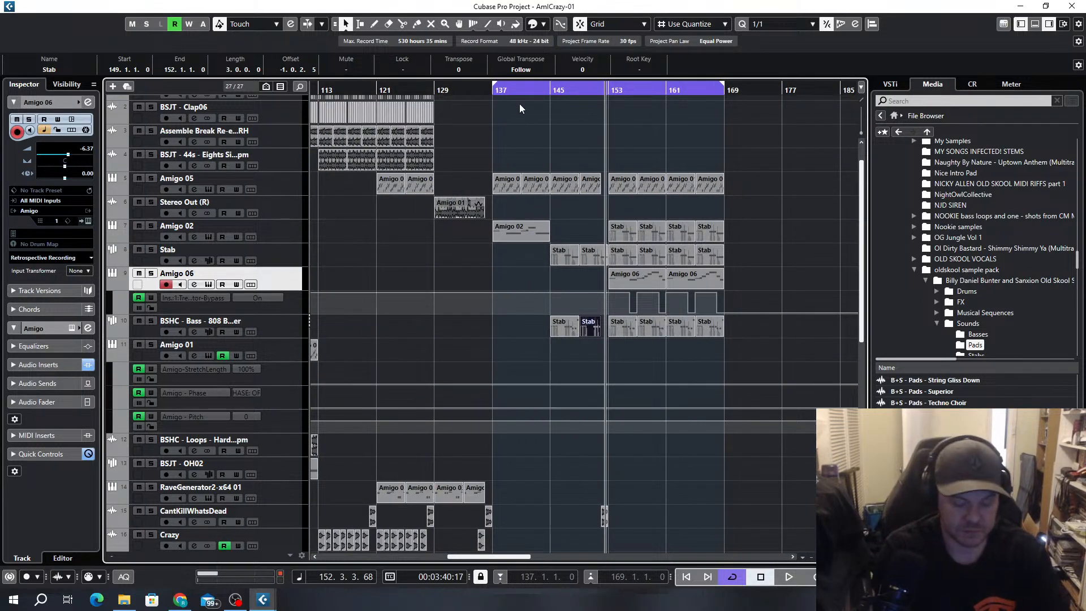
{"action": "key", "text": "KP_1"}
{"action": "key", "text": "space"}
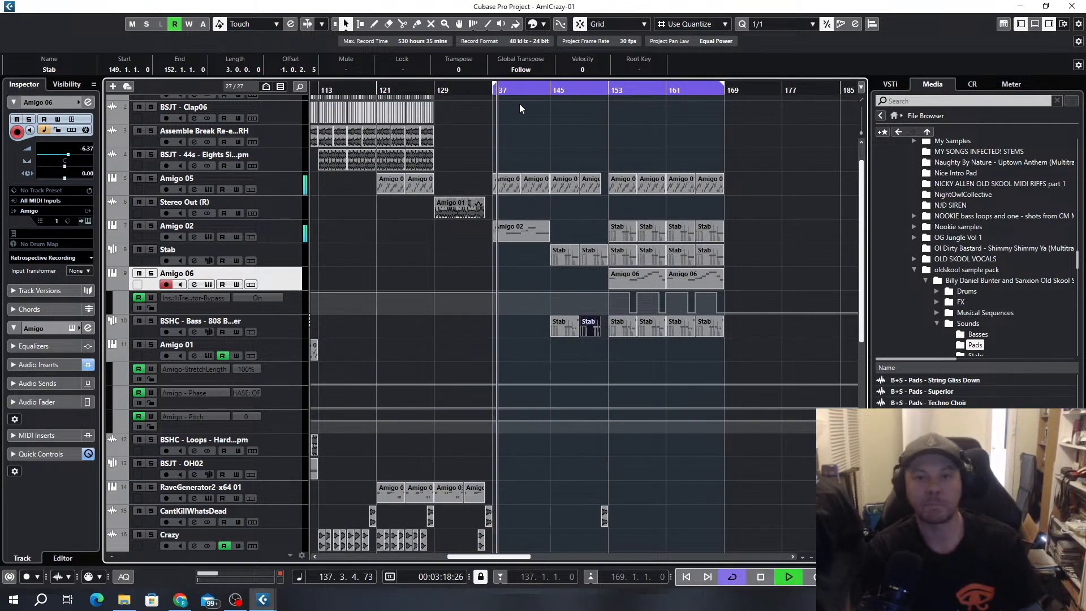
{"action": "left_click", "coordinate": [485, 102]}
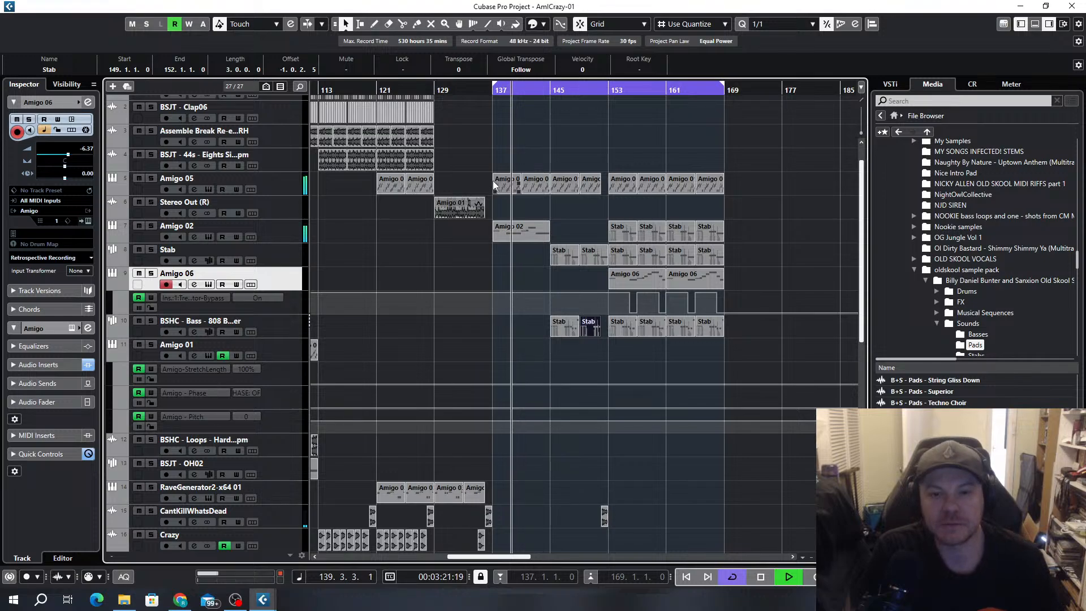
{"action": "left_click", "coordinate": [204, 189]}
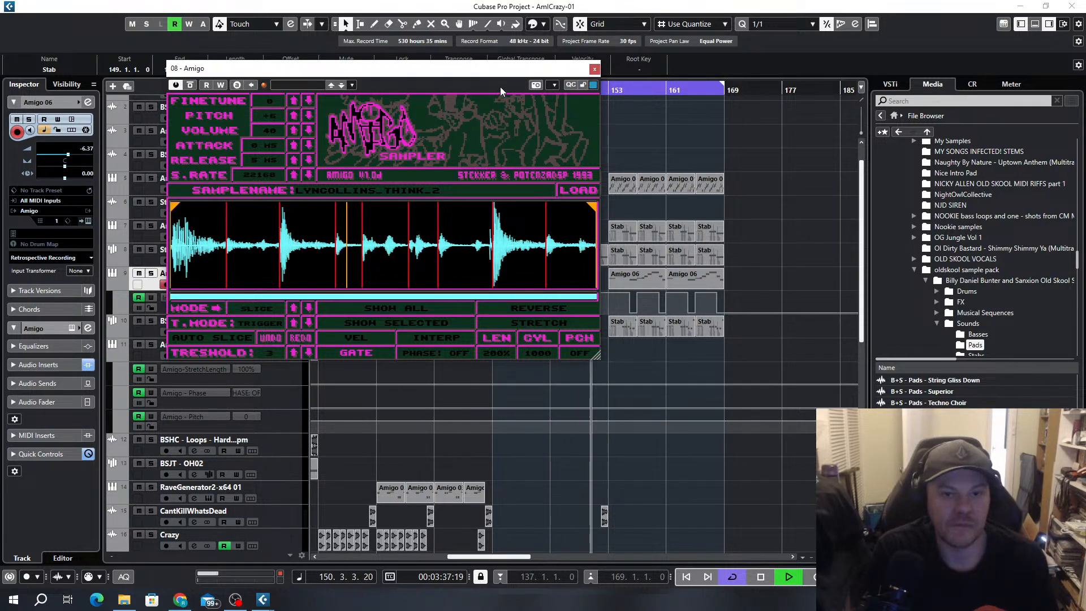
{"action": "left_click", "coordinate": [594, 69]}
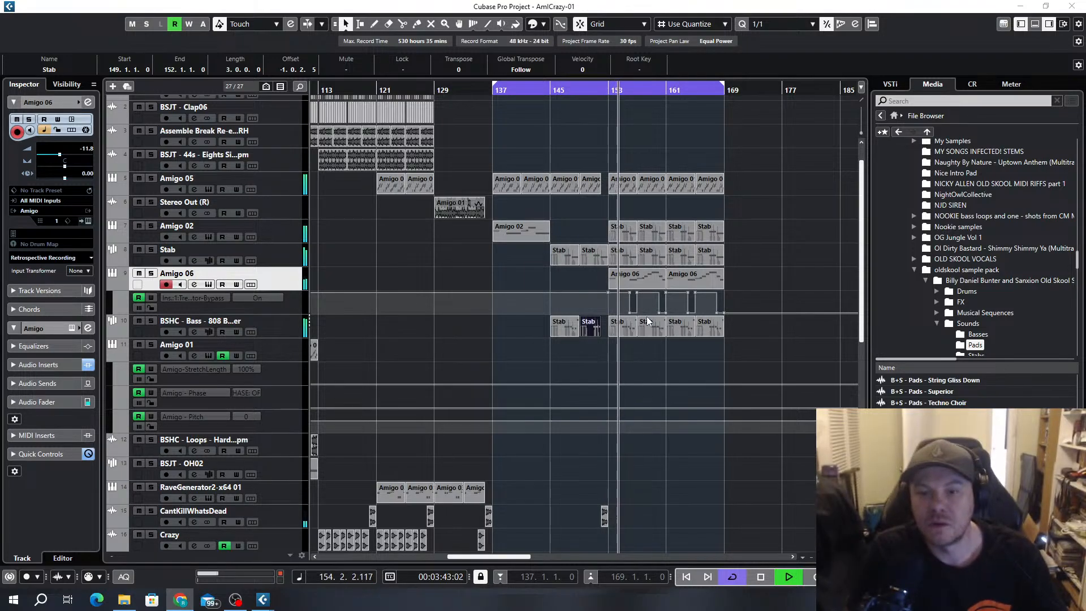
Try copying two BSJT 44s Eights loops into bars 161 to 169, and delete the copies
{"action": "scroll", "coordinate": [731, 281], "scroll_direction": "up", "scroll_amount": 1}
{"action": "scroll", "coordinate": [610, 227], "scroll_direction": "down", "scroll_amount": 9}
{"action": "scroll", "coordinate": [706, 172], "scroll_direction": "up", "scroll_amount": 9}
{"action": "left_click", "coordinate": [731, 144]}
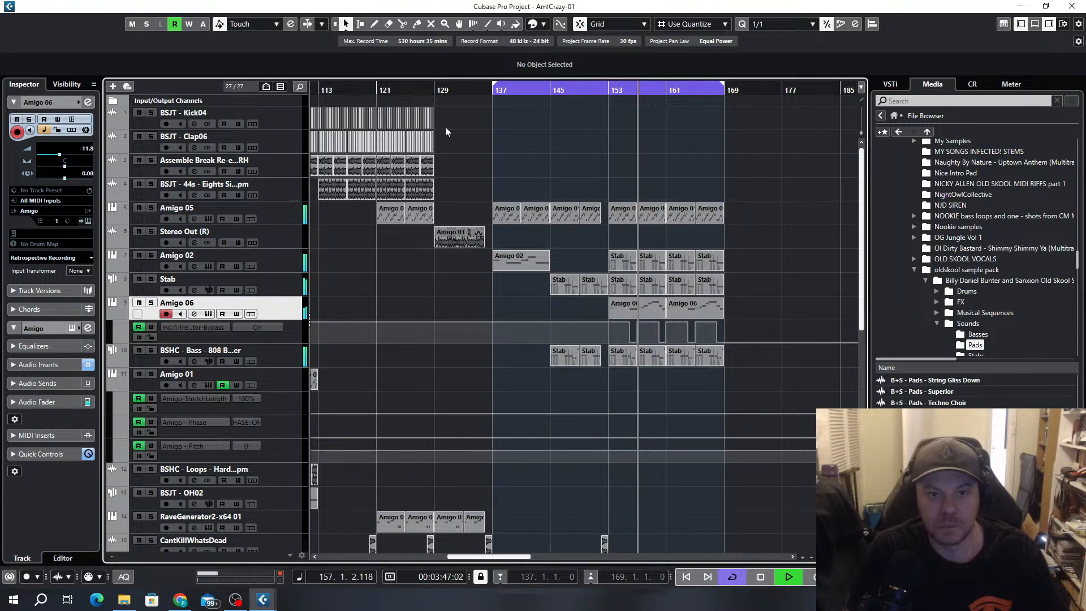
{"action": "scroll", "coordinate": [477, 134], "scroll_direction": "left", "scroll_amount": 4}
{"action": "scroll", "coordinate": [603, 154], "scroll_direction": "up", "scroll_amount": 1}
{"action": "scroll", "coordinate": [604, 157], "scroll_direction": "down", "scroll_amount": 2}
{"action": "scroll", "coordinate": [543, 189], "scroll_direction": "right", "scroll_amount": 2}
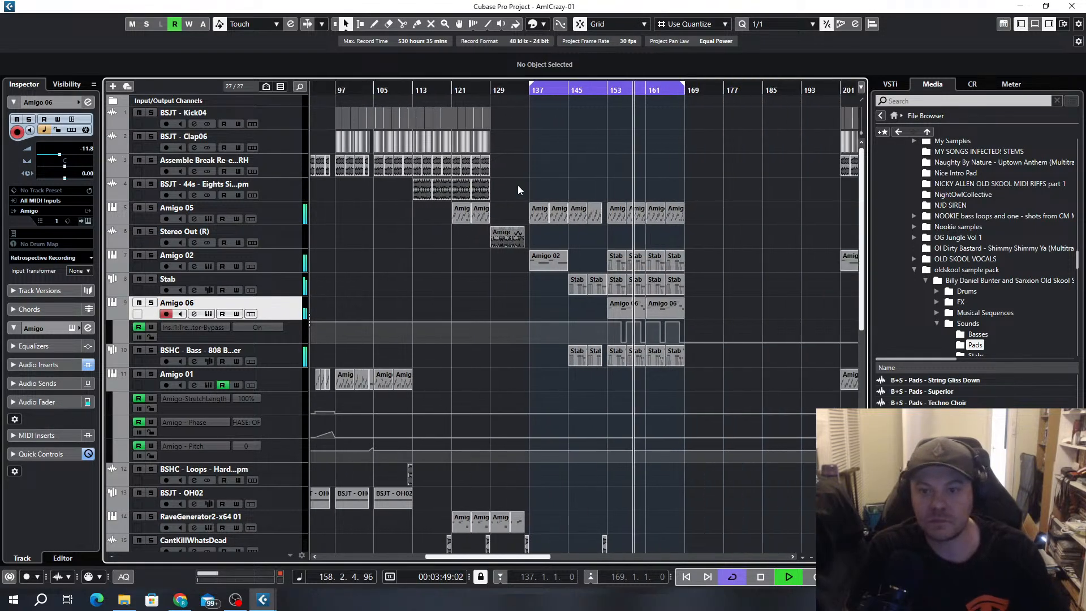
{"action": "left_click_drag", "start_coordinate": [415, 193], "coordinate": [652, 192]}
{"action": "scroll", "coordinate": [673, 208], "scroll_direction": "up", "scroll_amount": 3}
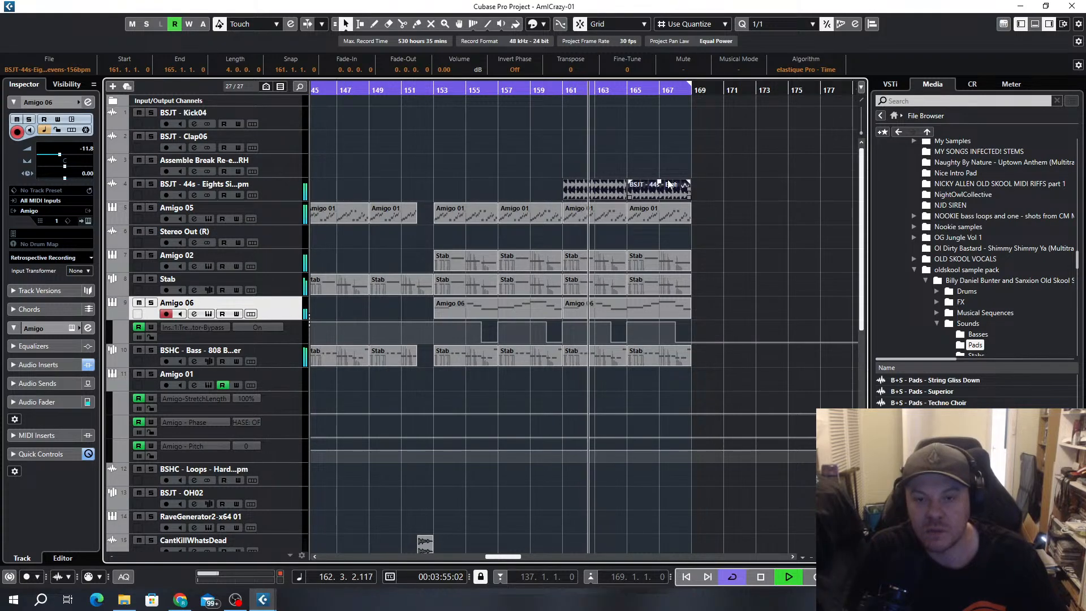
{"action": "left_click_drag", "start_coordinate": [701, 168], "coordinate": [588, 189]}
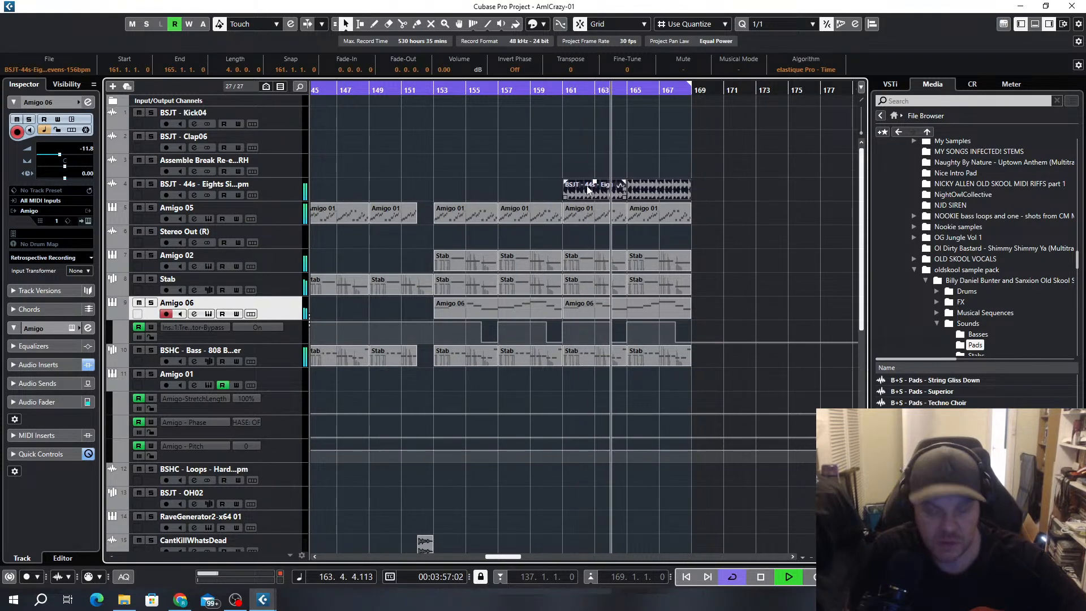
{"action": "key", "text": "Delete"}
Stop playback and move the Amigo 01 track with its automation lanes directly below Amigo 05
{"action": "scroll", "coordinate": [587, 187], "scroll_direction": "down", "scroll_amount": 3}
{"action": "scroll", "coordinate": [592, 209], "scroll_direction": "down", "scroll_amount": 5}
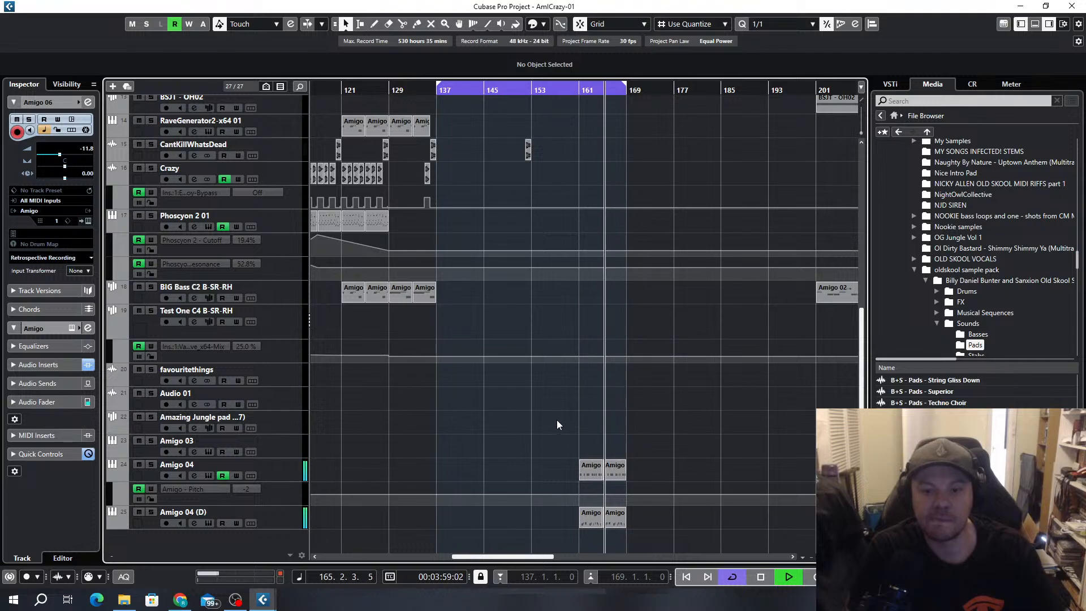
{"action": "scroll", "coordinate": [573, 396], "scroll_direction": "down", "scroll_amount": 2}
{"action": "scroll", "coordinate": [566, 391], "scroll_direction": "up", "scroll_amount": 5}
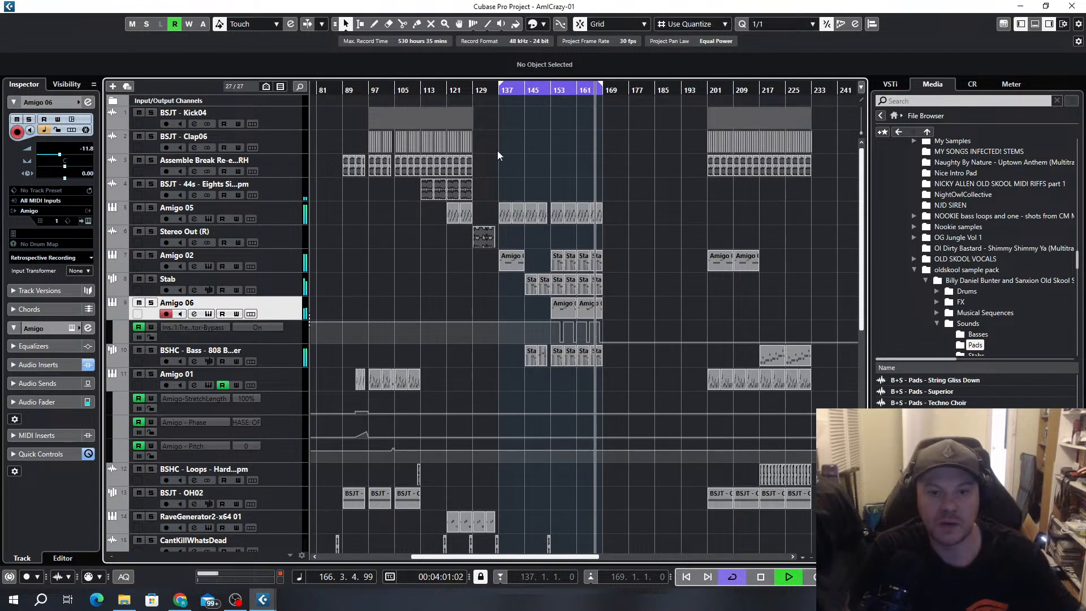
{"action": "scroll", "coordinate": [496, 229], "scroll_direction": "up", "scroll_amount": 3}
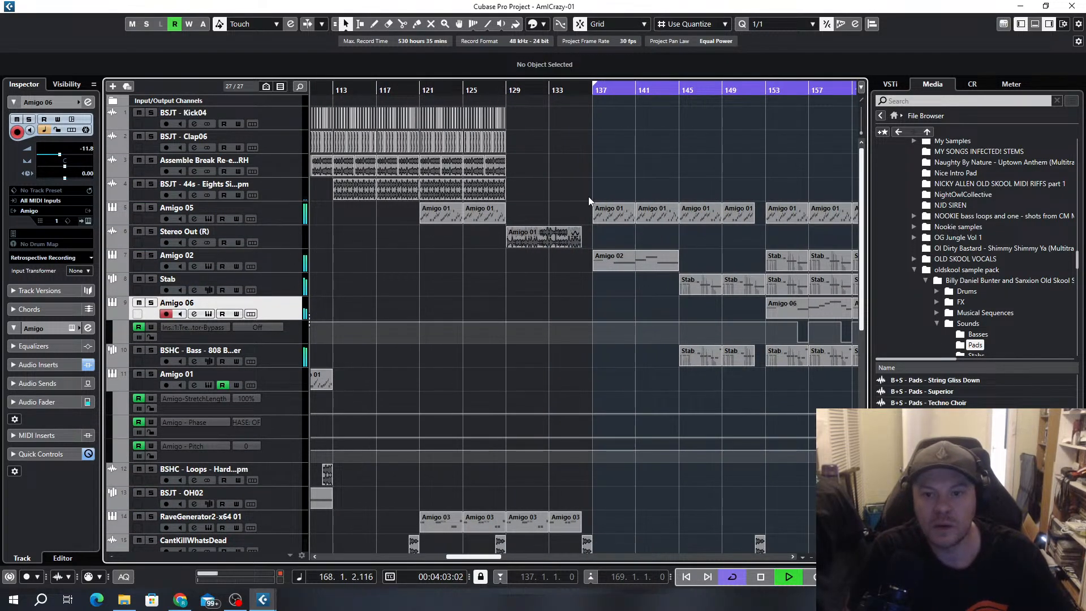
{"action": "scroll", "coordinate": [594, 195], "scroll_direction": "down", "scroll_amount": 3}
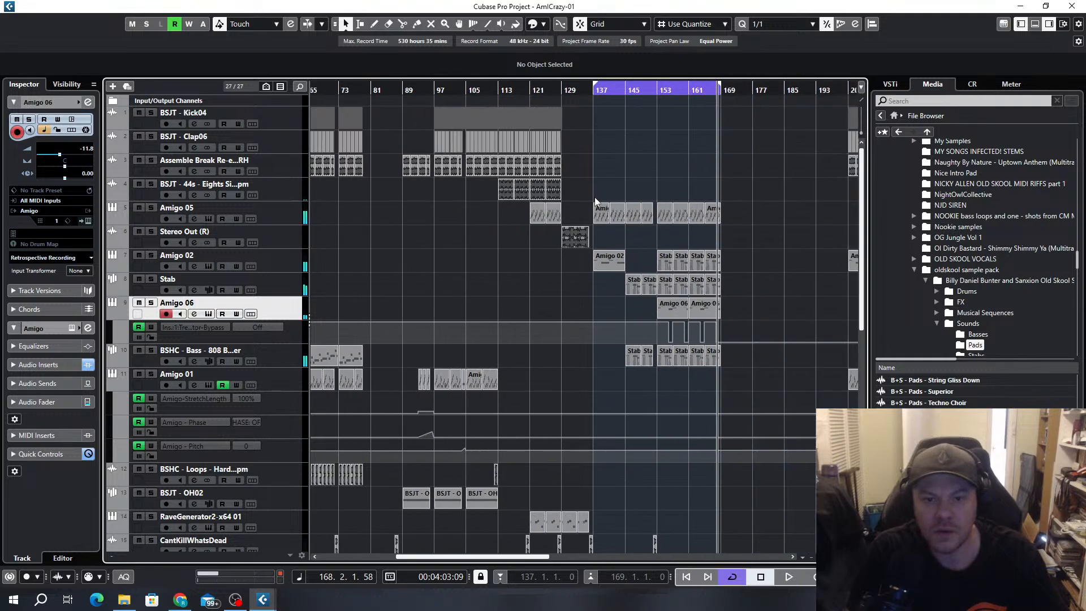
{"action": "scroll", "coordinate": [407, 269], "scroll_direction": "down", "scroll_amount": 3}
{"action": "scroll", "coordinate": [600, 252], "scroll_direction": "left", "scroll_amount": 3}
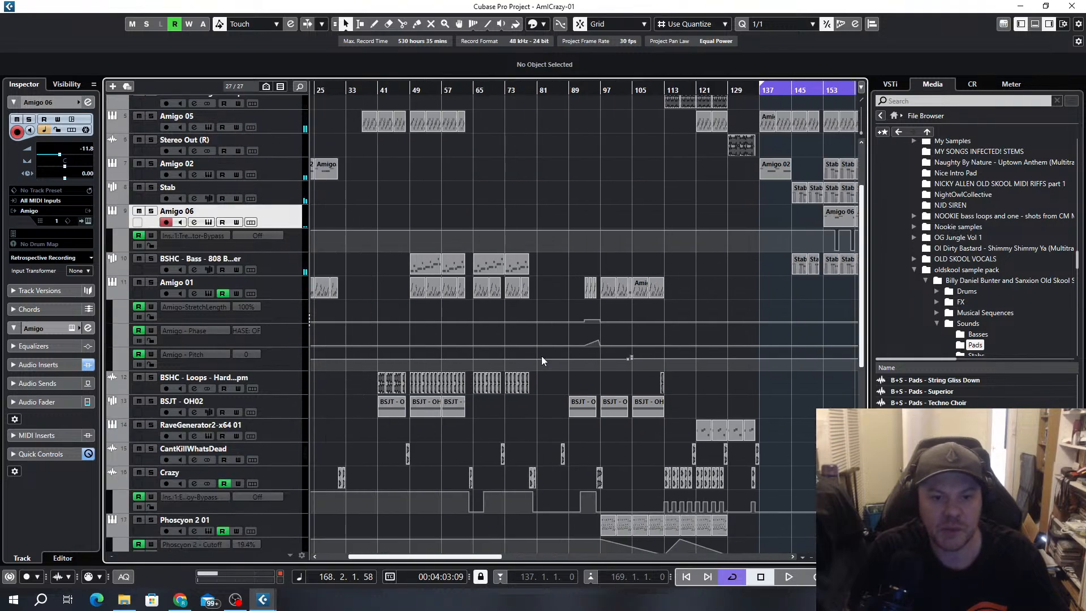
{"action": "left_click", "coordinate": [277, 289]}
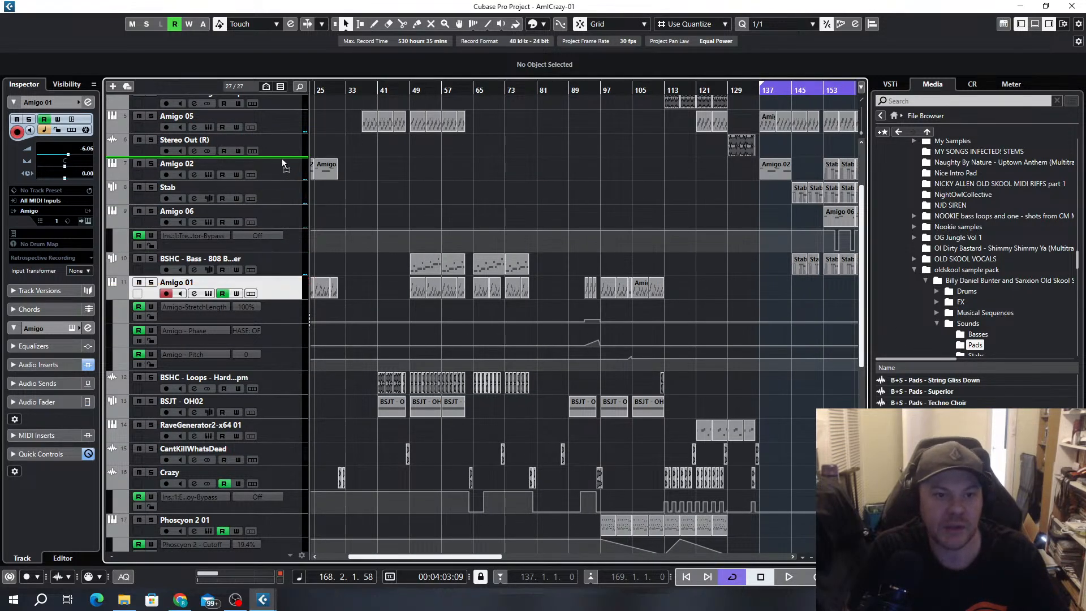
{"action": "scroll", "coordinate": [470, 235], "scroll_direction": "up", "scroll_amount": 4}
{"action": "scroll", "coordinate": [636, 280], "scroll_direction": "right", "scroll_amount": 3}
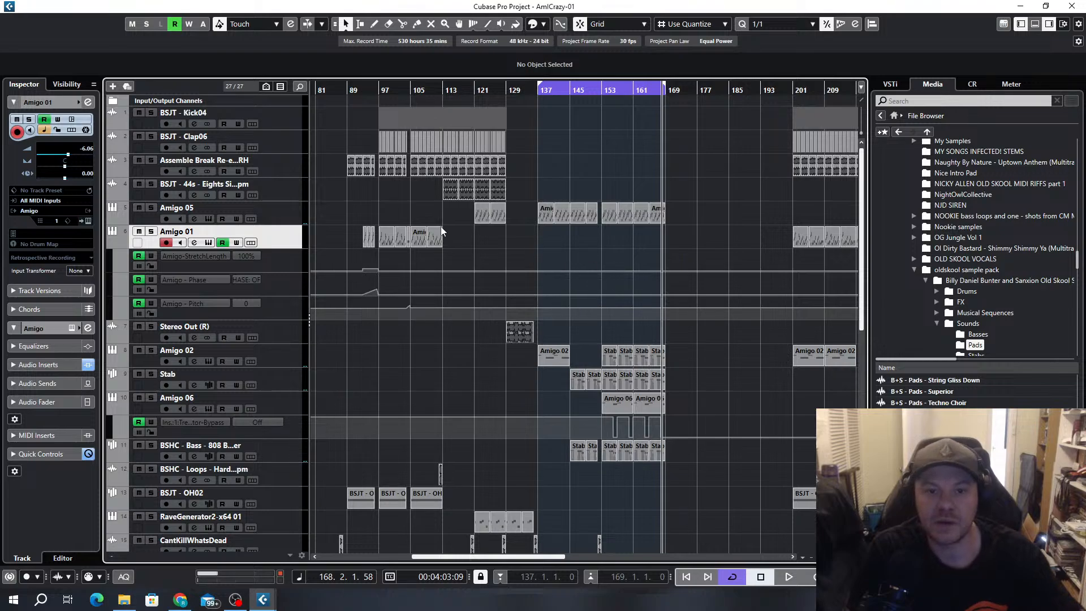
Copy the Amigo 01 track's parts of bars 105 to 113 into bars 161 to 169
{"action": "left_click_drag", "start_coordinate": [441, 242], "coordinate": [639, 241]}
{"action": "scroll", "coordinate": [644, 258], "scroll_direction": "up", "scroll_amount": 3}
{"action": "scroll", "coordinate": [644, 259], "scroll_direction": "up", "scroll_amount": 1}
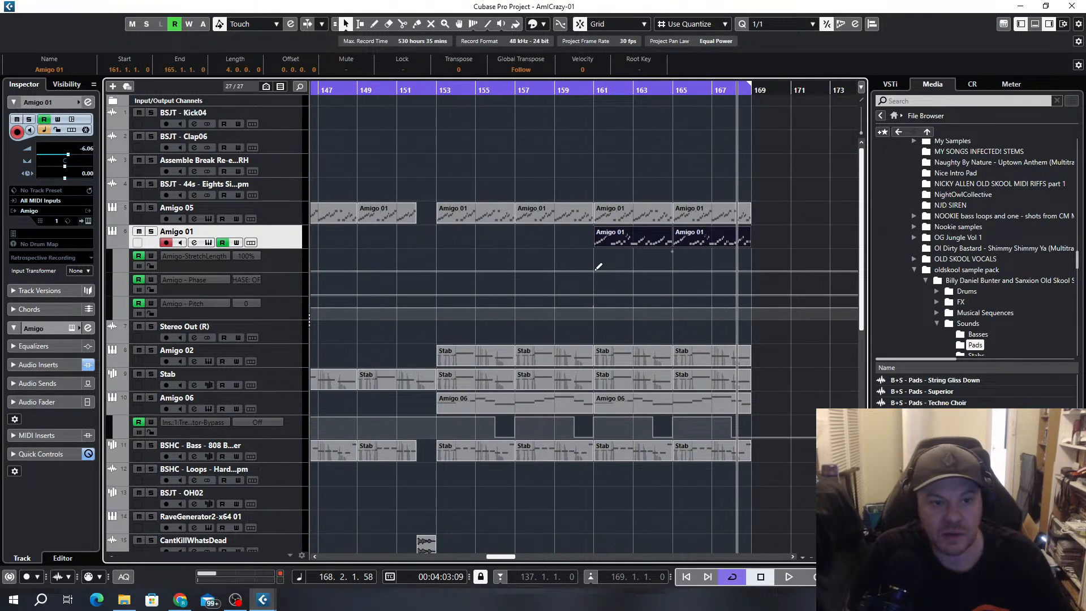
Automate the Amigo 01 track's StretchLength to 200% between bars 161 and 169, enlarging its lane for precision
{"action": "left_click", "coordinate": [595, 270]}
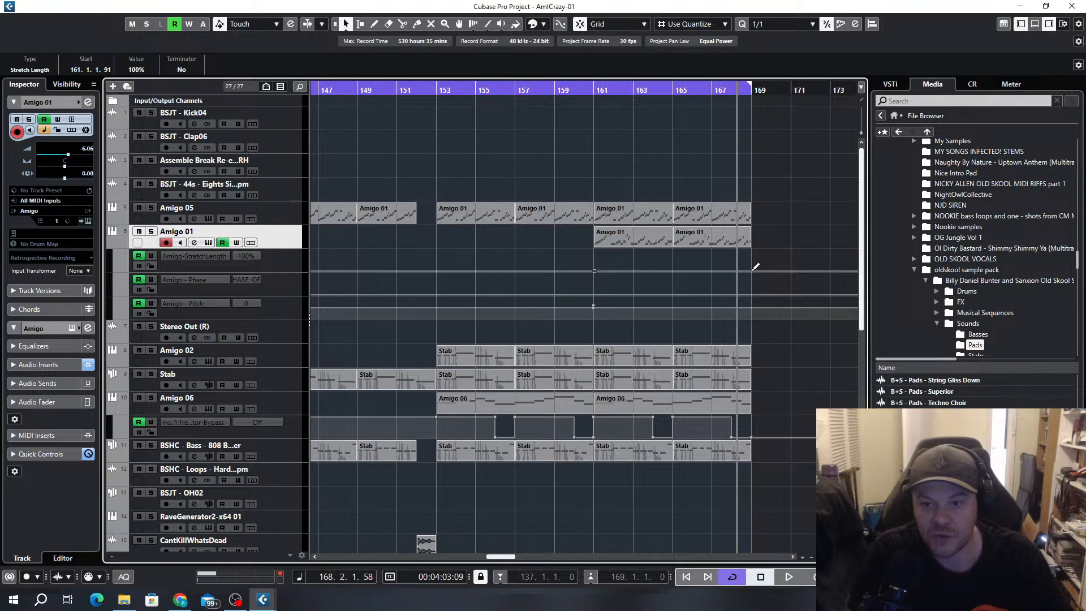
{"action": "left_click_drag", "start_coordinate": [754, 275], "coordinate": [752, 272]}
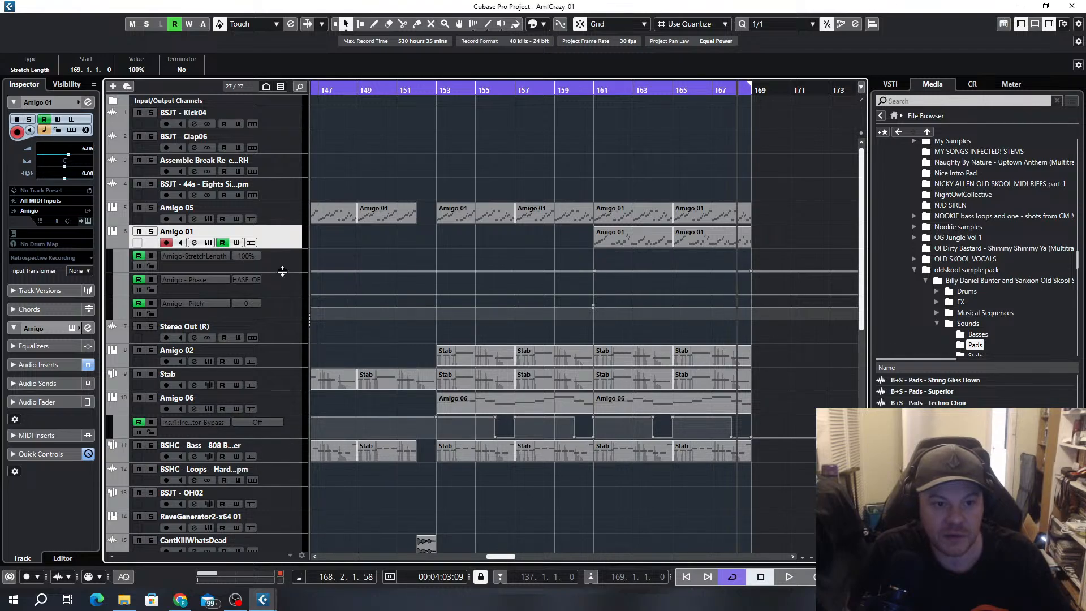
{"action": "left_click_drag", "start_coordinate": [282, 271], "coordinate": [282, 430]}
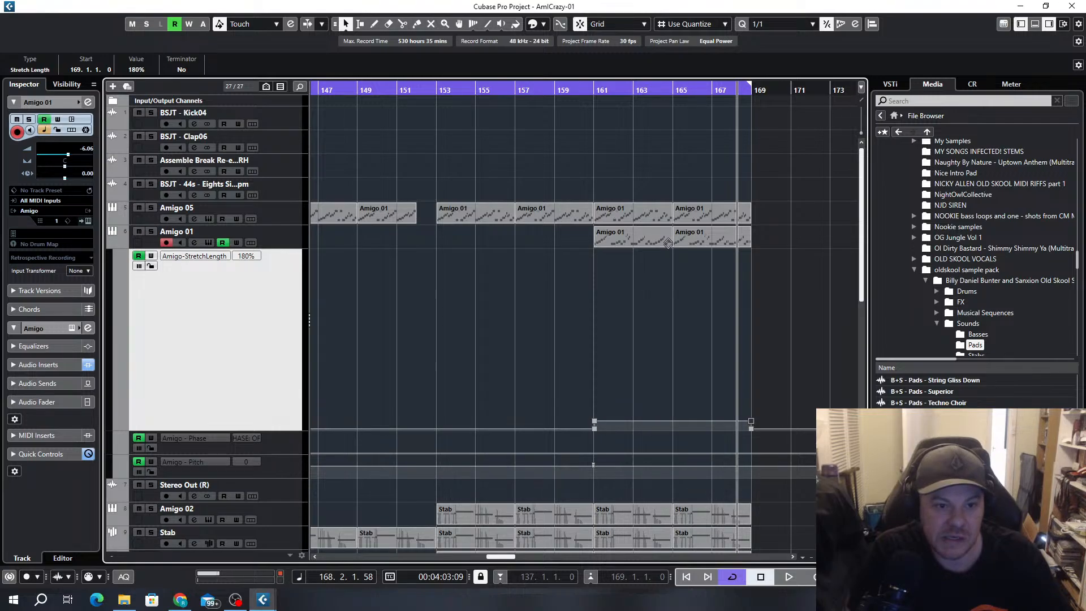
Play from about bar 161, solo the Amigo 01 track to hear its stretched break, and stop playback
{"action": "double_click", "coordinate": [587, 90]}
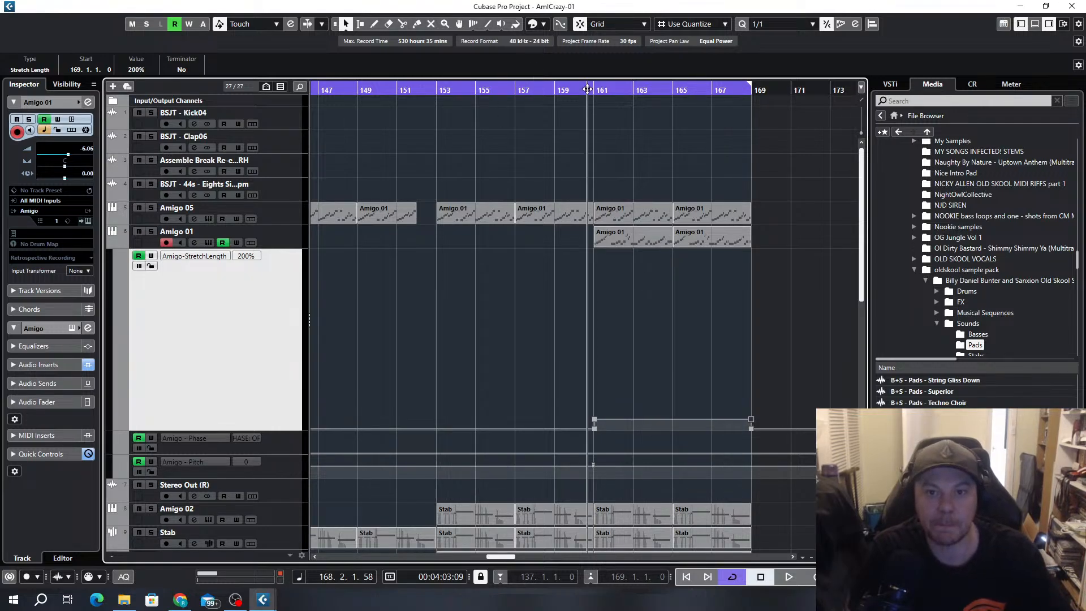
{"action": "left_click", "coordinate": [151, 232]}
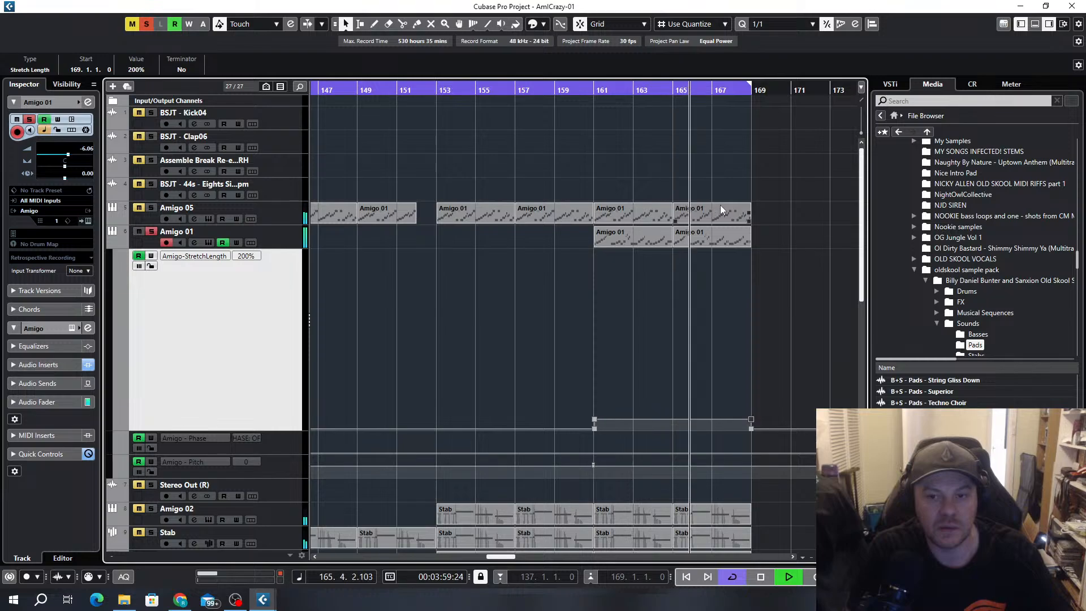
{"action": "key", "text": "space"}
Open both Amigo 01 parts of bars 161 to 169 in the Key Editor
{"action": "left_click_drag", "start_coordinate": [784, 252], "coordinate": [620, 240]}
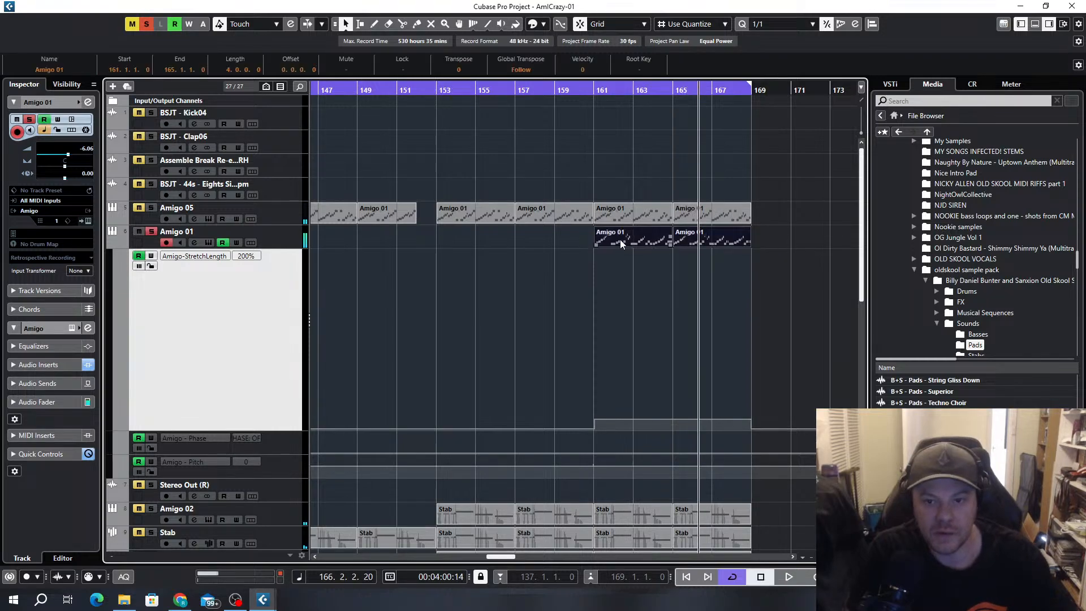
{"action": "double_click", "coordinate": [620, 240]}
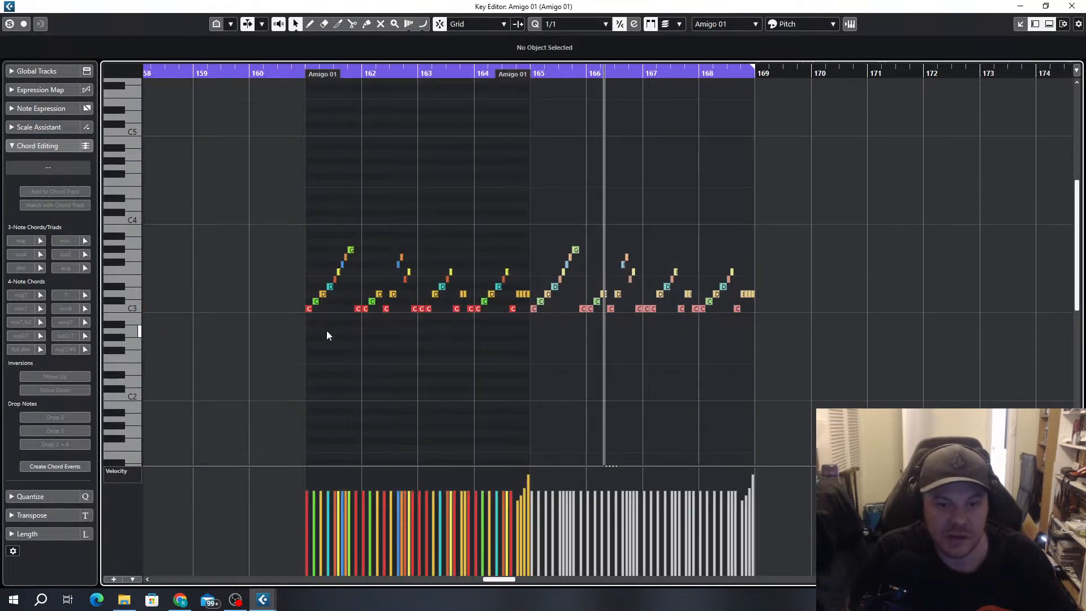
{"action": "scroll", "coordinate": [327, 331], "scroll_direction": "up", "scroll_amount": 4}
Audition the individual notes of the rising run from C3 to G#3 in bar 161
{"action": "left_click", "coordinate": [292, 310]}
{"action": "scroll", "coordinate": [289, 314], "scroll_direction": "up", "scroll_amount": 5}
{"action": "left_click", "coordinate": [335, 303]}
{"action": "left_click", "coordinate": [390, 293]}
{"action": "left_click", "coordinate": [413, 291]}
{"action": "left_click", "coordinate": [419, 287]}
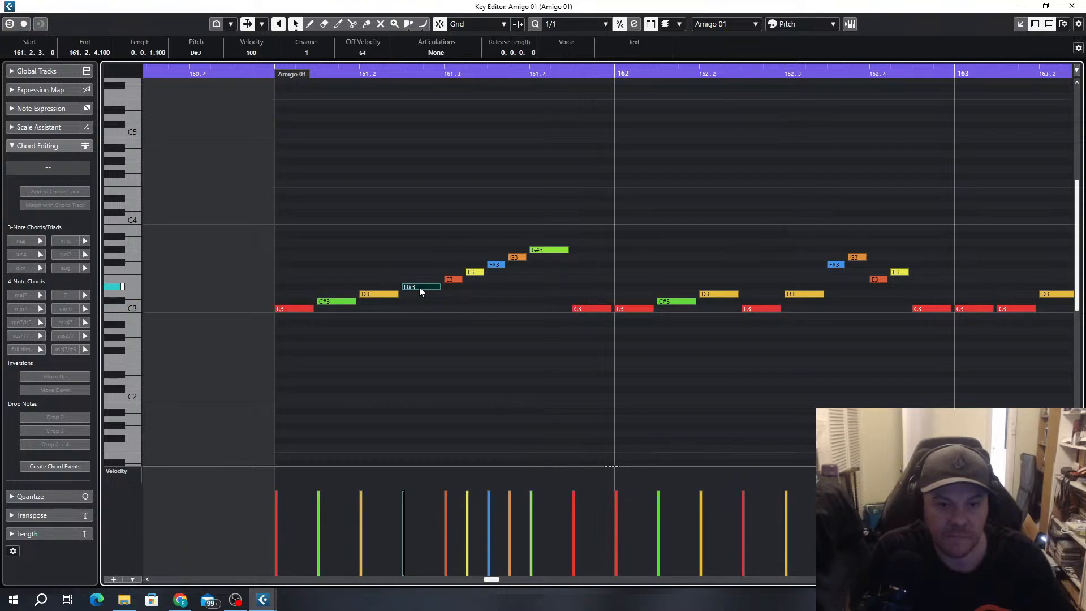
{"action": "left_click", "coordinate": [474, 272]}
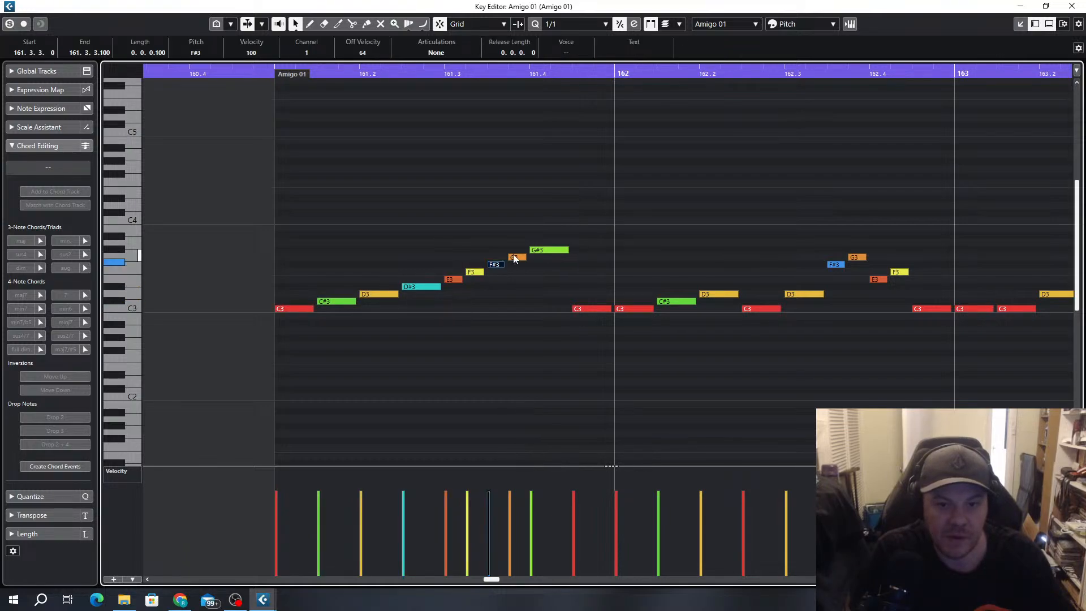
{"action": "left_click", "coordinate": [535, 251]}
Transpose all C3 notes in both Amigo 01 parts between bars 161 and 169 up two semitones to D3
{"action": "scroll", "coordinate": [603, 310], "scroll_direction": "down", "scroll_amount": 8}
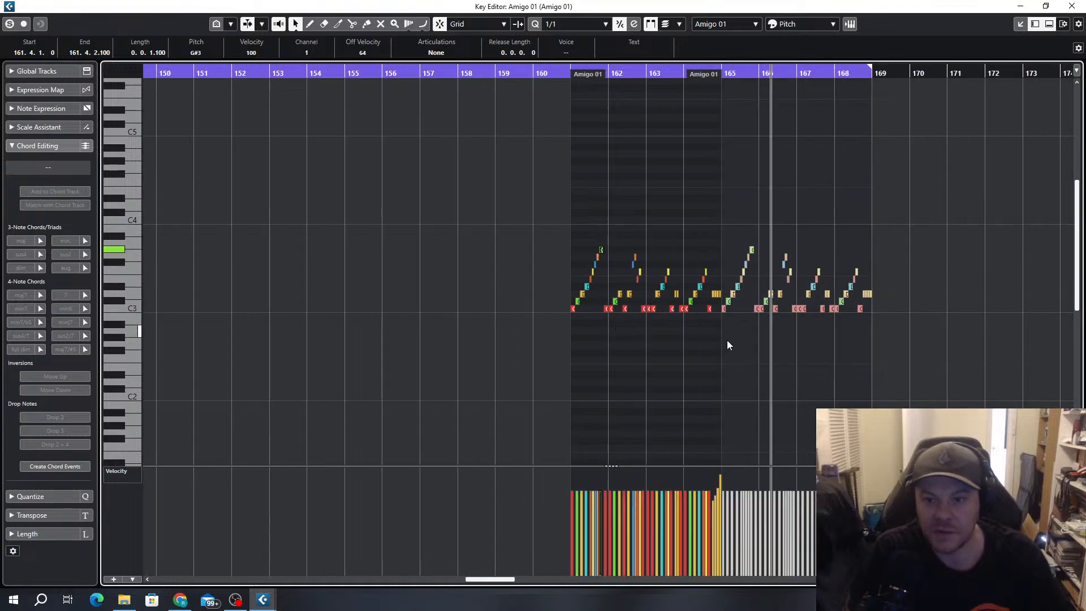
{"action": "left_click_drag", "start_coordinate": [697, 306], "coordinate": [357, 341]}
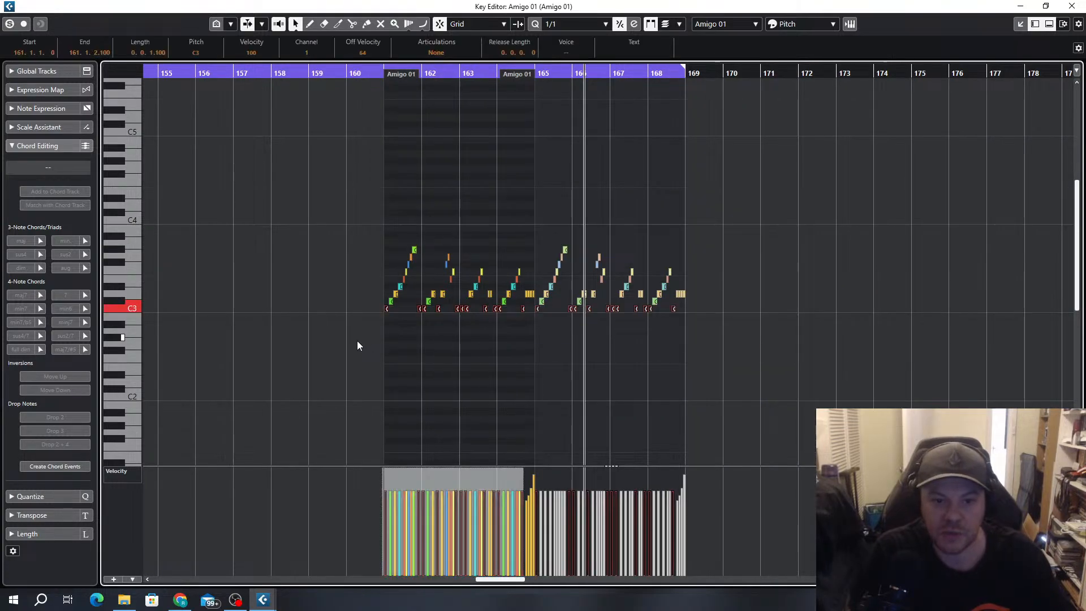
{"action": "key", "text": "Up"}
{"action": "key", "text": "Up"}
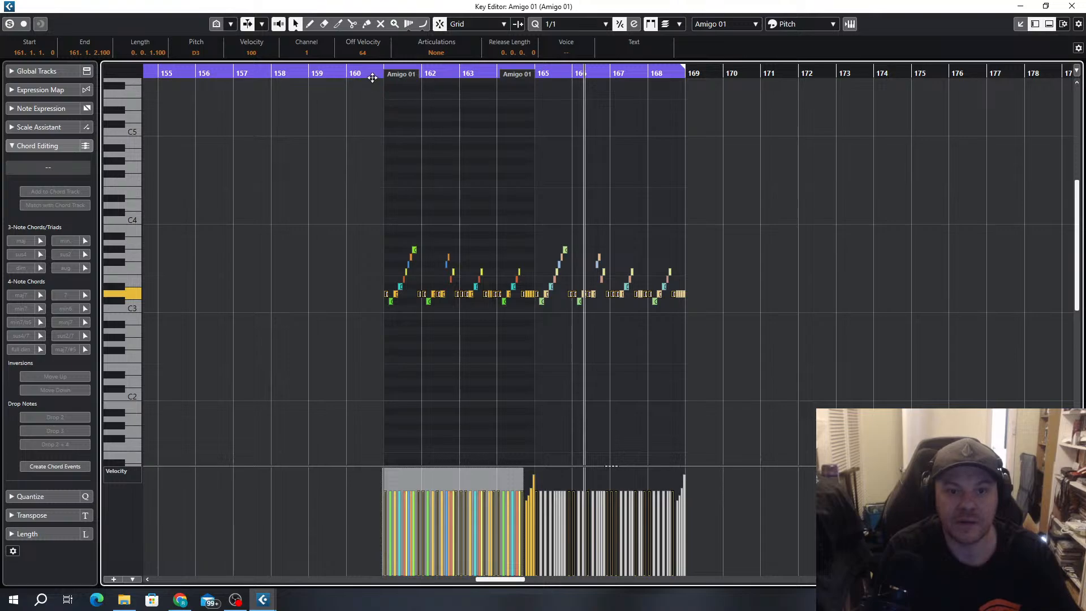
Raise the velocity of the selected D3 notes to 107 and close the Key Editor
{"action": "scroll", "coordinate": [340, 294], "scroll_direction": "up", "scroll_amount": 6}
{"action": "scroll", "coordinate": [747, 317], "scroll_direction": "down", "scroll_amount": 6}
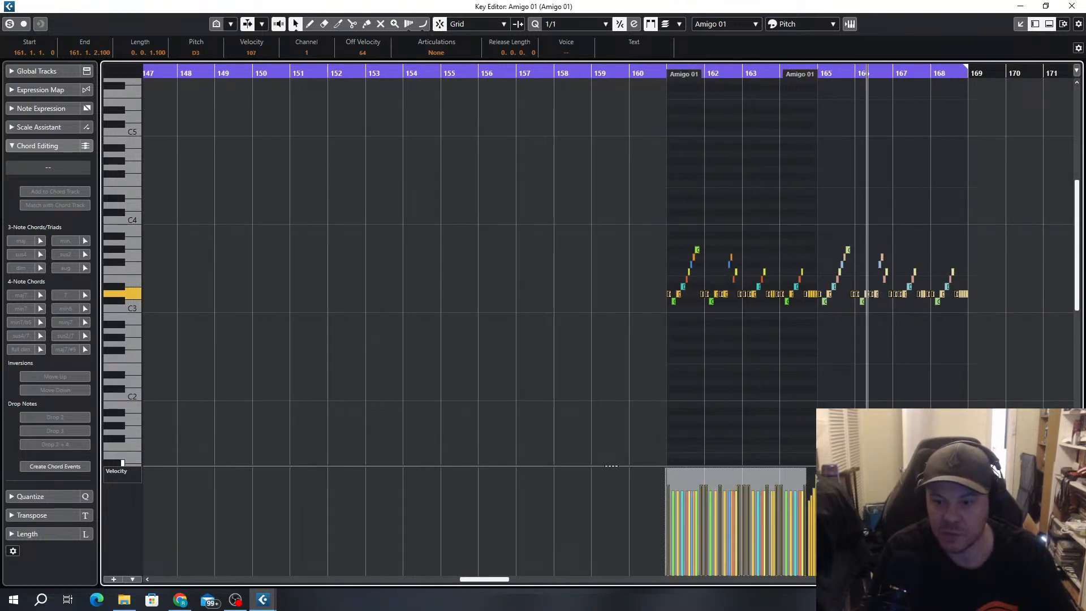
{"action": "scroll", "coordinate": [866, 407], "scroll_direction": "right", "scroll_amount": 2}
{"action": "scroll", "coordinate": [812, 471], "scroll_direction": "up", "scroll_amount": 5}
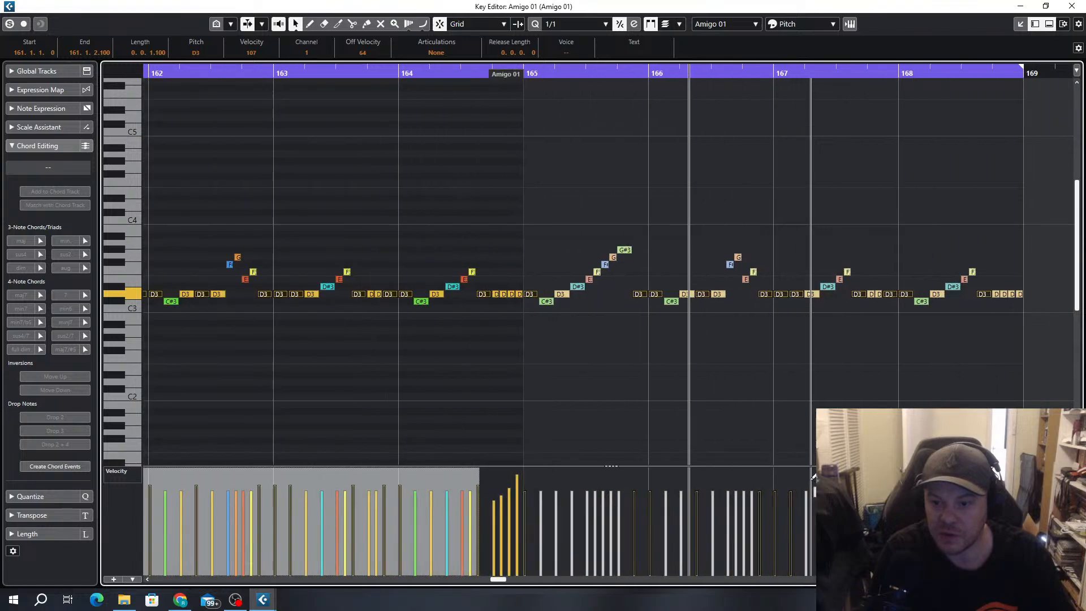
{"action": "scroll", "coordinate": [813, 470], "scroll_direction": "down", "scroll_amount": 3}
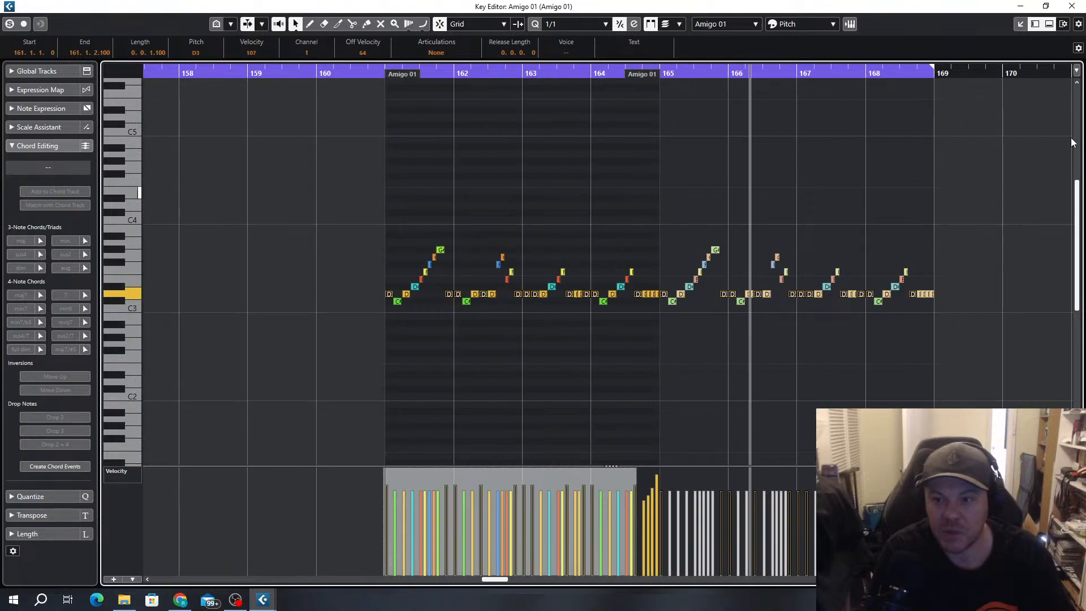
{"action": "left_click", "coordinate": [1079, 6]}
{"action": "left_click", "coordinate": [829, 234]}
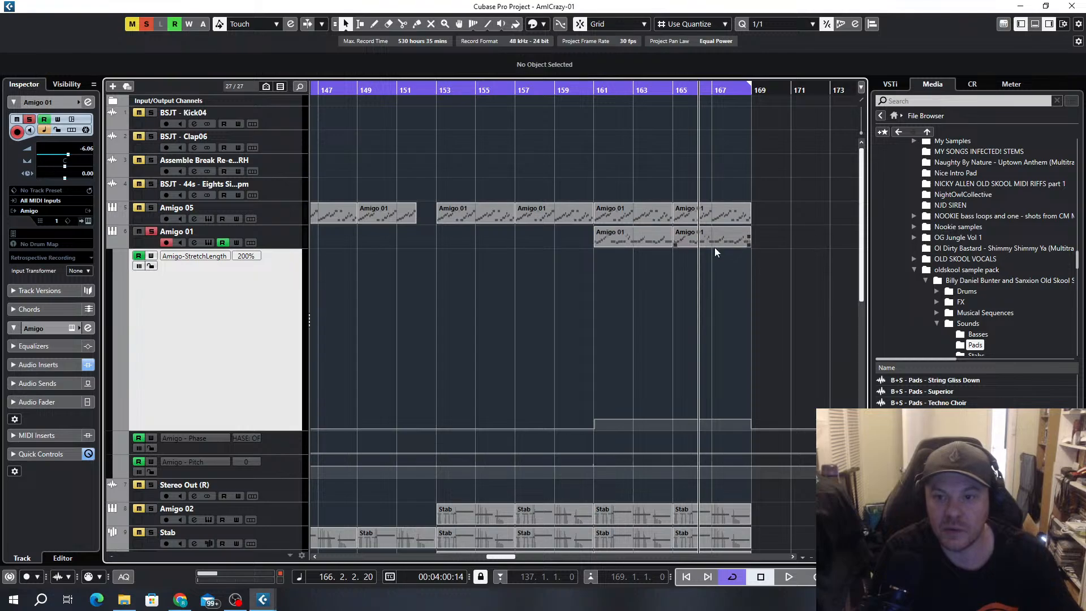
Replace the Amigo 01 part at bar 165 with a duplicate of the bar 161 part, and play it with Amigo 05 also soloed
{"action": "left_click", "coordinate": [717, 238]}
{"action": "key", "text": "Delete"}
{"action": "left_click", "coordinate": [627, 242]}
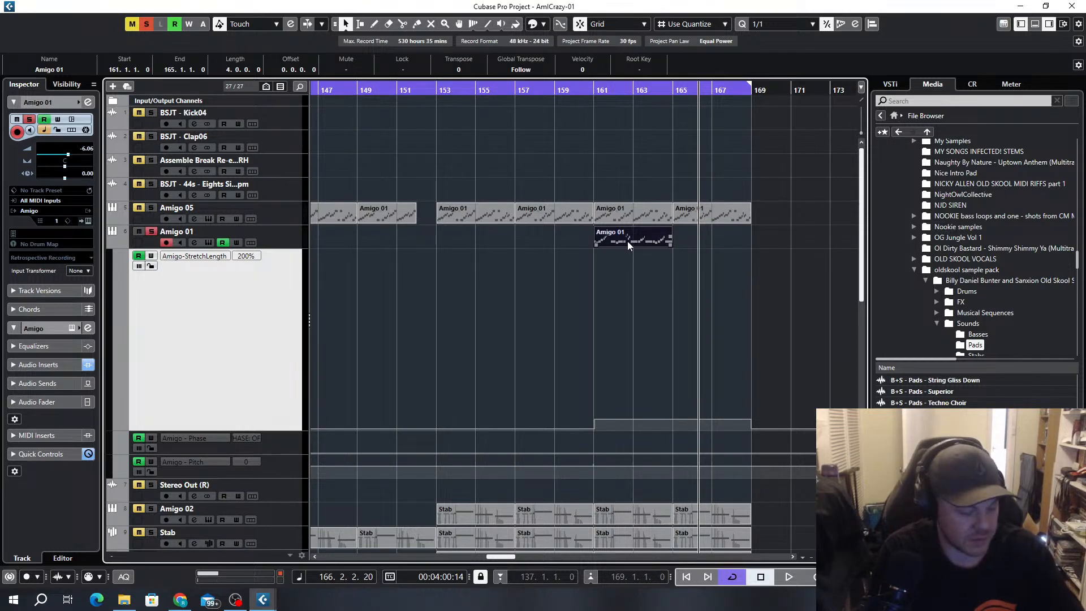
{"action": "key", "text": "ctrl+d"}
{"action": "left_click", "coordinate": [591, 86]}
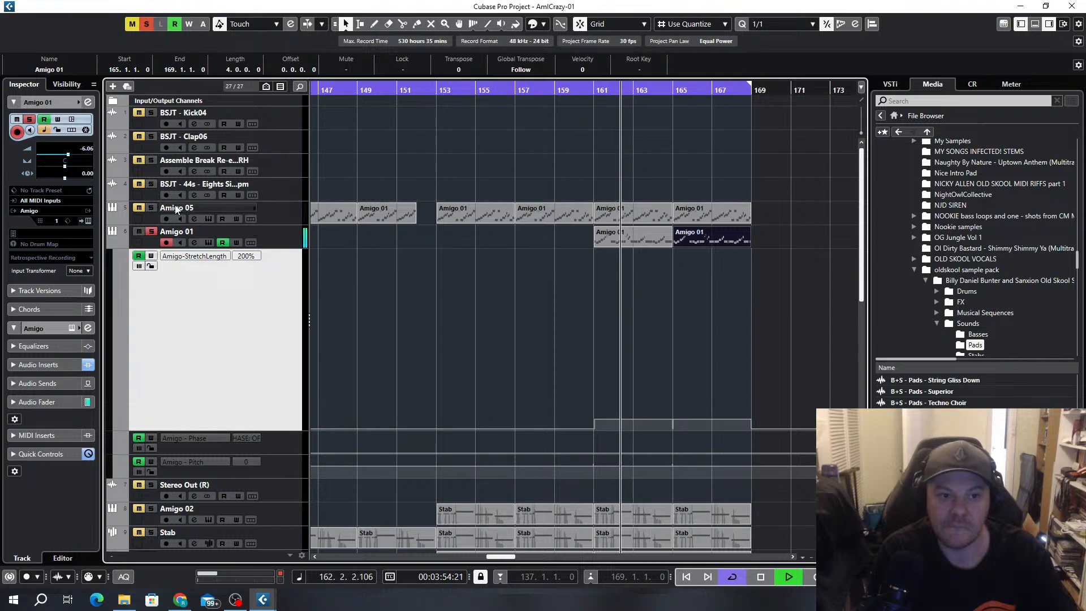
{"action": "left_click", "coordinate": [151, 207]}
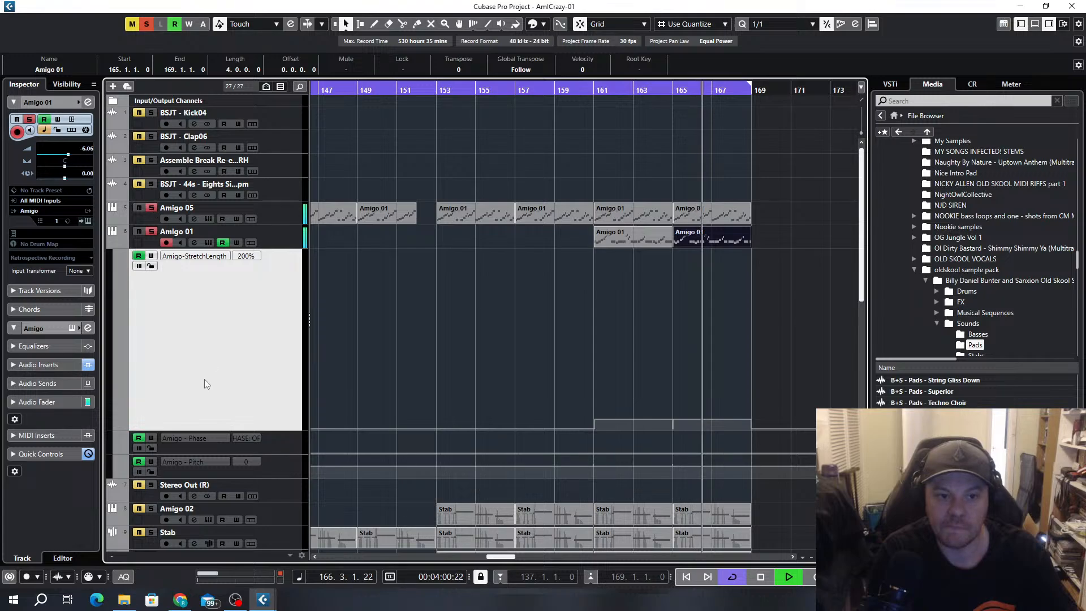
Enlarge the Amigo 01 Pitch lane and flatten its automation to 0, keeping points at bars 161 and 169
{"action": "left_click_drag", "start_coordinate": [231, 430], "coordinate": [232, 269]}
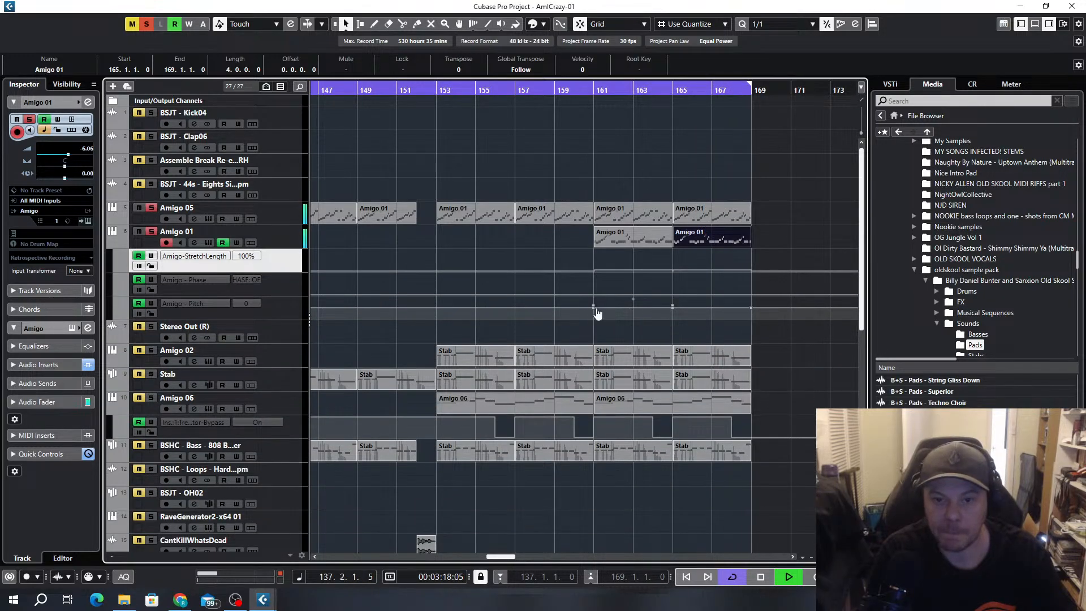
{"action": "left_click_drag", "start_coordinate": [282, 320], "coordinate": [281, 479]}
{"action": "scroll", "coordinate": [656, 409], "scroll_direction": "up", "scroll_amount": 3}
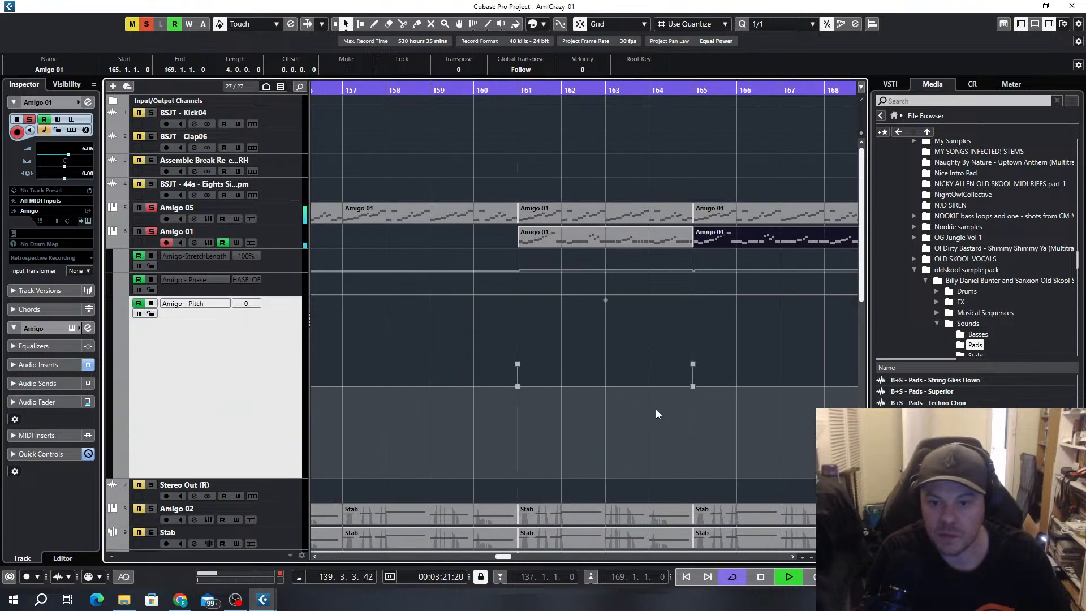
{"action": "left_click", "coordinate": [517, 364]}
{"action": "key", "text": "Delete"}
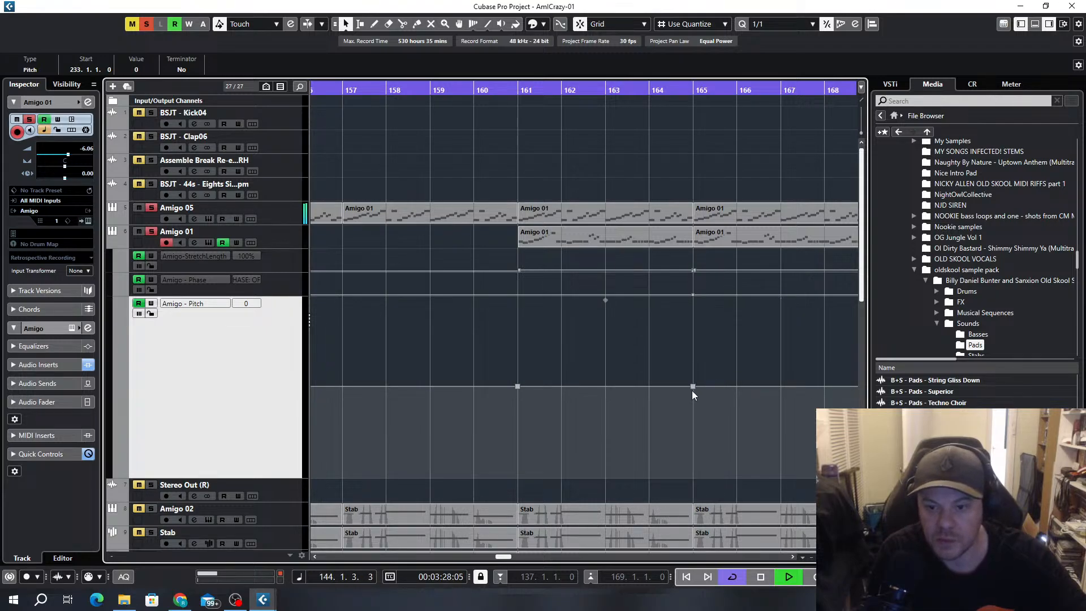
{"action": "scroll", "coordinate": [678, 371], "scroll_direction": "up", "scroll_amount": 4}
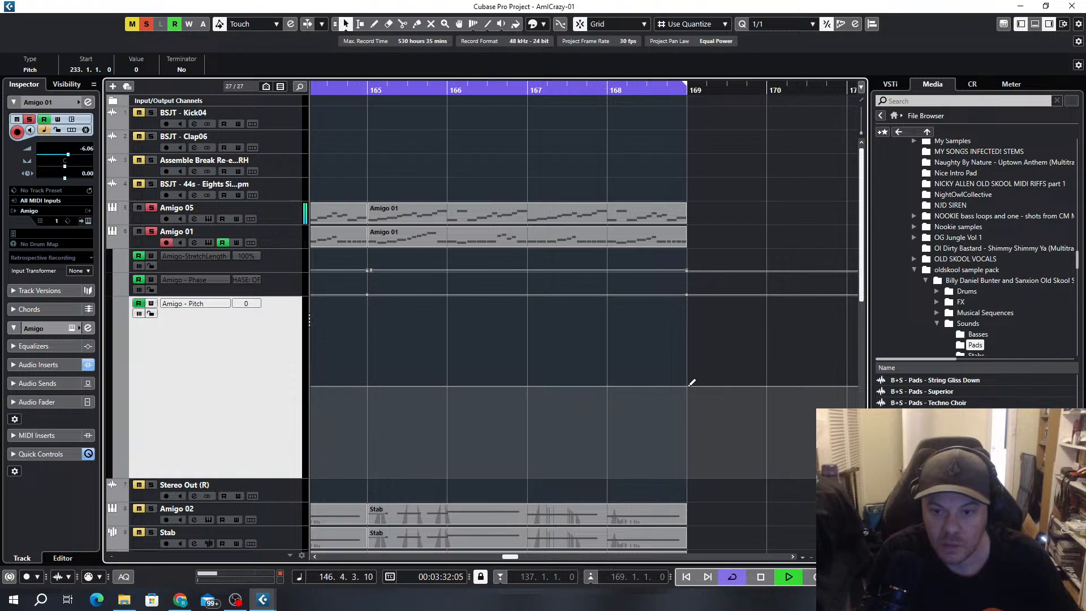
{"action": "scroll", "coordinate": [590, 368], "scroll_direction": "down", "scroll_amount": 3}
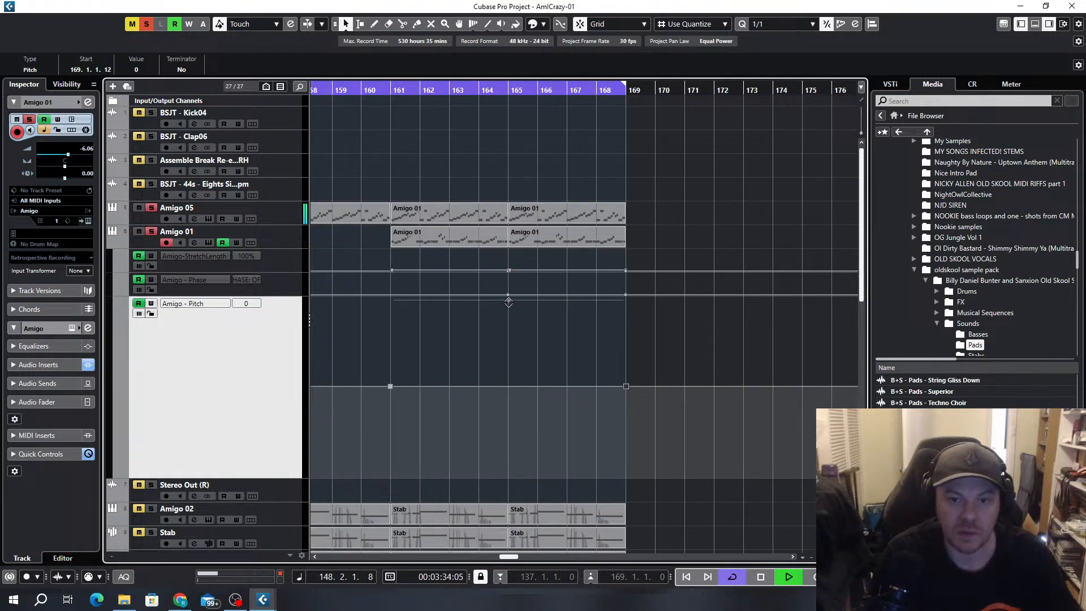
Try the Pitch automation at +3 and +2 between bars 161 and 169 while playing from just before bar 161
{"action": "left_click_drag", "start_coordinate": [509, 301], "coordinate": [510, 293]}
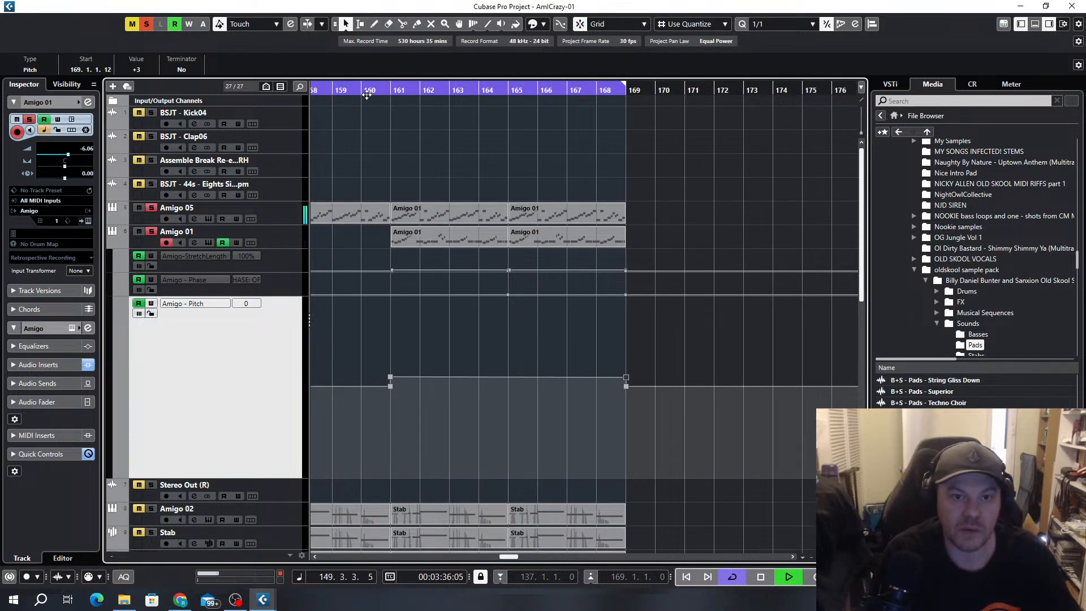
{"action": "left_click_drag", "start_coordinate": [367, 95], "coordinate": [367, 102]}
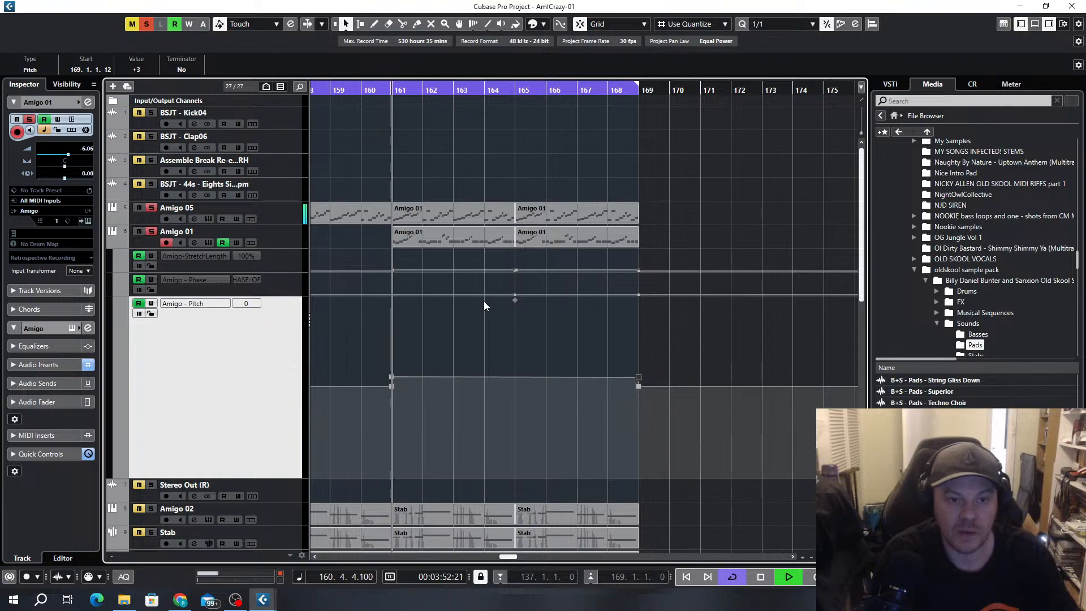
{"action": "left_click_drag", "start_coordinate": [514, 298], "coordinate": [514, 305]}
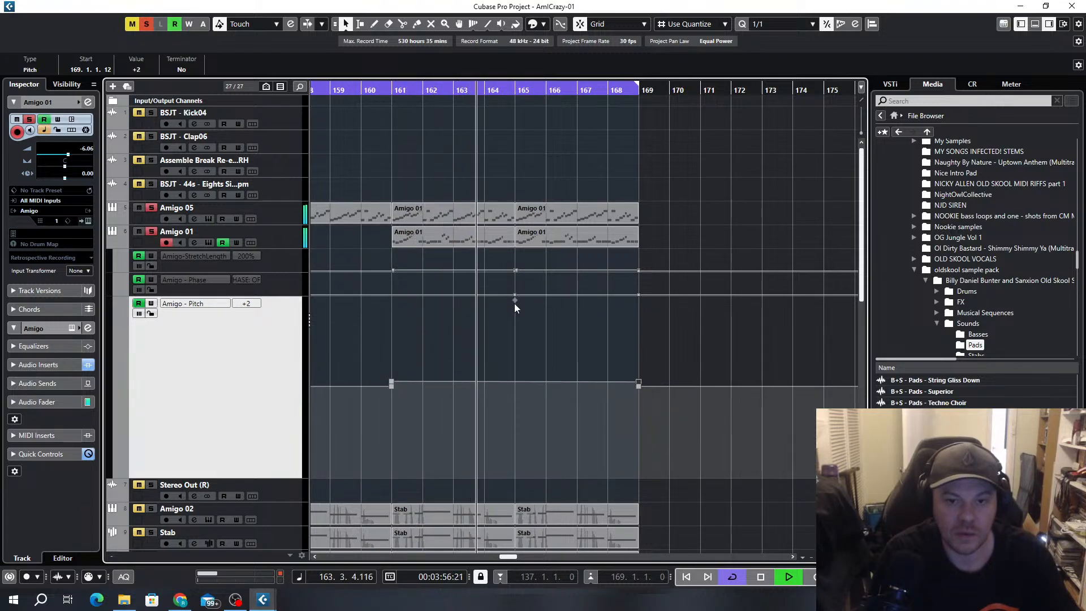
{"action": "left_click_drag", "start_coordinate": [515, 304], "coordinate": [541, 303]}
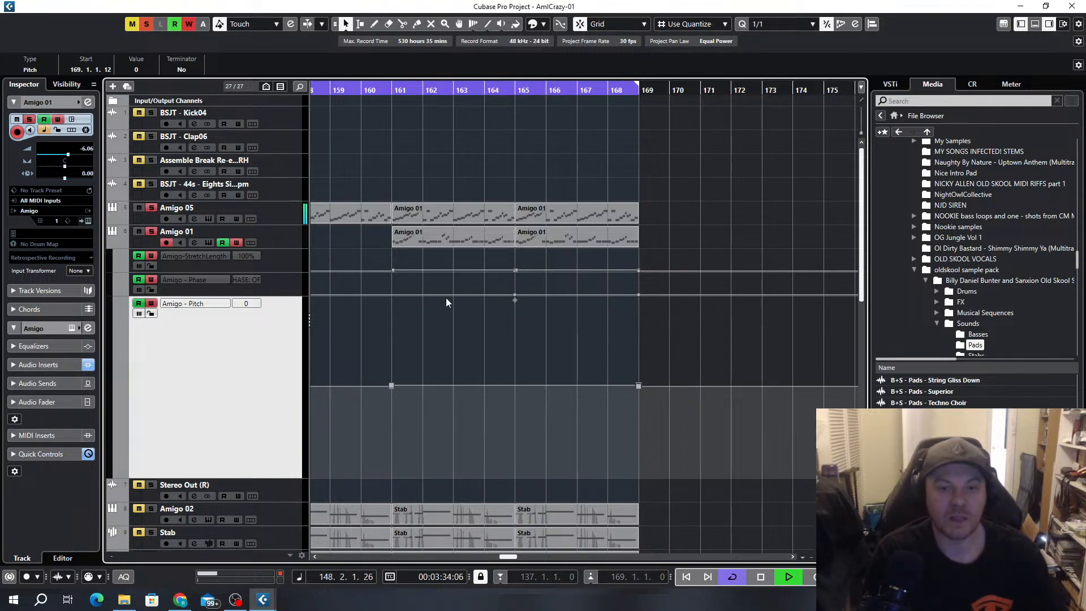
Try lowering the Pitch automation between bars 161 and 169 to -11, listen, and return it to 0
{"action": "scroll", "coordinate": [446, 301], "scroll_direction": "down", "scroll_amount": 5}
{"action": "scroll", "coordinate": [453, 304], "scroll_direction": "left", "scroll_amount": 3}
{"action": "scroll", "coordinate": [517, 335], "scroll_direction": "up", "scroll_amount": 3}
{"action": "scroll", "coordinate": [517, 335], "scroll_direction": "up", "scroll_amount": 1}
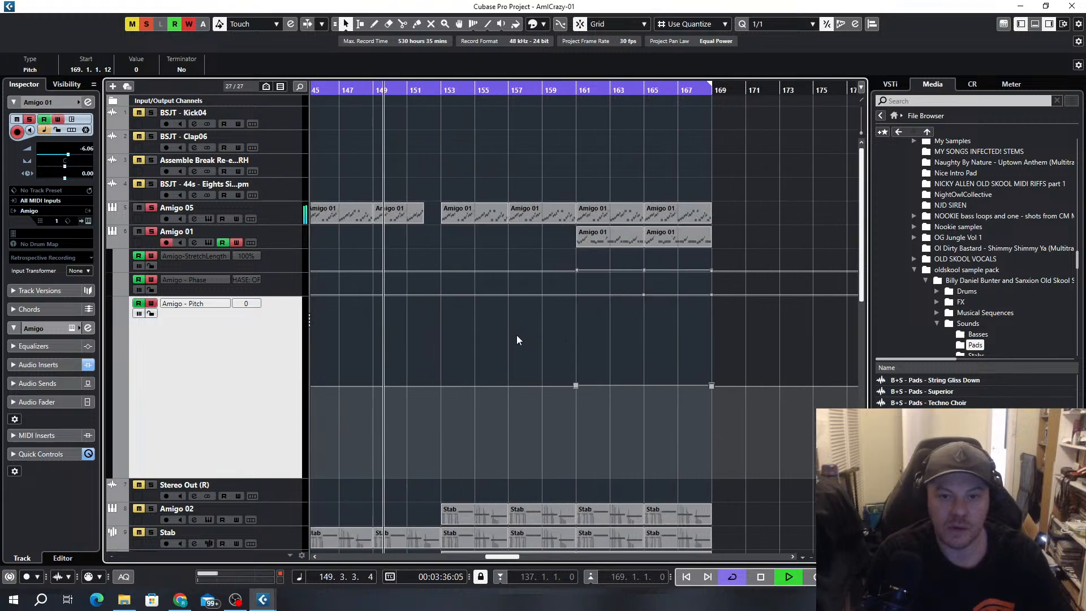
{"action": "scroll", "coordinate": [518, 339], "scroll_direction": "right", "scroll_amount": 1}
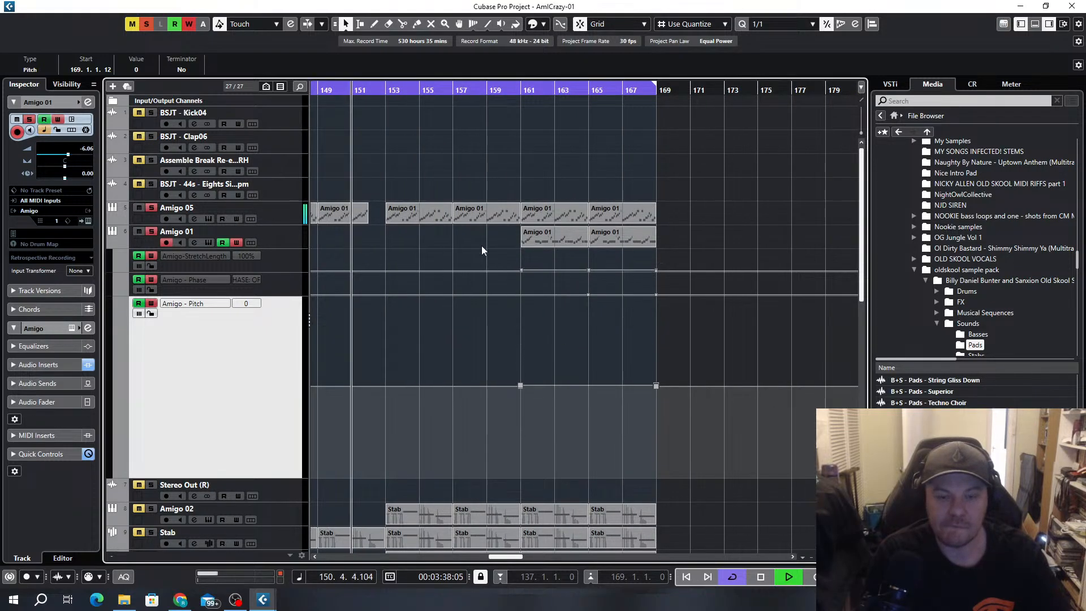
{"action": "scroll", "coordinate": [588, 324], "scroll_direction": "up", "scroll_amount": 2}
{"action": "scroll", "coordinate": [589, 323], "scroll_direction": "up", "scroll_amount": 1}
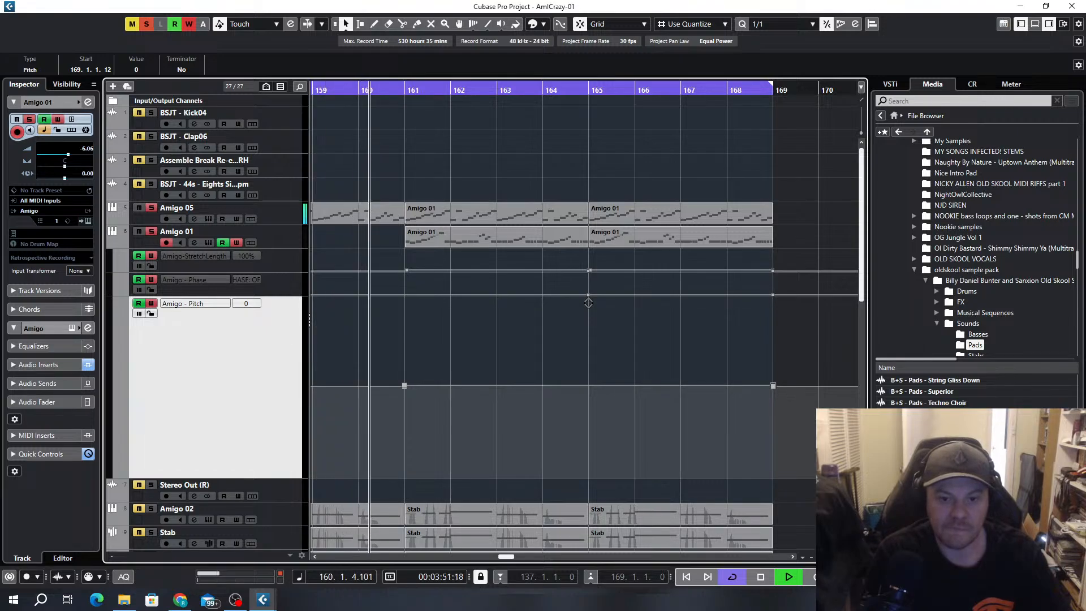
{"action": "left_click_drag", "start_coordinate": [589, 303], "coordinate": [614, 349]}
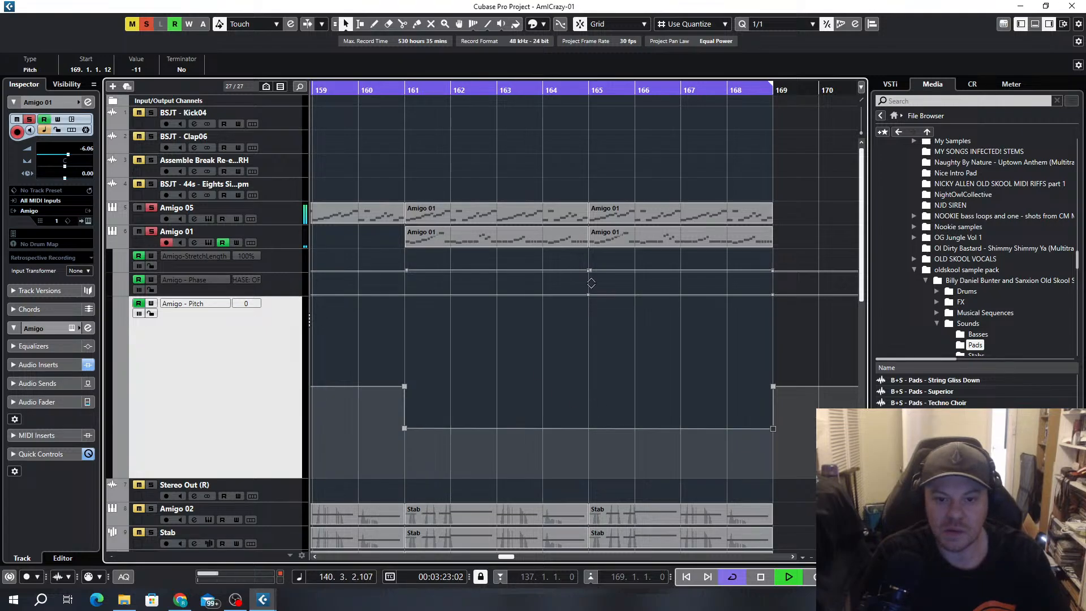
{"action": "left_click_drag", "start_coordinate": [589, 293], "coordinate": [592, 256]}
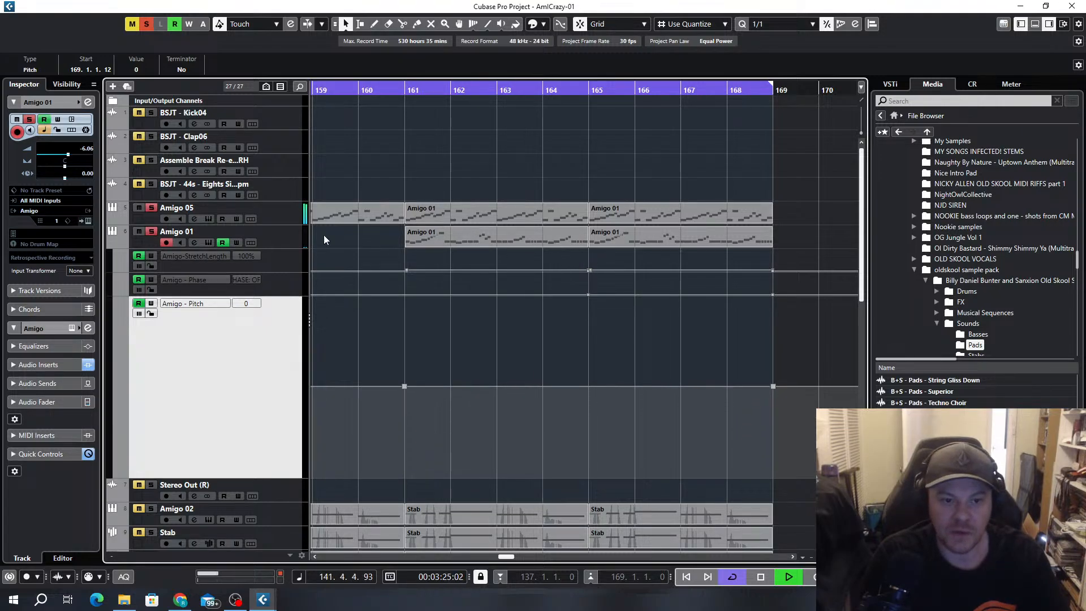
Open the Amigo sampler on the Amigo 01 track to check its pitch and finetune settings, stop playback, and close it
{"action": "left_click", "coordinate": [209, 242]}
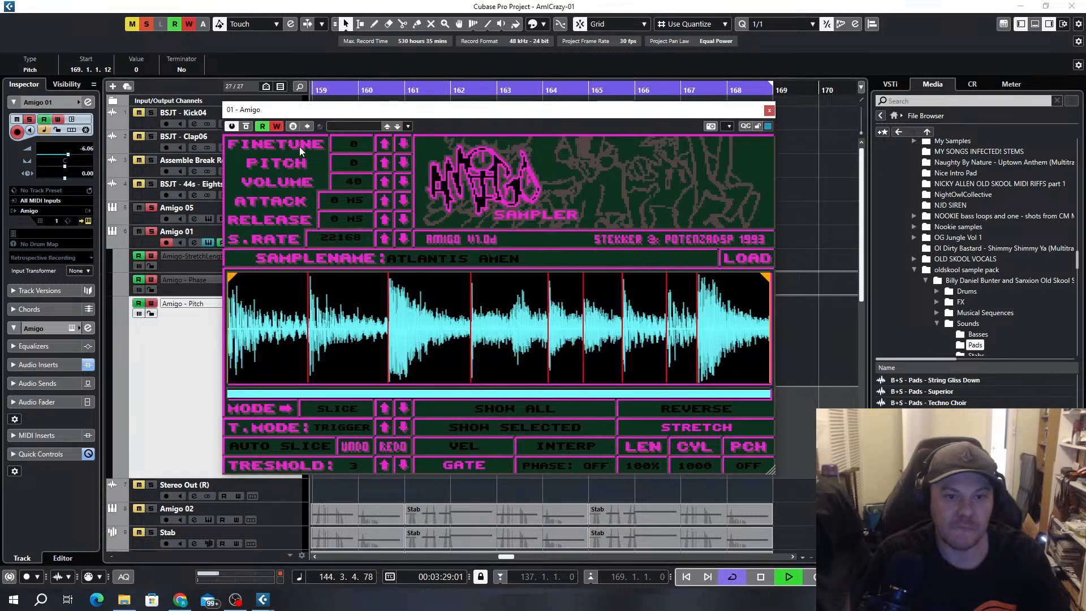
{"action": "key", "text": "space"}
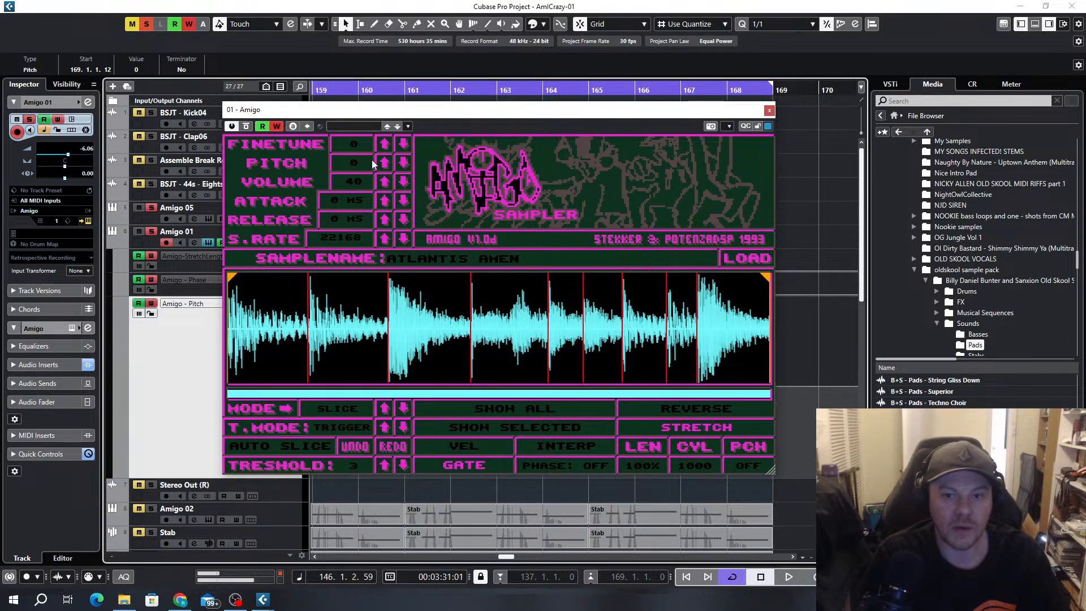
{"action": "left_click", "coordinate": [769, 110]}
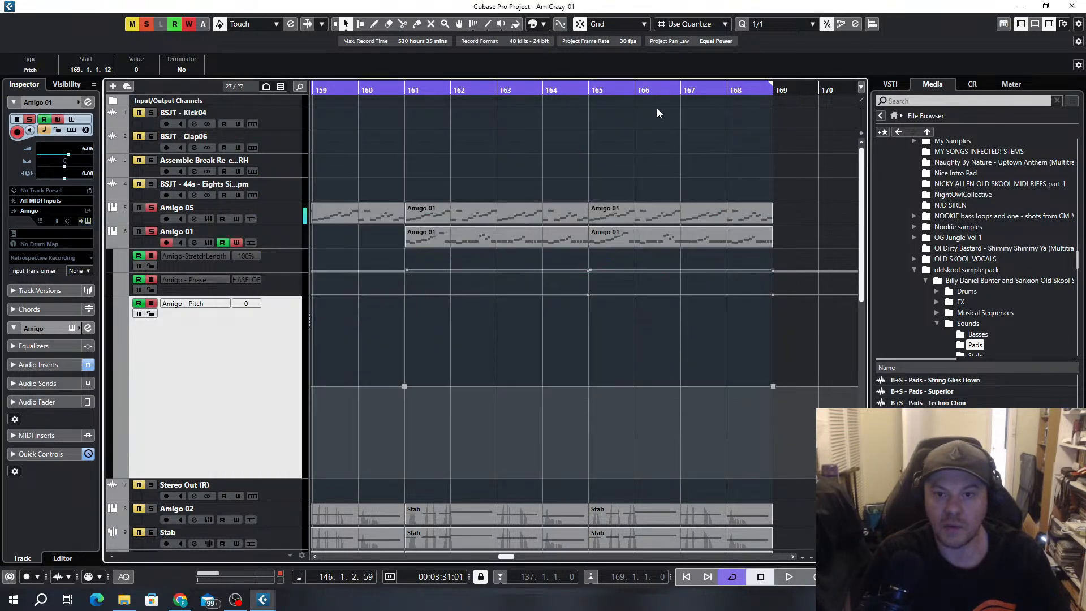
Start the cycle range at bar 161 and ramp the Pitch automation from above zero there down to -6 at bar 169
{"action": "left_click", "coordinate": [407, 91], "text": "ctrl"}
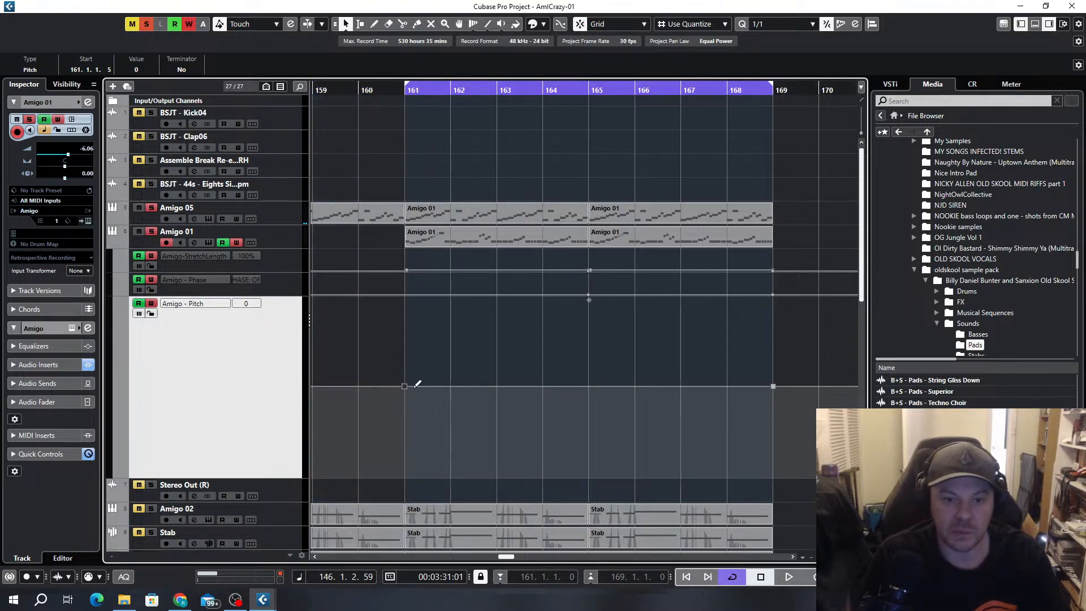
{"action": "mouse_move", "coordinate": [406, 387]}
{"action": "left_mouse_down"}
{"action": "mouse_move", "coordinate": [408, 358]}
{"action": "mouse_move", "coordinate": [409, 370]}
{"action": "left_mouse_up"}
{"action": "left_click_drag", "start_coordinate": [772, 384], "coordinate": [776, 407]}
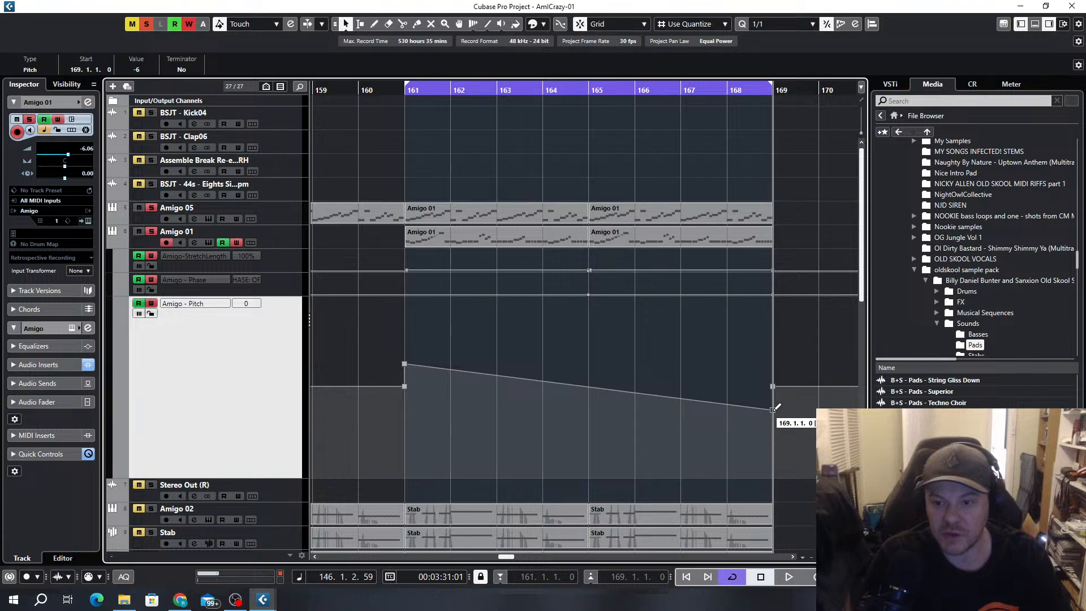
Play from about bar 160 to hear the pitch ramp and turn off automation writing on the Amigo 01 track
{"action": "left_click", "coordinate": [354, 88]}
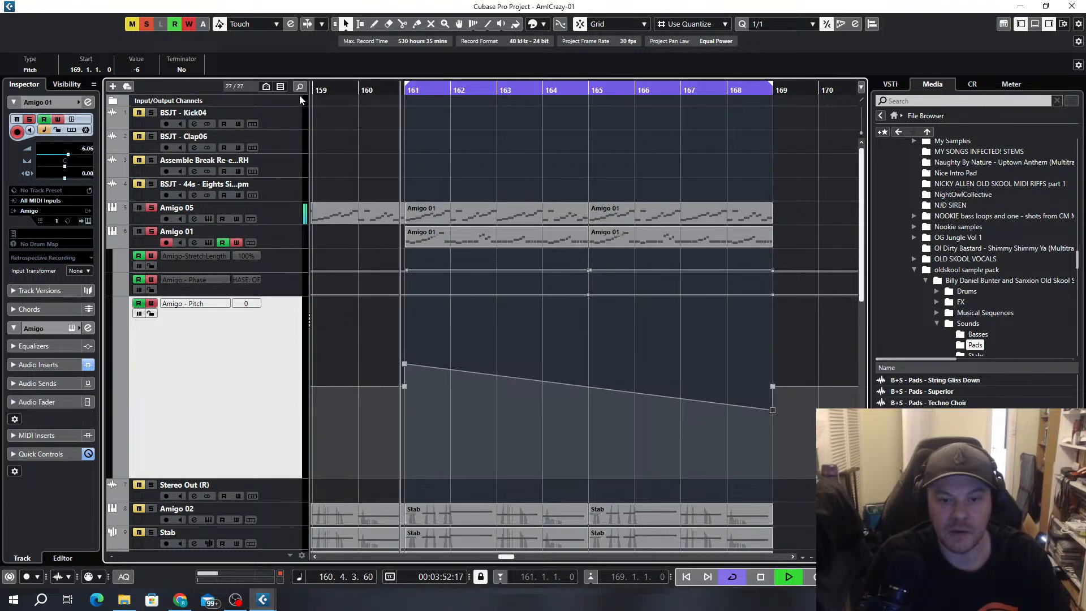
{"action": "left_click", "coordinate": [237, 242]}
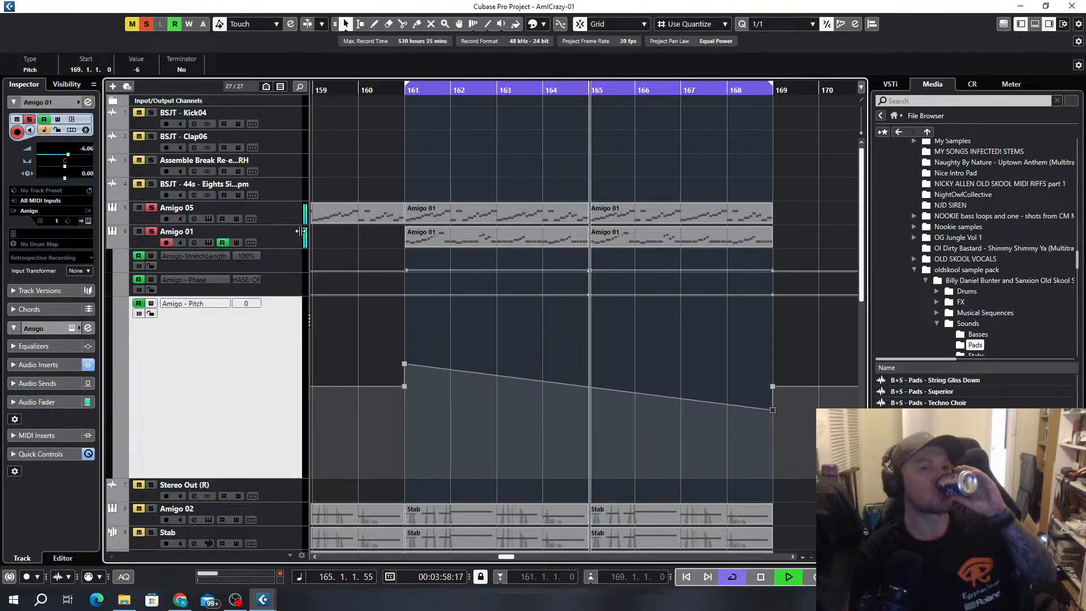
{"action": "left_click", "coordinate": [284, 233]}
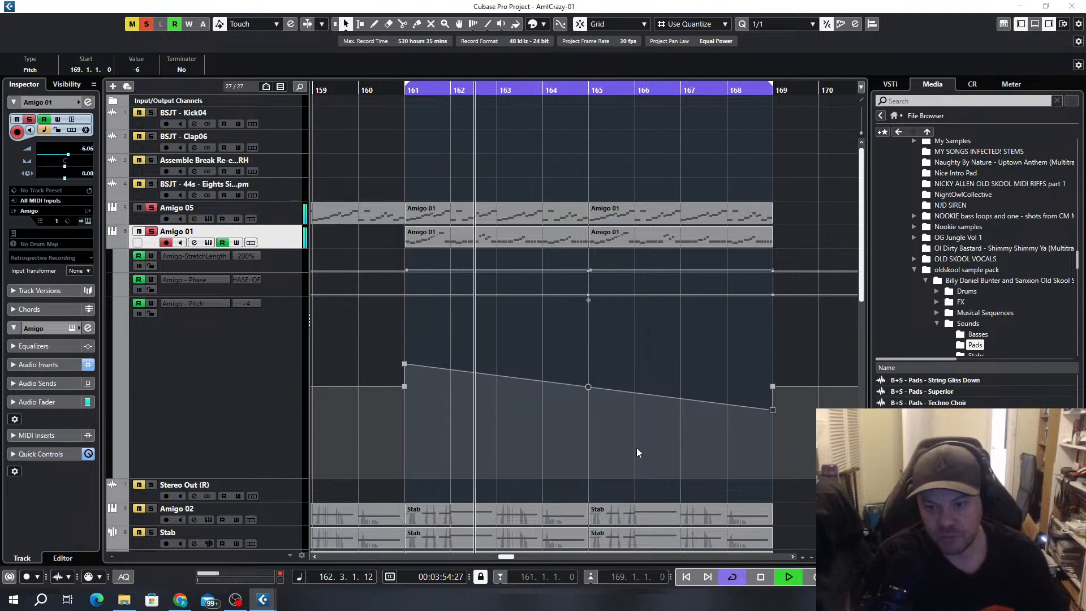
Shrink the Amigo 01 track's Pitch automation lane back to a compact height
{"action": "scroll", "coordinate": [747, 310], "scroll_direction": "down", "scroll_amount": 3}
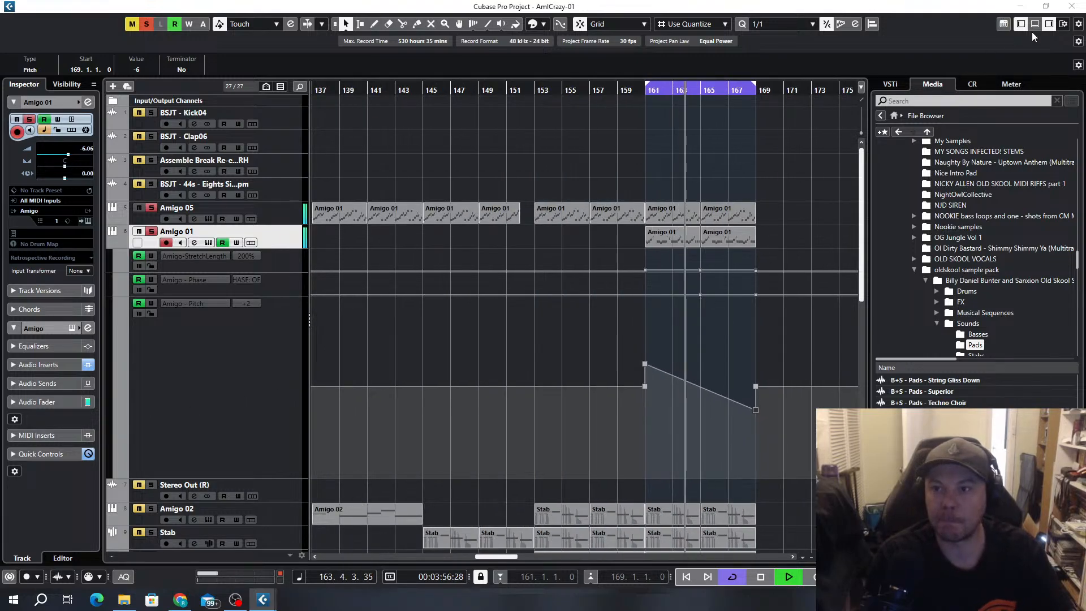
{"action": "scroll", "coordinate": [648, 320], "scroll_direction": "down", "scroll_amount": 5}
{"action": "scroll", "coordinate": [269, 274], "scroll_direction": "up", "scroll_amount": 4}
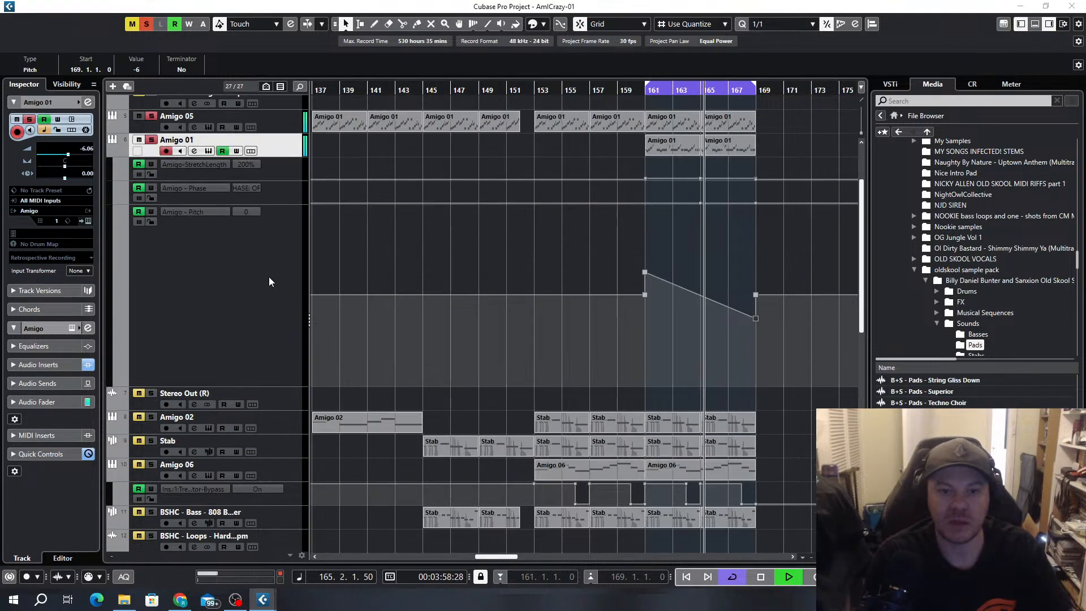
{"action": "left_click_drag", "start_coordinate": [238, 386], "coordinate": [240, 224]}
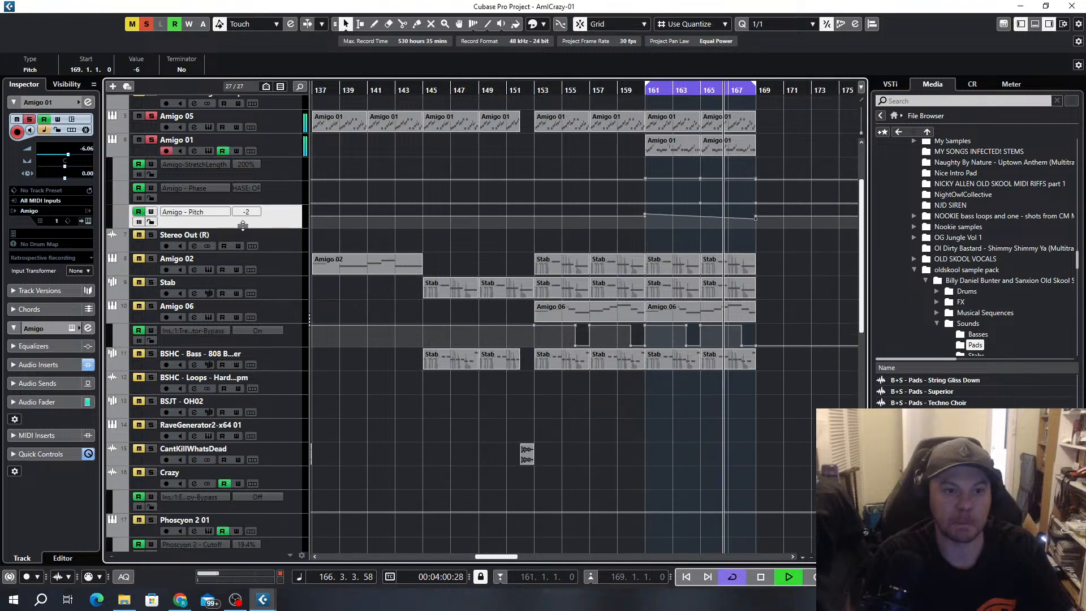
Turn off solo on all tracks and look over the full arrangement while bars 161 to 169 play
{"action": "left_click", "coordinate": [147, 24]}
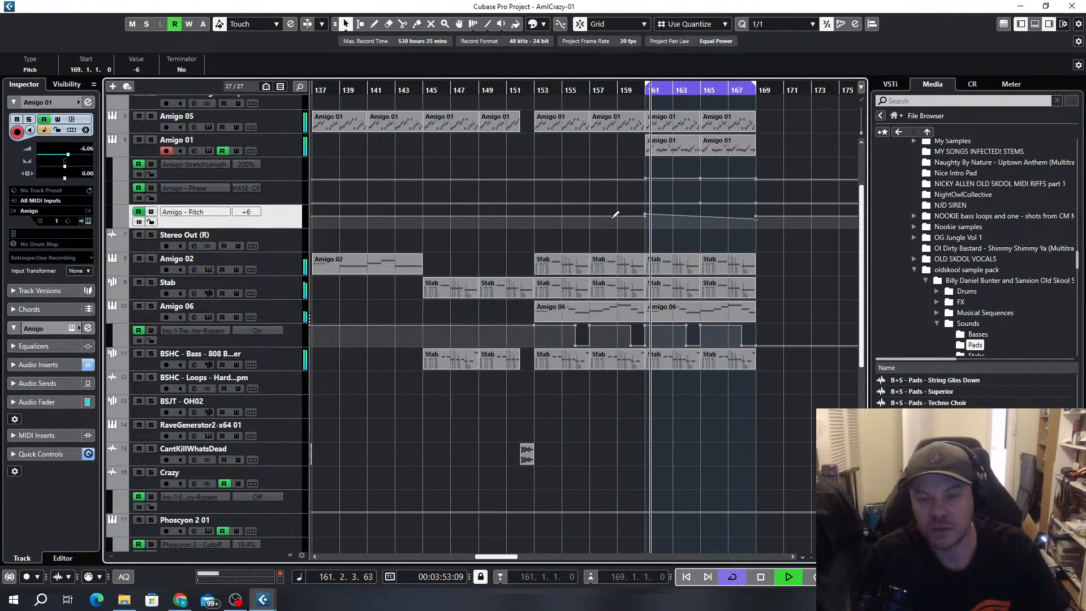
{"action": "scroll", "coordinate": [649, 219], "scroll_direction": "down", "scroll_amount": 4}
{"action": "scroll", "coordinate": [634, 228], "scroll_direction": "right", "scroll_amount": 1}
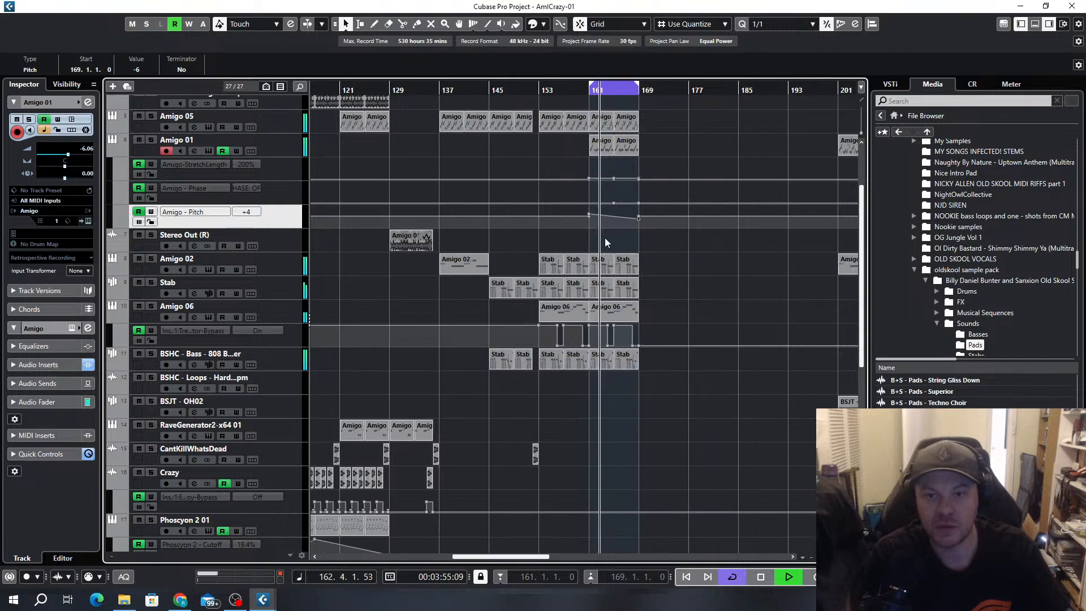
{"action": "scroll", "coordinate": [632, 222], "scroll_direction": "up", "scroll_amount": 3}
{"action": "scroll", "coordinate": [635, 218], "scroll_direction": "down", "scroll_amount": 2}
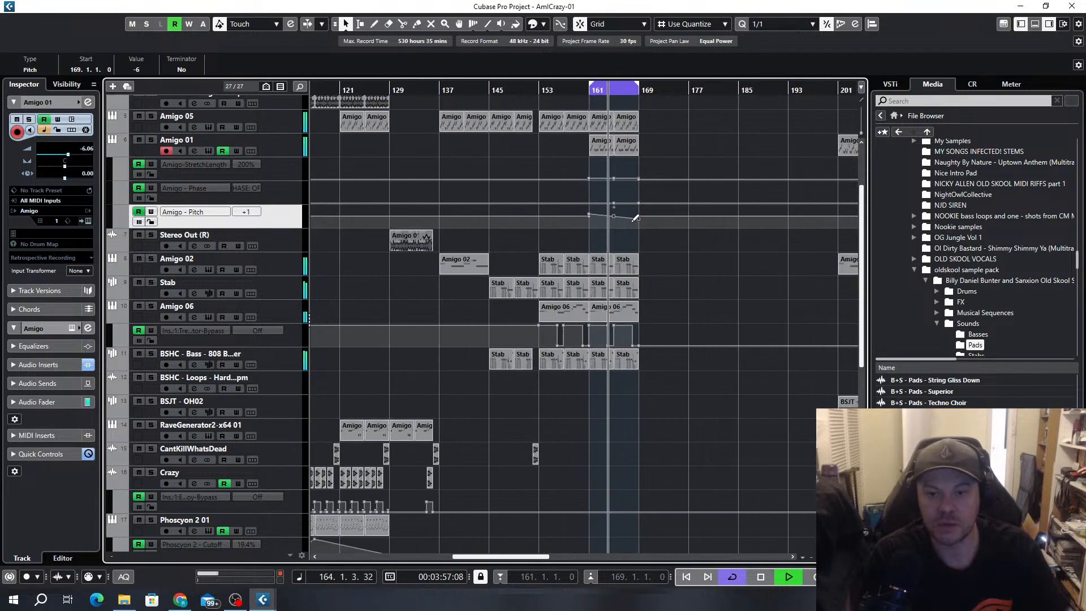
{"action": "scroll", "coordinate": [636, 282], "scroll_direction": "up", "scroll_amount": 2}
{"action": "scroll", "coordinate": [636, 286], "scroll_direction": "down", "scroll_amount": 4}
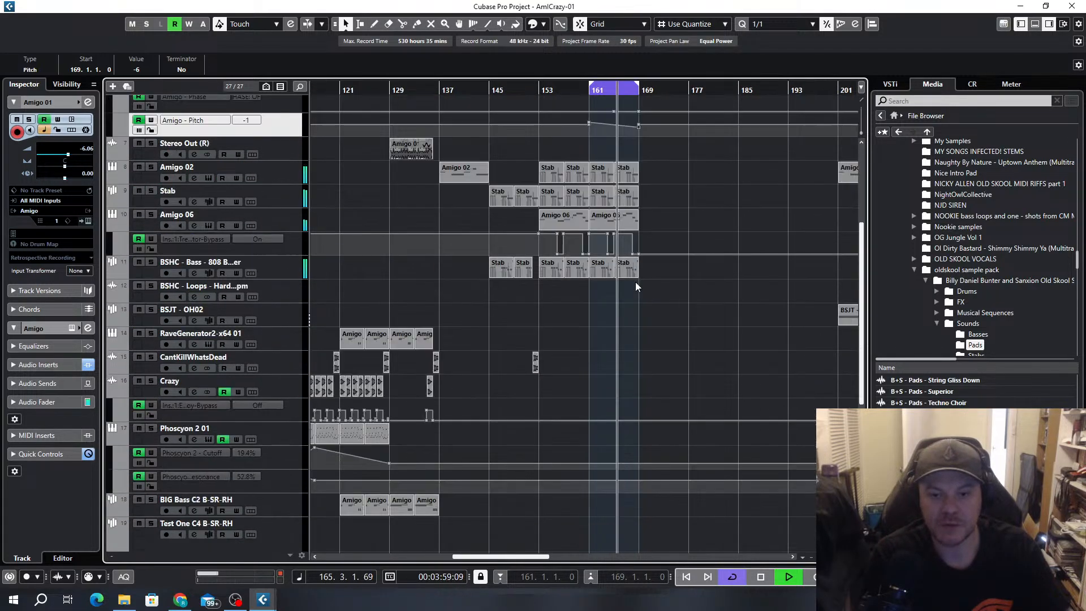
{"action": "scroll", "coordinate": [621, 308], "scroll_direction": "down", "scroll_amount": 3}
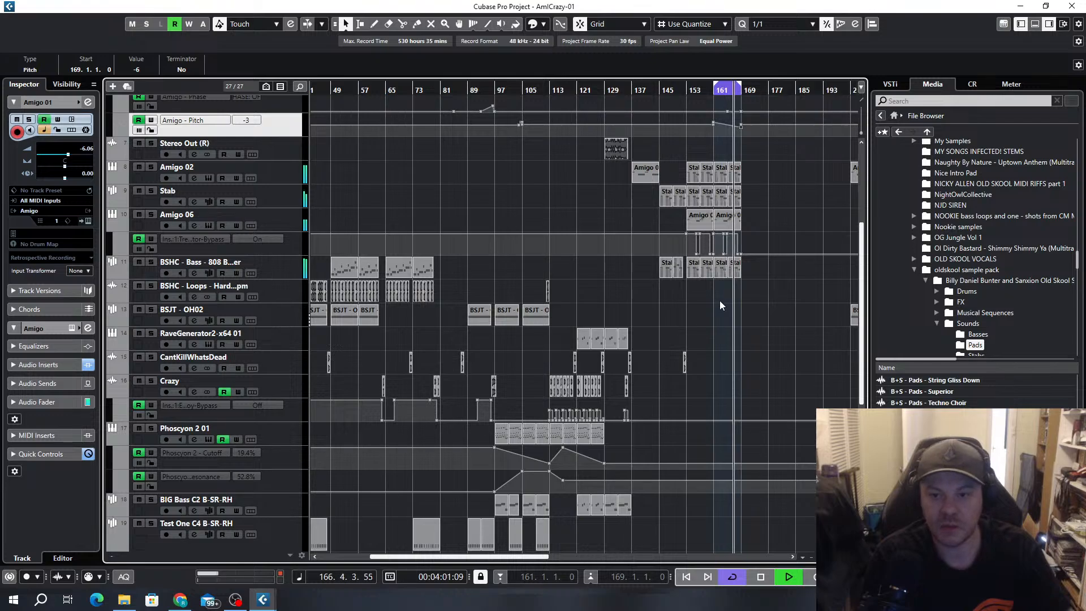
Briefly solo the Amigo 04 (D) track to check its part in the cycled section and lower its volume to -3.84 dB
{"action": "scroll", "coordinate": [720, 333], "scroll_direction": "right", "scroll_amount": 3}
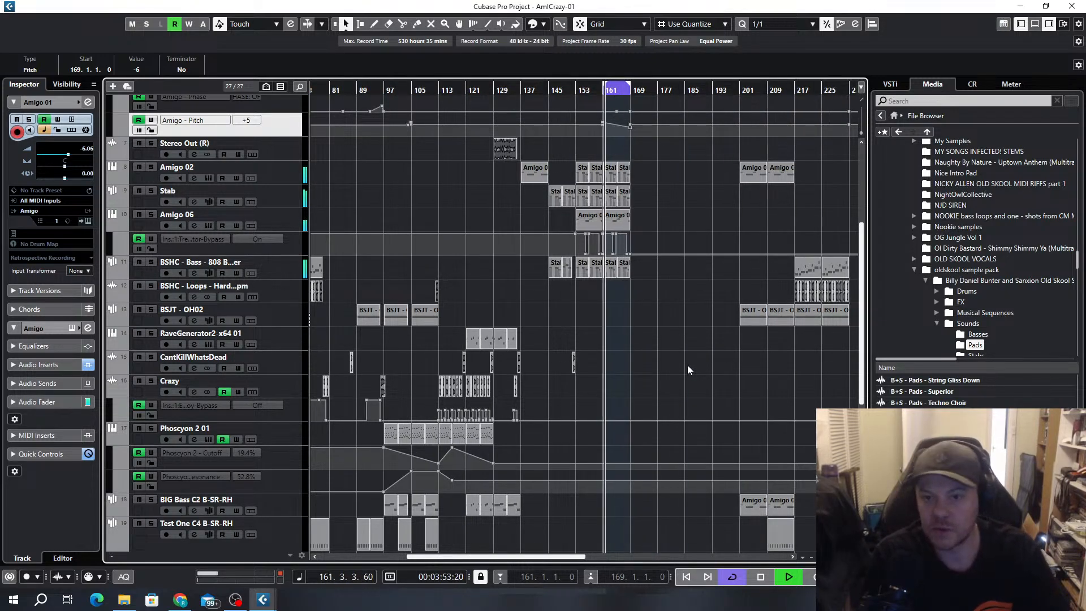
{"action": "scroll", "coordinate": [650, 385], "scroll_direction": "down", "scroll_amount": 5}
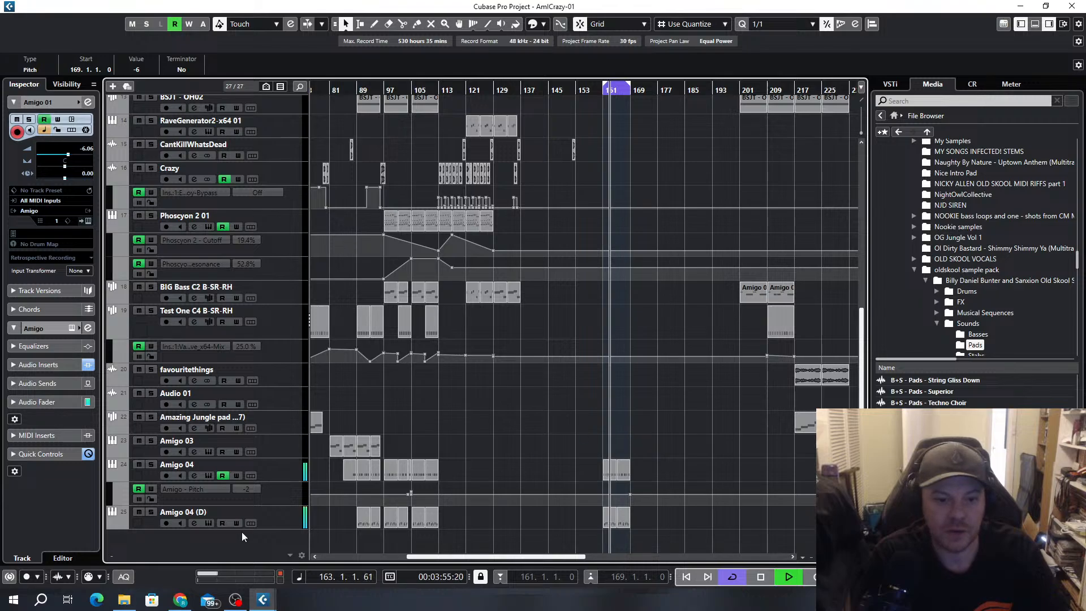
{"action": "left_click", "coordinate": [274, 517]}
{"action": "left_click", "coordinate": [152, 512]}
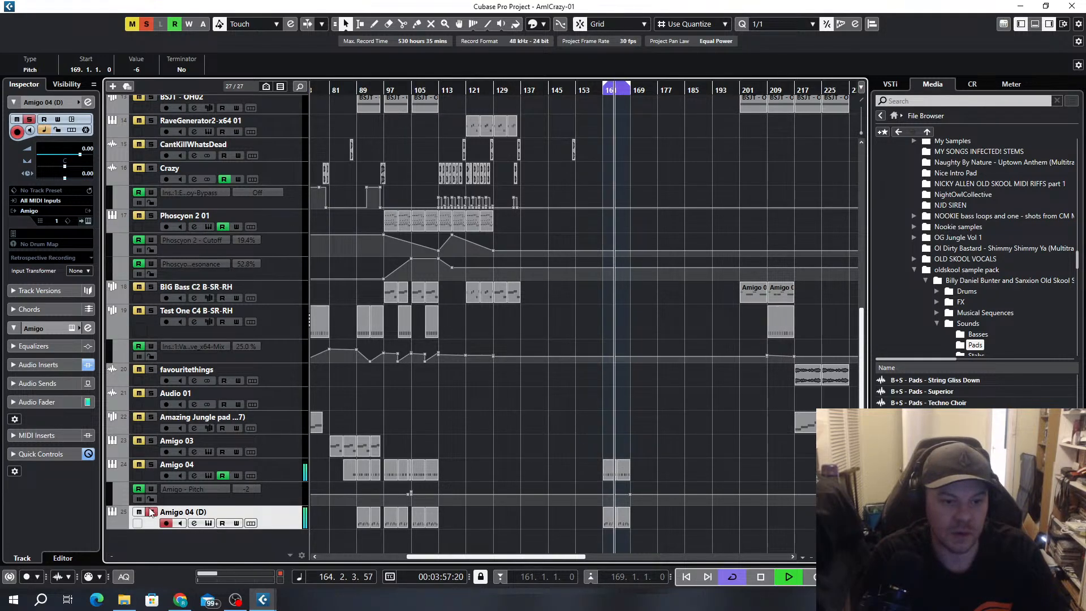
{"action": "left_click", "coordinate": [152, 512]}
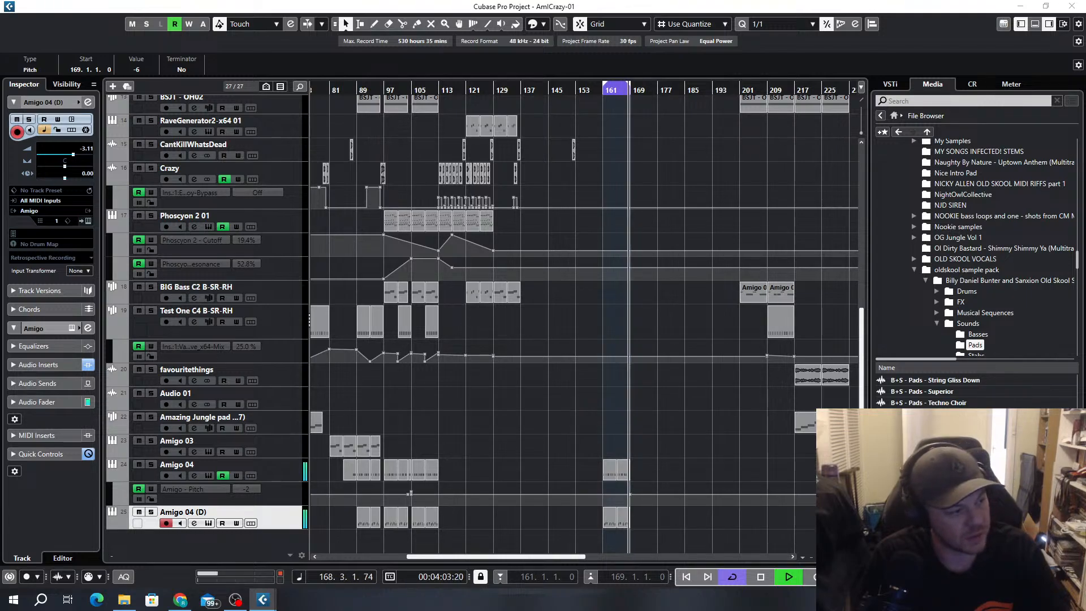
Extend the start of the cycle range back to bar 89 and play from there
{"action": "scroll", "coordinate": [629, 181], "scroll_direction": "up", "scroll_amount": 10}
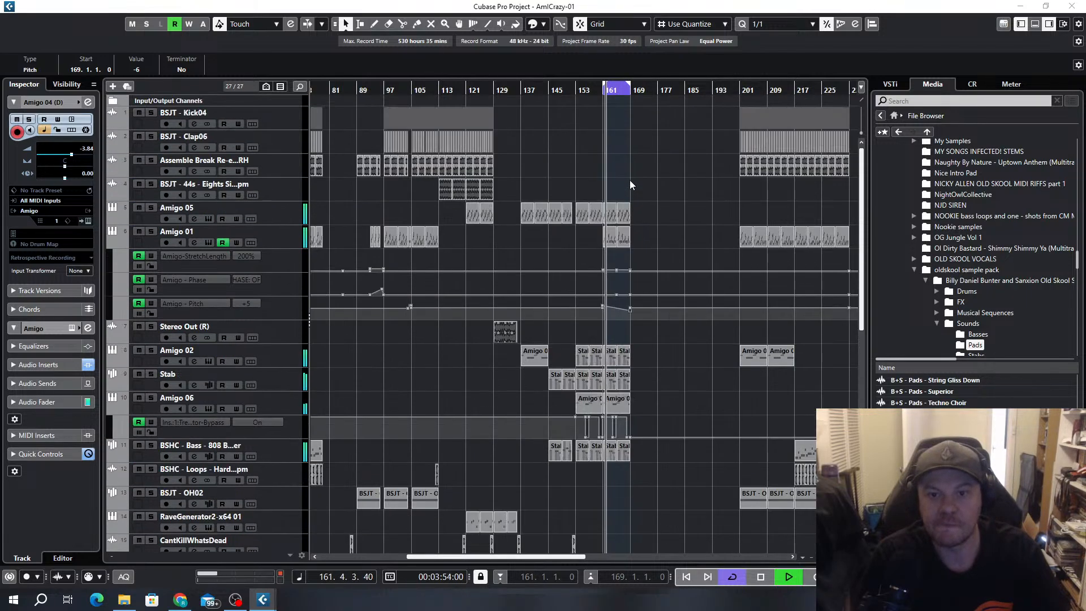
{"action": "scroll", "coordinate": [630, 181], "scroll_direction": "up", "scroll_amount": 5}
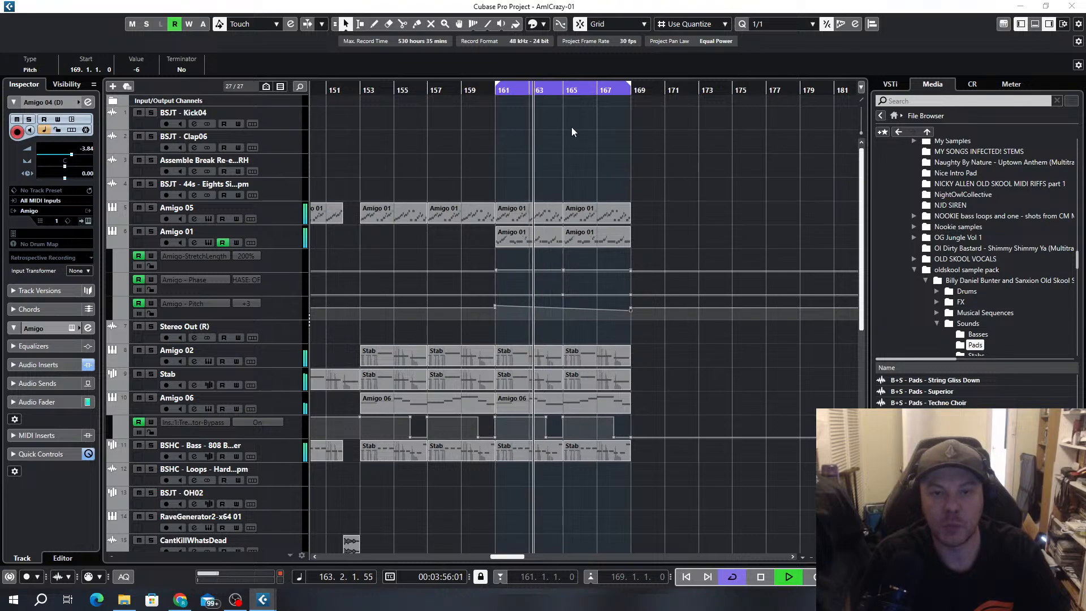
{"action": "scroll", "coordinate": [645, 163], "scroll_direction": "left", "scroll_amount": 3}
{"action": "scroll", "coordinate": [645, 164], "scroll_direction": "down", "scroll_amount": 5}
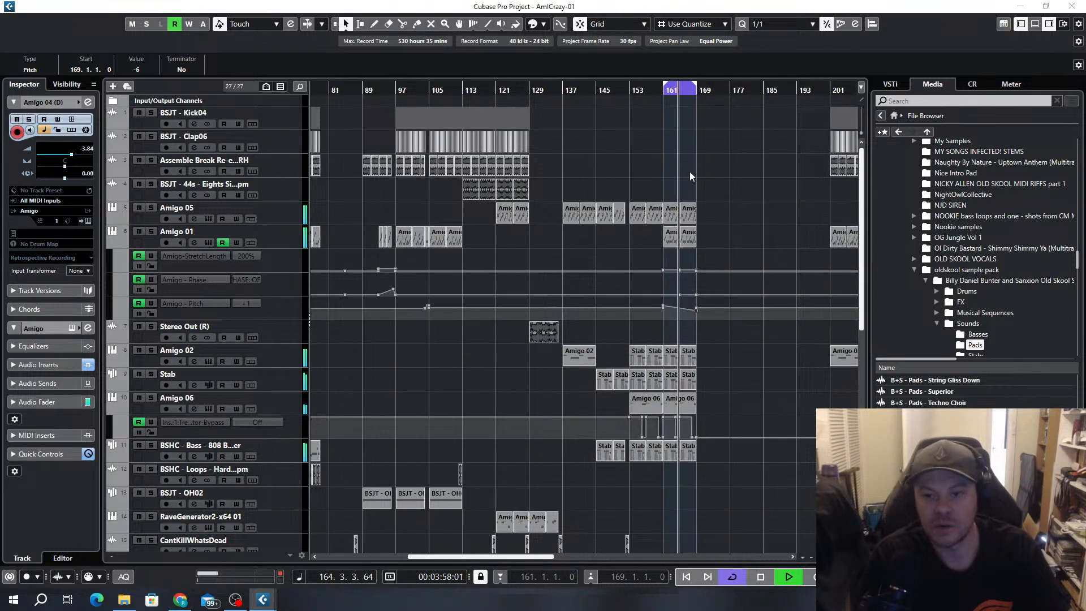
{"action": "scroll", "coordinate": [689, 174], "scroll_direction": "down", "scroll_amount": 3}
{"action": "left_click", "coordinate": [277, 316]}
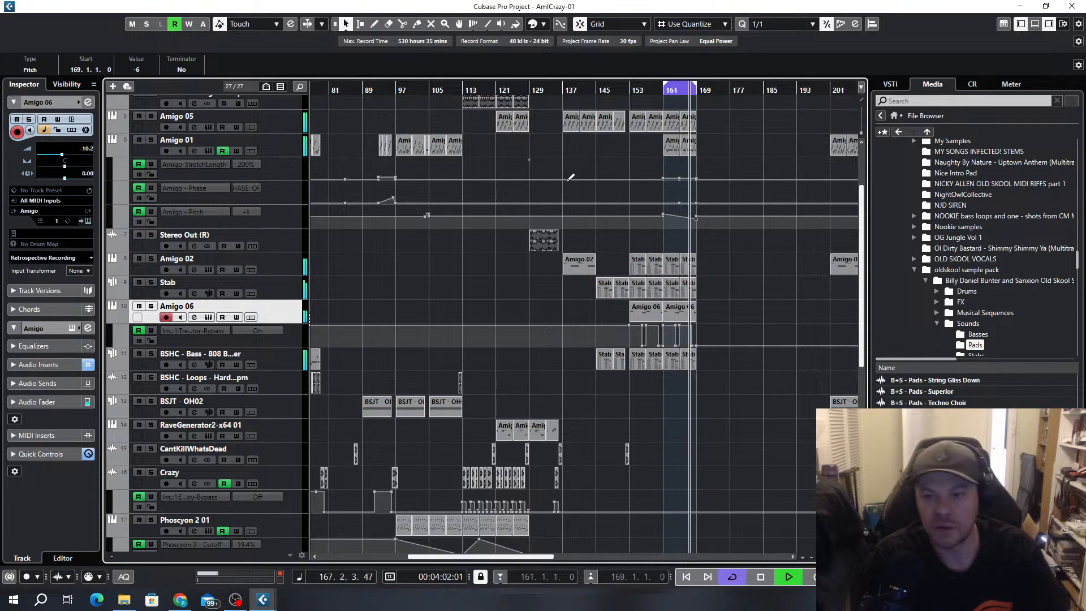
{"action": "left_click_drag", "start_coordinate": [663, 86], "coordinate": [373, 108]}
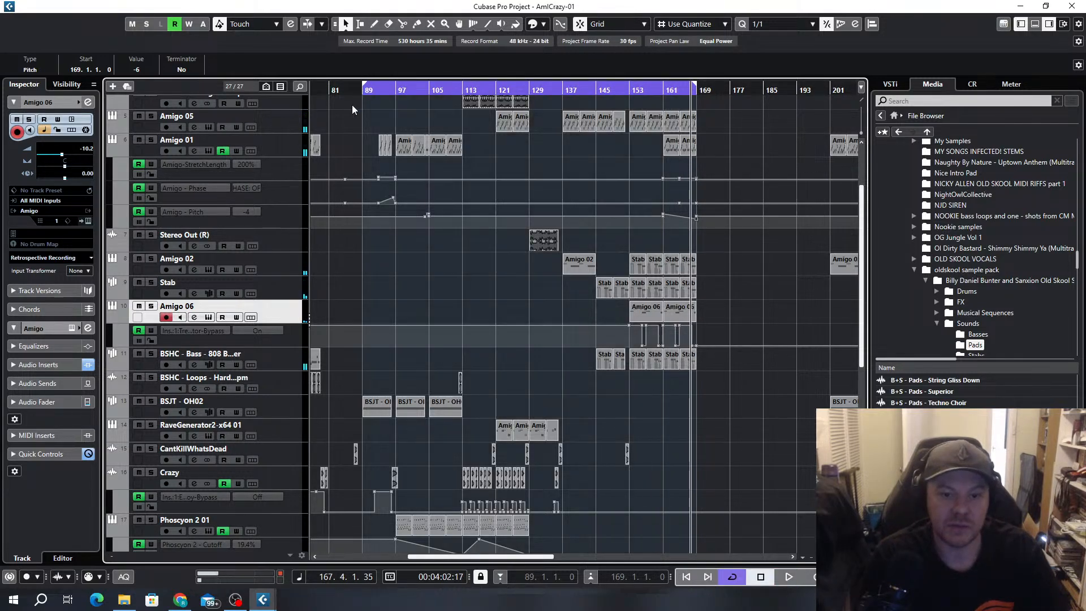
{"action": "left_click", "coordinate": [358, 91]}
{"action": "key", "text": "space"}
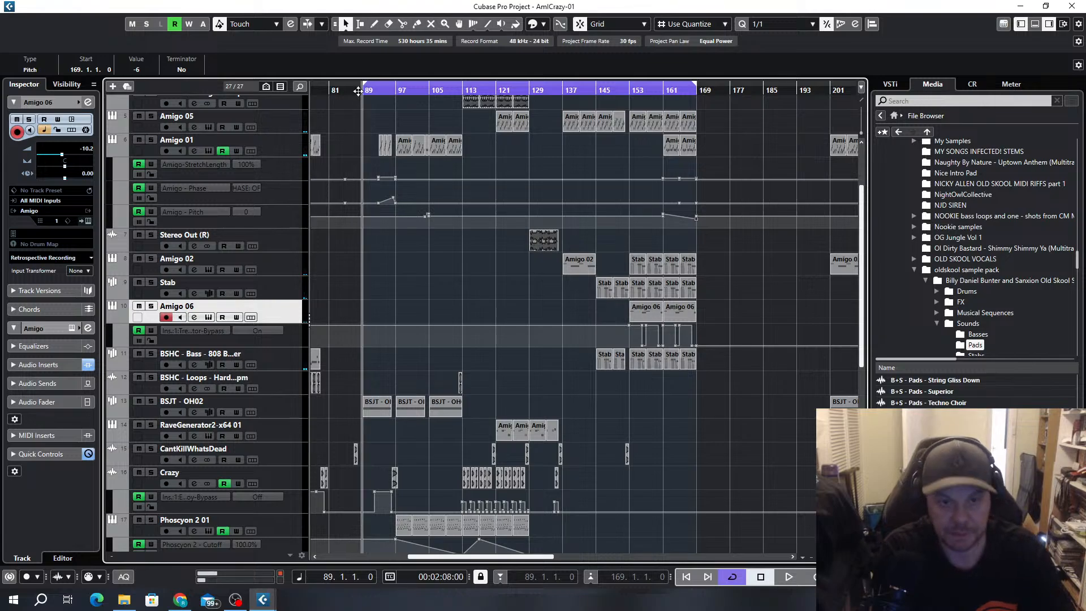
Copy the favouritethings clip at bar 33 and the Audio 01 clip at bar 41 to bars 137 and 145
{"action": "scroll", "coordinate": [385, 284], "scroll_direction": "down", "scroll_amount": 5}
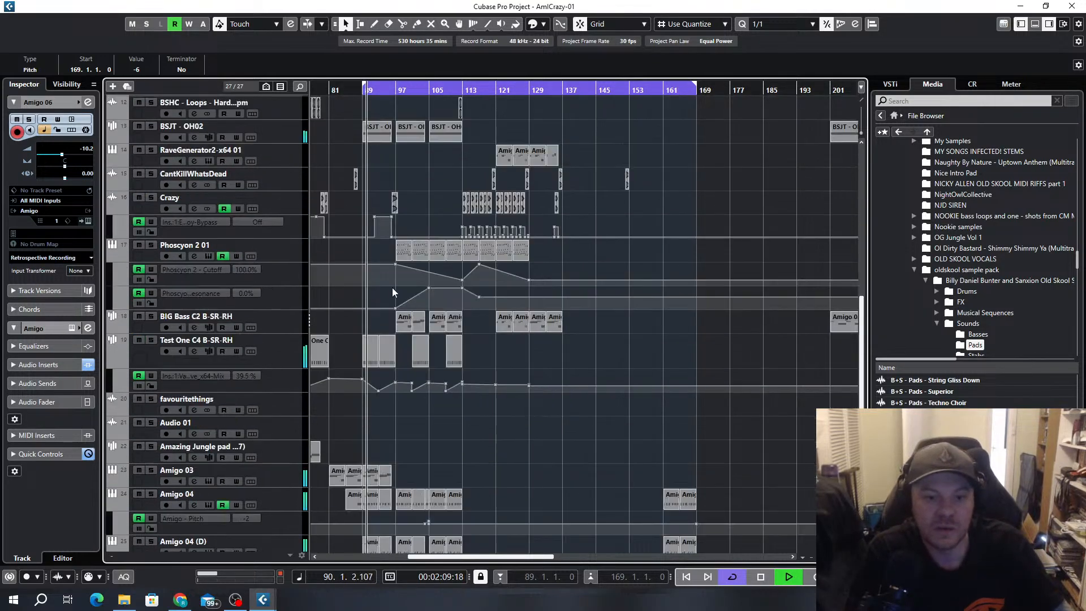
{"action": "scroll", "coordinate": [379, 299], "scroll_direction": "up", "scroll_amount": 2}
{"action": "scroll", "coordinate": [471, 244], "scroll_direction": "down", "scroll_amount": 2}
{"action": "scroll", "coordinate": [650, 240], "scroll_direction": "up", "scroll_amount": 5}
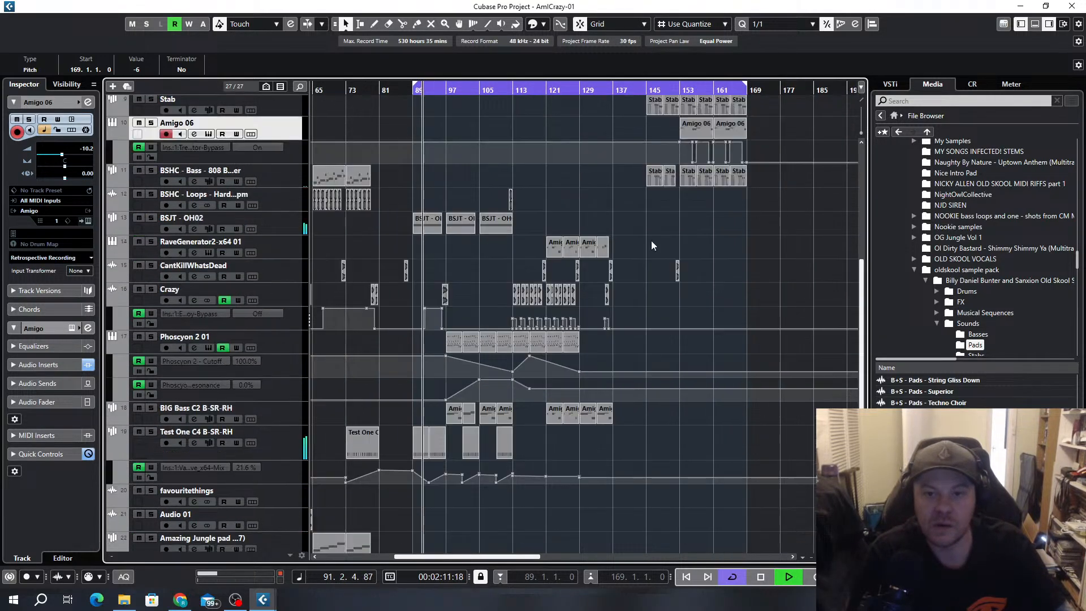
{"action": "scroll", "coordinate": [464, 283], "scroll_direction": "down", "scroll_amount": 6}
{"action": "scroll", "coordinate": [468, 328], "scroll_direction": "left", "scroll_amount": 5}
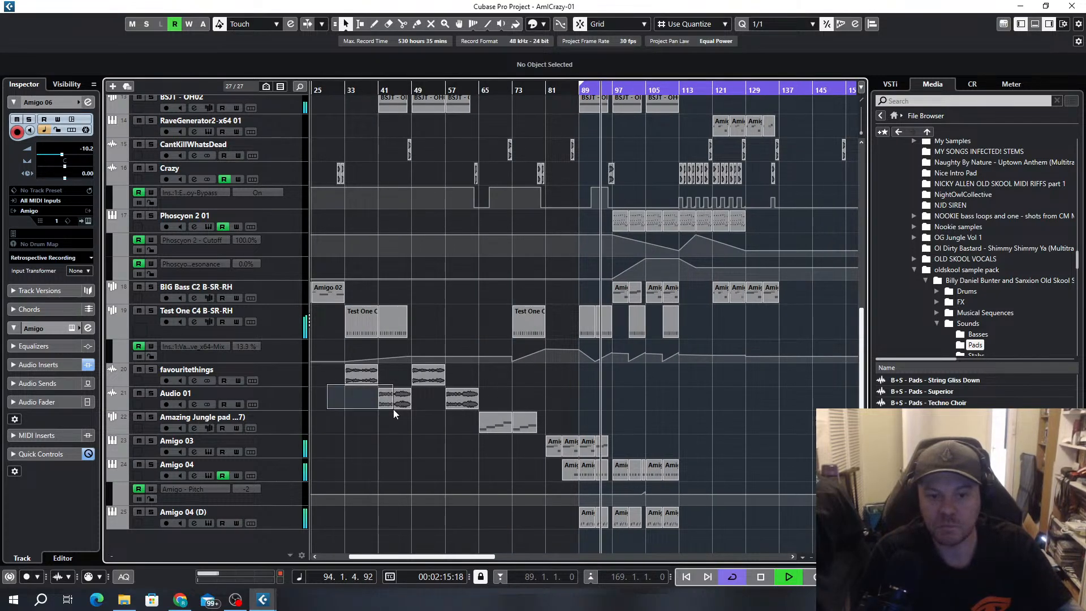
{"action": "left_click", "coordinate": [361, 379]}
{"action": "left_click_drag", "start_coordinate": [360, 379], "coordinate": [793, 376]}
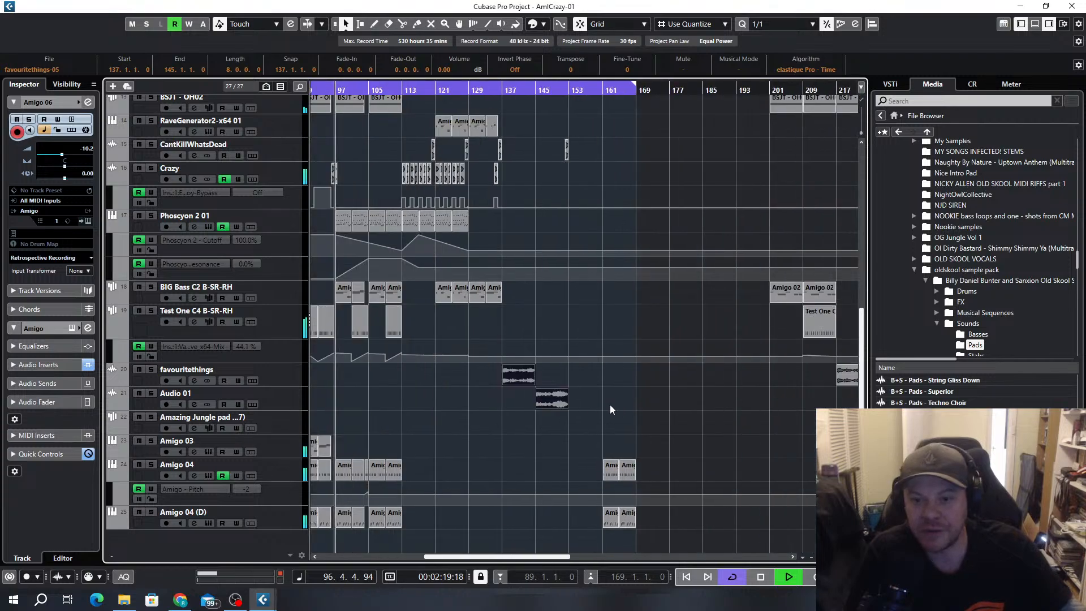
Try the two copied clips from bar 153 and return them to start at bar 137
{"action": "left_click_drag", "start_coordinate": [535, 374], "coordinate": [580, 372]}
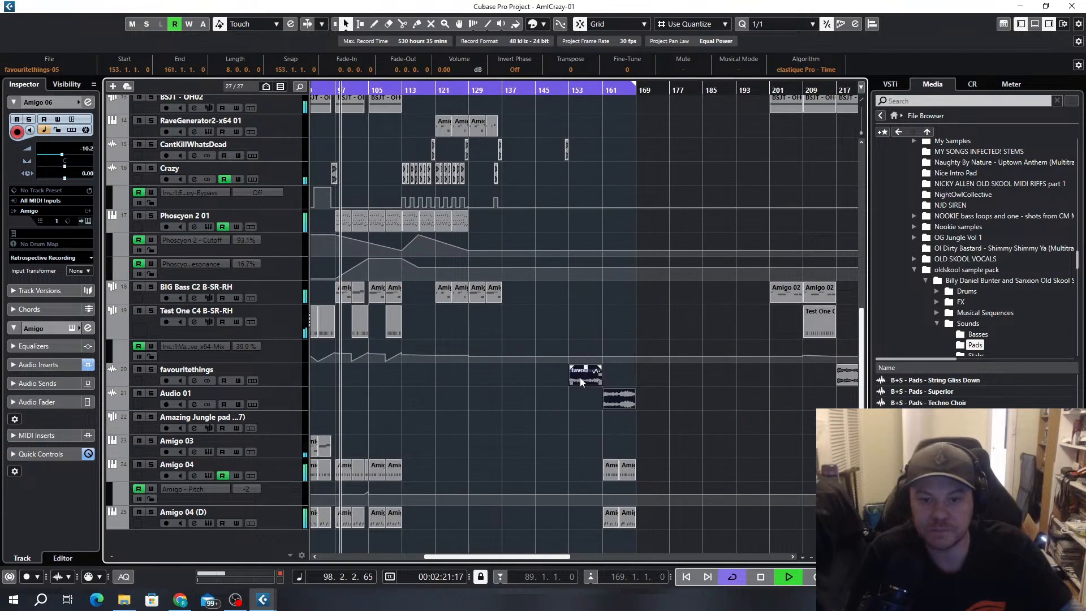
{"action": "scroll", "coordinate": [509, 379], "scroll_direction": "up", "scroll_amount": 5}
{"action": "scroll", "coordinate": [512, 359], "scroll_direction": "down", "scroll_amount": 4}
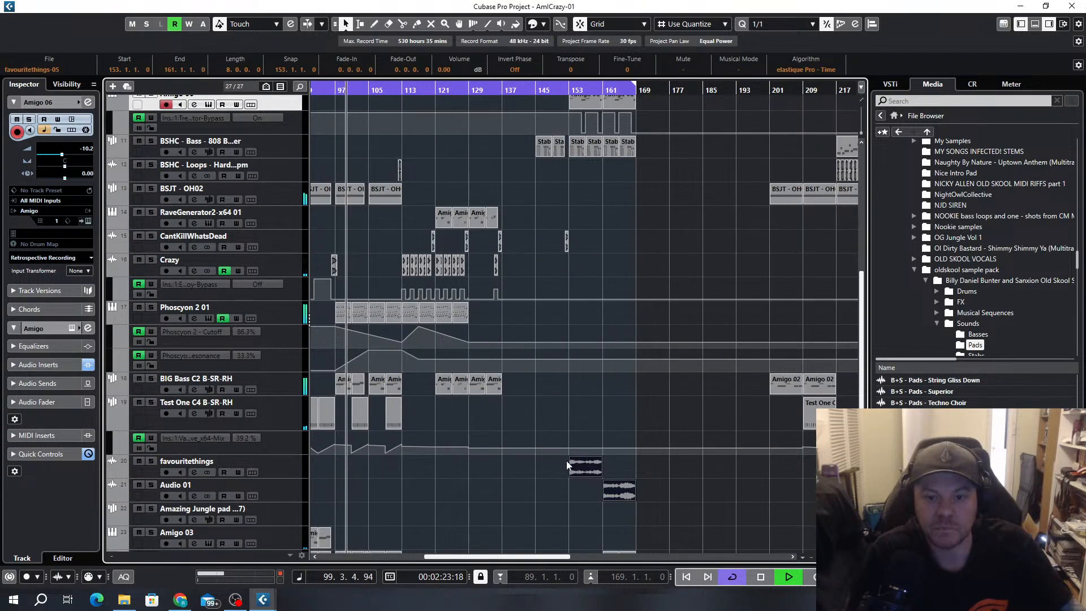
{"action": "left_click_drag", "start_coordinate": [580, 467], "coordinate": [520, 470]}
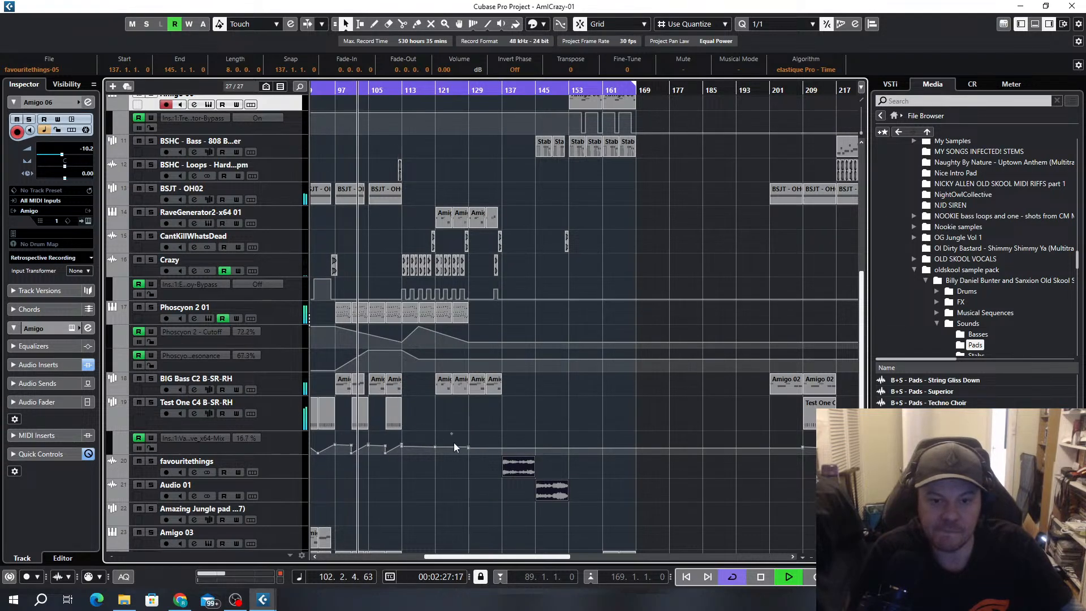
Listen through to bar 138 and examine how the tracks lead into the copied favouritethings clip at bar 137
{"action": "scroll", "coordinate": [454, 442], "scroll_direction": "up", "scroll_amount": 3}
{"action": "scroll", "coordinate": [475, 434], "scroll_direction": "left", "scroll_amount": 3}
{"action": "scroll", "coordinate": [575, 347], "scroll_direction": "down", "scroll_amount": 2}
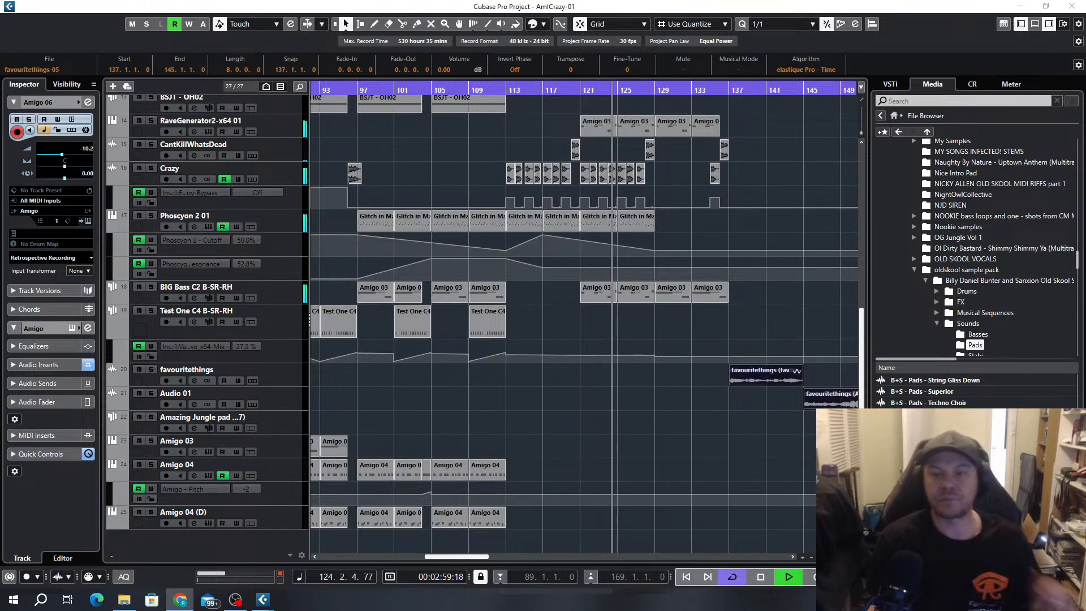
{"action": "left_click", "coordinate": [699, 229]}
{"action": "scroll", "coordinate": [705, 228], "scroll_direction": "down", "scroll_amount": 3}
{"action": "scroll", "coordinate": [701, 248], "scroll_direction": "right", "scroll_amount": 1}
{"action": "scroll", "coordinate": [667, 245], "scroll_direction": "up", "scroll_amount": 2}
{"action": "scroll", "coordinate": [636, 290], "scroll_direction": "up", "scroll_amount": 5}
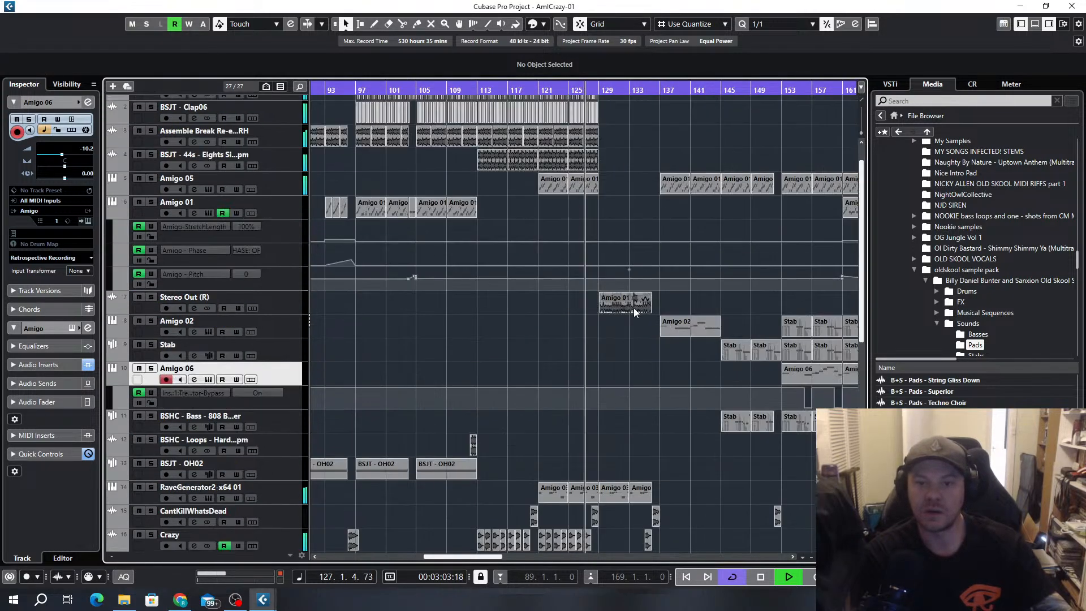
{"action": "scroll", "coordinate": [619, 381], "scroll_direction": "up", "scroll_amount": 3}
{"action": "scroll", "coordinate": [647, 342], "scroll_direction": "down", "scroll_amount": 5}
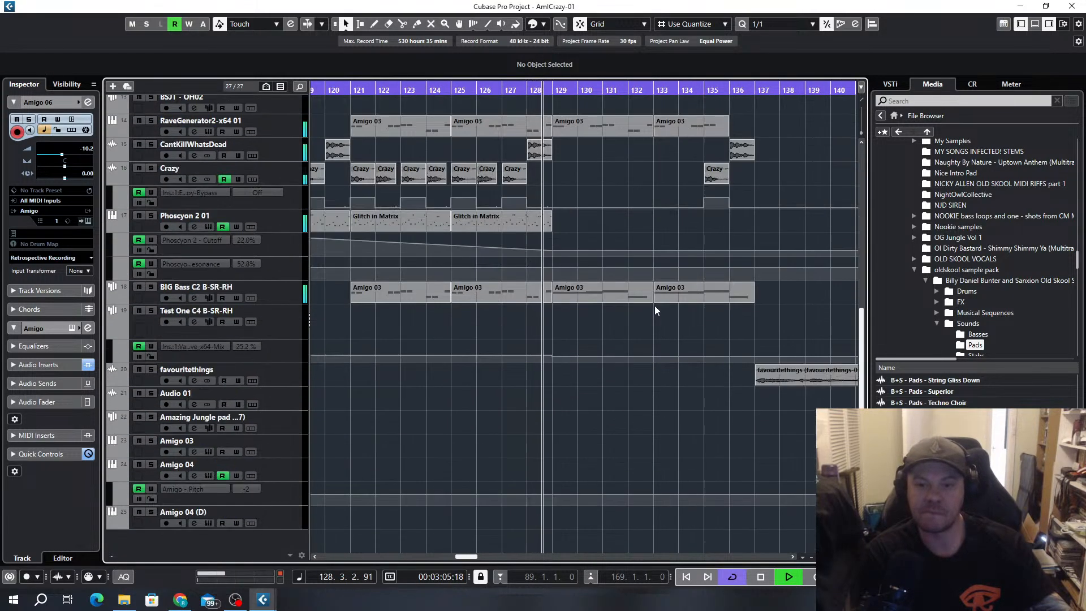
{"action": "scroll", "coordinate": [683, 189], "scroll_direction": "down", "scroll_amount": 3}
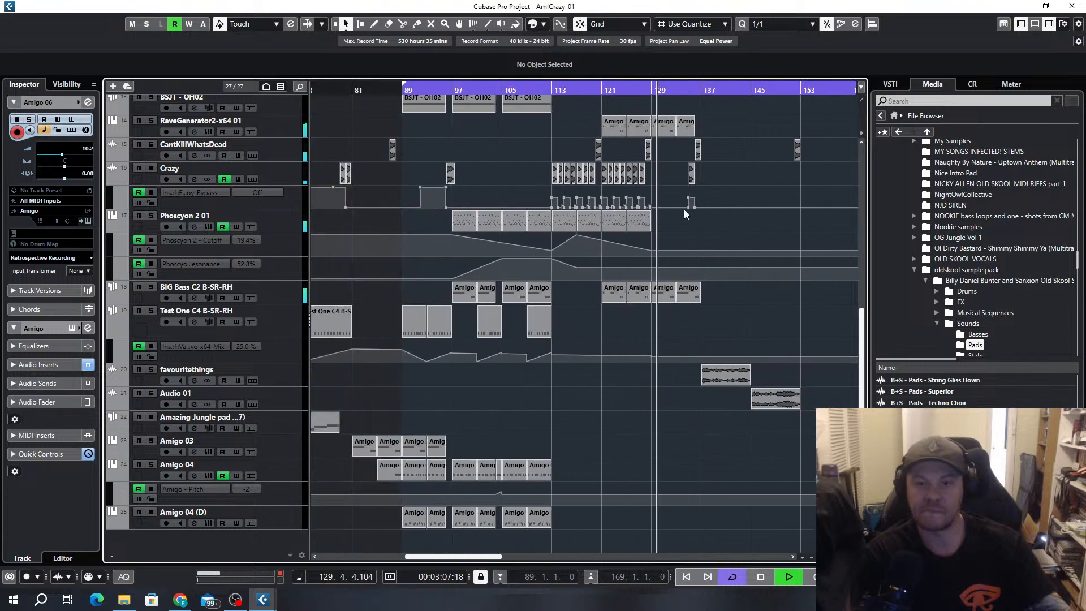
{"action": "scroll", "coordinate": [711, 321], "scroll_direction": "up", "scroll_amount": 5}
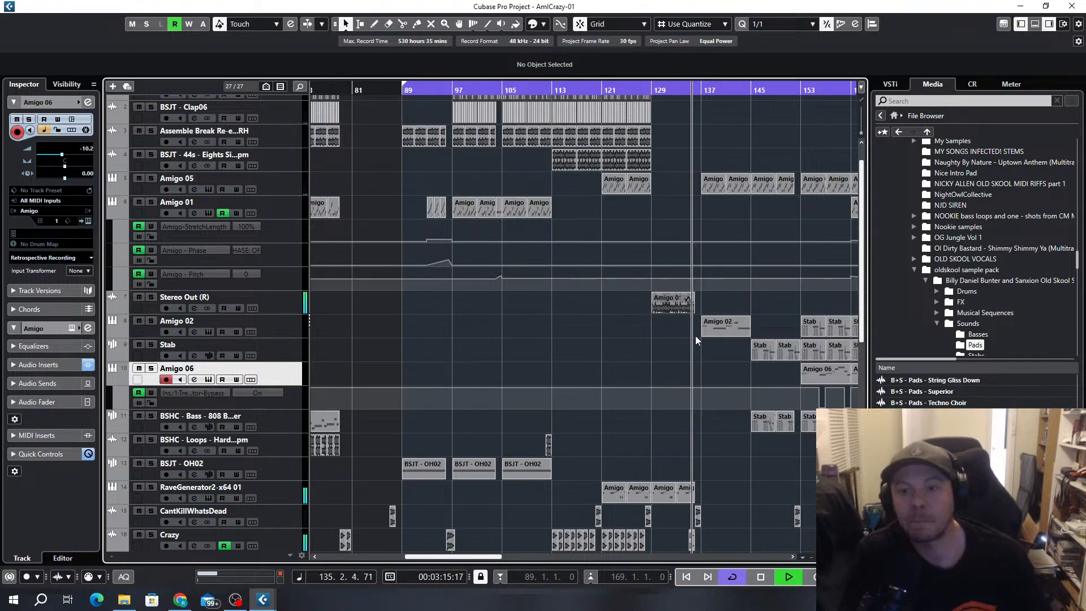
{"action": "key", "text": "h"}
{"action": "key", "text": "h"}
{"action": "scroll", "coordinate": [683, 378], "scroll_direction": "right", "scroll_amount": 4}
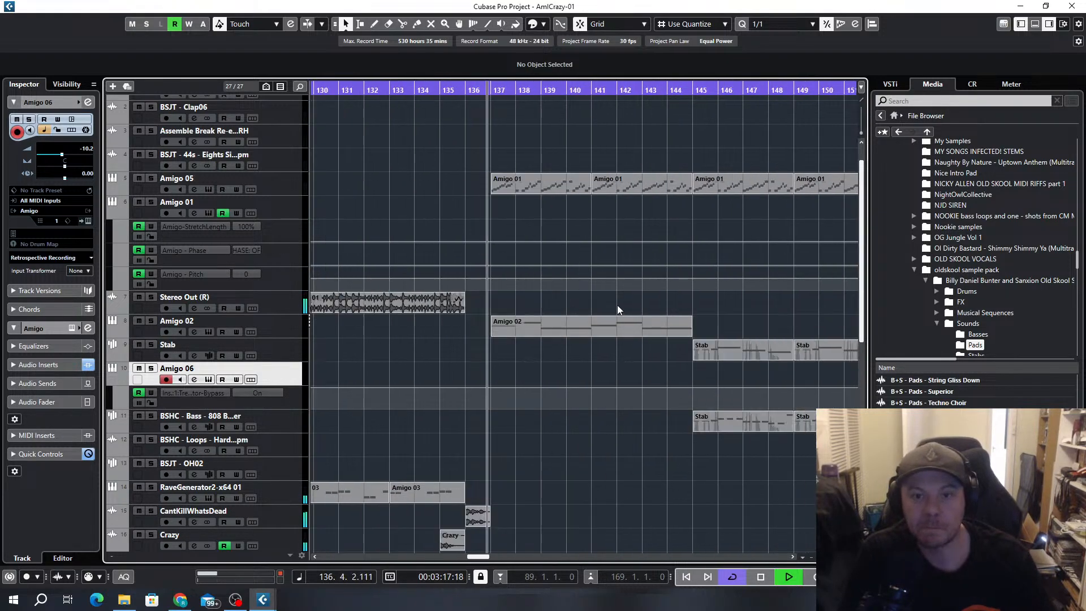
{"action": "scroll", "coordinate": [619, 301], "scroll_direction": "down", "scroll_amount": 6}
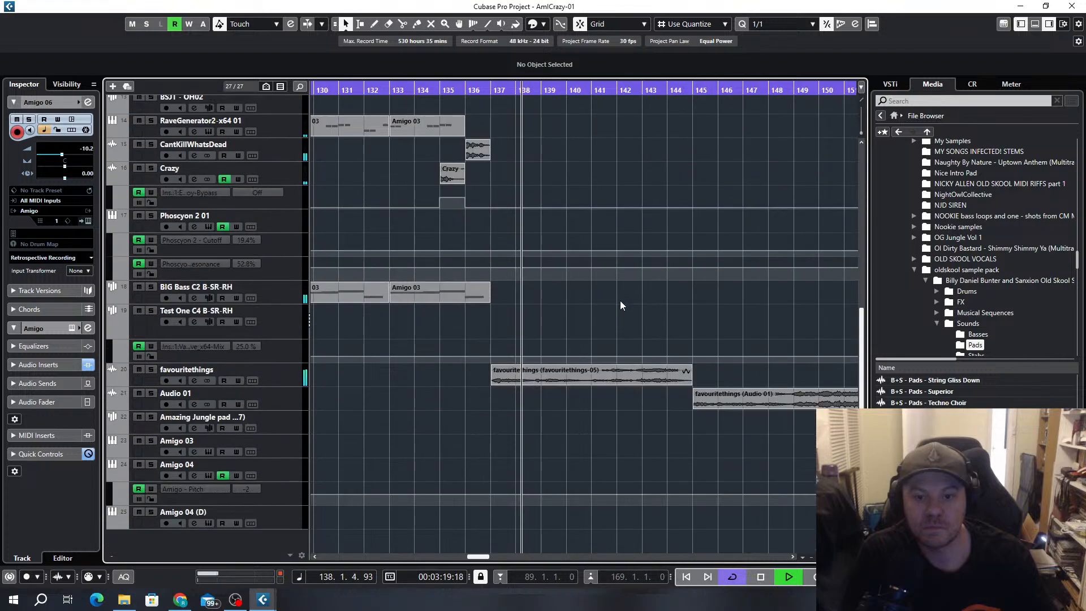
Trim the favouritethings clip at bar 137 to two bars, replay it from about bar 136, and examine its end on a 1/32 grid
{"action": "left_click_drag", "start_coordinate": [688, 385], "coordinate": [529, 390]}
{"action": "scroll", "coordinate": [533, 388], "scroll_direction": "up", "scroll_amount": 3}
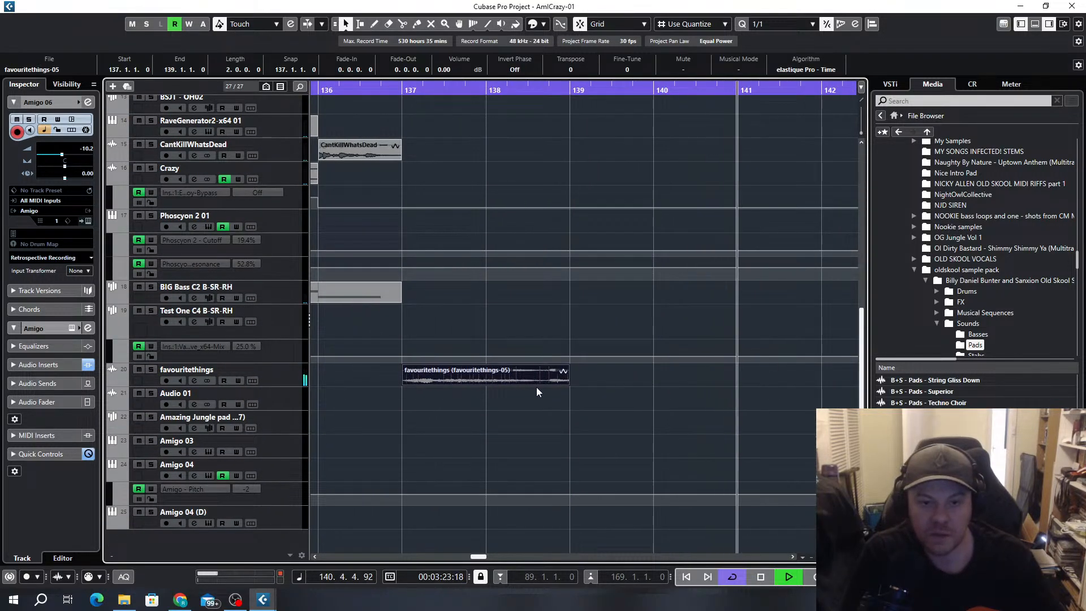
{"action": "scroll", "coordinate": [536, 390], "scroll_direction": "down", "scroll_amount": 3}
{"action": "left_click", "coordinate": [473, 94]}
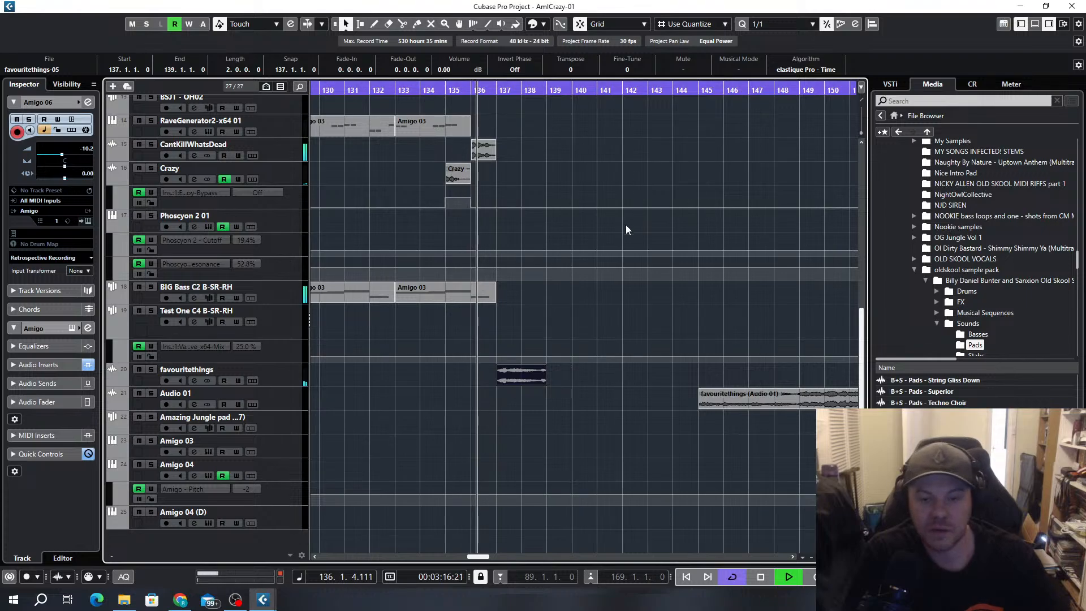
{"action": "scroll", "coordinate": [528, 415], "scroll_direction": "up", "scroll_amount": 4}
{"action": "key", "text": "alt+6"}
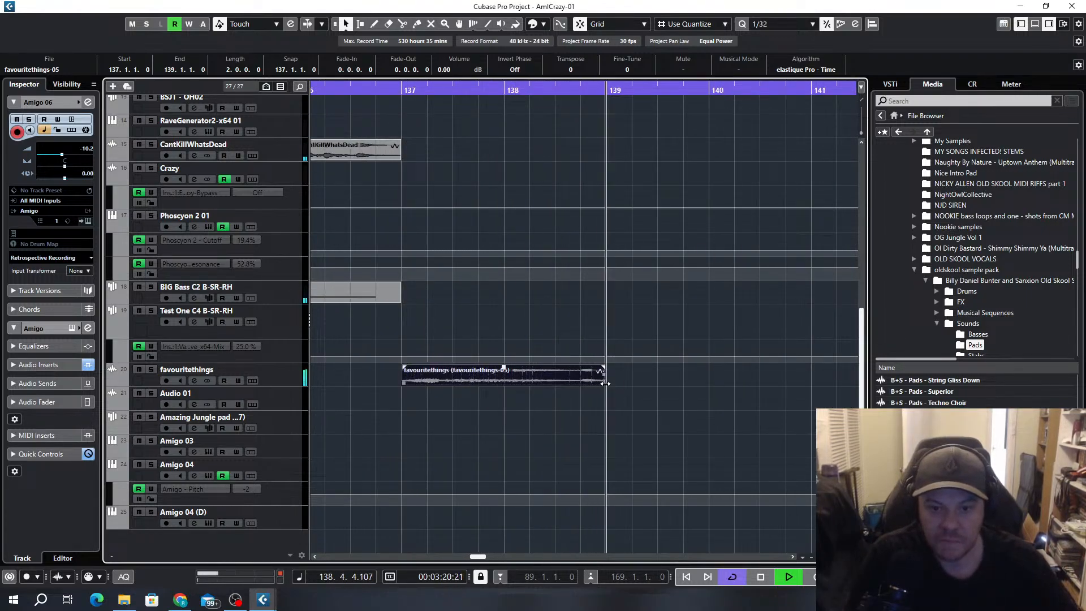
{"action": "scroll", "coordinate": [613, 379], "scroll_direction": "down", "scroll_amount": 4}
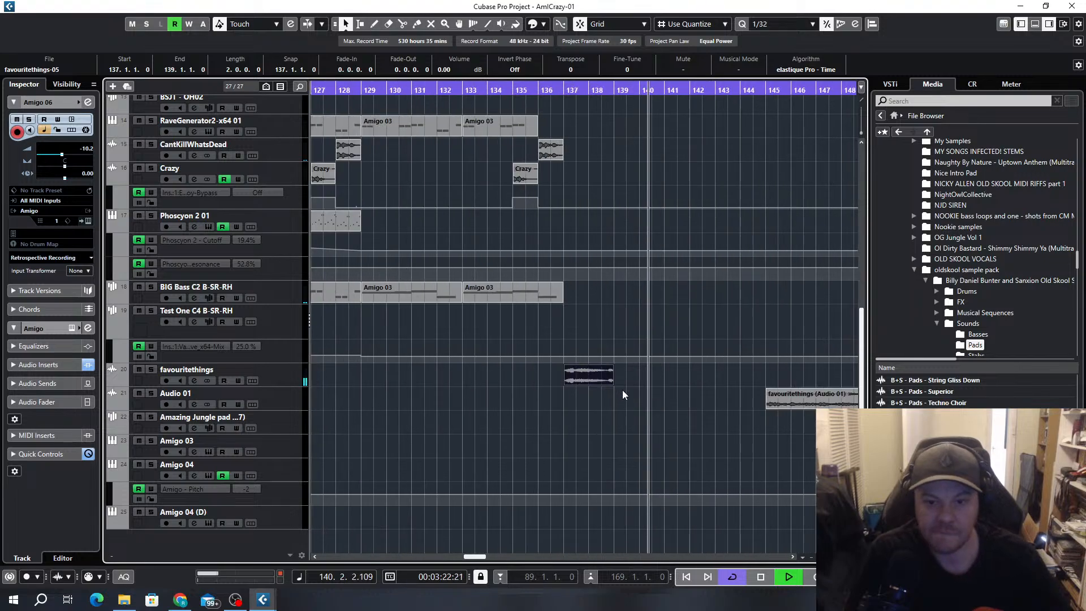
Set the grid back to 1/1 and place a two-bar copy of the trimmed favouritethings clip at bar 141
{"action": "left_click", "coordinate": [686, 374]}
{"action": "scroll", "coordinate": [690, 388], "scroll_direction": "up", "scroll_amount": 4}
{"action": "key", "text": "alt+1"}
{"action": "left_click_drag", "start_coordinate": [684, 385], "coordinate": [576, 386]}
{"action": "scroll", "coordinate": [576, 386], "scroll_direction": "down", "scroll_amount": 3}
{"action": "left_click", "coordinate": [479, 90]}
{"action": "scroll", "coordinate": [522, 332], "scroll_direction": "down", "scroll_amount": 1}
{"action": "scroll", "coordinate": [551, 435], "scroll_direction": "up", "scroll_amount": 2}
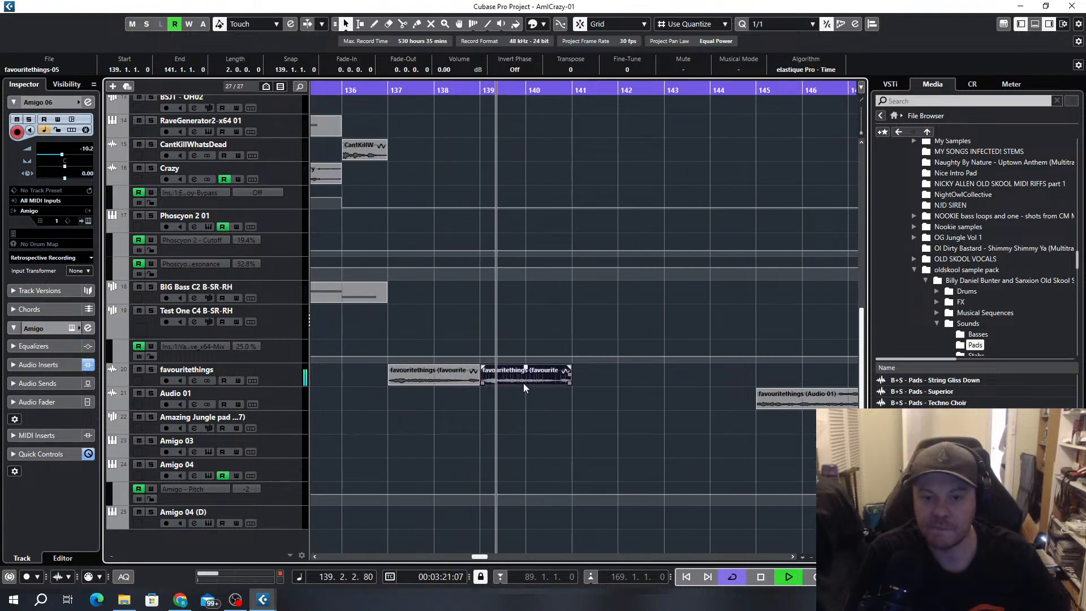
{"action": "mouse_move", "coordinate": [524, 382]}
{"action": "left_mouse_down"}
{"action": "mouse_move", "coordinate": [611, 378]}
{"action": "mouse_move", "coordinate": [634, 395]}
{"action": "left_mouse_up"}
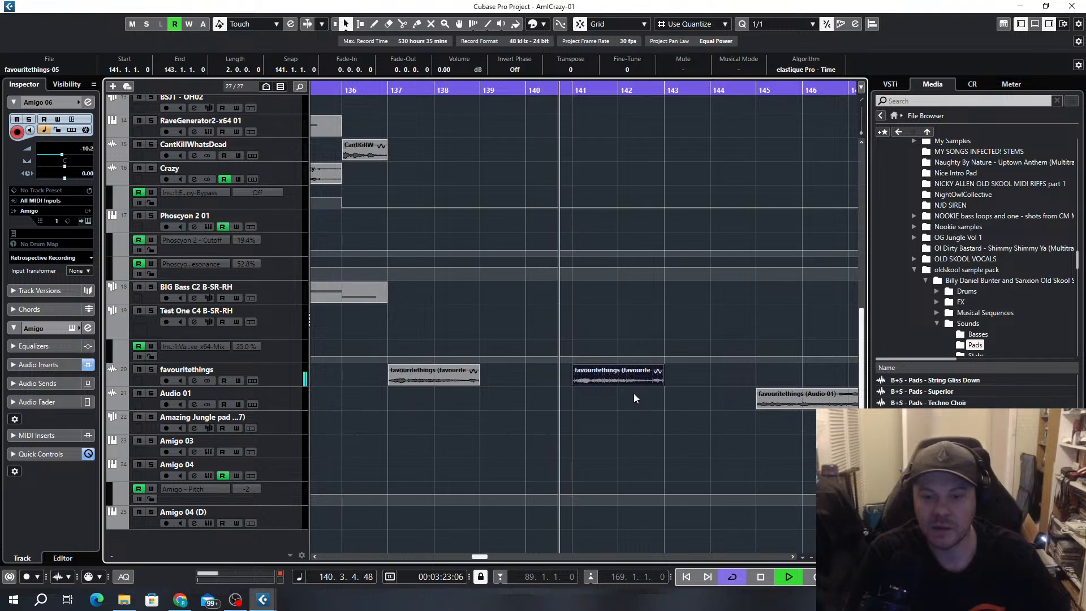
Trim the Audio 01 favouritethings clip at bar 145 to four bars and duplicate it at bar 149
{"action": "scroll", "coordinate": [636, 397], "scroll_direction": "down", "scroll_amount": 1}
{"action": "scroll", "coordinate": [635, 398], "scroll_direction": "up", "scroll_amount": 2}
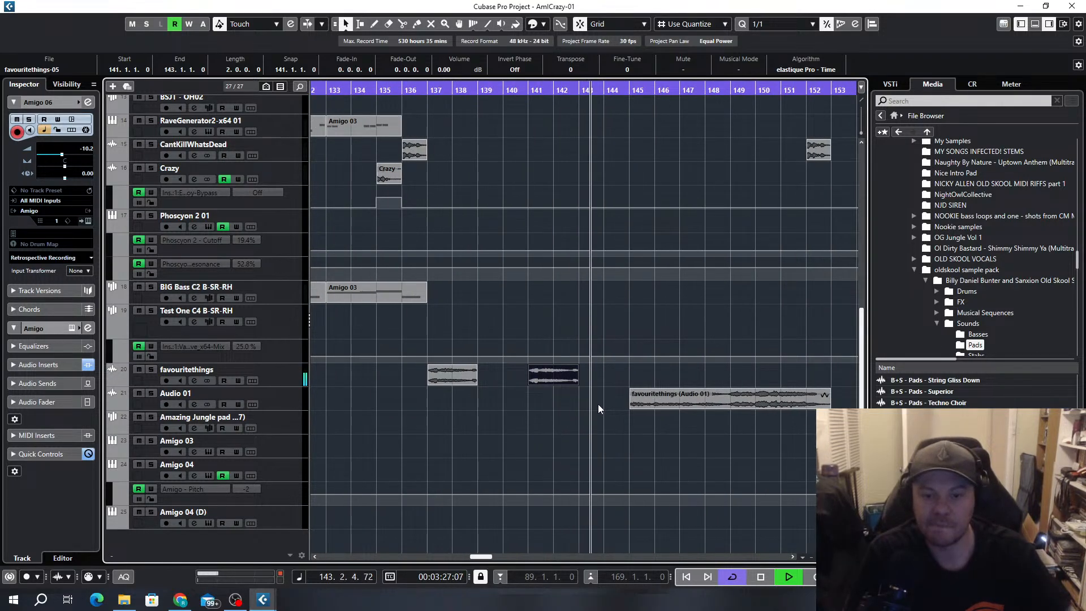
{"action": "scroll", "coordinate": [602, 416], "scroll_direction": "down", "scroll_amount": 2}
{"action": "scroll", "coordinate": [605, 419], "scroll_direction": "down", "scroll_amount": 1}
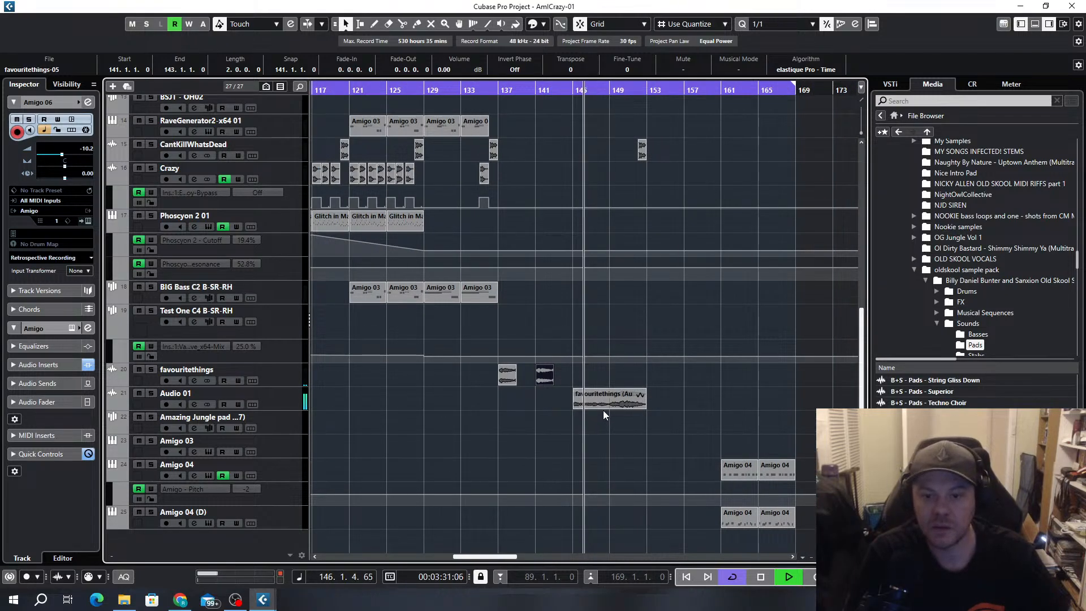
{"action": "key", "text": "Delete"}
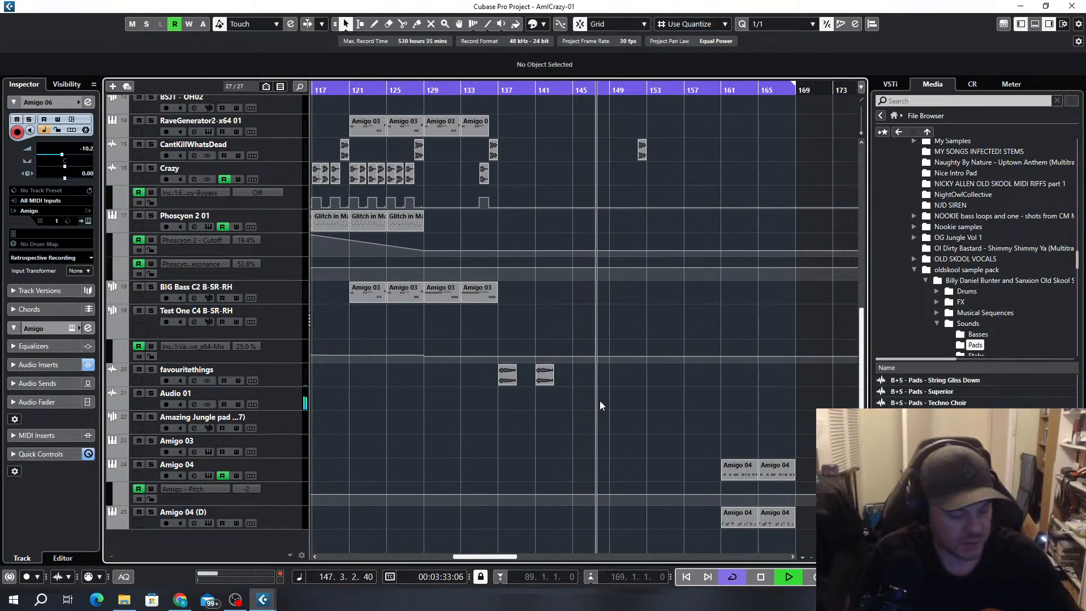
{"action": "key", "text": "ctrl+z"}
{"action": "left_click_drag", "start_coordinate": [647, 406], "coordinate": [609, 406]}
{"action": "key", "text": "ctrl+z"}
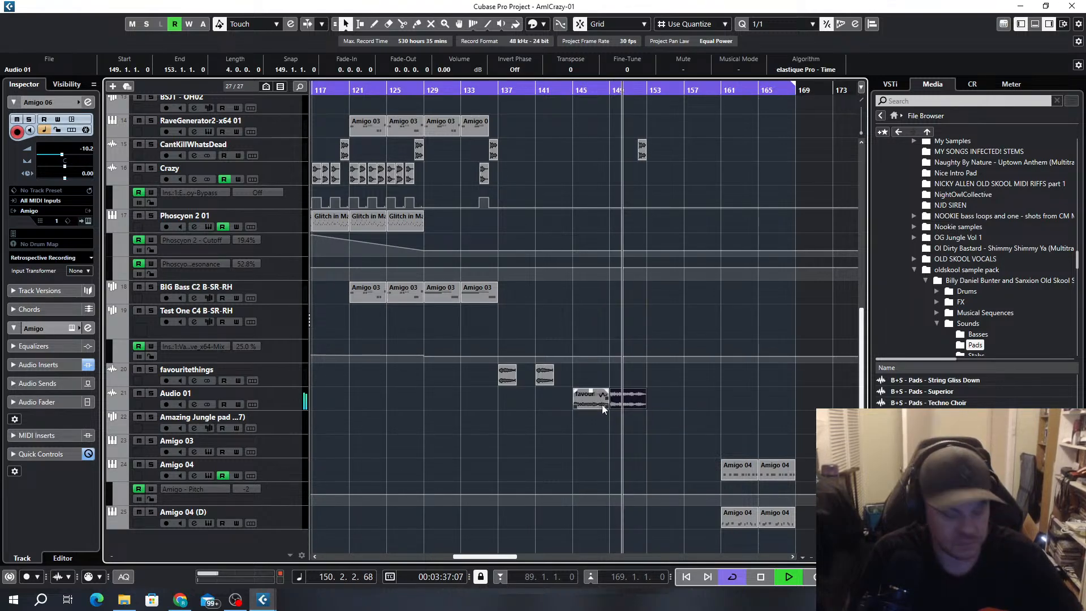
Extend the favouritethings clips at bars 137 and 141 to four bars each, and duplicate the four-clip pattern at bar 153
{"action": "left_click", "coordinate": [503, 374]}
{"action": "left_click_drag", "start_coordinate": [513, 381], "coordinate": [536, 383]}
{"action": "left_click_drag", "start_coordinate": [671, 359], "coordinate": [478, 417]}
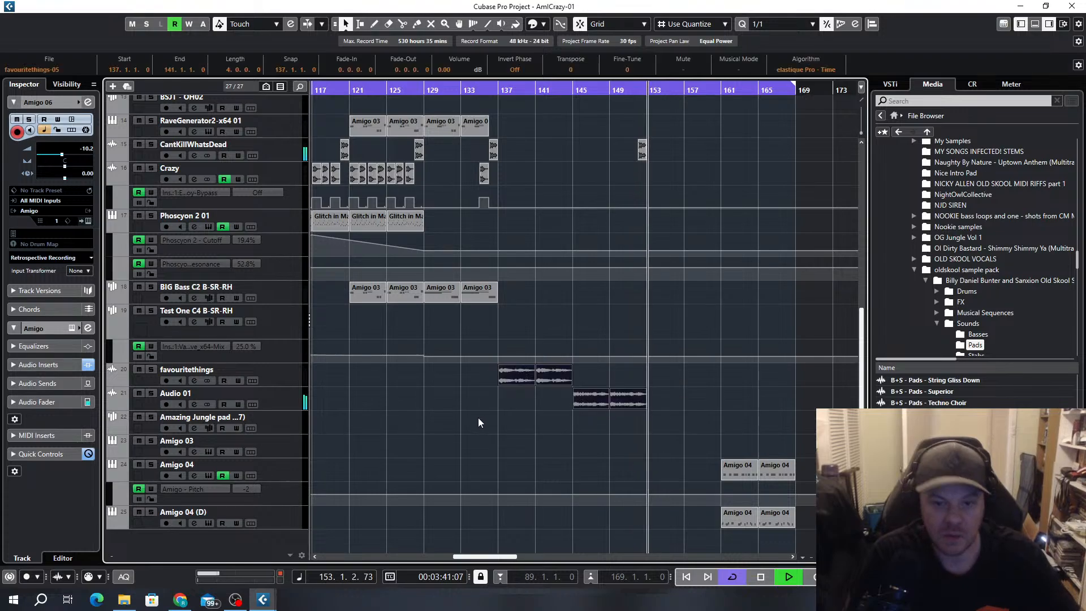
{"action": "key", "text": "ctrl+d"}
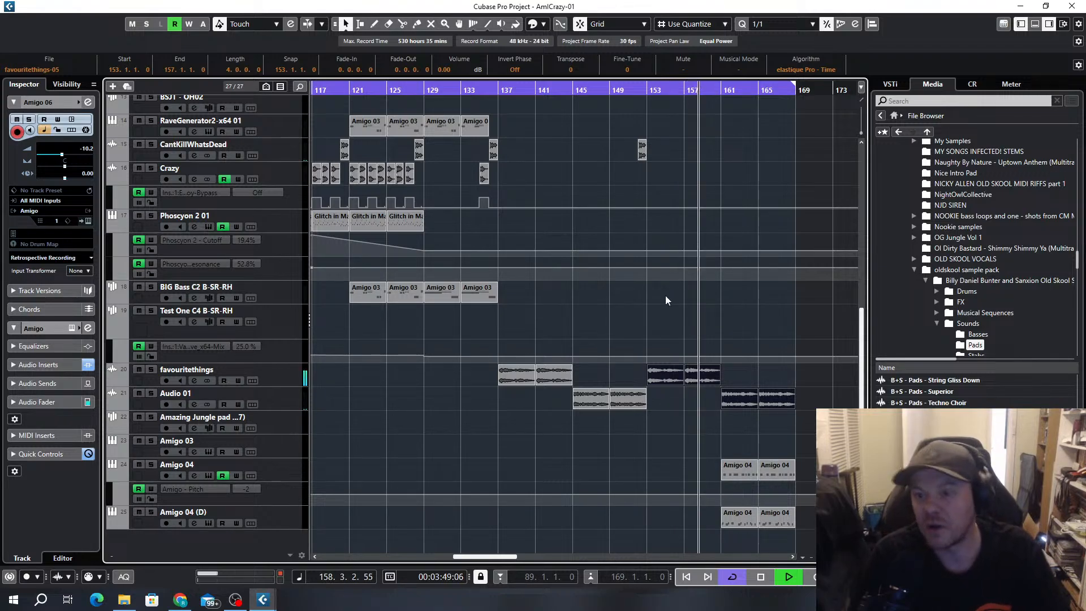
Extend the last Audio 01 clip, starting at bar 165, to about bar 173
{"action": "scroll", "coordinate": [677, 291], "scroll_direction": "down", "scroll_amount": 3}
{"action": "scroll", "coordinate": [562, 342], "scroll_direction": "right", "scroll_amount": 2}
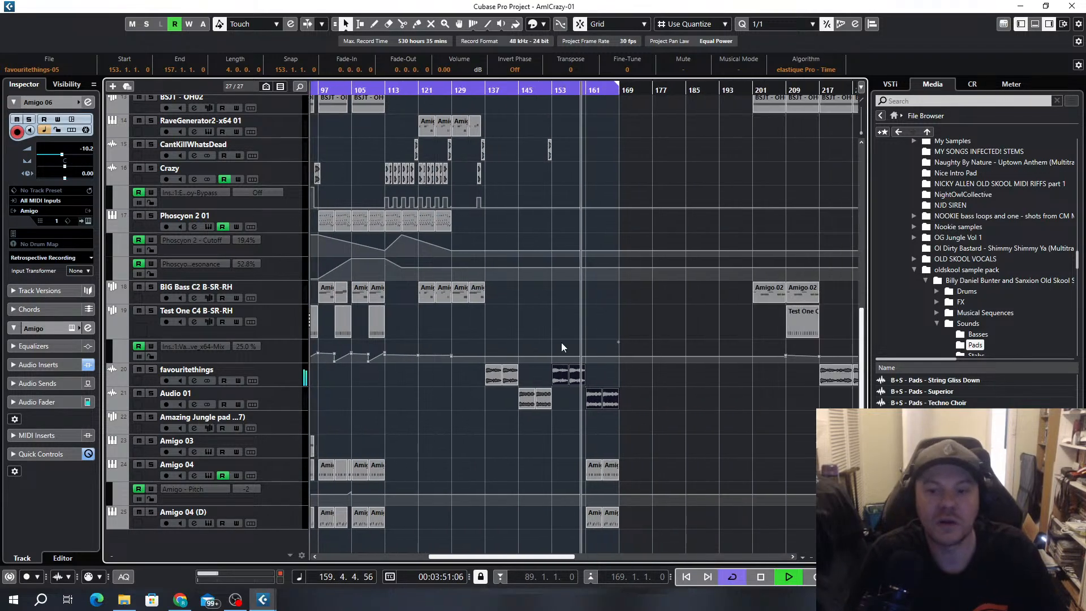
{"action": "scroll", "coordinate": [562, 342], "scroll_direction": "up", "scroll_amount": 5}
{"action": "scroll", "coordinate": [649, 359], "scroll_direction": "right", "scroll_amount": 3}
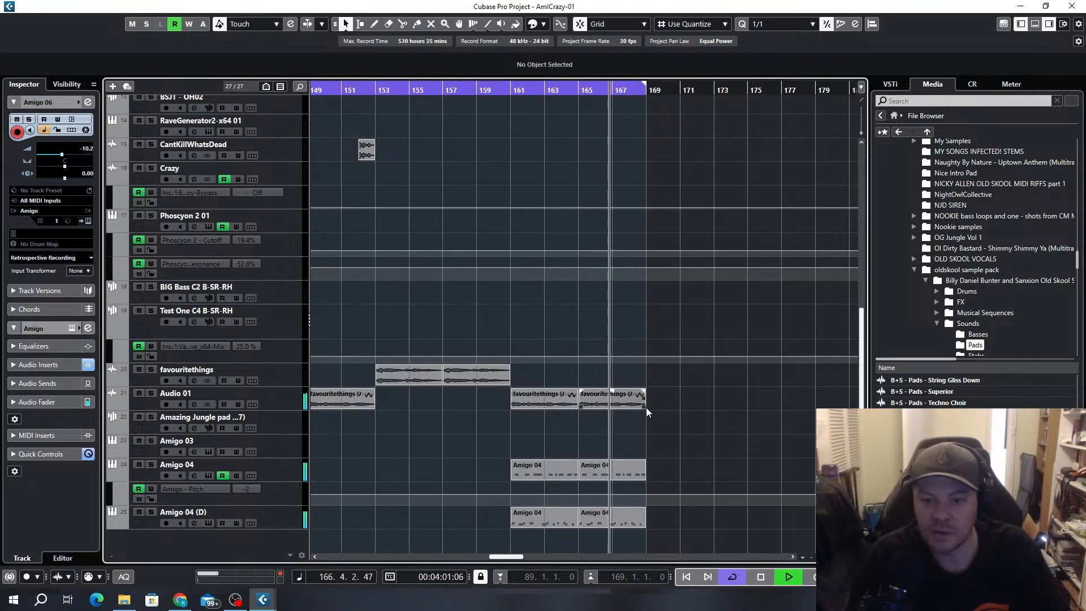
{"action": "left_click_drag", "start_coordinate": [647, 407], "coordinate": [729, 407]}
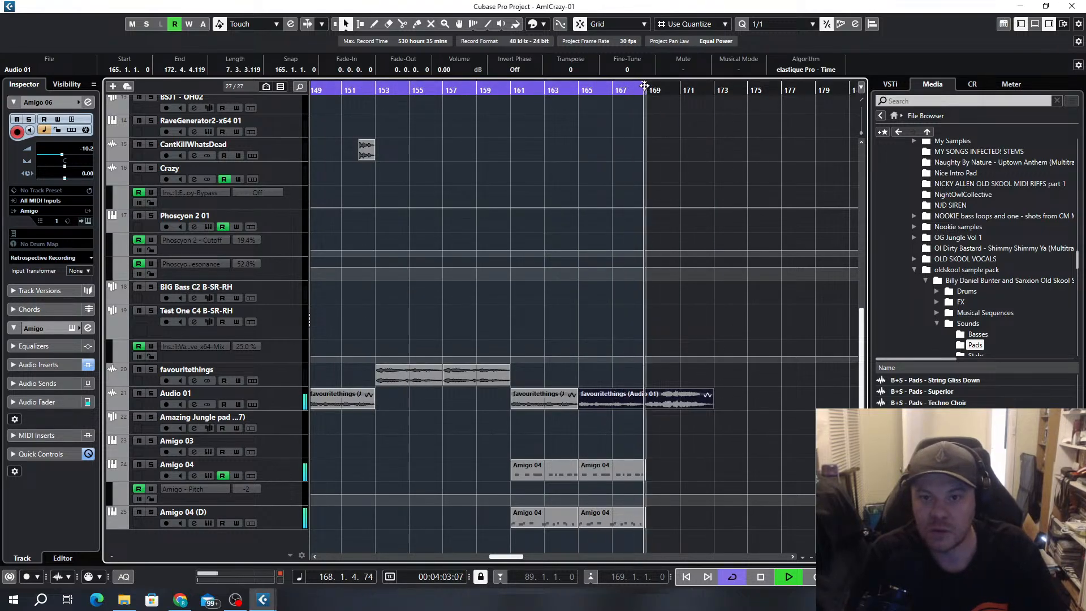
Set the cycle range to bars 137 to 173 and listen to the looped section
{"action": "left_click_drag", "start_coordinate": [645, 84], "coordinate": [713, 89]}
{"action": "left_click", "coordinate": [528, 91]}
{"action": "scroll", "coordinate": [566, 165], "scroll_direction": "down", "scroll_amount": 5}
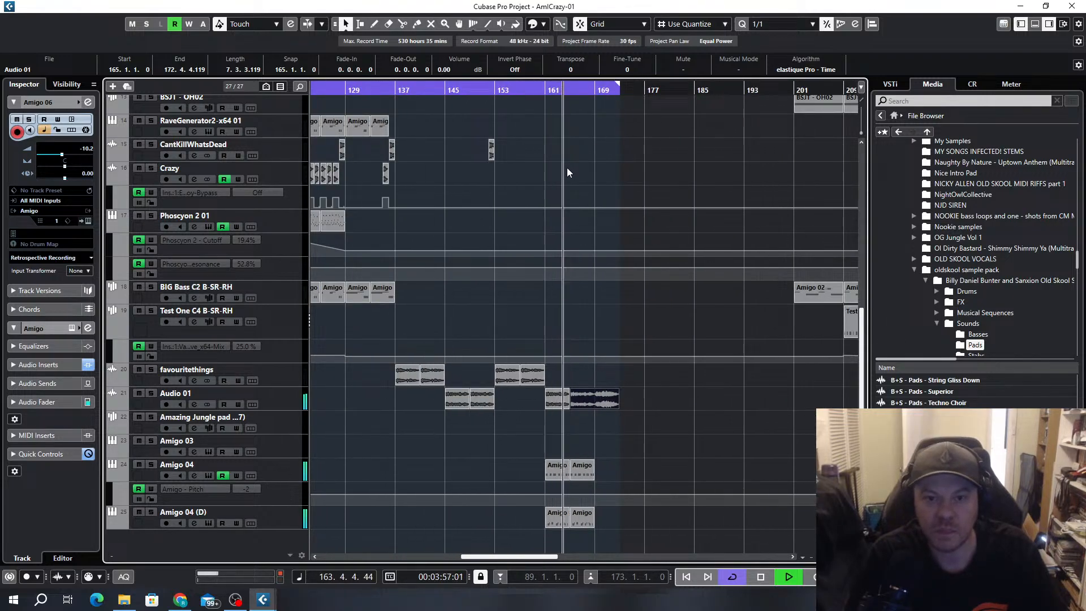
{"action": "left_click", "coordinate": [399, 91], "text": "ctrl"}
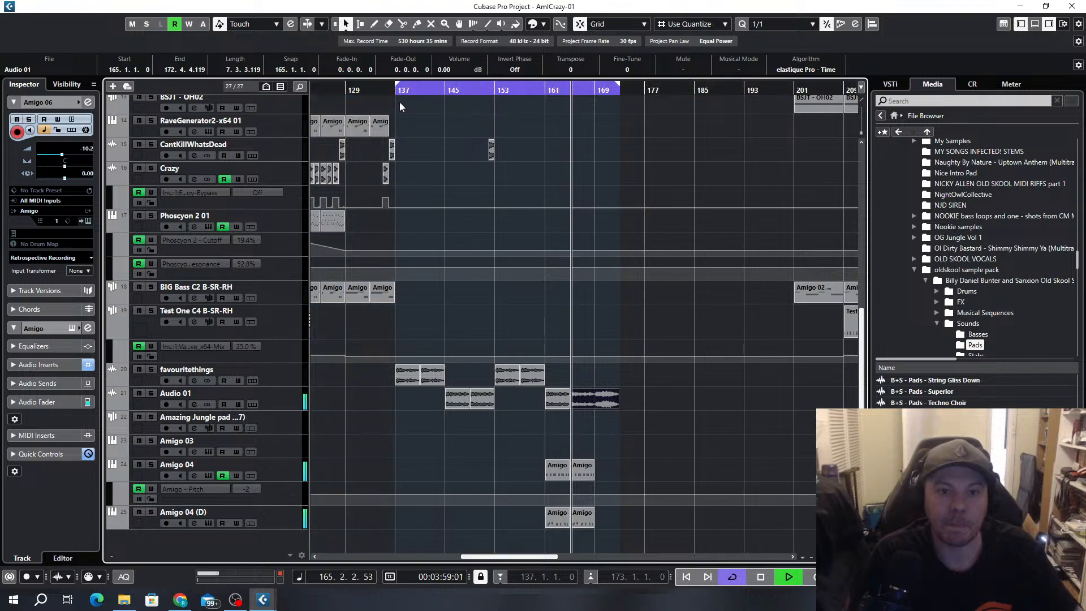
{"action": "scroll", "coordinate": [396, 117], "scroll_direction": "up", "scroll_amount": 4}
{"action": "scroll", "coordinate": [421, 162], "scroll_direction": "down", "scroll_amount": 4}
{"action": "scroll", "coordinate": [618, 180], "scroll_direction": "up", "scroll_amount": 2}
{"action": "scroll", "coordinate": [706, 303], "scroll_direction": "down", "scroll_amount": 3}
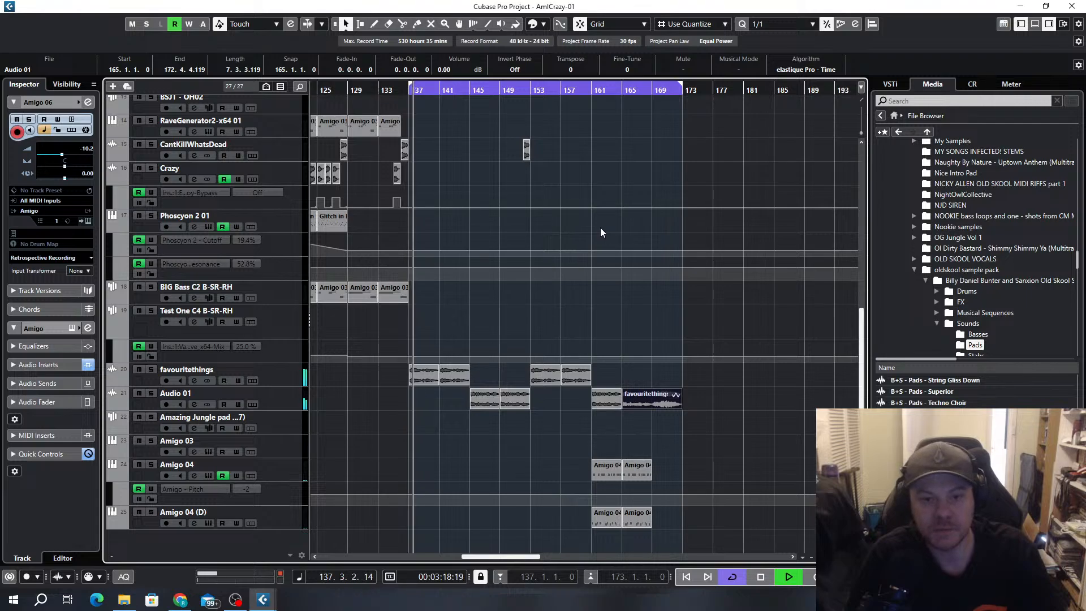
{"action": "scroll", "coordinate": [606, 199], "scroll_direction": "down", "scroll_amount": 3}
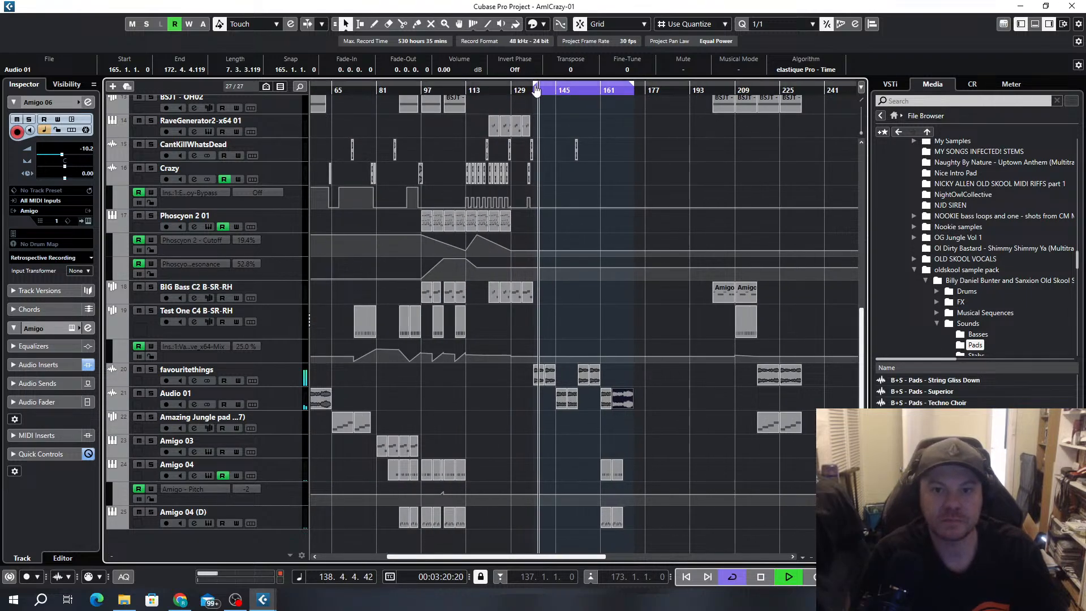
Move the cycle start back to bar 1 and examine the upper tracks while the arrangement plays from the opening
{"action": "left_click_drag", "start_coordinate": [537, 84], "coordinate": [315, 86]}
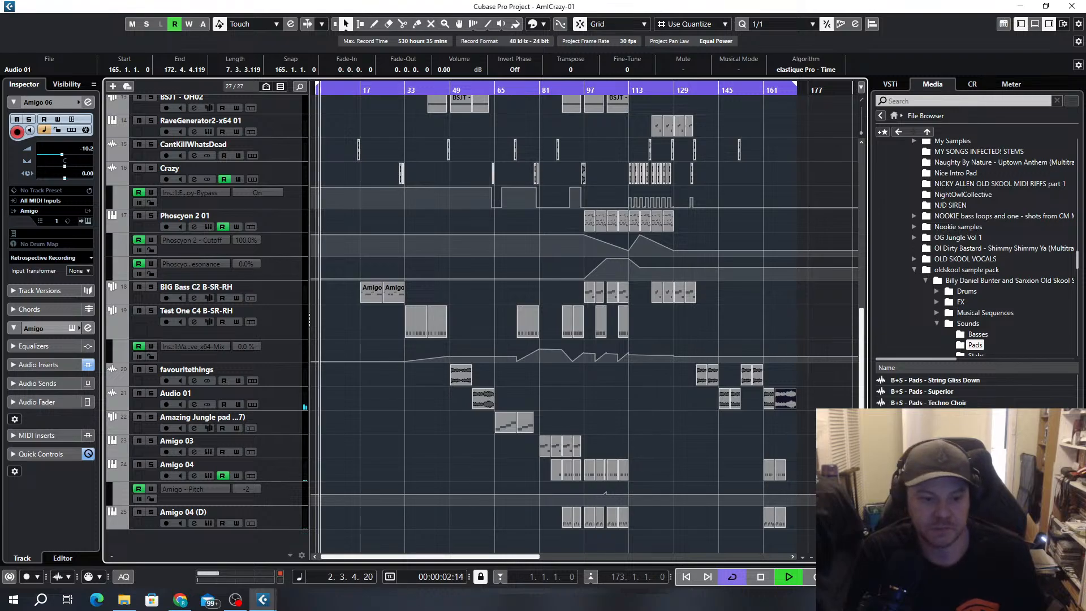
{"action": "mouse_move", "coordinate": [186, 606]}
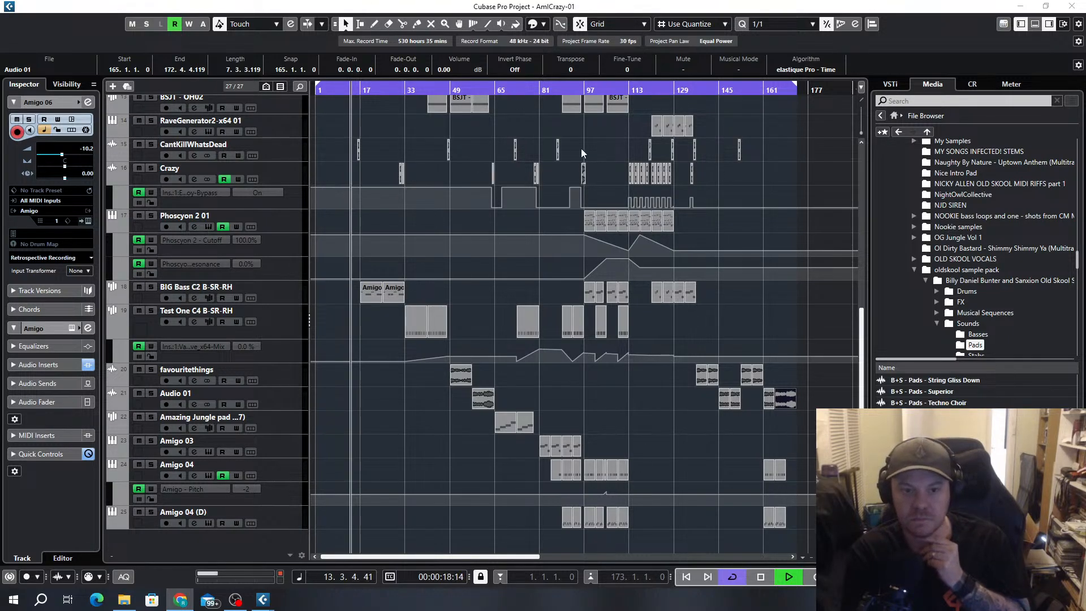
{"action": "scroll", "coordinate": [490, 236], "scroll_direction": "up", "scroll_amount": 10}
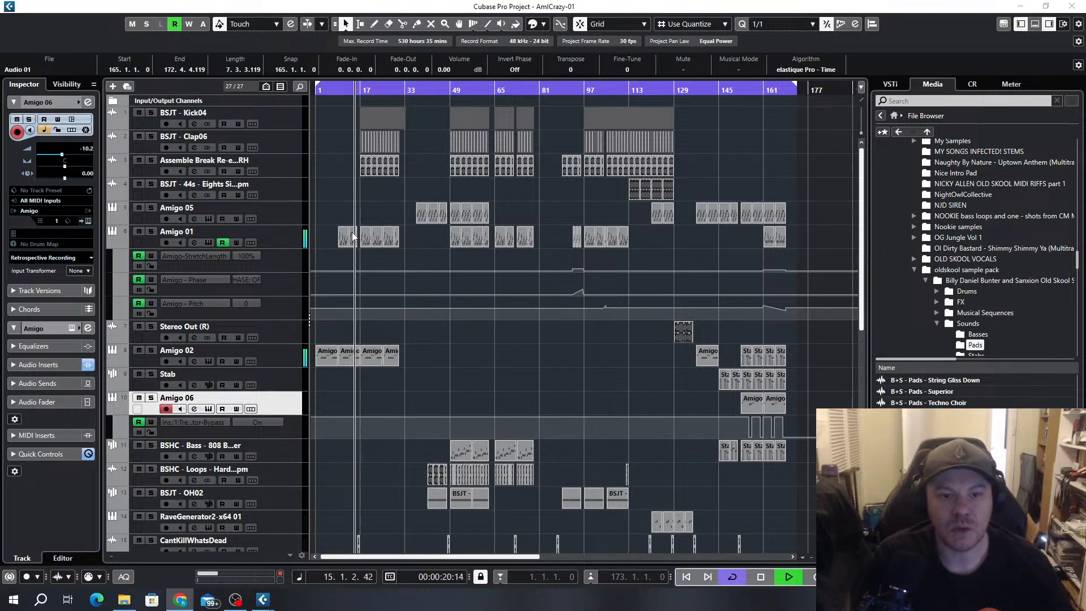
{"action": "left_click", "coordinate": [382, 223]}
{"action": "scroll", "coordinate": [382, 221], "scroll_direction": "up", "scroll_amount": 2}
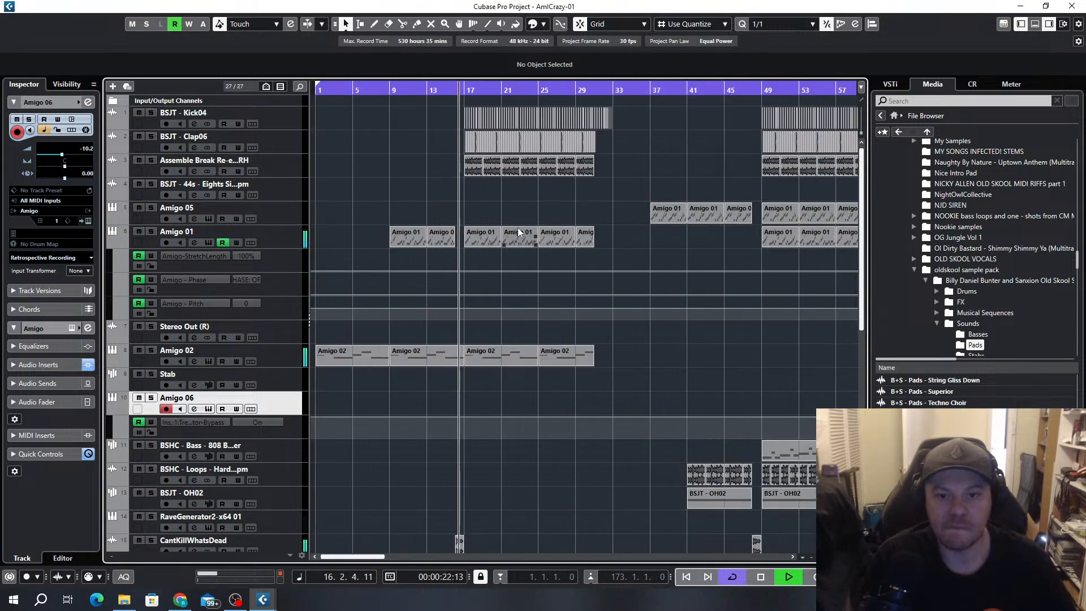
{"action": "scroll", "coordinate": [526, 229], "scroll_direction": "down", "scroll_amount": 2}
{"action": "scroll", "coordinate": [773, 264], "scroll_direction": "down", "scroll_amount": 1}
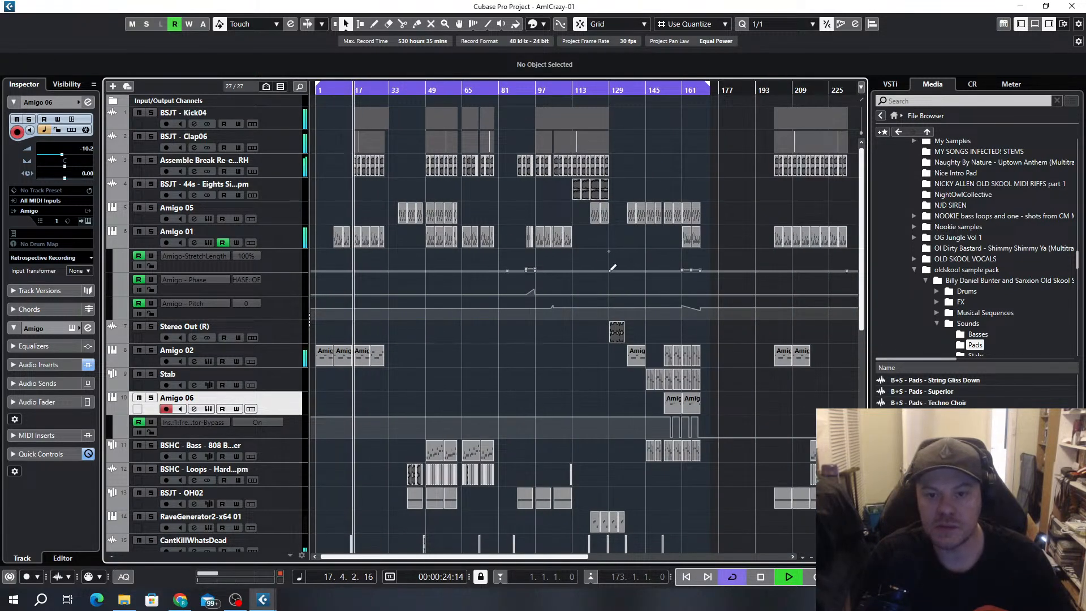
Try a copy of the Stereo Out clip from bar 129, trimmed to one bar at bar 16, and undo it
{"action": "left_click_drag", "start_coordinate": [621, 337], "coordinate": [351, 331]}
{"action": "scroll", "coordinate": [351, 334], "scroll_direction": "up", "scroll_amount": 4}
{"action": "scroll", "coordinate": [351, 334], "scroll_direction": "up", "scroll_amount": 3}
{"action": "left_click_drag", "start_coordinate": [569, 335], "coordinate": [600, 331]}
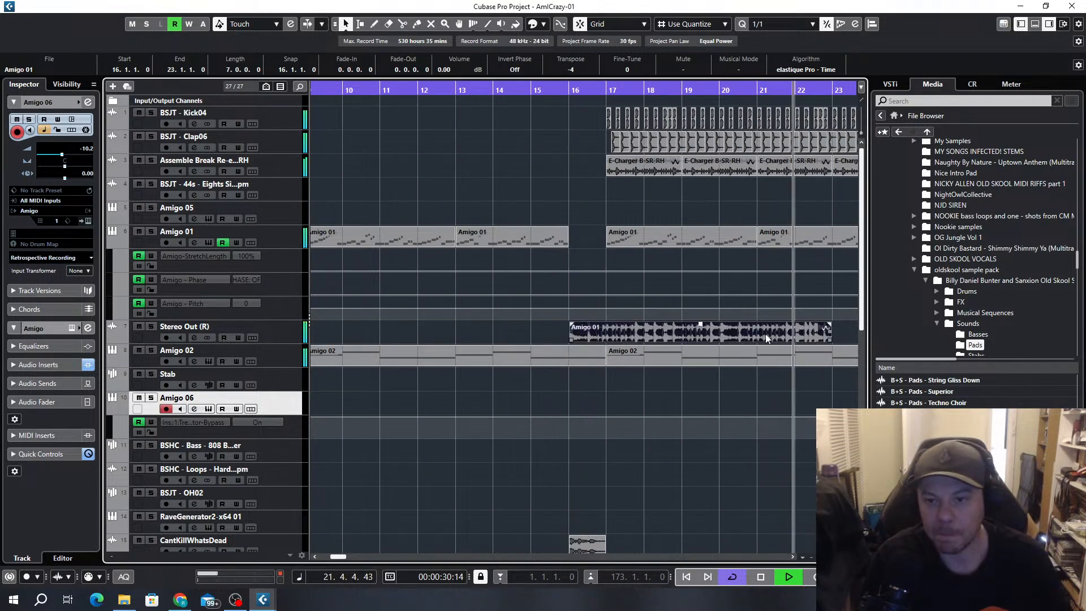
{"action": "left_click_drag", "start_coordinate": [831, 339], "coordinate": [605, 338]}
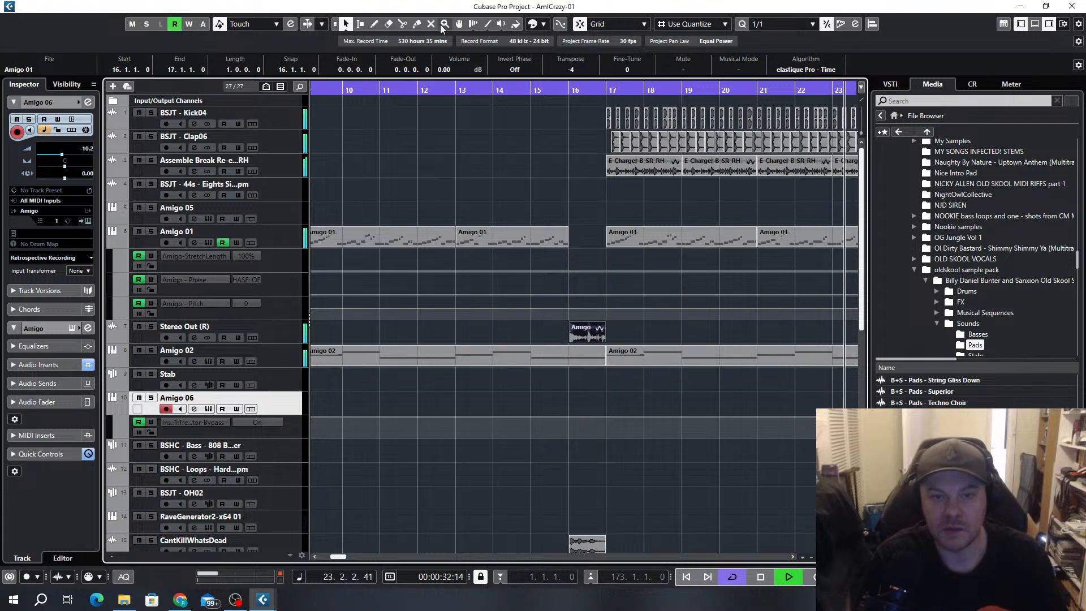
{"action": "left_click", "coordinate": [276, 340]}
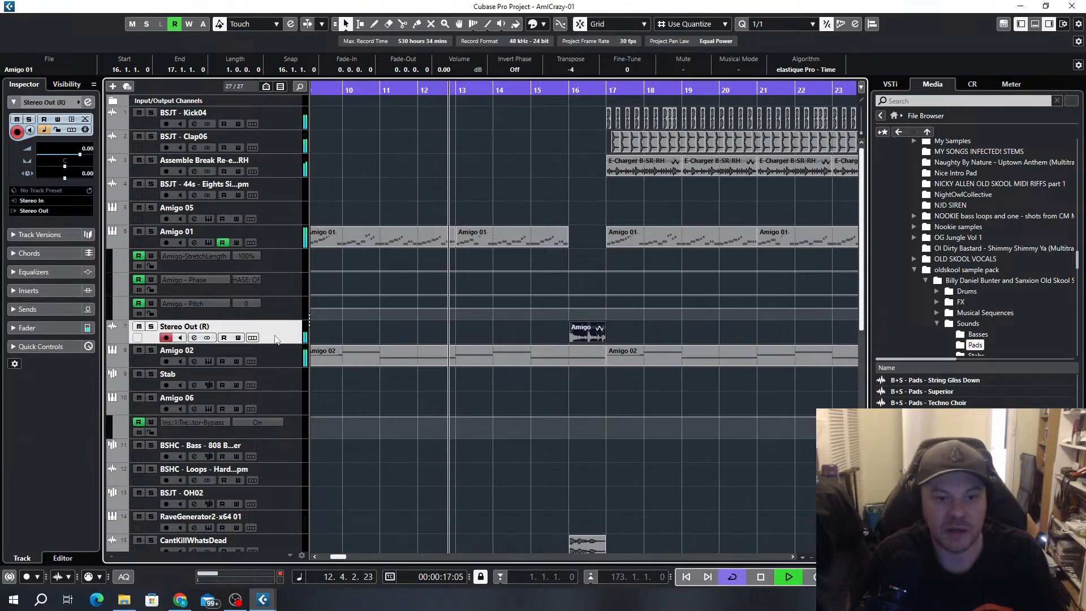
{"action": "scroll", "coordinate": [667, 304], "scroll_direction": "down", "scroll_amount": 3}
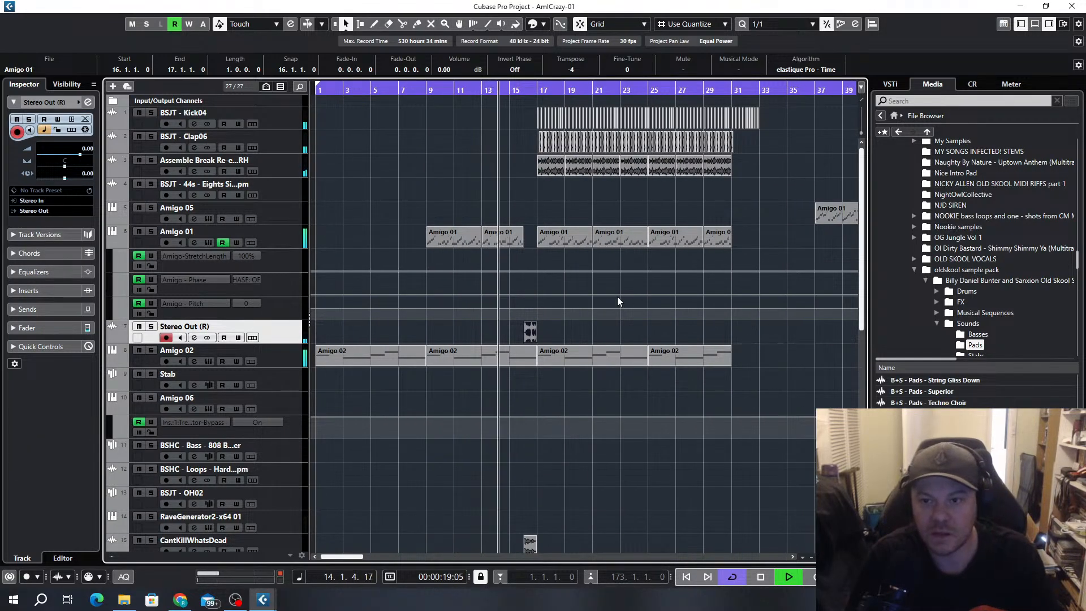
{"action": "scroll", "coordinate": [534, 337], "scroll_direction": "up", "scroll_amount": 2}
{"action": "scroll", "coordinate": [535, 337], "scroll_direction": "down", "scroll_amount": 1}
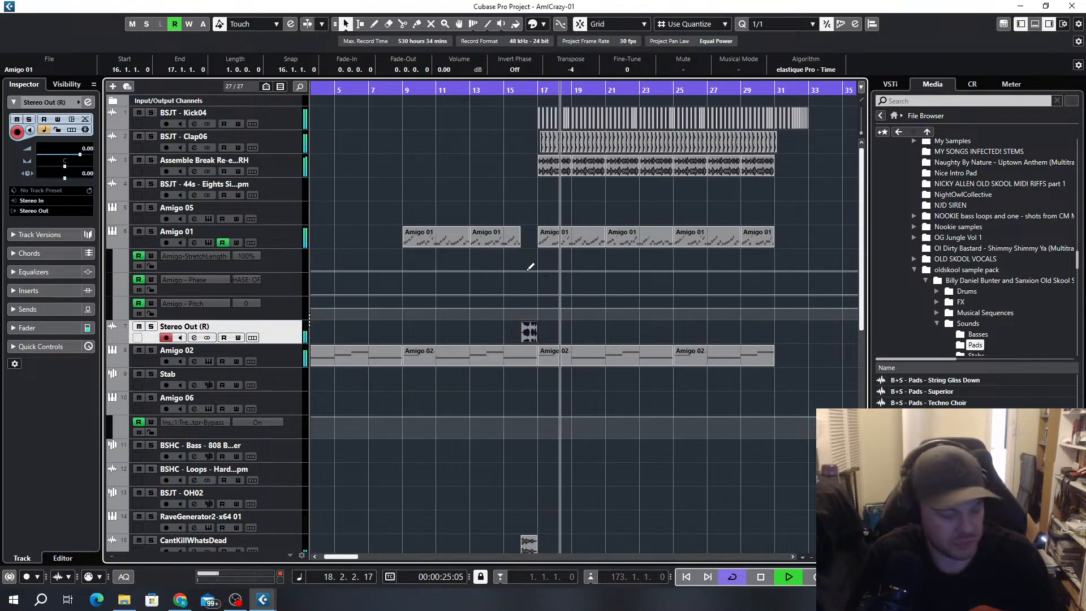
{"action": "key", "text": "ctrl+z"}
{"action": "key", "text": "ctrl+z"}
{"action": "key", "text": "ctrl+z"}
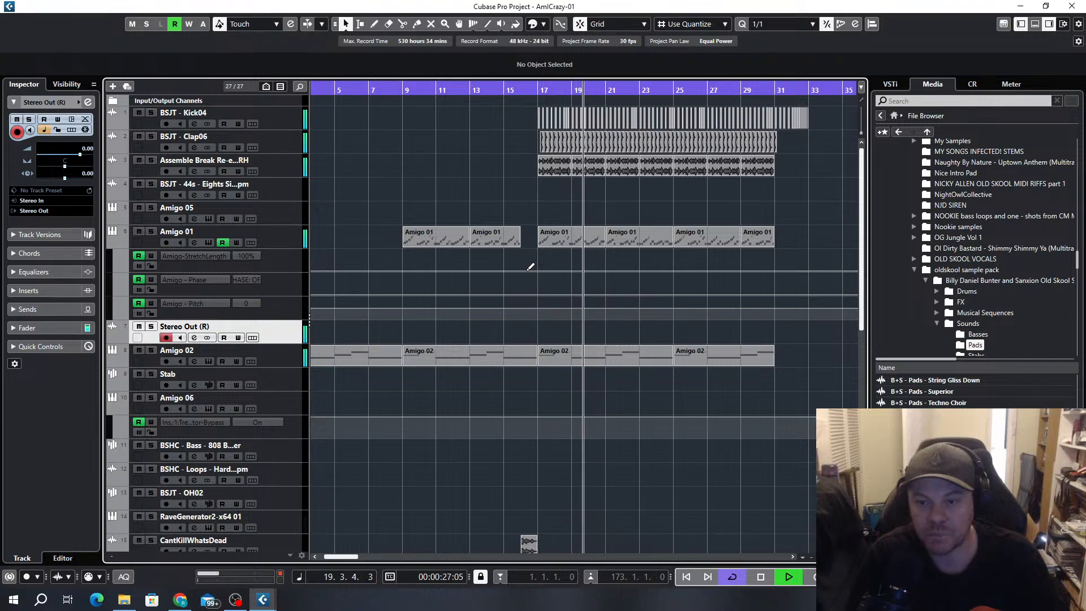
Look over the whole arrangement, comparing the opening section with bars 137 to 173 down to the lowest tracks
{"action": "scroll", "coordinate": [626, 261], "scroll_direction": "down", "scroll_amount": 2}
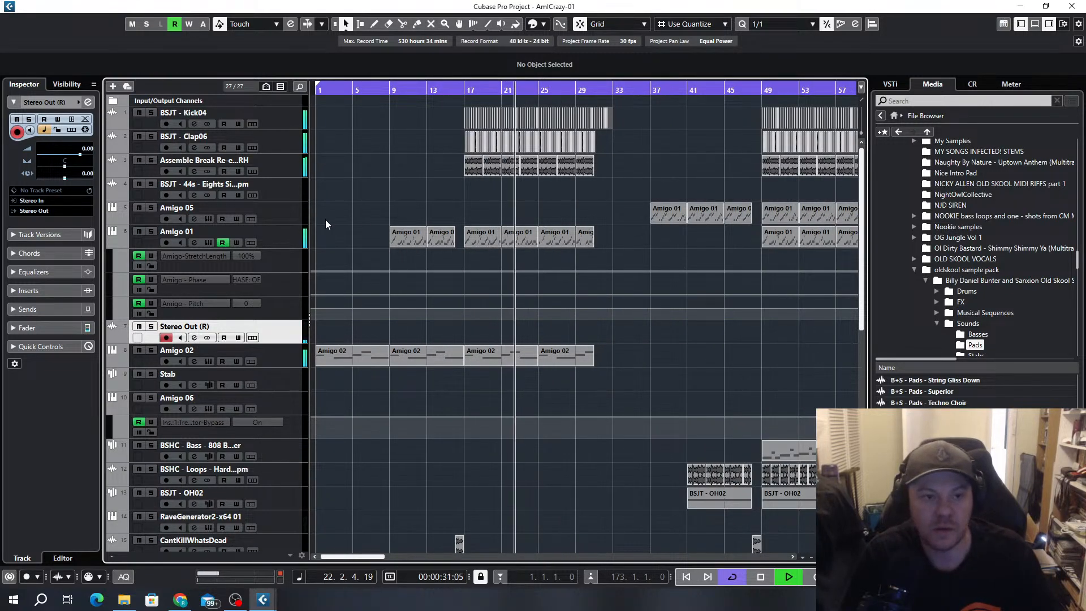
{"action": "left_click", "coordinate": [285, 211]}
{"action": "scroll", "coordinate": [585, 314], "scroll_direction": "down", "scroll_amount": 2}
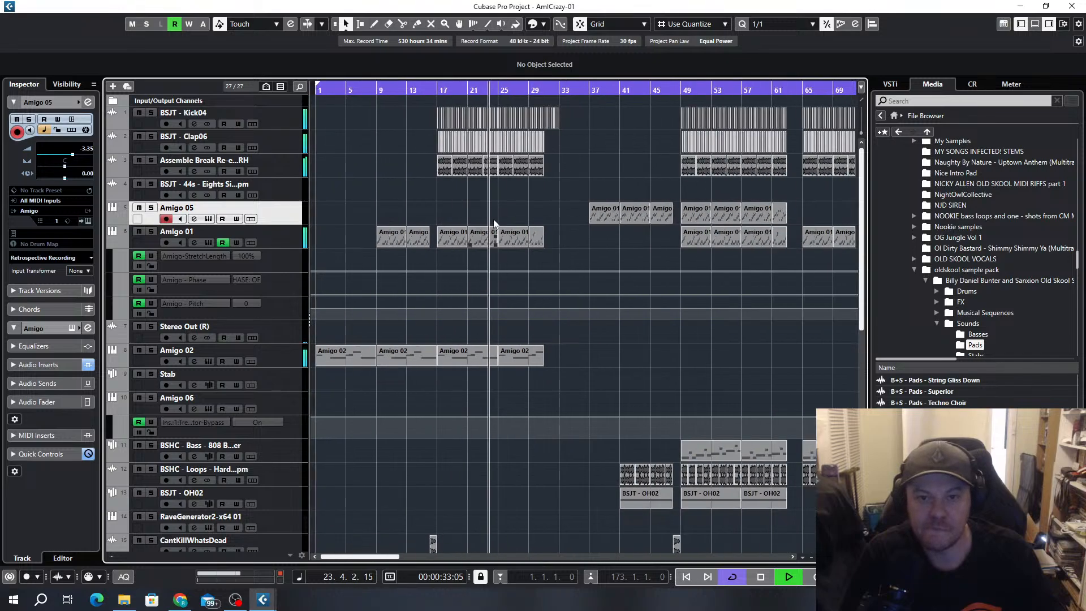
{"action": "scroll", "coordinate": [611, 251], "scroll_direction": "down", "scroll_amount": 3}
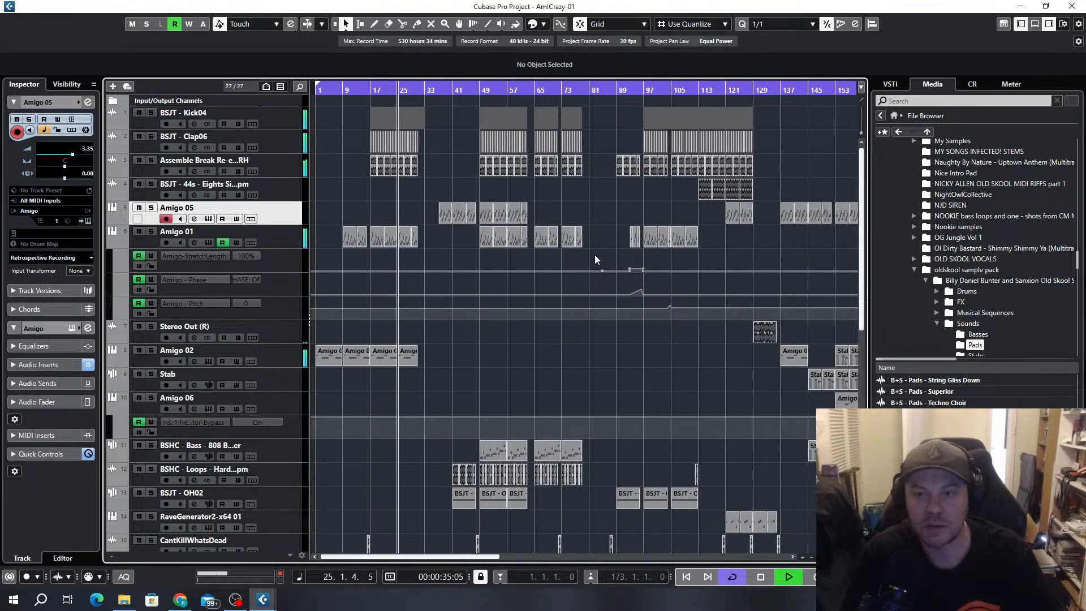
{"action": "scroll", "coordinate": [598, 257], "scroll_direction": "down", "scroll_amount": 3}
{"action": "scroll", "coordinate": [513, 287], "scroll_direction": "down", "scroll_amount": 2}
{"action": "scroll", "coordinate": [657, 354], "scroll_direction": "down", "scroll_amount": 4}
{"action": "scroll", "coordinate": [603, 288], "scroll_direction": "up", "scroll_amount": 8}
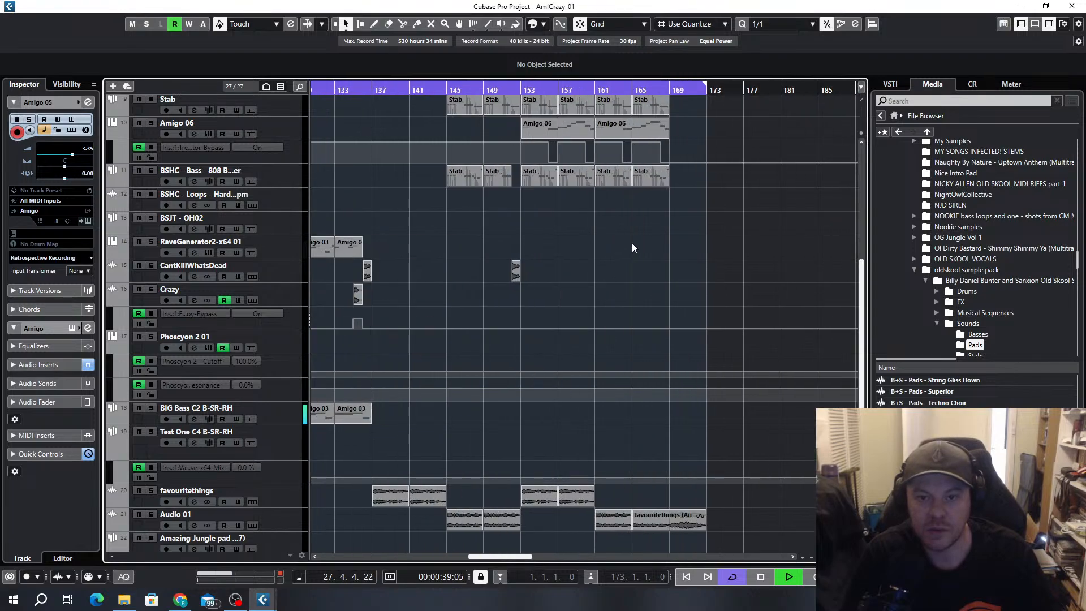
{"action": "scroll", "coordinate": [592, 276], "scroll_direction": "down", "scroll_amount": 6}
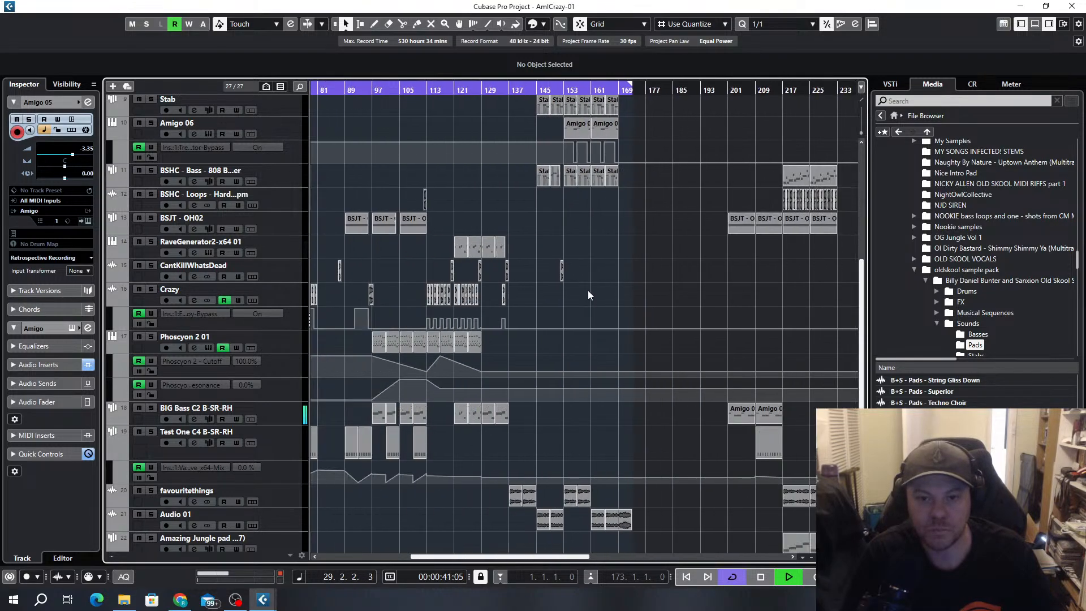
{"action": "scroll", "coordinate": [588, 295], "scroll_direction": "down", "scroll_amount": 2}
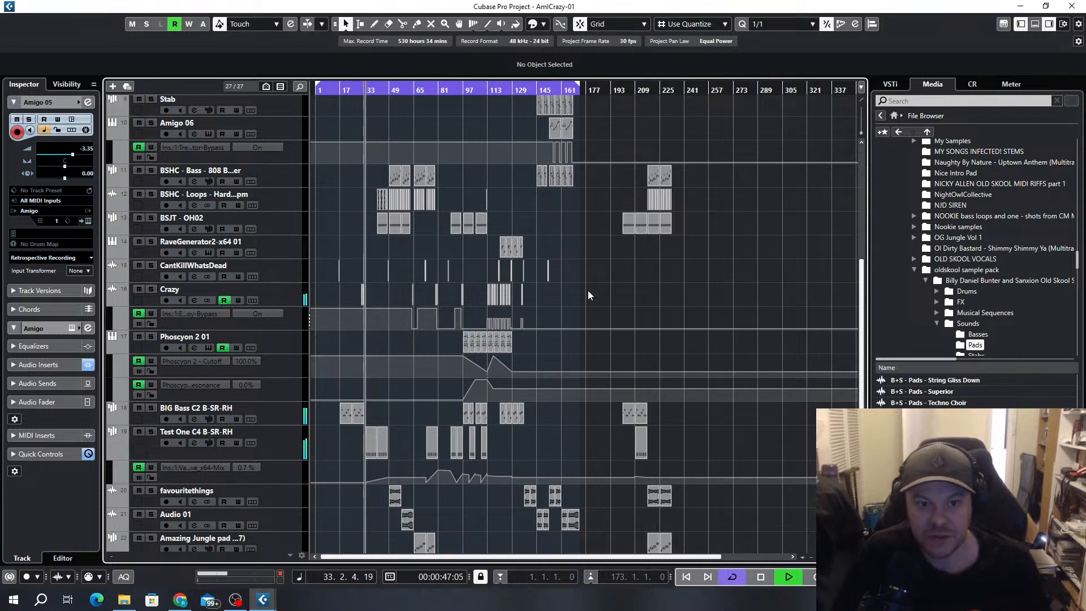
{"action": "scroll", "coordinate": [453, 351], "scroll_direction": "down", "scroll_amount": 4}
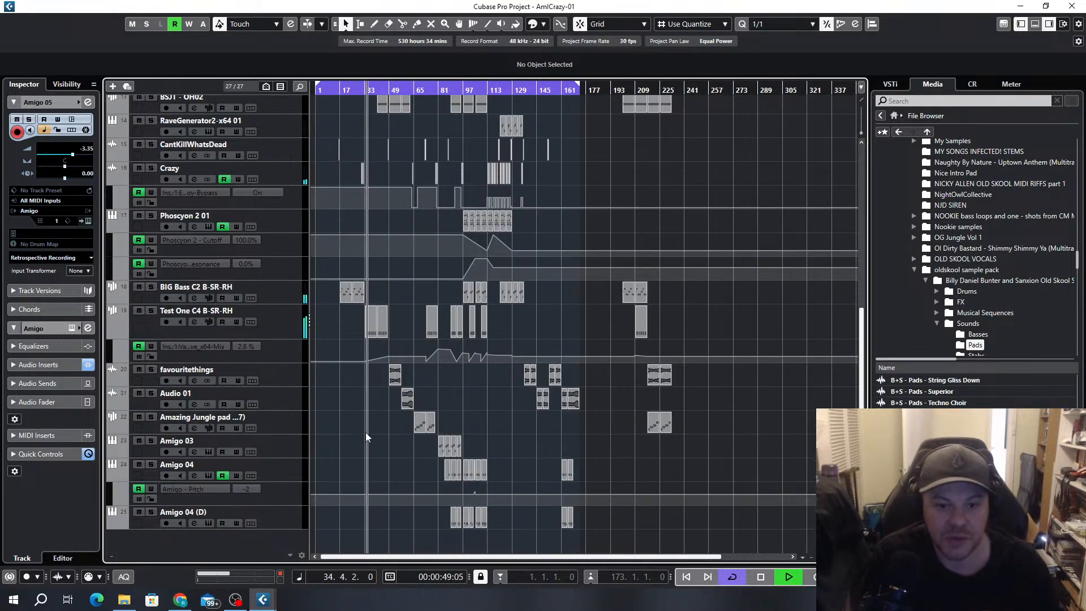
Copy the favouritethings and Audio 01 clips from bars 49 and 57 to bars 33 and 41, and replay from shortly before them
{"action": "scroll", "coordinate": [372, 426], "scroll_direction": "up", "scroll_amount": 3}
{"action": "scroll", "coordinate": [396, 418], "scroll_direction": "left", "scroll_amount": 4}
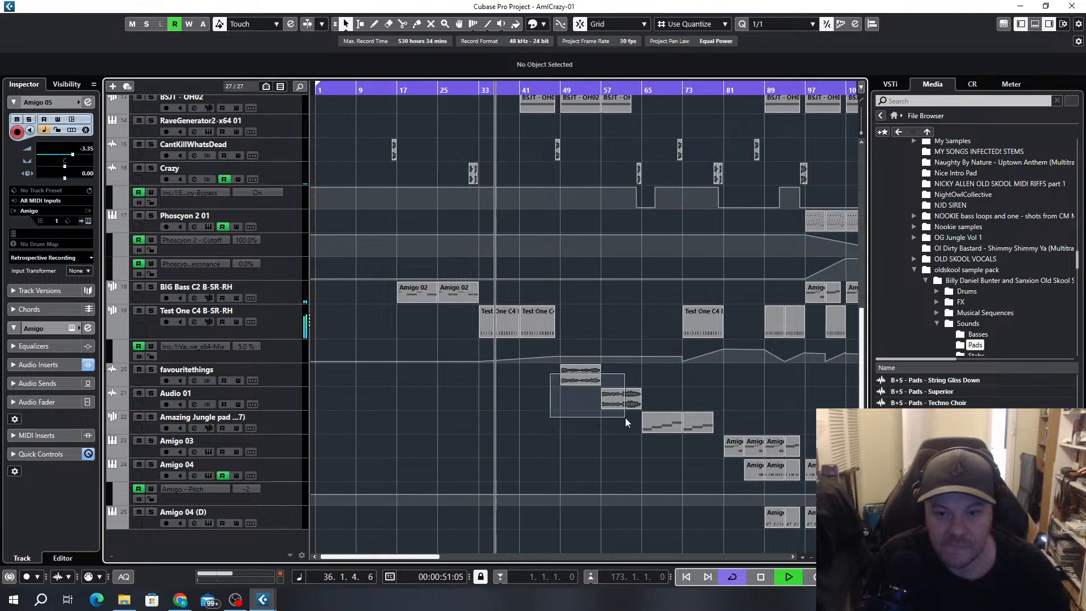
{"action": "left_click", "coordinate": [585, 377]}
{"action": "left_click_drag", "start_coordinate": [585, 377], "coordinate": [504, 384]}
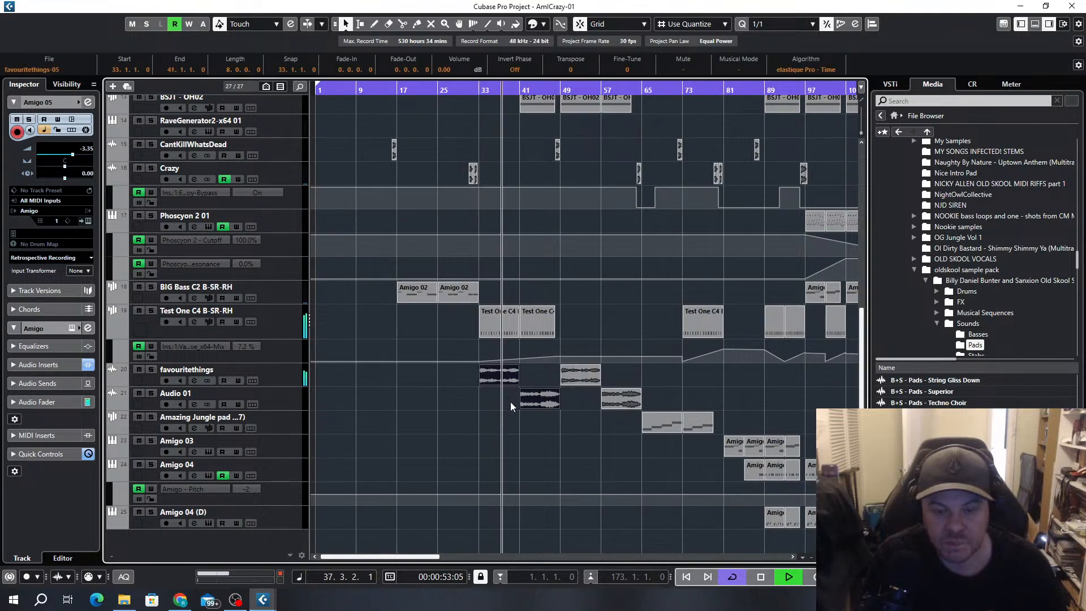
{"action": "left_click", "coordinate": [447, 91]}
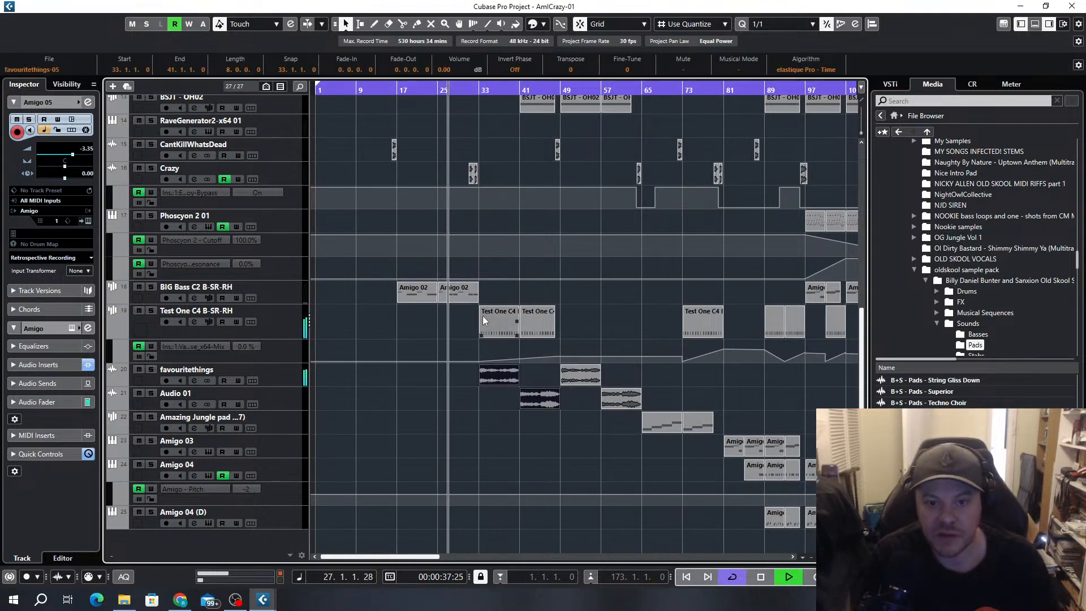
{"action": "scroll", "coordinate": [485, 317], "scroll_direction": "up", "scroll_amount": 3}
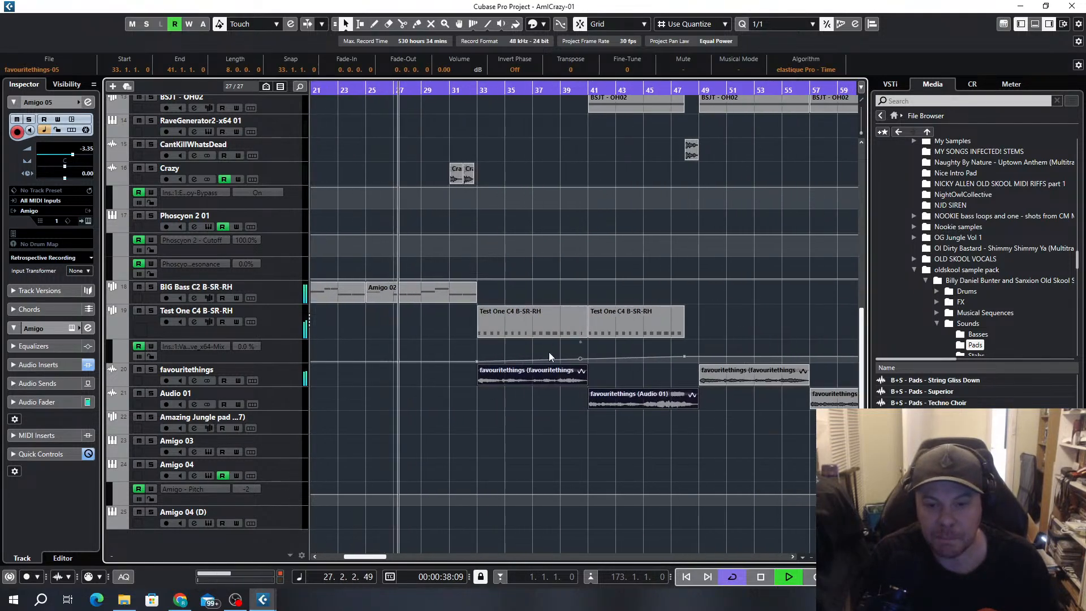
Try the favouritethings clip at bar 33 and the Audio 01 clip at bar 41 shortened to four bars, each duplicated once
{"action": "left_click", "coordinate": [546, 382]}
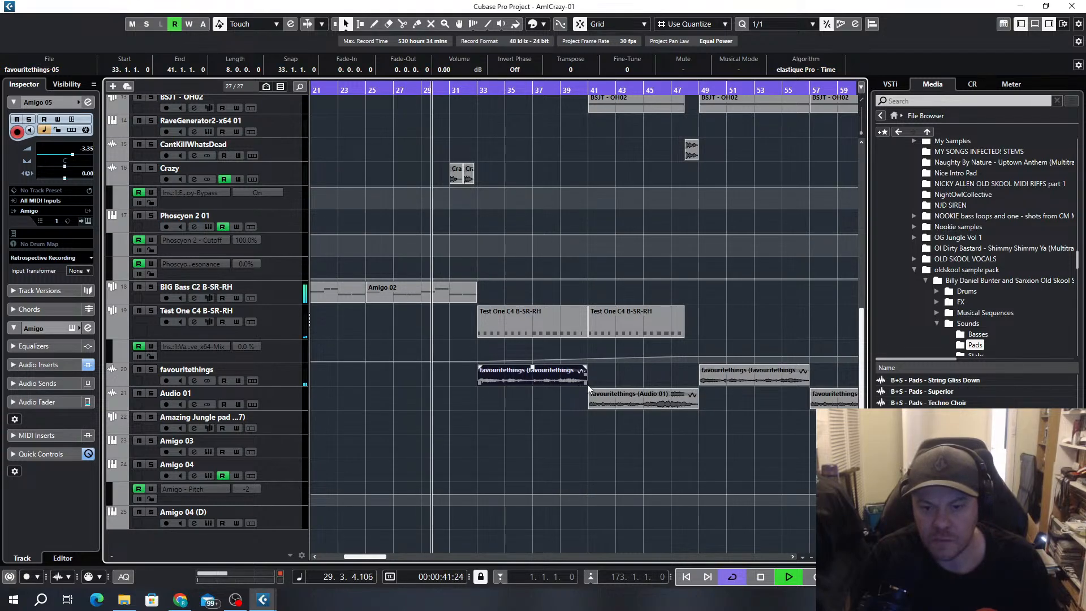
{"action": "left_click_drag", "start_coordinate": [585, 383], "coordinate": [531, 380]}
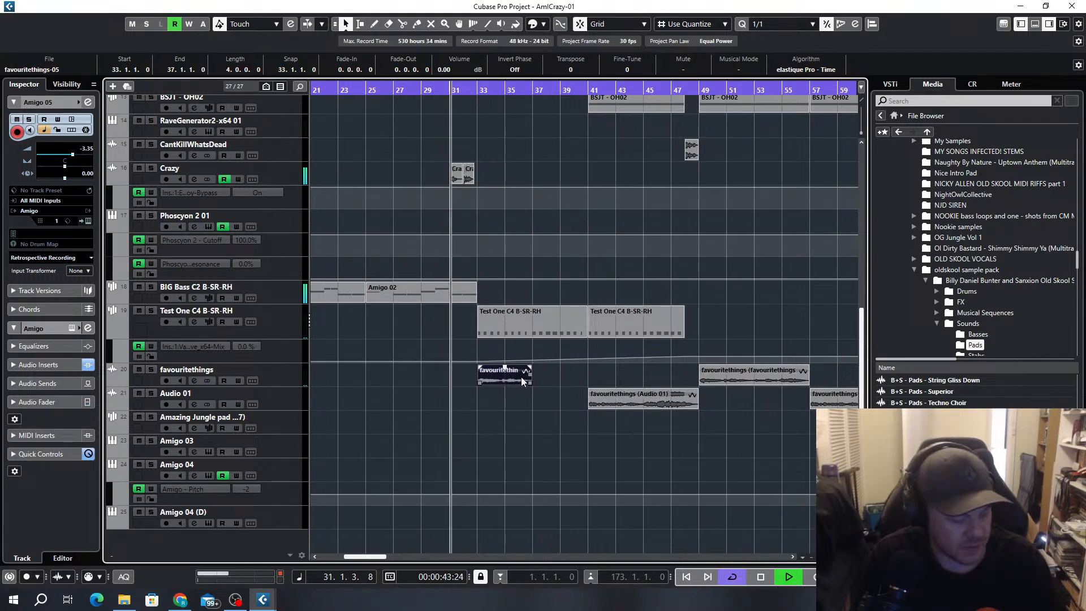
{"action": "key", "text": "ctrl+d"}
{"action": "left_click_drag", "start_coordinate": [697, 402], "coordinate": [645, 406]}
{"action": "key", "text": "ctrl+d"}
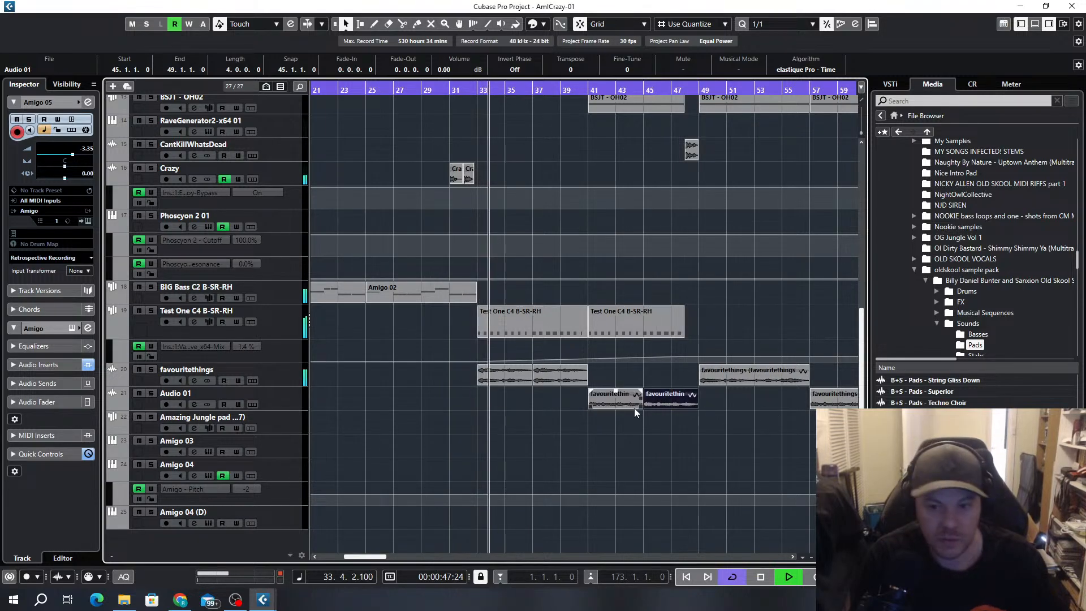
Examine the repeated four-bar clips between bars 33 and 49 against the surrounding arrangement while it plays
{"action": "key", "text": "g"}
{"action": "key", "text": "g"}
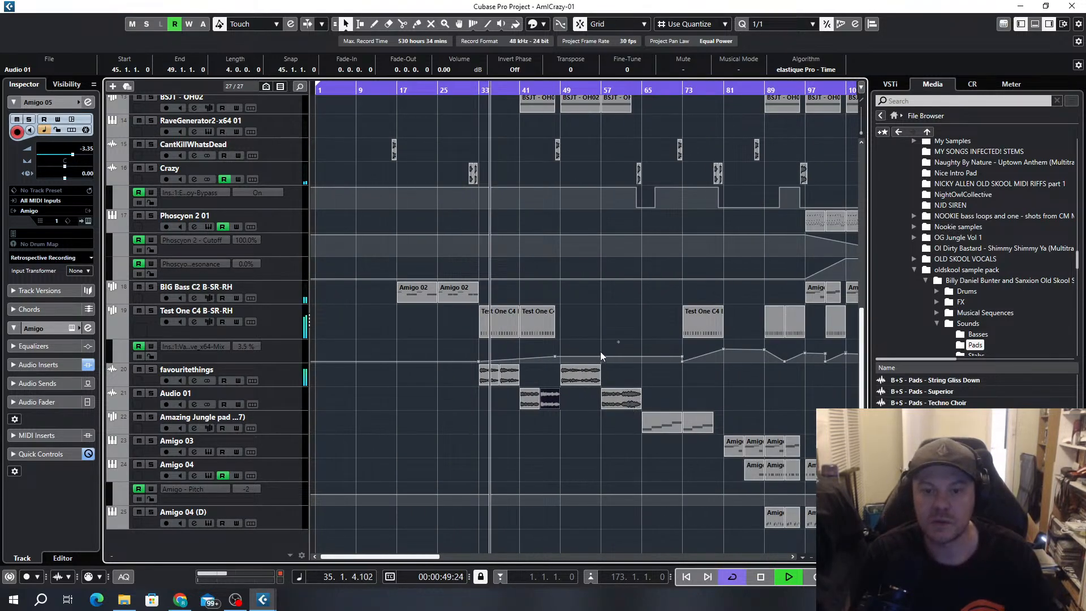
{"action": "key", "text": "h"}
{"action": "key", "text": "h"}
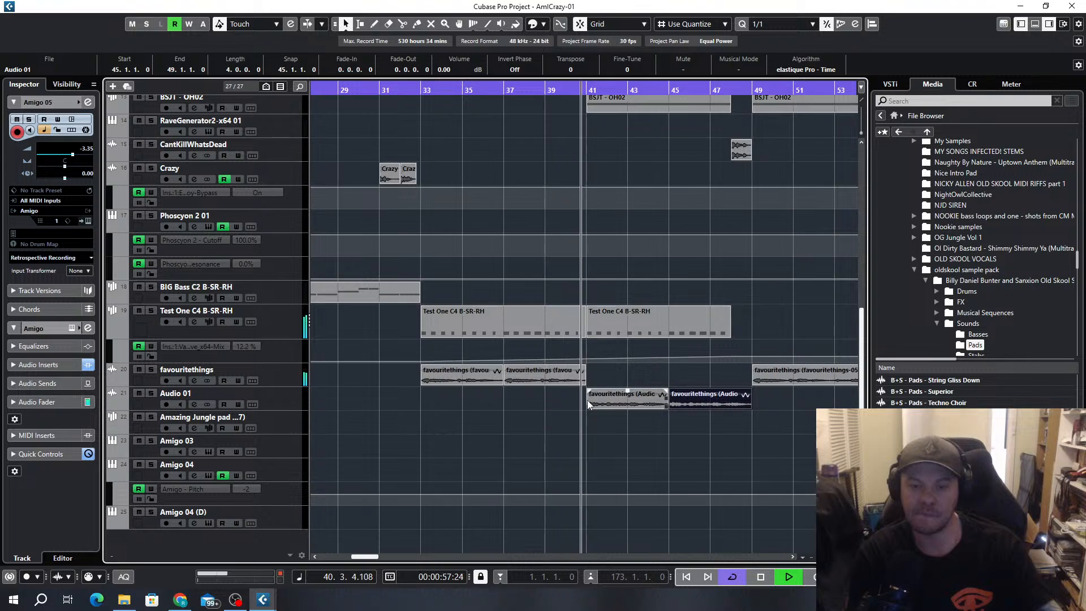
{"action": "key", "text": "g"}
{"action": "key", "text": "h"}
{"action": "key", "text": "h"}
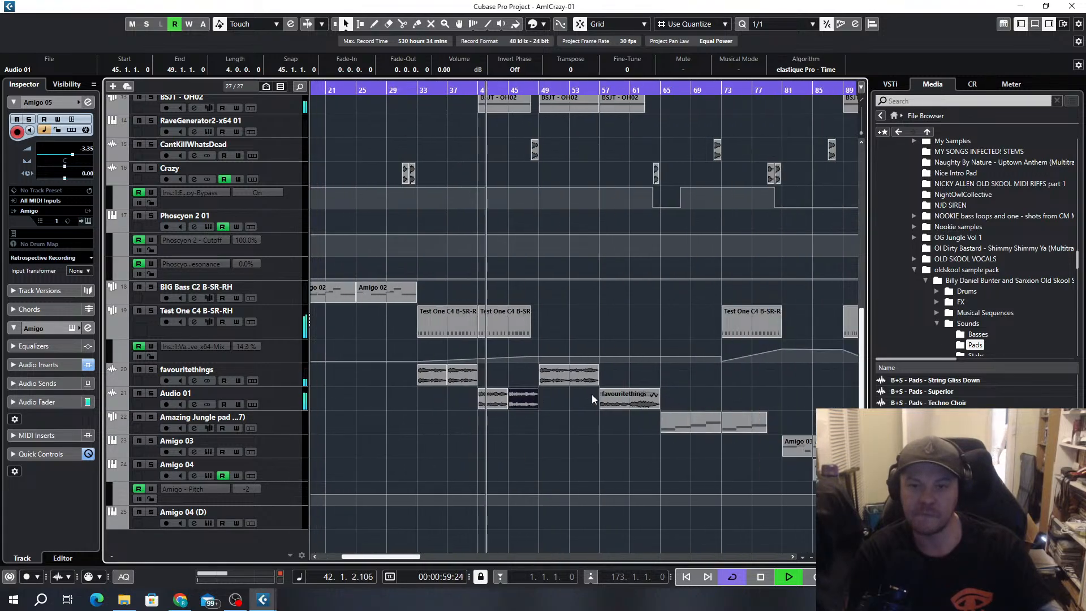
{"action": "key", "text": "h"}
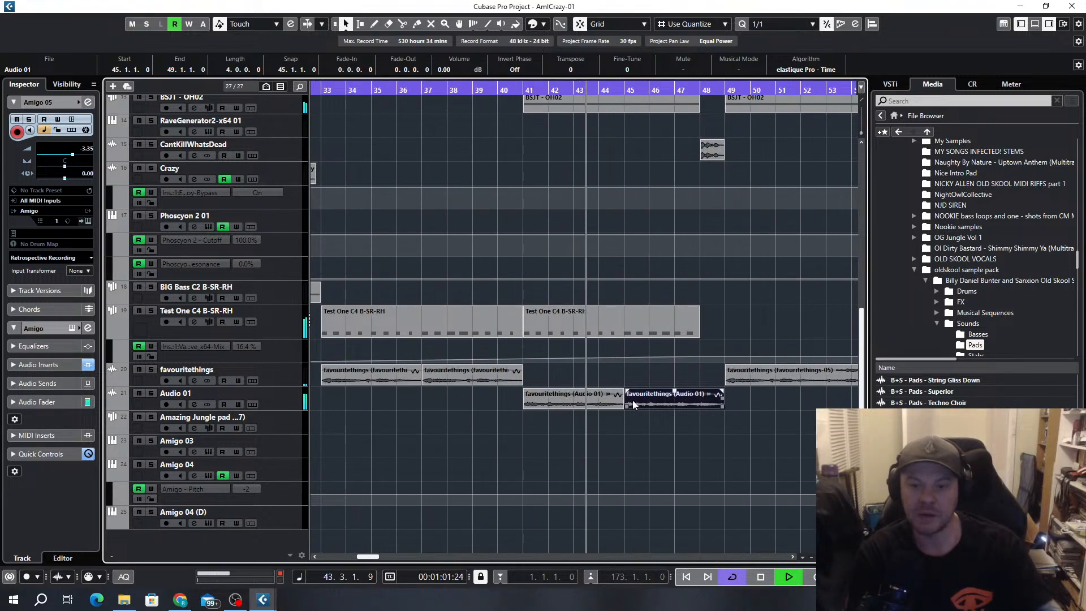
Delete the duplicates at bars 45 and 37 and extend the Audio 01 and favouritethings clips back to about eight bars each
{"action": "key", "text": "Delete"}
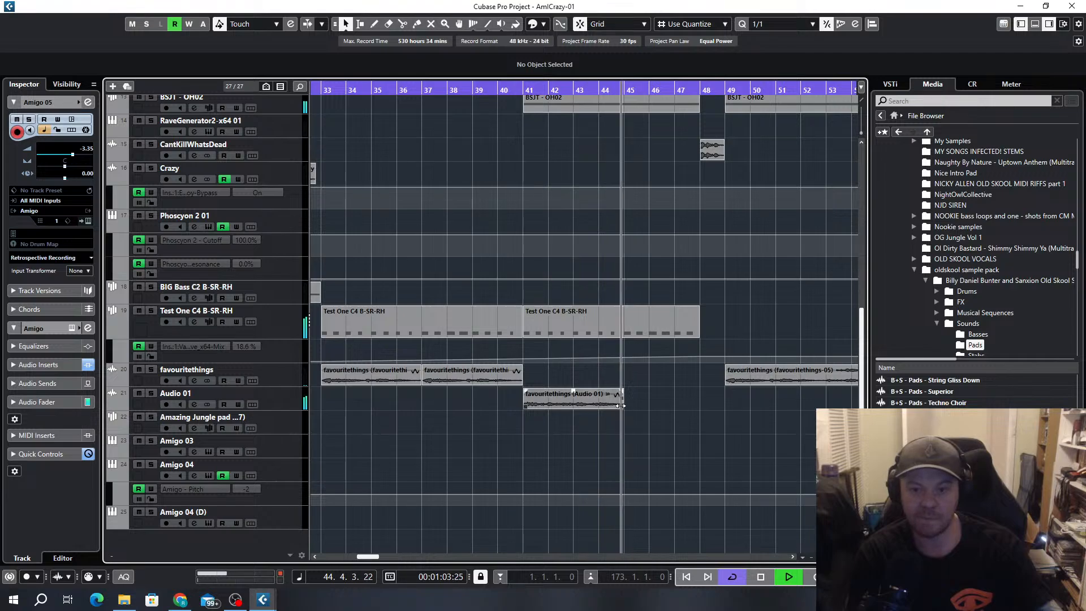
{"action": "left_click_drag", "start_coordinate": [622, 406], "coordinate": [772, 412]}
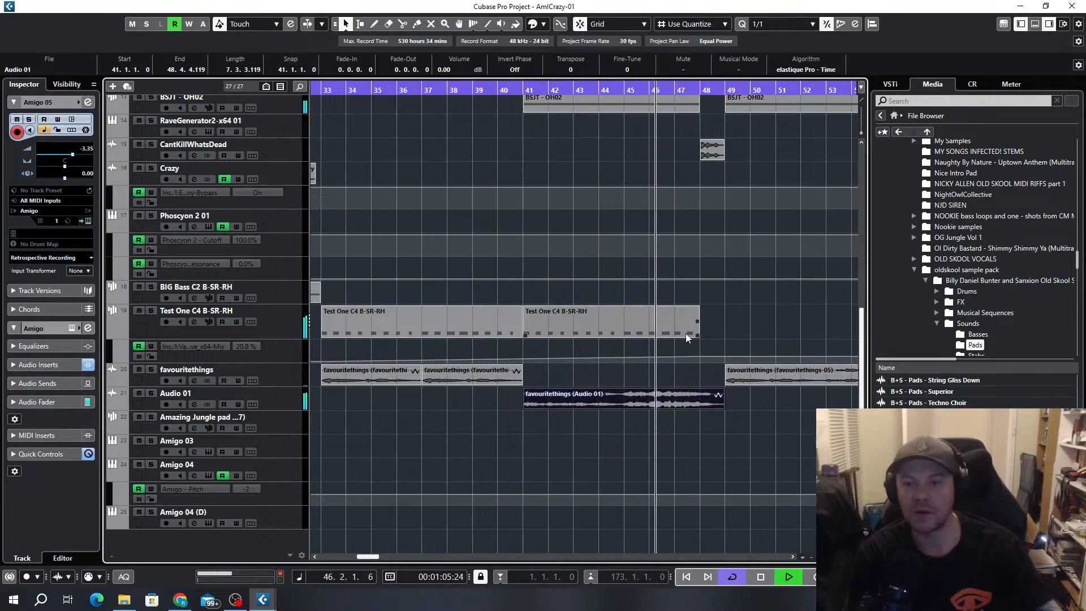
{"action": "key", "text": "g"}
{"action": "key", "text": "g"}
{"action": "key", "text": "g"}
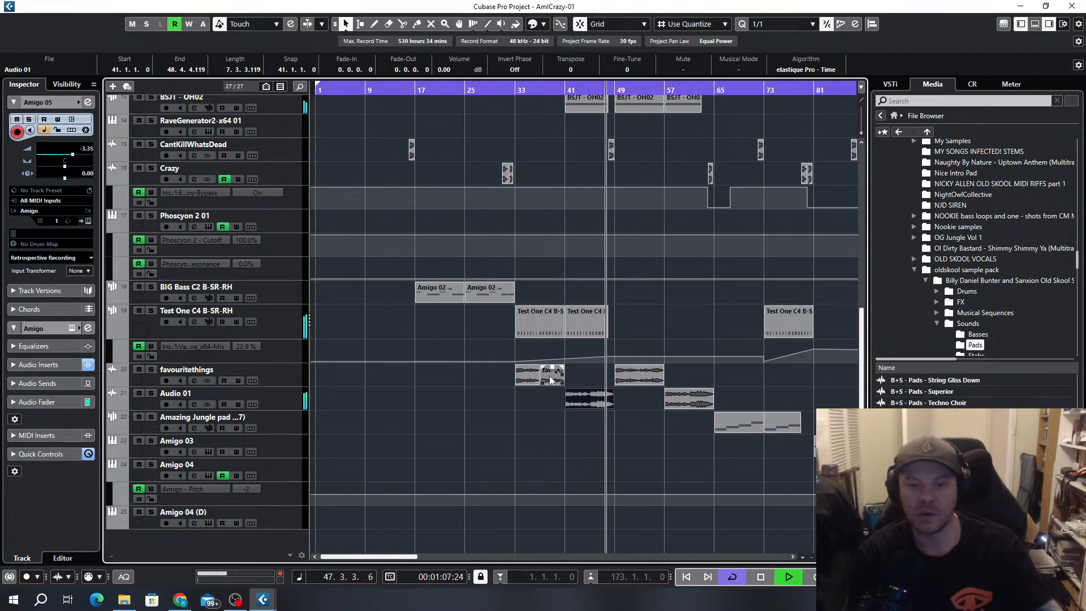
{"action": "left_click", "coordinate": [550, 377]}
{"action": "key", "text": "Delete"}
{"action": "left_click_drag", "start_coordinate": [539, 383], "coordinate": [565, 383]}
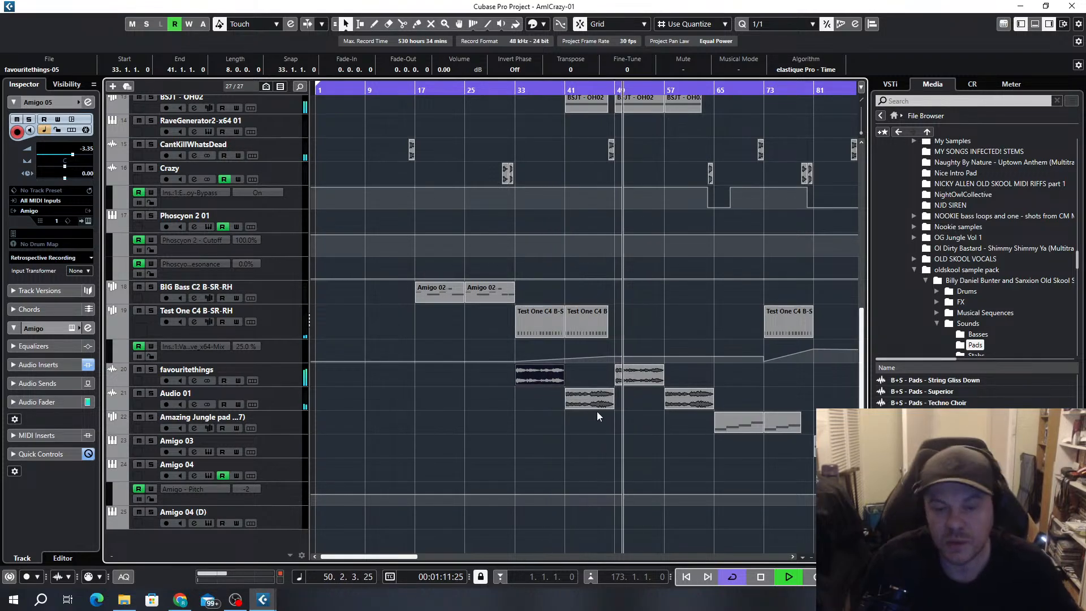
{"action": "key", "text": "g"}
{"action": "key", "text": "g"}
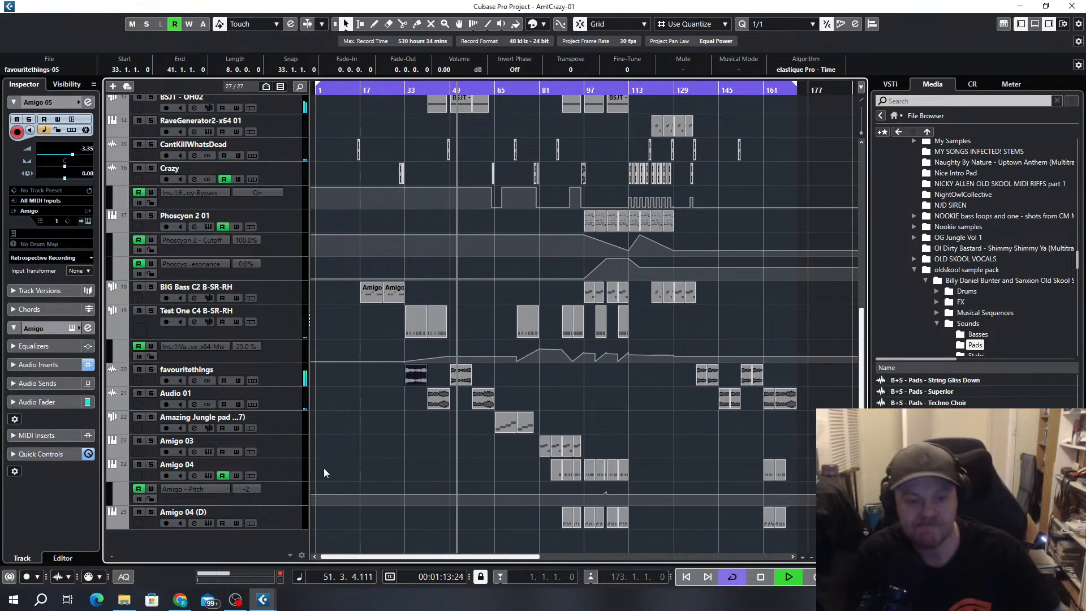
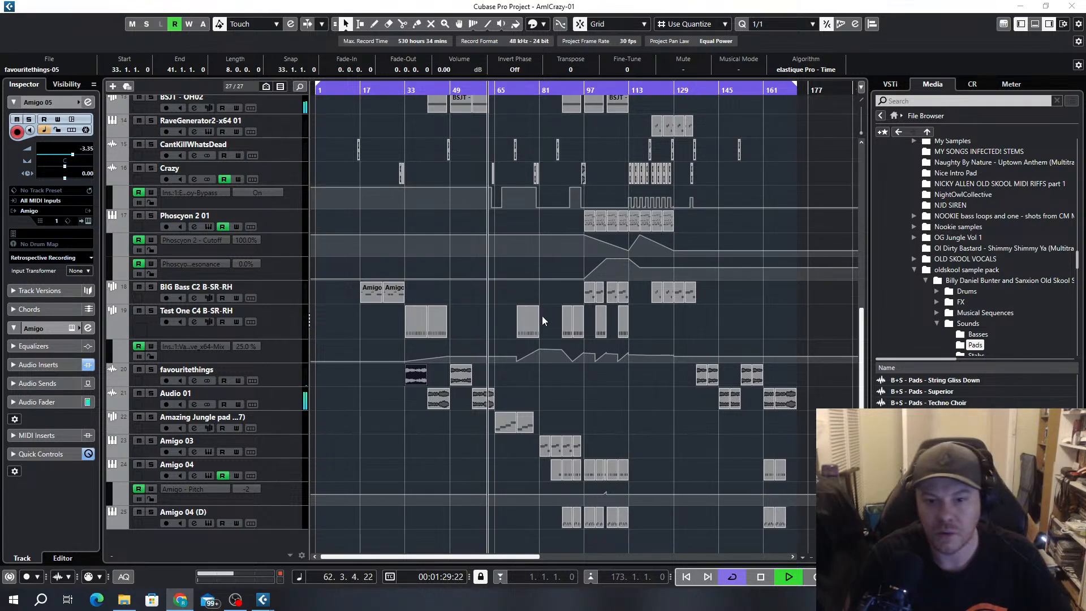
Inspect the Amazing Jungle pad track's sample in Sampler Control during playback, and close the editor again
{"action": "scroll", "coordinate": [487, 379], "scroll_direction": "up", "scroll_amount": 5}
{"action": "left_click", "coordinate": [515, 354]}
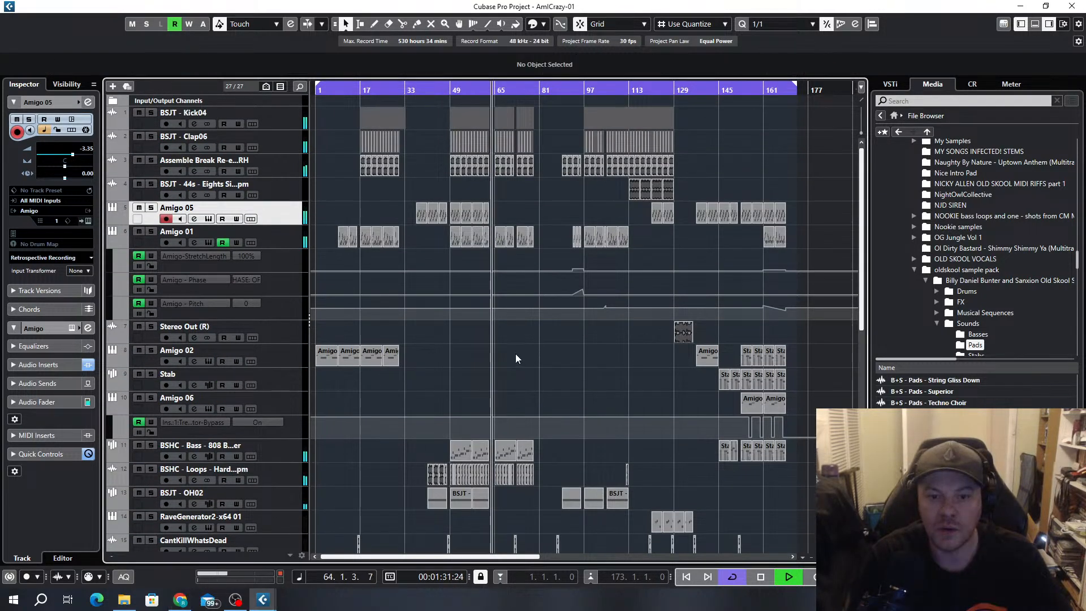
{"action": "scroll", "coordinate": [506, 370], "scroll_direction": "up", "scroll_amount": 3}
{"action": "scroll", "coordinate": [510, 362], "scroll_direction": "down", "scroll_amount": 6}
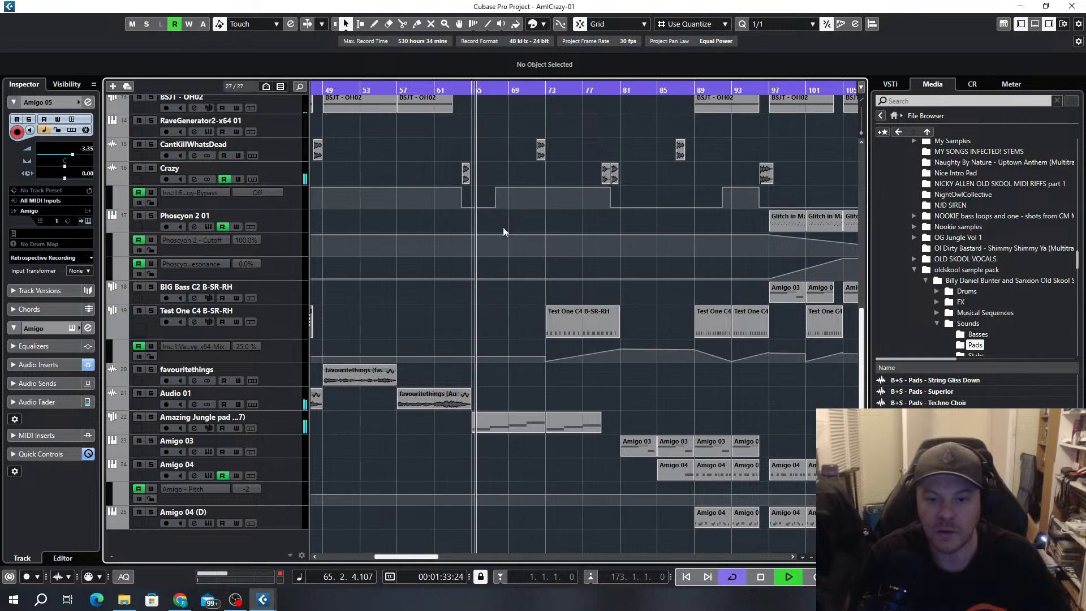
{"action": "scroll", "coordinate": [536, 281], "scroll_direction": "down", "scroll_amount": 4}
{"action": "scroll", "coordinate": [600, 438], "scroll_direction": "right", "scroll_amount": 3}
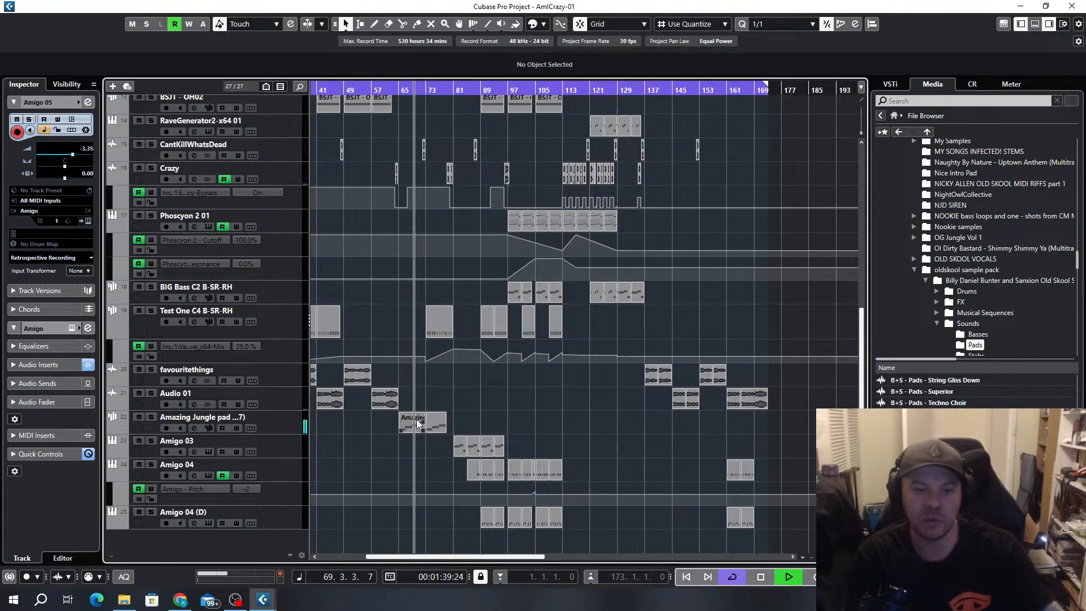
{"action": "left_click", "coordinate": [286, 430]}
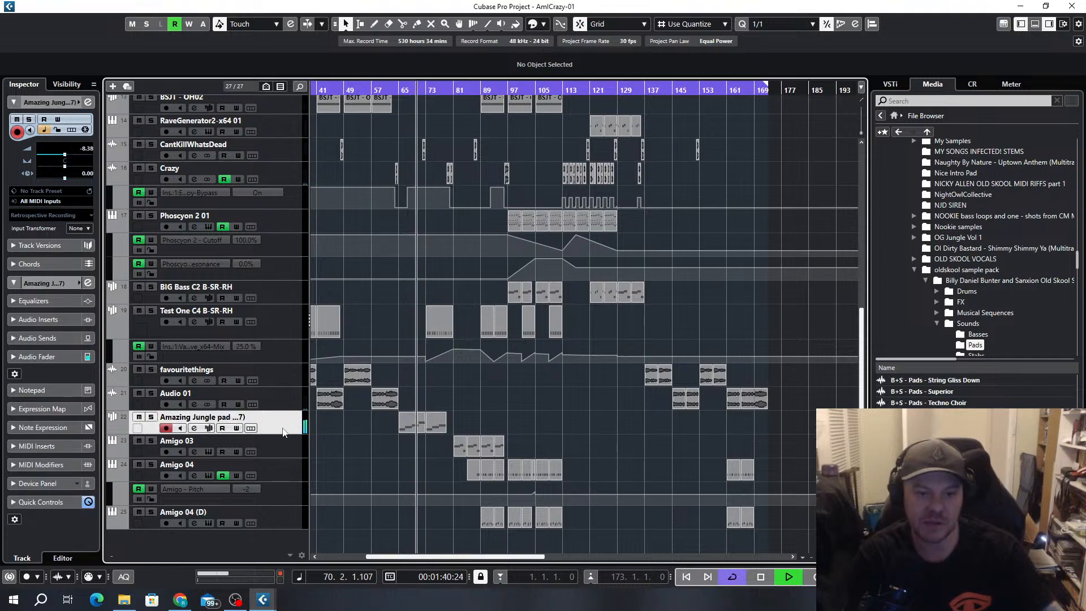
{"action": "left_click", "coordinate": [209, 429]}
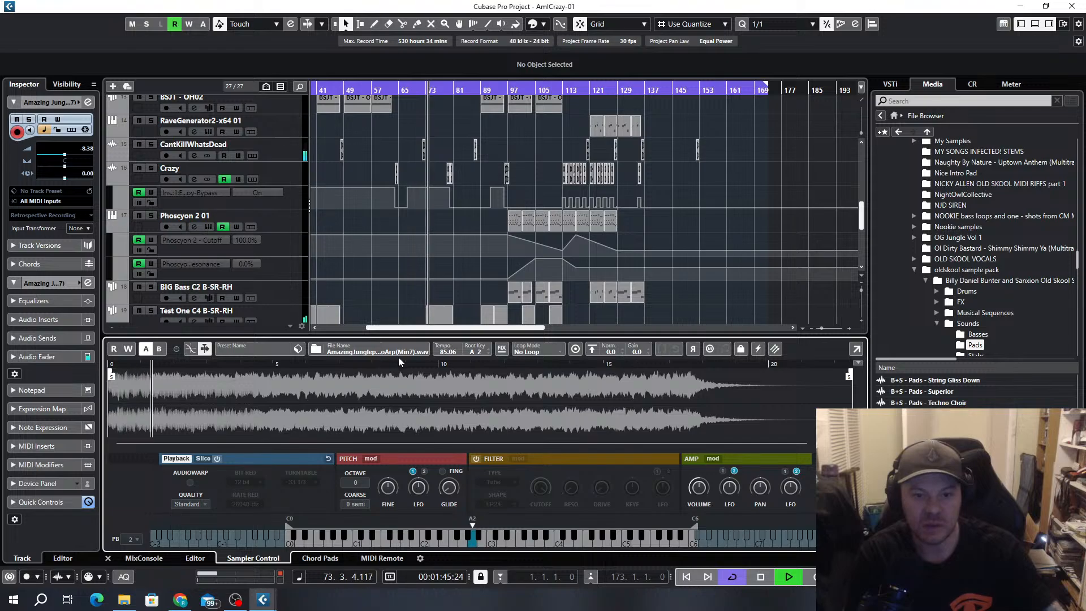
{"action": "left_click", "coordinate": [1035, 24]}
Follow playback into the section from bar 81 and inspect the Amigo 03 track's sampler instrument, closing it when done
{"action": "scroll", "coordinate": [464, 392], "scroll_direction": "up", "scroll_amount": 3}
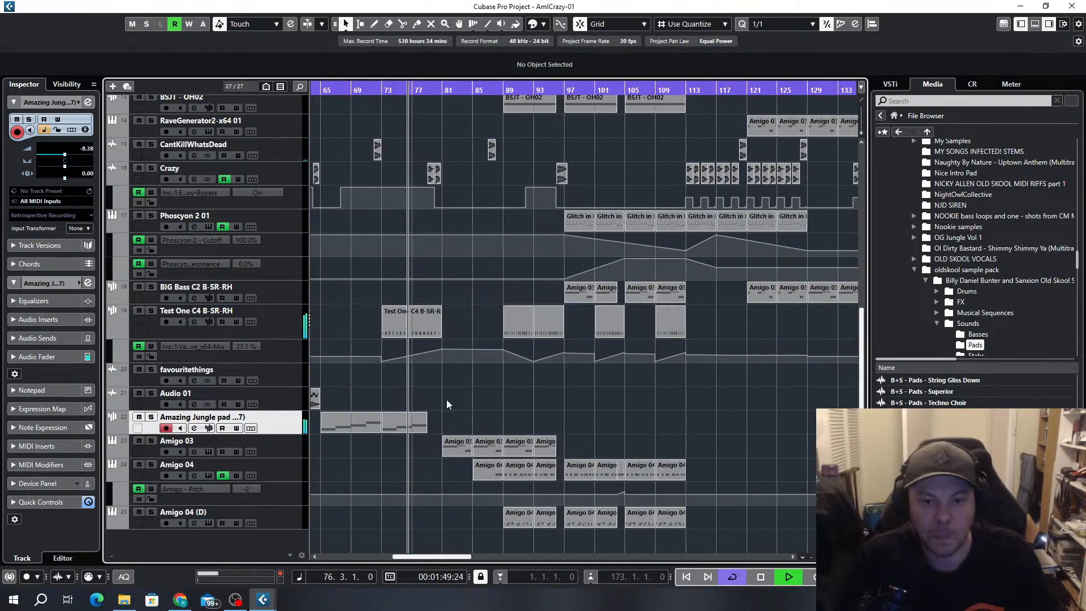
{"action": "scroll", "coordinate": [458, 376], "scroll_direction": "left", "scroll_amount": 2}
{"action": "scroll", "coordinate": [560, 342], "scroll_direction": "up", "scroll_amount": 3}
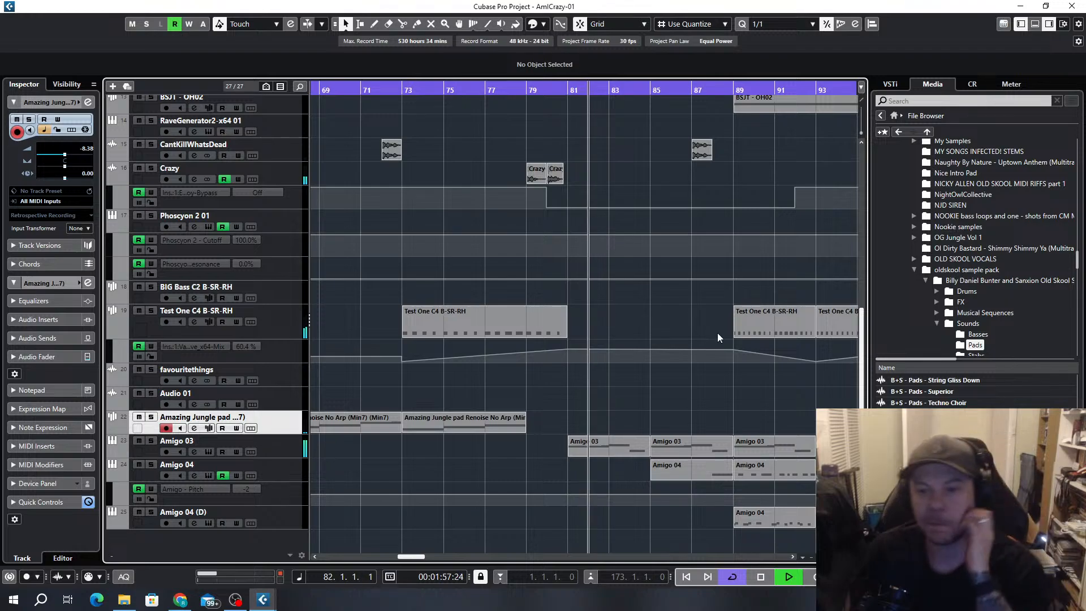
{"action": "scroll", "coordinate": [637, 359], "scroll_direction": "down", "scroll_amount": 4}
{"action": "scroll", "coordinate": [600, 396], "scroll_direction": "right", "scroll_amount": 2}
{"action": "scroll", "coordinate": [651, 390], "scroll_direction": "up", "scroll_amount": 3}
{"action": "scroll", "coordinate": [640, 356], "scroll_direction": "down", "scroll_amount": 4}
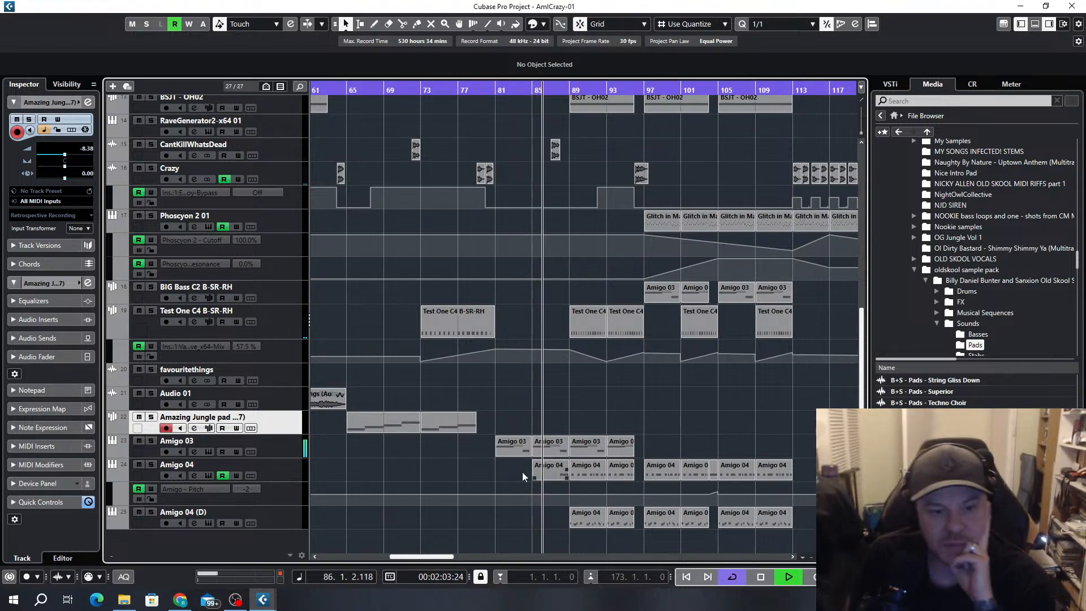
{"action": "left_click", "coordinate": [209, 451]}
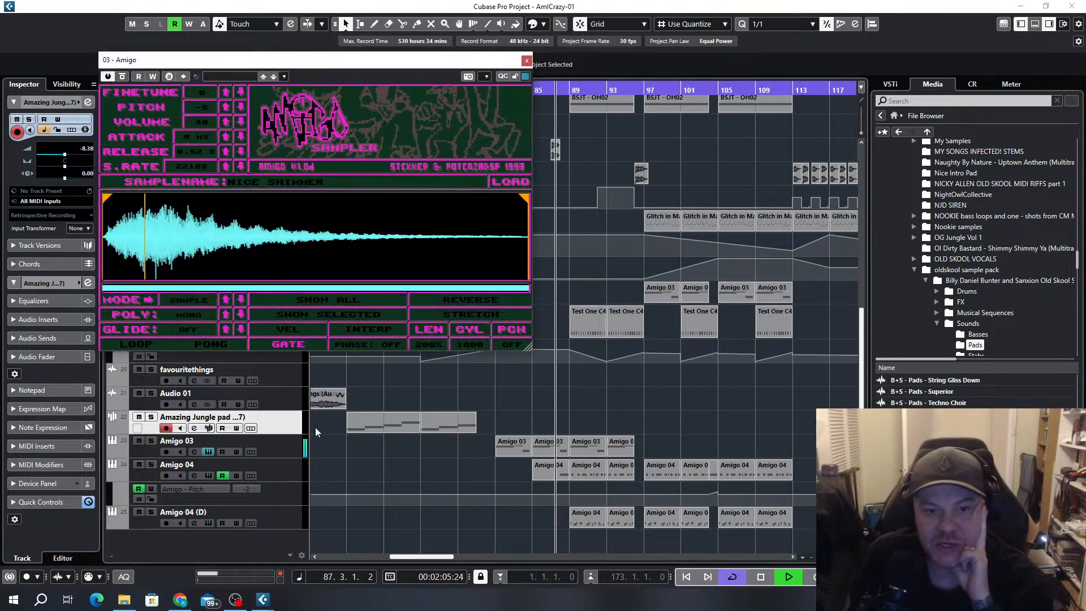
{"action": "left_click_drag", "start_coordinate": [315, 67], "coordinate": [499, 135]}
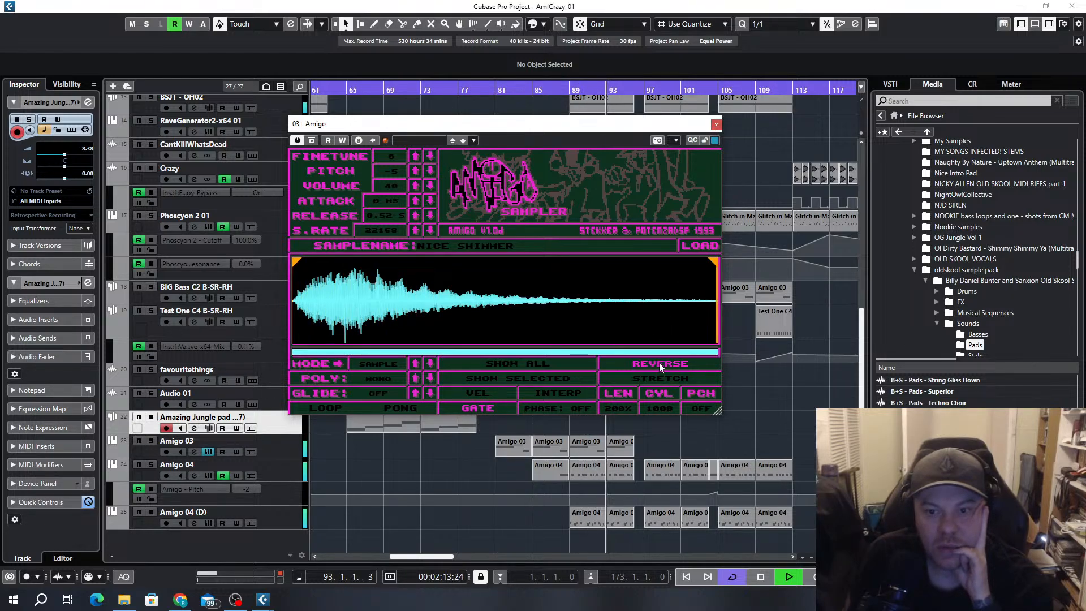
{"action": "left_click", "coordinate": [716, 123]}
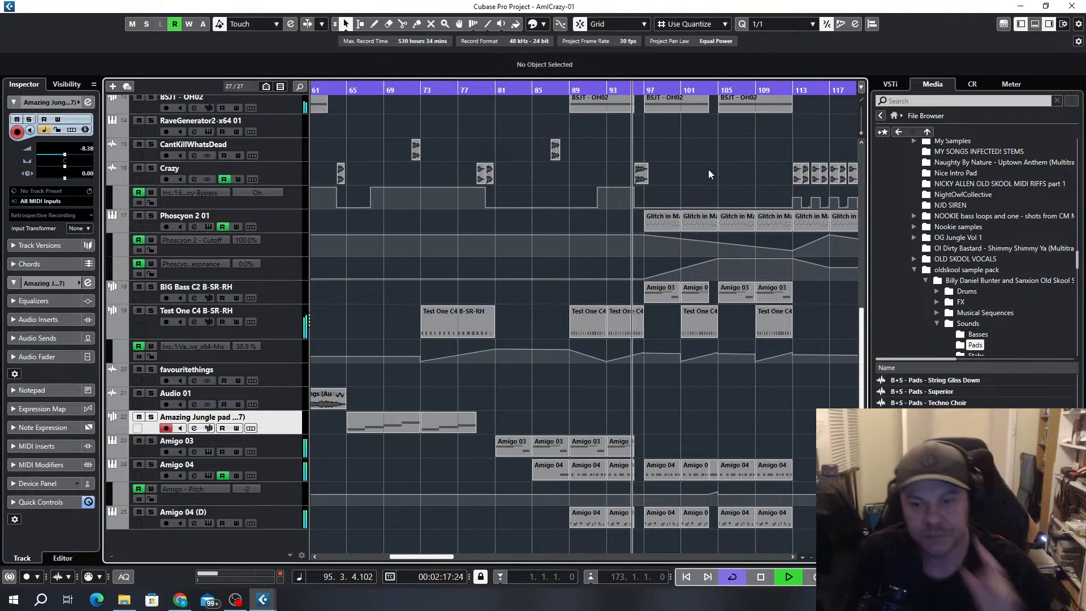
Inspect the Phoscyon 2 instrument's settings while the section from bar 97 plays, and close its window
{"action": "scroll", "coordinate": [629, 449], "scroll_direction": "up", "scroll_amount": 4}
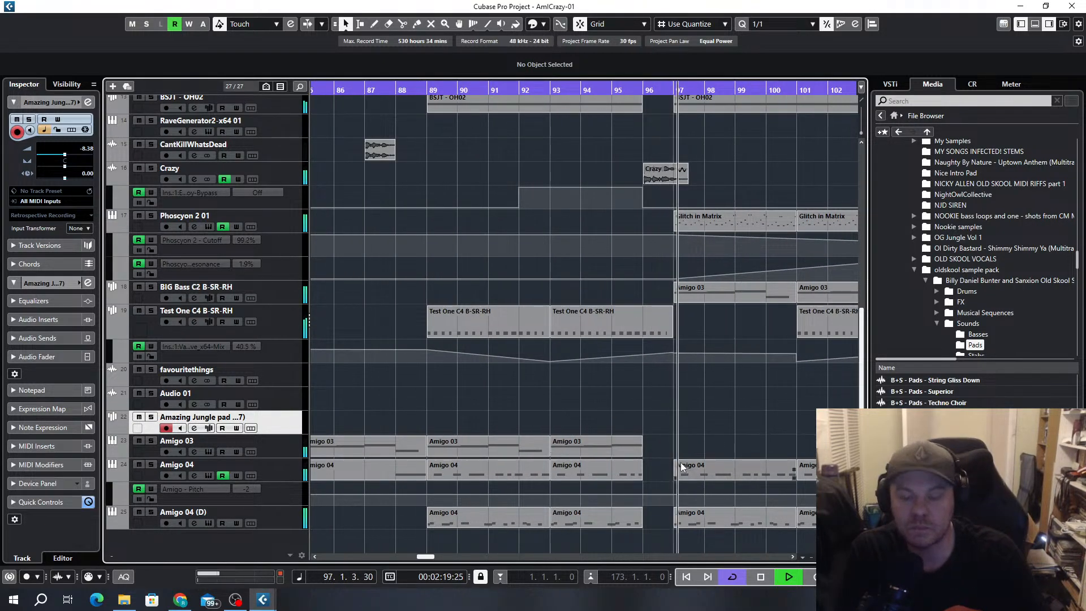
{"action": "scroll", "coordinate": [644, 416], "scroll_direction": "down", "scroll_amount": 5}
{"action": "scroll", "coordinate": [714, 398], "scroll_direction": "up", "scroll_amount": 4}
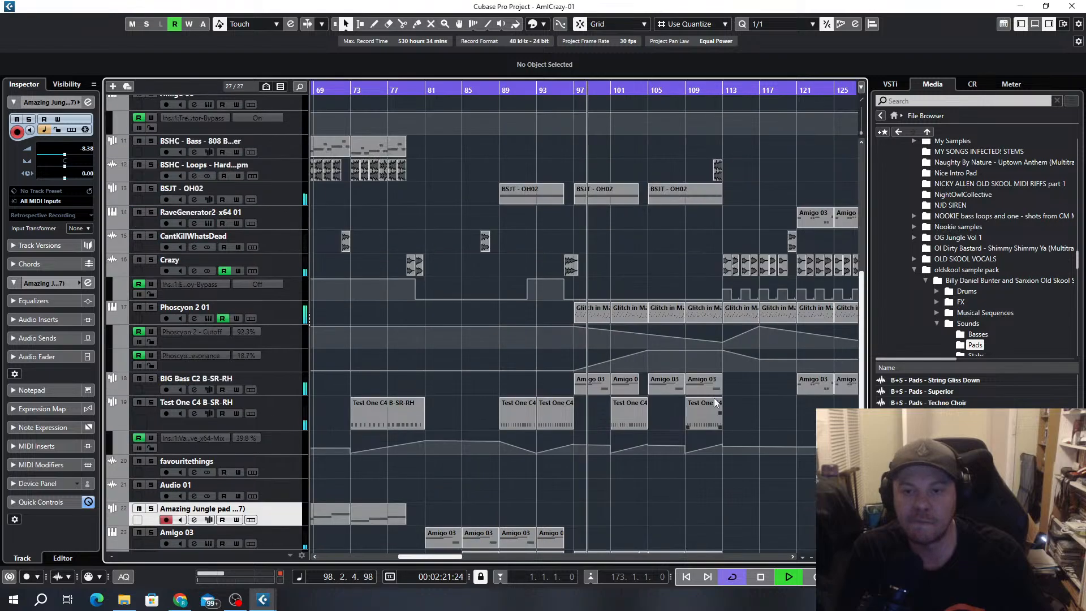
{"action": "scroll", "coordinate": [714, 398], "scroll_direction": "right", "scroll_amount": 5}
{"action": "left_click", "coordinate": [208, 318]}
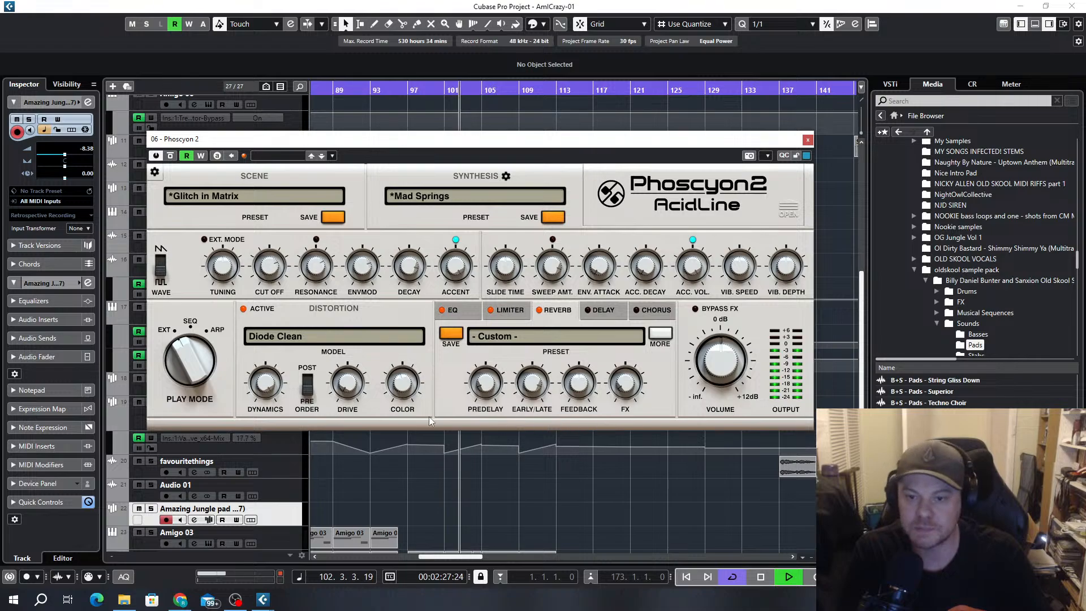
{"action": "left_click_drag", "start_coordinate": [549, 147], "coordinate": [430, 56]}
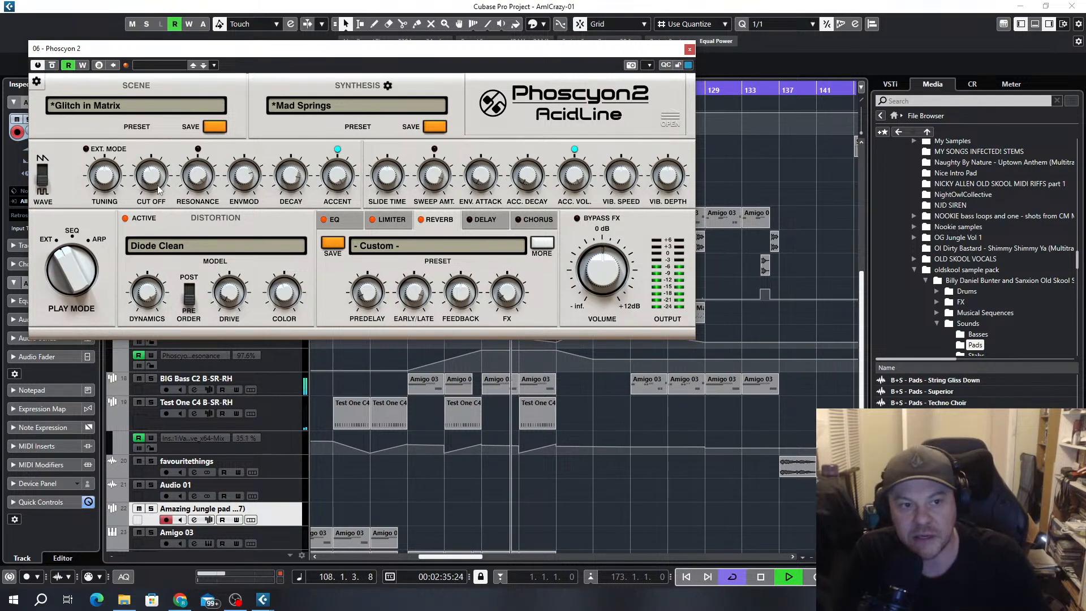
{"action": "left_click", "coordinate": [690, 50]}
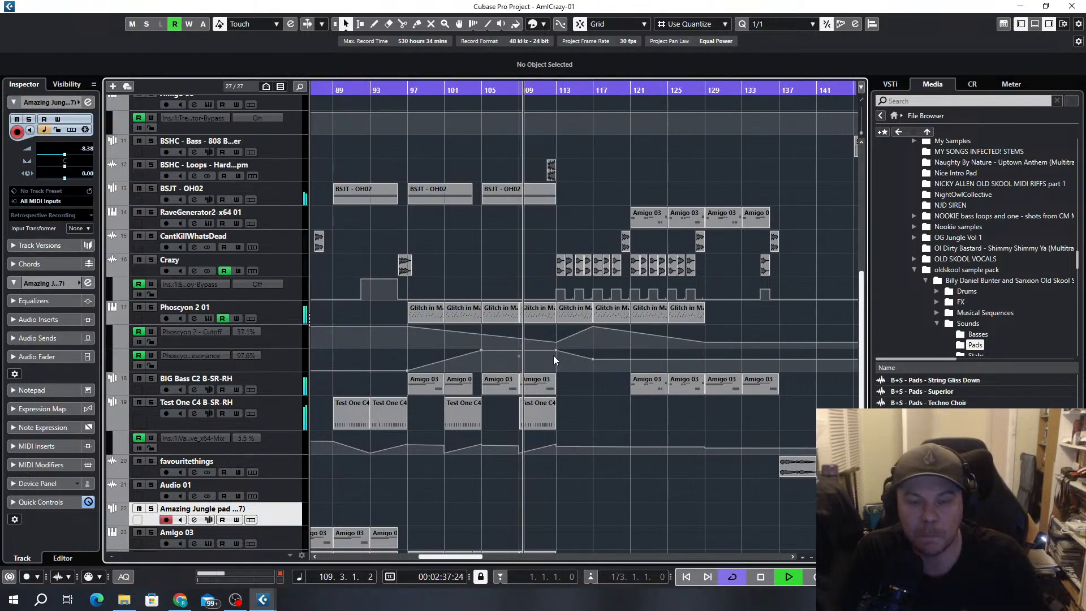
Examine the automation and clips across all tracks between bars 109 and 137 as playback passes through them
{"action": "key", "text": "h"}
{"action": "key", "text": "h"}
{"action": "key", "text": "h"}
{"action": "scroll", "coordinate": [602, 338], "scroll_direction": "down", "scroll_amount": 4}
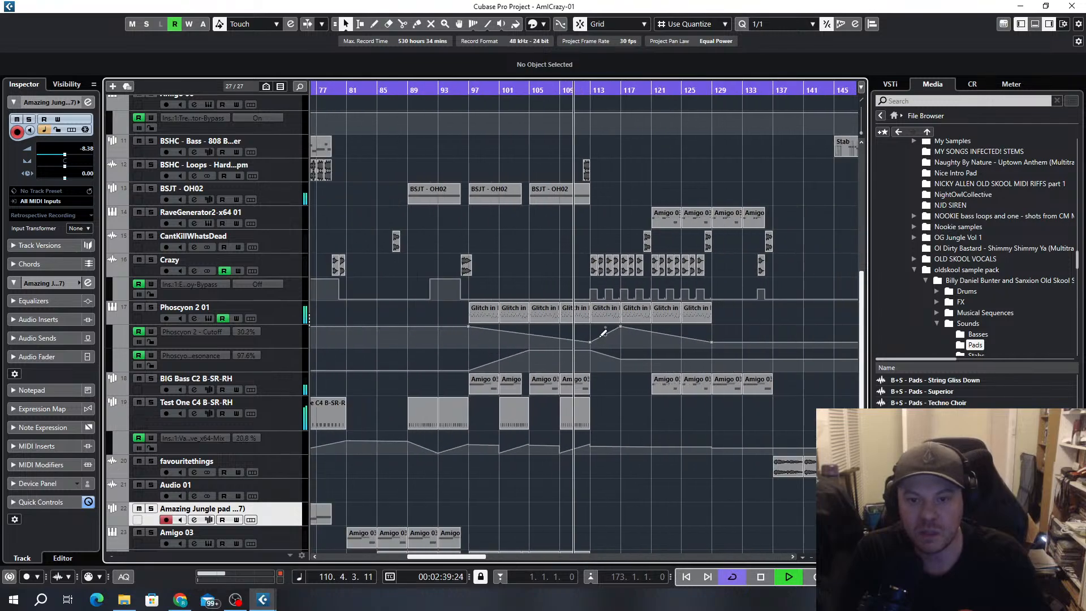
{"action": "scroll", "coordinate": [595, 341], "scroll_direction": "right", "scroll_amount": 2}
{"action": "scroll", "coordinate": [570, 335], "scroll_direction": "up", "scroll_amount": 5}
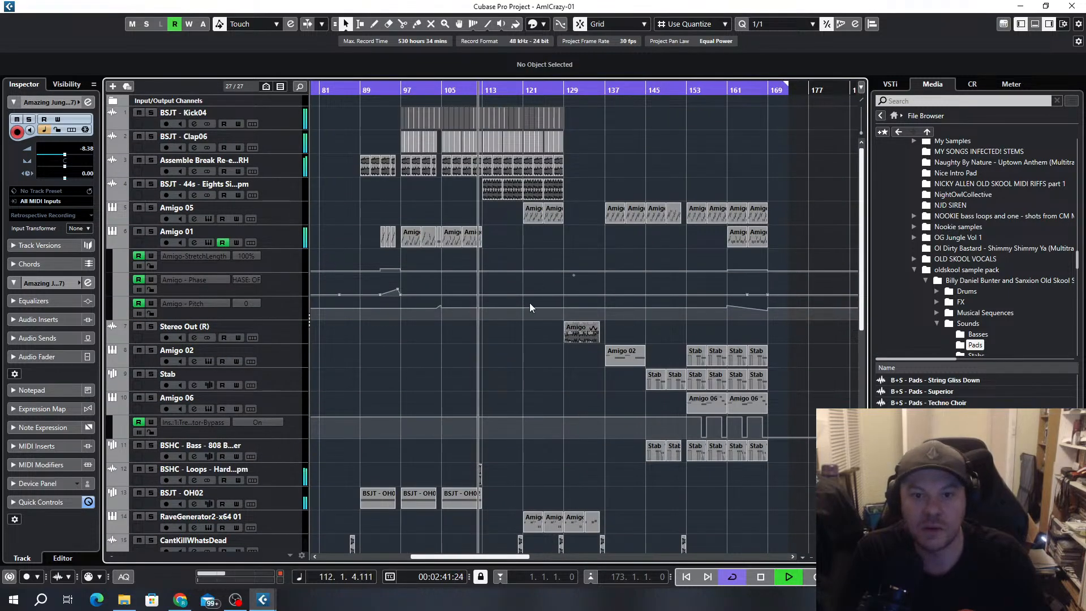
{"action": "key", "text": "h"}
{"action": "key", "text": "h"}
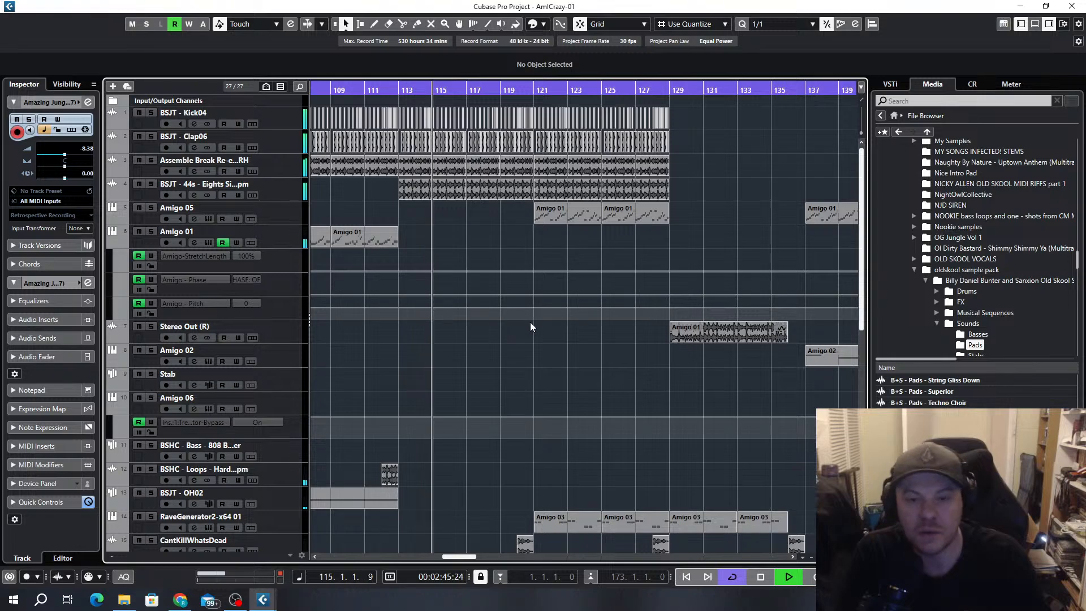
{"action": "scroll", "coordinate": [530, 321], "scroll_direction": "down", "scroll_amount": 5}
{"action": "scroll", "coordinate": [539, 324], "scroll_direction": "down", "scroll_amount": 2}
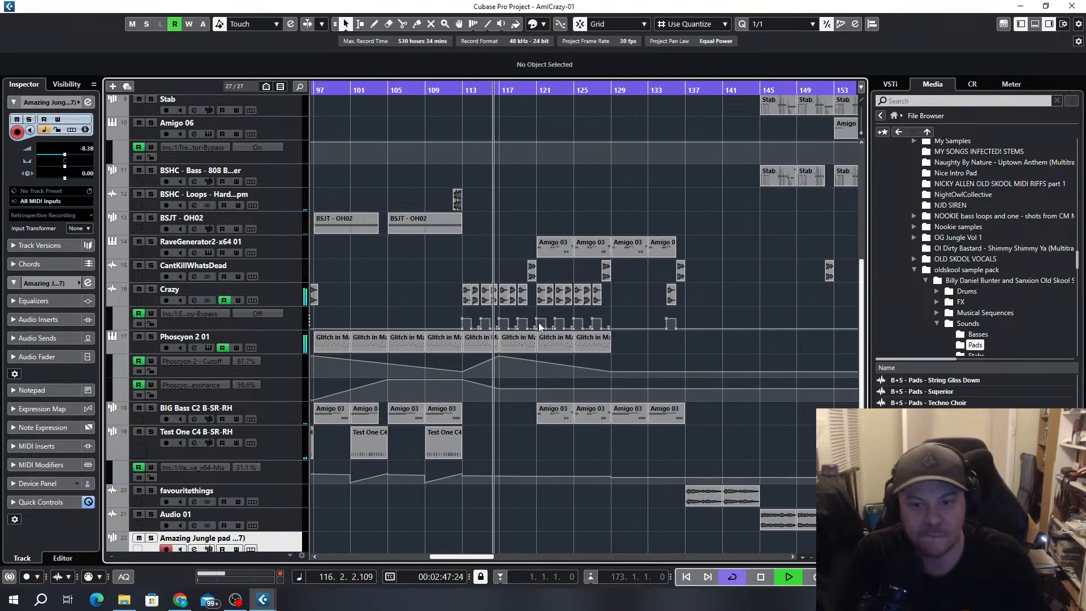
{"action": "scroll", "coordinate": [617, 287], "scroll_direction": "up", "scroll_amount": 1}
{"action": "scroll", "coordinate": [627, 321], "scroll_direction": "right", "scroll_amount": 2}
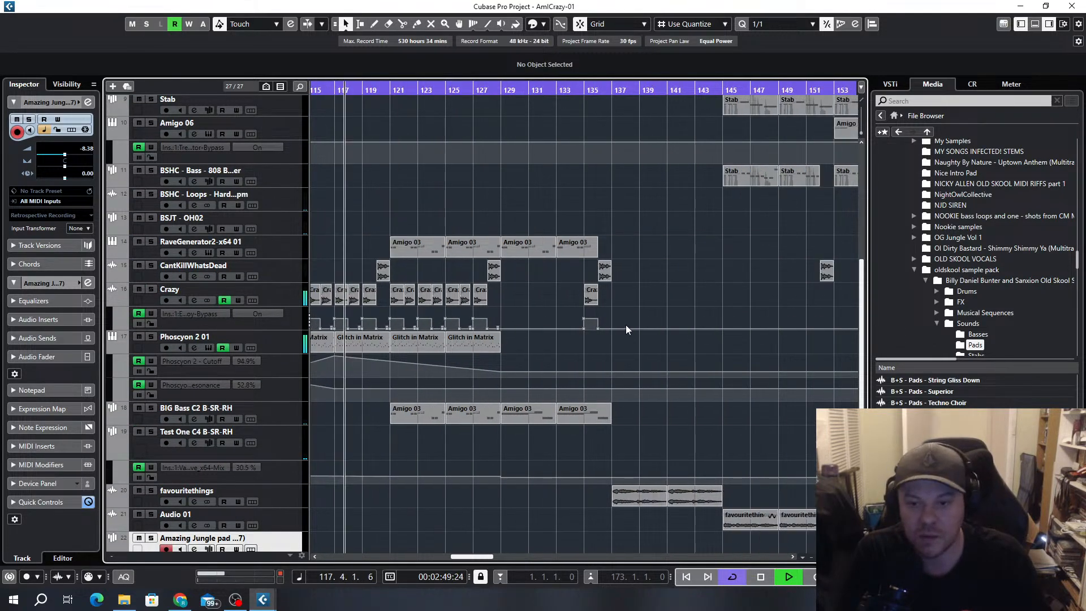
{"action": "scroll", "coordinate": [522, 318], "scroll_direction": "down", "scroll_amount": 3}
{"action": "scroll", "coordinate": [533, 306], "scroll_direction": "up", "scroll_amount": 3}
{"action": "scroll", "coordinate": [533, 305], "scroll_direction": "down", "scroll_amount": 4}
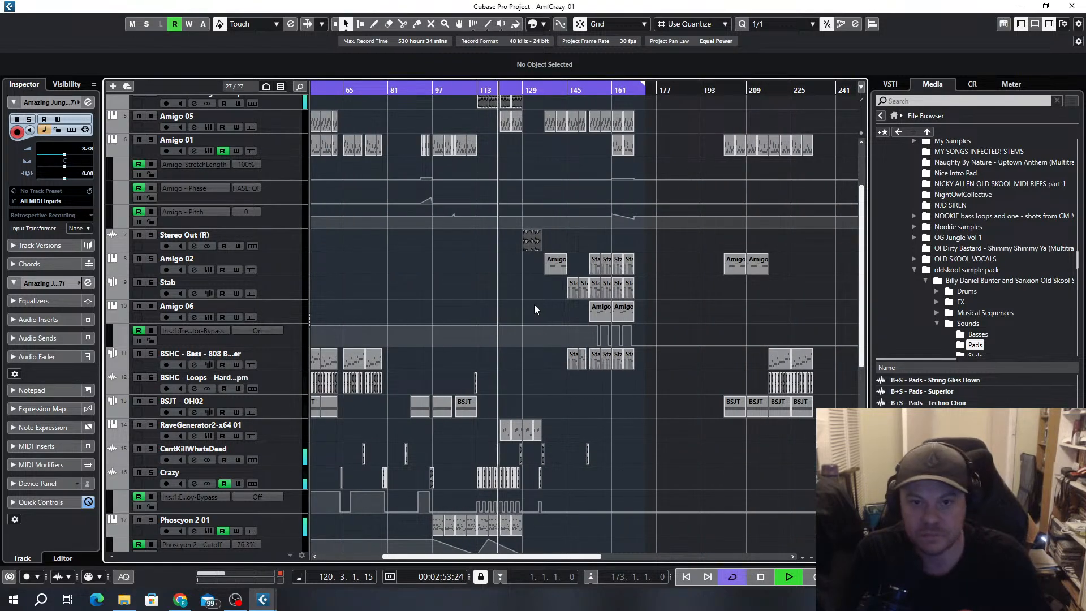
Copy the one-bar Amigo 01 fill from bar 104 to bar 128 and shorten the Amigo 05 clip at bar 125 to three bars
{"action": "scroll", "coordinate": [484, 276], "scroll_direction": "up", "scroll_amount": 3}
{"action": "scroll", "coordinate": [607, 305], "scroll_direction": "up", "scroll_amount": 3}
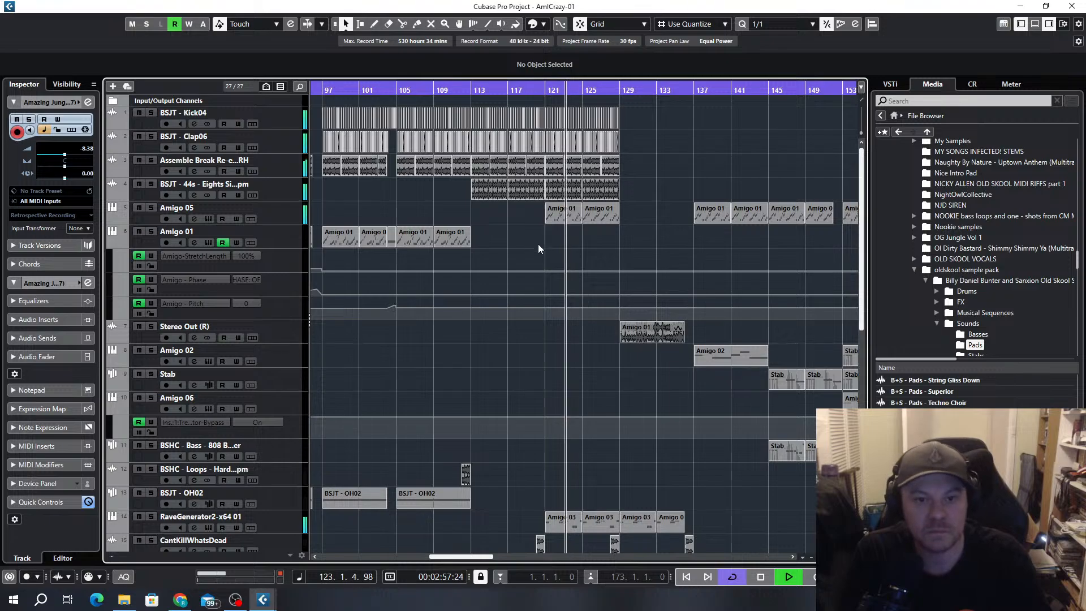
{"action": "scroll", "coordinate": [538, 244], "scroll_direction": "up", "scroll_amount": 1}
{"action": "scroll", "coordinate": [442, 248], "scroll_direction": "up", "scroll_amount": 1}
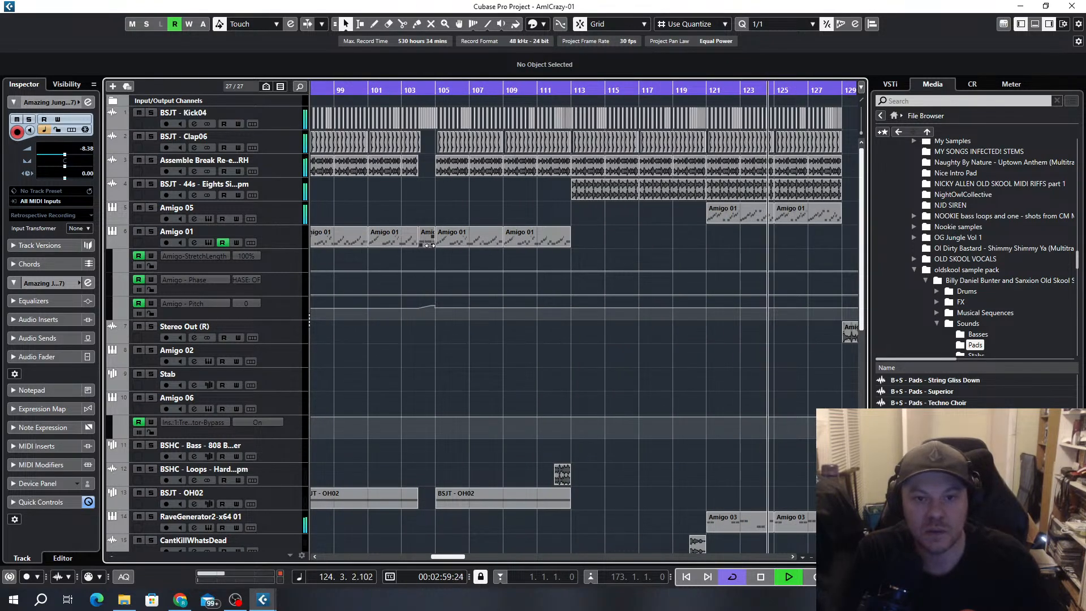
{"action": "scroll", "coordinate": [425, 238], "scroll_direction": "down", "scroll_amount": 1}
{"action": "left_click_drag", "start_coordinate": [426, 241], "coordinate": [644, 221]}
{"action": "scroll", "coordinate": [715, 256], "scroll_direction": "up", "scroll_amount": 2}
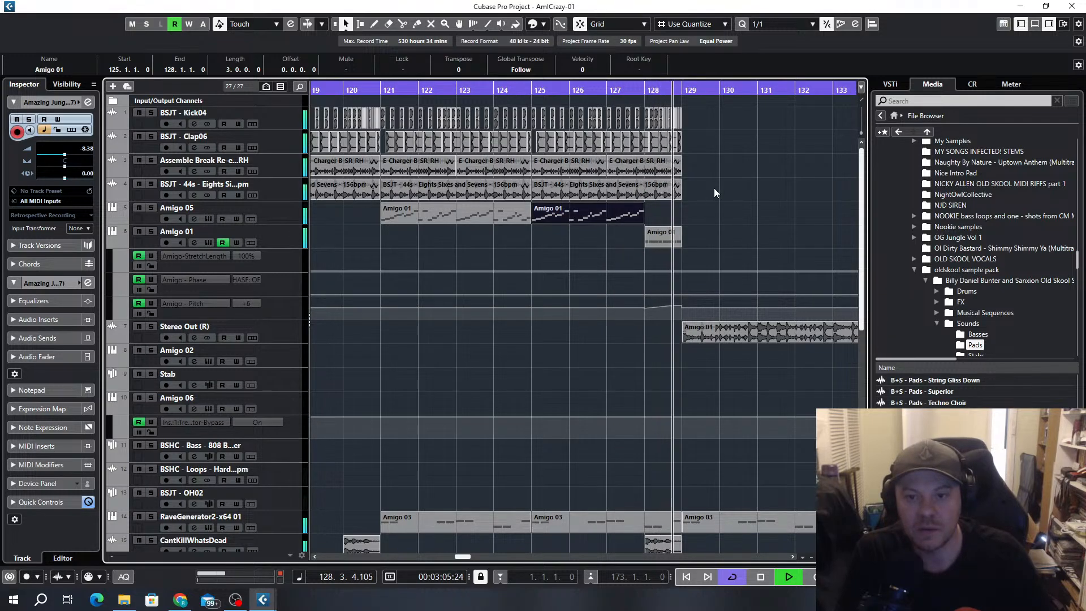
Try a copy of the one-bar Amigo 01 fill from bar 128 at bar 136
{"action": "scroll", "coordinate": [736, 247], "scroll_direction": "down", "scroll_amount": 4}
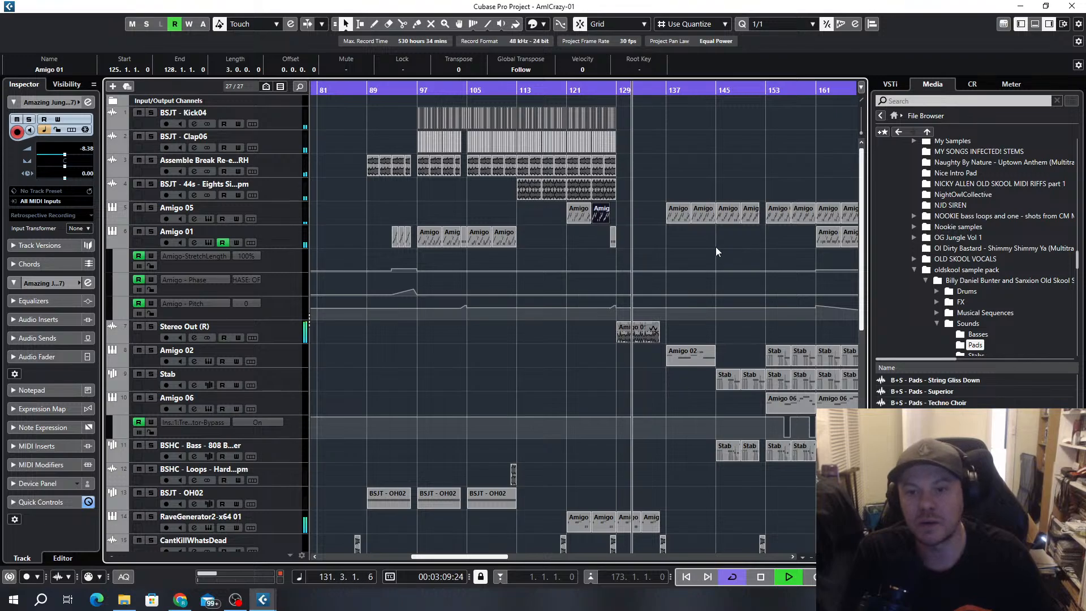
{"action": "scroll", "coordinate": [710, 273], "scroll_direction": "right", "scroll_amount": 3}
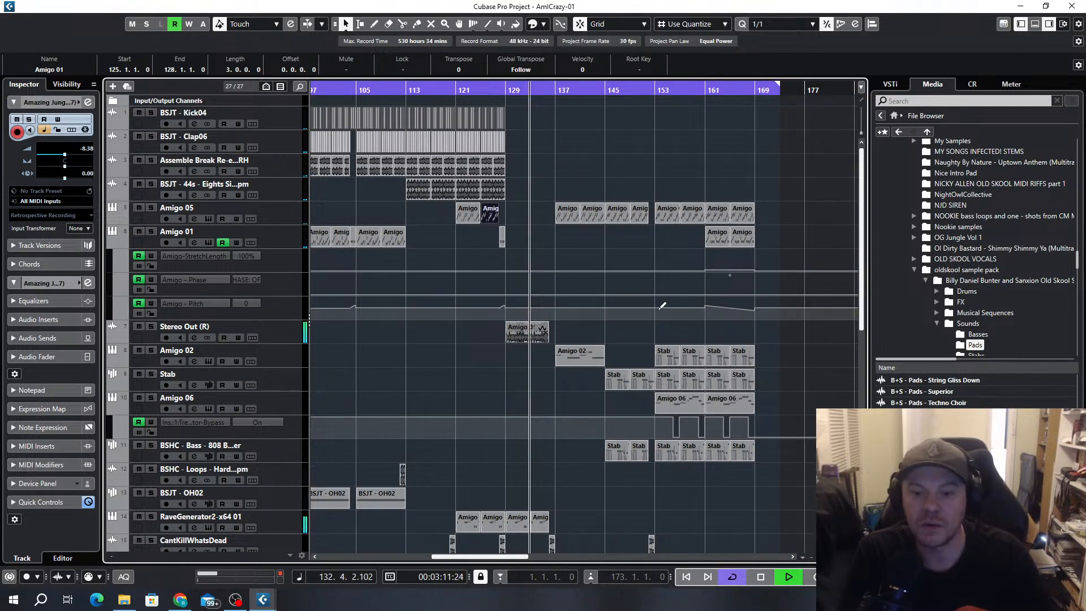
{"action": "scroll", "coordinate": [640, 326], "scroll_direction": "up", "scroll_amount": 4}
{"action": "scroll", "coordinate": [629, 327], "scroll_direction": "down", "scroll_amount": 4}
{"action": "scroll", "coordinate": [620, 280], "scroll_direction": "up", "scroll_amount": 5}
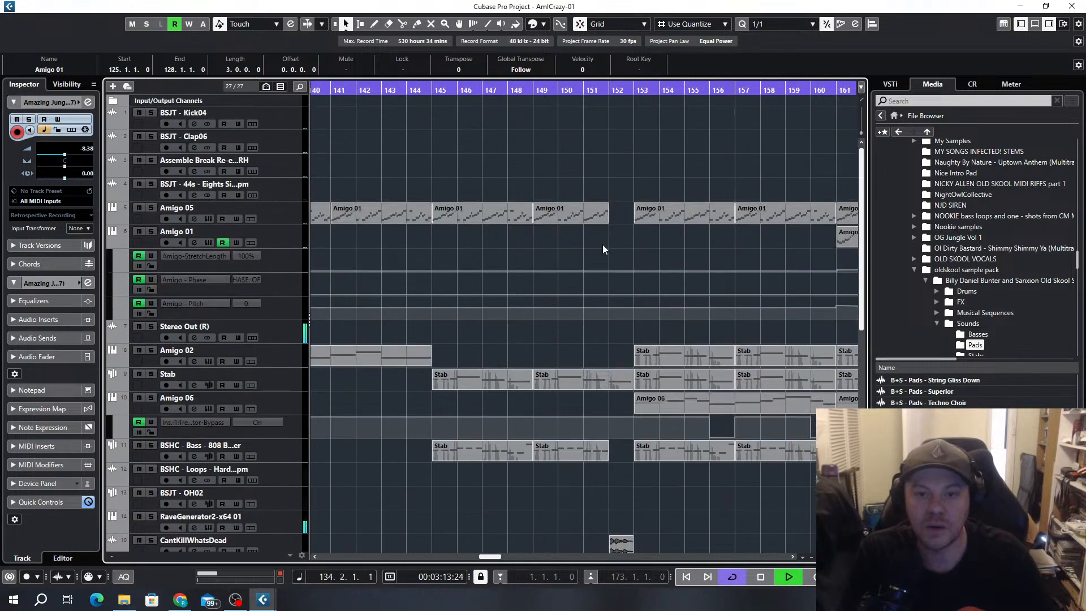
{"action": "scroll", "coordinate": [603, 247], "scroll_direction": "down", "scroll_amount": 3}
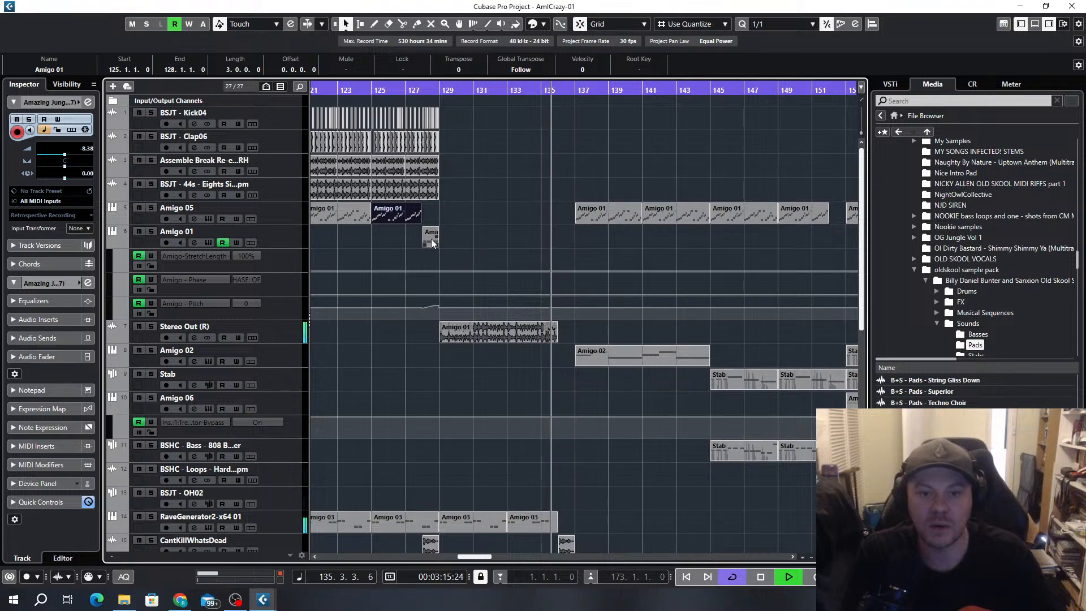
{"action": "left_click_drag", "start_coordinate": [432, 238], "coordinate": [575, 239]}
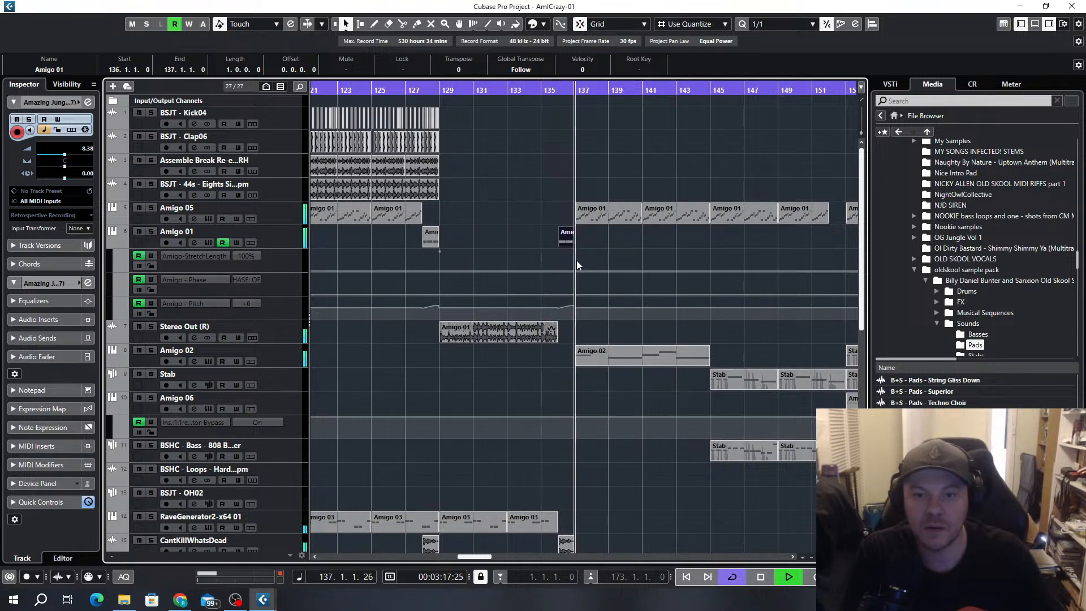
{"action": "key", "text": "Delete"}
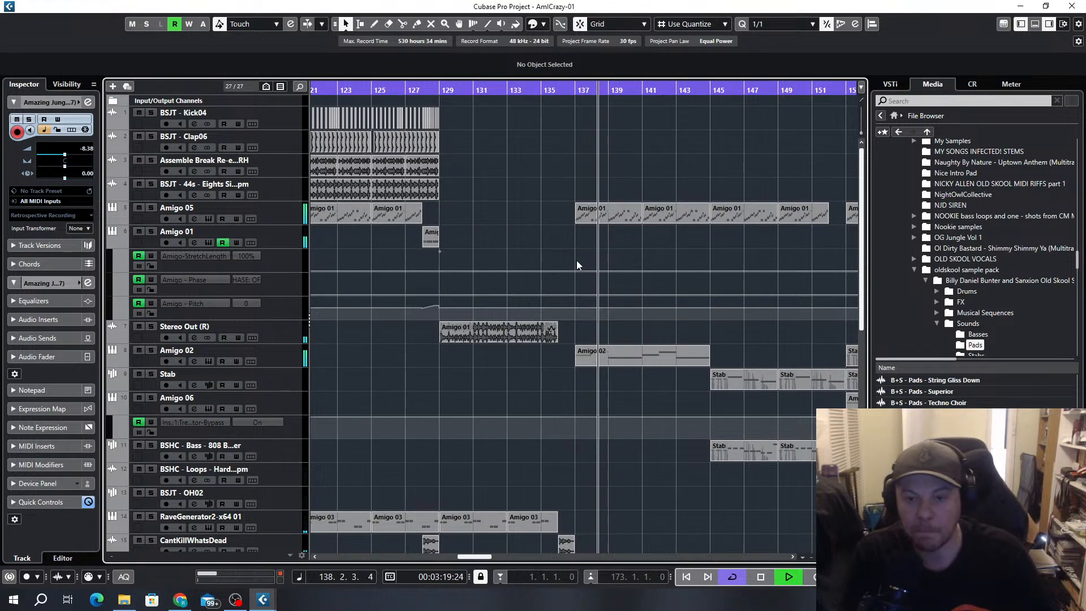
Replay the transition from bar 135 to check the Crazy and CantKillWhatsDead clips leading into bar 137
{"action": "scroll", "coordinate": [589, 263], "scroll_direction": "down", "scroll_amount": 3}
{"action": "scroll", "coordinate": [609, 247], "scroll_direction": "down", "scroll_amount": 3}
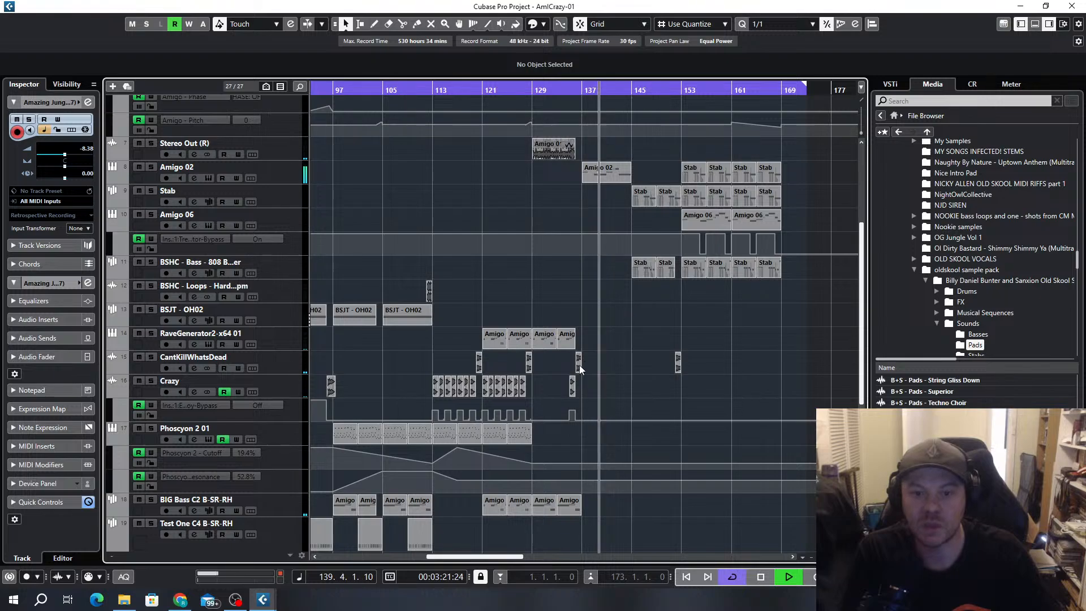
{"action": "scroll", "coordinate": [577, 379], "scroll_direction": "up", "scroll_amount": 5}
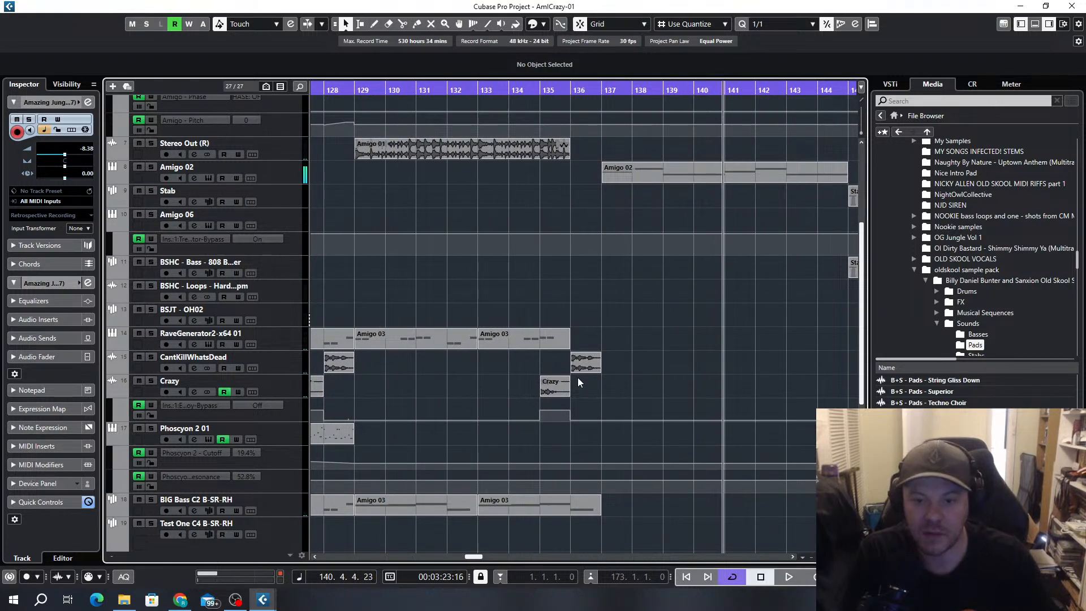
{"action": "left_click", "coordinate": [554, 92]}
{"action": "scroll", "coordinate": [590, 317], "scroll_direction": "up", "scroll_amount": 4}
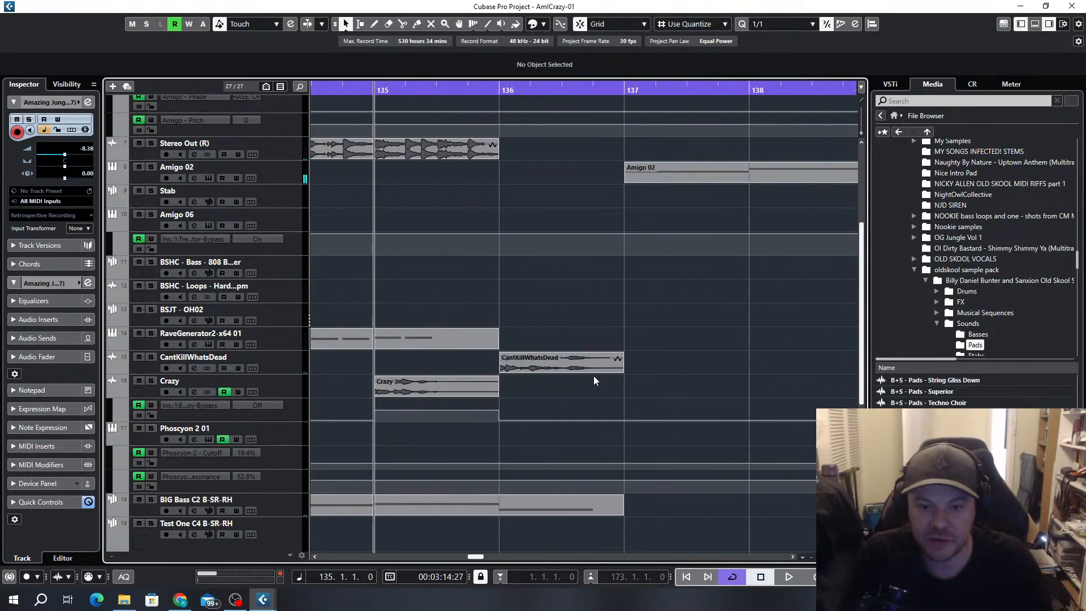
{"action": "key", "text": "space"}
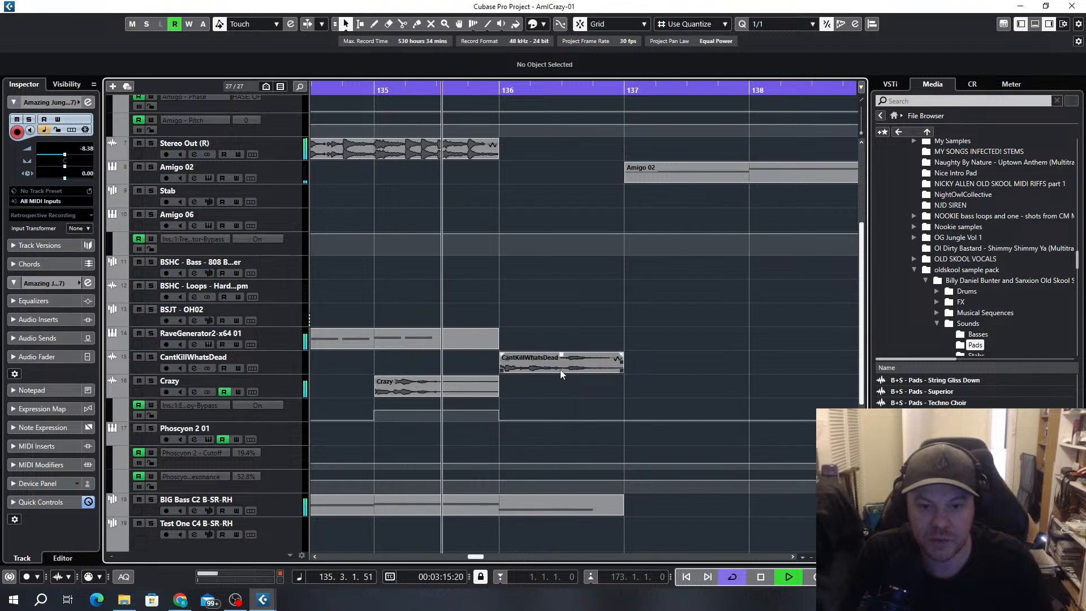
Set the quantize value to 1/32 and trim the start of the CantKillWhatsDead clip in bar 136 to its last hit at 136.3.1.93
{"action": "left_click", "coordinate": [561, 370]}
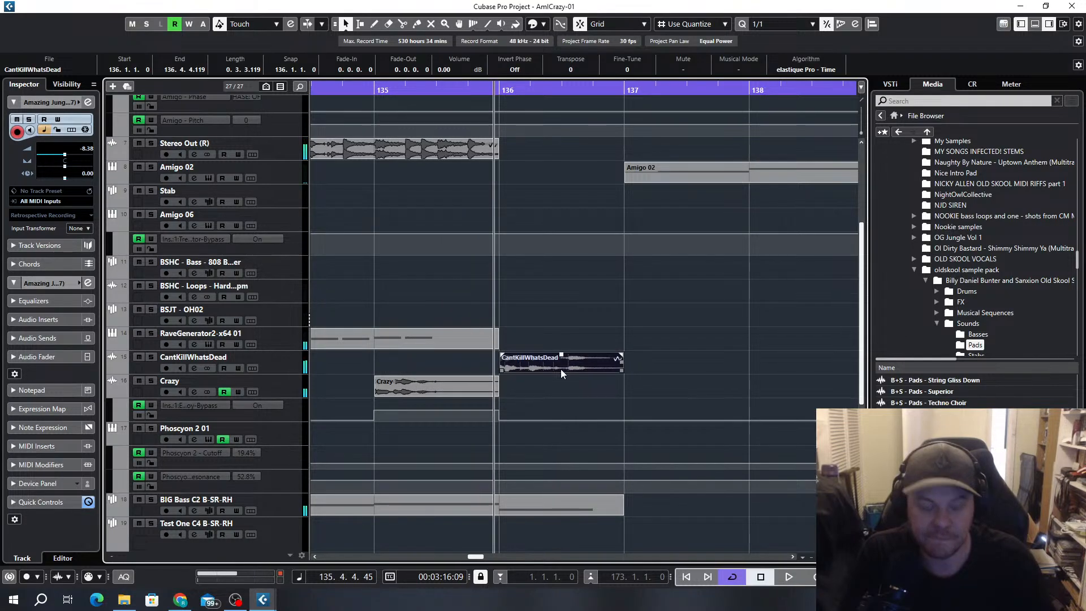
{"action": "key", "text": "alt+6"}
{"action": "left_click_drag", "start_coordinate": [501, 370], "coordinate": [563, 370]}
{"action": "scroll", "coordinate": [558, 397], "scroll_direction": "up", "scroll_amount": 3}
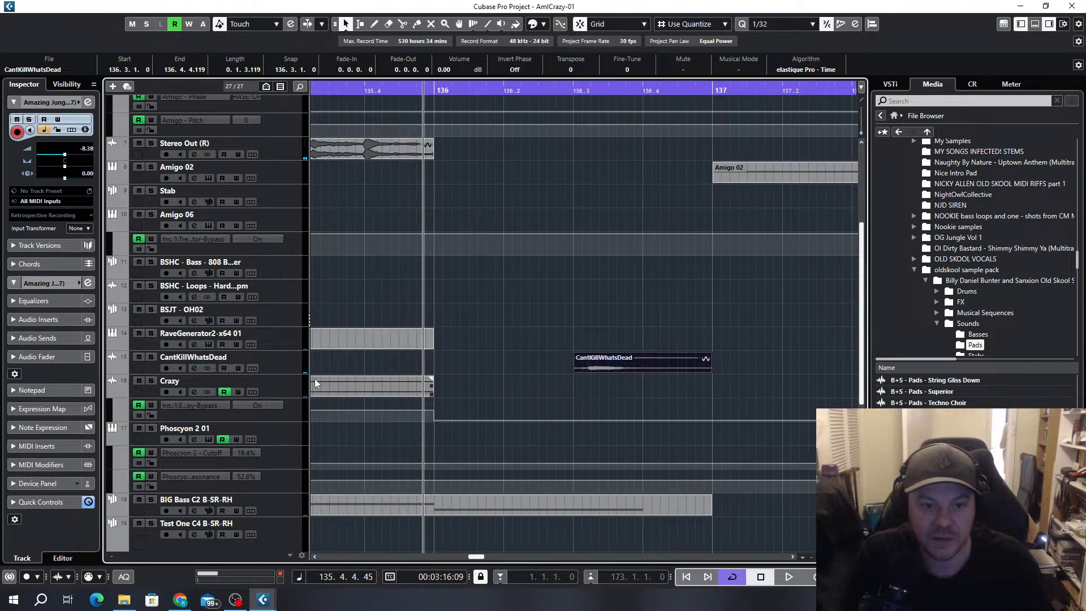
{"action": "left_click_drag", "start_coordinate": [293, 373], "coordinate": [271, 599]}
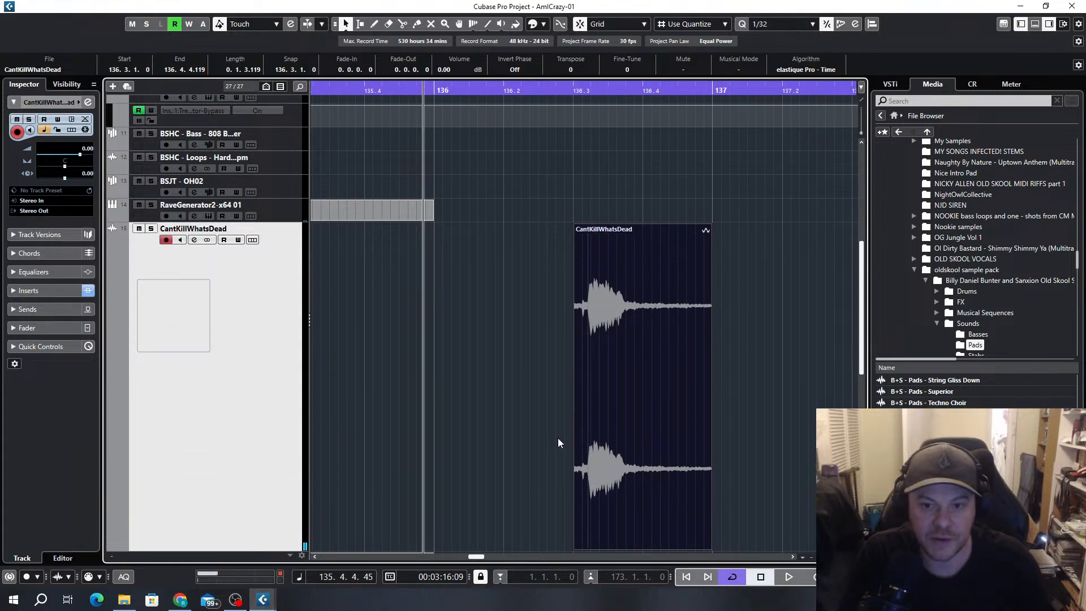
{"action": "scroll", "coordinate": [558, 442], "scroll_direction": "up", "scroll_amount": 1}
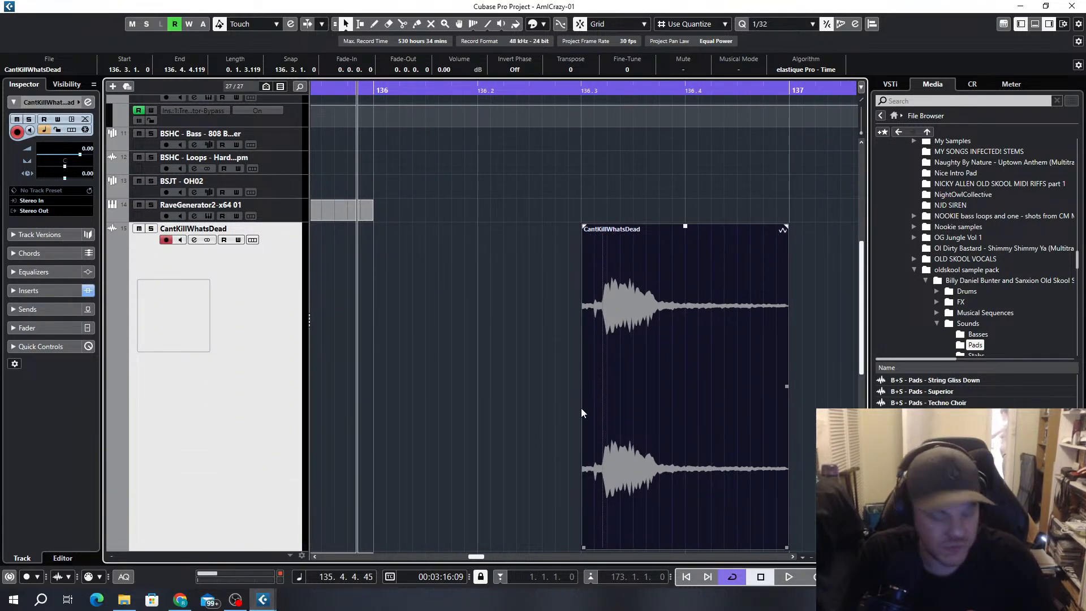
{"action": "left_click_drag", "start_coordinate": [582, 547], "coordinate": [603, 548]}
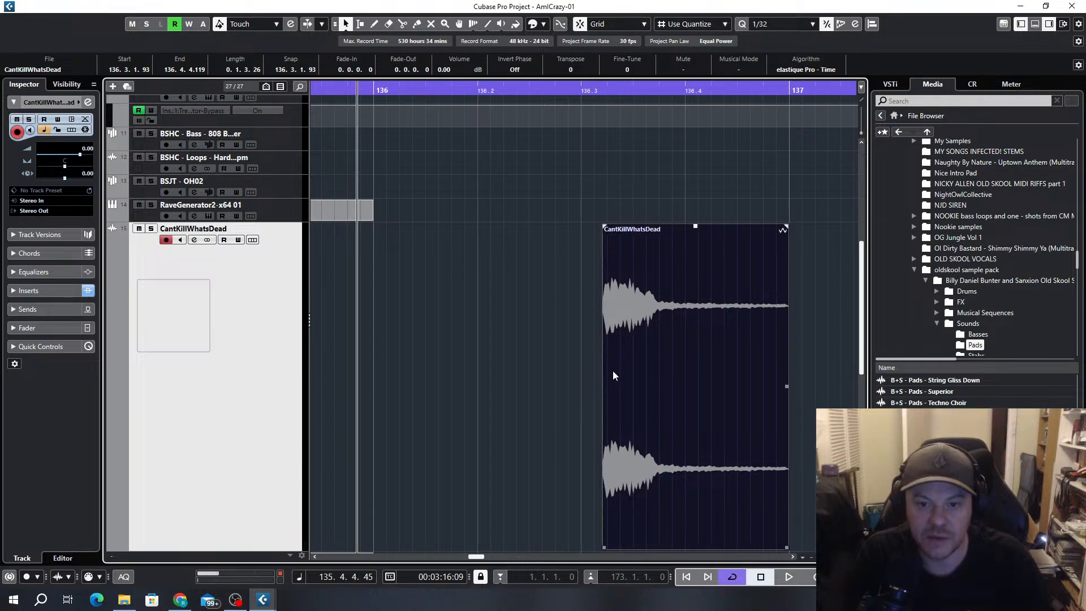
Move the trimmed CantKillWhatsDead clip to the start of bar 136, shorten it to one beat and add a 0.0.1.110 fade-out
{"action": "left_click_drag", "start_coordinate": [669, 356], "coordinate": [439, 351]}
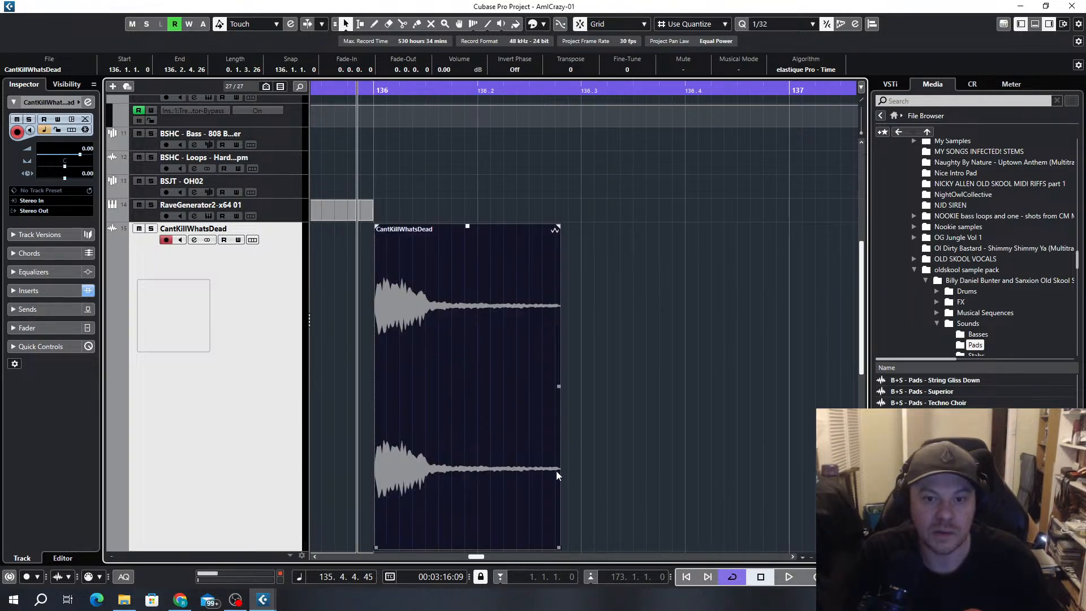
{"action": "left_click_drag", "start_coordinate": [560, 544], "coordinate": [478, 542]}
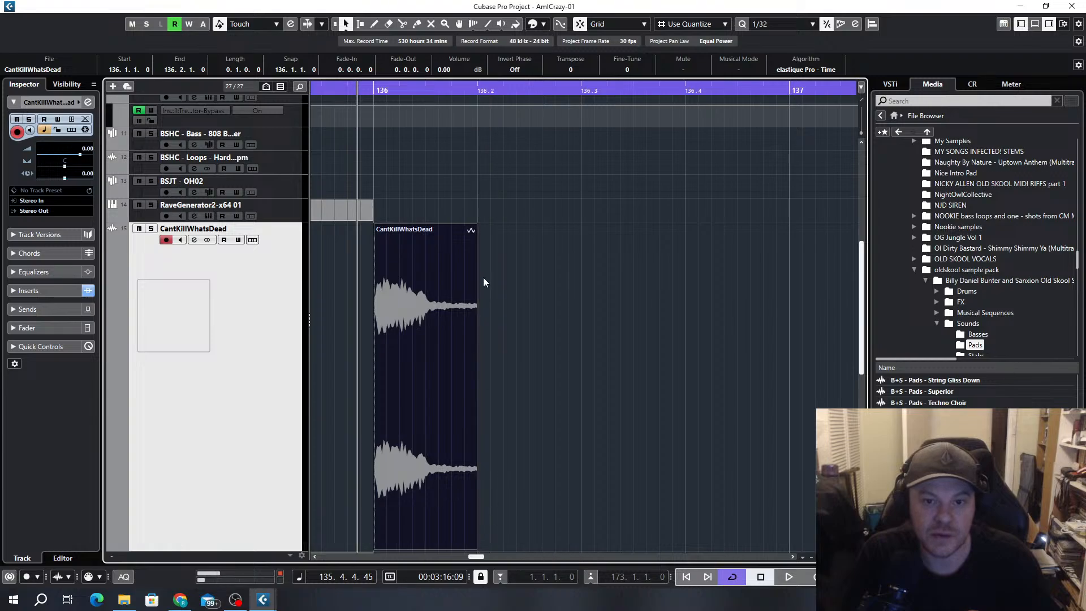
{"action": "left_click_drag", "start_coordinate": [476, 228], "coordinate": [430, 228]}
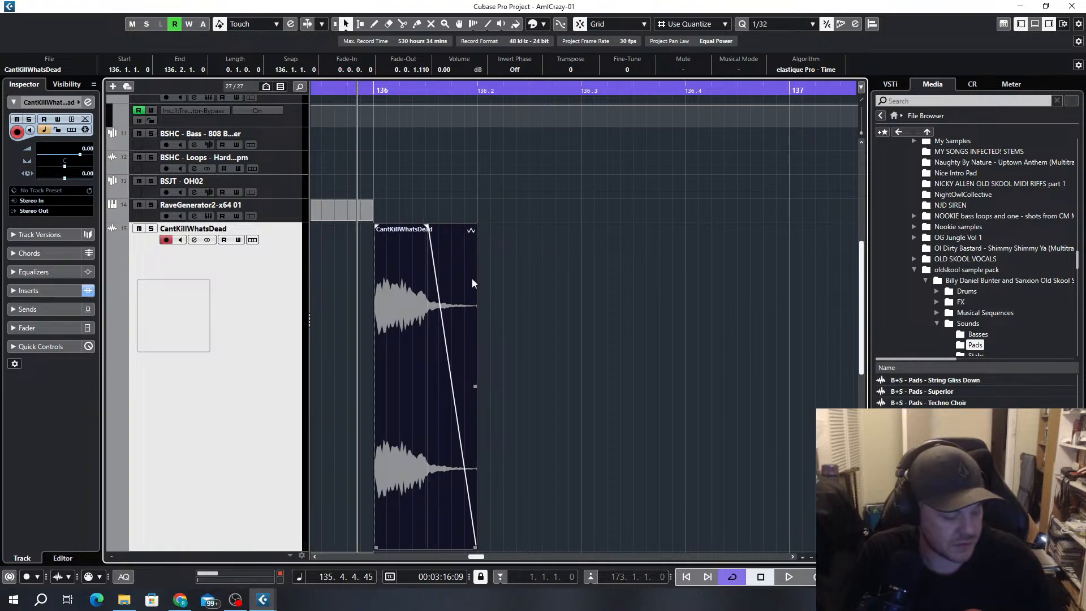
Duplicate the one-beat CantKillWhatsDead clip three times to fill bar 136 and play the transition into bar 137
{"action": "key", "text": "ctrl+d"}
{"action": "key", "text": "ctrl+d"}
{"action": "key", "text": "ctrl+d"}
{"action": "scroll", "coordinate": [565, 269], "scroll_direction": "down", "scroll_amount": 3}
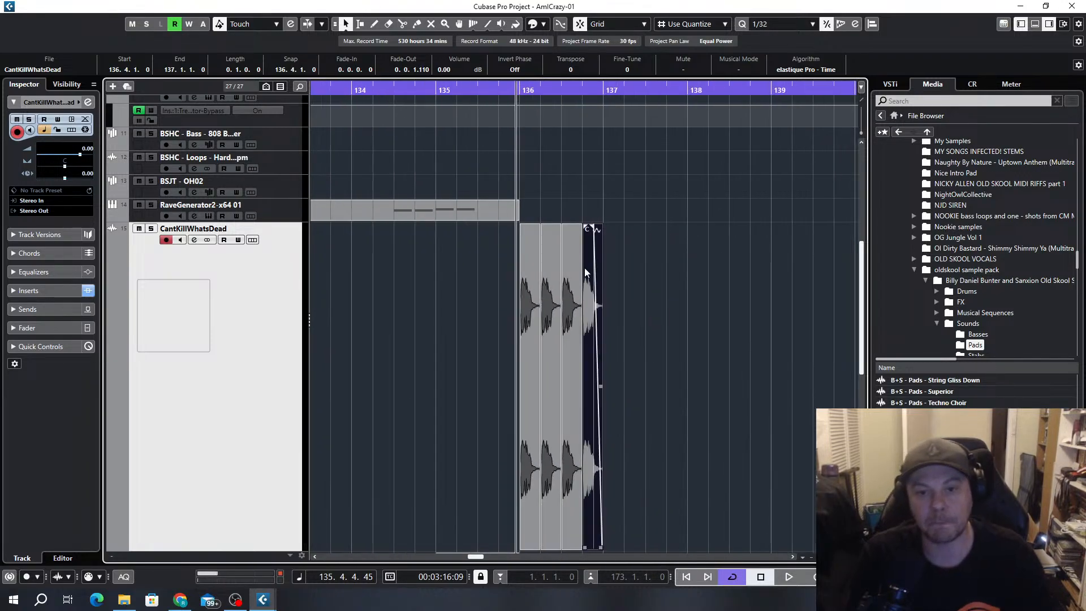
{"action": "scroll", "coordinate": [584, 264], "scroll_direction": "down", "scroll_amount": 2}
{"action": "left_click_drag", "start_coordinate": [254, 549], "coordinate": [237, 248]}
{"action": "left_click", "coordinate": [509, 82]}
{"action": "key", "text": "space"}
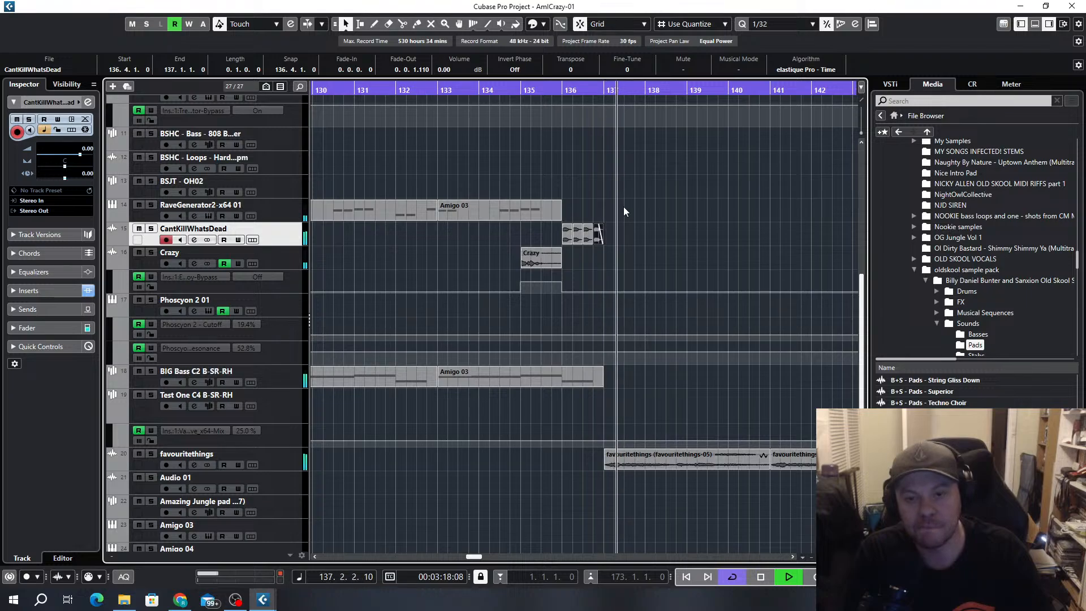
{"action": "scroll", "coordinate": [642, 221], "scroll_direction": "up", "scroll_amount": 5}
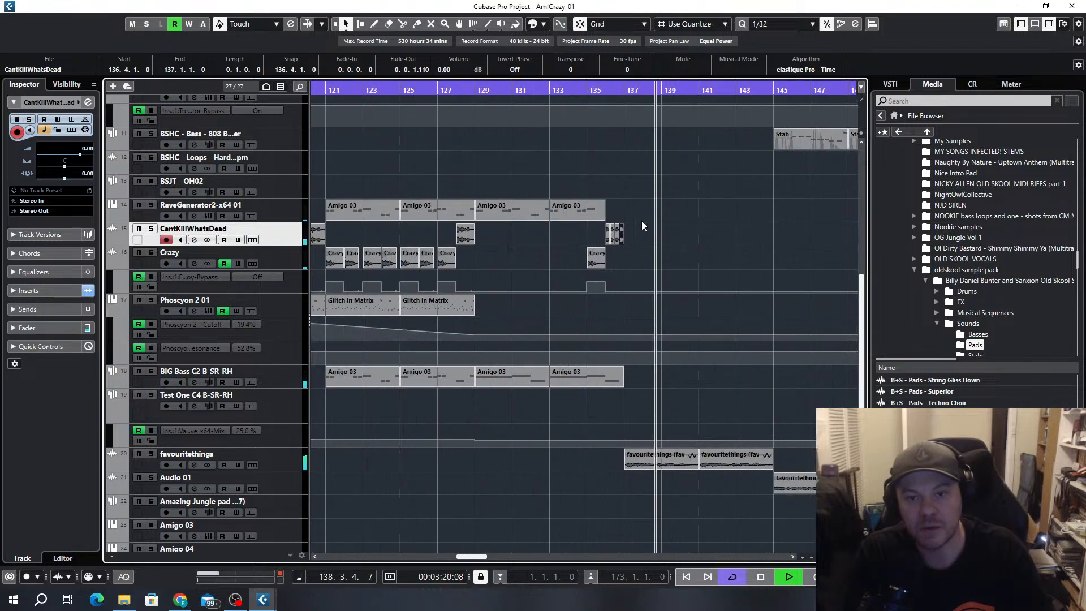
{"action": "scroll", "coordinate": [620, 268], "scroll_direction": "up", "scroll_amount": 1}
{"action": "key", "text": "space"}
Transpose the second one-beat CantKillWhatsDead clip by -2 and time-stretch the last one a beat past bar 137
{"action": "left_click", "coordinate": [656, 235]}
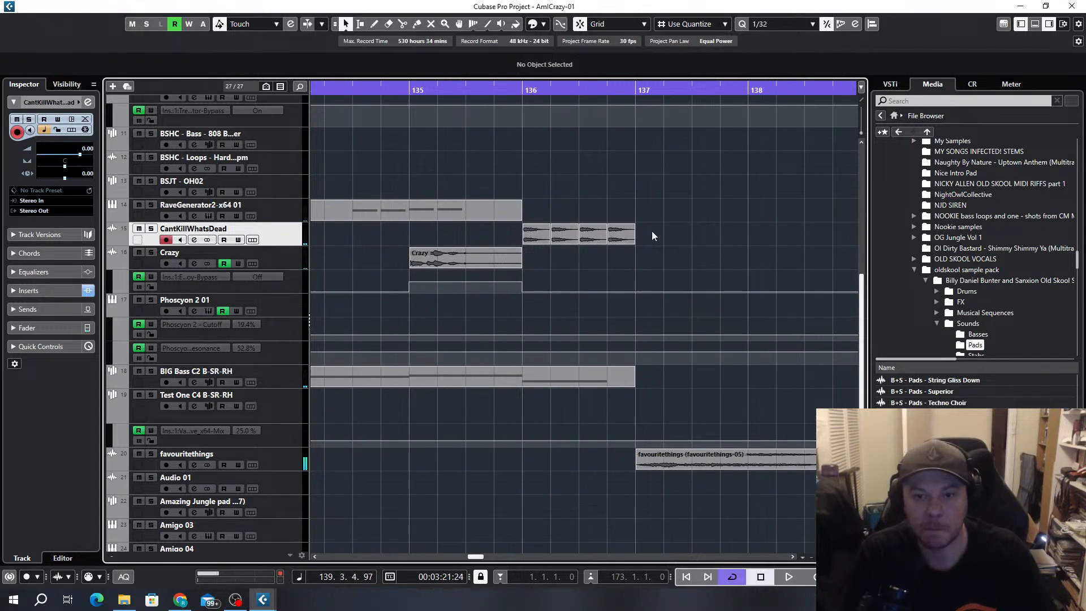
{"action": "left_click_drag", "start_coordinate": [668, 205], "coordinate": [667, 207]}
{"action": "left_click", "coordinate": [626, 239]}
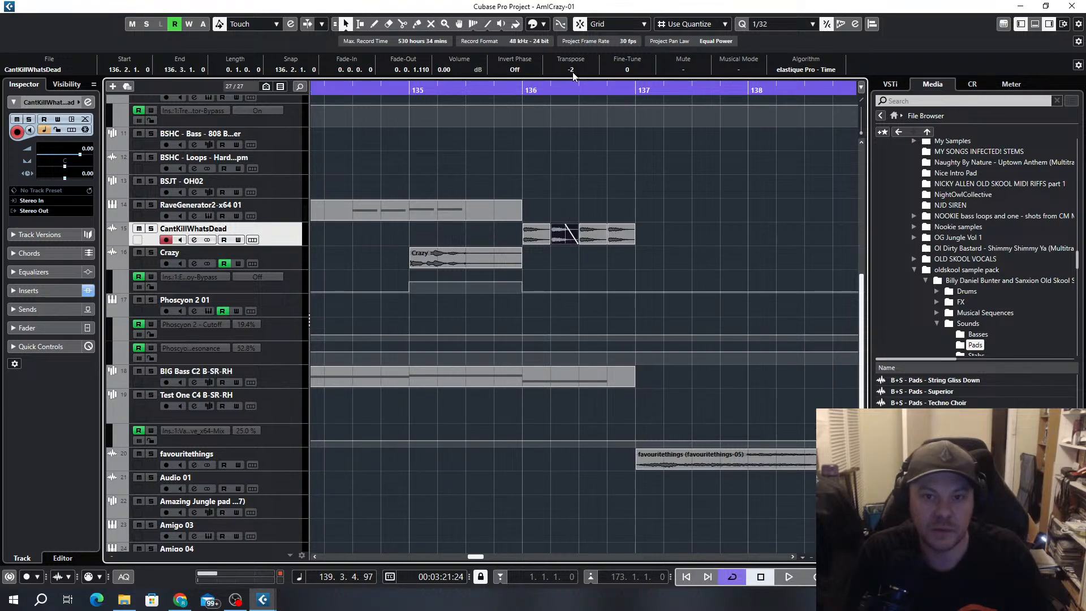
{"action": "left_click", "coordinate": [349, 22]}
{"action": "left_click", "coordinate": [384, 66]}
{"action": "left_click_drag", "start_coordinate": [633, 243], "coordinate": [663, 242]}
{"action": "left_click", "coordinate": [686, 235]}
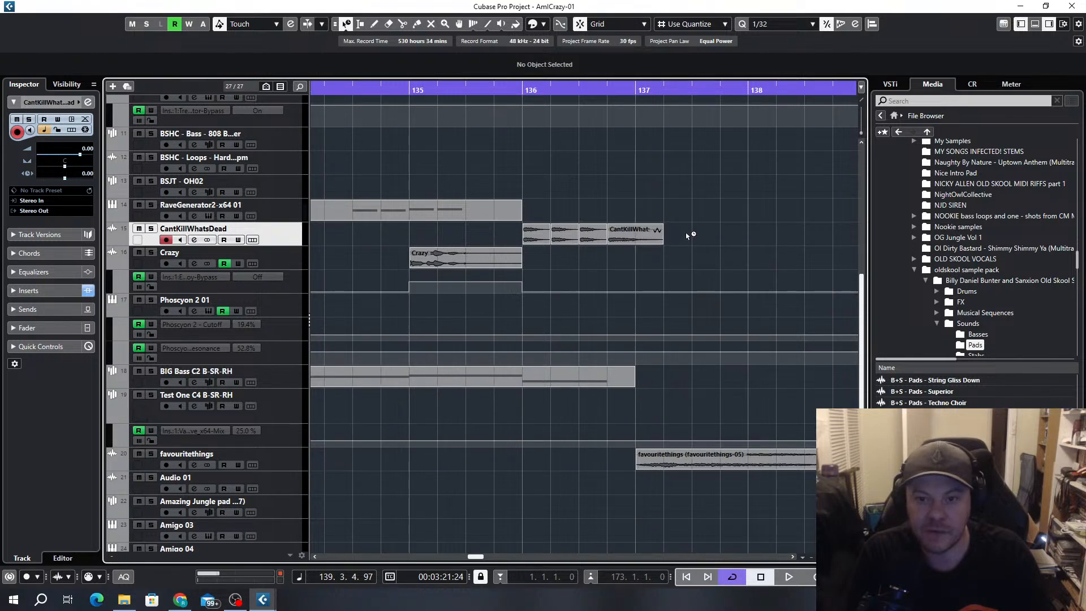
Raise the volume of the four CantKillWhatsDead clips by about 6.70 dB and replay from before bar 135
{"action": "left_click_drag", "start_coordinate": [537, 248], "coordinate": [538, 198]}
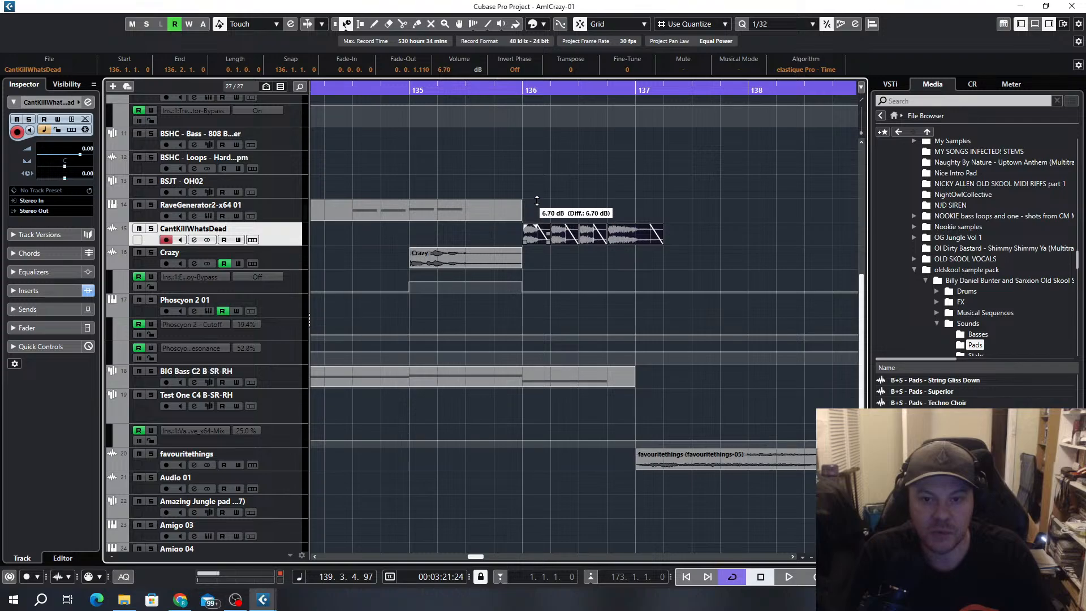
{"action": "left_click", "coordinate": [500, 114]}
{"action": "left_click_drag", "start_coordinate": [388, 91], "coordinate": [391, 99]}
{"action": "key", "text": "space"}
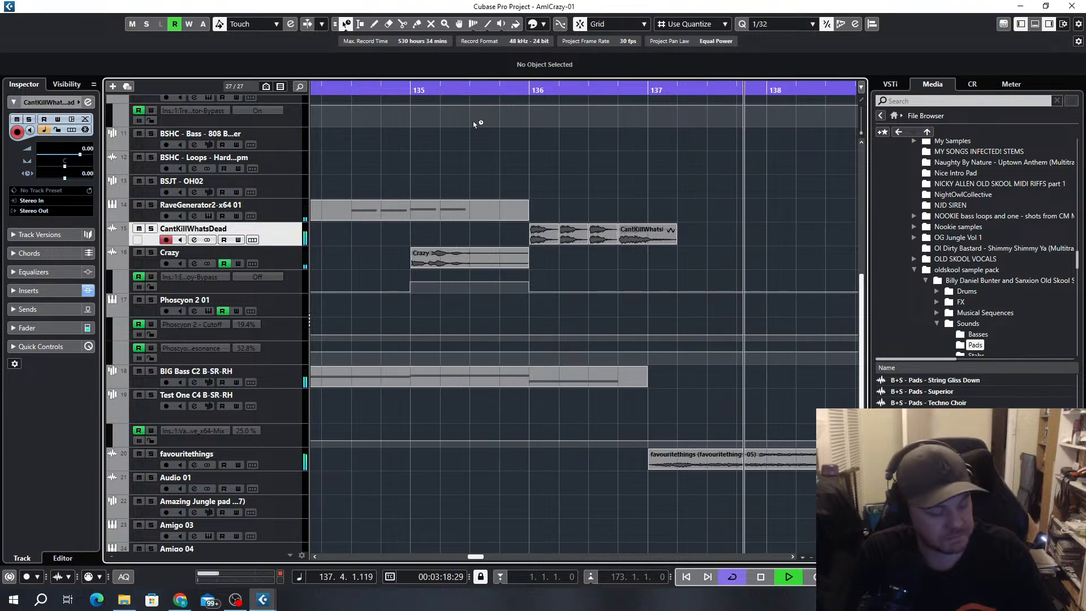
Replay the transition, then undo the CantKillWhatsDead edits in bar 136 including the clip copy placed there
{"action": "left_click", "coordinate": [464, 100]}
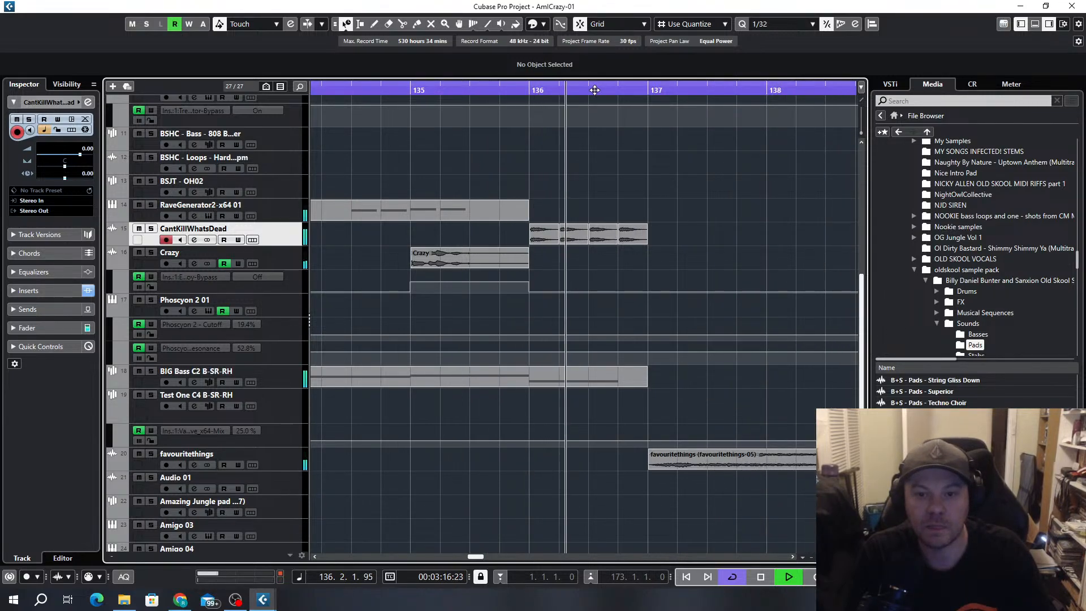
{"action": "key", "text": "space"}
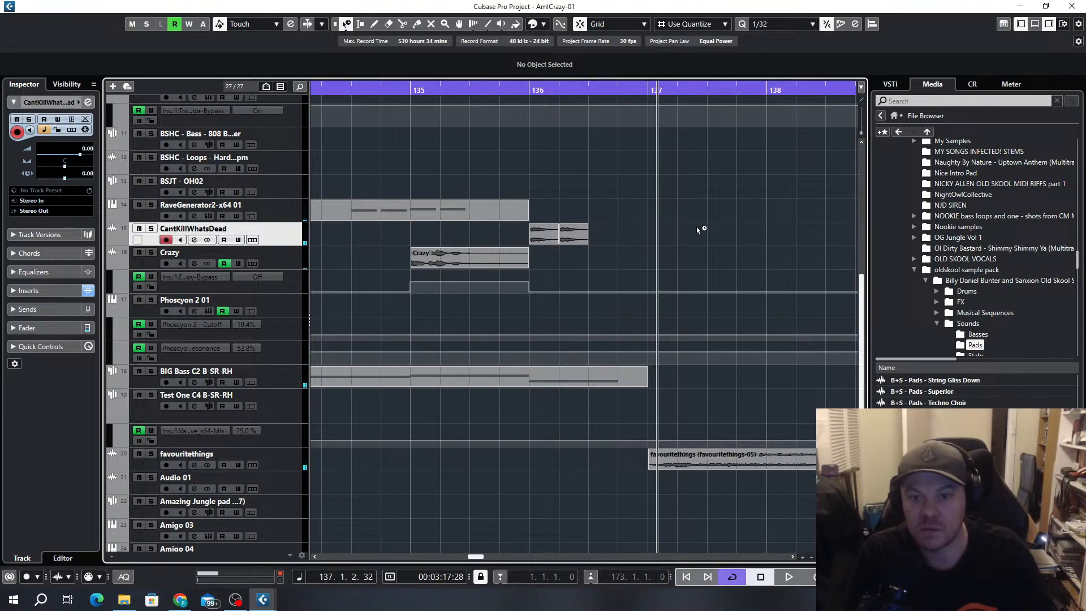
{"action": "key", "text": "ctrl+z"}
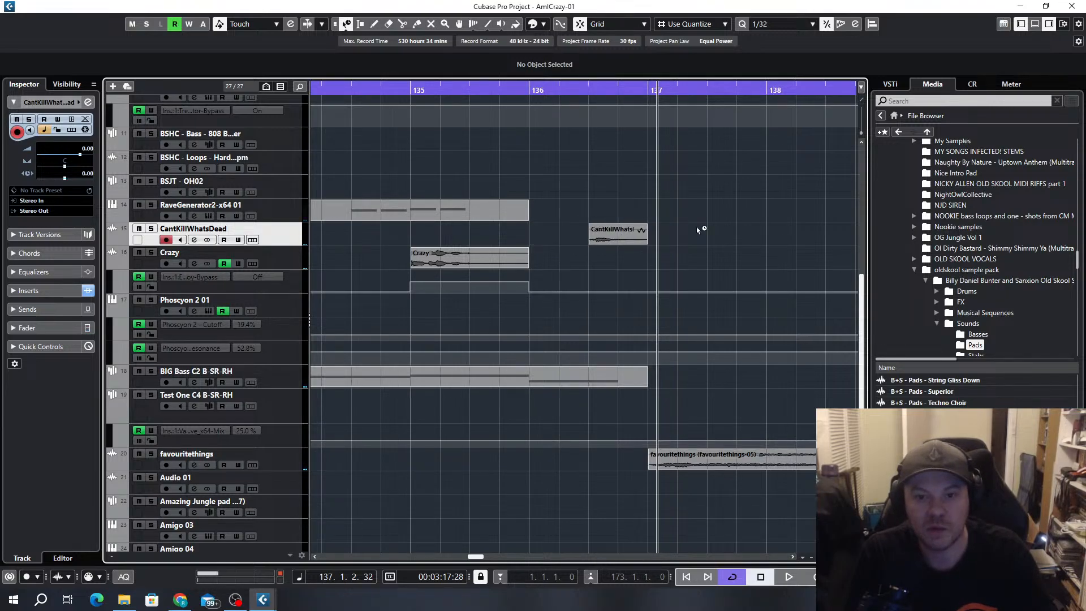
{"action": "key", "text": "ctrl+z"}
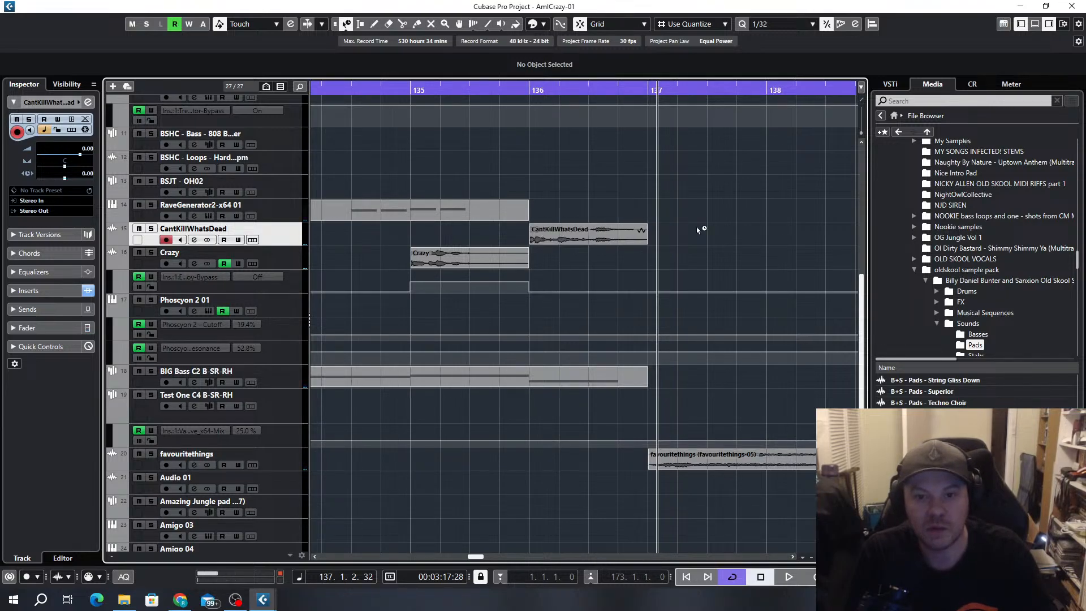
{"action": "left_click", "coordinate": [582, 239]}
{"action": "key", "text": "ctrl+z"}
Place a copy of the Crazy clip at bar 136, directly after the Crazy clip in bar 135
{"action": "scroll", "coordinate": [582, 241], "scroll_direction": "down", "scroll_amount": 11}
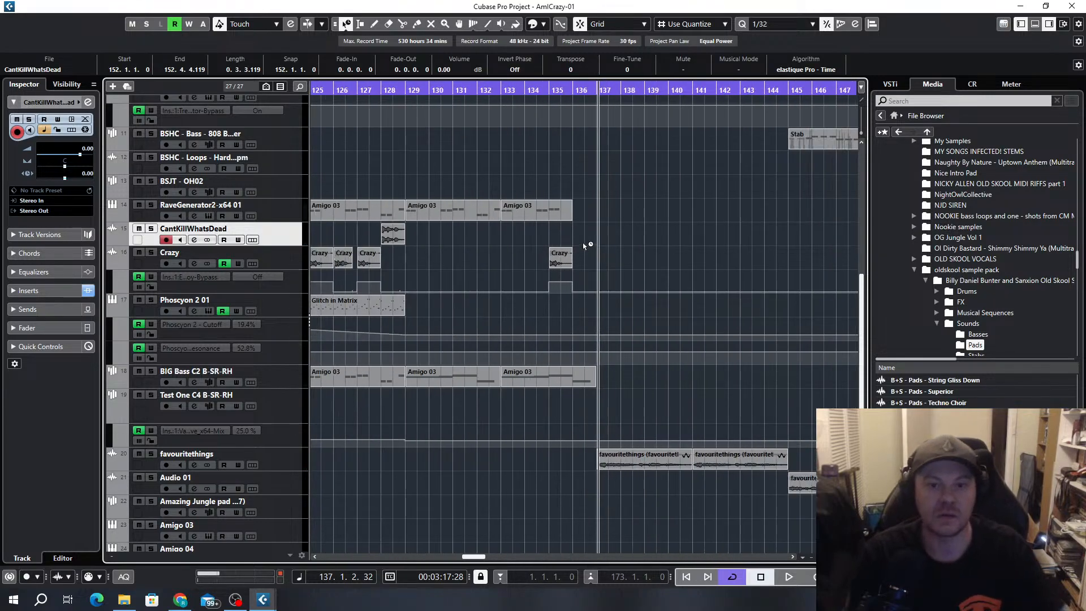
{"action": "scroll", "coordinate": [474, 265], "scroll_direction": "up", "scroll_amount": 1}
{"action": "left_click_drag", "start_coordinate": [475, 259], "coordinate": [554, 256]}
{"action": "scroll", "coordinate": [604, 273], "scroll_direction": "up", "scroll_amount": 3}
{"action": "scroll", "coordinate": [603, 273], "scroll_direction": "up", "scroll_amount": 5}
{"action": "scroll", "coordinate": [587, 298], "scroll_direction": "down", "scroll_amount": 8}
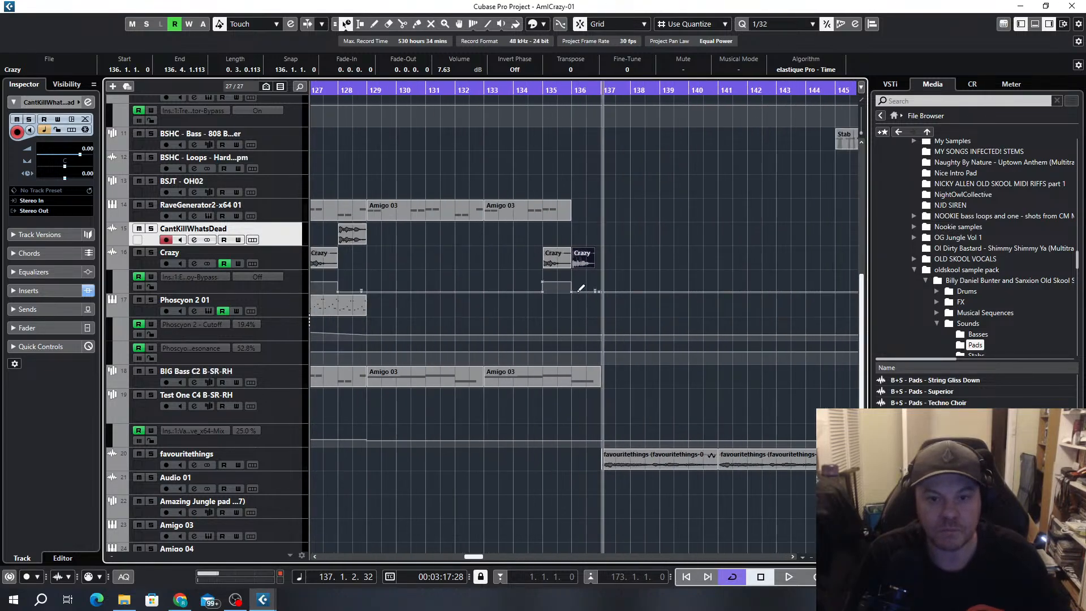
Switch the selection tool back from time-stretch sizing while replaying from bar 131 through the Crazy clips into the section at bar 137
{"action": "scroll", "coordinate": [581, 289], "scroll_direction": "down", "scroll_amount": 3}
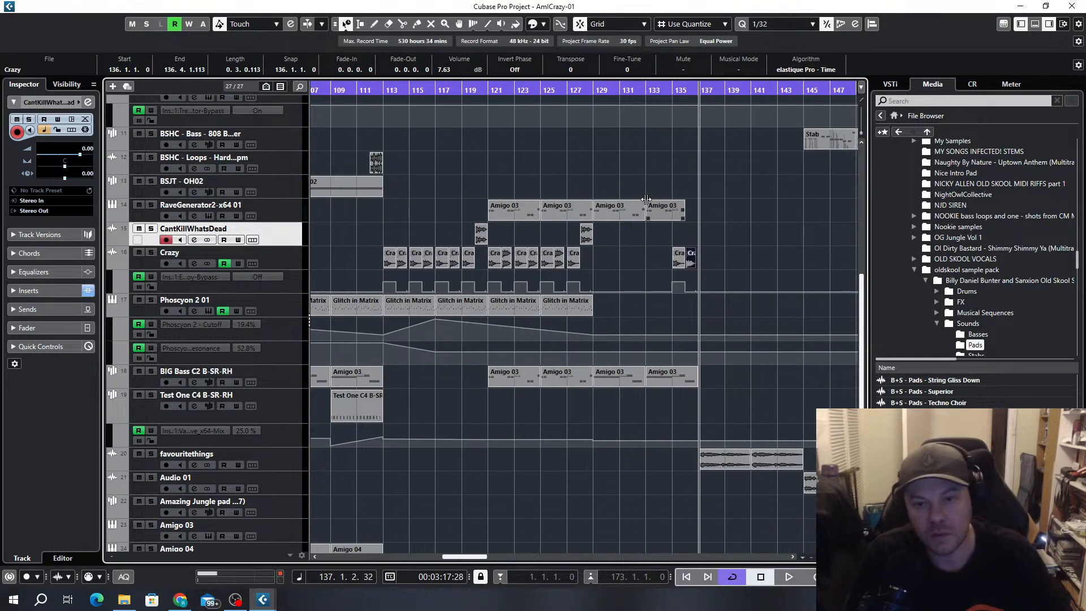
{"action": "left_click", "coordinate": [627, 90]}
{"action": "key", "text": "space"}
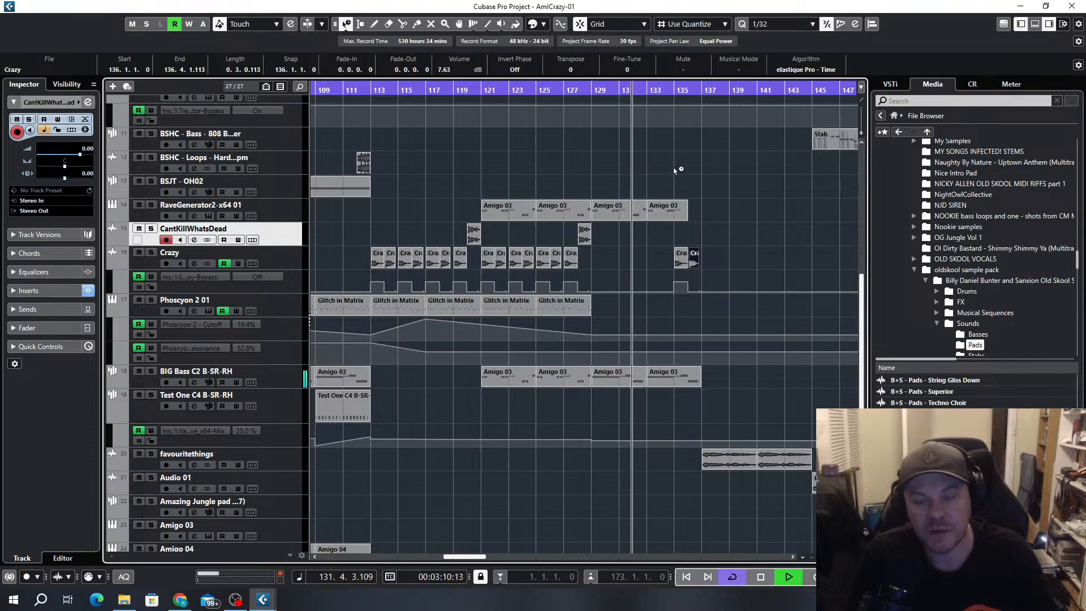
{"action": "left_click", "coordinate": [347, 25]}
{"action": "left_click", "coordinate": [373, 39]}
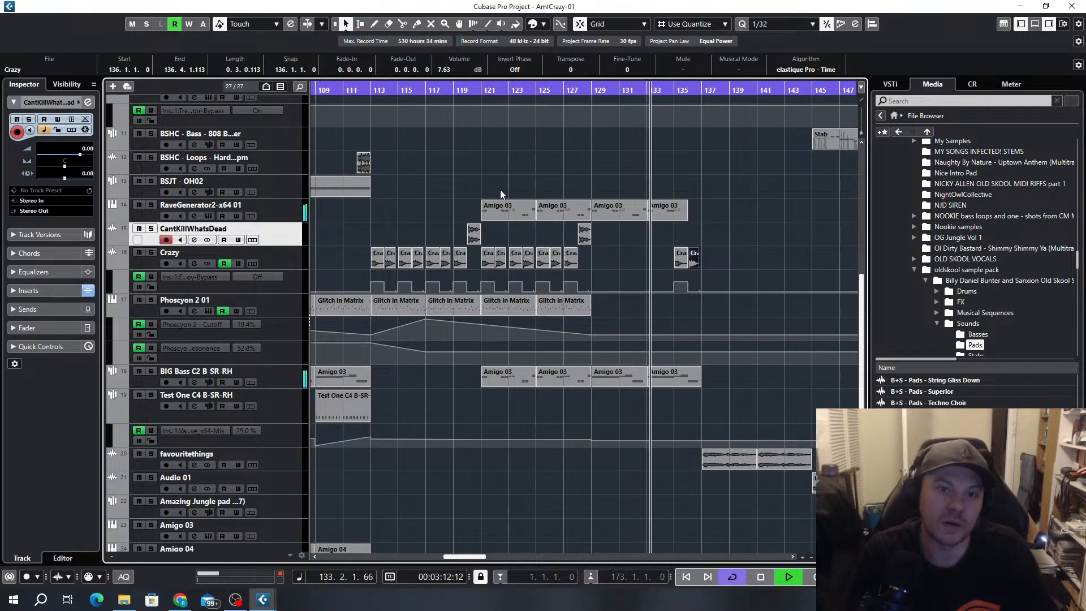
{"action": "scroll", "coordinate": [496, 183], "scroll_direction": "down", "scroll_amount": 4}
{"action": "scroll", "coordinate": [576, 293], "scroll_direction": "up", "scroll_amount": 5}
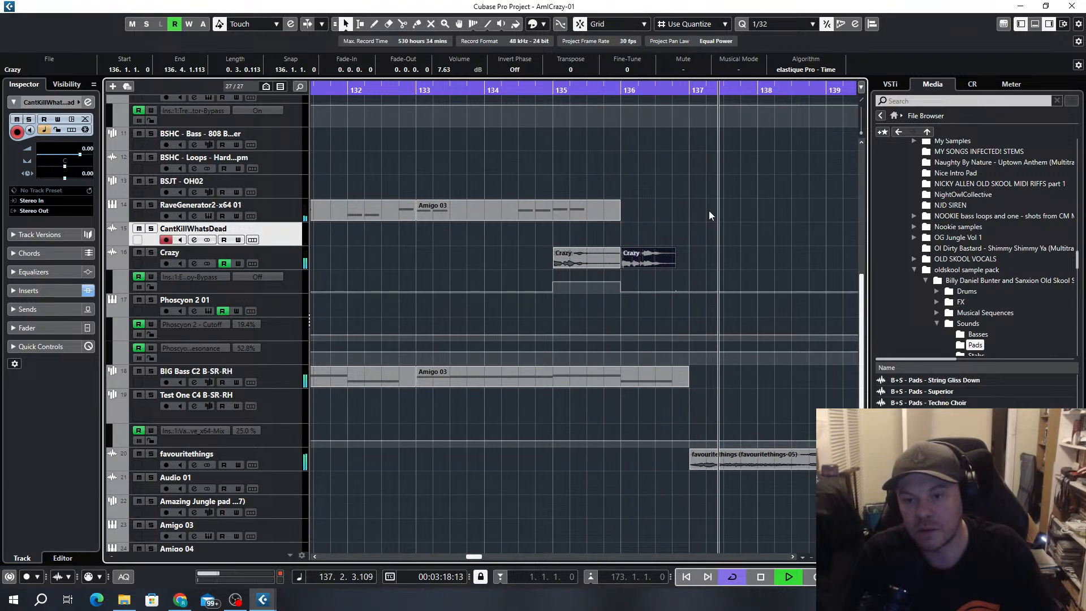
{"action": "scroll", "coordinate": [709, 211], "scroll_direction": "down", "scroll_amount": 5}
{"action": "scroll", "coordinate": [735, 342], "scroll_direction": "right", "scroll_amount": 3}
{"action": "scroll", "coordinate": [570, 290], "scroll_direction": "up", "scroll_amount": 4}
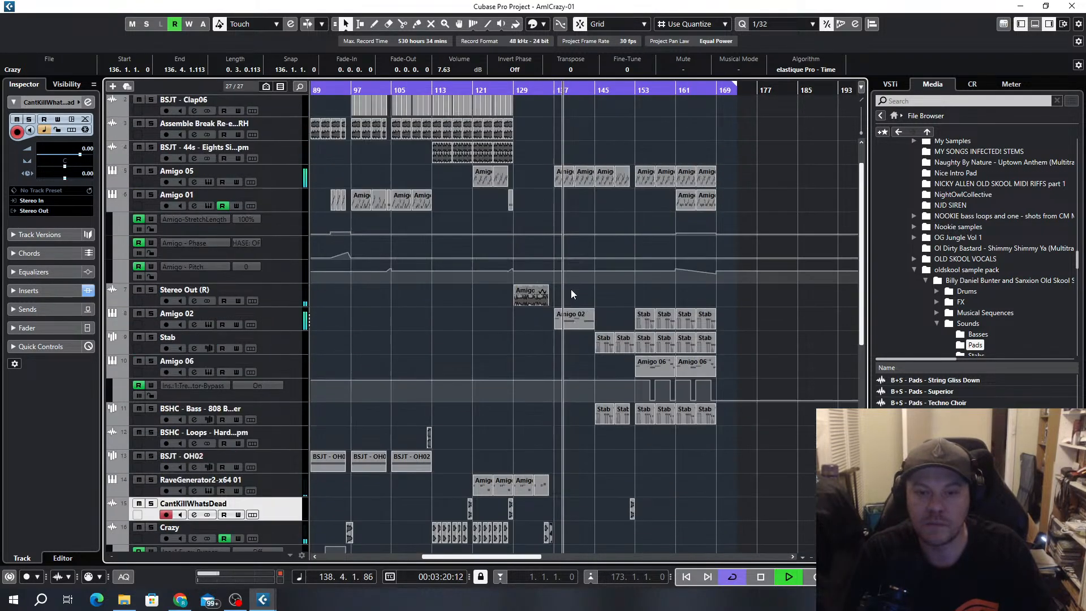
{"action": "scroll", "coordinate": [588, 333], "scroll_direction": "down", "scroll_amount": 4}
Try the section from bar 137 to 145 without its favouritethings clips
{"action": "left_click", "coordinate": [567, 463]}
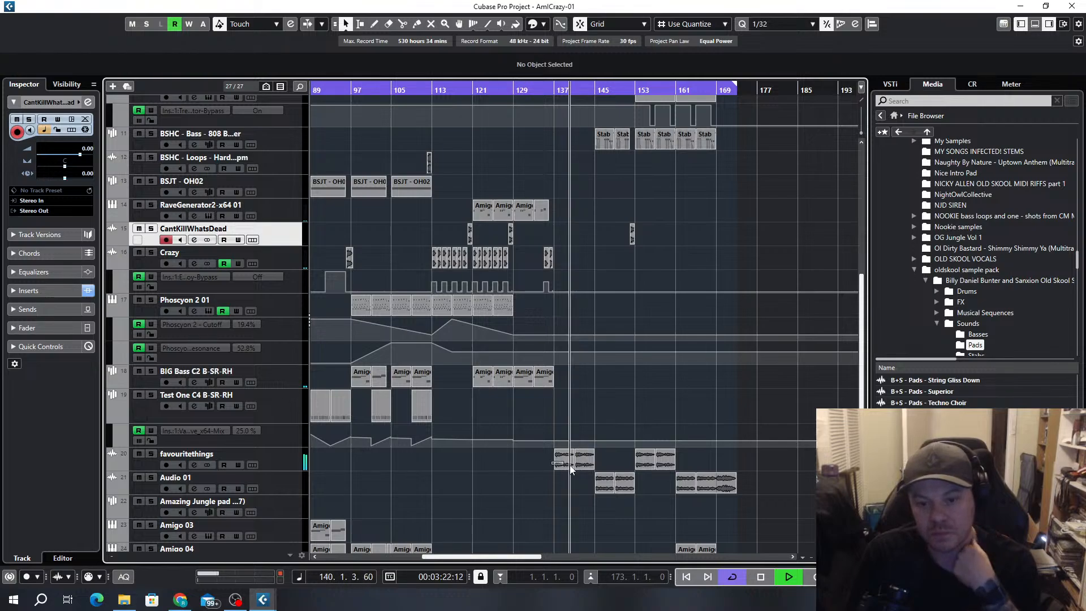
{"action": "key", "text": "Delete"}
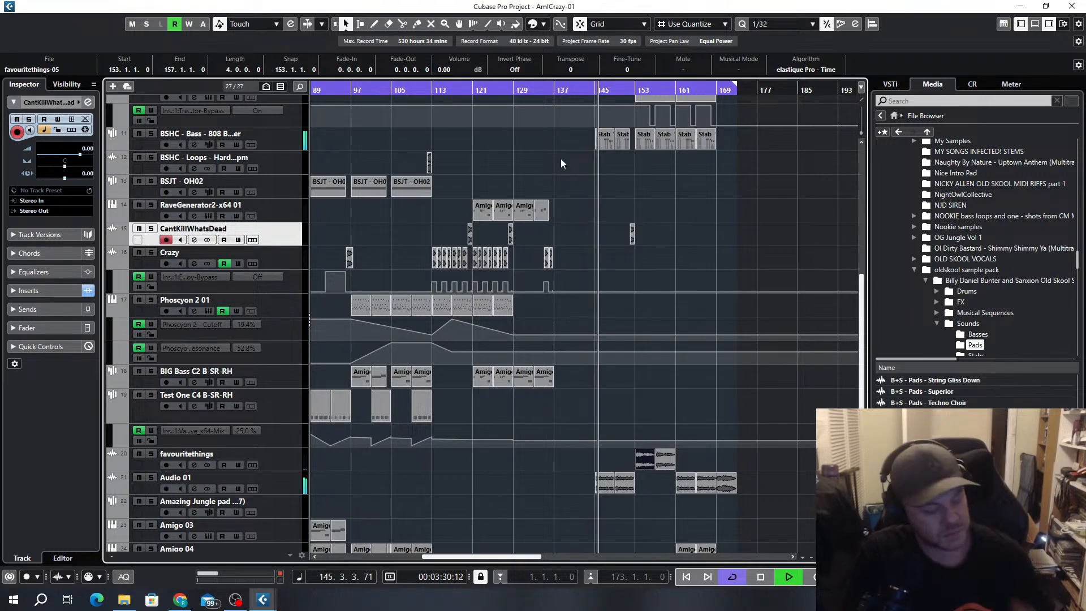
{"action": "key", "text": "ctrl+z"}
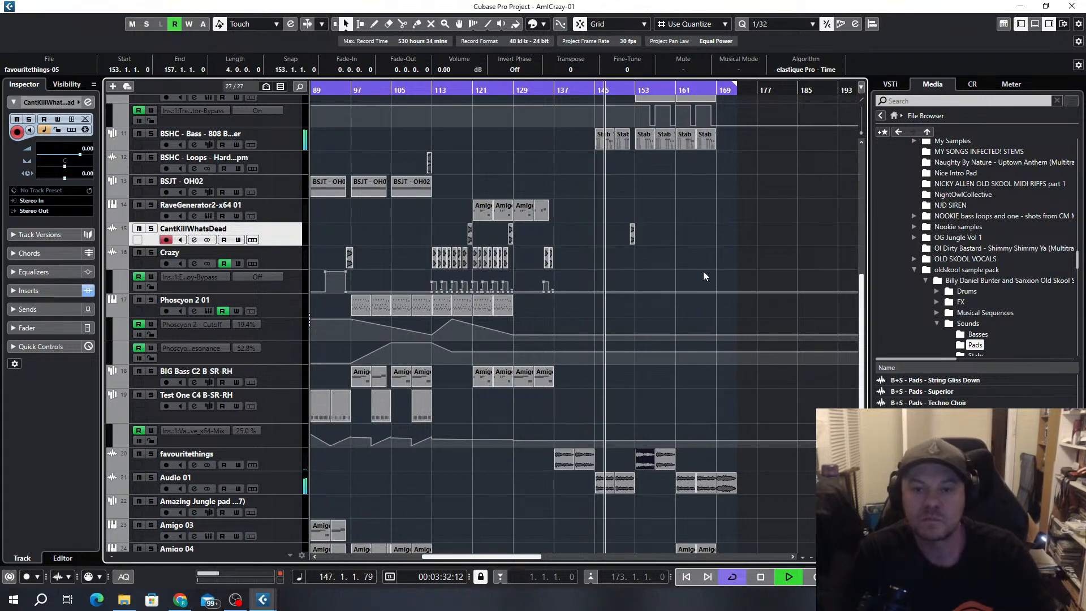
{"action": "left_click", "coordinate": [714, 237]}
Copy the Amigo 04 and Amigo 04 (D) clips from bars 161 to 169 to bar 153 on a 1/1 grid, and replay from bar 144
{"action": "scroll", "coordinate": [707, 295], "scroll_direction": "up", "scroll_amount": 3}
{"action": "scroll", "coordinate": [703, 291], "scroll_direction": "up", "scroll_amount": 5}
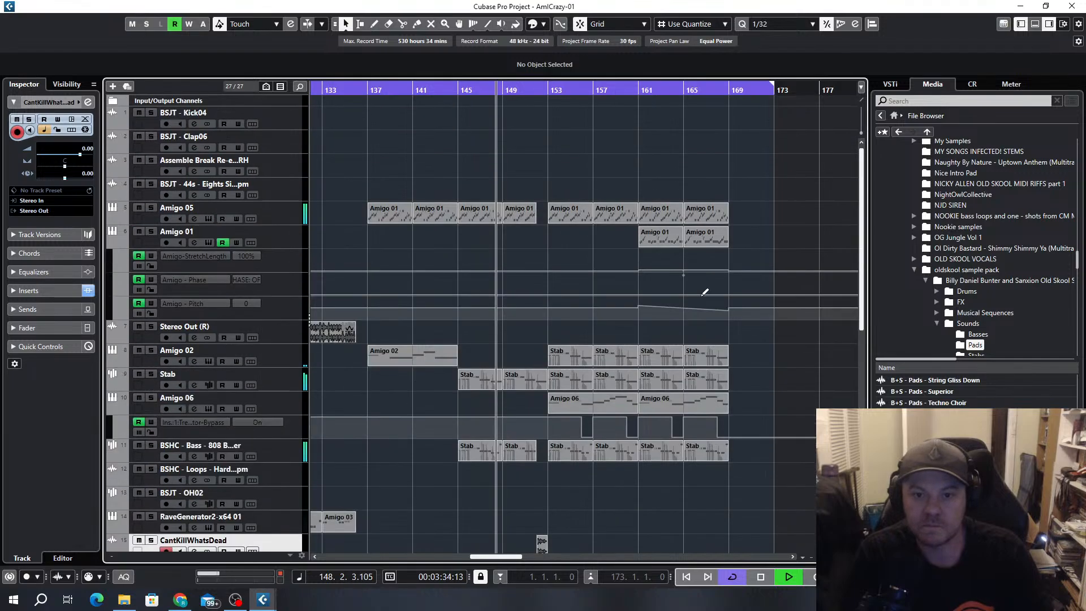
{"action": "scroll", "coordinate": [628, 270], "scroll_direction": "down", "scroll_amount": 5}
{"action": "scroll", "coordinate": [661, 266], "scroll_direction": "down", "scroll_amount": 3}
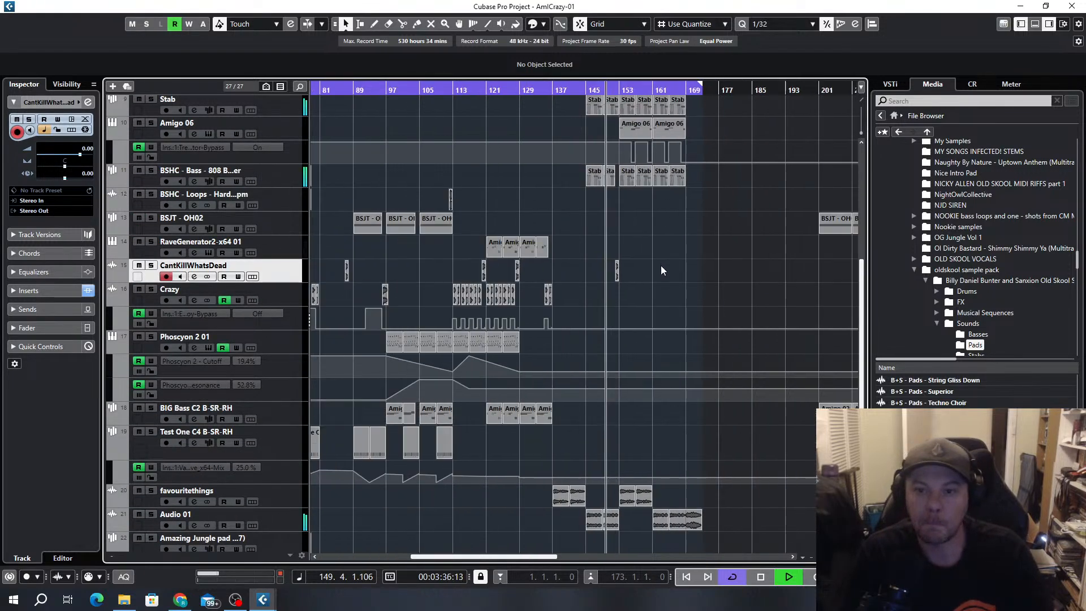
{"action": "scroll", "coordinate": [657, 276], "scroll_direction": "down", "scroll_amount": 3}
{"action": "scroll", "coordinate": [647, 548], "scroll_direction": "up", "scroll_amount": 3}
{"action": "left_click_drag", "start_coordinate": [746, 467], "coordinate": [756, 516]}
{"action": "key", "text": "ctrl+z"}
{"action": "left_click_drag", "start_coordinate": [740, 478], "coordinate": [647, 520]}
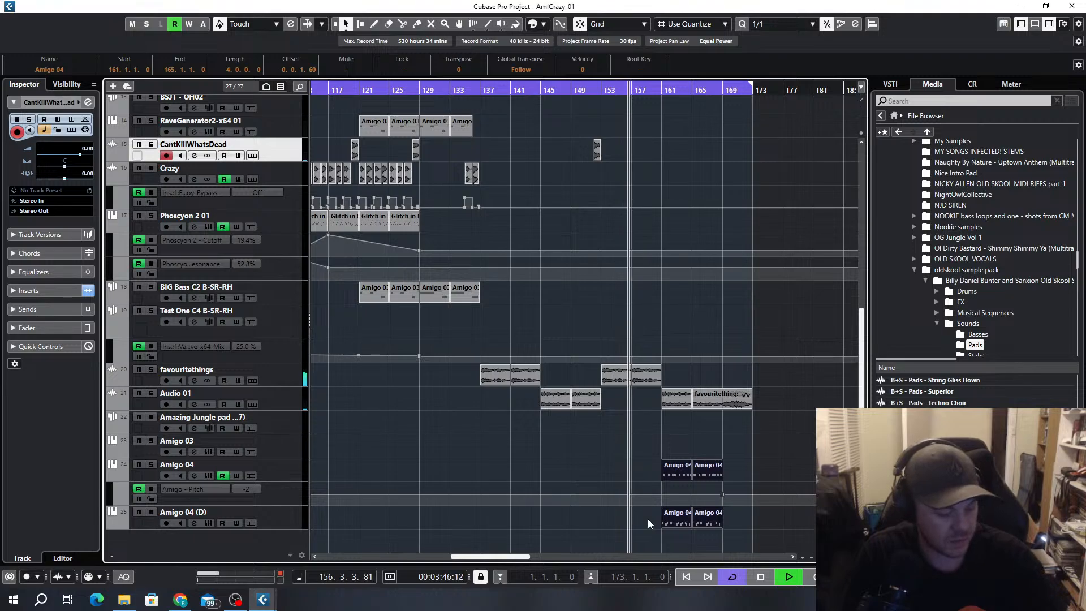
{"action": "key", "text": "alt+1"}
{"action": "left_click_drag", "start_coordinate": [666, 521], "coordinate": [612, 521]}
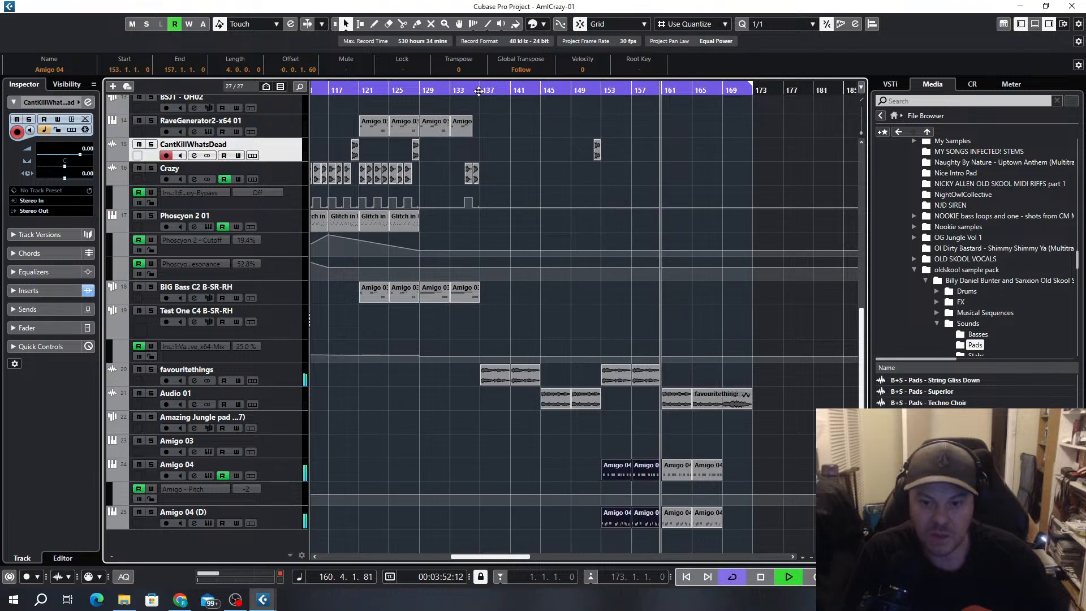
{"action": "left_click", "coordinate": [534, 90]}
{"action": "scroll", "coordinate": [566, 330], "scroll_direction": "up", "scroll_amount": 4}
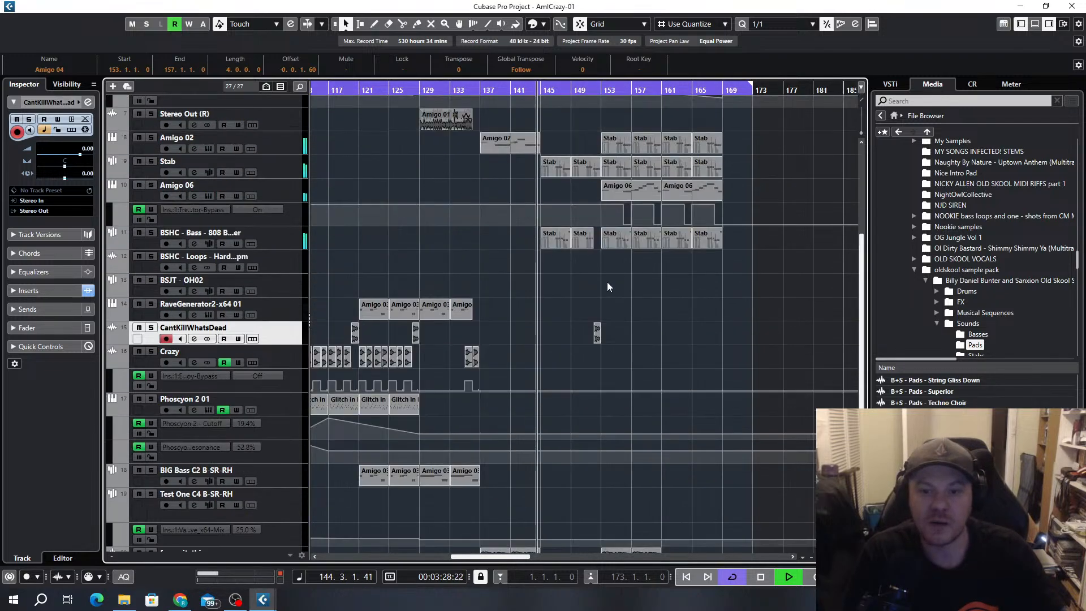
Review the layers playing between bars 145 and 161 across all tracks
{"action": "scroll", "coordinate": [596, 259], "scroll_direction": "up", "scroll_amount": 5}
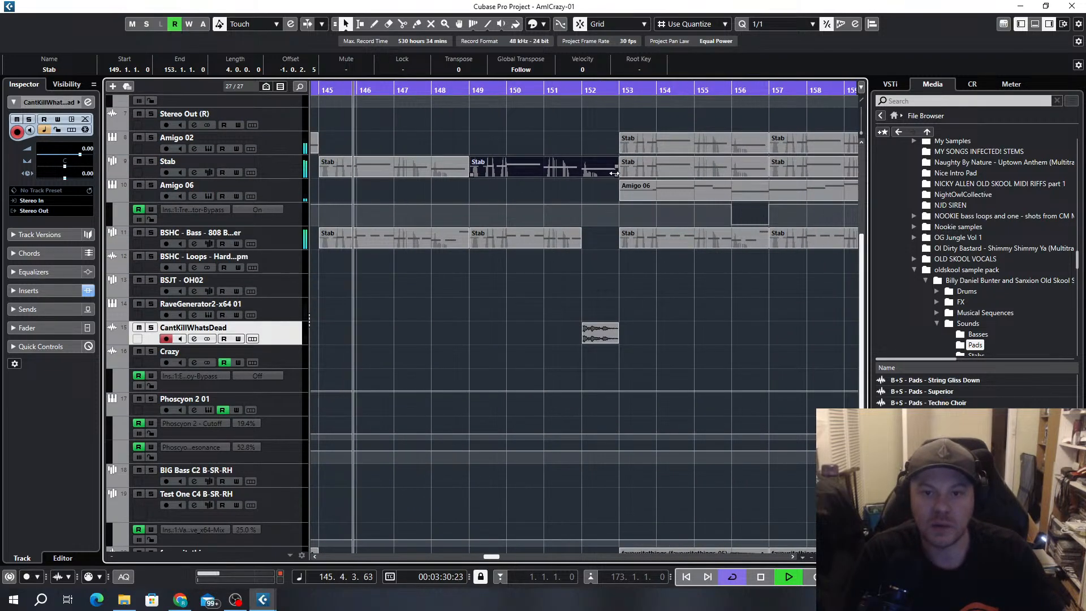
{"action": "scroll", "coordinate": [594, 237], "scroll_direction": "up", "scroll_amount": 5}
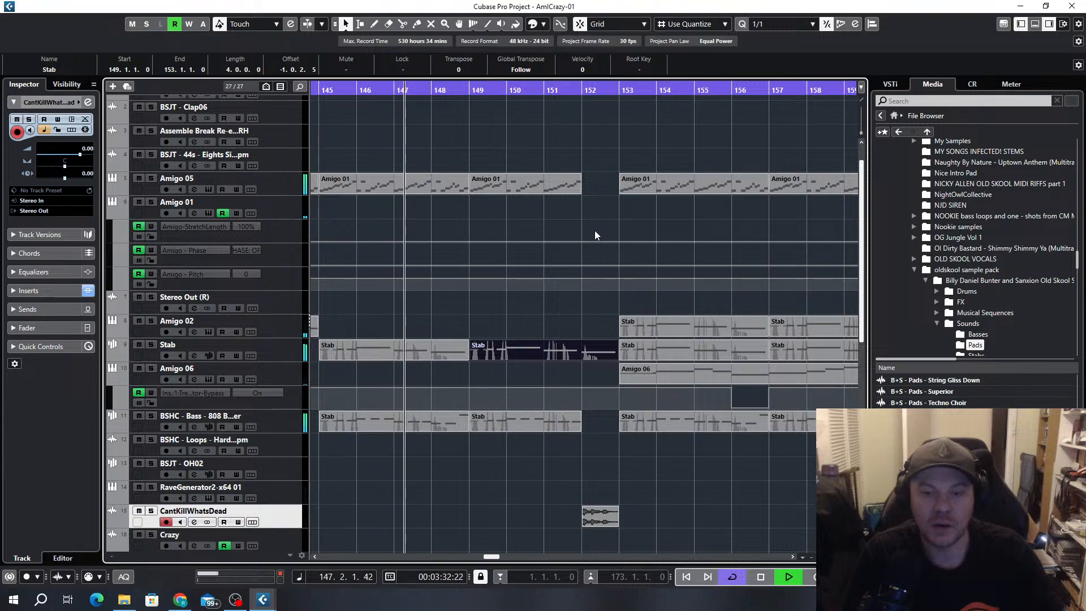
{"action": "scroll", "coordinate": [598, 231], "scroll_direction": "down", "scroll_amount": 5}
{"action": "scroll", "coordinate": [612, 262], "scroll_direction": "down", "scroll_amount": 4, "text": "ctrl"}
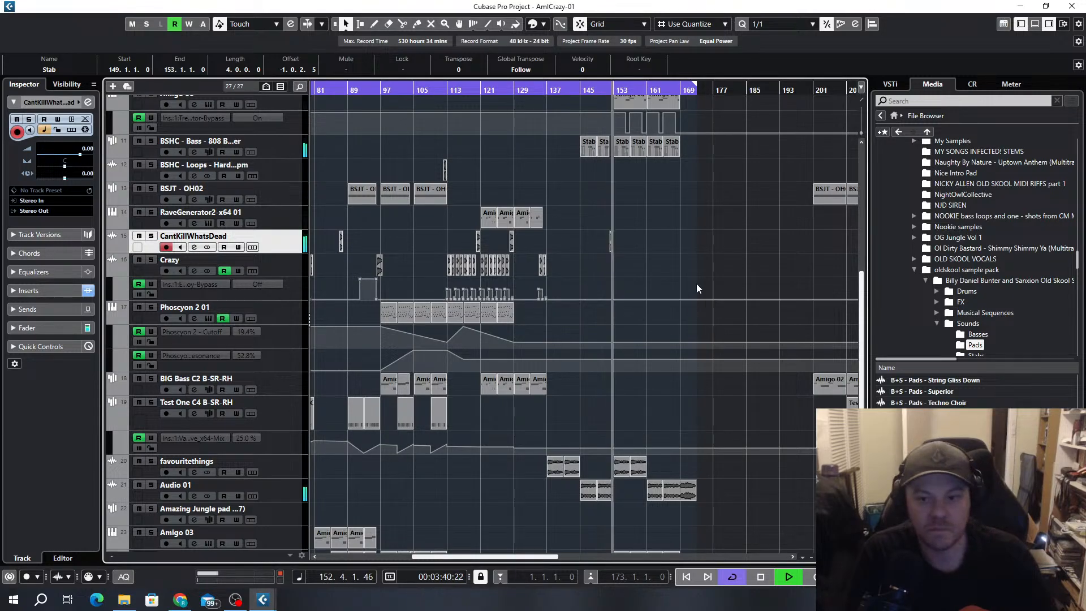
{"action": "scroll", "coordinate": [629, 291], "scroll_direction": "up", "scroll_amount": 3}
{"action": "scroll", "coordinate": [690, 351], "scroll_direction": "up", "scroll_amount": 2}
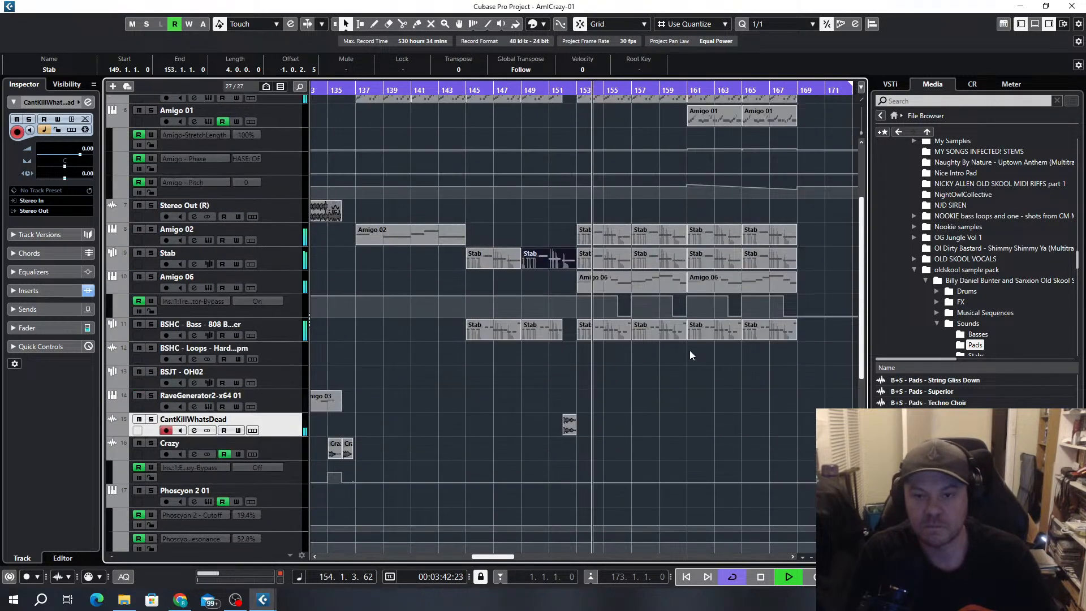
{"action": "scroll", "coordinate": [722, 320], "scroll_direction": "down", "scroll_amount": 3}
{"action": "scroll", "coordinate": [717, 365], "scroll_direction": "down", "scroll_amount": 3}
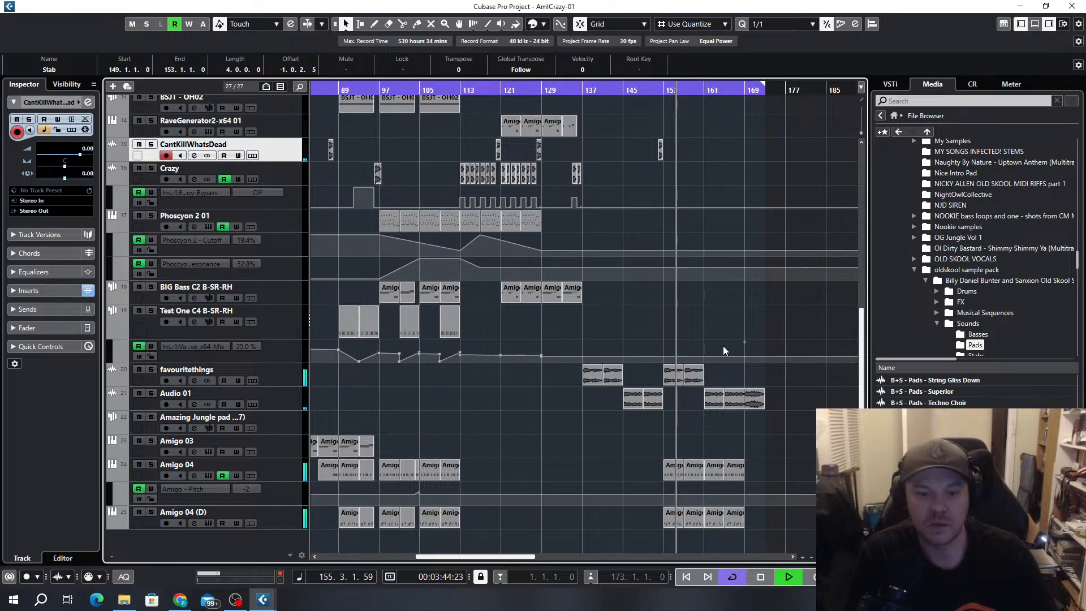
Copy the Assemble Break and BSJT - 44s clips from bar 125 to fill bars 161 to 169, and delete the 44s copies
{"action": "scroll", "coordinate": [723, 345], "scroll_direction": "up", "scroll_amount": 5}
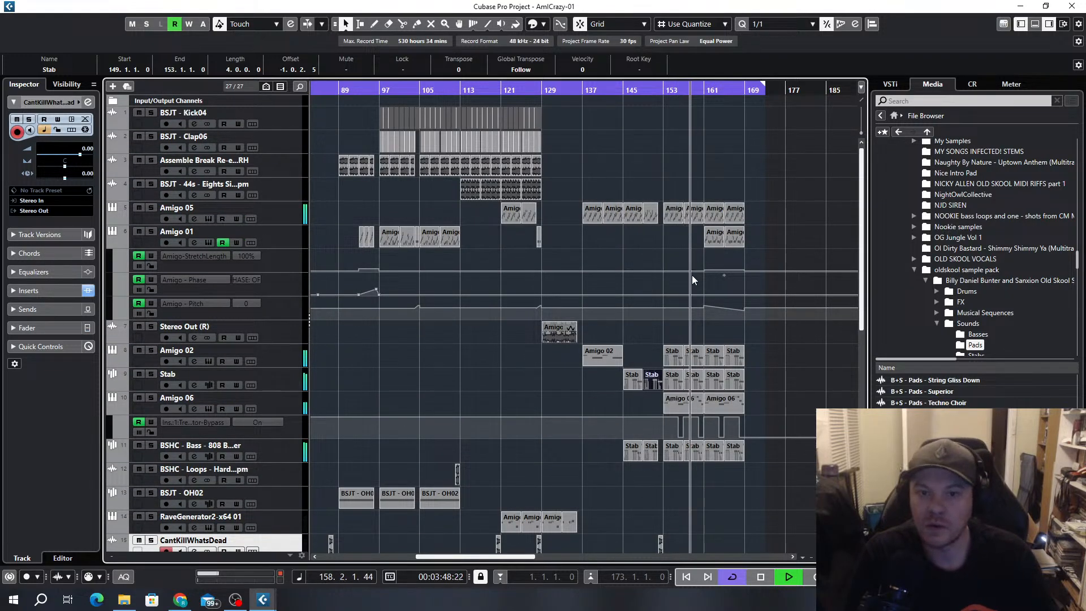
{"action": "scroll", "coordinate": [552, 138], "scroll_direction": "up", "scroll_amount": 3}
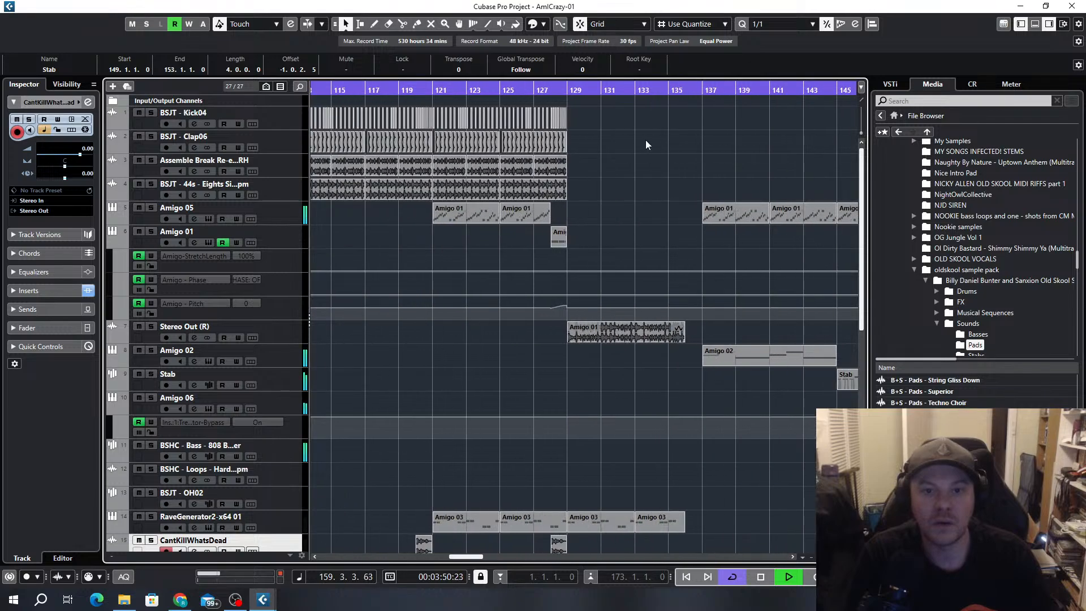
{"action": "left_click_drag", "start_coordinate": [589, 170], "coordinate": [513, 196]}
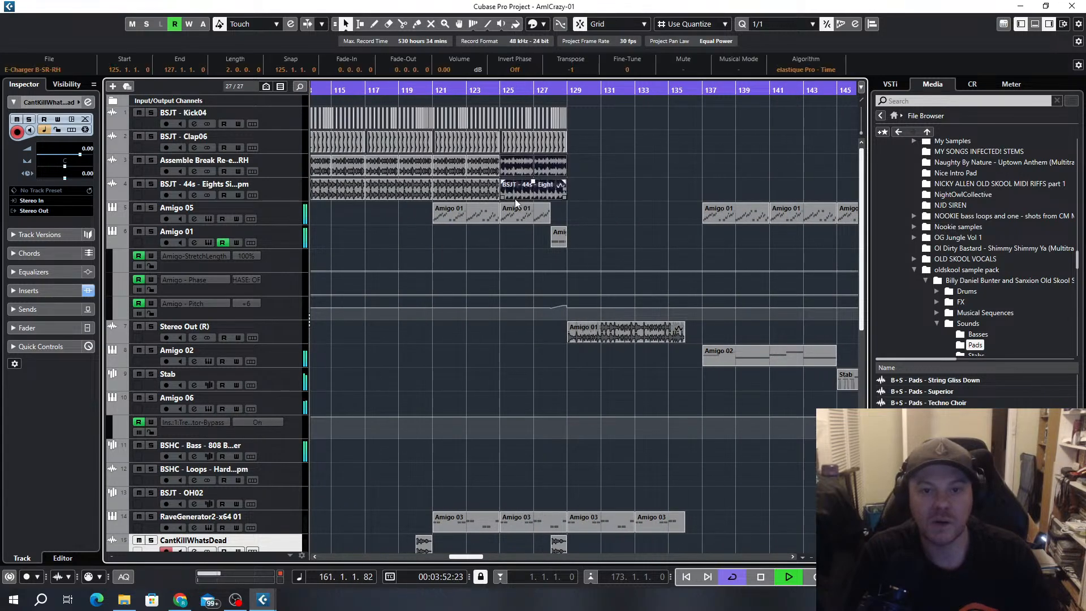
{"action": "scroll", "coordinate": [526, 195], "scroll_direction": "down", "scroll_amount": 2}
{"action": "left_click_drag", "start_coordinate": [714, 180], "coordinate": [795, 185]}
{"action": "key", "text": "ctrl+d"}
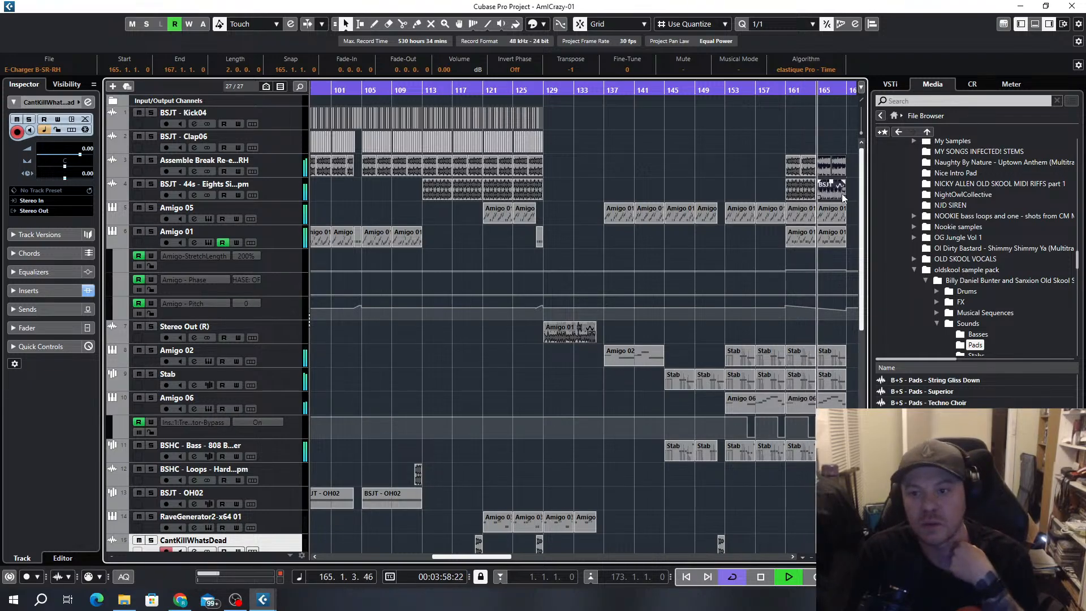
{"action": "left_click", "coordinate": [784, 187]}
{"action": "key", "text": "Delete"}
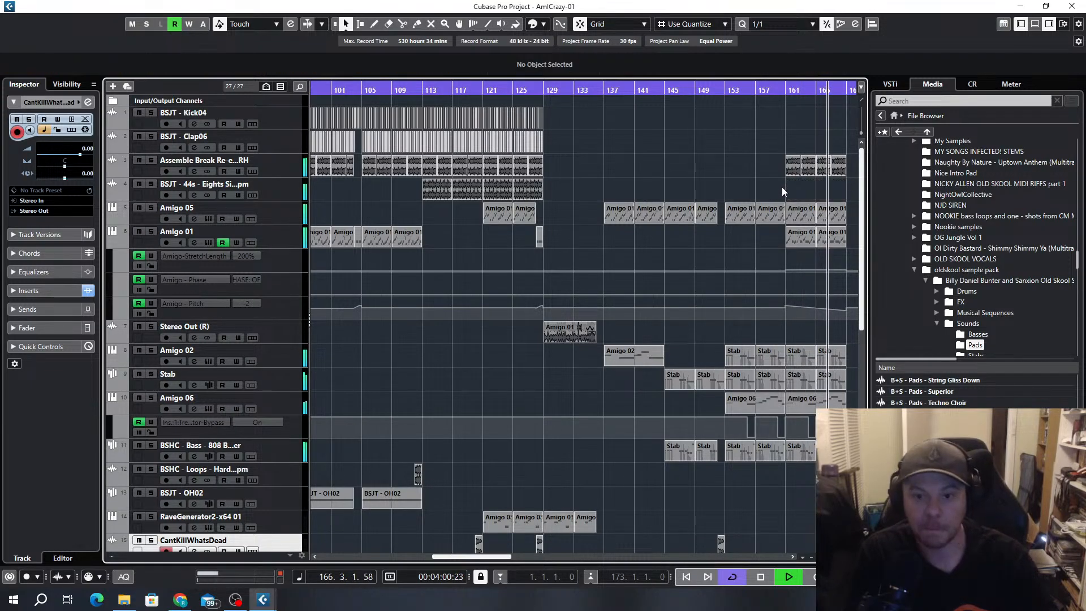
Copy a BSJT - OH02 clip to bar 153 and repeat it at bar 161 so it runs to bar 169
{"action": "key", "text": "g"}
{"action": "left_click_drag", "start_coordinate": [560, 500], "coordinate": [728, 501]}
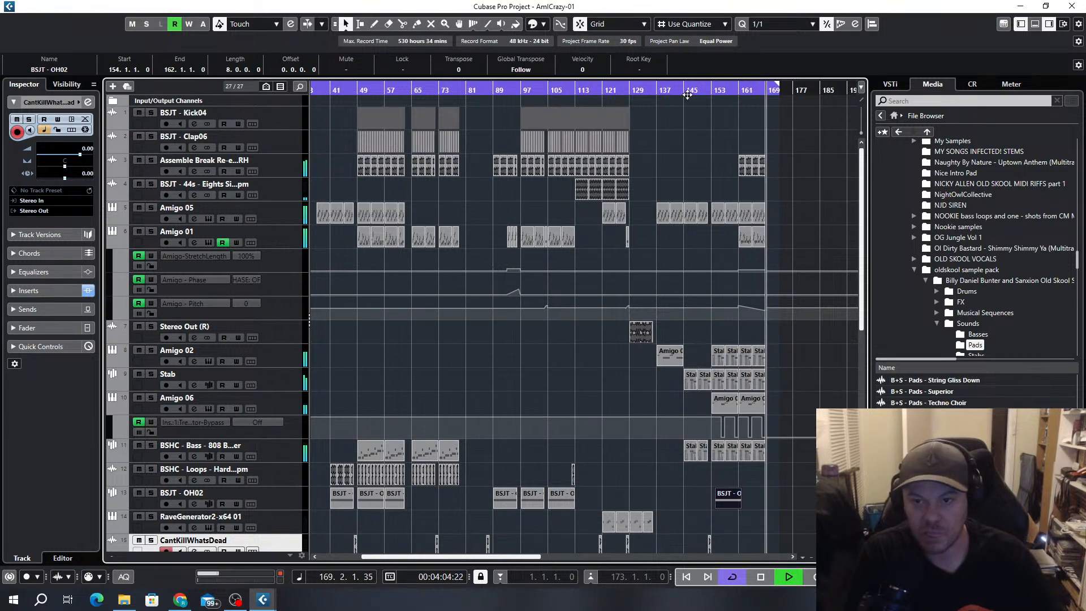
{"action": "key", "text": "h"}
{"action": "left_click_drag", "start_coordinate": [715, 497], "coordinate": [706, 500]}
{"action": "key", "text": "ctrl+d"}
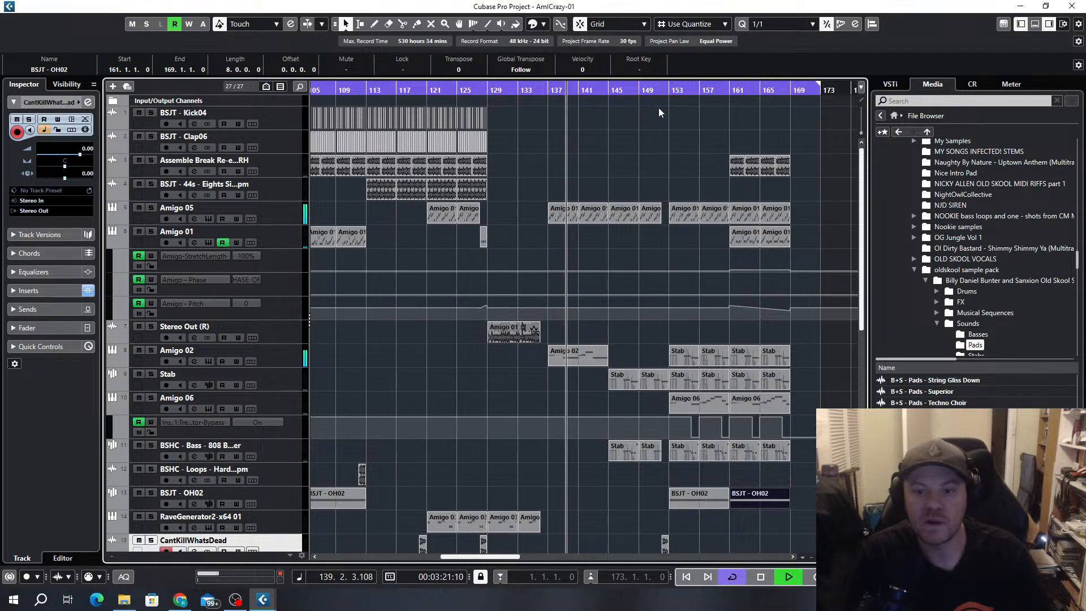
Add BSJT - OH02 clips at bars 141 and 145, with the second one ending at bar 152
{"action": "left_click_drag", "start_coordinate": [686, 501], "coordinate": [599, 501]}
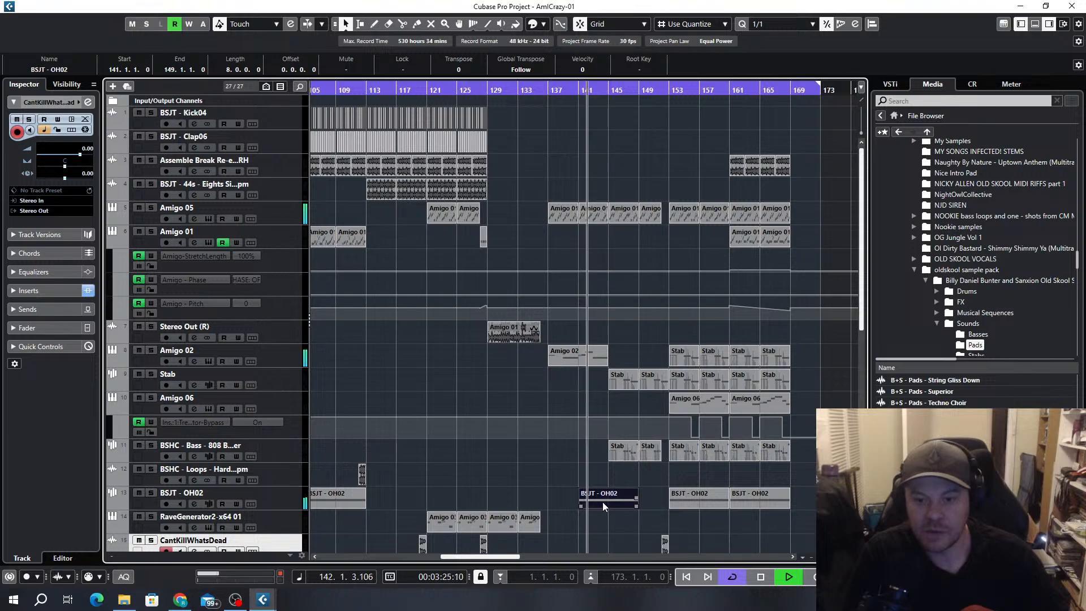
{"action": "left_click_drag", "start_coordinate": [636, 507], "coordinate": [662, 521]}
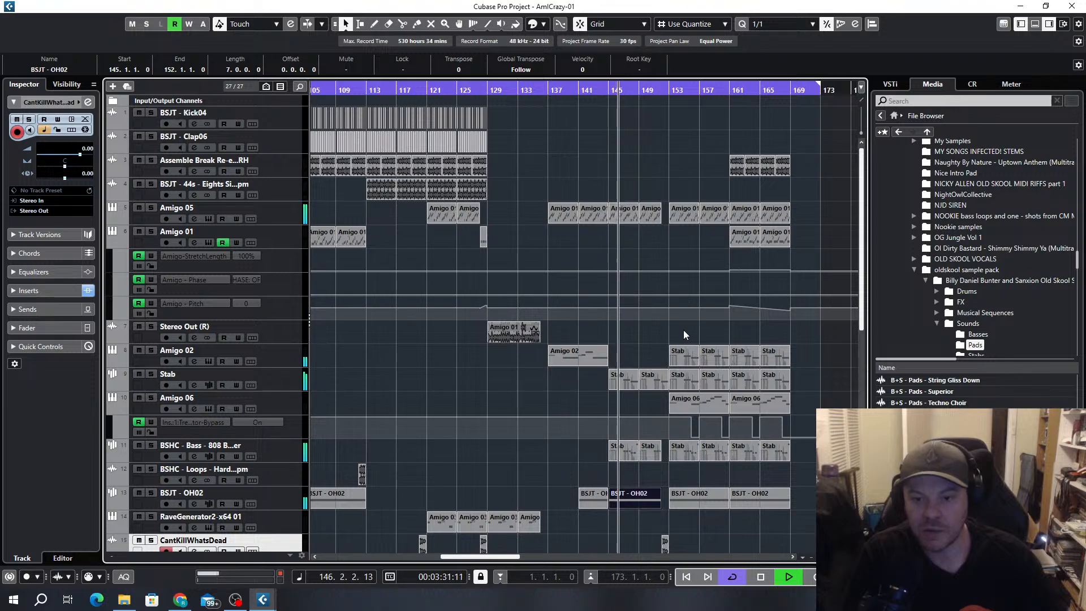
{"action": "left_click", "coordinate": [813, 367]}
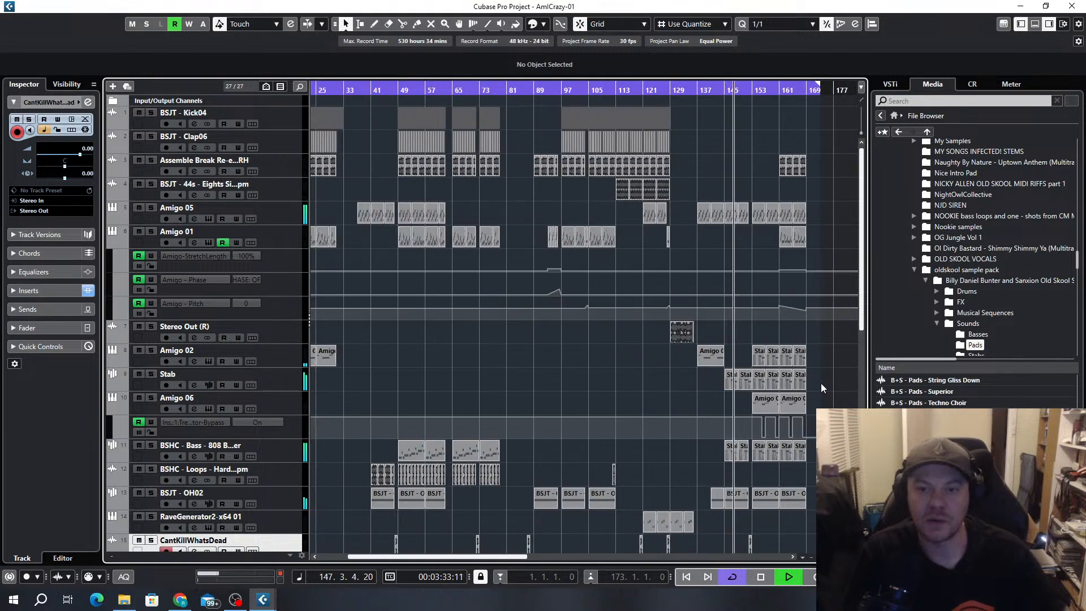
Shorten the clips starting at bar 157 on Amigo 05, Amigo 04 and Amigo 04 (D) so they end at bar 160
{"action": "scroll", "coordinate": [821, 384], "scroll_direction": "down", "scroll_amount": 3, "text": "ctrl"}
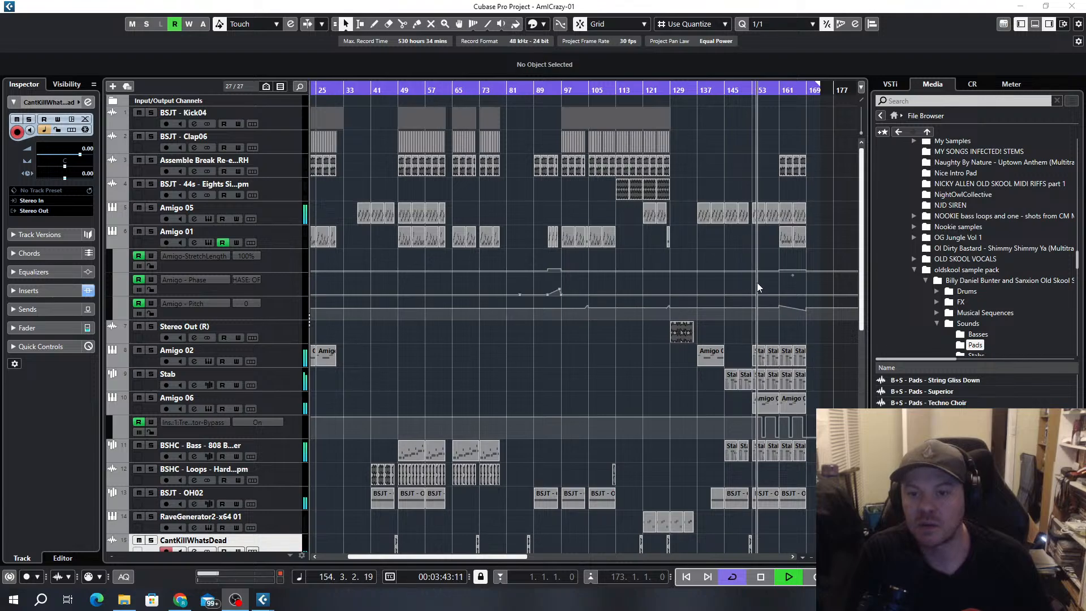
{"action": "left_click", "coordinate": [831, 279]}
{"action": "scroll", "coordinate": [780, 297], "scroll_direction": "up", "scroll_amount": 3}
{"action": "scroll", "coordinate": [773, 297], "scroll_direction": "down", "scroll_amount": 5}
{"action": "scroll", "coordinate": [773, 300], "scroll_direction": "up", "scroll_amount": 4}
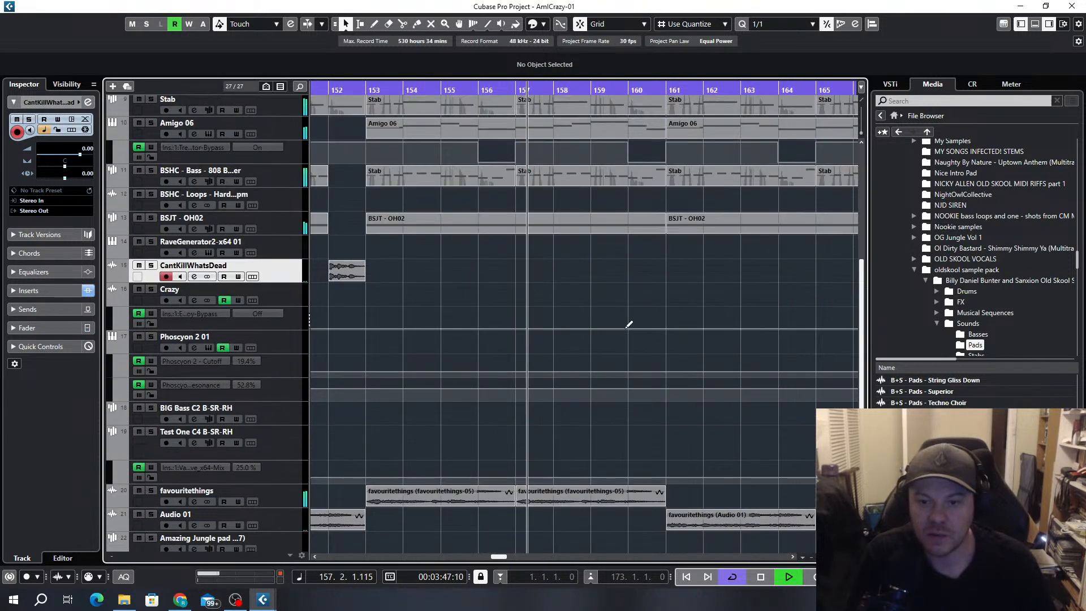
{"action": "scroll", "coordinate": [692, 303], "scroll_direction": "up", "scroll_amount": 5}
{"action": "scroll", "coordinate": [677, 301], "scroll_direction": "down", "scroll_amount": 3}
{"action": "scroll", "coordinate": [676, 301], "scroll_direction": "up", "scroll_amount": 3}
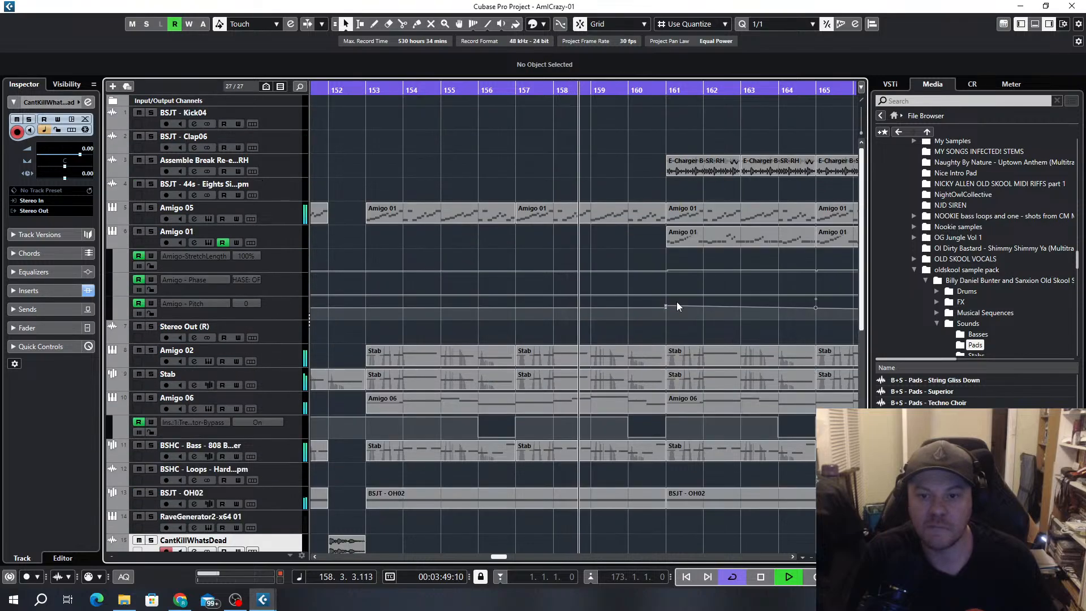
{"action": "left_click_drag", "start_coordinate": [665, 217], "coordinate": [624, 216]}
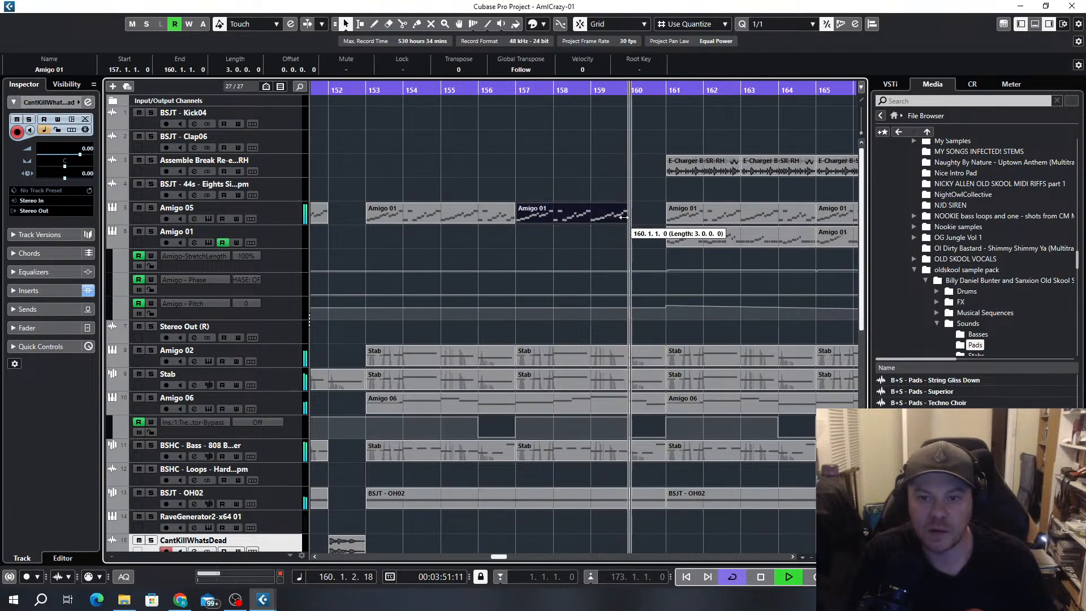
{"action": "scroll", "coordinate": [645, 259], "scroll_direction": "down", "scroll_amount": 6}
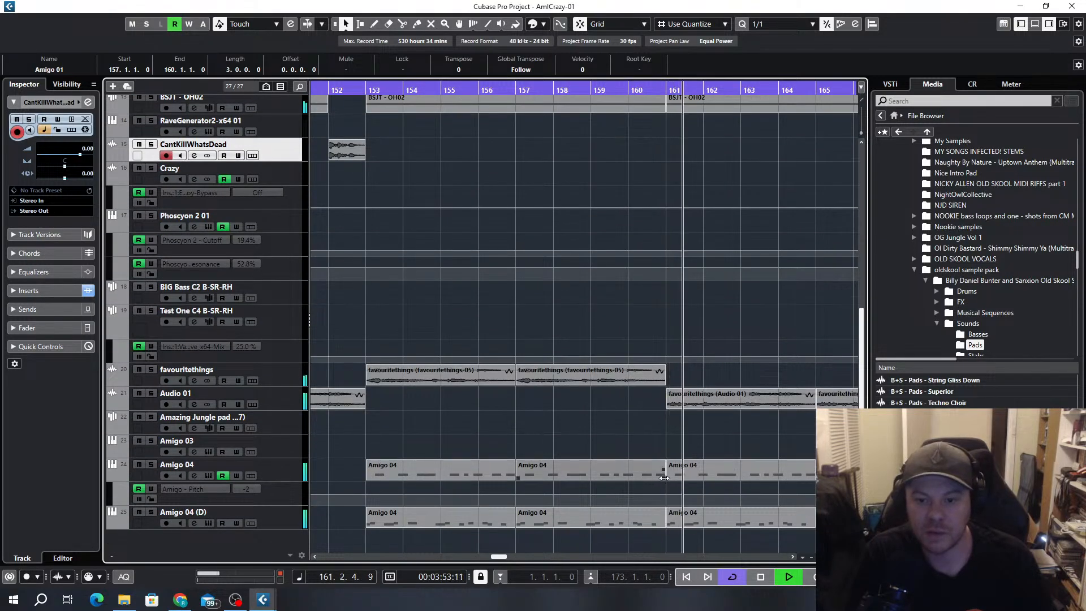
{"action": "left_click_drag", "start_coordinate": [665, 478], "coordinate": [627, 478]}
{"action": "left_click_drag", "start_coordinate": [663, 525], "coordinate": [627, 525]}
Trim the Amigo 02, Stab, Amigo 06 and BSJT - OH02 clips that run up to bar 161 so they end at bar 160
{"action": "scroll", "coordinate": [647, 449], "scroll_direction": "up", "scroll_amount": 6}
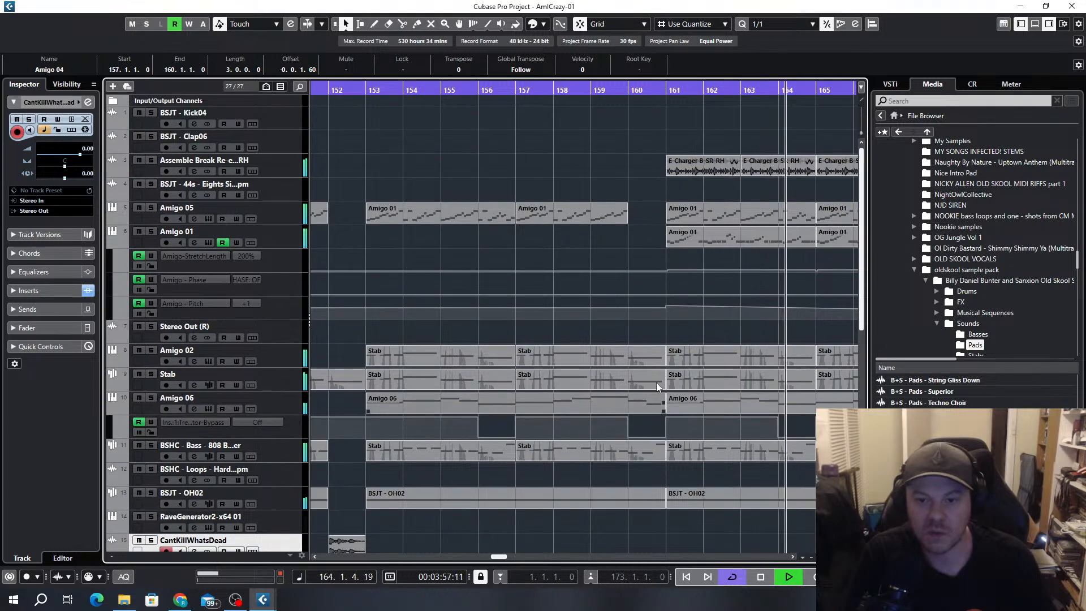
{"action": "left_click", "coordinate": [554, 89]}
{"action": "left_click_drag", "start_coordinate": [650, 334], "coordinate": [630, 408]}
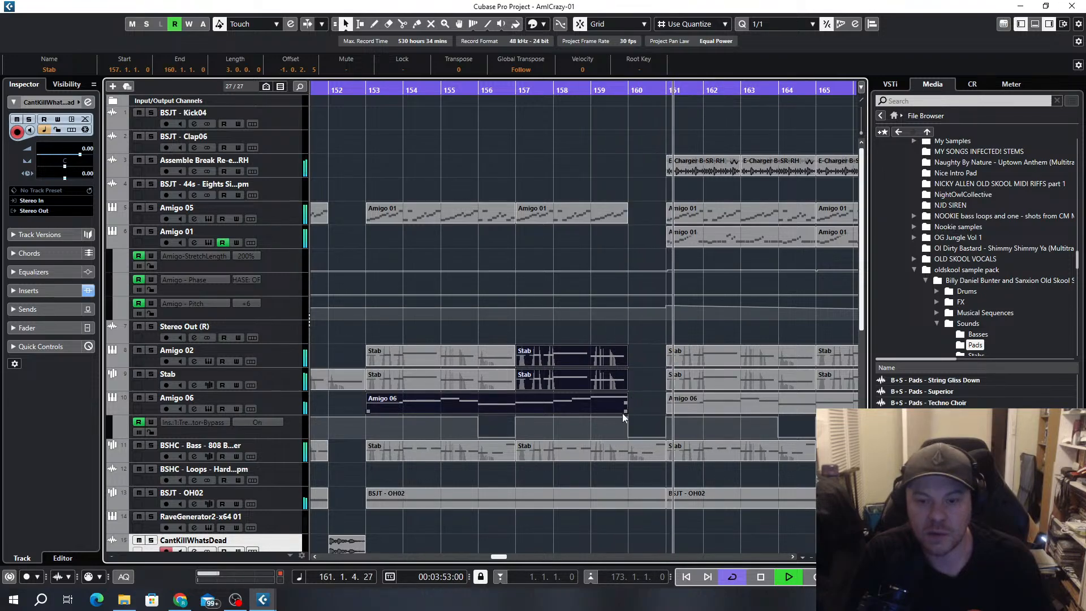
{"action": "left_click", "coordinate": [650, 502]}
{"action": "left_click_drag", "start_coordinate": [660, 505], "coordinate": [628, 505]}
Try ending the BSHC - Bass clip from bar 157 at bar 160 while replaying from around bar 157
{"action": "left_click", "coordinate": [533, 88]}
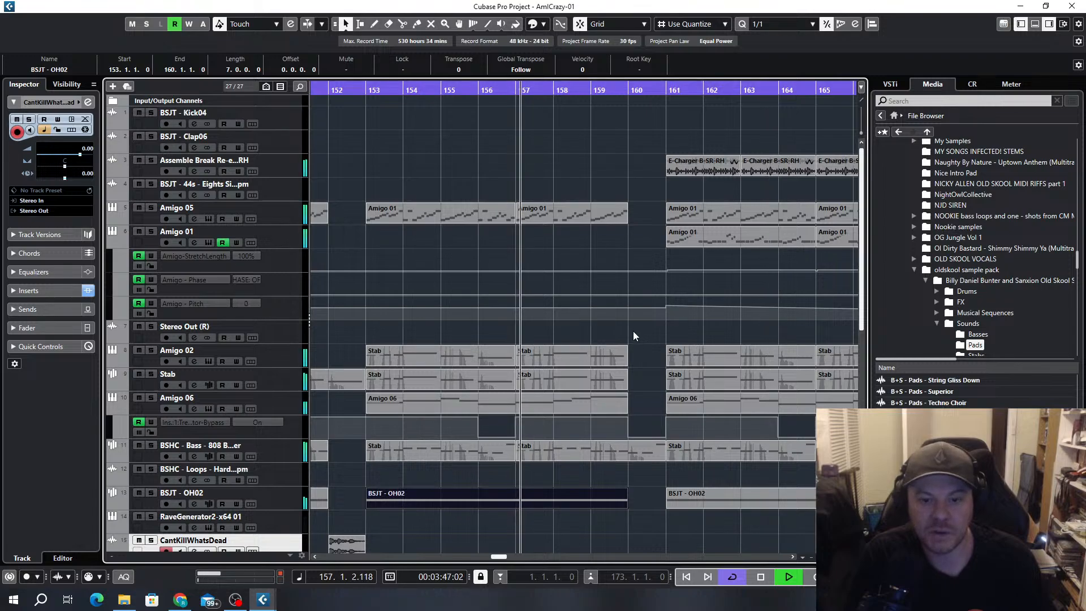
{"action": "left_click", "coordinate": [650, 458]}
{"action": "left_click_drag", "start_coordinate": [663, 459], "coordinate": [629, 458]}
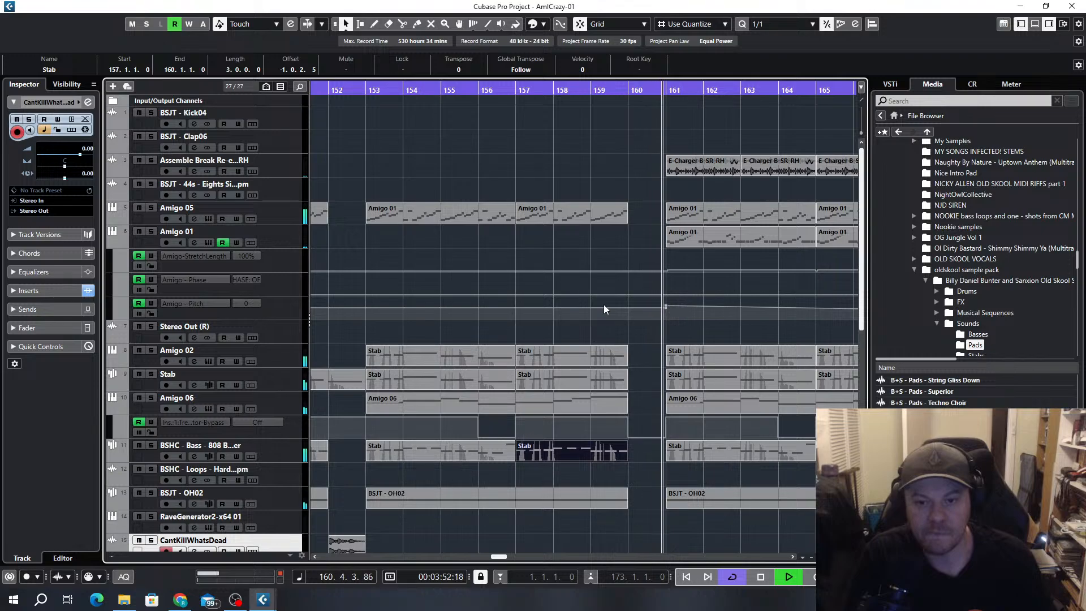
{"action": "key", "text": "ctrl+z"}
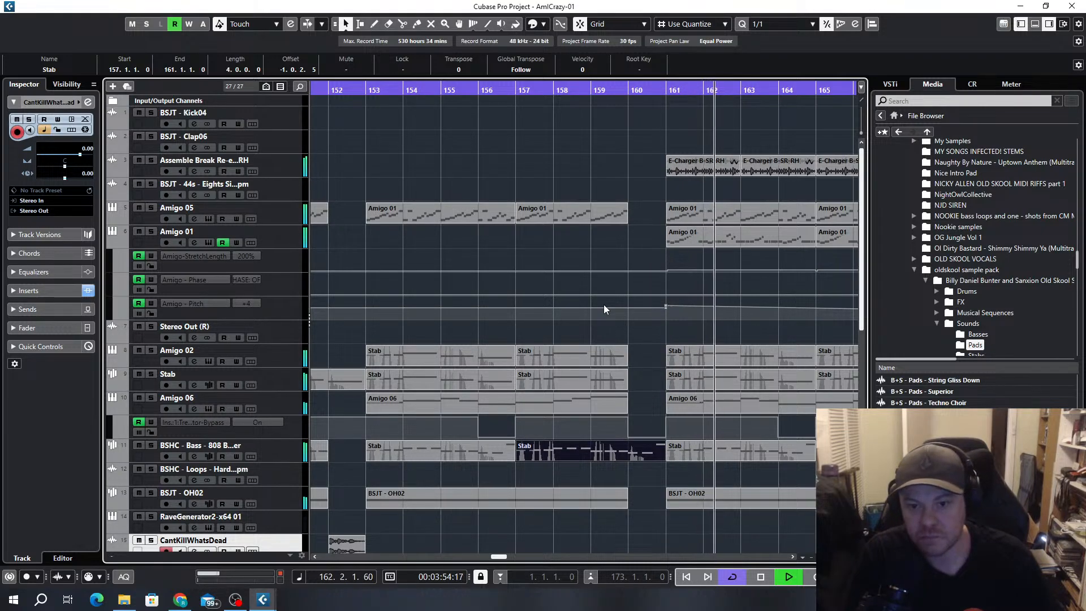
Extend the Amigo 02 and Stab clips starting at bar 157 back to bar 161
{"action": "left_click", "coordinate": [609, 381]}
{"action": "left_click_drag", "start_coordinate": [626, 387], "coordinate": [665, 362]}
{"action": "scroll", "coordinate": [626, 331], "scroll_direction": "down", "scroll_amount": 5}
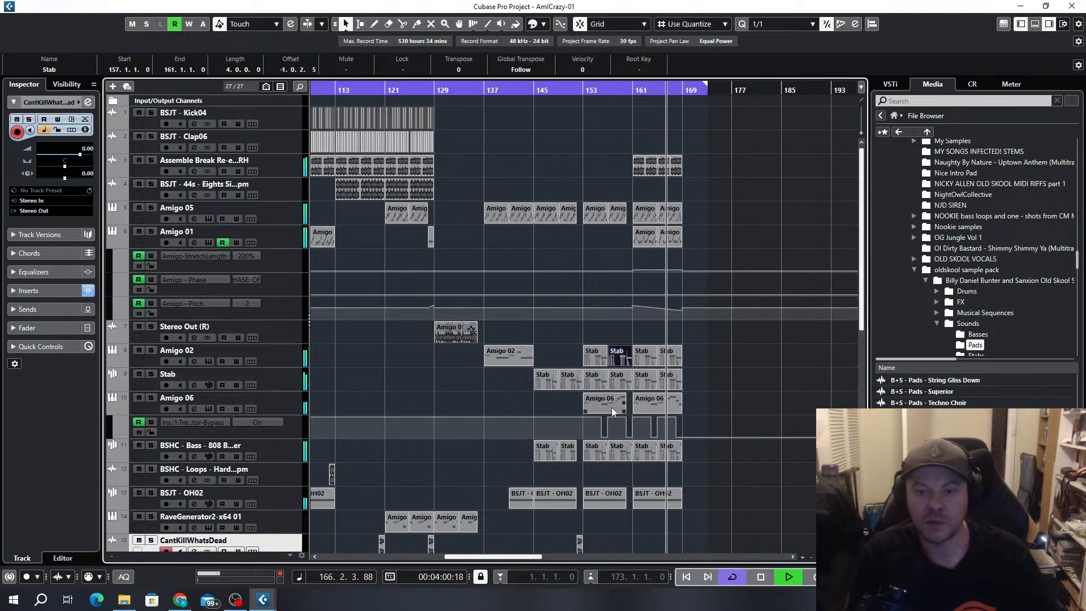
Examine the notes of the Amigo 06 clip at bar 153 in the Key Editor, and replay the arrangement from bar 137
{"action": "left_click", "coordinate": [615, 407]}
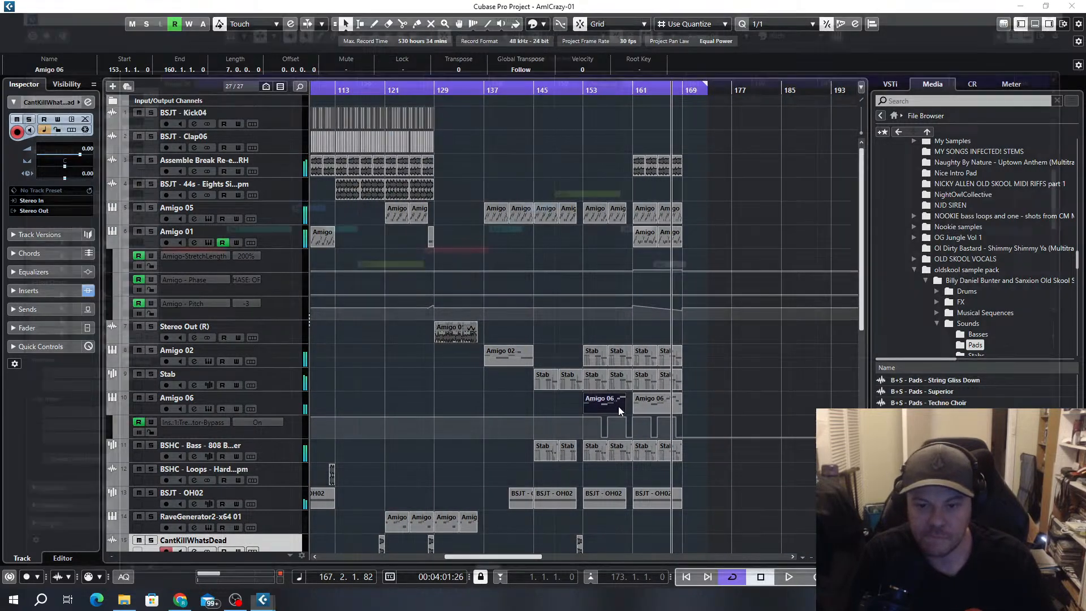
{"action": "double_click", "coordinate": [619, 407]}
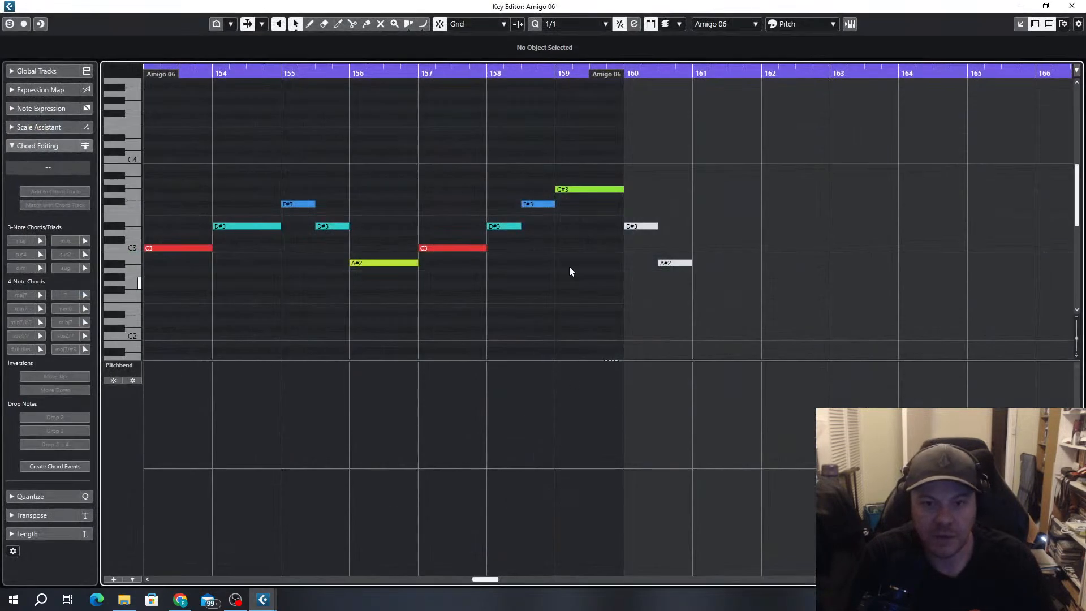
{"action": "left_click", "coordinate": [1075, 7]}
{"action": "left_click", "coordinate": [484, 96]}
{"action": "key", "text": "space"}
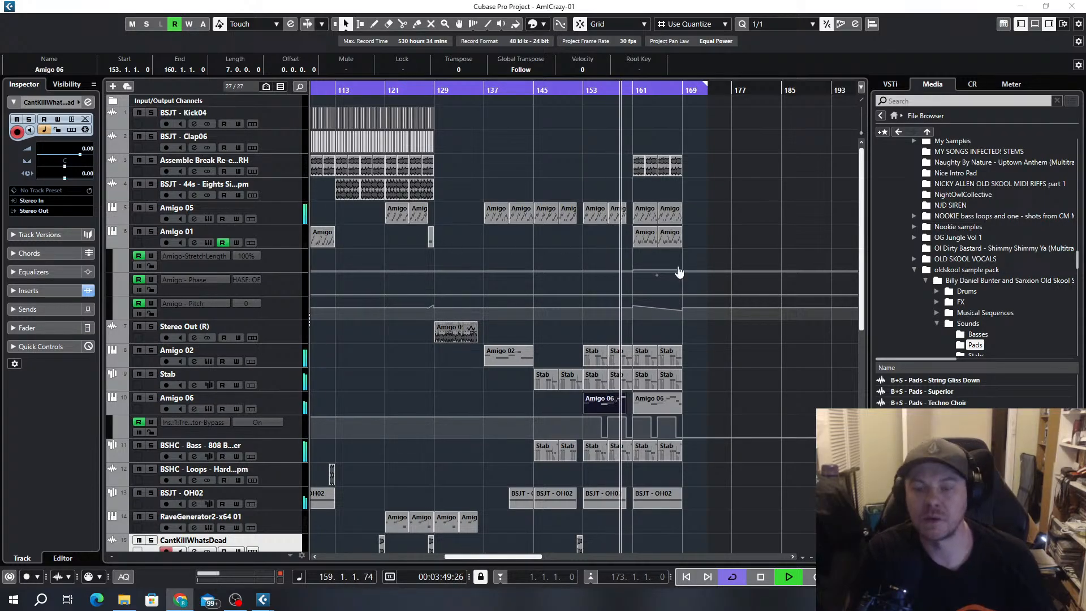
{"action": "left_click", "coordinate": [717, 233]}
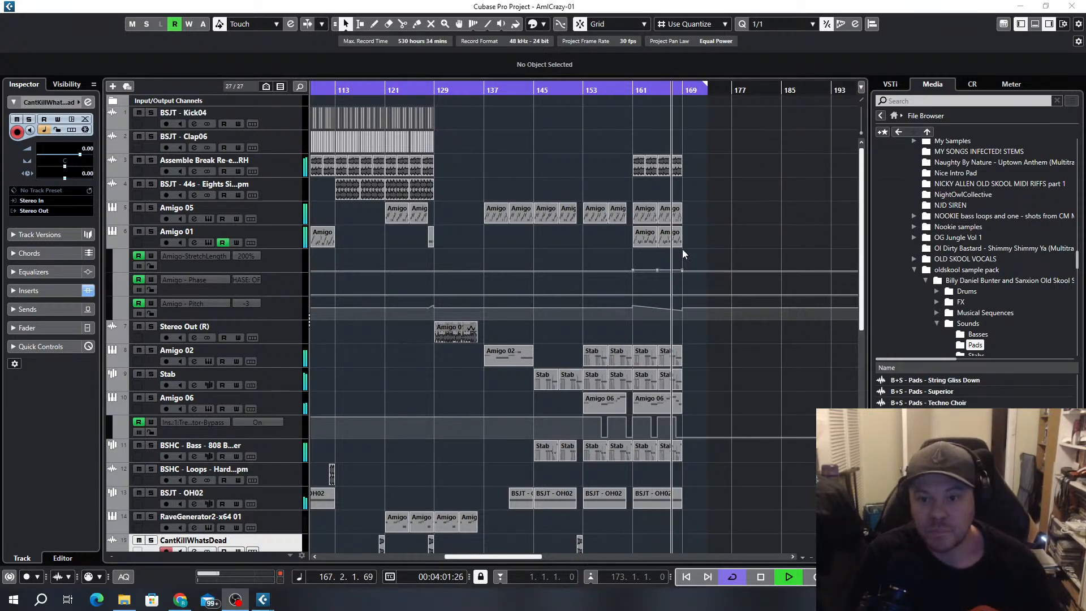
Try repeating the two Amigo 01 clips from bars 161 to 169 at bar 169
{"action": "left_click_drag", "start_coordinate": [696, 237], "coordinate": [635, 246]}
{"action": "scroll", "coordinate": [678, 279], "scroll_direction": "up", "scroll_amount": 3}
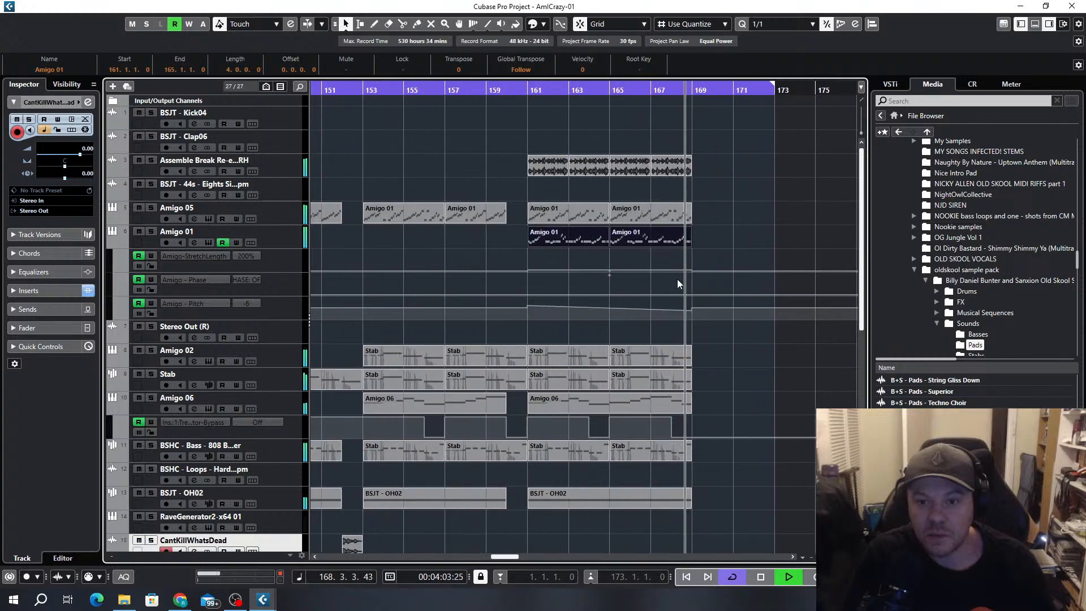
{"action": "key", "text": "ctrl+d"}
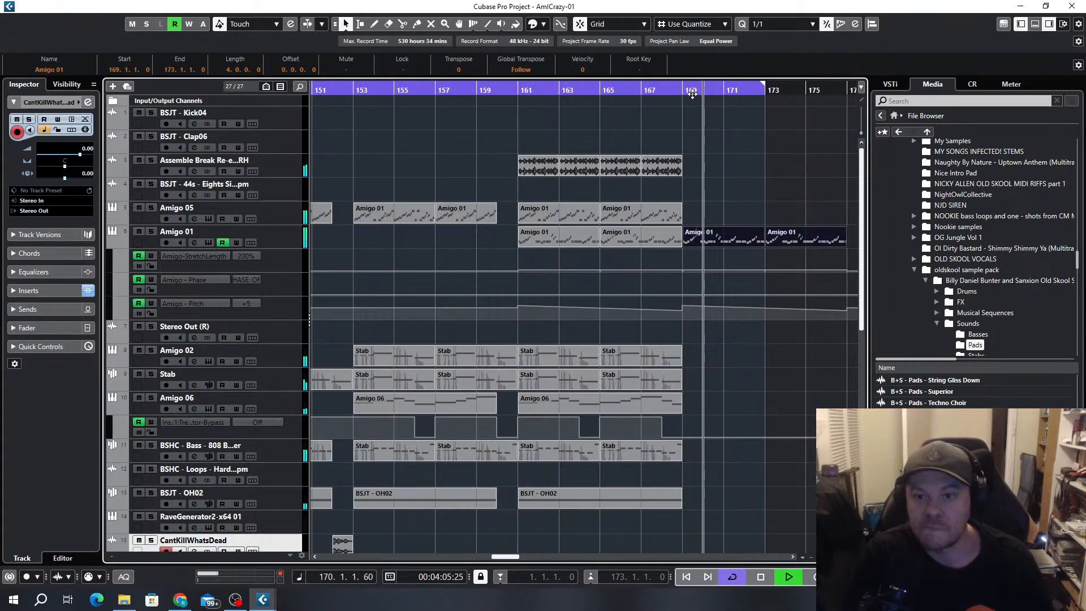
{"action": "key", "text": "Delete"}
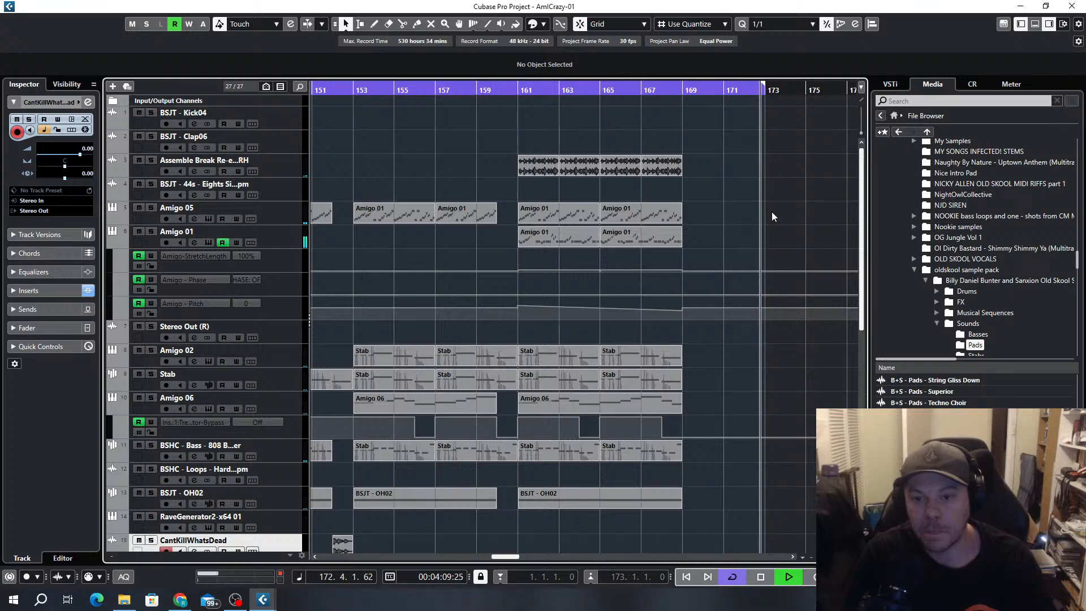
{"action": "scroll", "coordinate": [771, 214], "scroll_direction": "down", "scroll_amount": 5}
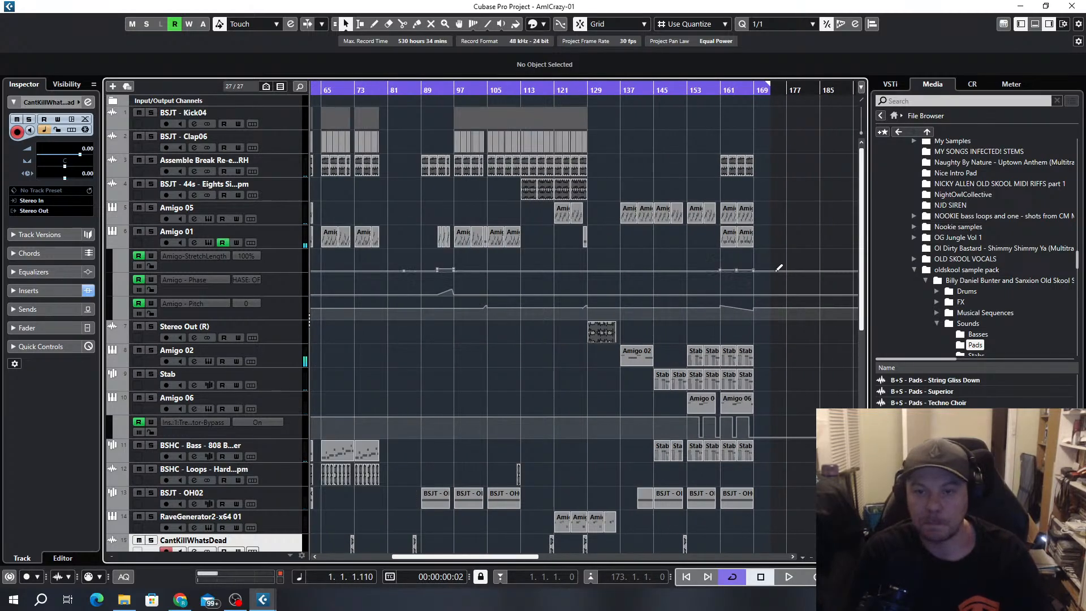
{"action": "scroll", "coordinate": [776, 272], "scroll_direction": "down", "scroll_amount": 2}
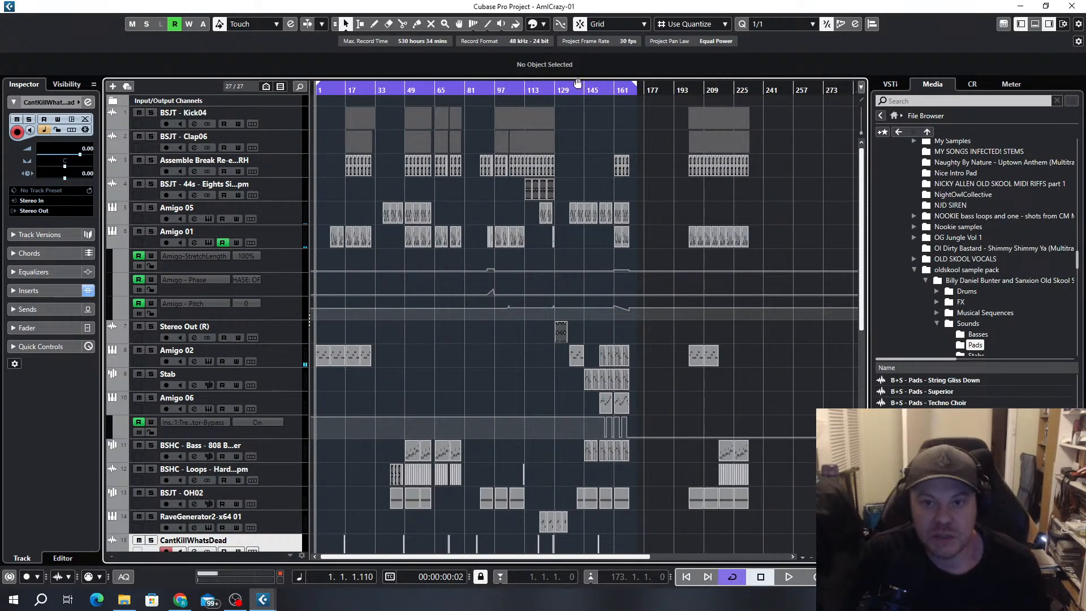
Play the Amigo 03 track on its own from bar 81, and end the solo playback
{"action": "left_click_drag", "start_coordinate": [623, 88], "coordinate": [181, 155]}
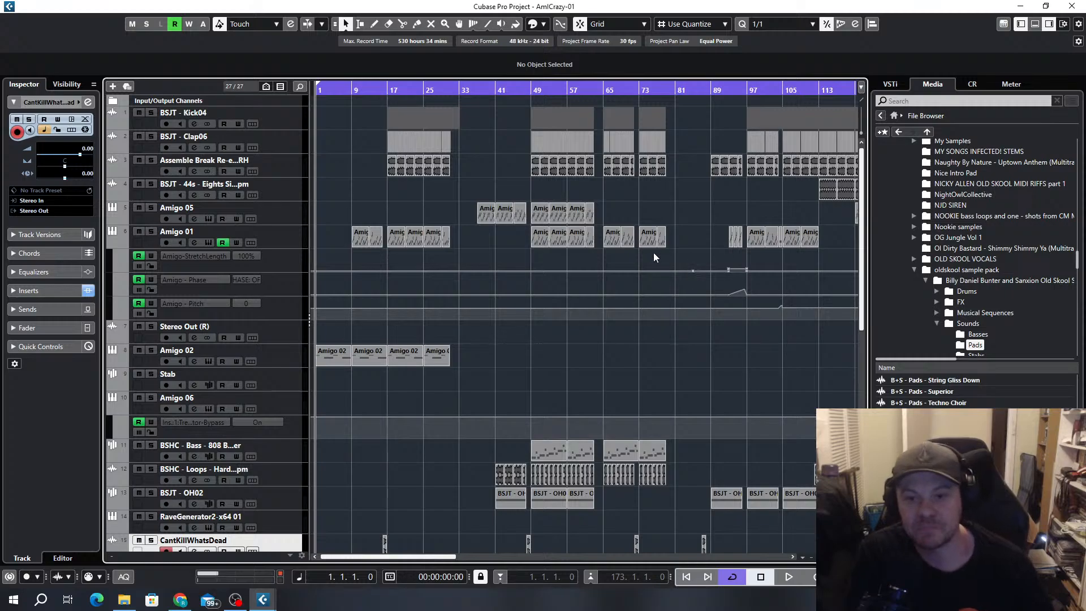
{"action": "key", "text": "shift+f"}
{"action": "scroll", "coordinate": [423, 212], "scroll_direction": "down", "scroll_amount": 7}
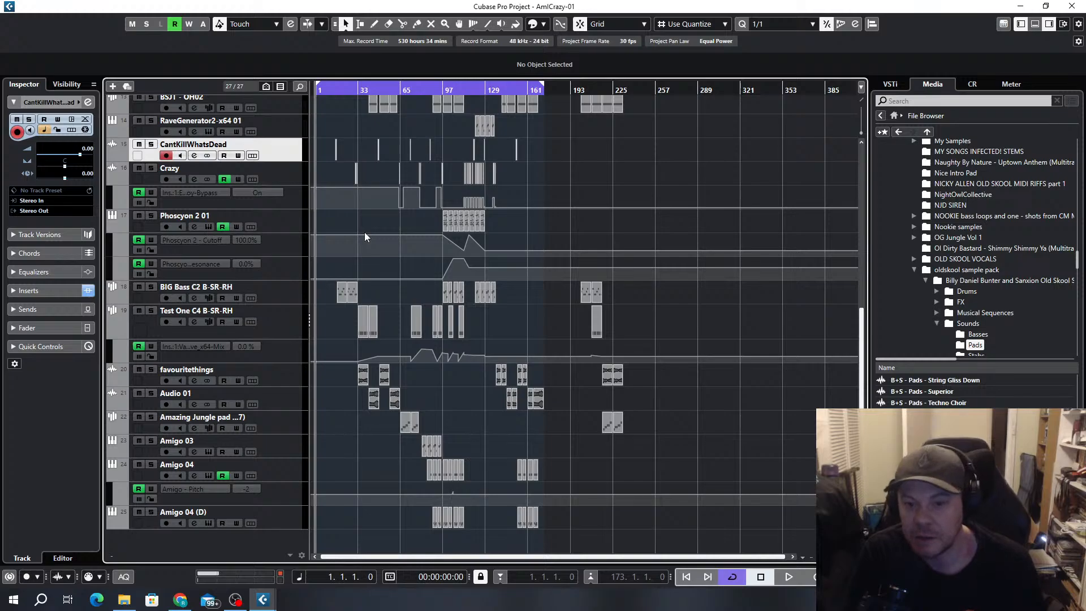
{"action": "scroll", "coordinate": [413, 354], "scroll_direction": "up", "scroll_amount": 7}
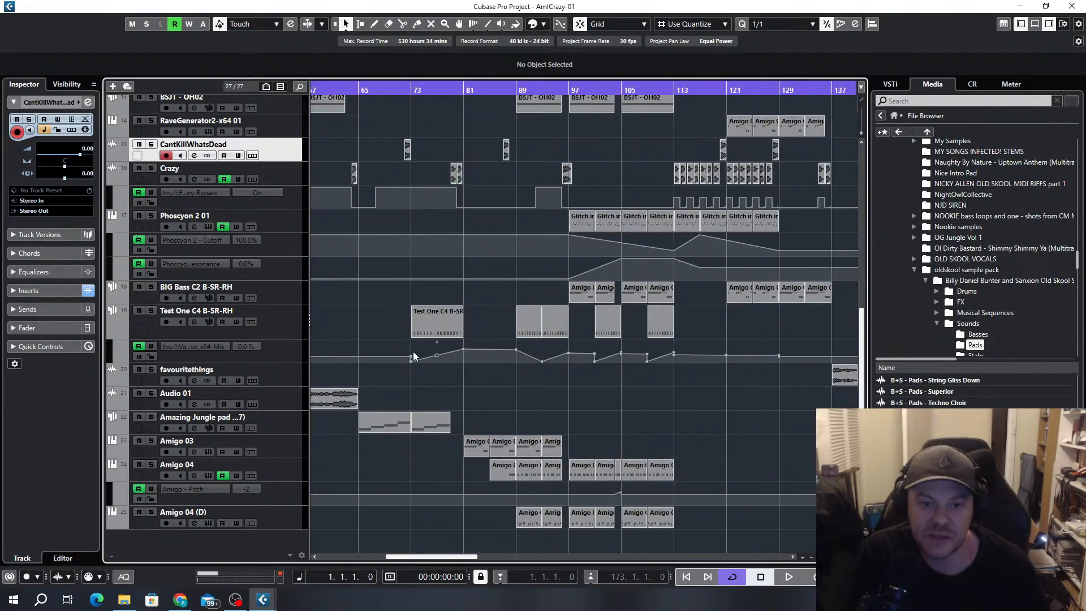
{"action": "left_click", "coordinate": [535, 90]}
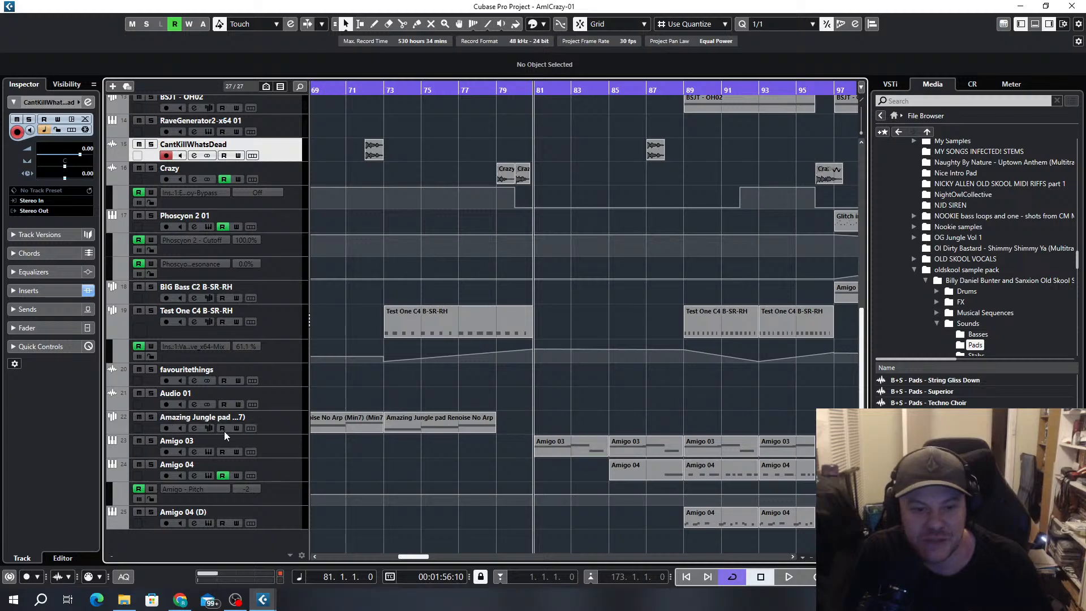
{"action": "left_click", "coordinate": [151, 440]}
{"action": "key", "text": "space"}
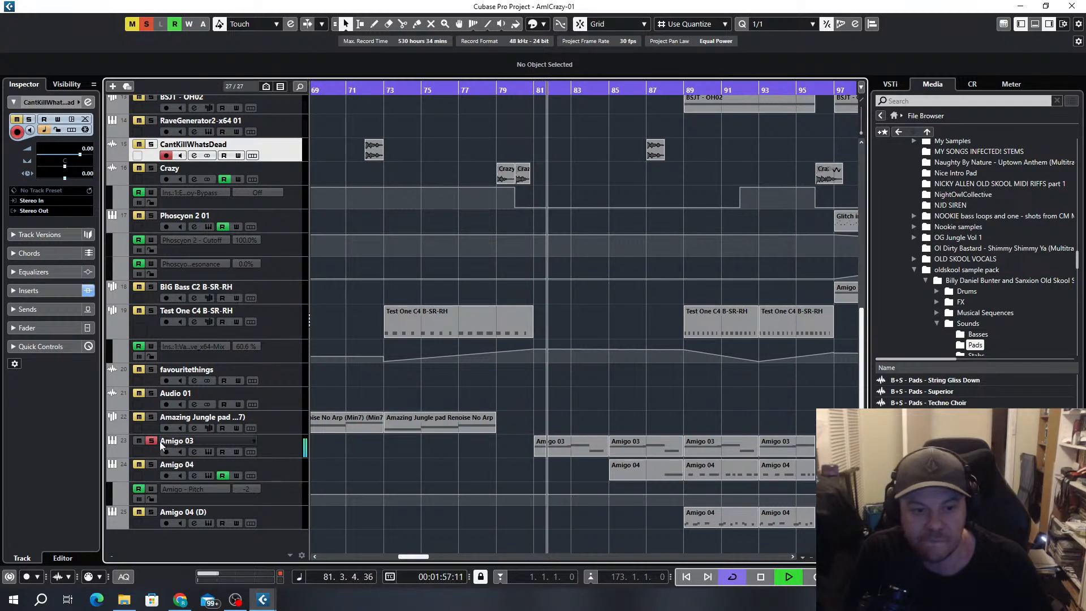
{"action": "left_click", "coordinate": [151, 441]}
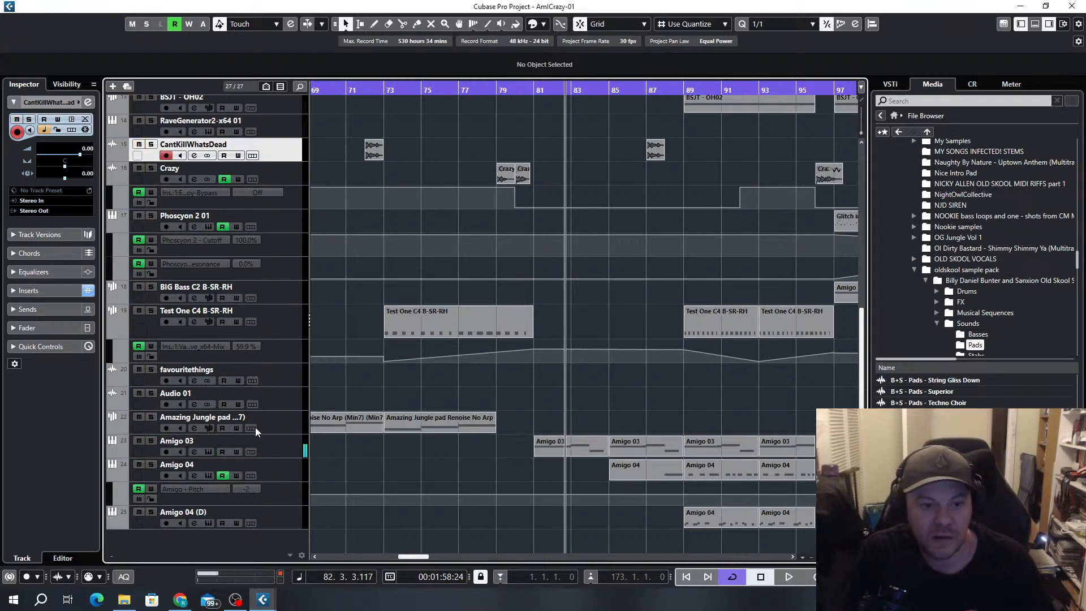
Move the Amazing Jungle pad track up between the Stab and Amigo 06 tracks
{"action": "left_click", "coordinate": [275, 432]}
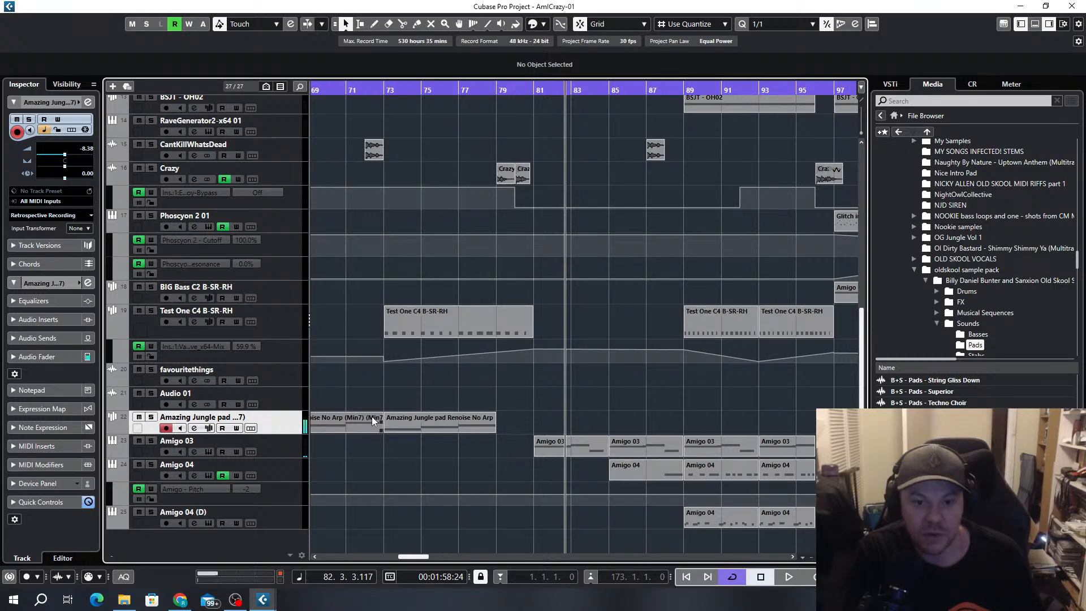
{"action": "left_click", "coordinate": [437, 420]}
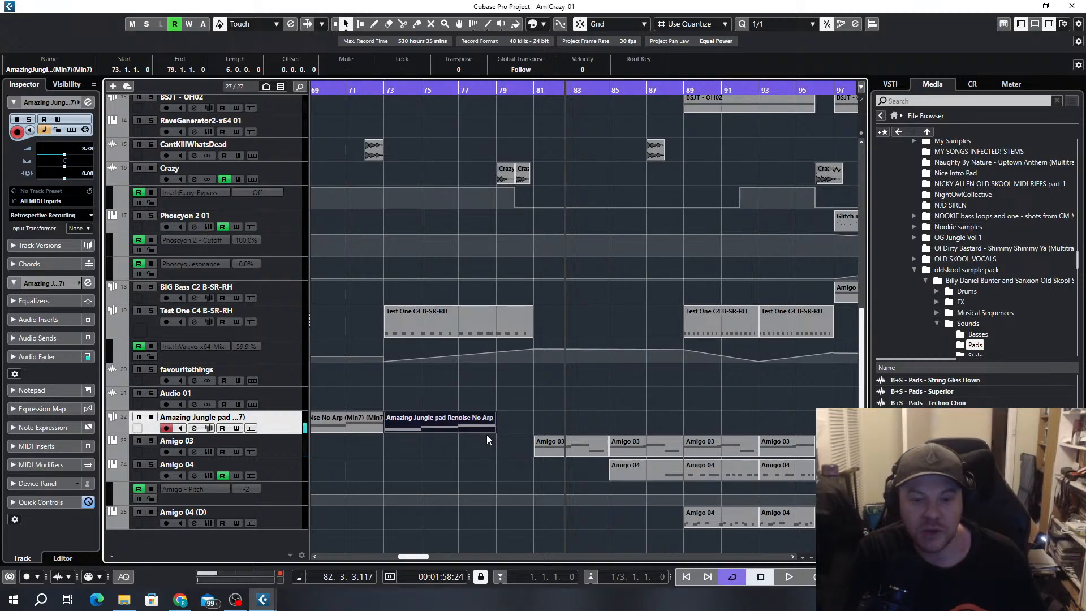
{"action": "scroll", "coordinate": [510, 437], "scroll_direction": "down", "scroll_amount": 1}
{"action": "scroll", "coordinate": [511, 437], "scroll_direction": "down", "scroll_amount": 3}
{"action": "scroll", "coordinate": [718, 415], "scroll_direction": "down", "scroll_amount": 1}
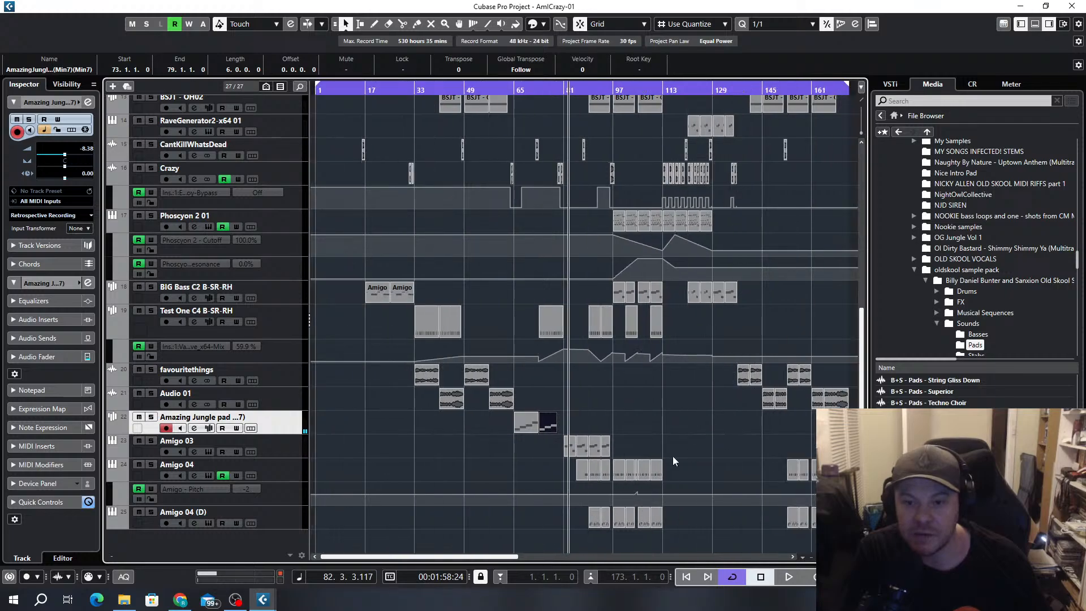
{"action": "left_click", "coordinate": [521, 430]}
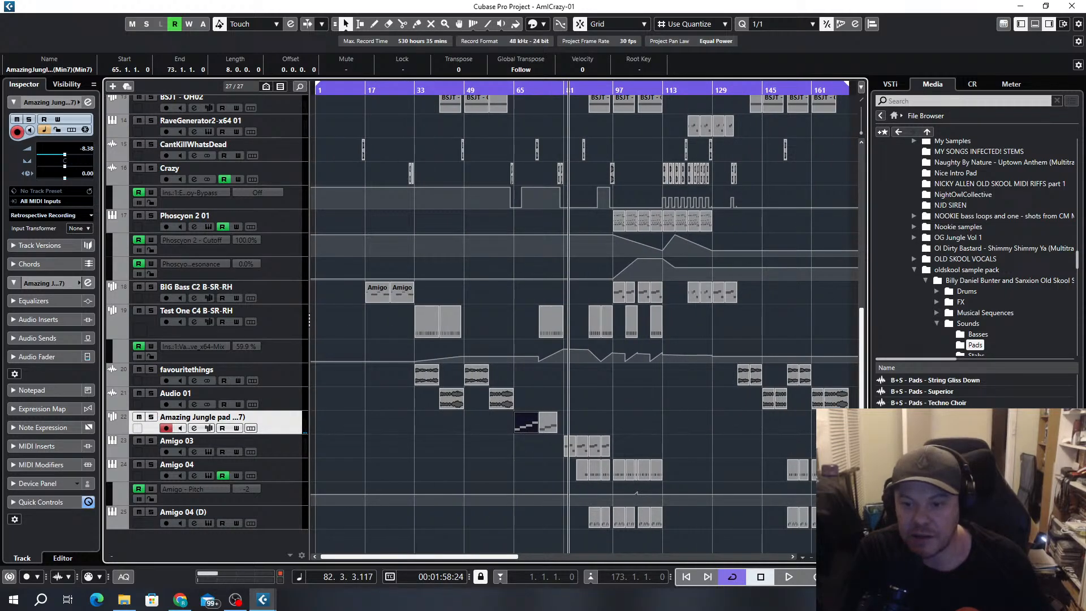
{"action": "scroll", "coordinate": [807, 436], "scroll_direction": "right", "scroll_amount": 2}
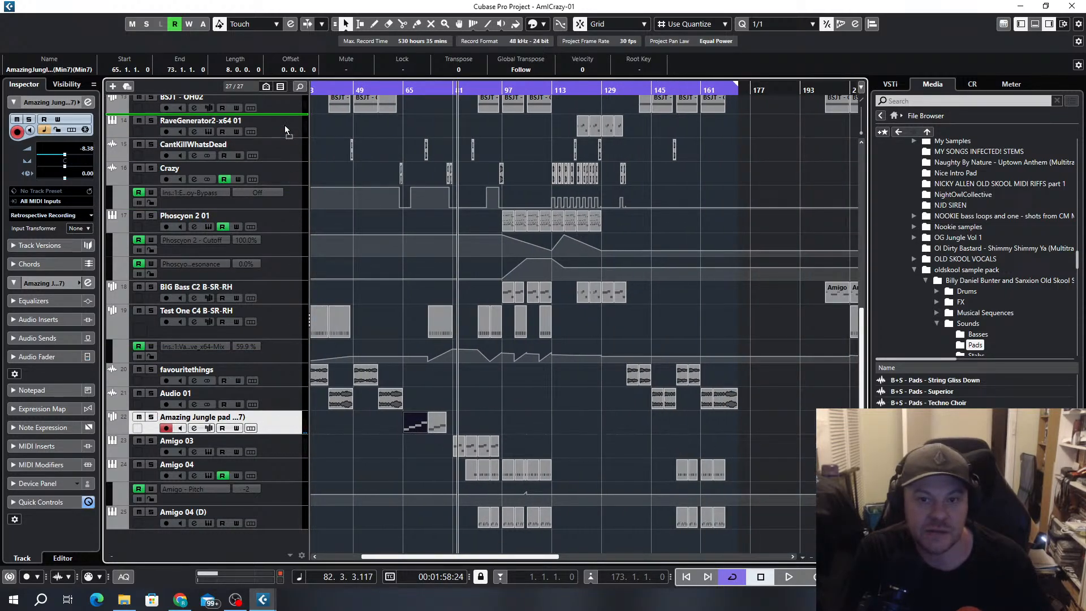
{"action": "left_click_drag", "start_coordinate": [298, 154], "coordinate": [299, 155]}
{"action": "scroll", "coordinate": [700, 323], "scroll_direction": "up", "scroll_amount": 2}
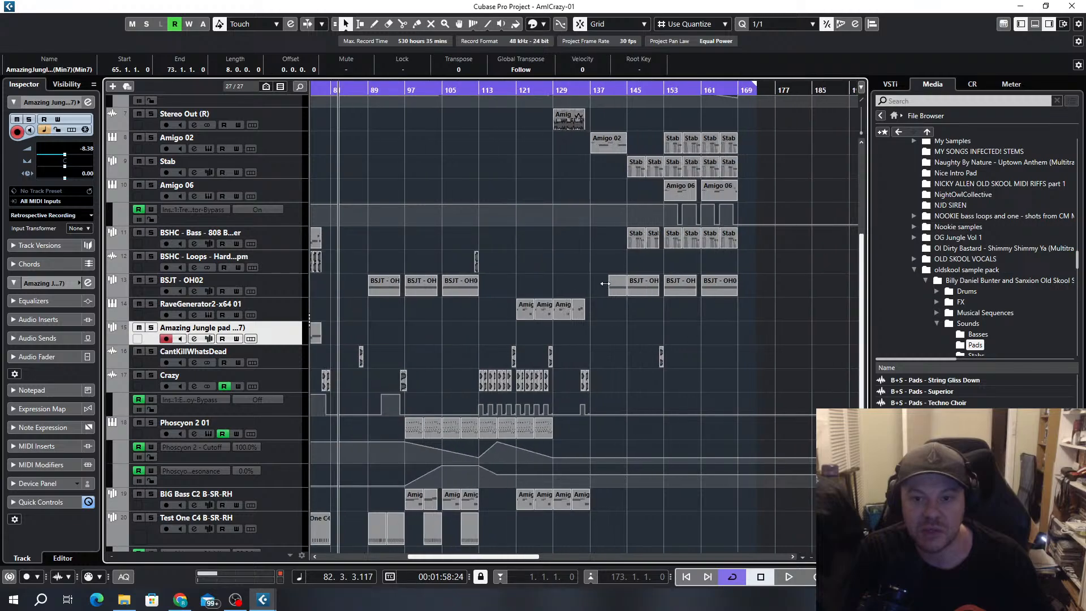
{"action": "left_click_drag", "start_coordinate": [280, 323], "coordinate": [283, 259]}
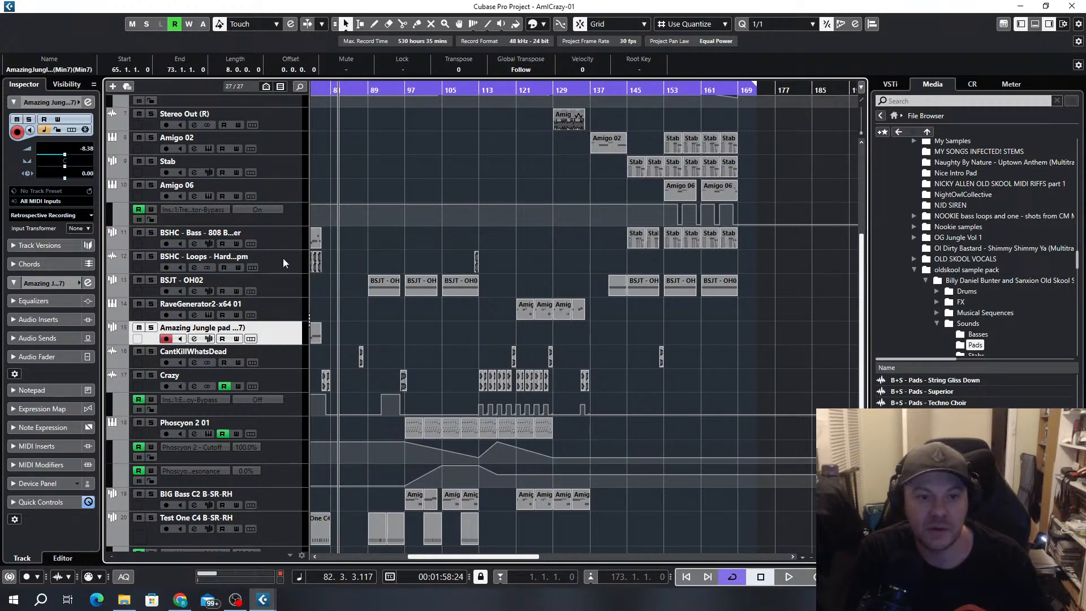
{"action": "left_click_drag", "start_coordinate": [277, 342], "coordinate": [285, 187]}
{"action": "scroll", "coordinate": [623, 211], "scroll_direction": "up", "scroll_amount": 3}
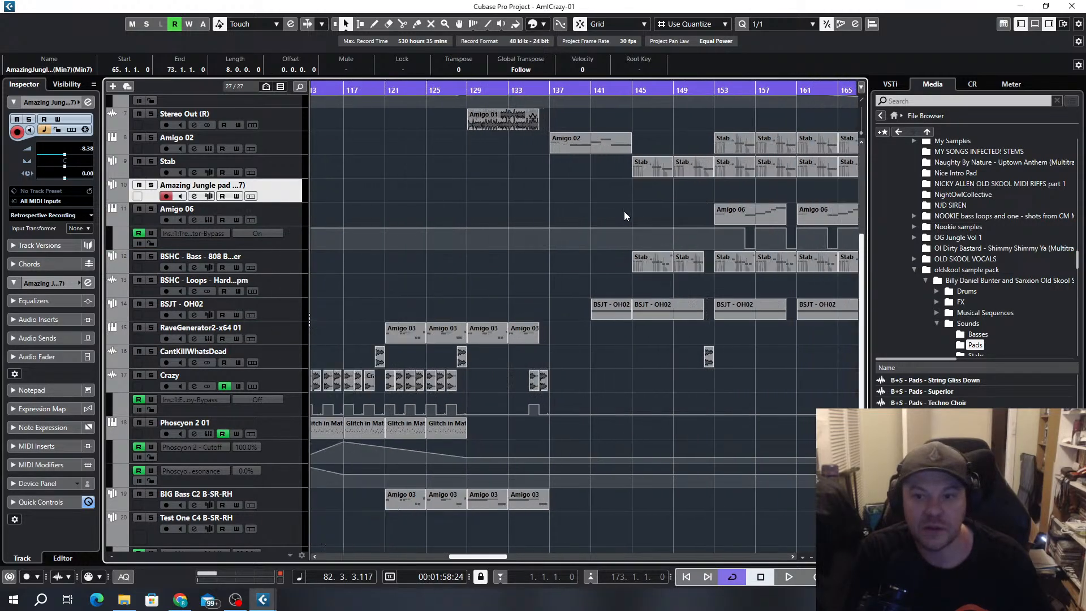
Loop the Stab clip at bars 153 to 157 and play it with Stab, Amigo 02 and the Amazing Jungle pad soloed
{"action": "scroll", "coordinate": [644, 233], "scroll_direction": "up", "scroll_amount": 4}
{"action": "scroll", "coordinate": [653, 444], "scroll_direction": "up", "scroll_amount": 3}
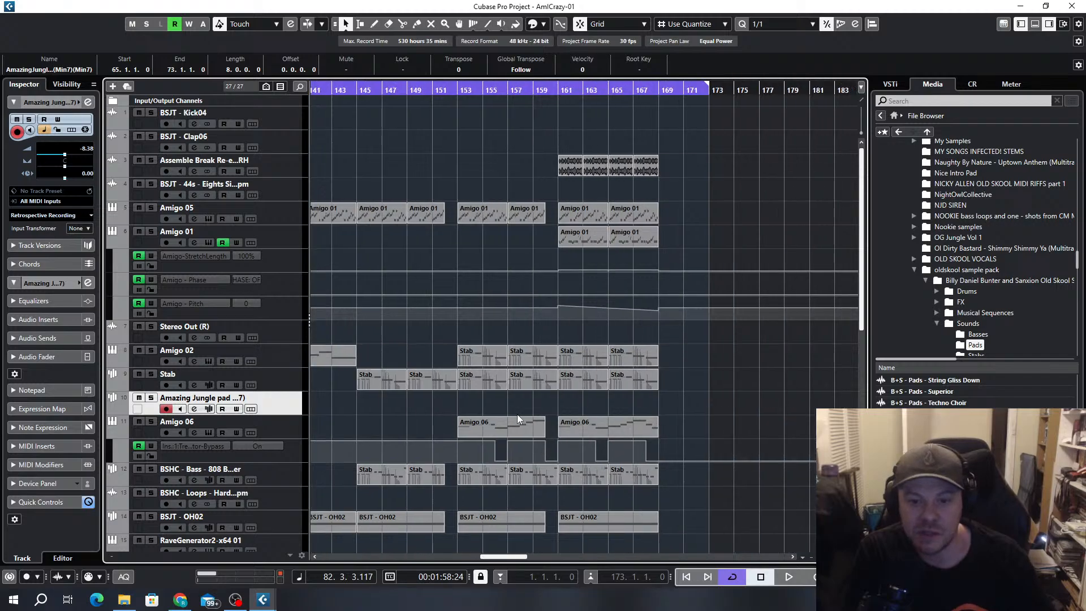
{"action": "left_click", "coordinate": [152, 374]}
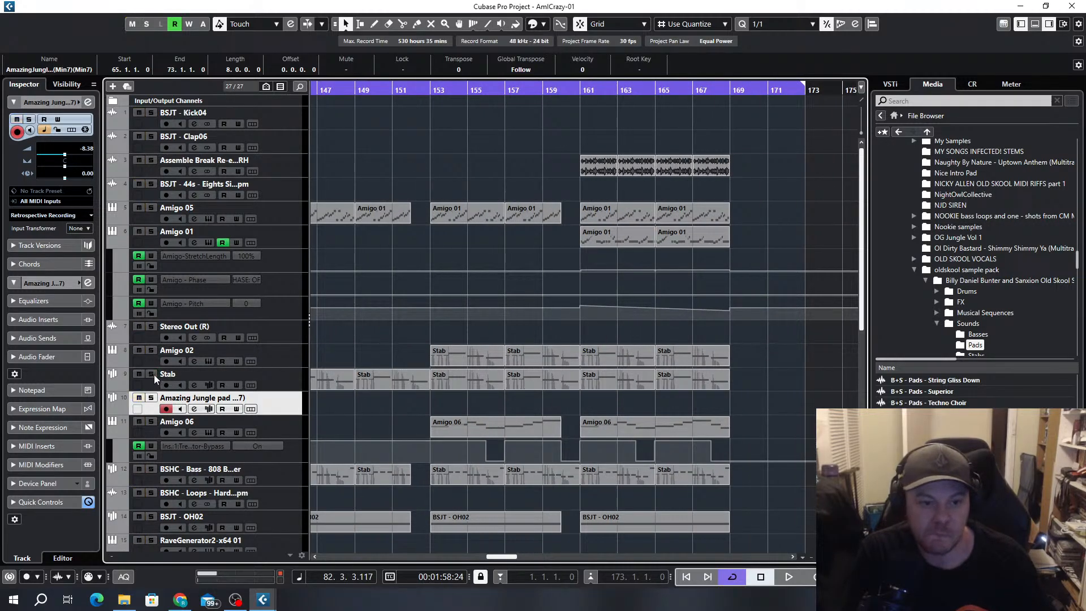
{"action": "left_click", "coordinate": [491, 383]}
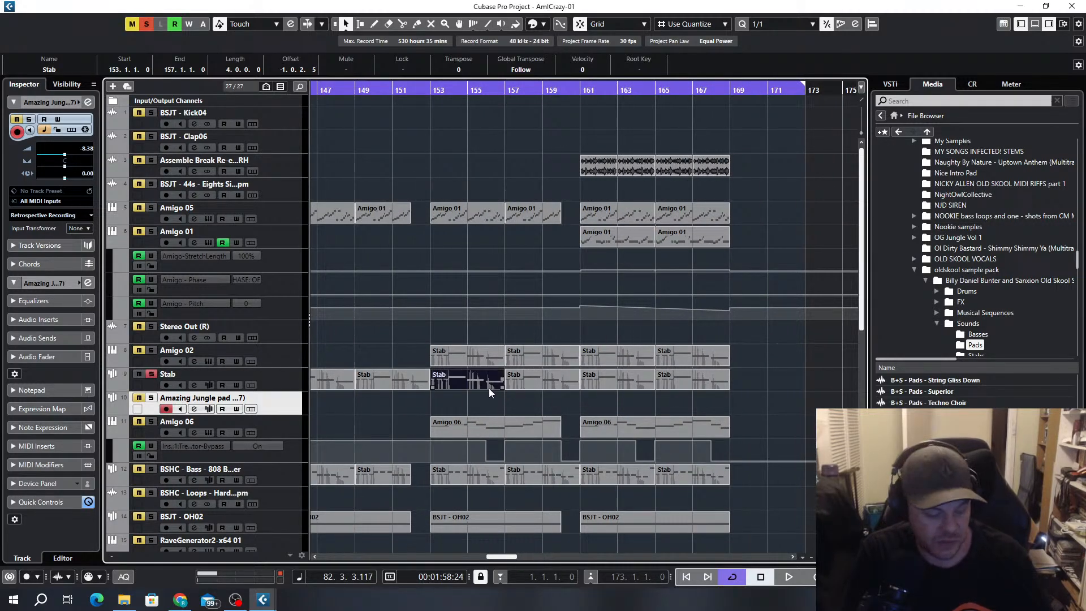
{"action": "key", "text": "p"}
{"action": "key", "text": "KP_1"}
{"action": "left_click", "coordinate": [151, 350]}
{"action": "key", "text": "space"}
{"action": "left_click", "coordinate": [151, 398]}
Try a copy of the bar 153 Stab clip on the Amazing Jungle pad track, remove it and replay the loop
{"action": "left_click_drag", "start_coordinate": [449, 383], "coordinate": [449, 402]}
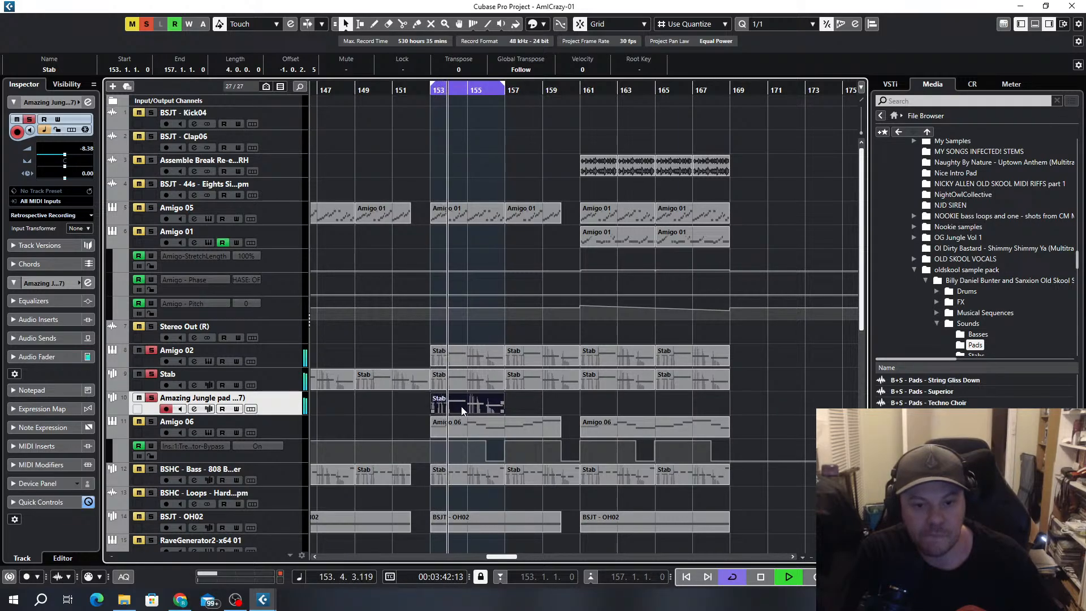
{"action": "key", "text": "space"}
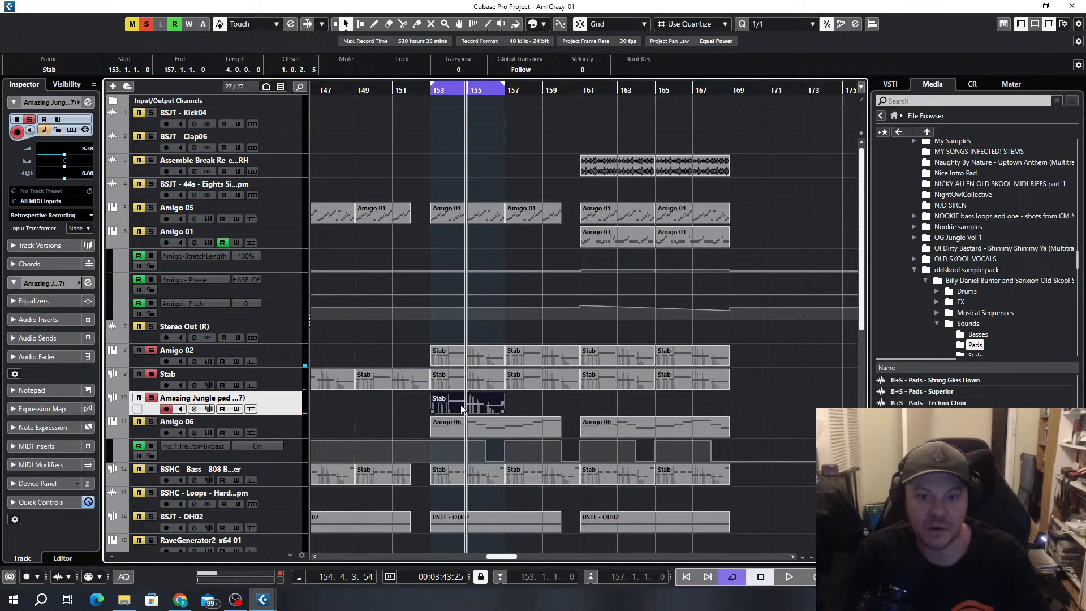
{"action": "key", "text": "Delete"}
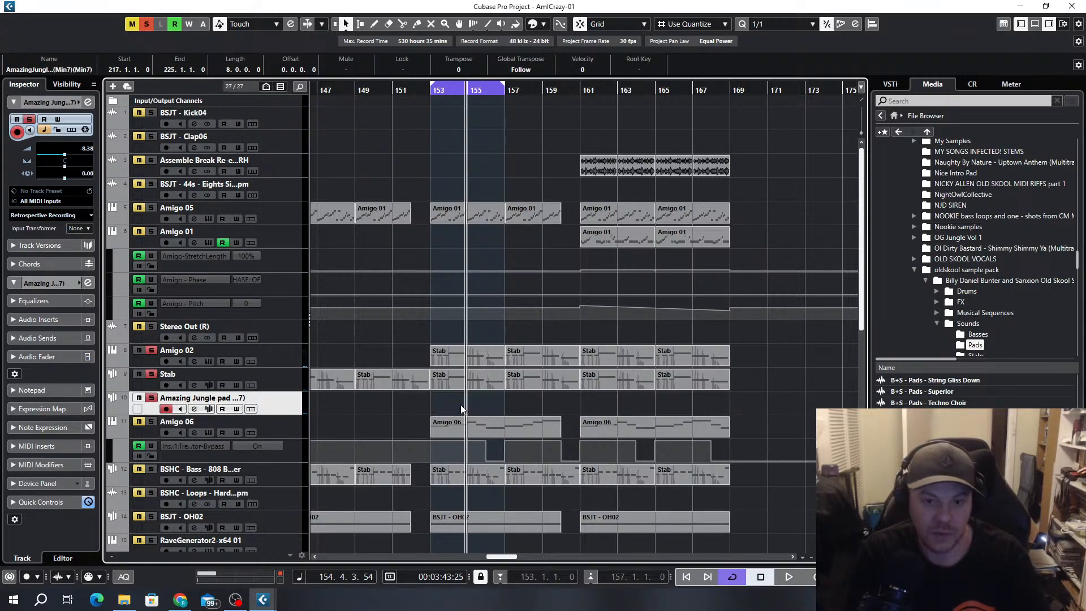
{"action": "key", "text": "space"}
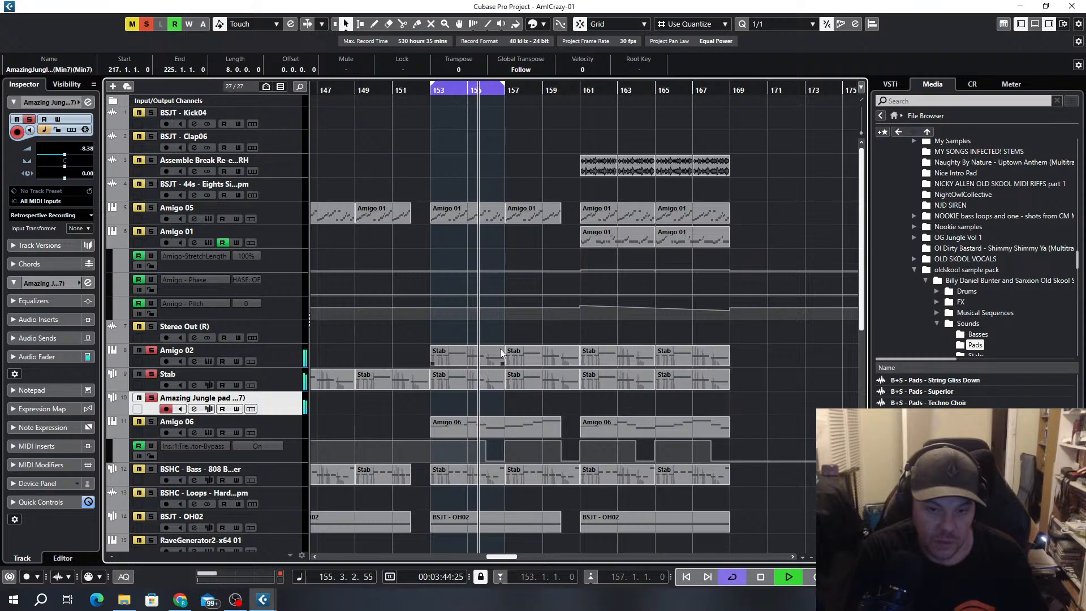
Loop the Audio 01 clip starting at bar 165 and play it with Audio 01 also soloed
{"action": "scroll", "coordinate": [744, 323], "scroll_direction": "down", "scroll_amount": 5}
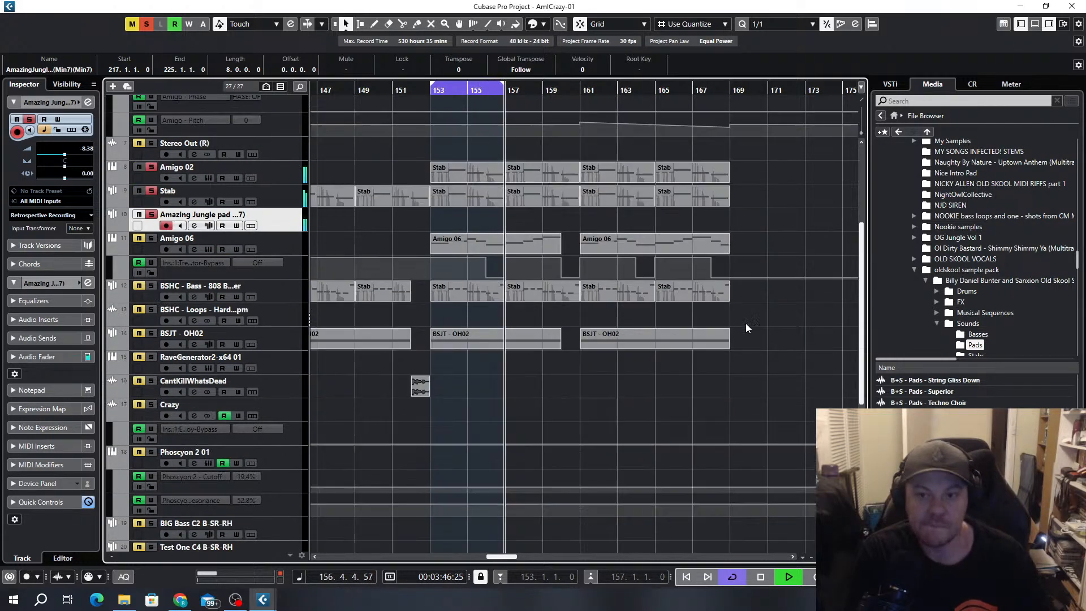
{"action": "scroll", "coordinate": [741, 317], "scroll_direction": "down", "scroll_amount": 3}
{"action": "scroll", "coordinate": [726, 383], "scroll_direction": "up", "scroll_amount": 4}
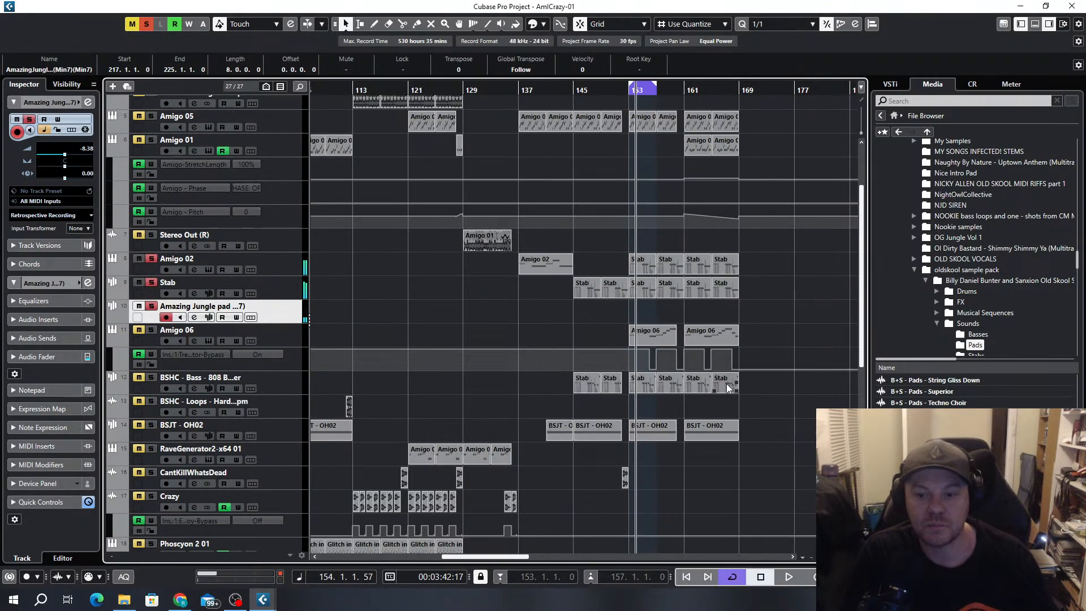
{"action": "scroll", "coordinate": [738, 490], "scroll_direction": "down", "scroll_amount": 6}
{"action": "left_click", "coordinate": [748, 423]}
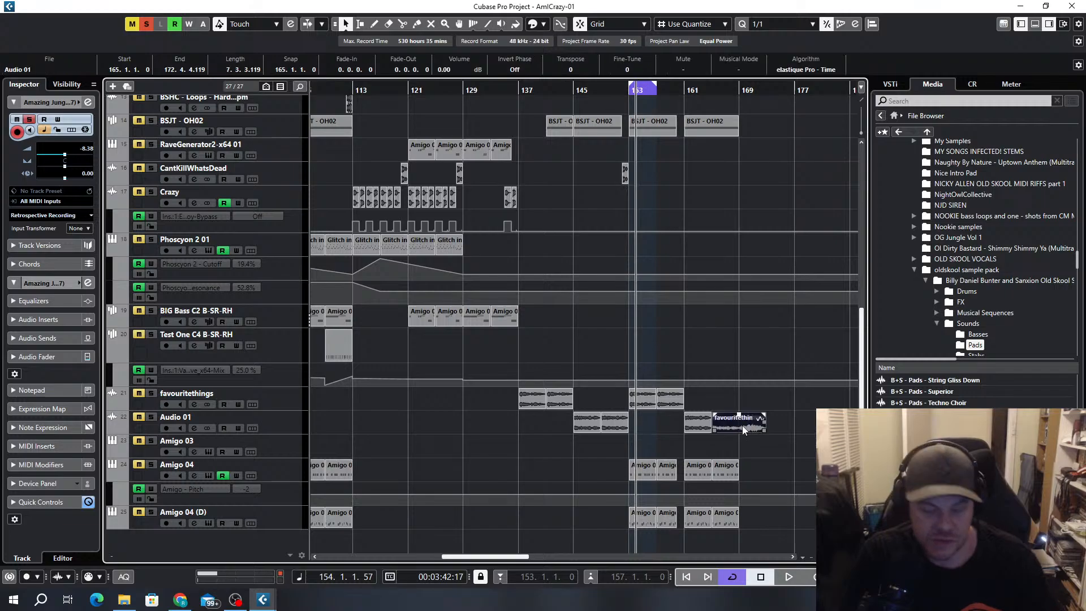
{"action": "key", "text": "p"}
{"action": "key", "text": "space"}
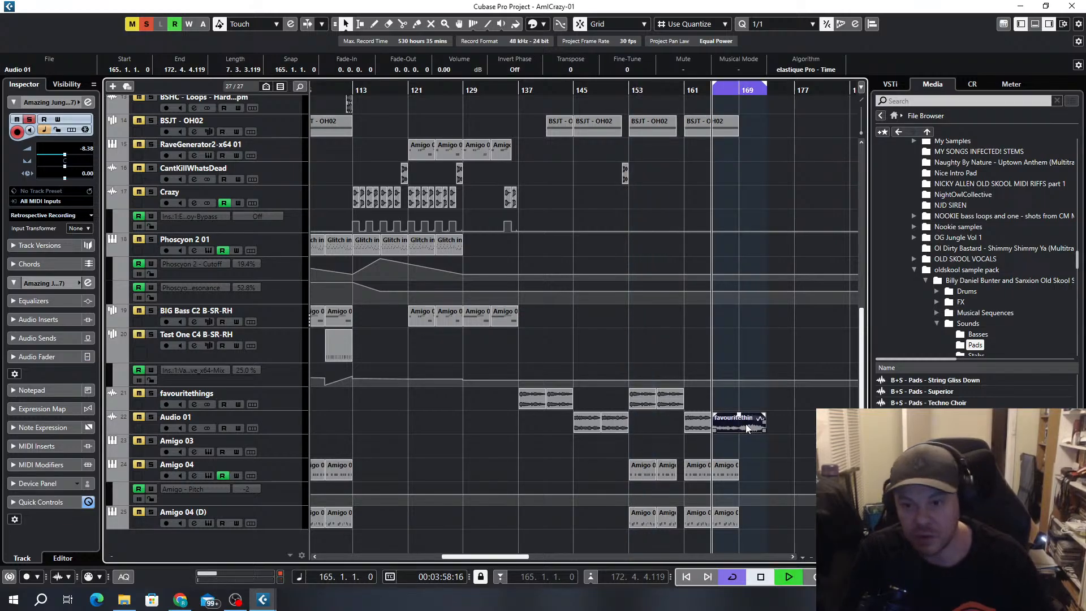
{"action": "left_click", "coordinate": [151, 417]}
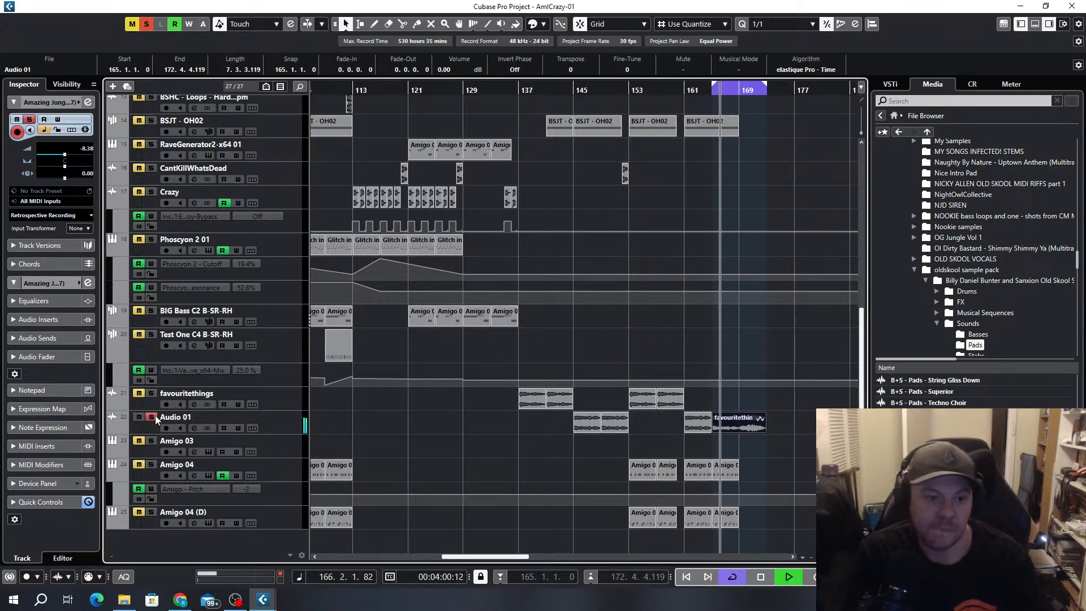
Unsolo Amigo 02 and Stab, and check the Amazing Jungle pad by toggling its solo during the loop playback
{"action": "scroll", "coordinate": [263, 169], "scroll_direction": "up", "scroll_amount": 10}
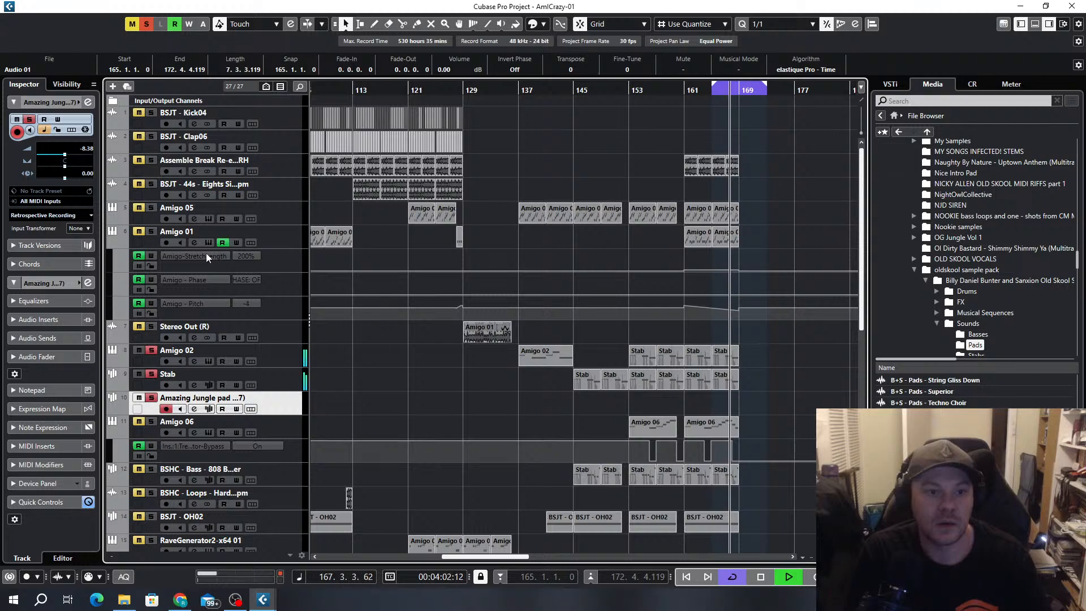
{"action": "left_click", "coordinate": [150, 350]}
{"action": "left_click", "coordinate": [151, 374]}
{"action": "left_click", "coordinate": [151, 398]}
{"action": "scroll", "coordinate": [676, 403], "scroll_direction": "down", "scroll_amount": 4}
{"action": "scroll", "coordinate": [714, 391], "scroll_direction": "up", "scroll_amount": 3}
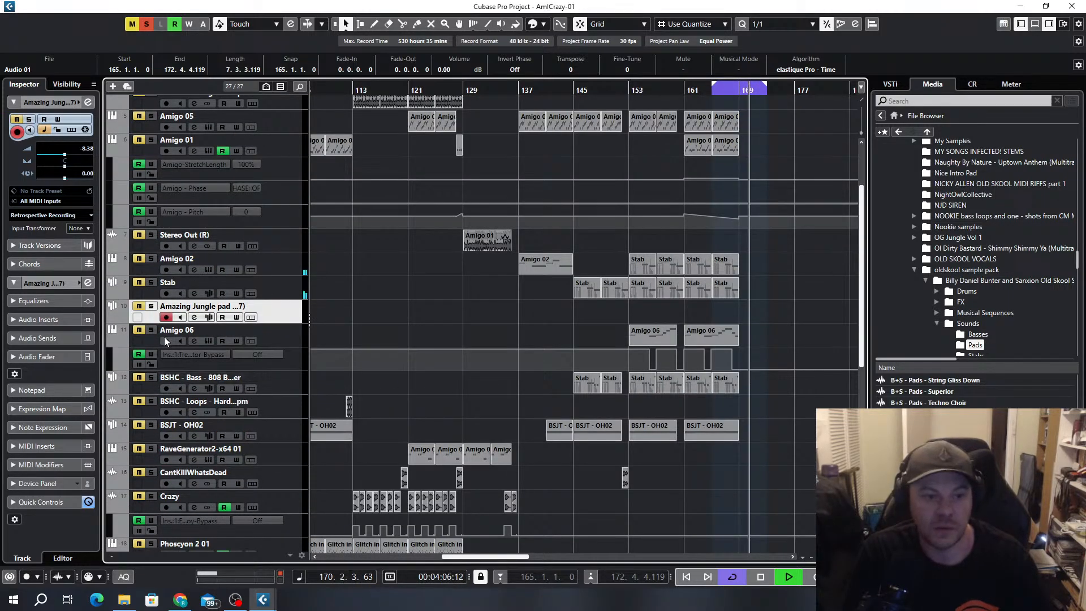
{"action": "left_click", "coordinate": [151, 307]}
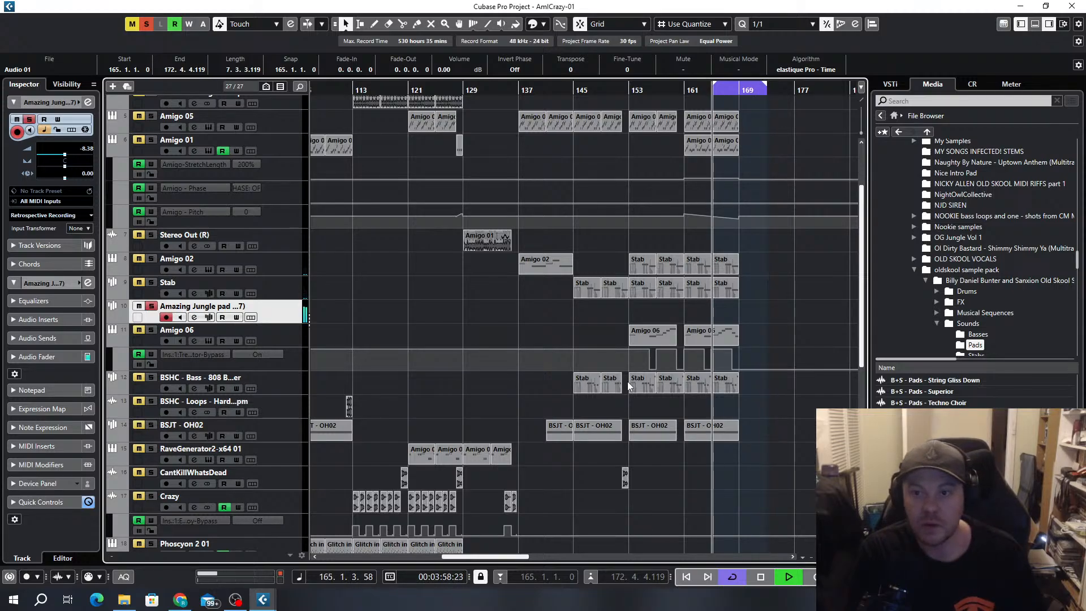
{"action": "key", "text": "space"}
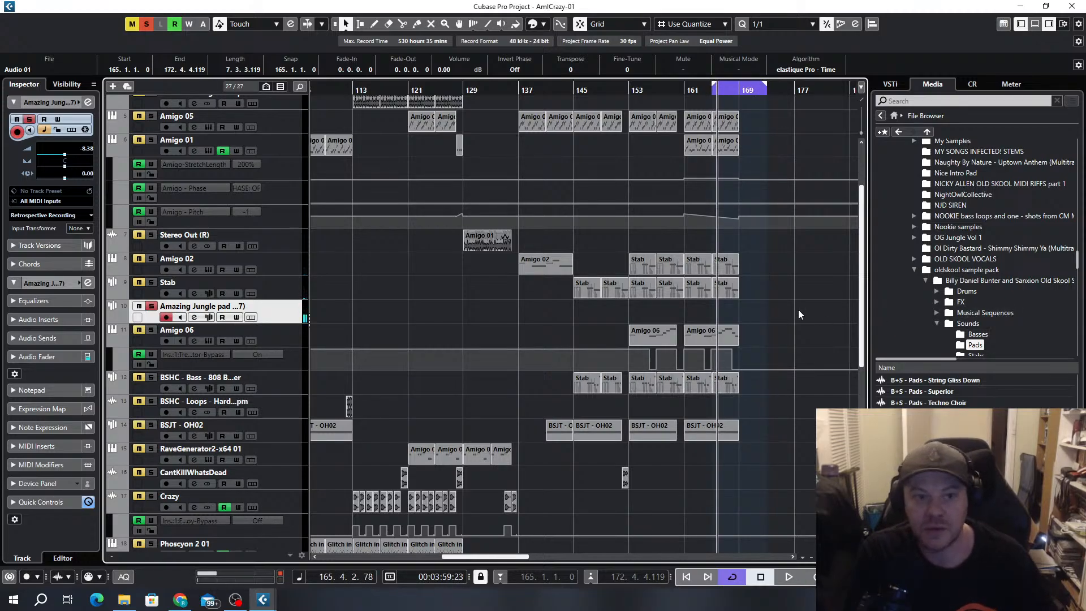
Unsolo the Amazing Jungle pad and clear all remaining mute and solo states in the project
{"action": "left_click", "coordinate": [151, 306]}
{"action": "key", "text": "g"}
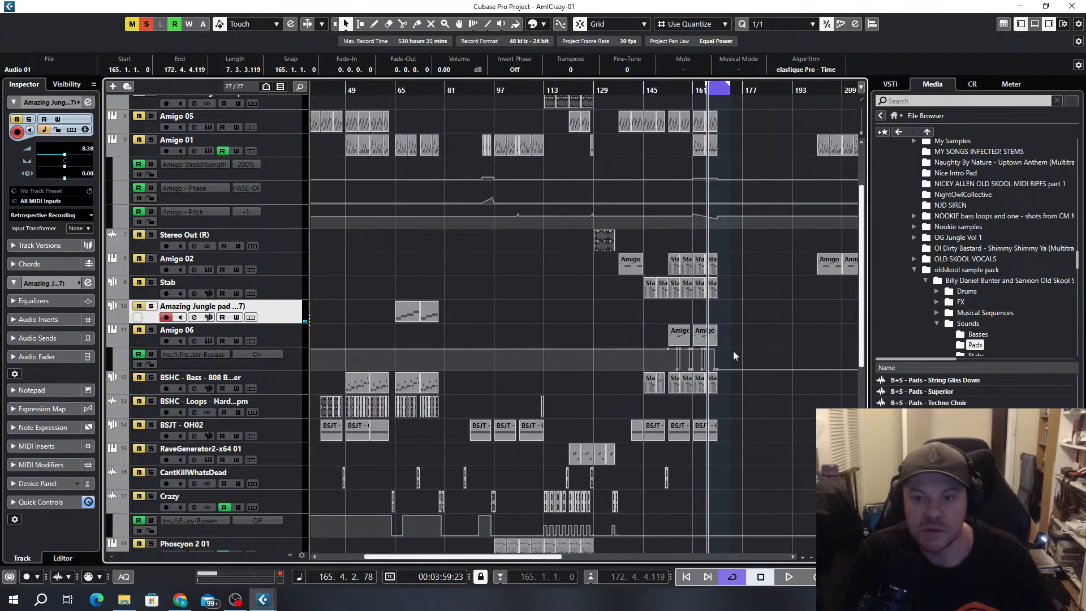
{"action": "left_click", "coordinate": [137, 24]}
{"action": "left_click", "coordinate": [147, 24]}
Move the Amigo 04 and Amigo 04 (D) tracks up between Amigo 06 and BSHC - Bass
{"action": "key", "text": "g"}
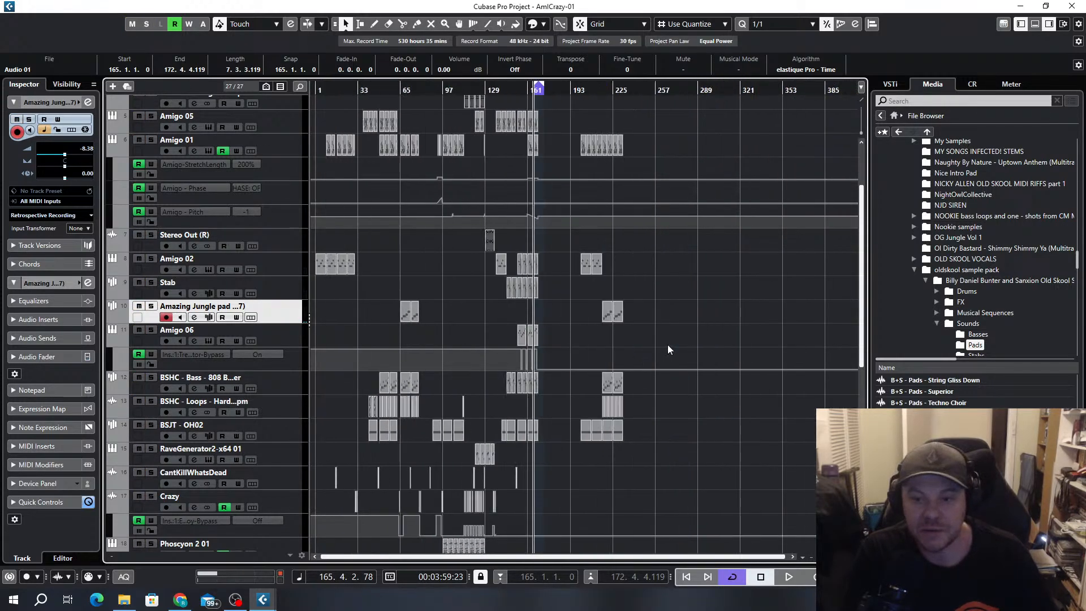
{"action": "key", "text": "h"}
{"action": "key", "text": "h"}
{"action": "key", "text": "h"}
{"action": "scroll", "coordinate": [510, 306], "scroll_direction": "down", "scroll_amount": 10}
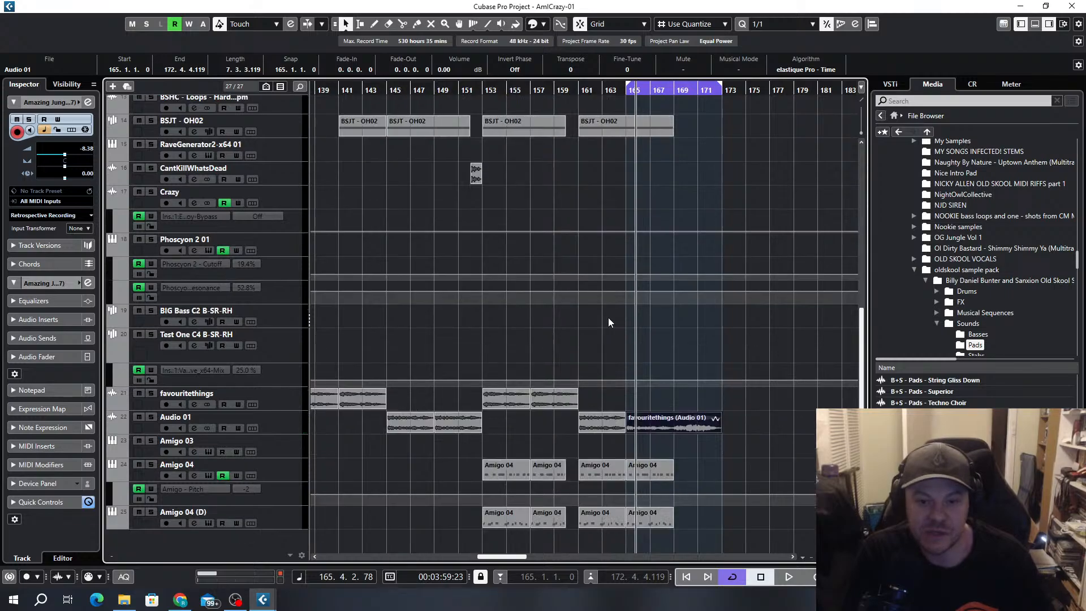
{"action": "left_click", "coordinate": [289, 516]}
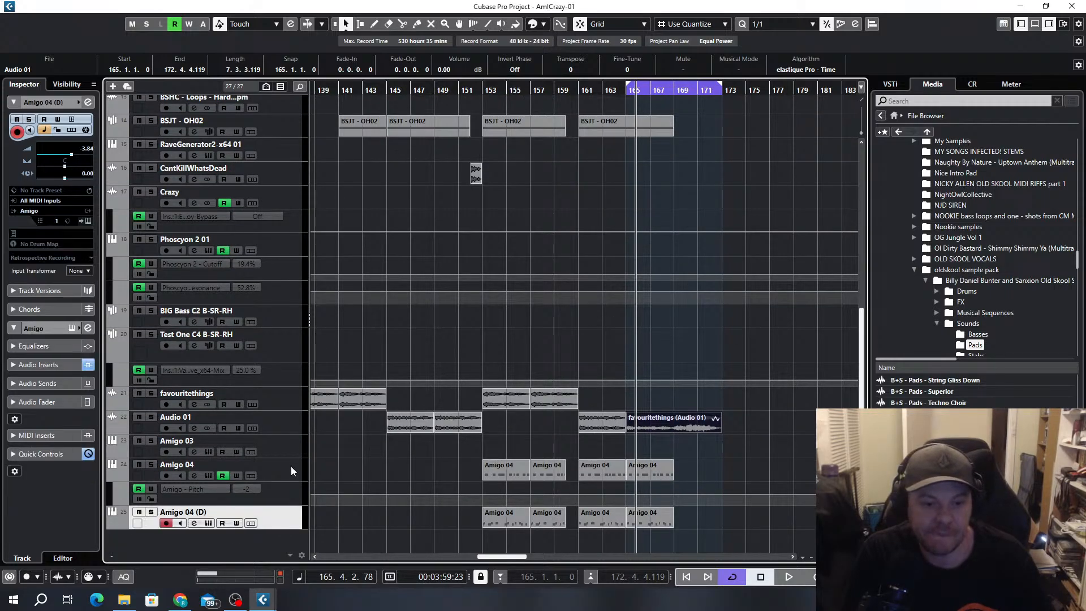
{"action": "left_click", "coordinate": [291, 467]}
{"action": "scroll", "coordinate": [283, 439], "scroll_direction": "up", "scroll_amount": 2}
{"action": "left_click_drag", "start_coordinate": [230, 170], "coordinate": [248, 134]}
{"action": "scroll", "coordinate": [294, 244], "scroll_direction": "up", "scroll_amount": 10}
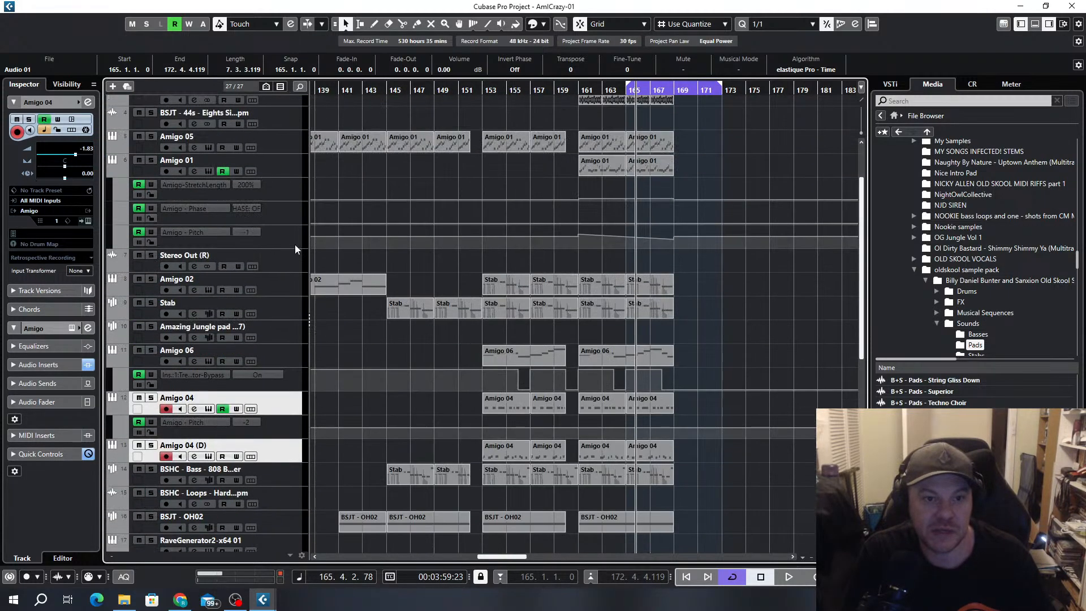
Move the Amigo 04 and Amigo 04 (D) tracks up directly below BSJT - Kick04
{"action": "left_click", "coordinate": [272, 388]}
{"action": "left_click", "coordinate": [281, 406]}
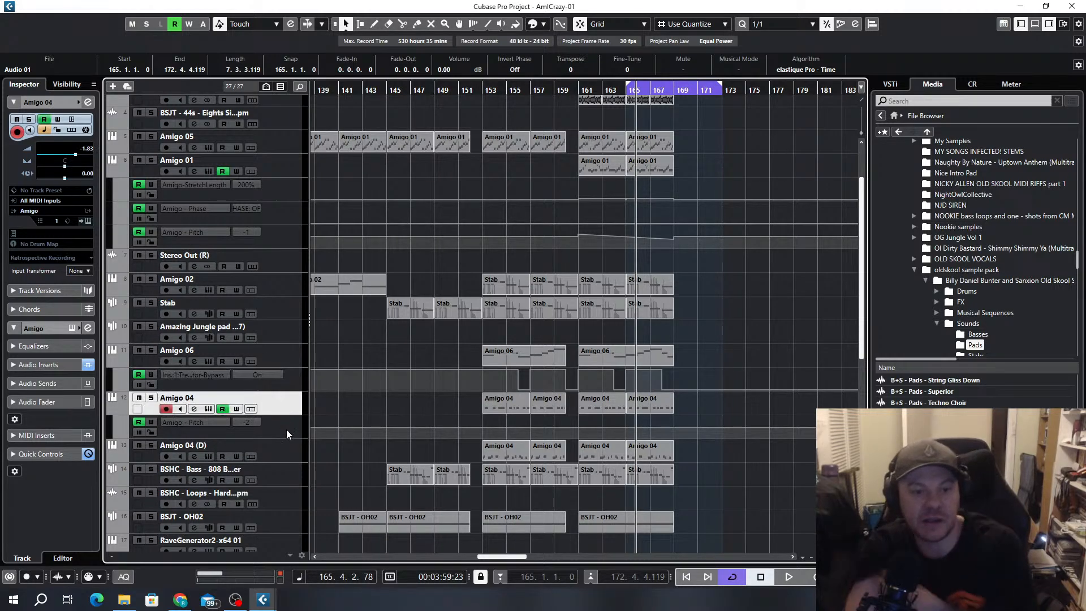
{"action": "left_click", "coordinate": [283, 459], "text": "ctrl"}
{"action": "left_click_drag", "start_coordinate": [286, 416], "coordinate": [283, 138]}
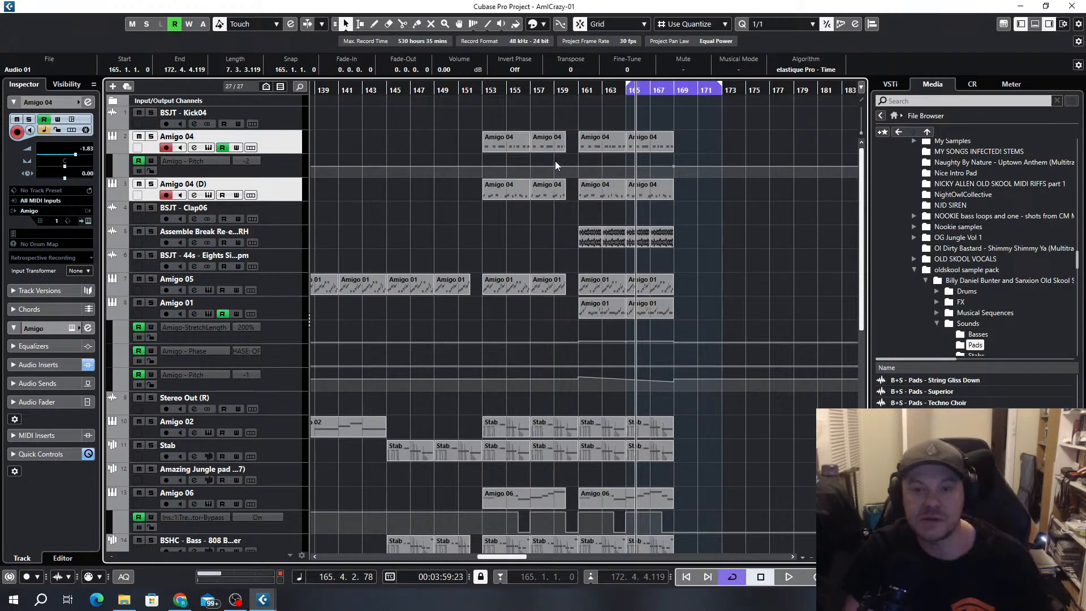
Color the BSJT - Kick04 track red
{"action": "scroll", "coordinate": [570, 161], "scroll_direction": "down", "scroll_amount": 7}
{"action": "left_click", "coordinate": [124, 125], "text": "ctrl"}
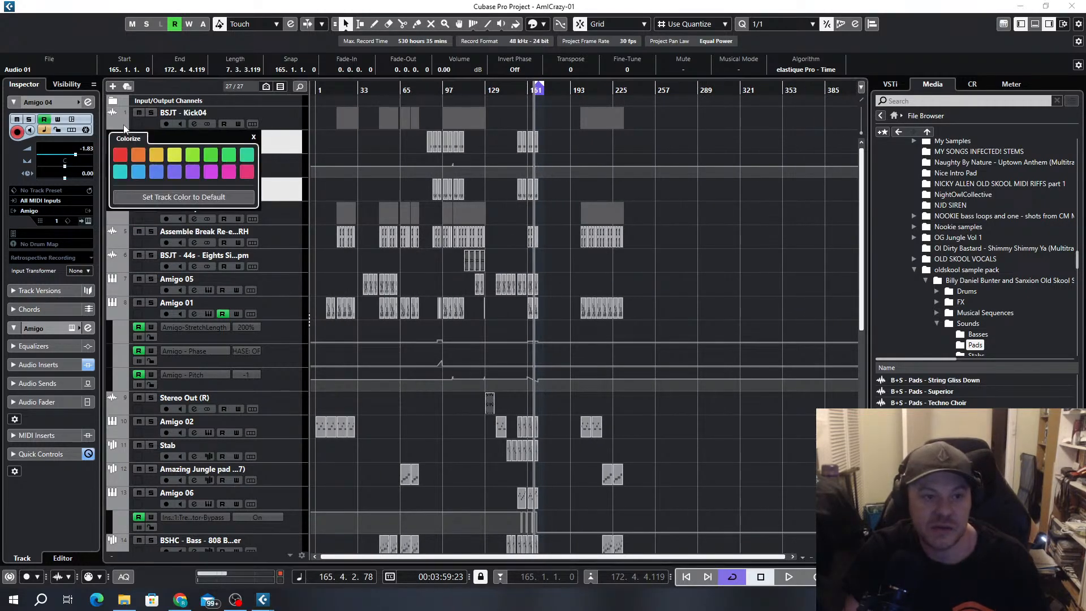
{"action": "left_click", "coordinate": [125, 154]}
{"action": "scroll", "coordinate": [486, 148], "scroll_direction": "up", "scroll_amount": 3}
{"action": "scroll", "coordinate": [487, 148], "scroll_direction": "down", "scroll_amount": 2}
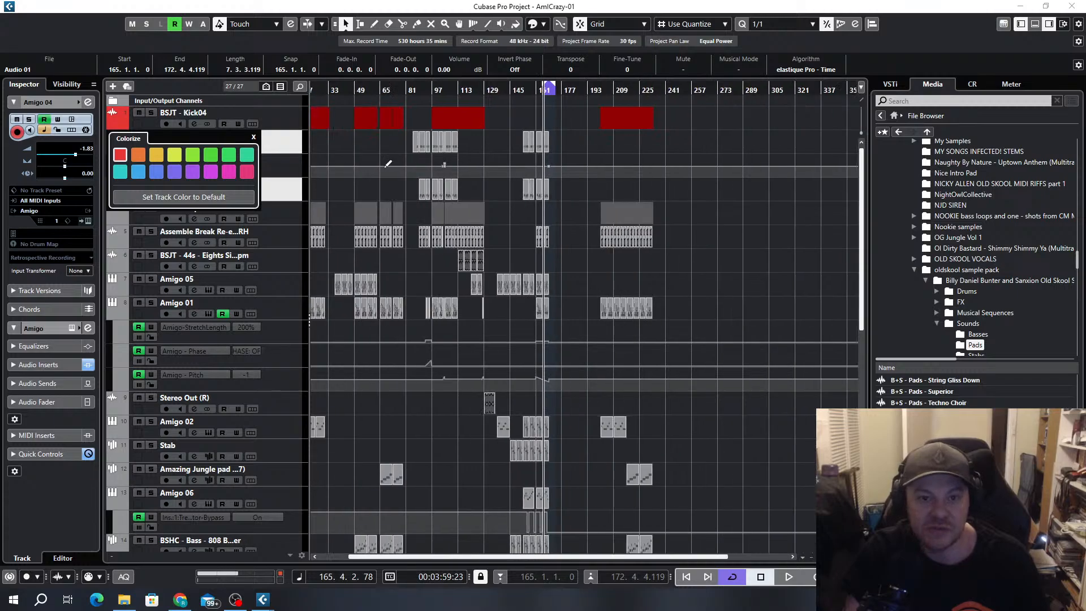
{"action": "left_click", "coordinate": [289, 173]}
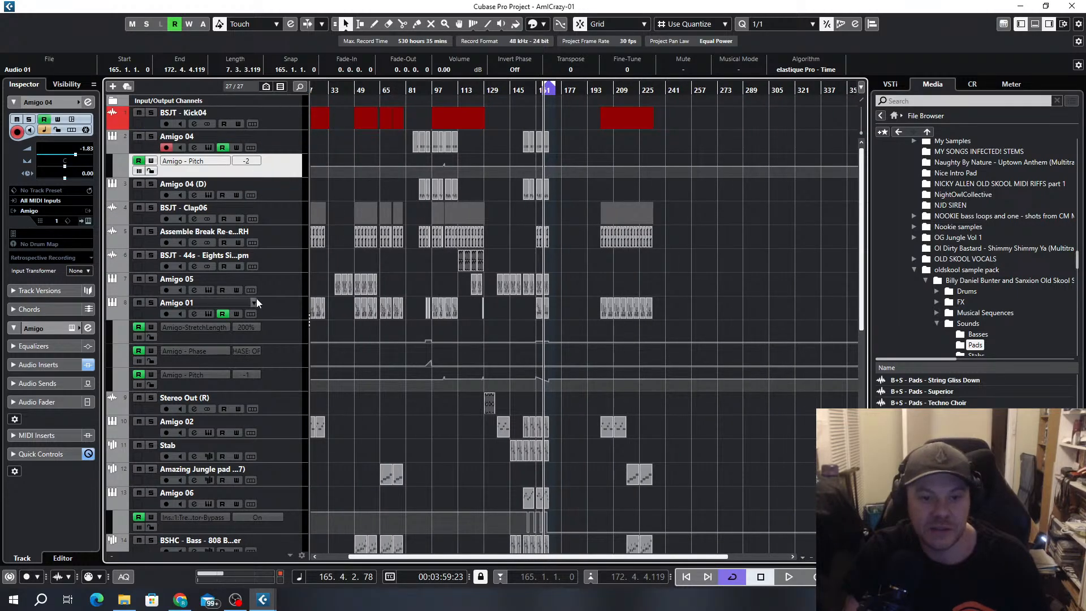
{"action": "scroll", "coordinate": [521, 282], "scroll_direction": "up", "scroll_amount": 7}
{"action": "scroll", "coordinate": [535, 209], "scroll_direction": "down", "scroll_amount": 6}
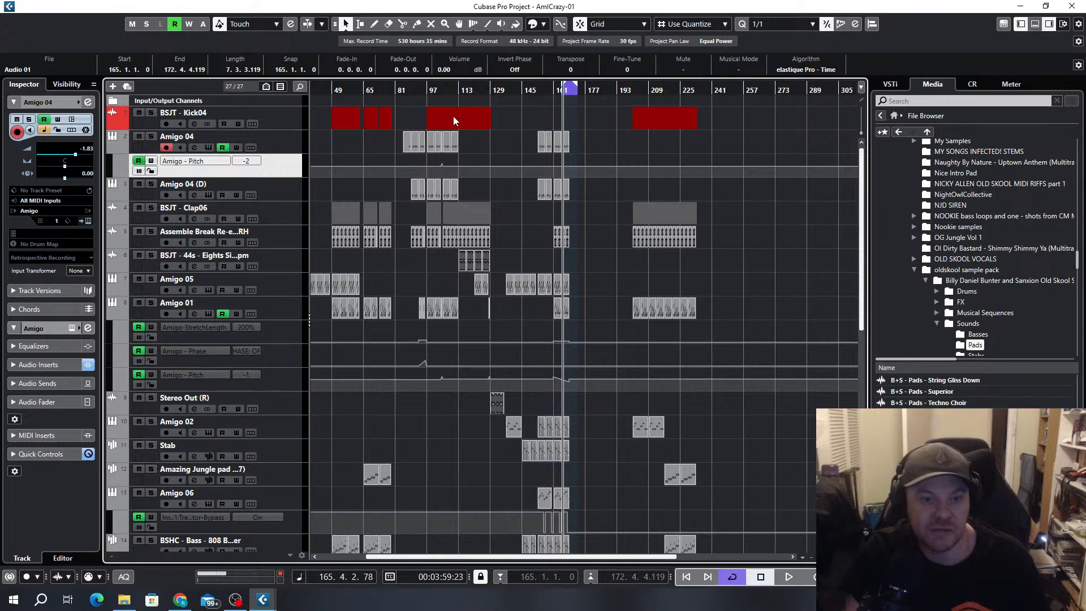
{"action": "left_click", "coordinate": [113, 87]}
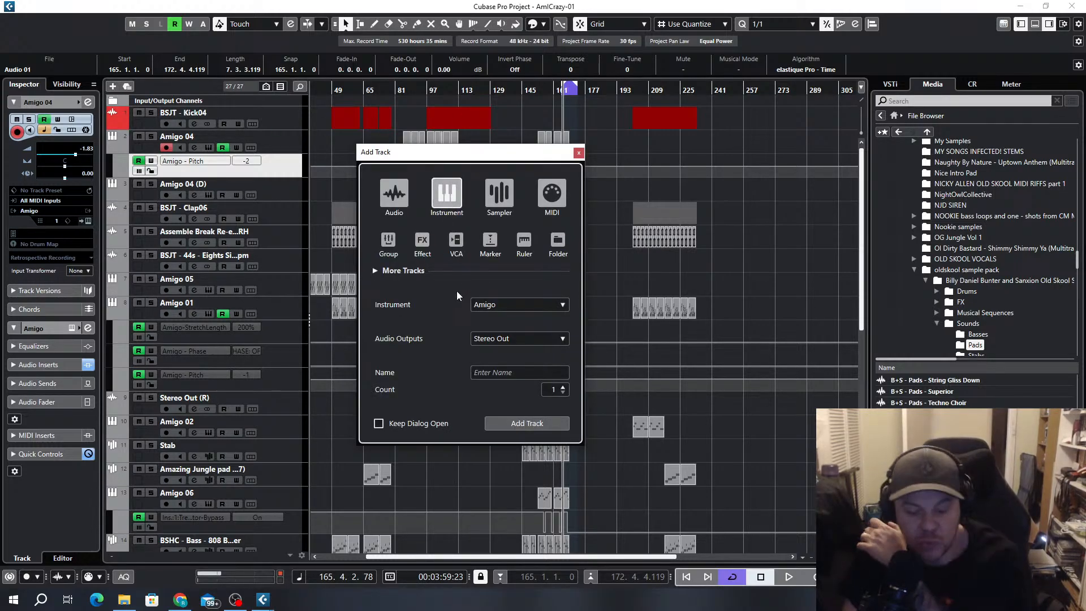
{"action": "left_click", "coordinate": [579, 153]}
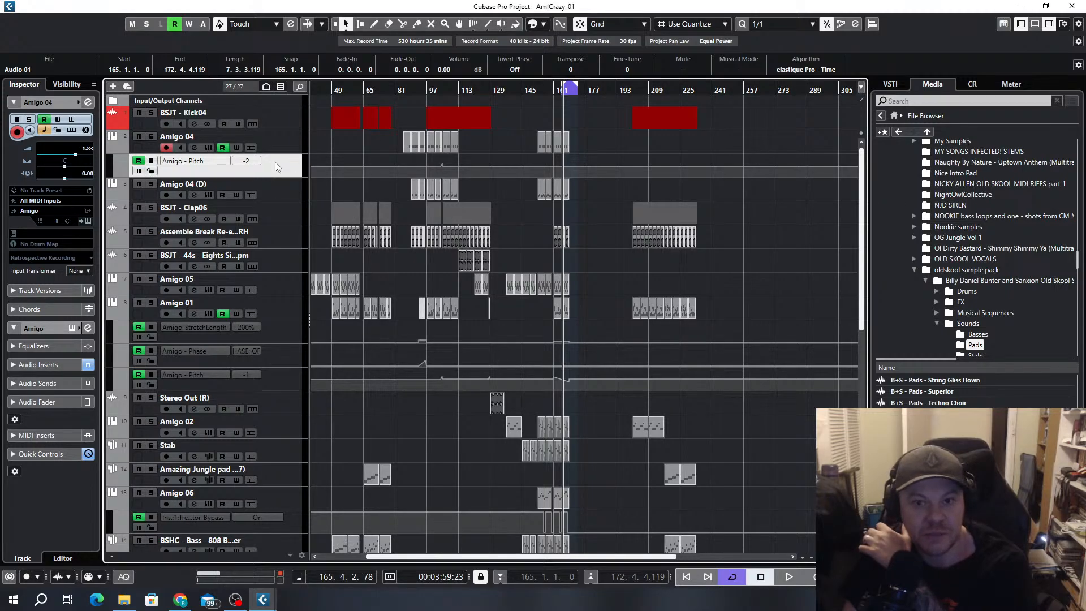
Set the loop range to the eight bars from bar 153 up to bar 161
{"action": "scroll", "coordinate": [541, 198], "scroll_direction": "down", "scroll_amount": 6}
{"action": "key", "text": "h"}
{"action": "key", "text": "h"}
{"action": "key", "text": "h"}
{"action": "key", "text": "h"}
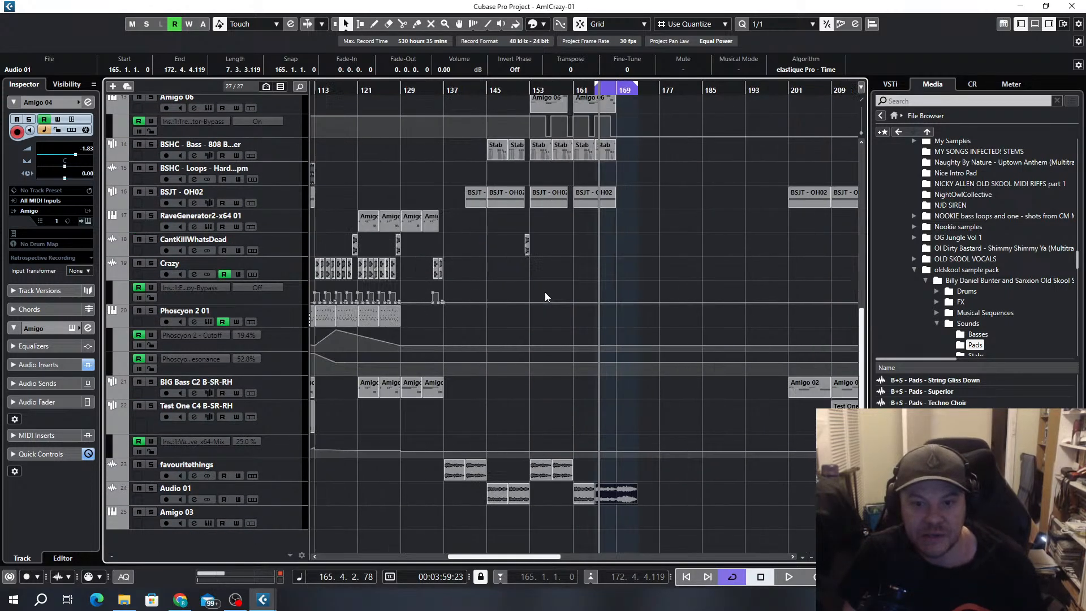
{"action": "scroll", "coordinate": [644, 315], "scroll_direction": "up", "scroll_amount": 6}
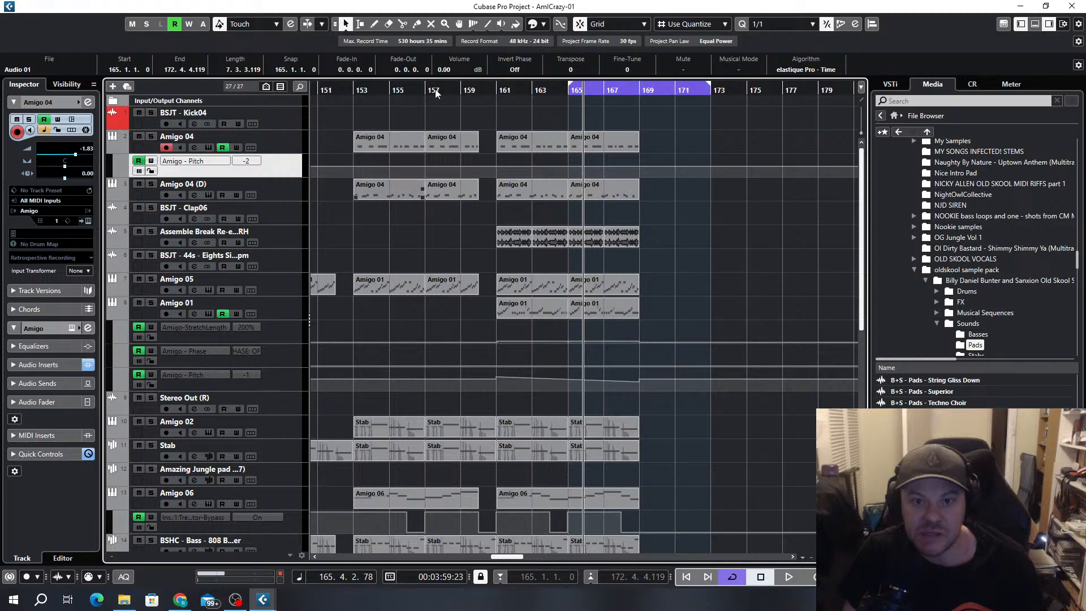
{"action": "left_click_drag", "start_coordinate": [581, 86], "coordinate": [361, 94]}
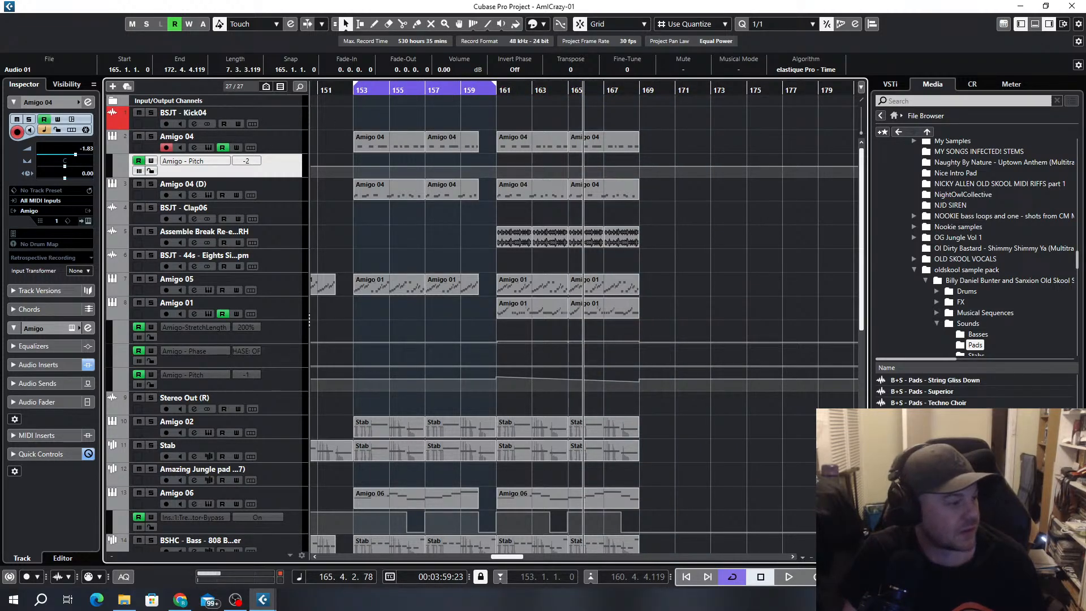
{"action": "key", "text": "alt+Tab"}
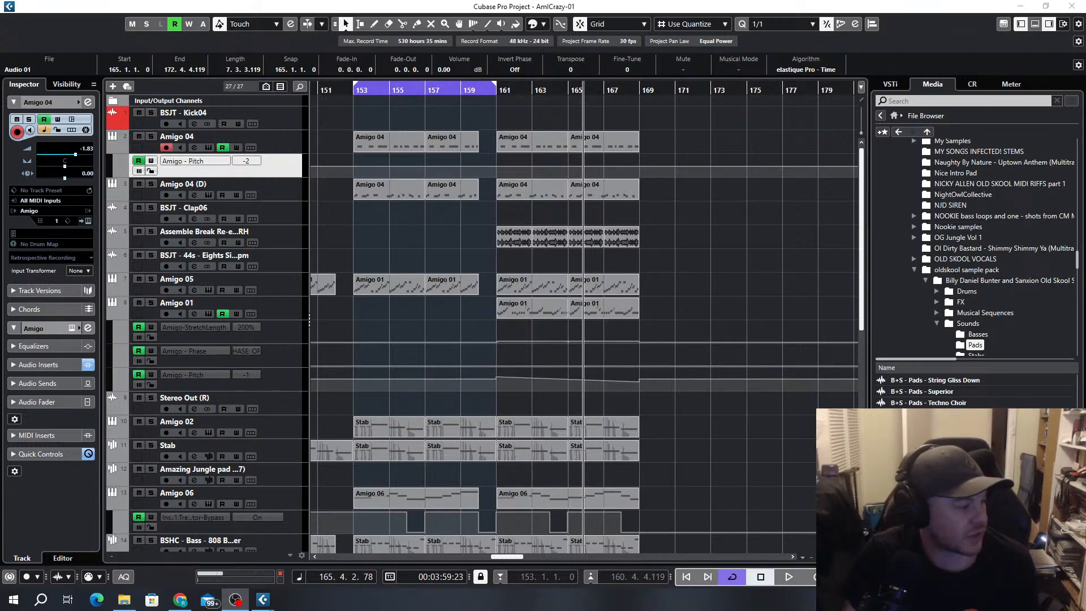
{"action": "key", "text": "alt+Tab"}
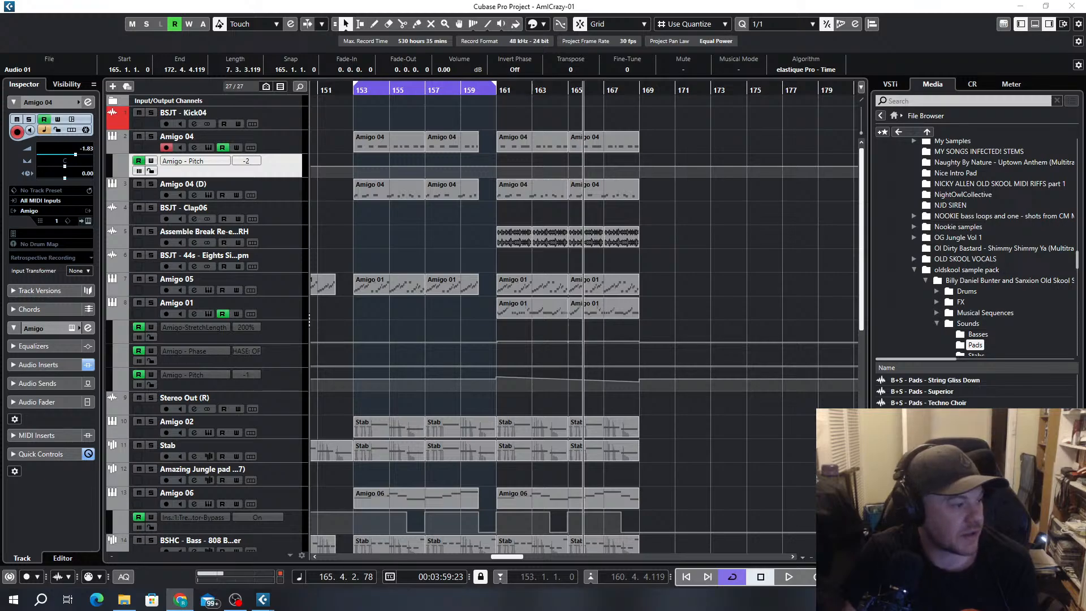